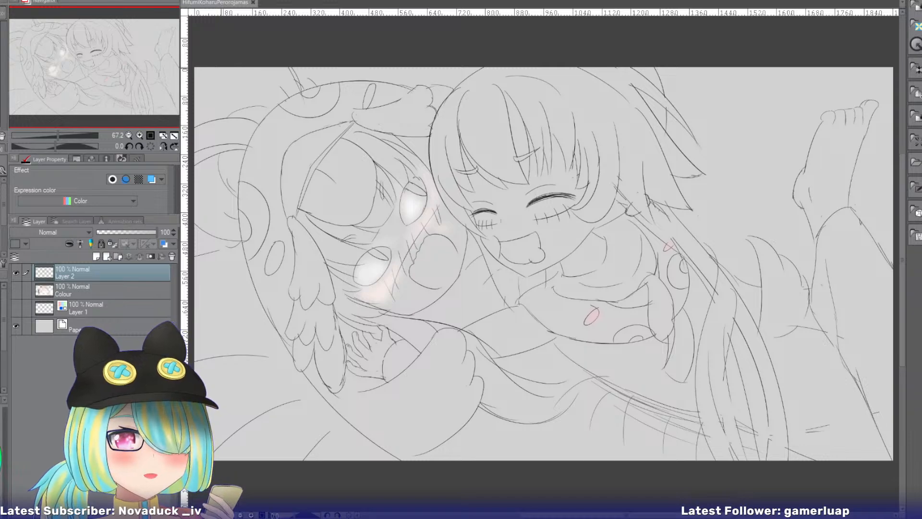
Tint Layer 2 with the blue layer colour and group the Layer 2, Colour and Layer 1 layers into a folder named Sketch.
click(115, 73)
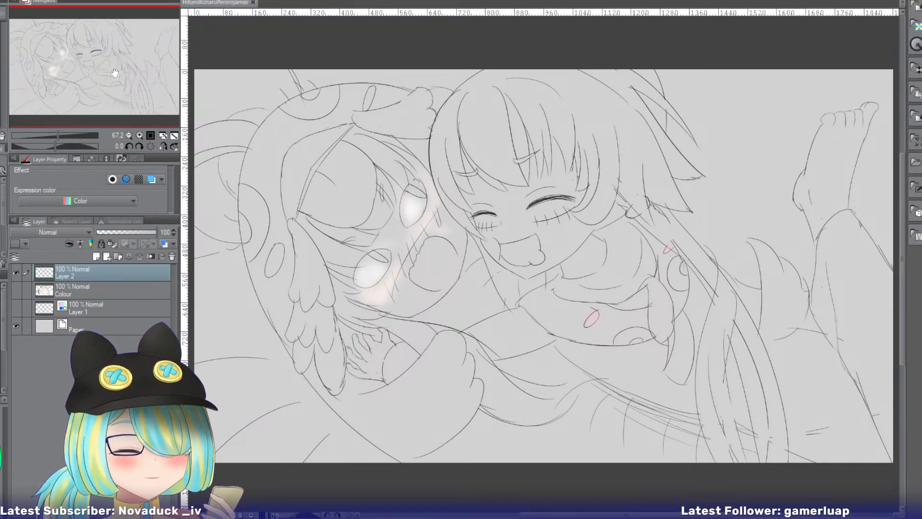
click(152, 179)
shift+click(97, 306)
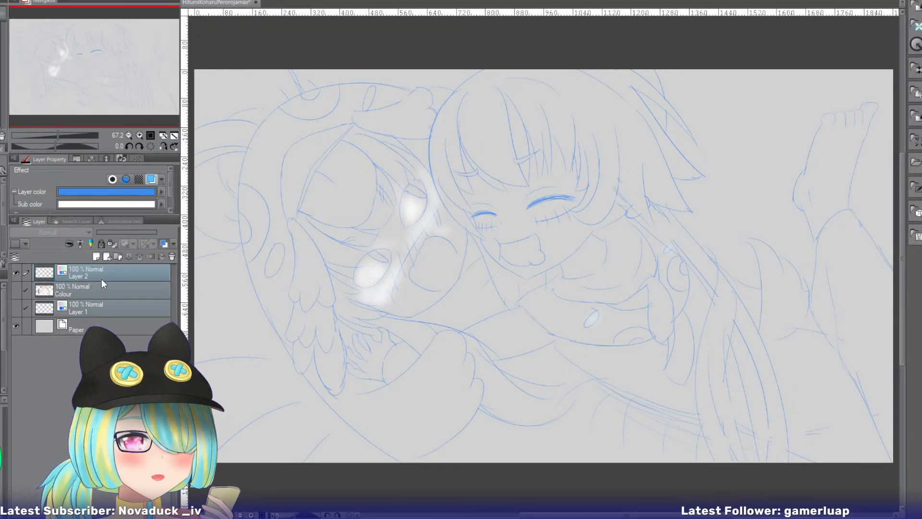
key(ctrl+g)
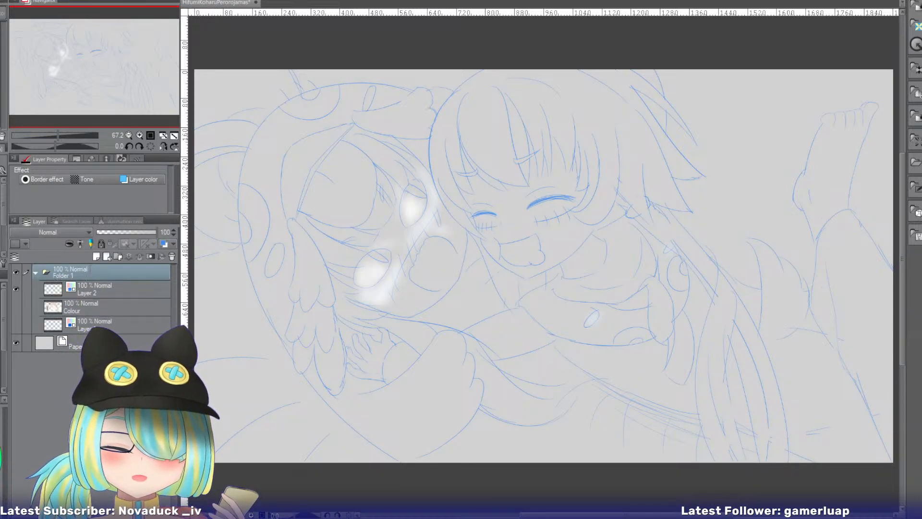
text(Sketch)
key(Return)
Create a folder named Line above the Sketch folder and add a vector layer named Lines inside it.
click(118, 257)
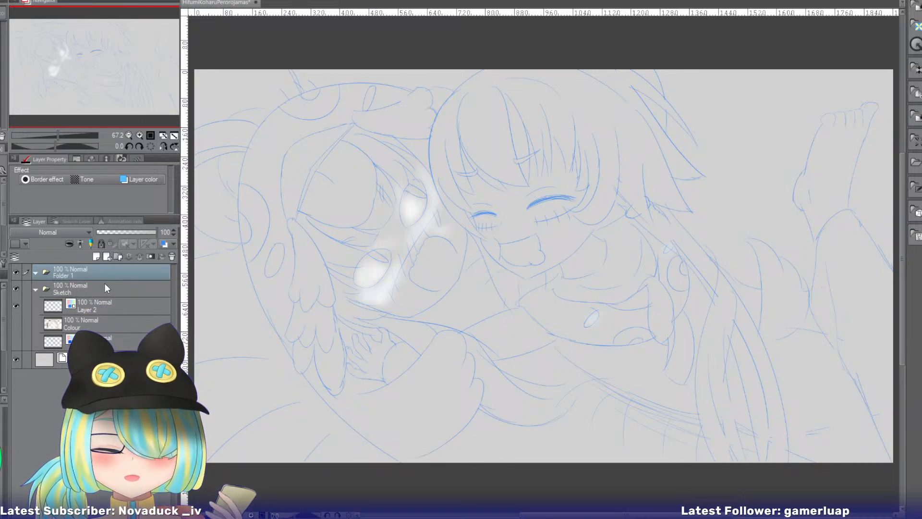
double_click(63, 275)
text(Line)
key(Return)
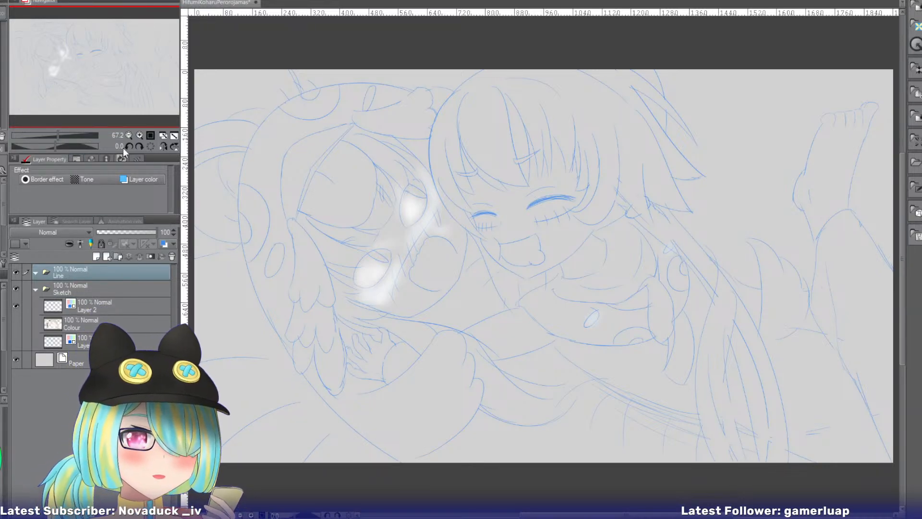
click(108, 256)
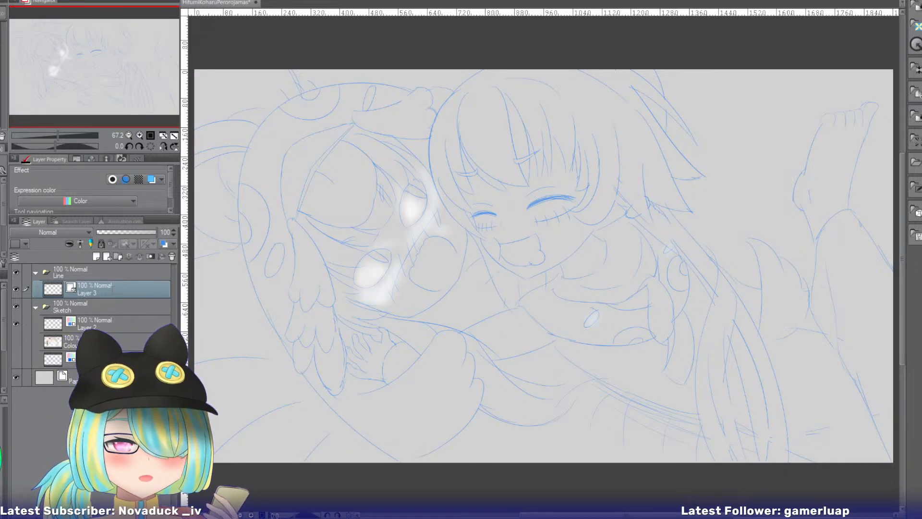
text(Lines)
key(Return)
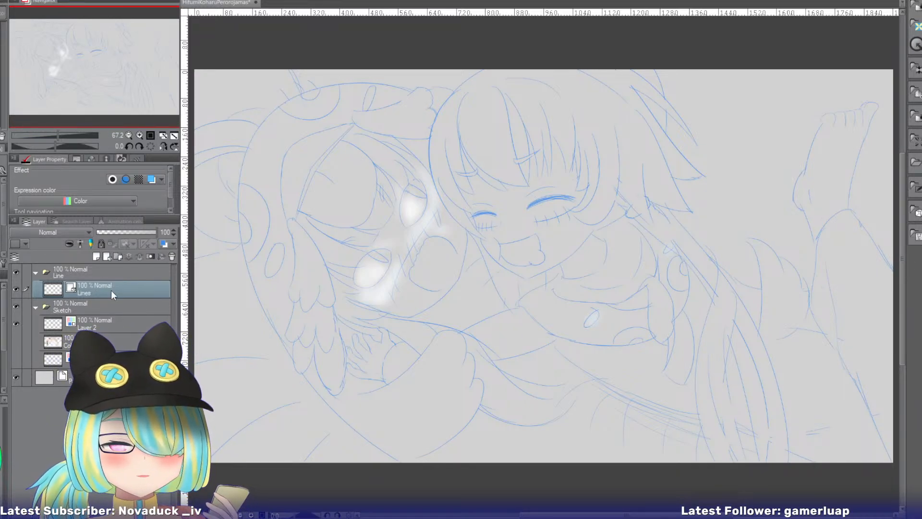
Dock the reference screenshot in a narrow pane beside the drawing and enlarge it to 150% on the character's face.
drag(118, 66, 135, 63)
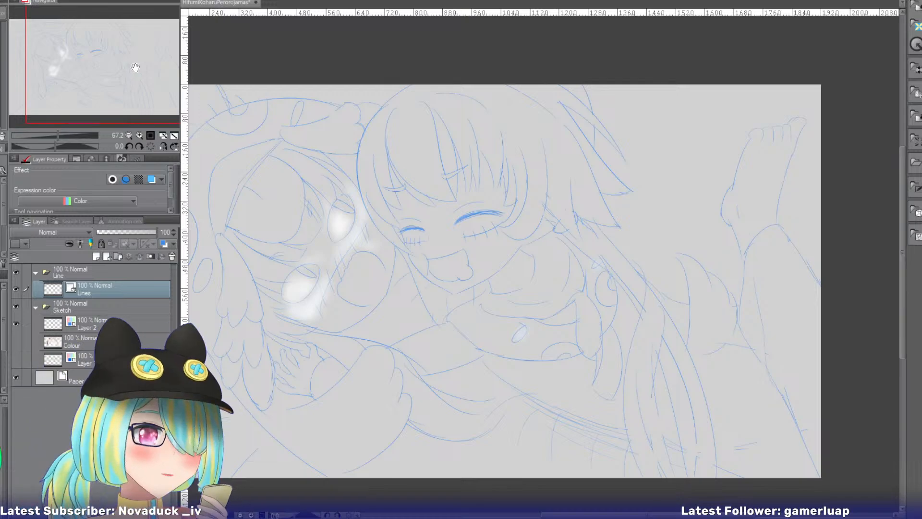
click(139, 135)
click(140, 136)
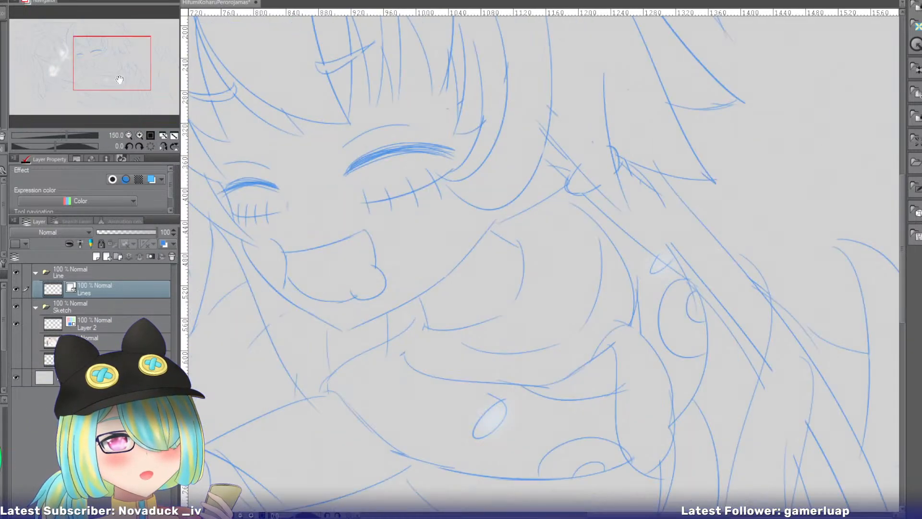
drag(119, 80, 98, 56)
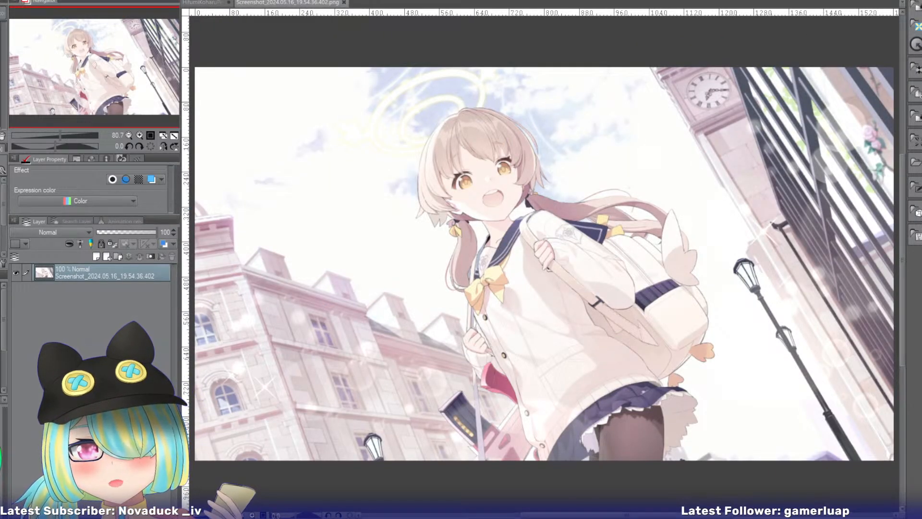
mouse_move(286, 3)
mouse_down()
mouse_move(814, 72)
mouse_move(898, 107)
mouse_up()
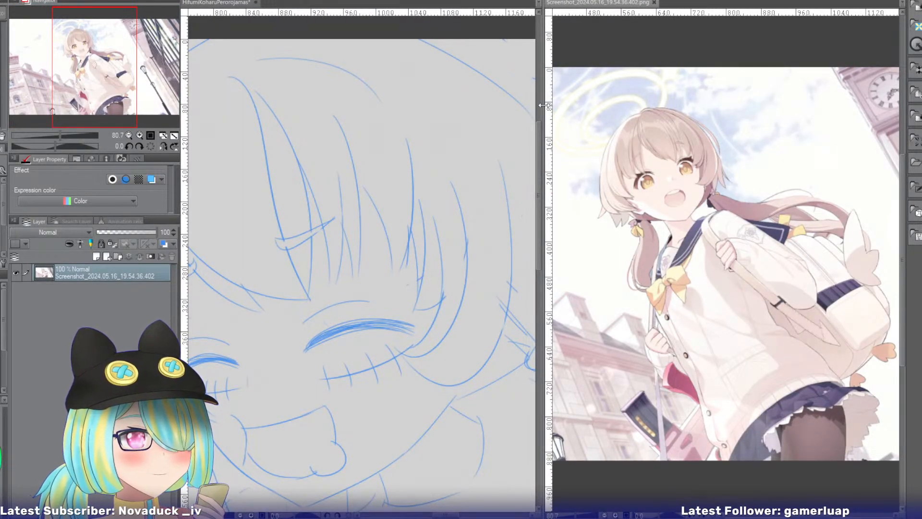
drag(542, 109, 672, 107)
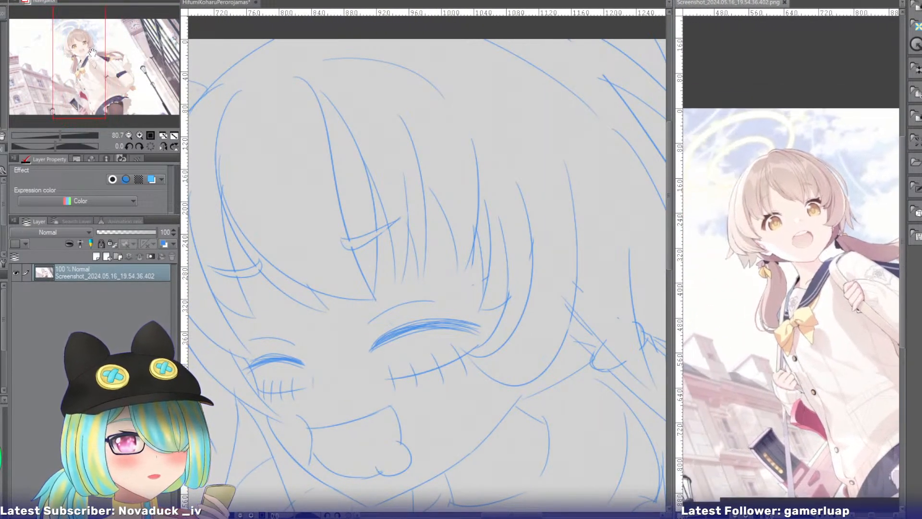
drag(92, 51, 88, 57)
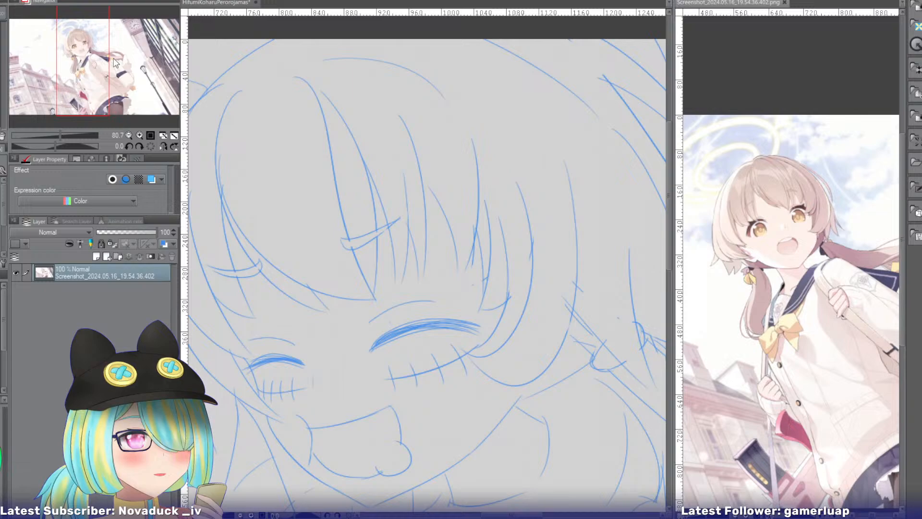
click(140, 136)
click(140, 135)
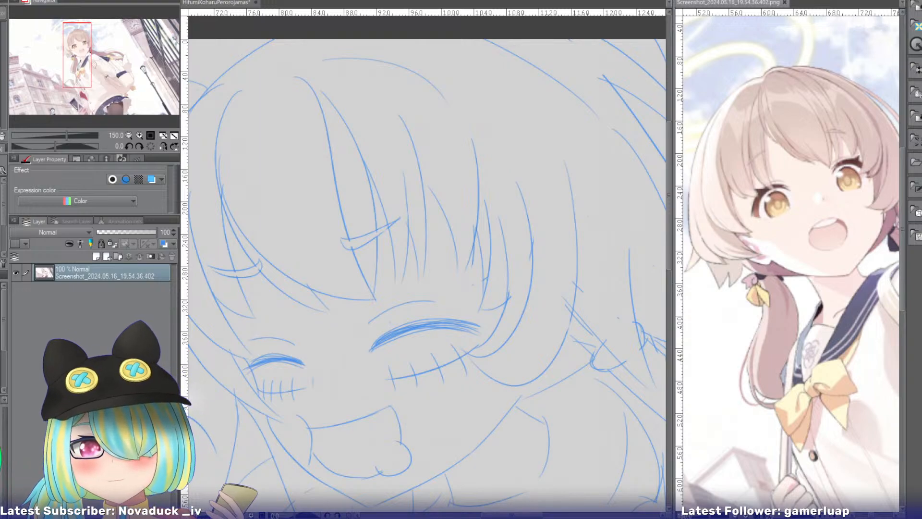
click(224, 4)
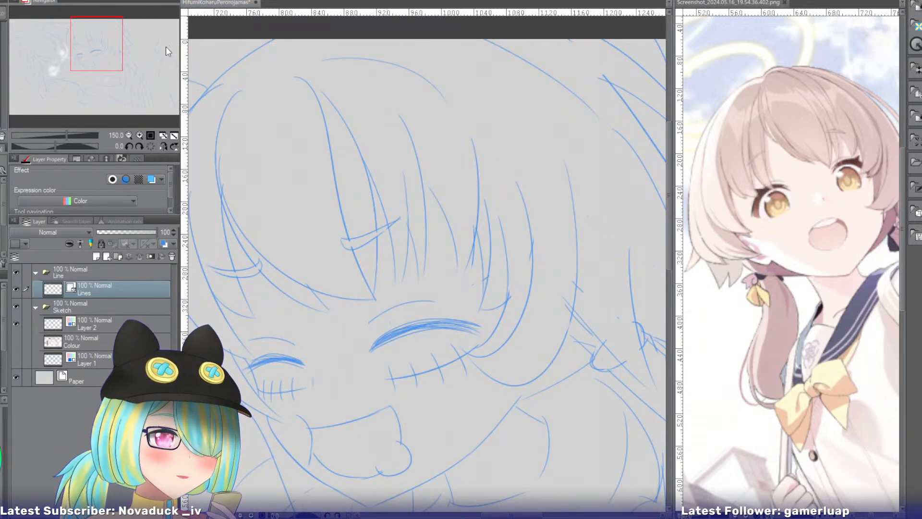
drag(97, 64, 83, 61)
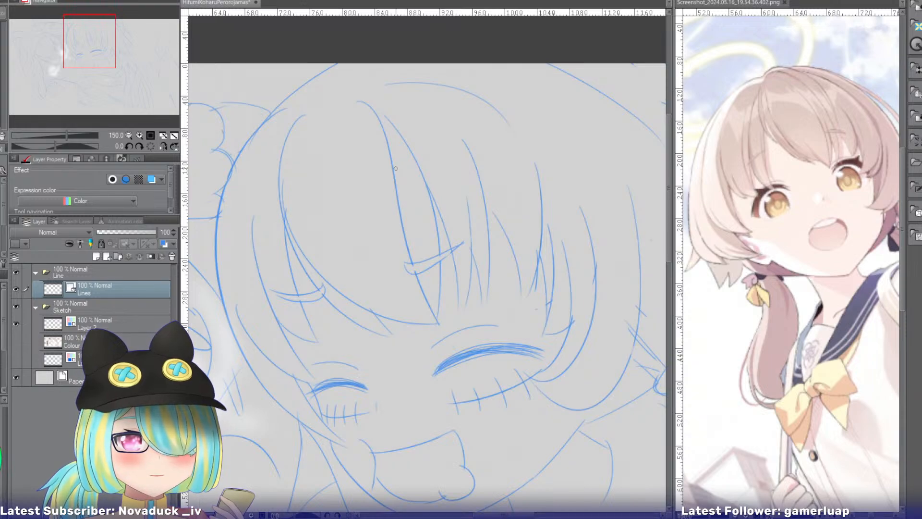
mouse_move(330, 101)
mouse_down()
mouse_move(294, 211)
mouse_move(396, 202)
mouse_up()
drag(336, 148, 339, 150)
key(ctrl+z)
key(ctrl+z)
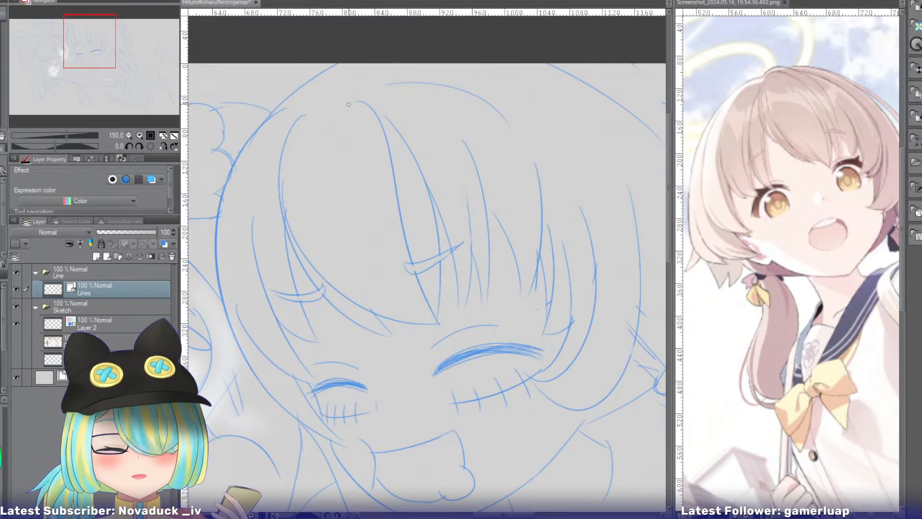
drag(312, 156, 357, 181)
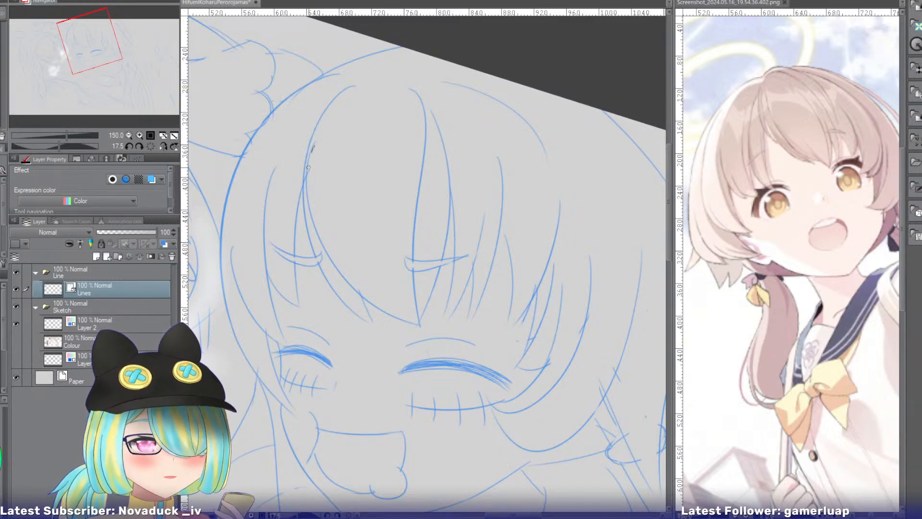
Ink the curved inner edge of the smiling girl's central bang, following the sketch down to its tip between the eyes.
drag(309, 153, 406, 310)
key(ctrl+z)
drag(315, 152, 420, 323)
key(ctrl+z)
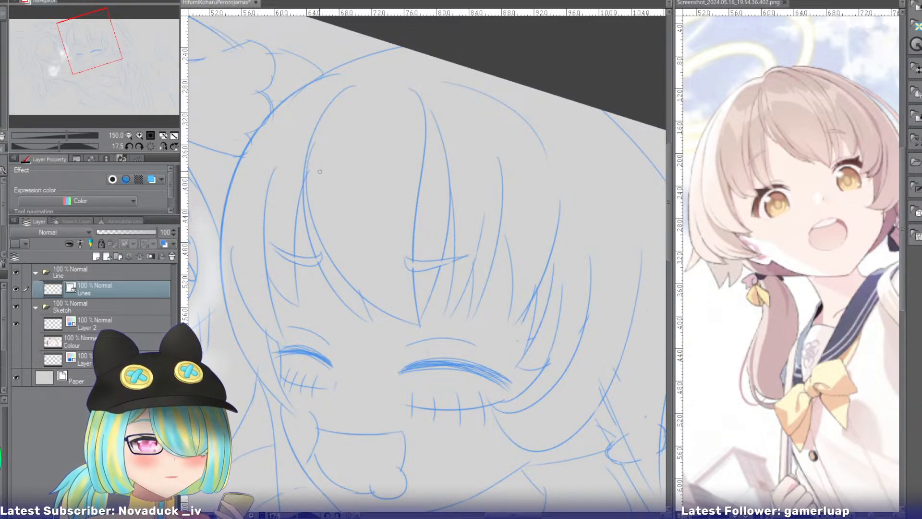
drag(309, 154, 420, 324)
key(ctrl+z)
drag(310, 154, 418, 324)
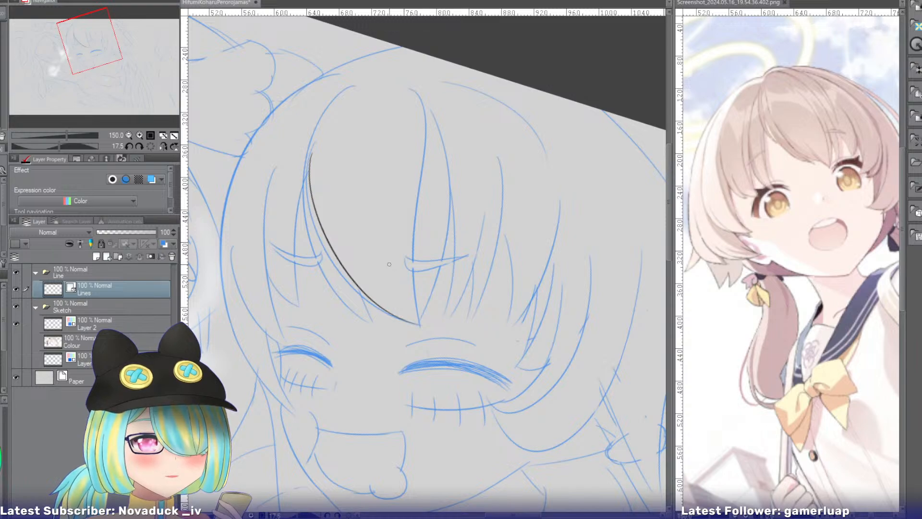
Ink the long outer curve of the central bang, from the crown of the head around and down beside the first line.
drag(370, 76, 417, 322)
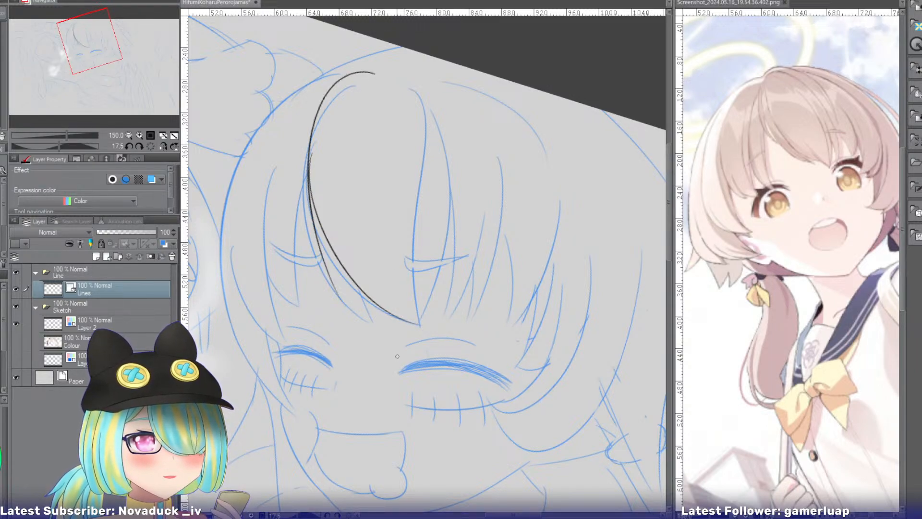
key(ctrl+z)
drag(366, 76, 418, 323)
key(ctrl+z)
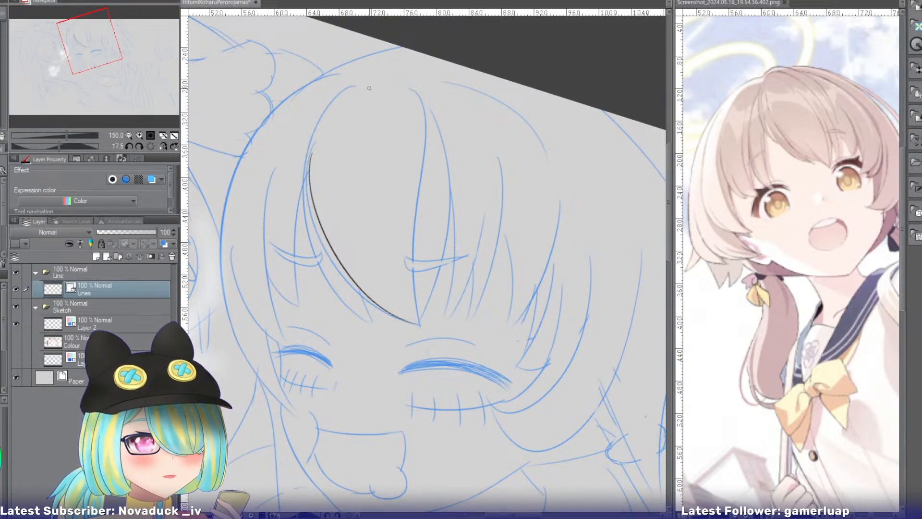
drag(368, 87, 398, 311)
key(ctrl+z)
mouse_move(377, 78)
mouse_down()
mouse_move(310, 113)
mouse_move(415, 323)
mouse_up()
key(ctrl+z)
mouse_move(379, 81)
mouse_down()
mouse_move(307, 232)
mouse_move(349, 303)
mouse_up()
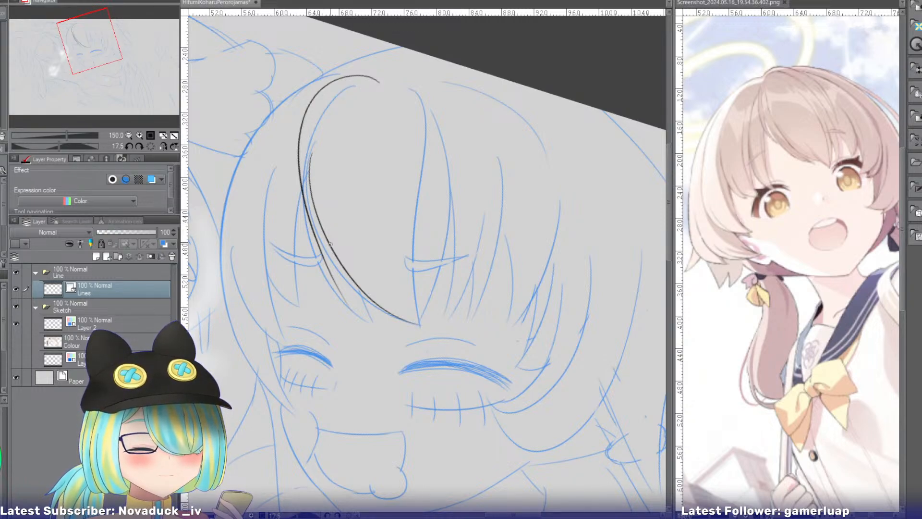
Ink a short strand edge branching from the long outer curve down to the small tip beside the central bang.
drag(313, 230, 374, 315)
key(ctrl+z)
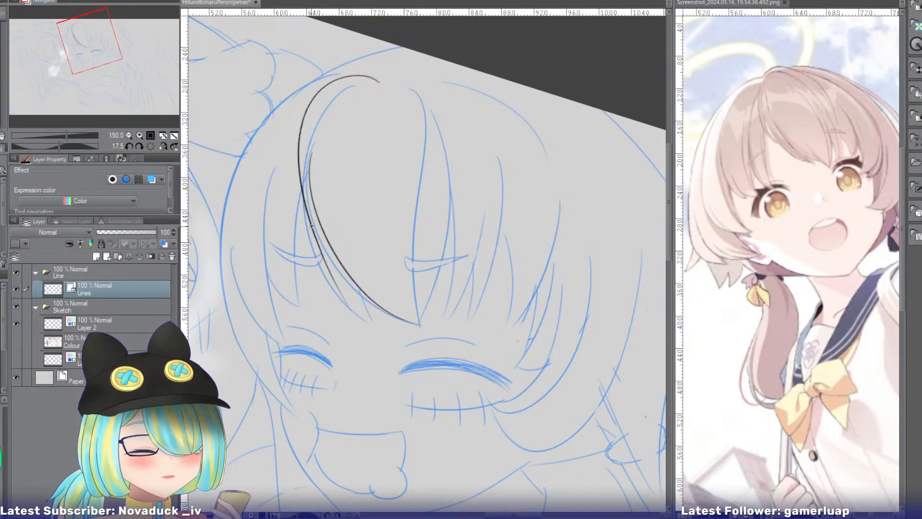
drag(310, 225, 373, 322)
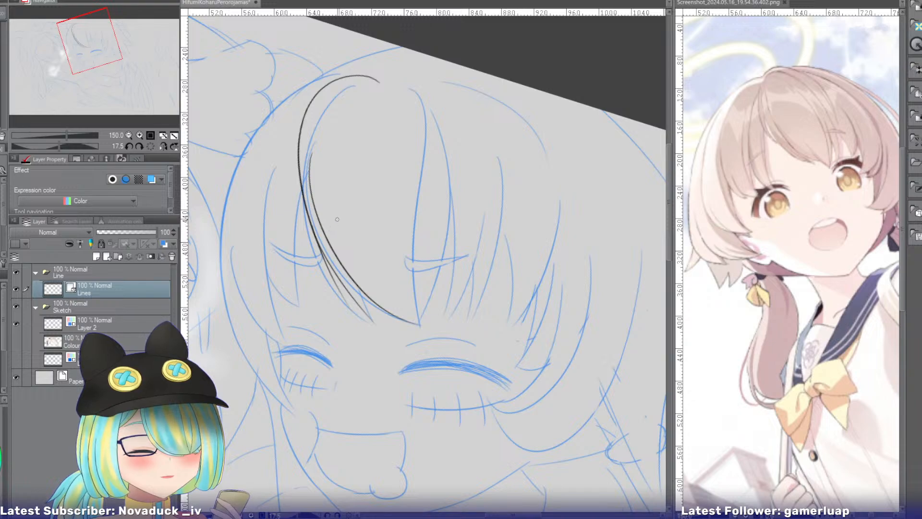
Ink a short line closing the small side tip across the bang's edge and erase its overhanging ends.
drag(340, 223, 378, 328)
key(ctrl+z)
drag(341, 225, 384, 344)
key(e)
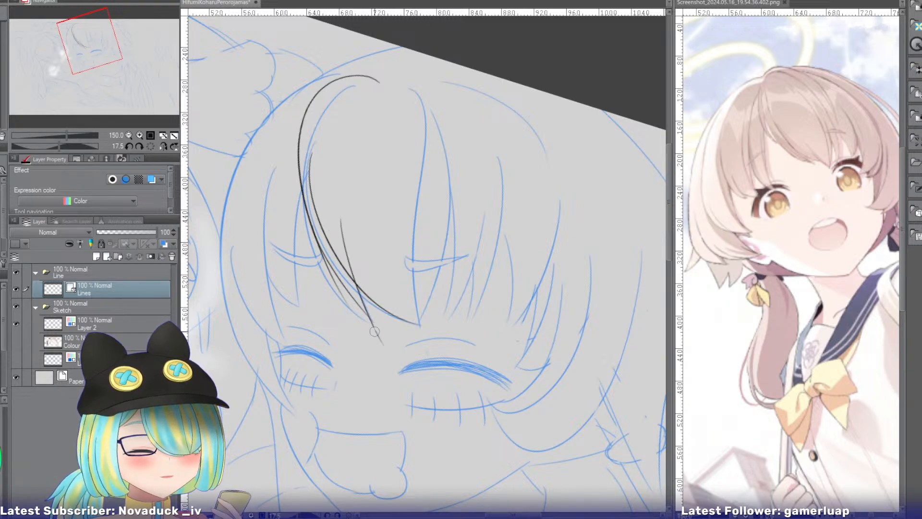
click(376, 331)
drag(340, 226, 347, 240)
click(338, 293)
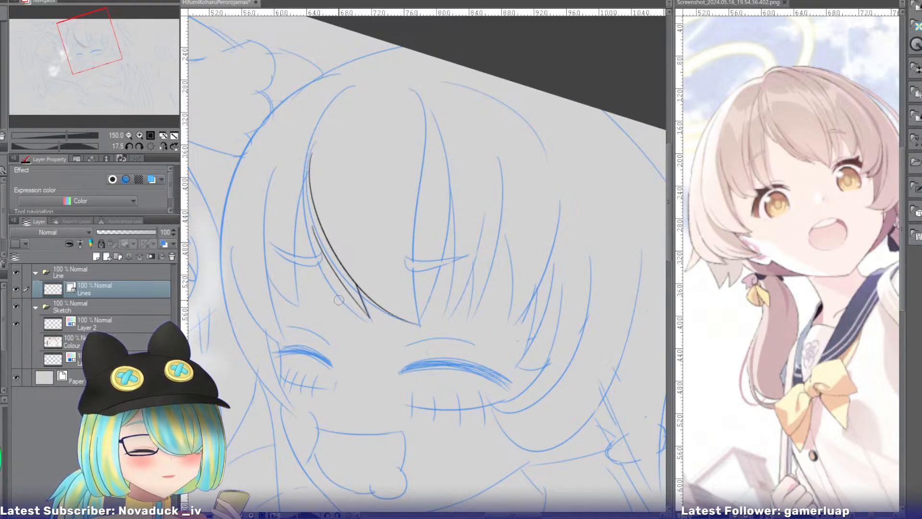
key(ctrl+z)
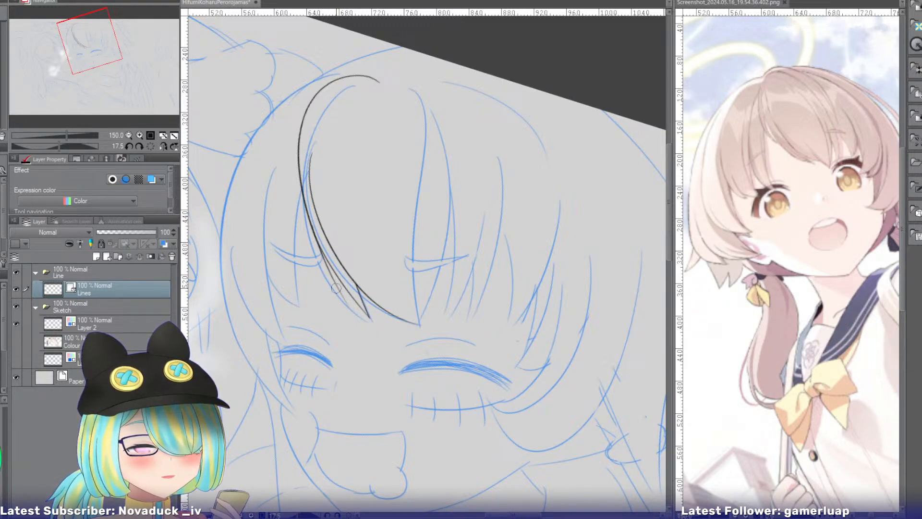
Mirror the canvas view and ink the opposite edge of the central bang, curving from near the crown to just past its tip.
click(139, 135)
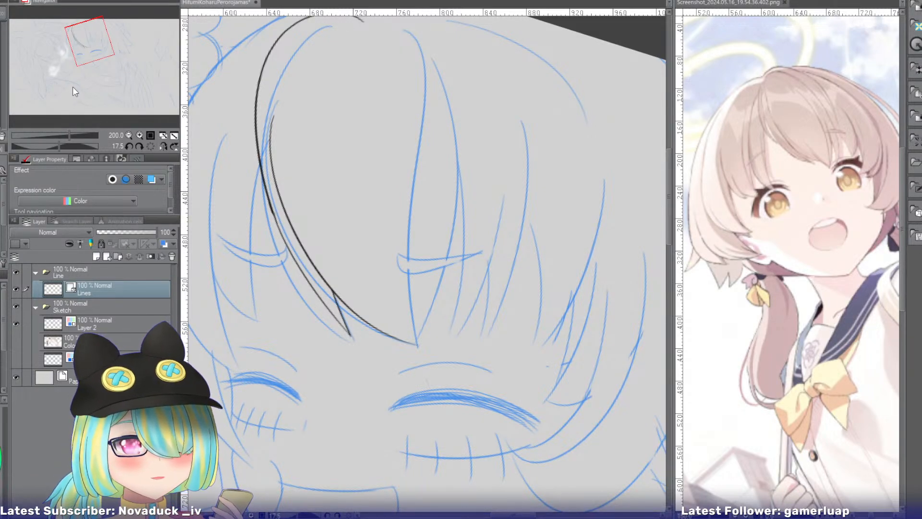
drag(75, 61, 77, 57)
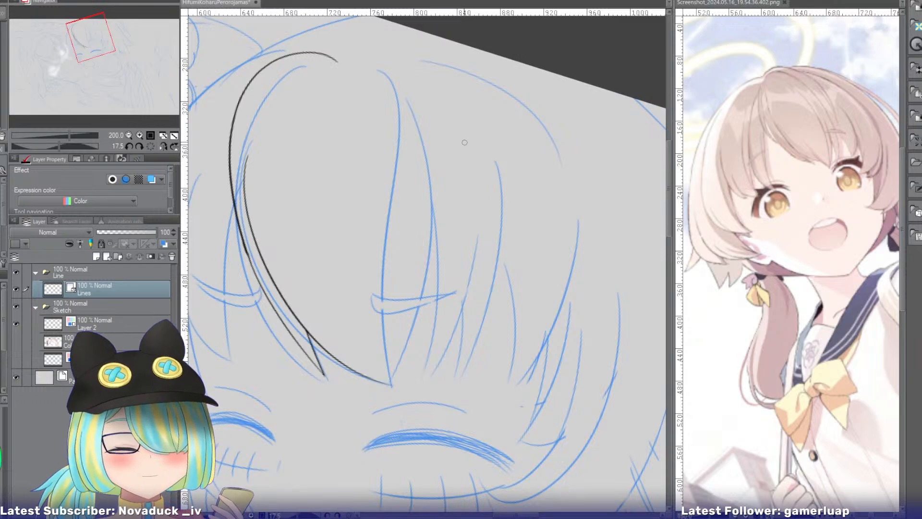
click(164, 146)
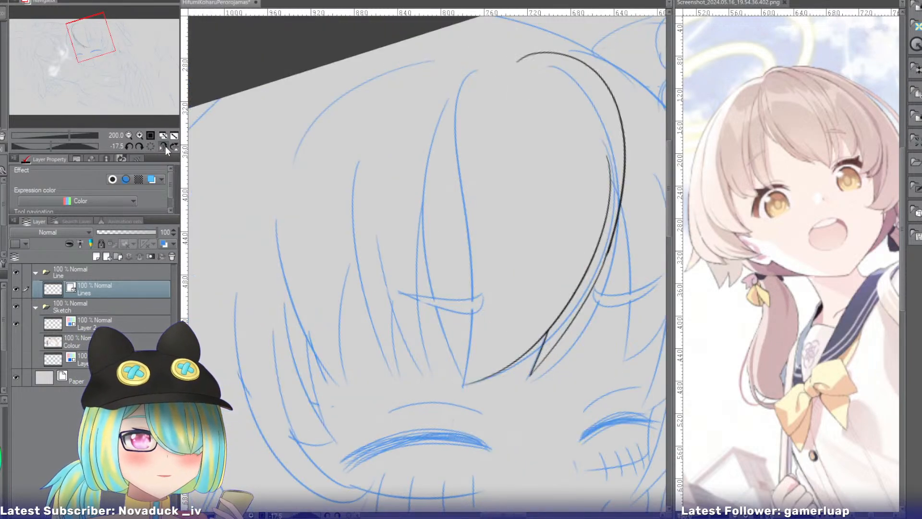
mouse_move(421, 118)
mouse_down()
mouse_move(424, 249)
mouse_move(480, 399)
mouse_up()
key(ctrl+z)
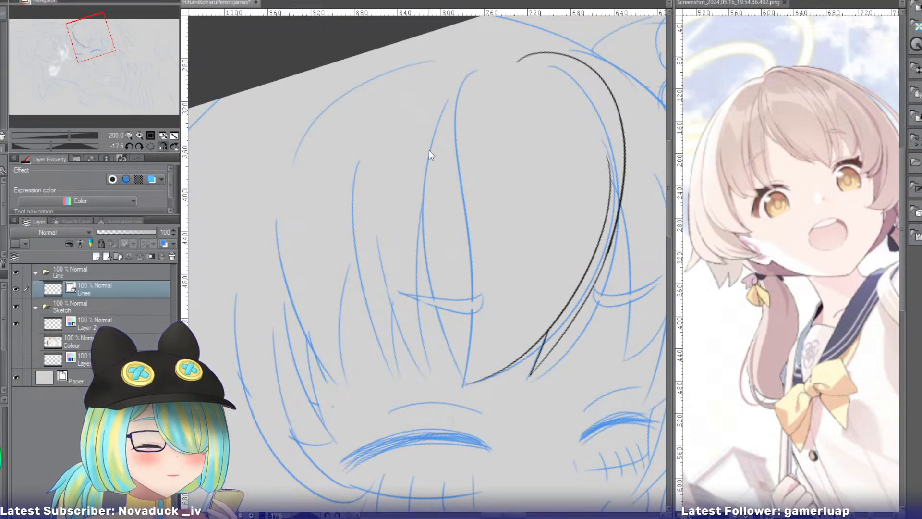
drag(444, 104, 483, 411)
key(ctrl+z)
drag(442, 107, 484, 410)
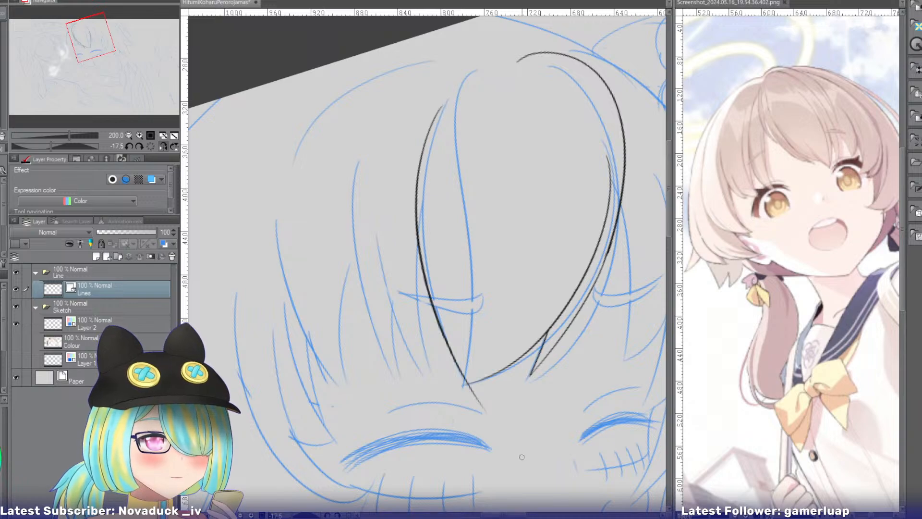
key(ctrl+z)
drag(442, 98, 483, 404)
key(ctrl+z)
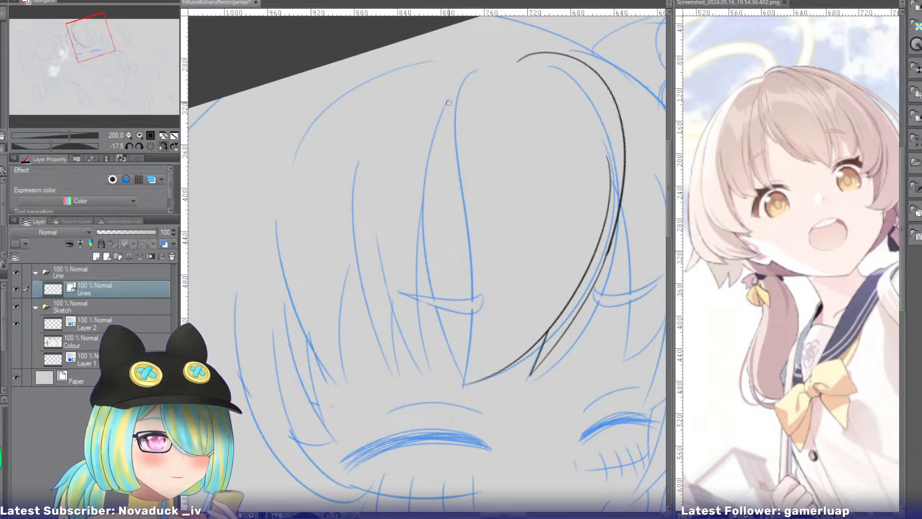
drag(447, 101, 485, 405)
key(ctrl+z)
drag(448, 98, 477, 404)
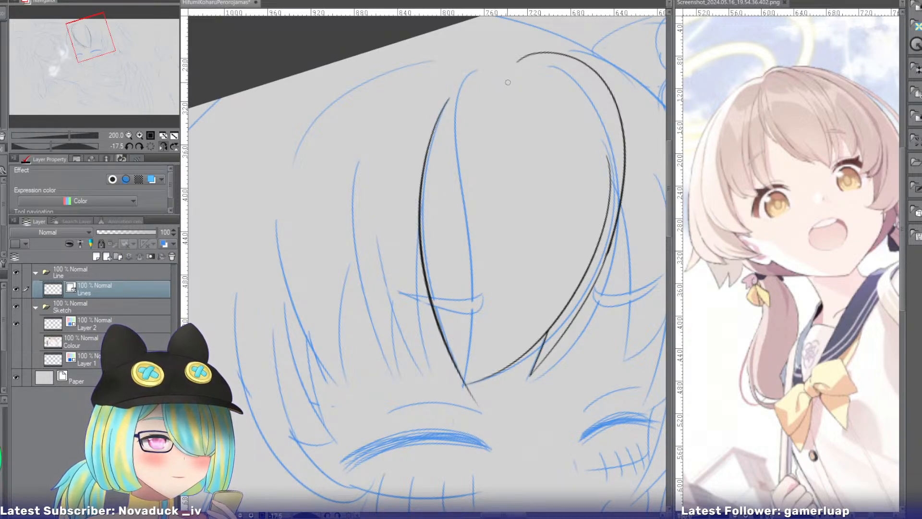
Ink the inner edge of the narrow strand beside the central bang, from the crown down to the bang's tip, with no overhang.
drag(481, 68, 462, 413)
key(ctrl+z)
drag(481, 68, 456, 428)
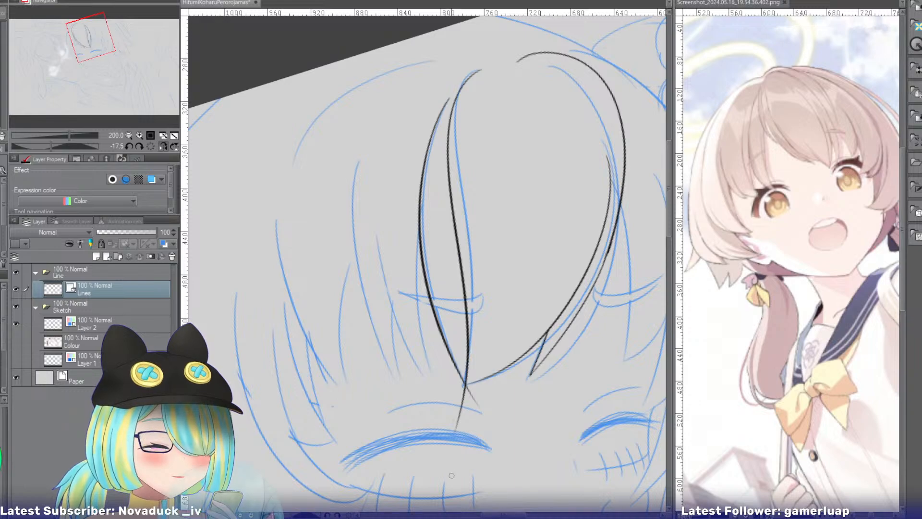
key(ctrl+z)
mouse_move(485, 65)
mouse_down()
mouse_move(454, 202)
mouse_move(456, 411)
mouse_up()
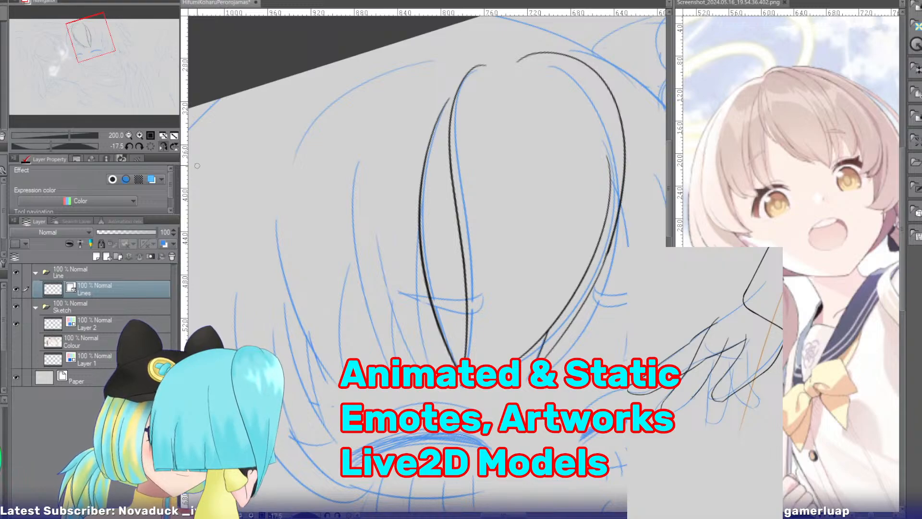
click(163, 144)
click(164, 144)
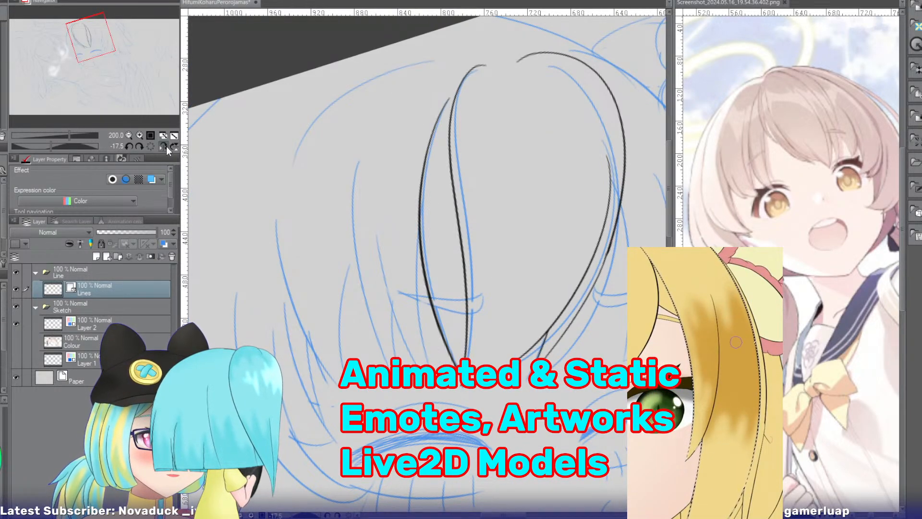
drag(103, 54, 88, 49)
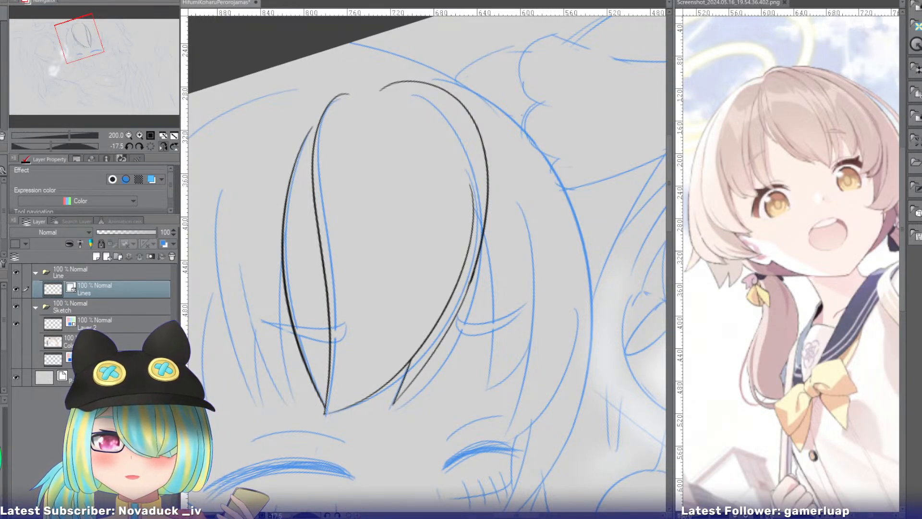
Bring up the reference image Screenshot_2022.08.21_17.07.21.225.png and frame the laughing girl's face and hair at a closer zoom.
double_click(565, 39)
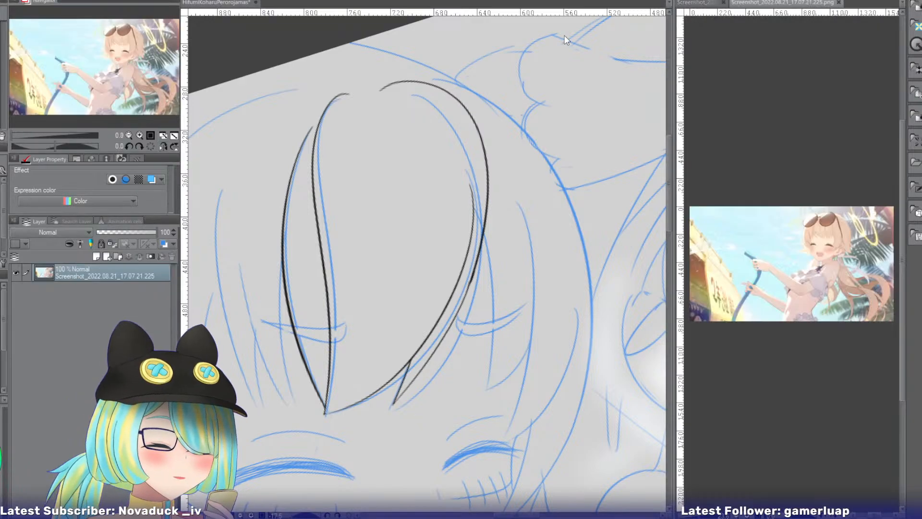
click(140, 135)
click(139, 134)
click(140, 135)
click(140, 135)
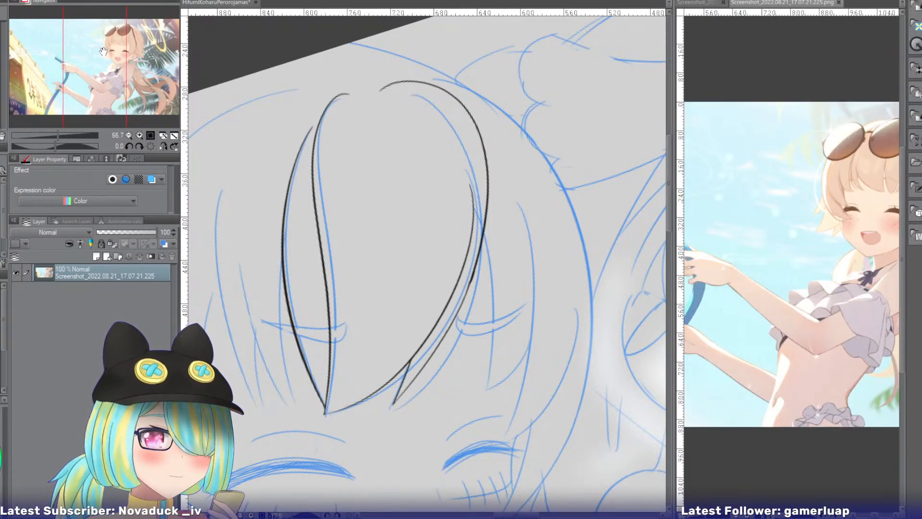
drag(103, 50, 129, 51)
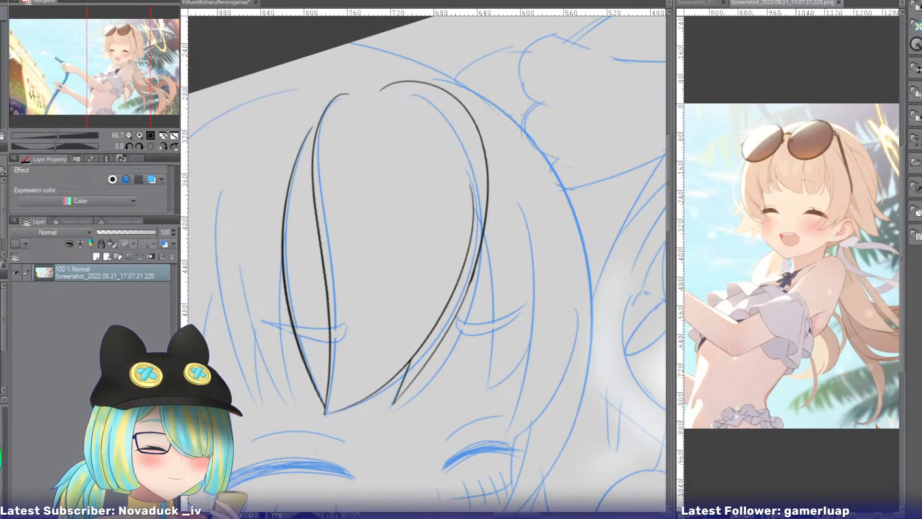
Mirror the canvas view and ink a side strand edge from the central bang's outer curve down to brow height.
click(164, 146)
mouse_move(78, 36)
mouse_down()
mouse_move(90, 36)
mouse_move(76, 45)
mouse_up()
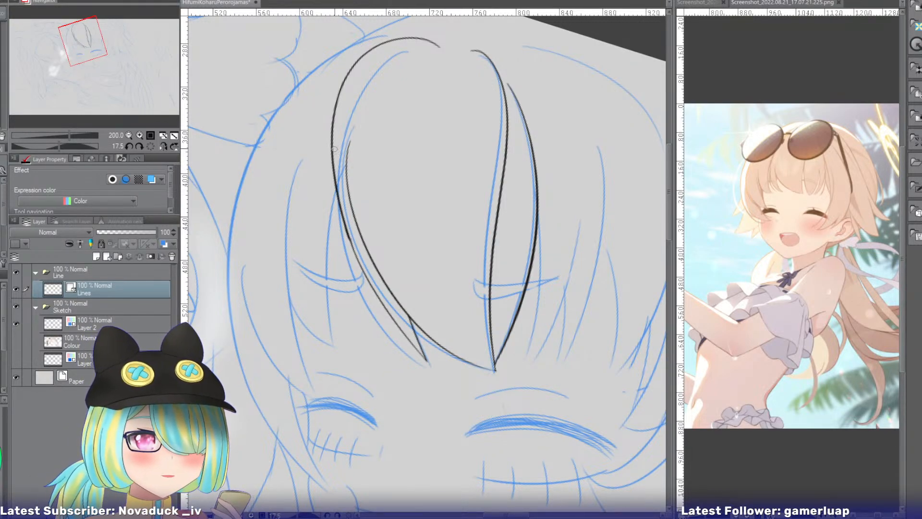
drag(336, 148, 348, 330)
key(ctrl+z)
mouse_move(341, 125)
mouse_down()
mouse_move(333, 307)
mouse_move(351, 353)
mouse_move(332, 353)
mouse_up()
key(ctrl+z)
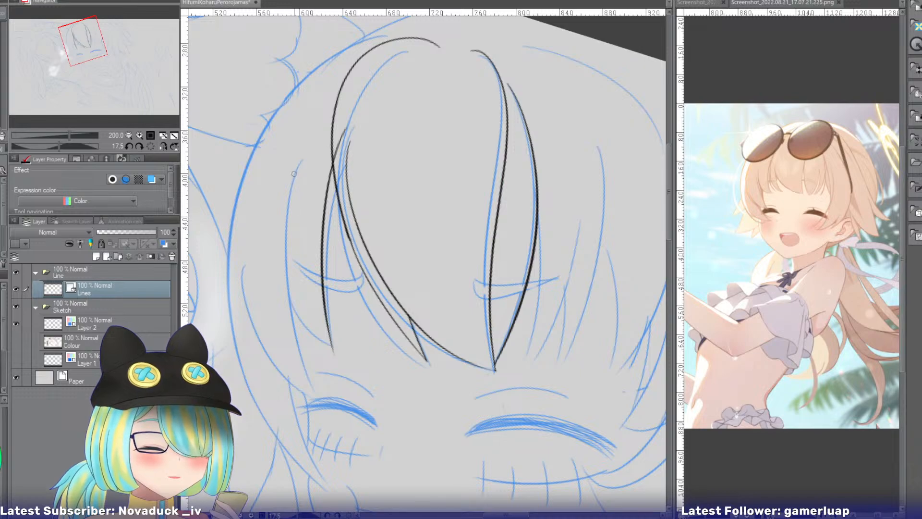
Ink the next, longer strand edge further out on the side fringe, curving down to just above the smaller closed eye.
drag(294, 174, 306, 392)
key(ctrl+z)
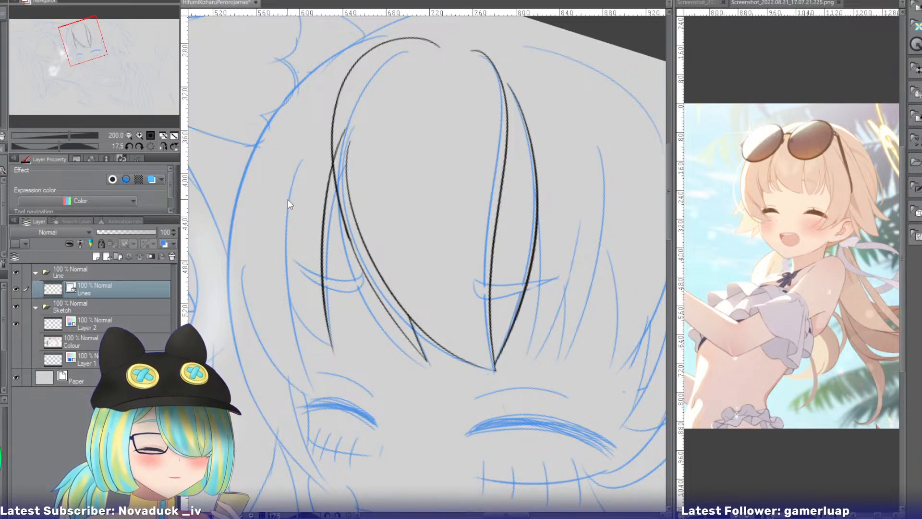
drag(300, 156, 302, 383)
key(ctrl+z)
drag(304, 160, 315, 405)
key(ctrl+z)
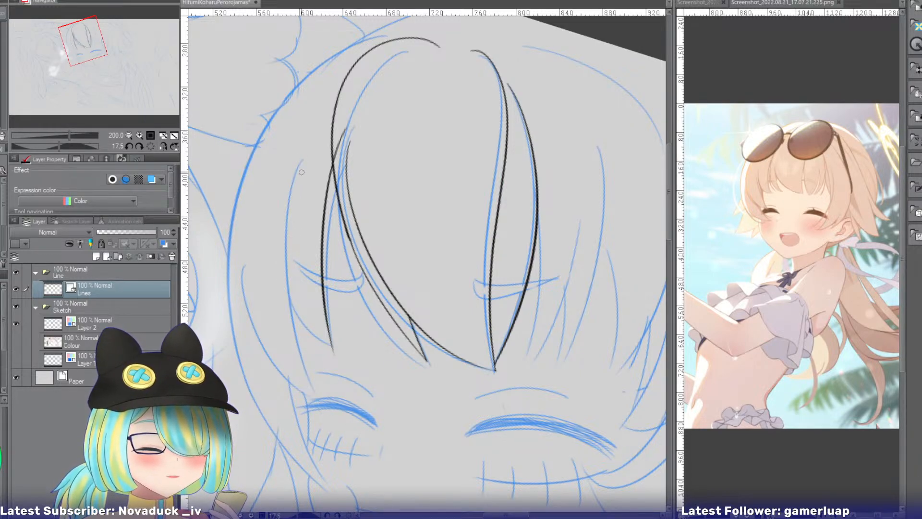
mouse_move(303, 157)
mouse_down()
mouse_move(282, 253)
mouse_move(313, 389)
mouse_up()
Ink the outer curve of the side fringe lock, sweeping inward to the tip of the longer strand edge above the eye.
drag(244, 260, 313, 395)
key(ctrl+z)
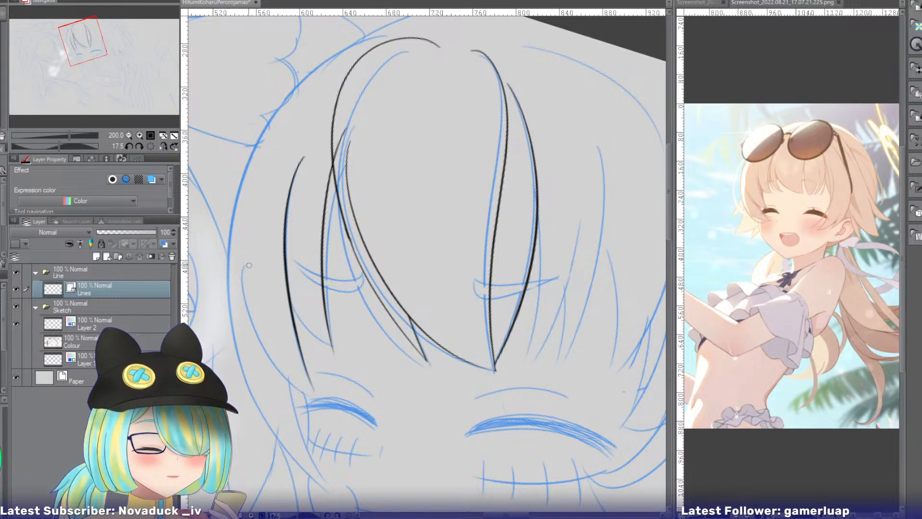
drag(243, 253, 315, 387)
key(ctrl+z)
drag(241, 257, 319, 396)
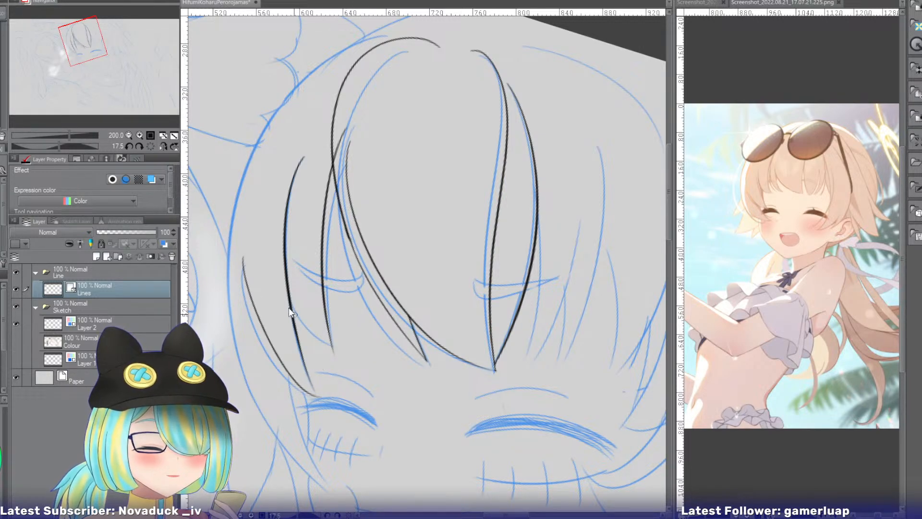
key(ctrl+z)
drag(244, 254, 323, 387)
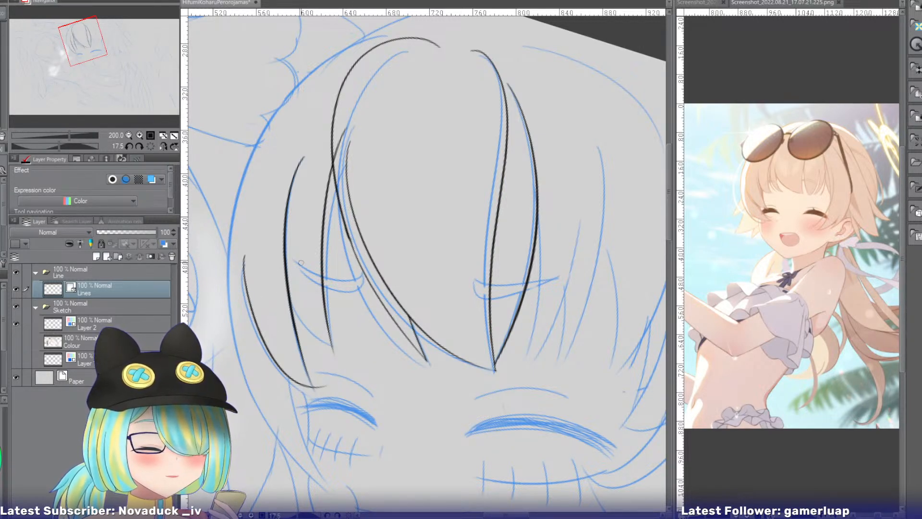
Ink a short curve joining the two side strand edges at the inner strand's tip, without overhanging ends.
drag(269, 230, 336, 346)
key(ctrl+z)
drag(264, 257, 331, 342)
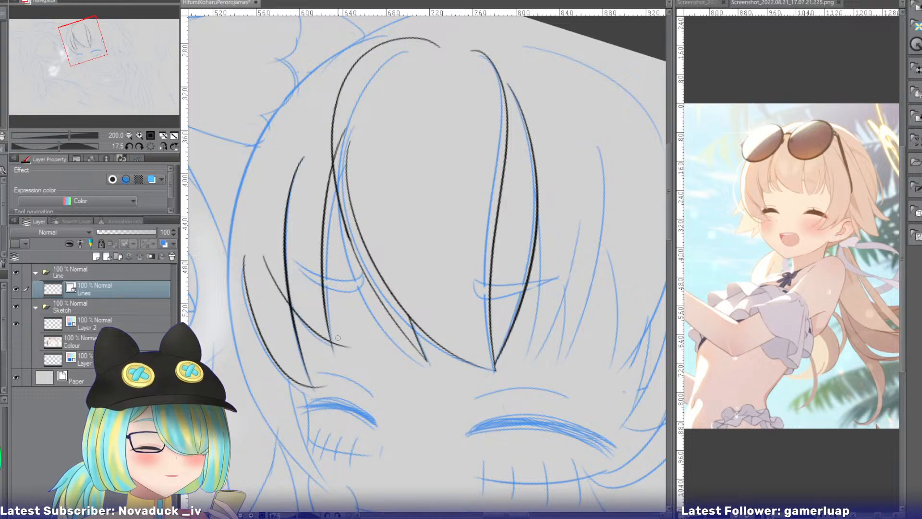
key(ctrl+z)
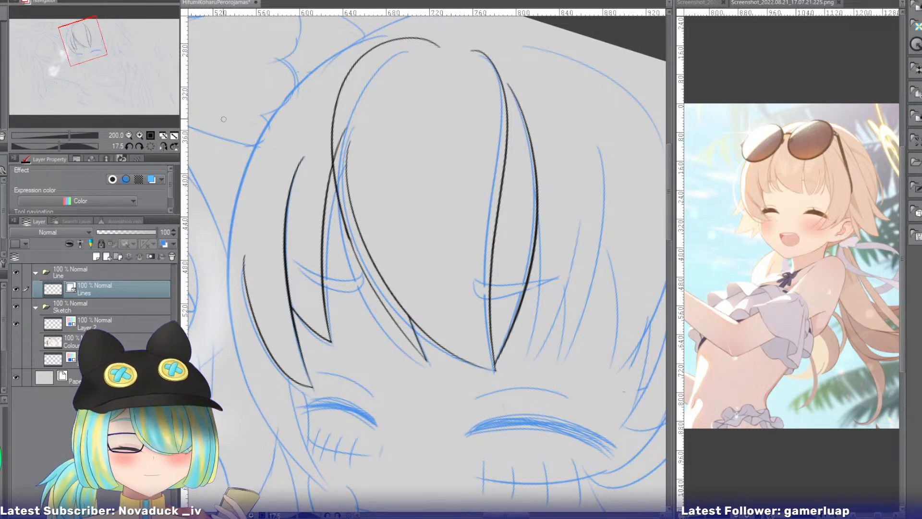
Ink the outer hair outline from the crown around the side of the head to fringe height.
drag(80, 45, 75, 42)
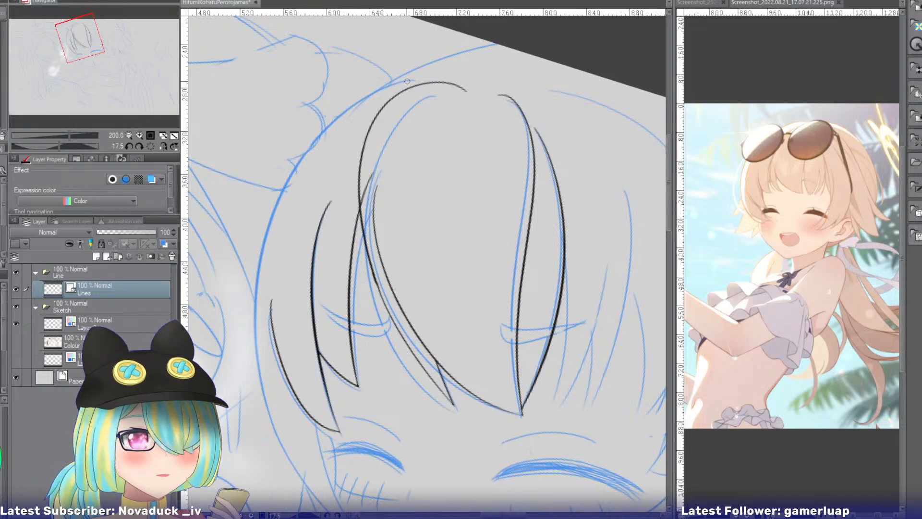
drag(409, 80, 272, 299)
key(ctrl+z)
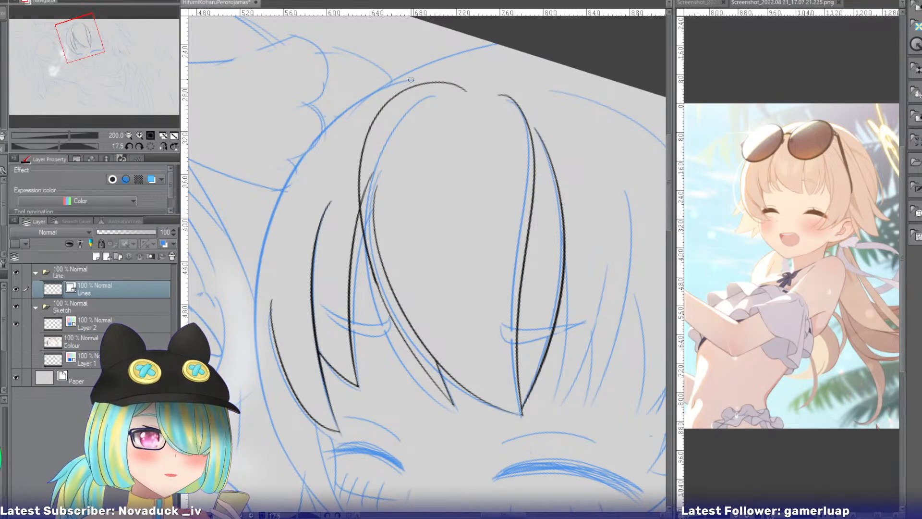
mouse_move(411, 79)
mouse_down()
mouse_move(343, 97)
mouse_move(255, 349)
mouse_up()
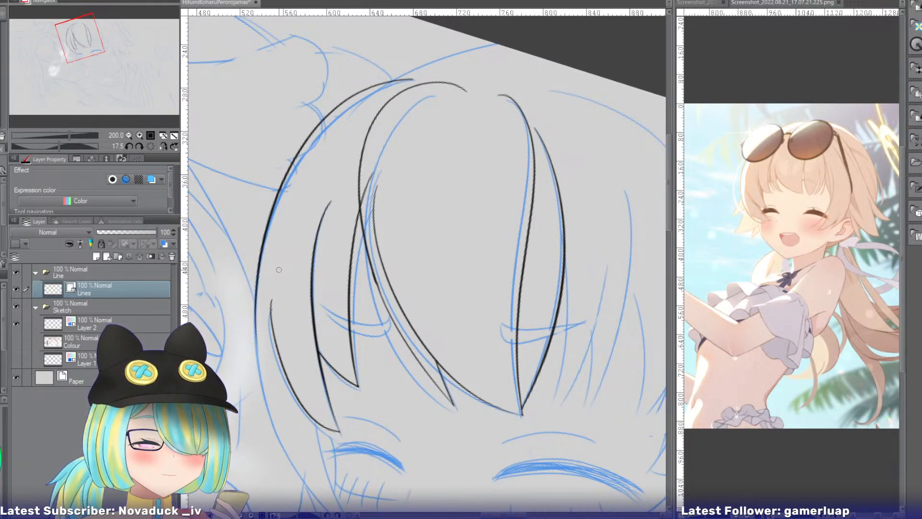
Rotate the canvas and extend the outer hair outline down past the side fringe to the cheek.
drag(79, 48, 80, 58)
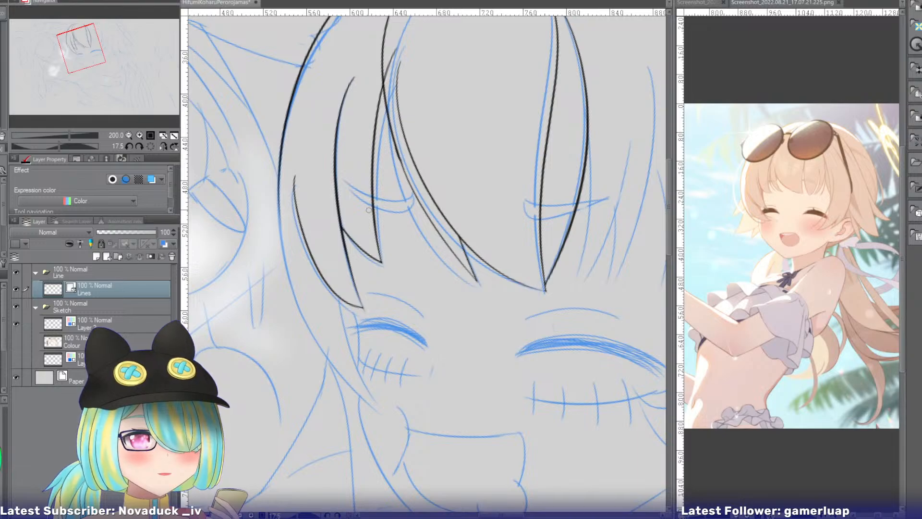
mouse_move(342, 233)
mouse_down()
mouse_move(296, 188)
mouse_move(335, 149)
mouse_move(304, 208)
mouse_move(320, 367)
mouse_up()
key(ctrl+z)
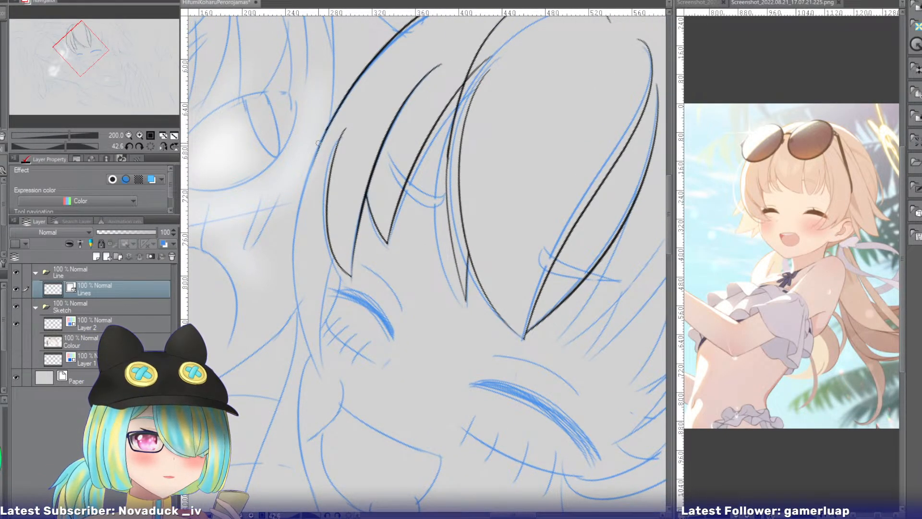
drag(318, 143, 320, 374)
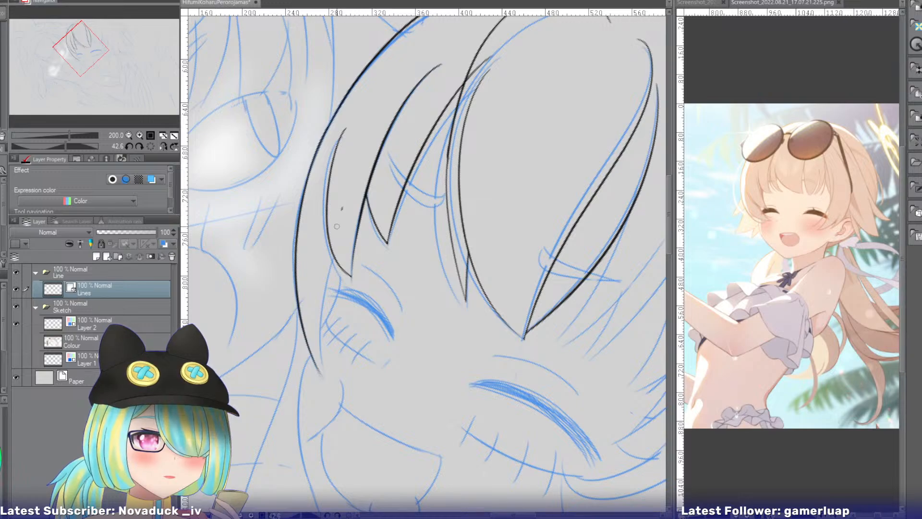
key(ctrl+z)
Ink the cheek lock's inner edge from the side fringe down to the outline's tip and erase the overhanging ends.
mouse_move(337, 226)
mouse_down()
mouse_move(339, 382)
mouse_move(323, 291)
mouse_move(325, 390)
mouse_up()
key(e)
drag(342, 230, 334, 240)
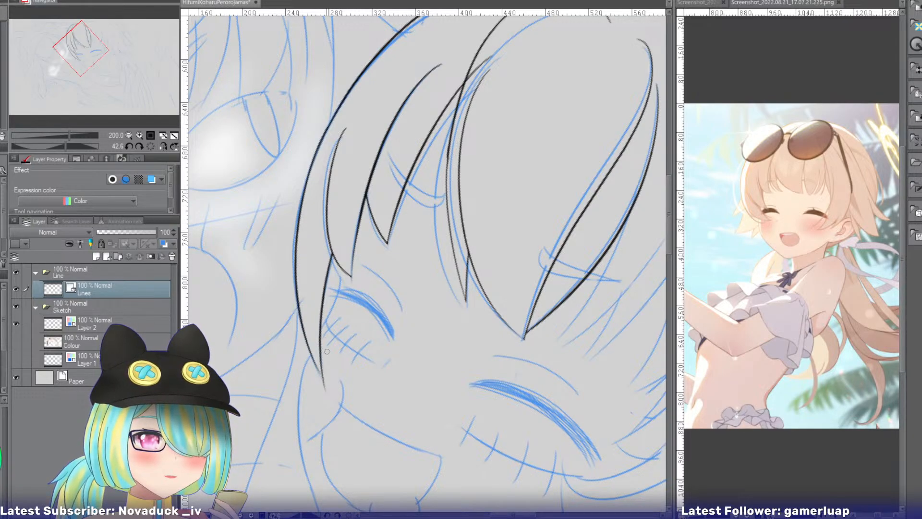
drag(325, 392, 321, 379)
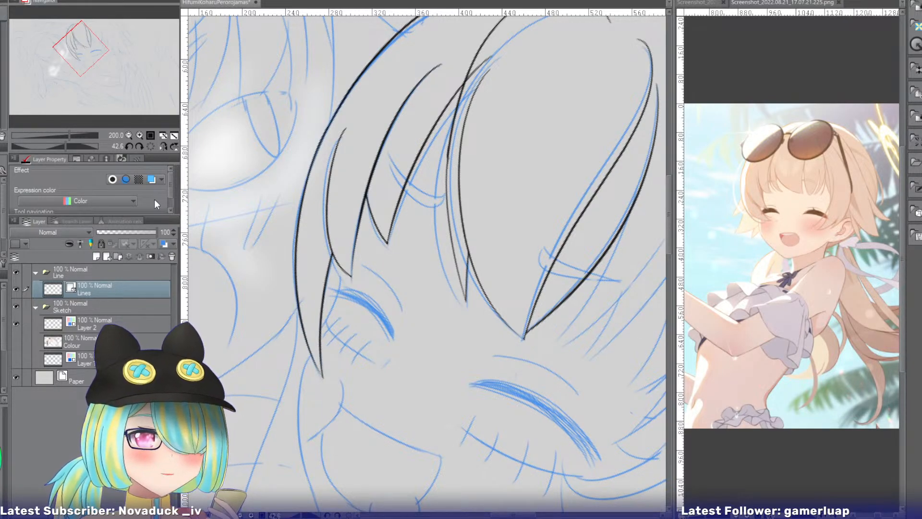
click(151, 146)
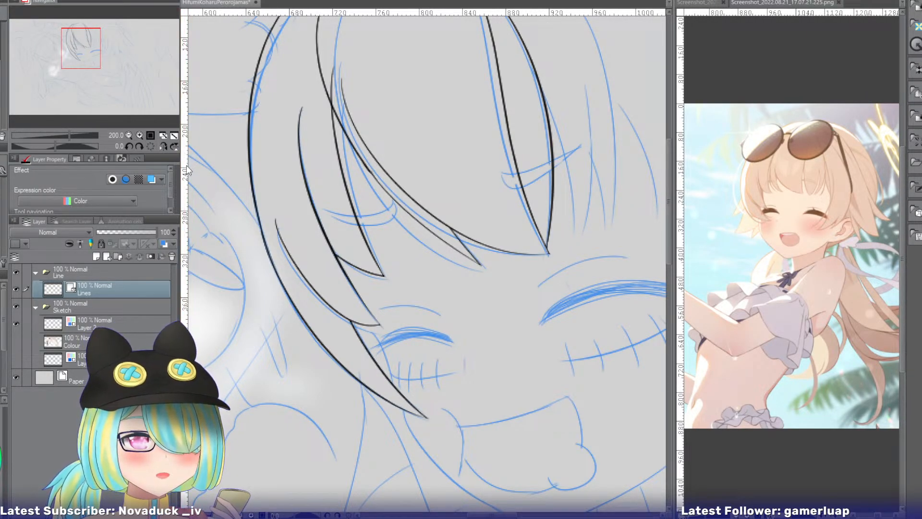
drag(238, 194, 273, 113)
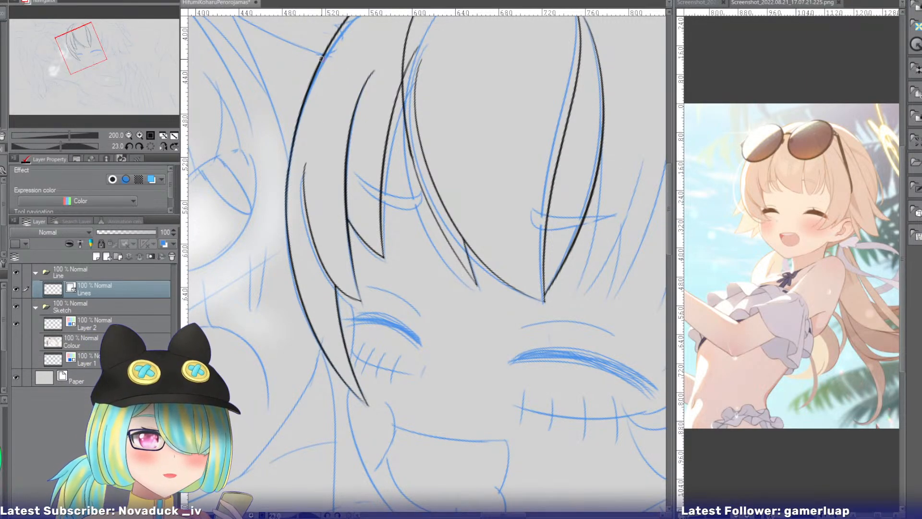
drag(321, 58, 294, 307)
key(ctrl+z)
drag(308, 85, 303, 348)
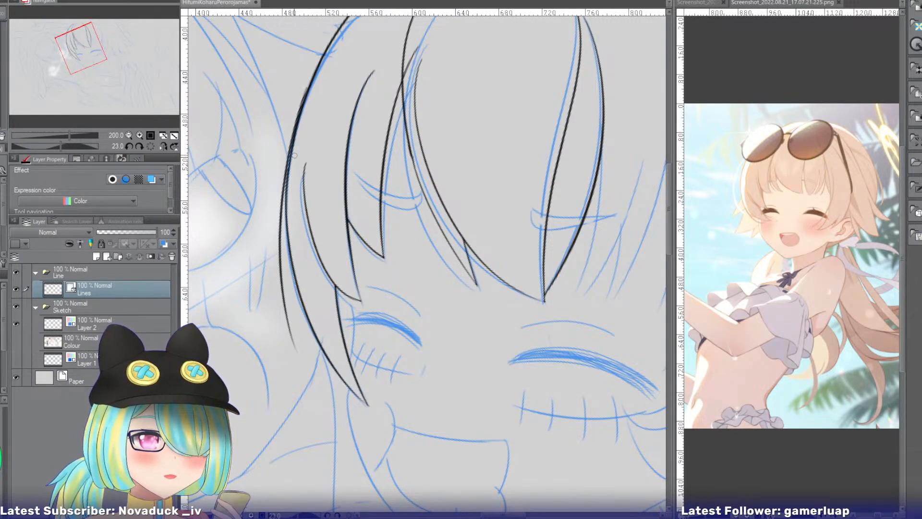
key(ctrl+z)
drag(309, 87, 303, 375)
key(ctrl+z)
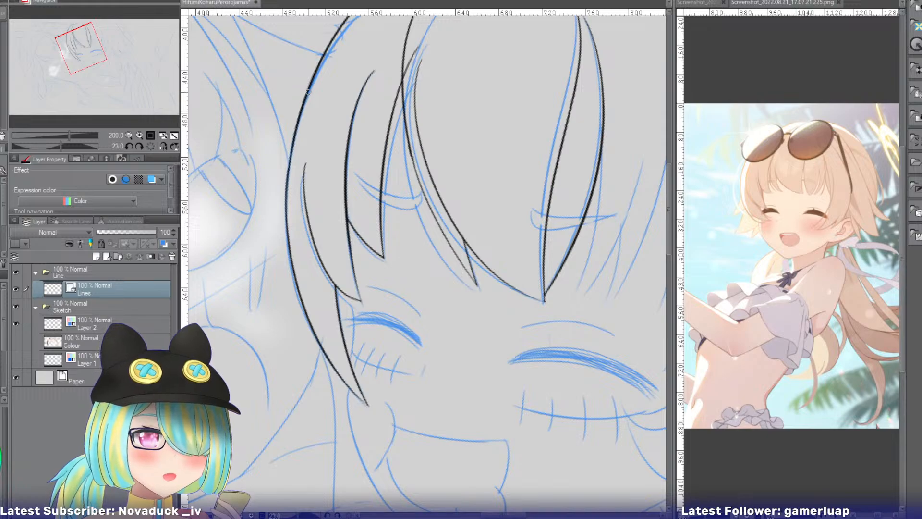
drag(308, 91, 295, 370)
key(ctrl+z)
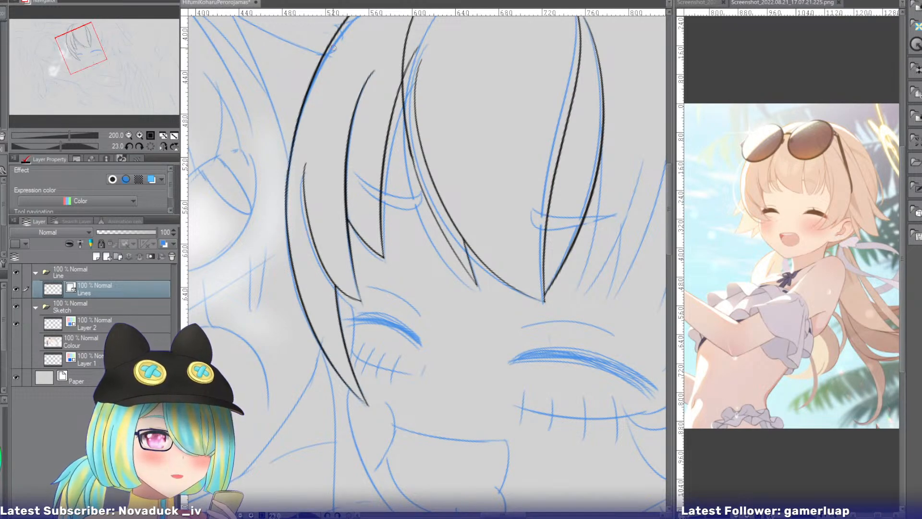
Ink both edges of a narrow lock flaring outside the side hair outline to a pointed tip, and erase the overlapped outline section.
drag(86, 47, 85, 37)
mouse_move(321, 100)
mouse_down()
mouse_move(289, 128)
mouse_move(297, 120)
mouse_move(260, 314)
mouse_up()
key(ctrl+z)
drag(331, 110, 266, 358)
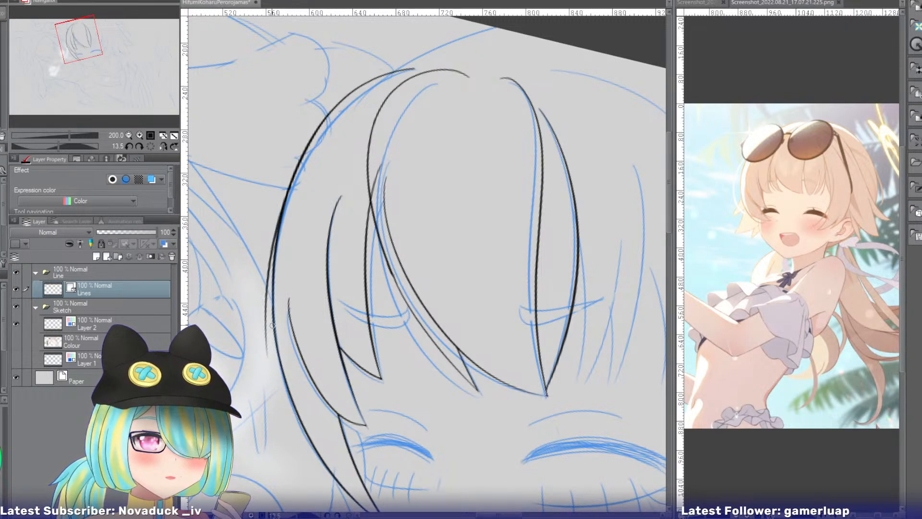
key(ctrl+z)
drag(316, 131, 253, 356)
key(ctrl+z)
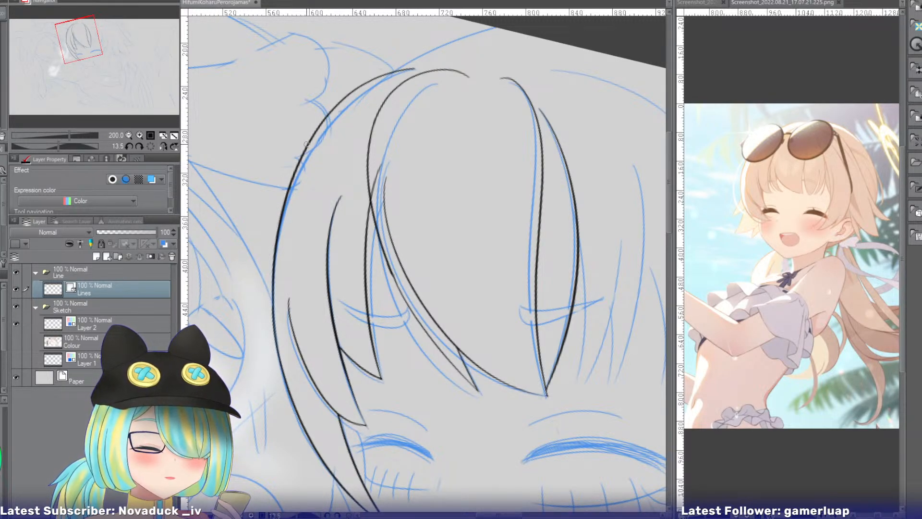
drag(317, 128, 253, 363)
key(ctrl+z)
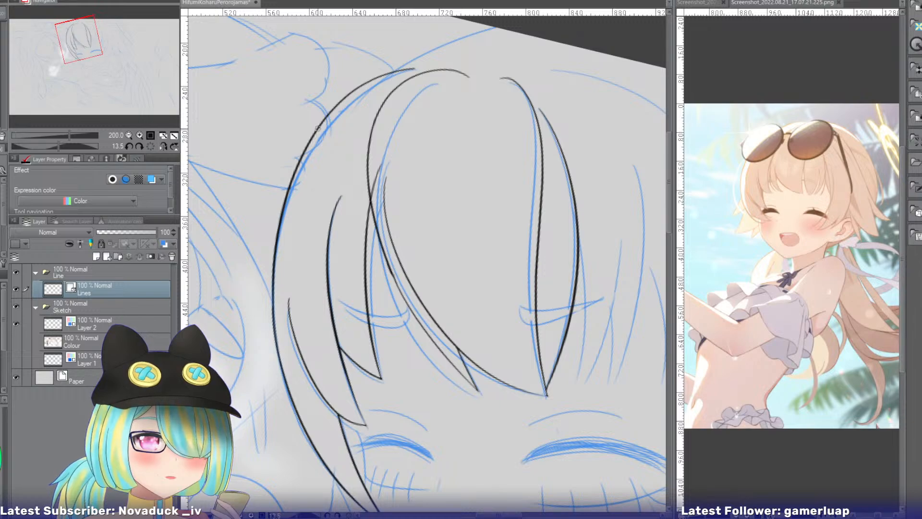
drag(317, 128, 266, 367)
drag(304, 201, 271, 367)
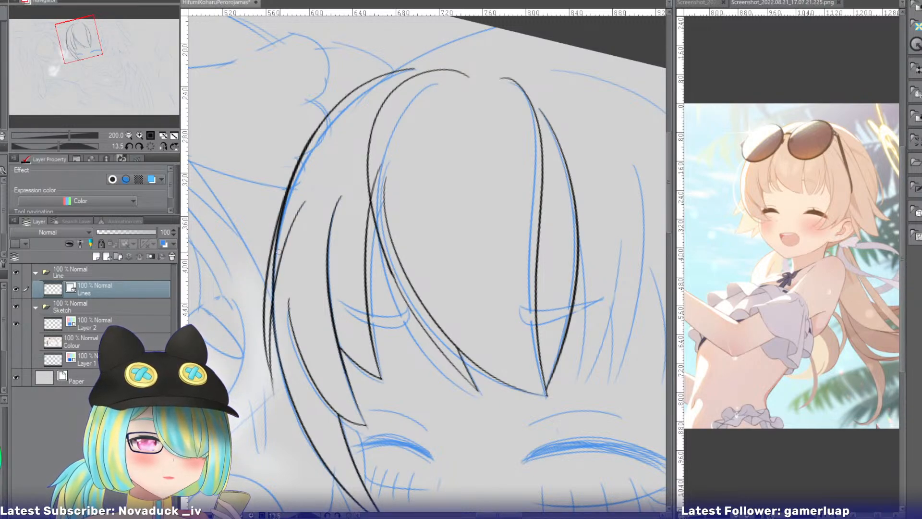
click(274, 268)
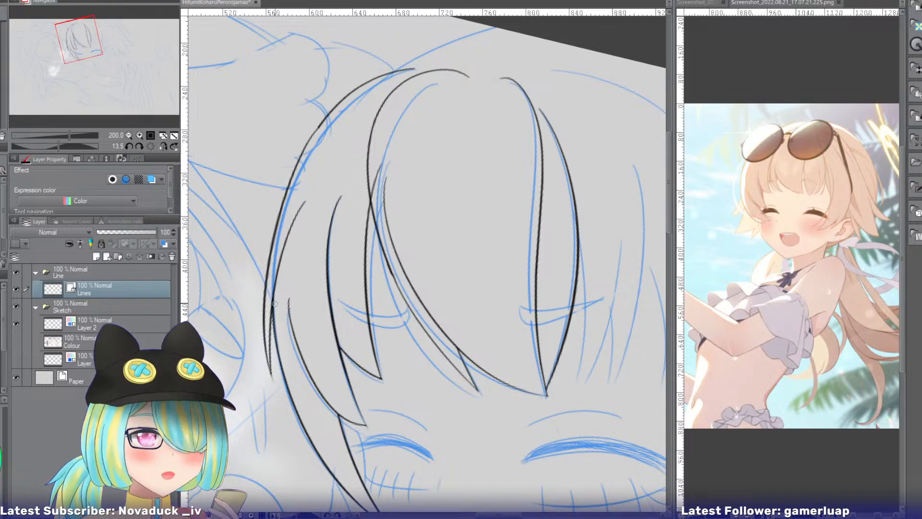
Erase the end of the side strand edge that overhangs the central bang's outer curve.
mouse_move(77, 52)
mouse_down()
mouse_move(80, 65)
mouse_move(90, 54)
mouse_up()
drag(278, 75, 282, 84)
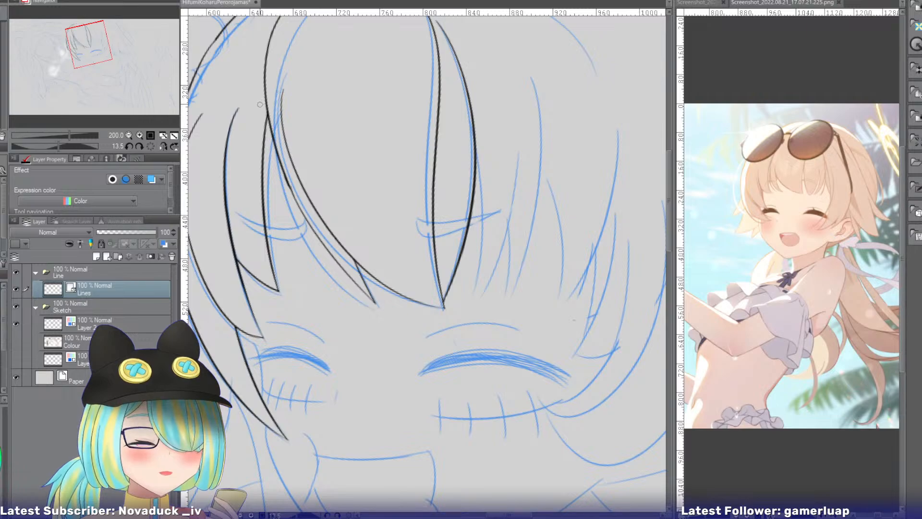
Examine the bangs line art in mirrored view and compare the hair with the other reference screenshot.
mouse_move(71, 63)
mouse_down()
mouse_move(83, 38)
mouse_move(94, 52)
mouse_up()
click(164, 147)
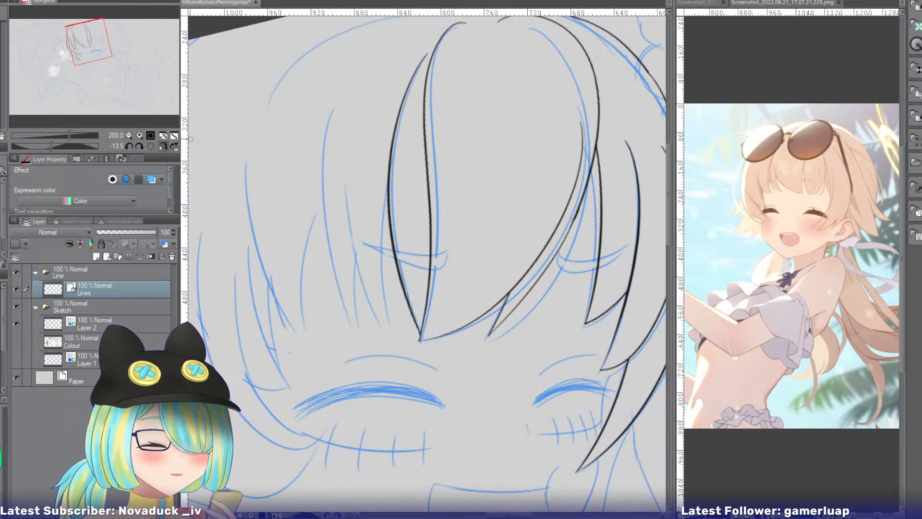
click(162, 146)
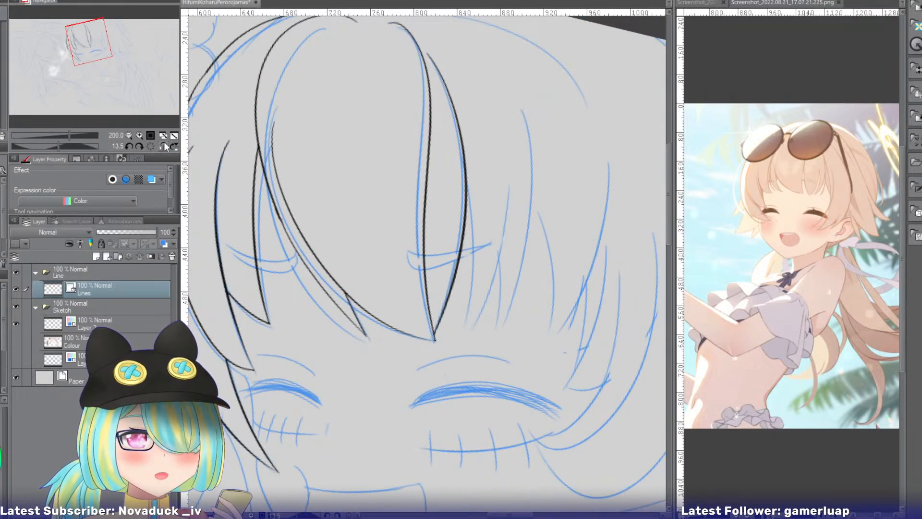
click(688, 3)
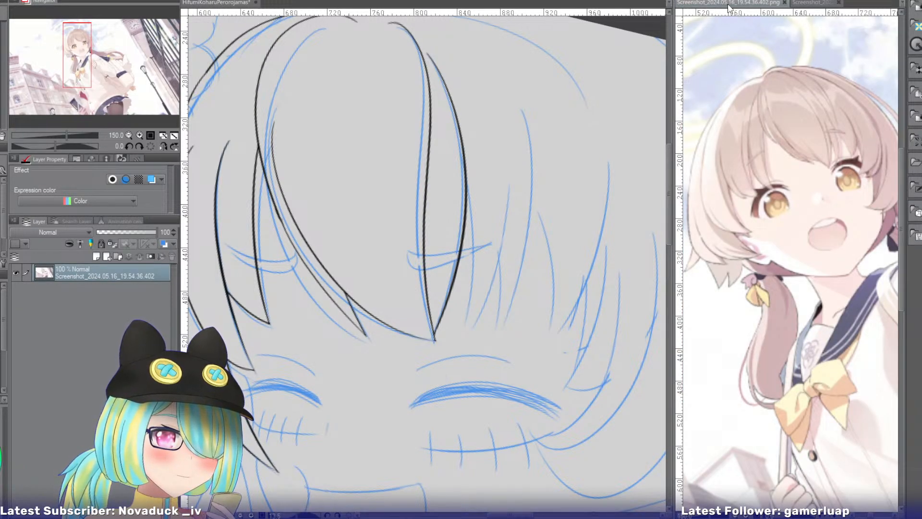
click(804, 2)
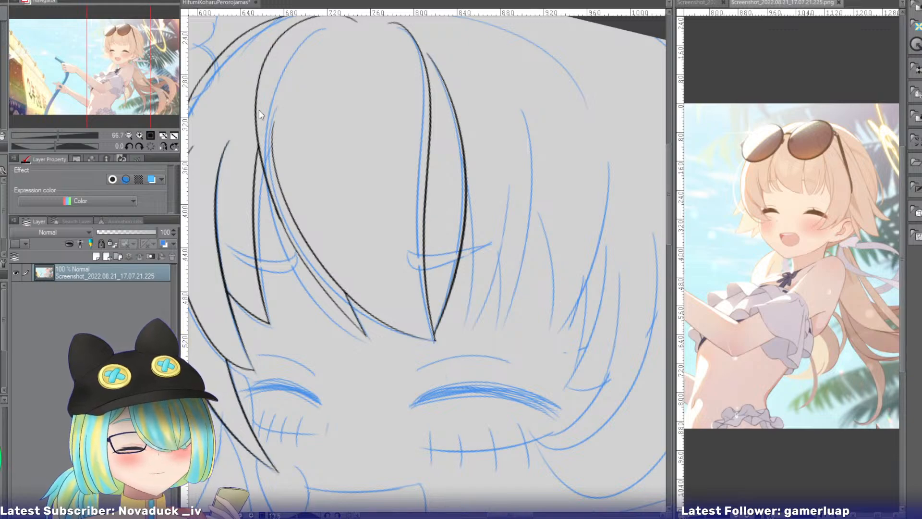
Ink both edges of the eyebrow crossing the side fringe, tapering outward, and erase the strand line inside it.
mouse_move(66, 57)
mouse_down()
mouse_move(123, 68)
mouse_move(91, 63)
mouse_up()
click(212, 4)
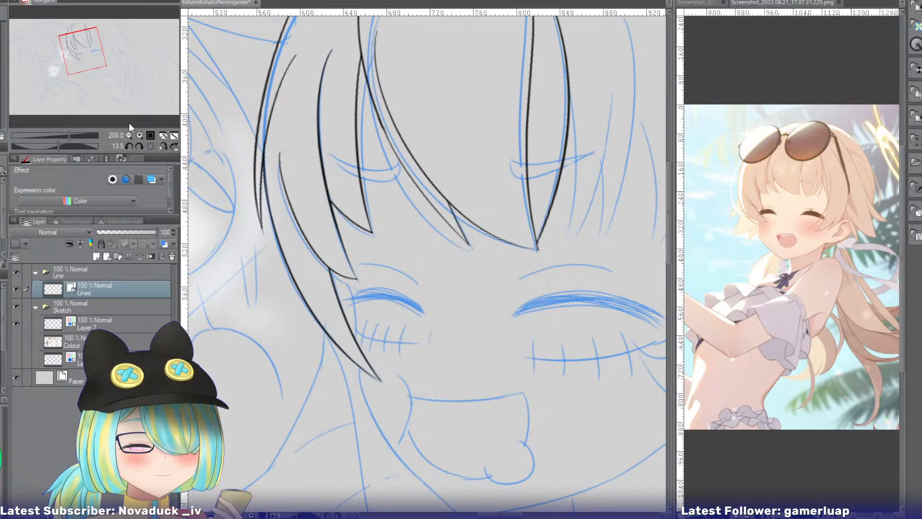
click(139, 134)
drag(83, 58, 78, 54)
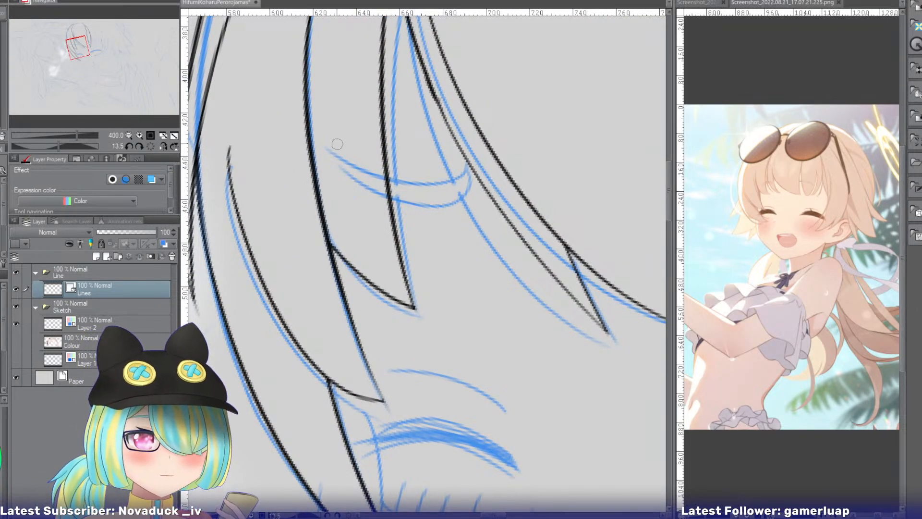
drag(467, 165, 336, 154)
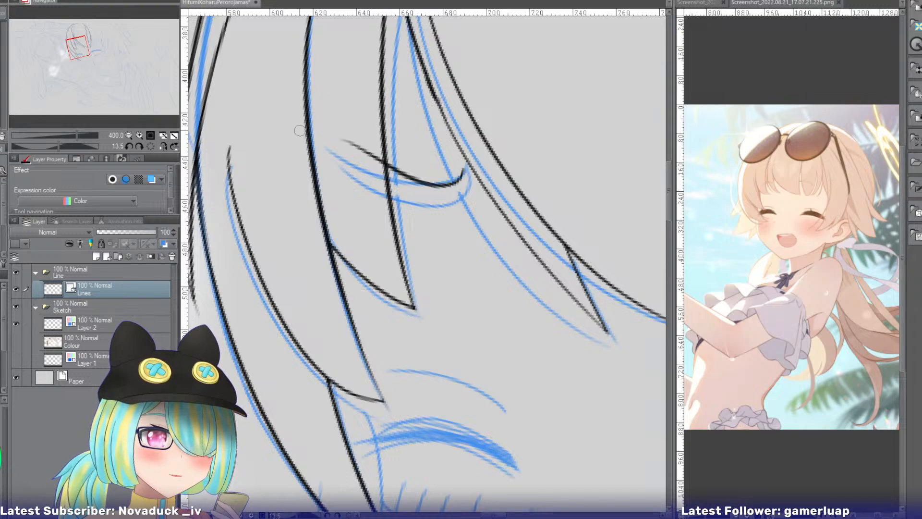
key(ctrl+z)
drag(467, 166, 330, 153)
key(ctrl+z)
drag(468, 167, 324, 148)
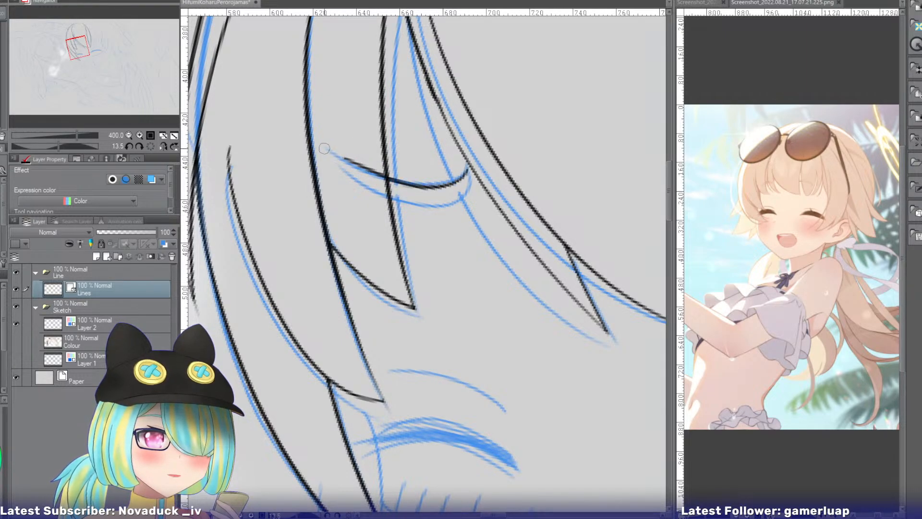
mouse_move(468, 168)
mouse_down()
mouse_move(399, 214)
mouse_move(339, 172)
mouse_move(349, 167)
mouse_move(338, 156)
mouse_up()
key(ctrl+z)
key(ctrl+z)
drag(468, 168, 328, 148)
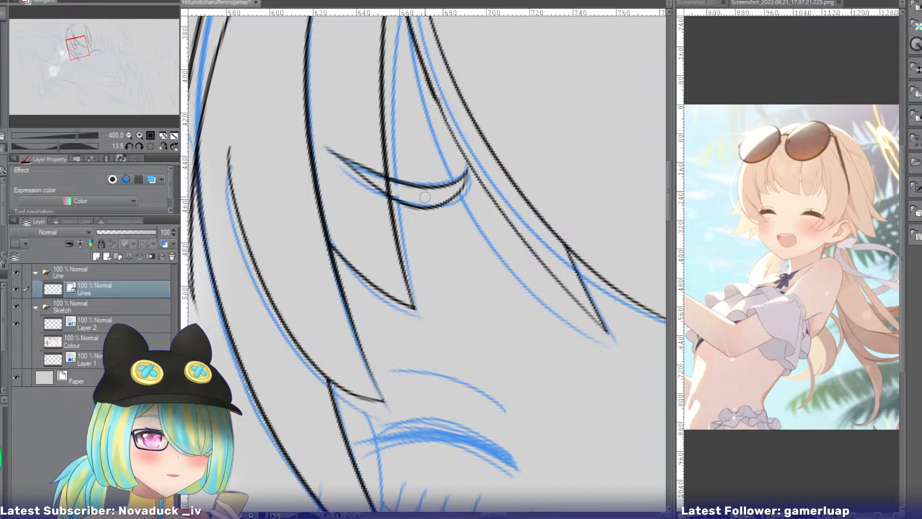
drag(389, 185, 402, 196)
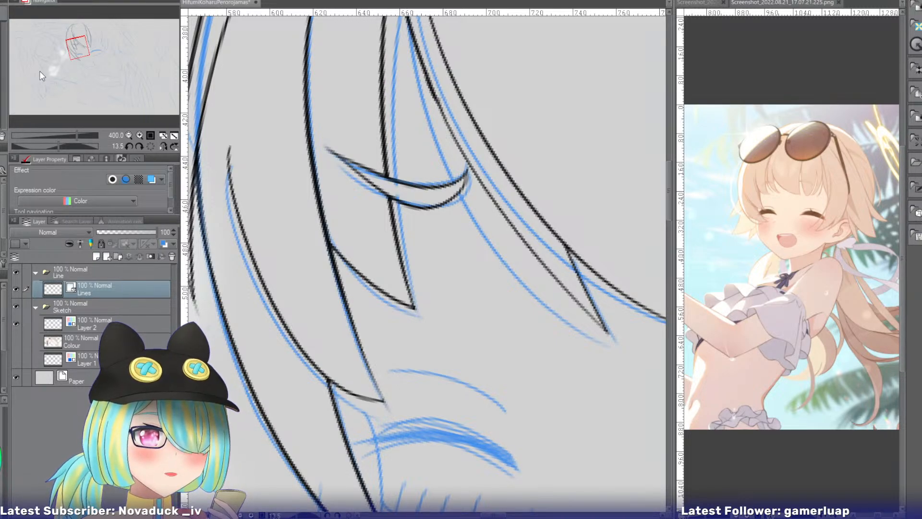
Ink the other eyebrow across the narrow central bang, tapering outward, and erase the strand lines inside it.
drag(77, 48, 91, 46)
mouse_move(328, 134)
mouse_down()
mouse_move(361, 168)
mouse_move(500, 113)
mouse_up()
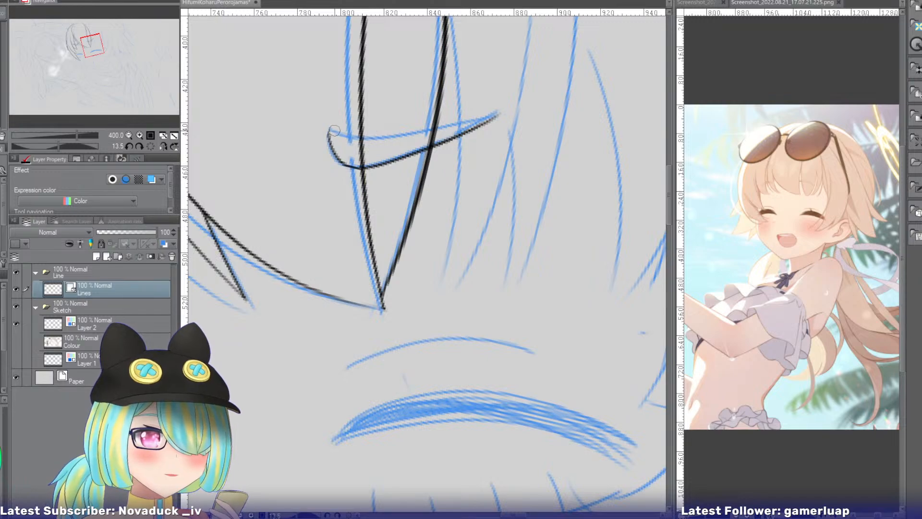
drag(329, 131, 514, 100)
key(ctrl+z)
drag(329, 134, 499, 113)
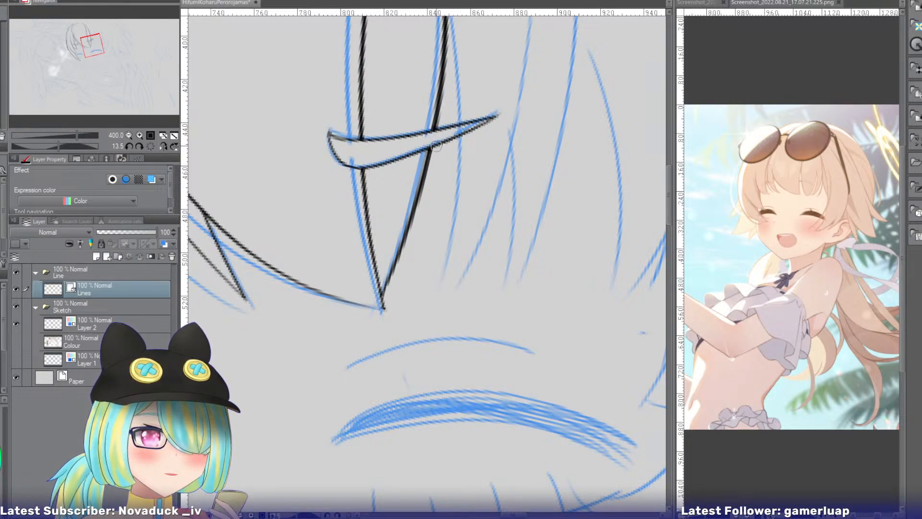
click(16, 323)
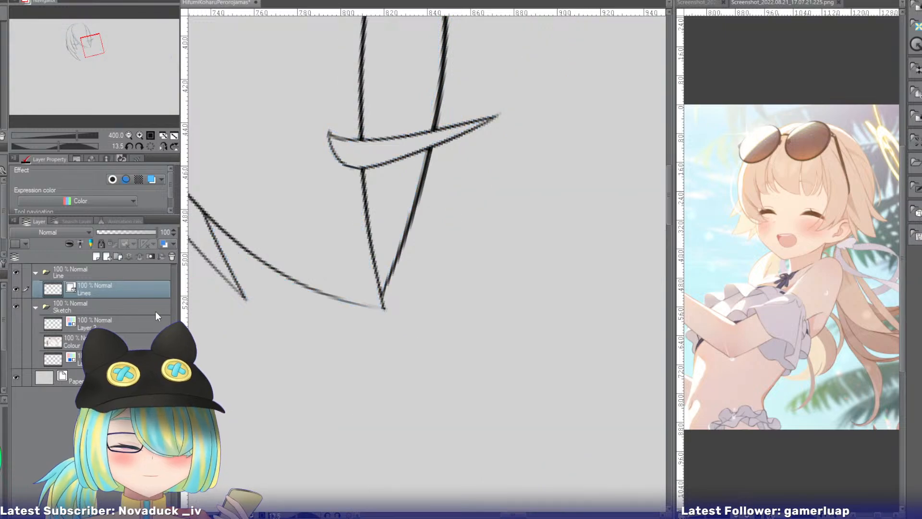
click(16, 323)
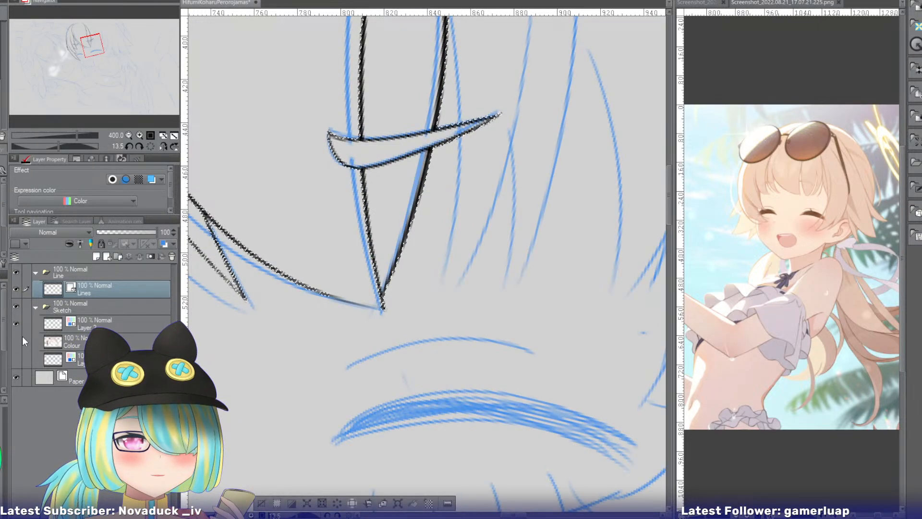
Mirror the canvas view and ink a long curved strand edge on the uninked side, down to the outer eye corner.
mouse_move(94, 53)
mouse_down()
mouse_move(95, 44)
mouse_move(105, 50)
mouse_up()
click(160, 146)
click(129, 136)
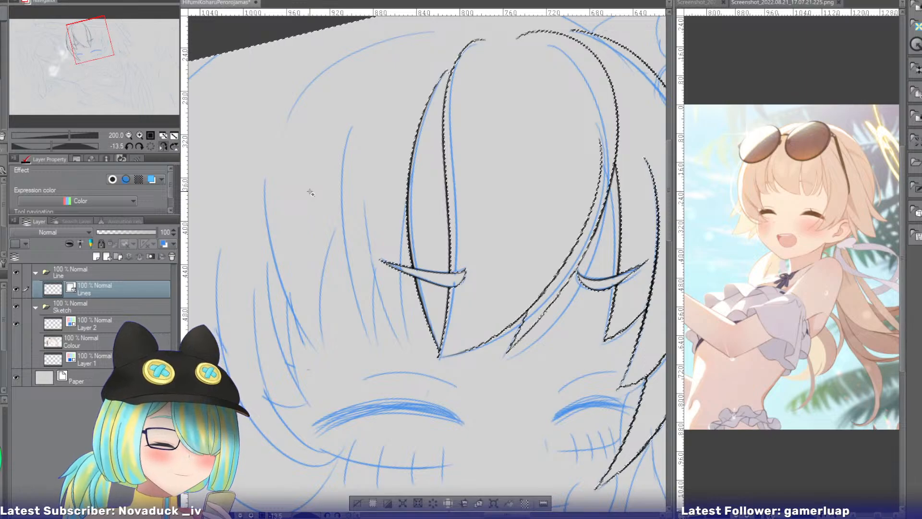
mouse_move(86, 49)
mouse_down()
mouse_move(82, 56)
mouse_move(91, 54)
mouse_up()
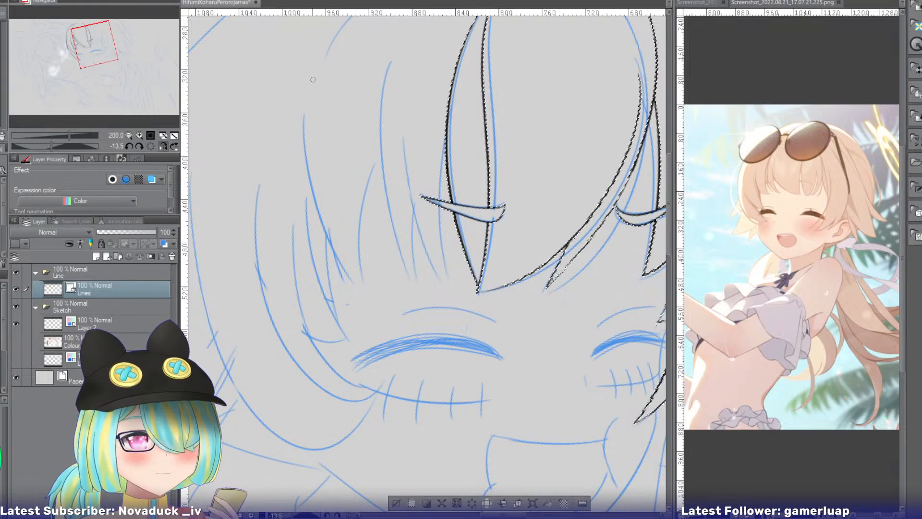
drag(313, 86, 363, 399)
key(ctrl+z)
drag(311, 103, 363, 400)
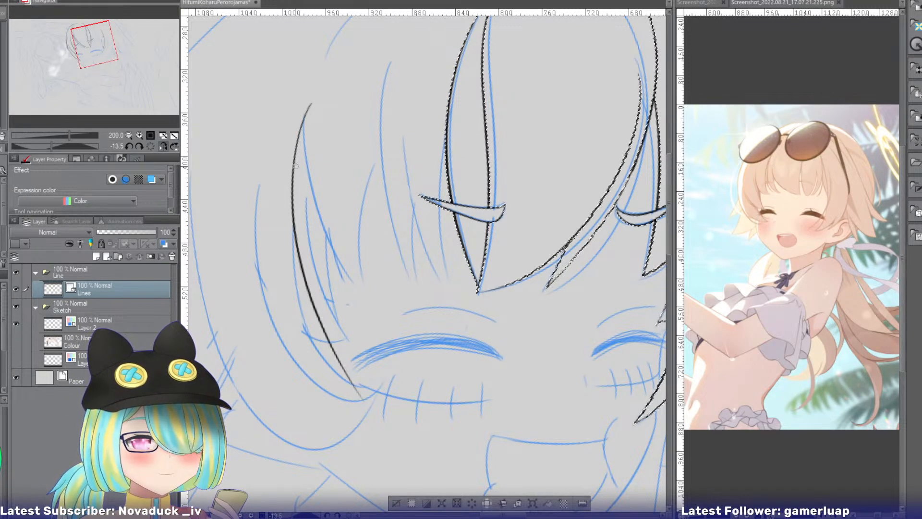
key(ctrl+z)
drag(305, 100, 366, 408)
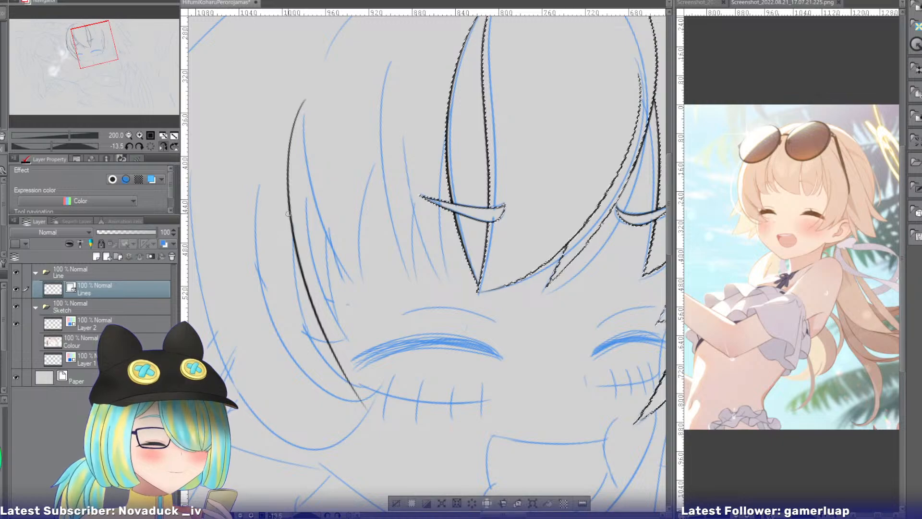
Ink two more long strand edges outside the first one, both sweeping down past the eye to the cheek.
drag(272, 195, 381, 411)
key(ctrl+z)
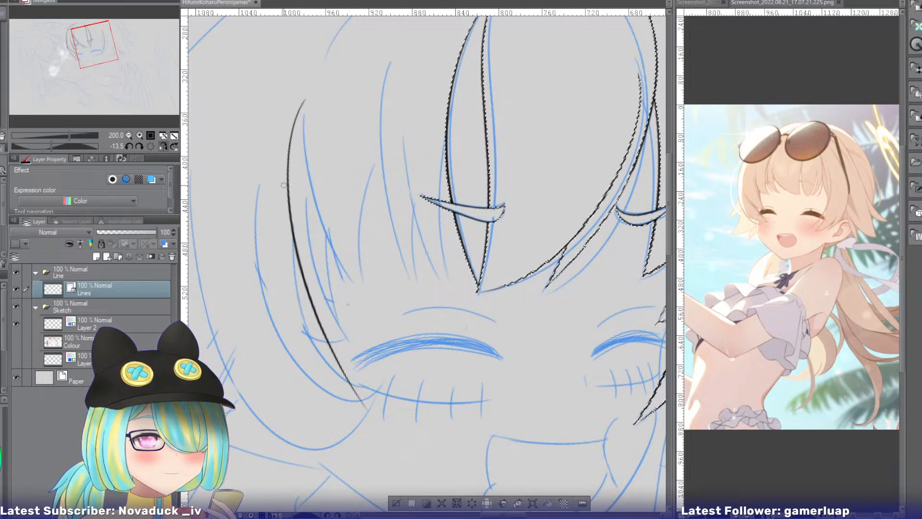
drag(270, 179, 383, 425)
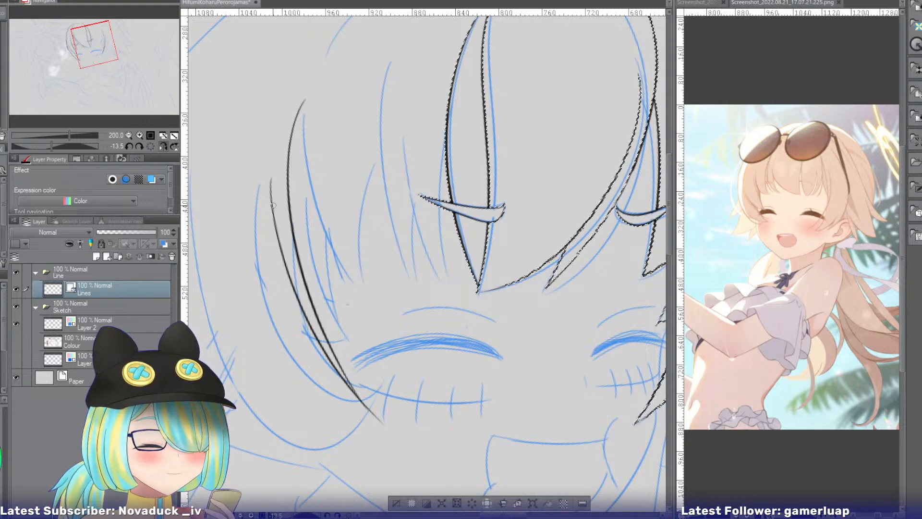
mouse_move(272, 205)
mouse_down()
mouse_move(319, 390)
mouse_move(352, 436)
mouse_up()
key(ctrl+z)
drag(274, 205, 367, 446)
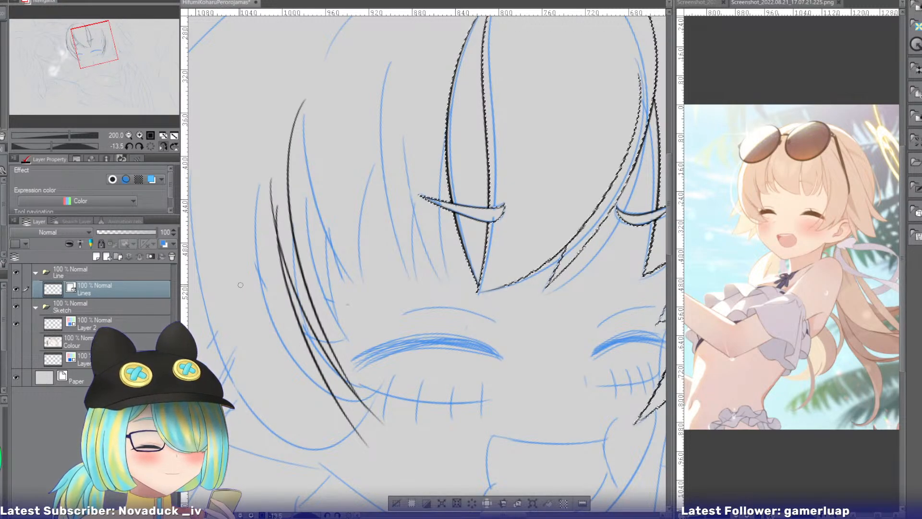
Try inking the outer side hair outline and a shorter inner edge crossing it near the lower tip.
drag(94, 45, 102, 47)
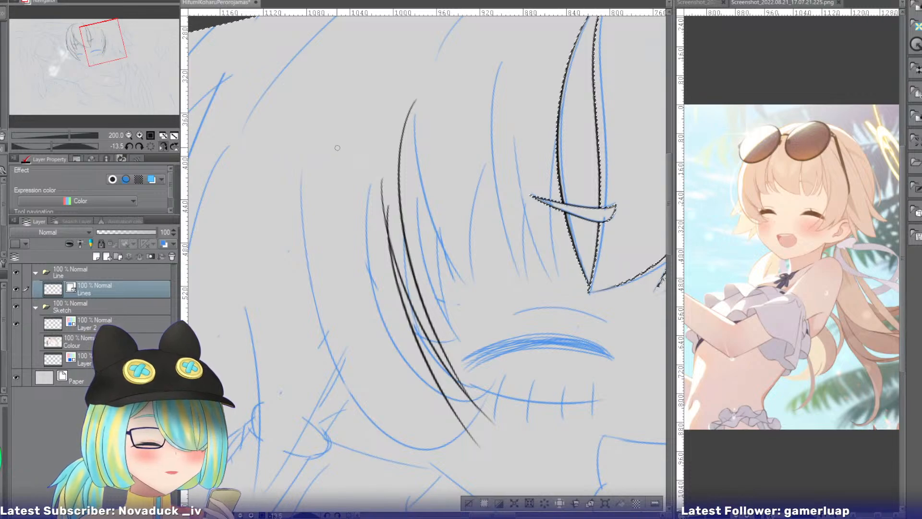
drag(346, 80, 309, 358)
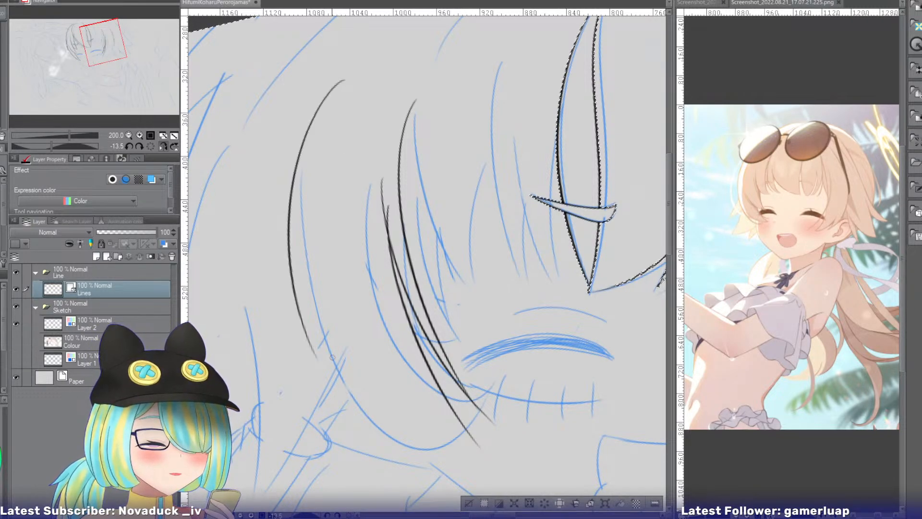
key(ctrl+z)
drag(329, 83, 322, 413)
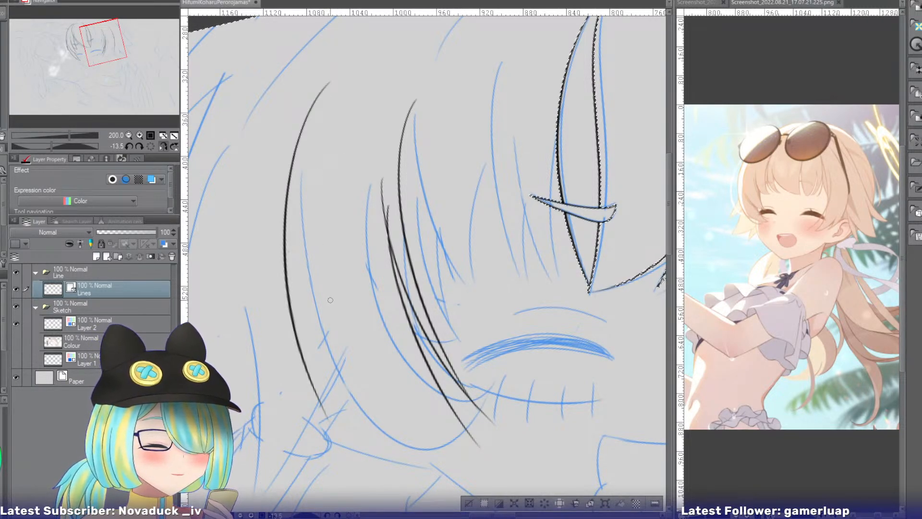
drag(324, 265, 348, 436)
key(ctrl+z)
drag(329, 220, 328, 450)
Ink the side hair's lower edge as a curve from the outer outline to the strand tip at the cheek.
drag(312, 316, 403, 467)
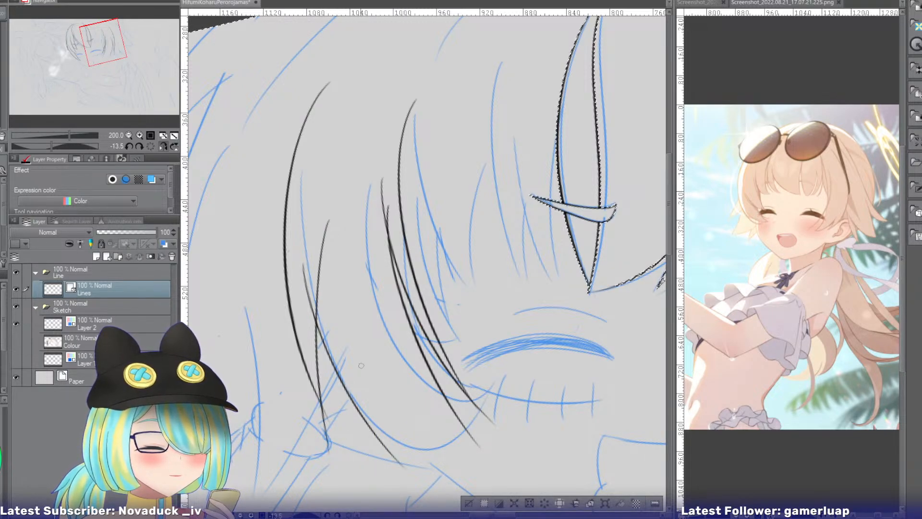
key(ctrl+z)
drag(310, 248, 401, 468)
key(ctrl+z)
mouse_move(313, 290)
mouse_down()
mouse_move(384, 438)
mouse_move(449, 484)
mouse_up()
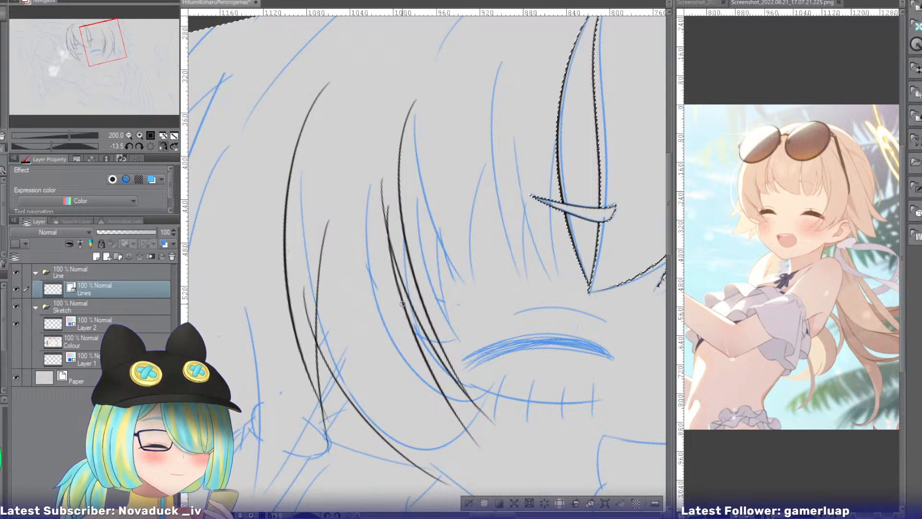
key(ctrl+z)
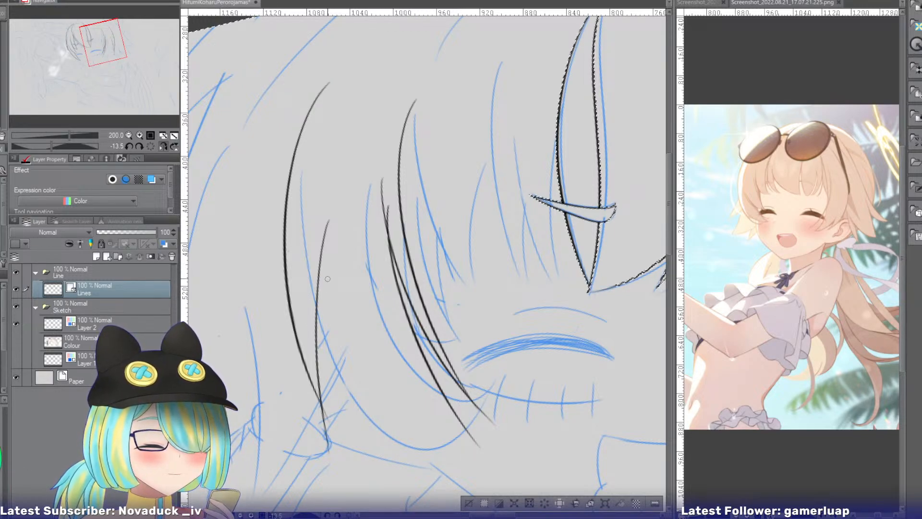
drag(313, 270, 468, 453)
key(ctrl+z)
drag(292, 294, 475, 439)
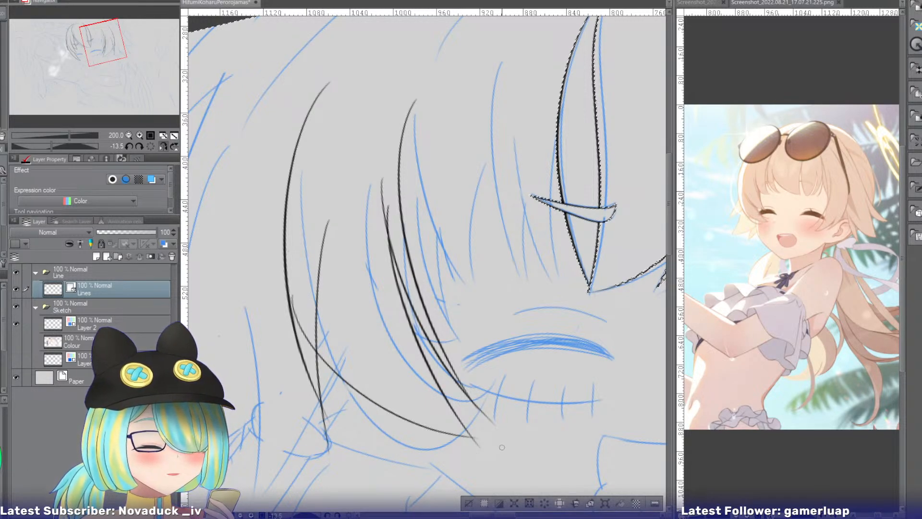
Erase the line ends overhanging the lower edge's intersections, the cheek tips and the narrow strand's upper crossing.
drag(307, 325, 299, 327)
drag(357, 448, 326, 436)
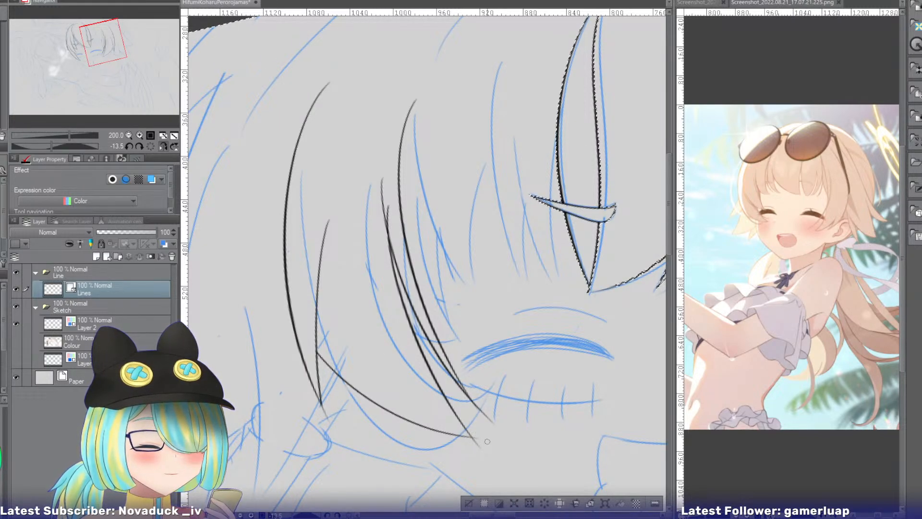
drag(488, 417, 479, 456)
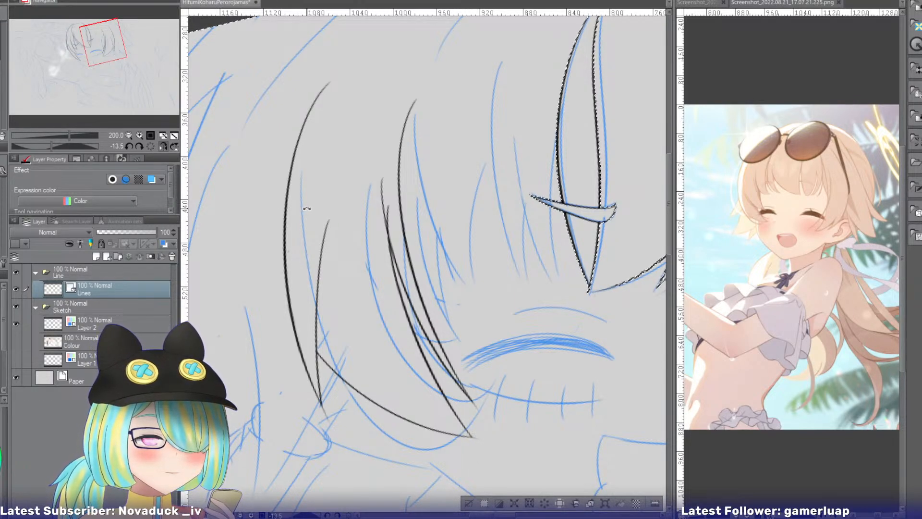
drag(392, 215, 389, 217)
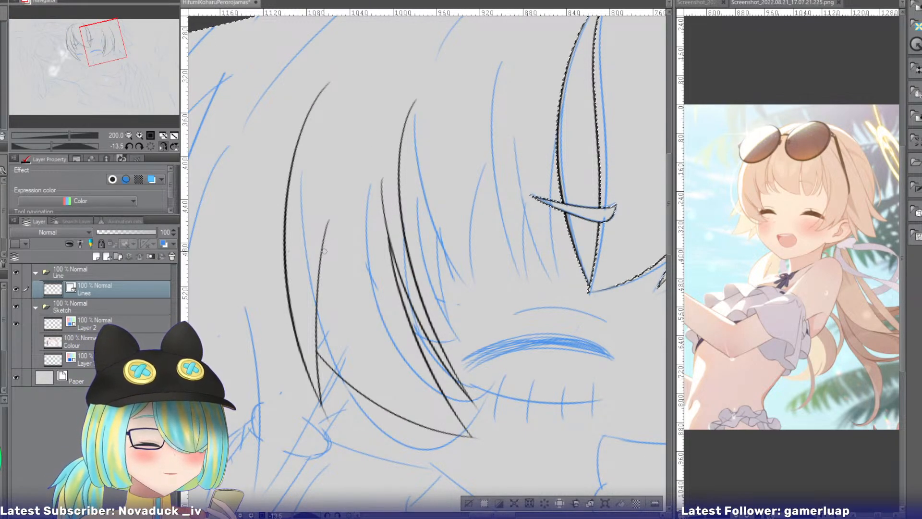
Erase the outer side hair outline with its short inner edge, and re-ink the outline as one longer curve.
drag(316, 256, 344, 281)
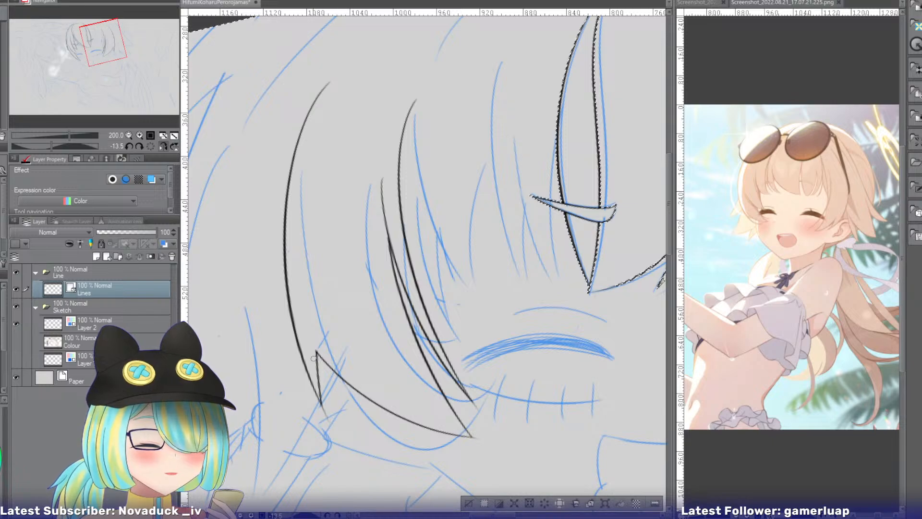
mouse_move(315, 358)
mouse_down()
mouse_move(289, 404)
mouse_move(304, 322)
mouse_up()
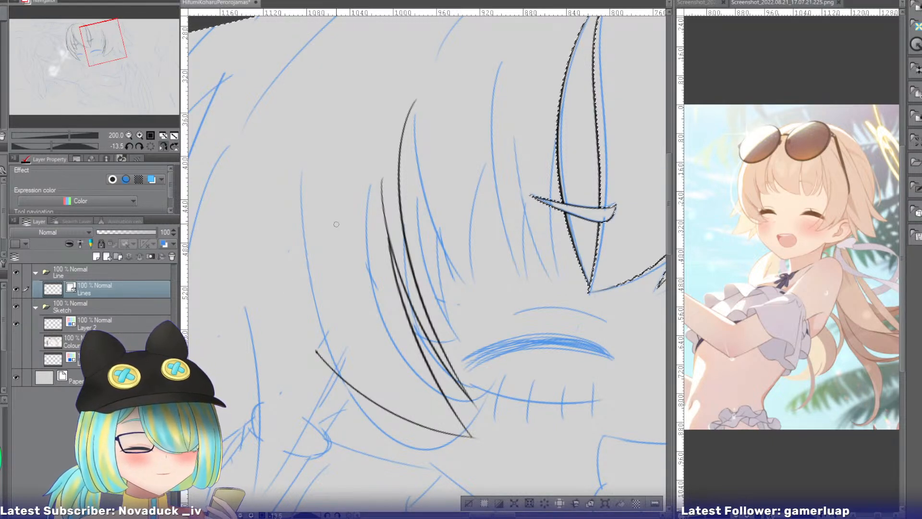
drag(316, 98, 356, 452)
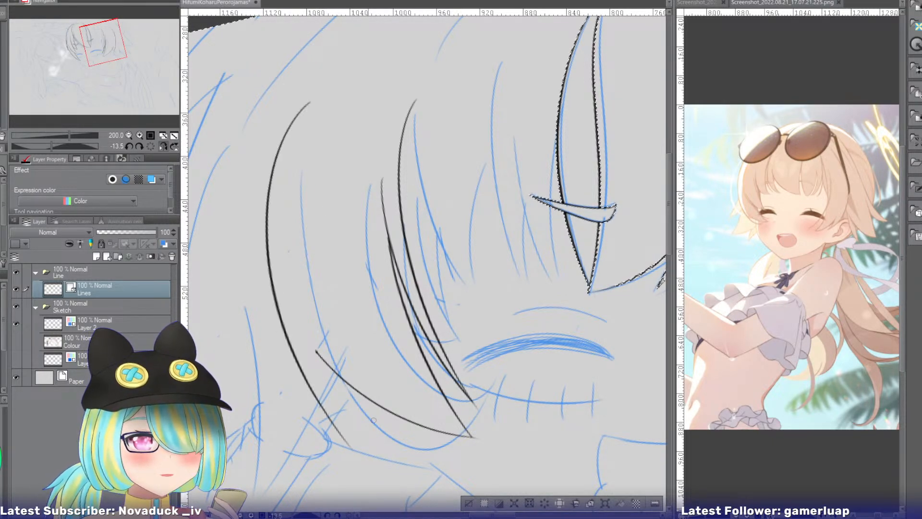
key(ctrl+z)
drag(310, 100, 356, 458)
key(ctrl+z)
mouse_move(302, 111)
mouse_down()
mouse_move(278, 176)
mouse_move(356, 458)
mouse_up()
key(ctrl+z)
drag(325, 66, 336, 458)
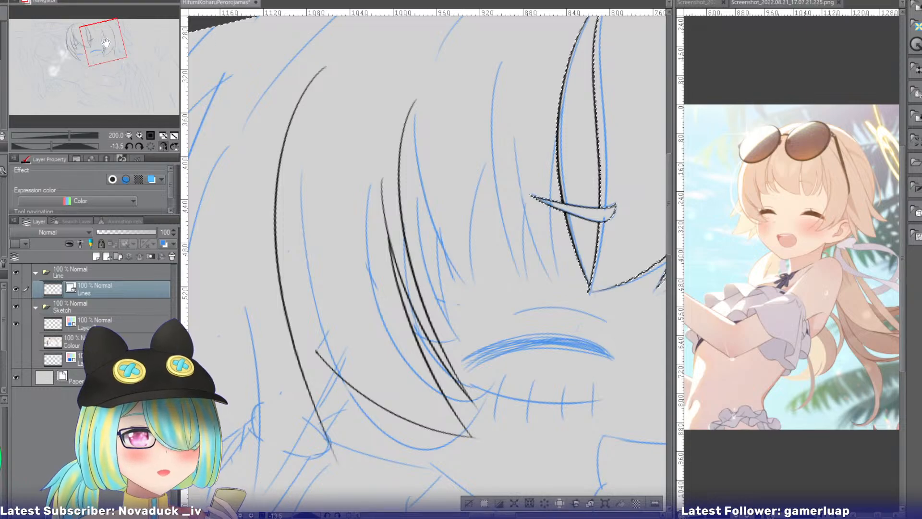
Undo the side hair's lower and inner edges, and re-ink the inner edge as a longer curve running down past the cheek.
drag(106, 43, 100, 46)
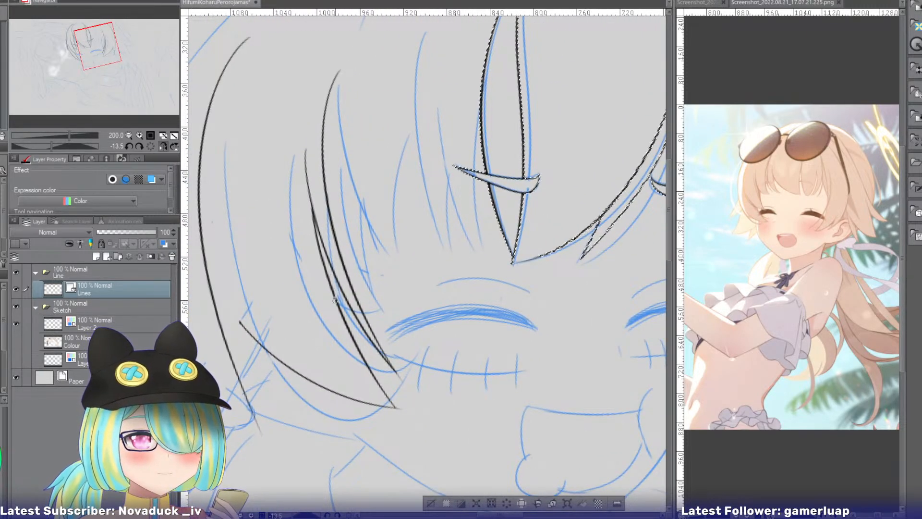
key(ctrl+z)
key(ctrl+z)
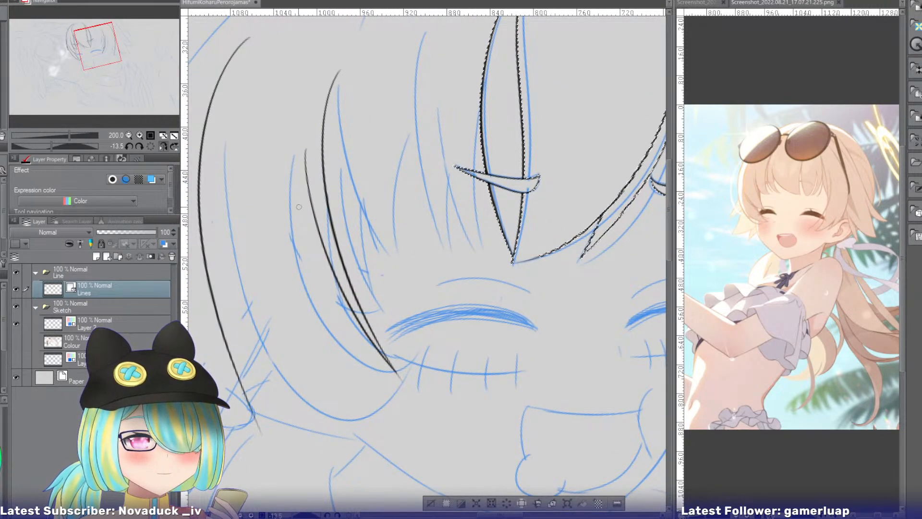
drag(318, 135, 366, 418)
key(ctrl+z)
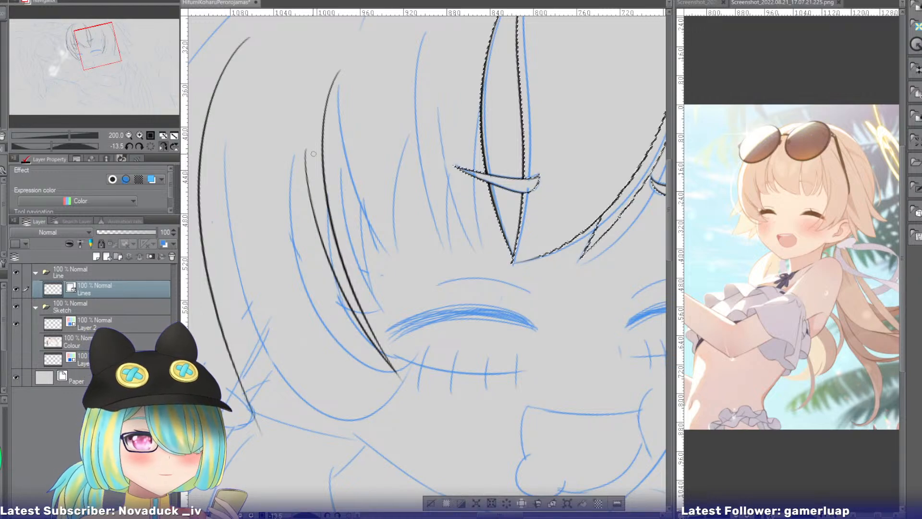
drag(314, 132, 380, 435)
key(ctrl+z)
drag(312, 139, 394, 432)
key(ctrl+z)
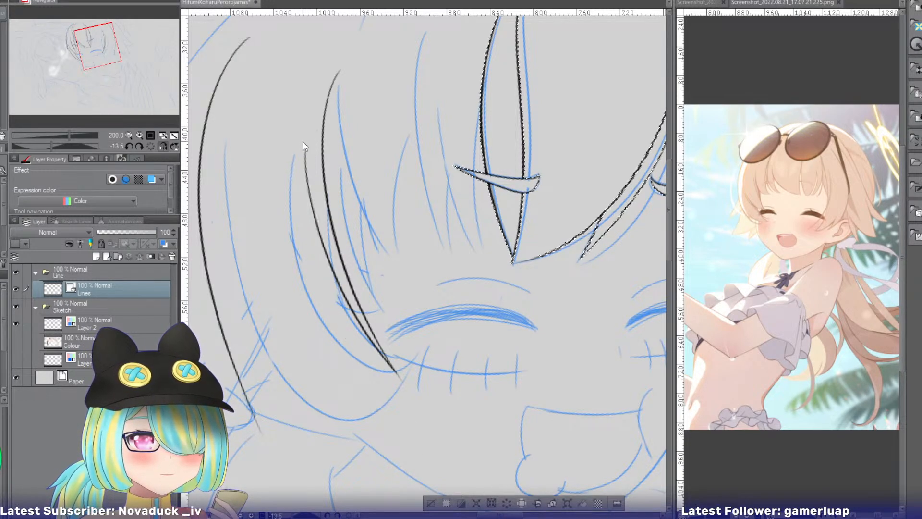
drag(315, 128, 379, 432)
key(ctrl+z)
drag(312, 143, 388, 456)
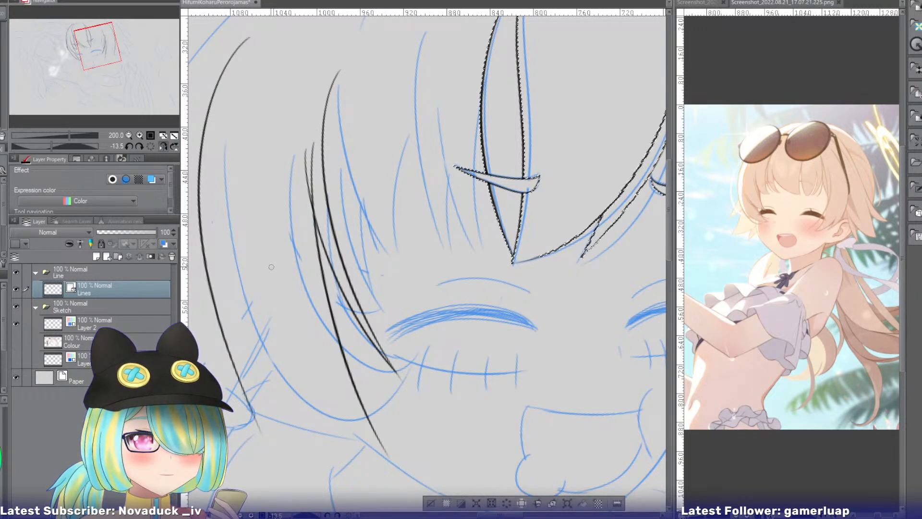
Ink the side hair's lower edge from the outer outline to the long inner edge's tip, and try a short inner edge at the outline's tip.
drag(216, 248, 384, 449)
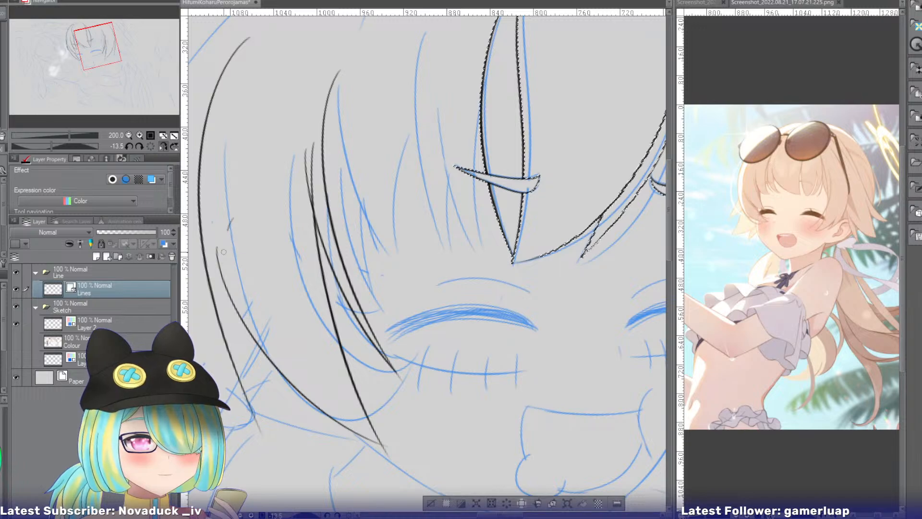
drag(223, 252, 290, 481)
key(ctrl+z)
drag(230, 211, 282, 476)
key(ctrl+z)
mouse_move(243, 221)
mouse_down()
mouse_move(260, 473)
mouse_move(262, 464)
mouse_up()
key(ctrl+z)
Erase the line ends overhanging the side hair's two lower tips, the short inner edge's crossing and the narrow strand's upper crossing.
key(e)
drag(263, 426, 251, 433)
drag(235, 275, 244, 272)
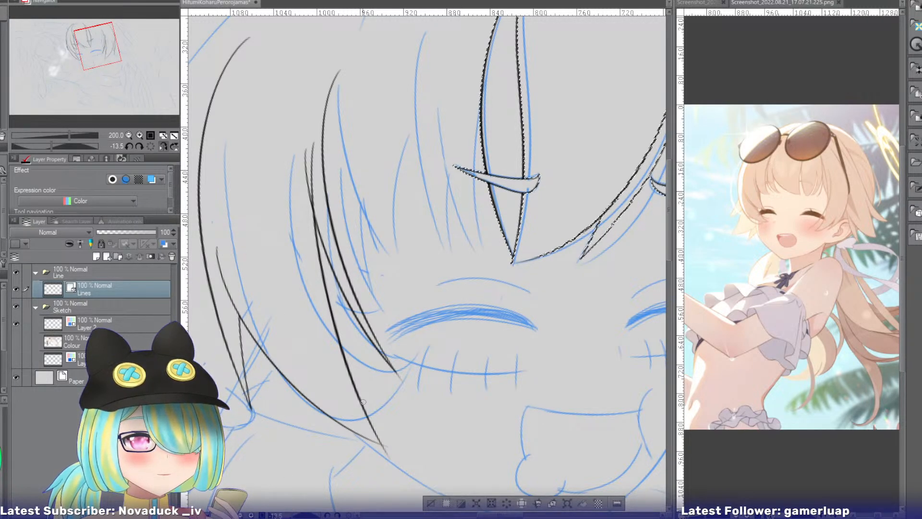
drag(382, 454, 390, 446)
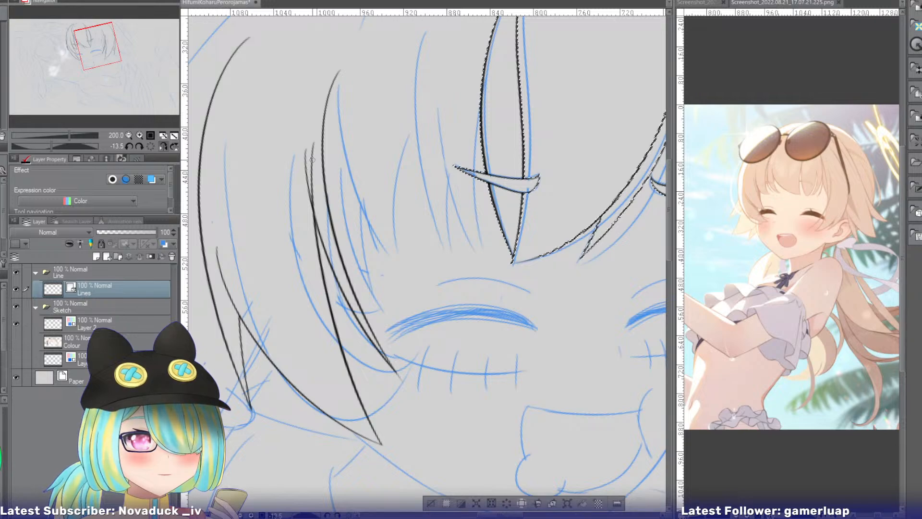
drag(312, 160, 315, 204)
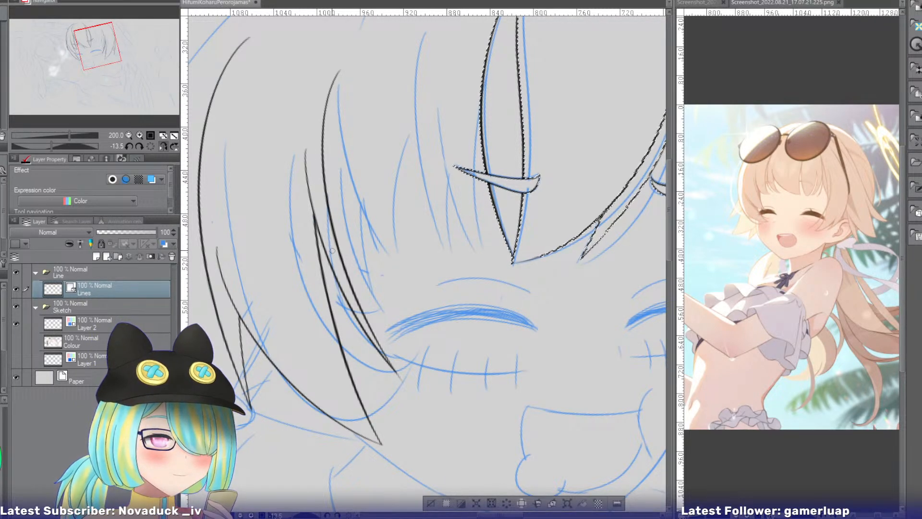
Undo the last trims, and erase the overhanging upper ends of the lower edge and the long inner edge.
key(ctrl+z)
key(ctrl+z)
key(ctrl+z)
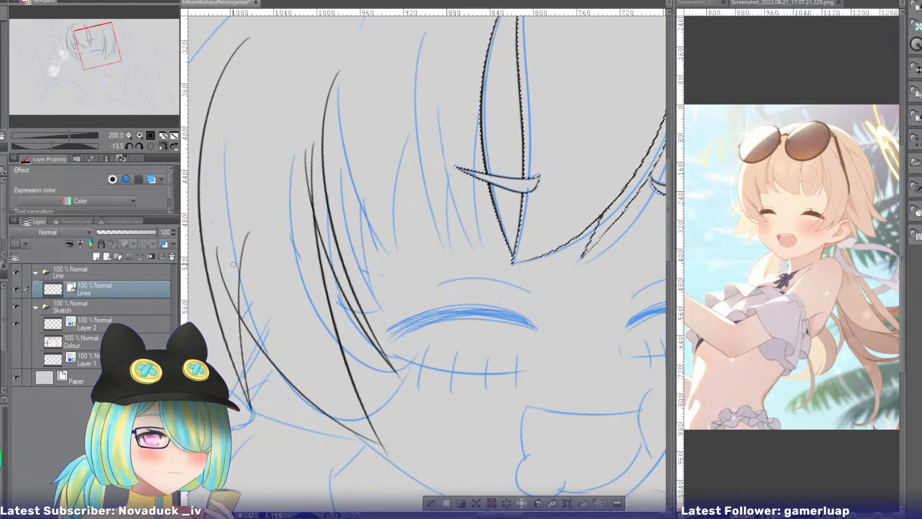
drag(231, 265, 219, 270)
drag(311, 162, 314, 182)
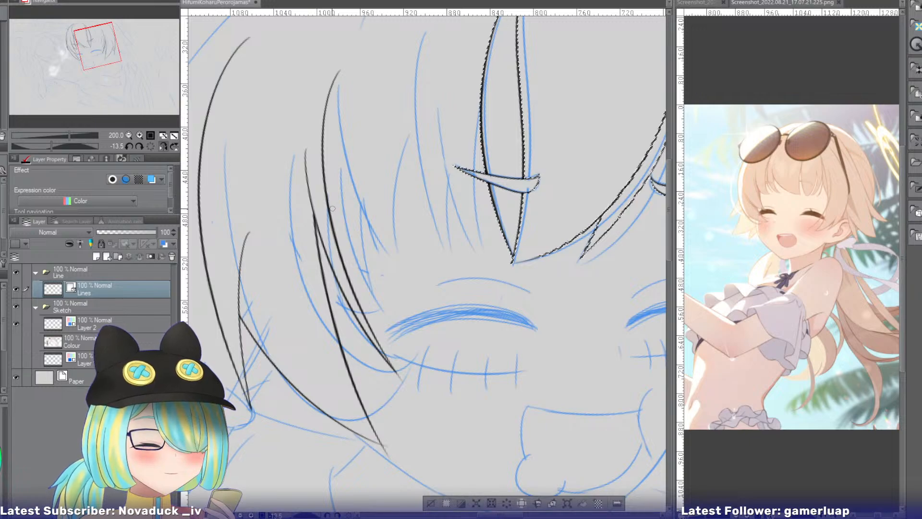
Erase the side hair's long inner and lower edges, and re-ink them as a shorter inner edge and a rounder lower curve meeting beside the cheek.
click(343, 353)
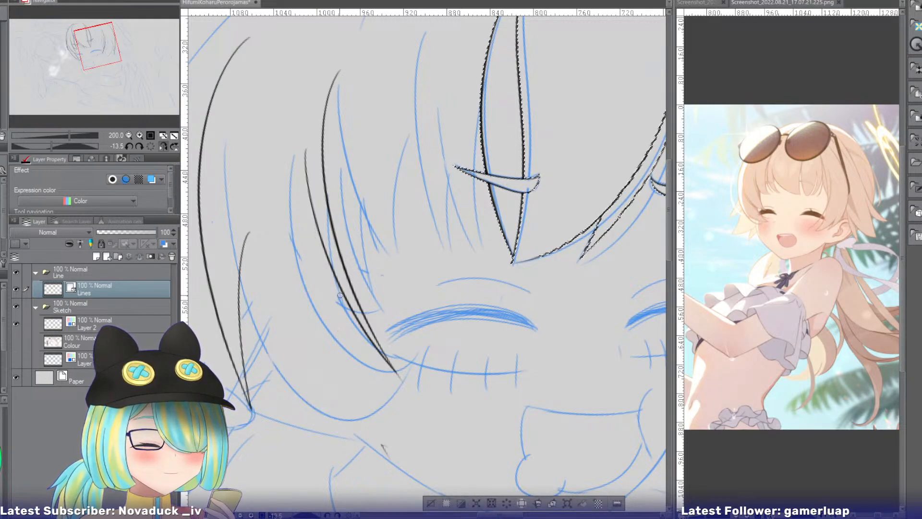
drag(318, 188, 372, 370)
key(ctrl+z)
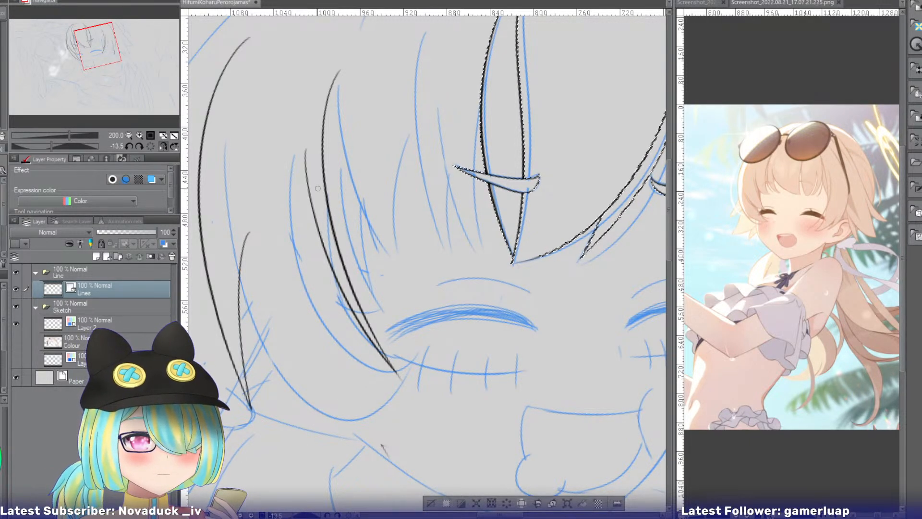
drag(317, 189, 397, 406)
drag(224, 236, 398, 399)
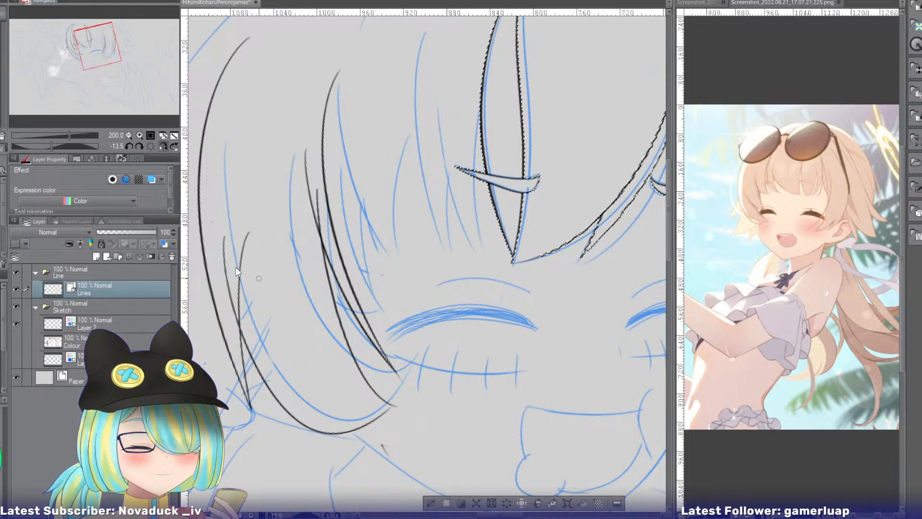
key(ctrl+z)
drag(222, 240, 408, 393)
click(401, 398)
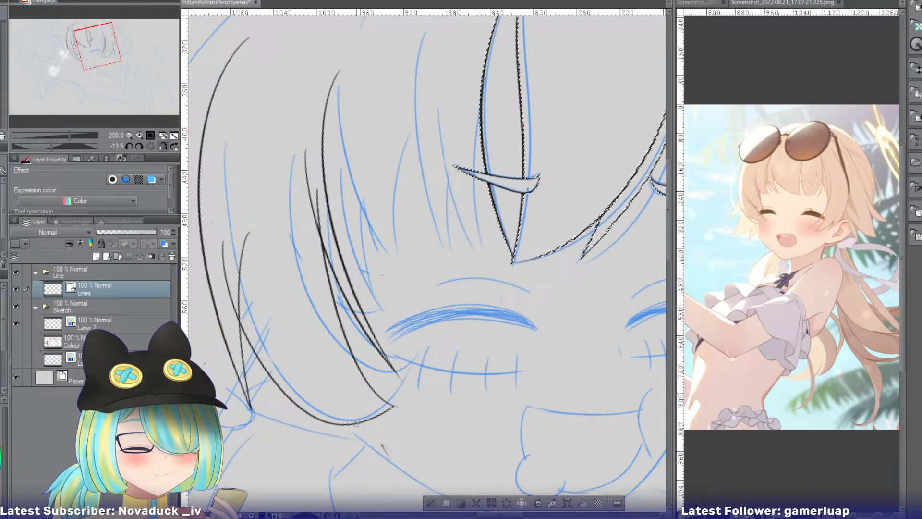
Erase the new edges' overhanging upper ends and the short inner edge at the outer outline's tip.
click(234, 248)
click(321, 216)
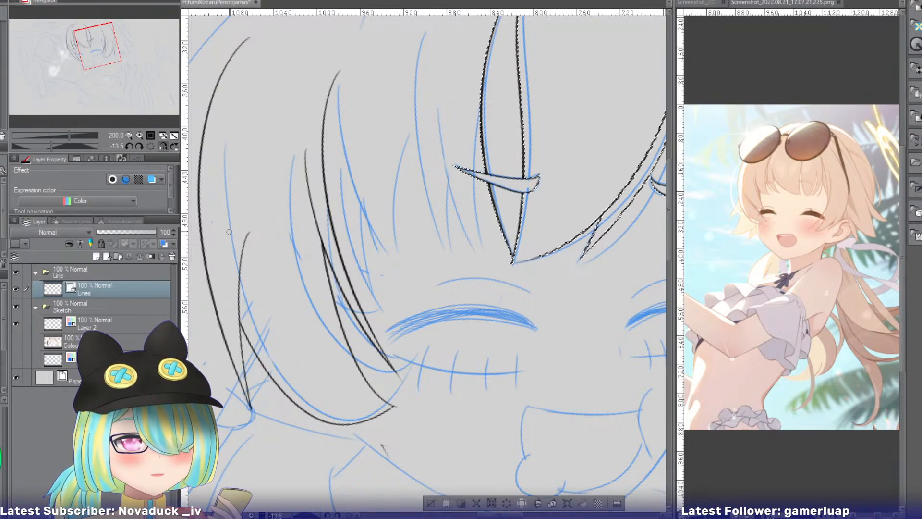
click(243, 243)
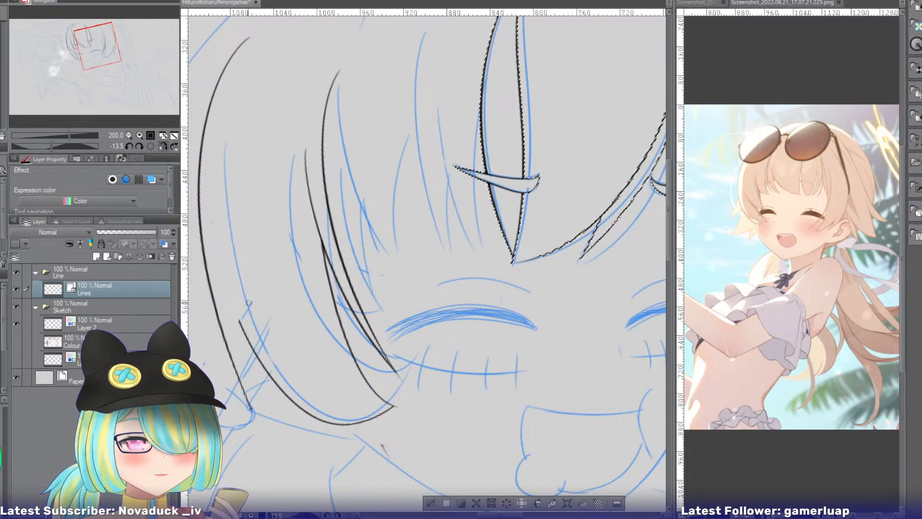
Re-ink the short inner edge at the outer tip and bend the outer outline's lower end inward to meet it.
drag(245, 214, 279, 411)
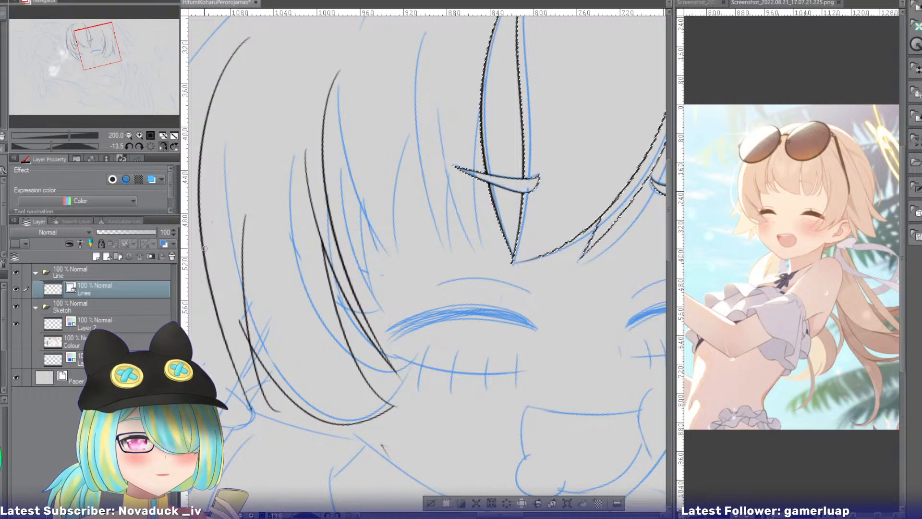
drag(204, 249, 294, 411)
key(ctrl+z)
key(ctrl+z)
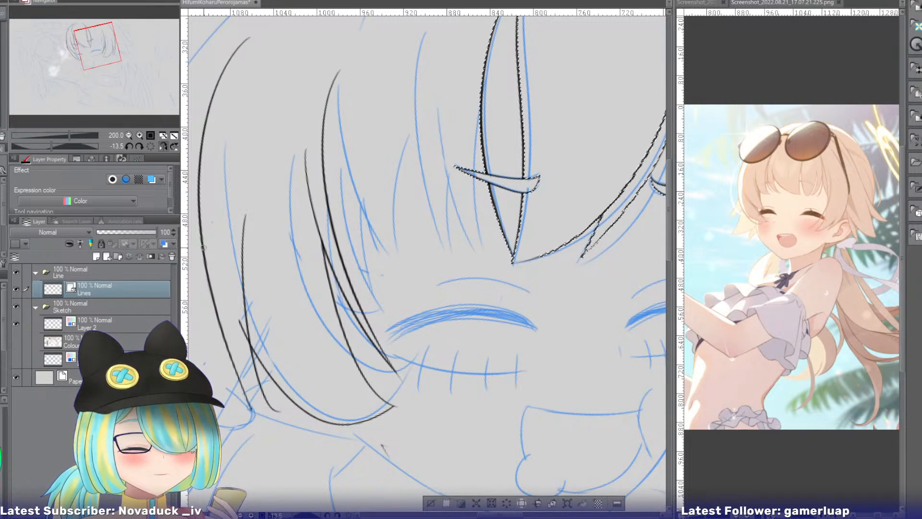
drag(200, 208, 264, 407)
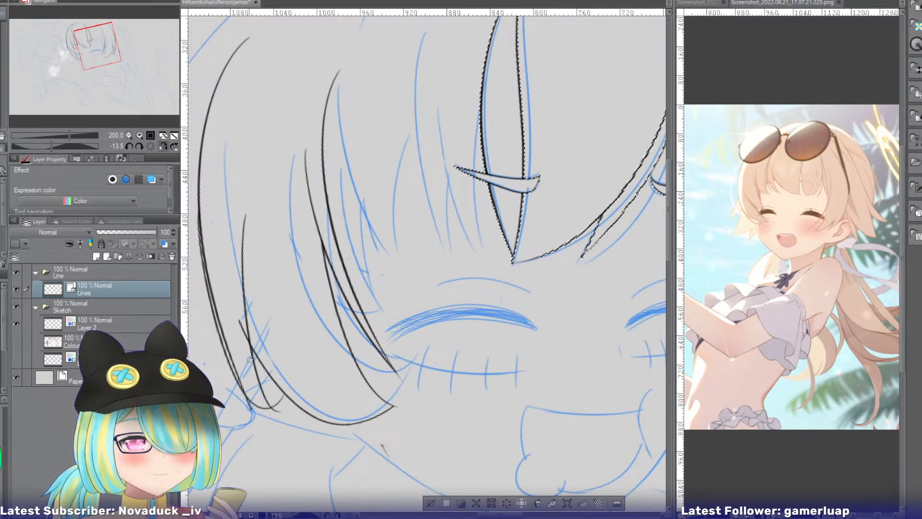
key(ctrl+z)
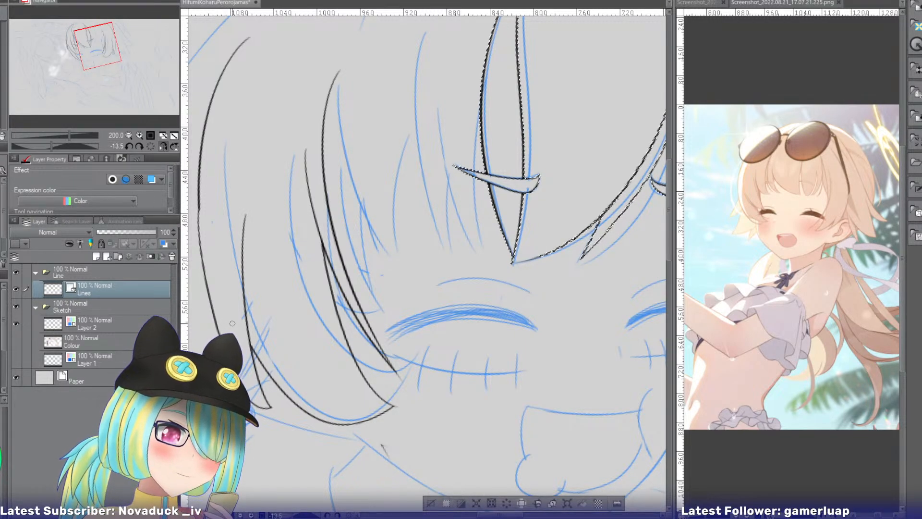
Enlarge the swimsuit reference screenshot to 150% and reposition it to examine the girl's side hair.
click(870, 34)
click(139, 135)
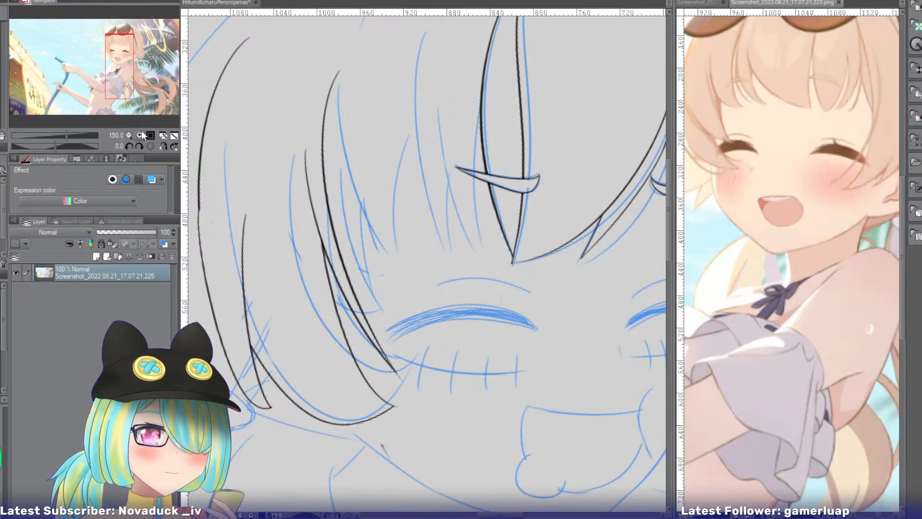
drag(130, 59, 136, 57)
Return to the drawing and erase the side hair's outer outline, short inner edge, rounded lower edge and long inner edge.
click(229, 18)
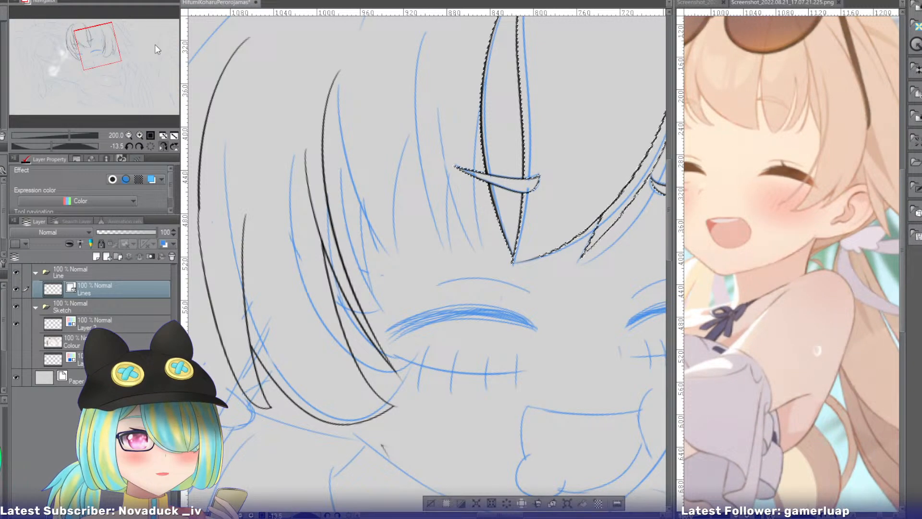
click(128, 135)
drag(248, 185, 268, 192)
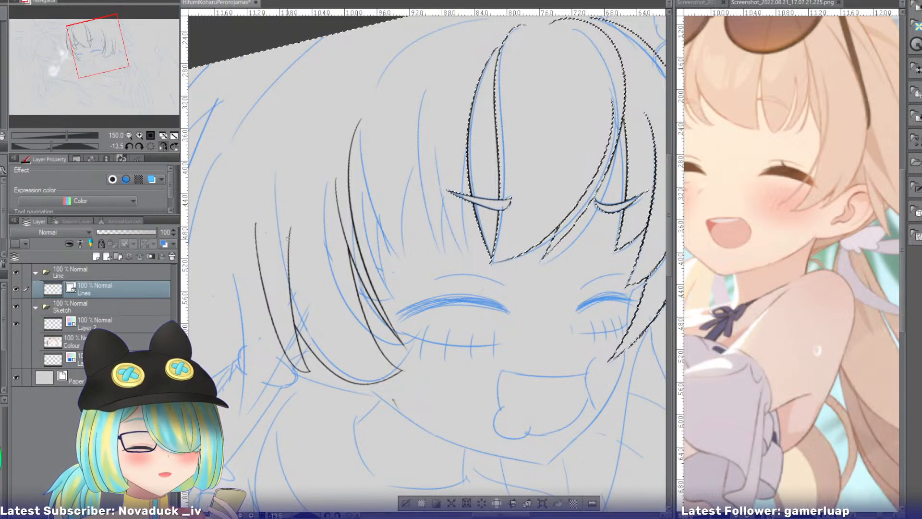
drag(280, 264, 298, 271)
drag(261, 308, 281, 314)
mouse_move(289, 333)
mouse_down()
mouse_move(312, 356)
mouse_move(308, 370)
mouse_up()
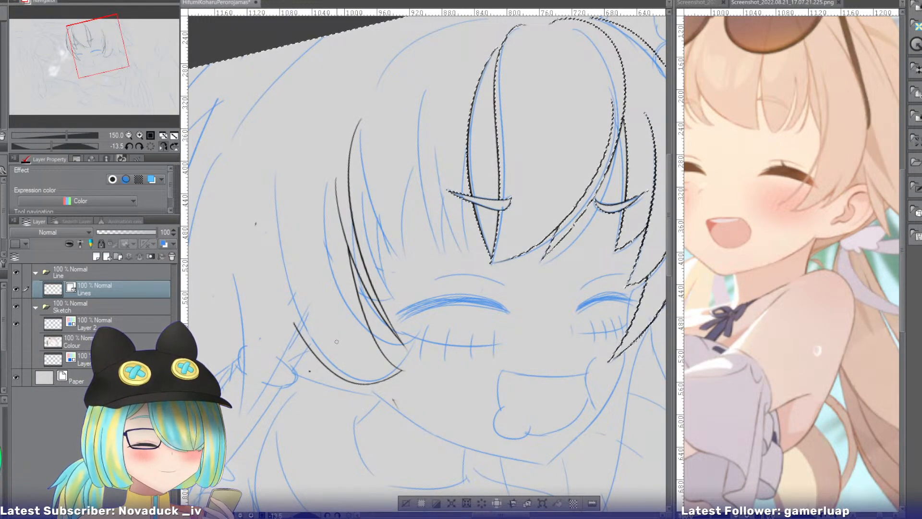
mouse_move(295, 327)
mouse_down()
mouse_move(318, 359)
mouse_move(399, 374)
mouse_up()
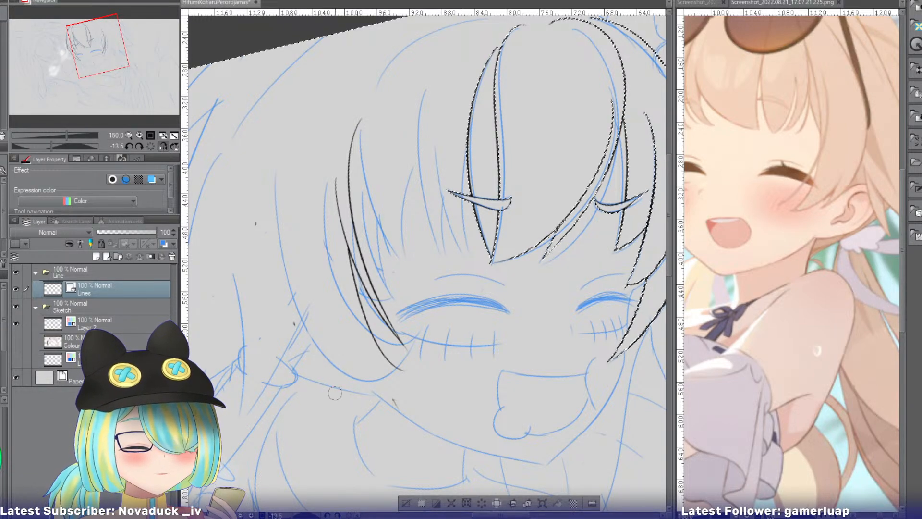
drag(353, 324, 393, 358)
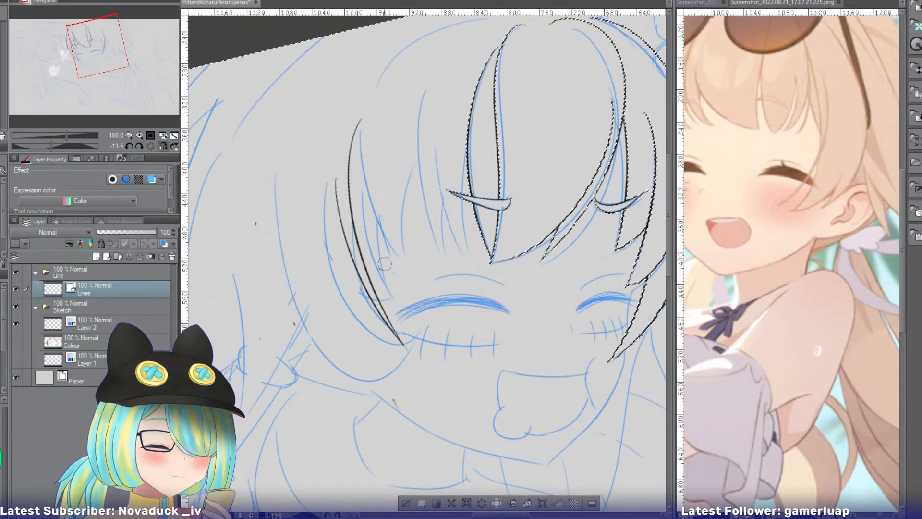
Switch the reference to the school-uniform screenshot, and erase the remaining narrow side strand from the line art.
click(695, 2)
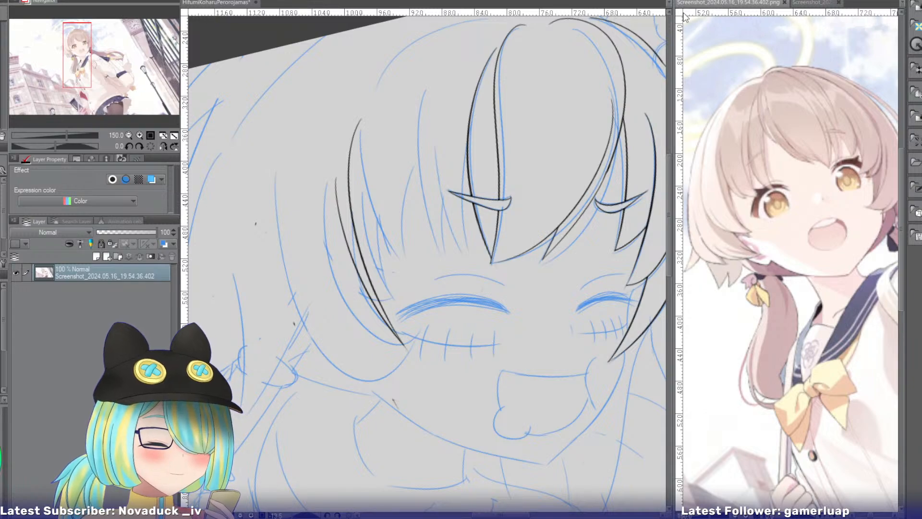
drag(347, 222, 353, 243)
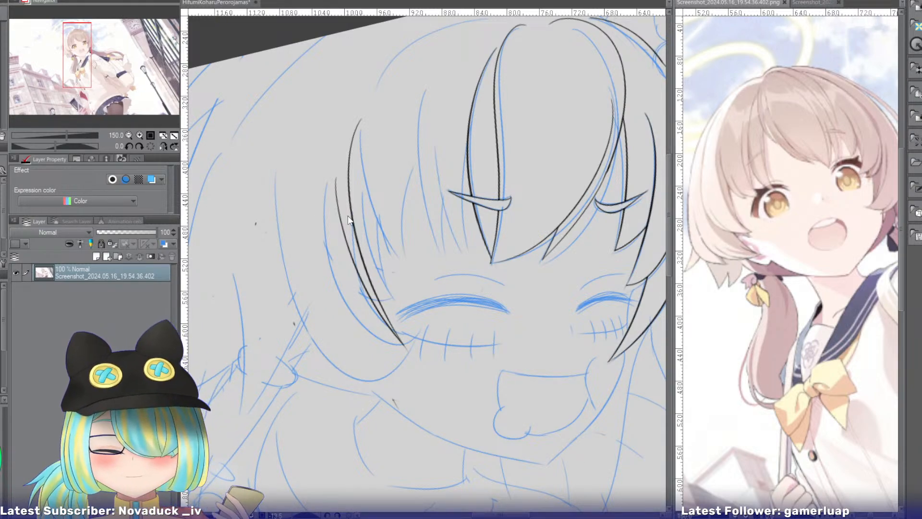
drag(327, 288, 331, 298)
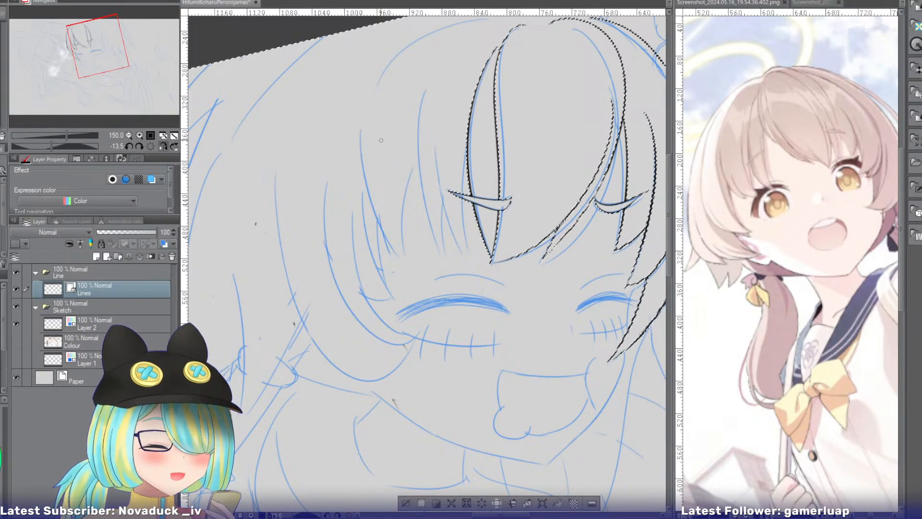
Try inking a curved outer strand of the bangs down to just above the closed eye.
drag(390, 113, 395, 255)
key(ctrl+z)
drag(377, 115, 402, 286)
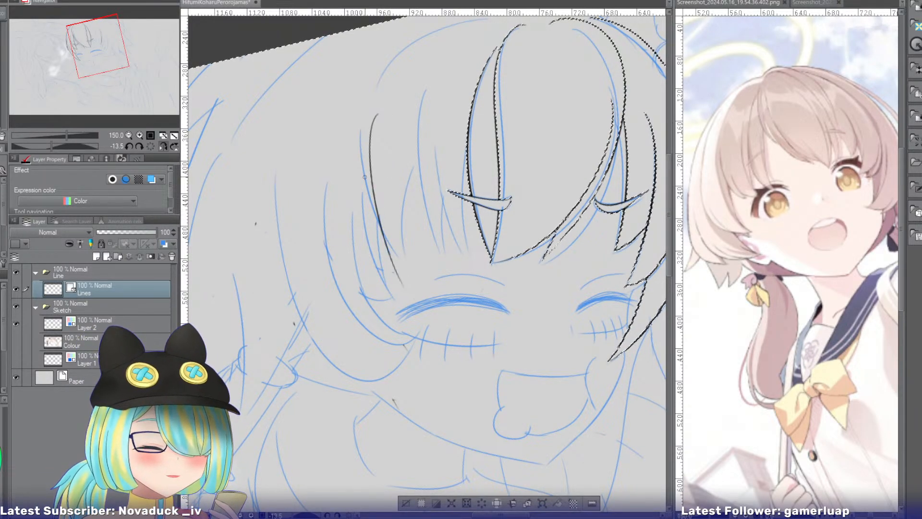
key(ctrl+z)
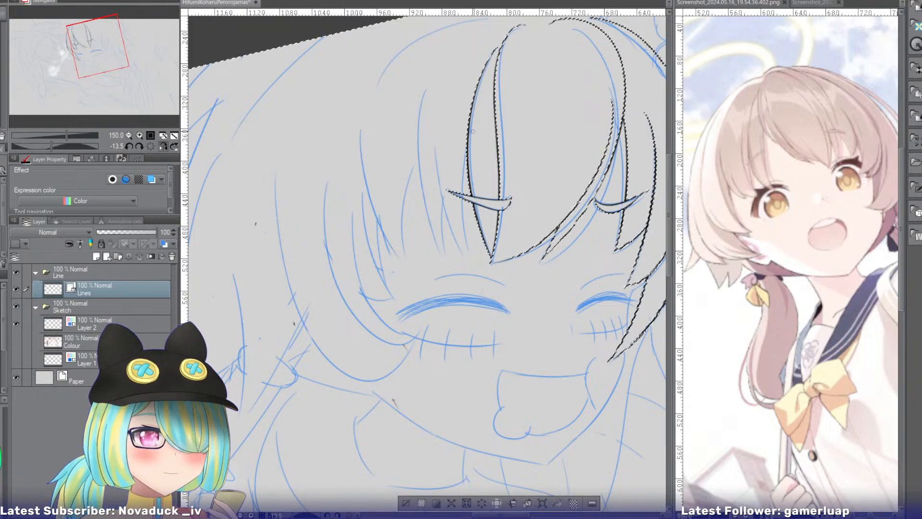
Ink curved bang strands beside the central pointed lock, running down to just above the closed eye.
drag(470, 121, 470, 263)
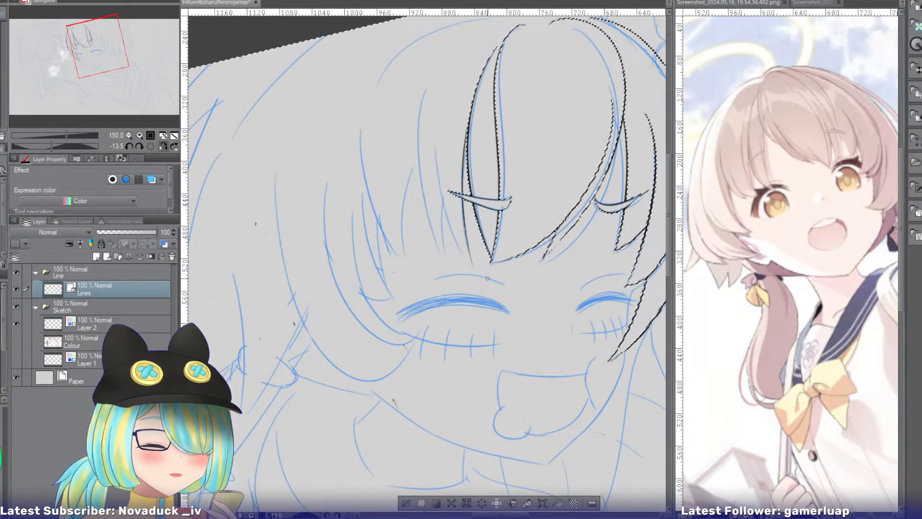
key(ctrl+z)
mouse_move(436, 137)
mouse_down()
mouse_move(496, 266)
mouse_move(458, 244)
mouse_move(478, 269)
mouse_up()
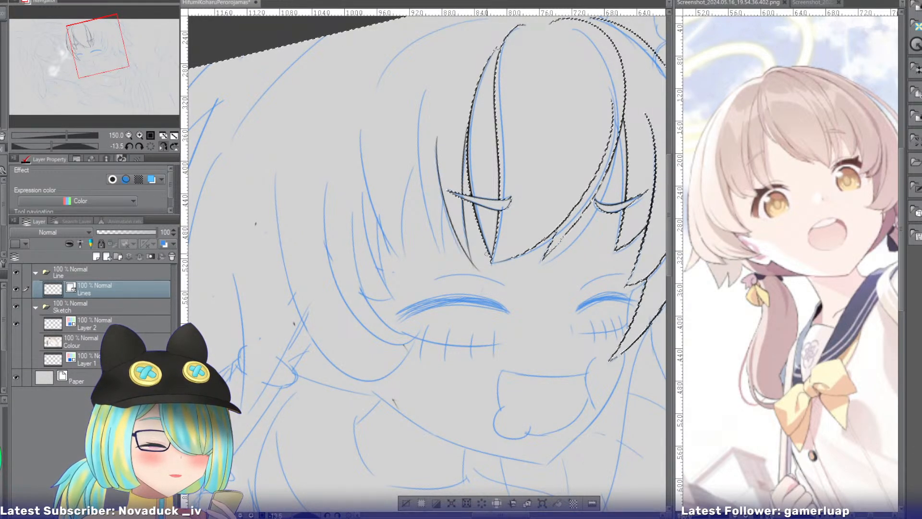
drag(444, 102, 448, 269)
key(ctrl+z)
Ink three more tapered bang strands outward from the central lock, bringing their tips to points above the closed eye.
key(ctrl+z)
drag(445, 100, 447, 255)
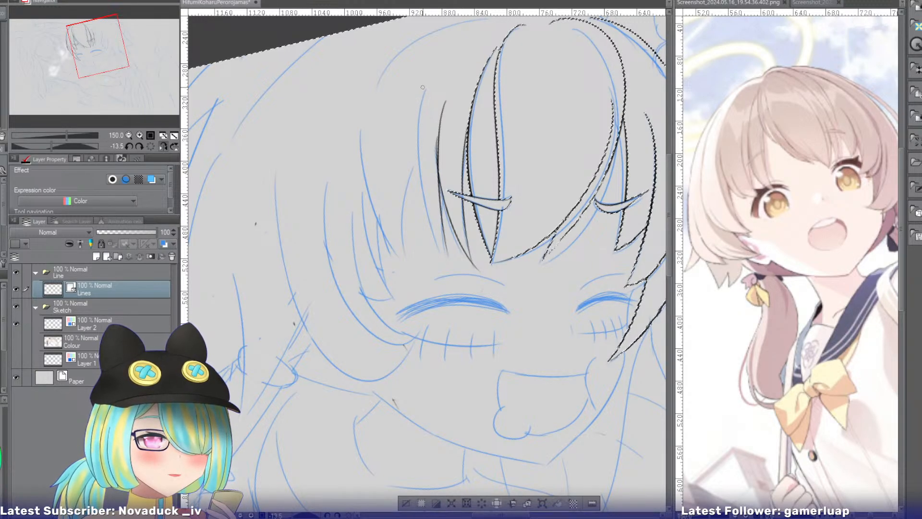
drag(422, 88, 459, 271)
key(ctrl+z)
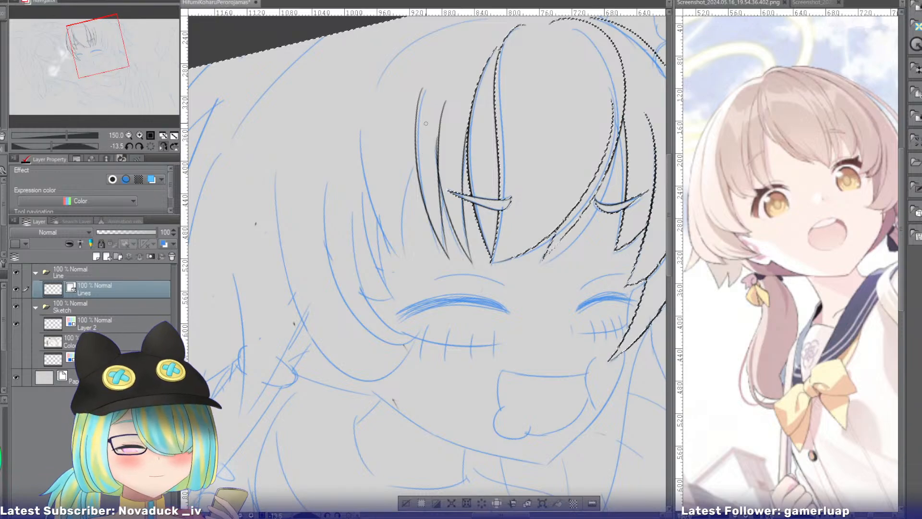
drag(422, 90, 410, 287)
key(ctrl+z)
drag(430, 125, 406, 261)
mouse_move(362, 115)
mouse_down()
mouse_move(360, 132)
mouse_move(425, 278)
mouse_move(406, 253)
mouse_up()
key(ctrl+z)
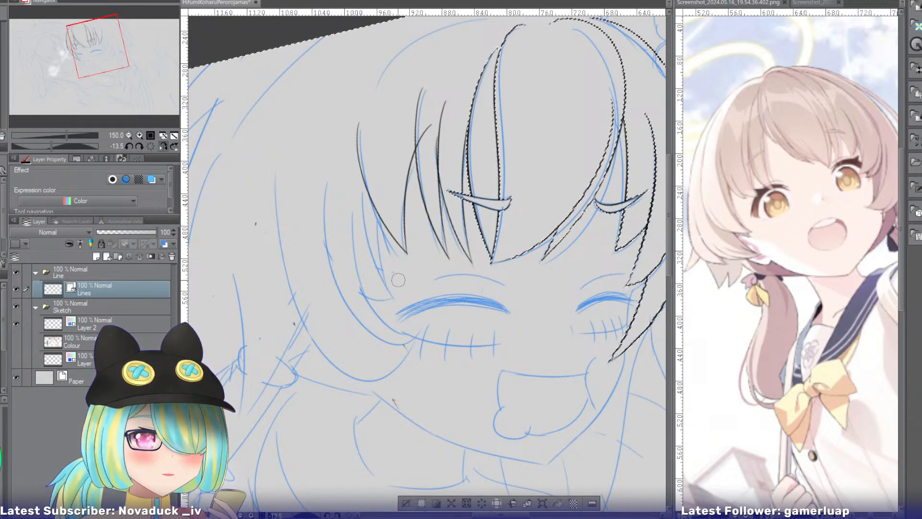
Try inking a short narrow bang strand and a rounded outer strand curving toward the closed eye's outer corner.
mouse_move(383, 168)
mouse_down()
mouse_move(388, 295)
mouse_move(390, 282)
mouse_up()
key(ctrl+z)
key(ctrl+z)
drag(378, 170, 384, 281)
key(ctrl+z)
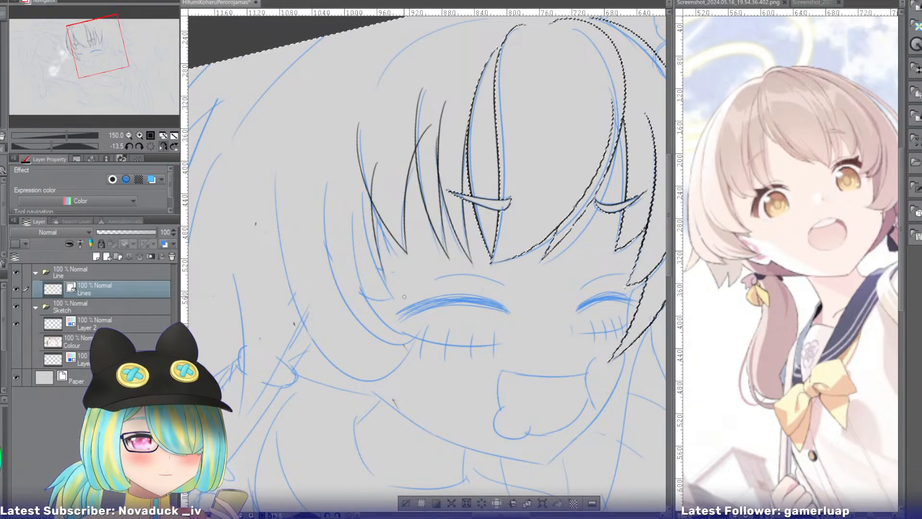
drag(321, 202, 398, 269)
key(ctrl+z)
drag(326, 163, 399, 261)
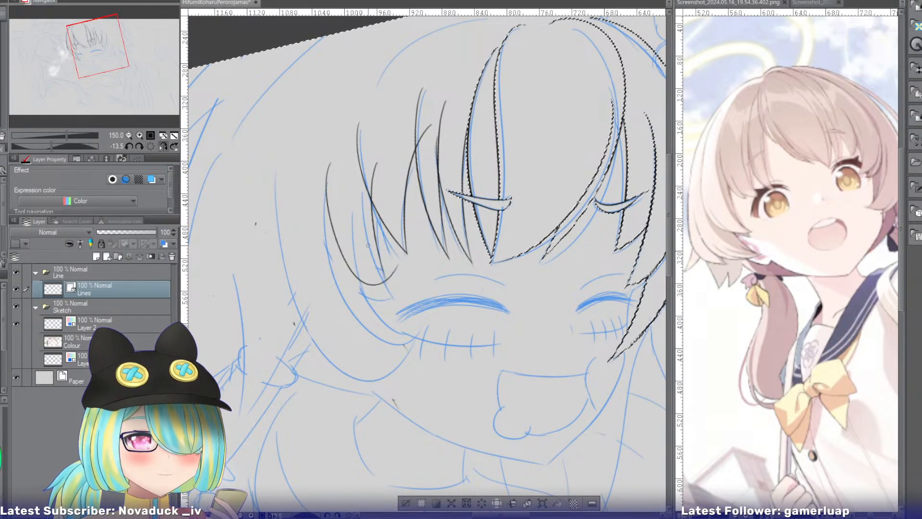
key(ctrl+z)
Ink a short narrow strand and a longer outer strand of the bangs, meeting in a point at the closed eye's outer corner.
key(ctrl+z)
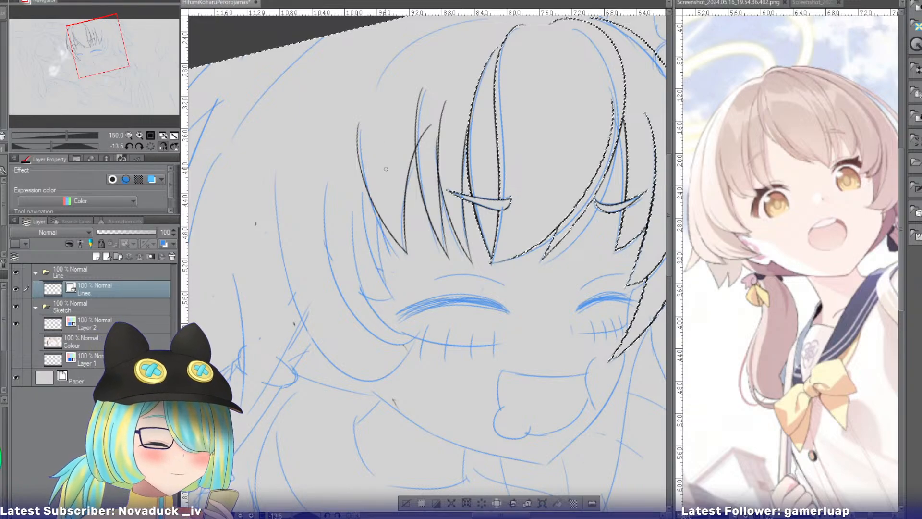
mouse_move(376, 167)
mouse_down()
mouse_move(388, 295)
mouse_move(393, 290)
mouse_up()
key(ctrl+z)
key(ctrl+z)
drag(384, 160, 388, 296)
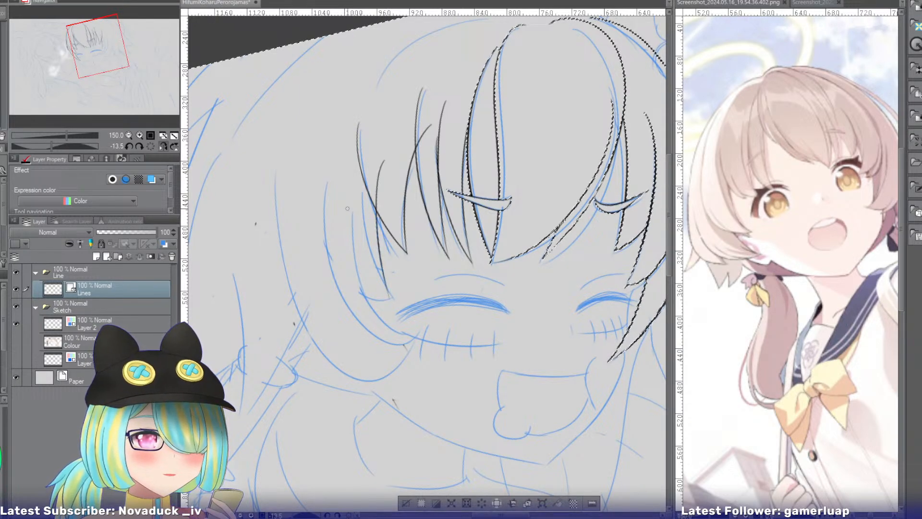
drag(315, 171, 396, 302)
key(ctrl+z)
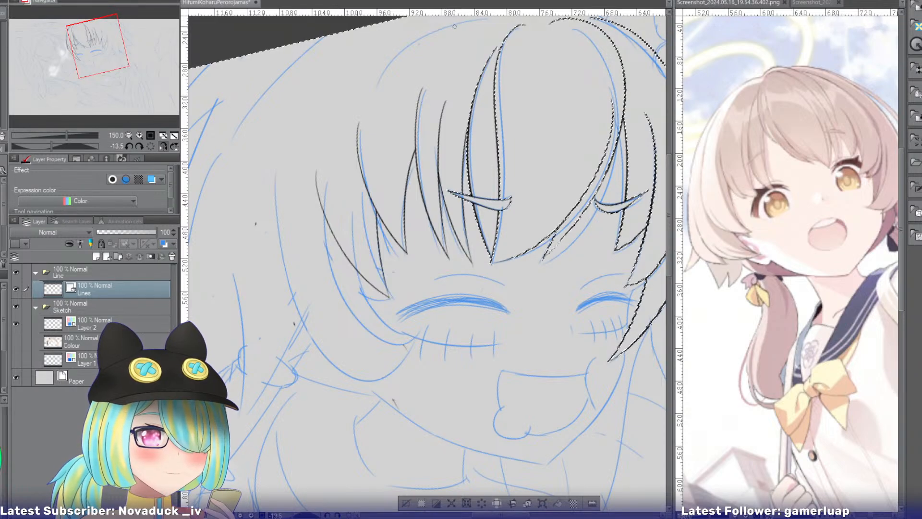
Ink the bangs' long outer edge from the crown down to the eye's outer corner, and erase the shorter strand outside it.
drag(454, 26, 357, 266)
key(ctrl+z)
mouse_move(454, 26)
mouse_down()
mouse_move(345, 175)
mouse_move(388, 293)
mouse_up()
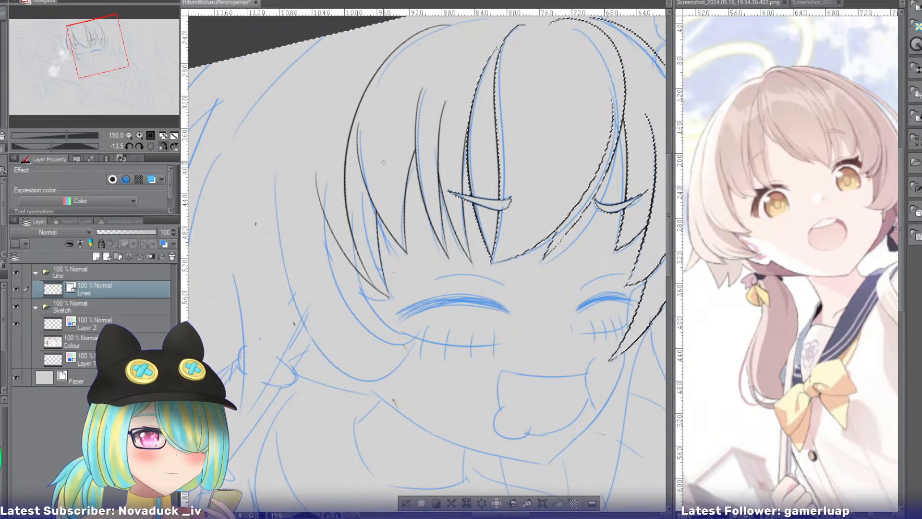
key(ctrl+z)
drag(444, 27, 382, 288)
key(ctrl+z)
drag(452, 24, 367, 281)
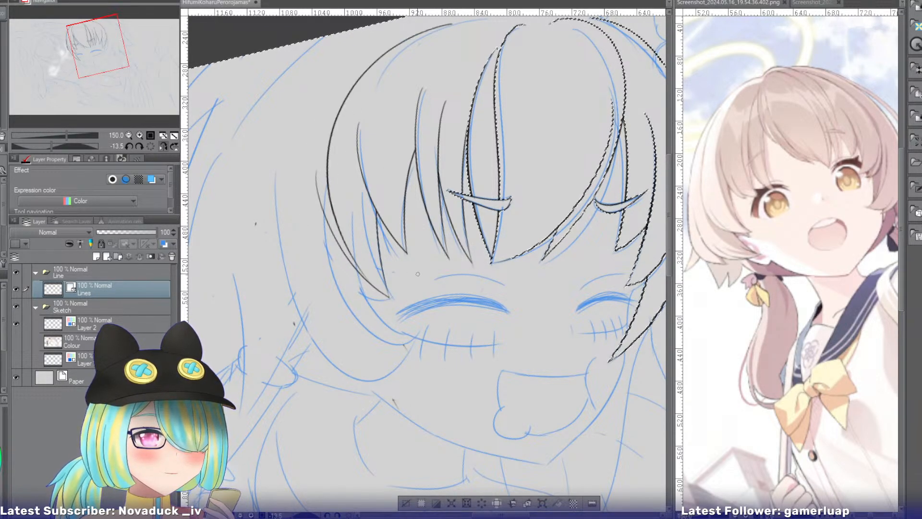
key(e)
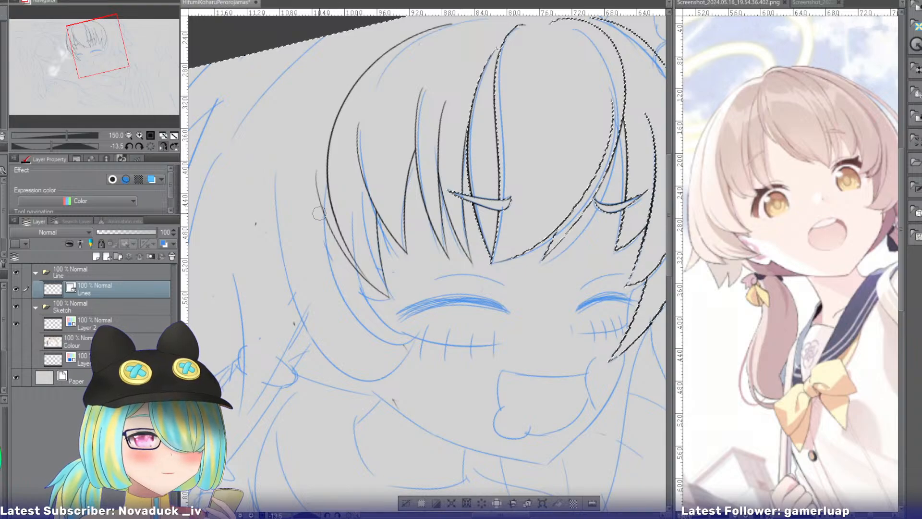
drag(334, 237, 350, 272)
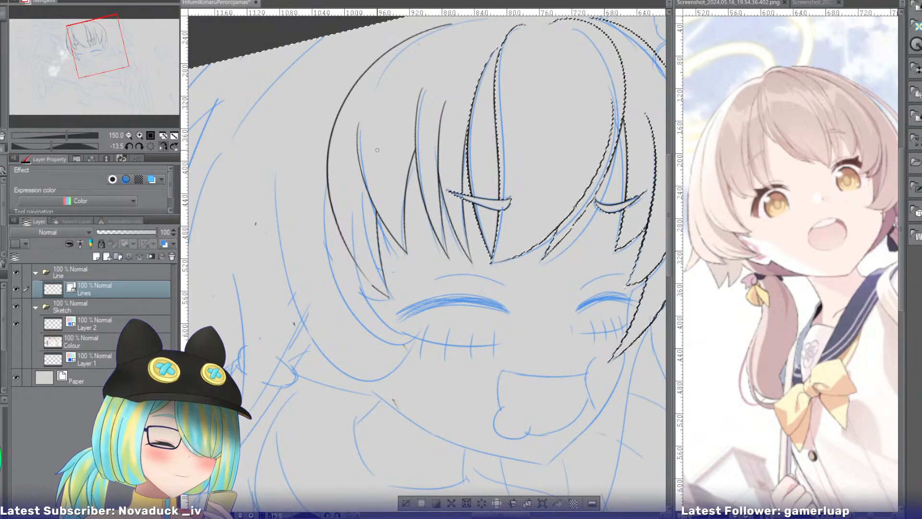
Ink the side hair's large outer outline, sweeping down from the head's edge and curving in below the cheek.
drag(121, 51, 123, 49)
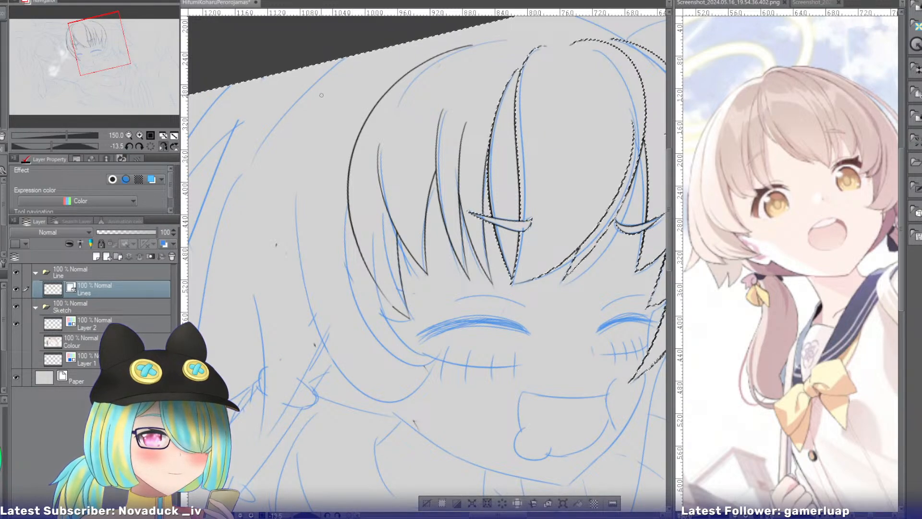
mouse_move(353, 67)
mouse_down()
mouse_move(302, 120)
mouse_move(391, 353)
mouse_up()
key(ctrl+z)
mouse_move(326, 81)
mouse_down()
mouse_move(276, 273)
mouse_move(409, 352)
mouse_up()
key(ctrl+z)
key(ctrl+y)
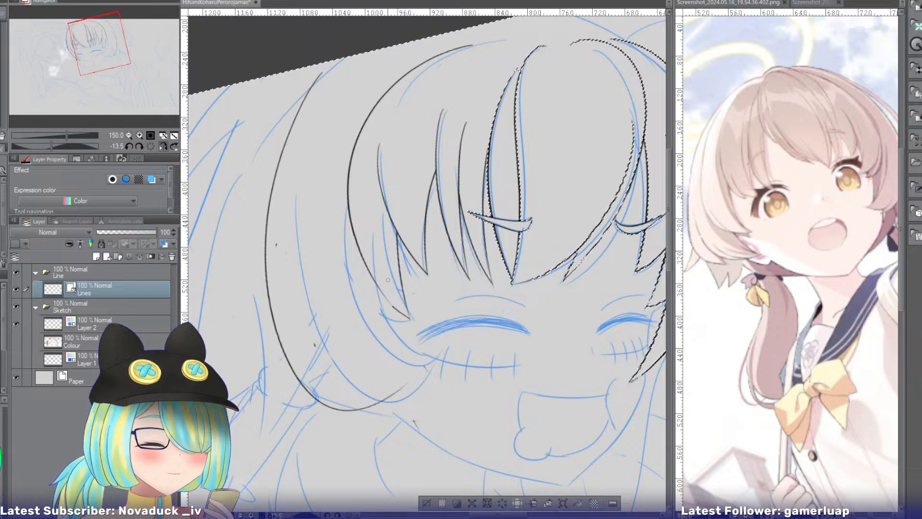
Ink two inner strands of the side hair that curve down to a pointed tip beside the cheek.
drag(371, 200, 419, 365)
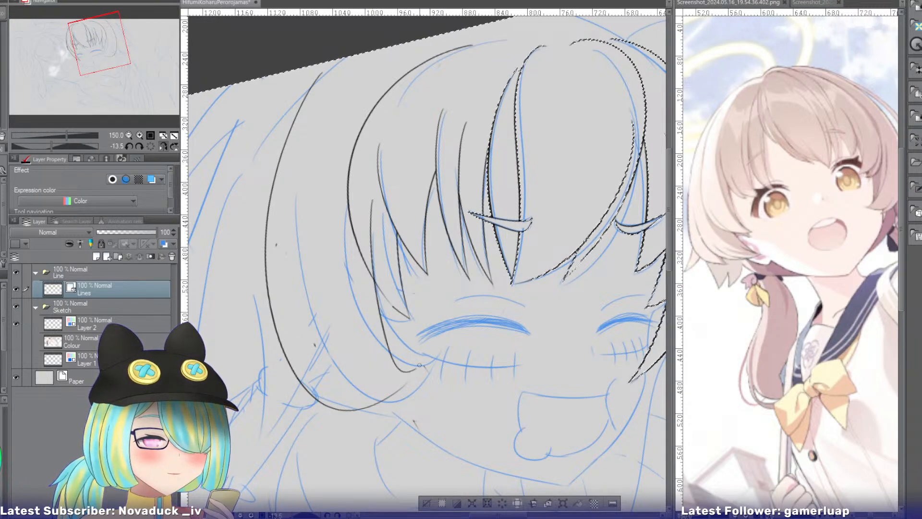
key(ctrl+z)
drag(369, 201, 433, 377)
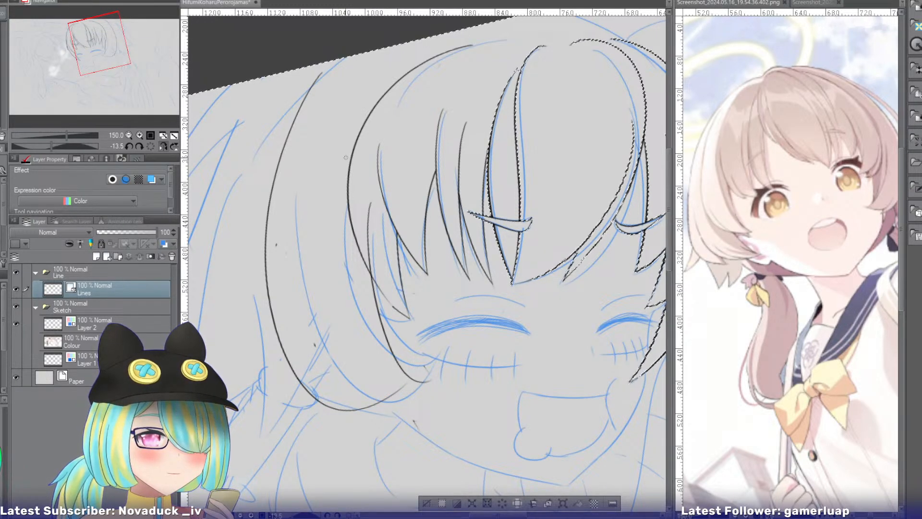
drag(324, 210, 415, 383)
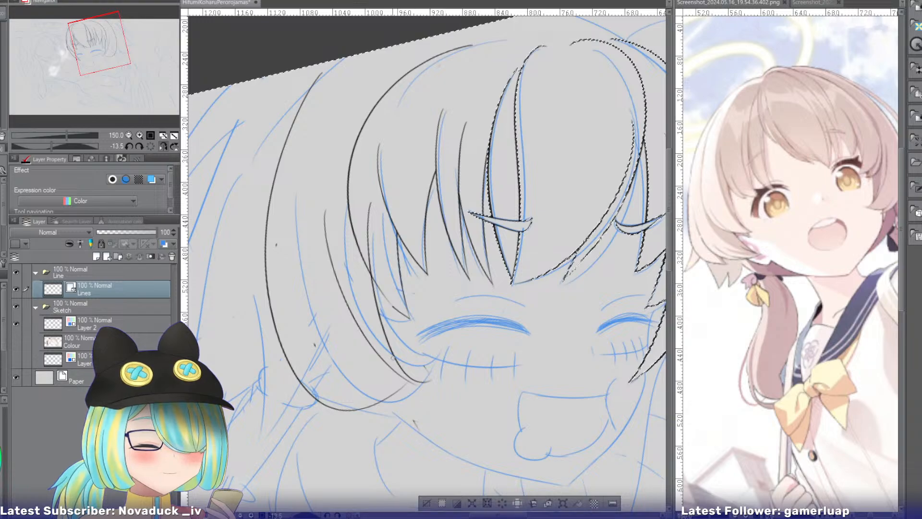
key(ctrl+z)
drag(328, 236, 423, 379)
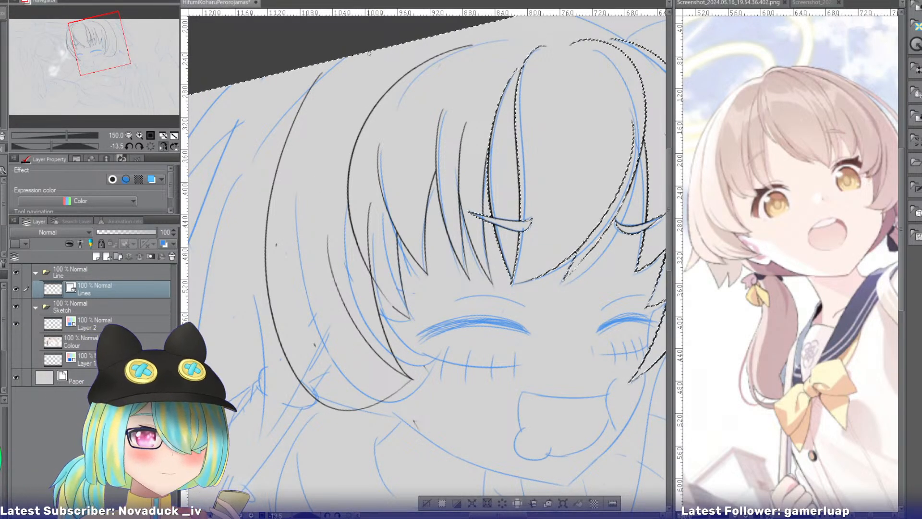
Extend the side hair's outer outline upward toward the crown with a curve that blends into the existing line.
drag(348, 56, 267, 235)
key(ctrl+z)
mouse_move(351, 63)
mouse_down()
mouse_move(276, 162)
mouse_move(266, 221)
mouse_up()
key(ctrl+z)
key(ctrl+z)
key(ctrl+z)
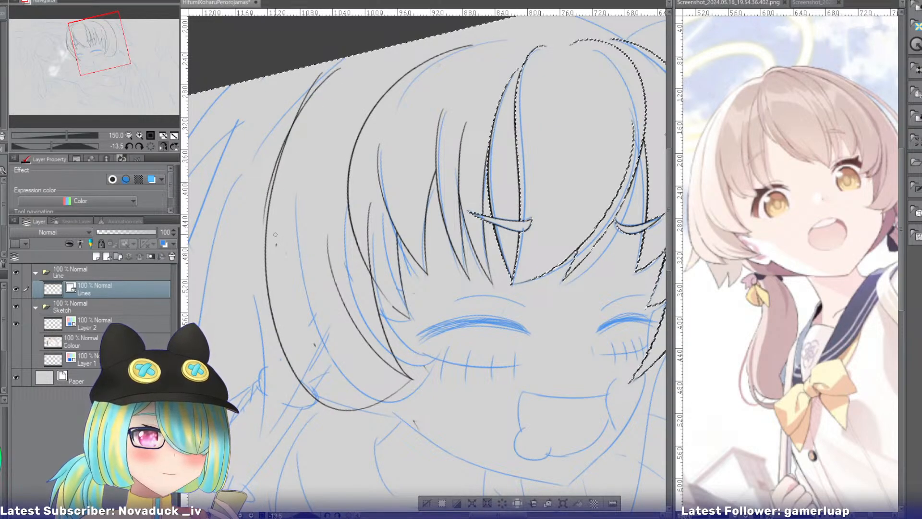
key(ctrl+z)
drag(348, 61, 267, 222)
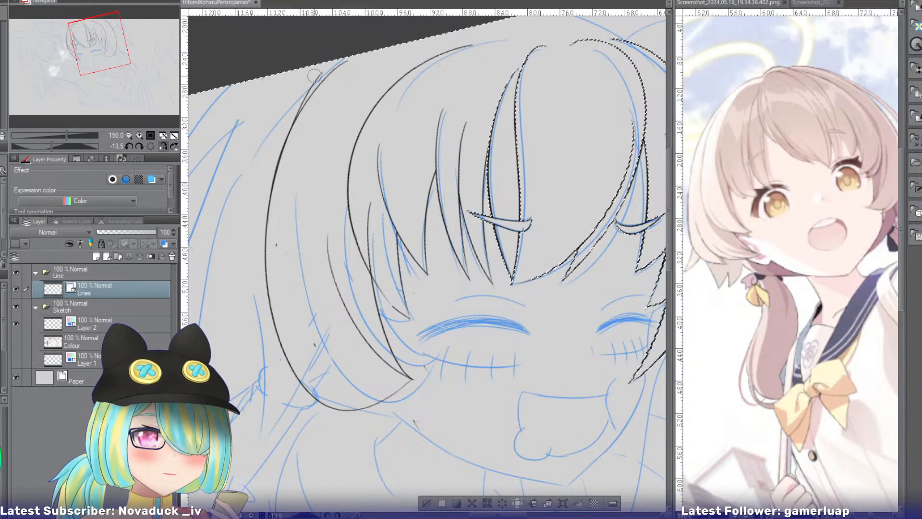
Try inking a strand just inside the lower outer curve of the side hair.
drag(104, 46, 93, 52)
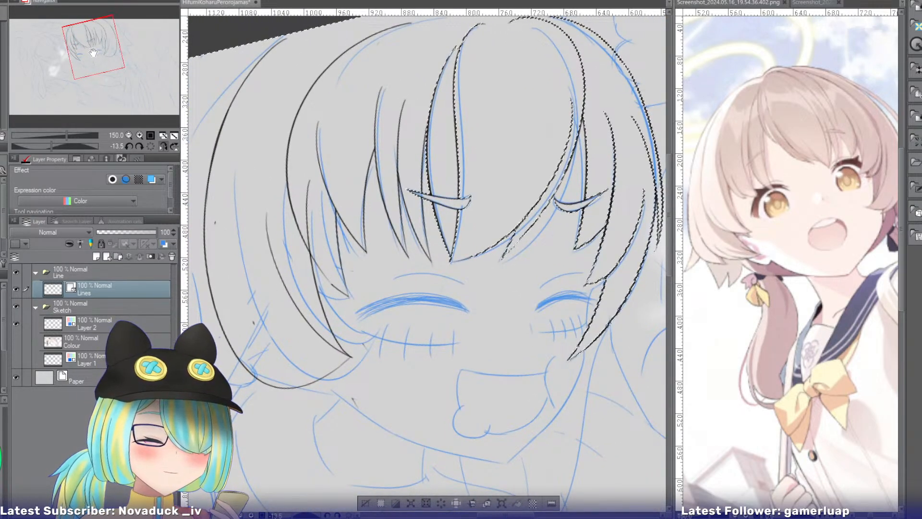
drag(93, 52, 93, 56)
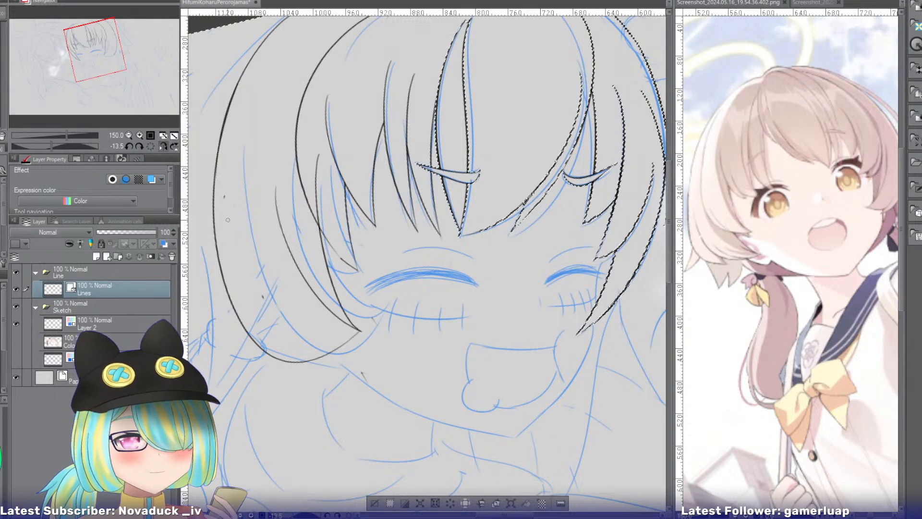
drag(227, 220, 286, 365)
key(ctrl+z)
drag(245, 216, 268, 364)
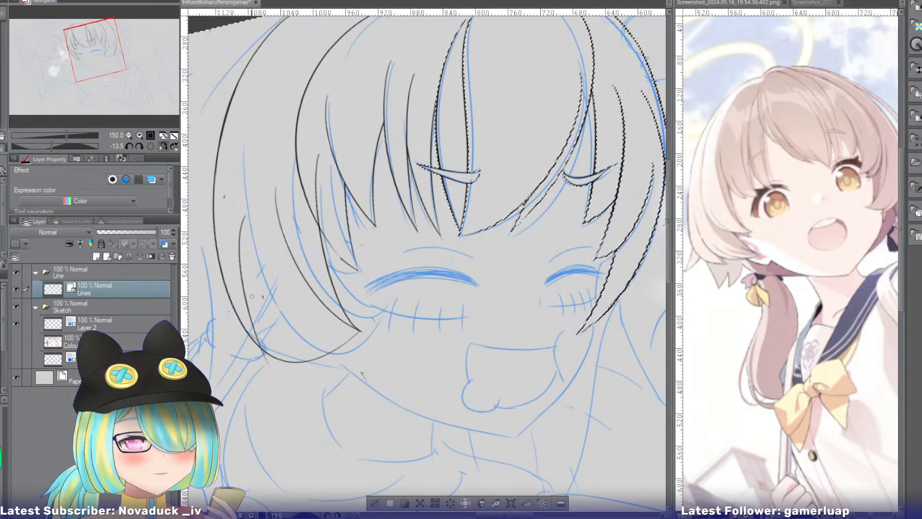
key(ctrl+z)
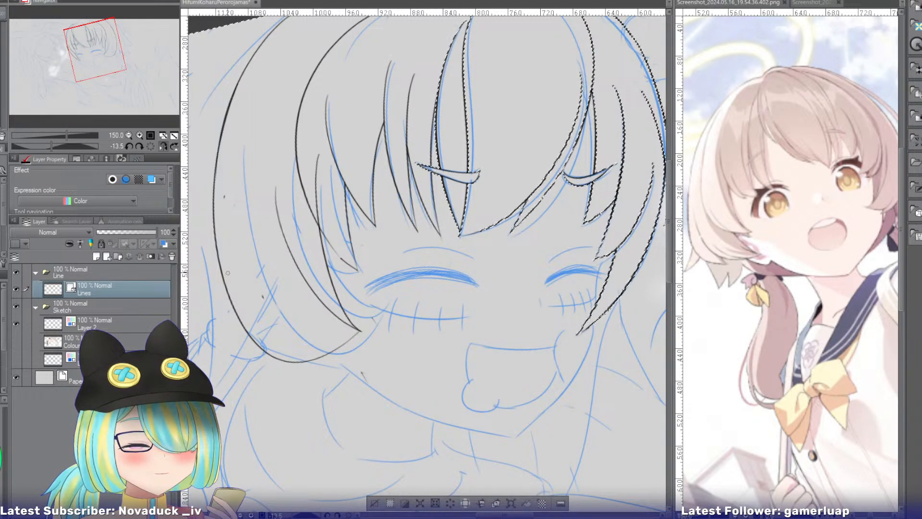
Try reinforcing the lower outer outline of the side hair with a stroke that runs past its rounded bottom.
drag(215, 231, 260, 357)
key(ctrl+z)
drag(215, 229, 264, 365)
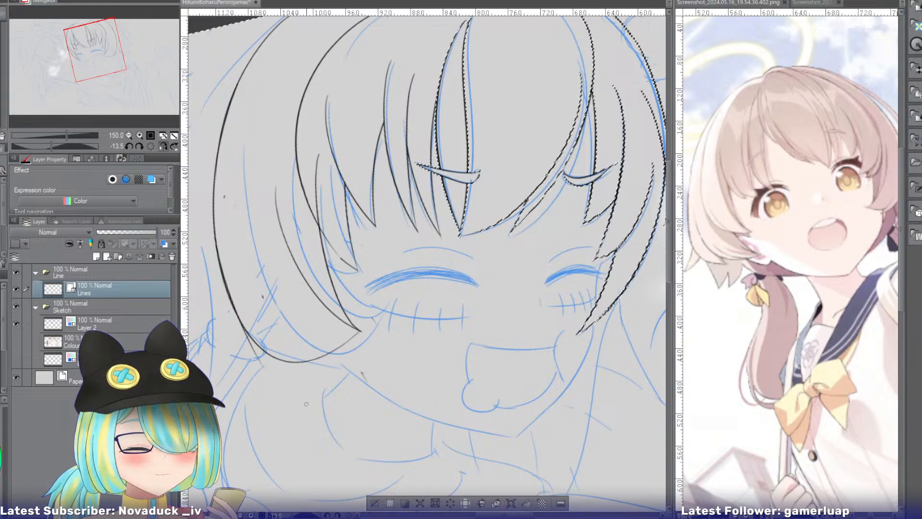
key(ctrl+z)
drag(214, 237, 255, 358)
key(ctrl+z)
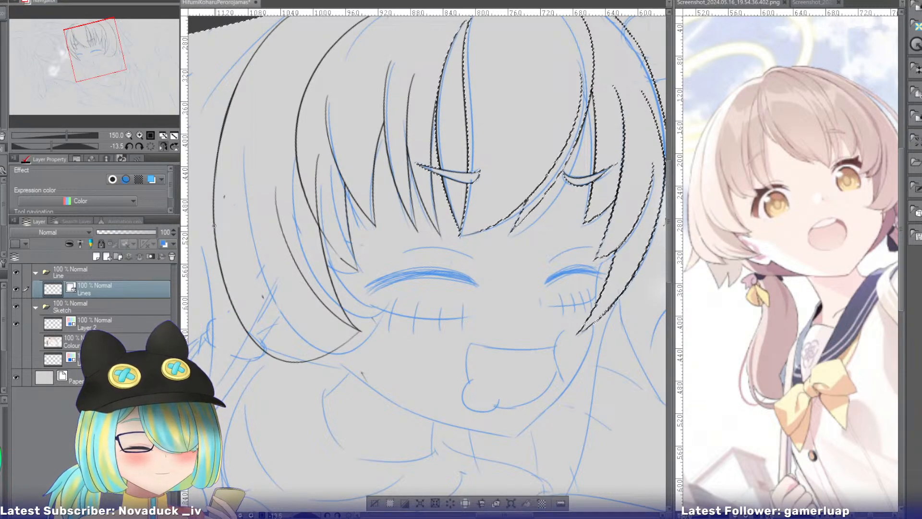
drag(214, 225, 261, 373)
key(ctrl+z)
drag(214, 228, 267, 373)
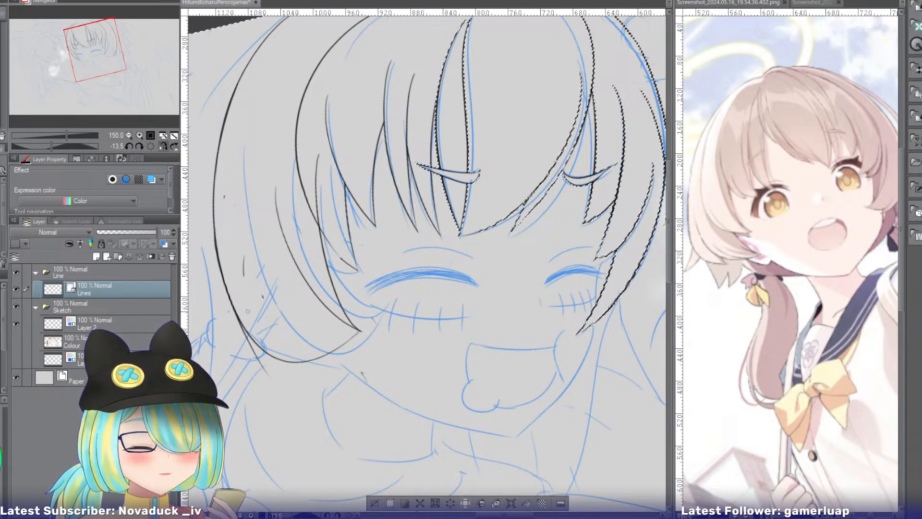
Try adding a short inner strand that meets the reinforced outline at the bottom of the side hair.
key(ctrl+z)
drag(243, 276, 277, 398)
key(ctrl+z)
key(e)
click(255, 337)
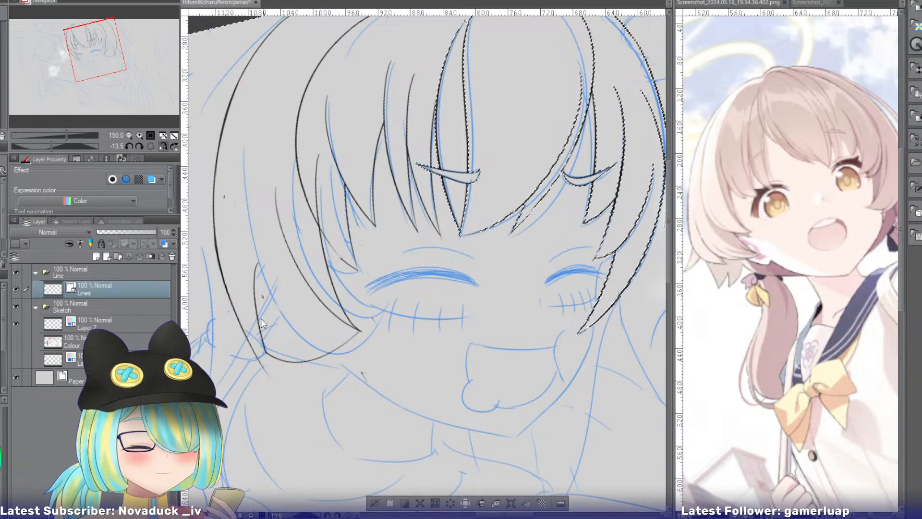
key(ctrl+z)
key(ctrl+z)
key(ctrl+z)
key(ctrl+z)
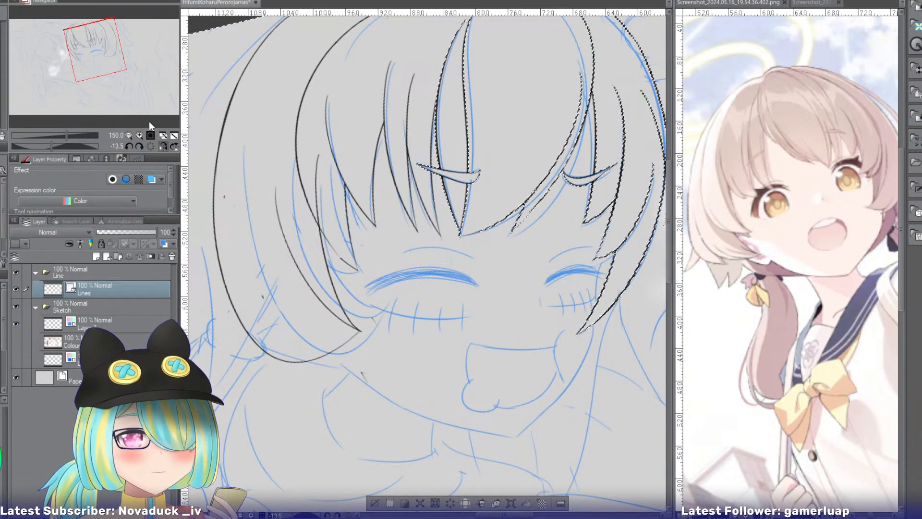
Thicken the side hair's lower outer outline and ink a short inner strand meeting it in a point at the bottom.
drag(249, 206, 286, 108)
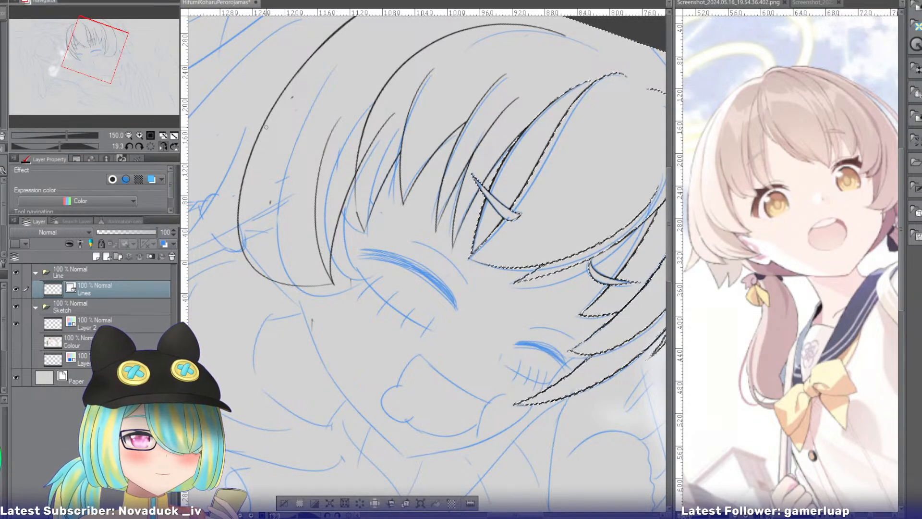
drag(263, 126, 254, 269)
key(ctrl+z)
drag(255, 142, 253, 269)
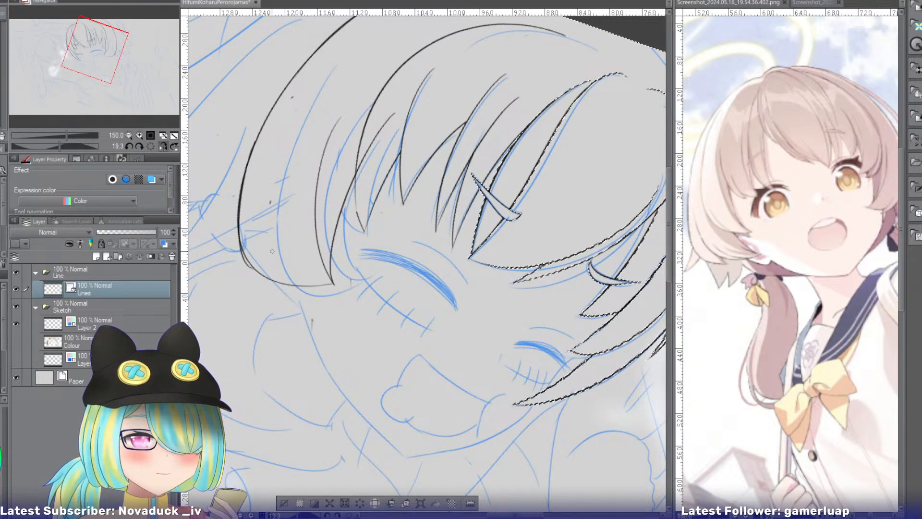
drag(272, 168, 262, 285)
key(ctrl+z)
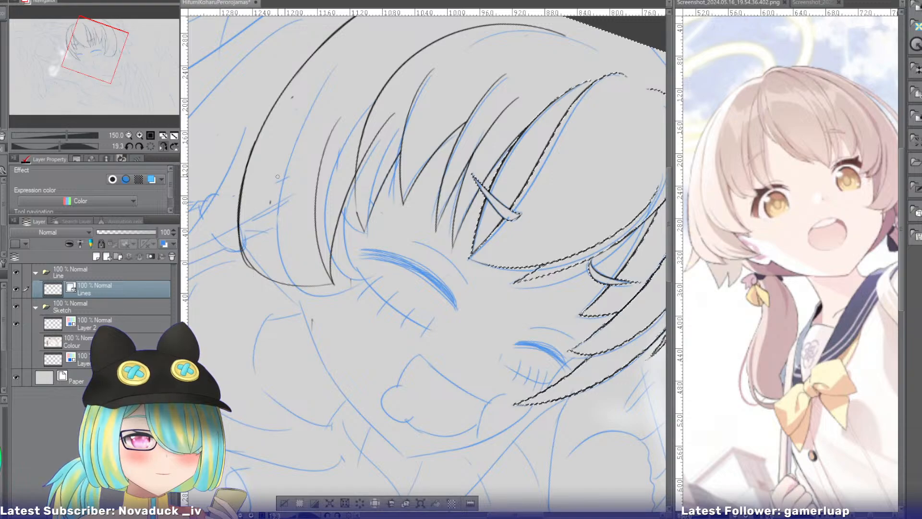
mouse_move(277, 178)
mouse_down()
mouse_move(252, 288)
mouse_move(263, 291)
mouse_up()
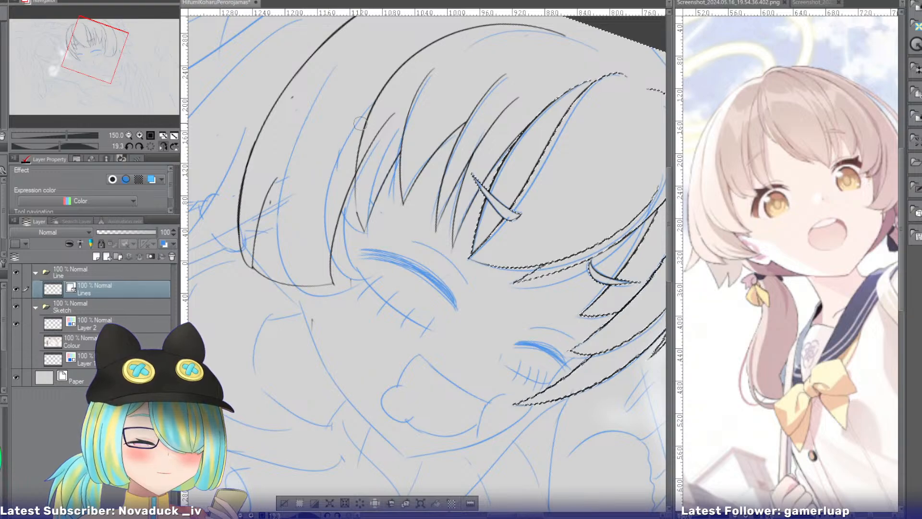
Redraw the side hair's inner strand as a curve running from beside the bangs' outer edge down to the cheek tip.
drag(354, 117, 332, 286)
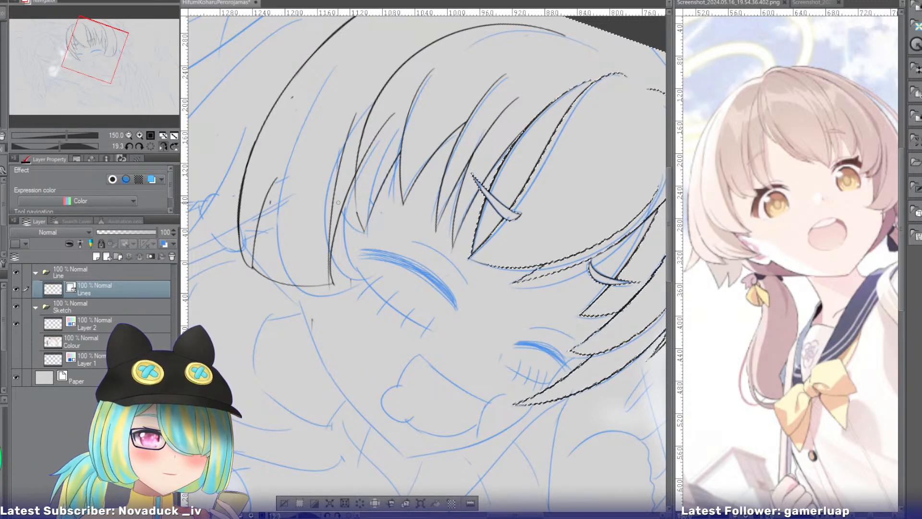
key(ctrl+z)
drag(363, 101, 331, 271)
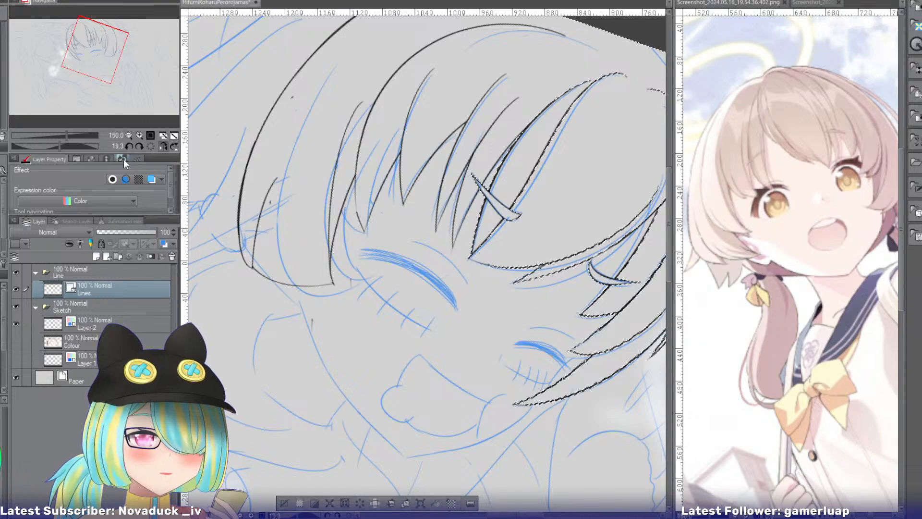
click(150, 146)
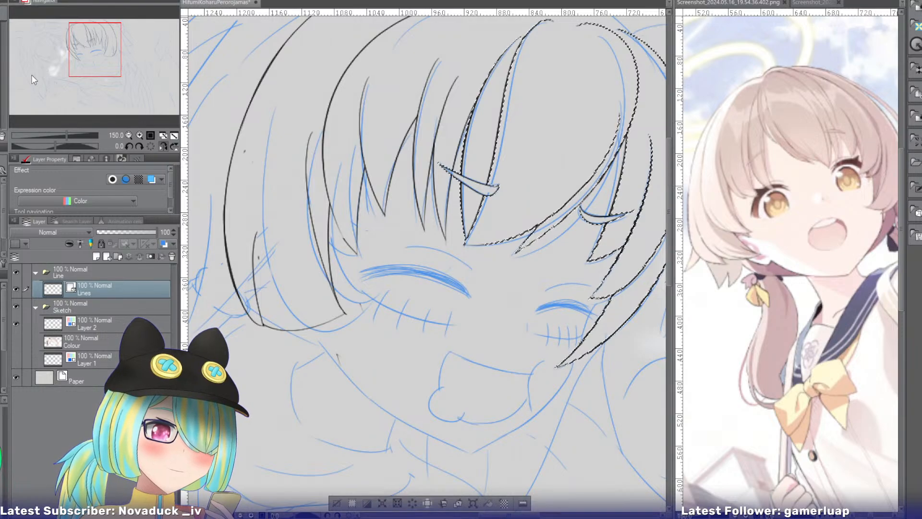
Try inking the edges of a flared back strand sweeping from the crown outline down behind the side hair.
drag(75, 54, 86, 48)
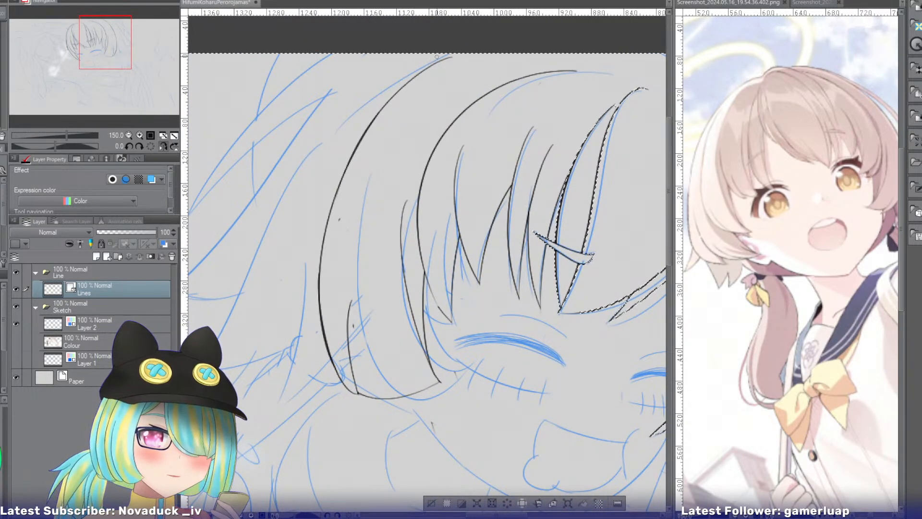
drag(337, 116, 267, 236)
key(ctrl+z)
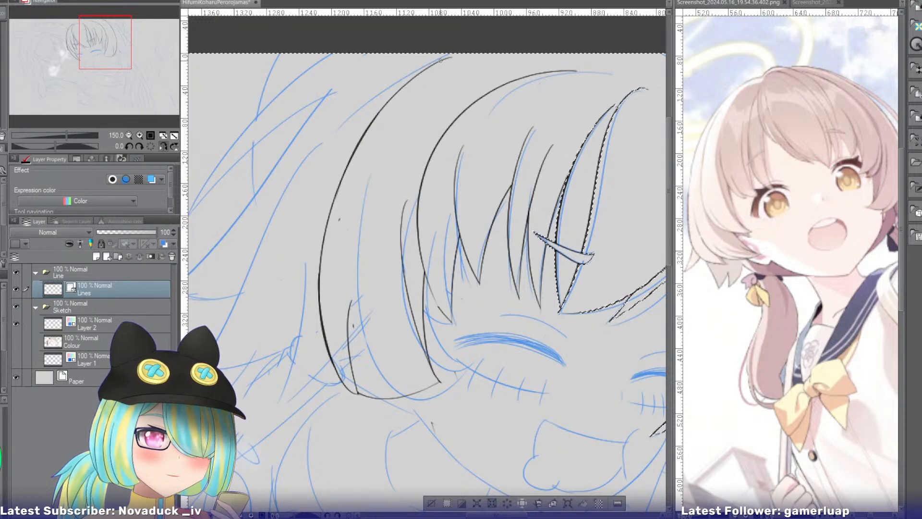
drag(442, 60, 232, 358)
drag(436, 82, 237, 300)
key(ctrl+z)
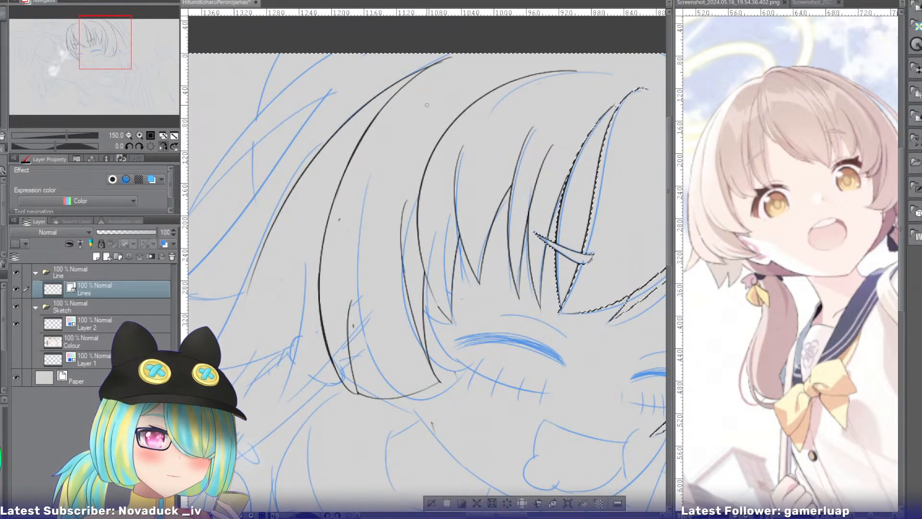
drag(434, 97, 243, 298)
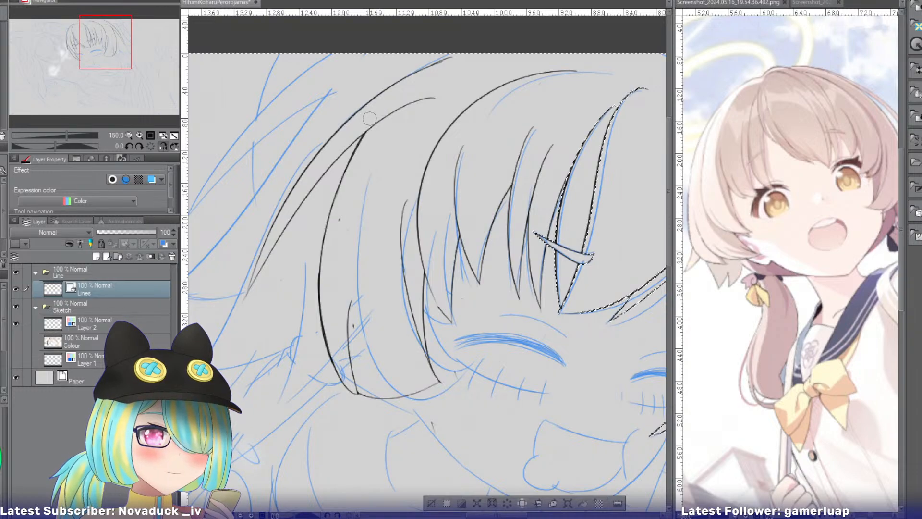
key(ctrl+z)
key(ctrl+z)
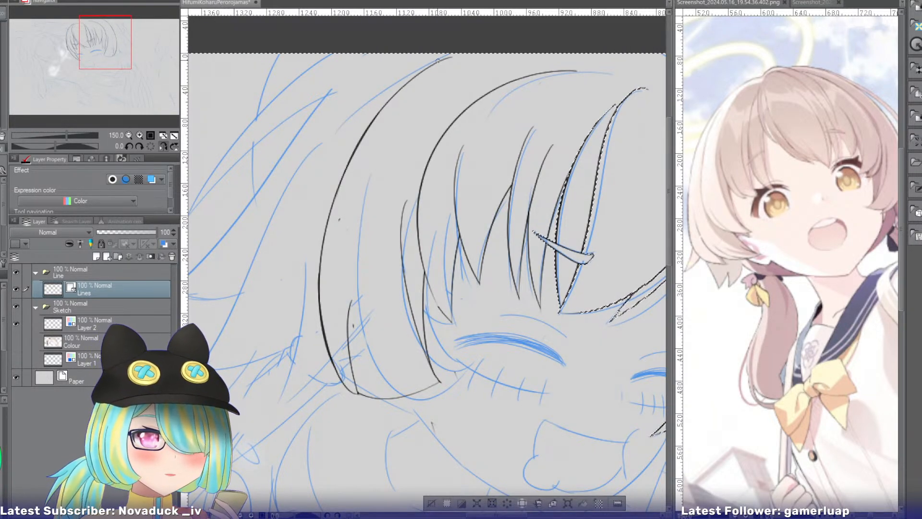
mouse_move(433, 65)
mouse_down()
mouse_move(283, 233)
mouse_move(276, 259)
mouse_up()
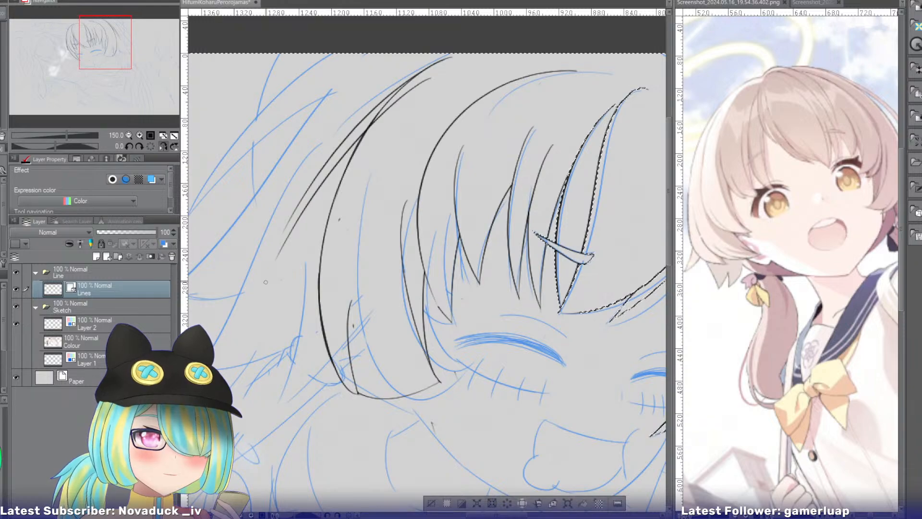
key(ctrl+z)
key(ctrl+z)
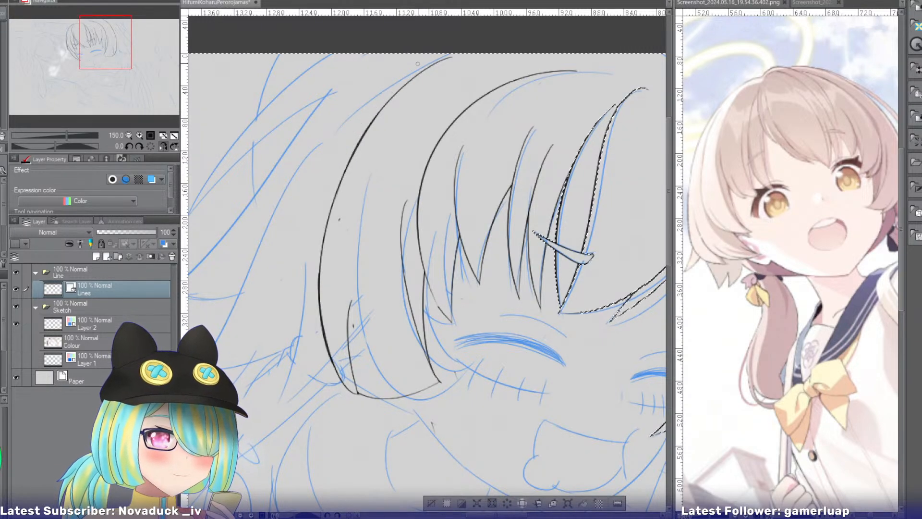
Check the drawing mirrored, then ink the upper edge of the flared back strand down past its sketched outer tip.
drag(342, 75, 405, 41)
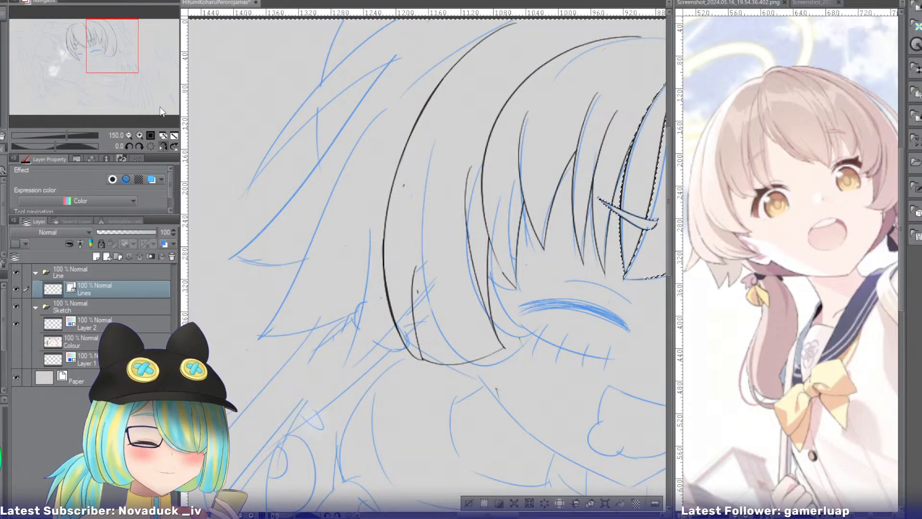
click(162, 145)
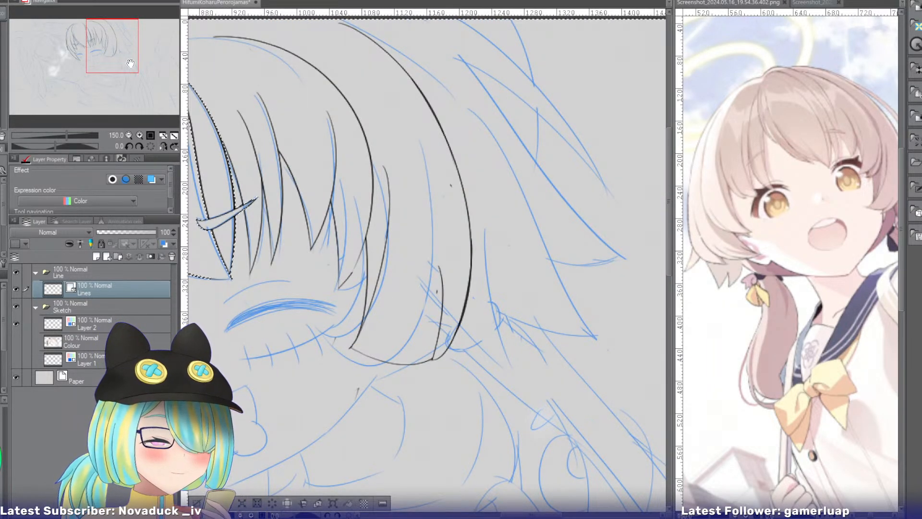
drag(110, 55, 119, 54)
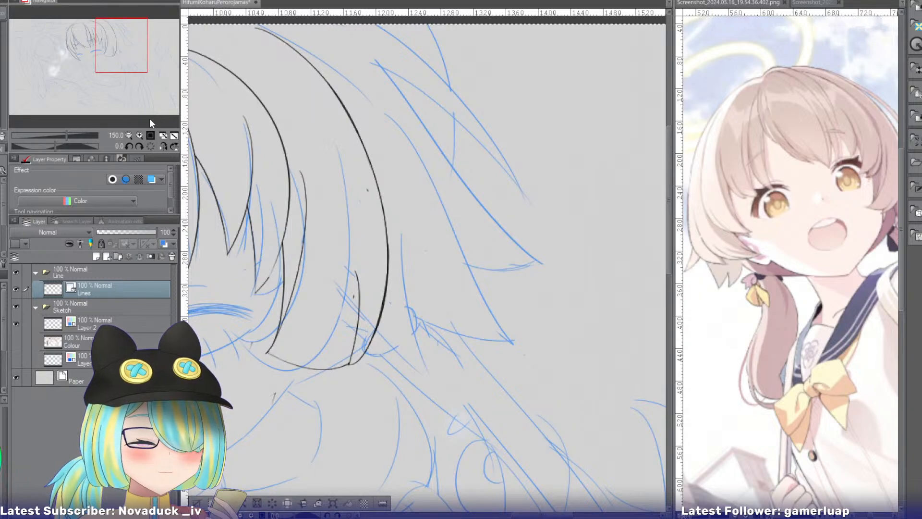
click(163, 145)
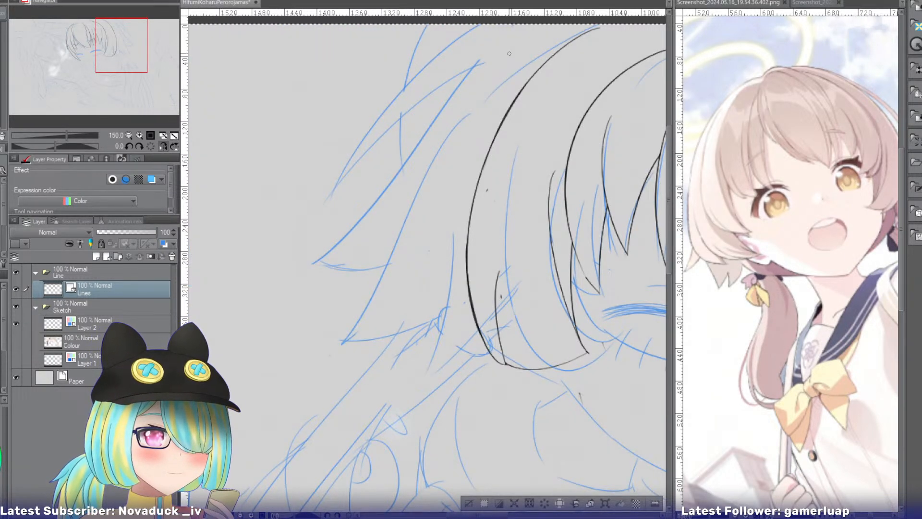
mouse_move(487, 52)
mouse_down()
mouse_move(313, 274)
mouse_move(359, 203)
mouse_move(281, 292)
mouse_up()
key(ctrl+z)
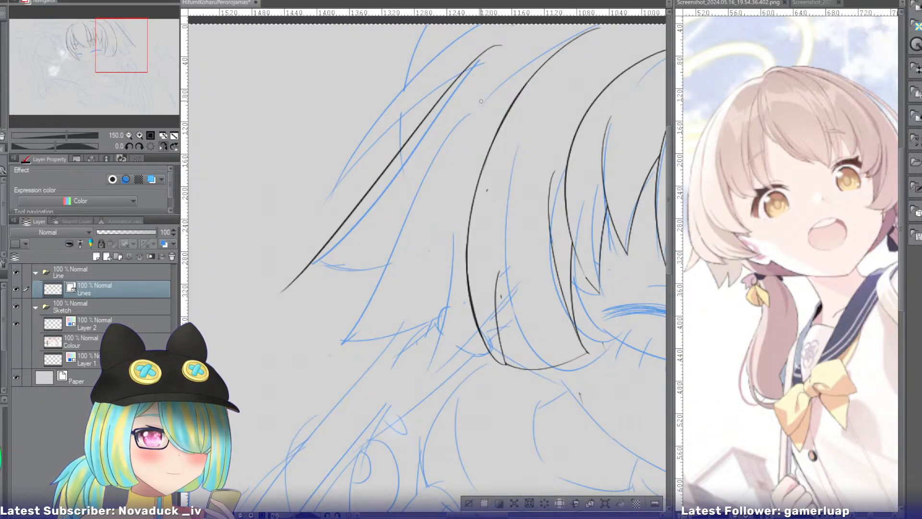
Ink the second edge of the flared back hair, curving from beside the crown down to its lower outer tip.
mouse_move(481, 101)
mouse_down()
mouse_move(370, 297)
mouse_move(336, 329)
mouse_up()
key(ctrl+z)
mouse_move(482, 100)
mouse_down()
mouse_move(342, 347)
mouse_move(470, 106)
mouse_move(312, 330)
mouse_up()
key(ctrl+z)
Ink a short strand line just outside the side hair's outline, curving down and outward to a tip.
key(ctrl+z)
drag(480, 105, 320, 337)
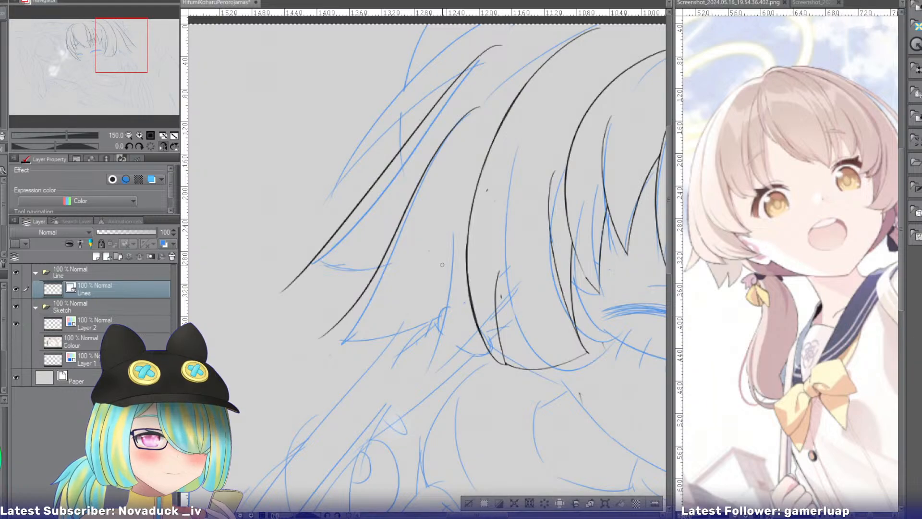
mouse_move(444, 229)
mouse_down()
mouse_move(419, 370)
mouse_move(430, 389)
mouse_up()
key(ctrl+z)
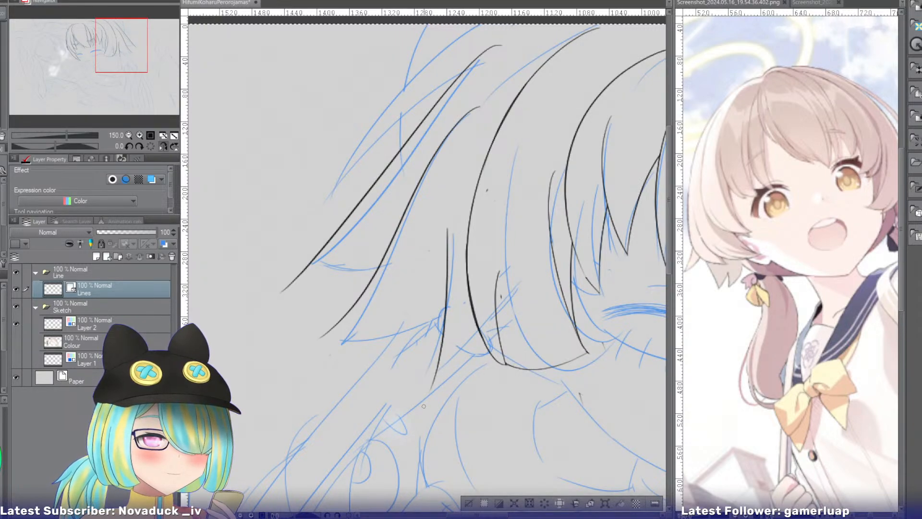
key(ctrl+z)
drag(446, 230, 424, 386)
key(ctrl+z)
drag(445, 230, 418, 371)
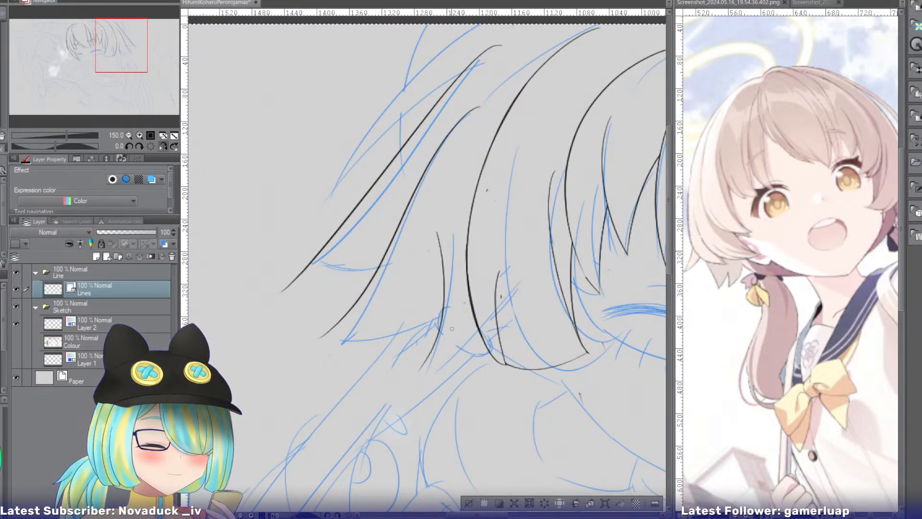
Close the short strand with a line from the side hair's outline and ink the lower back strand's curved bottom edge.
key(ctrl+z)
drag(450, 232, 423, 379)
drag(484, 285, 414, 385)
key(ctrl+z)
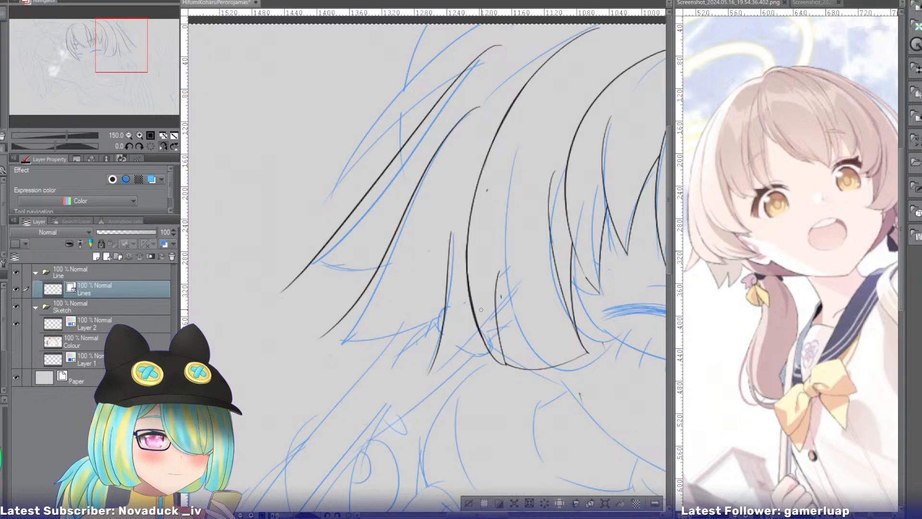
drag(482, 308, 416, 382)
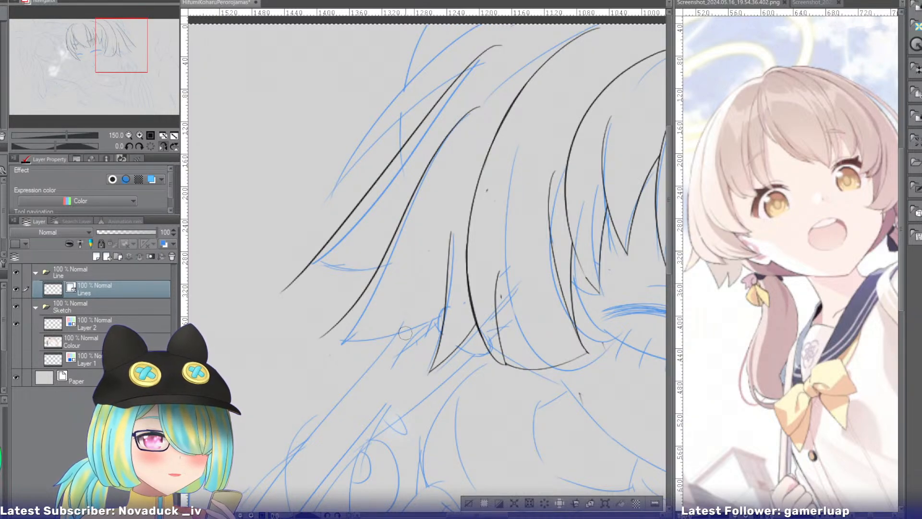
drag(455, 313, 321, 332)
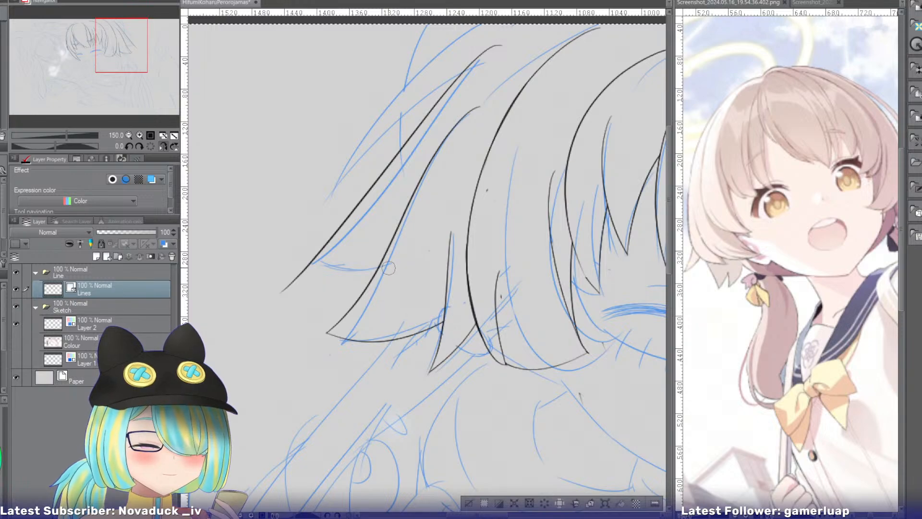
Ink the upper back strand's curved bottom edge and erase the line ends that overshoot its corners.
drag(404, 255, 295, 267)
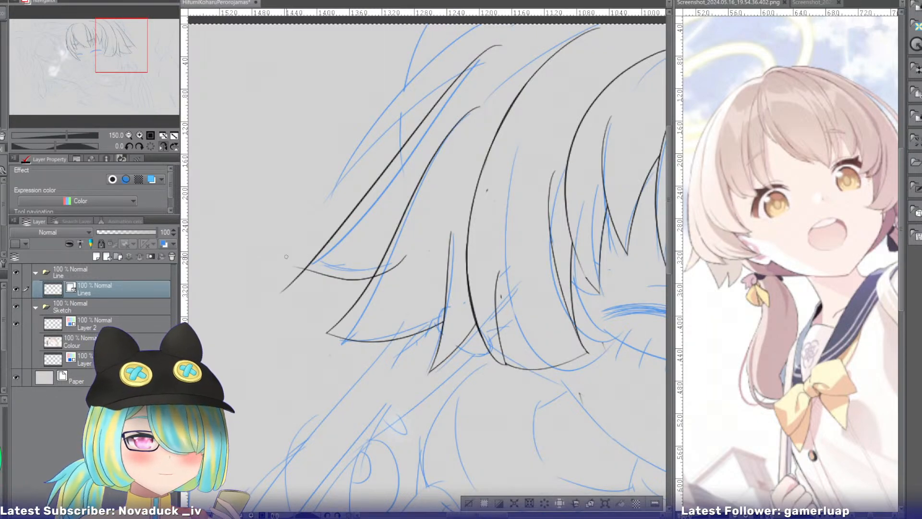
key(ctrl+z)
drag(412, 261, 300, 281)
drag(416, 255, 302, 279)
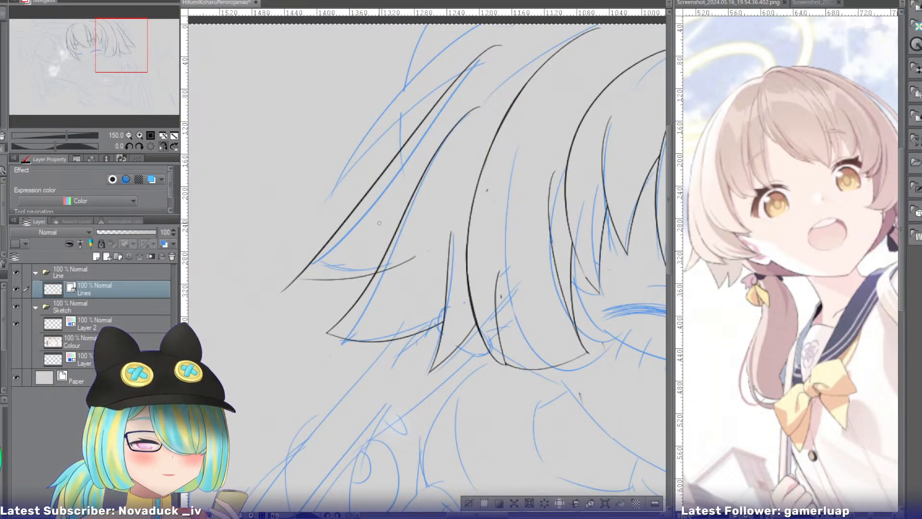
key(ctrl+z)
mouse_move(430, 203)
mouse_down()
mouse_move(387, 235)
mouse_move(261, 292)
mouse_up()
key(ctrl+z)
mouse_move(423, 259)
mouse_down()
mouse_move(295, 261)
mouse_move(295, 280)
mouse_up()
key(e)
drag(394, 262, 399, 273)
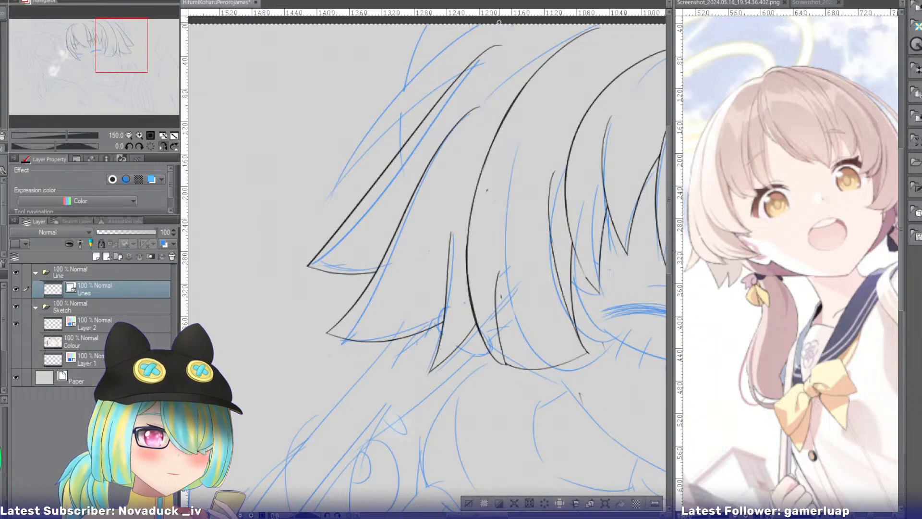
drag(473, 29, 305, 230)
key(ctrl+z)
drag(476, 13, 321, 204)
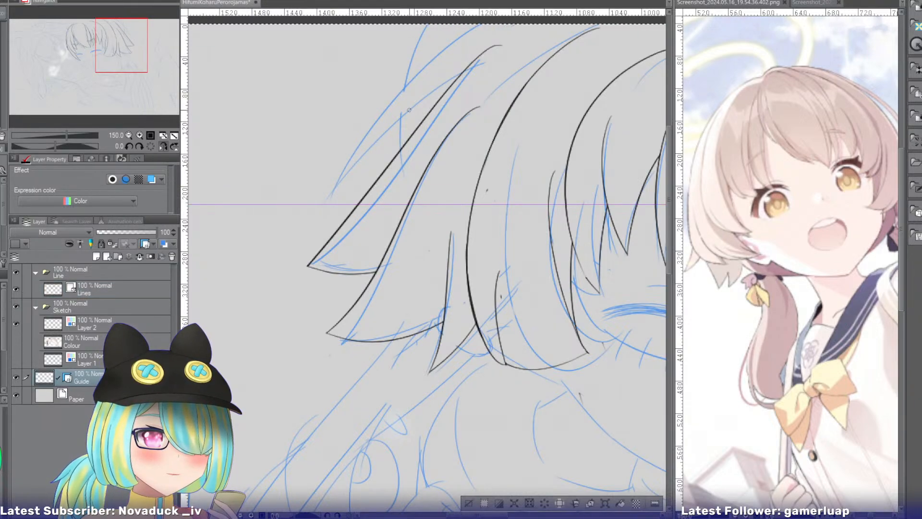
key(ctrl+z)
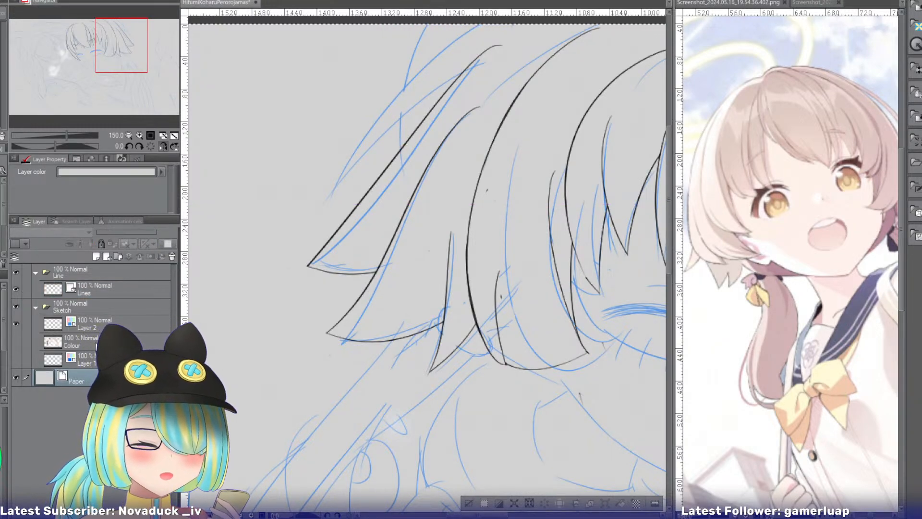
Hide the canvas rulers, bring the top of the hair into view and make the Lines layer active again.
click(75, 342)
key(ctrl+r)
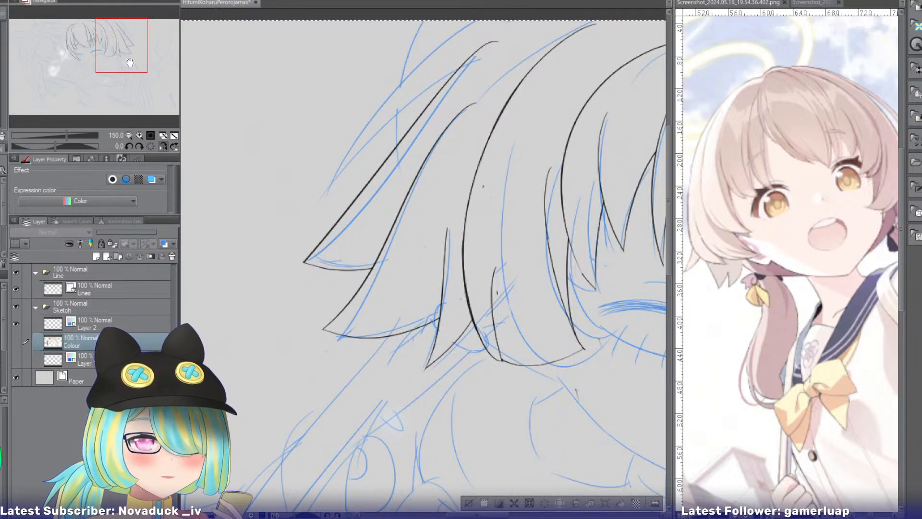
drag(128, 54, 130, 51)
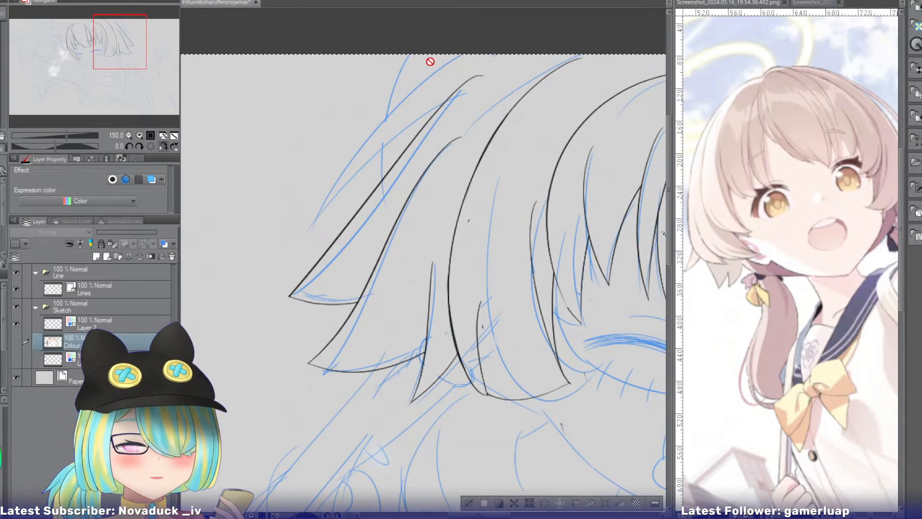
click(138, 320)
click(137, 288)
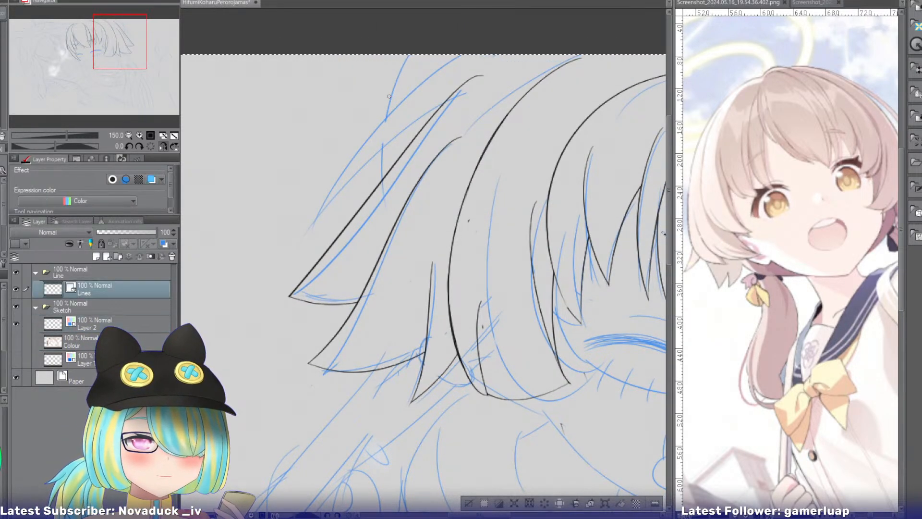
Try inking the topmost back strand with two long edges that meet in a point at its outer tip.
drag(471, 54, 291, 222)
key(ctrl+z)
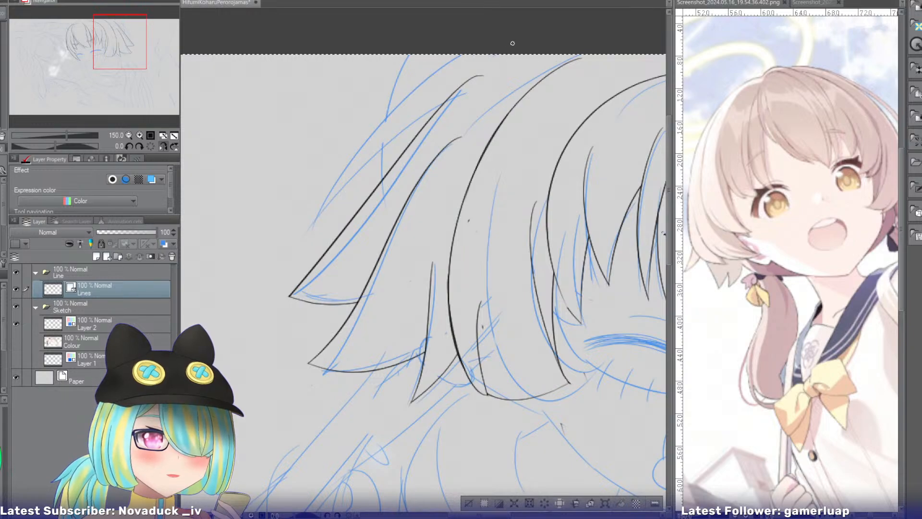
drag(475, 54, 332, 188)
drag(516, 69, 299, 243)
key(ctrl+z)
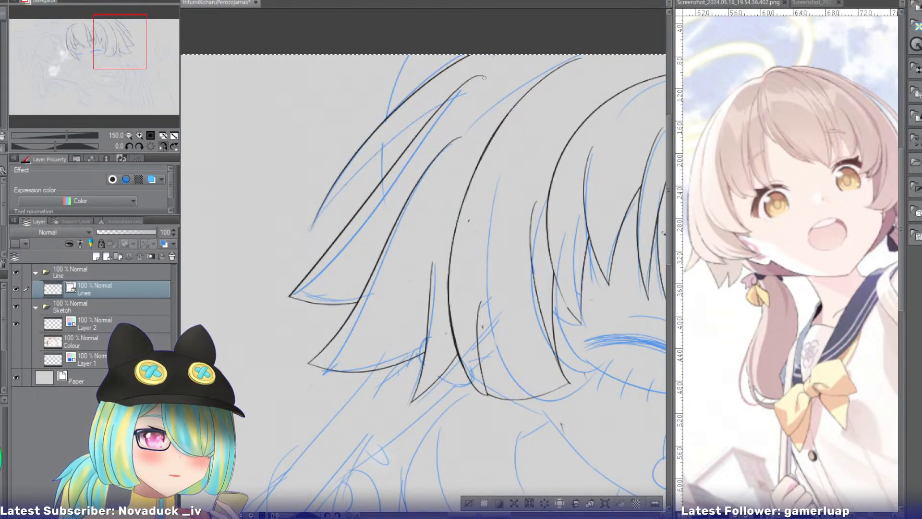
drag(497, 76, 294, 251)
key(ctrl+z)
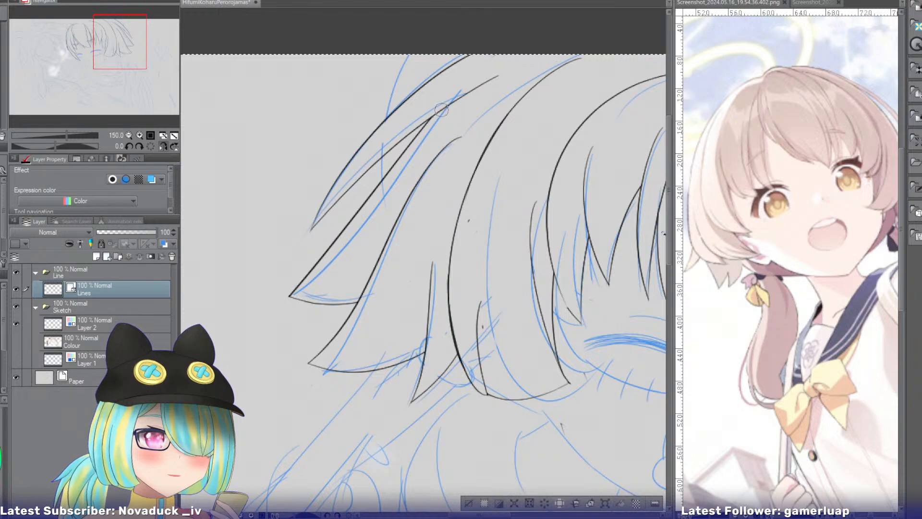
key(ctrl+z)
key(ctrl+z)
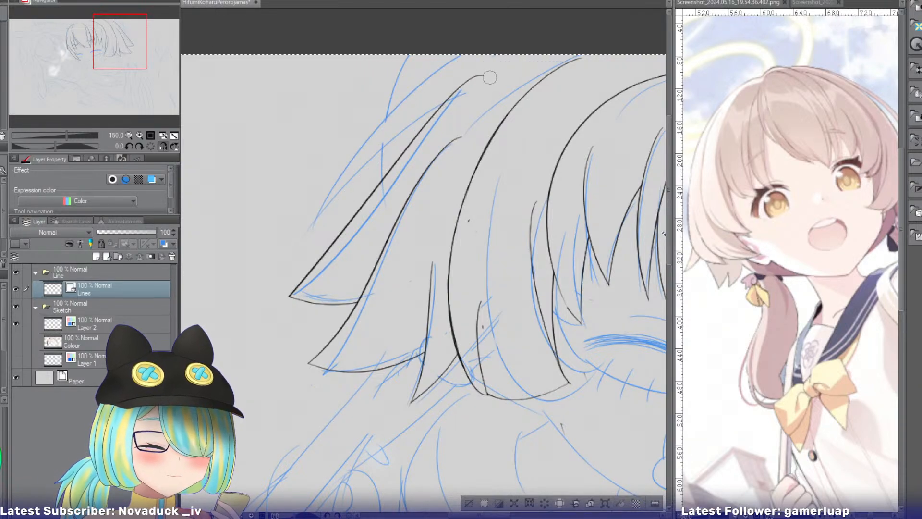
Ink the topmost back strand's upper edge from the canvas's top border, curving down along the sketch.
drag(476, 54, 352, 185)
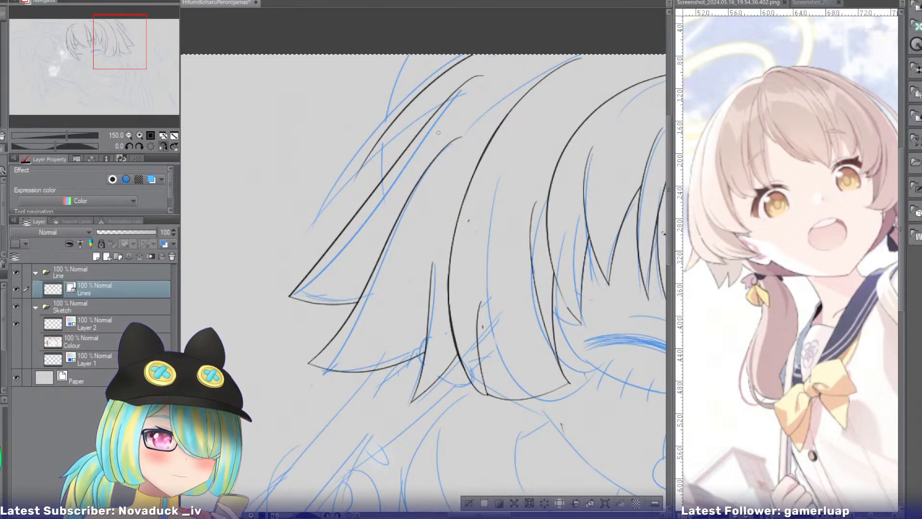
key(ctrl+z)
drag(465, 54, 334, 215)
Ink the topmost back strand's lower edge and a second line just above it, converging near the outer tip.
mouse_move(488, 84)
mouse_down()
mouse_move(424, 101)
mouse_move(315, 227)
mouse_up()
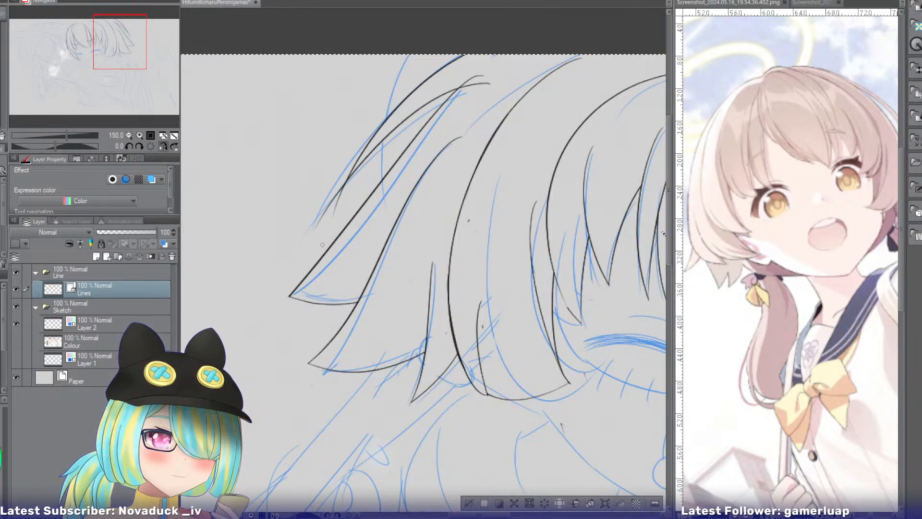
key(ctrl+z)
key(ctrl+z)
drag(485, 83, 318, 233)
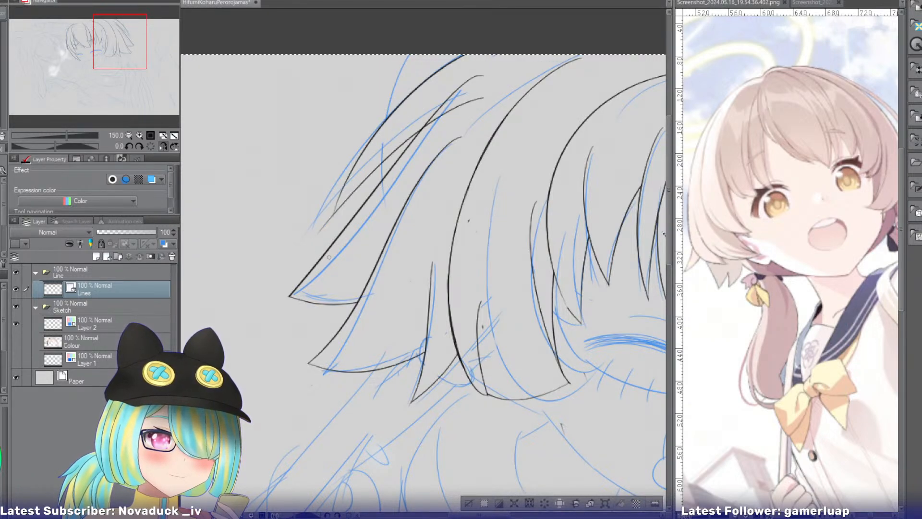
key(ctrl+z)
drag(491, 86, 318, 232)
drag(488, 76, 326, 219)
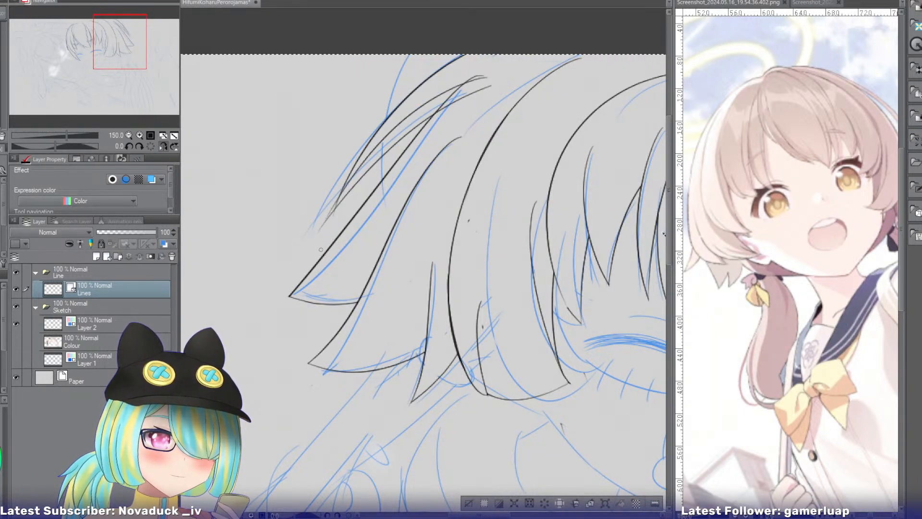
key(ctrl+z)
drag(477, 86, 328, 219)
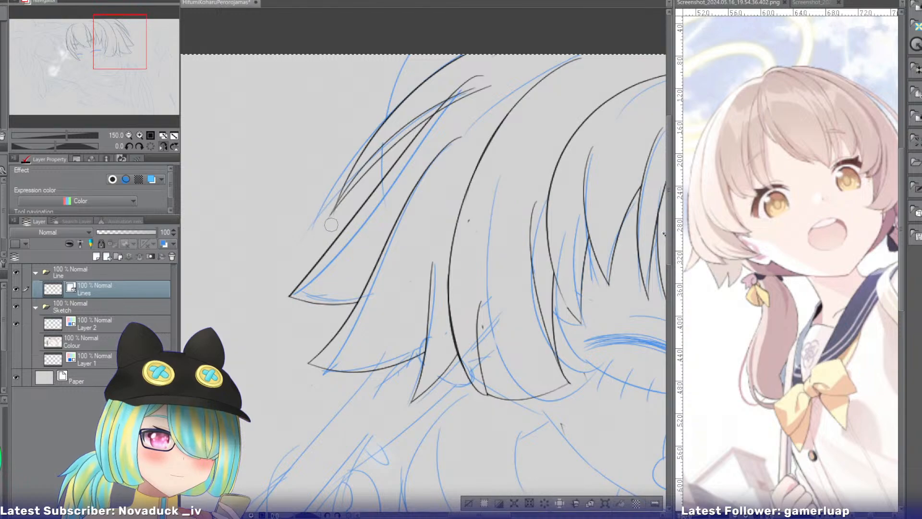
Undo the topmost back strand's inked edges and bring the girl's hair in the Screenshot_2022.08.21 reference into view.
key(ctrl+z)
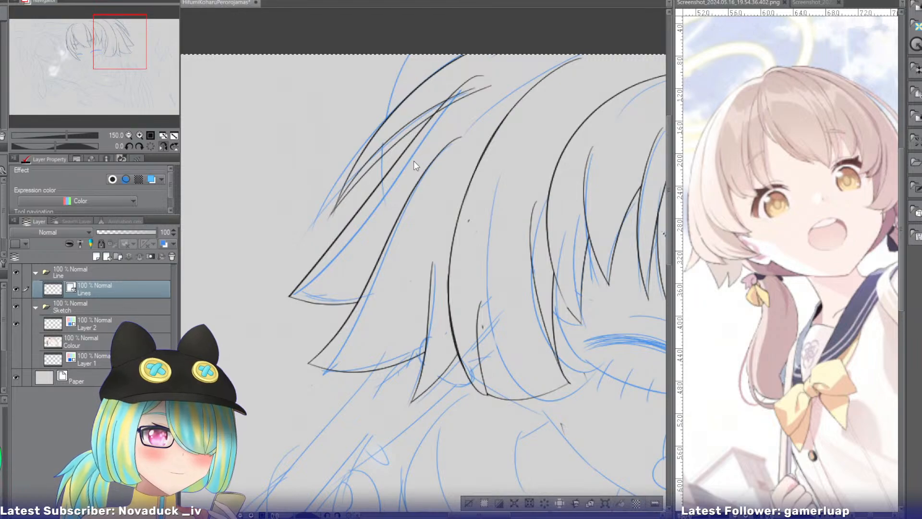
key(ctrl+z)
key(ctrl+z)
key(ctrl+z)
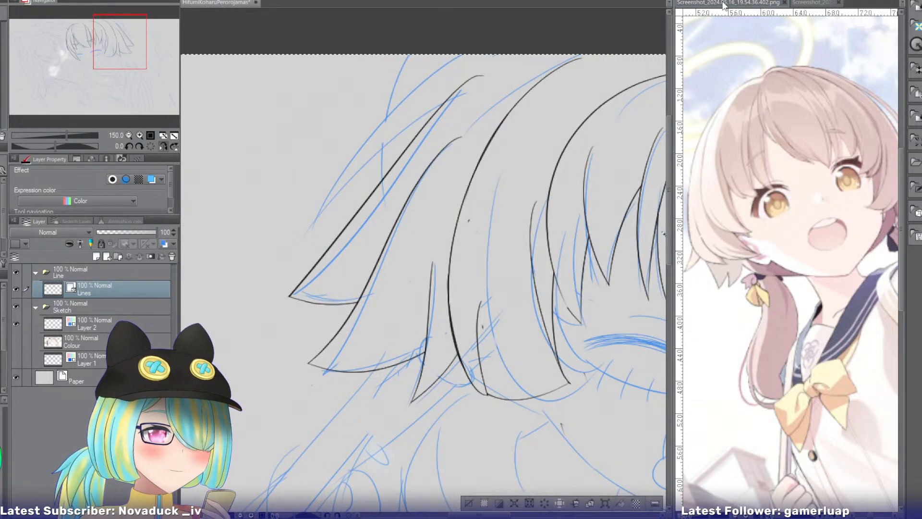
click(810, 4)
drag(126, 65, 138, 47)
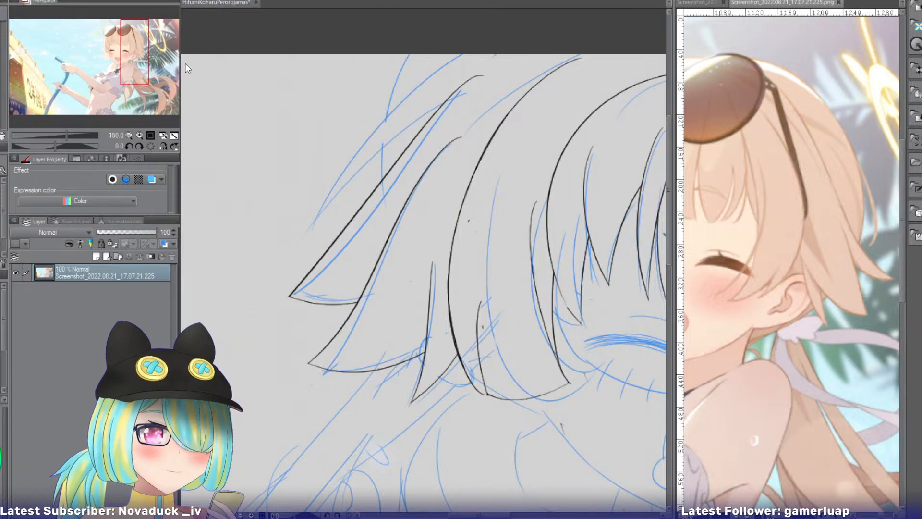
Replace the selection with the empty area around the inked lines on the Lines layer, hiding the sketch only while selecting.
click(221, 10)
click(16, 306)
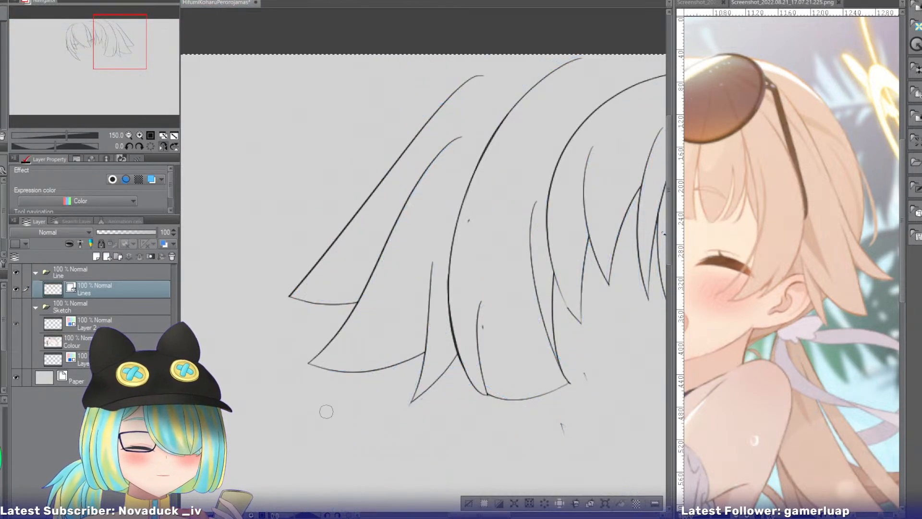
click(468, 503)
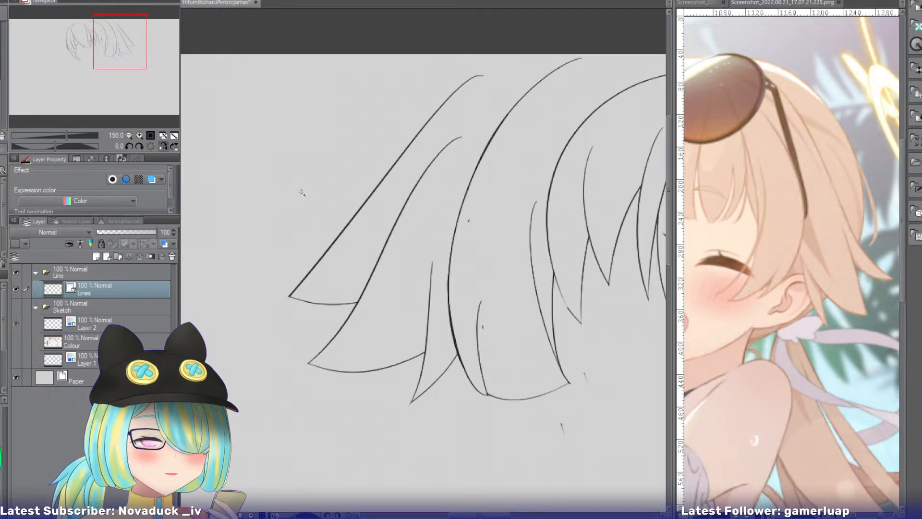
click(304, 194)
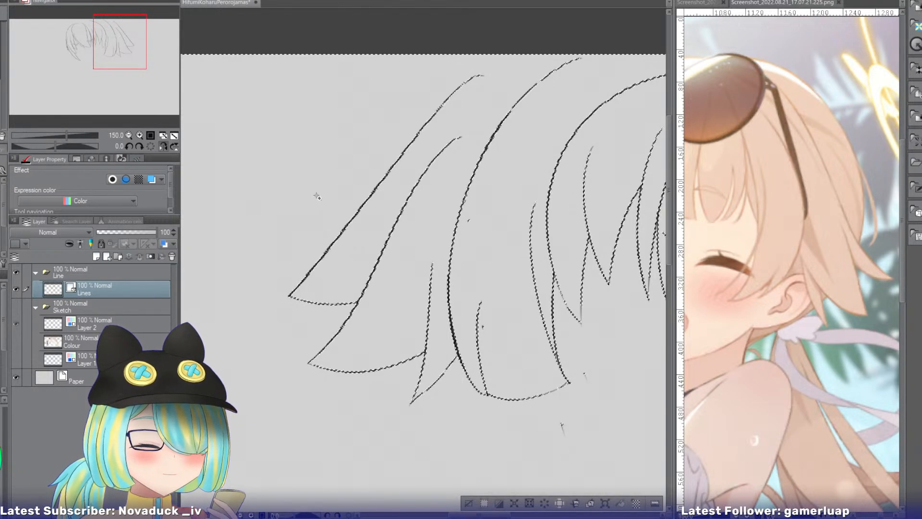
click(16, 307)
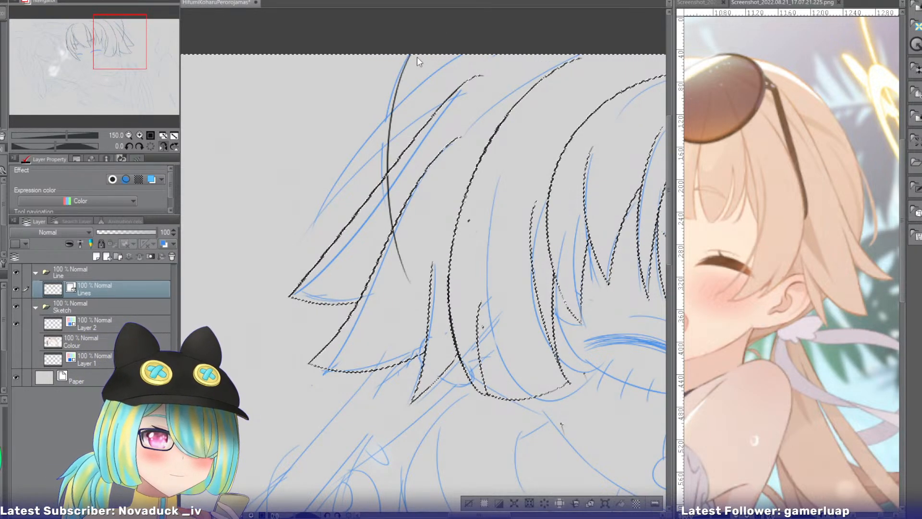
Ink a curved back strand edge from the canvas's top border down to the uppermost flared strand and erase its overrun.
drag(411, 56, 399, 258)
key(e)
drag(380, 209, 390, 213)
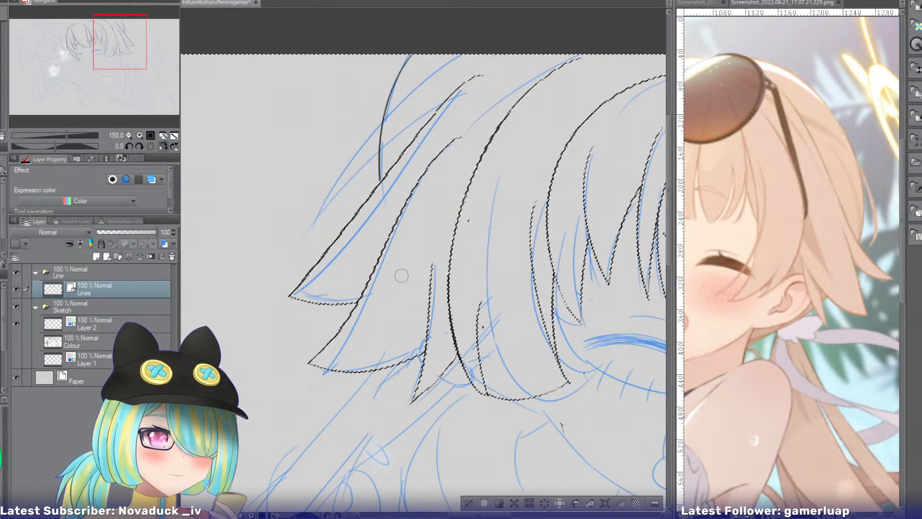
Renew the selection of the empty area so it excludes the added back strand edge, with the sketch temporarily hidden.
click(468, 503)
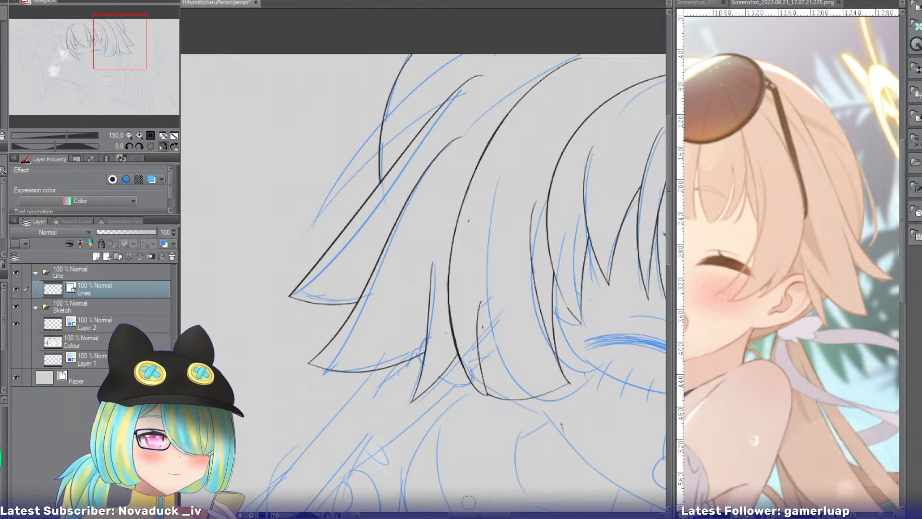
click(16, 305)
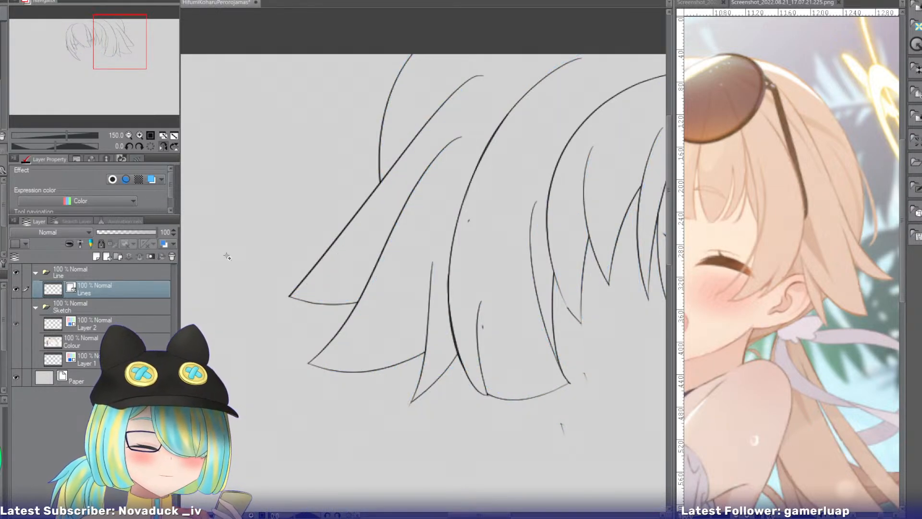
ctrl+click(52, 288)
click(16, 305)
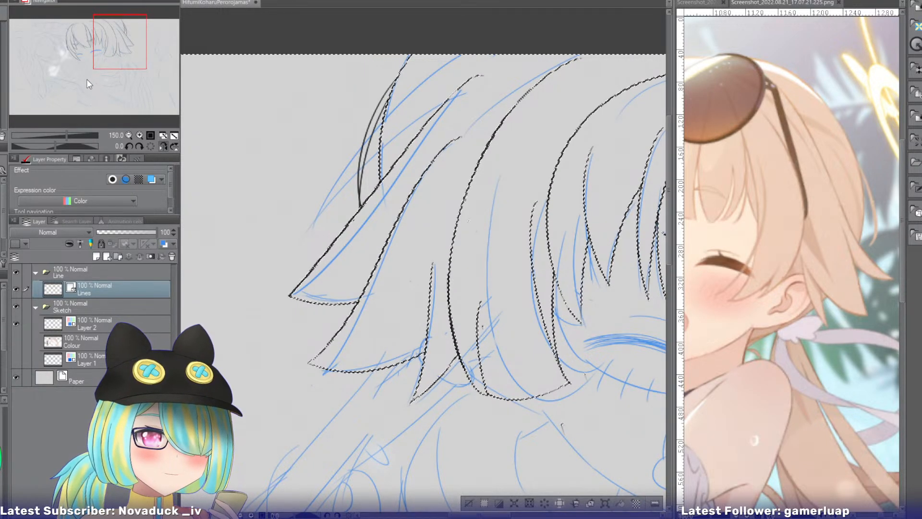
Ink the jaw contour on the short side lock's side, from beneath the lock's tip down to the chin point.
drag(110, 52, 78, 67)
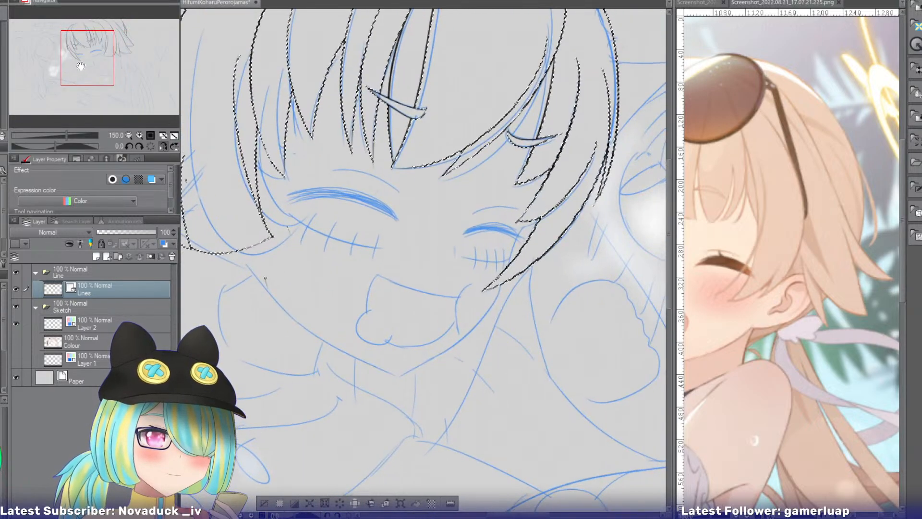
click(162, 146)
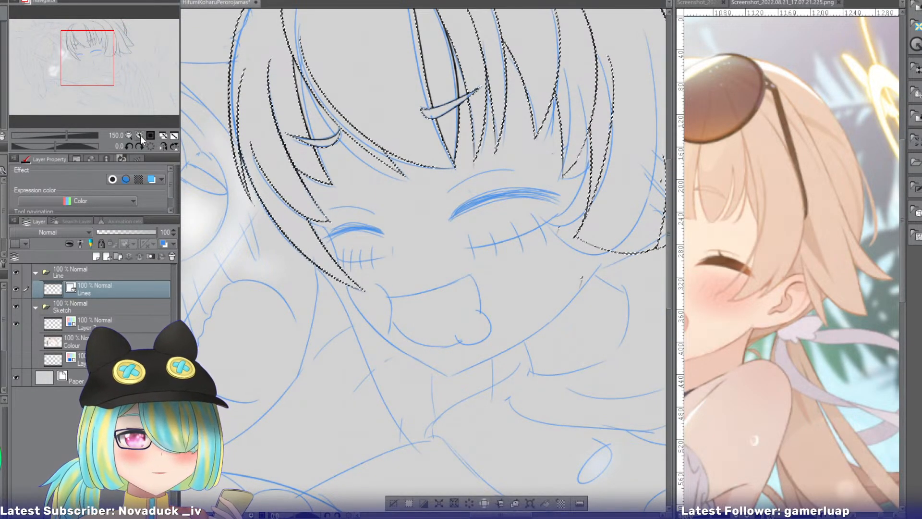
click(139, 135)
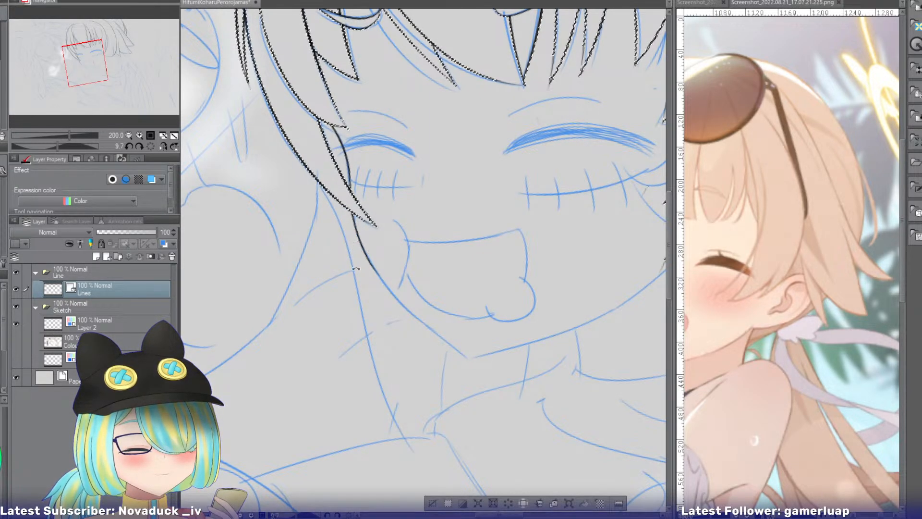
key(r)
drag(288, 337, 234, 125)
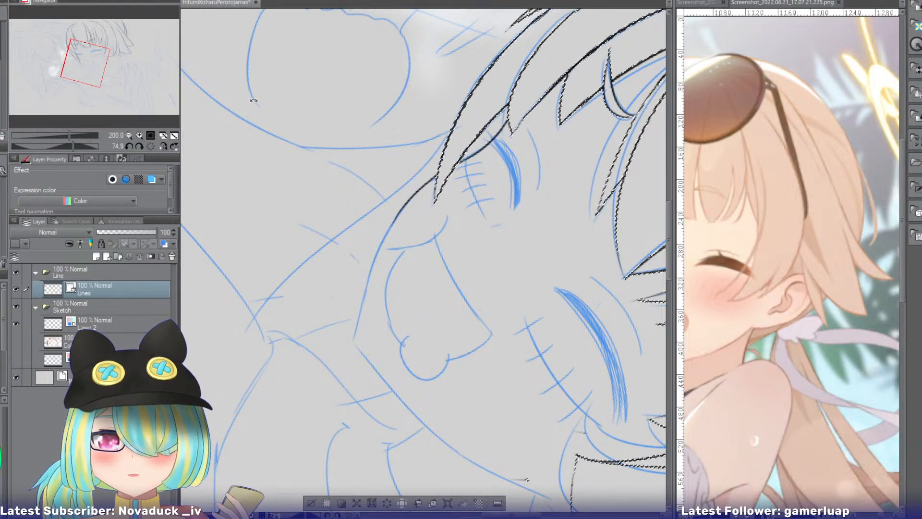
click(140, 136)
drag(364, 181, 301, 379)
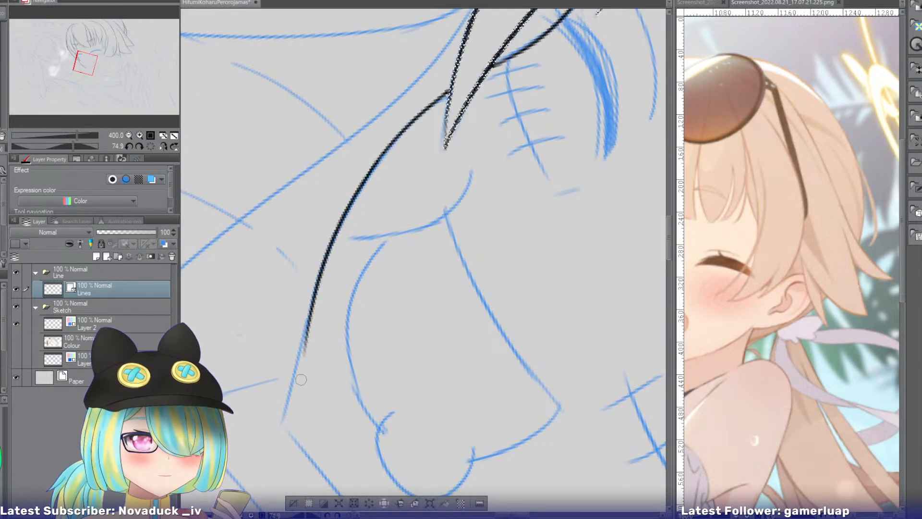
key(ctrl+z)
mouse_move(365, 182)
mouse_down()
mouse_move(311, 330)
mouse_move(303, 383)
mouse_up()
key(ctrl+z)
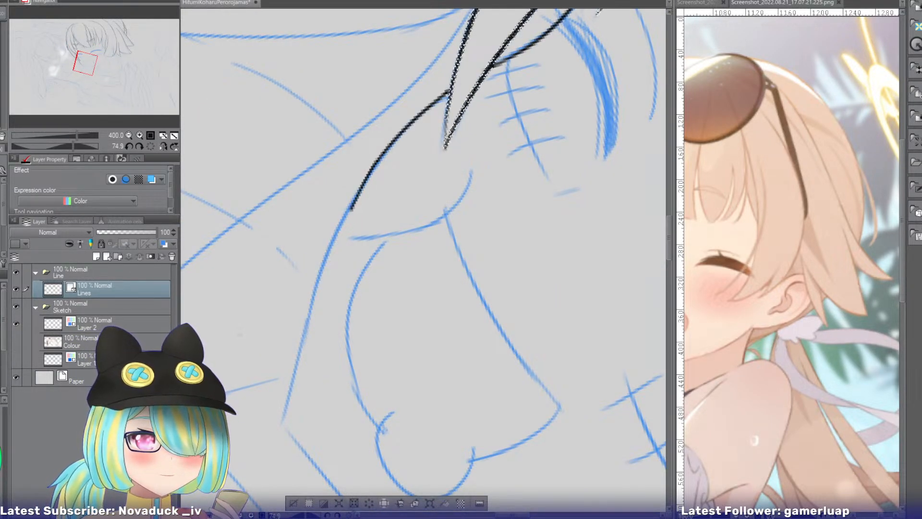
drag(365, 181, 306, 377)
drag(306, 349, 288, 435)
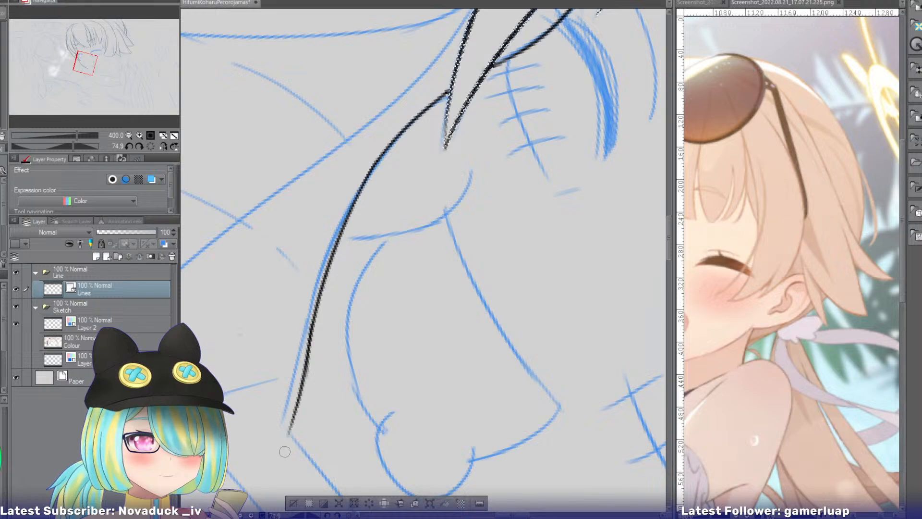
Reset the canvas rotation and reselect the empty area around the lines, excluding the inked jaw edge, with the sketch temporarily hidden.
click(151, 145)
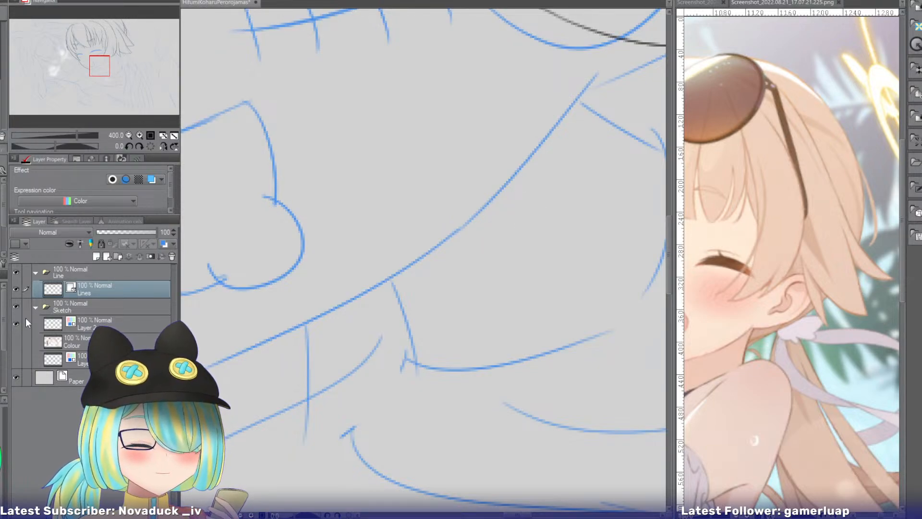
click(16, 323)
click(198, 294)
click(16, 323)
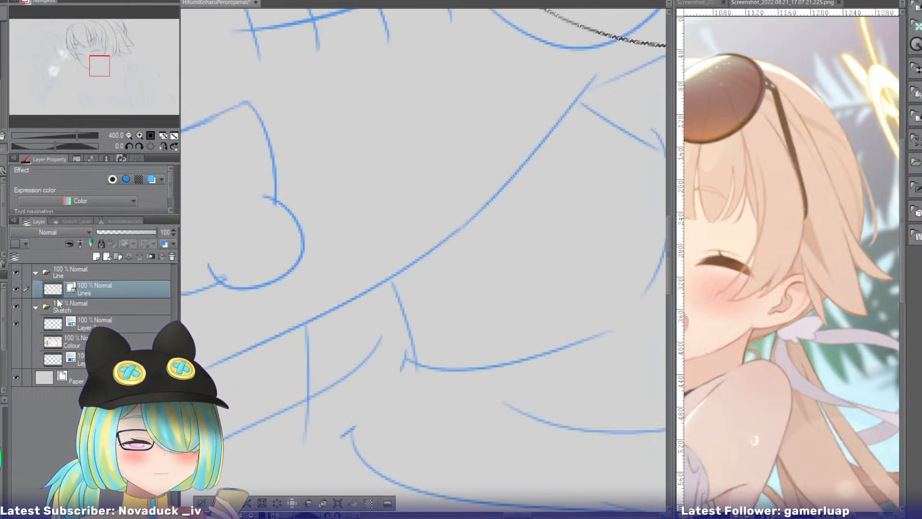
Try inking the opposite jaw edge from under the long side hair down along the sketch to the chin.
click(128, 135)
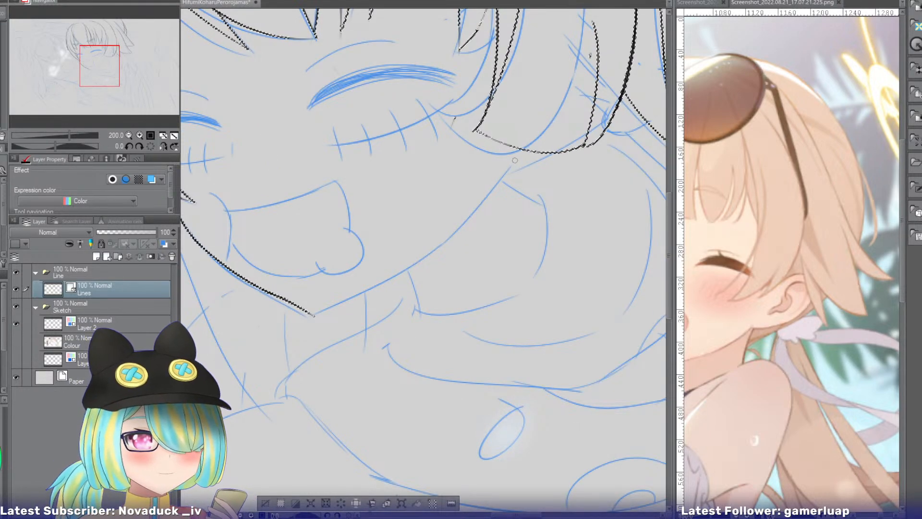
drag(514, 162, 404, 284)
key(ctrl+z)
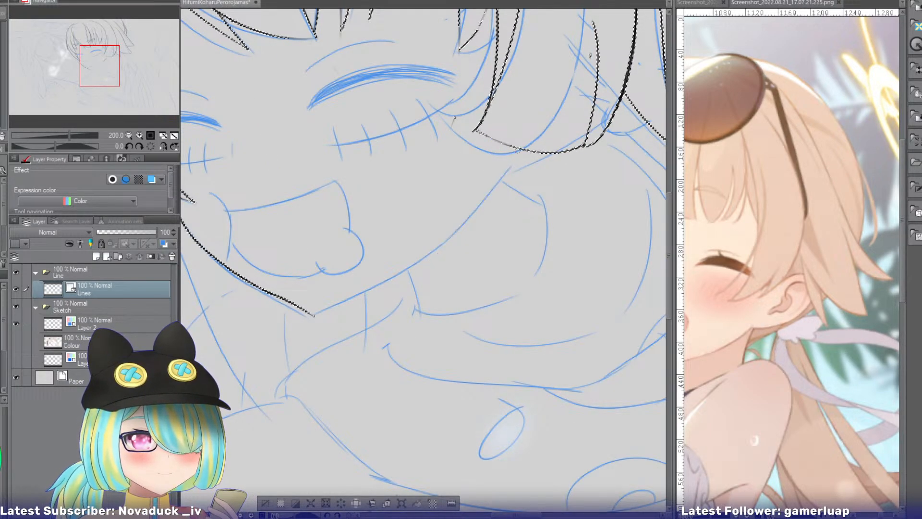
key(ctrl+z)
drag(509, 166, 439, 249)
key(ctrl+z)
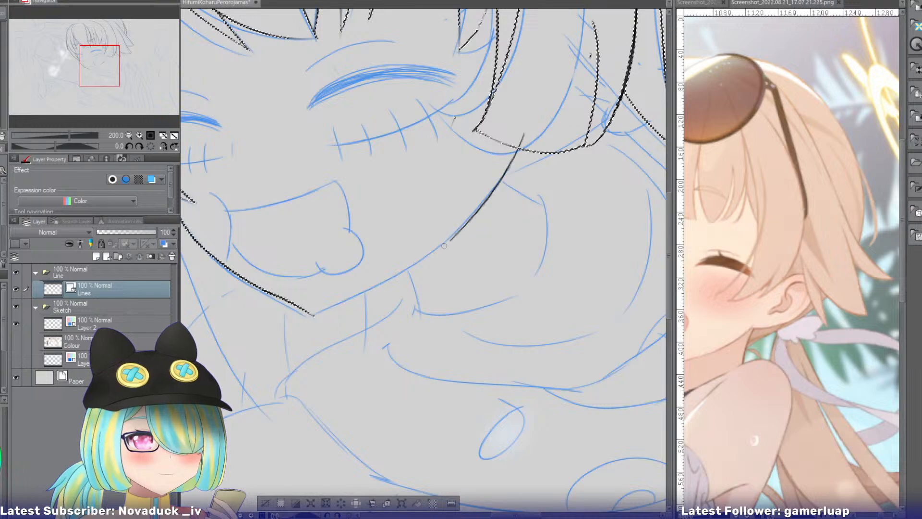
key(ctrl+z)
mouse_move(525, 131)
mouse_down()
mouse_move(433, 252)
mouse_move(312, 314)
mouse_up()
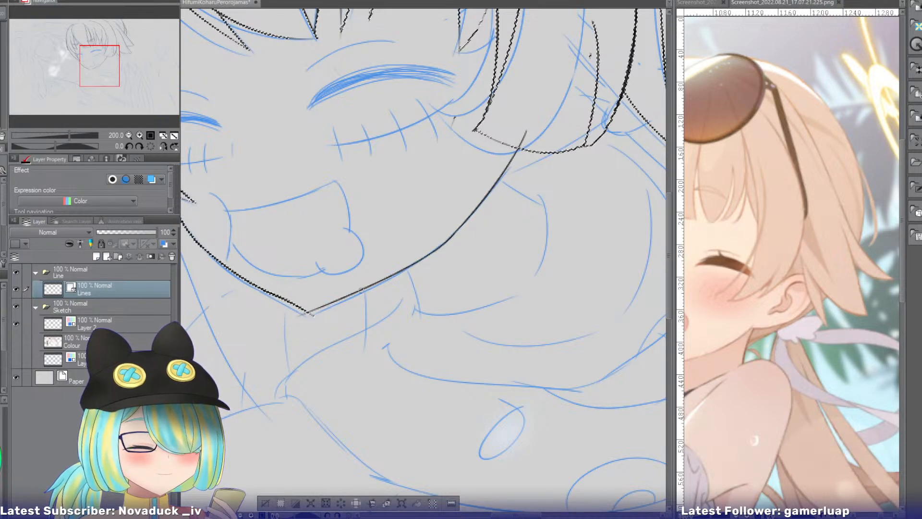
key(ctrl+z)
Ink the opposite jaw edge with a chin stroke and an upper stroke reaching the side hair, and clear the selection.
drag(451, 235, 292, 319)
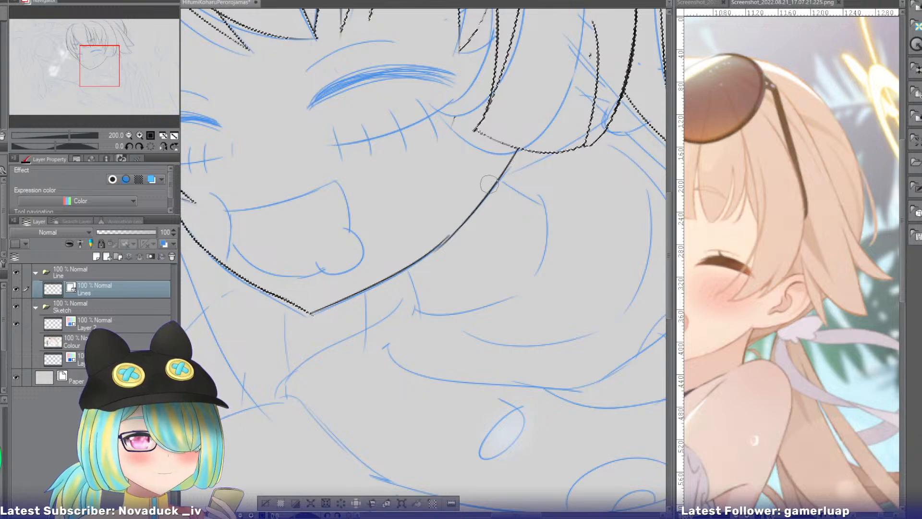
key(ctrl+z)
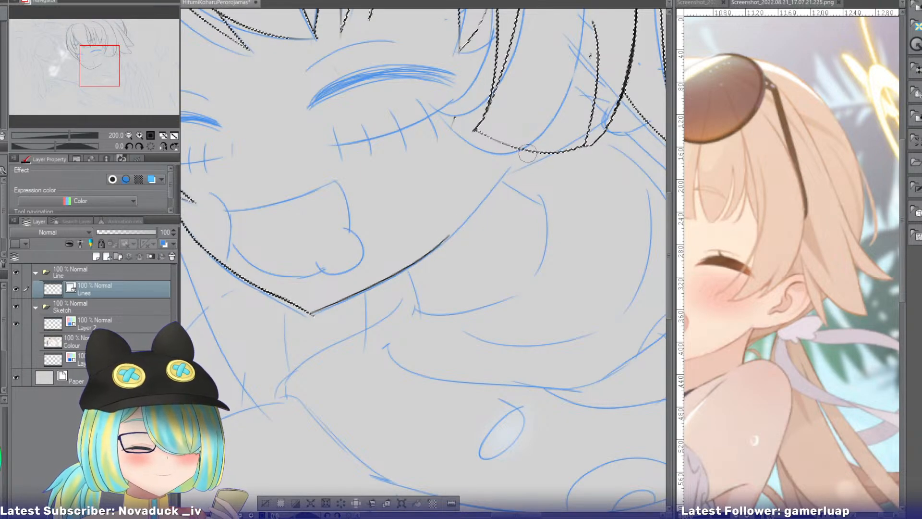
drag(533, 136, 417, 266)
key(ctrl+z)
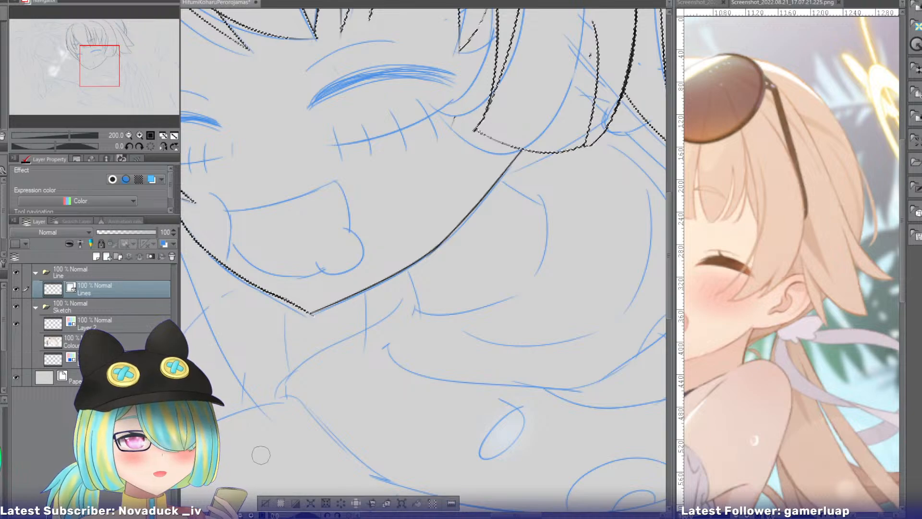
key(ctrl+d)
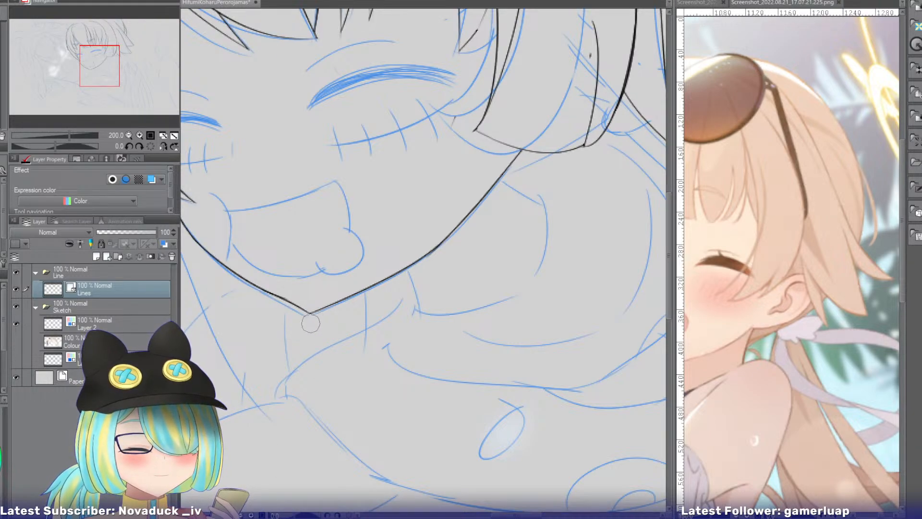
Redraw the root end of the upper flared back strand's edge as a straighter upward line and erase its old hooked end.
drag(120, 77, 123, 43)
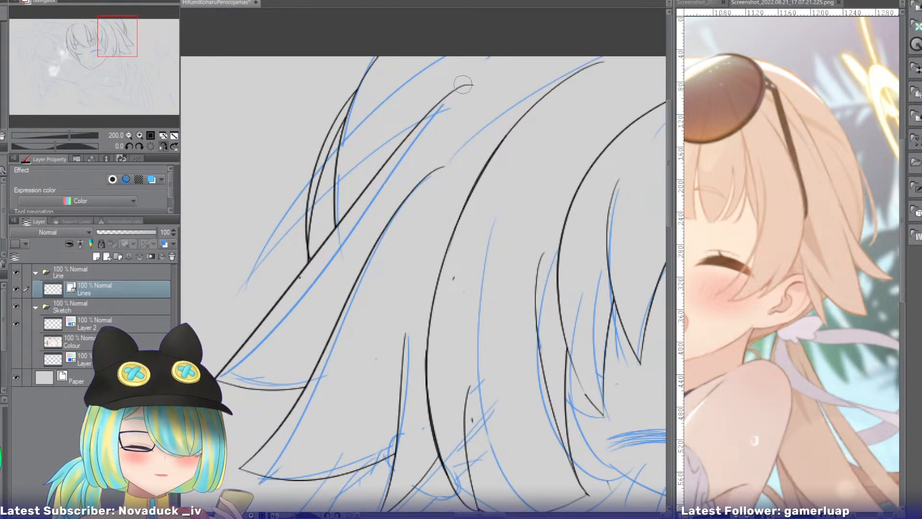
key(p)
drag(474, 72, 396, 158)
key(ctrl+z)
drag(474, 71, 398, 151)
key(ctrl+z)
key(ctrl+z)
drag(474, 71, 399, 148)
key(ctrl+z)
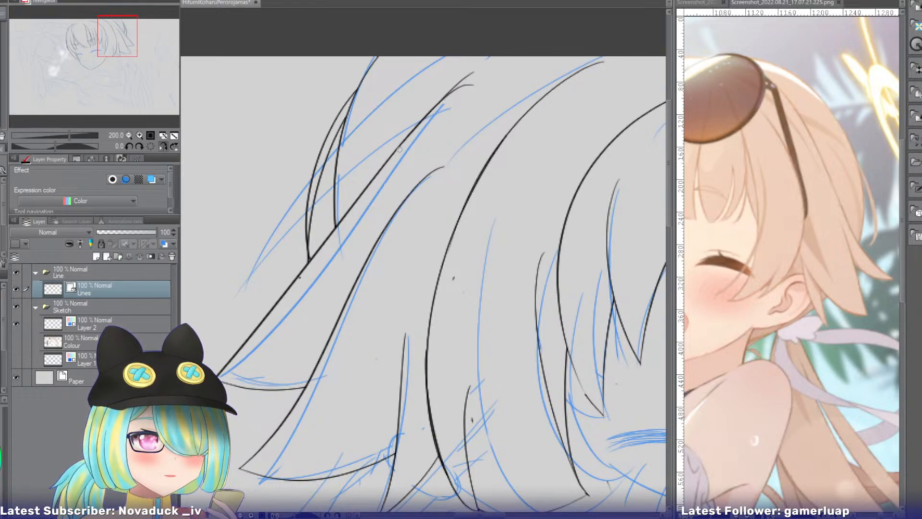
key(e)
drag(472, 86, 462, 100)
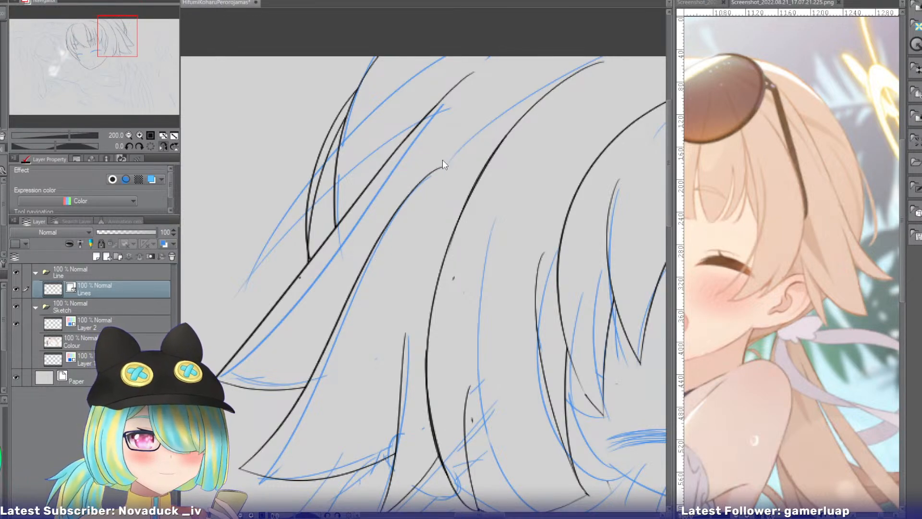
Erase the hooked root end of the lower flared back strand's edge, shortening the line at its top.
drag(445, 165, 413, 185)
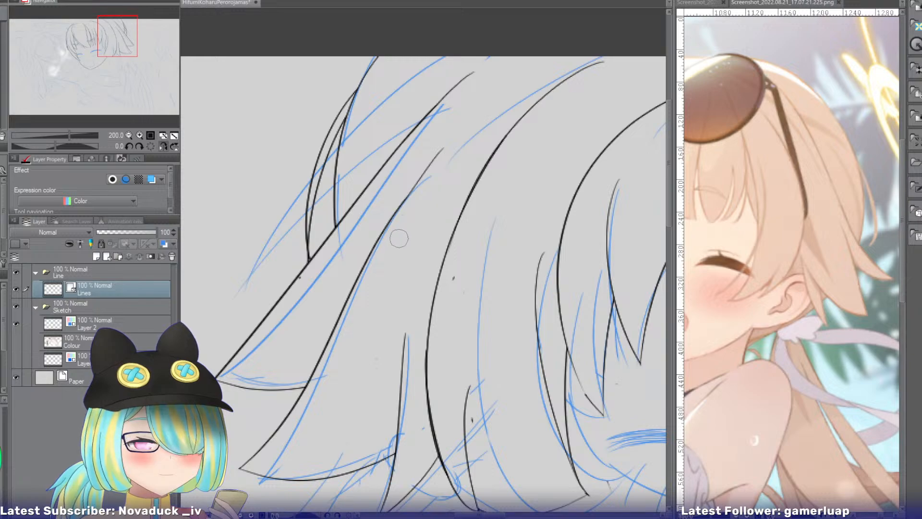
drag(430, 163, 417, 191)
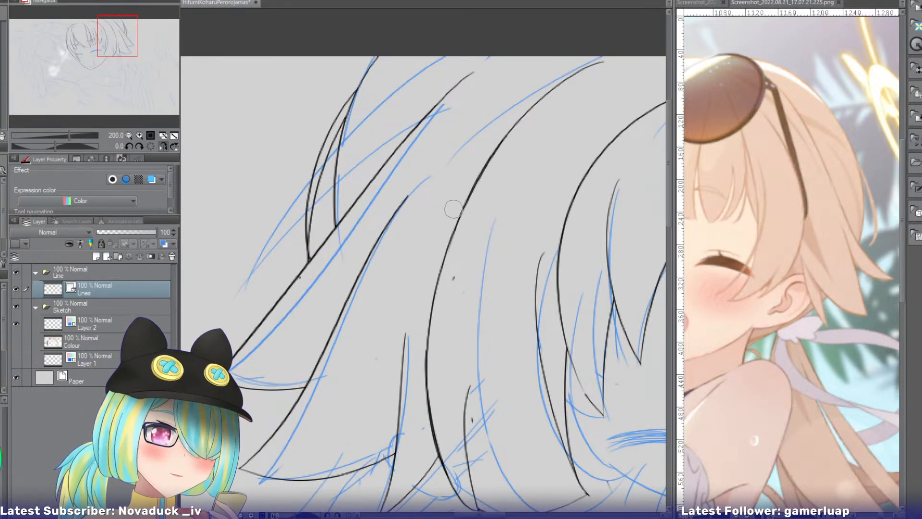
click(164, 146)
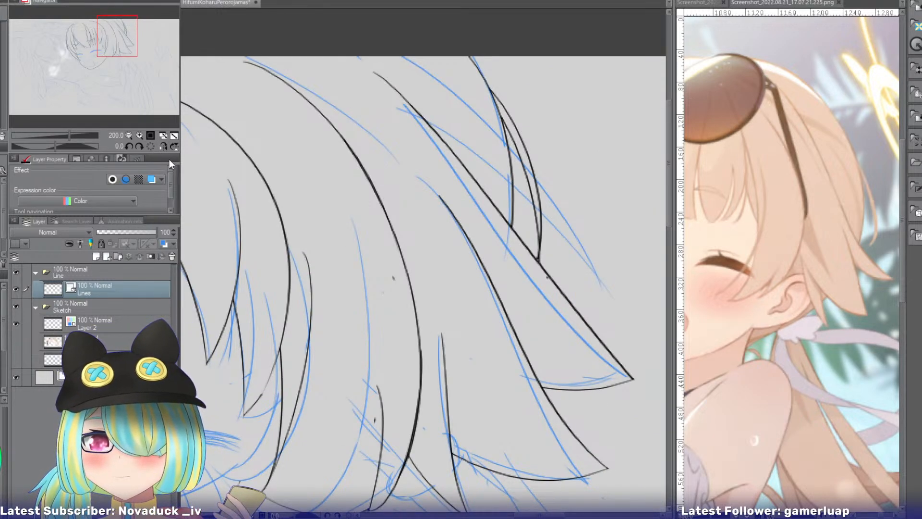
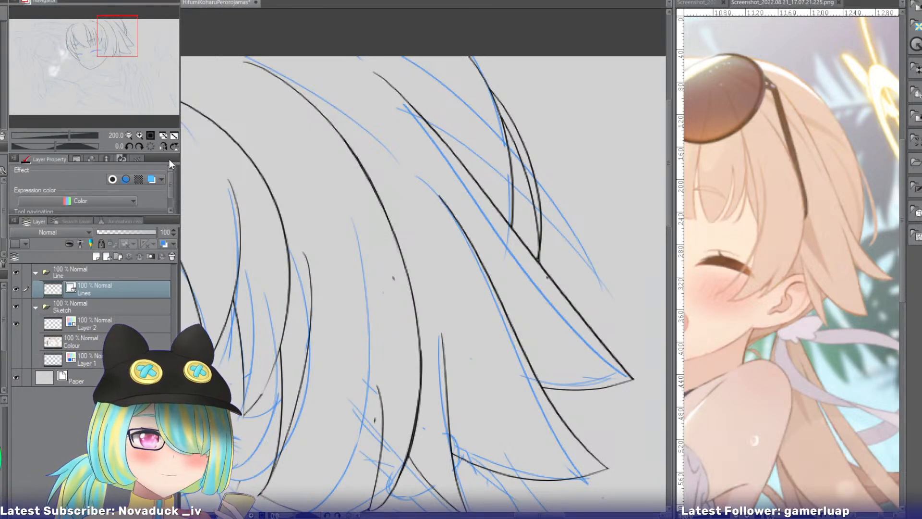
Try inking a thick lash arc for the closed eye beside the pointed side strands, following the sketch.
mouse_move(121, 51)
mouse_down()
mouse_move(120, 71)
mouse_move(91, 61)
mouse_up()
click(140, 134)
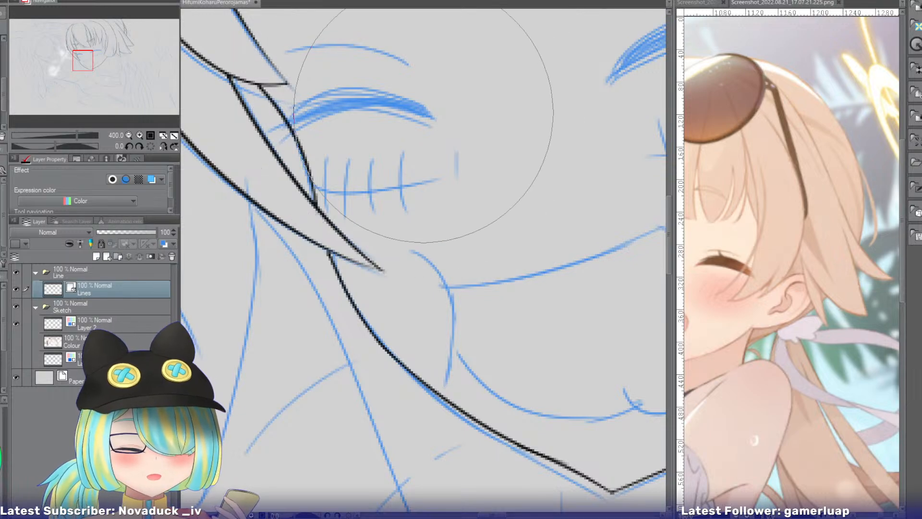
mouse_move(428, 111)
mouse_down()
mouse_move(319, 120)
mouse_move(290, 139)
mouse_up()
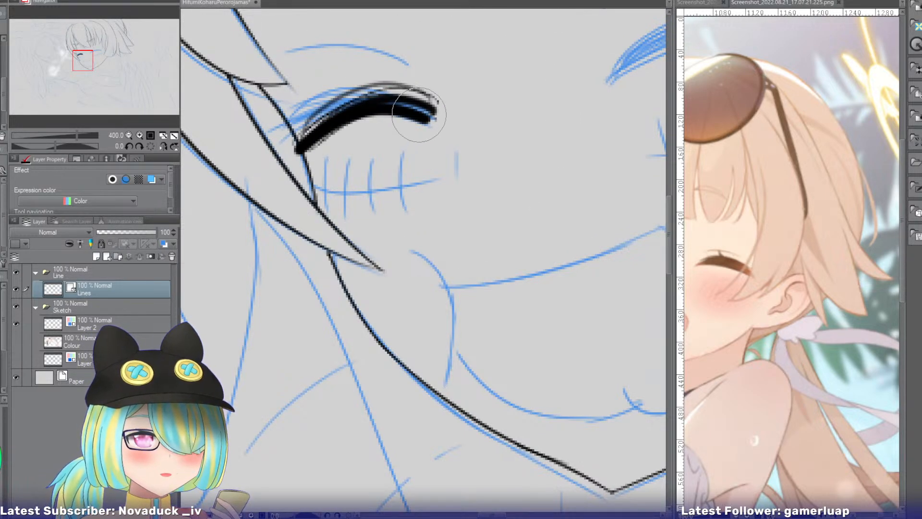
key(ctrl+z)
drag(428, 108, 281, 135)
key(ctrl+z)
mouse_move(432, 117)
mouse_down()
mouse_move(406, 104)
mouse_move(283, 144)
mouse_up()
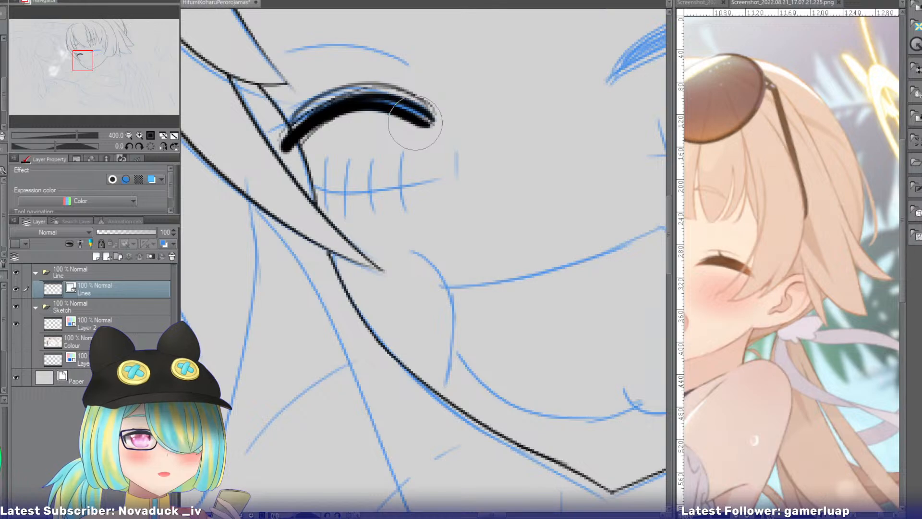
key(ctrl+z)
Ink the closed eye beside the pointed side strands as one thick, gently curved arc ending on the strand.
drag(429, 117, 294, 126)
key(ctrl+z)
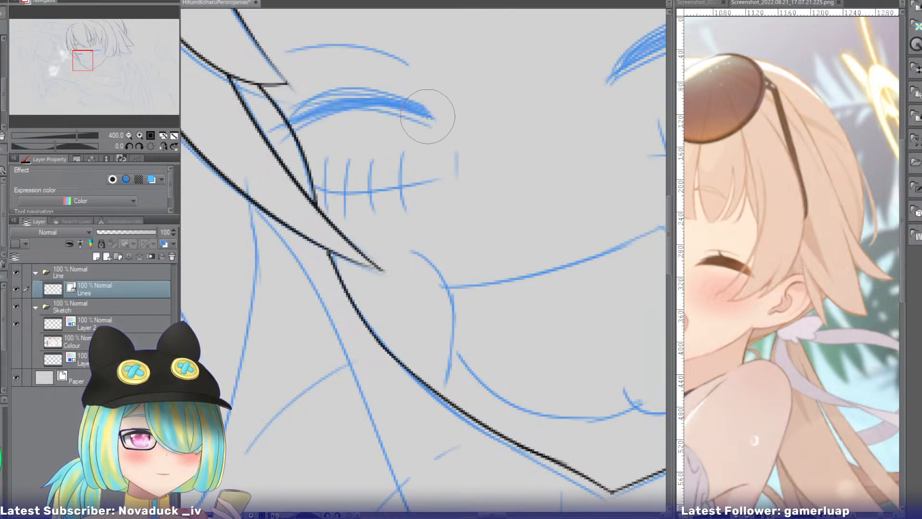
drag(428, 109, 288, 123)
key(ctrl+z)
drag(425, 120, 281, 134)
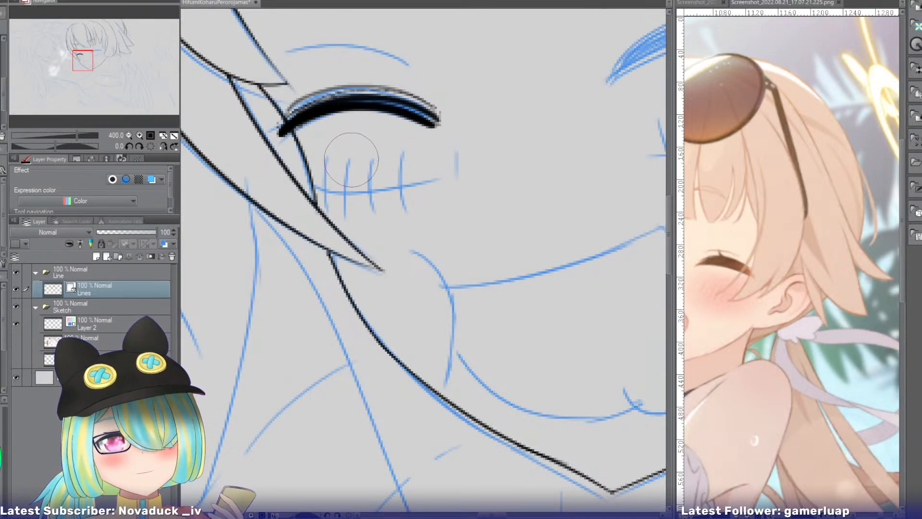
Try inking the other closed eye as a thick arc from its inner corner over to the side hair.
drag(89, 66, 109, 60)
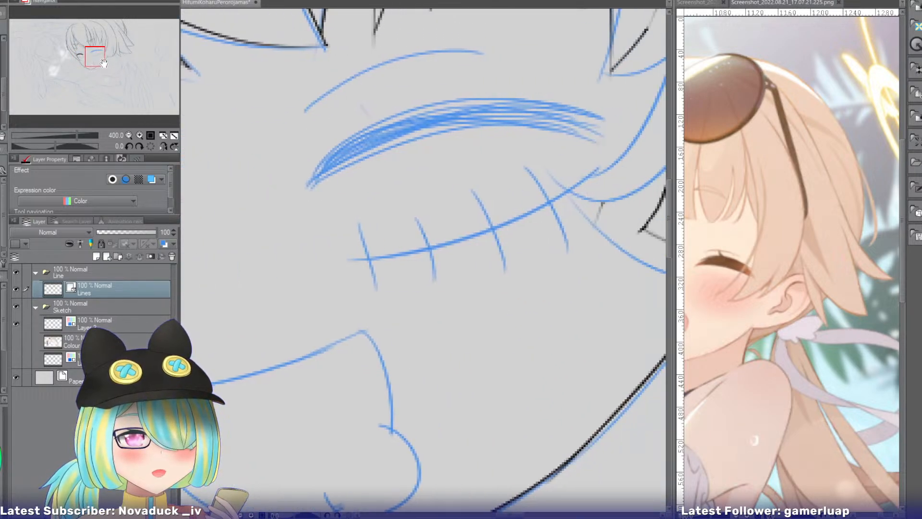
mouse_move(310, 188)
mouse_down()
mouse_move(390, 120)
mouse_move(587, 124)
mouse_move(393, 130)
mouse_move(619, 133)
mouse_up()
key(ctrl+z)
key(ctrl+z)
mouse_move(310, 189)
mouse_down()
mouse_move(405, 123)
mouse_move(606, 118)
mouse_up()
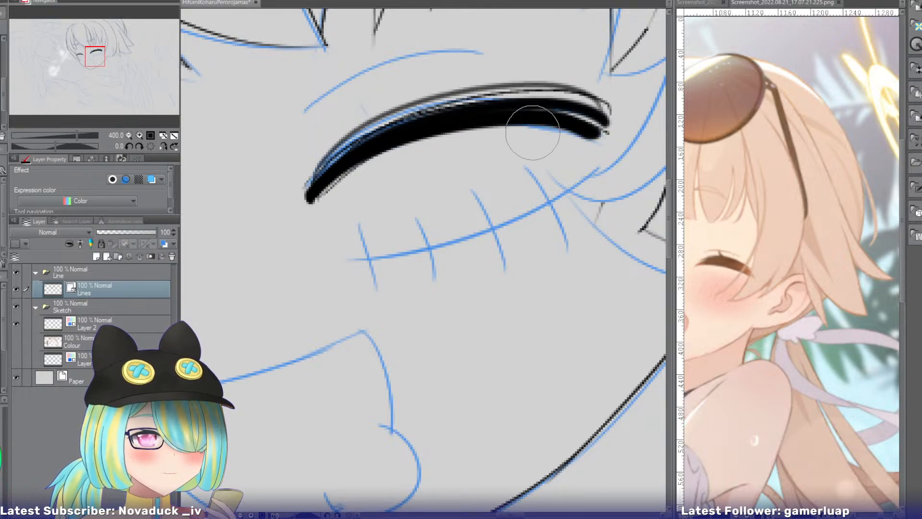
key(ctrl+z)
drag(317, 192, 597, 127)
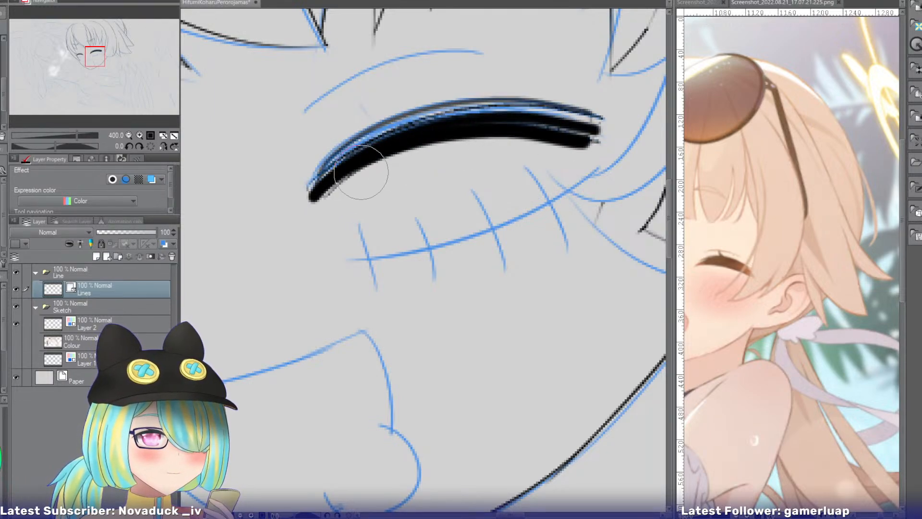
key(ctrl+z)
drag(319, 194, 572, 129)
Ink the other closed eye as a thick tapered arc along the sketch, rising from the inner corner to the outer end.
key(ctrl+z)
mouse_move(311, 194)
mouse_down()
mouse_move(385, 139)
mouse_move(606, 123)
mouse_up()
key(ctrl+z)
mouse_move(312, 190)
mouse_down()
mouse_move(459, 108)
mouse_move(605, 120)
mouse_up()
key(ctrl+z)
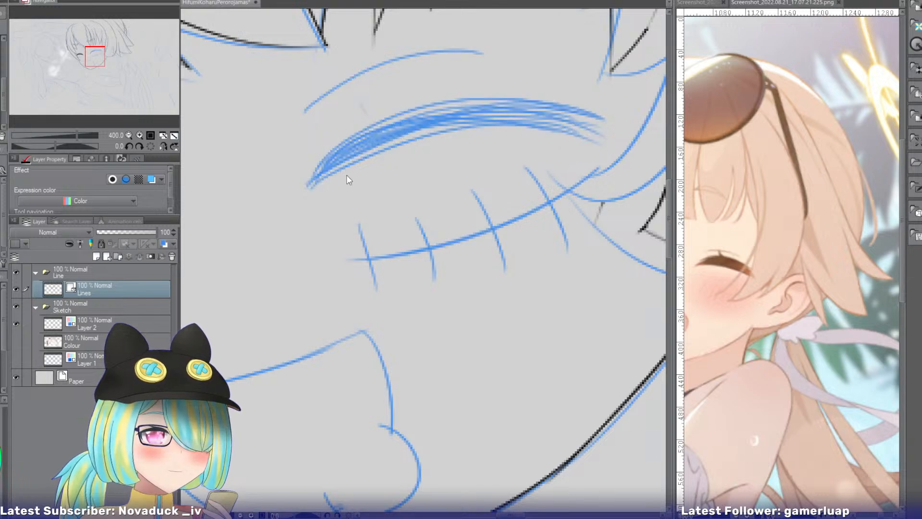
mouse_move(315, 192)
mouse_down()
mouse_move(495, 106)
mouse_move(587, 130)
mouse_move(606, 123)
mouse_up()
key(ctrl+z)
mouse_move(322, 181)
mouse_down()
mouse_move(382, 133)
mouse_move(595, 125)
mouse_up()
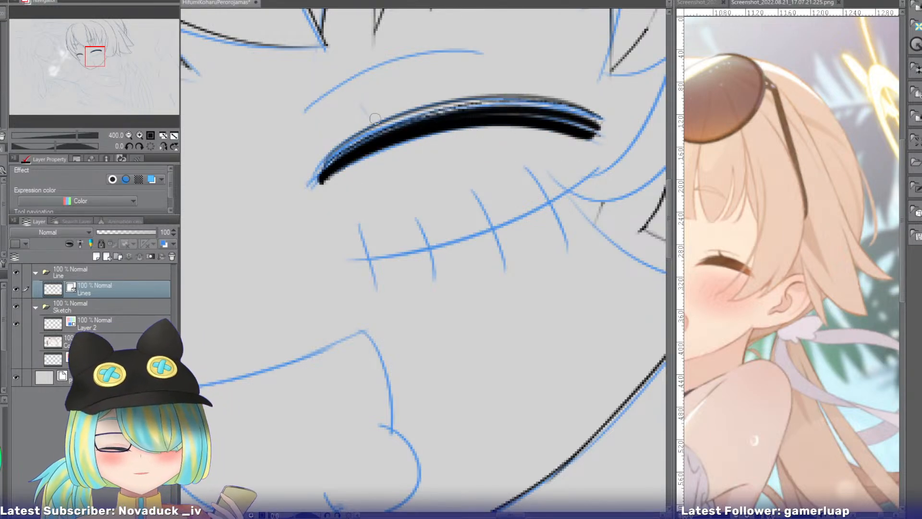
Ink a thin arched eyebrow above each of the two closed eyes, following the sketch.
drag(309, 115, 479, 58)
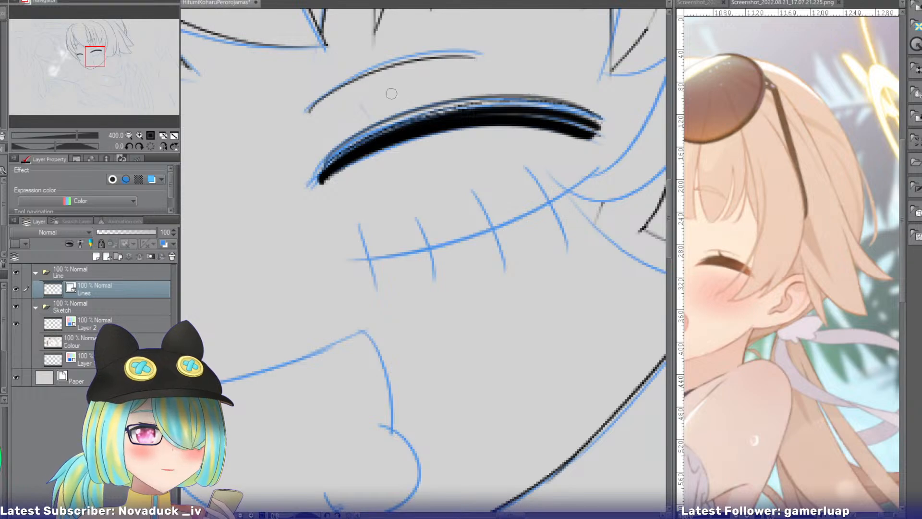
drag(97, 59, 89, 51)
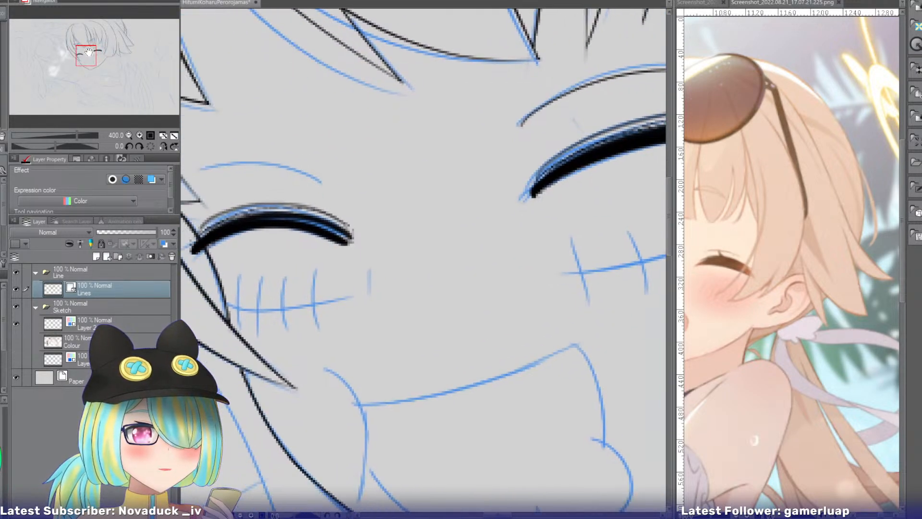
drag(336, 173, 212, 178)
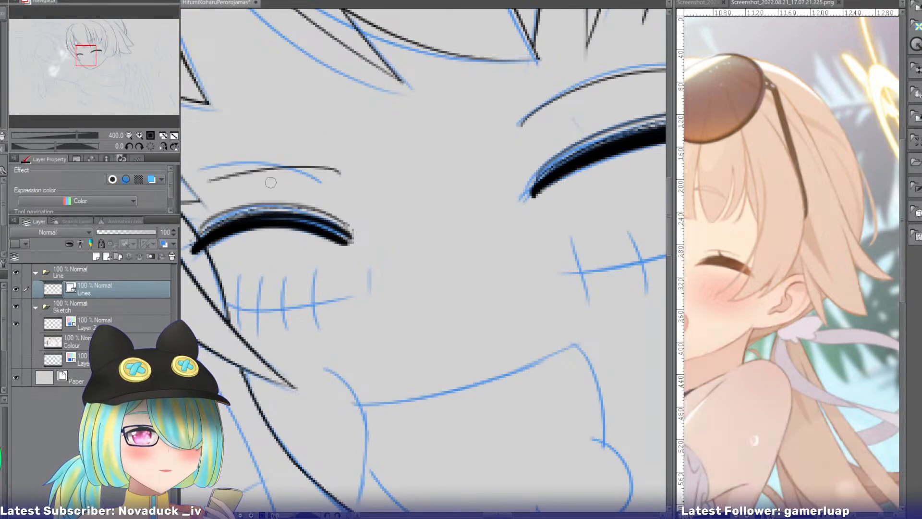
key(ctrl+z)
drag(331, 172, 212, 178)
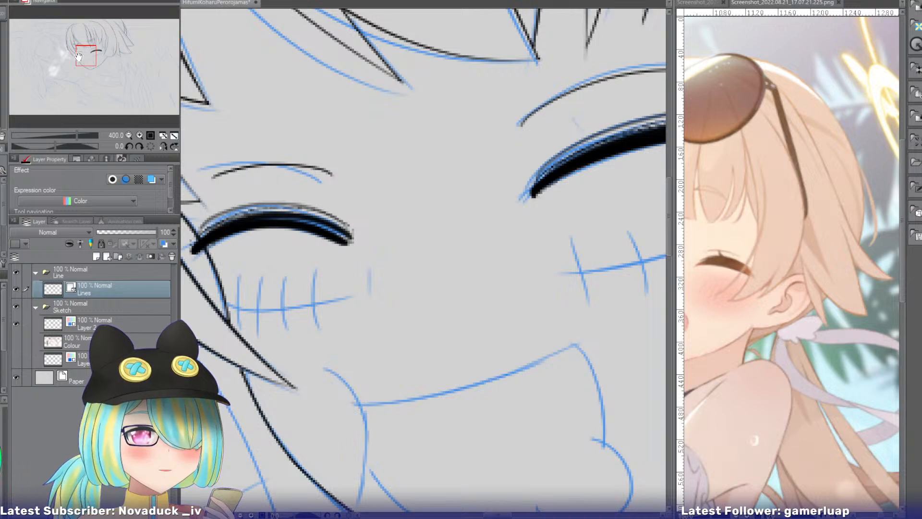
Redraw the broken edge of the outermost fringe strand as one solid line down to its pointed tip.
drag(79, 57, 101, 51)
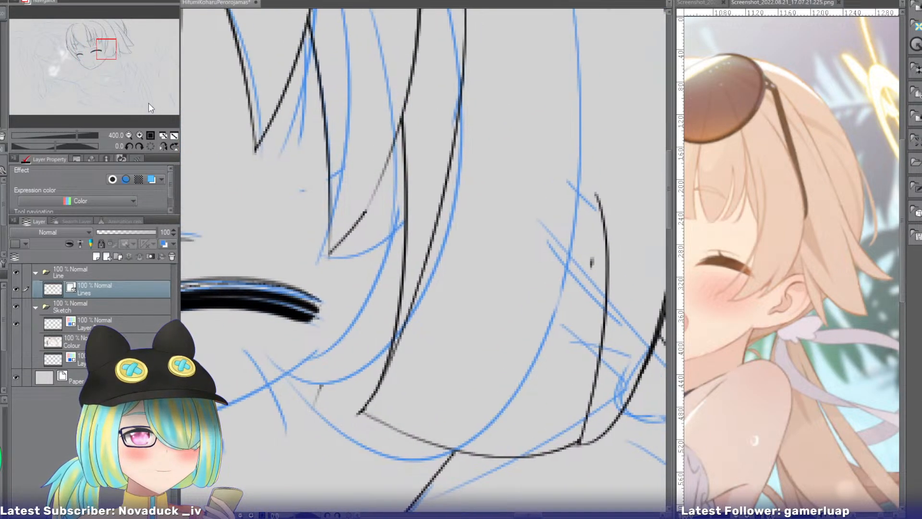
drag(399, 111, 324, 262)
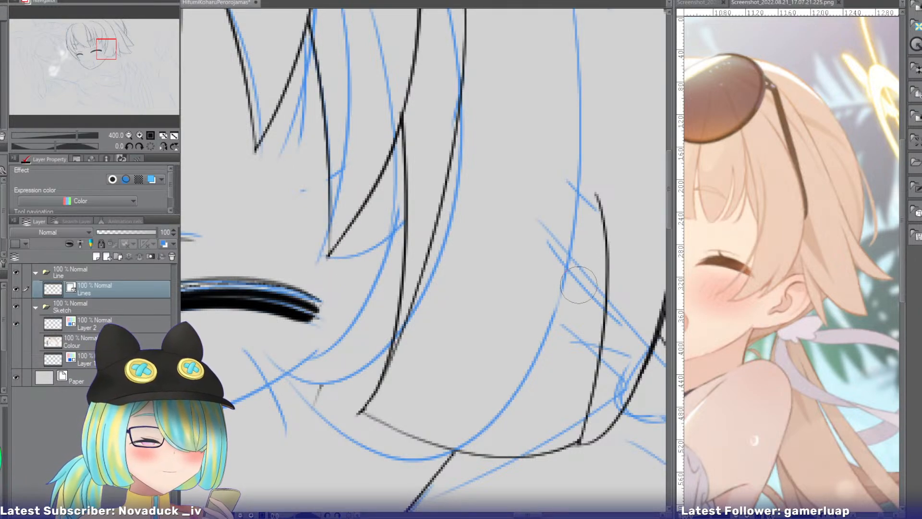
click(129, 135)
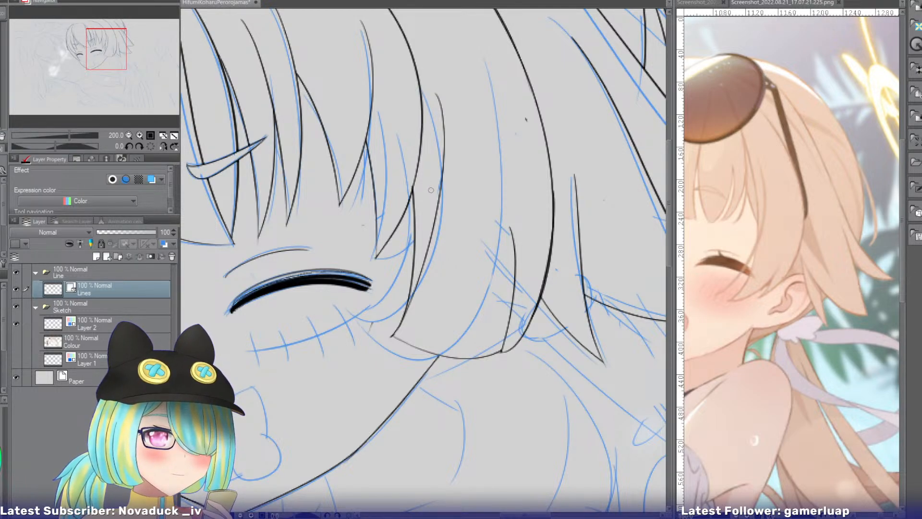
Bring up the Screenshot_2024.05.16_19.54.36.402 reference and remove the side lock's inner edge lines on the line art.
click(695, 3)
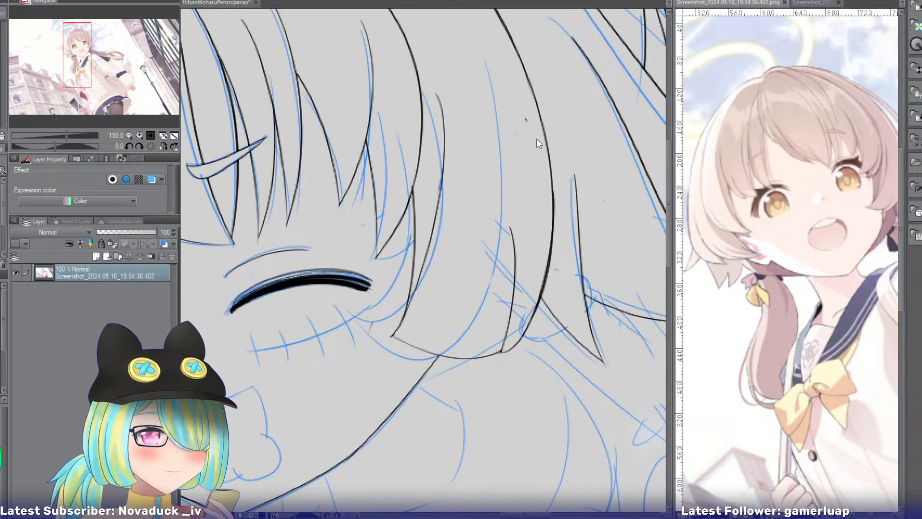
click(451, 152)
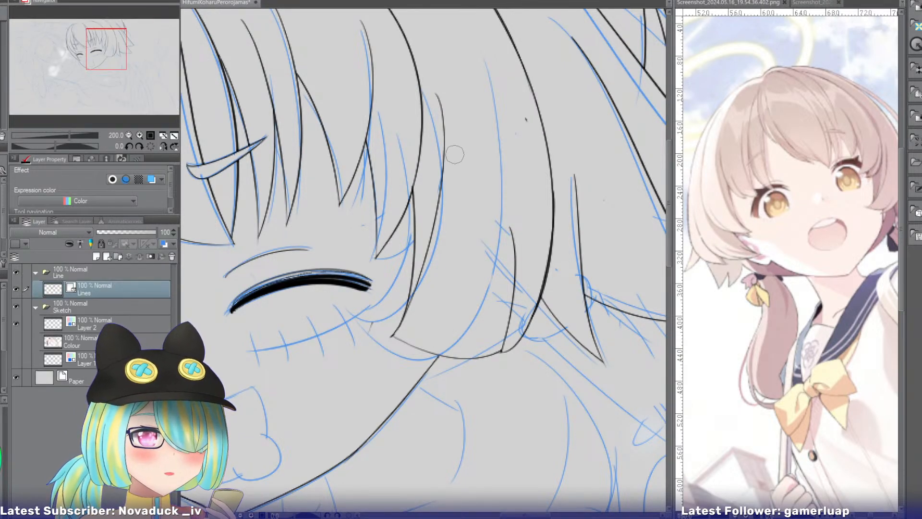
key(ctrl+z)
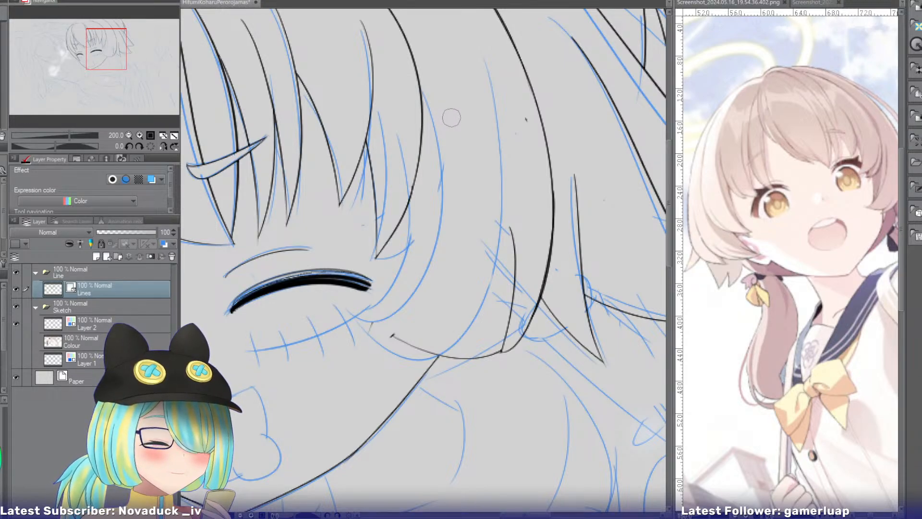
With the canvas view mirrored, ink a wider-bowed outer fringe edge down toward the eye's outer corner and remove the overlapped old section.
click(163, 147)
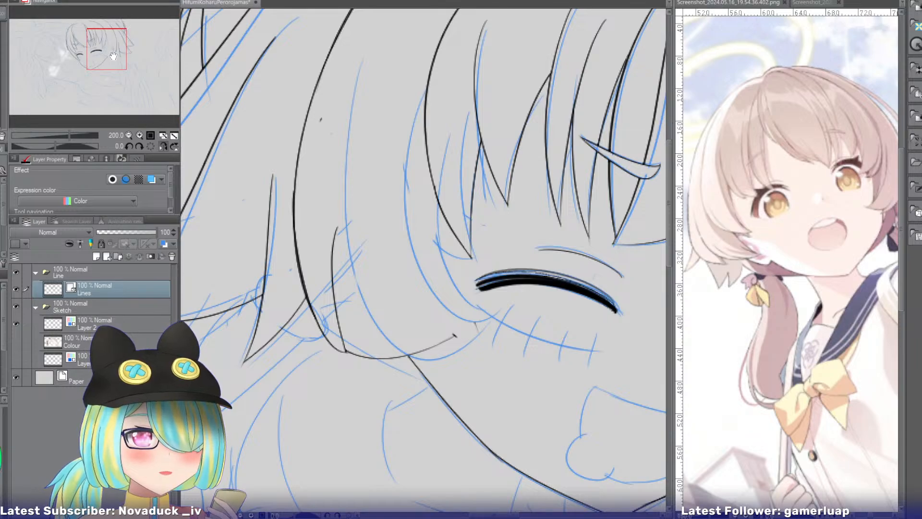
drag(113, 56, 109, 41)
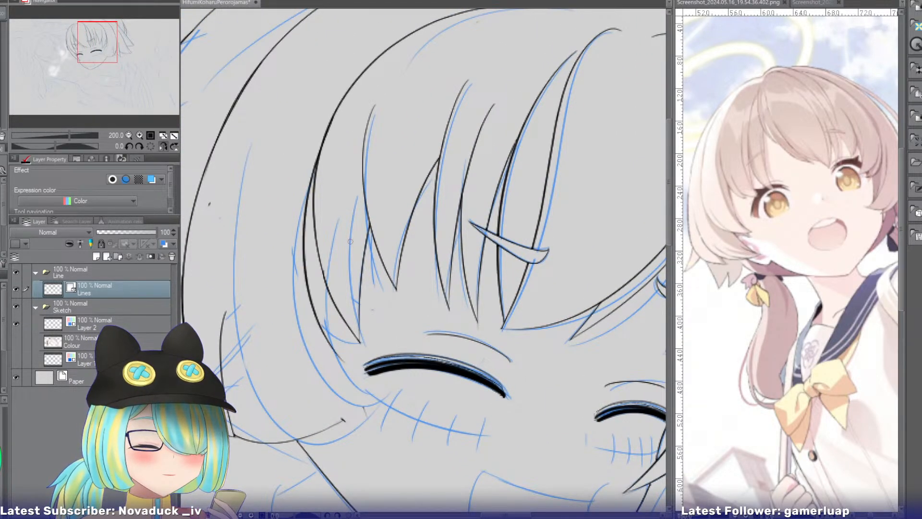
drag(332, 120, 348, 362)
key(ctrl+z)
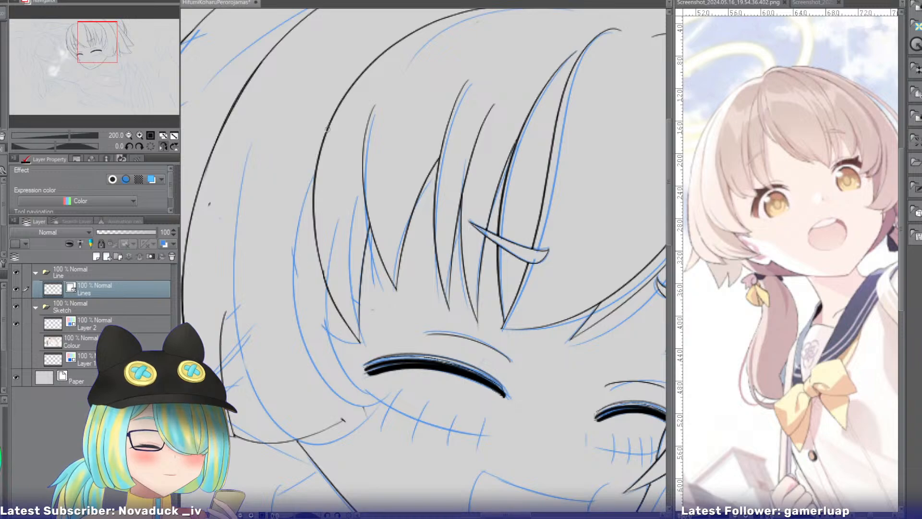
mouse_move(328, 127)
mouse_down()
mouse_move(324, 322)
mouse_move(349, 361)
mouse_up()
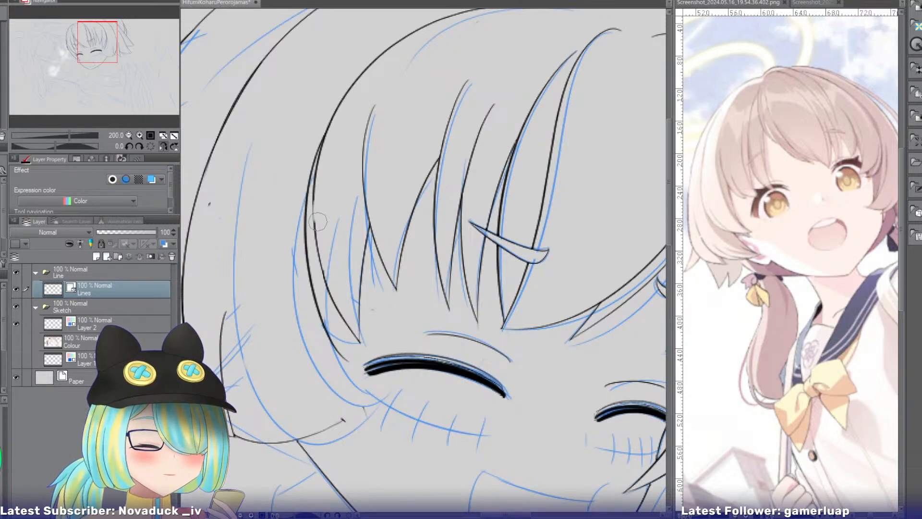
key(ctrl+z)
key(p)
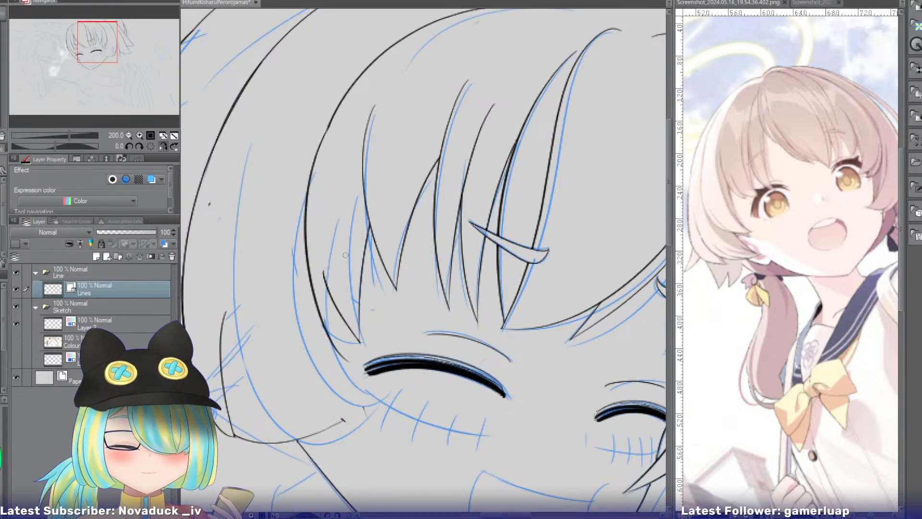
Ink a short inner edge closing the small strand tip above the eye's outer corner and erase its overshoot.
mouse_move(342, 257)
mouse_down()
mouse_move(348, 373)
mouse_move(356, 374)
mouse_up()
key(ctrl+z)
key(e)
drag(342, 281, 348, 293)
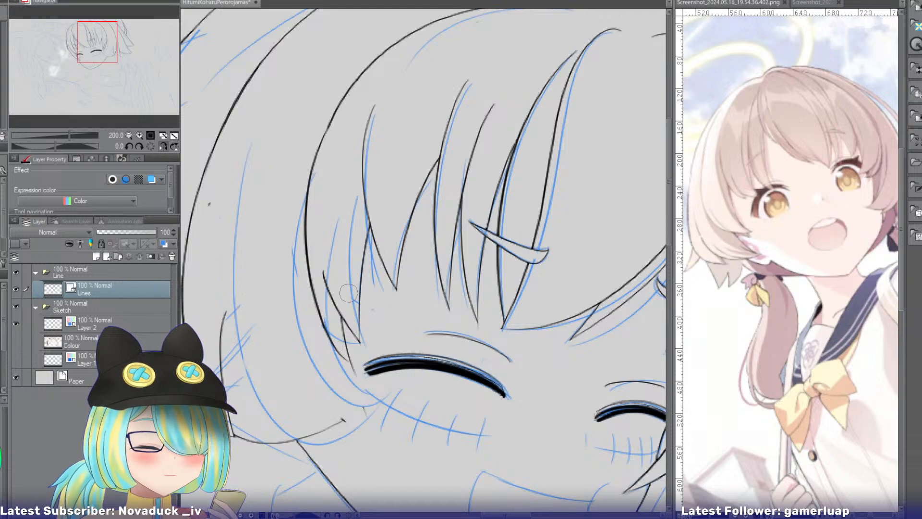
drag(349, 365, 353, 369)
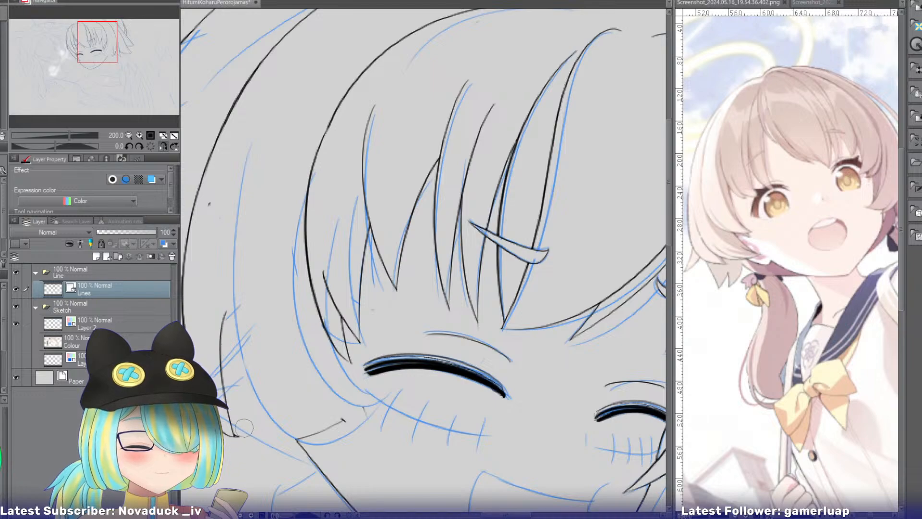
Erase the side lock's old hem line and ink a new curved hem and an inner edge meeting at a pointed corner.
drag(304, 436, 343, 433)
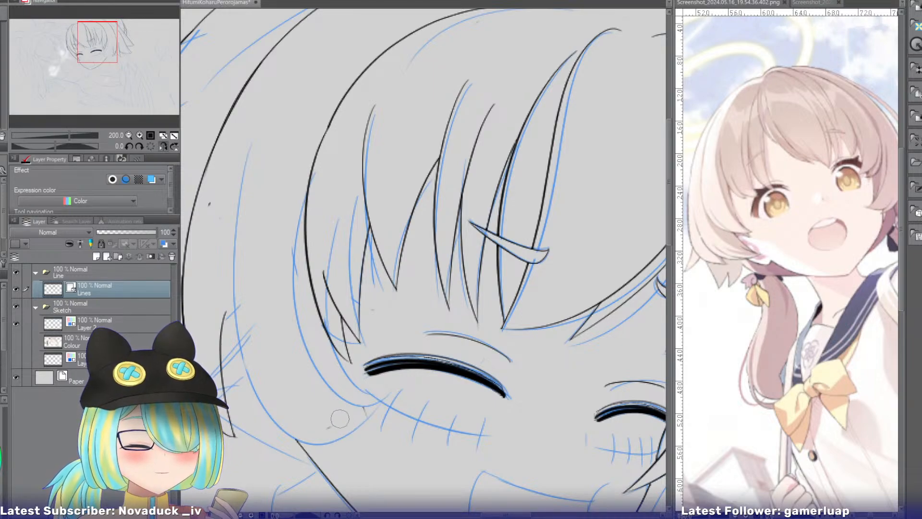
key(p)
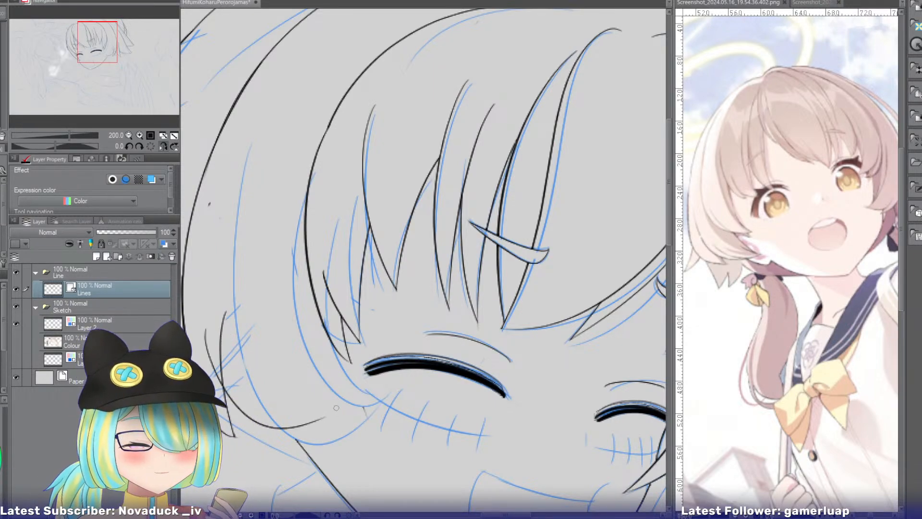
drag(205, 316, 324, 424)
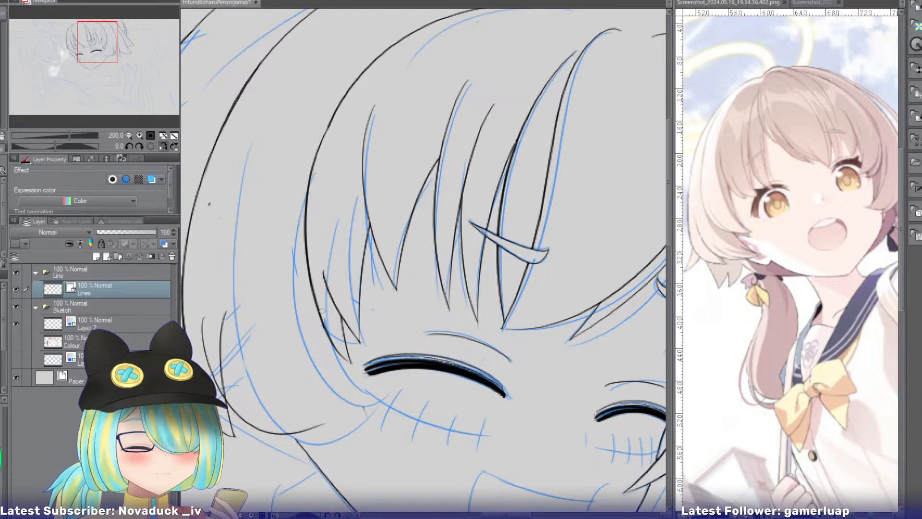
mouse_move(325, 290)
mouse_down()
mouse_move(315, 380)
mouse_move(325, 436)
mouse_up()
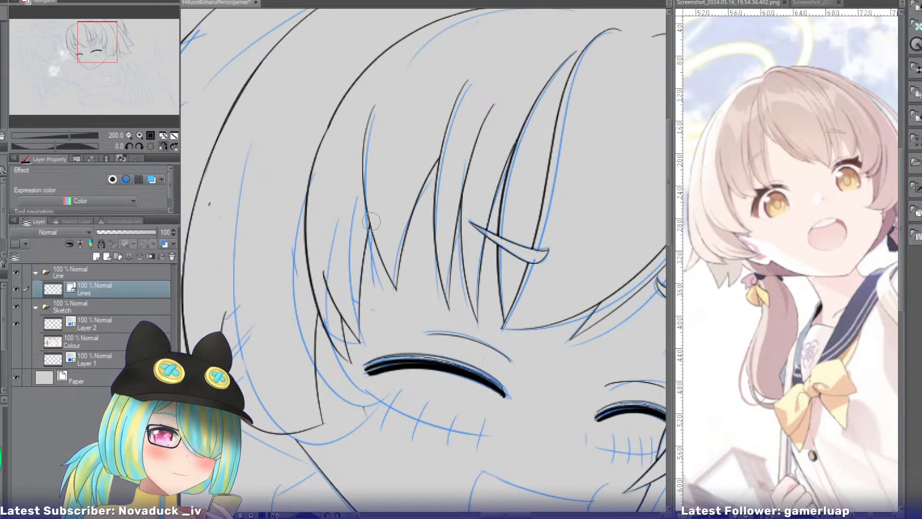
Examine the hair and face in the Screenshot_2022.08.21_17.07.21.225 reference, then return to the Screenshot_2024.05.16_19.54.36.402 reference.
mouse_move(104, 46)
mouse_down()
mouse_move(107, 56)
mouse_move(95, 40)
mouse_up()
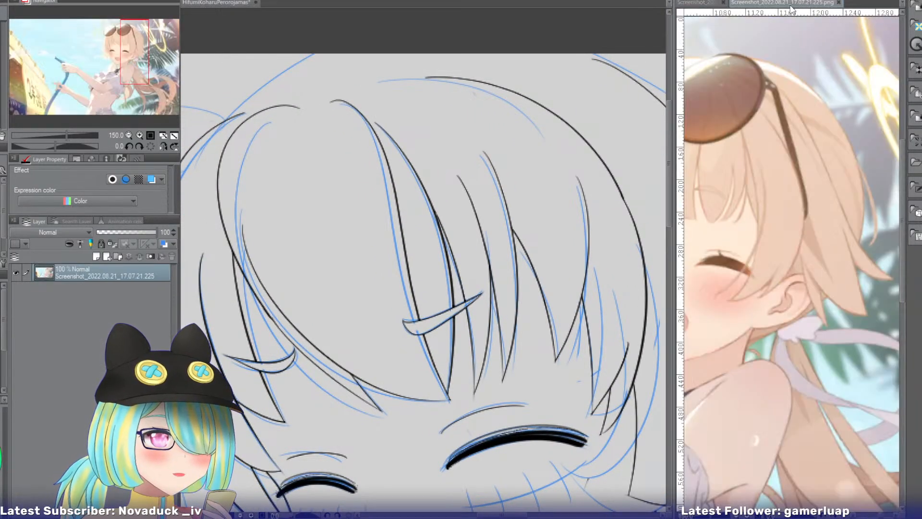
click(814, 3)
drag(140, 63, 126, 61)
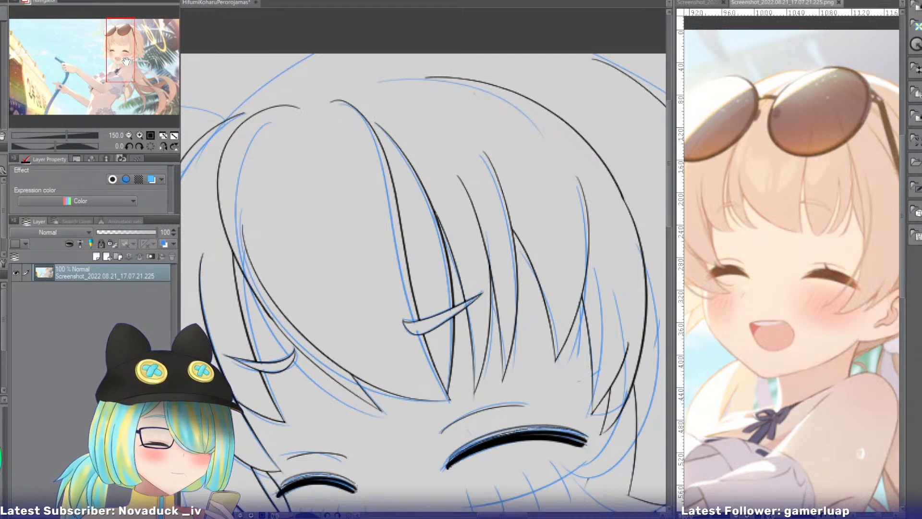
drag(126, 61, 129, 60)
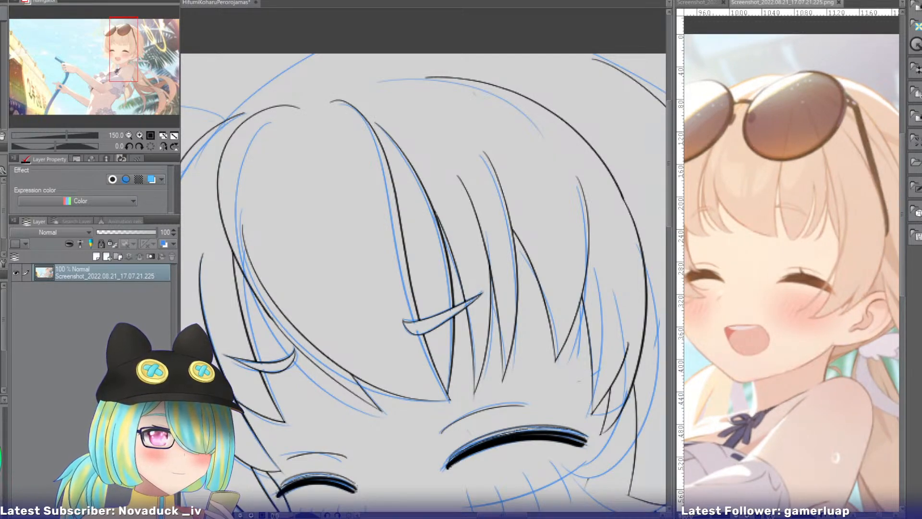
click(694, 2)
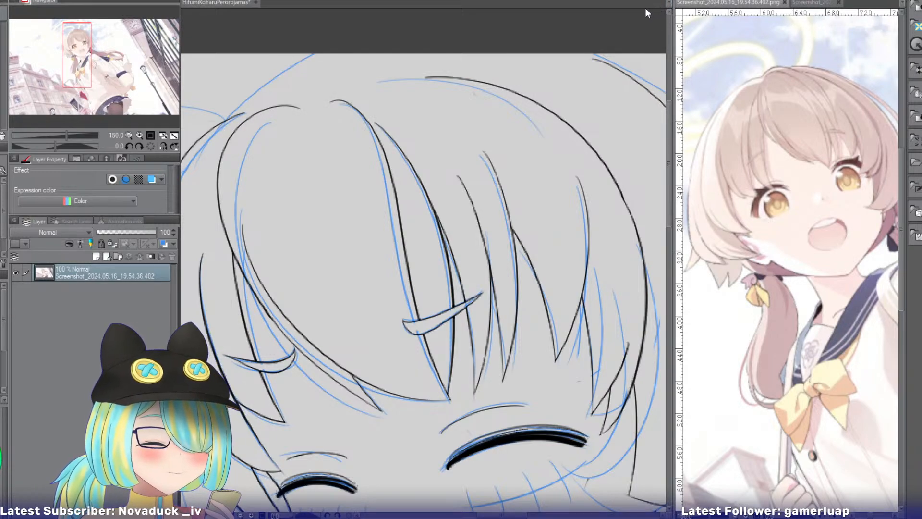
Return to the drawing and ink a slim hair strand edge from the fringe down past the narrower eye's brow.
mouse_move(81, 59)
mouse_down()
mouse_move(76, 69)
mouse_move(92, 62)
mouse_up()
click(216, 4)
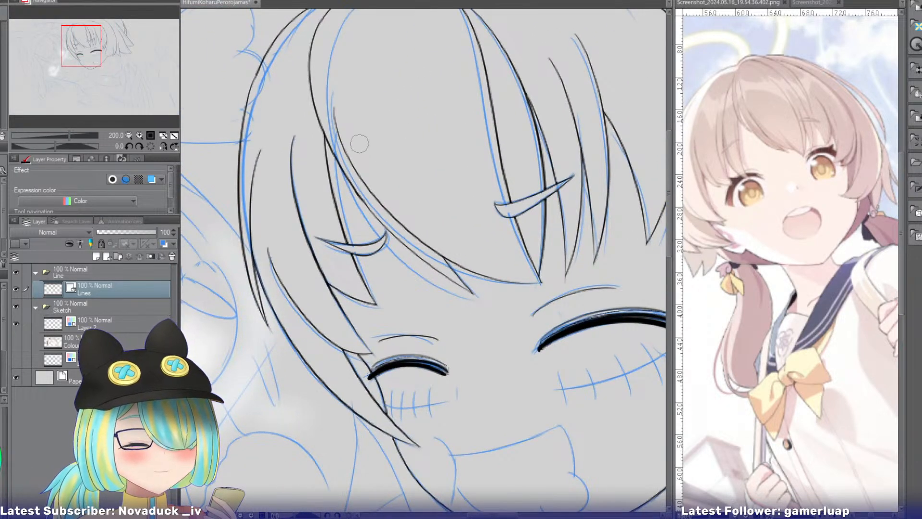
drag(335, 130, 374, 312)
key(ctrl+z)
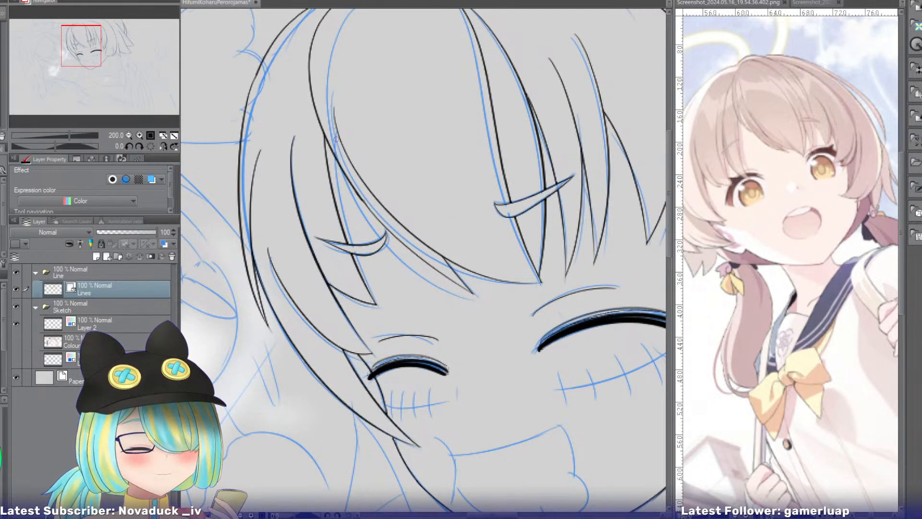
drag(336, 131, 374, 320)
key(ctrl+z)
drag(336, 123, 372, 295)
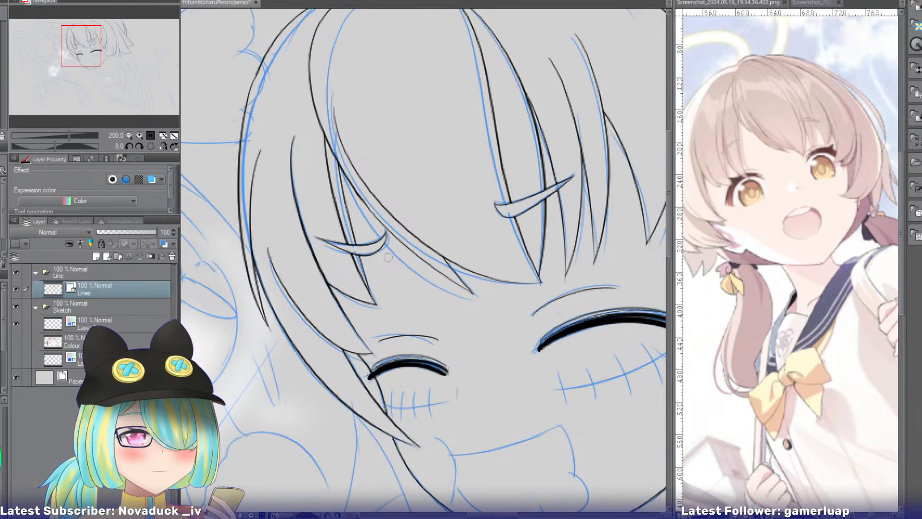
Ink the curved crease at the mouth corner and the mouth's upper edge rising to the opposite corner.
drag(96, 42, 107, 59)
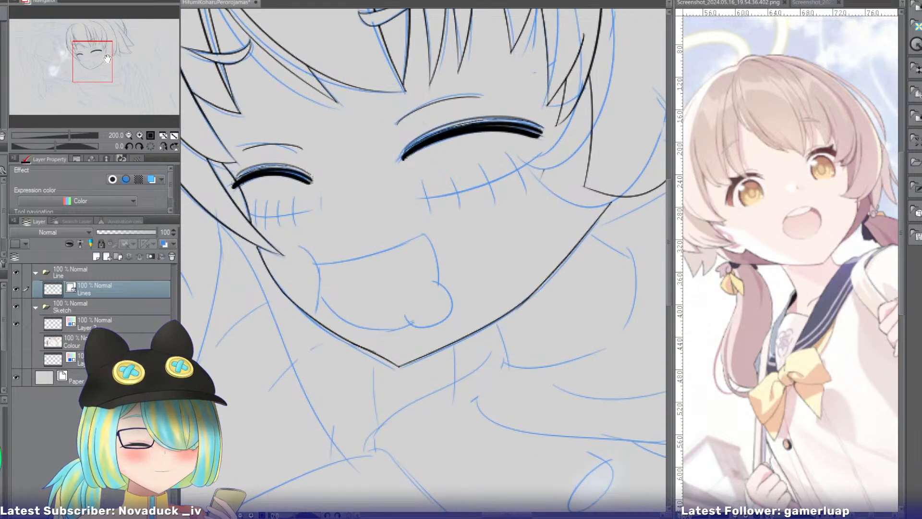
click(139, 135)
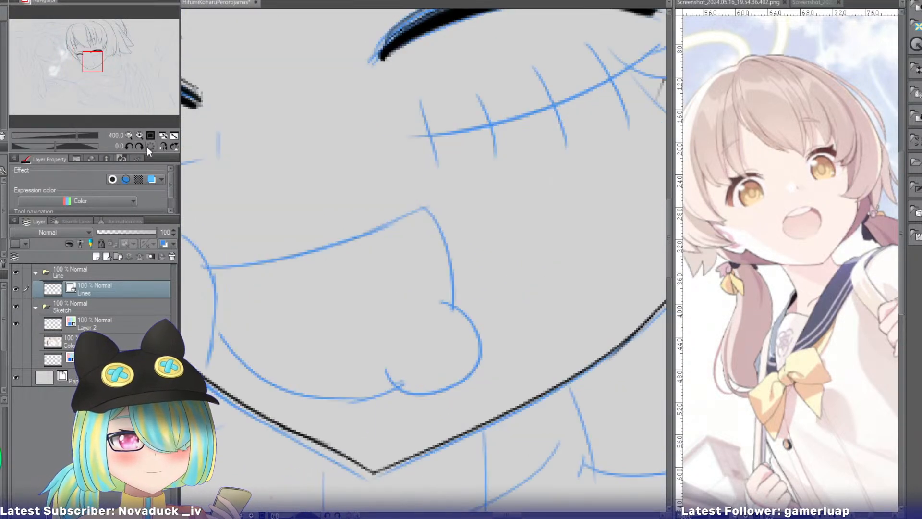
drag(96, 62, 90, 66)
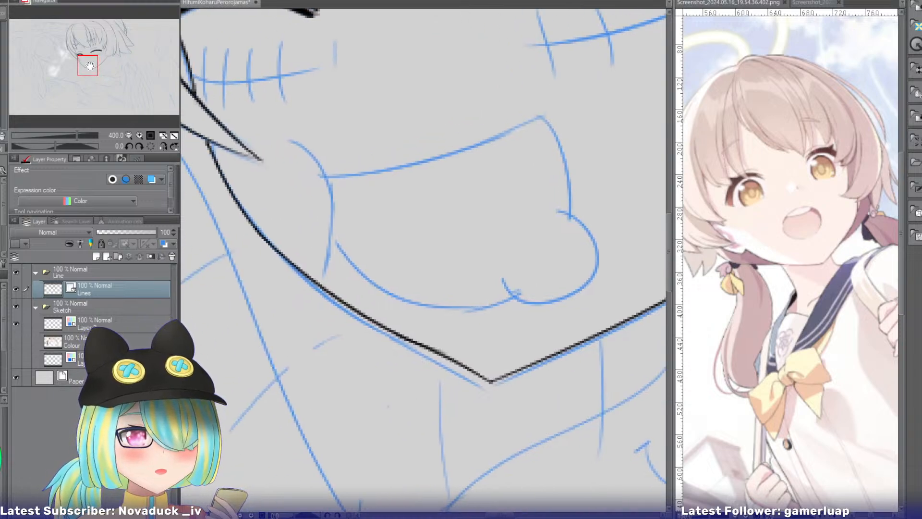
drag(297, 136, 324, 268)
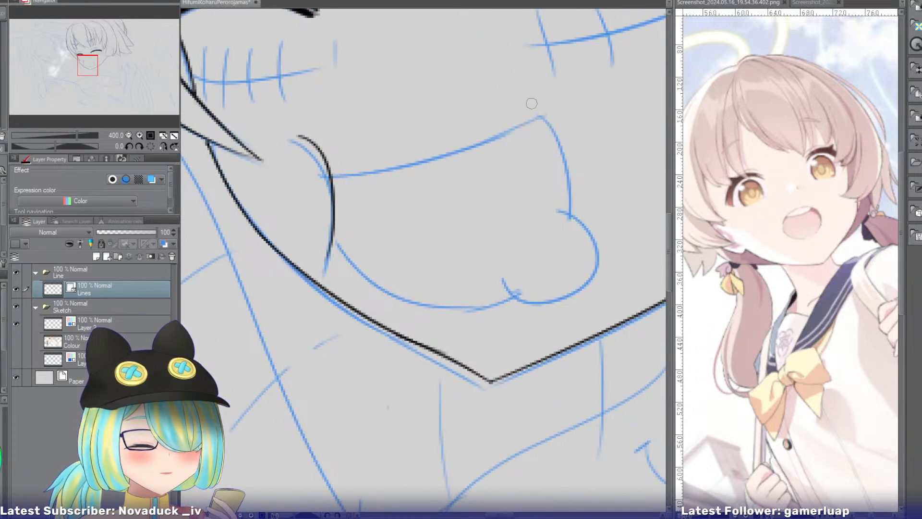
mouse_move(542, 114)
mouse_down()
mouse_move(398, 175)
mouse_move(334, 182)
mouse_up()
key(ctrl+z)
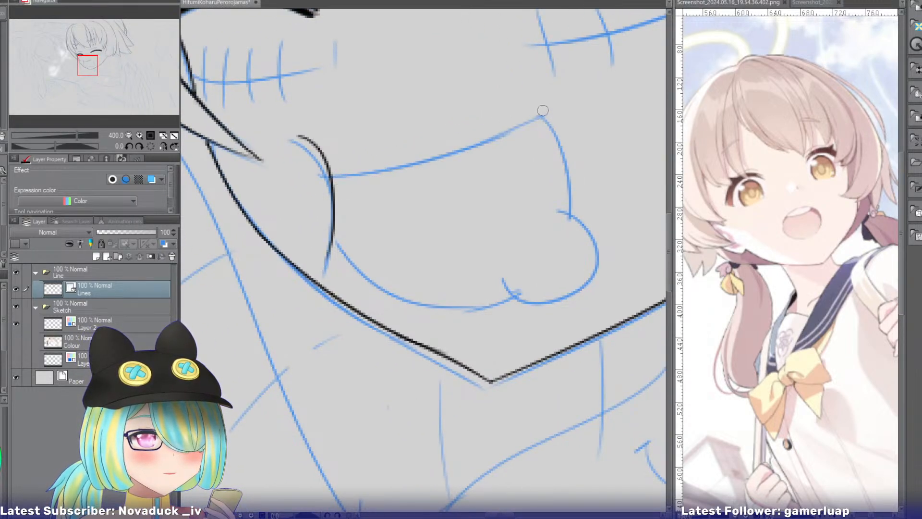
mouse_move(541, 114)
mouse_down()
mouse_move(311, 179)
mouse_move(493, 135)
mouse_move(533, 114)
mouse_up()
key(ctrl+z)
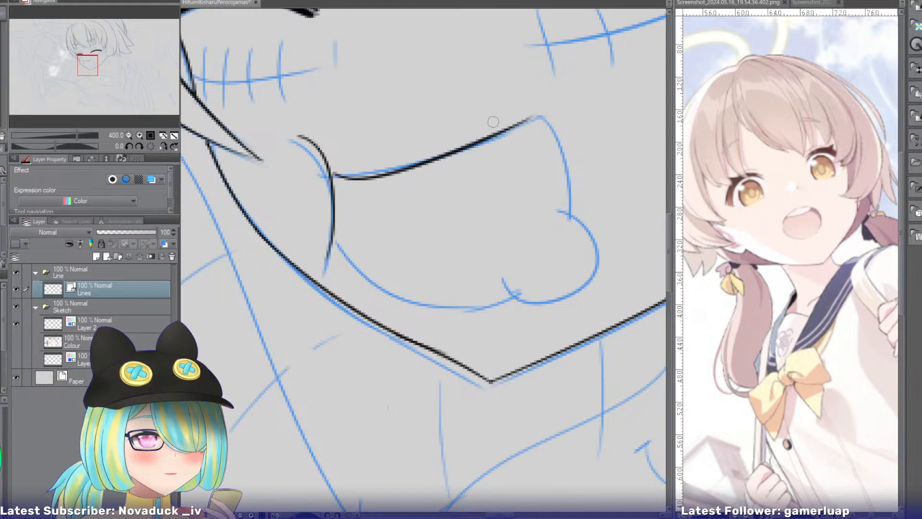
key(ctrl+z)
drag(334, 177, 541, 117)
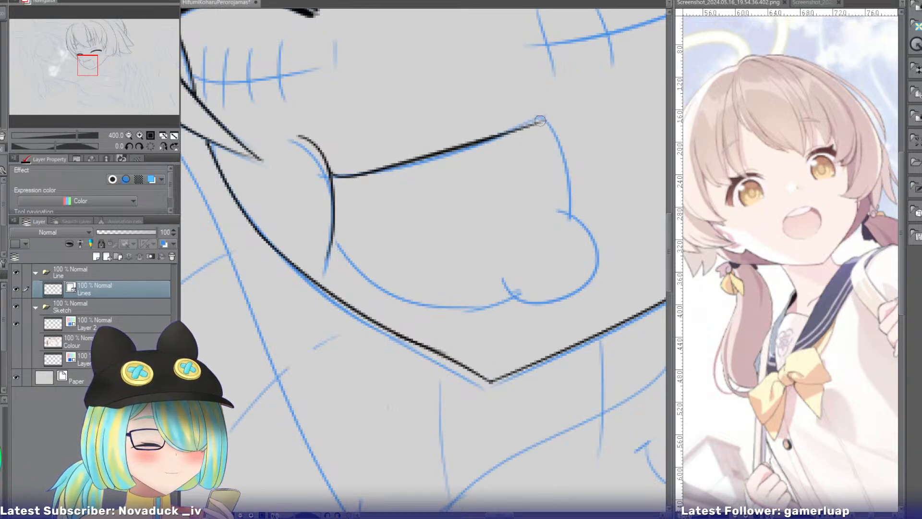
Ink the mouth's far side curving inward and its rounded lower edge, joining them into a closed shape.
drag(540, 120, 545, 287)
drag(335, 242, 515, 295)
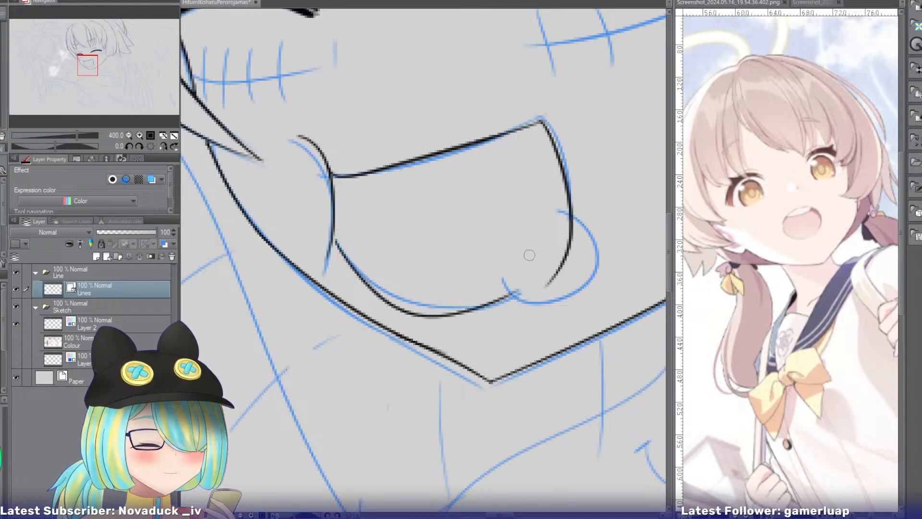
key(ctrl+z)
drag(336, 236, 508, 286)
key(ctrl+z)
mouse_move(333, 240)
mouse_down()
mouse_move(516, 293)
mouse_move(461, 202)
mouse_move(376, 208)
mouse_move(372, 227)
mouse_up()
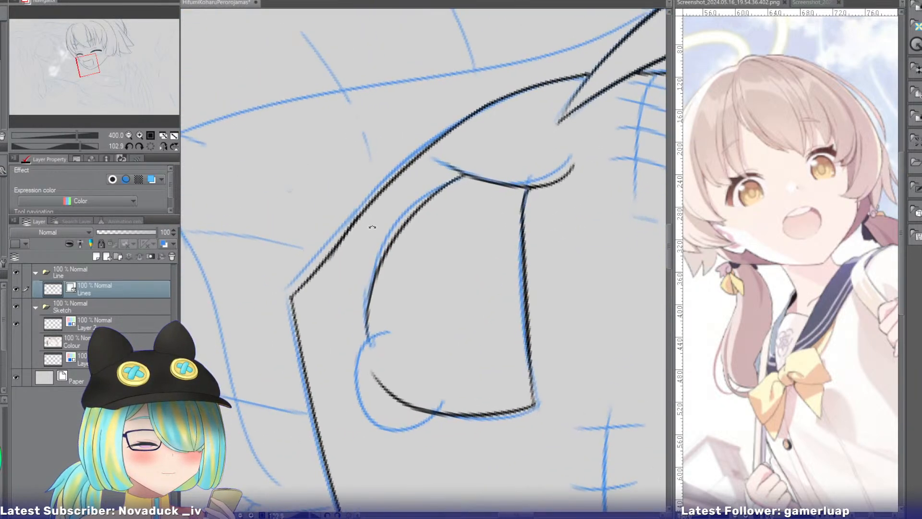
key(ctrl+z)
drag(463, 176, 388, 366)
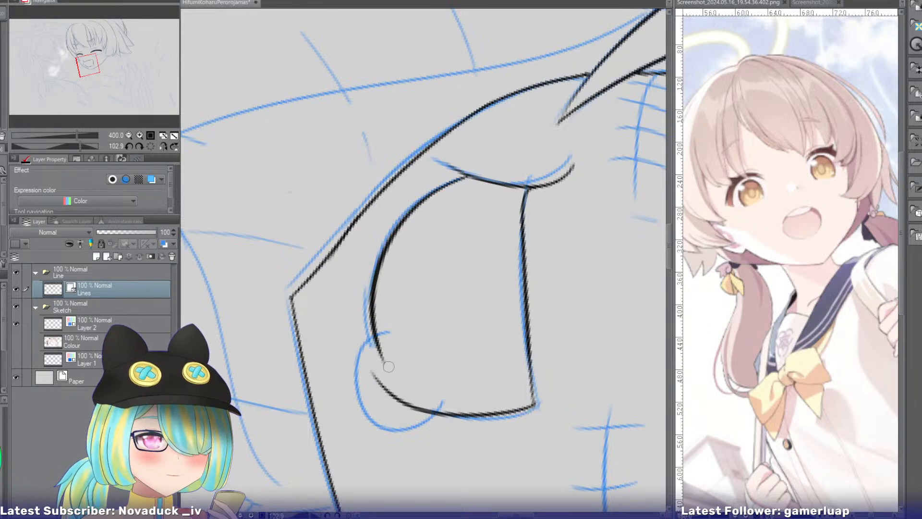
key(ctrl+z)
mouse_move(463, 178)
mouse_down()
mouse_move(391, 237)
mouse_move(392, 385)
mouse_up()
drag(371, 354, 390, 385)
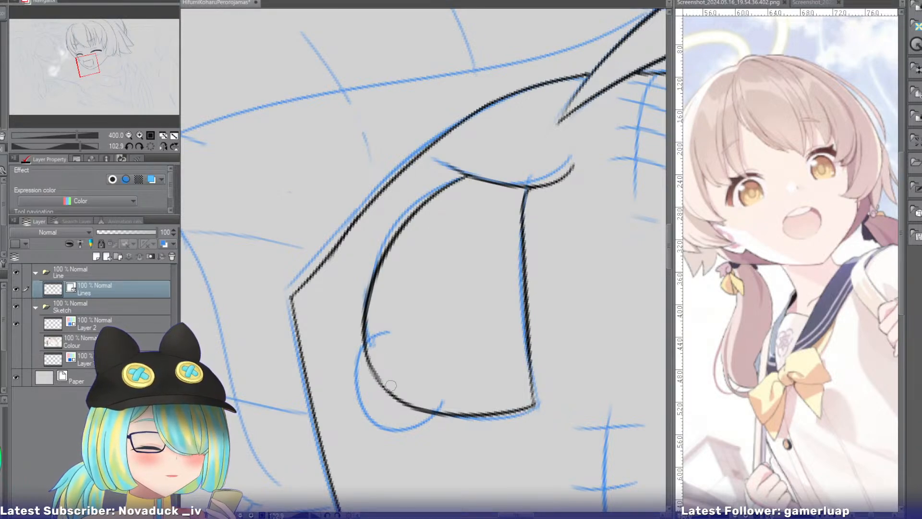
Ink the rounded tongue sticking out over the mouth's lower corner and remove the mouth outline inside it.
drag(388, 332, 397, 430)
key(ctrl+z)
drag(389, 331, 403, 430)
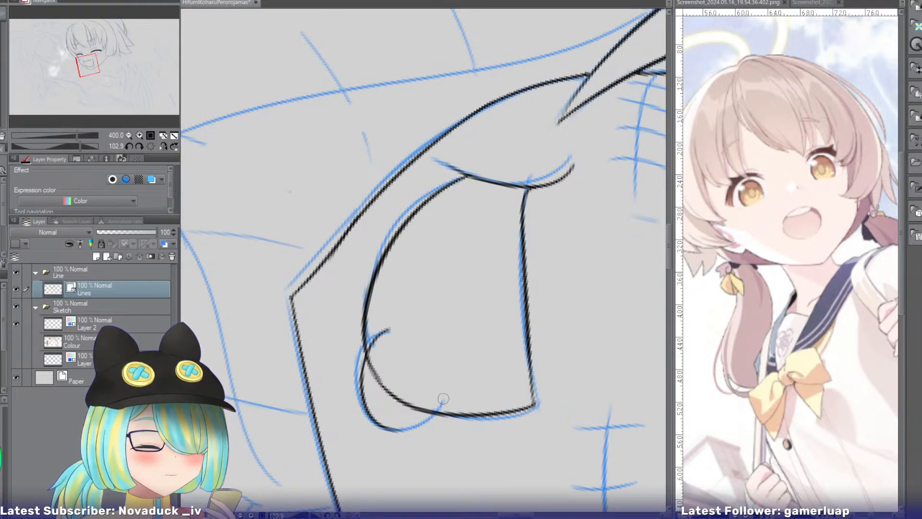
key(ctrl+z)
mouse_move(446, 391)
mouse_down()
mouse_move(380, 419)
mouse_move(385, 423)
mouse_up()
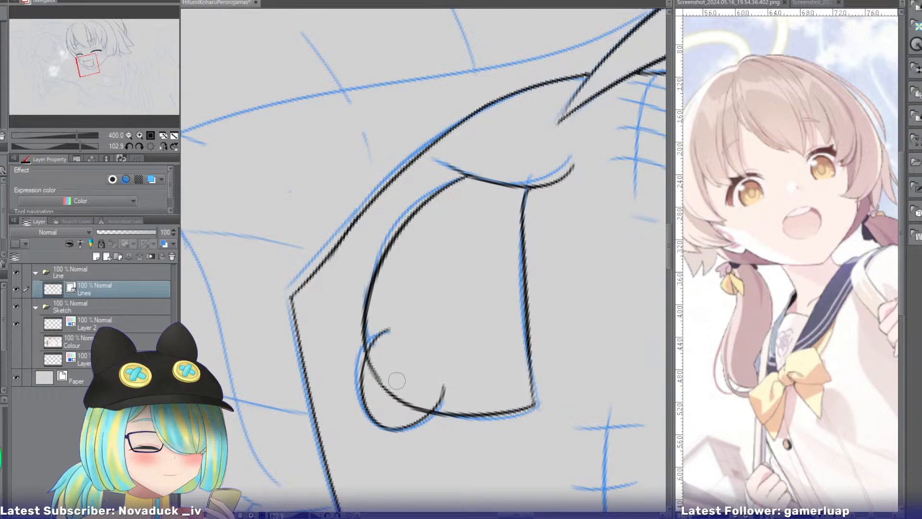
key(ctrl+z)
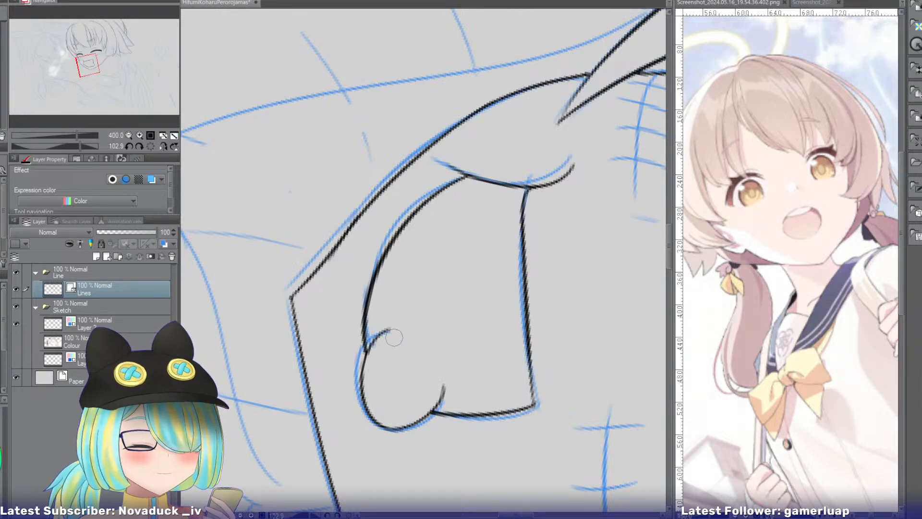
Reset the canvas rotation and ink two short curved lines running outward from the jaw beside the mouth.
click(146, 143)
mouse_move(90, 64)
mouse_down()
mouse_move(92, 47)
mouse_move(94, 73)
mouse_move(106, 70)
mouse_up()
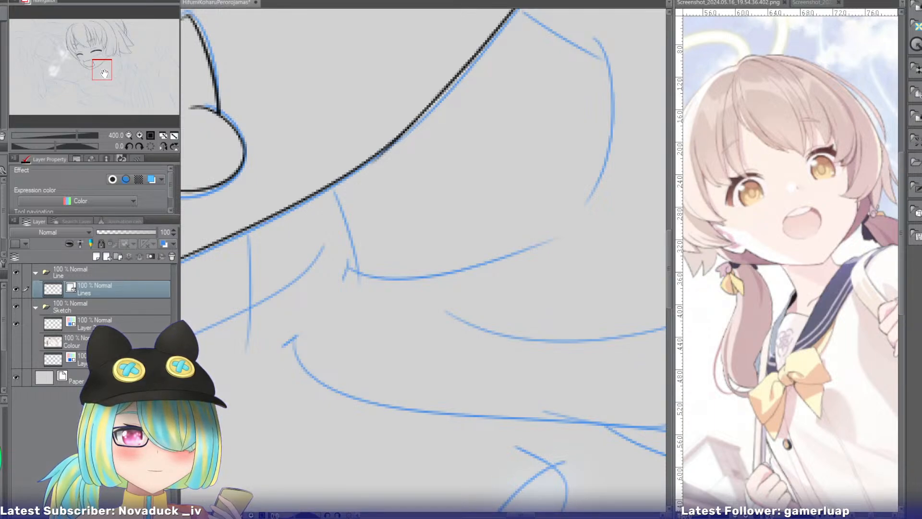
drag(104, 73, 107, 71)
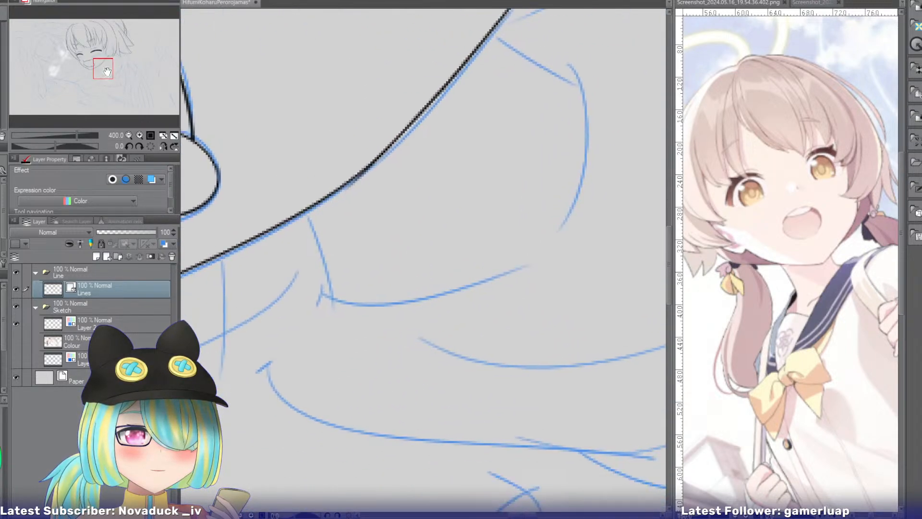
drag(308, 213, 337, 332)
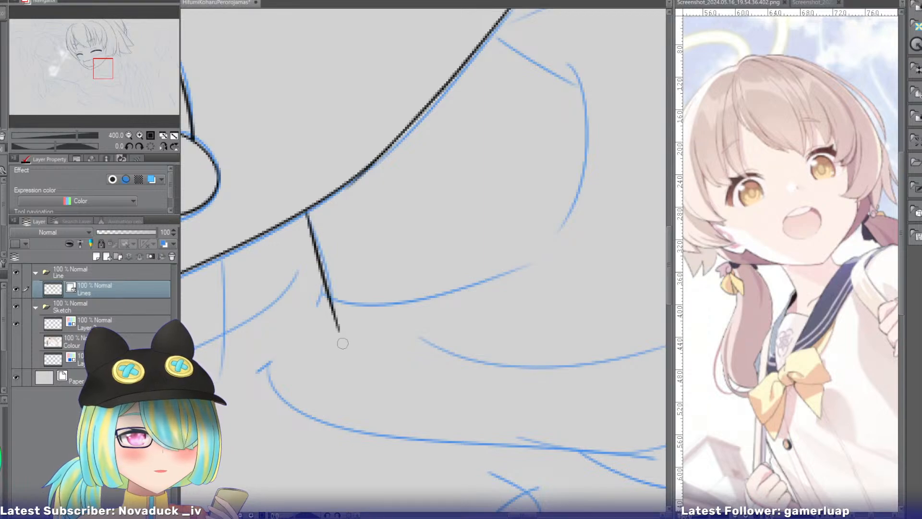
key(ctrl+z)
drag(306, 211, 337, 328)
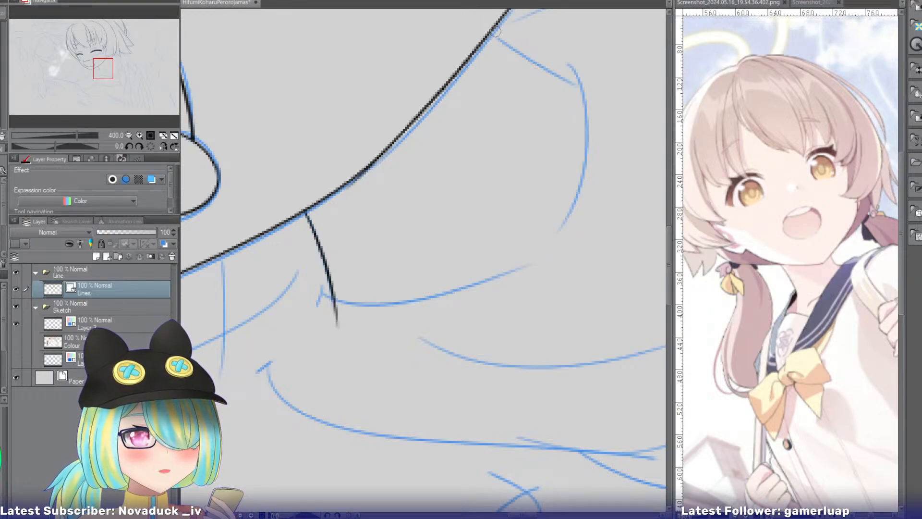
drag(495, 30, 614, 90)
key(ctrl+z)
drag(494, 31, 609, 89)
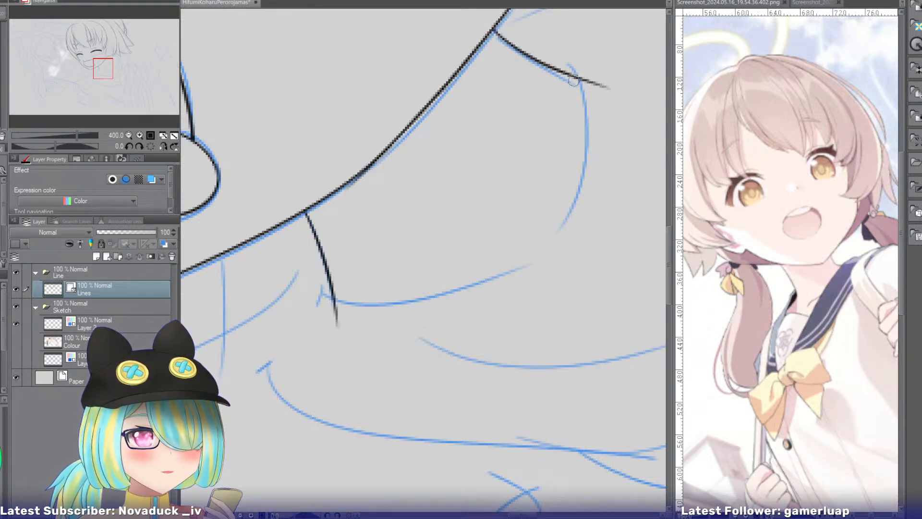
Ink a crossing curve at the outer end of each short jaw line and erase the overshooting tips.
drag(317, 278, 478, 331)
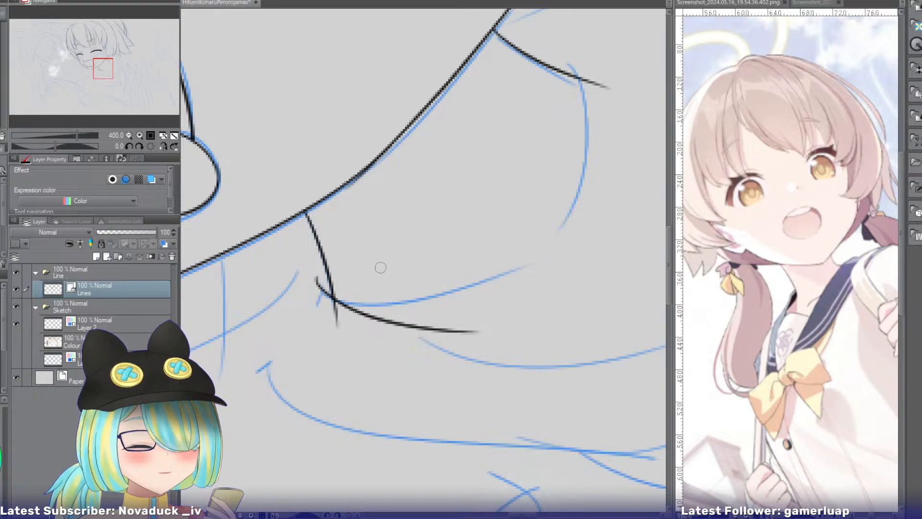
drag(542, 49, 626, 201)
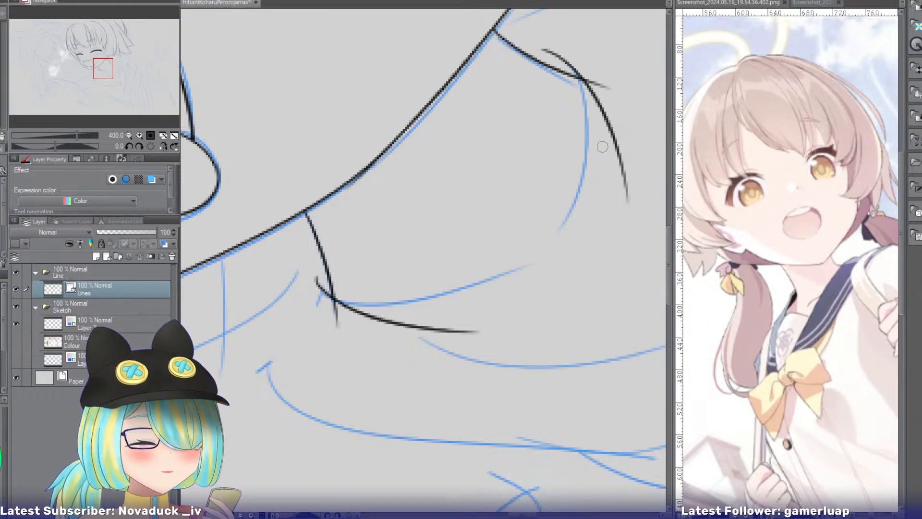
key(e)
drag(329, 323, 340, 317)
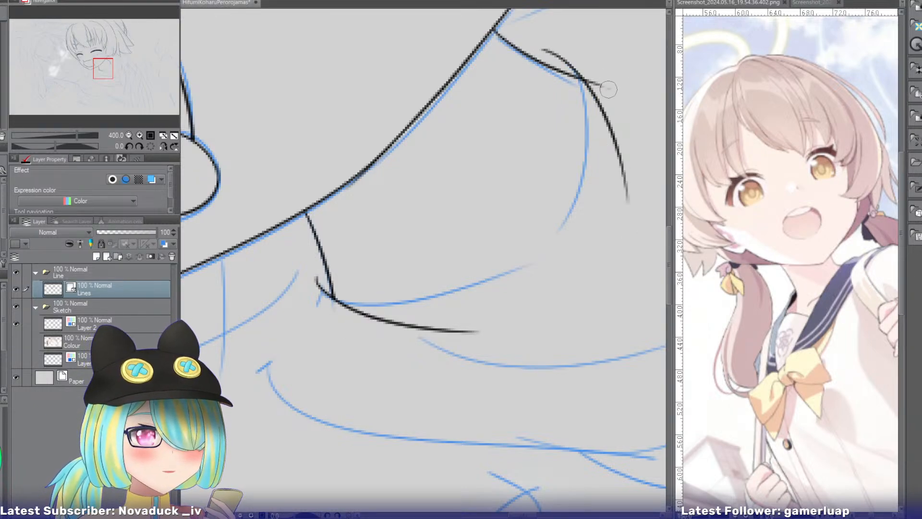
drag(608, 89, 596, 86)
Ink the curved collar edge sweeping from the lower jaw line beneath the chin, plus a line sloping outward at its end.
drag(97, 70, 91, 77)
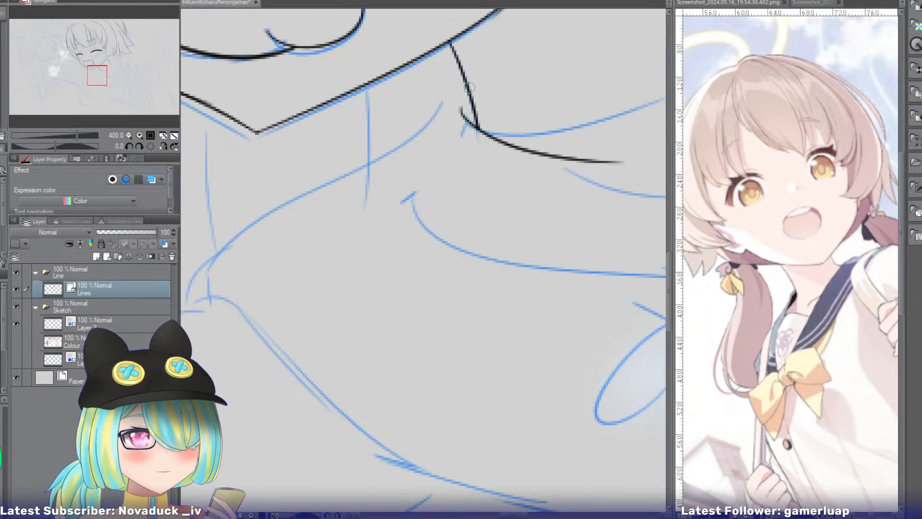
drag(469, 88, 288, 199)
key(ctrl+z)
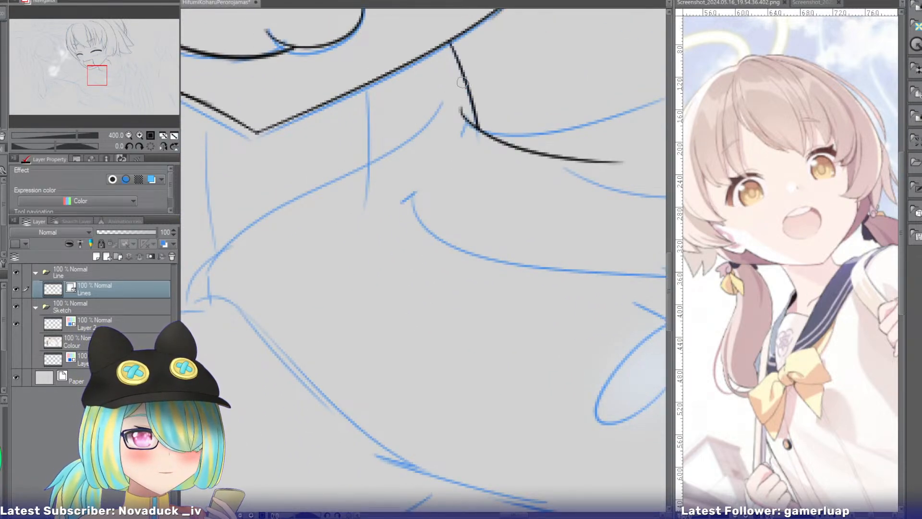
drag(467, 86, 273, 234)
key(ctrl+z)
drag(468, 86, 234, 232)
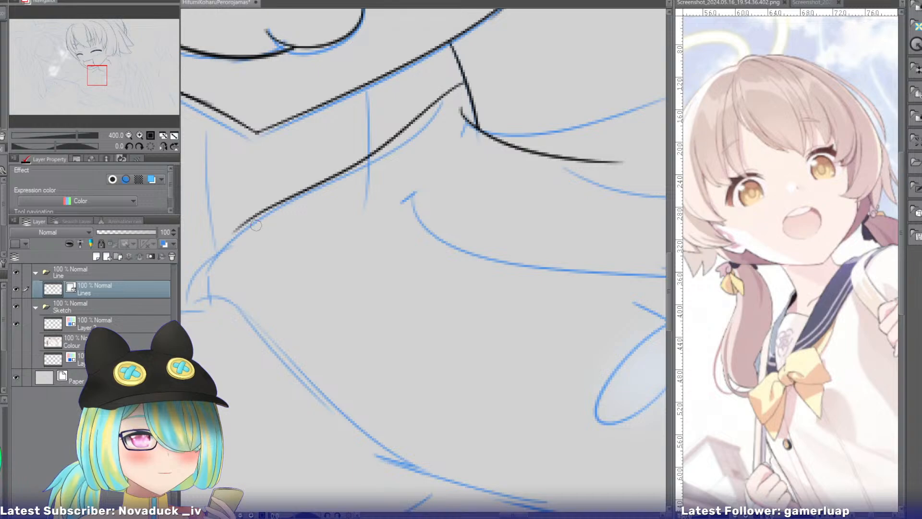
drag(108, 74, 104, 79)
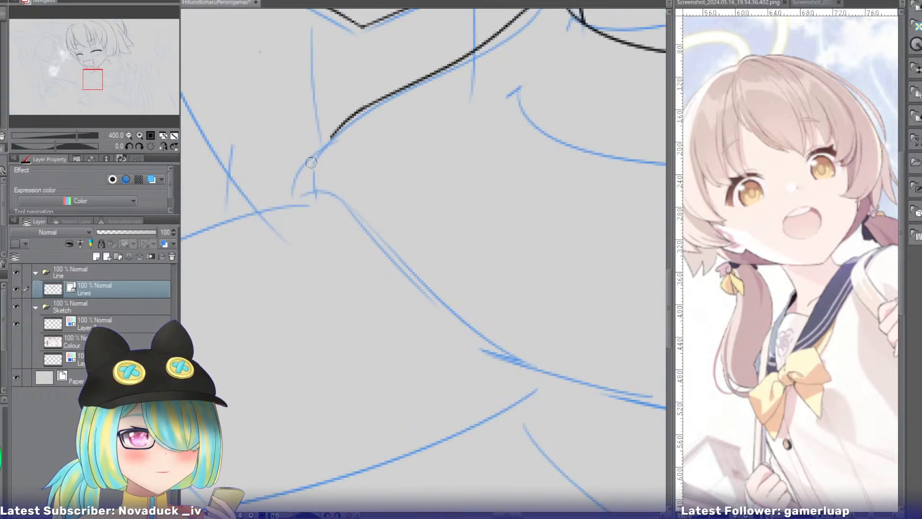
mouse_move(354, 119)
mouse_down()
mouse_move(283, 206)
mouse_move(197, 246)
mouse_up()
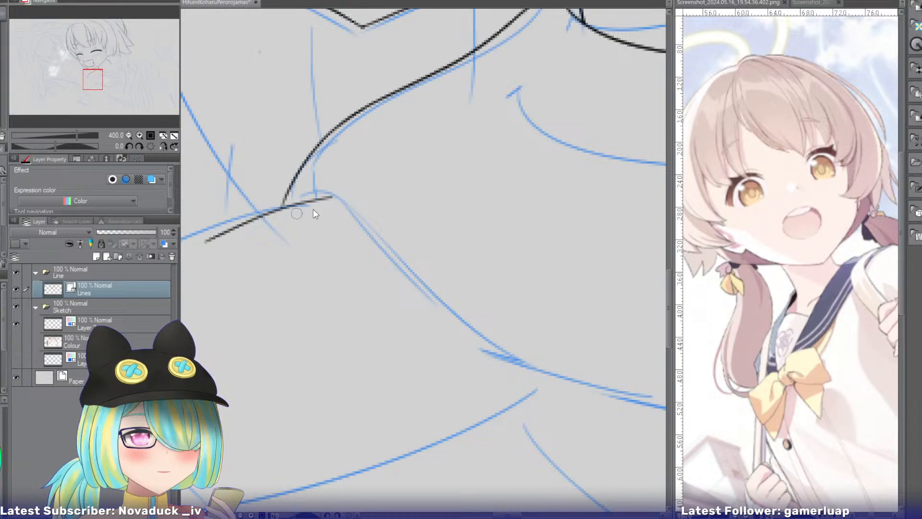
key(ctrl+z)
drag(330, 195, 182, 237)
Ink a rounded line from the collar edge's lower end, curving over and down along the sketched garment edge.
drag(304, 196, 416, 268)
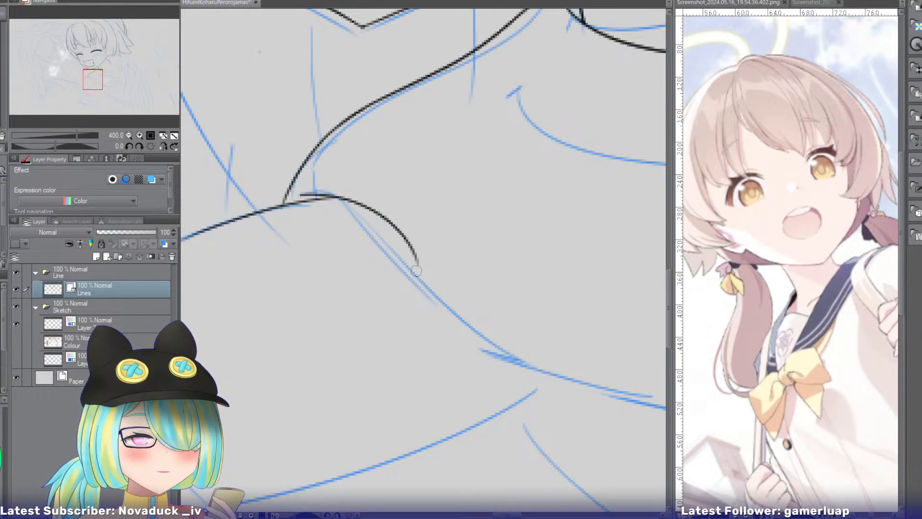
key(ctrl+z)
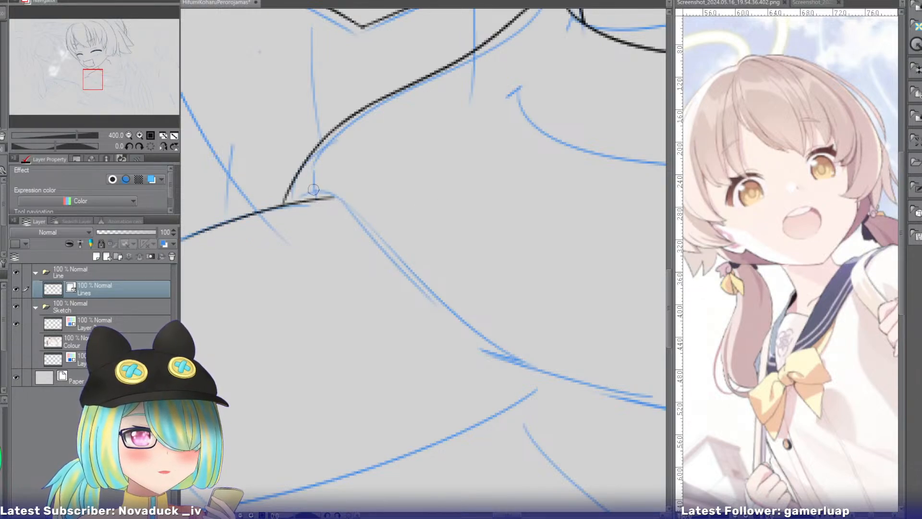
drag(313, 190, 480, 307)
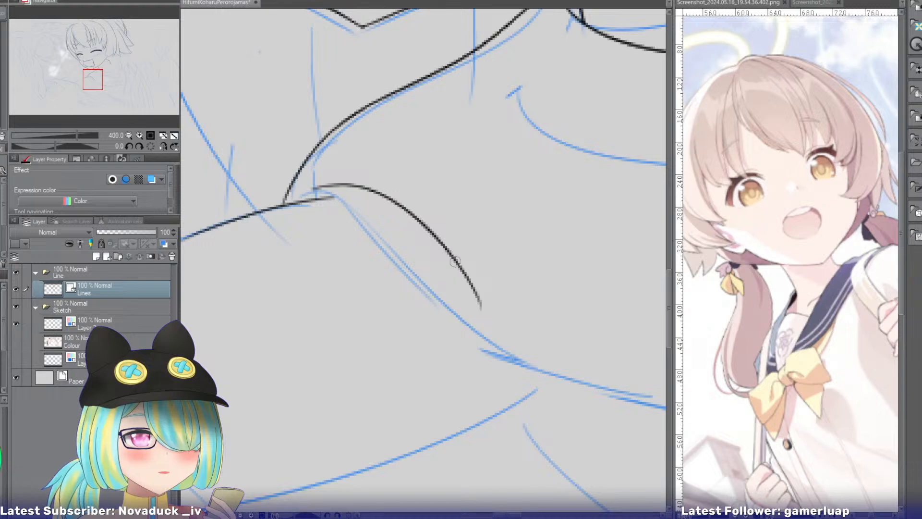
key(ctrl+z)
drag(305, 191, 495, 303)
key(ctrl+z)
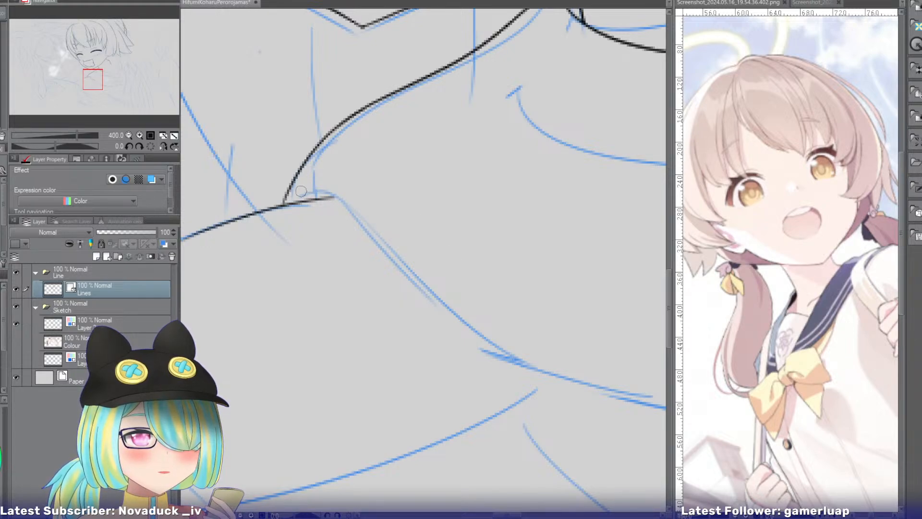
mouse_move(305, 188)
mouse_down()
mouse_move(370, 199)
mouse_move(498, 324)
mouse_up()
Extend the garment edge line downward in a smooth bend across the sketched lower edge, replacing its old tip.
drag(94, 79, 101, 85)
drag(280, 165, 447, 272)
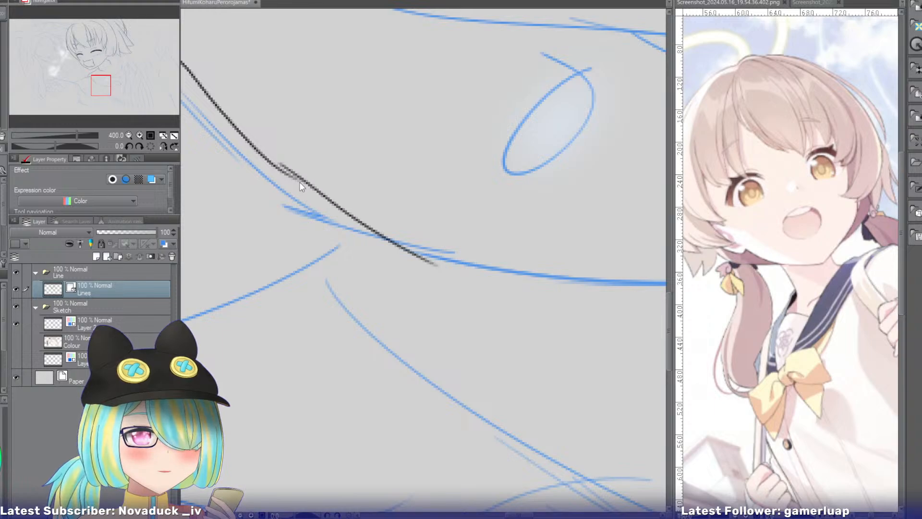
key(ctrl+z)
drag(300, 182, 459, 302)
key(ctrl+z)
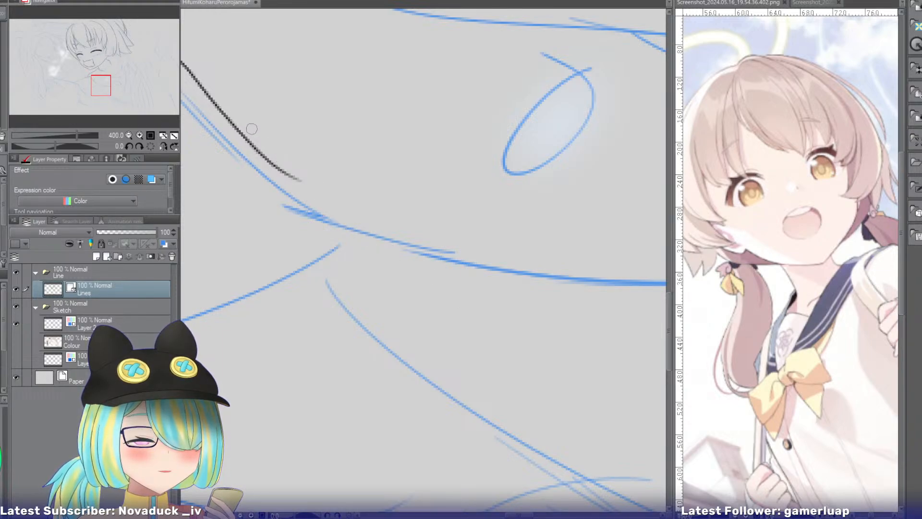
key(ctrl+z)
mouse_move(233, 125)
mouse_down()
mouse_move(307, 255)
mouse_move(306, 208)
mouse_move(435, 267)
mouse_up()
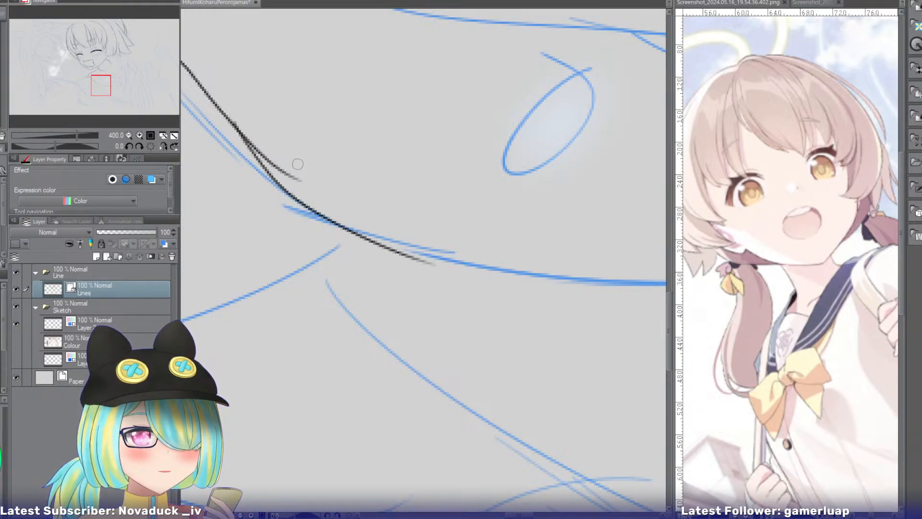
key(ctrl+z)
drag(240, 132, 433, 285)
key(ctrl+z)
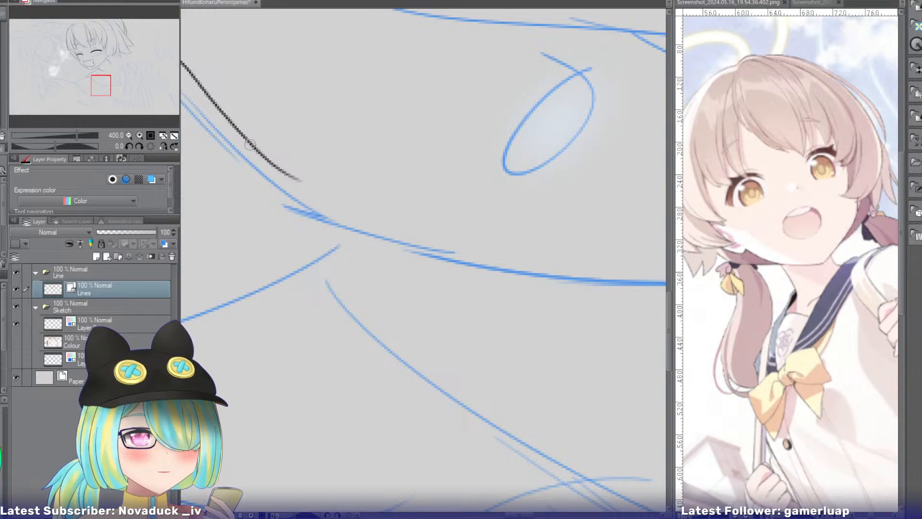
drag(247, 140, 442, 287)
key(ctrl+z)
drag(243, 138, 447, 309)
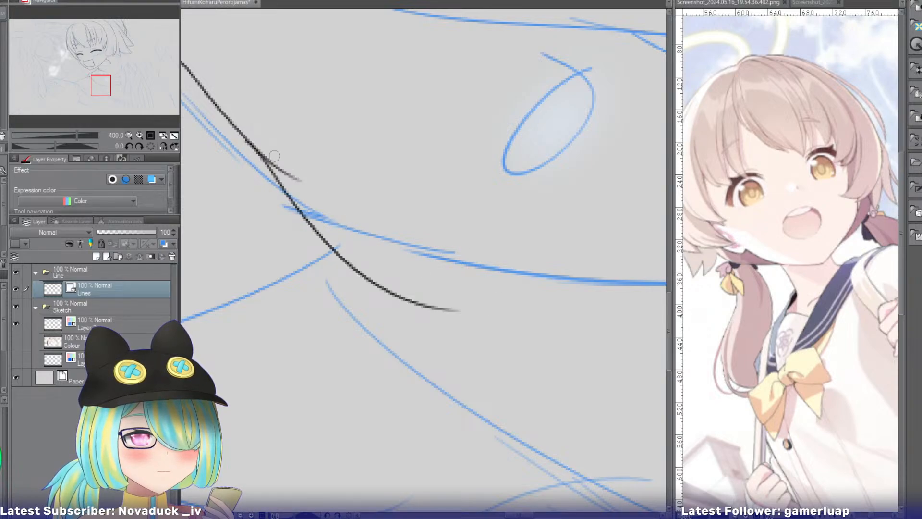
key(ctrl+z)
drag(249, 144, 468, 303)
key(ctrl+z)
mouse_move(254, 143)
mouse_down()
mouse_move(367, 260)
mouse_move(456, 284)
mouse_up()
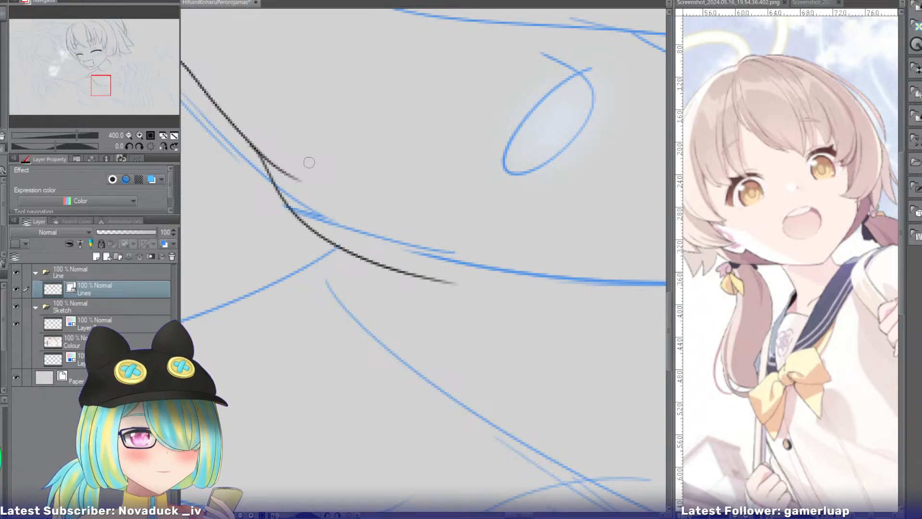
Redraw the collar edge's upper end so it meets the lower jaw line farther down, and erase the old tip.
click(130, 134)
drag(95, 79, 105, 77)
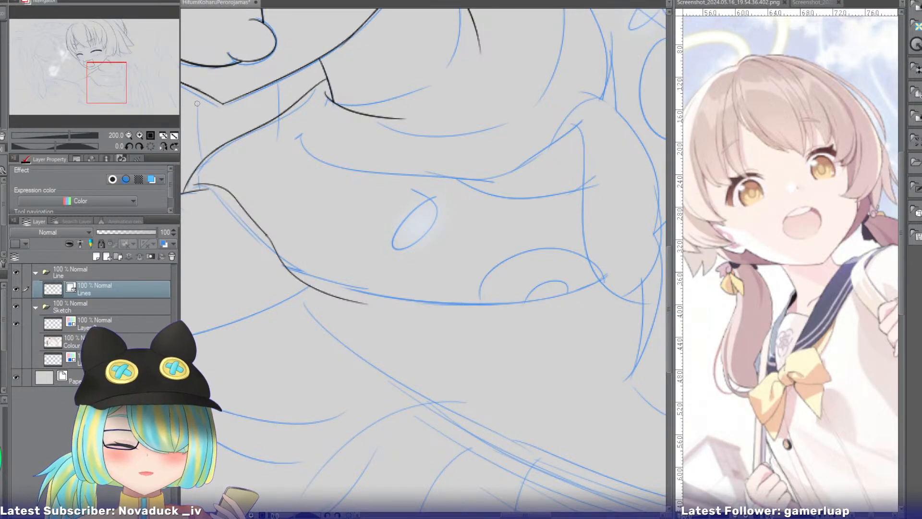
mouse_move(117, 84)
mouse_down()
mouse_move(92, 82)
mouse_move(55, 56)
mouse_move(126, 77)
mouse_up()
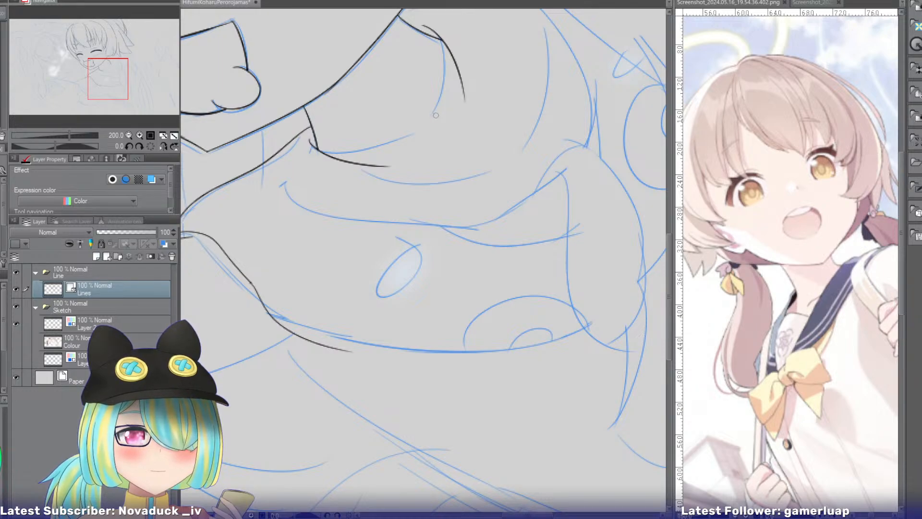
double_click(141, 134)
drag(117, 77, 107, 69)
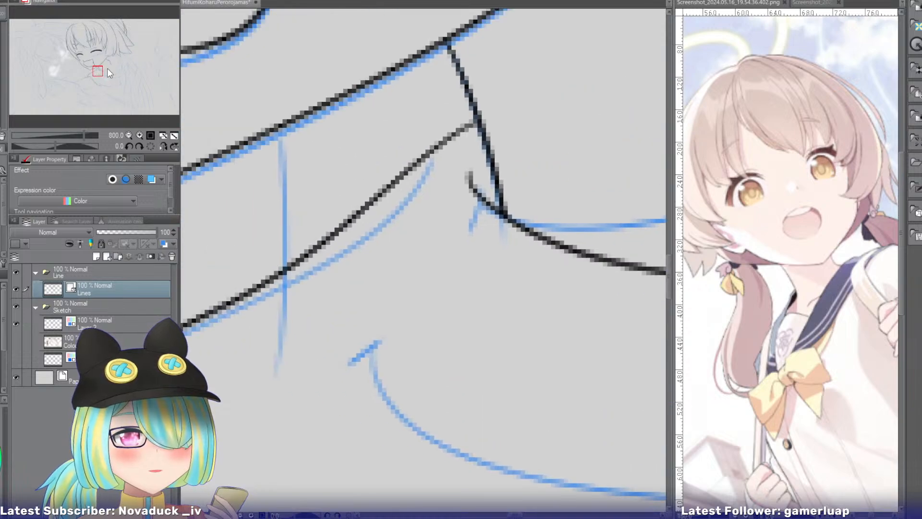
drag(483, 160, 337, 253)
key(ctrl+z)
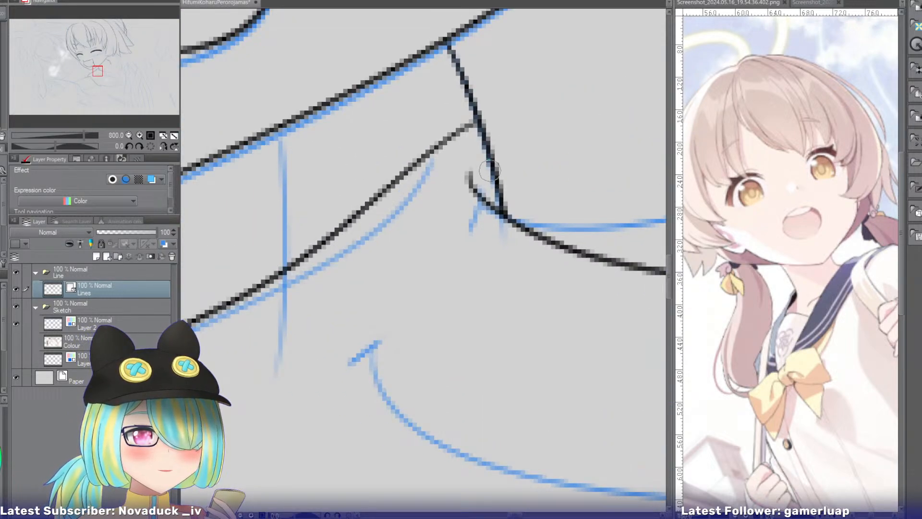
drag(491, 166, 313, 253)
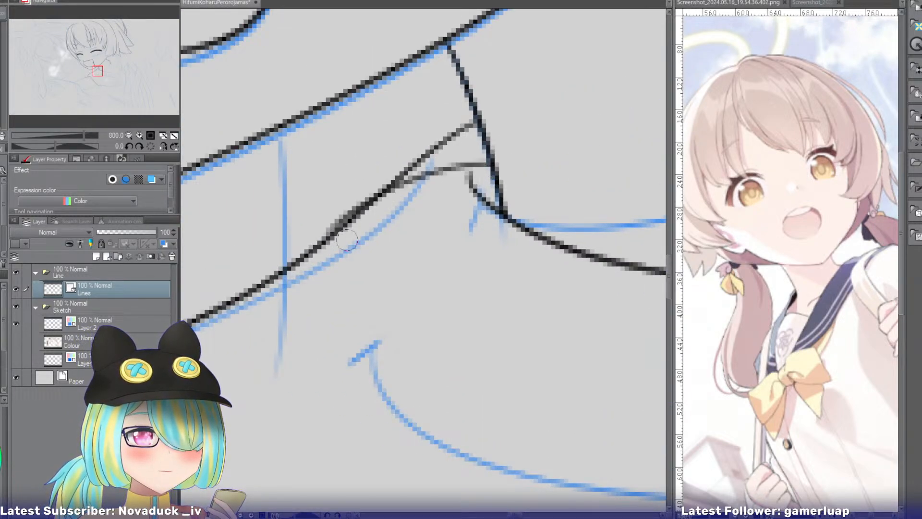
key(ctrl+z)
mouse_move(502, 158)
mouse_down()
mouse_move(366, 197)
mouse_move(326, 247)
mouse_up()
key(ctrl+z)
drag(496, 165, 313, 249)
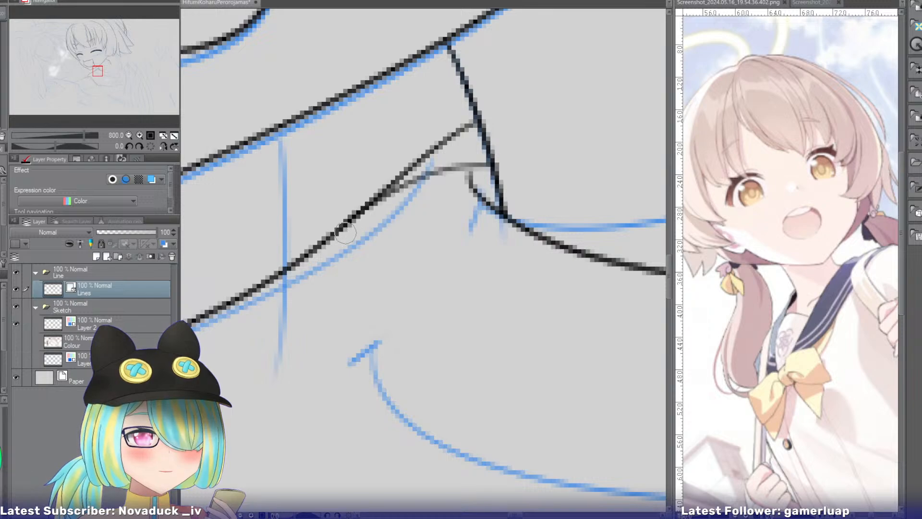
key(e)
drag(440, 145, 440, 154)
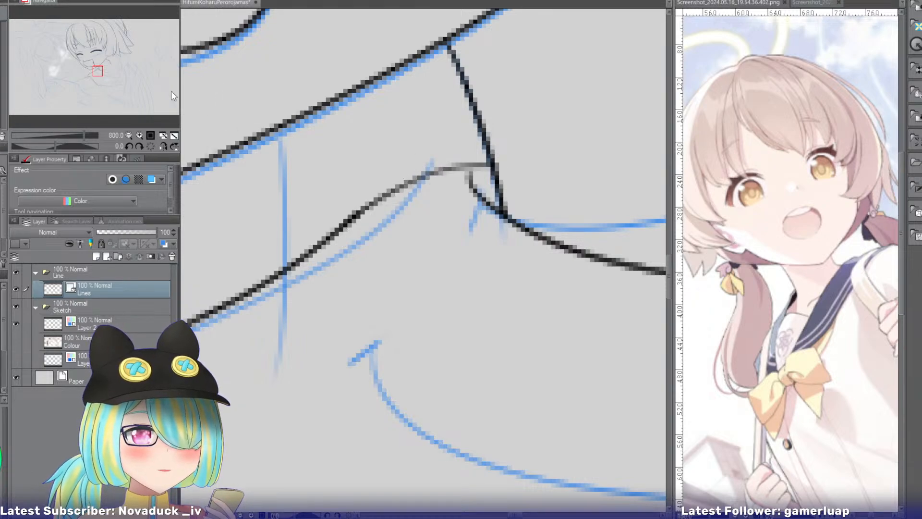
Ink a short hooked curve near the outer end of the upper jaw line and erase the crossing curve's overshooting tip.
drag(97, 71, 110, 64)
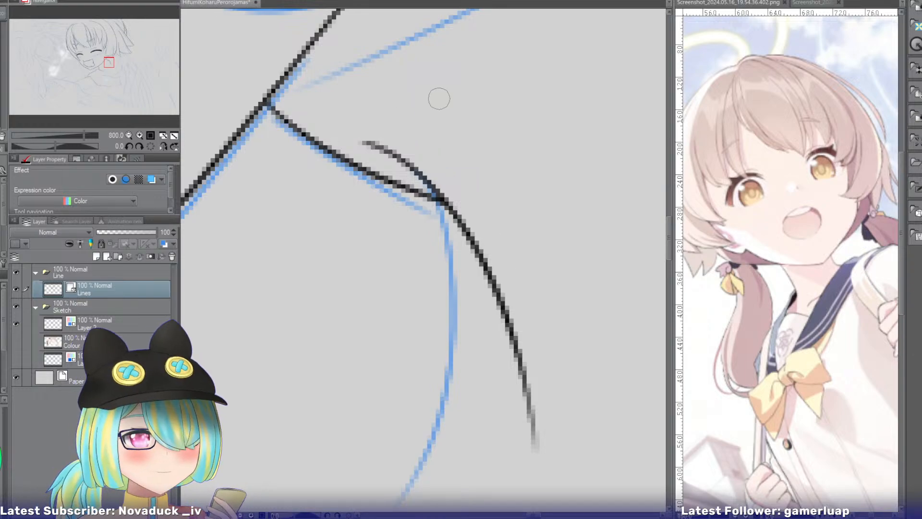
mouse_move(436, 95)
mouse_down()
mouse_move(373, 189)
mouse_move(379, 176)
mouse_up()
key(ctrl+z)
key(e)
drag(371, 129, 375, 137)
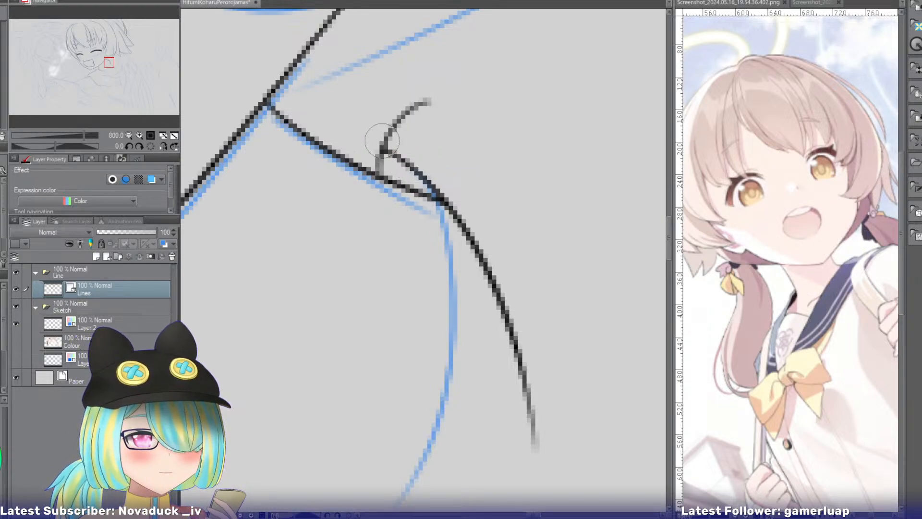
Ink the collar's upper edge from the hair tip down to the short hooked curve at the upper jaw line.
click(129, 135)
click(128, 135)
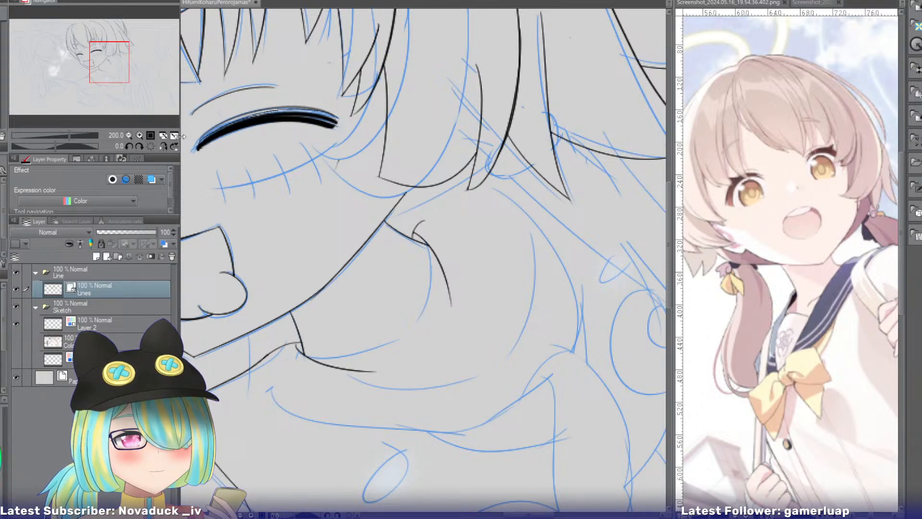
click(150, 136)
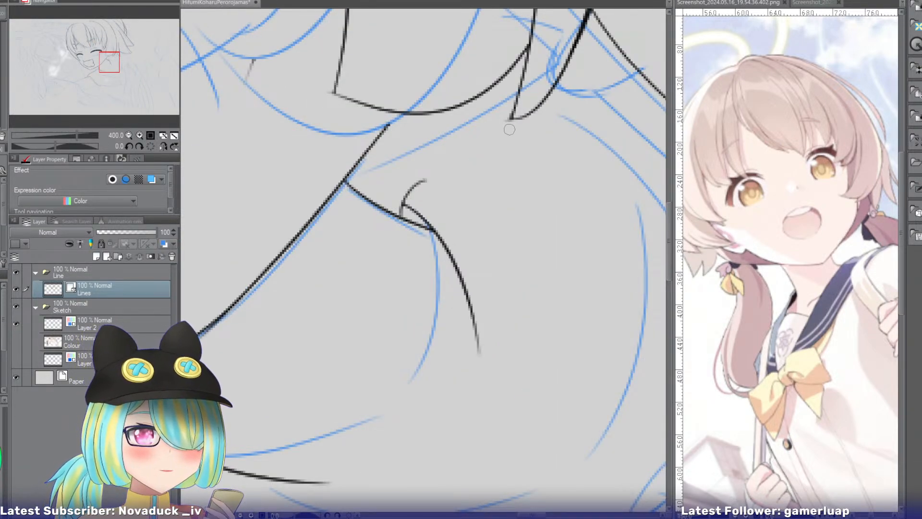
drag(542, 100, 405, 204)
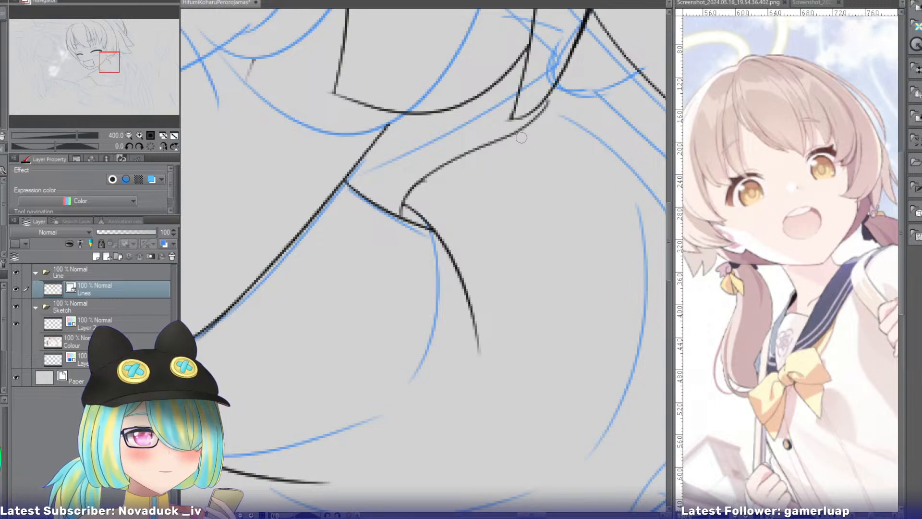
drag(112, 65, 116, 65)
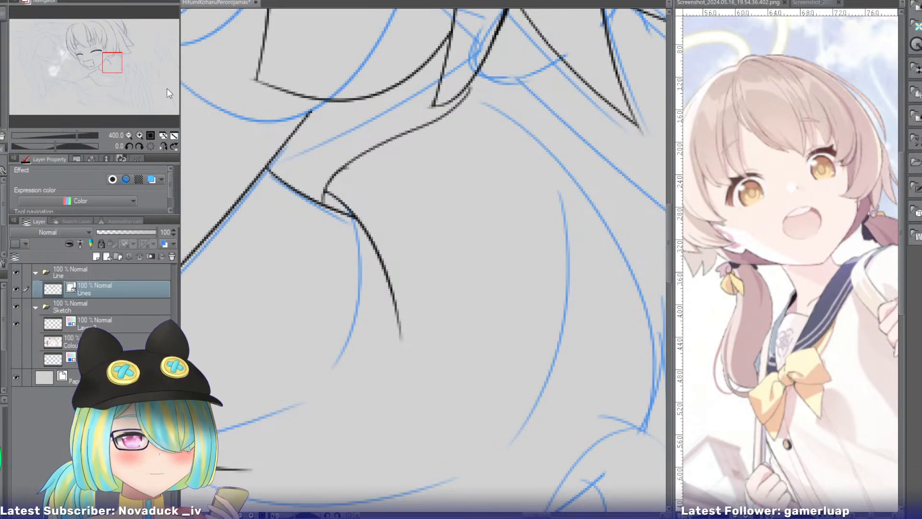
Ink a continuation of the upper crossing curve, bending down and inward toward the lower crossing curve.
click(129, 135)
drag(117, 70, 115, 79)
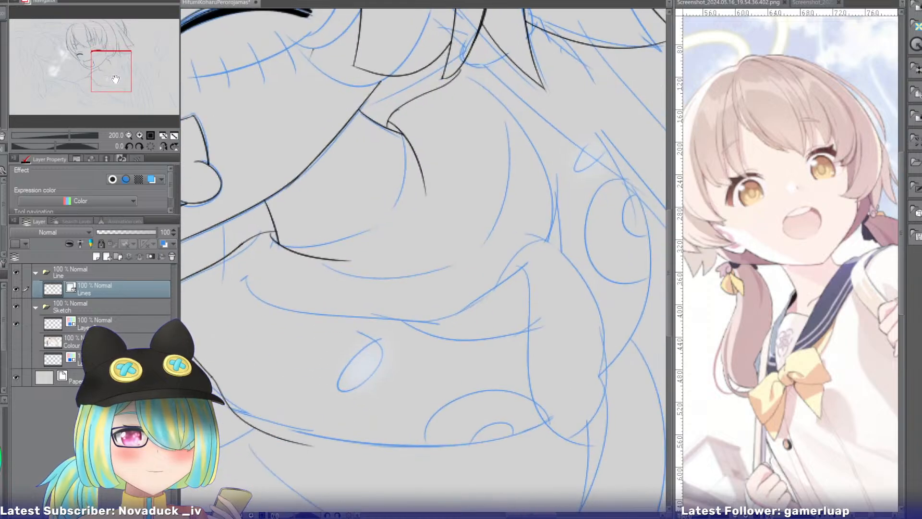
drag(422, 162, 416, 250)
key(ctrl+z)
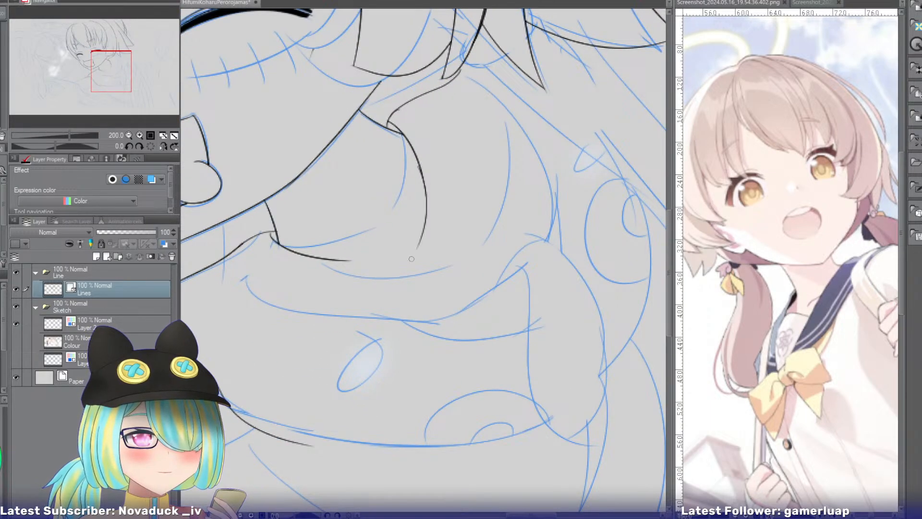
key(ctrl+z)
mouse_move(419, 168)
mouse_down()
mouse_move(398, 253)
mouse_move(417, 222)
mouse_move(404, 249)
mouse_up()
key(ctrl+z)
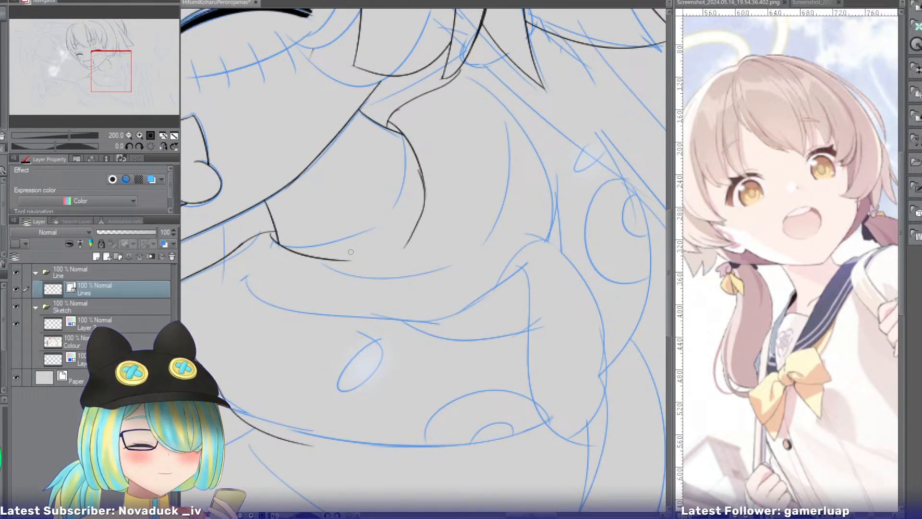
Try to bridge the gap between the two crossing curves, then undo the attempts together with the upper curve's extension.
drag(337, 259, 404, 241)
key(ctrl+z)
drag(342, 259, 405, 241)
key(ctrl+z)
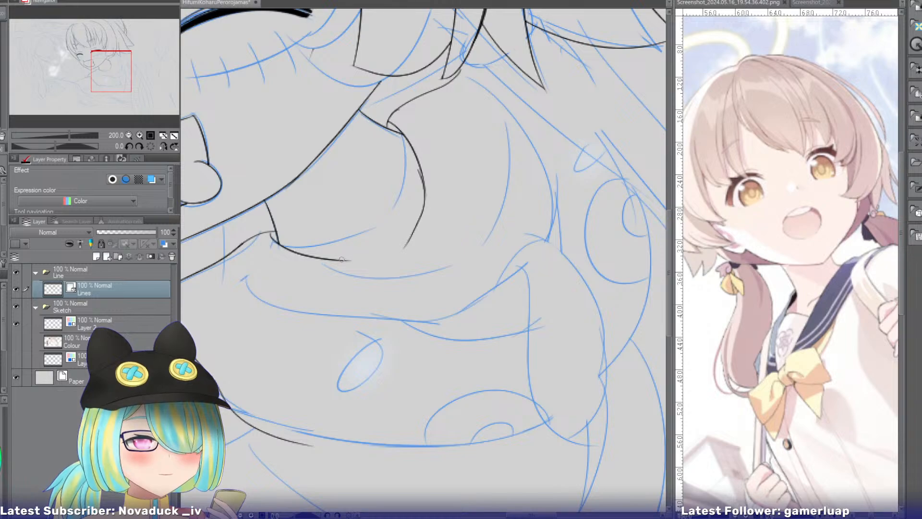
drag(341, 259, 412, 249)
key(ctrl+z)
Redraw the upper crossing curve's extension with a tighter inward bend.
key(ctrl+z)
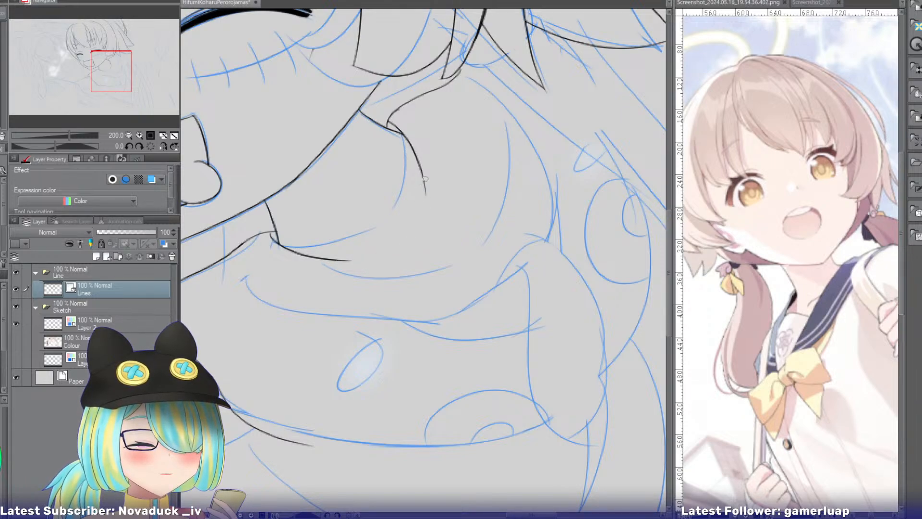
drag(425, 179, 402, 242)
key(ctrl+z)
mouse_move(422, 179)
mouse_down()
mouse_move(415, 222)
mouse_move(421, 177)
mouse_move(396, 249)
mouse_up()
key(ctrl+z)
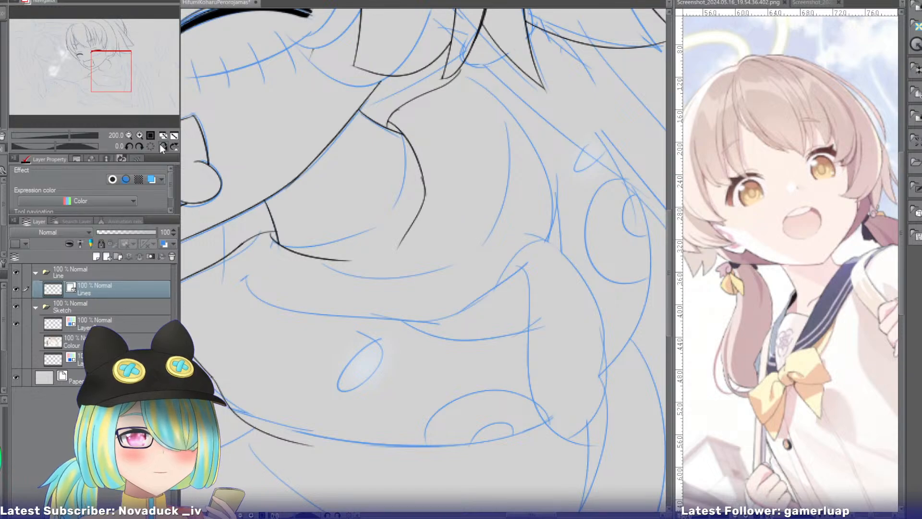
Ink a rounded corner joining the upper and lower crossing curves on the mirrored canvas, and flip the view back.
click(140, 135)
click(139, 135)
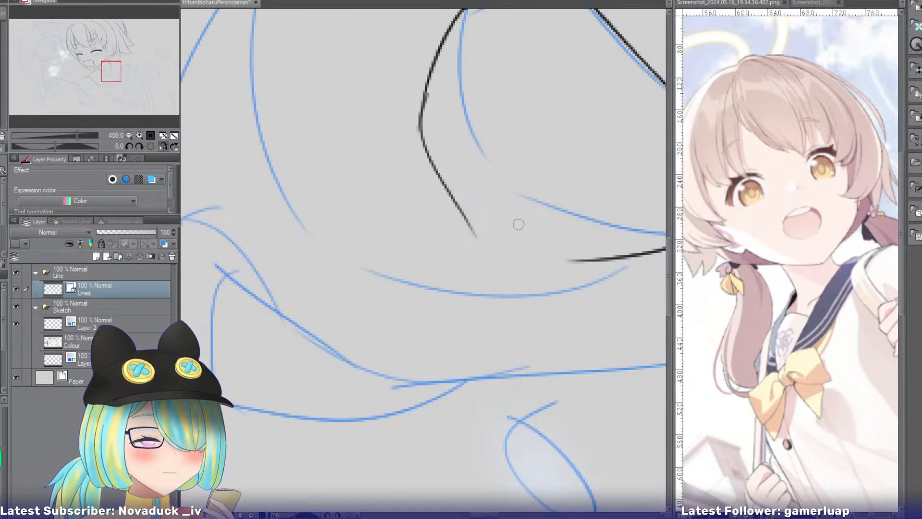
mouse_move(473, 230)
mouse_down()
mouse_move(562, 255)
mouse_move(497, 249)
mouse_move(598, 262)
mouse_up()
key(ctrl+z)
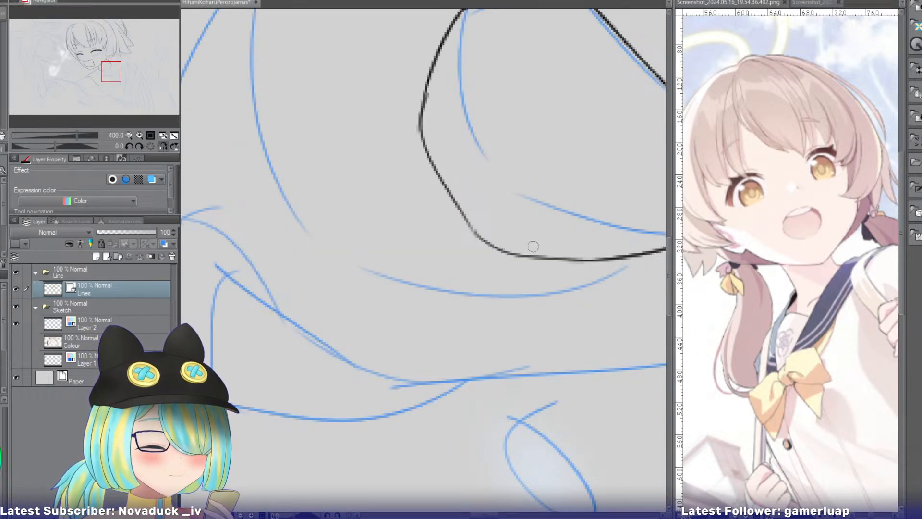
click(159, 147)
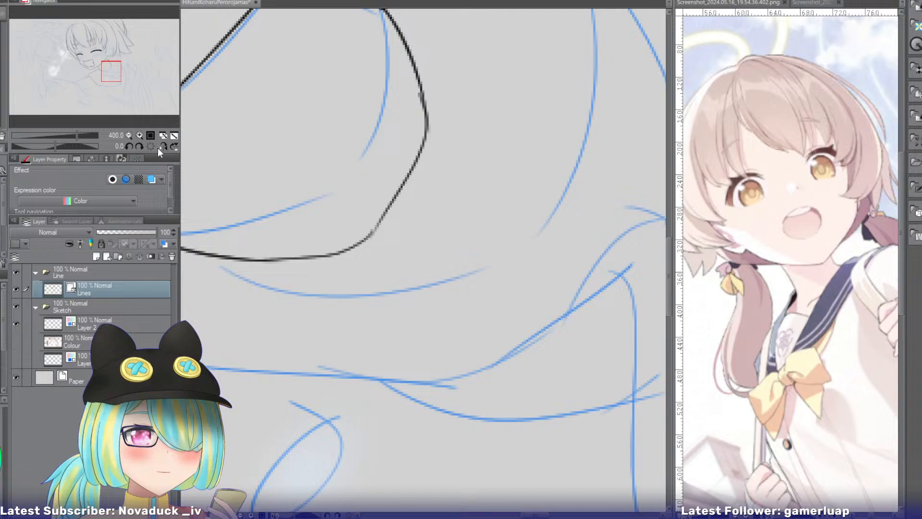
Erase the whole curved outline that connects the outer ends of the two short jaw lines.
click(128, 135)
click(128, 135)
click(128, 135)
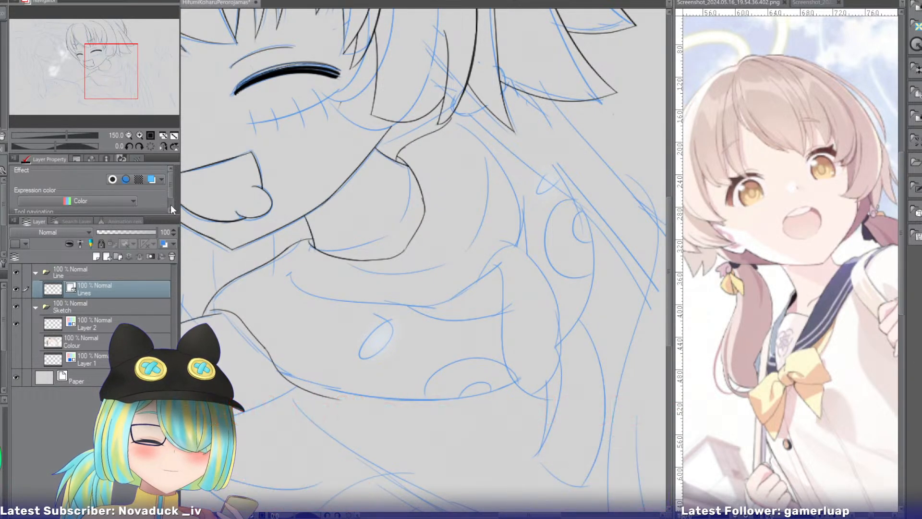
key(e)
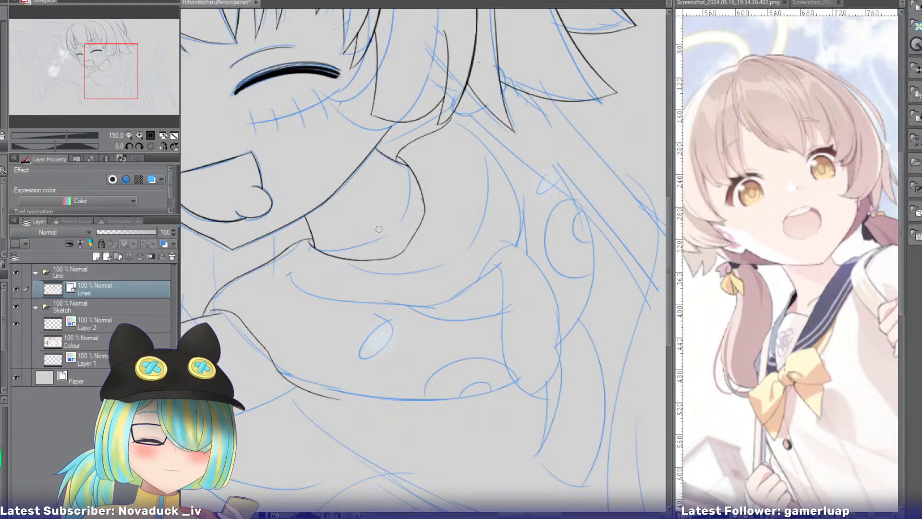
mouse_move(377, 233)
mouse_down()
mouse_move(396, 266)
mouse_move(387, 240)
mouse_move(429, 238)
mouse_move(426, 187)
mouse_move(407, 227)
mouse_move(416, 196)
mouse_up()
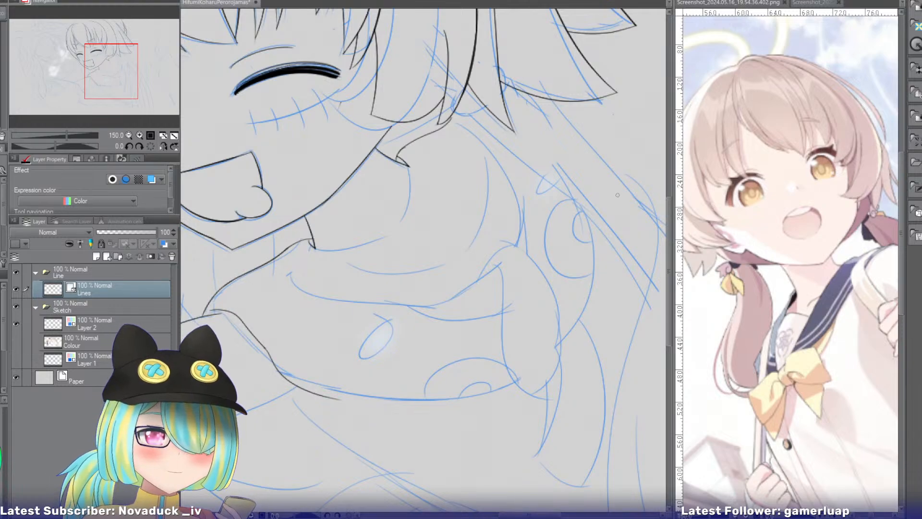
Ink the outer side curve of the lowered hood over the blue sketch, beside the spotted circles.
mouse_move(539, 145)
mouse_down()
mouse_move(560, 170)
mouse_move(577, 314)
mouse_move(594, 275)
mouse_move(578, 329)
mouse_up()
key(ctrl+z)
drag(411, 382, 376, 134)
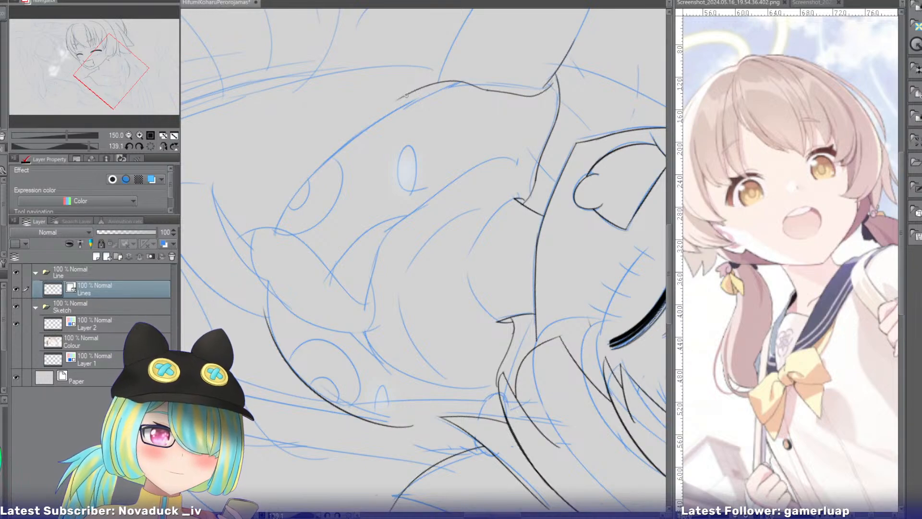
Ink the hood's long bottom edge along the sketch and close the remaining gap to the outer side curve.
drag(408, 94, 248, 267)
key(ctrl+z)
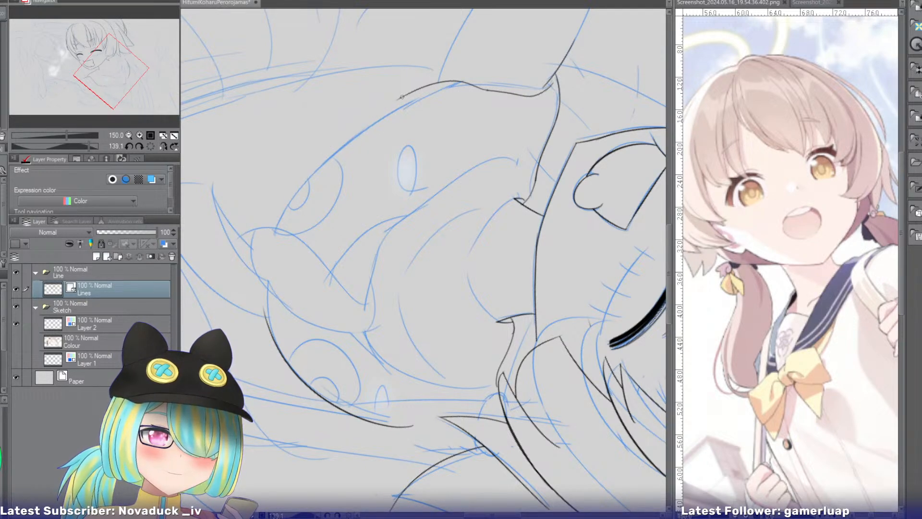
mouse_move(412, 91)
mouse_down()
mouse_move(370, 114)
mouse_move(279, 281)
mouse_up()
key(ctrl+z)
mouse_move(413, 90)
mouse_down()
mouse_move(263, 268)
mouse_move(281, 301)
mouse_up()
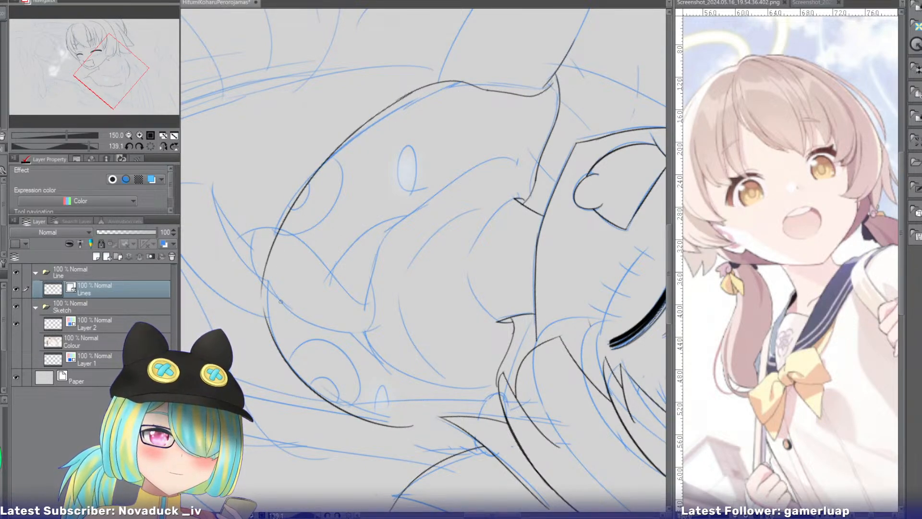
drag(267, 262, 272, 337)
key(ctrl+z)
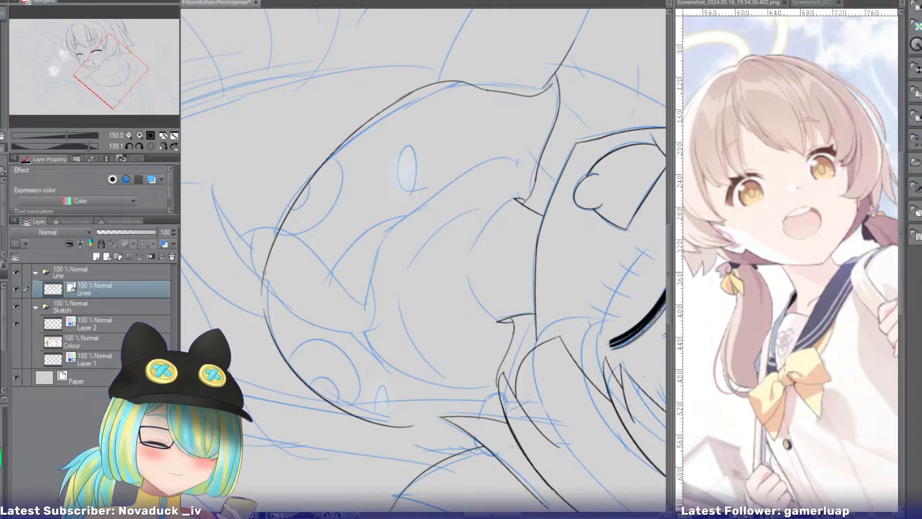
drag(265, 266, 269, 328)
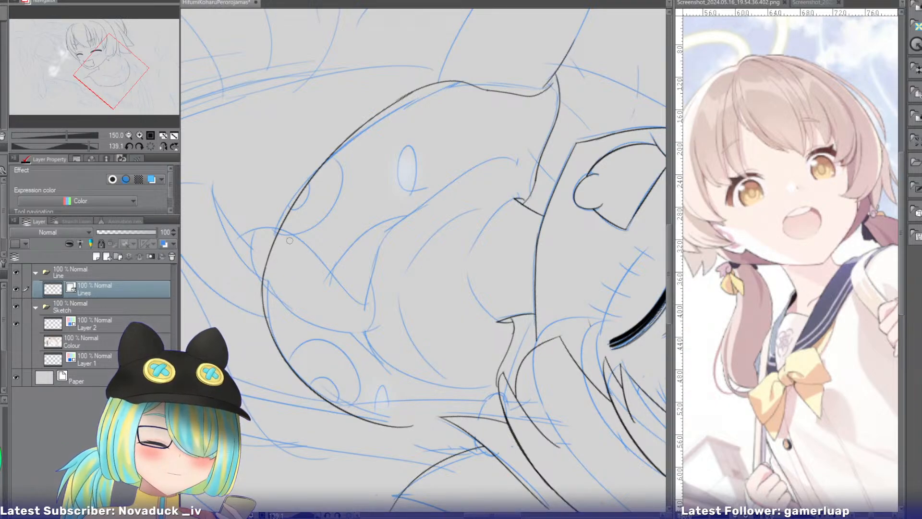
click(148, 148)
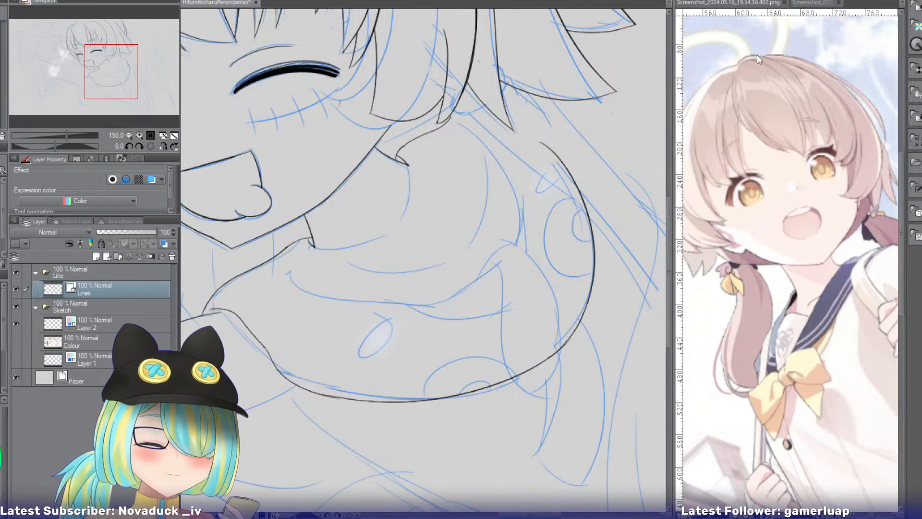
Examine the red-shaded hood opening example on the hoodie drawing reference sheet, passing over the other character references.
click(813, 3)
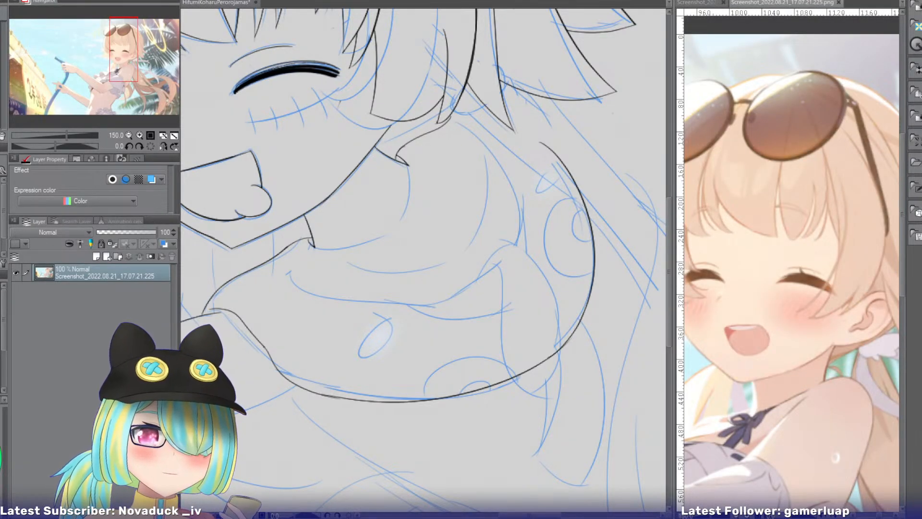
click(870, 2)
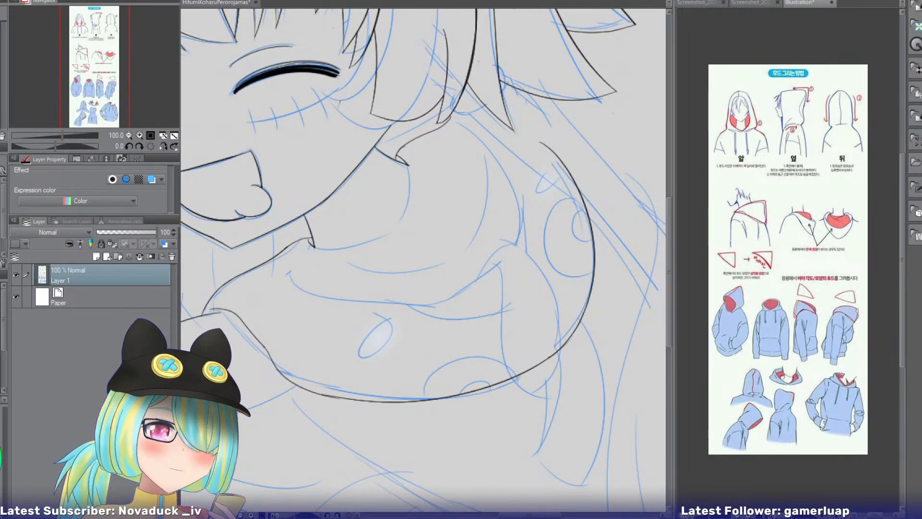
click(139, 136)
double_click(139, 135)
drag(96, 67, 110, 56)
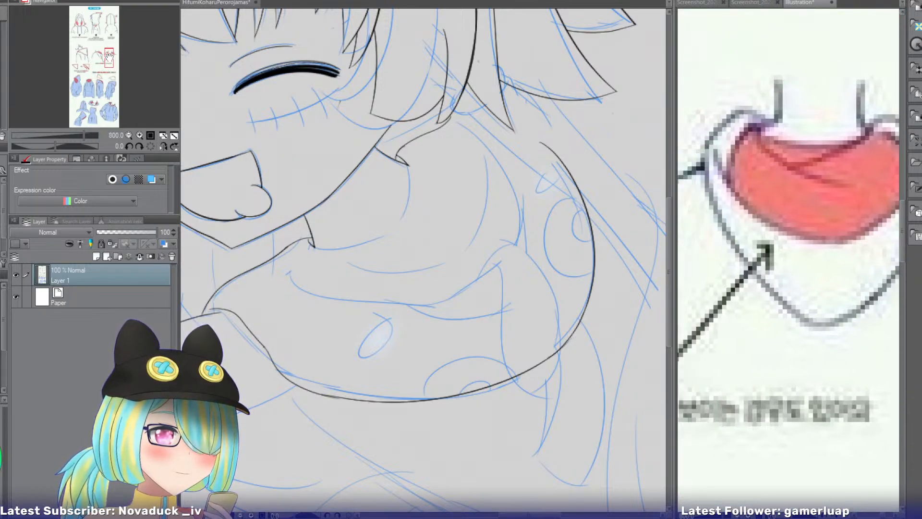
Ink a short downward curve inside the hood from the tip of the neck line near the chin, redoing the first stroke tighter.
click(226, 8)
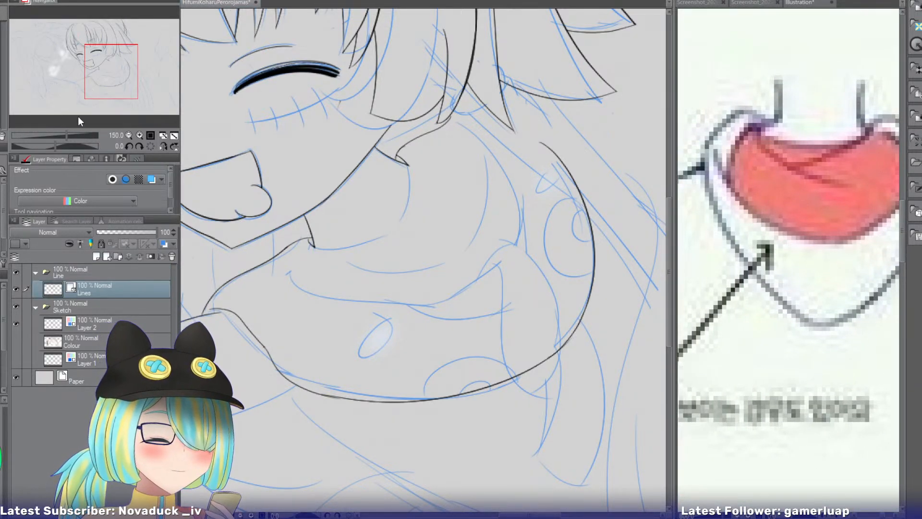
click(140, 136)
drag(109, 67, 101, 72)
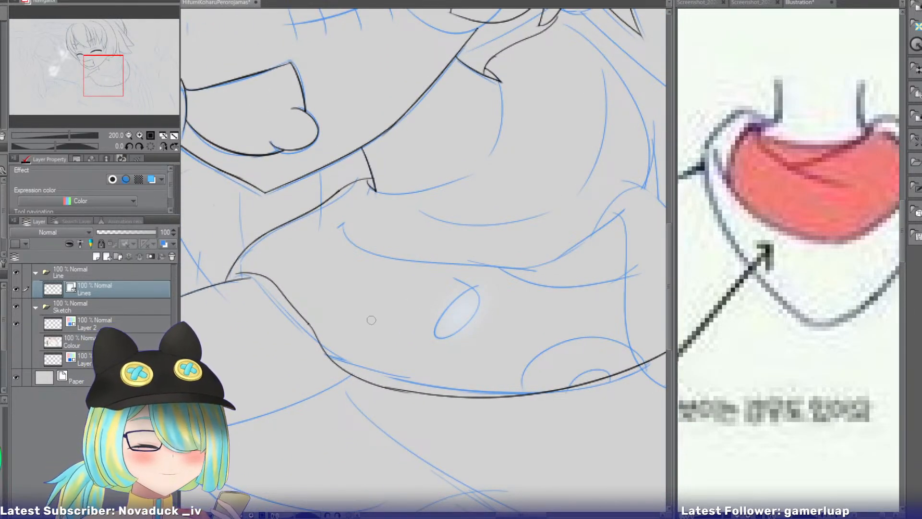
drag(365, 183, 349, 329)
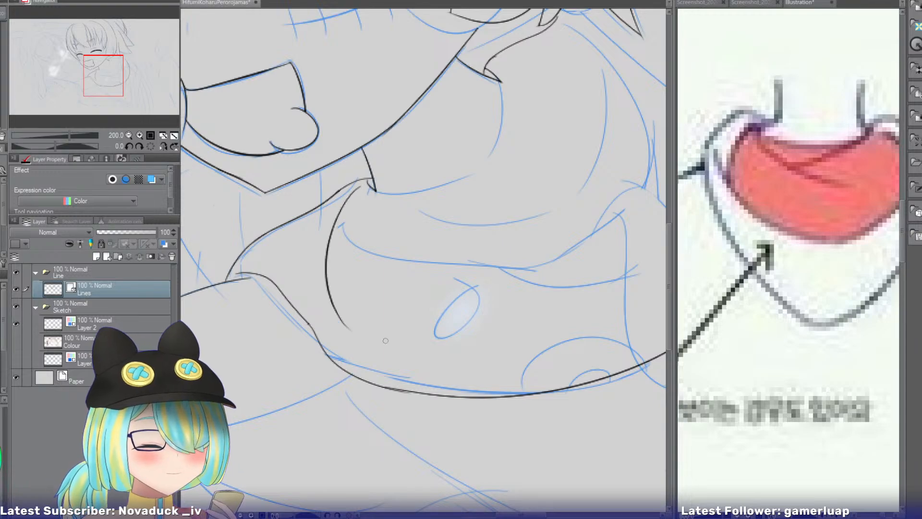
key(ctrl+z)
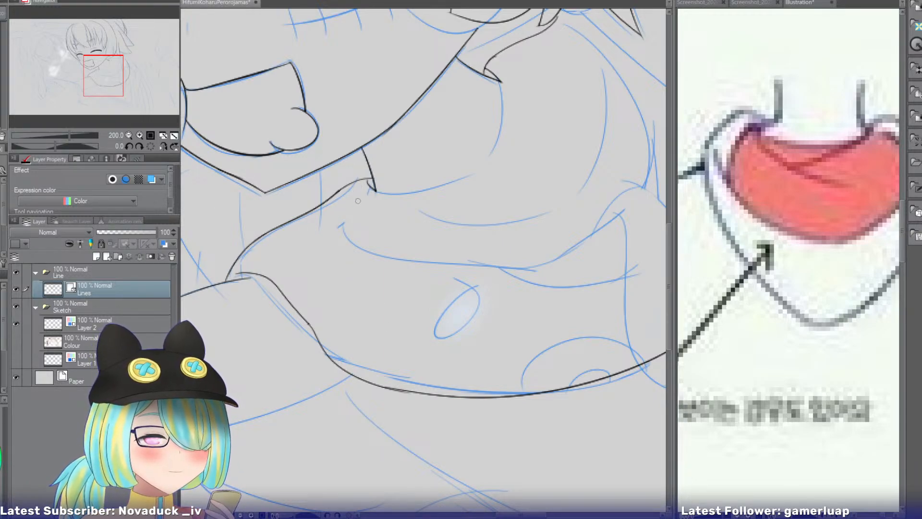
mouse_move(368, 187)
mouse_down()
mouse_move(356, 205)
mouse_move(364, 297)
mouse_up()
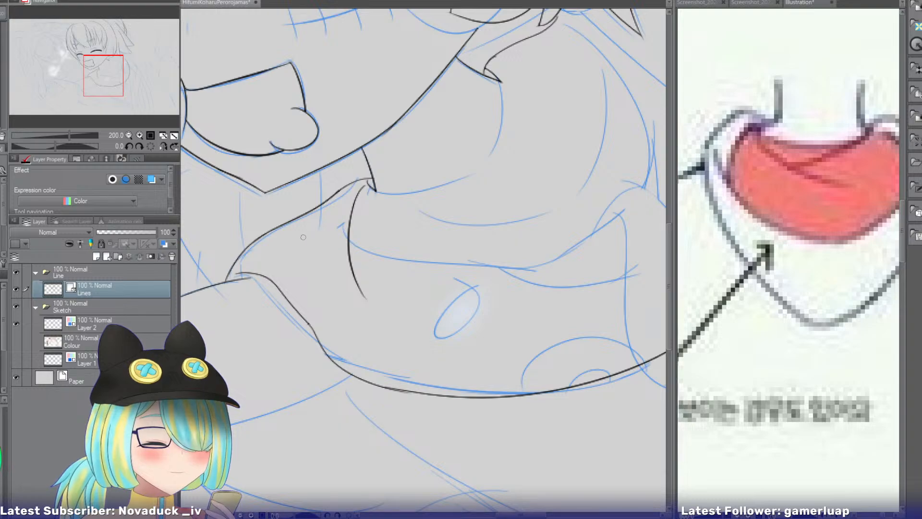
Ink the hood opening's lower edge across the short inner curve and erase that curve's tail below the crossing.
drag(292, 236, 458, 277)
key(ctrl+z)
mouse_move(298, 234)
mouse_down()
mouse_move(418, 267)
mouse_move(342, 255)
mouse_move(509, 272)
mouse_up()
key(ctrl+z)
key(ctrl+z)
drag(307, 226, 528, 267)
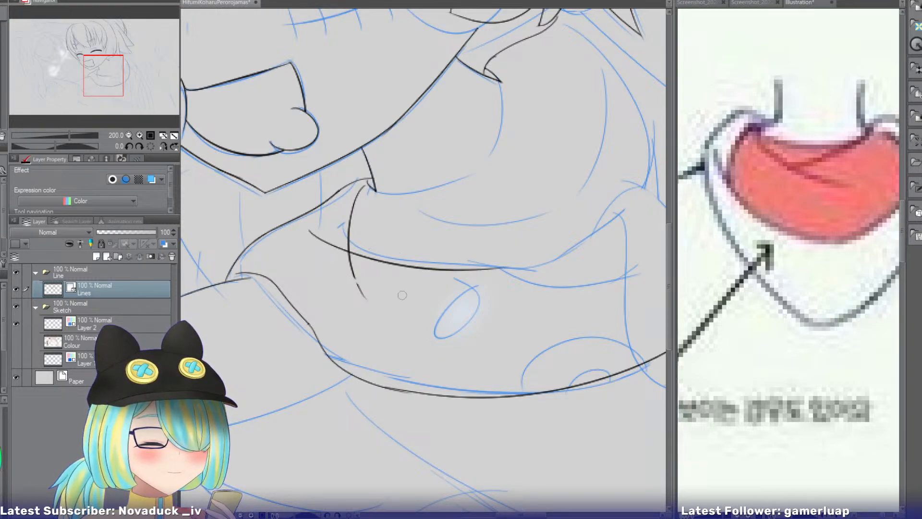
drag(402, 296, 421, 291)
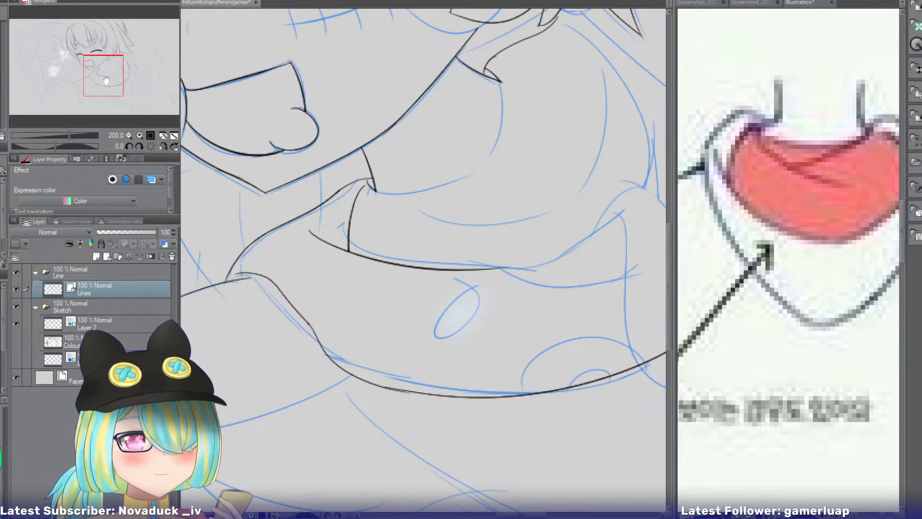
Ink the neckline's outer part as a curve running down from the tip of the neck line below the hair.
drag(105, 80, 113, 76)
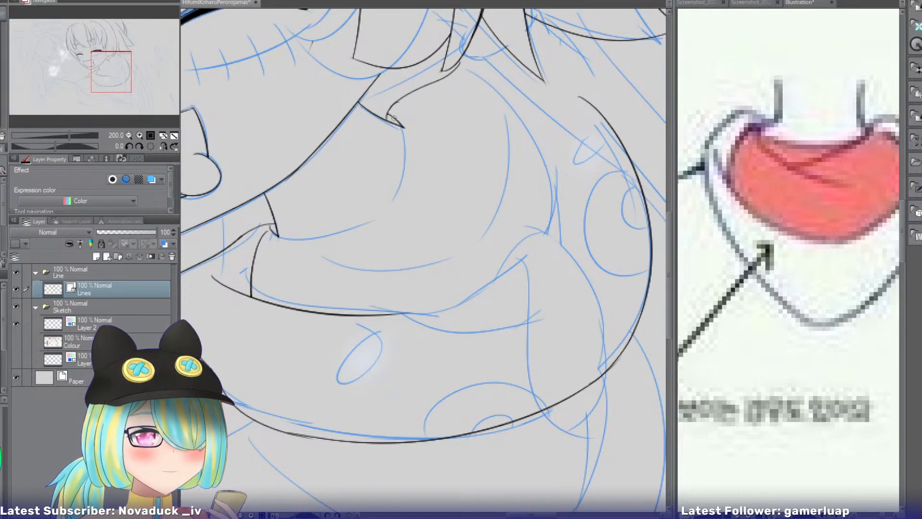
drag(402, 122, 386, 182)
key(ctrl+z)
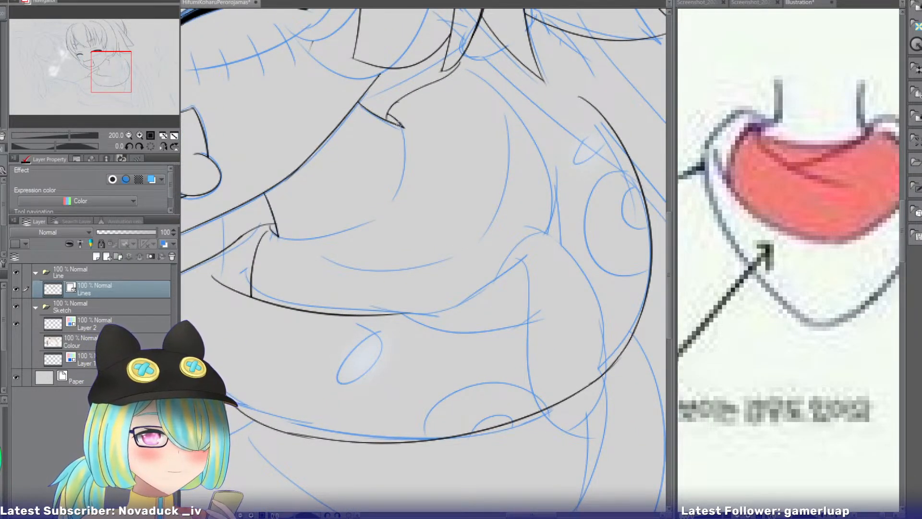
drag(400, 125, 336, 213)
key(ctrl+z)
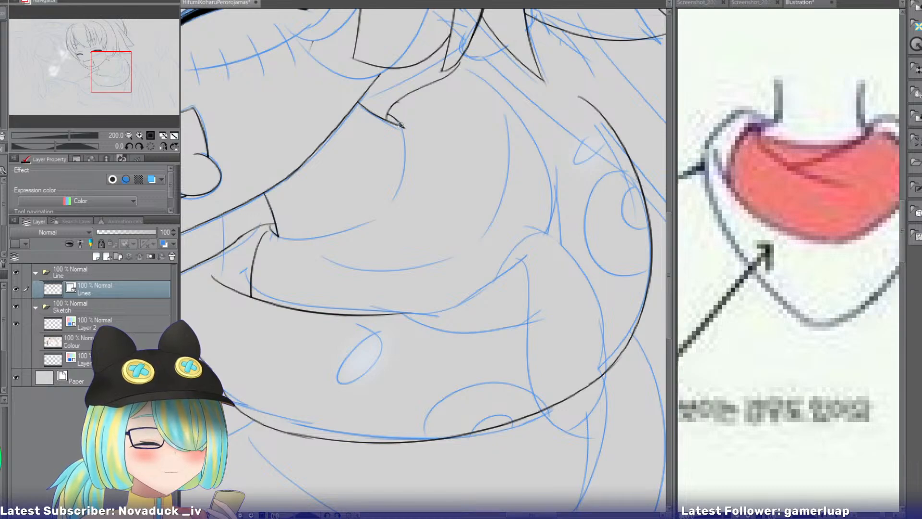
drag(401, 124, 339, 214)
key(ctrl+z)
drag(401, 124, 362, 209)
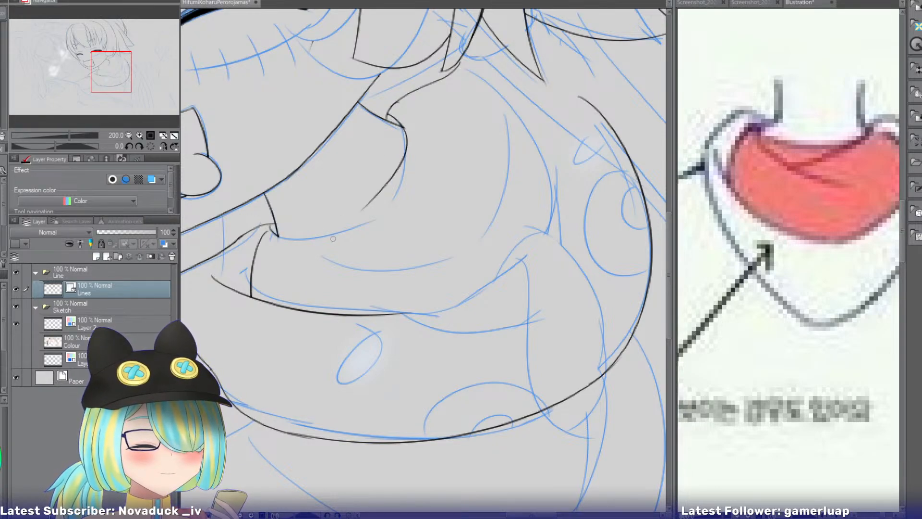
Ink the neckline's remaining part from the neck line near the chin, joining it to the outer part.
drag(277, 237, 352, 211)
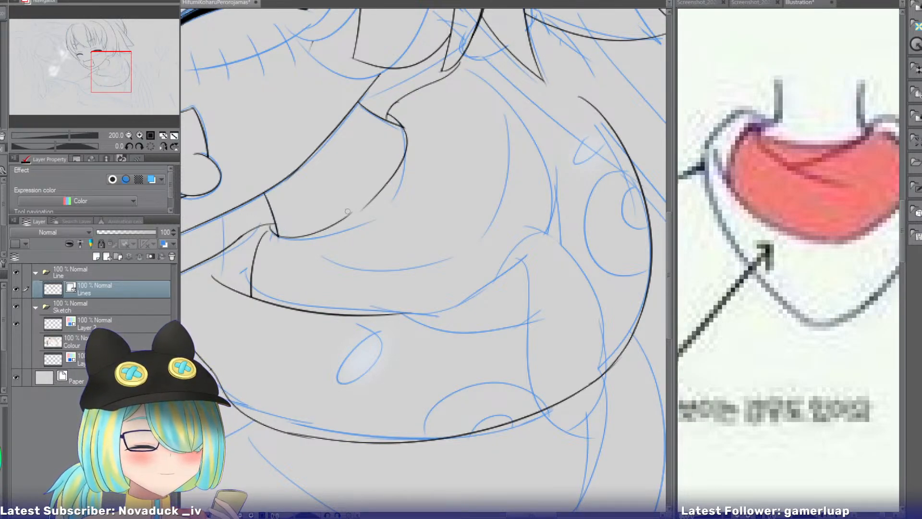
key(ctrl+z)
mouse_move(277, 237)
mouse_down()
mouse_move(369, 207)
mouse_move(337, 228)
mouse_up()
key(ctrl+z)
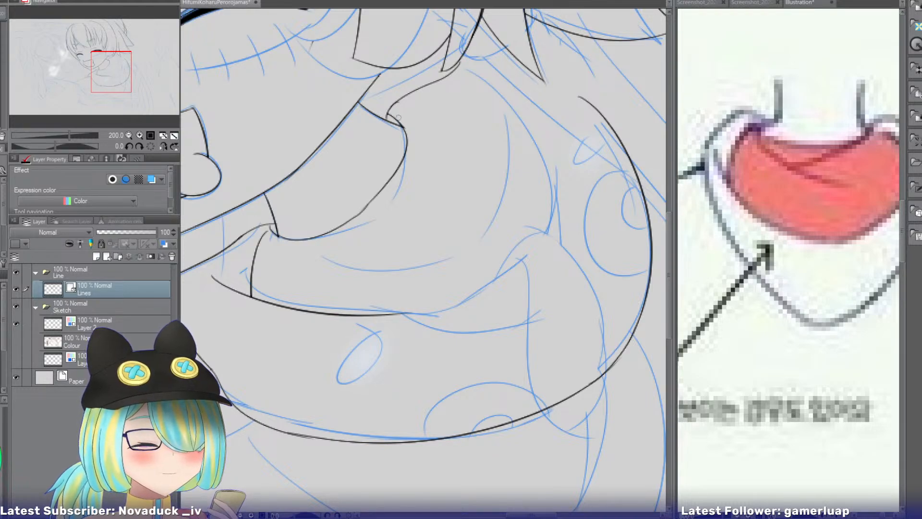
Ink an arched fold line on the mirrored canvas from the hood's neck corner outward beneath its upper edge.
click(164, 146)
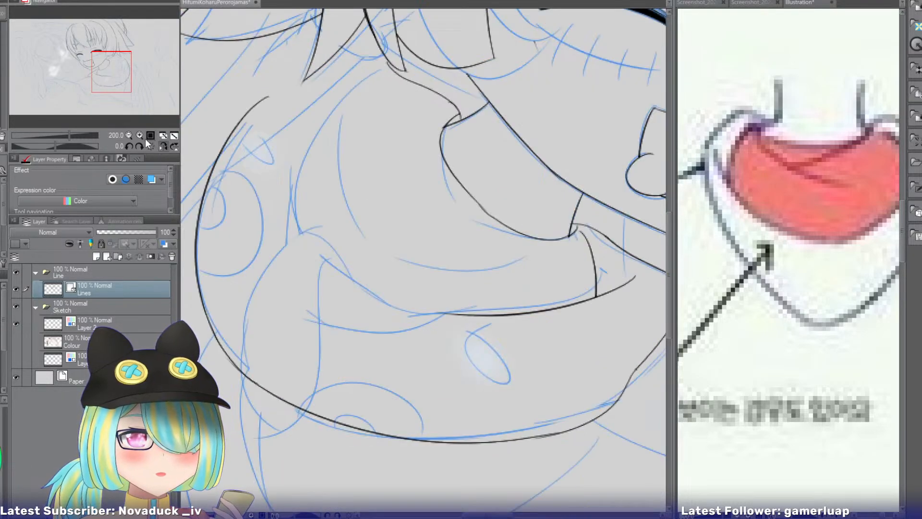
click(139, 135)
drag(111, 75, 115, 66)
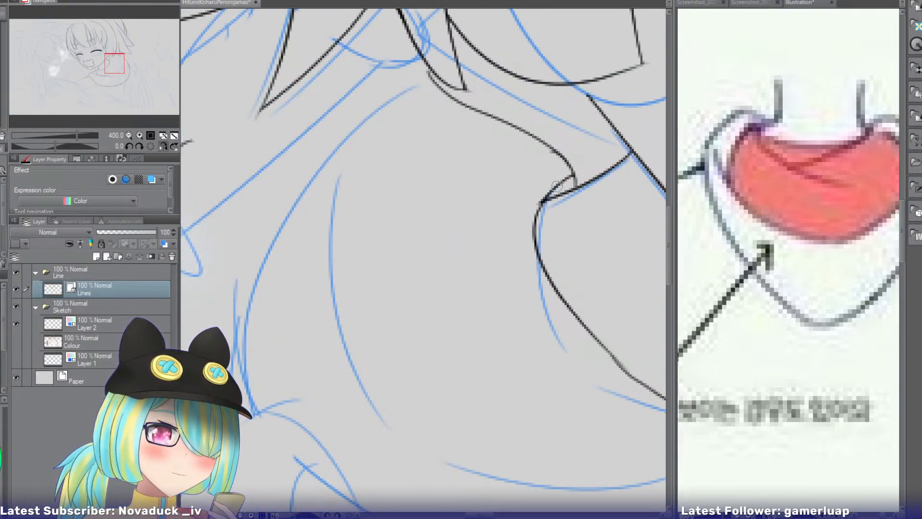
drag(571, 184, 336, 190)
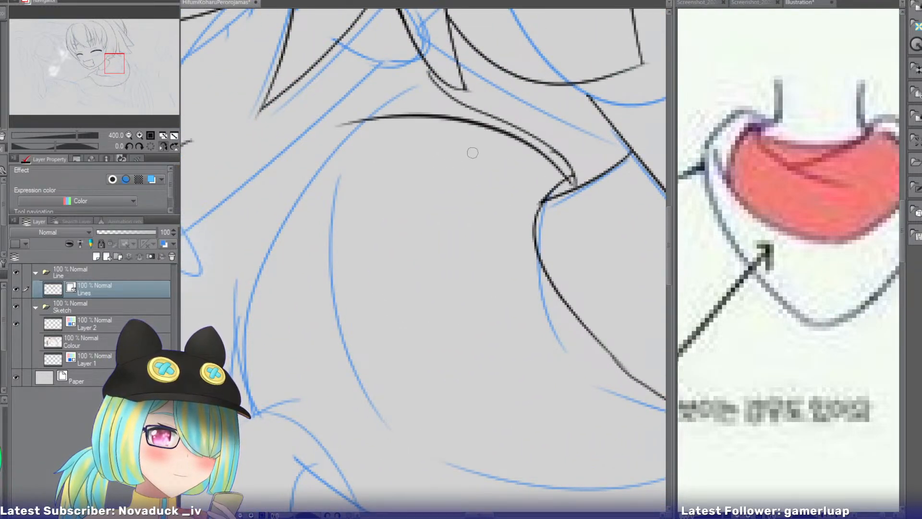
key(ctrl+z)
drag(568, 181, 371, 183)
key(ctrl+z)
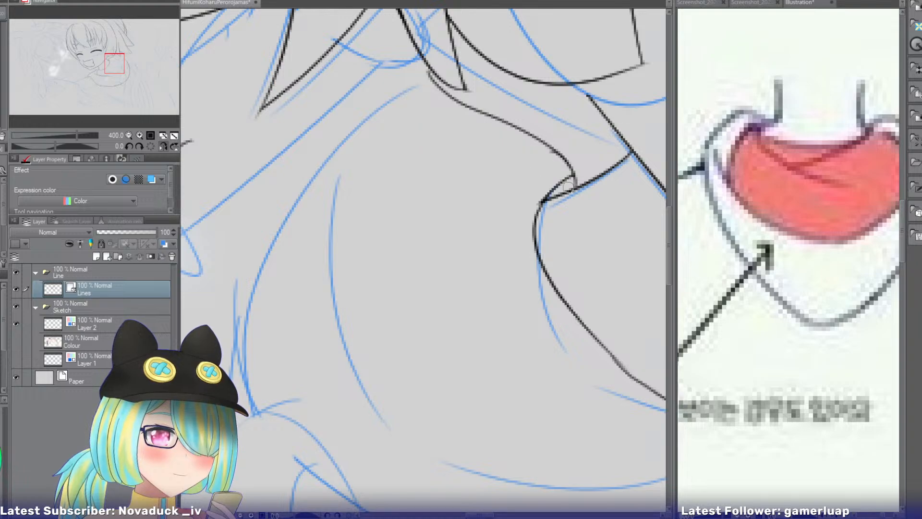
drag(571, 185, 365, 141)
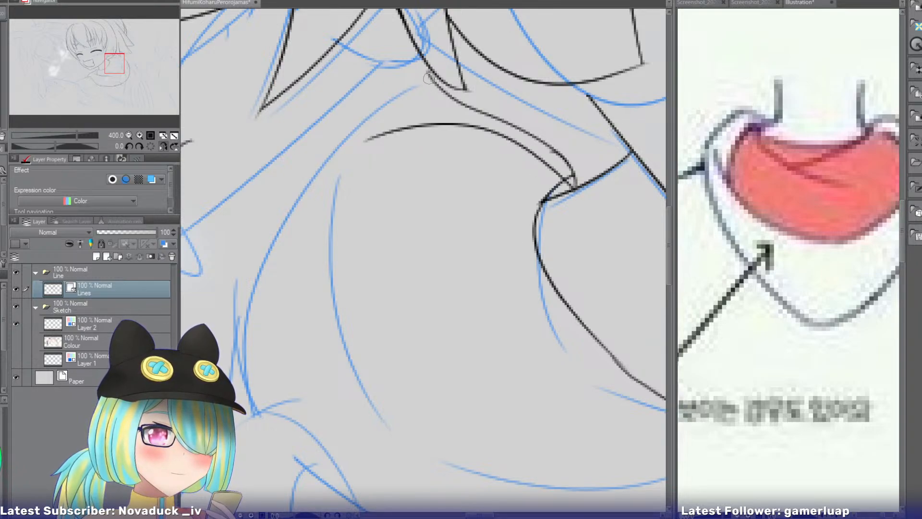
Try to ink a long inner fold curve from below the hair down past the end of the arched fold line.
drag(419, 88, 306, 287)
key(ctrl+z)
mouse_move(413, 100)
mouse_down()
mouse_move(305, 364)
mouse_move(322, 293)
mouse_move(348, 389)
mouse_up()
key(ctrl+z)
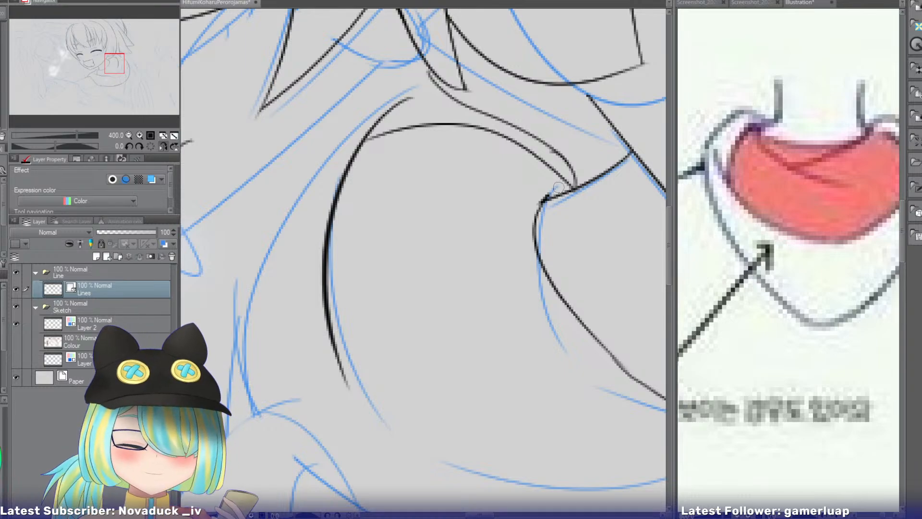
Add a small stroke to the corner where the neckline meets the neck line below the hair.
drag(560, 187, 544, 200)
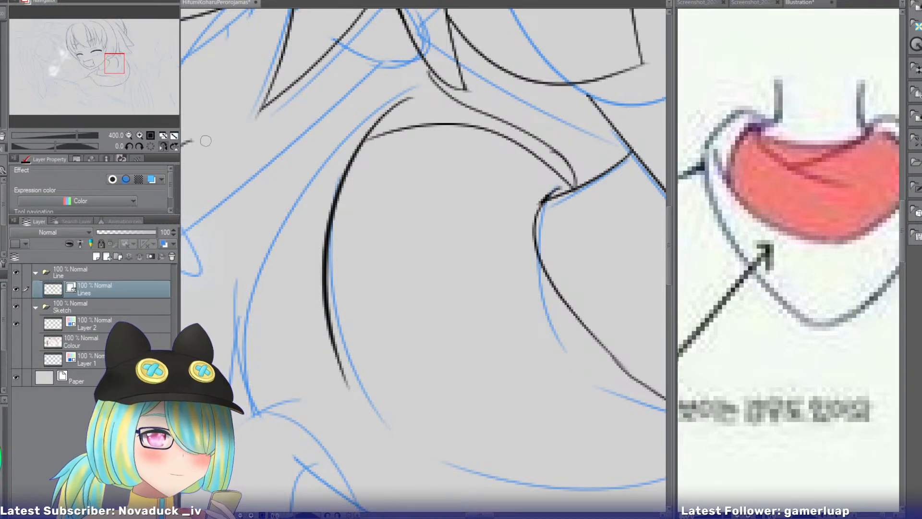
click(164, 145)
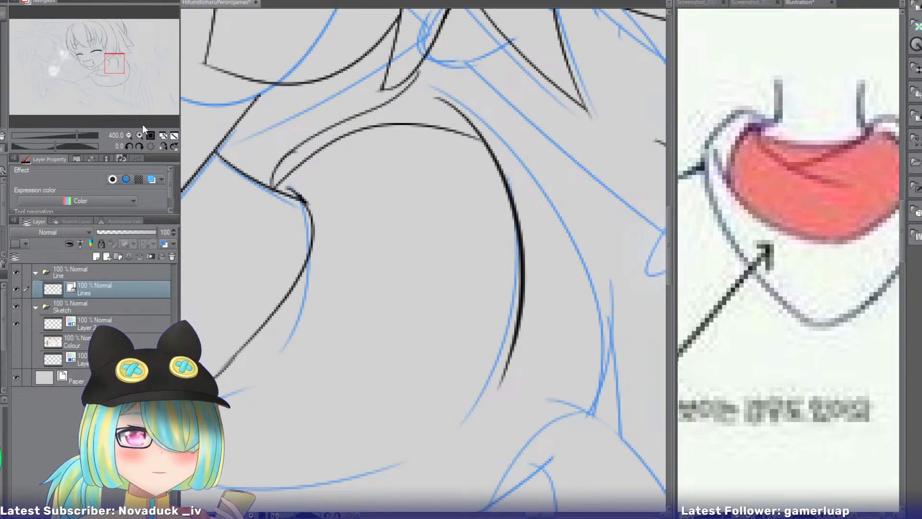
click(128, 135)
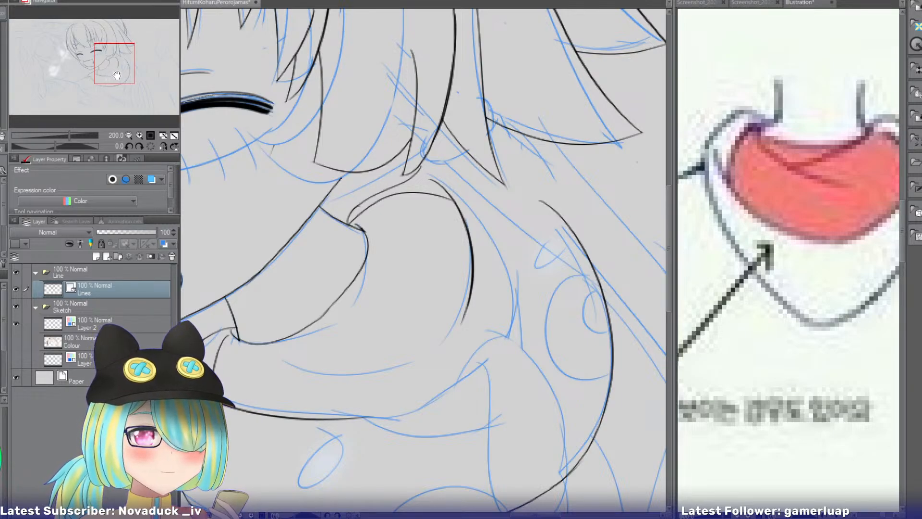
drag(115, 76, 114, 85)
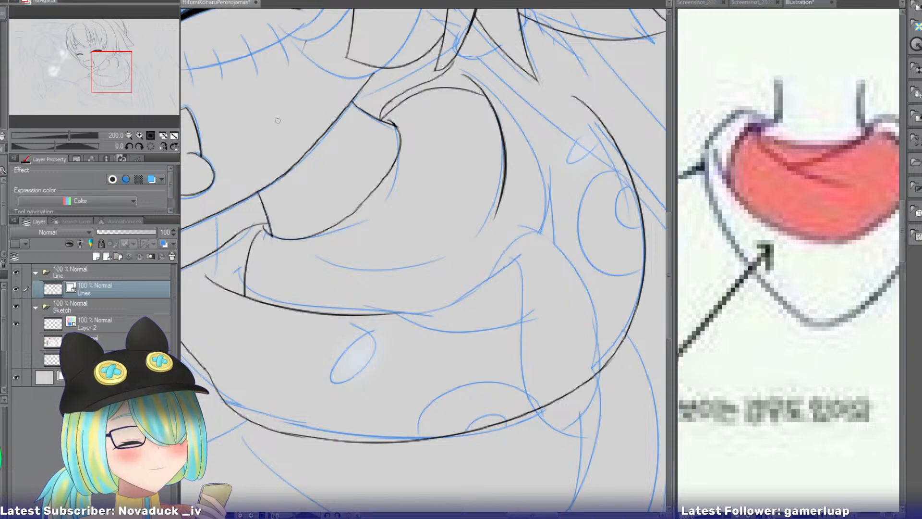
Ink the upper part of the hood's inner curve on the mirrored canvas, from below the hair outward, and extend the arched fold line to it.
click(164, 146)
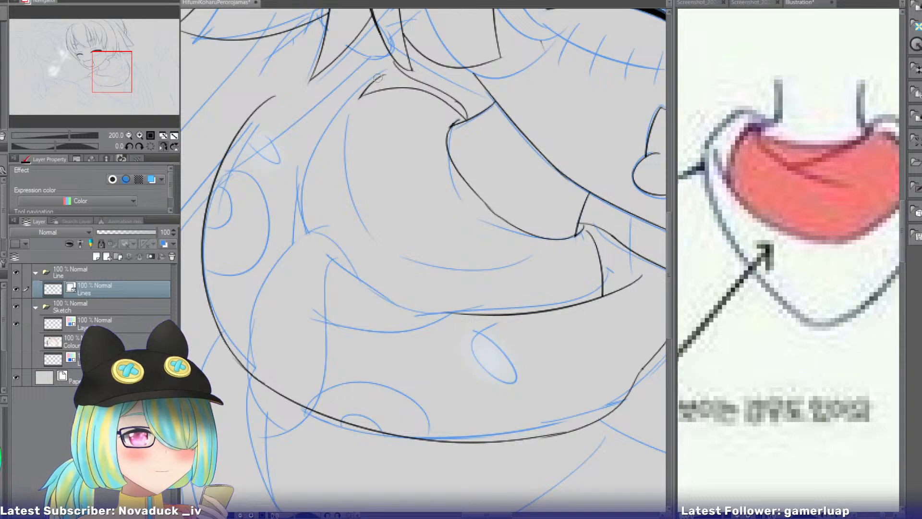
drag(391, 68, 336, 278)
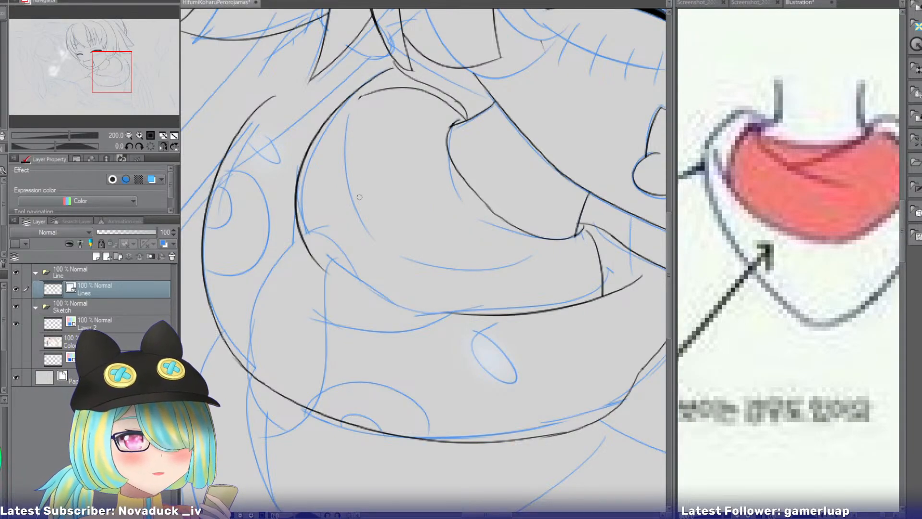
key(ctrl+z)
mouse_move(383, 75)
mouse_down()
mouse_move(306, 208)
mouse_move(332, 258)
mouse_up()
key(ctrl+z)
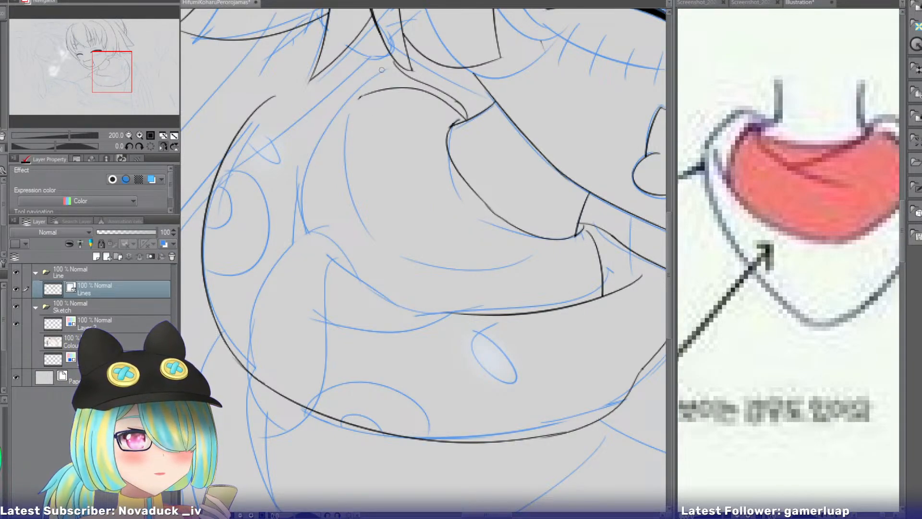
drag(385, 69, 307, 245)
key(ctrl+z)
drag(386, 71, 317, 245)
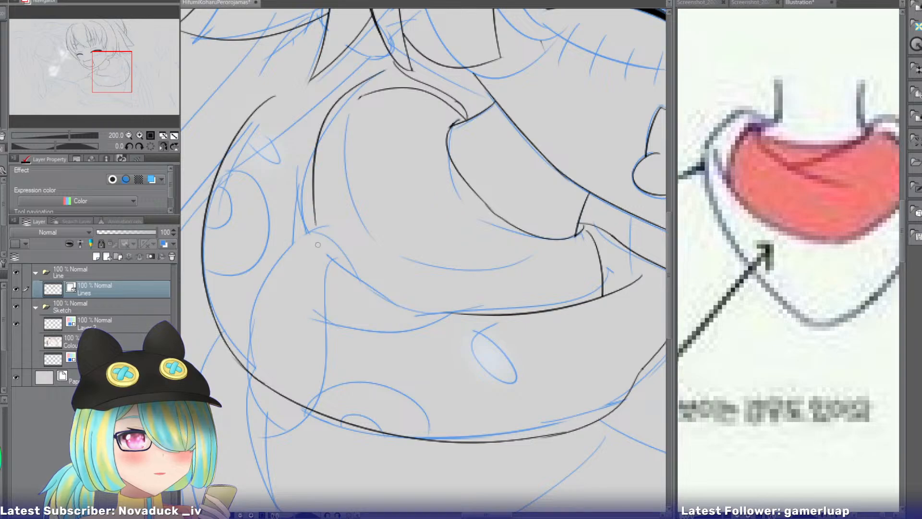
key(ctrl+z)
drag(387, 71, 322, 238)
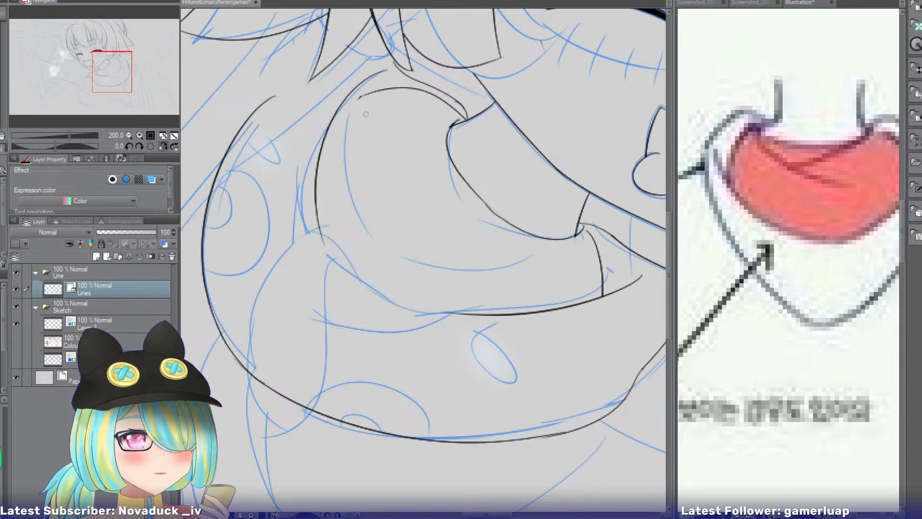
key(ctrl+z)
drag(385, 71, 317, 245)
key(ctrl+z)
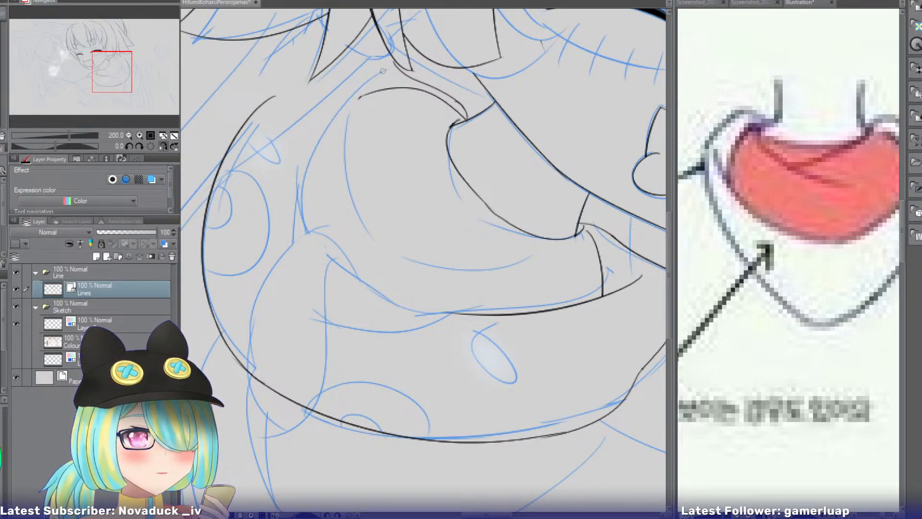
drag(382, 71, 325, 251)
mouse_move(364, 96)
mouse_down()
mouse_move(329, 131)
mouse_move(344, 113)
mouse_move(326, 128)
mouse_up()
Continue the hood's inner curve on a rotated canvas from the end of its upper part around to the lower fold line.
key(r)
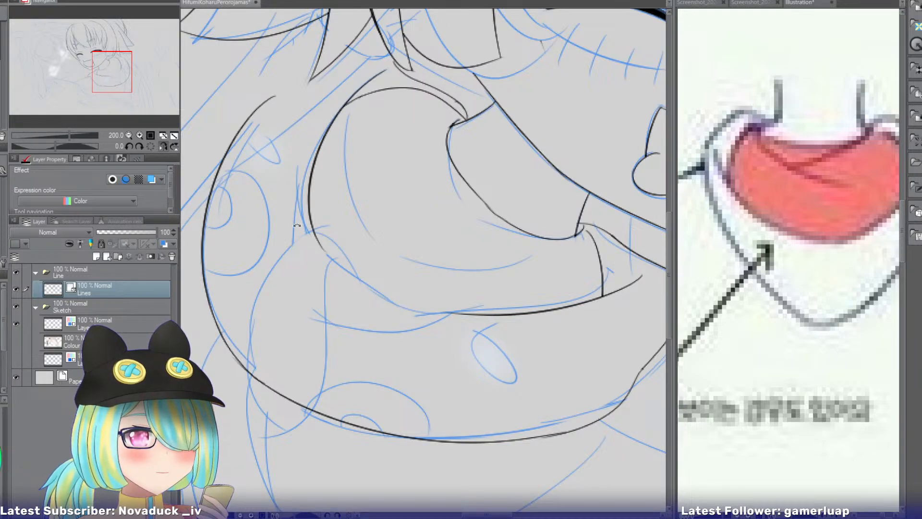
mouse_move(303, 226)
mouse_down()
mouse_move(355, 114)
mouse_move(485, 134)
mouse_up()
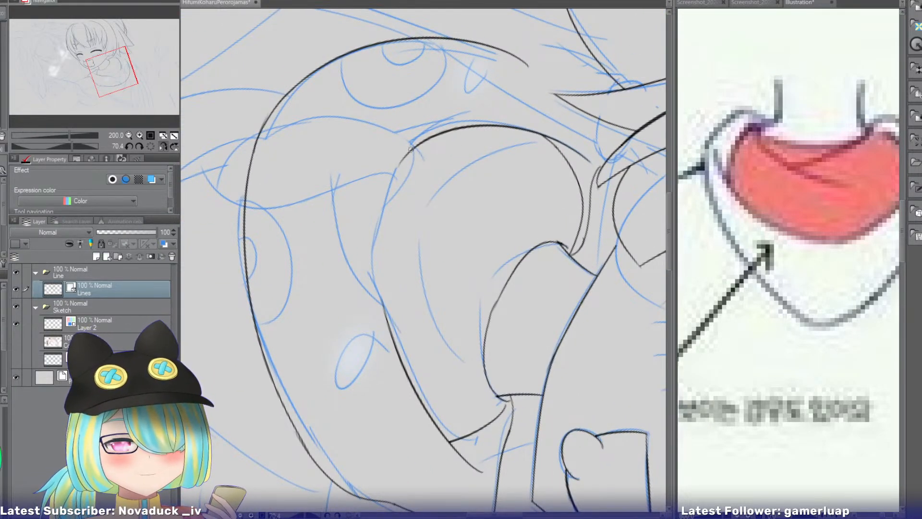
drag(409, 152, 384, 305)
key(ctrl+z)
drag(416, 147, 386, 311)
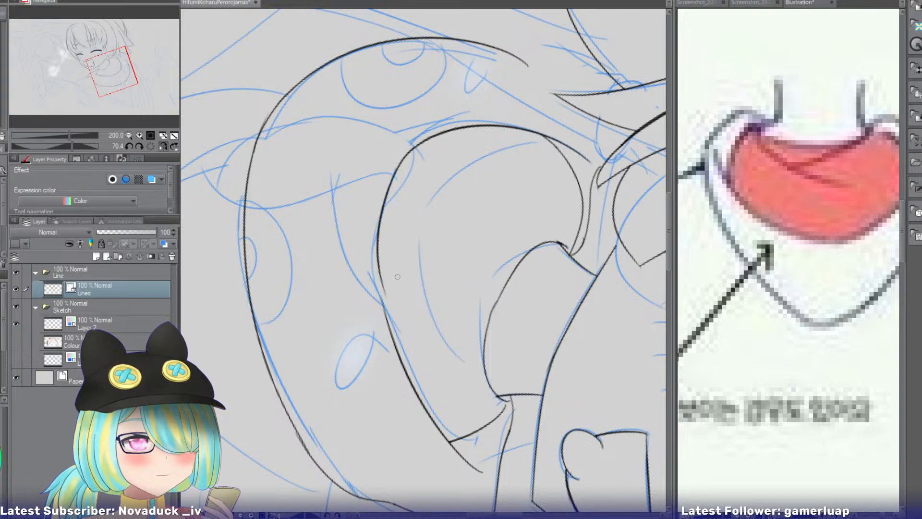
key(ctrl+z)
drag(405, 154, 380, 306)
drag(374, 260, 393, 348)
key(ctrl+z)
key(ctrl+z)
drag(374, 286, 402, 370)
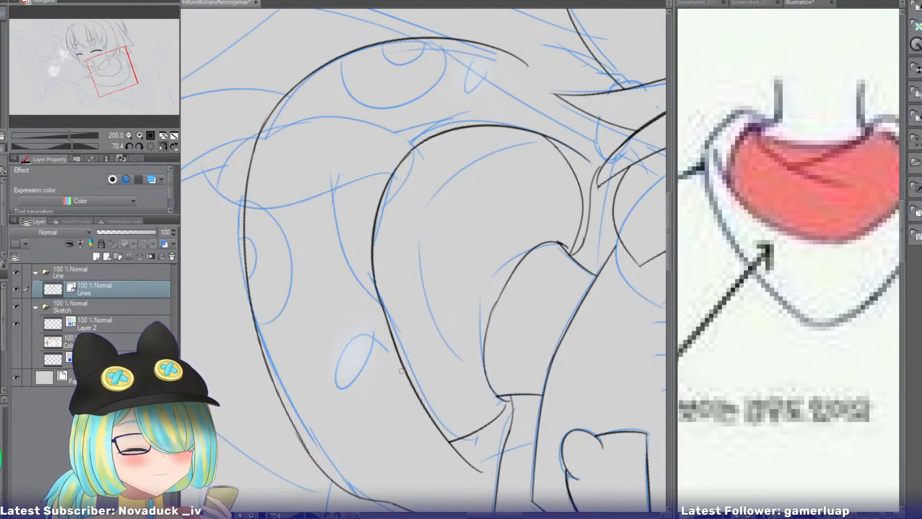
Restore the unmirrored, unrotated view and ink a second fold line inside the hood's inner curve, from its outer side down to the lower edge.
click(151, 145)
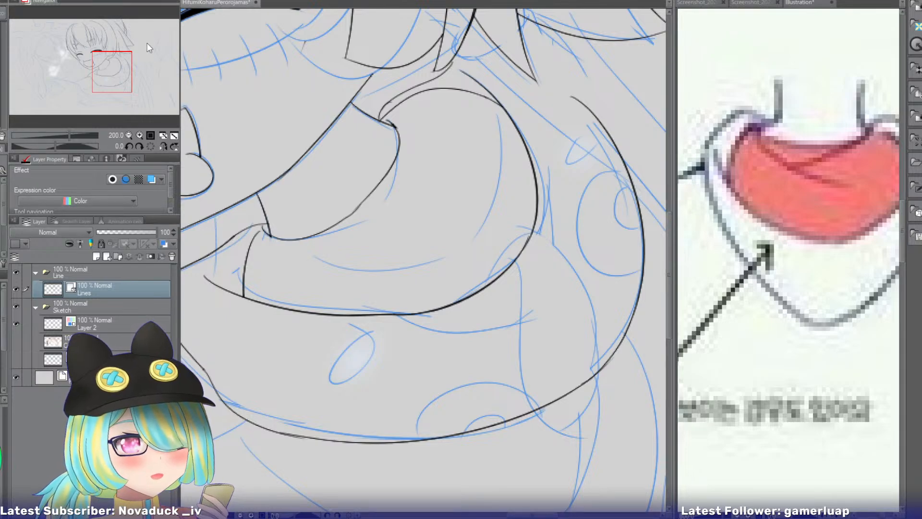
drag(112, 71, 118, 75)
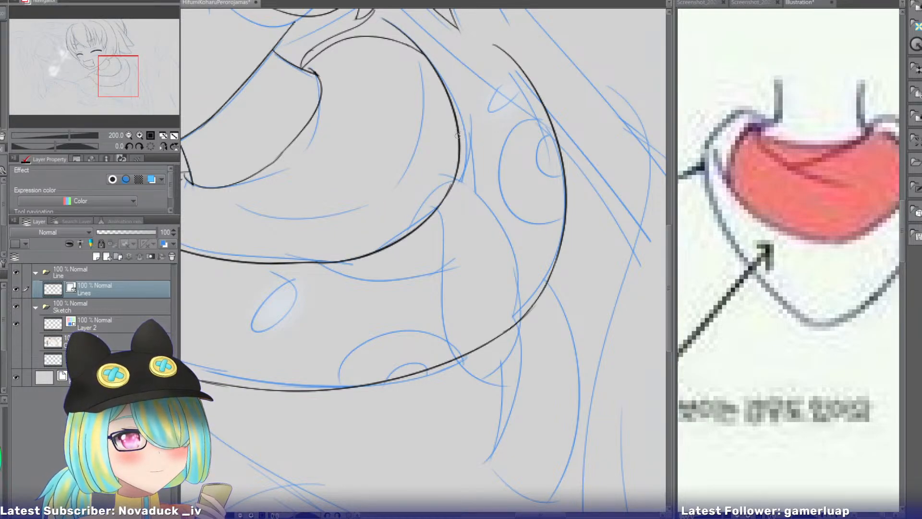
drag(457, 135, 334, 262)
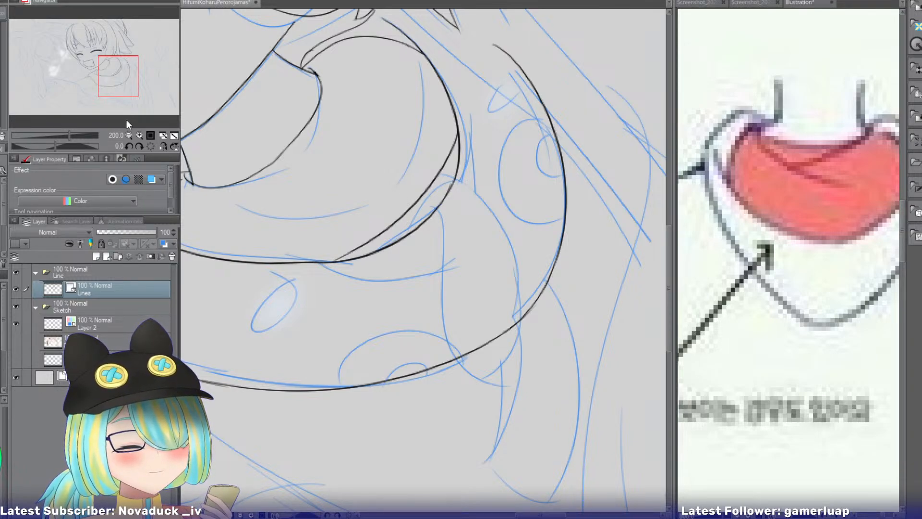
Ink the wavy inner side of the drooping flap on the mirrored canvas, from the hood's inner curve down past its lower outline.
click(140, 134)
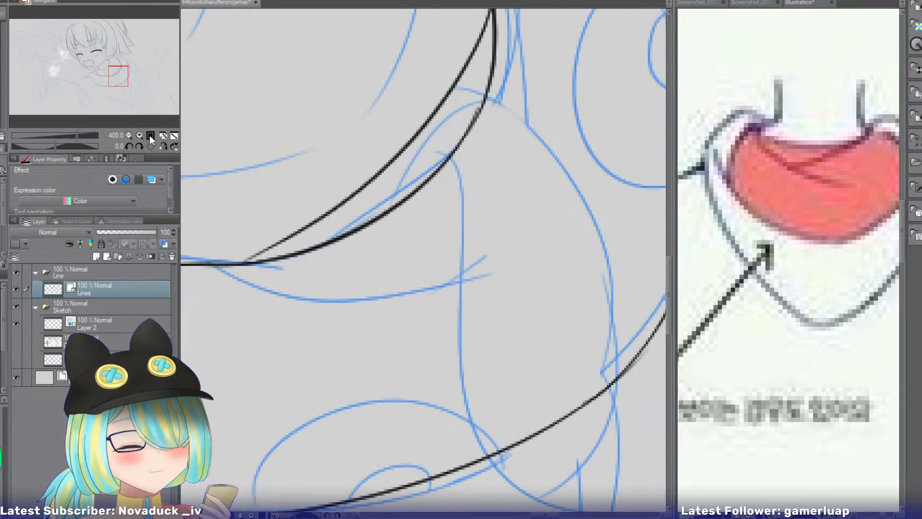
click(163, 146)
click(117, 78)
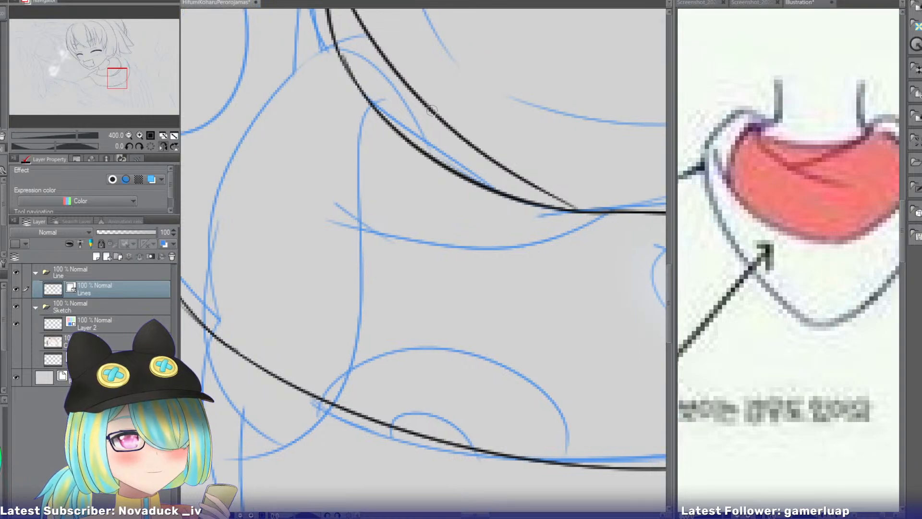
drag(396, 107, 358, 348)
key(ctrl+z)
drag(386, 101, 322, 424)
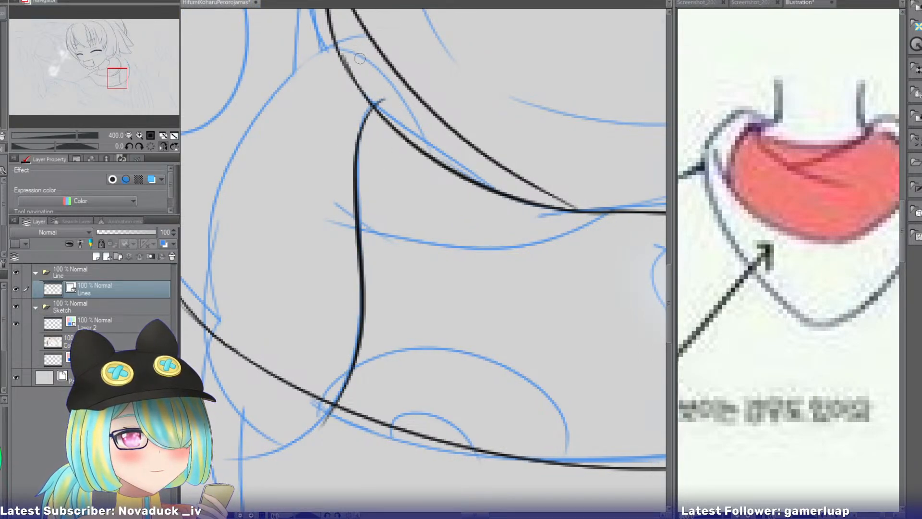
Ink the flap's outer side and rounded lower end, and erase the hood outline that crosses inside it.
drag(361, 49, 205, 350)
mouse_move(214, 270)
mouse_down()
mouse_move(205, 295)
mouse_move(240, 418)
mouse_up()
mouse_move(219, 382)
mouse_down()
mouse_move(298, 434)
mouse_move(326, 418)
mouse_move(277, 427)
mouse_up()
key(ctrl+z)
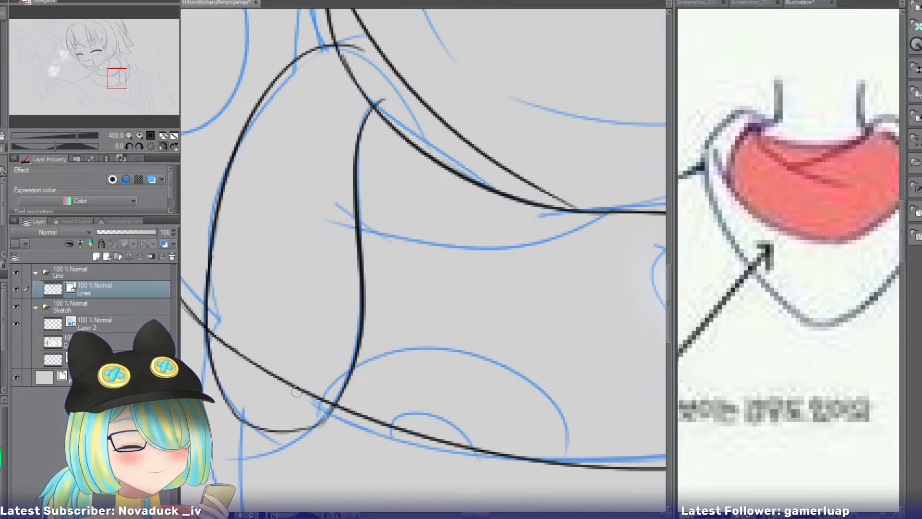
key(e)
mouse_move(290, 365)
mouse_down()
mouse_move(278, 400)
mouse_move(260, 345)
mouse_move(236, 349)
mouse_up()
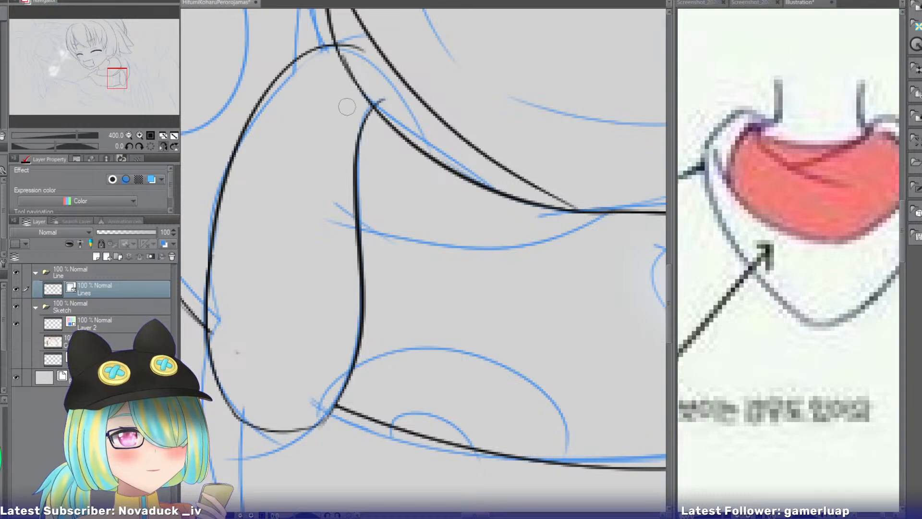
Unmirror the canvas, ink the flap's curved top fold down to the hood's inner curve, and erase the curve section inside the flap.
click(163, 135)
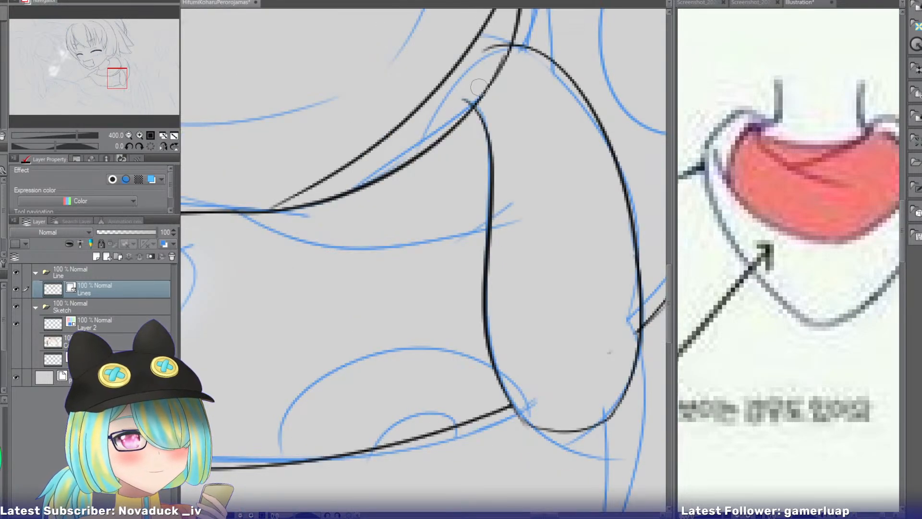
drag(505, 48, 417, 146)
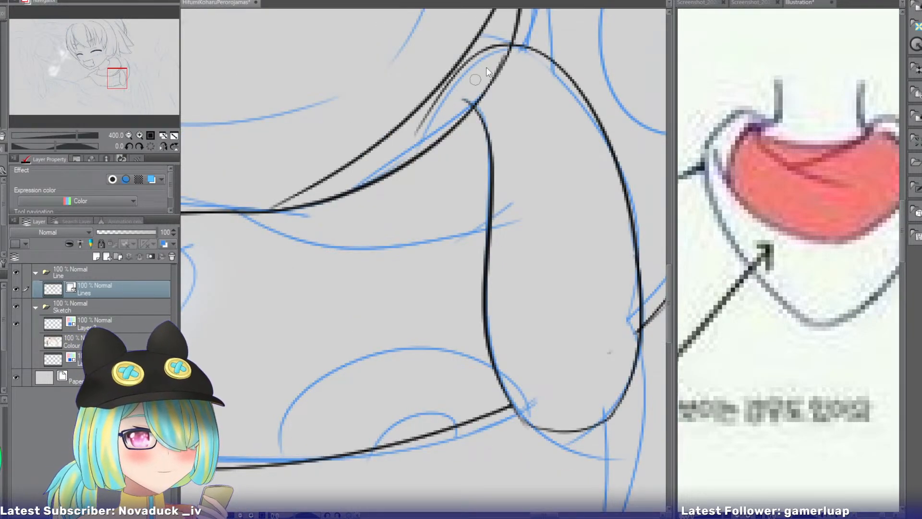
key(ctrl+z)
drag(509, 46, 408, 161)
key(ctrl+z)
drag(516, 47, 423, 161)
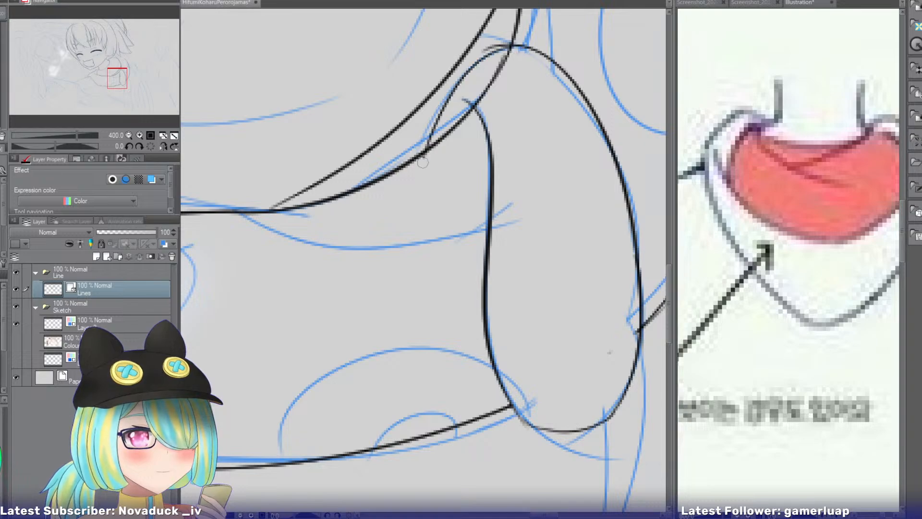
key(ctrl+z)
mouse_move(510, 46)
mouse_down()
mouse_move(443, 101)
mouse_move(430, 143)
mouse_up()
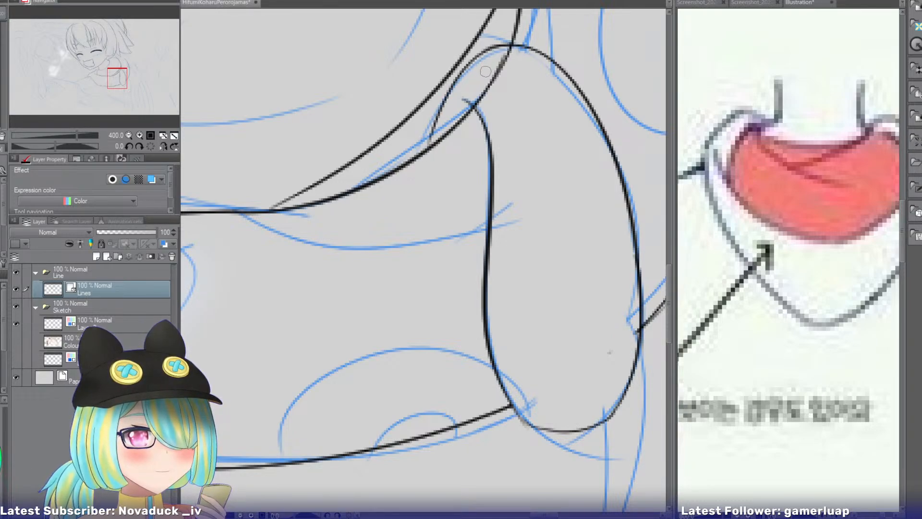
mouse_move(490, 74)
mouse_down()
mouse_move(515, 94)
mouse_move(498, 101)
mouse_up()
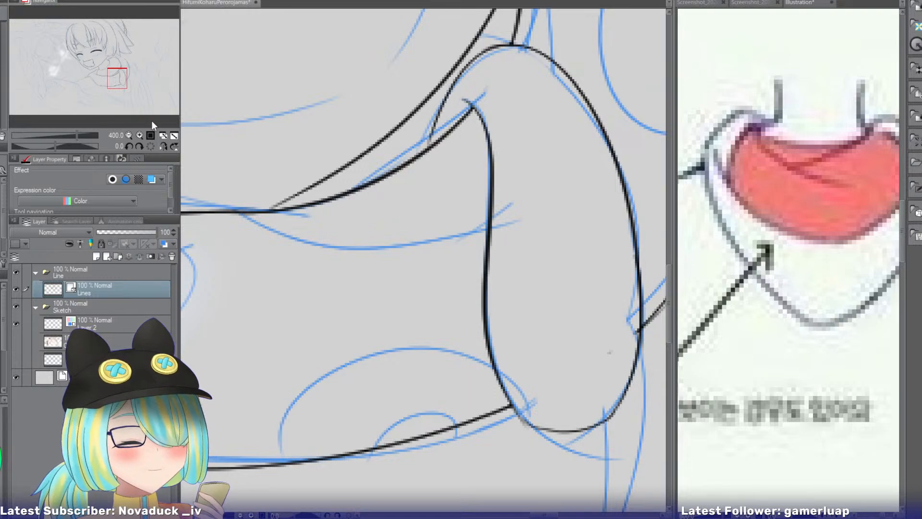
Ink a large half-round marking on the hood's lower outline beside the flap, with a smaller half-round inside it.
click(128, 134)
click(128, 135)
click(128, 135)
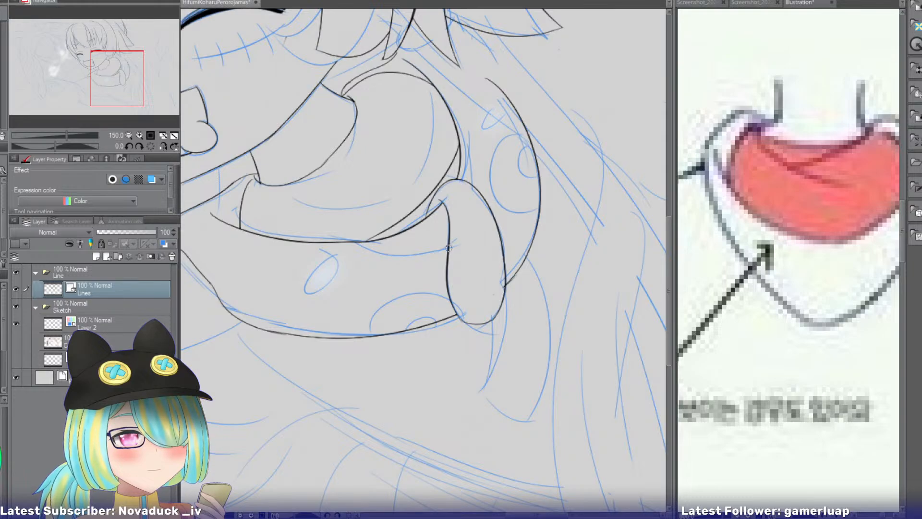
click(139, 135)
click(139, 134)
click(139, 134)
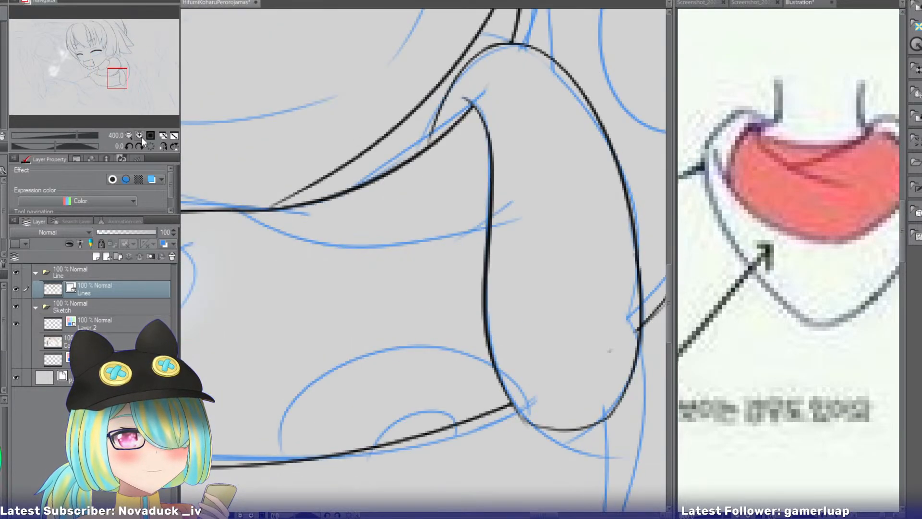
drag(116, 79, 115, 82)
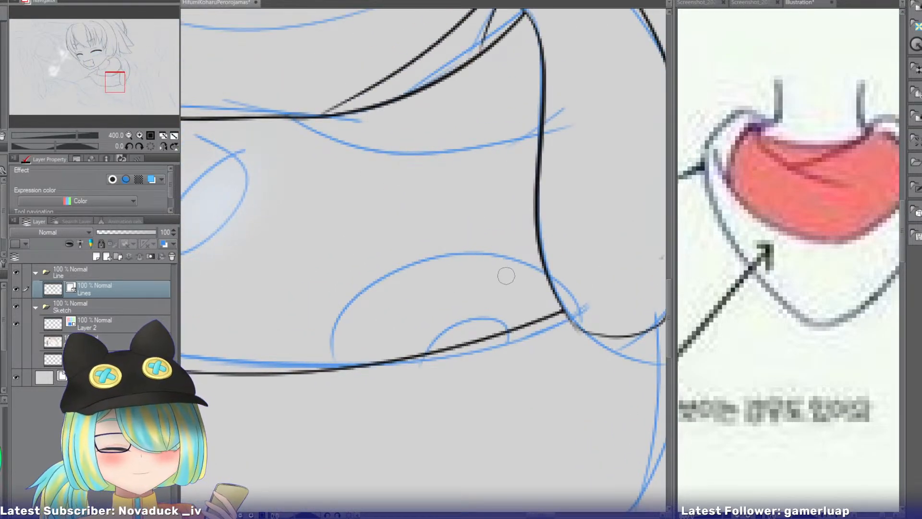
drag(535, 319, 281, 363)
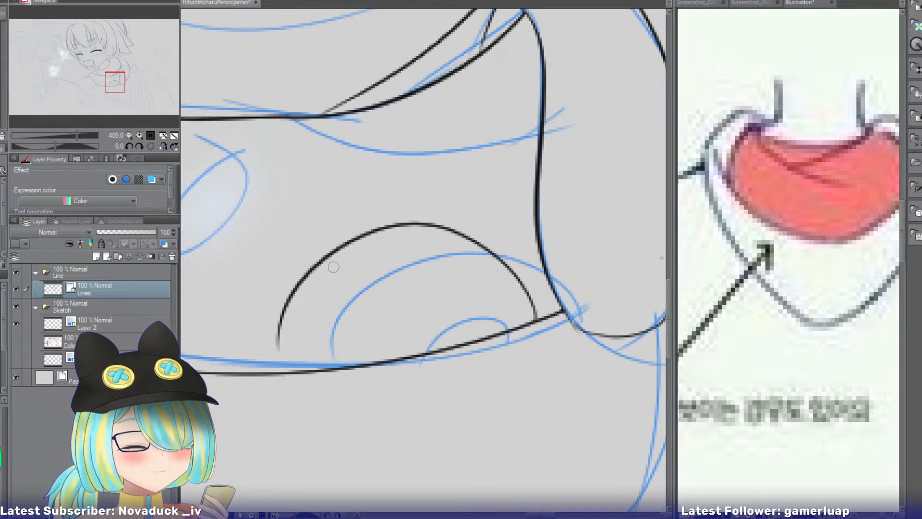
key(ctrl+z)
drag(285, 311, 278, 372)
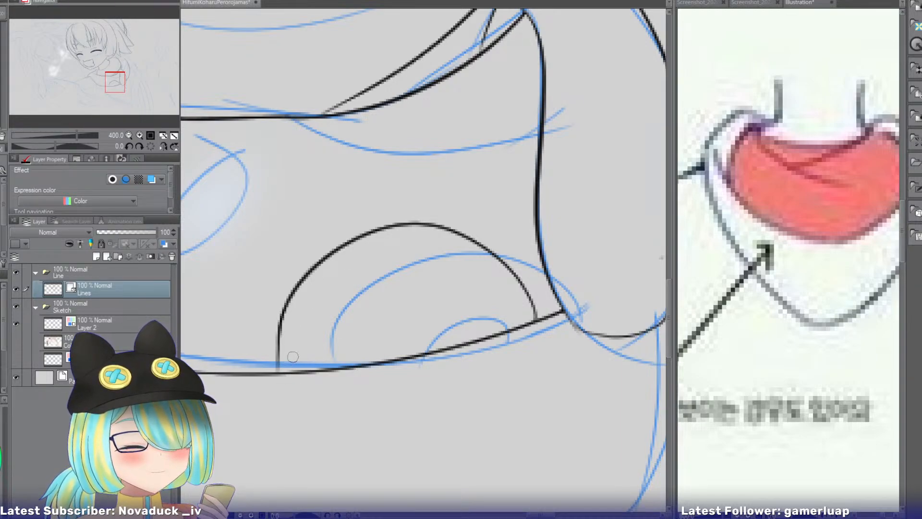
key(ctrl+z)
drag(305, 273, 264, 385)
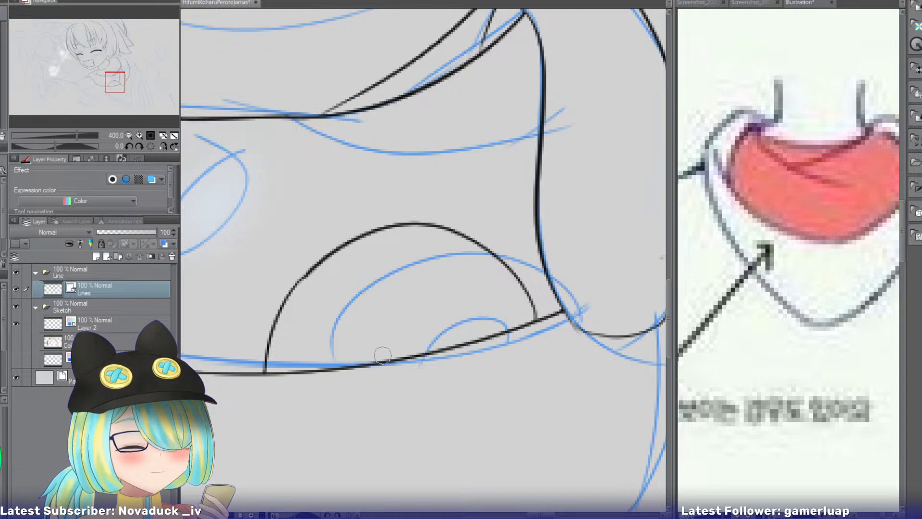
drag(392, 323, 319, 368)
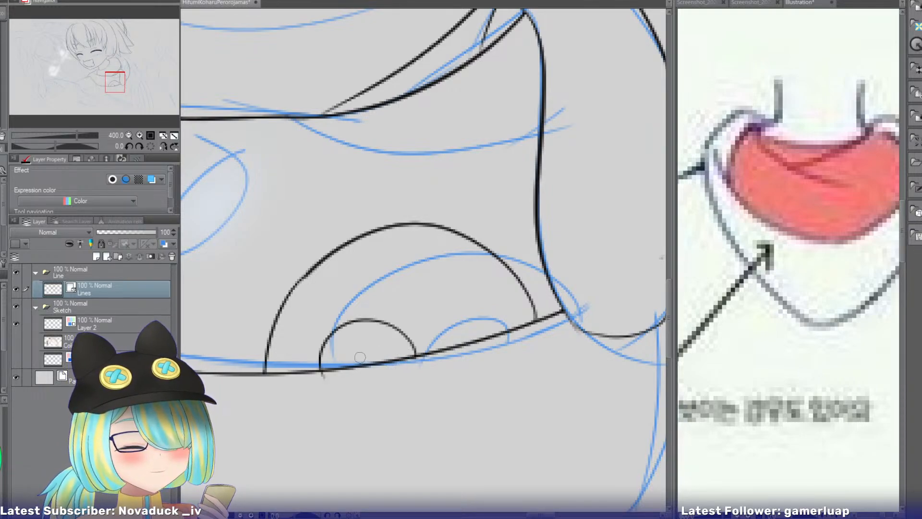
Ink a large half-round marking against the hood's outer side above the flap, with a smaller half-round inside it.
drag(122, 81, 129, 70)
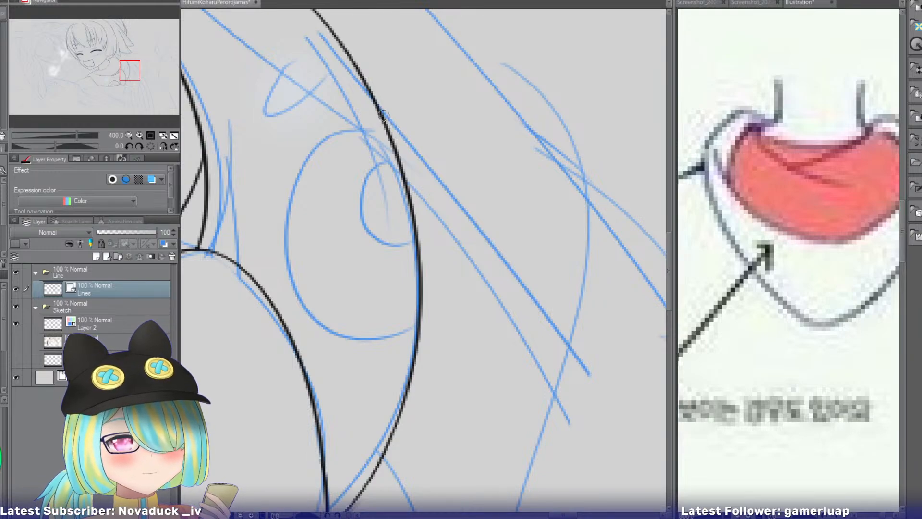
drag(383, 115, 380, 298)
key(ctrl+z)
drag(381, 115, 405, 340)
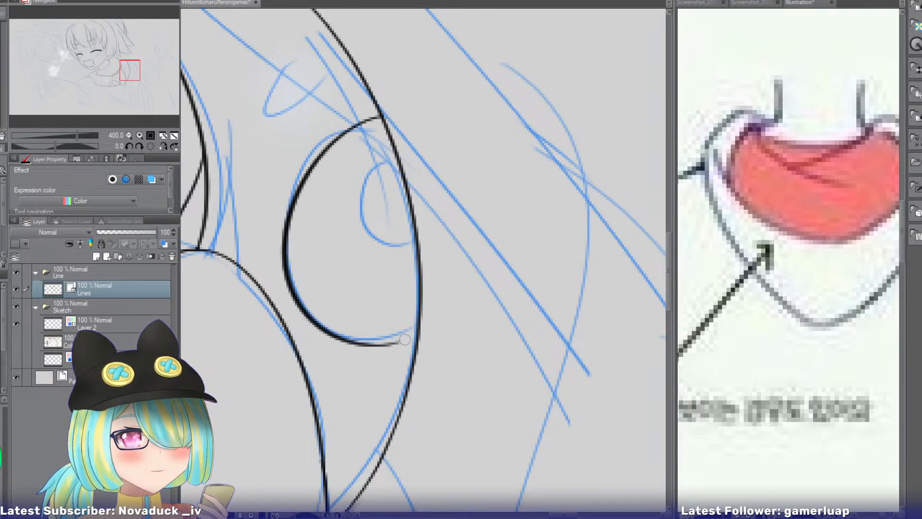
key(ctrl+z)
drag(381, 115, 411, 337)
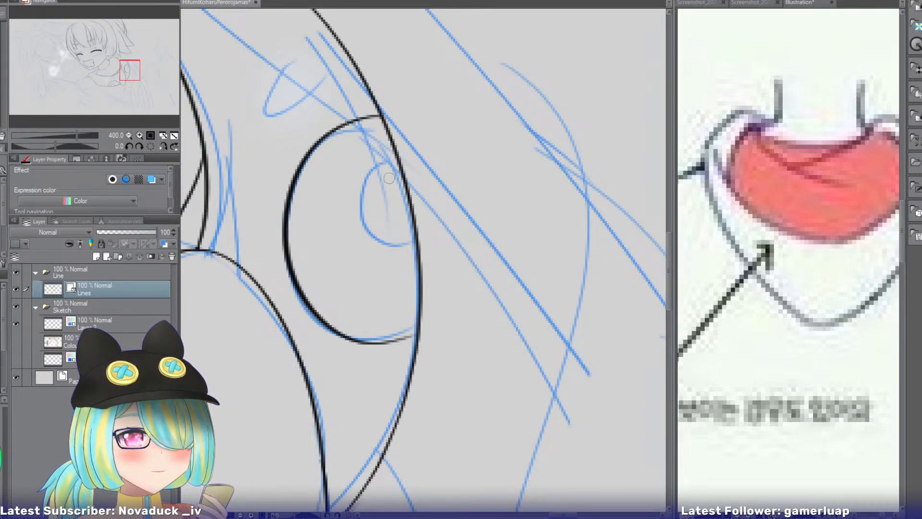
drag(392, 143, 407, 252)
key(ctrl+z)
mouse_move(395, 156)
mouse_down()
mouse_move(364, 213)
mouse_move(411, 211)
mouse_up()
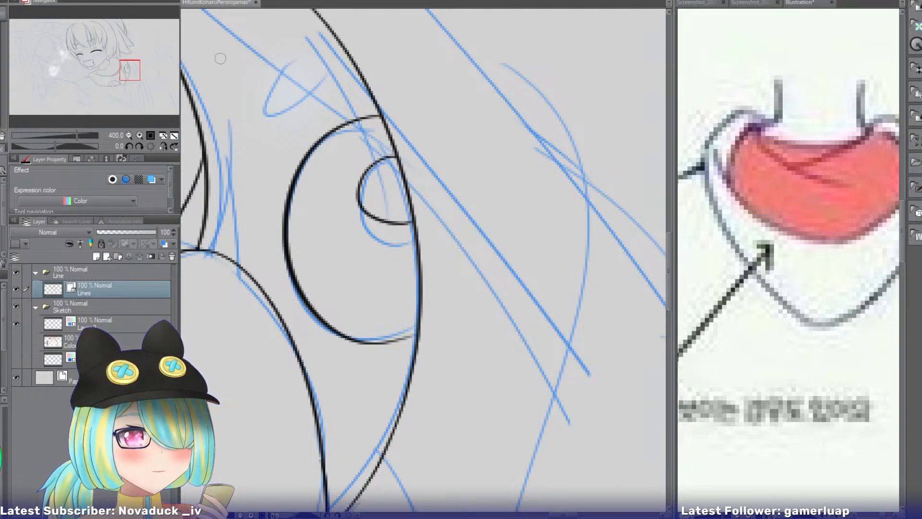
click(128, 134)
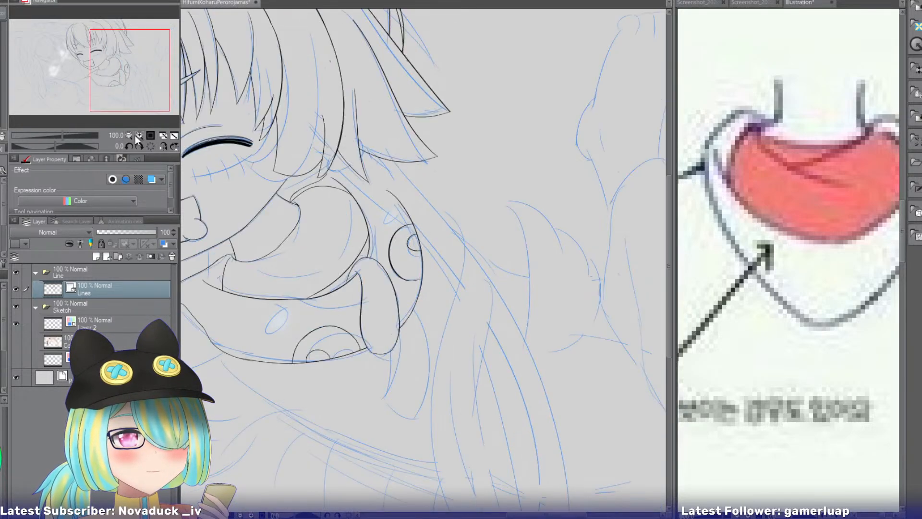
Ink a small slanted oval marking against the hood's outer side, above the large half-round marking there.
click(139, 135)
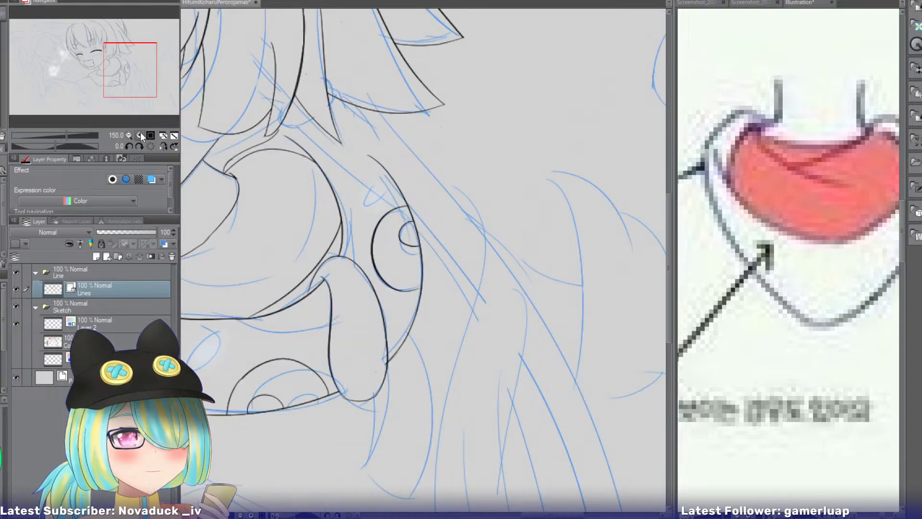
click(140, 133)
mouse_move(310, 31)
mouse_down()
mouse_move(330, 56)
mouse_move(296, 38)
mouse_move(260, 112)
mouse_move(313, 26)
mouse_move(293, 31)
mouse_move(325, 46)
mouse_move(298, 36)
mouse_up()
key(ctrl+z)
key(ctrl+z)
key(ctrl+z)
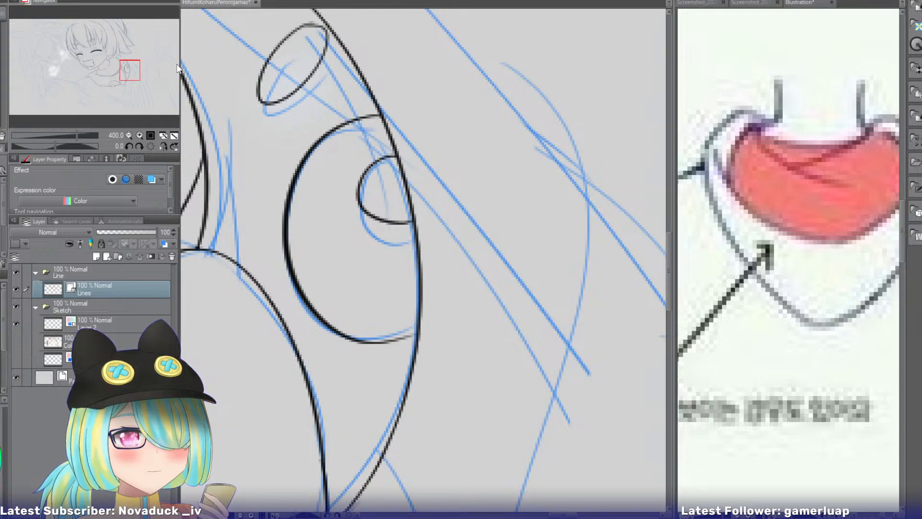
Ink a small slanted oval marking on the front of the hood, beside the lower half-round marking.
drag(129, 71, 111, 82)
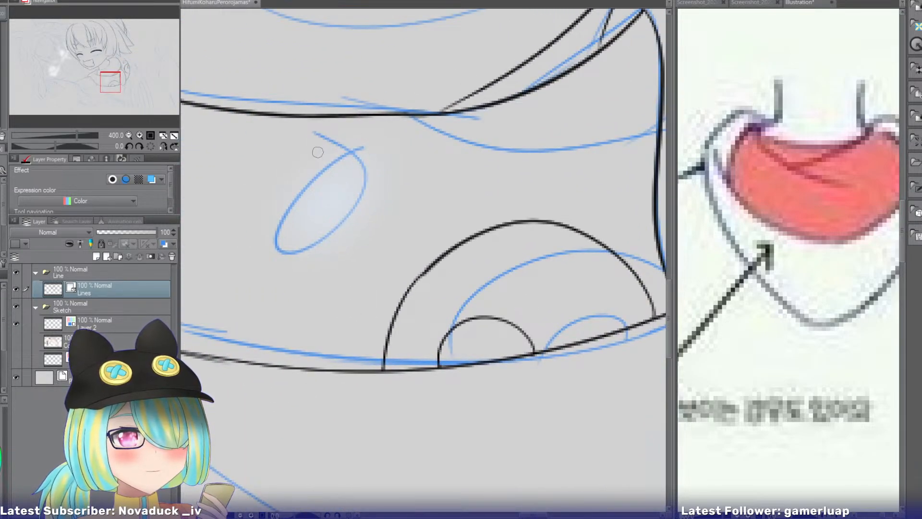
mouse_move(323, 151)
mouse_down()
mouse_move(325, 222)
mouse_move(310, 167)
mouse_move(335, 167)
mouse_move(279, 265)
mouse_move(348, 144)
mouse_move(265, 245)
mouse_move(348, 145)
mouse_move(320, 163)
mouse_move(339, 216)
mouse_move(333, 150)
mouse_up()
key(ctrl+z)
key(ctrl+z)
key(ctrl+z)
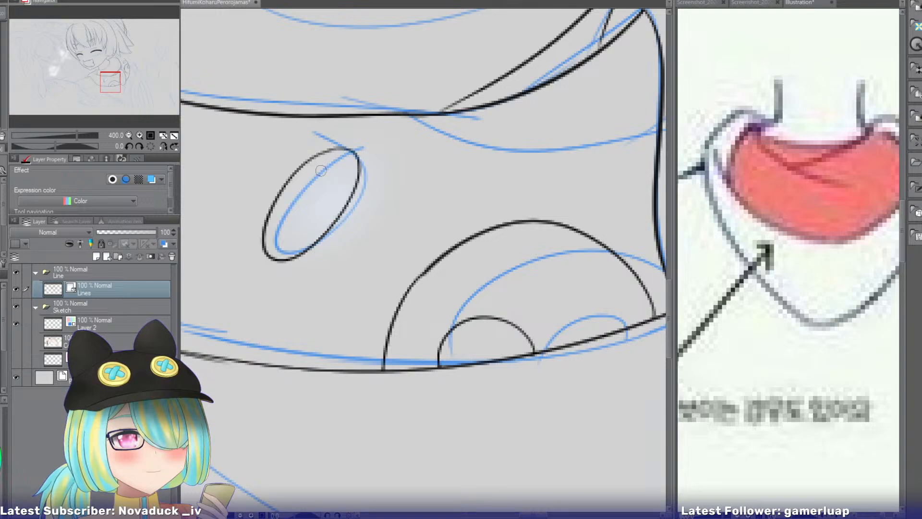
Hide the Sketch folder, auto-select the empty area outside the line art, and show the sketch again.
click(130, 134)
click(131, 134)
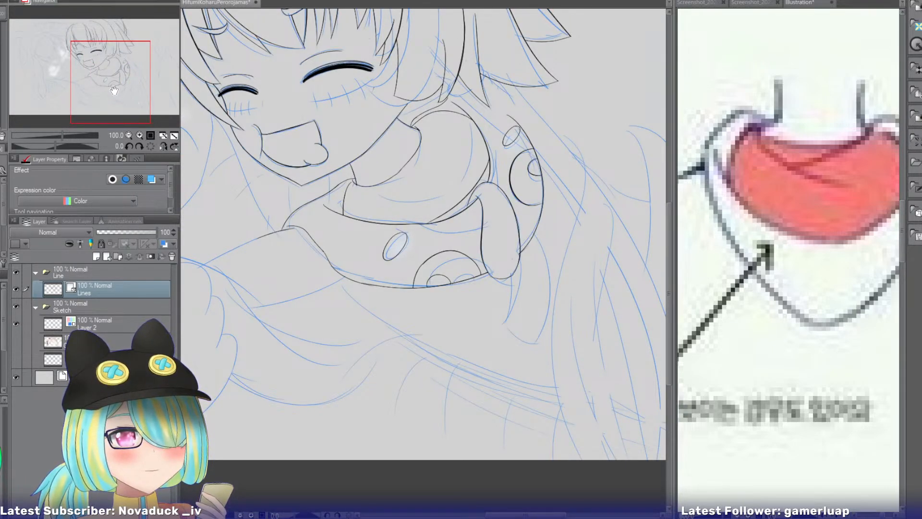
drag(133, 104, 152, 100)
click(16, 306)
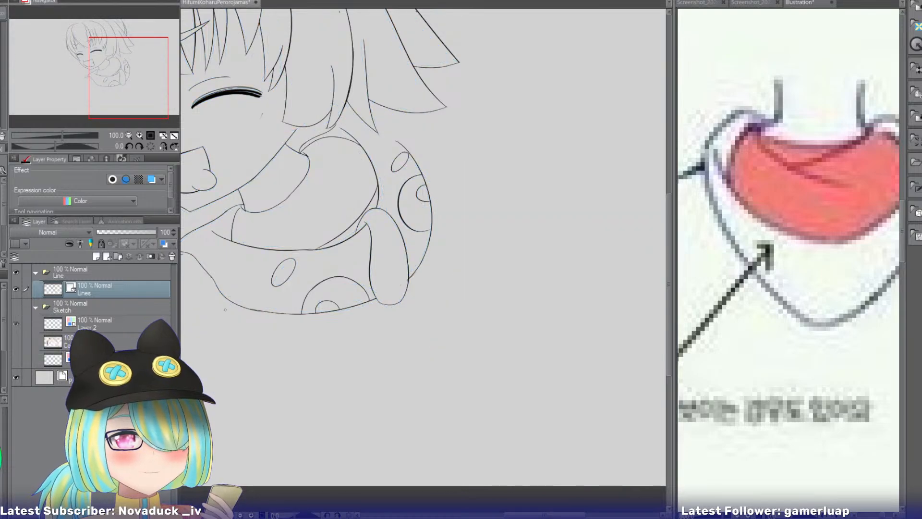
click(267, 367)
click(16, 306)
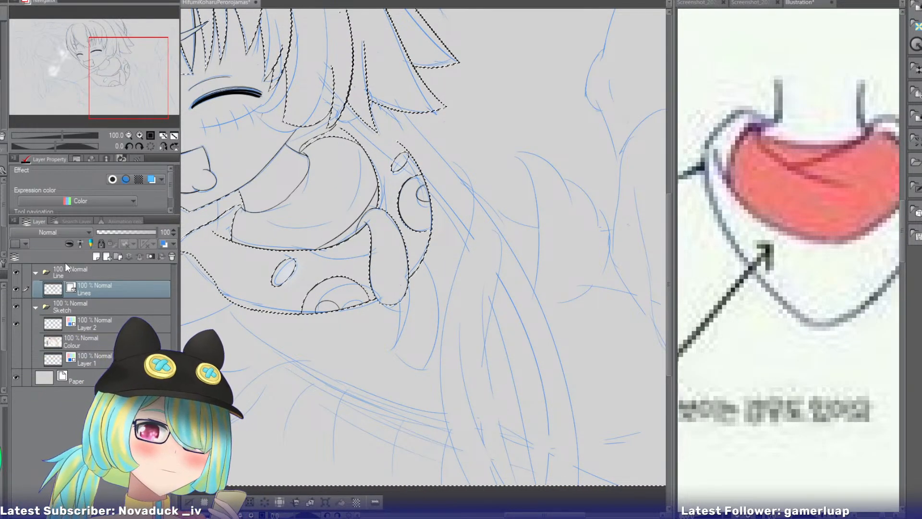
Ink the long curved outer edge of the second flap hanging below the hood, keeping within the selection.
click(140, 135)
click(140, 136)
click(130, 88)
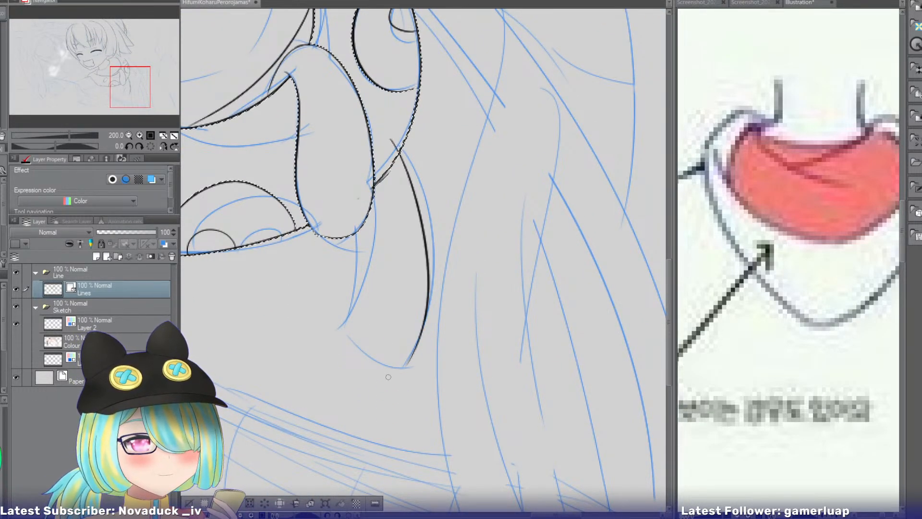
drag(397, 138, 402, 352)
key(ctrl+z)
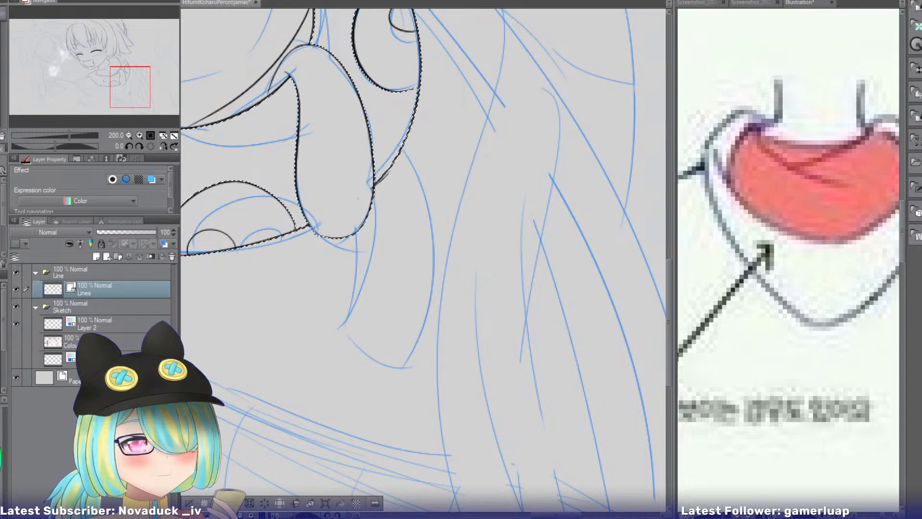
mouse_move(396, 143)
mouse_down()
mouse_move(416, 350)
mouse_move(406, 375)
mouse_up()
Ink the hanging flap's inner edge with a narrow fold line, and close its lower end with a short curve.
drag(382, 251, 354, 338)
key(ctrl+z)
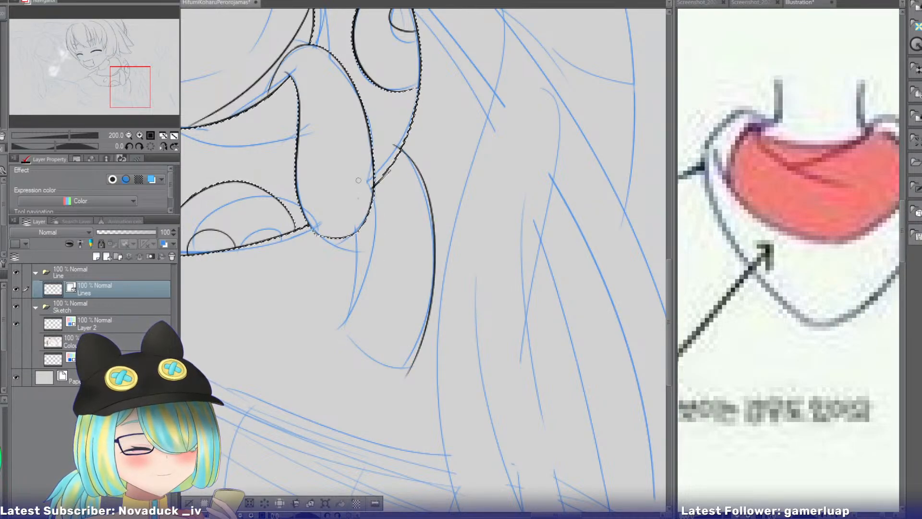
drag(369, 195, 341, 302)
key(ctrl+z)
drag(368, 215, 357, 353)
mouse_move(356, 198)
mouse_down()
mouse_move(343, 356)
mouse_move(356, 314)
mouse_move(344, 343)
mouse_move(356, 357)
mouse_move(406, 377)
mouse_up()
key(ctrl+z)
key(ctrl+z)
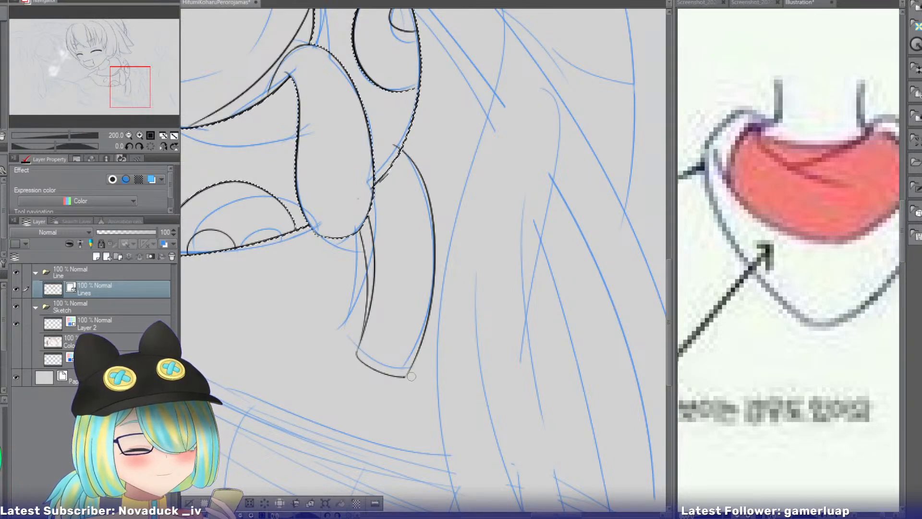
Mirror the canvas and extend the hood's outer outline from above the oval marking up to the pointed hair lock.
drag(136, 97, 128, 73)
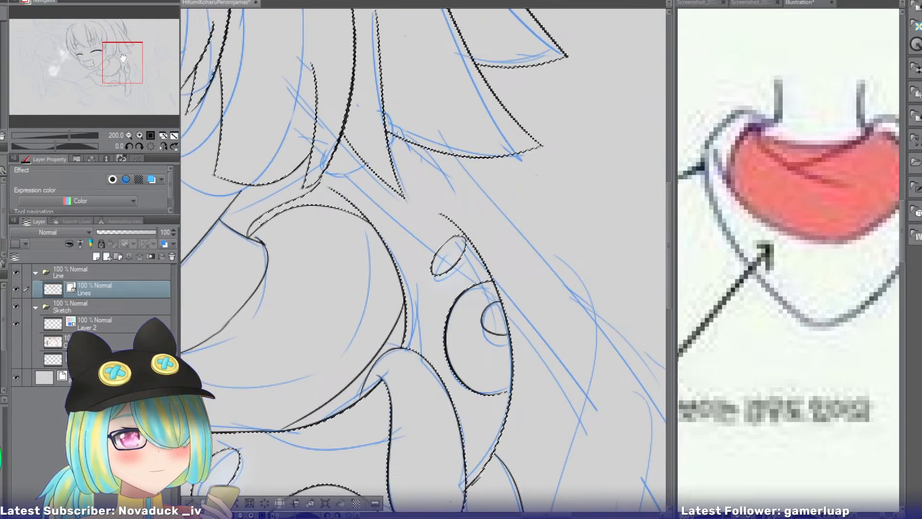
click(163, 146)
click(140, 134)
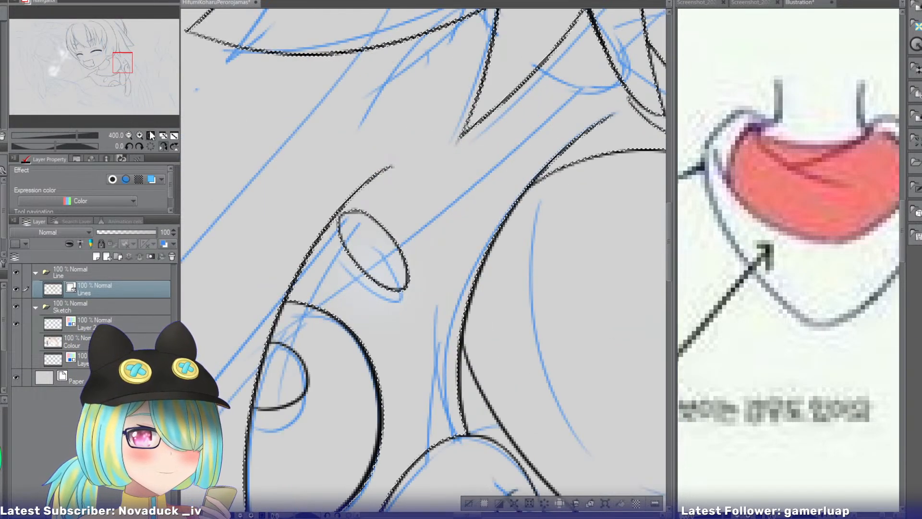
mouse_move(390, 165)
mouse_down()
mouse_move(549, 25)
mouse_move(394, 156)
mouse_move(353, 206)
mouse_up()
key(ctrl+z)
key(ctrl+z)
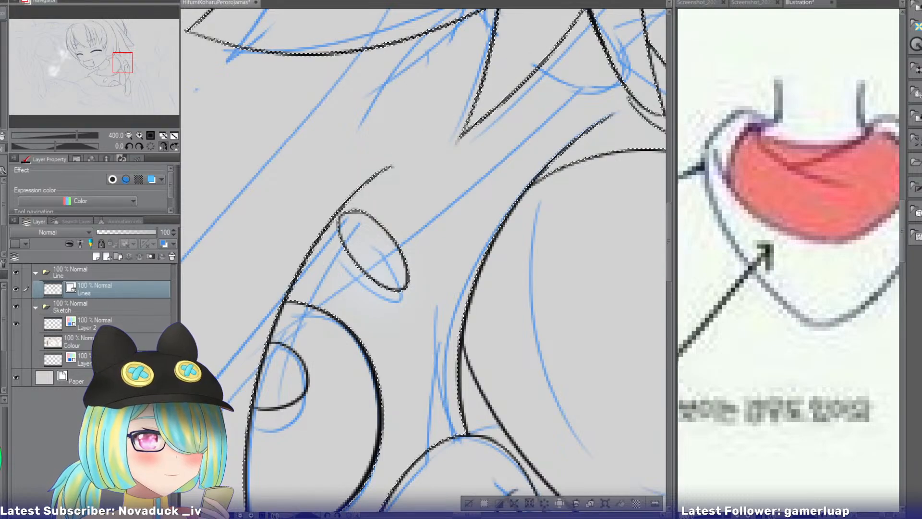
drag(548, 36, 423, 120)
key(ctrl+z)
drag(556, 27, 355, 194)
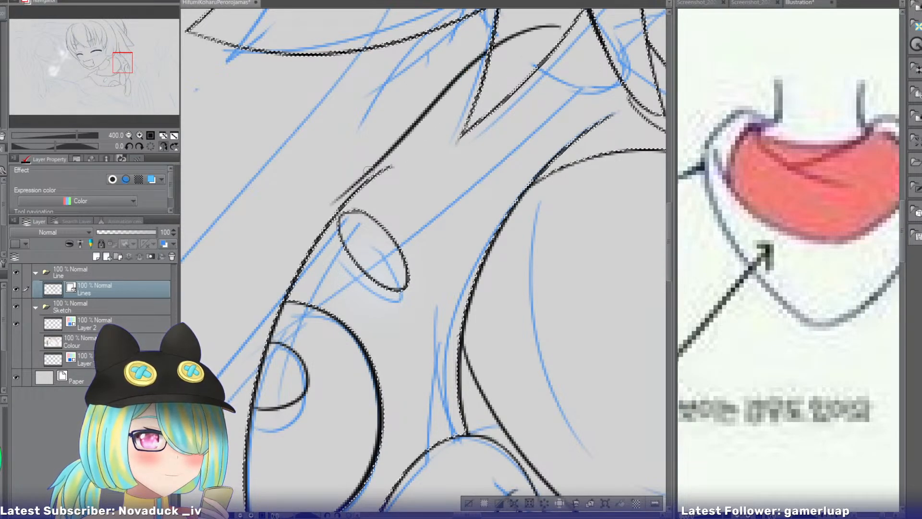
key(ctrl+z)
drag(561, 29, 353, 196)
Erase the outline overshoots inside the hair lock and above the oval marking, and clear the selection.
key(e)
drag(538, 28, 524, 46)
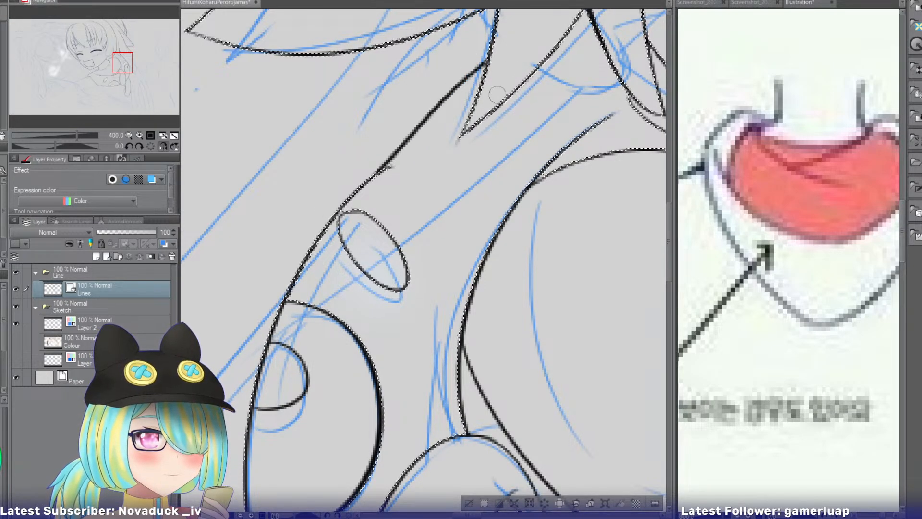
click(468, 503)
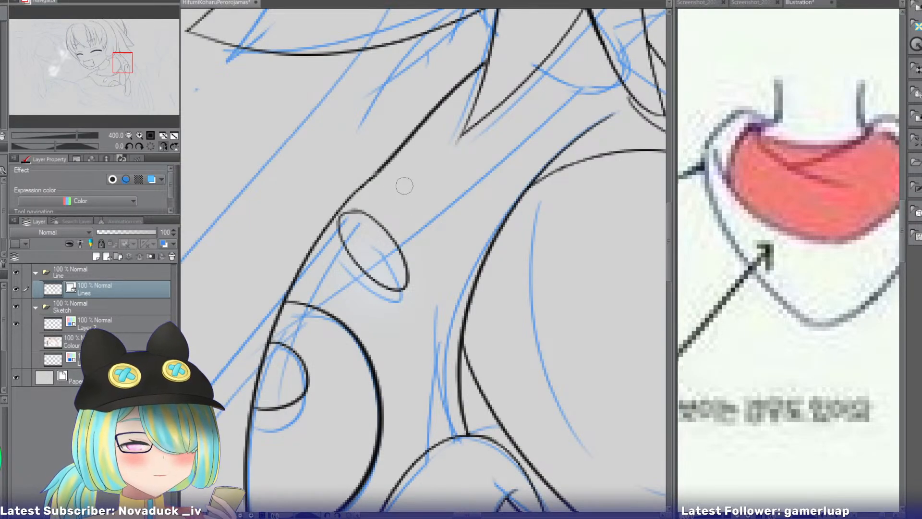
drag(123, 64, 116, 61)
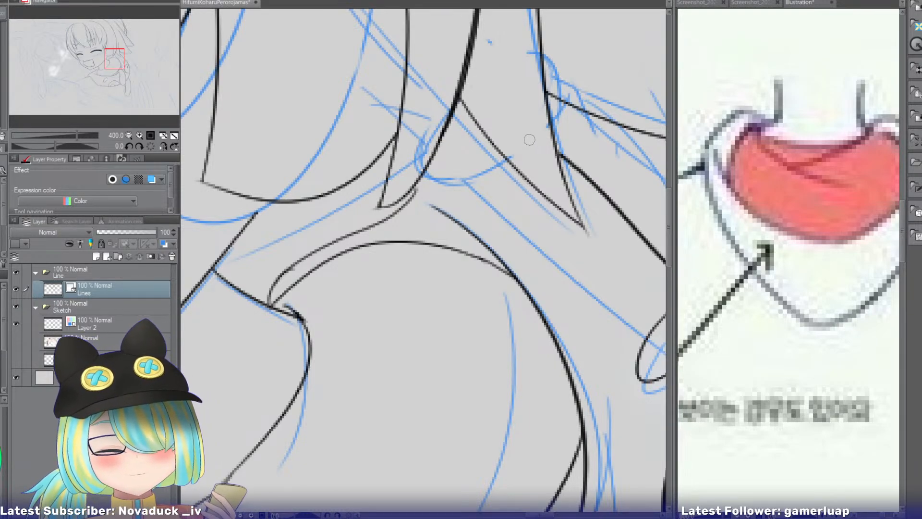
drag(531, 140, 389, 208)
key(ctrl+z)
drag(533, 140, 390, 210)
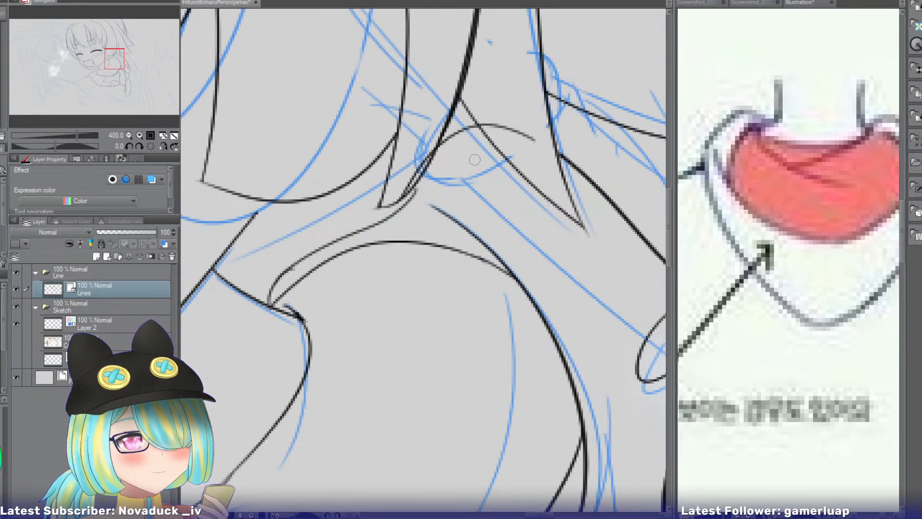
key(ctrl+z)
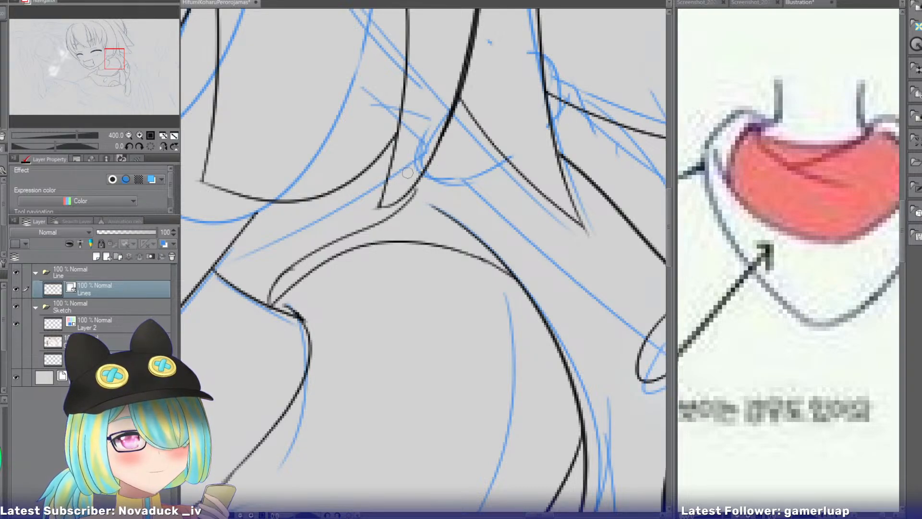
Rework the hood's back edge to meet the hair lock's tip beside the neck and erase the overlapping line ends.
mouse_move(402, 172)
mouse_down()
mouse_move(368, 221)
mouse_move(326, 253)
mouse_move(364, 221)
mouse_move(329, 246)
mouse_up()
key(ctrl+z)
key(ctrl+z)
key(e)
drag(388, 219, 379, 228)
drag(394, 184, 385, 200)
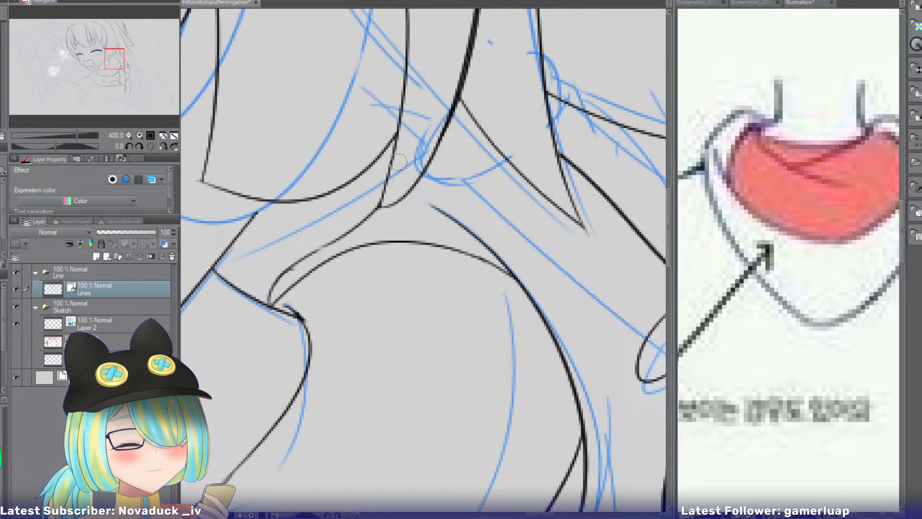
Review the whole line art and bring up the reference of the smiling girl with sunglasses, framed on her head.
mouse_move(120, 59)
mouse_down()
mouse_move(111, 59)
mouse_move(105, 88)
mouse_move(140, 85)
mouse_move(147, 125)
mouse_up()
click(129, 134)
click(128, 135)
click(129, 134)
click(128, 134)
click(129, 135)
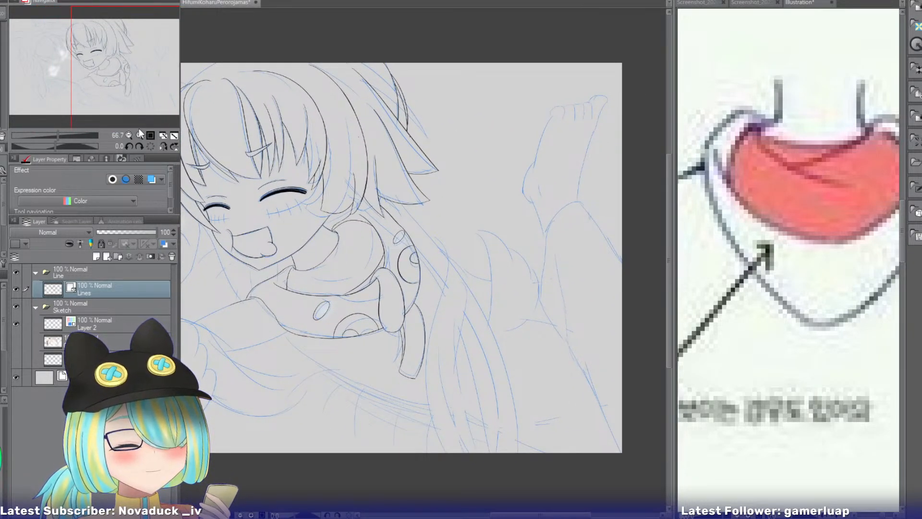
click(139, 135)
click(139, 135)
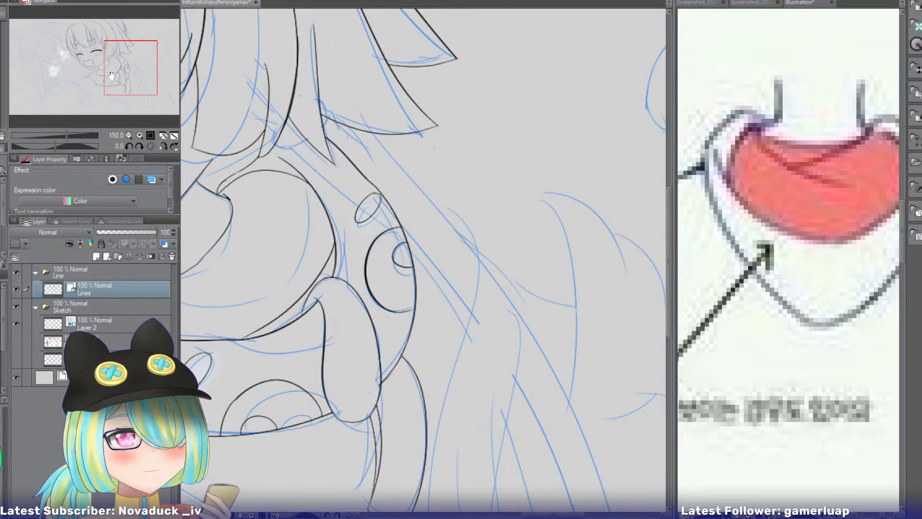
click(699, 3)
click(815, 3)
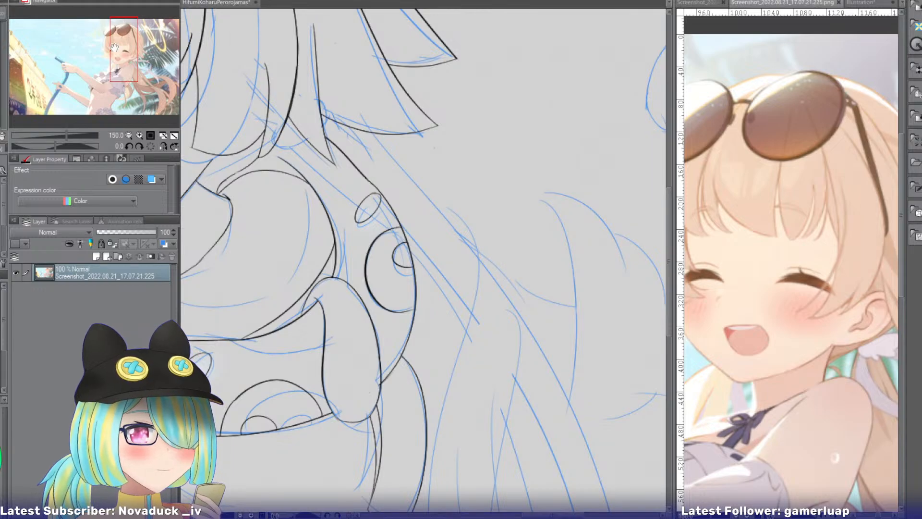
drag(117, 49, 107, 43)
click(206, 10)
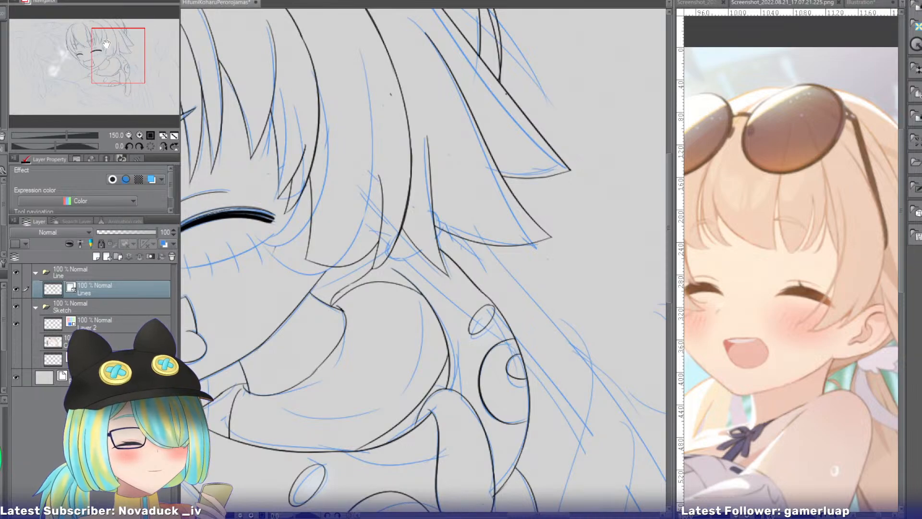
Ink a curved line from the jaw behind the side hair up to the pointed lock.
key(e)
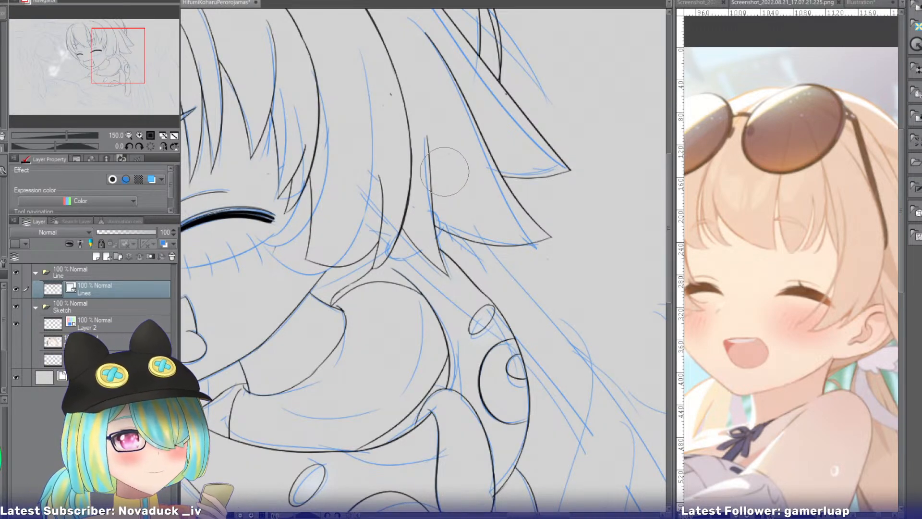
key(p)
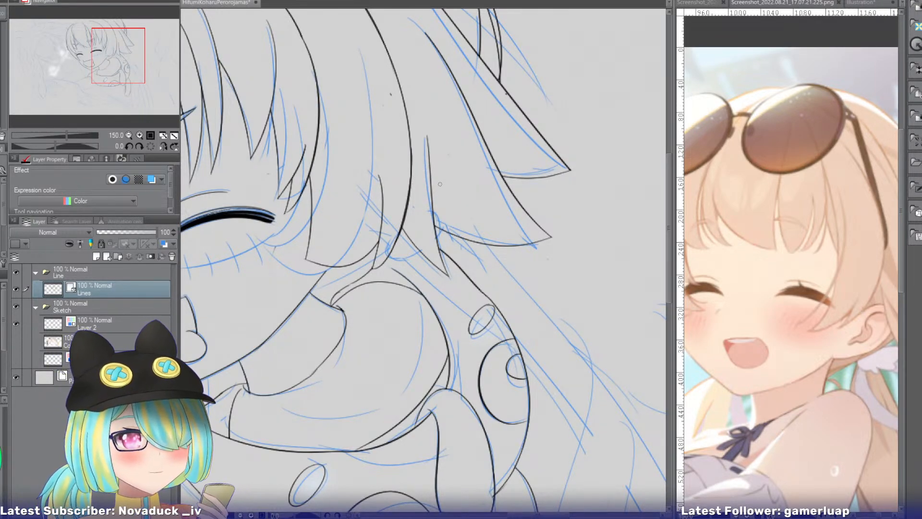
mouse_move(448, 187)
mouse_down()
mouse_move(390, 243)
mouse_move(307, 287)
mouse_up()
key(ctrl+z)
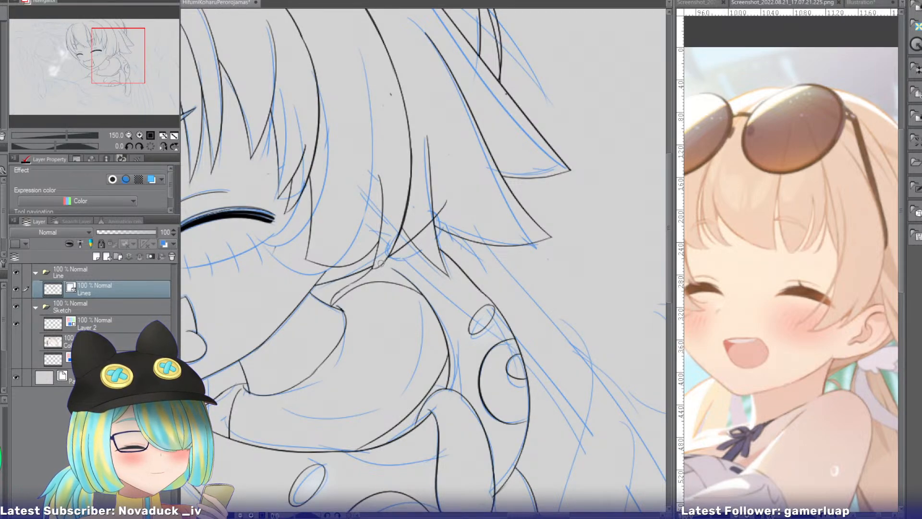
key(ctrl+z)
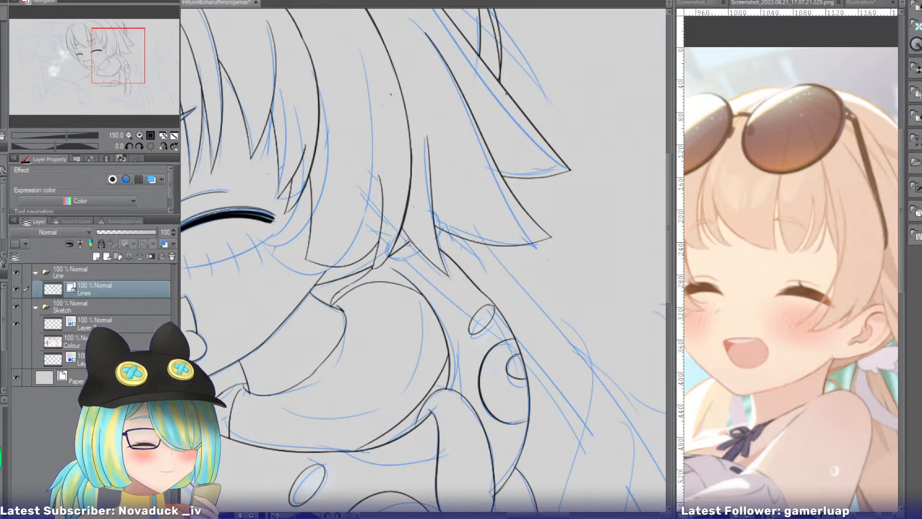
Compare the reference pictures and examine the sunglasses girl's ear, side hair and tied ribbon.
click(876, 4)
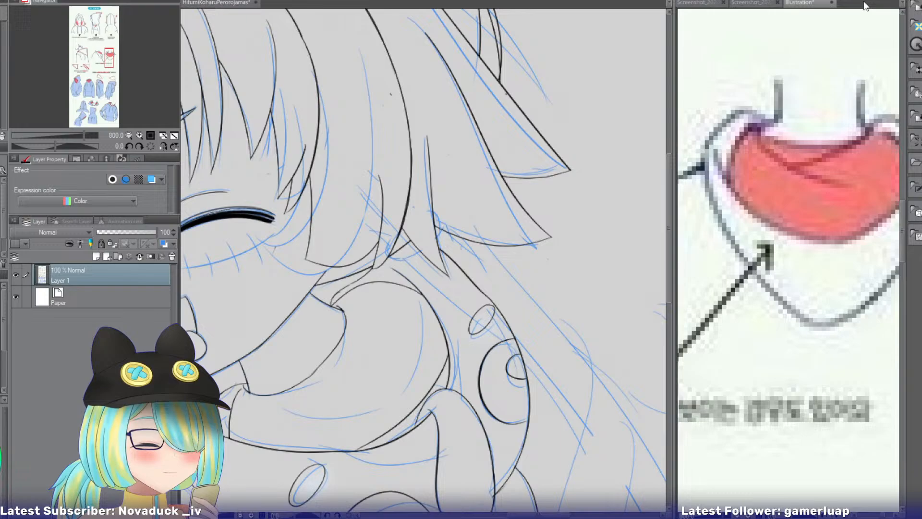
click(710, 3)
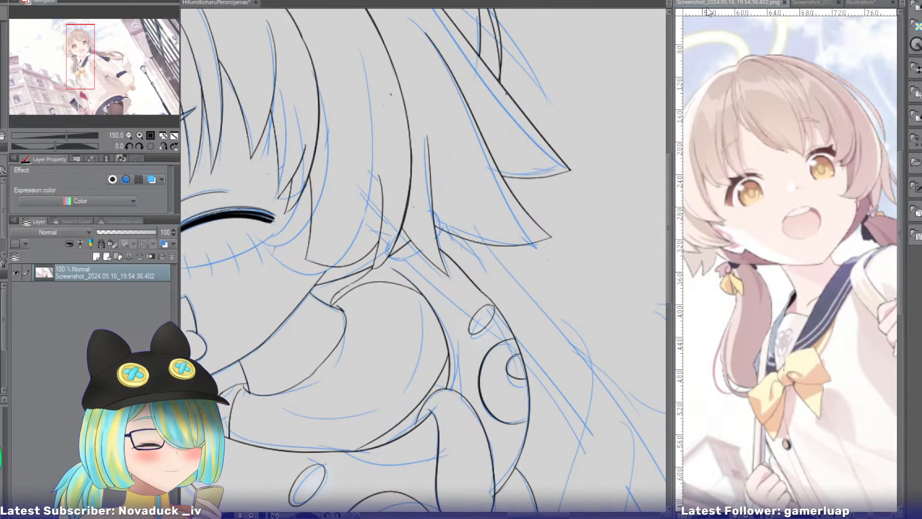
click(812, 3)
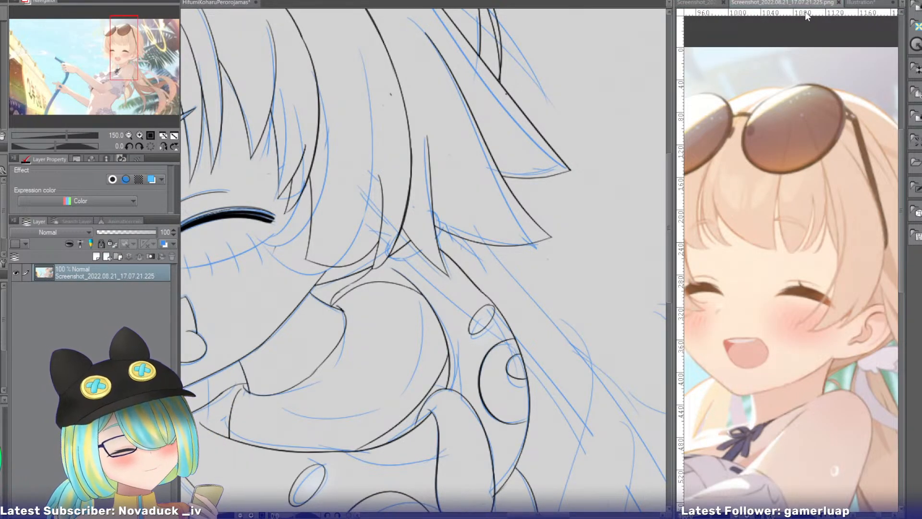
drag(112, 61, 127, 66)
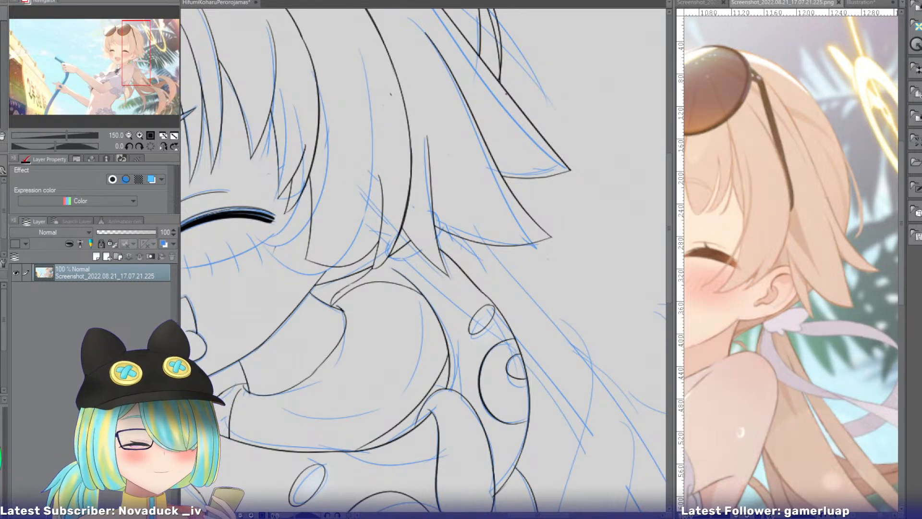
click(332, 221)
drag(331, 222, 321, 277)
key(ctrl+z)
key(ctrl+z)
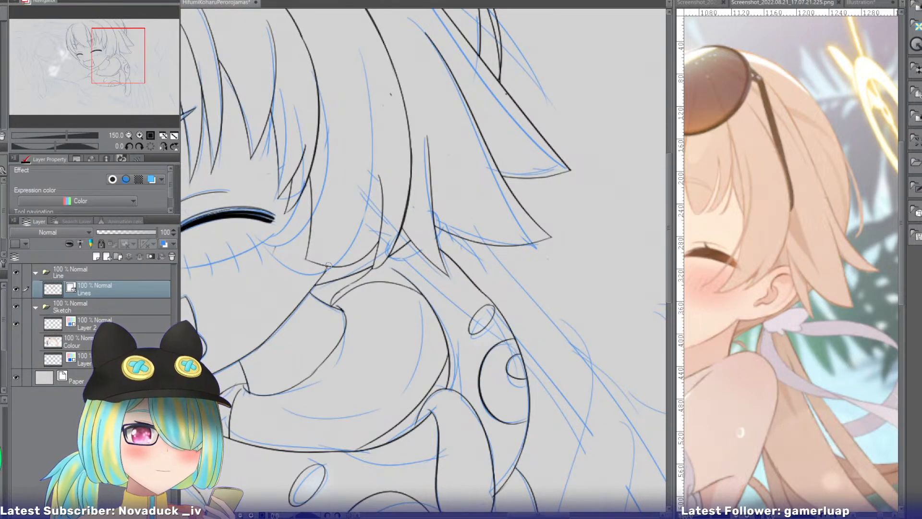
mouse_move(97, 71)
mouse_down()
mouse_move(77, 73)
mouse_move(108, 81)
mouse_up()
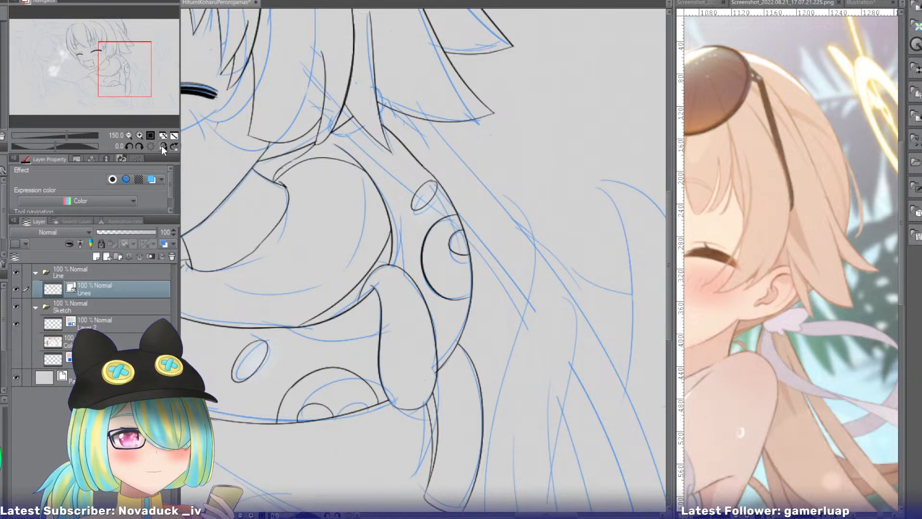
Mirror the canvas, ink the two long curved edges of the tied back hair from the neck past the hood, and trim the overlapping ends.
click(173, 136)
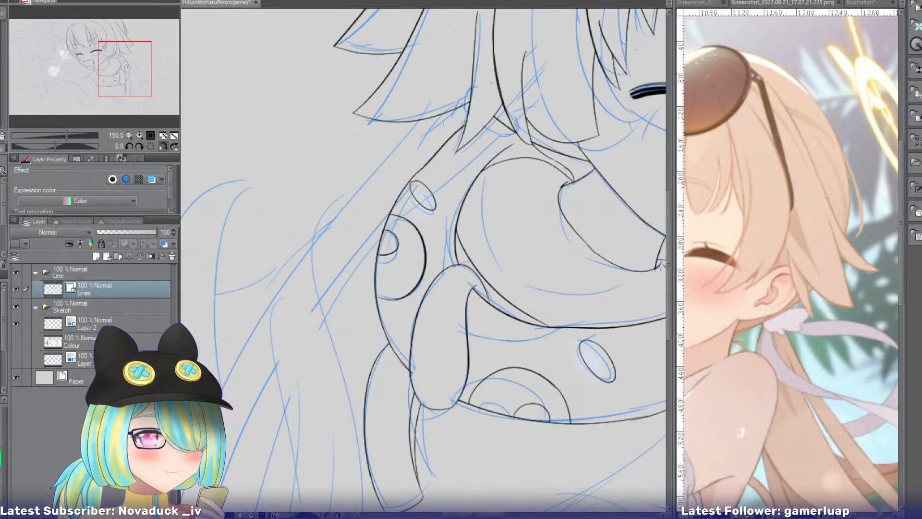
drag(488, 108, 287, 399)
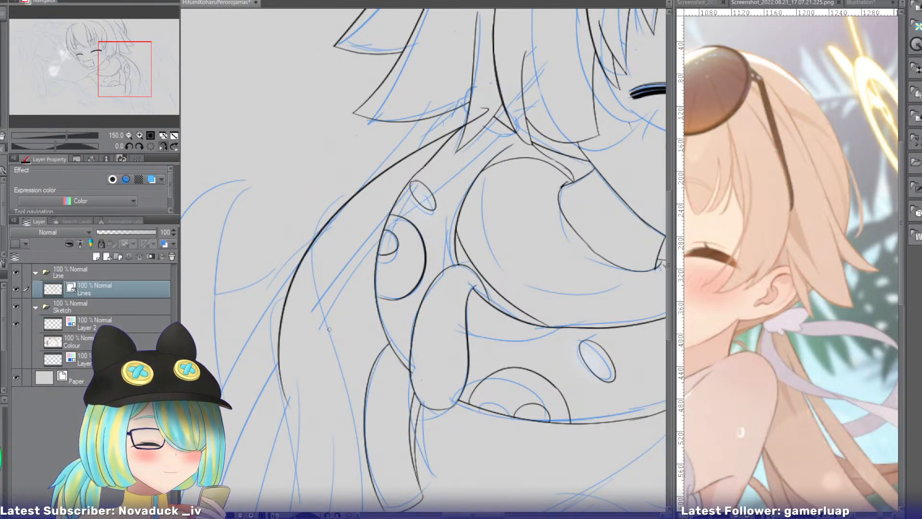
key(e)
drag(482, 113, 480, 127)
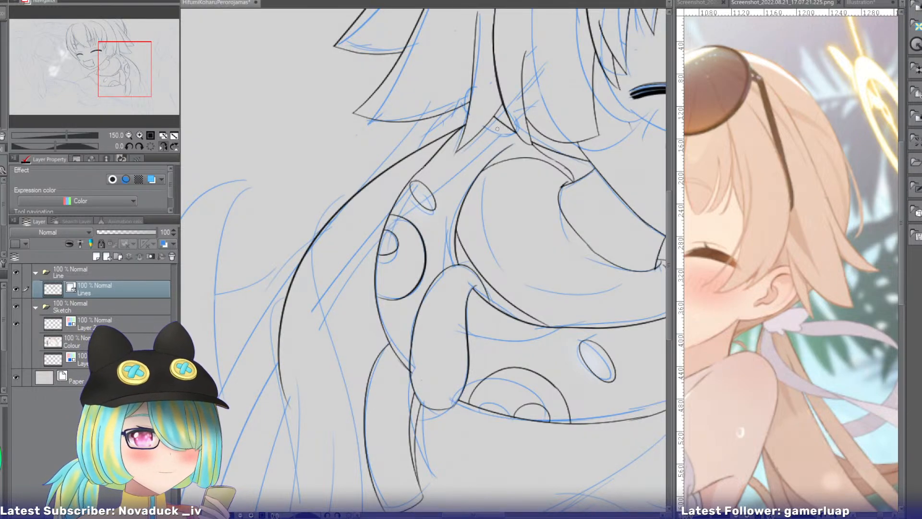
mouse_move(505, 121)
mouse_down()
mouse_move(428, 164)
mouse_move(331, 369)
mouse_up()
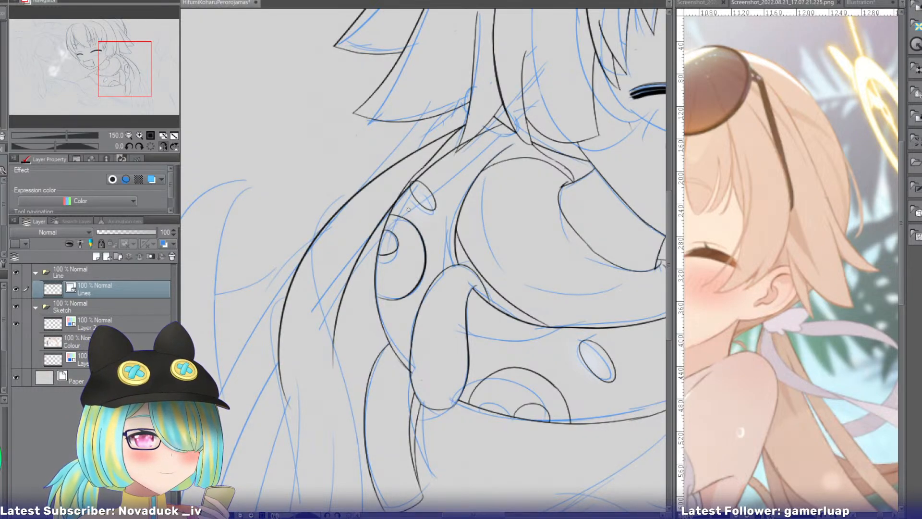
key(e)
drag(438, 156, 405, 183)
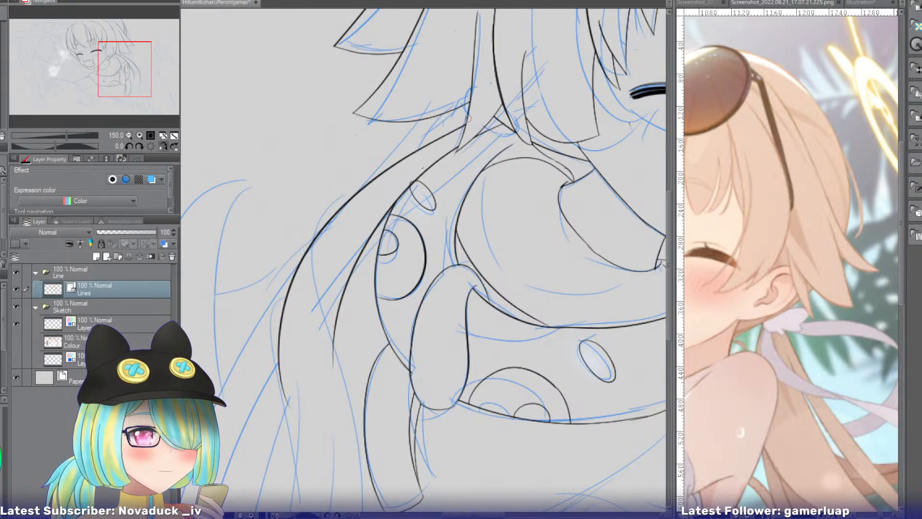
Ink a small scalloped ribbon bump behind the pointed hair lock, where the tied back hair begins.
click(141, 135)
click(141, 135)
click(141, 136)
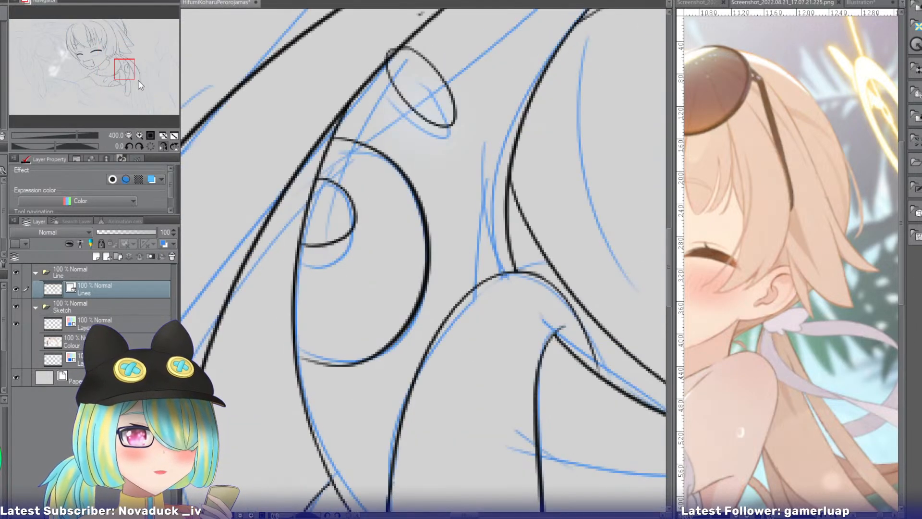
drag(130, 64, 122, 53)
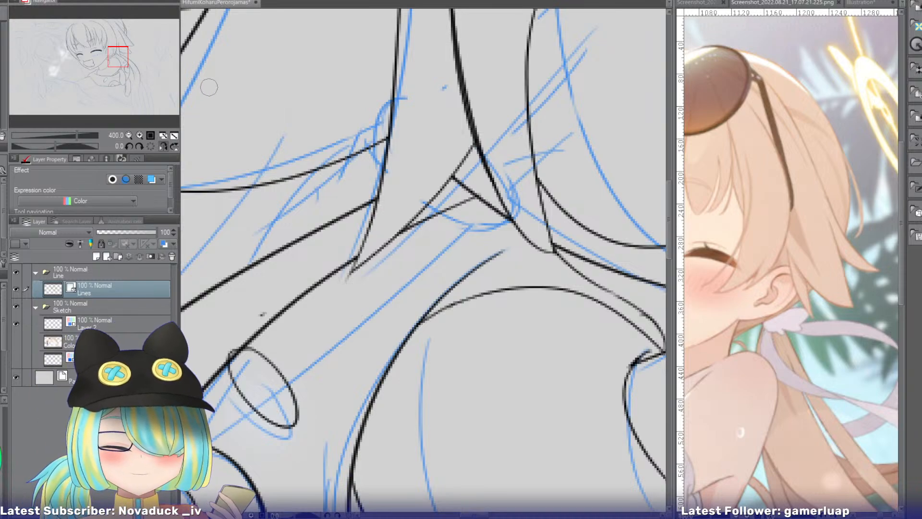
drag(385, 151, 358, 208)
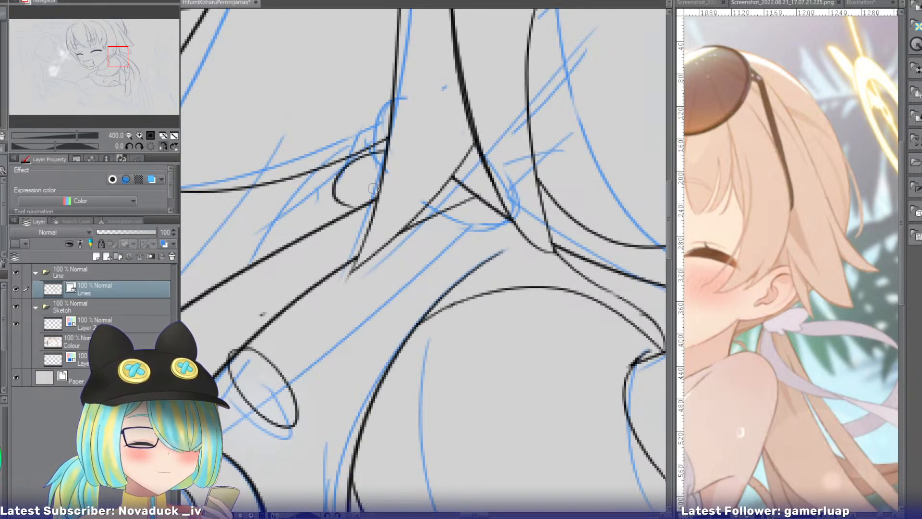
key(ctrl+z)
mouse_move(386, 157)
mouse_down()
mouse_move(332, 178)
mouse_move(357, 199)
mouse_move(340, 205)
mouse_move(371, 218)
mouse_up()
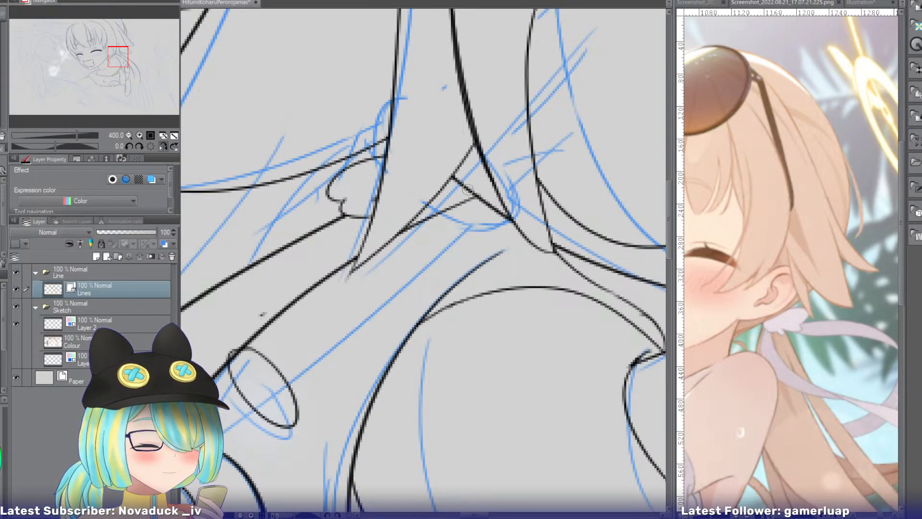
Ink a sagging curve for the ribbon's lower edge between the neck and the pointed hair lock, replacing the straighter line.
drag(474, 196, 415, 211)
key(ctrl+z)
drag(474, 196, 415, 211)
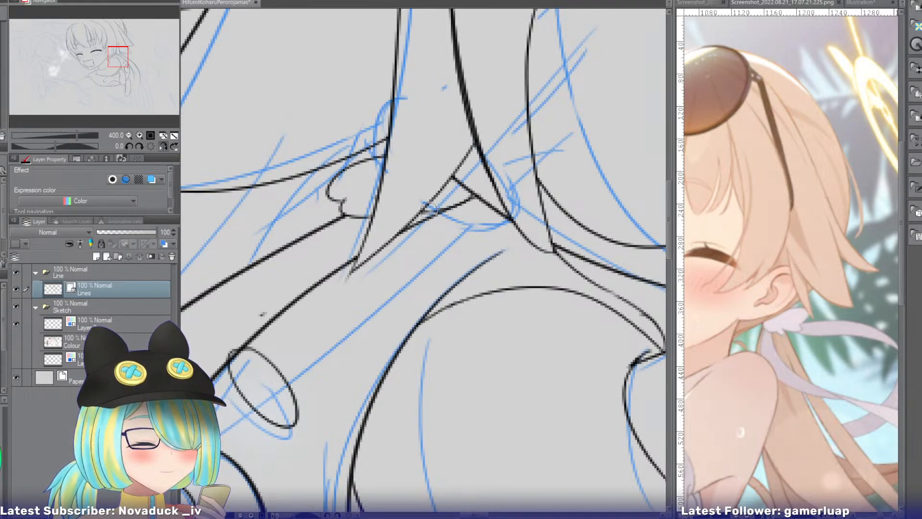
drag(472, 194, 403, 225)
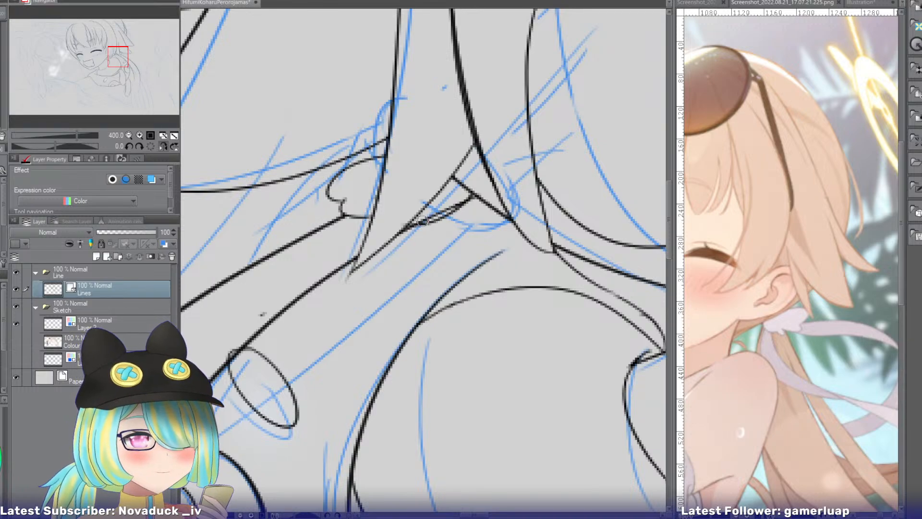
key(ctrl+z)
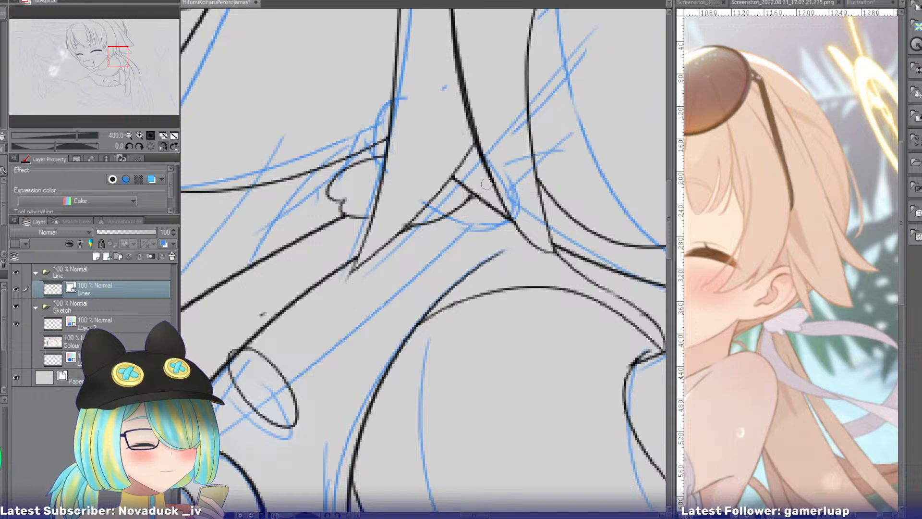
Ink the two long edges of a narrow ribbon tail hanging from the knot over the hood, crossing over each other partway down.
click(128, 135)
click(129, 135)
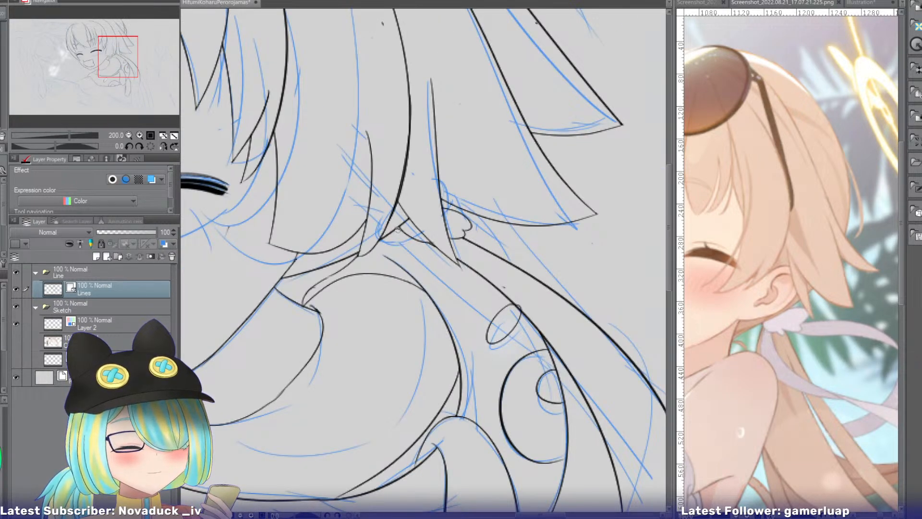
drag(397, 228, 346, 420)
key(ctrl+z)
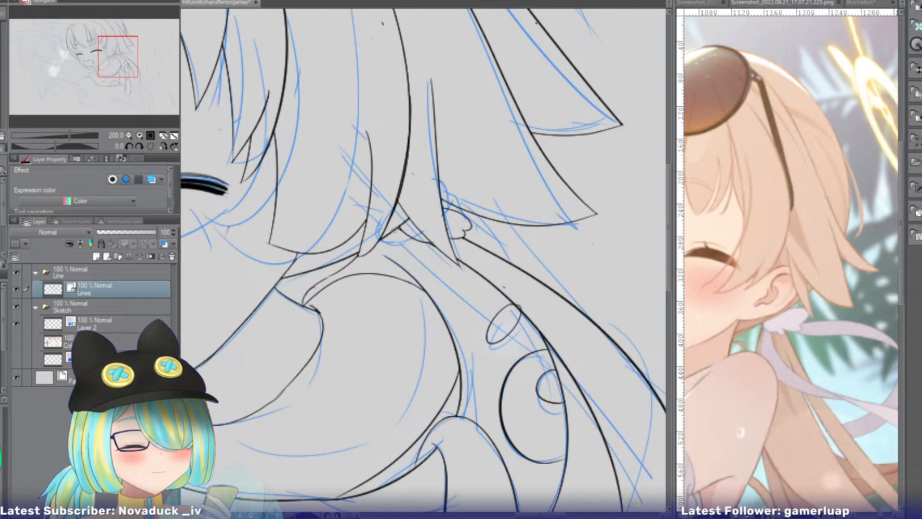
drag(398, 234, 347, 425)
key(ctrl+z)
drag(396, 225, 350, 400)
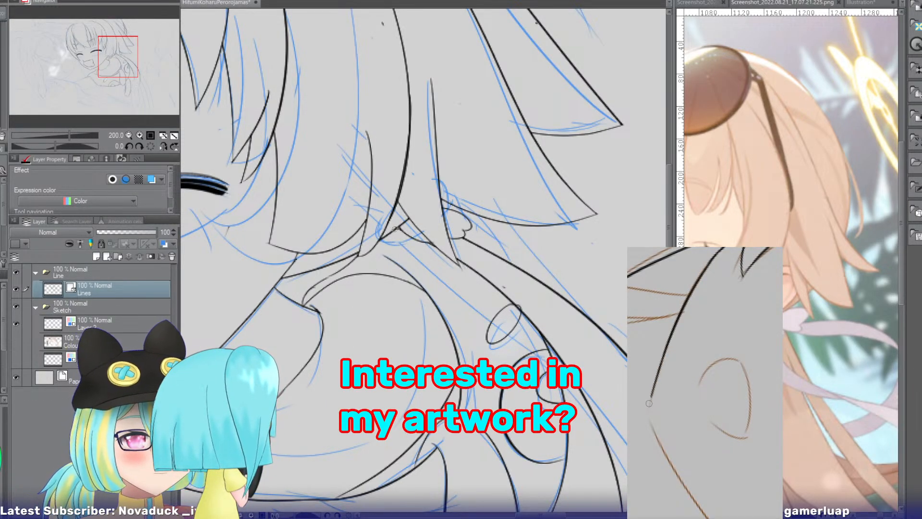
mouse_move(394, 232)
mouse_down()
mouse_move(354, 327)
mouse_move(368, 409)
mouse_up()
drag(406, 233, 378, 411)
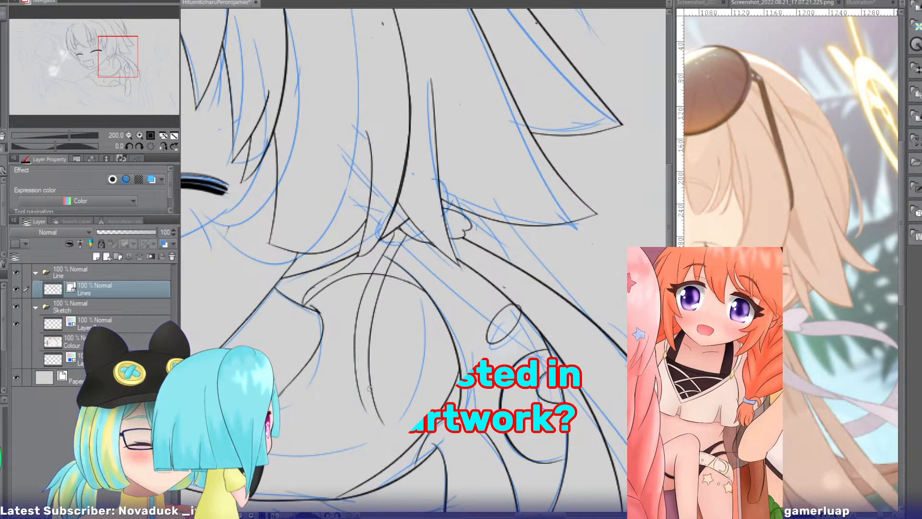
mouse_move(406, 228)
mouse_down()
mouse_move(364, 331)
mouse_move(368, 452)
mouse_up()
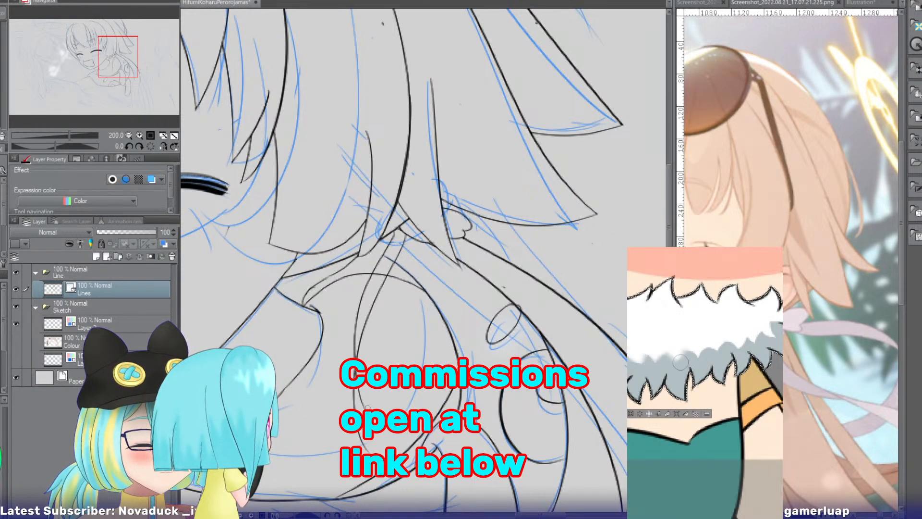
drag(357, 382, 383, 438)
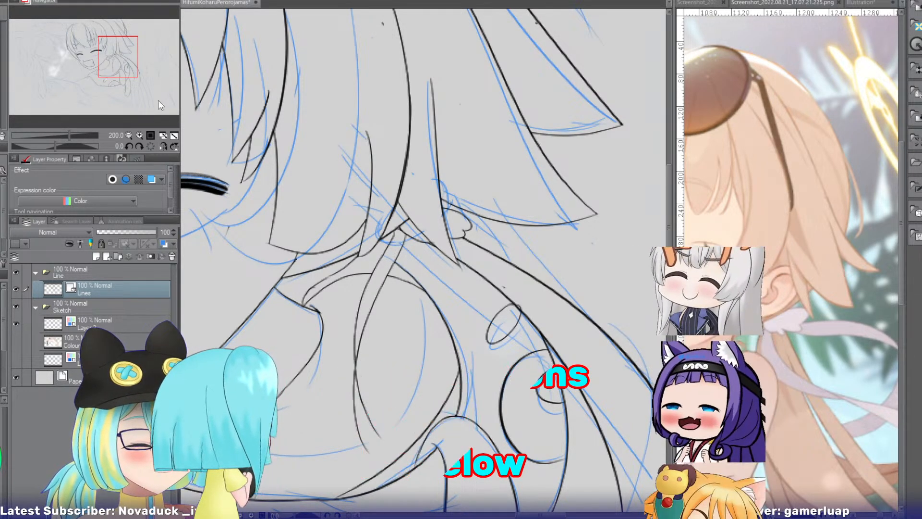
Thicken the ribbon tail's outer edge around the point where its two lines cross.
drag(118, 61, 119, 71)
click(140, 135)
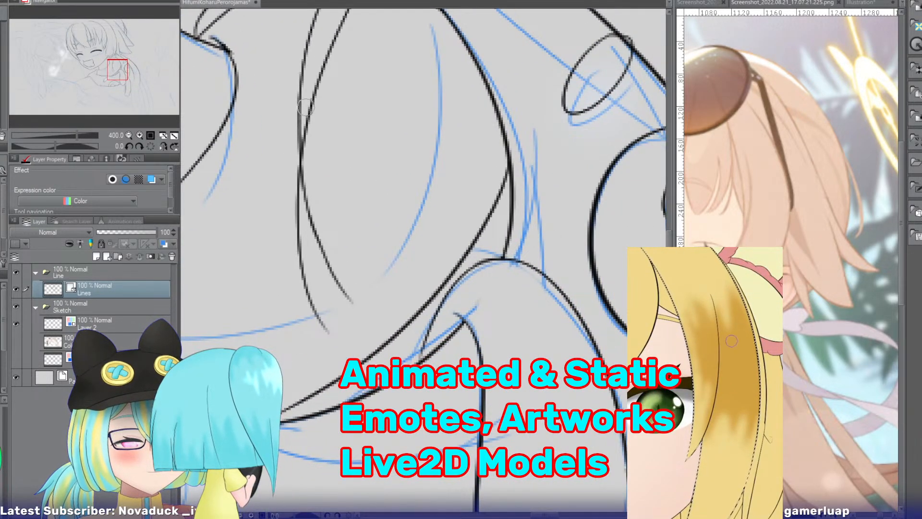
drag(306, 54, 298, 265)
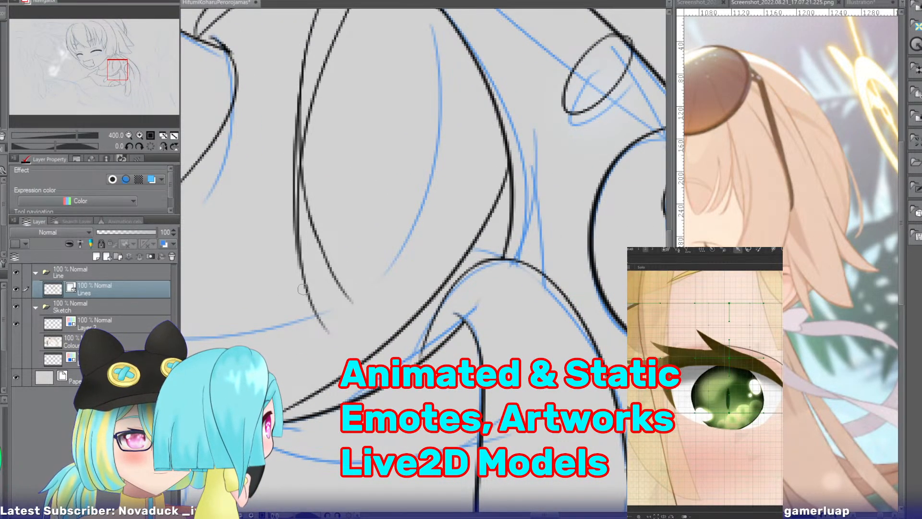
key(ctrl+z)
drag(307, 54, 296, 192)
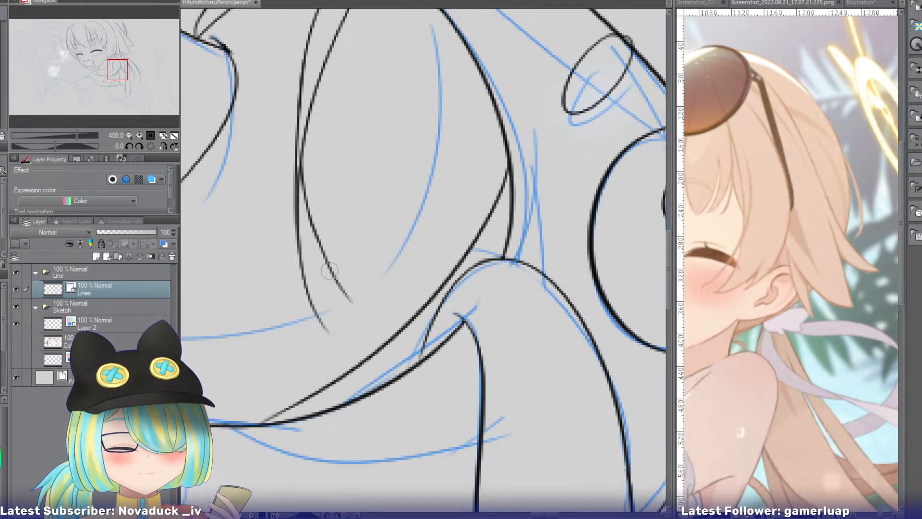
Close the lower end of the ribbon tail with a small rounded tip joining both edges.
drag(313, 299, 365, 343)
mouse_move(336, 280)
mouse_down()
mouse_move(385, 328)
mouse_move(375, 322)
mouse_move(361, 339)
mouse_up()
key(ctrl+z)
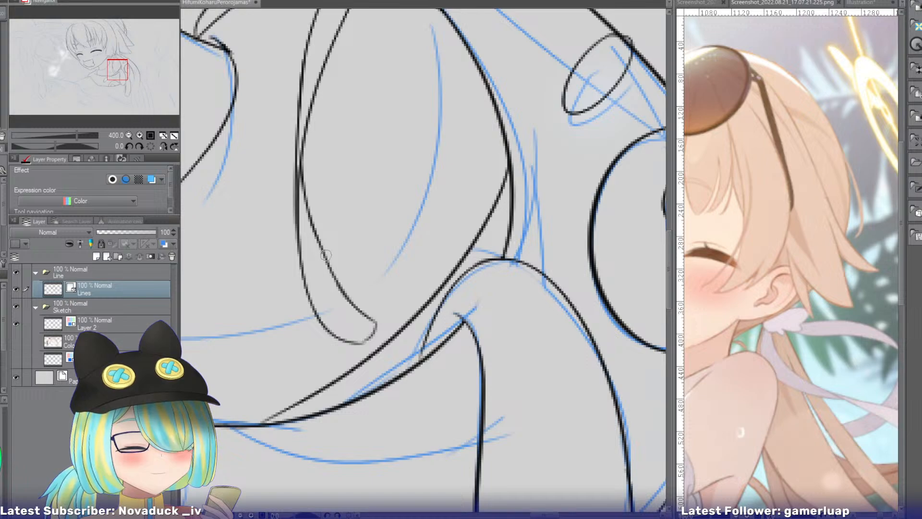
drag(114, 66, 117, 56)
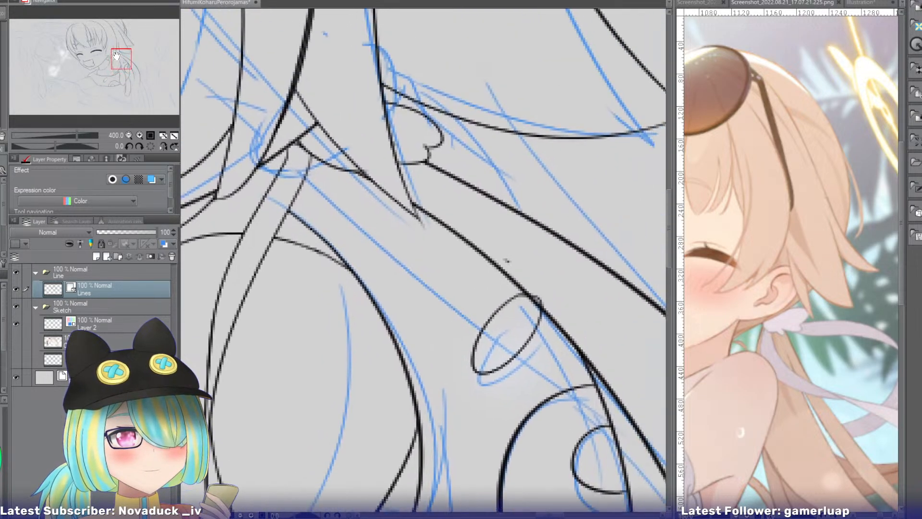
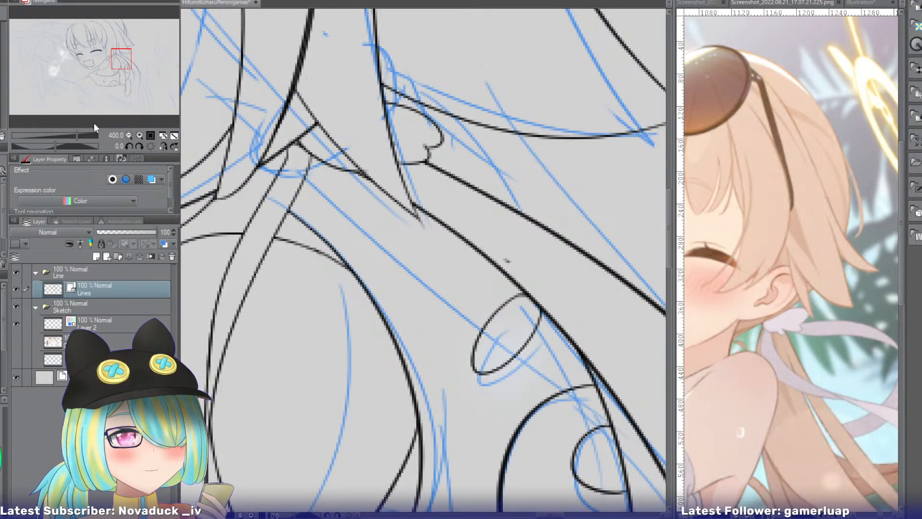
Bring the reference screenshot's full tied-back hair into view and zoom the drawing out around the hood and hanging hair.
click(128, 135)
click(128, 135)
click(129, 135)
drag(90, 65, 128, 81)
click(749, 4)
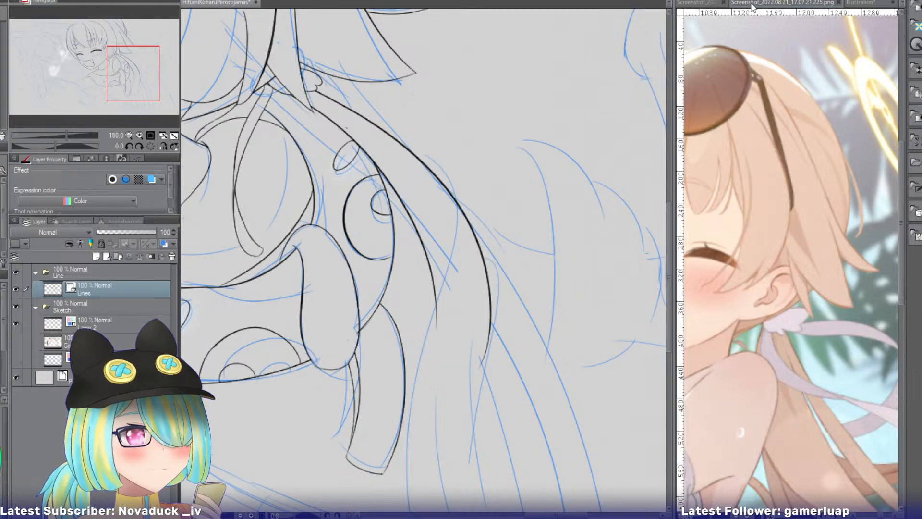
drag(140, 51, 146, 74)
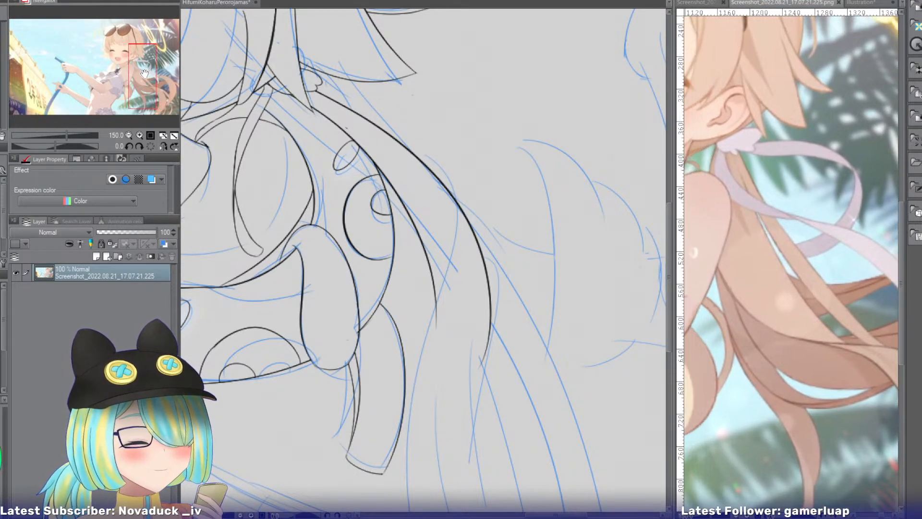
click(129, 135)
click(129, 135)
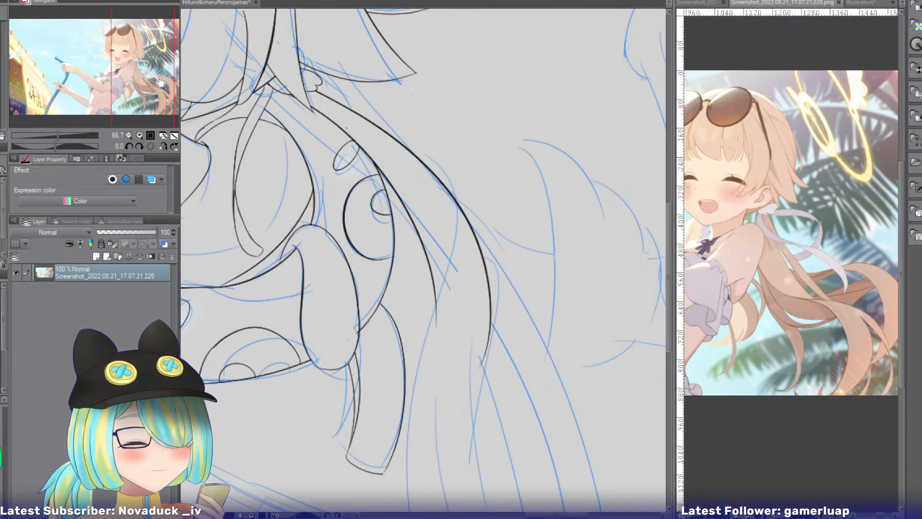
Return to the illustration, flip the canvas view horizontally and frame the long hanging hair beside the hood.
click(242, 4)
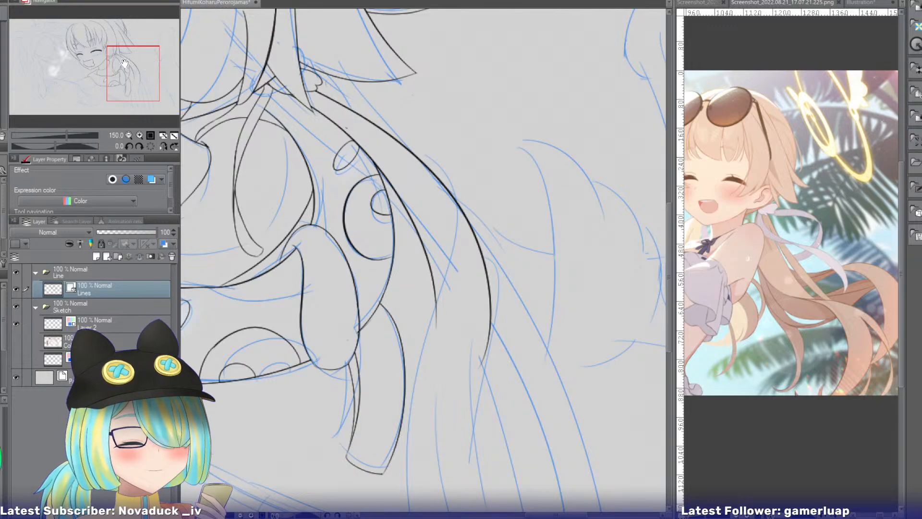
drag(119, 80, 121, 82)
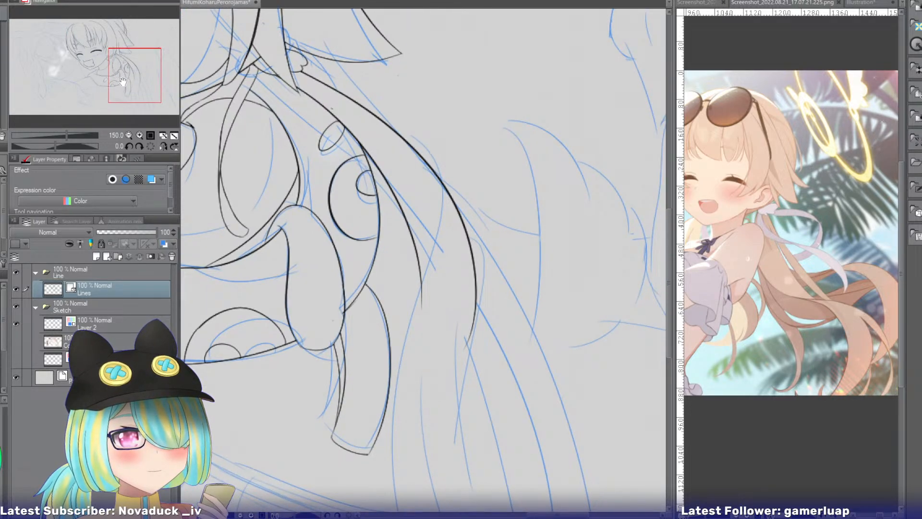
click(163, 146)
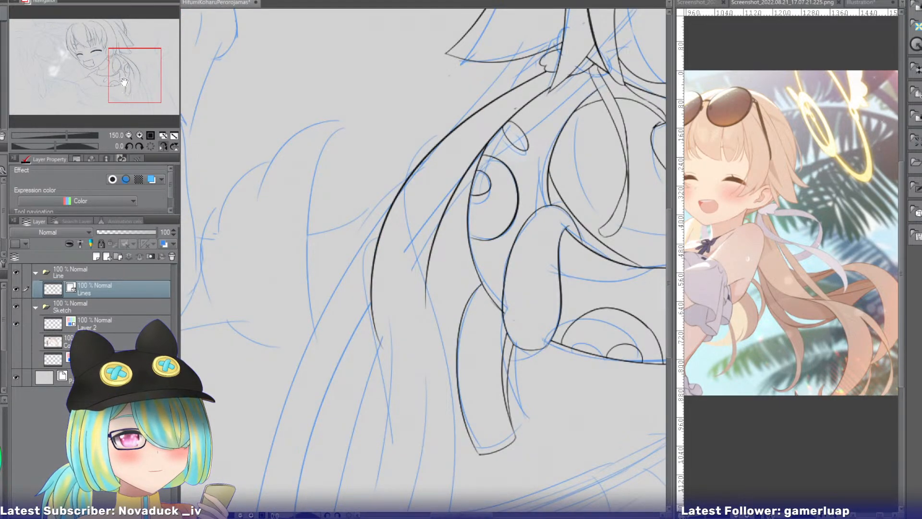
drag(124, 82, 134, 75)
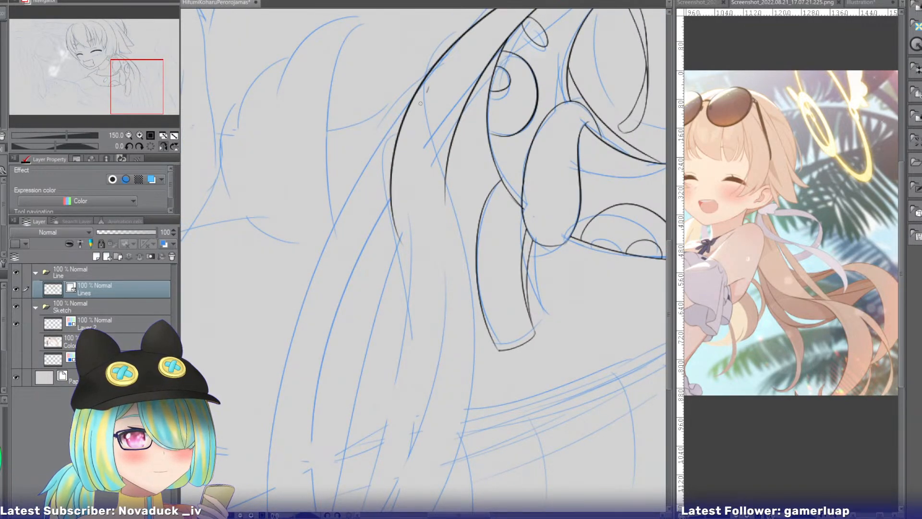
drag(427, 87, 285, 485)
key(ctrl+z)
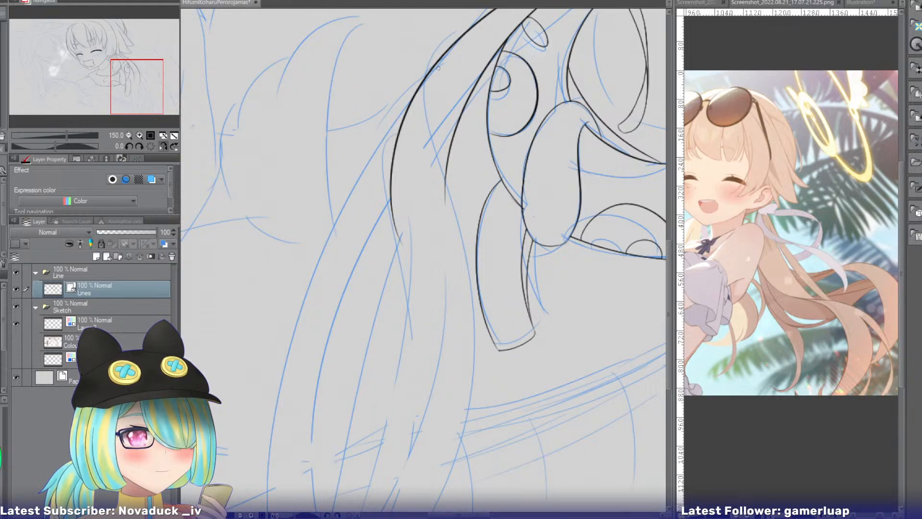
drag(440, 67, 284, 499)
key(ctrl+z)
drag(433, 79, 271, 485)
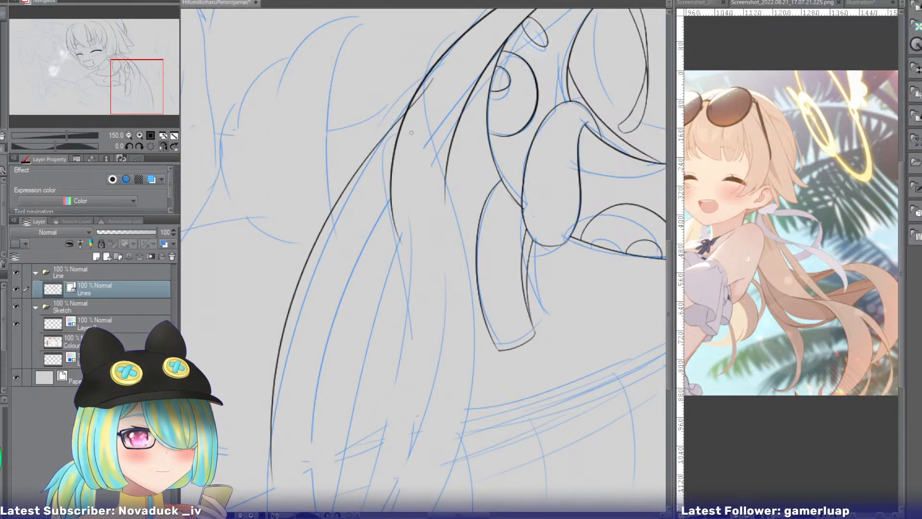
key(ctrl+z)
drag(439, 62, 283, 466)
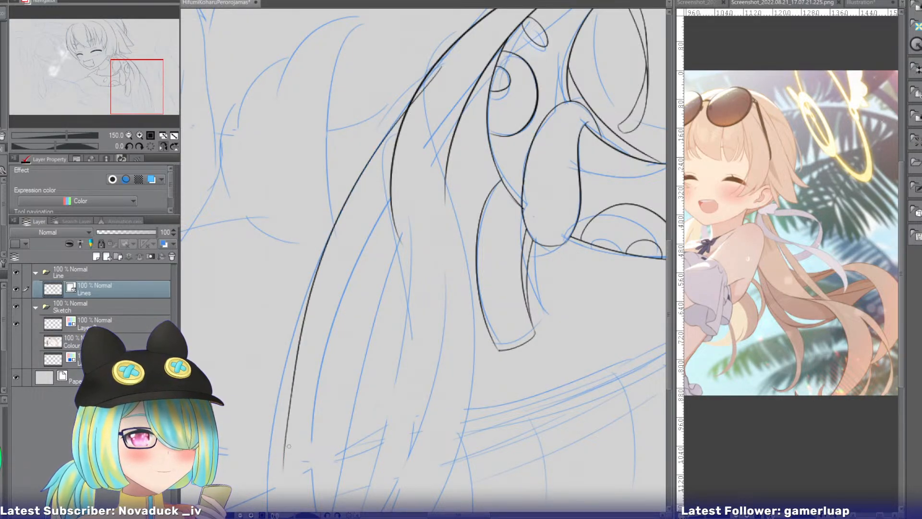
drag(426, 113, 294, 465)
key(ctrl+z)
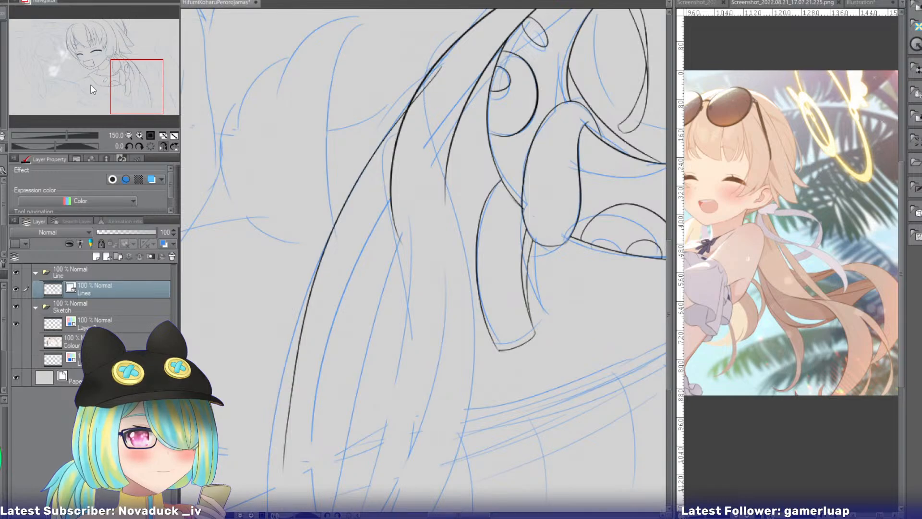
Ink the outer contour of the hanging hair as one long curve sweeping down to the canvas's lower edge.
drag(131, 89, 130, 95)
click(130, 135)
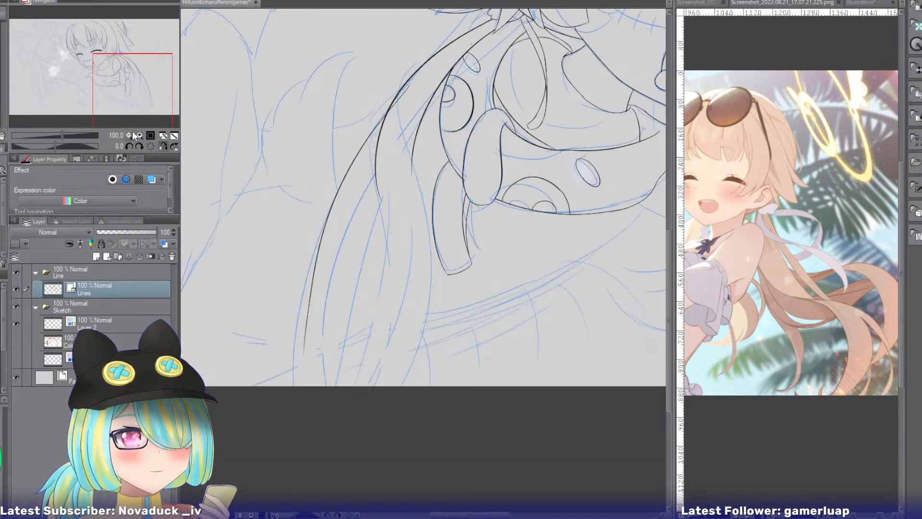
key(ctrl+z)
drag(403, 96, 289, 383)
key(ctrl+z)
drag(399, 94, 303, 377)
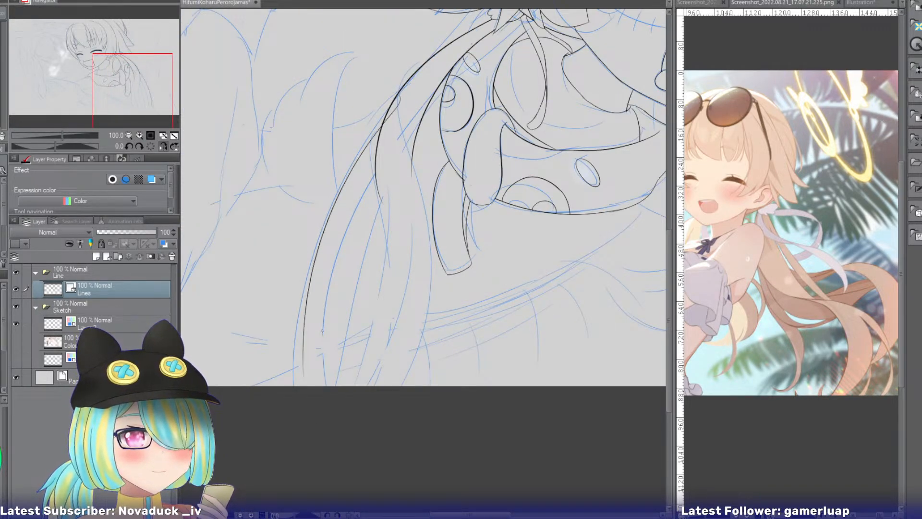
key(ctrl+z)
drag(400, 98, 302, 386)
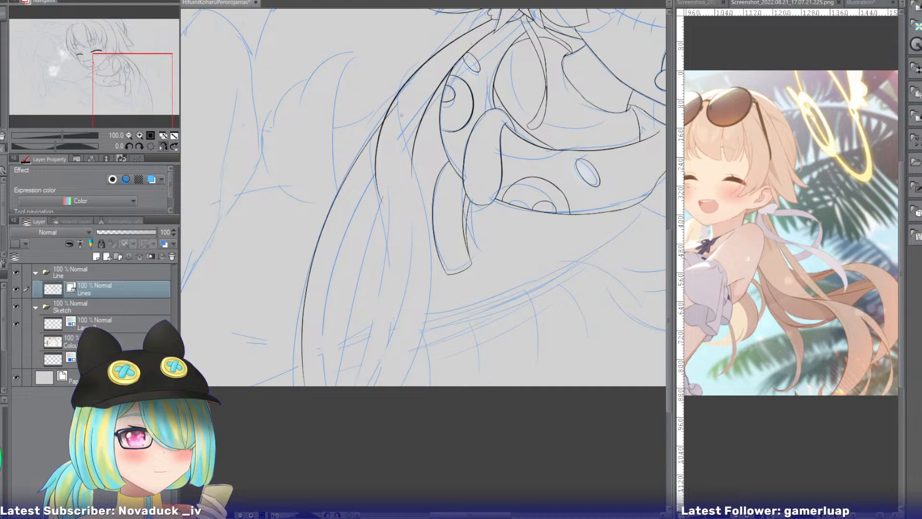
Ink a second long curve just inside the outer contour, forming a narrow hair strand down to the canvas's lower edge.
drag(404, 114, 313, 386)
key(ctrl+z)
drag(406, 134, 330, 387)
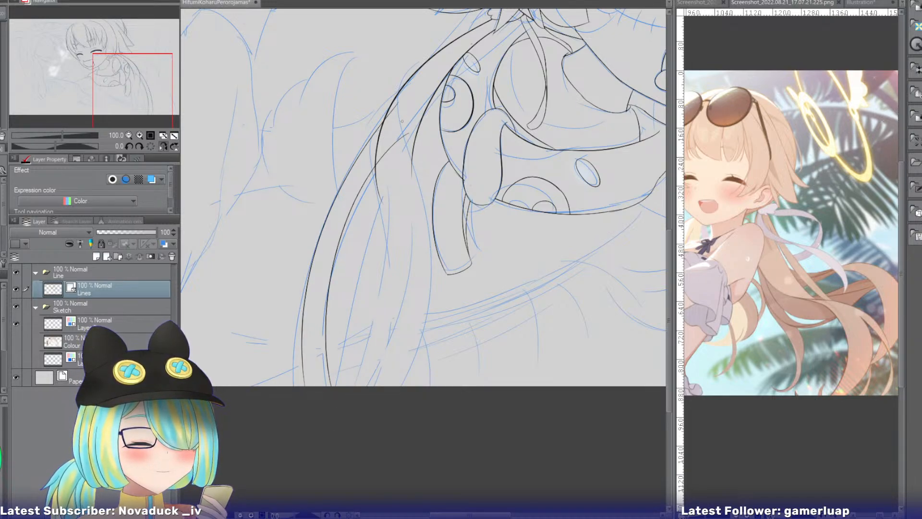
Ink the hanging hair's inner edge as a long S-curve passing beside the hood down to the canvas's lower edge.
mouse_move(402, 121)
mouse_down()
mouse_move(438, 206)
mouse_move(423, 384)
mouse_up()
key(ctrl+z)
key(ctrl+z)
drag(408, 110, 418, 387)
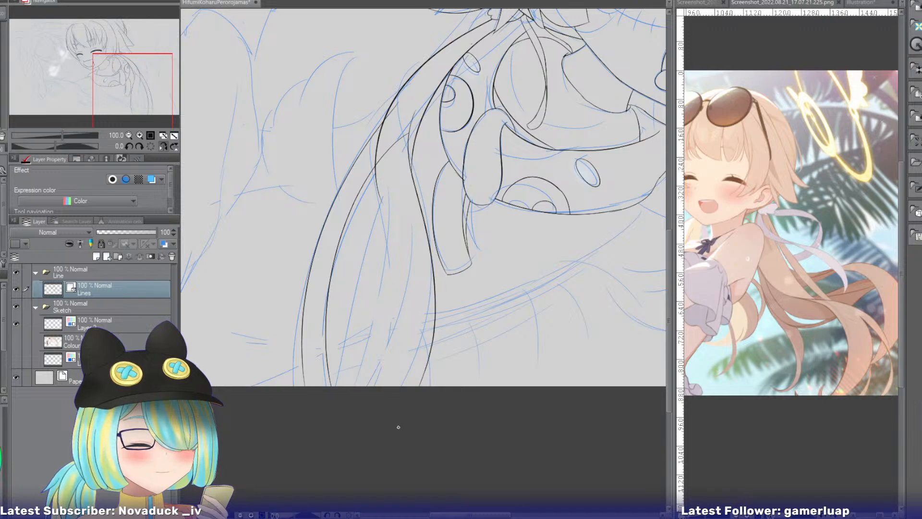
key(ctrl+z)
Ink two long strand lines through the middle of the hanging hair down to the canvas's lower edge.
drag(392, 169, 352, 387)
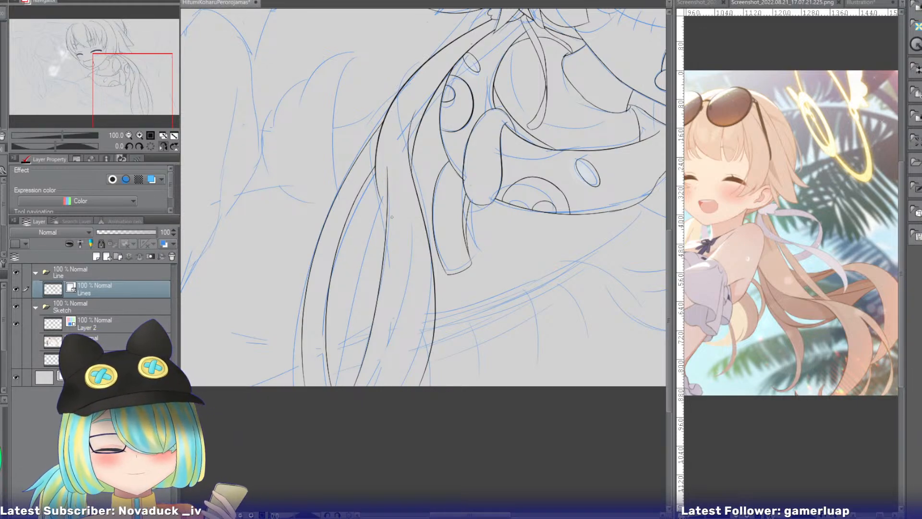
drag(377, 176, 359, 318)
key(ctrl+z)
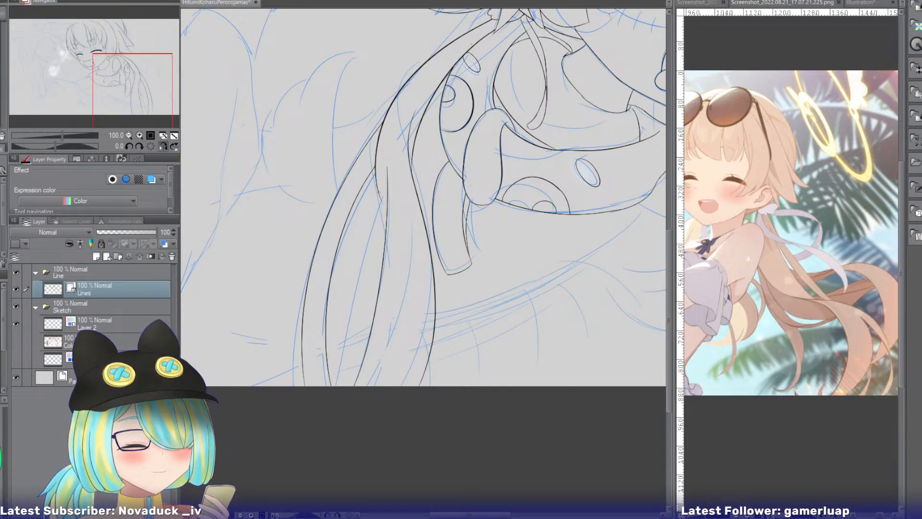
drag(380, 185, 353, 356)
key(ctrl+z)
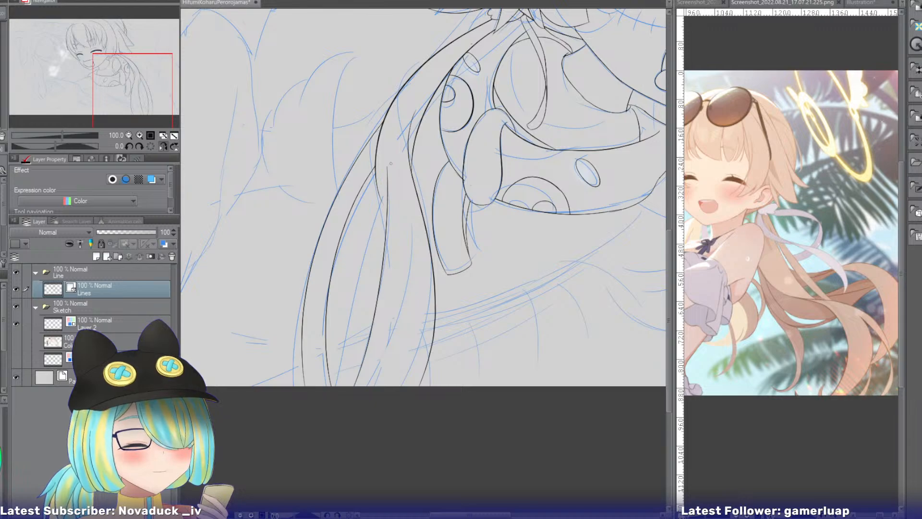
mouse_move(401, 197)
mouse_down()
mouse_move(383, 405)
mouse_move(389, 423)
mouse_up()
key(ctrl+z)
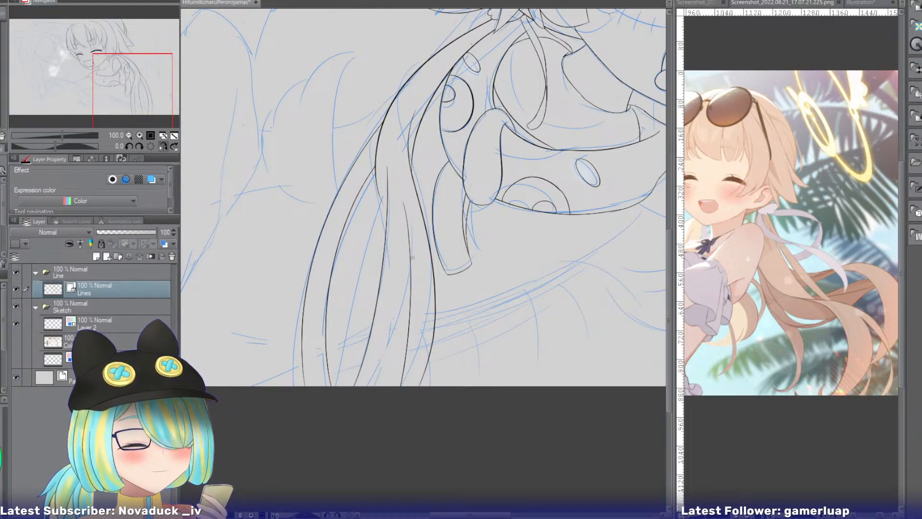
Ink a shorter strand line continuing the front lock's outer edge partway down the middle of the hanging hair.
key(ctrl+z)
drag(377, 154, 388, 313)
key(ctrl+z)
drag(376, 154, 388, 313)
key(ctrl+z)
drag(377, 153, 389, 313)
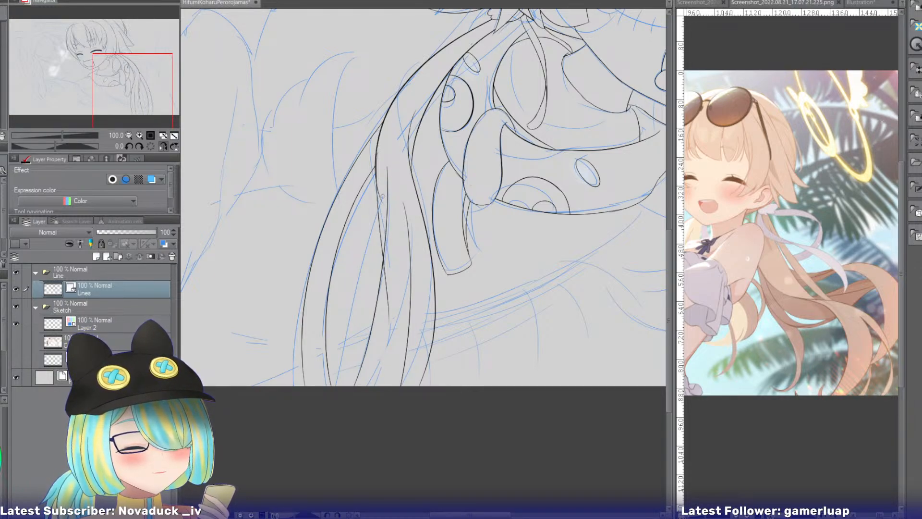
key(ctrl+z)
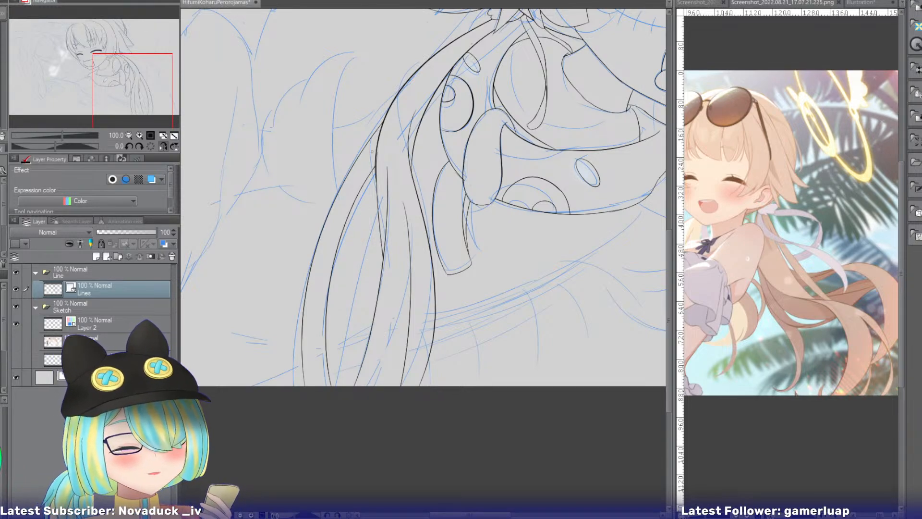
Try to ink an extra strand branching outside the hanging hair's outer contour.
drag(363, 151, 284, 356)
key(ctrl+z)
drag(355, 162, 287, 359)
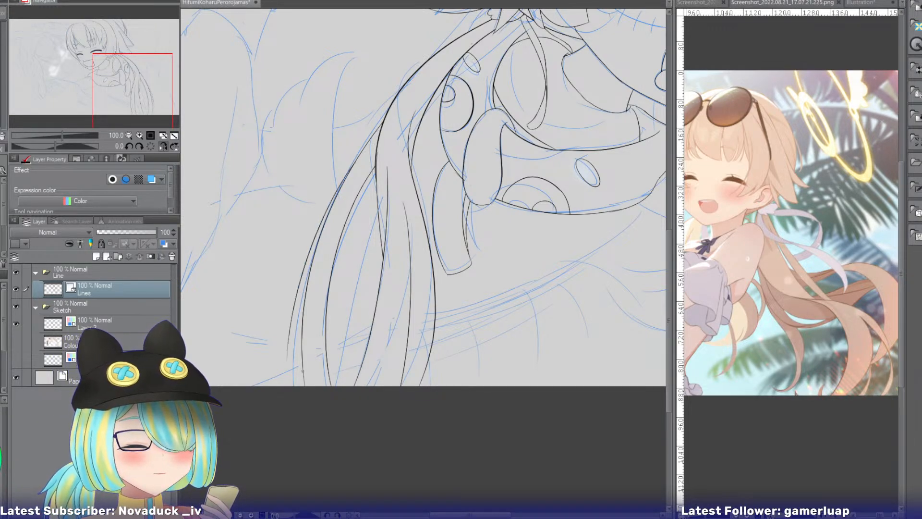
drag(341, 217, 283, 385)
key(ctrl+z)
key(ctrl+z)
drag(363, 163, 285, 383)
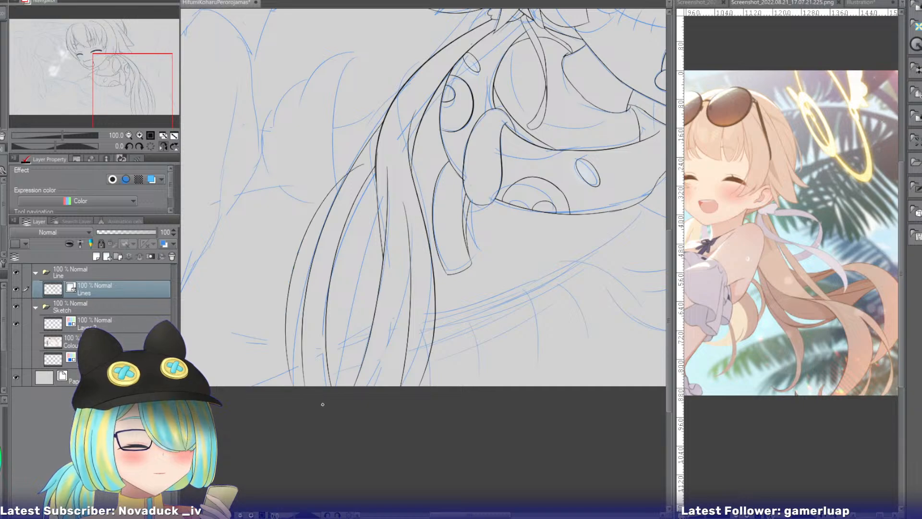
key(ctrl+z)
drag(367, 150, 299, 367)
key(ctrl+z)
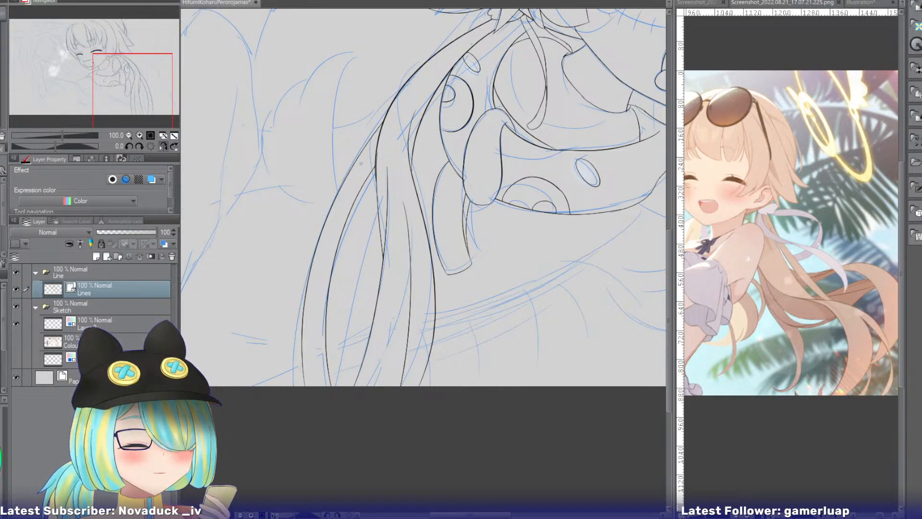
mouse_move(366, 150)
mouse_down()
mouse_move(310, 252)
mouse_move(298, 369)
mouse_up()
key(ctrl+z)
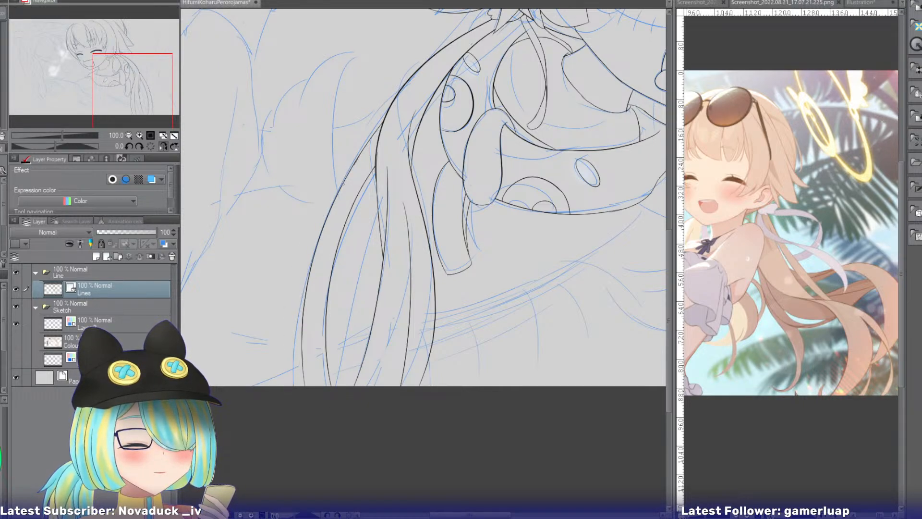
drag(355, 164, 332, 382)
key(ctrl+z)
drag(352, 168, 340, 382)
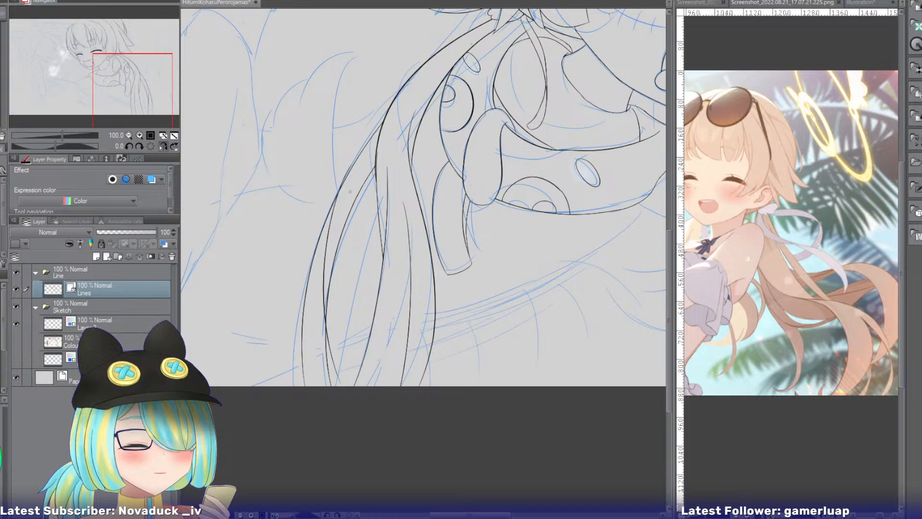
drag(350, 191, 328, 372)
key(ctrl+z)
drag(353, 193, 330, 362)
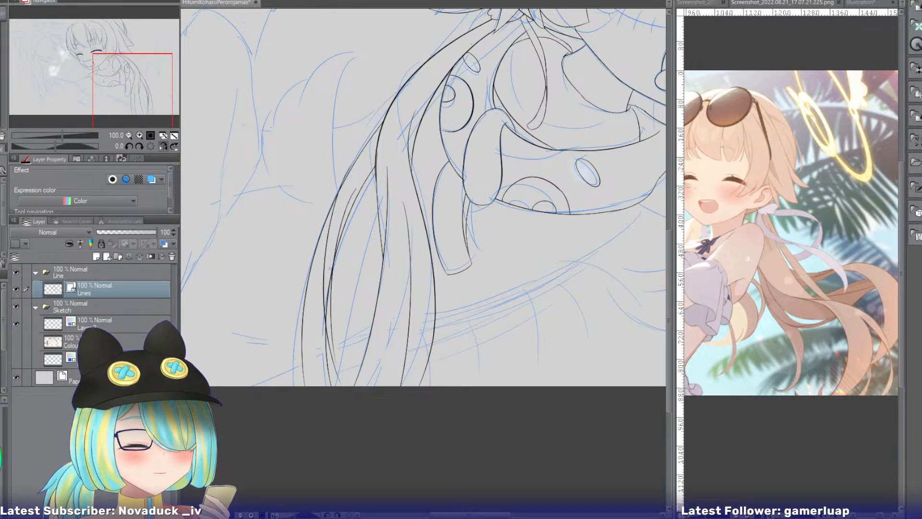
click(330, 270)
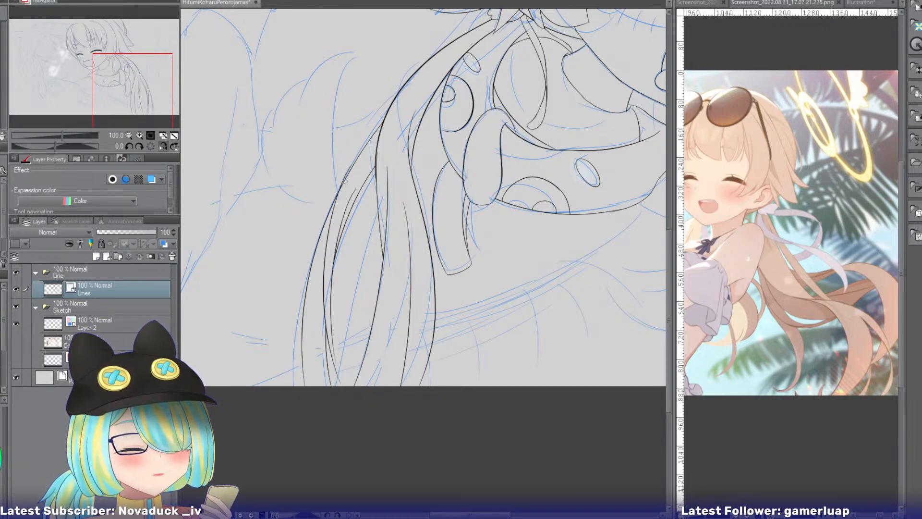
key(ctrl+z)
key(ctrl+z)
key(ctrl+z)
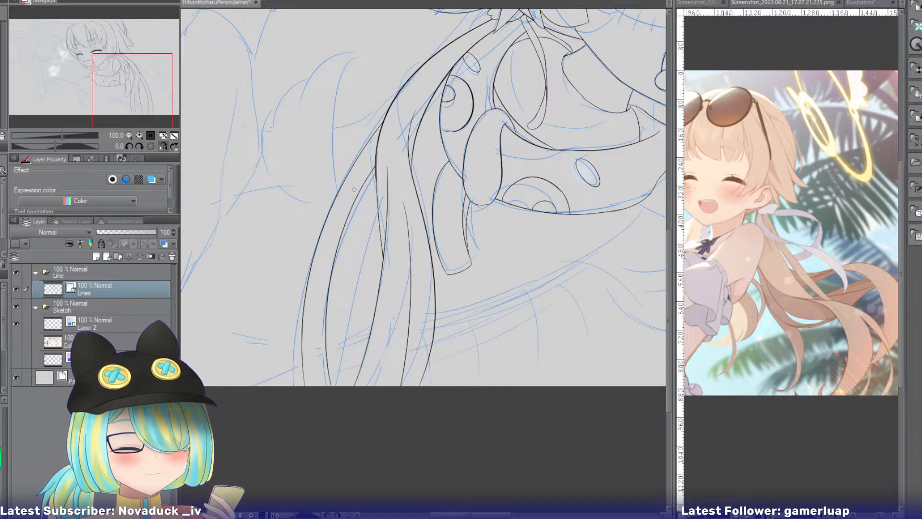
Ink a thin strand line inside the outermost hair strand, curving down across its inner line towards the canvas's lower edge.
drag(357, 177, 344, 373)
key(ctrl+z)
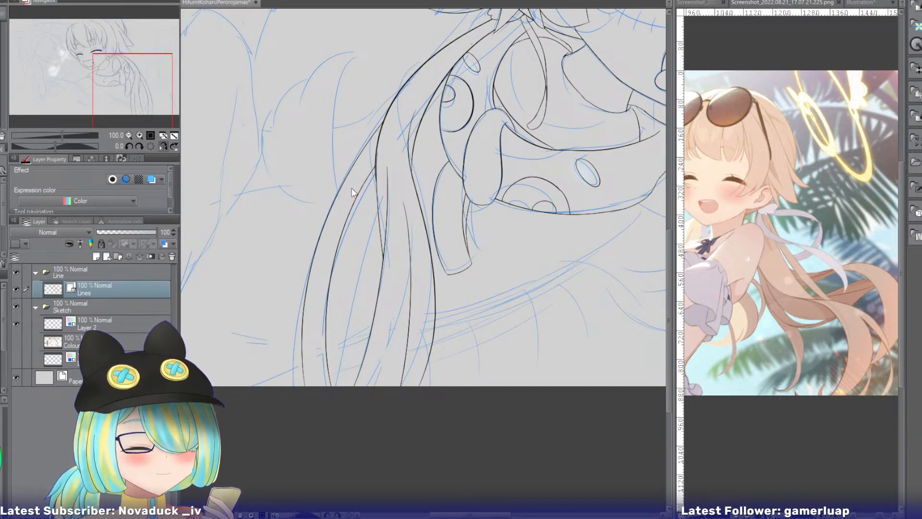
drag(357, 184, 334, 374)
key(ctrl+z)
drag(354, 181, 335, 376)
key(ctrl+z)
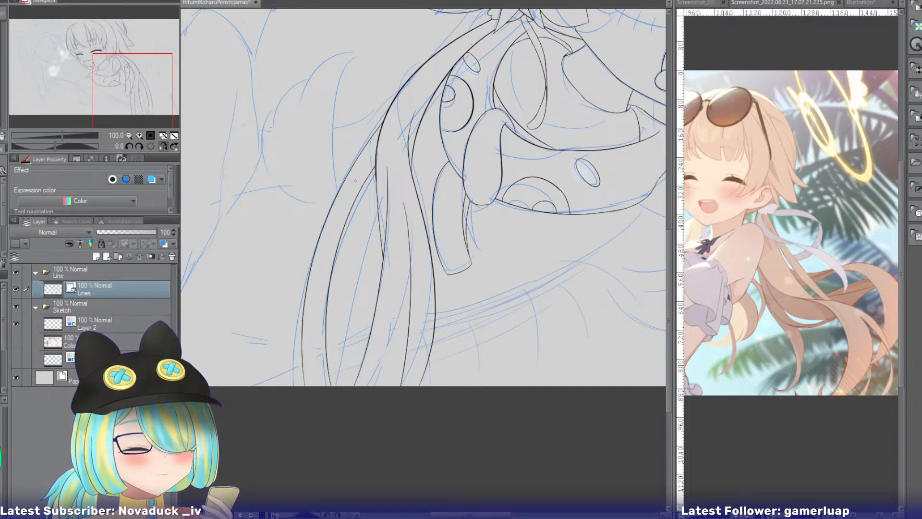
drag(357, 182, 328, 373)
key(ctrl+z)
drag(355, 178, 330, 366)
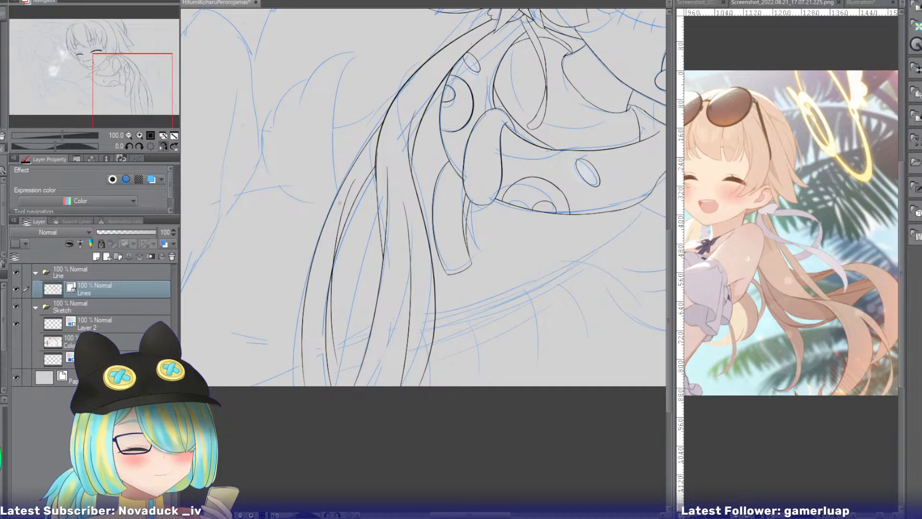
key(ctrl+z)
drag(358, 179, 334, 369)
drag(346, 184, 333, 379)
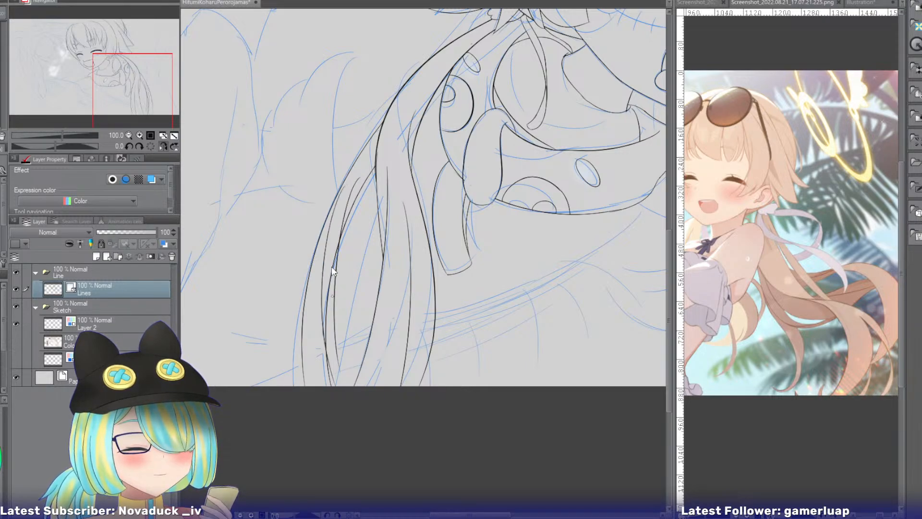
key(ctrl+z)
drag(357, 180, 332, 367)
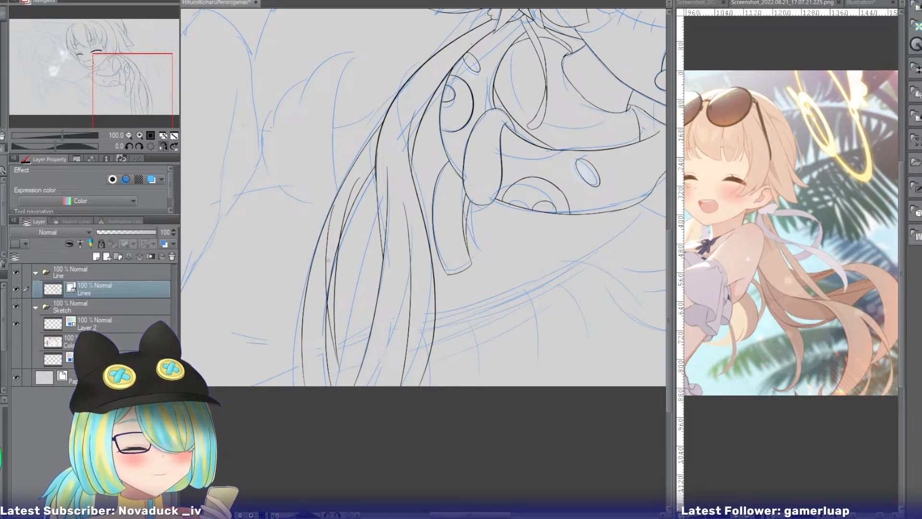
Undo the thin lines inside the outermost hair strand and ink a new inner strand line curving down to the canvas's lower edge.
key(ctrl+z)
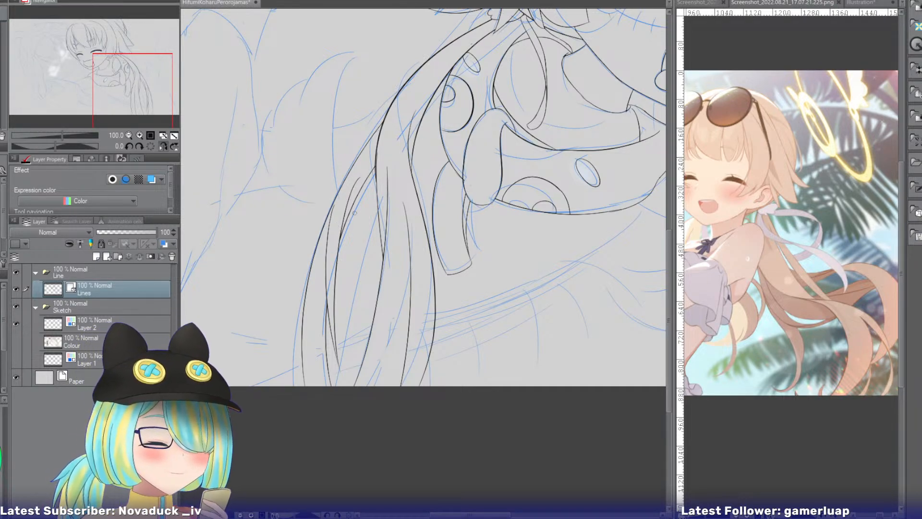
key(ctrl+z)
key(ctrl+z)
key(ctrl+z)
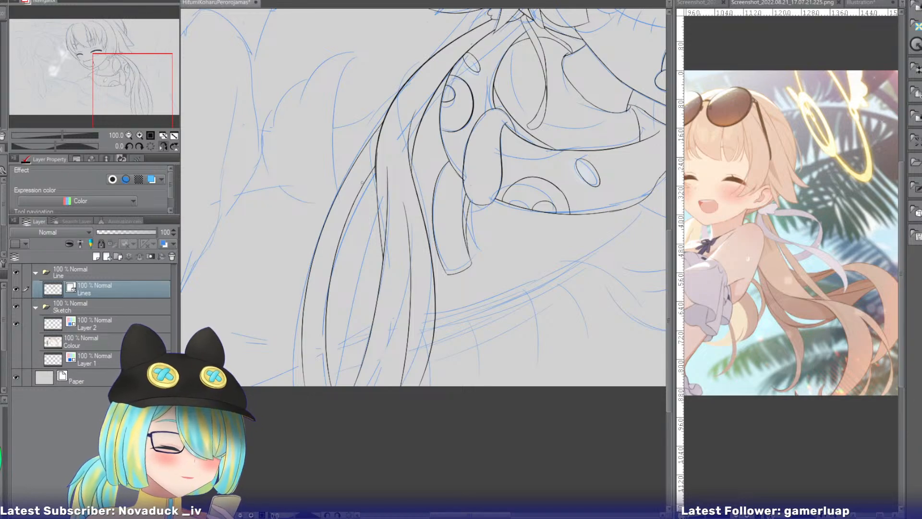
drag(359, 175, 323, 428)
key(ctrl+z)
drag(364, 174, 331, 415)
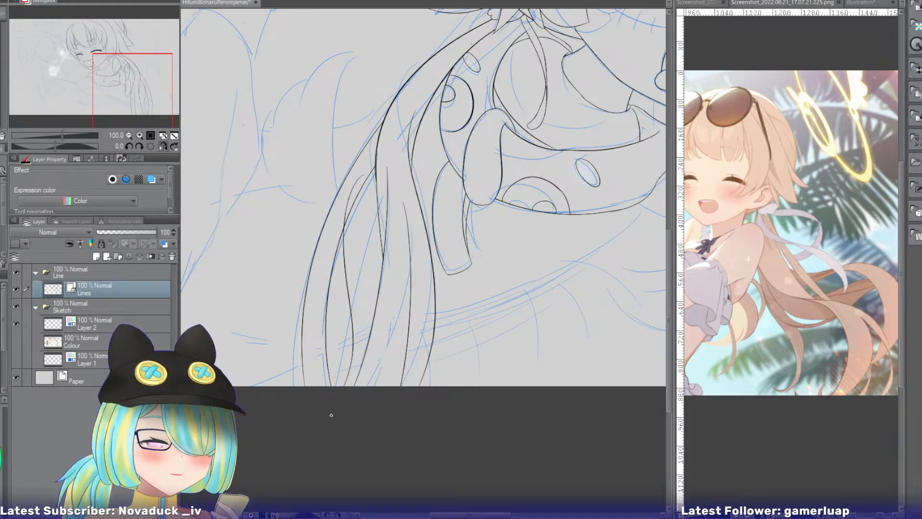
Ink a second thin strand line beside the new one, crossing it on the way down to the canvas's lower edge.
drag(334, 205, 336, 439)
key(ctrl+z)
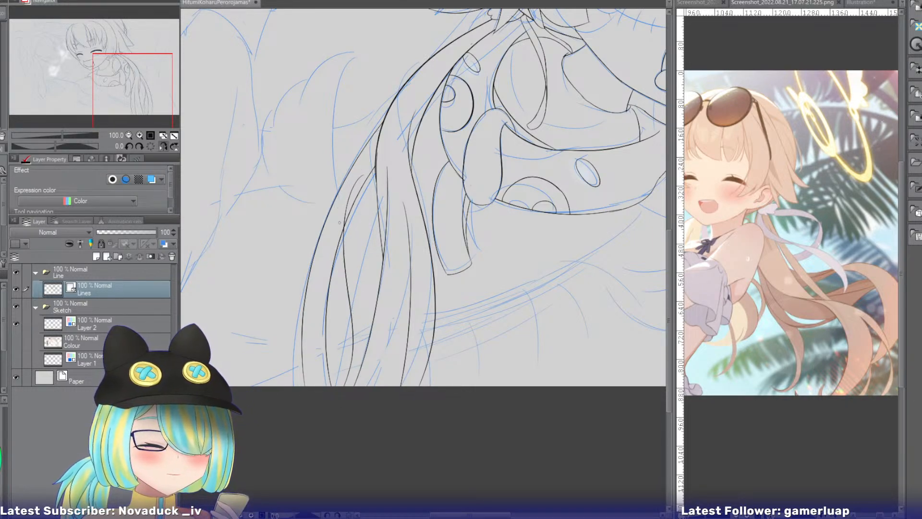
mouse_move(338, 223)
mouse_down()
mouse_move(328, 240)
mouse_move(355, 440)
mouse_up()
key(ctrl+z)
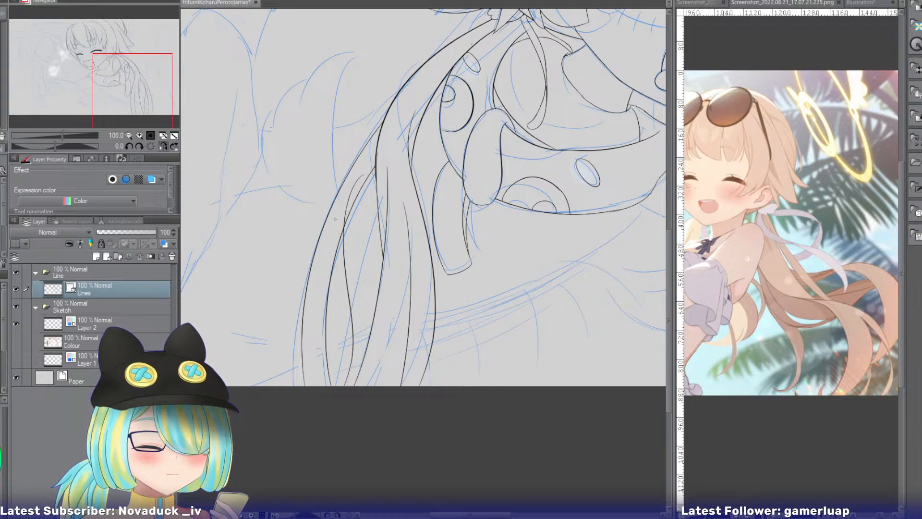
drag(336, 218, 351, 423)
key(ctrl+z)
drag(332, 223, 342, 411)
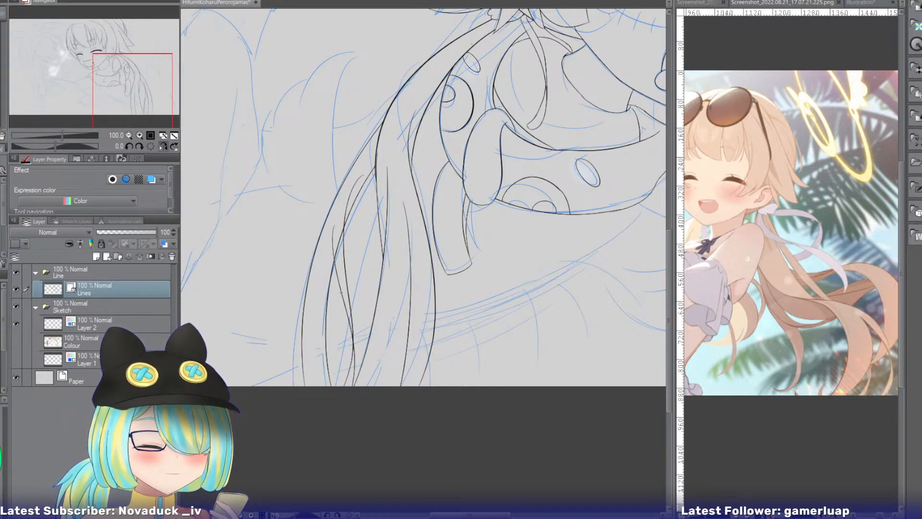
key(ctrl+z)
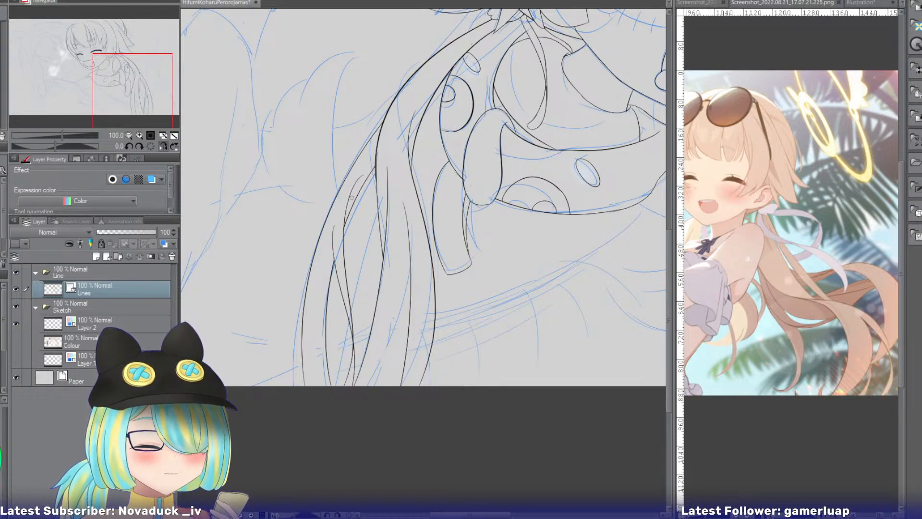
Trim the inner strand line's overlapping upper end and ink a smooth curve over the angular bend beneath it.
drag(353, 191, 345, 204)
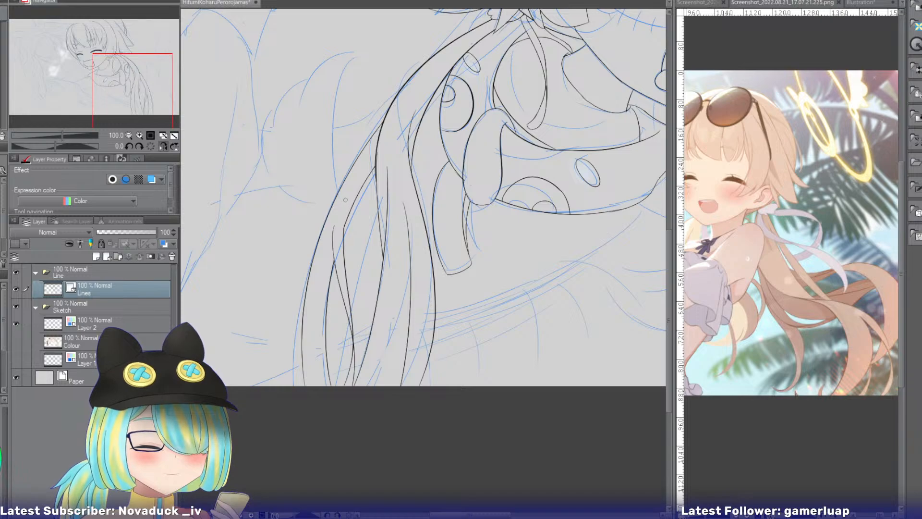
click(139, 135)
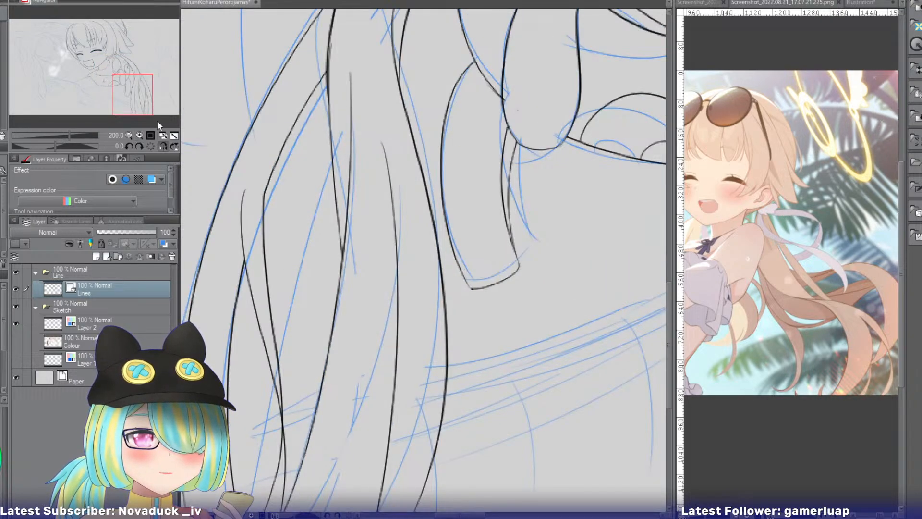
drag(284, 129, 257, 231)
key(ctrl+z)
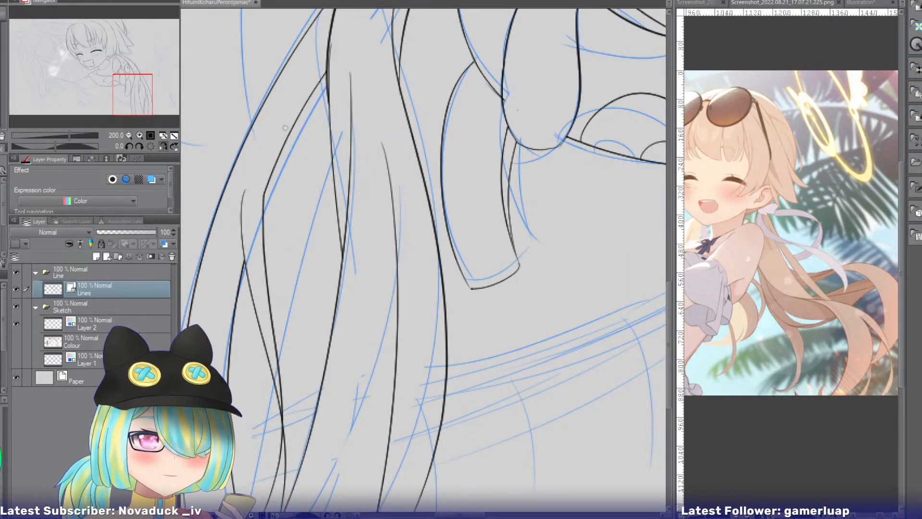
drag(287, 127, 263, 223)
key(ctrl+z)
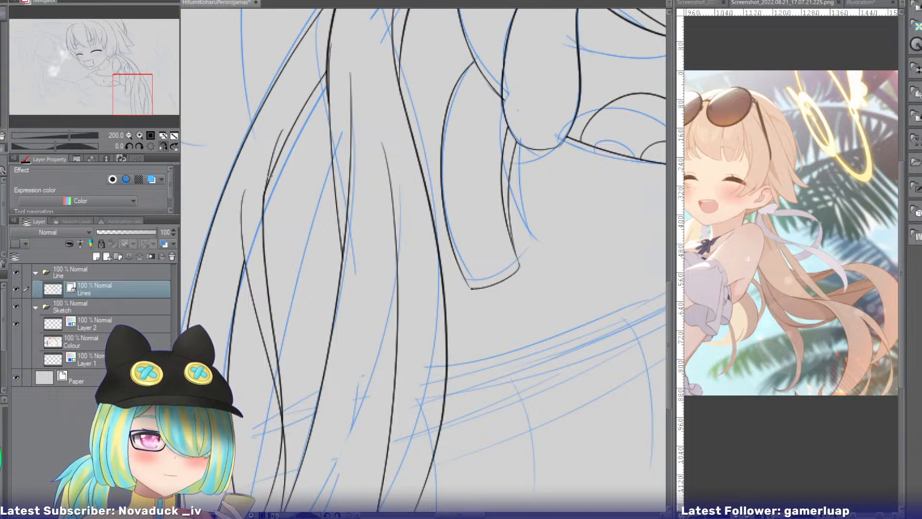
key(ctrl+z)
key(ctrl+z)
mouse_move(287, 126)
mouse_down()
mouse_move(269, 231)
mouse_move(274, 283)
mouse_up()
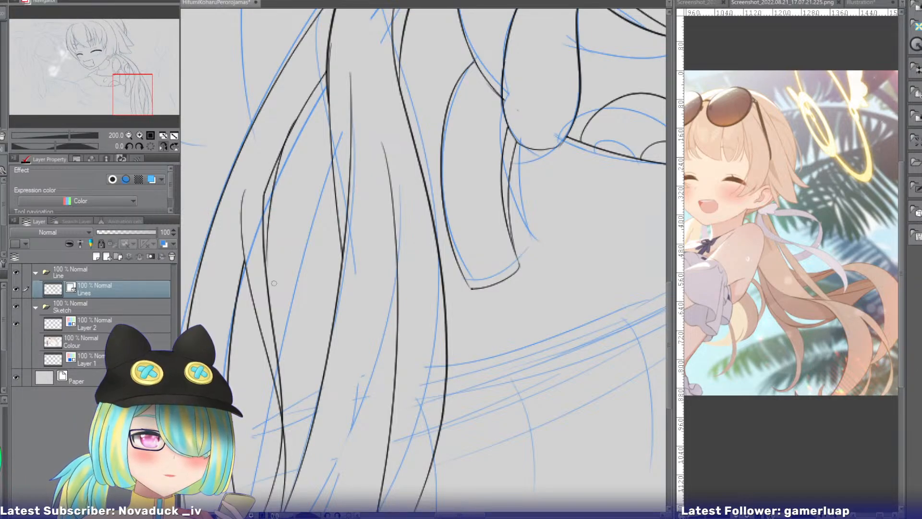
key(ctrl+z)
drag(290, 128, 279, 300)
key(ctrl+z)
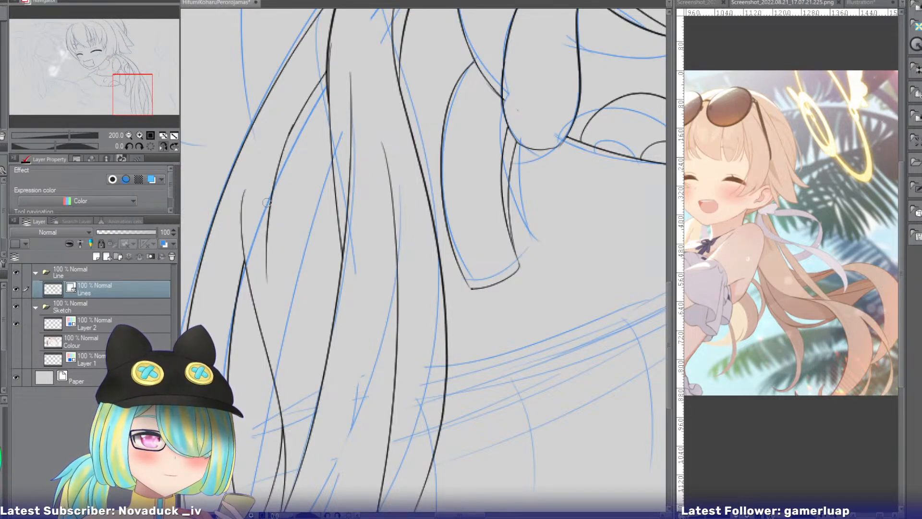
key(ctrl+y)
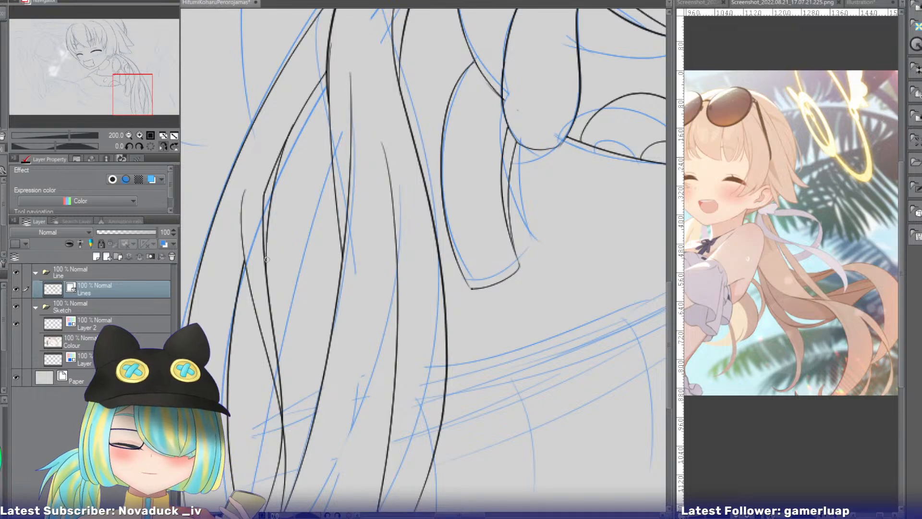
Touch up the lower end of the smooth curve and erase the old angular line beside it.
drag(266, 262, 268, 279)
key(e)
mouse_move(264, 200)
mouse_down()
mouse_move(261, 228)
mouse_move(264, 221)
mouse_up()
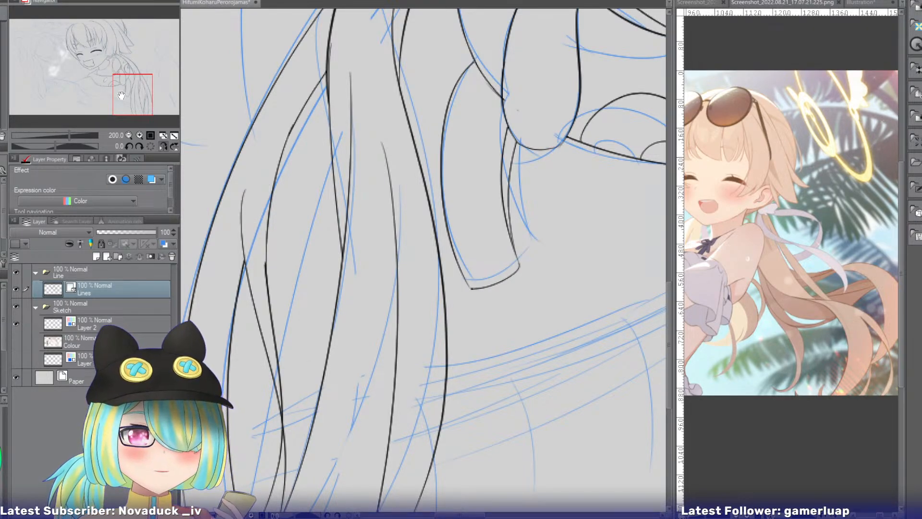
Ink two loose strands bulging outside the hanging hair's outer contour near its root and erase their overshooting ends.
drag(121, 96, 117, 67)
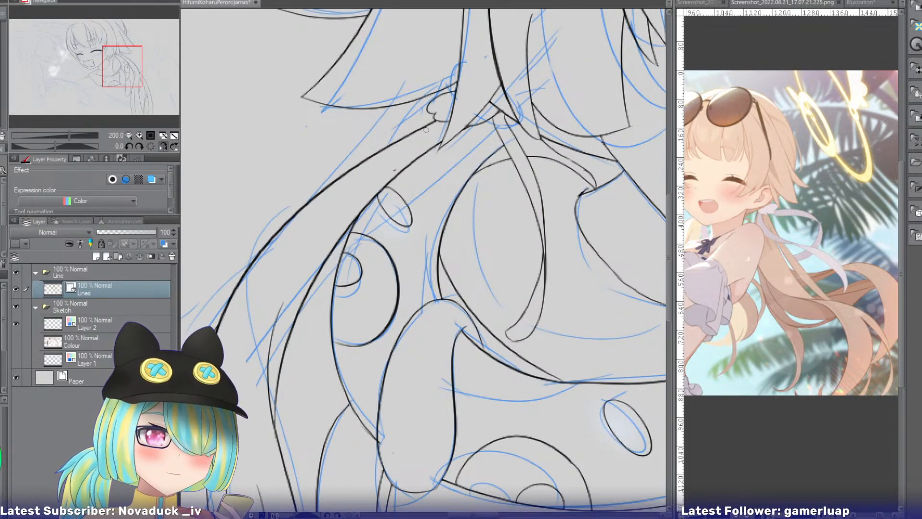
drag(425, 130, 260, 294)
drag(384, 161, 251, 288)
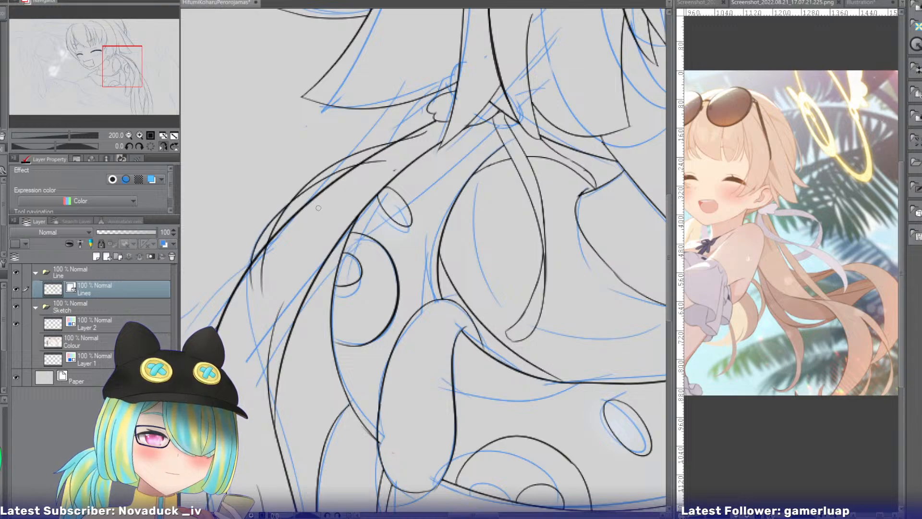
key(e)
click(389, 158)
click(423, 132)
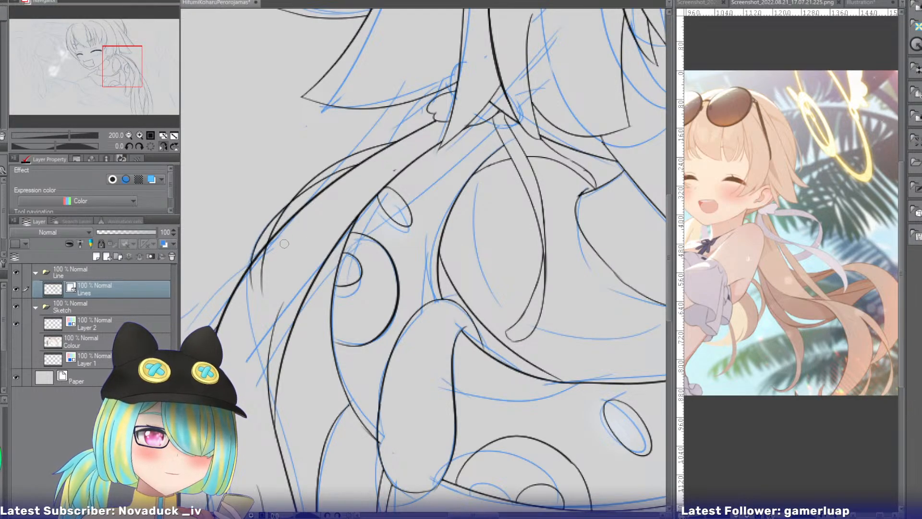
drag(267, 273, 249, 279)
Ink a reinforcing stroke along the outer edge where the two loose strands meet and erase its excess.
key(r)
drag(231, 129, 220, 281)
click(139, 136)
click(139, 135)
drag(127, 69, 126, 65)
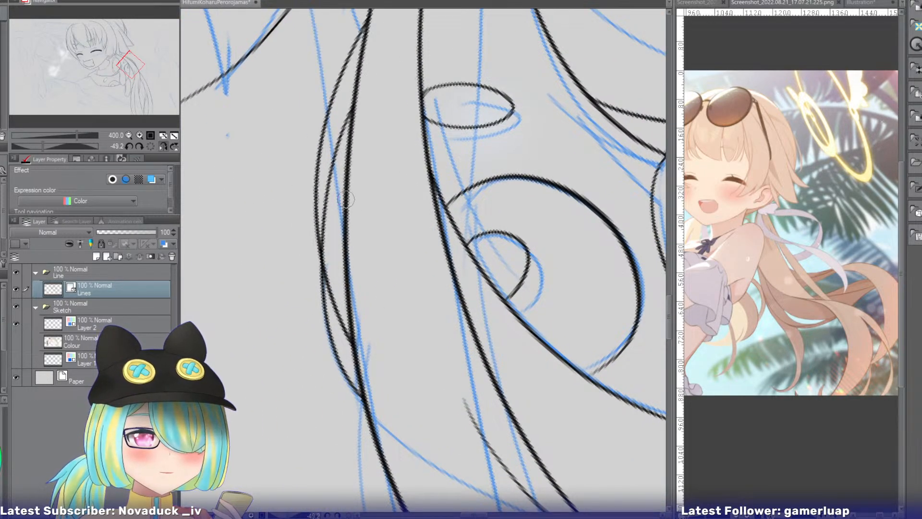
drag(317, 163, 326, 304)
key(ctrl+z)
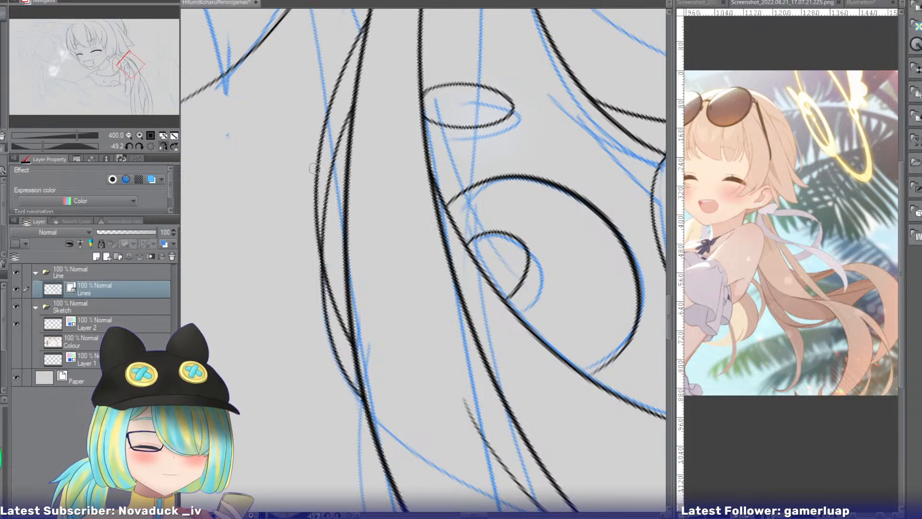
drag(314, 166, 323, 310)
key(ctrl+z)
drag(316, 156, 322, 315)
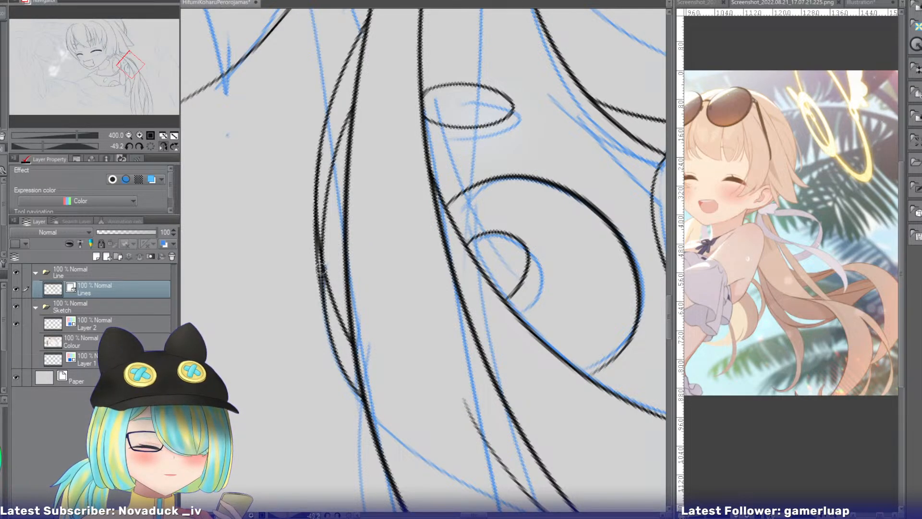
key(e)
click(319, 232)
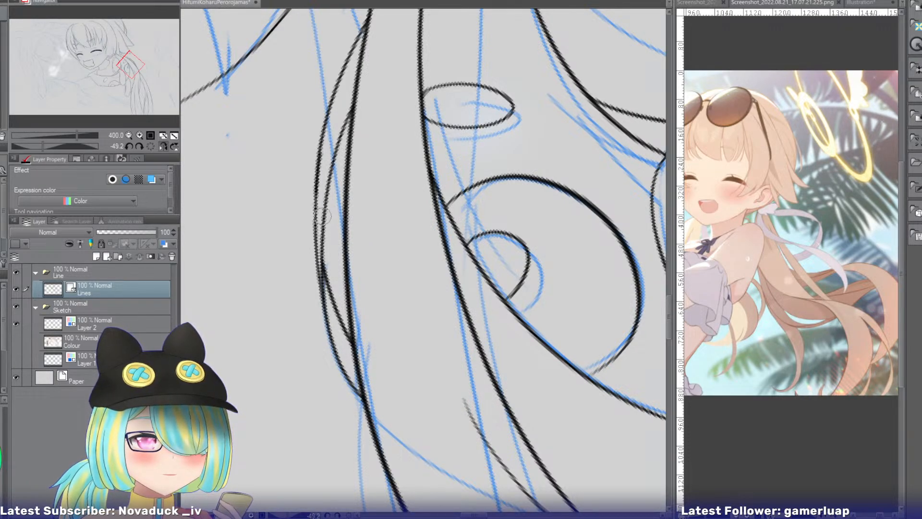
Ink a short, gently curved line just below the collar's lower edge, following the sketched shoulder.
click(150, 146)
click(162, 146)
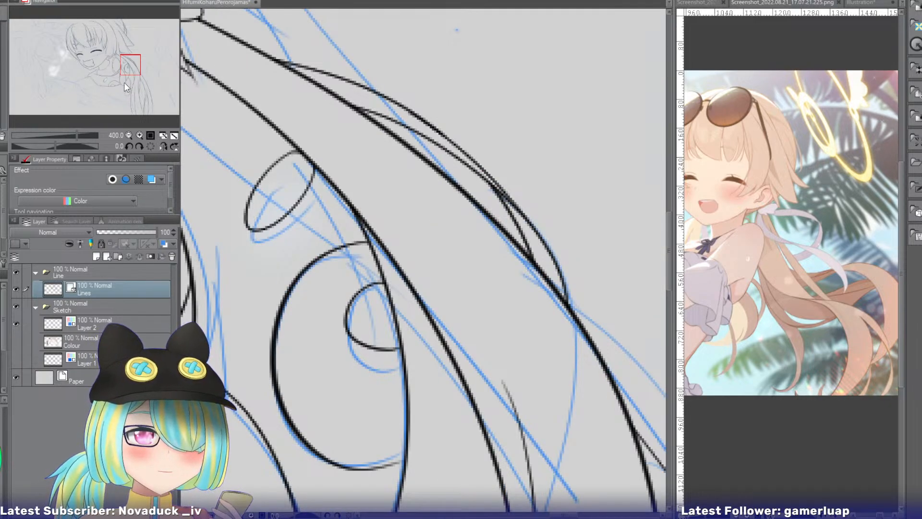
drag(119, 79, 134, 93)
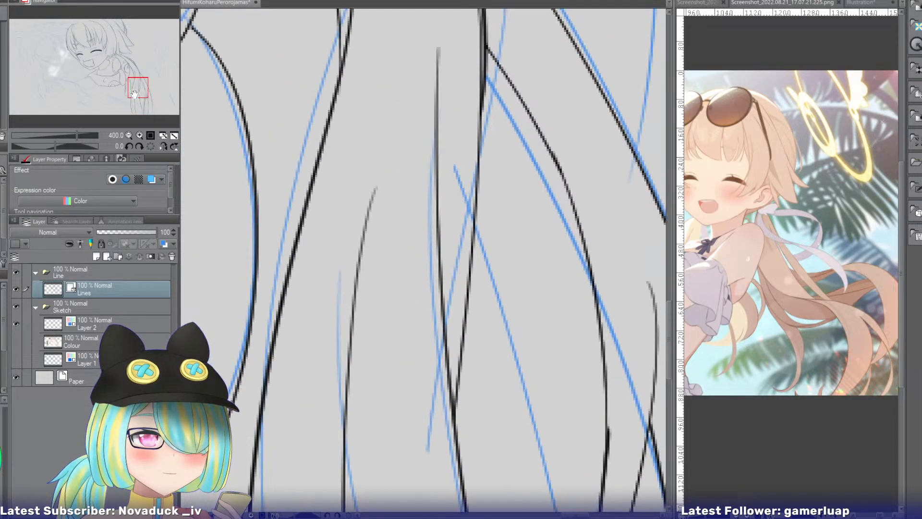
click(128, 136)
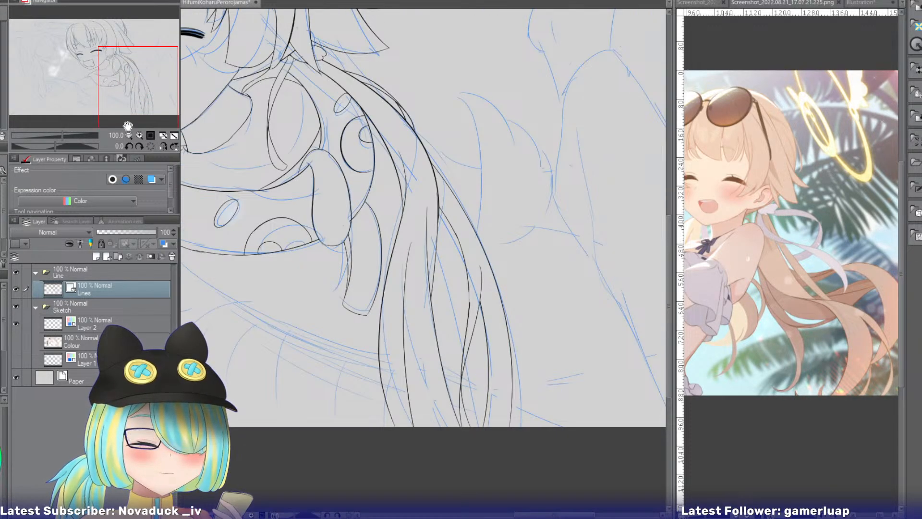
drag(124, 81, 97, 97)
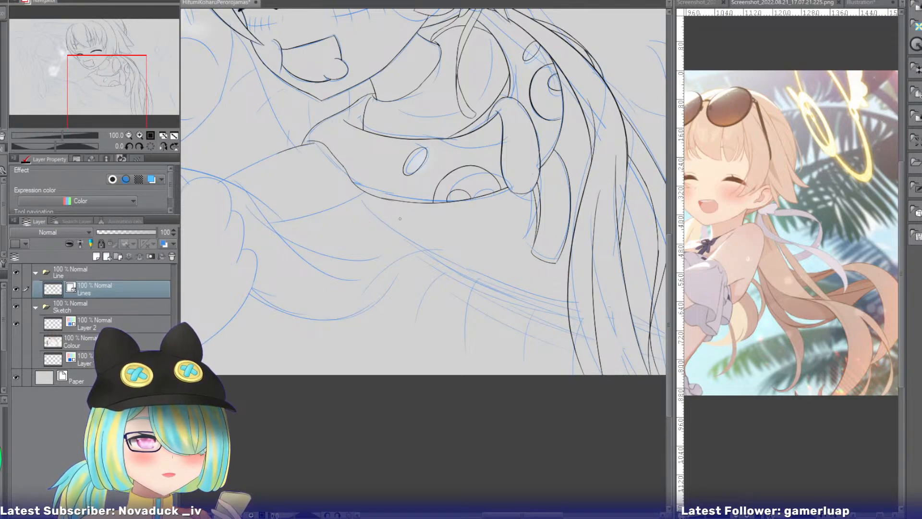
drag(392, 221, 378, 217)
mouse_move(310, 212)
mouse_down()
mouse_move(377, 218)
mouse_move(329, 211)
mouse_up()
key(ctrl+z)
key(ctrl+z)
drag(389, 220, 323, 212)
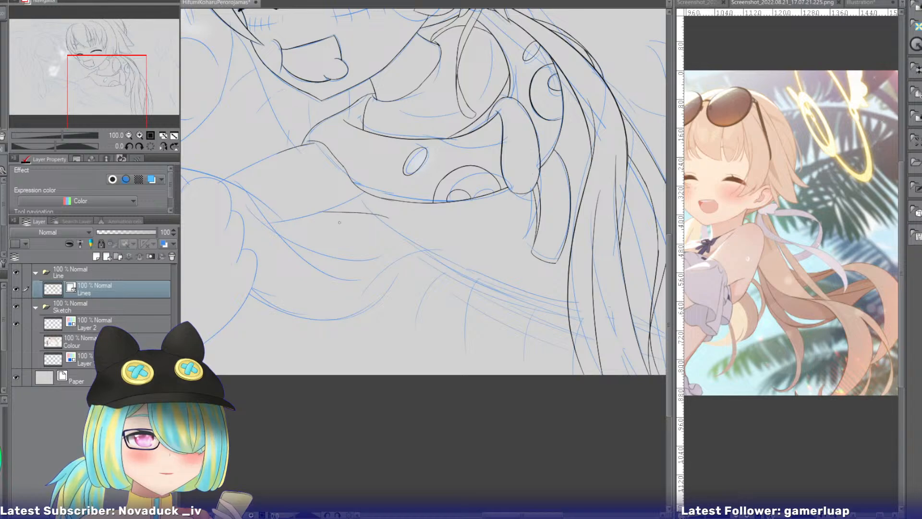
key(ctrl+z)
drag(388, 217, 313, 211)
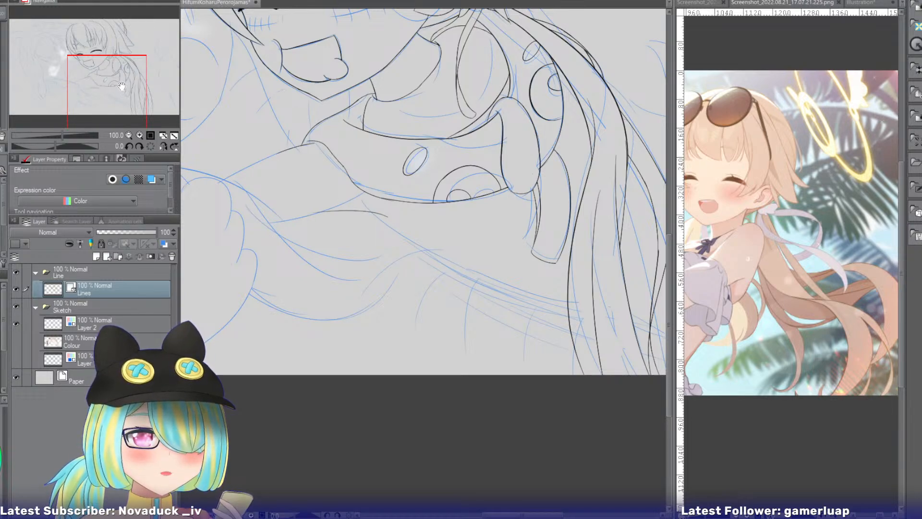
Ink the sketched contour running from the shoulder line below the collar towards the hanging hair.
mouse_move(122, 85)
mouse_down()
mouse_move(117, 79)
mouse_move(135, 86)
mouse_up()
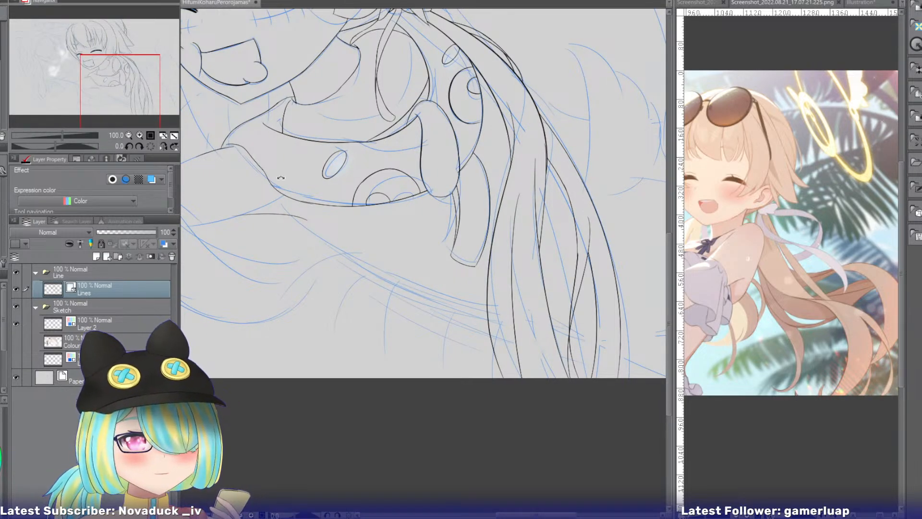
drag(280, 178, 194, 97)
click(140, 135)
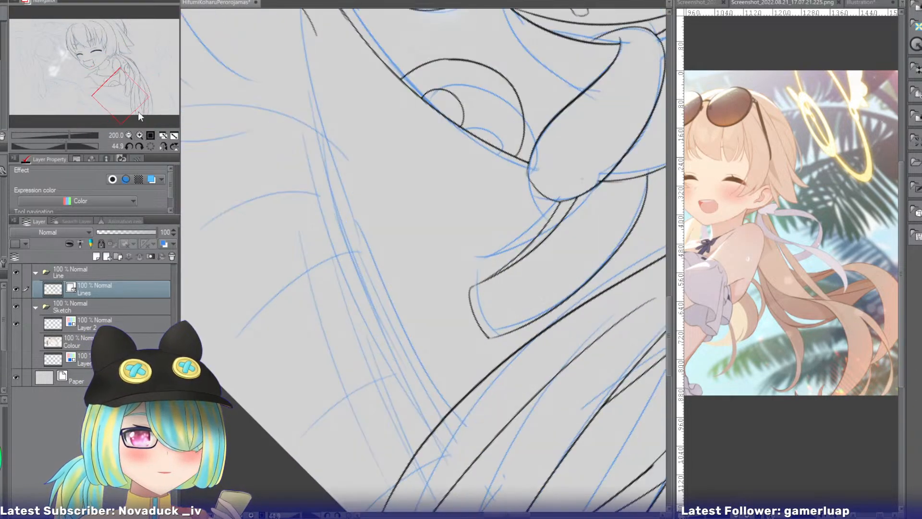
drag(128, 94, 121, 86)
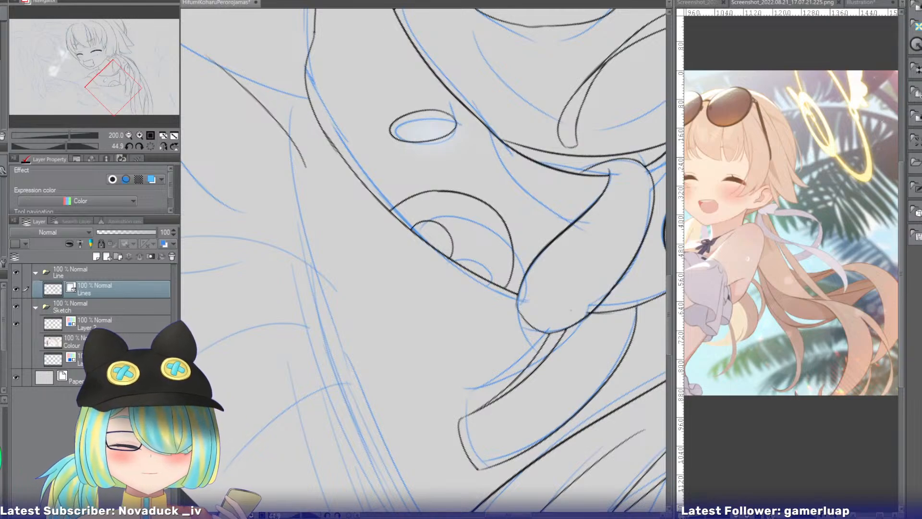
drag(290, 100, 290, 160)
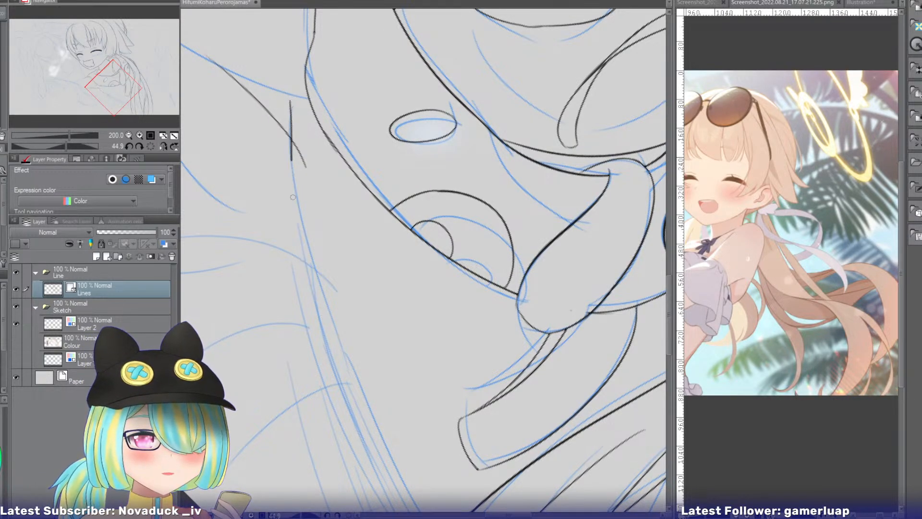
drag(293, 196, 330, 325)
key(ctrl+z)
drag(294, 100, 345, 340)
key(ctrl+z)
drag(293, 92, 339, 327)
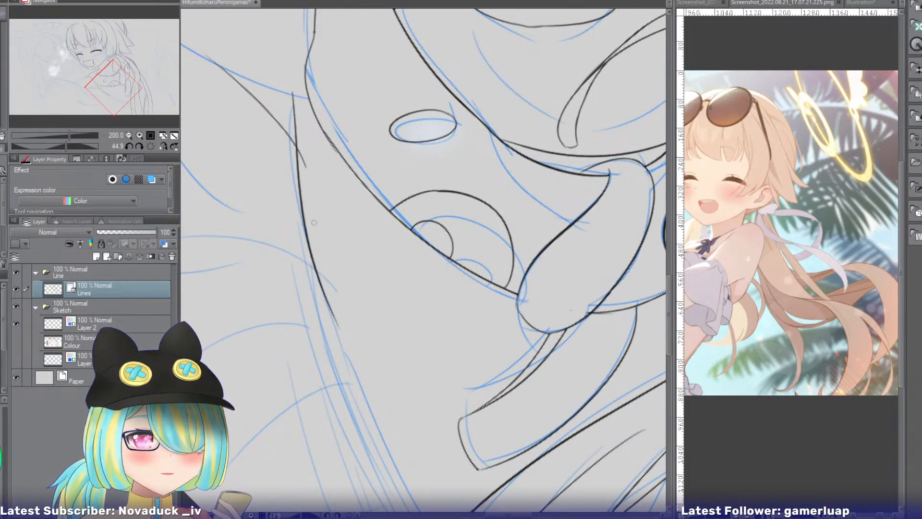
Erase the new contour's excess upper end above its crossing with the shoulder line.
key(e)
drag(306, 159, 303, 165)
key(ctrl+z)
drag(294, 117, 297, 137)
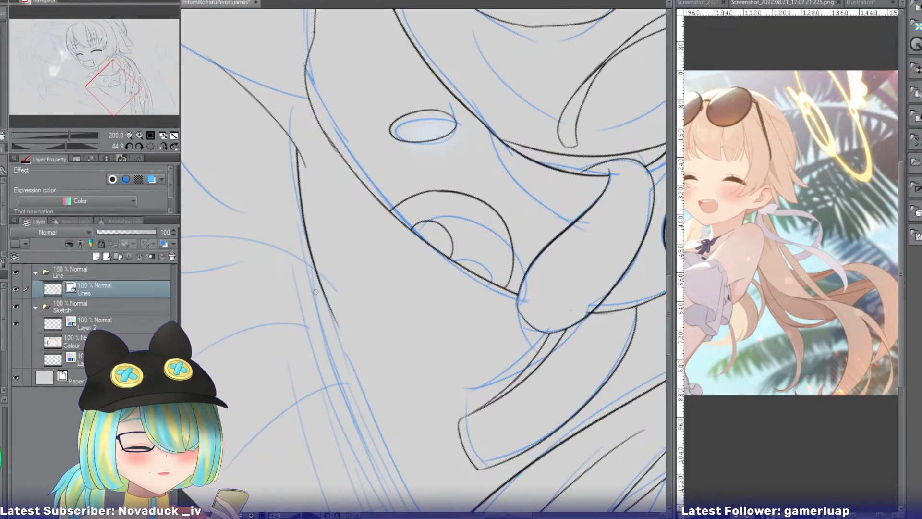
Extend the inked body contour below the collar downwards along the sketched outline towards the hanging hair.
mouse_move(119, 82)
mouse_down()
mouse_move(113, 97)
mouse_move(131, 91)
mouse_up()
drag(309, 246, 302, 150)
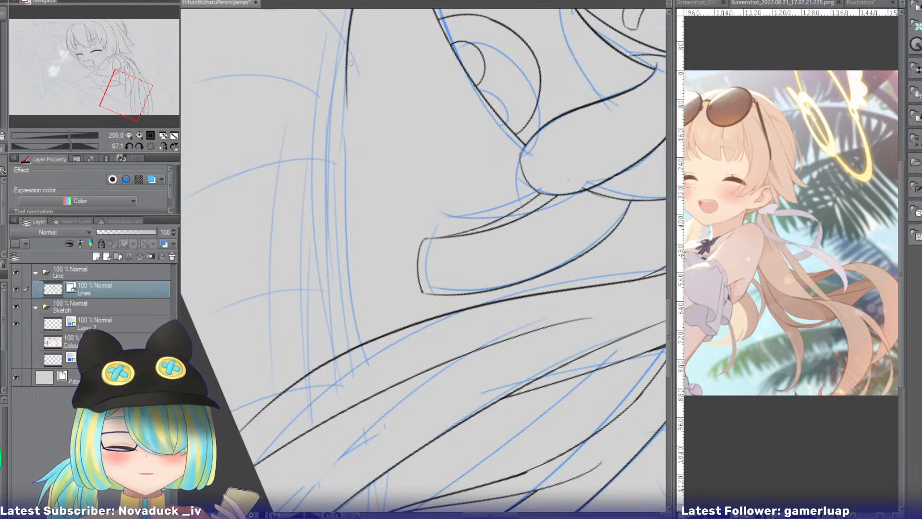
mouse_move(348, 53)
mouse_down()
mouse_move(362, 208)
mouse_move(354, 185)
mouse_move(358, 294)
mouse_up()
key(ctrl+z)
key(ctrl+z)
drag(348, 71, 360, 322)
key(ctrl+z)
drag(347, 70, 360, 292)
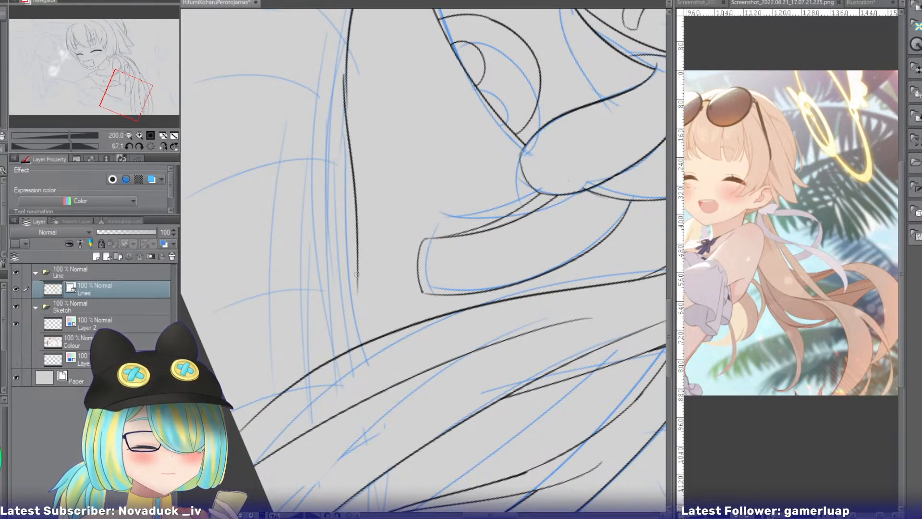
key(ctrl+z)
drag(348, 71, 366, 356)
key(ctrl+z)
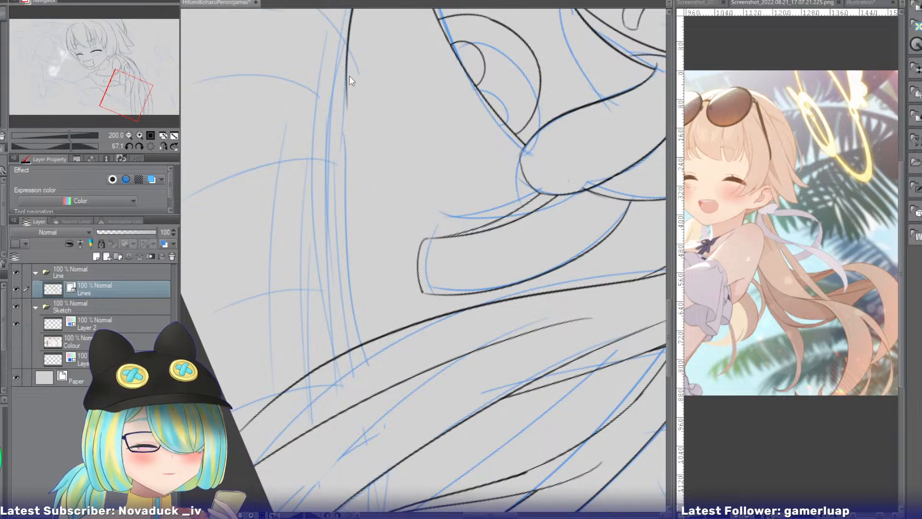
key(ctrl+z)
mouse_move(347, 63)
mouse_down()
mouse_move(360, 277)
mouse_move(351, 301)
mouse_up()
key(ctrl+z)
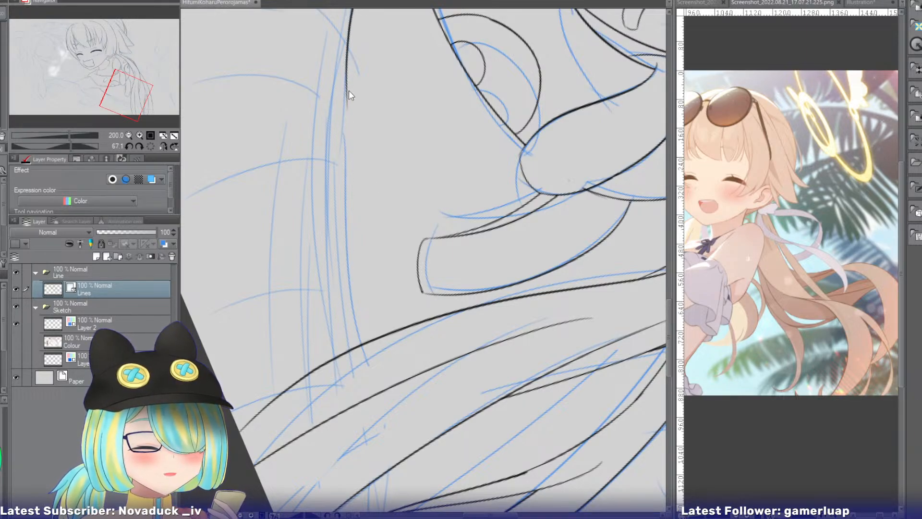
drag(347, 71, 365, 340)
key(ctrl+z)
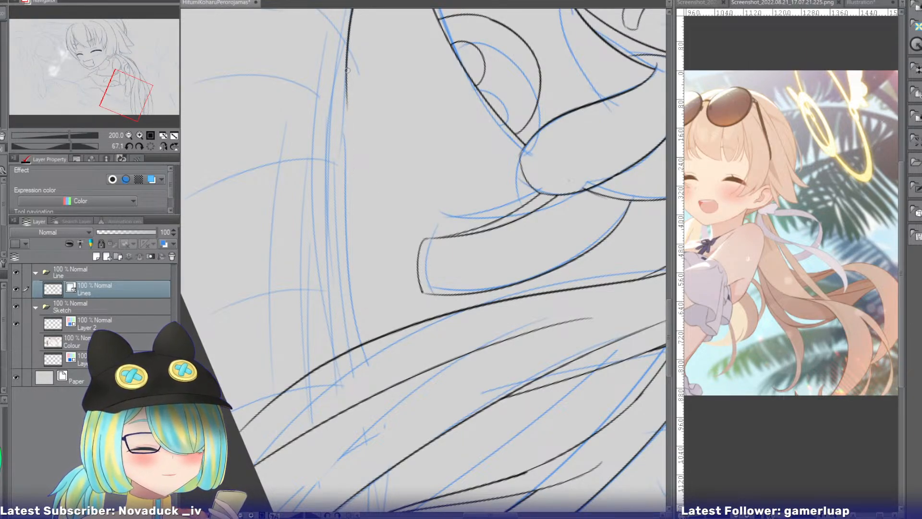
Ink the remaining lower end of the body contour so it meets the hanging hair's outer edge.
key(ctrl+z)
drag(346, 72, 366, 366)
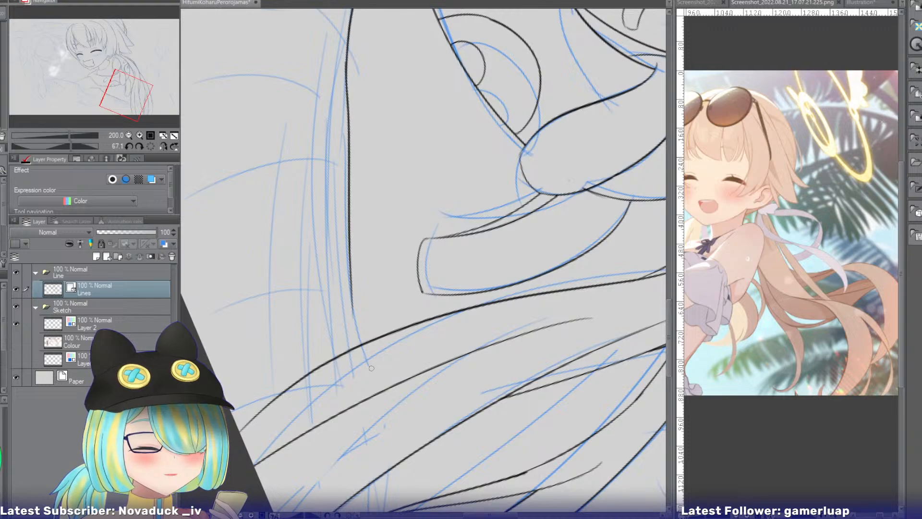
mouse_move(352, 276)
mouse_down()
mouse_move(356, 386)
mouse_move(356, 331)
mouse_move(367, 395)
mouse_up()
key(ctrl+z)
key(ctrl+z)
mouse_move(351, 292)
mouse_down()
mouse_move(370, 394)
mouse_move(352, 390)
mouse_up()
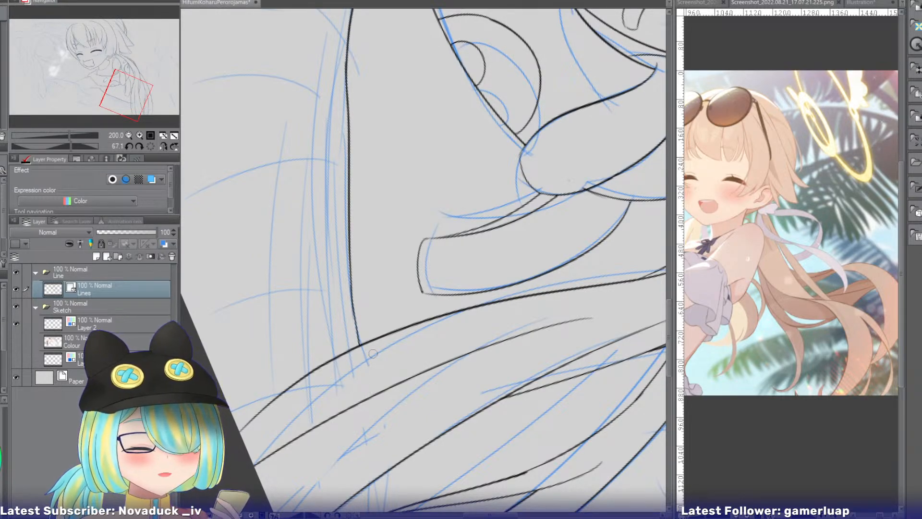
Ink the body contour across the gap between the hanging hair strands and erase its excess at both ends.
click(151, 144)
mouse_move(136, 103)
mouse_down()
mouse_move(165, 106)
mouse_move(146, 106)
mouse_up()
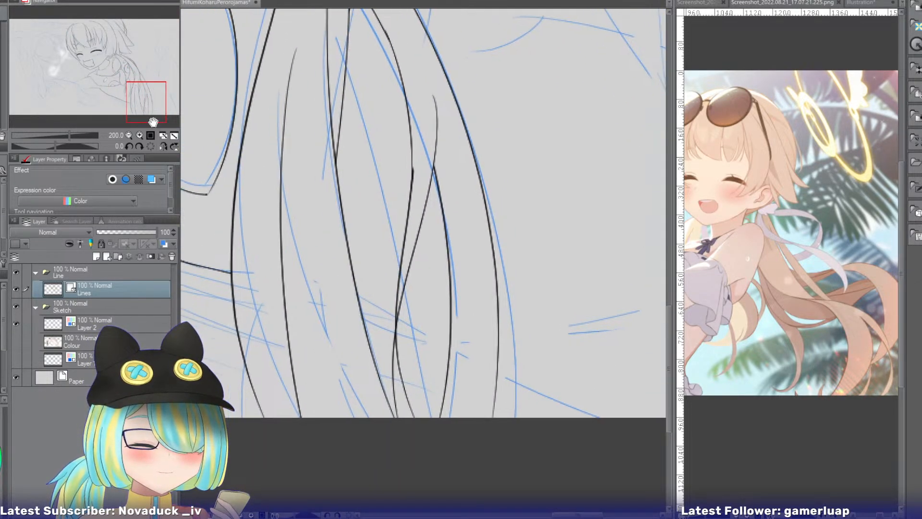
mouse_move(308, 309)
mouse_down()
mouse_move(308, 230)
mouse_move(341, 173)
mouse_move(346, 254)
mouse_up()
key(ctrl+z)
drag(367, 176, 338, 341)
key(ctrl+z)
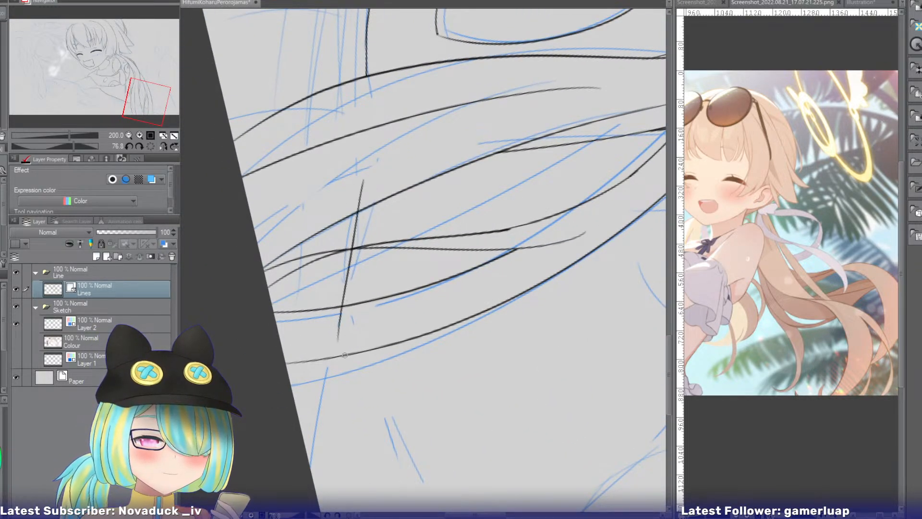
key(e)
drag(349, 190, 369, 195)
mouse_move(332, 325)
mouse_down()
mouse_move(353, 330)
mouse_move(308, 460)
mouse_move(332, 357)
mouse_move(309, 469)
mouse_move(346, 344)
mouse_up()
Ink the short continuation of the body contour beyond the lowest hanging hair strand.
key(p)
key(ctrl+z)
key(e)
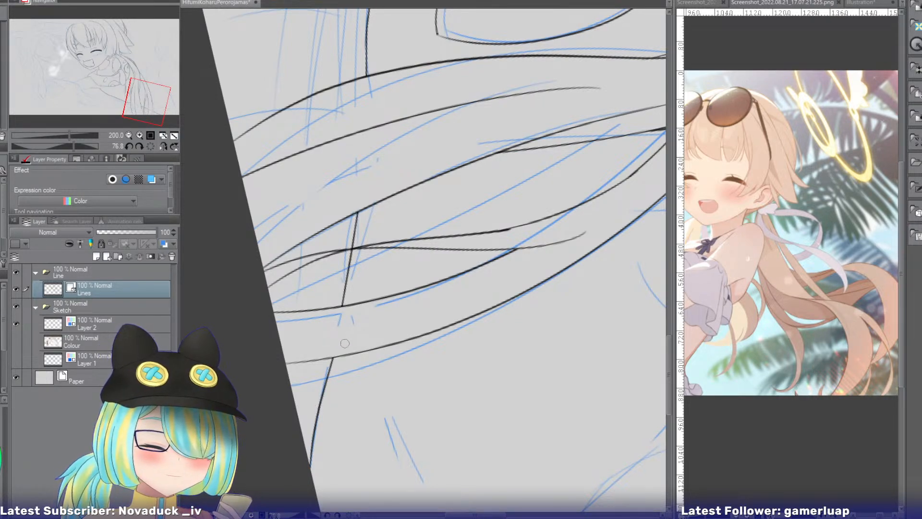
Ink an arched line below the collar meeting the body contour's upper end, and erase the contour's excess above it.
click(150, 146)
drag(149, 102, 152, 45)
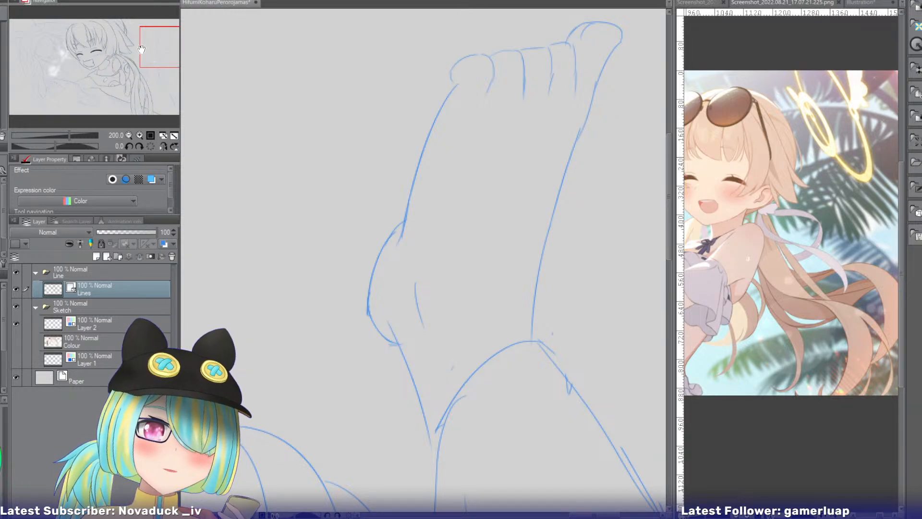
mouse_move(141, 48)
mouse_down()
mouse_move(170, 50)
mouse_move(159, 42)
mouse_move(142, 72)
mouse_move(155, 70)
mouse_move(104, 75)
mouse_move(90, 84)
mouse_move(96, 90)
mouse_up()
key(ctrl+z)
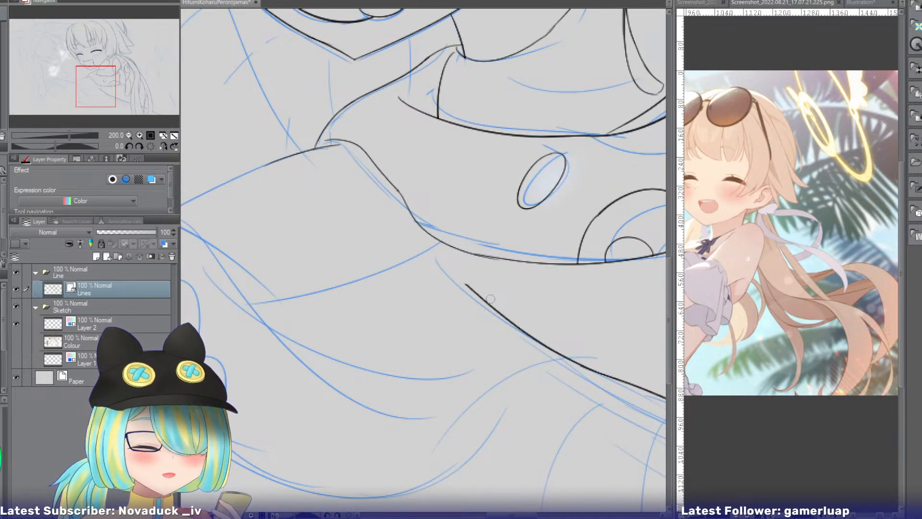
drag(508, 304, 263, 321)
key(ctrl+z)
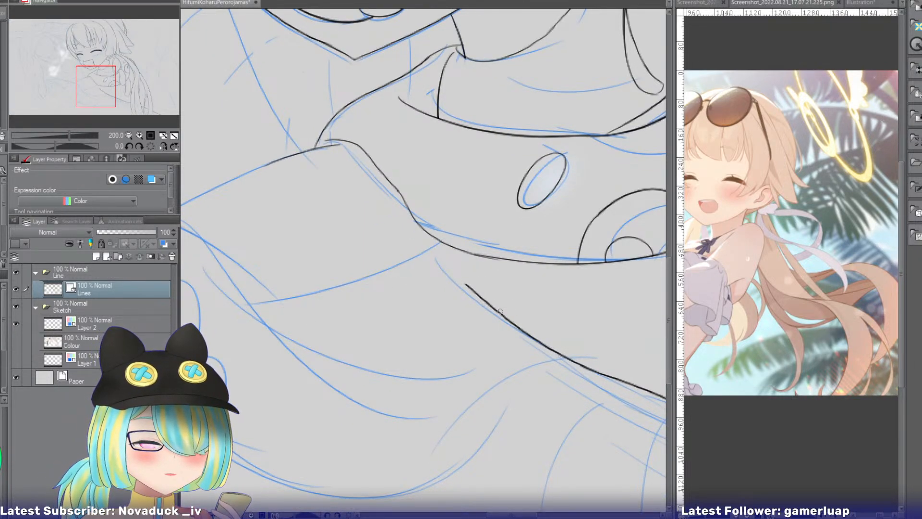
drag(508, 304, 263, 321)
key(e)
drag(469, 290, 495, 292)
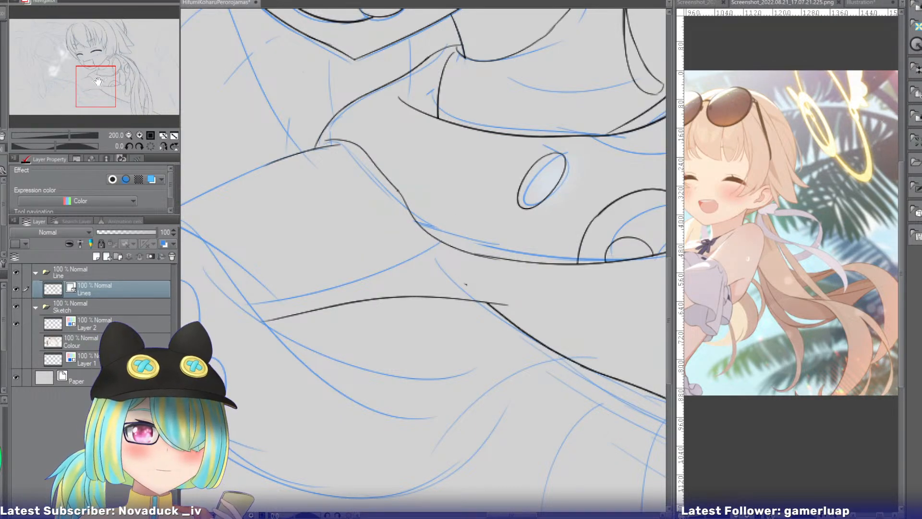
Ink the upper curve of the raised foot's heel along the sketch.
mouse_move(97, 81)
mouse_down()
mouse_move(72, 70)
mouse_move(169, 37)
mouse_move(150, 41)
mouse_move(159, 48)
mouse_up()
click(139, 135)
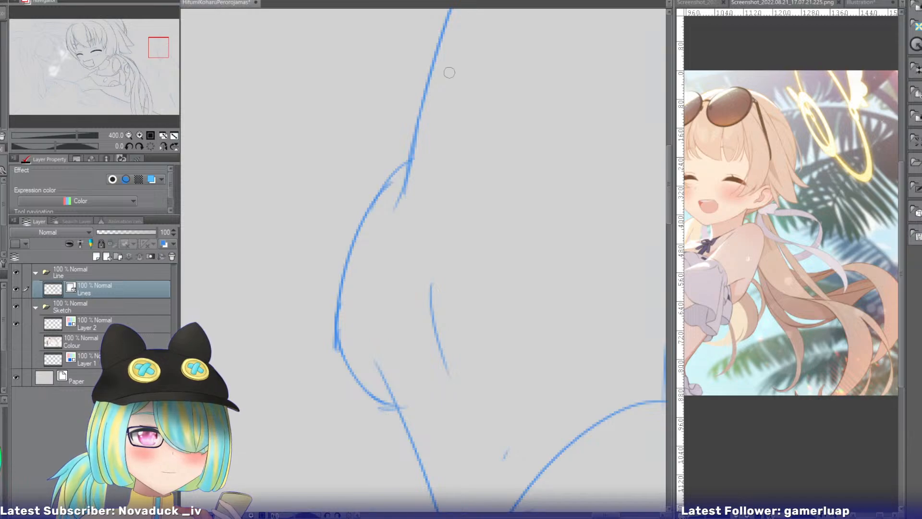
drag(412, 147, 346, 320)
key(ctrl+z)
drag(409, 159, 338, 370)
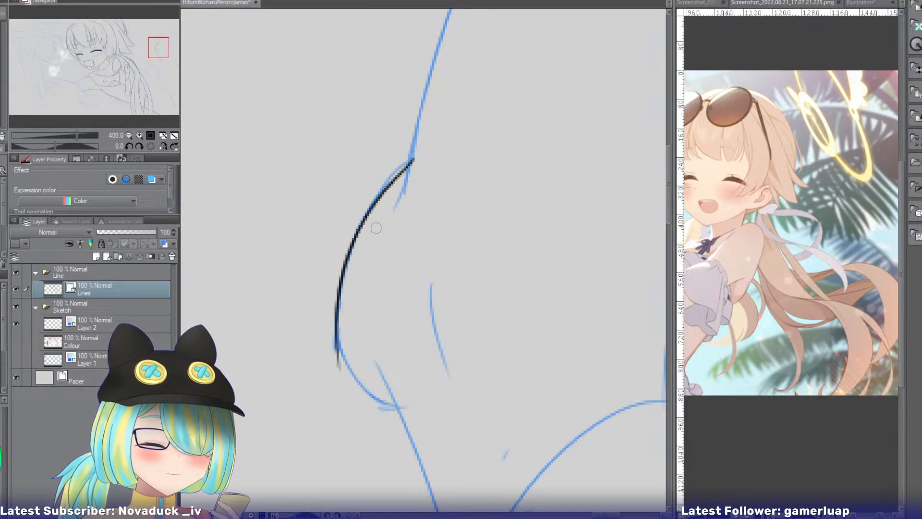
key(ctrl+z)
drag(406, 164, 347, 369)
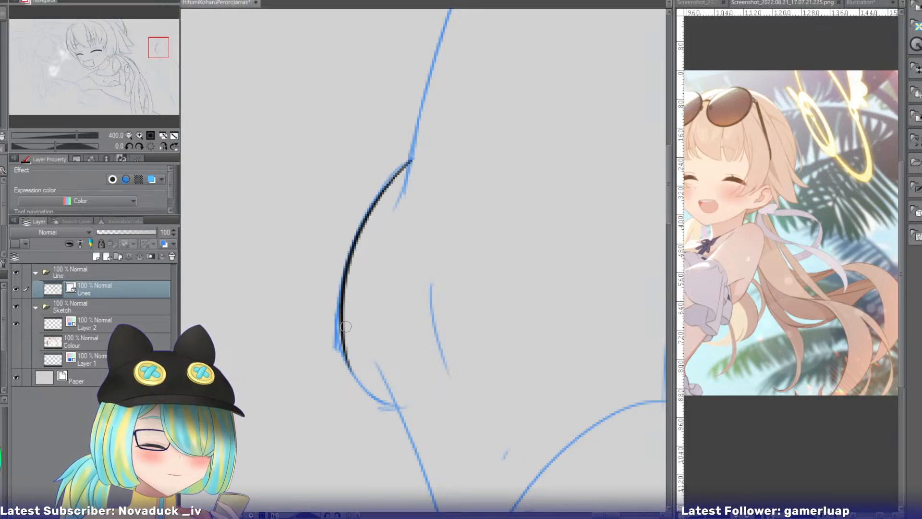
key(ctrl+z)
Continue the heel's outline around its lower curve to the sketched ankle line.
mouse_move(346, 327)
mouse_down()
mouse_move(371, 398)
mouse_move(398, 412)
mouse_up()
key(ctrl+z)
drag(345, 338, 414, 417)
key(ctrl+z)
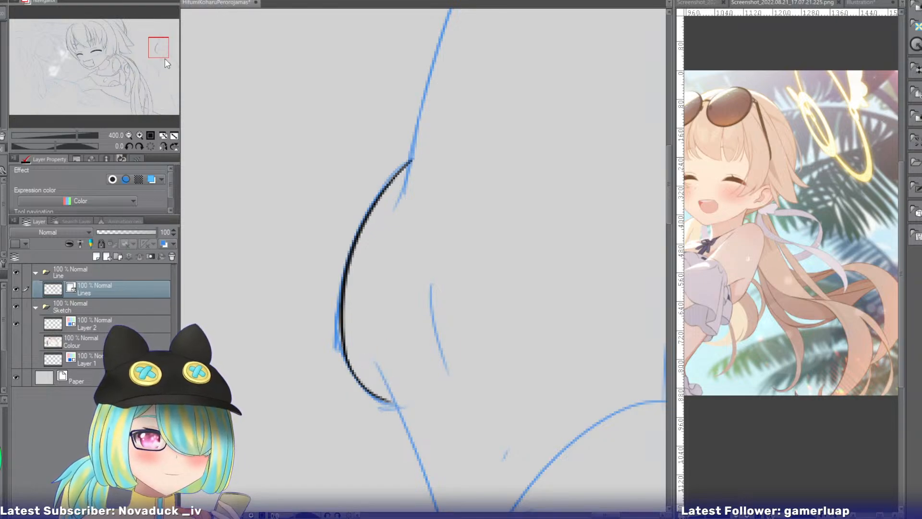
Ink the nearly straight ankle line running from the heel down to where the sketched leg shapes meet.
drag(160, 49, 162, 58)
key(ctrl+z)
mouse_move(333, 138)
mouse_down()
mouse_move(427, 364)
mouse_move(423, 387)
mouse_up()
key(ctrl+z)
mouse_move(339, 150)
mouse_down()
mouse_move(419, 392)
mouse_move(398, 303)
mouse_move(425, 415)
mouse_up()
key(ctrl+z)
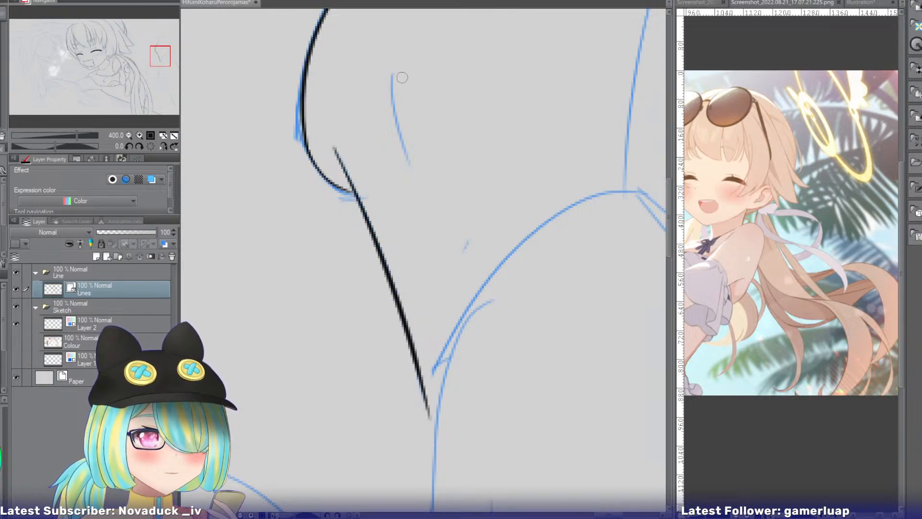
Ink the short curved ankle detail line inside the foot beside the heel.
mouse_move(393, 75)
mouse_down()
mouse_move(440, 175)
mouse_move(423, 151)
mouse_up()
key(ctrl+z)
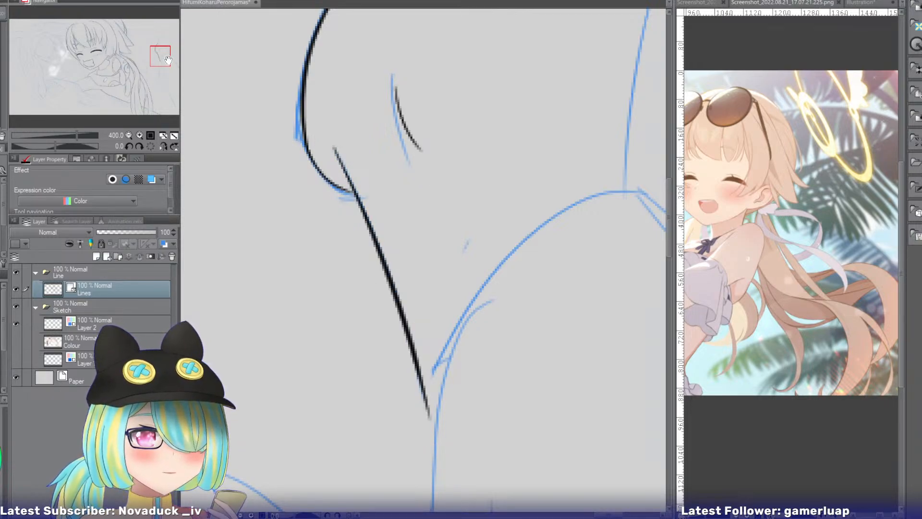
key(ctrl+z)
drag(398, 95, 418, 157)
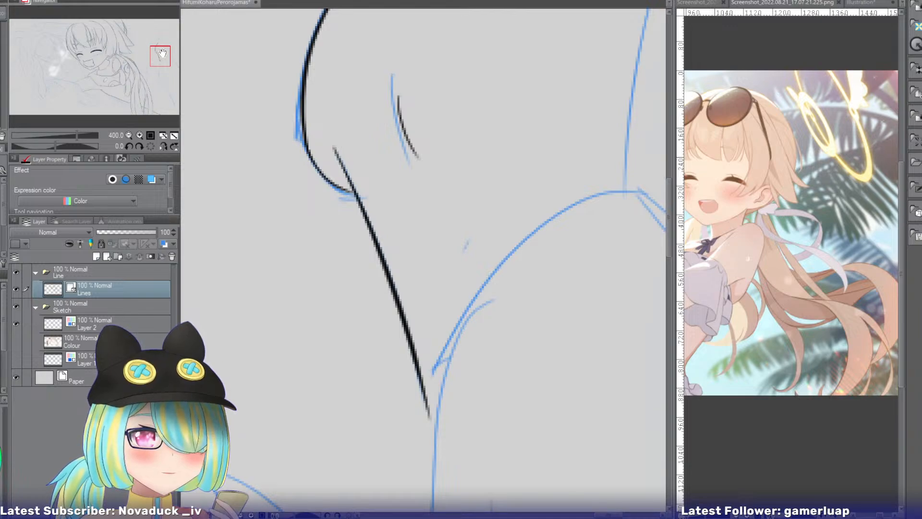
Ink the foot's long left edge from the base of the leftmost toe to just past the heel's upper end.
drag(162, 53, 166, 37)
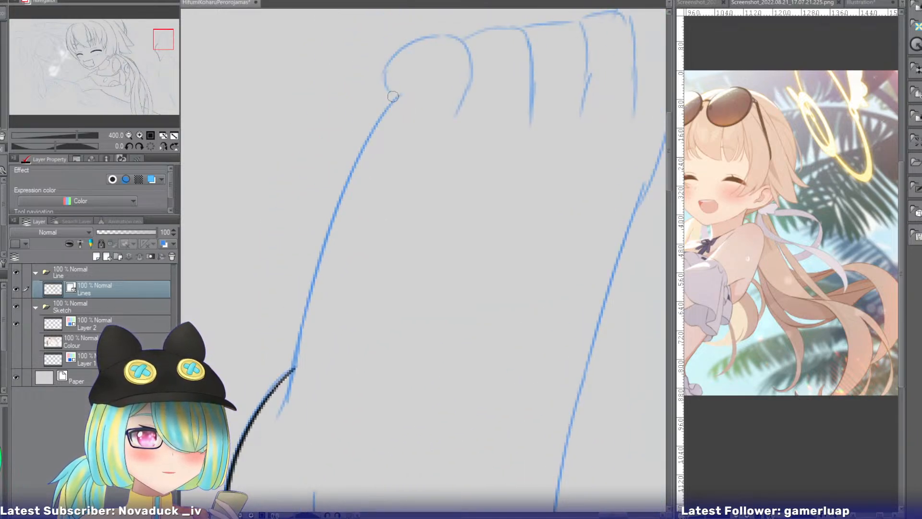
mouse_move(405, 85)
mouse_down()
mouse_move(339, 228)
mouse_move(352, 173)
mouse_move(307, 357)
mouse_up()
key(ctrl+z)
key(ctrl+z)
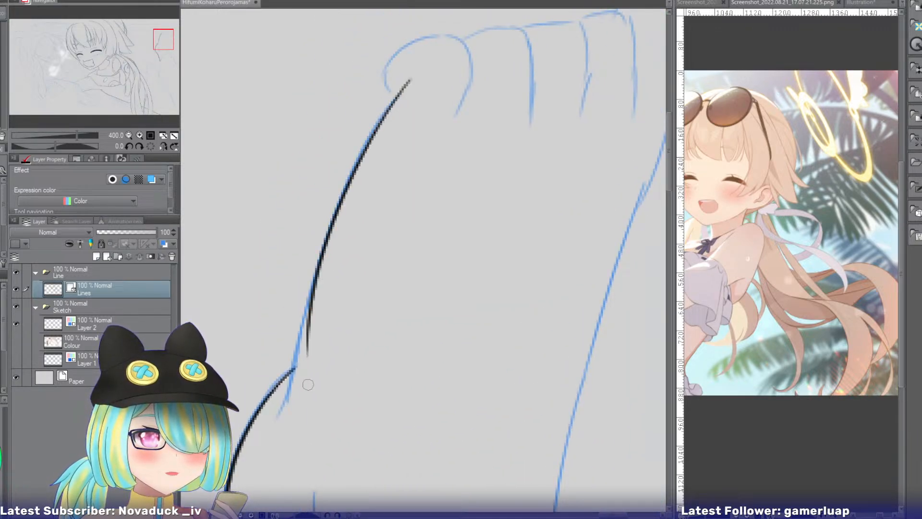
key(ctrl+z)
drag(407, 85, 294, 371)
drag(308, 310, 277, 418)
key(ctrl+z)
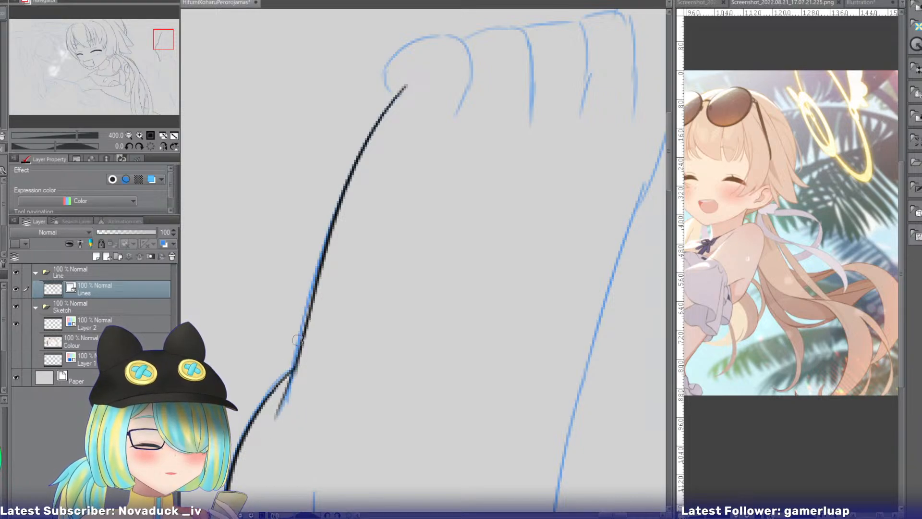
Ink the rounded outer side of the leftmost toe so it joins the foot's edge line.
drag(165, 30, 167, 27)
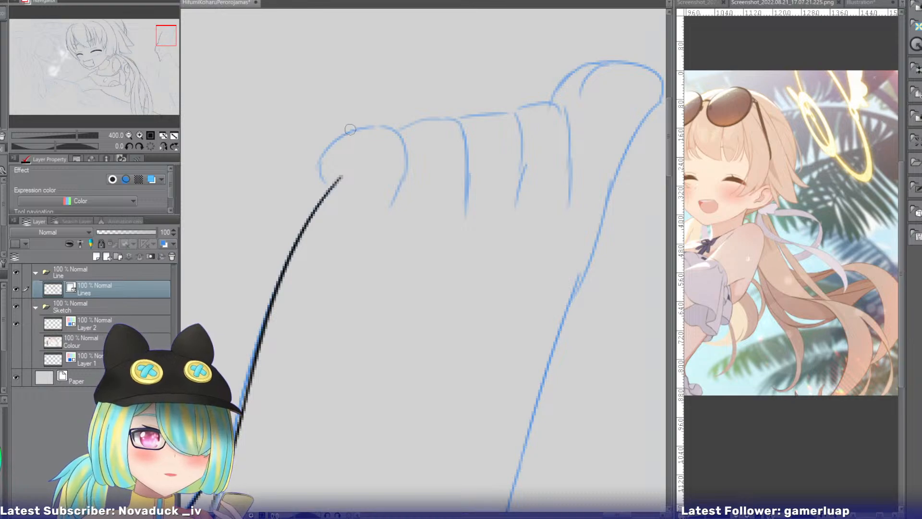
mouse_move(348, 132)
mouse_down()
mouse_move(336, 201)
mouse_move(326, 179)
mouse_up()
key(ctrl+z)
key(ctrl+z)
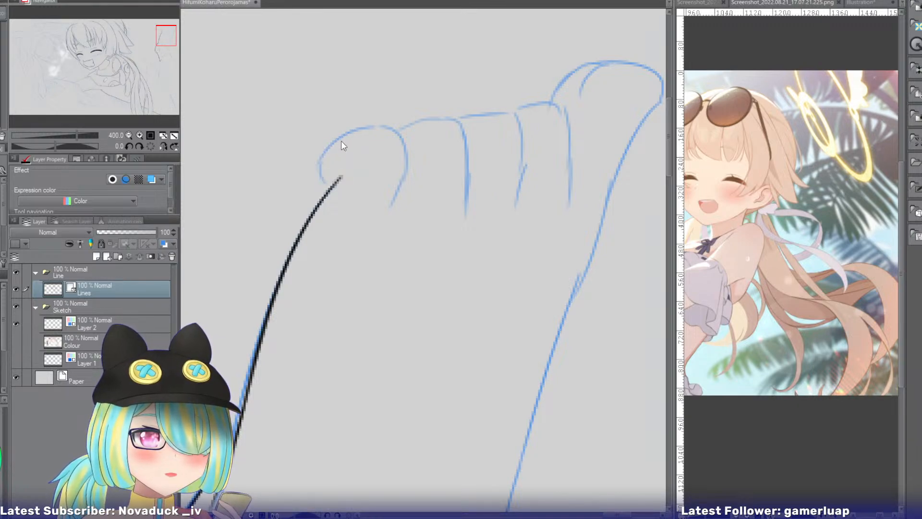
mouse_move(344, 135)
mouse_down()
mouse_move(325, 176)
mouse_move(326, 188)
mouse_move(335, 185)
mouse_up()
Ink the leftmost toe's rounded top and its inner side down to the sketched end.
key(ctrl+z)
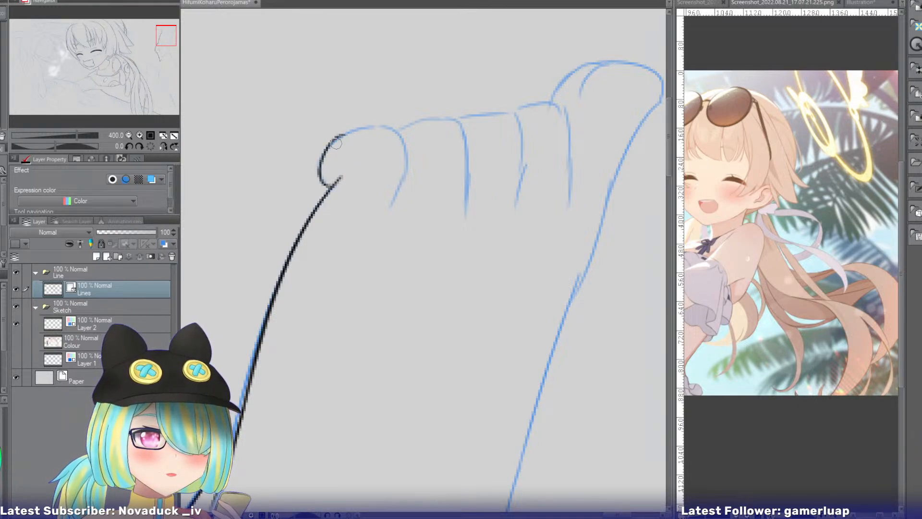
mouse_move(337, 140)
mouse_down()
mouse_move(391, 129)
mouse_move(406, 151)
mouse_move(398, 134)
mouse_move(402, 179)
mouse_up()
key(ctrl+z)
key(ctrl+z)
drag(404, 139, 401, 185)
key(ctrl+z)
drag(405, 141, 396, 232)
key(ctrl+z)
key(ctrl+z)
key(ctrl+z)
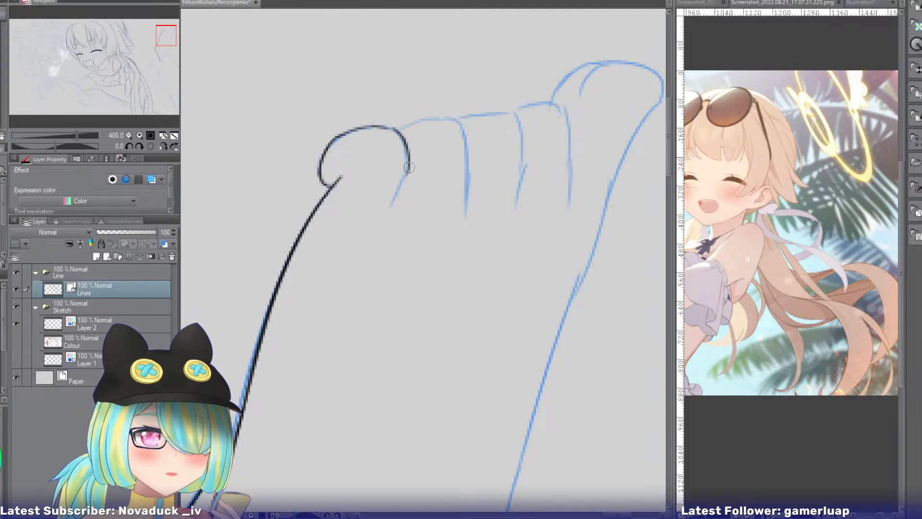
drag(408, 166, 399, 221)
key(ctrl+z)
drag(408, 169, 400, 211)
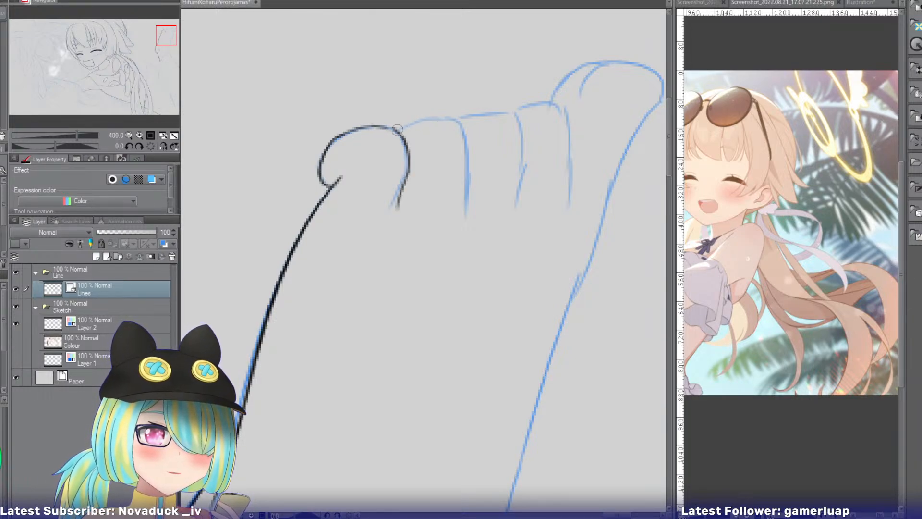
Ink the second toe from the left, covering its top edge and the side line running down from it.
mouse_move(397, 130)
mouse_down()
mouse_move(453, 125)
mouse_move(419, 119)
mouse_move(451, 117)
mouse_move(464, 161)
mouse_move(459, 116)
mouse_move(473, 141)
mouse_move(461, 125)
mouse_move(469, 146)
mouse_move(465, 203)
mouse_up()
key(ctrl+z)
key(ctrl+z)
key(ctrl+z)
key(ctrl+z)
key(ctrl+z)
key(ctrl+z)
drag(466, 142, 464, 243)
key(ctrl+z)
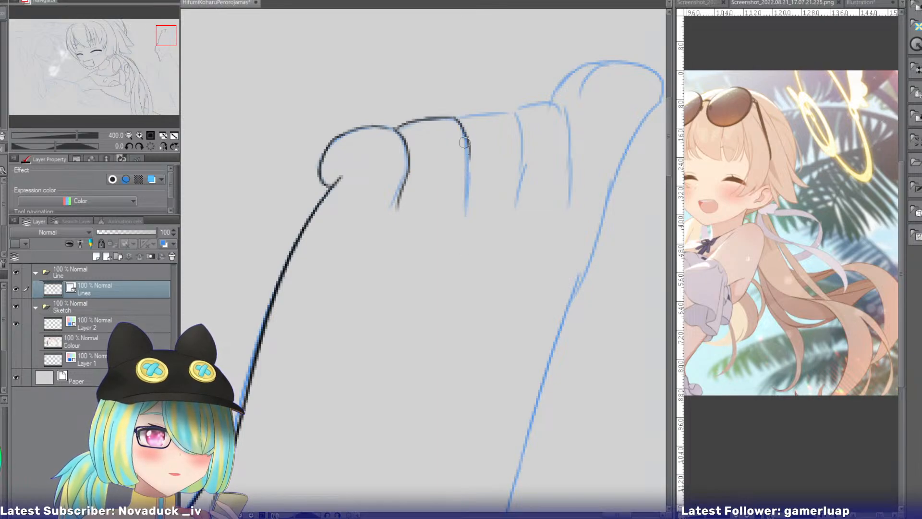
drag(465, 141, 464, 222)
Ink the middle toe's top edge and its side line down into the foot.
key(ctrl+z)
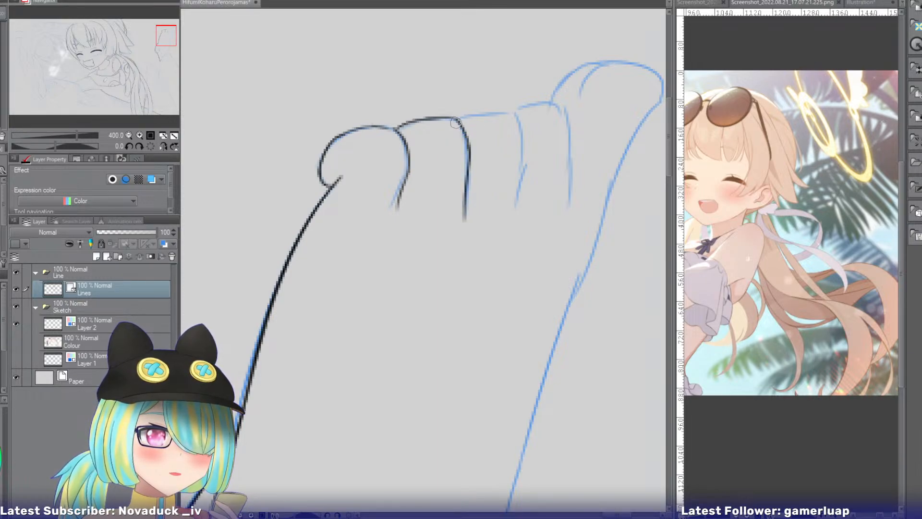
drag(457, 119, 515, 121)
key(ctrl+z)
key(ctrl+z)
key(ctrl+z)
key(ctrl+z)
mouse_move(458, 119)
mouse_down()
mouse_move(512, 117)
mouse_move(507, 112)
mouse_move(520, 183)
mouse_up()
key(ctrl+z)
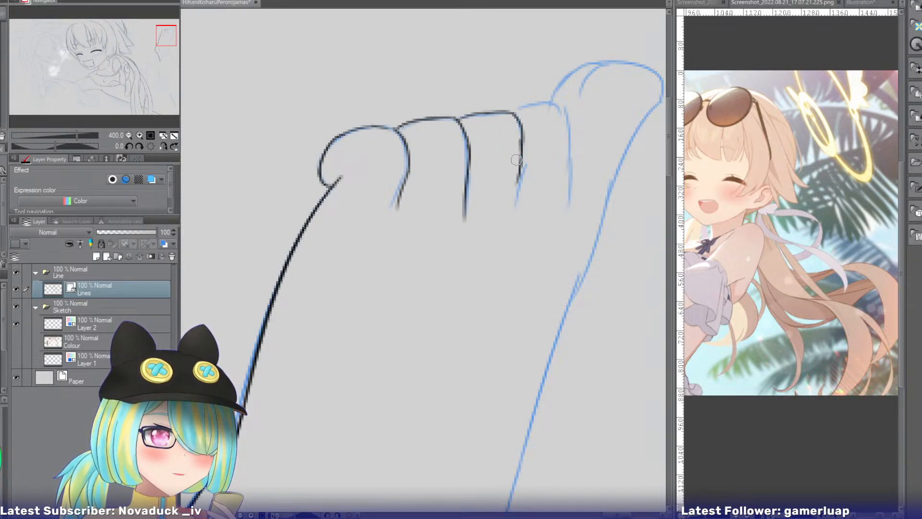
key(ctrl+z)
drag(522, 136, 519, 176)
drag(522, 143, 518, 226)
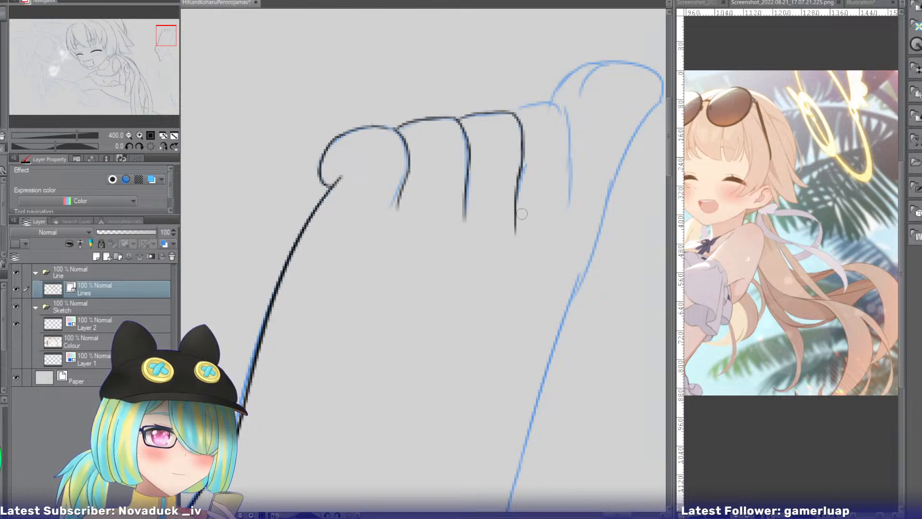
key(ctrl+z)
drag(521, 169, 519, 221)
Ink the fourth toe from the left, with its curved top and its side line down into the foot.
mouse_move(516, 114)
mouse_down()
mouse_move(553, 106)
mouse_move(566, 115)
mouse_move(569, 148)
mouse_up()
key(ctrl+z)
key(ctrl+z)
key(ctrl+z)
drag(561, 106, 571, 156)
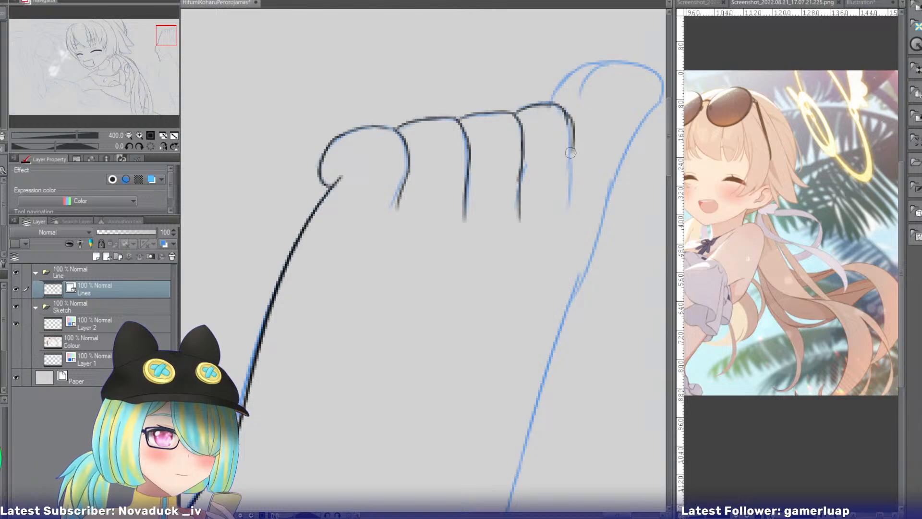
key(ctrl+z)
drag(557, 105, 568, 180)
key(ctrl+z)
drag(571, 135, 566, 221)
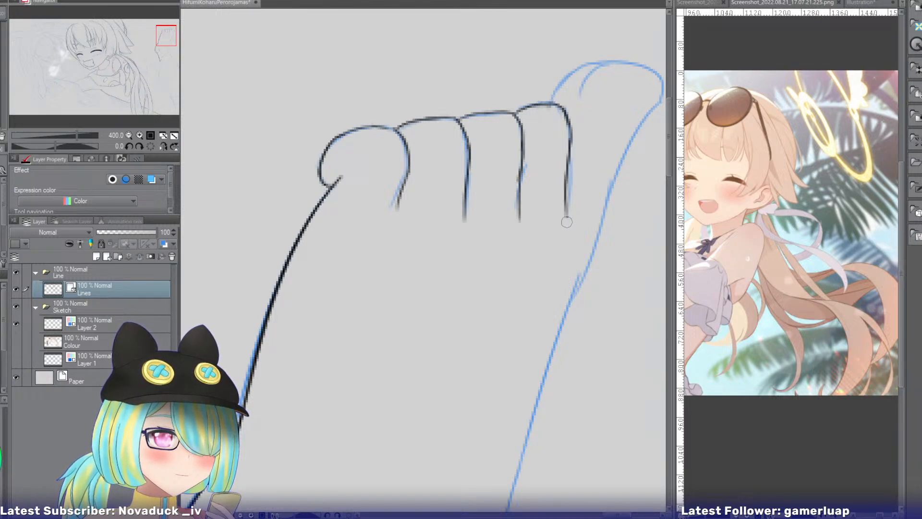
Try inking the foot's side line running down from the big toe, just outside the sketch.
drag(165, 39, 173, 37)
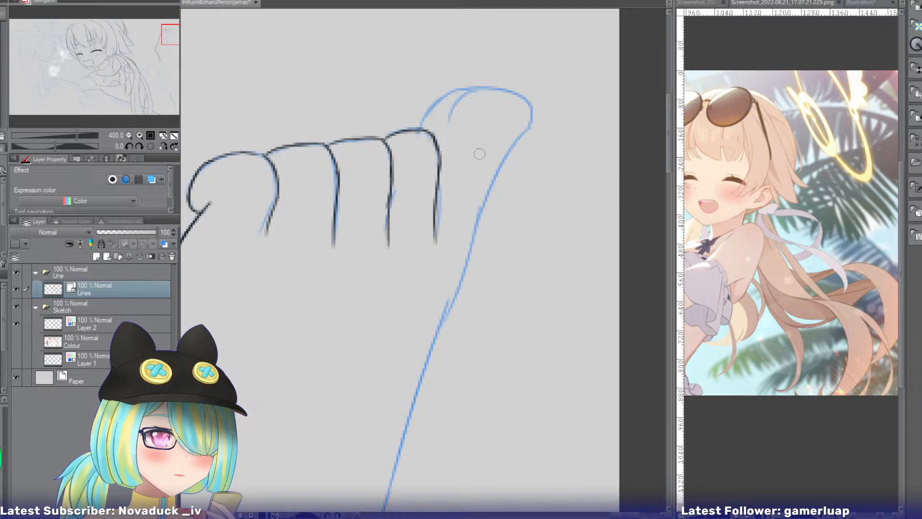
key(ctrl+z)
mouse_move(544, 131)
mouse_down()
mouse_move(491, 227)
mouse_move(497, 209)
mouse_up()
key(ctrl+z)
key(ctrl+z)
mouse_move(539, 135)
mouse_down()
mouse_move(482, 221)
mouse_move(494, 204)
mouse_move(478, 246)
mouse_up()
key(ctrl+z)
key(ctrl+z)
drag(496, 196, 441, 310)
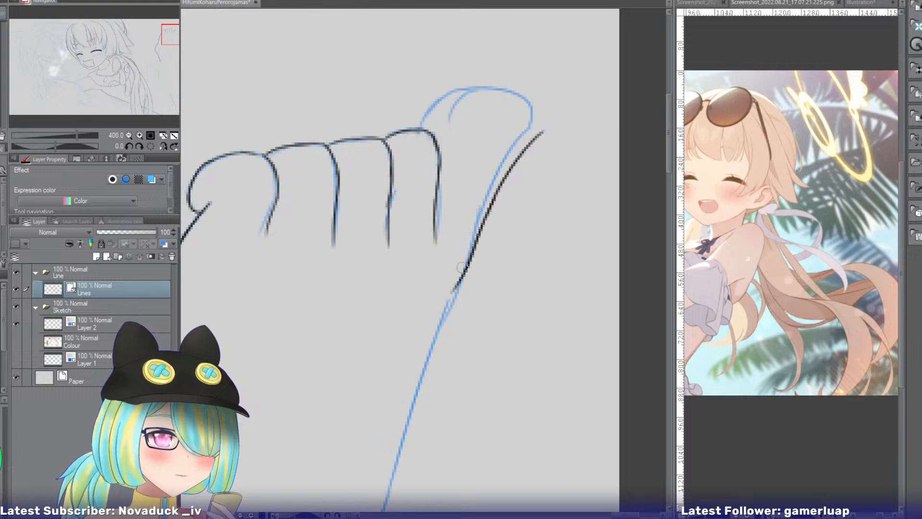
key(ctrl+z)
key(ctrl+z)
drag(495, 197, 443, 311)
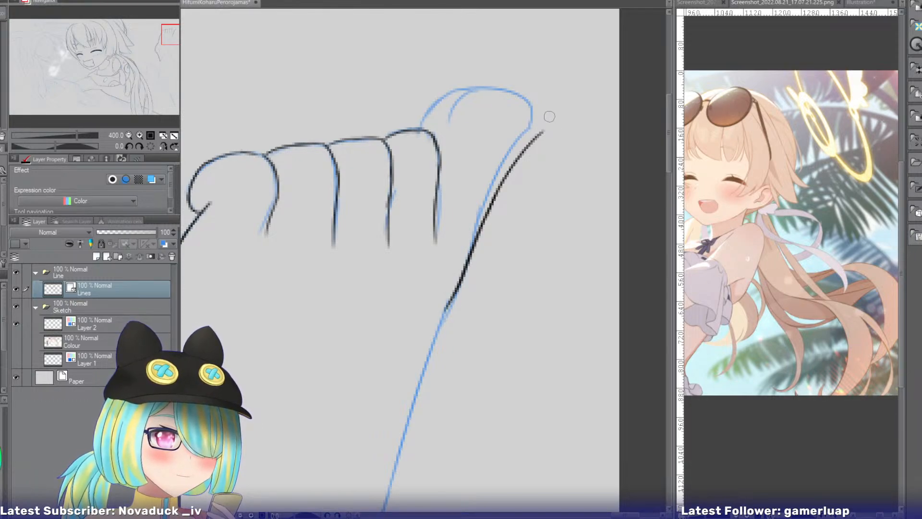
Try inking the big toe's rounded tip from the foot's side line over its top to the short inner curve.
mouse_move(527, 94)
mouse_down()
mouse_move(529, 156)
mouse_move(491, 97)
mouse_up()
key(ctrl+z)
key(ctrl+z)
mouse_move(539, 133)
mouse_down()
mouse_move(537, 112)
mouse_move(497, 99)
mouse_up()
key(ctrl+z)
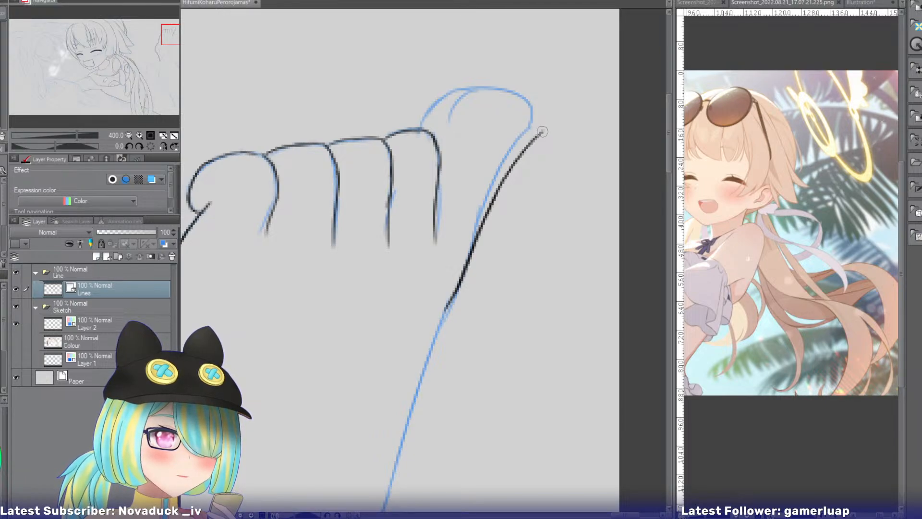
drag(542, 132, 498, 96)
key(ctrl+z)
mouse_move(539, 133)
mouse_down()
mouse_move(549, 98)
mouse_move(461, 101)
mouse_move(461, 114)
mouse_up()
Try inking the curve joining the big toe to the fourth toe, and undo all of the big toe's lines.
key(ctrl+z)
drag(490, 87, 434, 127)
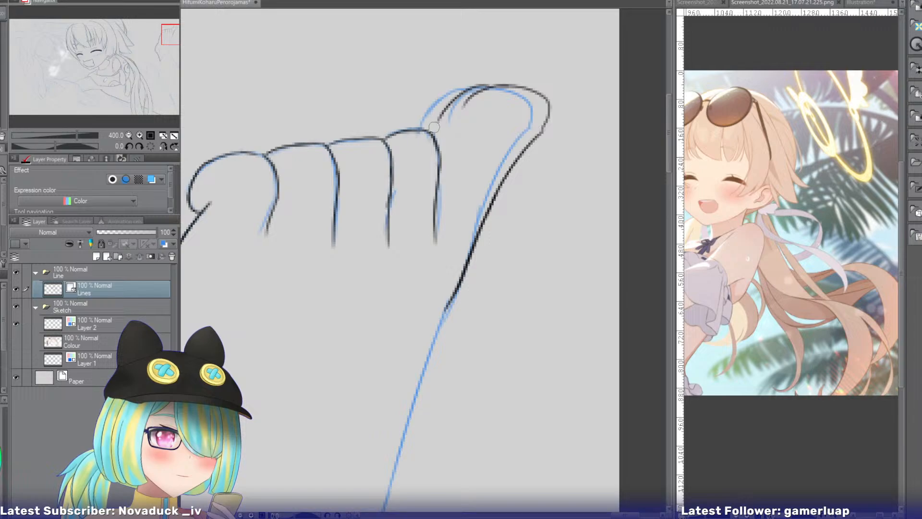
key(ctrl+z)
drag(485, 86, 433, 126)
key(ctrl+z)
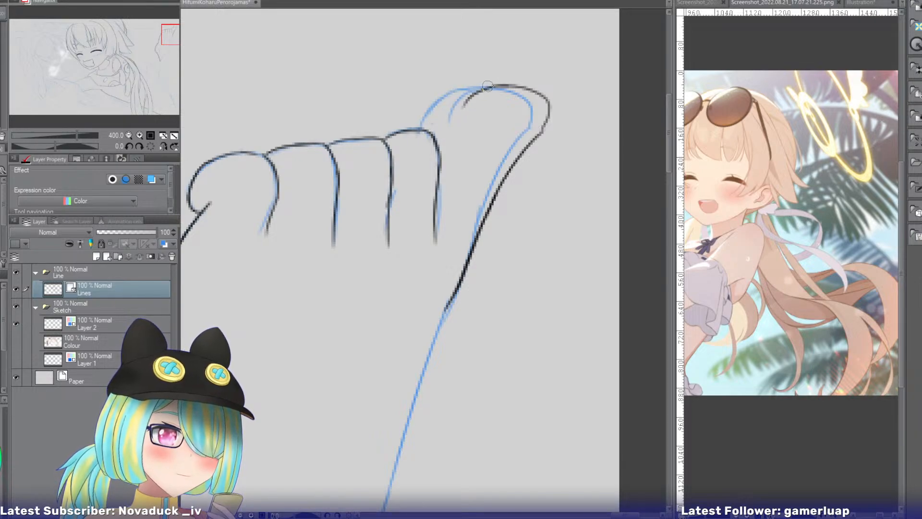
drag(488, 85, 424, 130)
key(ctrl+z)
key(ctrl+z)
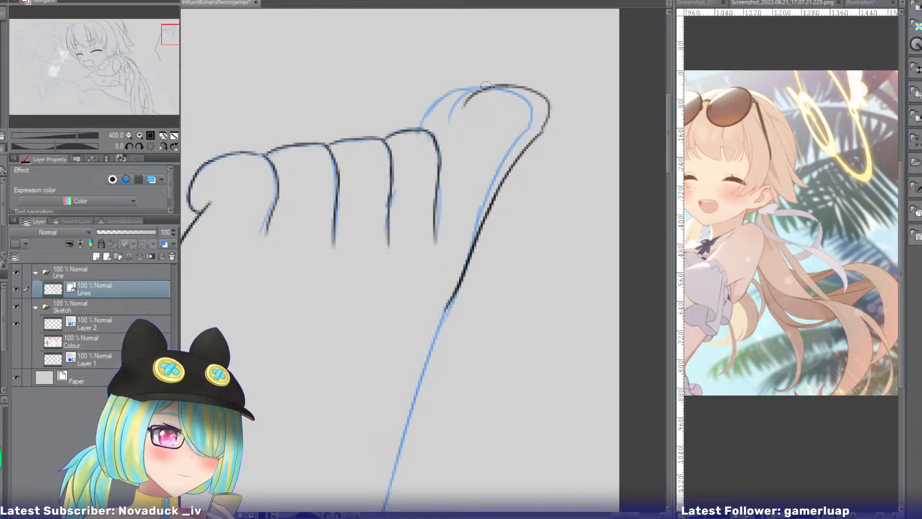
drag(487, 86, 427, 130)
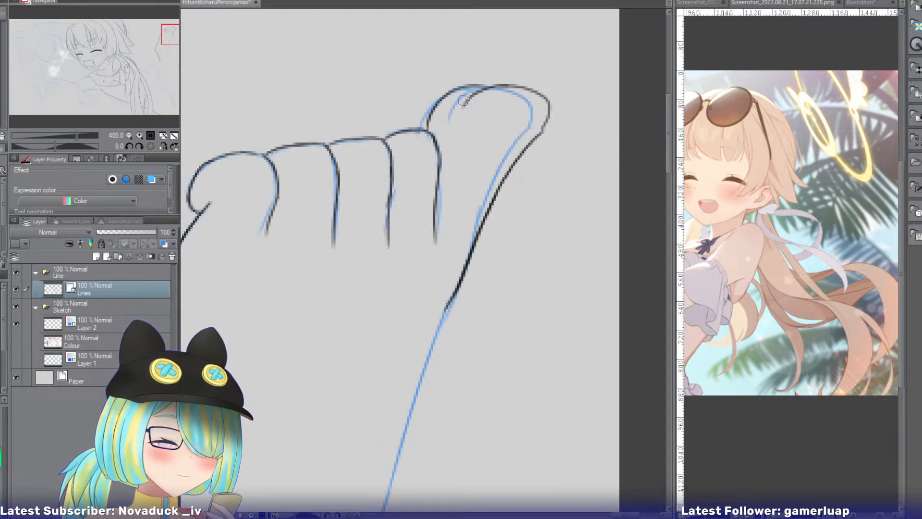
key(ctrl+z)
key(ctrl+z)
key(ctrl+z)
key(ctrl+z)
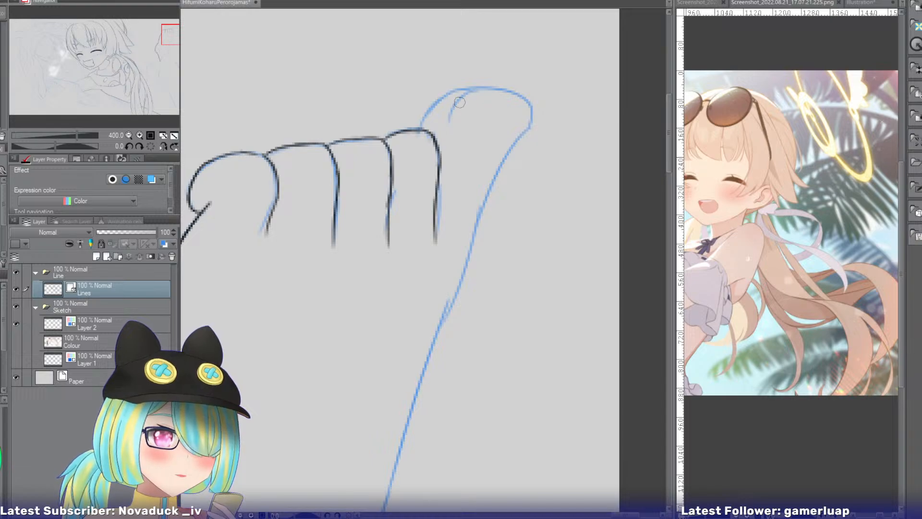
Ink the curve from the top of the big toe down to the fourth toe, following the sketch.
mouse_move(470, 90)
mouse_down()
mouse_move(437, 104)
mouse_move(417, 132)
mouse_up()
key(ctrl+z)
key(ctrl+z)
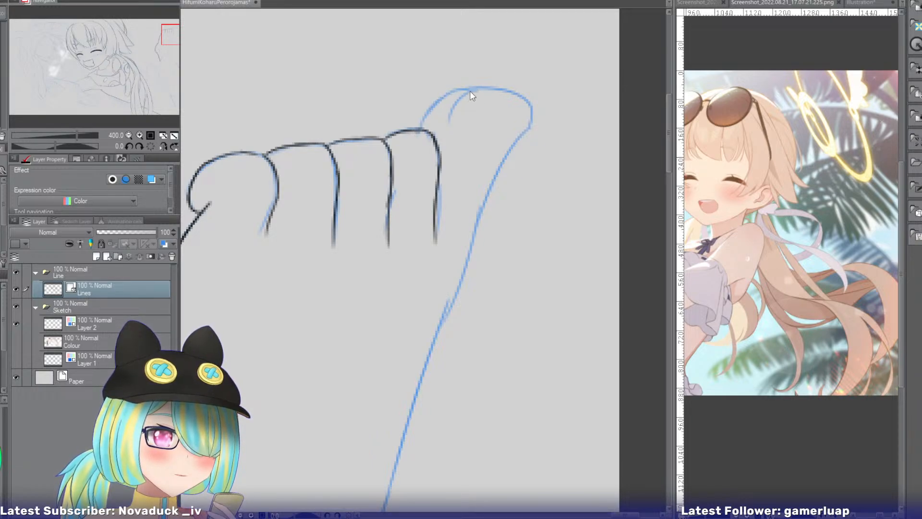
drag(471, 89, 421, 130)
key(ctrl+z)
drag(482, 89, 424, 126)
Ink the big toe's rounded tip and short inner curve, wrapping the outline around to its outer side.
key(ctrl+z)
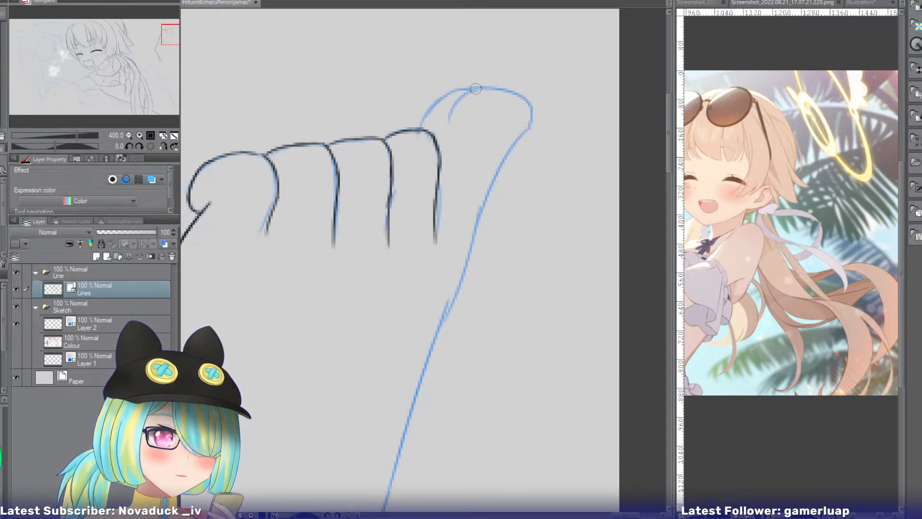
drag(475, 89, 421, 128)
mouse_move(485, 89)
mouse_down()
mouse_move(448, 118)
mouse_move(453, 104)
mouse_move(448, 118)
mouse_move(520, 99)
mouse_move(522, 138)
mouse_up()
key(ctrl+z)
key(ctrl+z)
key(ctrl+z)
drag(511, 92, 528, 122)
key(ctrl+z)
key(ctrl+z)
key(ctrl+z)
mouse_move(502, 91)
mouse_down()
mouse_move(530, 106)
mouse_move(530, 127)
mouse_move(493, 185)
mouse_up()
key(ctrl+z)
key(ctrl+z)
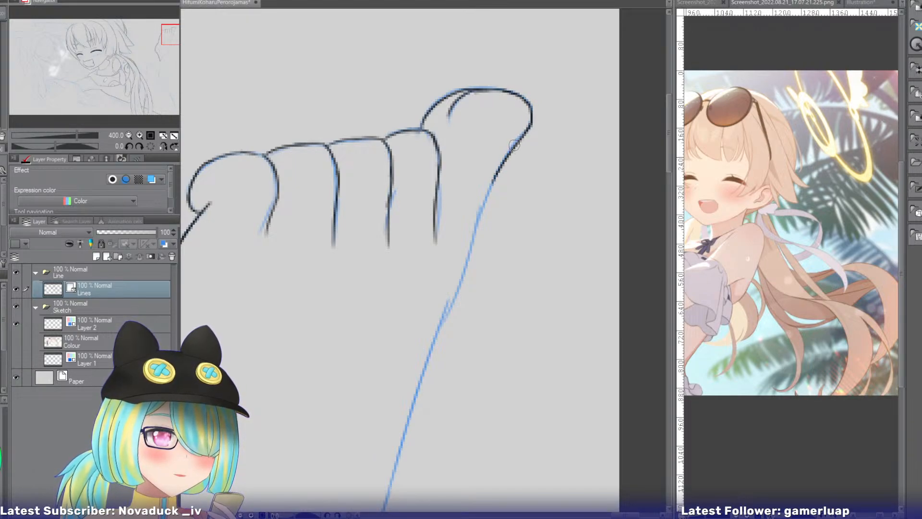
Ink the foot's side line from the big toe's outer corner down to the overlapping sketch strokes.
key(ctrl+z)
drag(530, 123, 498, 170)
key(ctrl+z)
mouse_move(531, 122)
mouse_down()
mouse_move(486, 193)
mouse_move(457, 296)
mouse_up()
key(ctrl+z)
key(ctrl+z)
drag(484, 203, 443, 326)
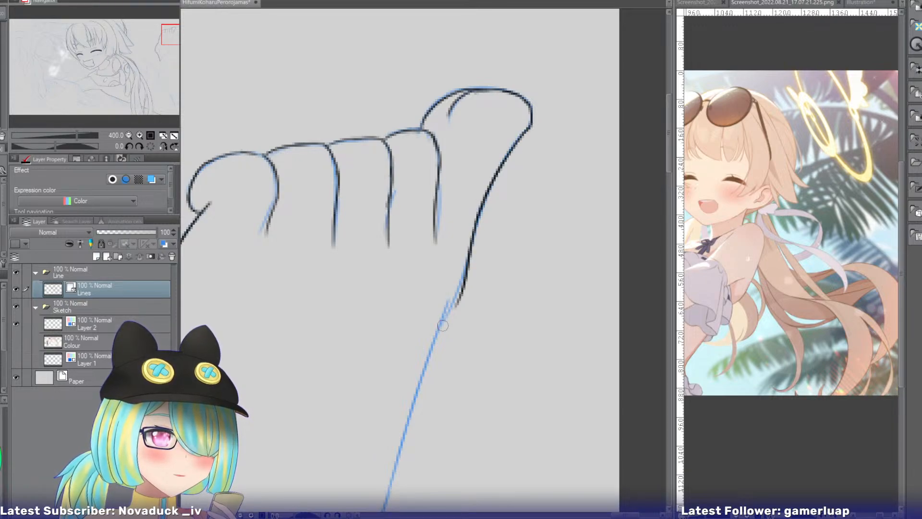
drag(472, 256, 438, 337)
key(ctrl+z)
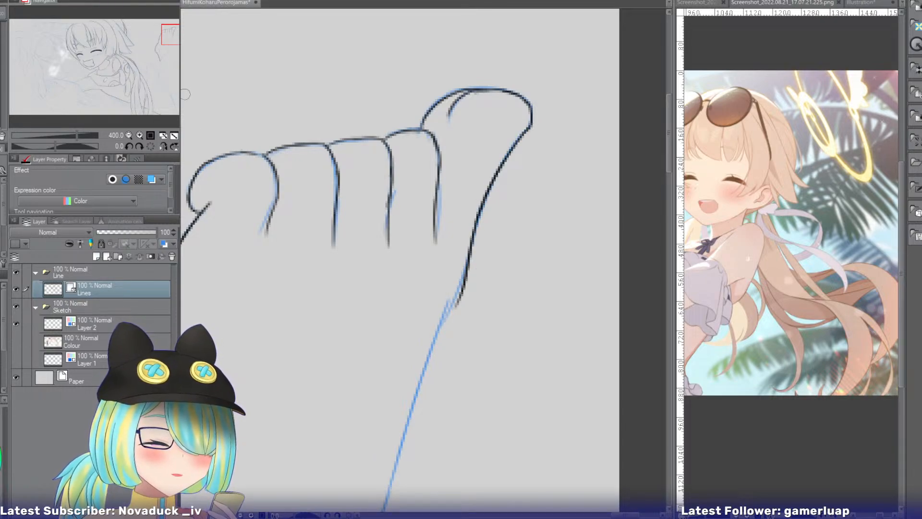
Continue the foot's big-toe side line past the overlapping sketch strokes toward the middle of the foot.
drag(171, 35, 173, 37)
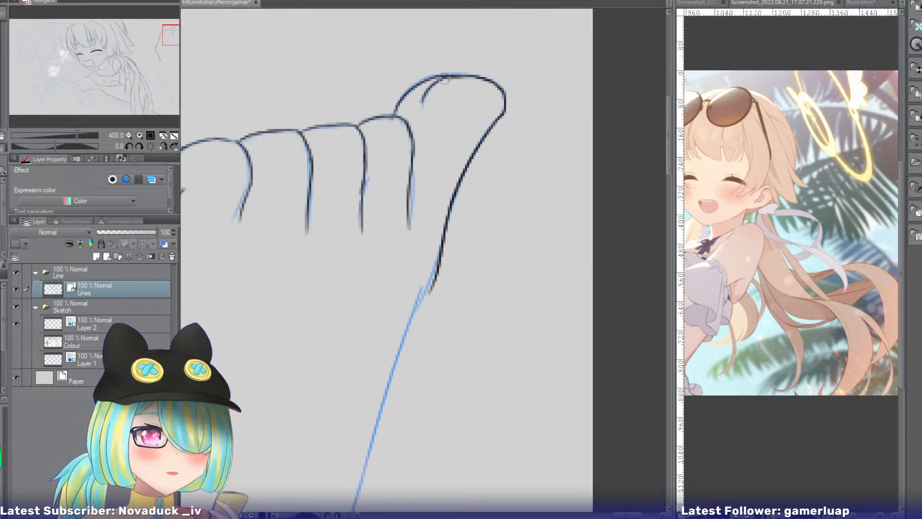
drag(174, 38, 171, 38)
key(ctrl+z)
drag(473, 146, 393, 368)
key(ctrl+z)
drag(473, 143, 392, 403)
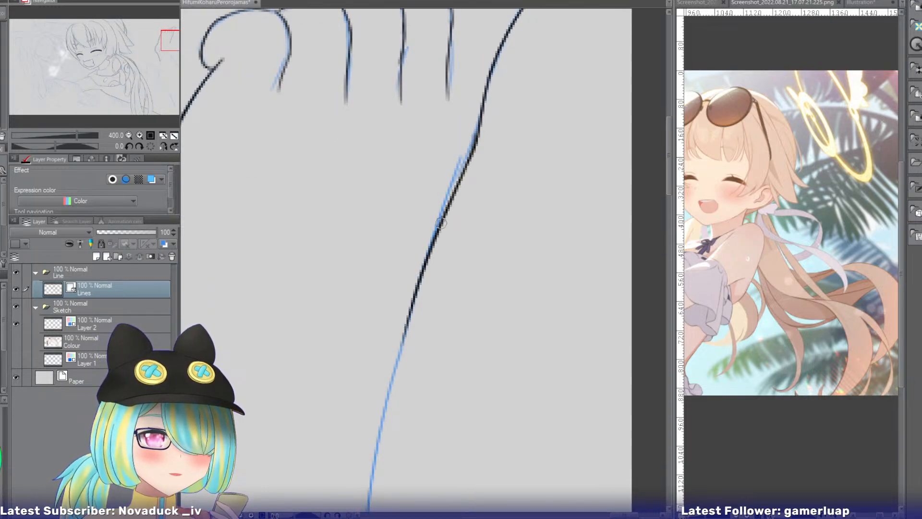
Extend the big-toe side line farther down the foot toward the rounded leg sketch.
click(130, 134)
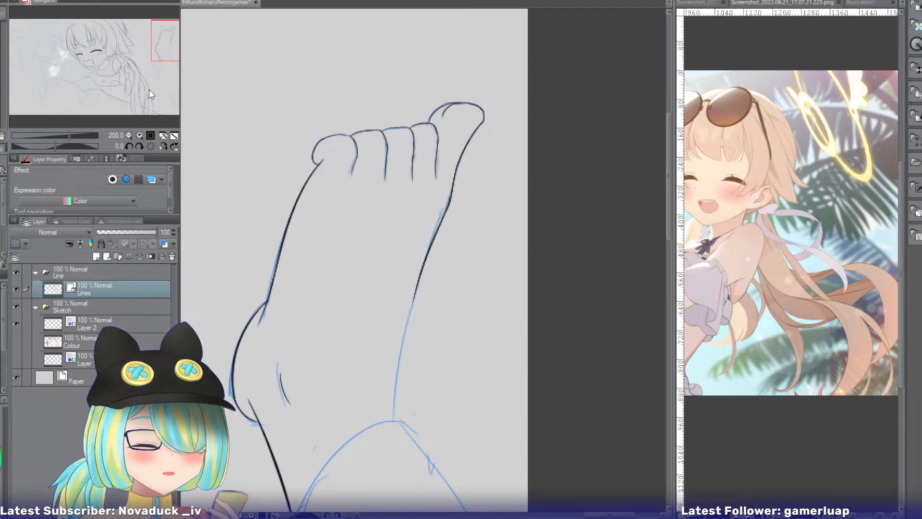
click(163, 146)
drag(158, 47, 152, 57)
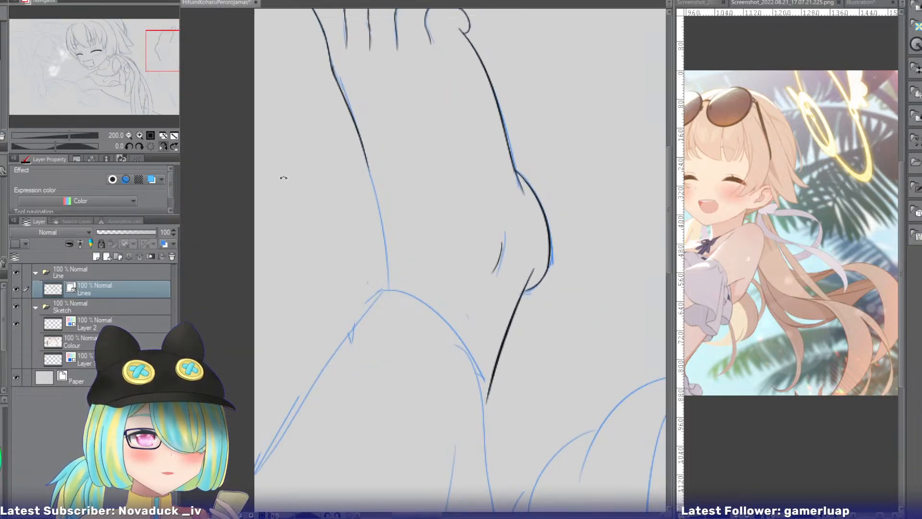
drag(283, 177, 315, 124)
click(139, 135)
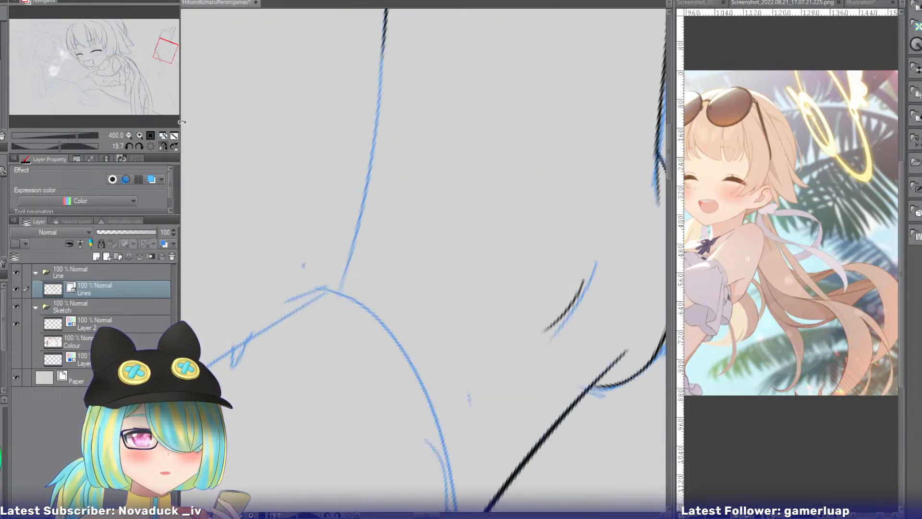
key(ctrl+z)
drag(382, 20, 346, 238)
key(ctrl+z)
key(ctrl+z)
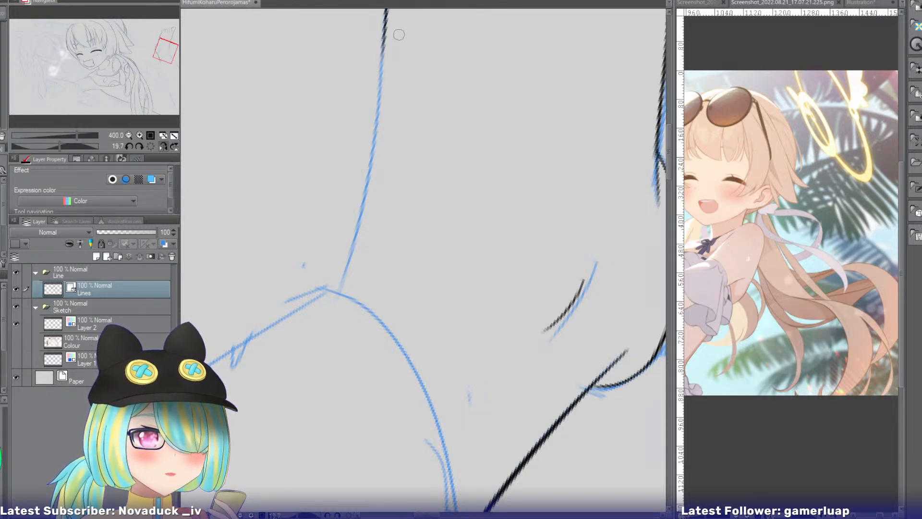
mouse_move(384, 27)
mouse_down()
mouse_move(366, 166)
mouse_move(336, 242)
mouse_up()
Ink the last stretch of the foot's side line so it just crosses the top of the rounded leg sketch.
drag(368, 179, 302, 353)
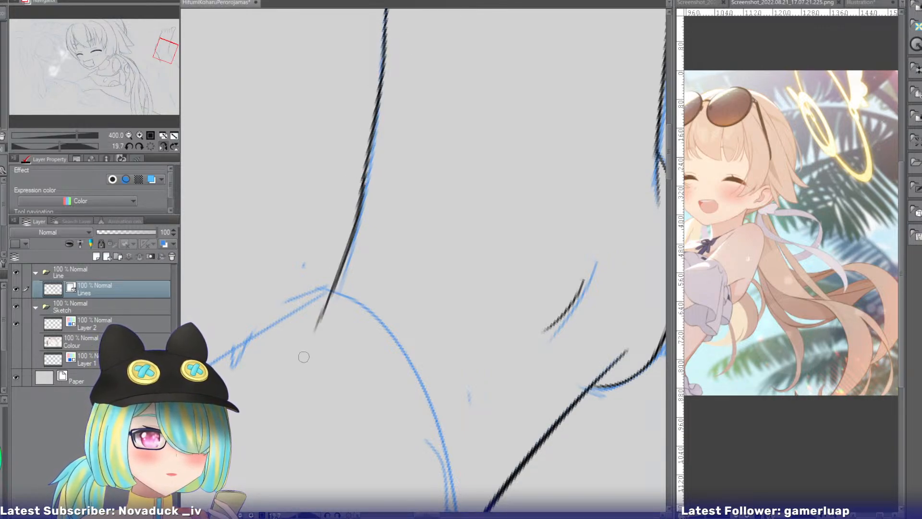
key(ctrl+z)
drag(363, 178, 301, 353)
key(ctrl+z)
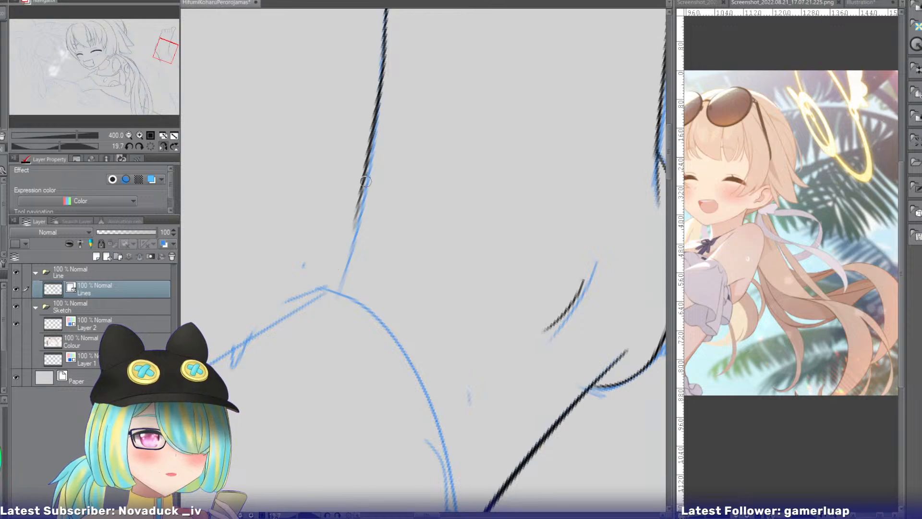
drag(363, 178, 321, 308)
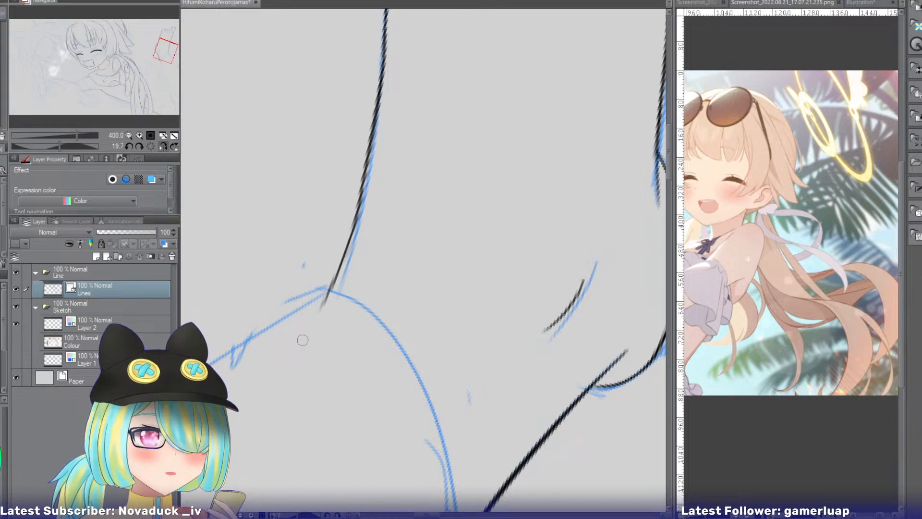
Ink the upper arc of the rounded leg outline from the end of the foot's side line toward the heel line.
click(164, 147)
click(153, 147)
drag(163, 56, 164, 59)
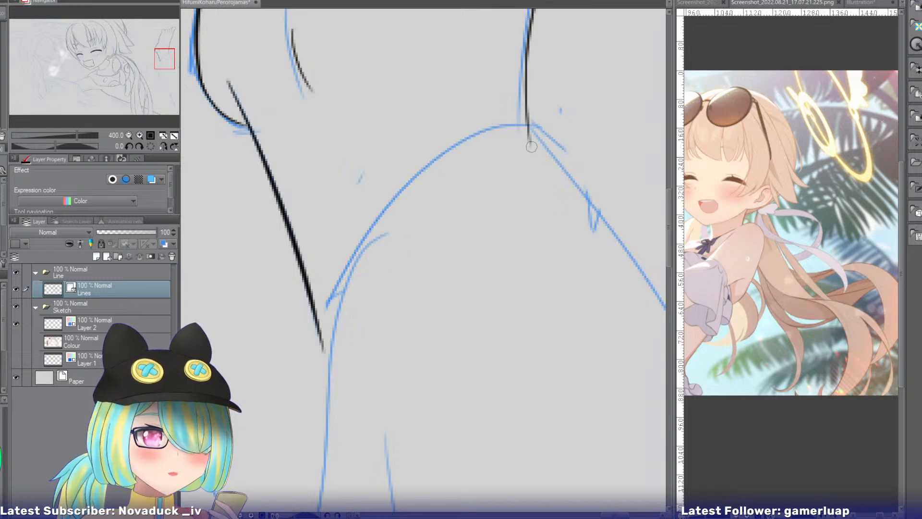
drag(537, 124, 341, 259)
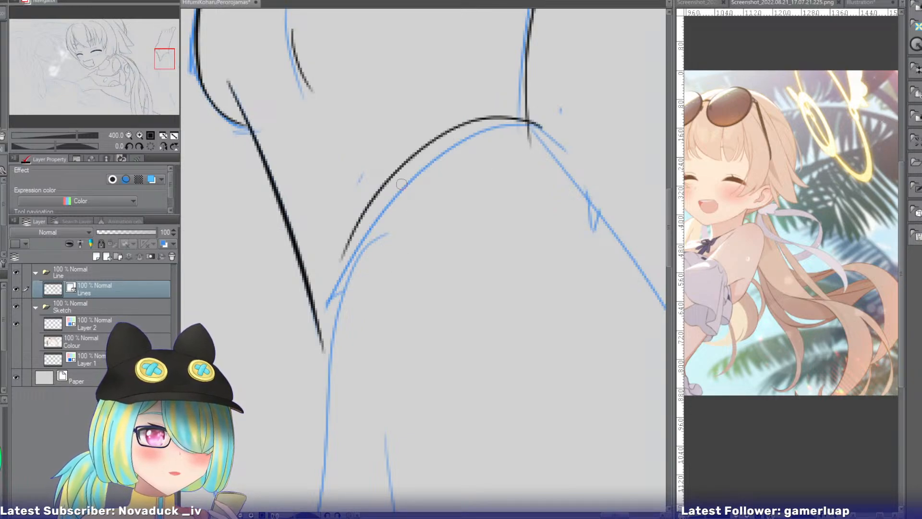
Extend the rounded leg outline down past the heel line's end, and erase the side line's stub below the arc.
drag(373, 198, 314, 347)
key(ctrl+z)
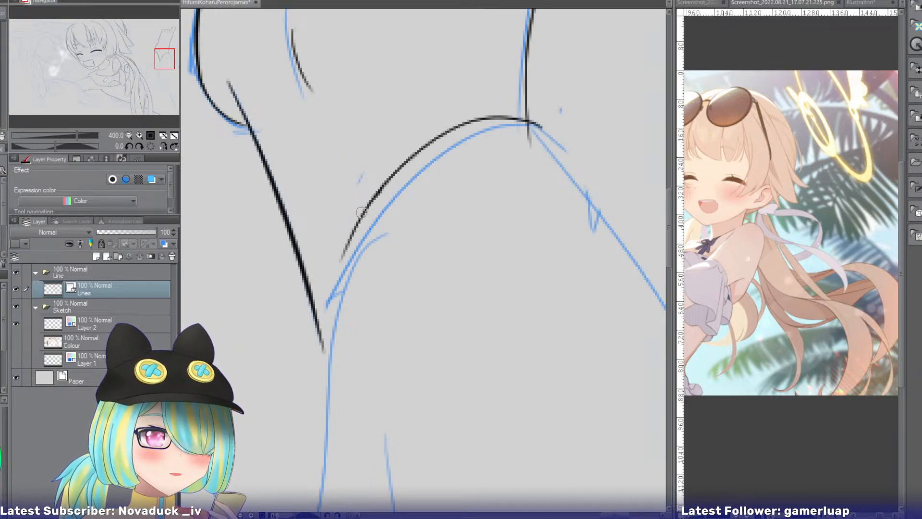
key(ctrl+z)
drag(374, 197, 316, 379)
key(ctrl+z)
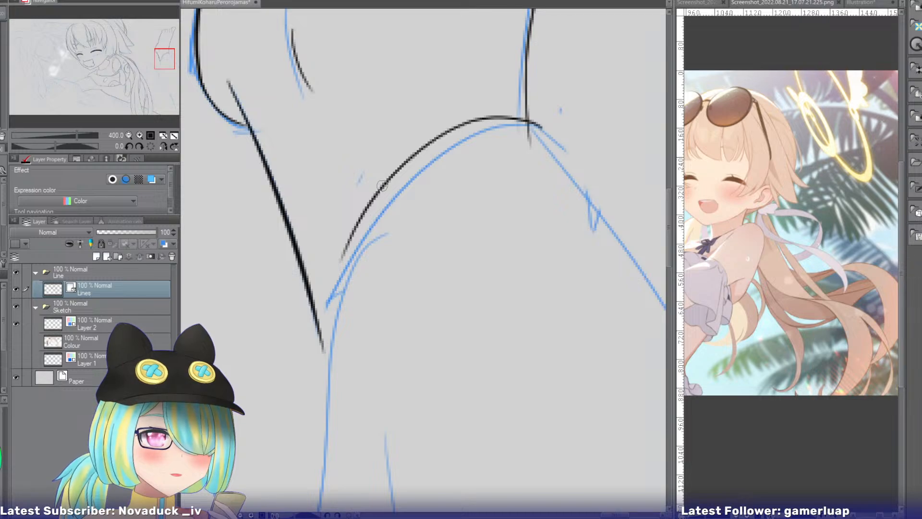
drag(383, 183, 300, 379)
key(ctrl+z)
drag(386, 181, 303, 387)
key(ctrl+z)
drag(379, 197, 314, 359)
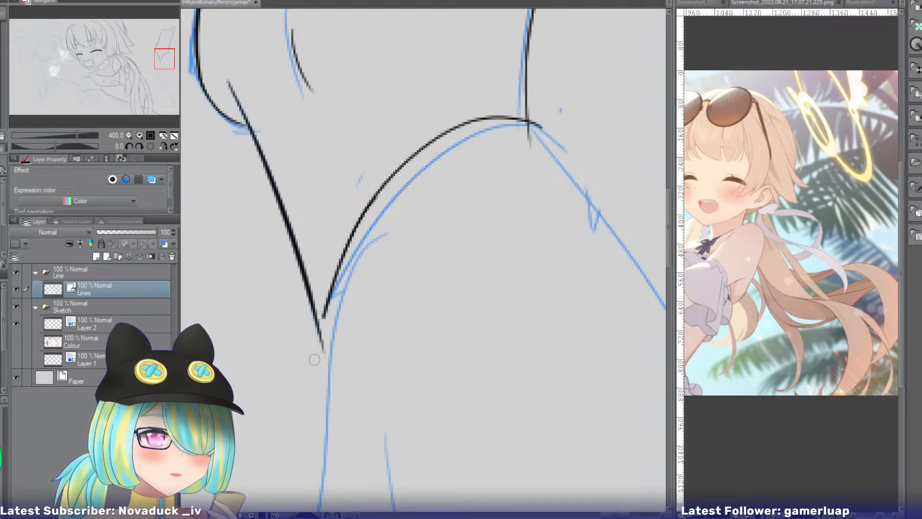
drag(322, 319, 312, 383)
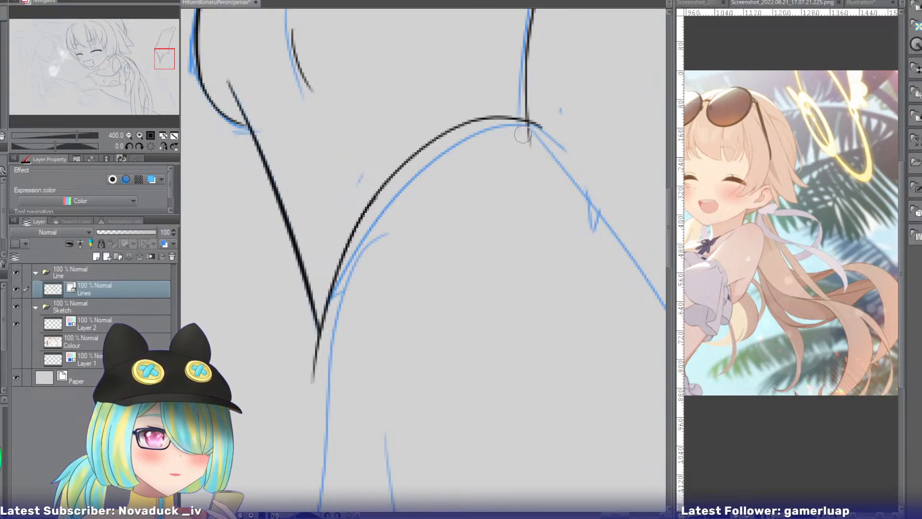
drag(522, 135, 533, 154)
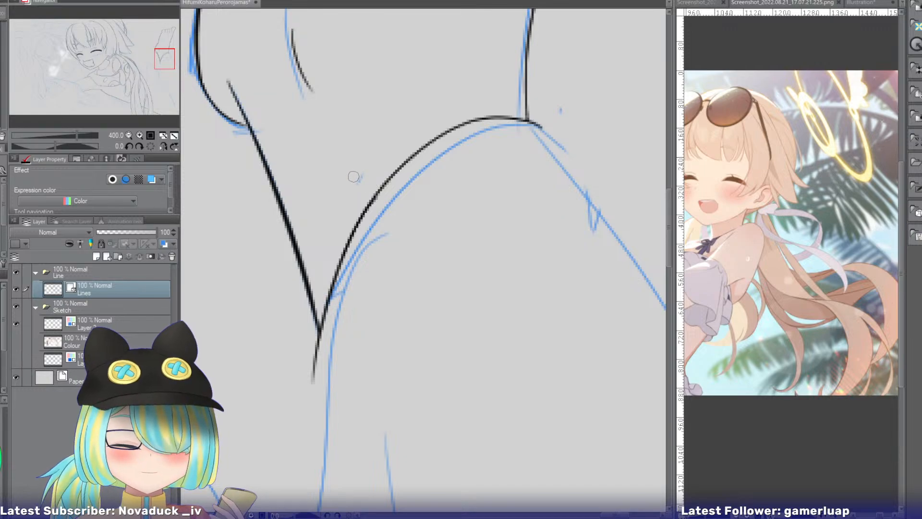
Ink the leg's long edge from where the heel line meets the rounded outline down to the crossing sketch lines.
drag(164, 59, 169, 79)
click(129, 135)
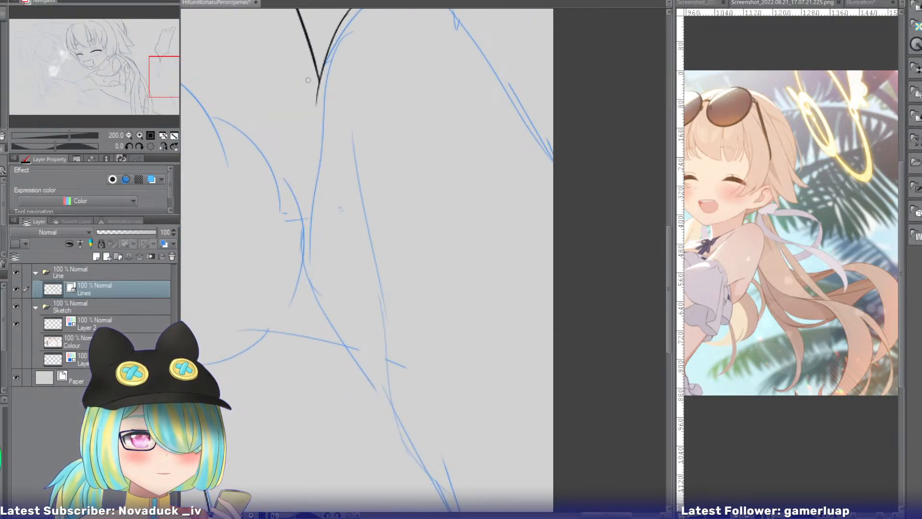
drag(321, 77, 312, 241)
key(ctrl+z)
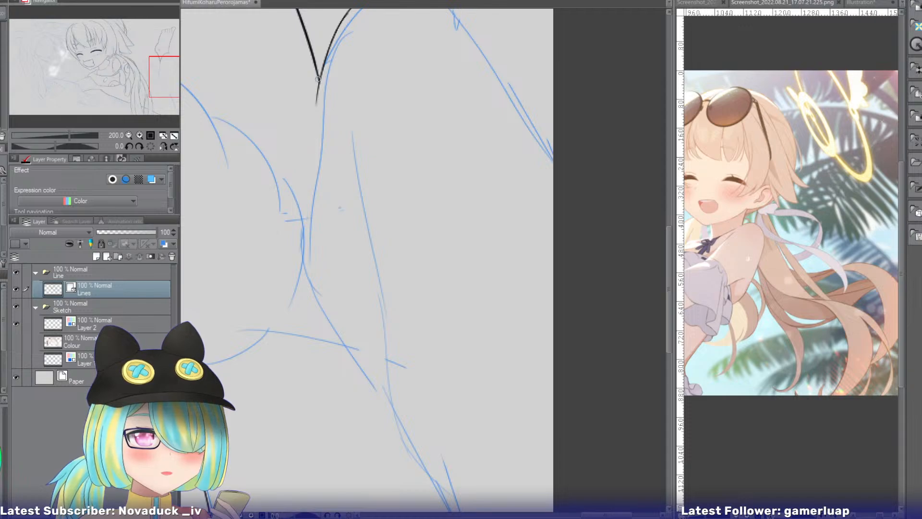
drag(321, 77, 308, 244)
Ink the lower bend of the leg's edge, curving it along the diagonal sketch line.
drag(301, 208, 308, 265)
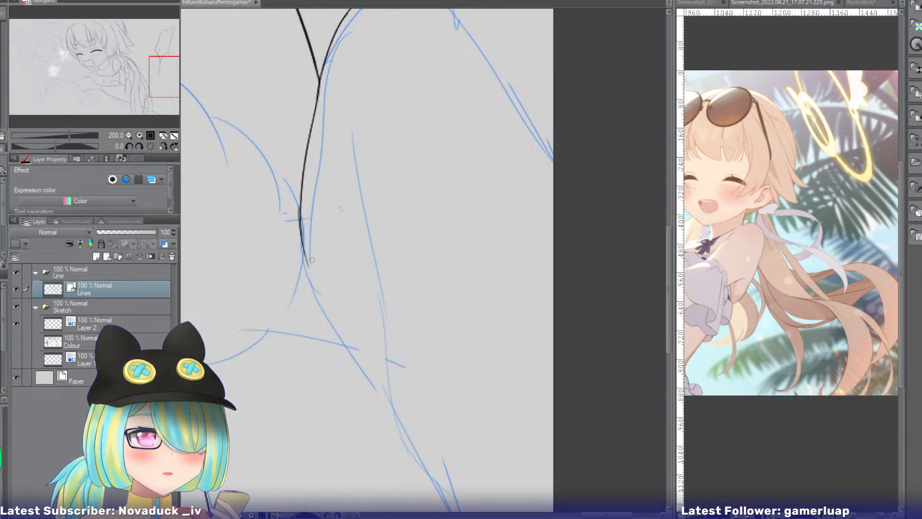
key(ctrl+z)
drag(301, 211, 320, 295)
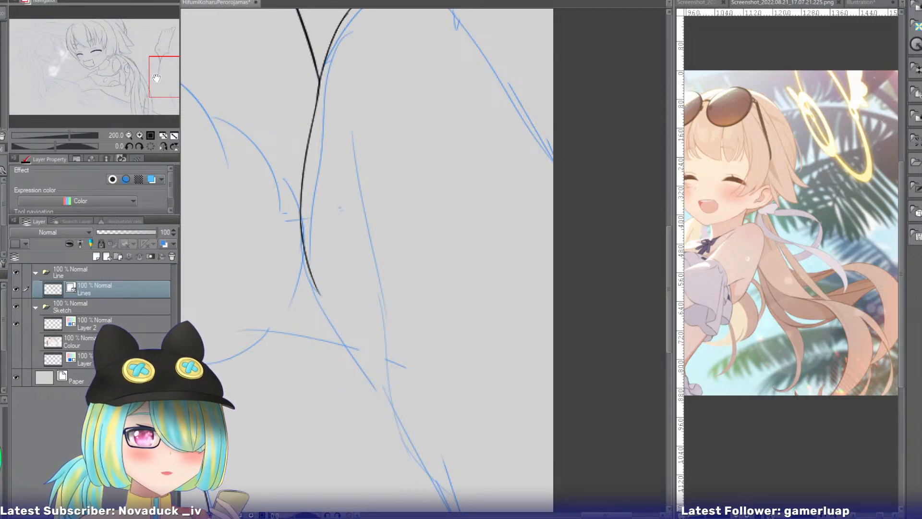
drag(157, 78, 159, 60)
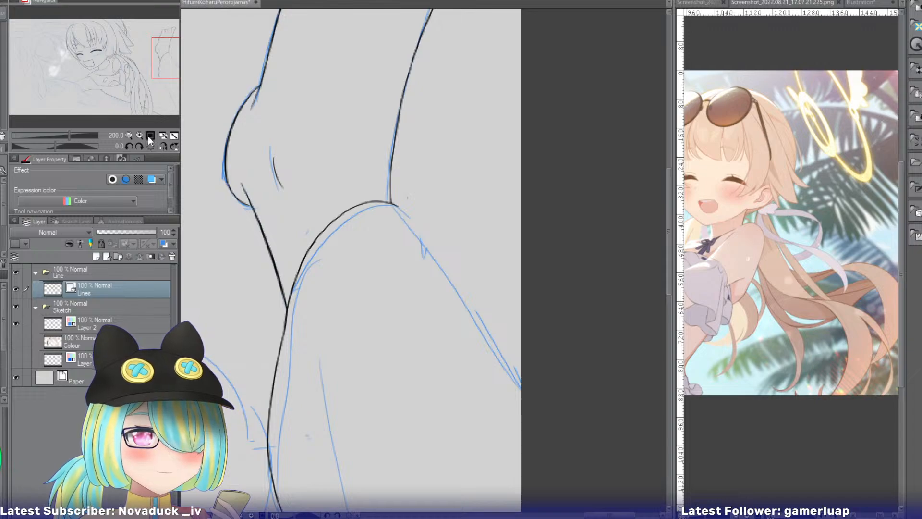
Extend the end of the rounded leg outline a short way past the side line, curving it over the diagonal sketch line.
double_click(144, 134)
click(166, 146)
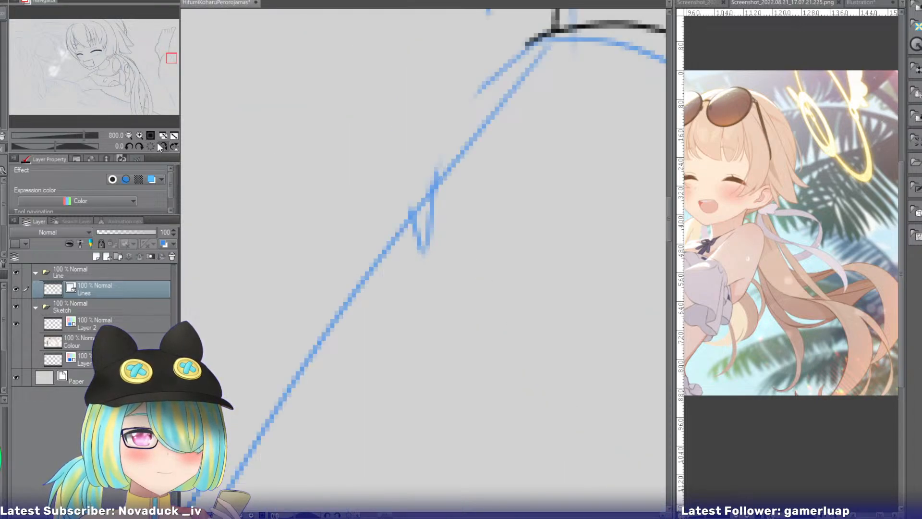
click(128, 135)
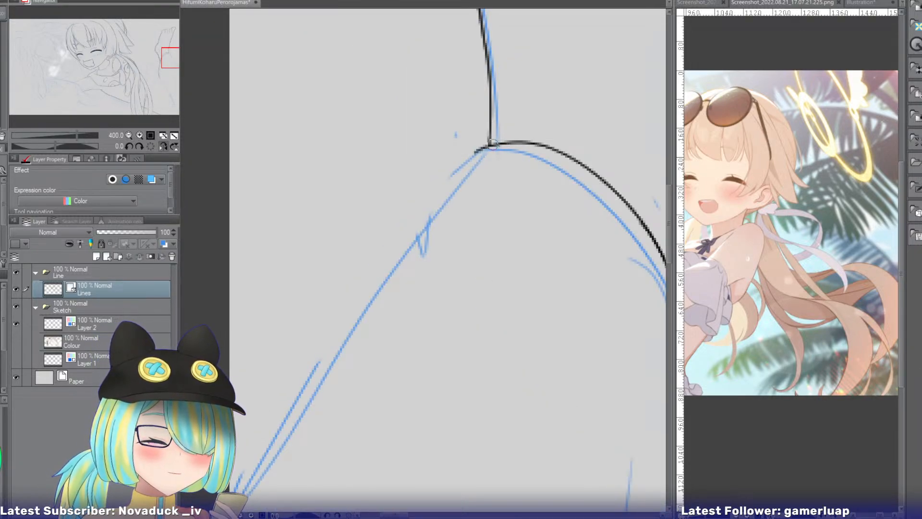
drag(481, 147, 459, 175)
key(ctrl+z)
drag(484, 145, 413, 239)
key(ctrl+z)
drag(480, 165, 402, 298)
key(ctrl+z)
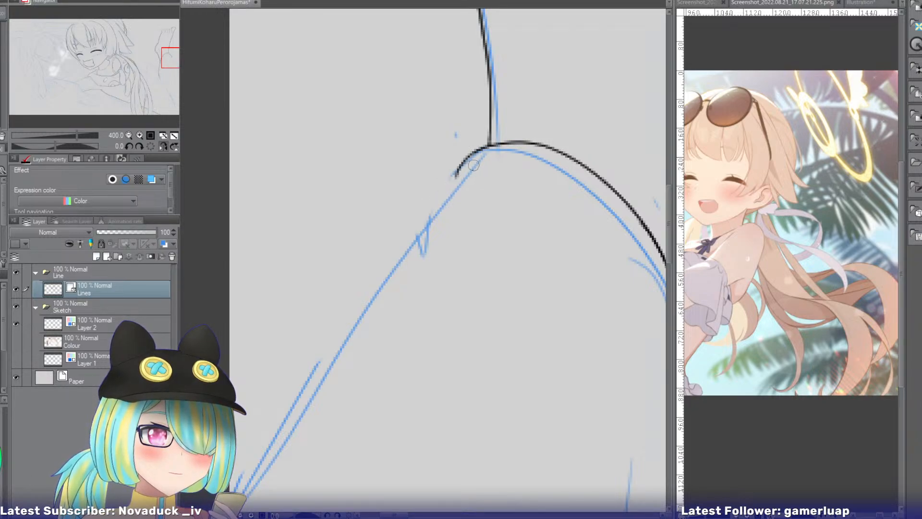
Ink the upper part of the leg's outer edge from the rounded outline's end, running alongside the diagonal sketch line.
drag(477, 162, 385, 273)
key(ctrl+z)
drag(478, 160, 374, 297)
key(ctrl+z)
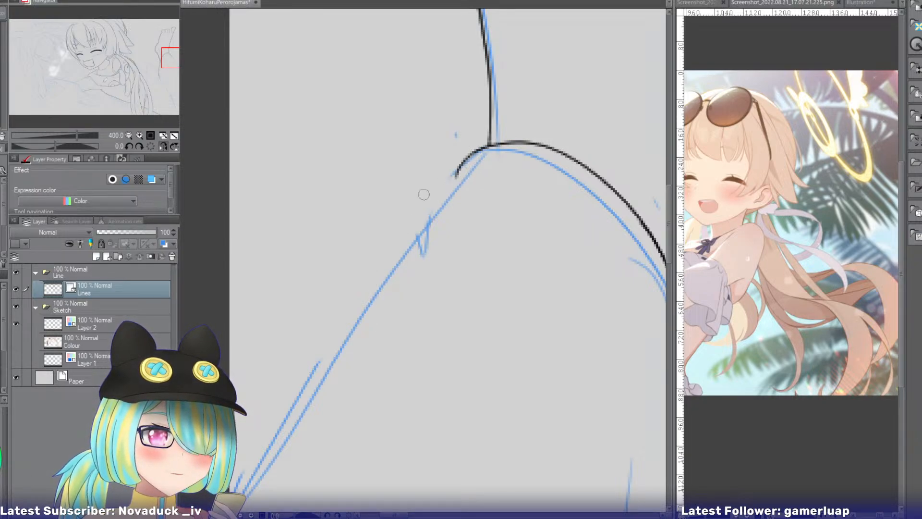
mouse_move(470, 165)
mouse_down()
mouse_move(383, 246)
mouse_move(378, 271)
mouse_up()
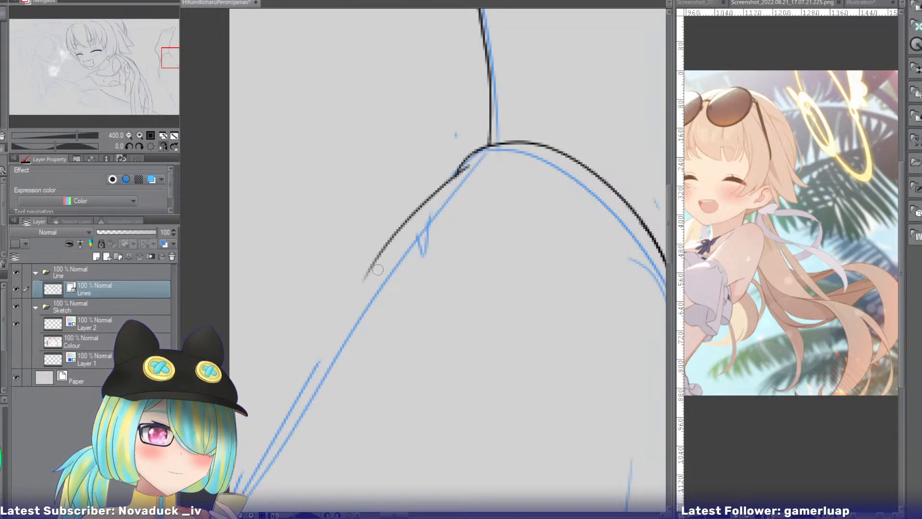
Continue the leg's outer edge along the double sketch lines down to the edge of the canvas.
drag(372, 268, 304, 414)
key(ctrl+z)
drag(367, 267, 294, 413)
key(ctrl+z)
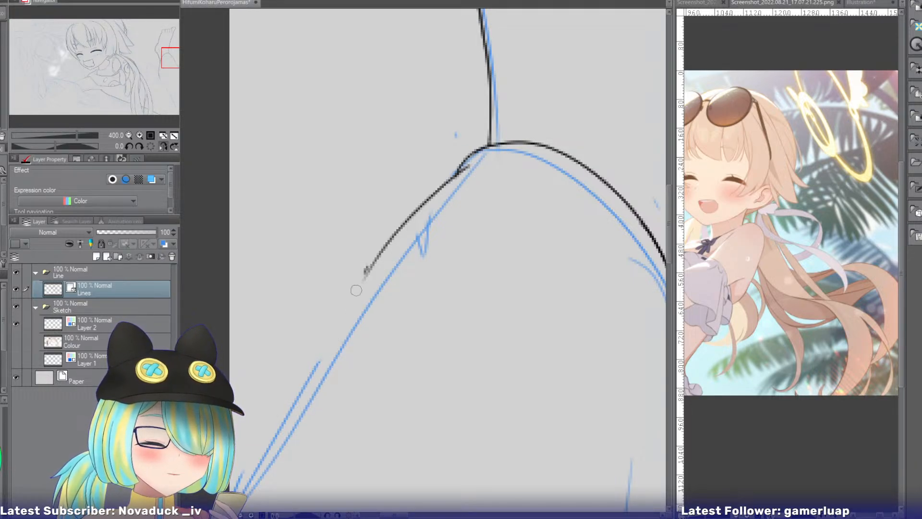
drag(370, 264, 268, 451)
key(ctrl+z)
drag(371, 263, 269, 458)
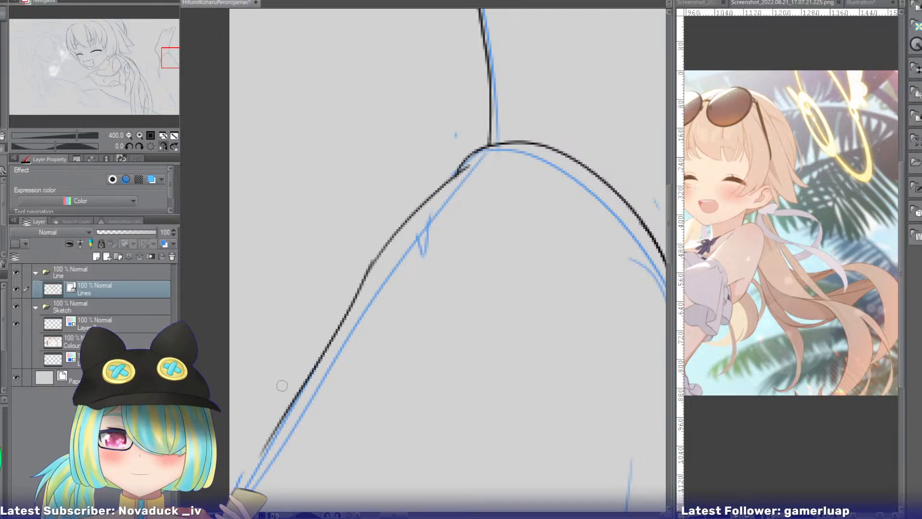
click(164, 146)
click(129, 136)
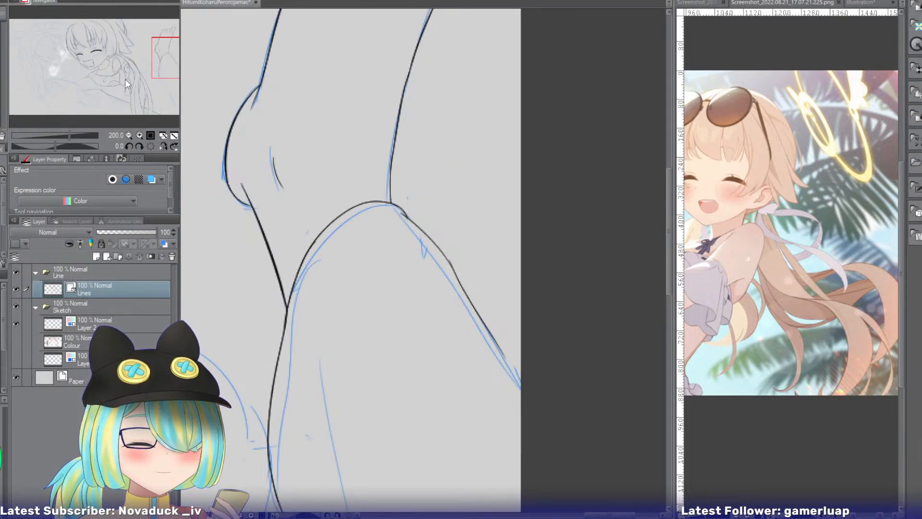
drag(125, 79, 178, 71)
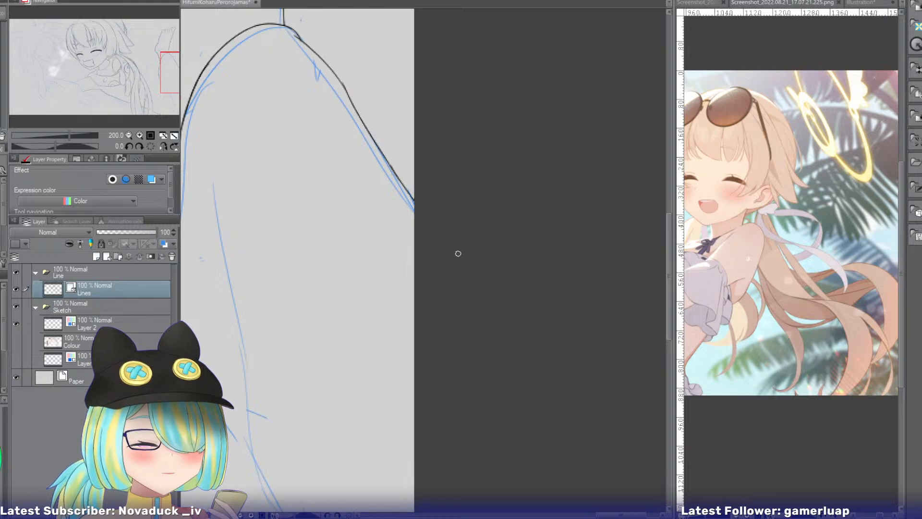
Ink the long inner crease line of the leg down to where the sketch lines converge.
drag(159, 66, 151, 73)
mouse_move(347, 91)
mouse_down()
mouse_move(331, 245)
mouse_move(342, 345)
mouse_up()
key(ctrl+z)
Extend the leg's long edge from its lower bend diagonally down to meet the inner crease line.
key(ctrl+z)
drag(315, 85, 347, 382)
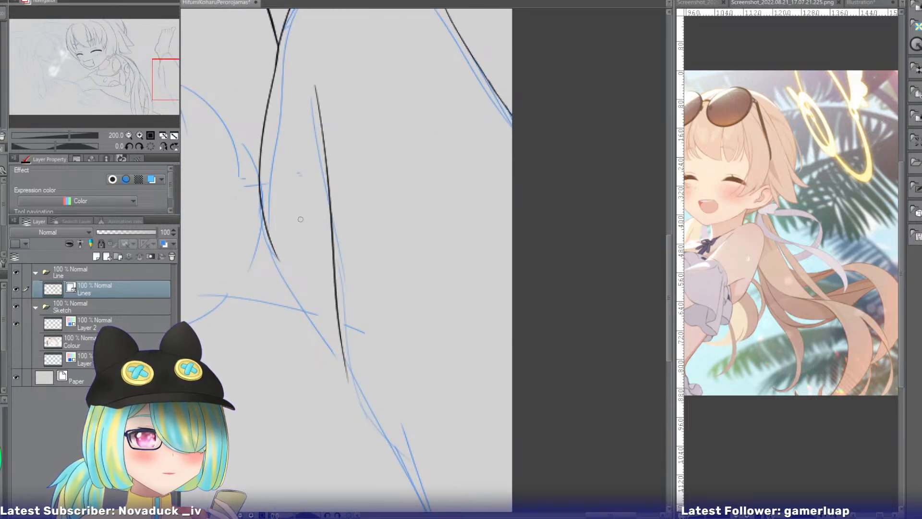
drag(271, 240, 347, 356)
key(ctrl+z)
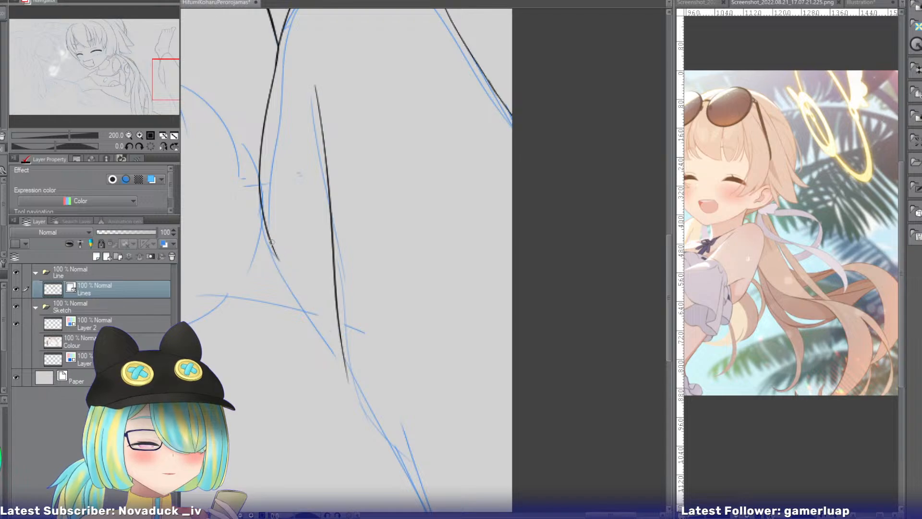
drag(270, 241, 350, 372)
key(ctrl+z)
drag(271, 250, 350, 367)
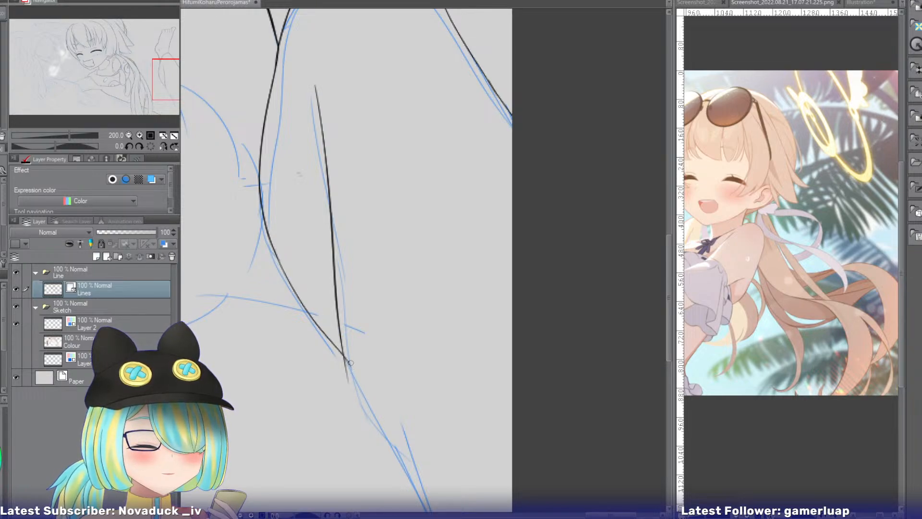
Ink the leg line from the crease junction down along the upper stretch of the diagonal sketch line.
drag(160, 92, 162, 110)
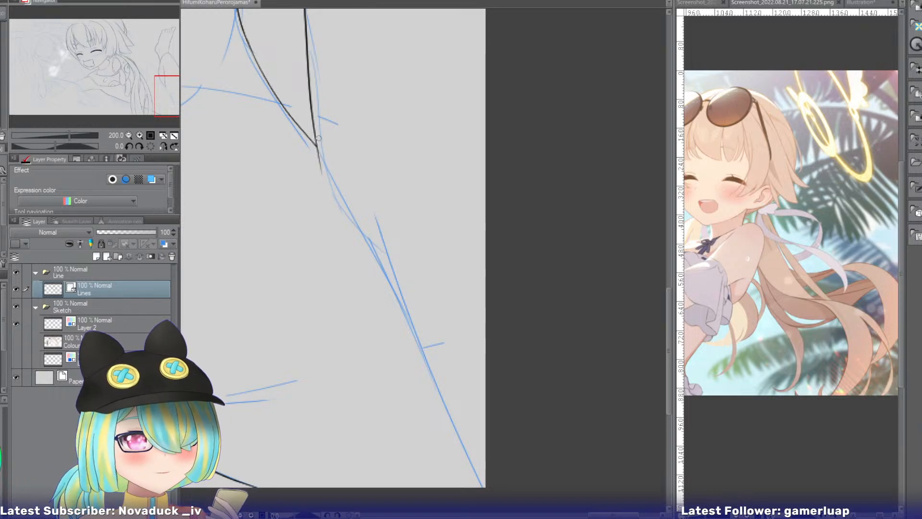
drag(318, 139, 378, 267)
key(ctrl+z)
drag(320, 145, 422, 347)
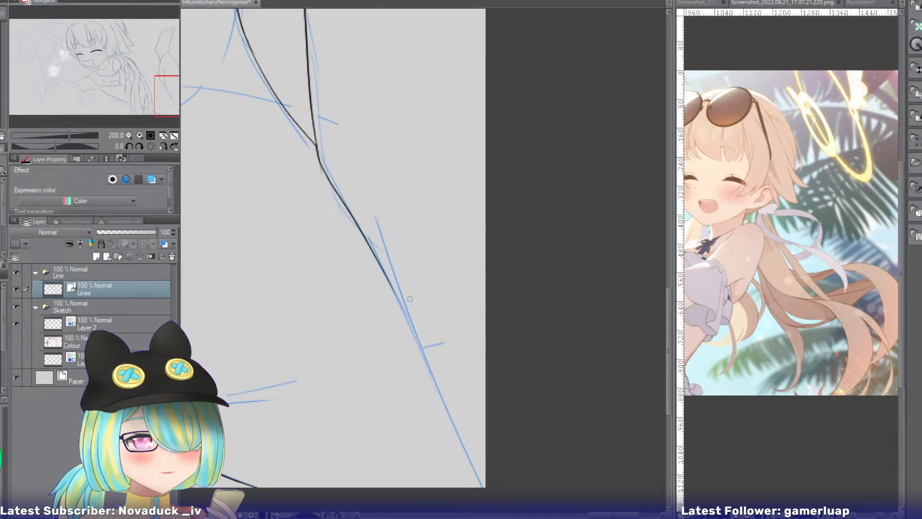
Extend the diagonal leg line in a slight curve down to the canvas's bottom corner.
drag(396, 304, 447, 418)
drag(389, 281, 478, 448)
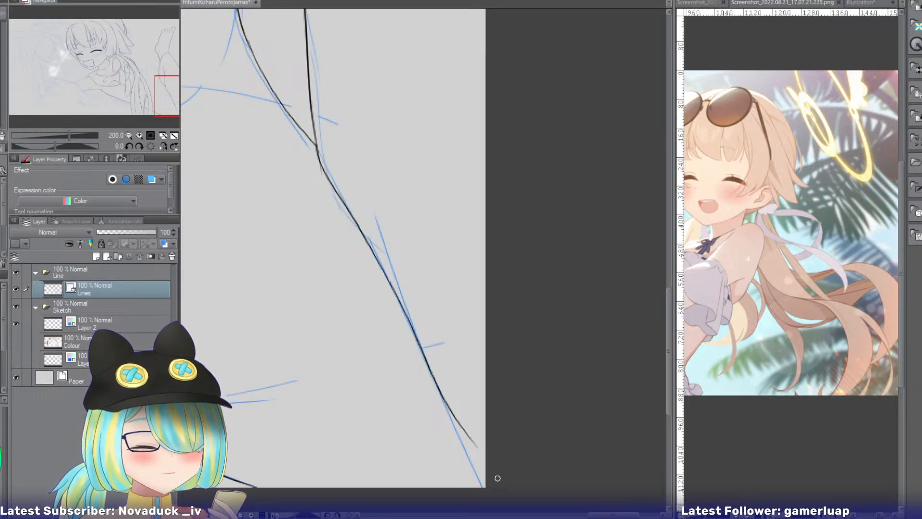
key(ctrl+z)
drag(390, 284, 490, 495)
key(ctrl+z)
drag(396, 298, 480, 474)
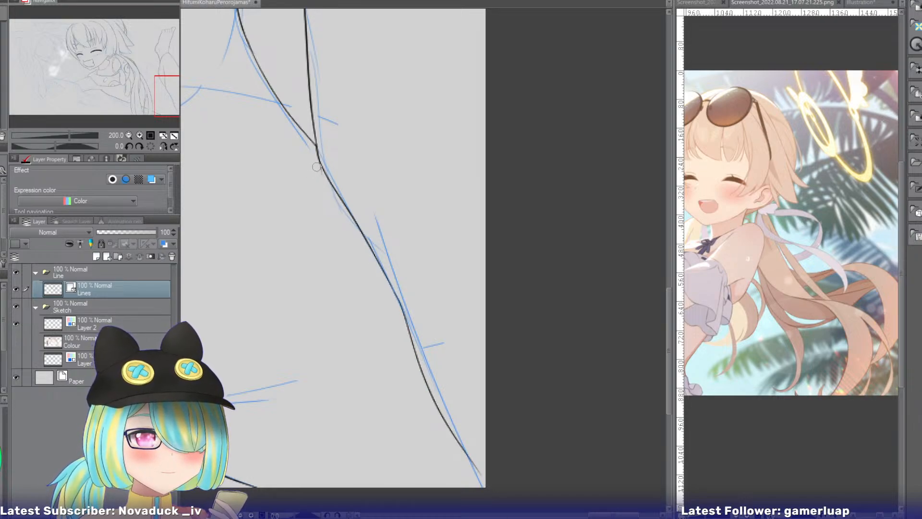
click(169, 77)
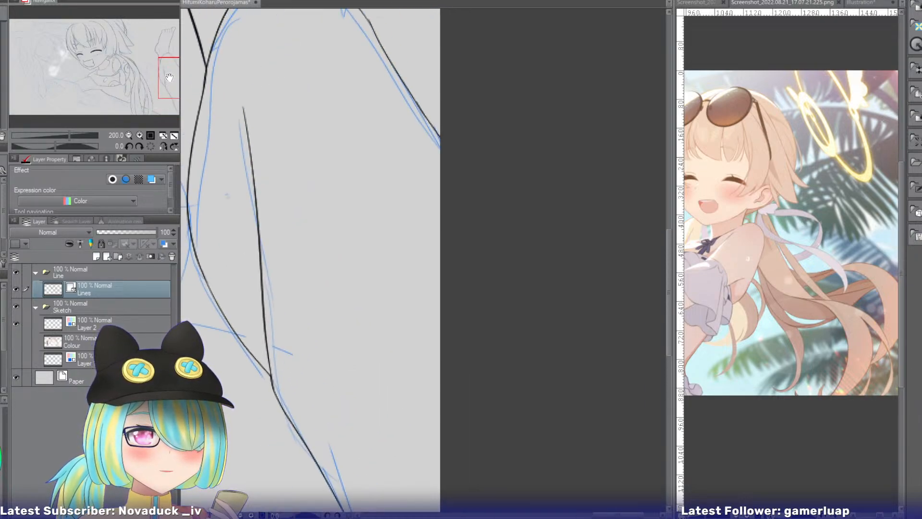
mouse_move(169, 77)
mouse_down()
mouse_move(153, 64)
mouse_move(138, 89)
mouse_move(152, 90)
mouse_move(153, 77)
mouse_up()
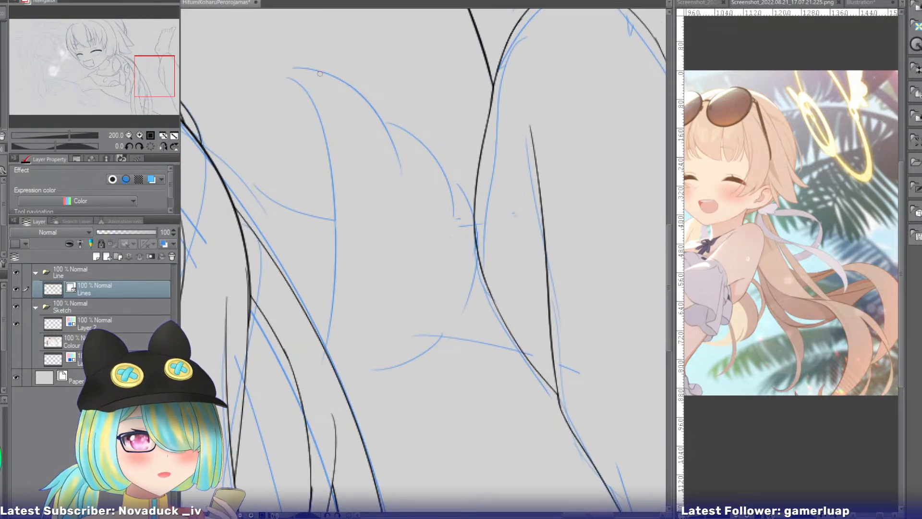
mouse_move(291, 76)
mouse_down()
mouse_move(303, 94)
mouse_move(336, 210)
mouse_up()
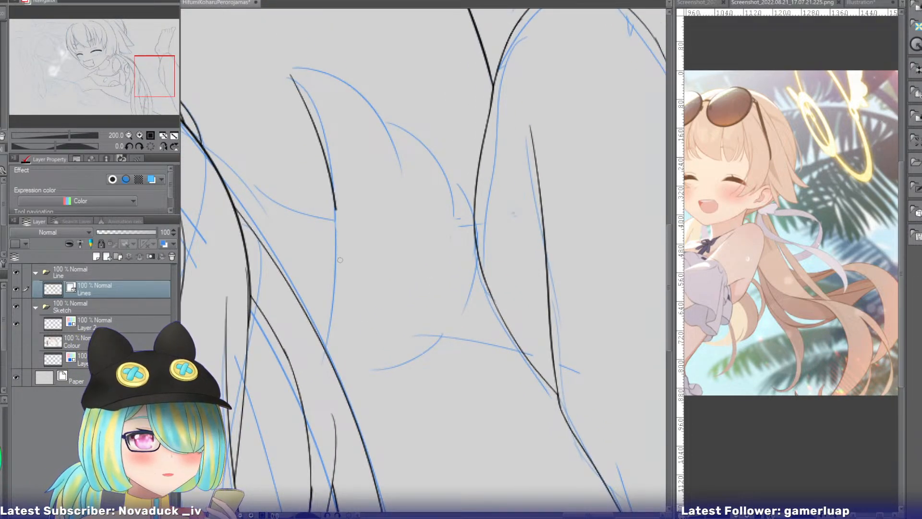
drag(340, 259, 335, 330)
key(ctrl+z)
Hide the Sketch folder, select the blank area around the hair and leg lines, and show the sketch again.
click(16, 306)
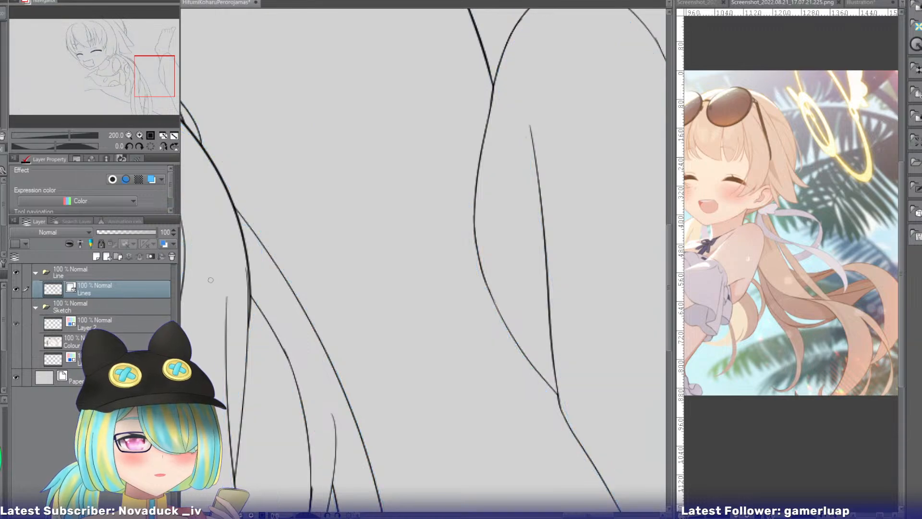
ctrl+click(53, 288)
click(16, 307)
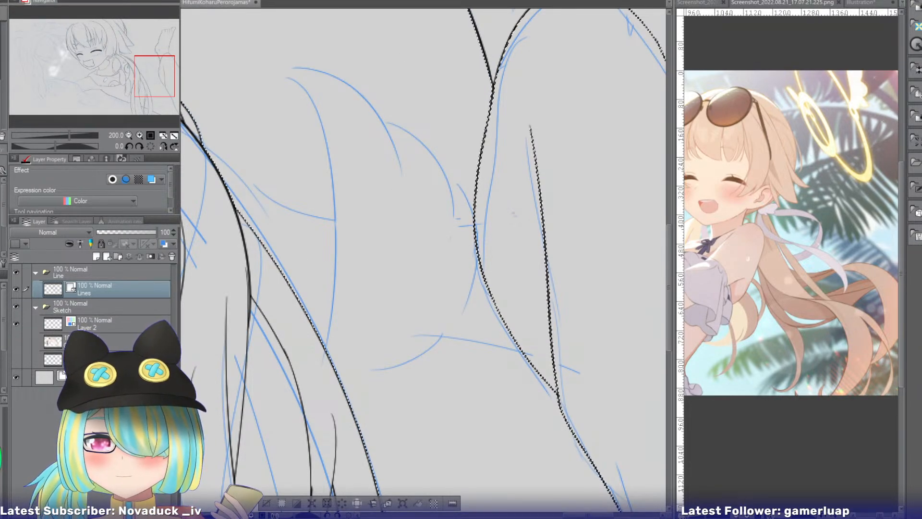
Ink the hair-side edge of the curved pointed shape between hair and leg, from its tip down to the hair outline.
click(163, 147)
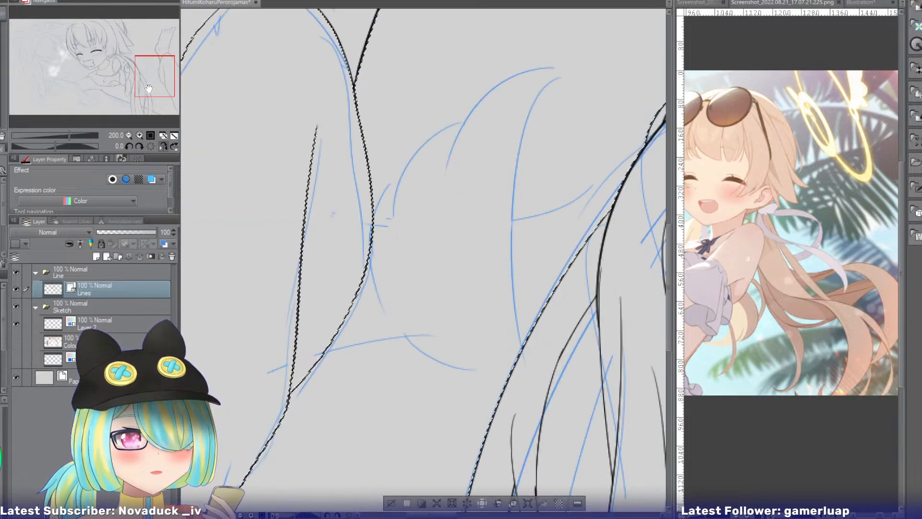
drag(149, 88, 138, 89)
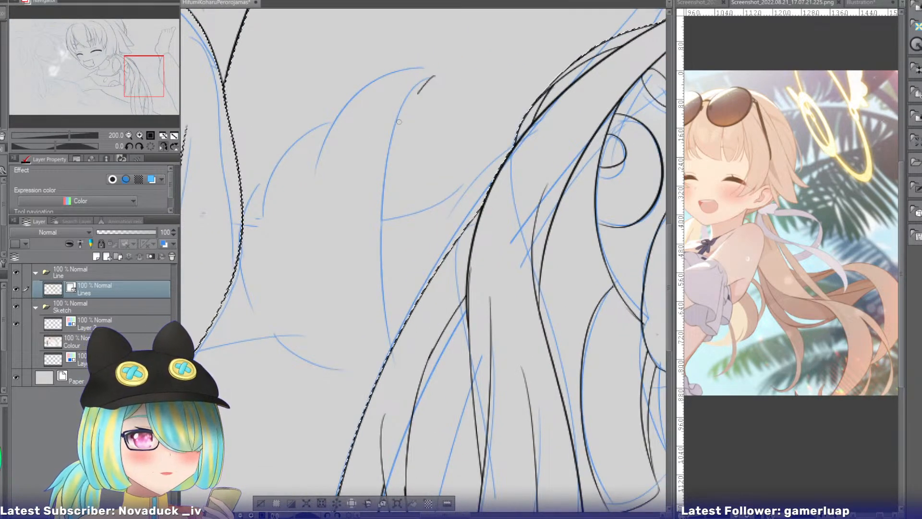
drag(399, 121, 397, 336)
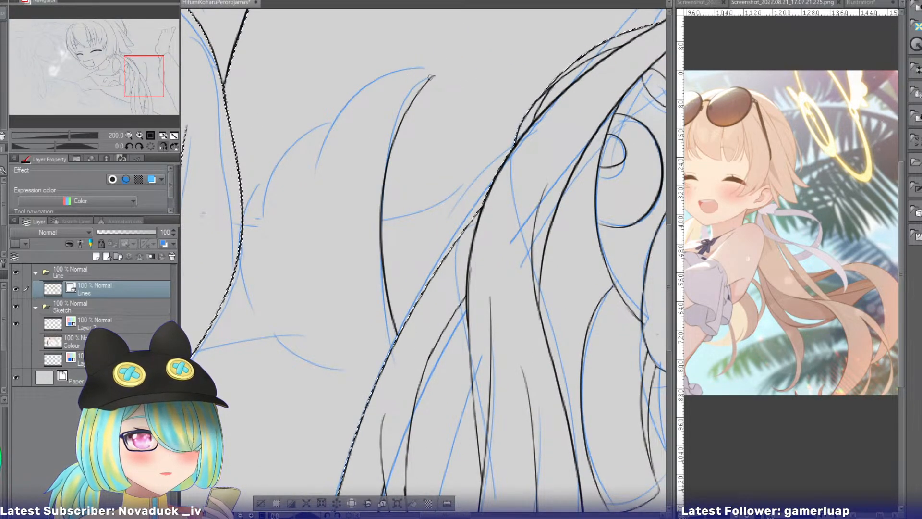
Ink the pointed shape's upper edge curving down from the tip, and add the second arc branching off it.
drag(431, 77, 317, 226)
key(ctrl+z)
drag(434, 76, 322, 164)
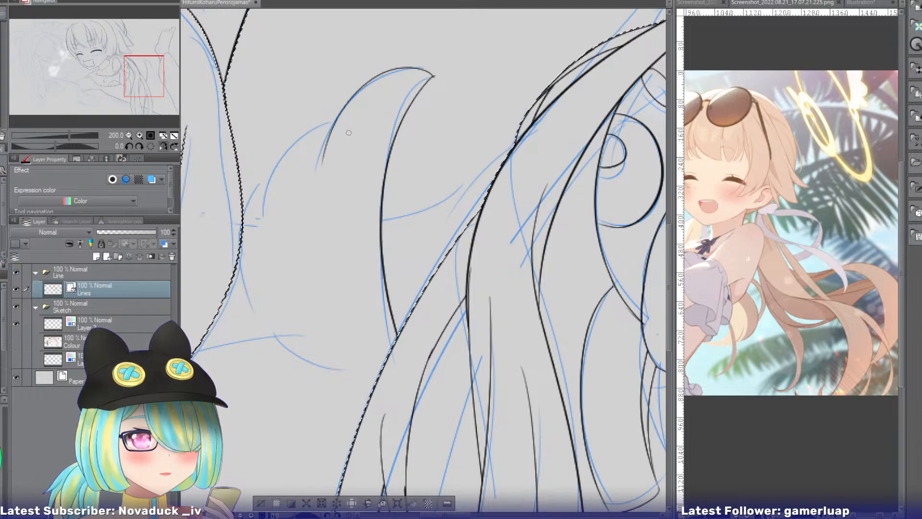
mouse_move(336, 118)
mouse_down()
mouse_move(295, 141)
mouse_move(278, 219)
mouse_up()
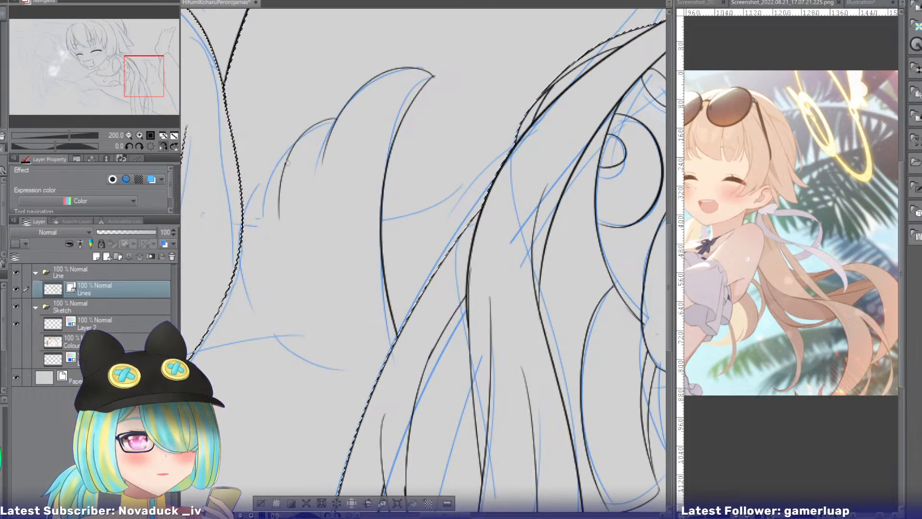
Ink the shape's rounded outer edge from the second arc, bulging toward the leg and curving back below.
mouse_move(292, 148)
mouse_down()
mouse_move(262, 197)
mouse_move(337, 371)
mouse_up()
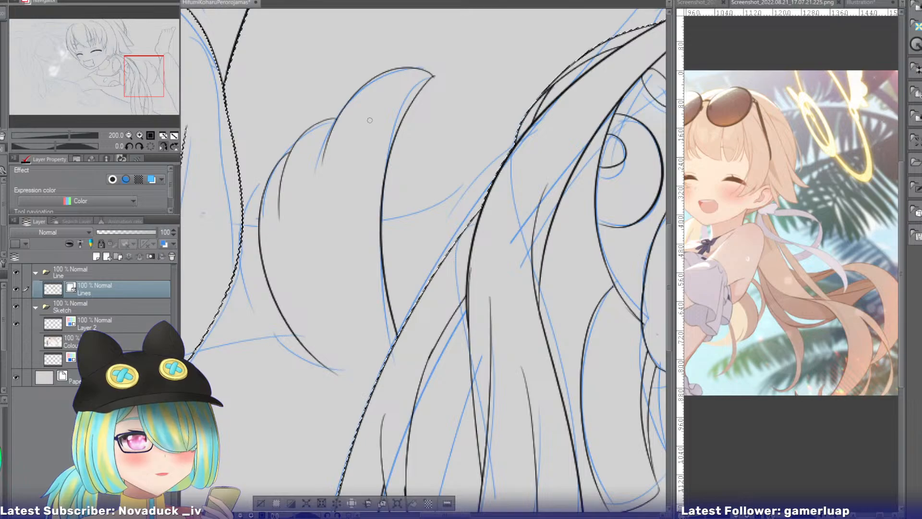
key(e)
drag(434, 76, 434, 92)
key(ctrl+z)
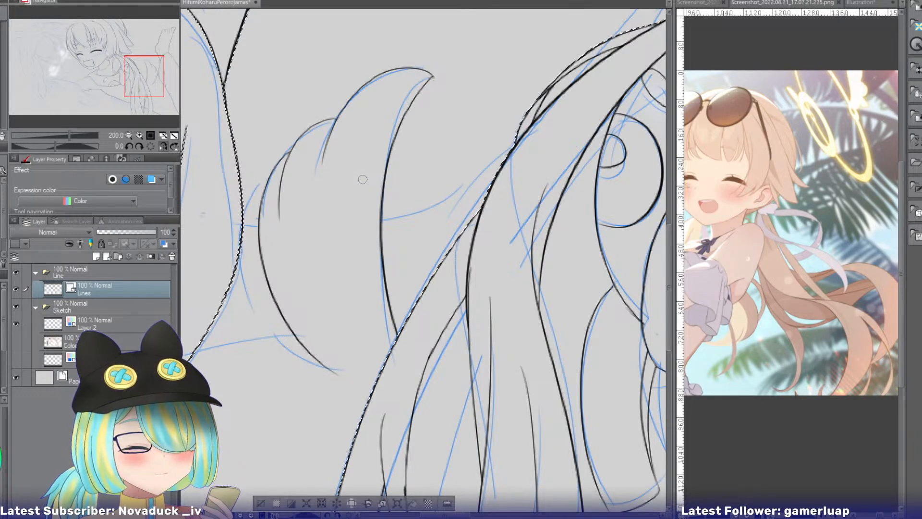
key(ctrl+z)
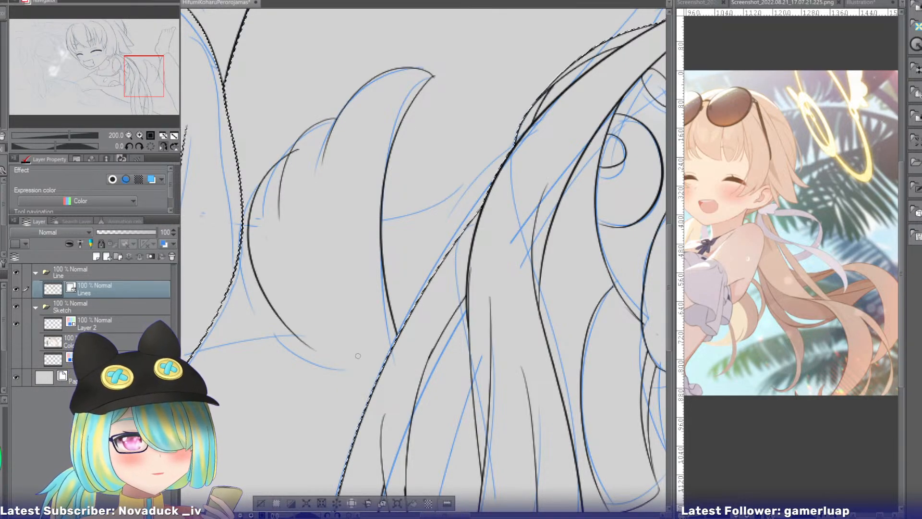
drag(300, 149, 337, 368)
key(ctrl+z)
drag(301, 150, 328, 363)
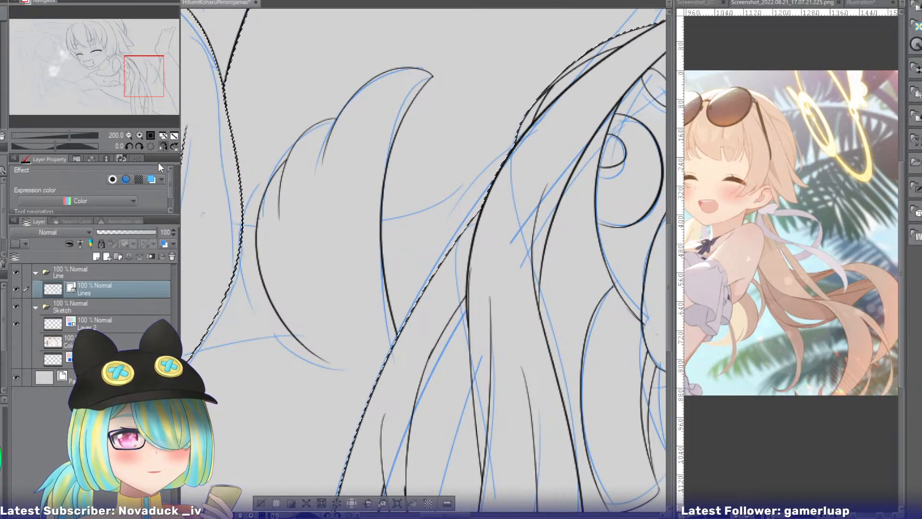
Refine the lower curve of the rounded edge to the sketch line's end, and ink the line joining it to the leg outline.
click(162, 146)
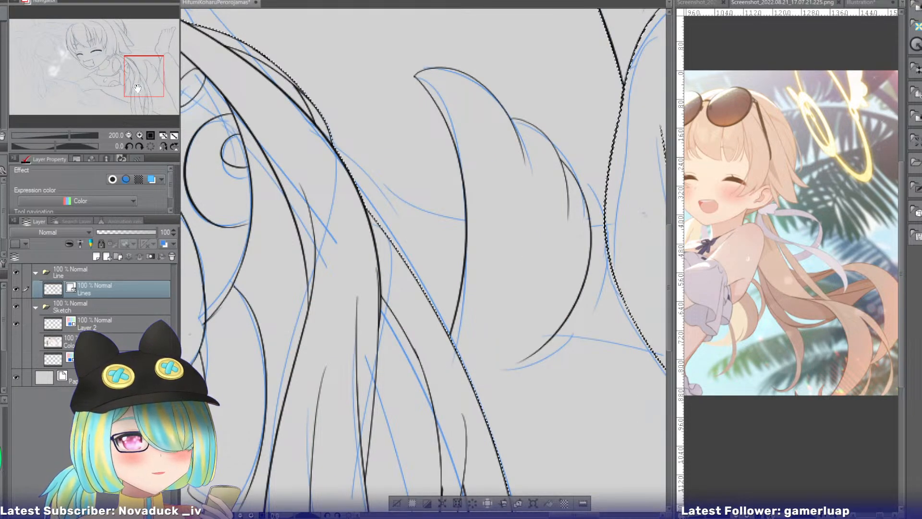
mouse_move(137, 88)
mouse_down()
mouse_move(151, 86)
mouse_move(149, 95)
mouse_up()
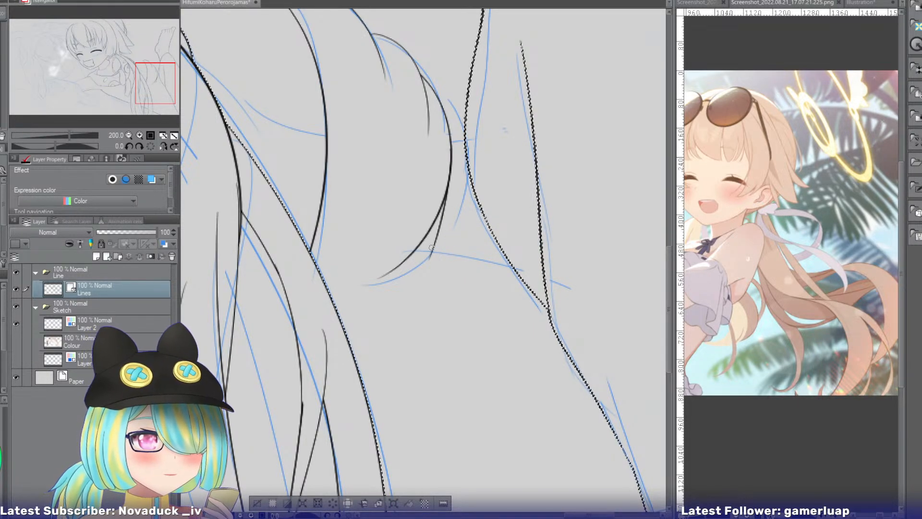
drag(423, 245, 412, 267)
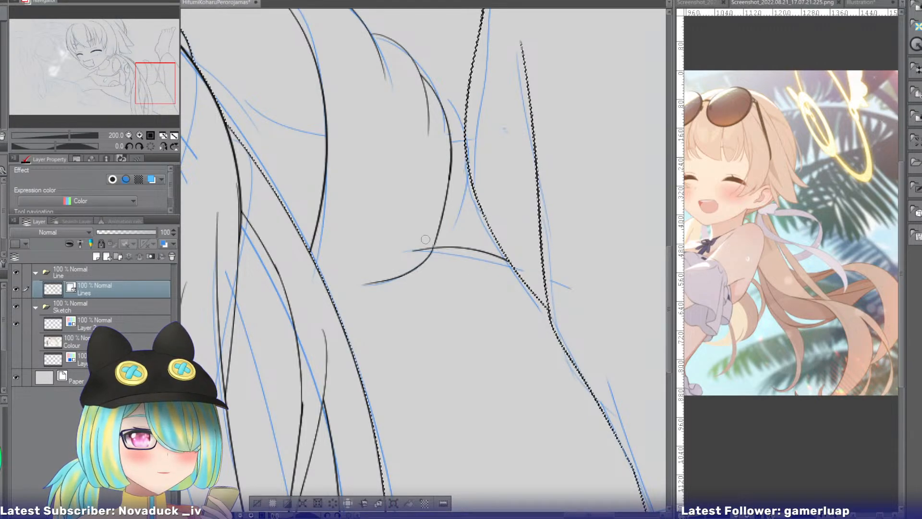
drag(418, 252, 556, 390)
Ink the line from the hair outline behind the curved pointed shape to the leg, trimming the part that crosses the shape.
click(164, 147)
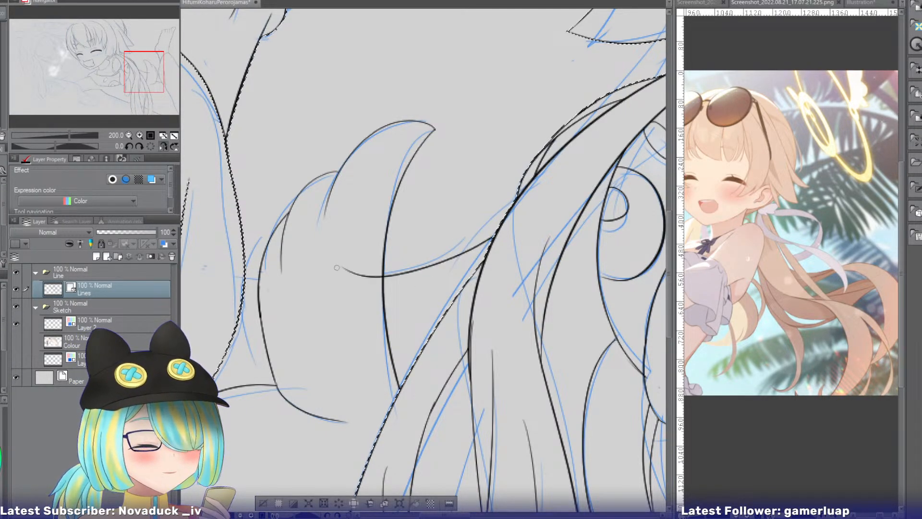
key(ctrl+z)
key(ctrl+z)
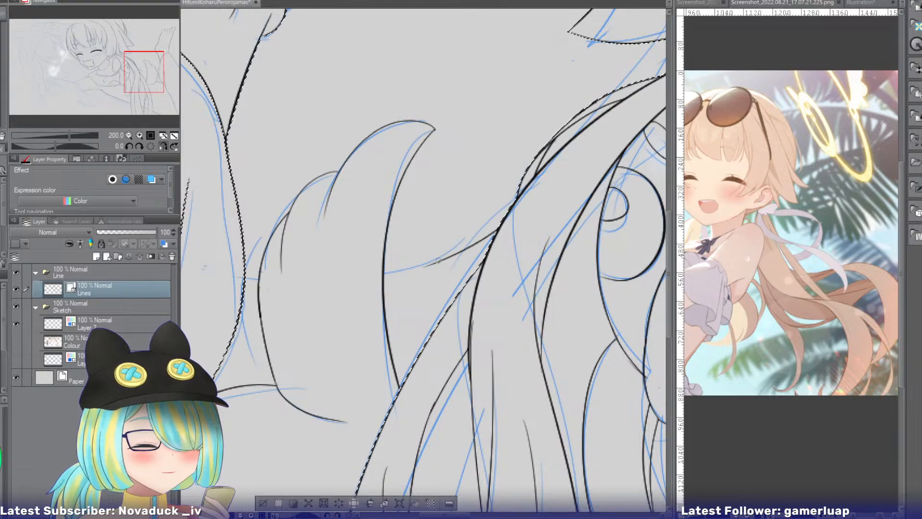
key(ctrl+z)
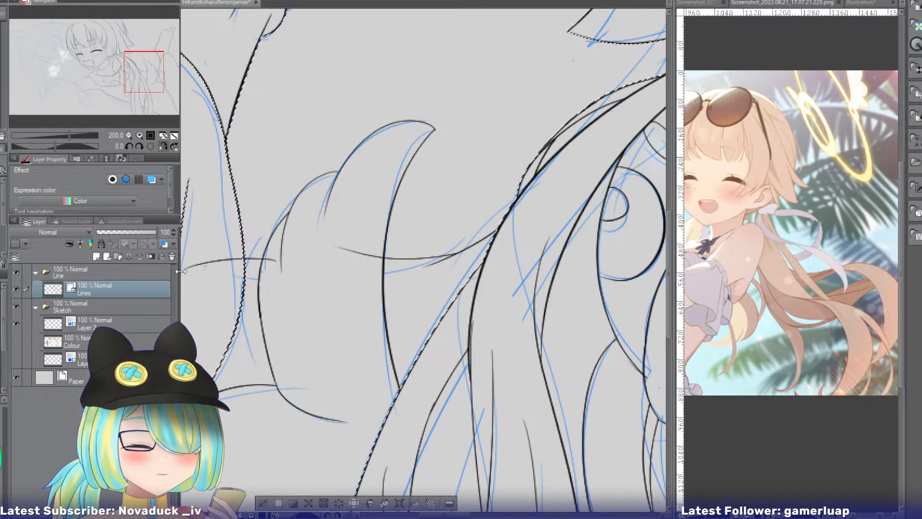
click(361, 253)
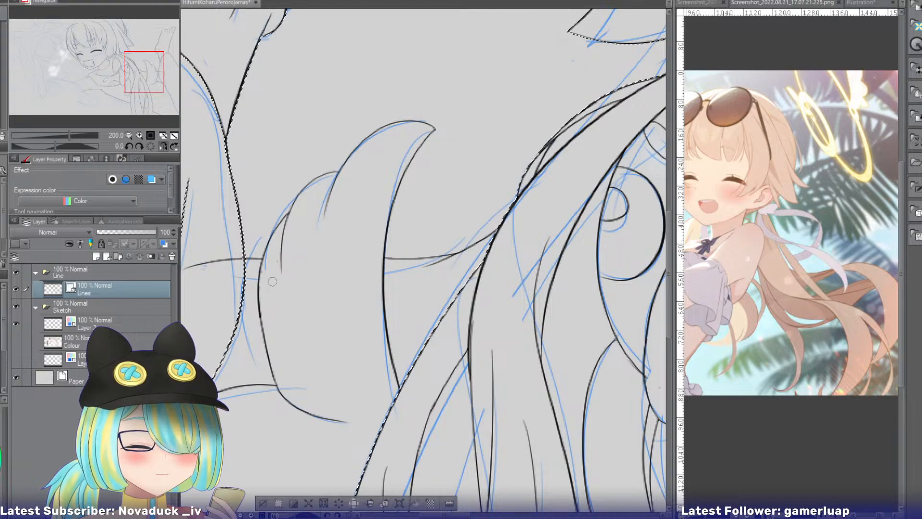
Ink the curved line from the canvas's upper edge down to the outer outline of the smiling girl's hair.
drag(151, 80, 100, 41)
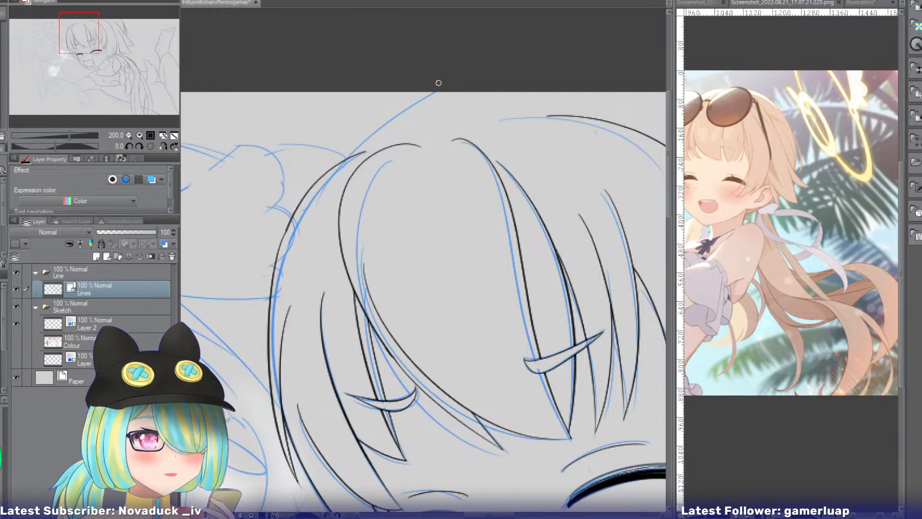
mouse_move(438, 84)
mouse_down()
mouse_move(330, 210)
mouse_move(313, 203)
mouse_up()
key(ctrl+z)
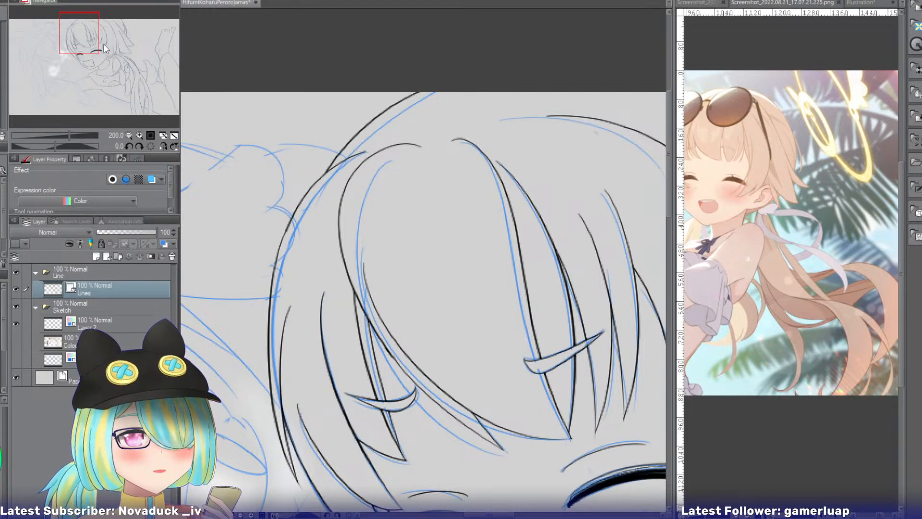
Ink the curved lines running down to the beak on both sides of the plush mascot's face, trimming their ends at the beak.
drag(79, 34, 55, 54)
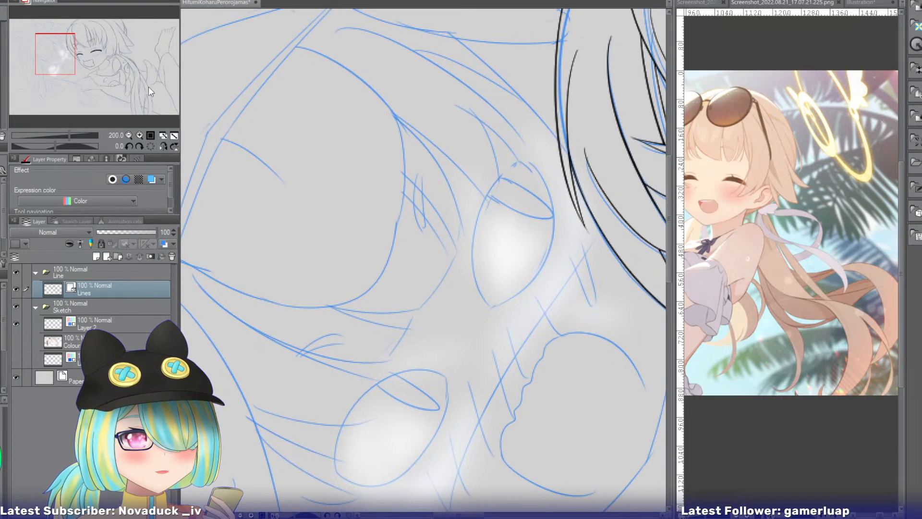
drag(266, 173, 387, 89)
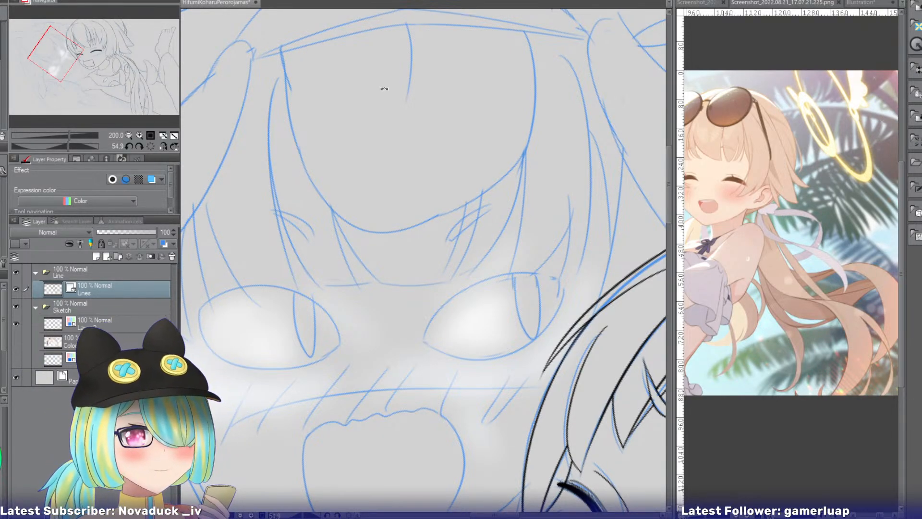
drag(111, 91, 142, 80)
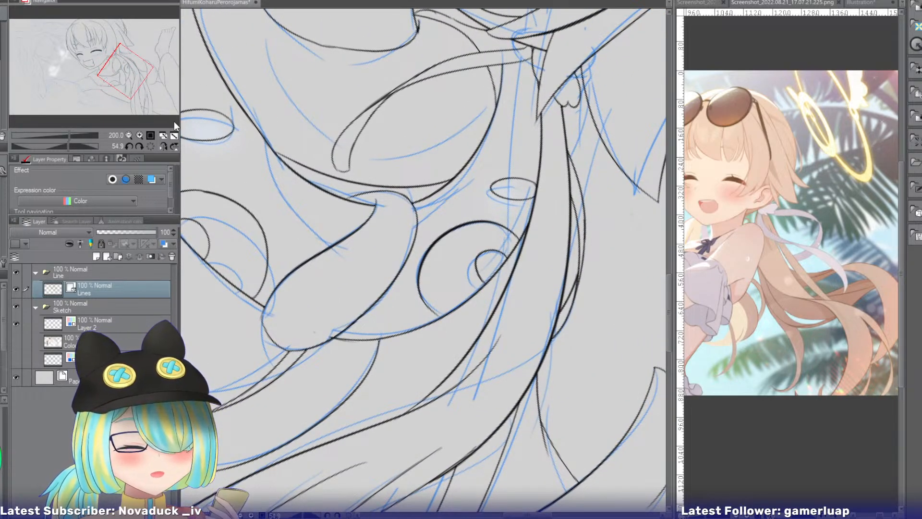
drag(265, 138, 371, 270)
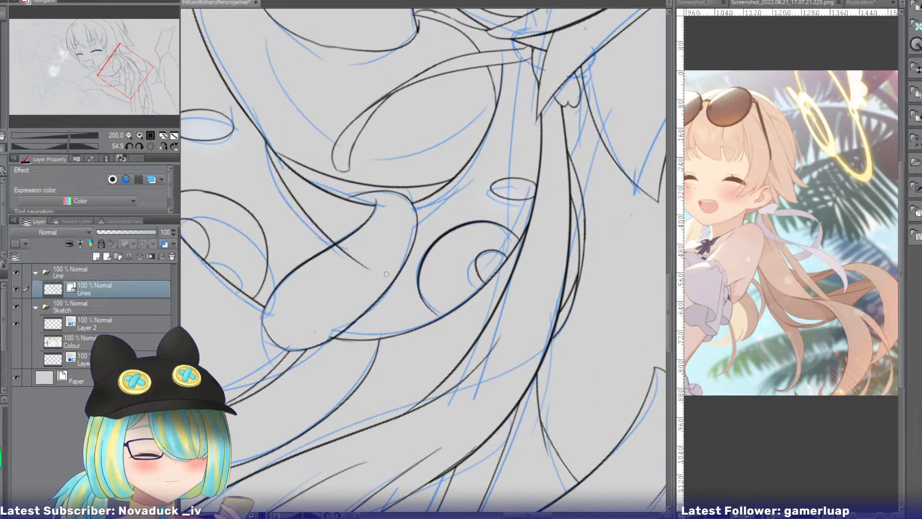
key(ctrl+z)
mouse_move(265, 142)
mouse_down()
mouse_move(293, 212)
mouse_move(370, 270)
mouse_up()
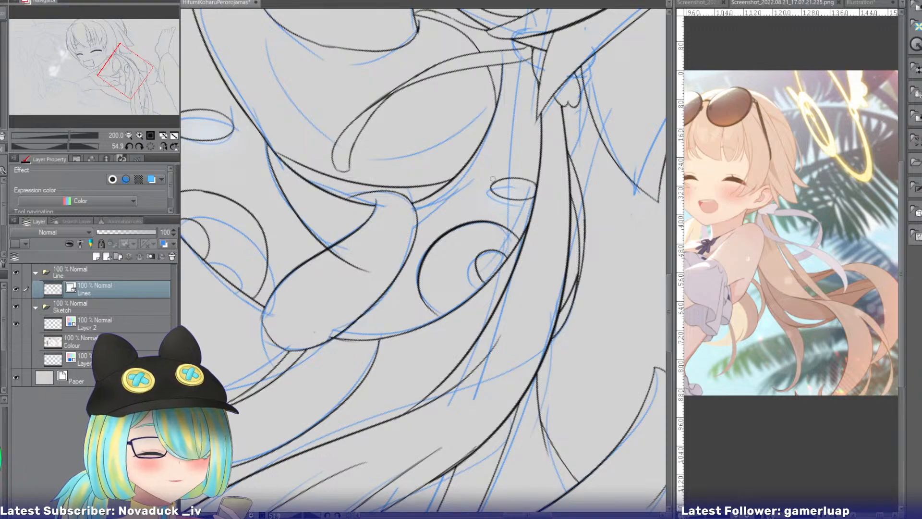
drag(461, 176, 386, 255)
key(ctrl+z)
mouse_move(460, 172)
mouse_down()
mouse_move(450, 211)
mouse_move(383, 279)
mouse_move(446, 196)
mouse_move(363, 260)
mouse_move(390, 273)
mouse_up()
key(e)
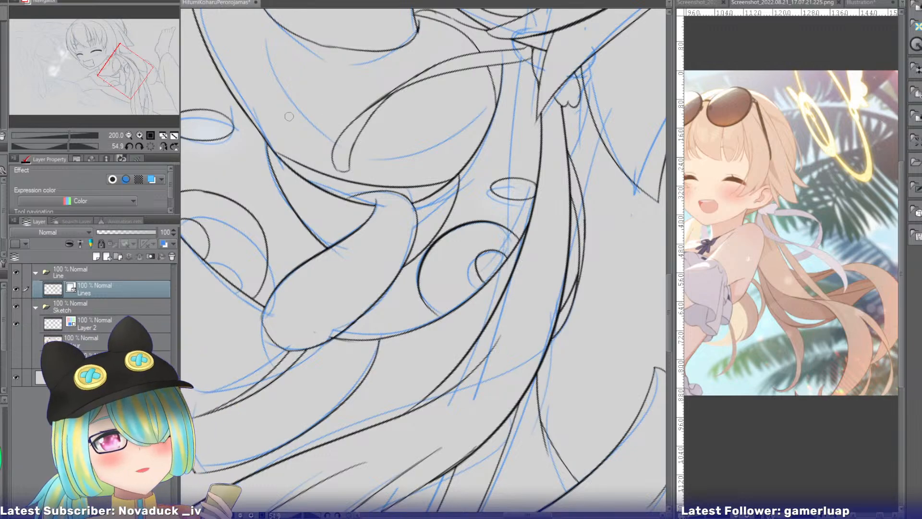
Open the two 2024.05.16 screenshots of the pink-haired girl as references beside the canvas, and inspect the 21.10.27.142 one up close.
click(150, 146)
mouse_move(129, 82)
mouse_down()
mouse_move(50, 67)
mouse_move(46, 54)
mouse_move(60, 53)
mouse_up()
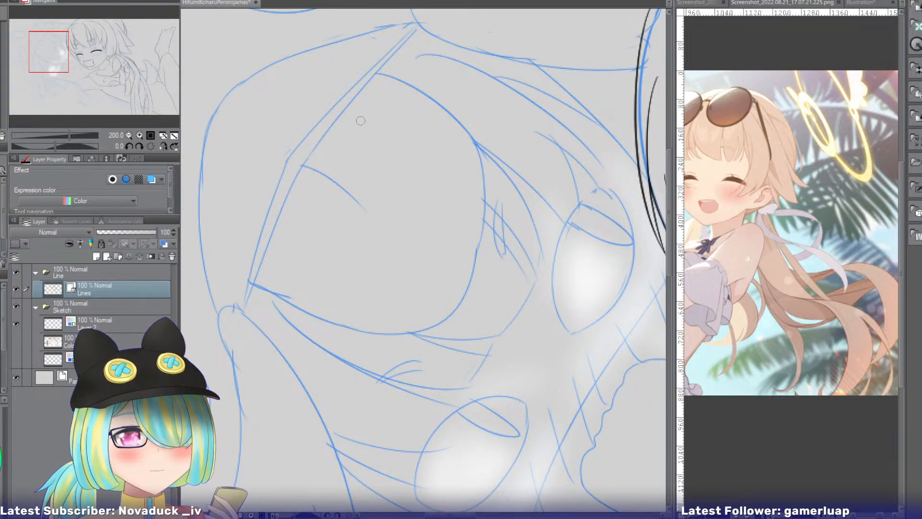
drag(62, 54, 65, 68)
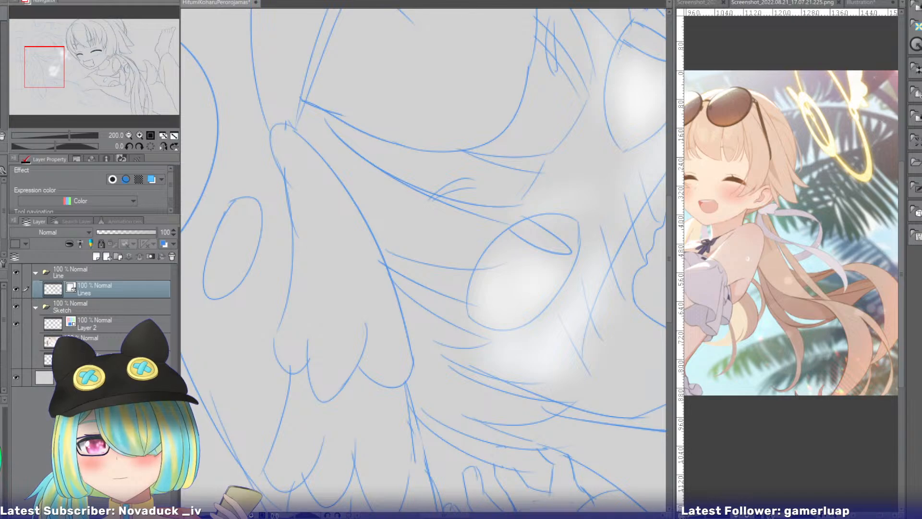
double_click(405, 62)
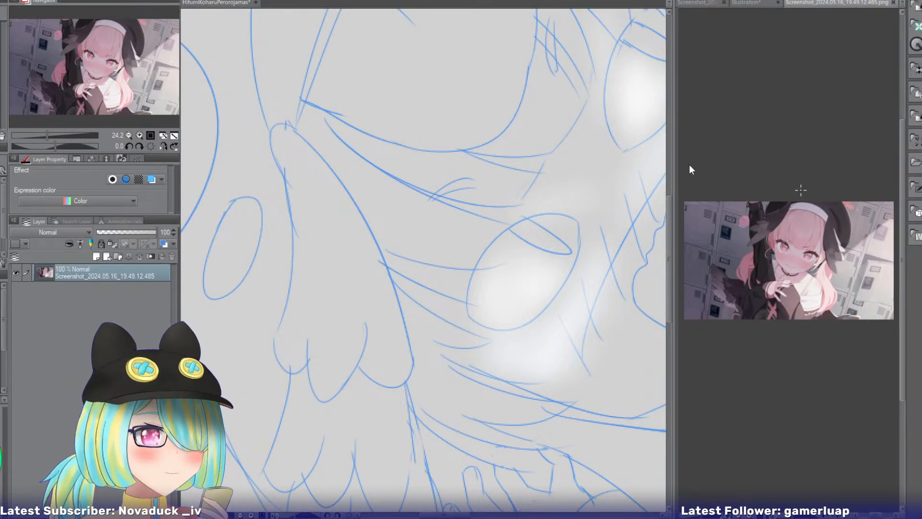
double_click(354, 51)
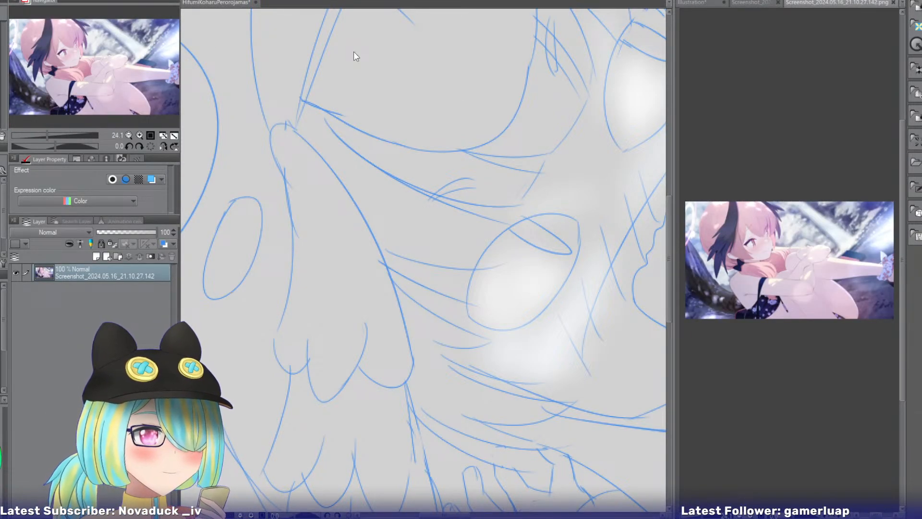
click(139, 134)
click(140, 135)
click(140, 134)
click(139, 135)
click(139, 135)
drag(95, 75, 41, 60)
Show the 19.49.12.485 reference at 100% with the black head wing in view, and return to the drawing.
click(757, 4)
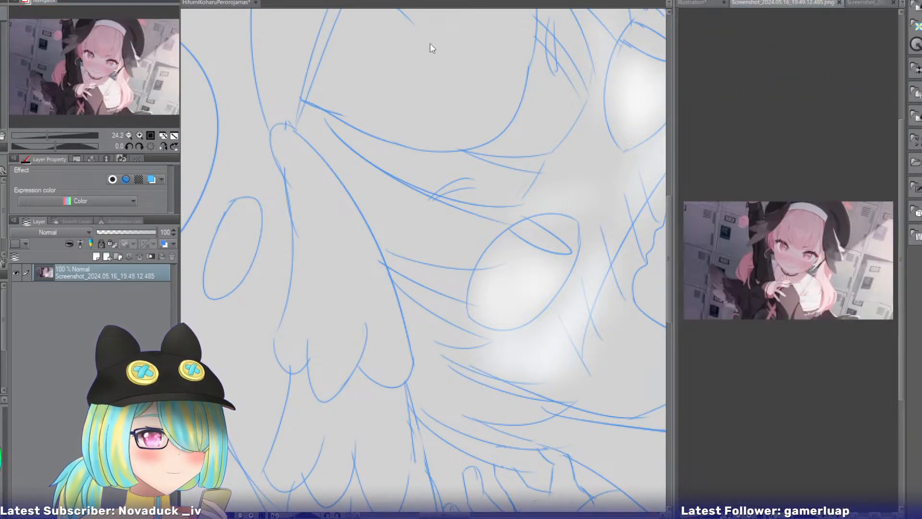
click(139, 135)
click(140, 135)
click(140, 135)
click(139, 135)
click(140, 135)
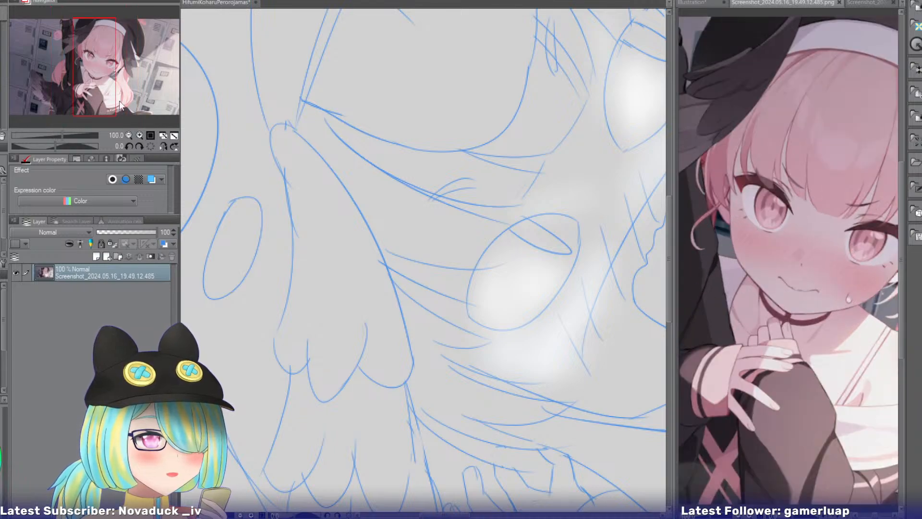
drag(92, 69, 81, 62)
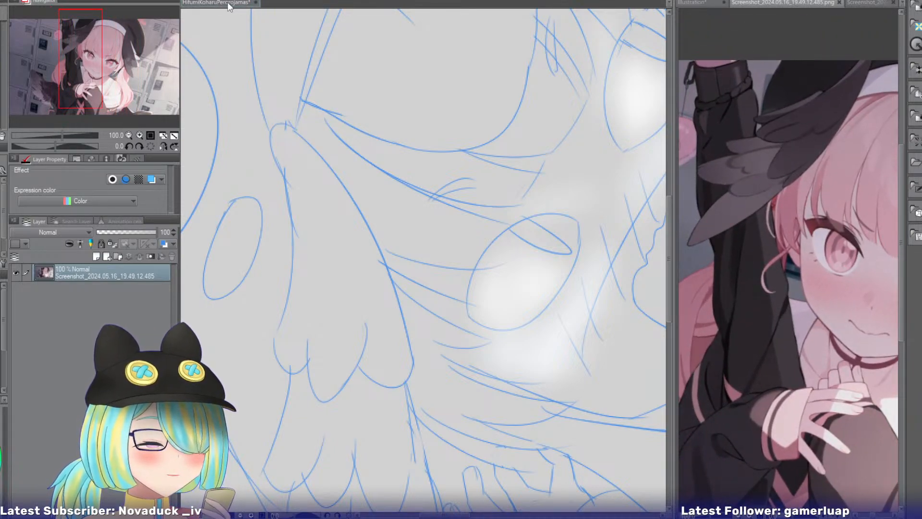
click(227, 1)
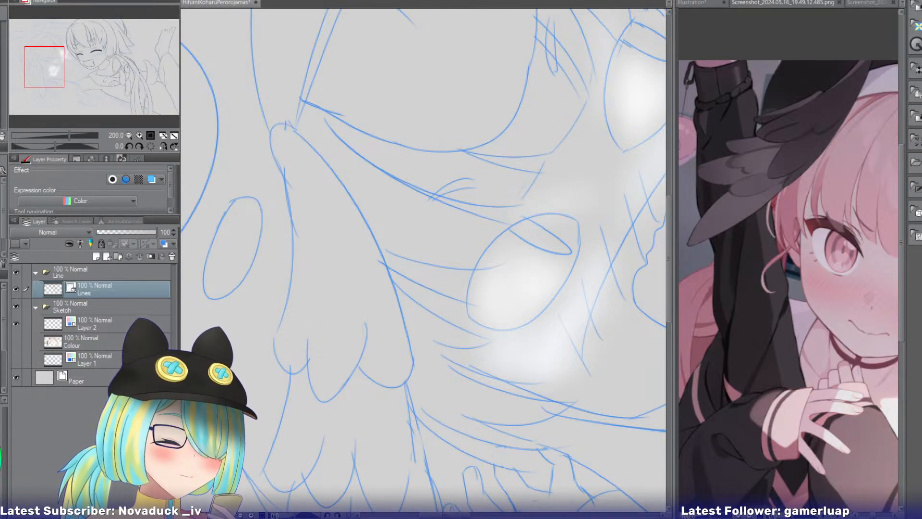
Rotate the canvas upright to the second girl's face, and ink the line dividing the first two feathers of her head wing.
drag(242, 175, 352, 61)
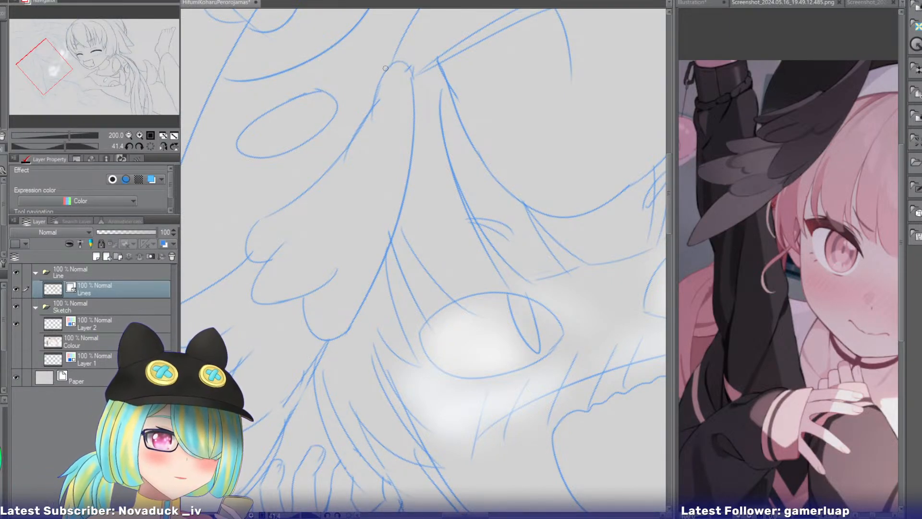
drag(380, 78, 271, 259)
key(ctrl+z)
drag(382, 74, 250, 277)
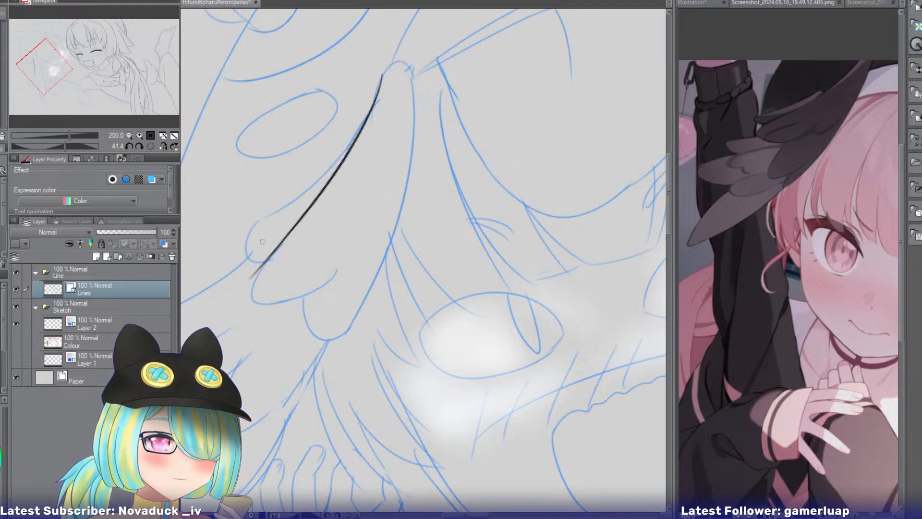
mouse_move(377, 111)
mouse_down()
mouse_move(317, 172)
mouse_move(249, 270)
mouse_up()
key(ctrl+z)
mouse_move(379, 109)
mouse_down()
mouse_move(242, 249)
mouse_move(240, 271)
mouse_move(256, 259)
mouse_up()
key(ctrl+z)
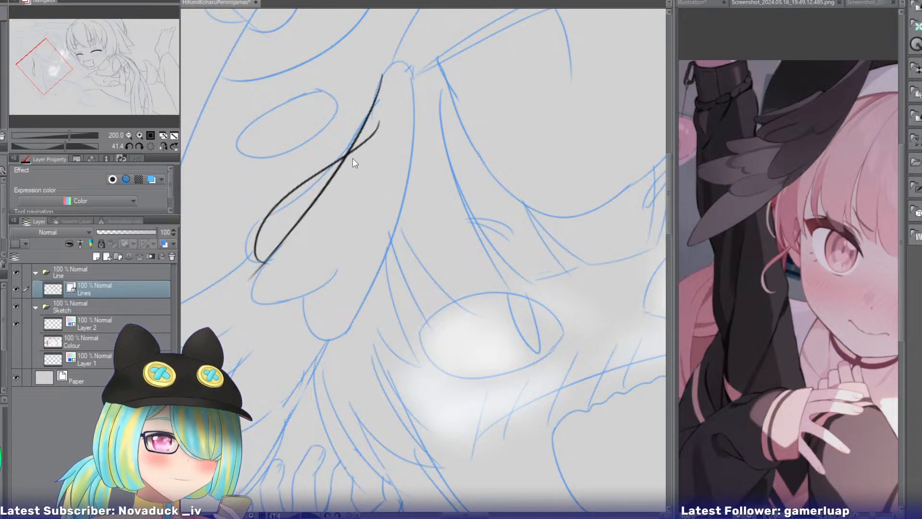
key(ctrl+z)
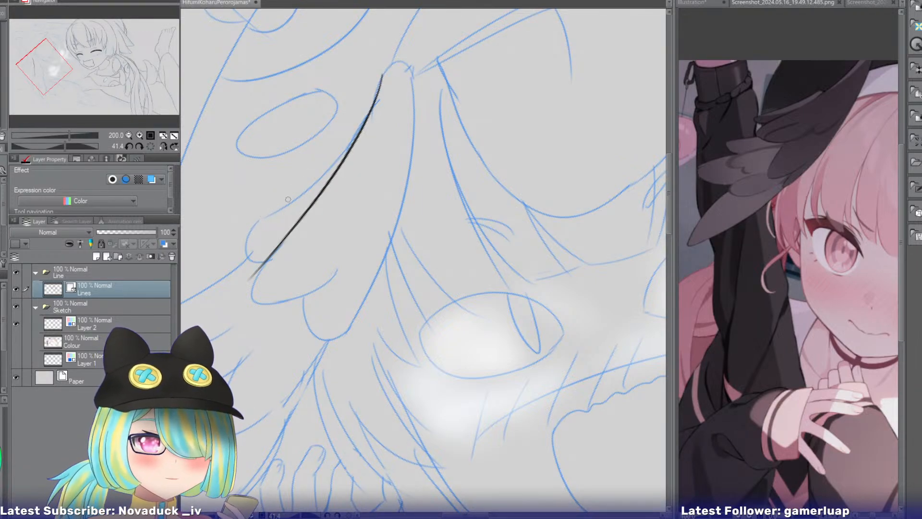
Ink the first feather's rounded tip and outer edge up to the wing's base, trimming the tip's overshoot at the dividing line.
mouse_move(288, 198)
mouse_down()
mouse_move(294, 255)
mouse_move(243, 242)
mouse_move(292, 248)
mouse_up()
key(ctrl+z)
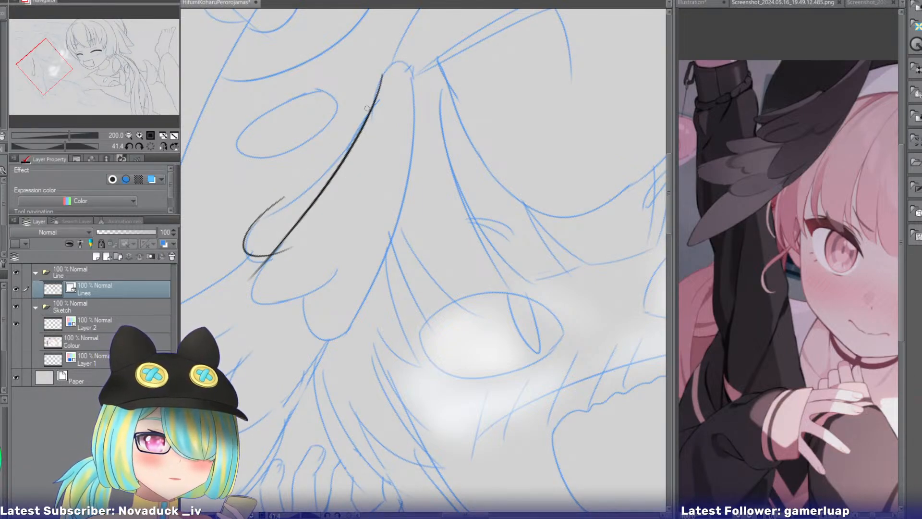
drag(380, 91, 257, 213)
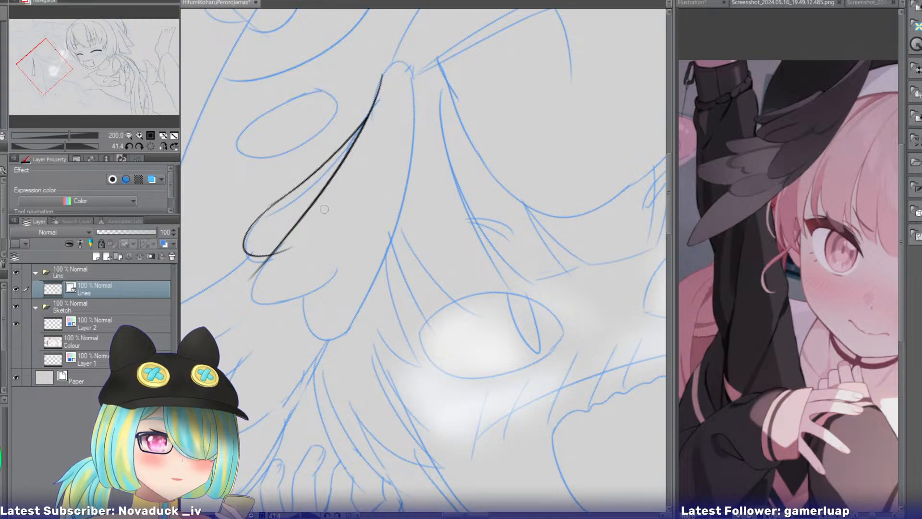
drag(294, 254, 280, 252)
key(p)
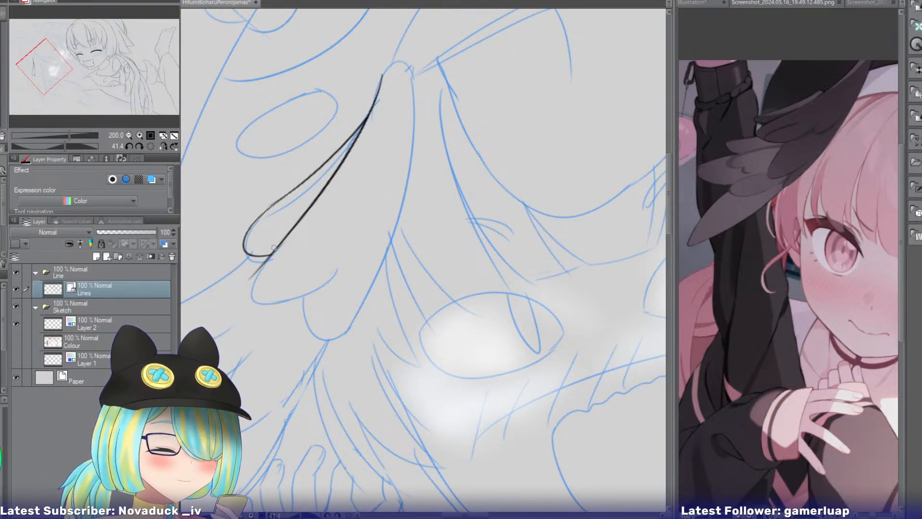
Ink the second feather's rounded tip and its lower edge curving back up into the wing.
mouse_move(276, 251)
mouse_down()
mouse_move(254, 277)
mouse_move(284, 307)
mouse_move(243, 296)
mouse_move(283, 307)
mouse_up()
key(ctrl+z)
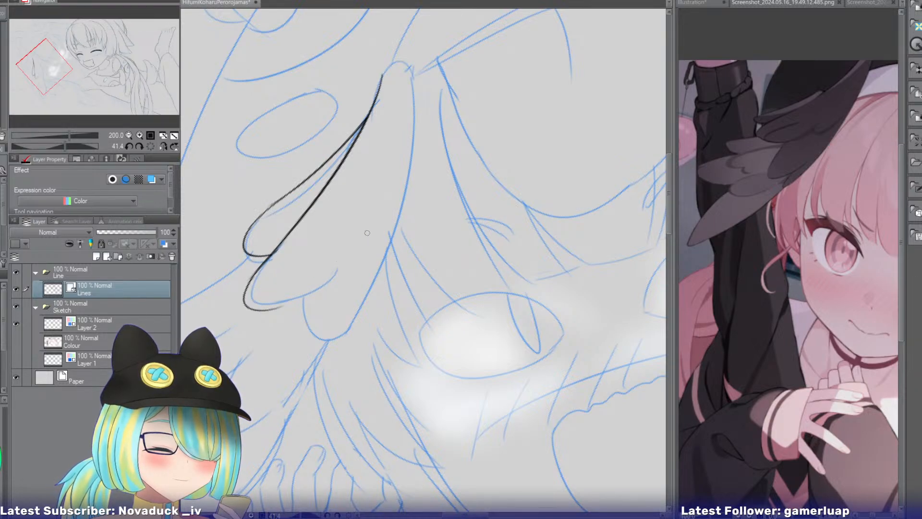
key(ctrl+z)
mouse_move(371, 233)
mouse_down()
mouse_move(303, 311)
mouse_move(263, 318)
mouse_move(270, 307)
mouse_up()
key(ctrl+z)
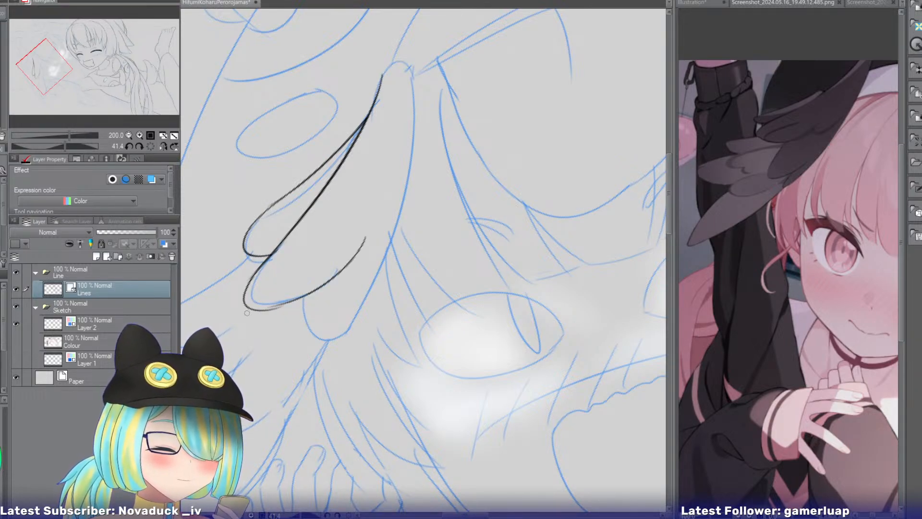
key(ctrl+z)
drag(363, 235, 283, 307)
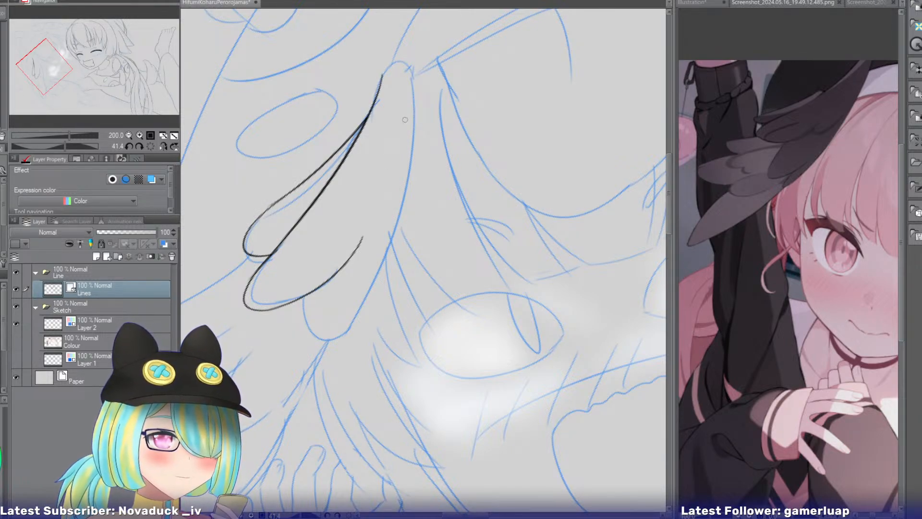
Ink the wing's face-side edge in one long curve from its base down toward the third feather.
mouse_move(404, 65)
mouse_down()
mouse_move(393, 201)
mouse_move(409, 94)
mouse_up()
key(ctrl+z)
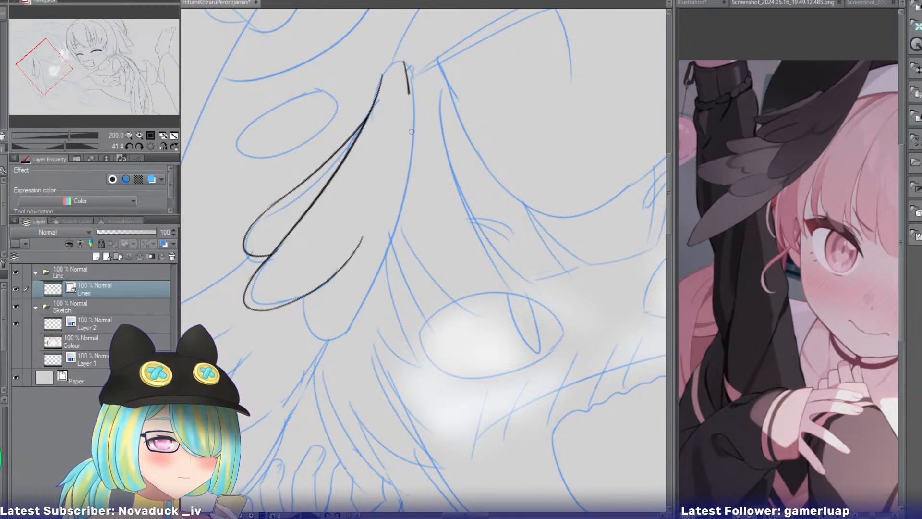
drag(412, 132, 385, 249)
key(ctrl+z)
mouse_move(408, 62)
mouse_down()
mouse_move(414, 101)
mouse_move(378, 268)
mouse_up()
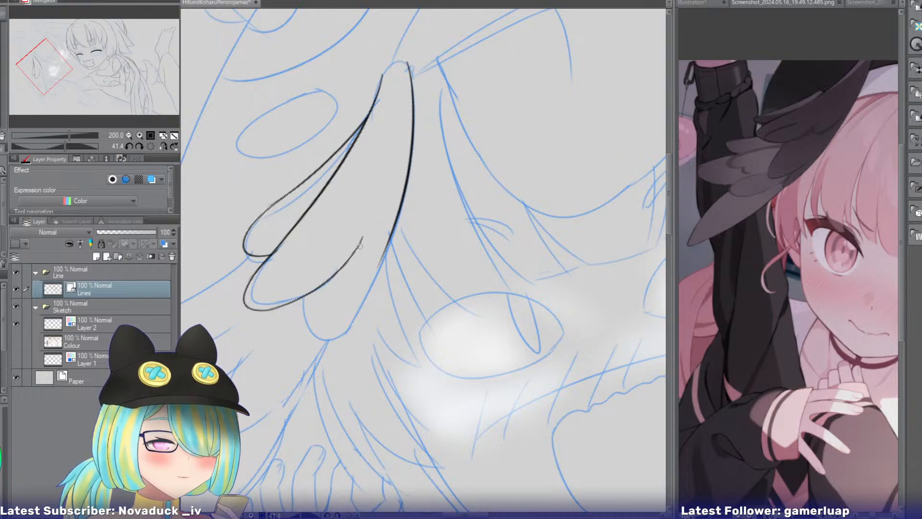
Ink the small third feather's rounded tip between the second feather and the wing's face-side edge, trimming the overlap.
mouse_move(357, 234)
mouse_down()
mouse_move(358, 284)
mouse_move(387, 238)
mouse_move(348, 282)
mouse_move(391, 233)
mouse_move(347, 287)
mouse_move(385, 243)
mouse_up()
key(ctrl+z)
key(ctrl+z)
key(ctrl+z)
key(ctrl+z)
key(ctrl+z)
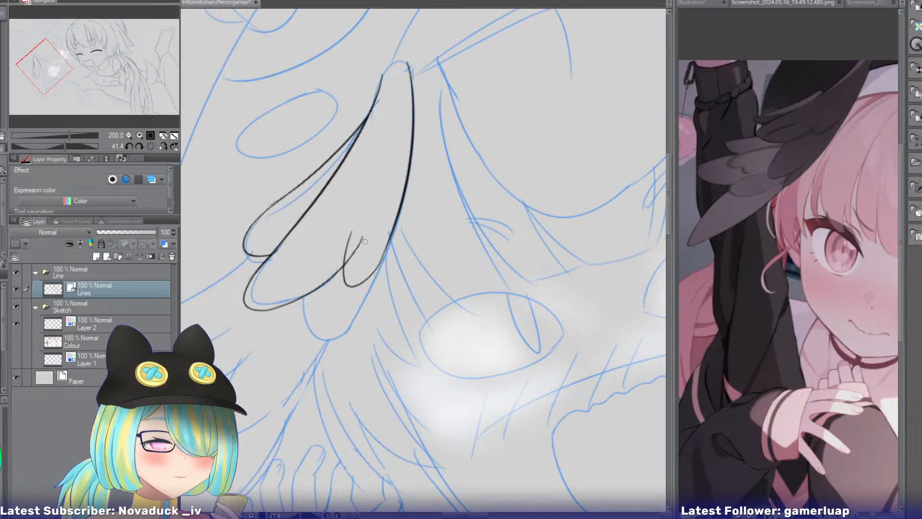
key(ctrl+z)
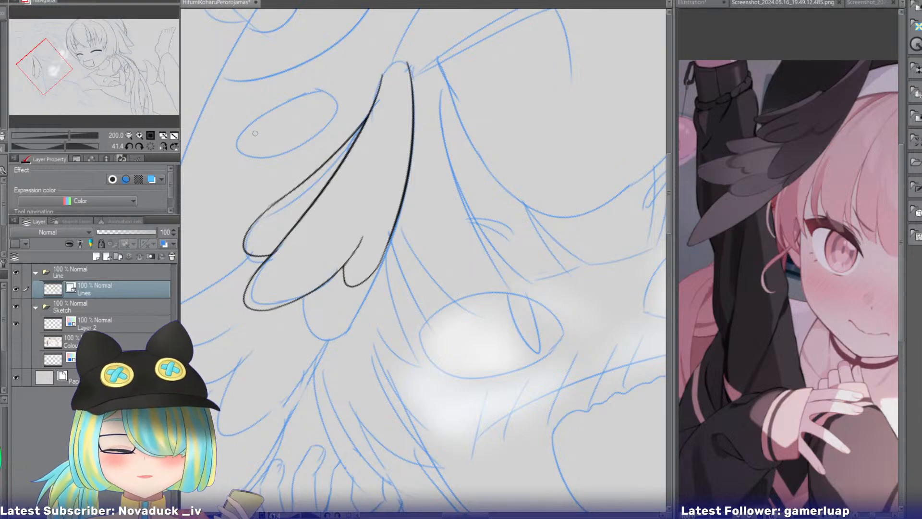
Re-ink the first feather's upper edge with a rounded shoulder where it meets the wing, erasing the old line there.
drag(370, 137, 301, 199)
key(ctrl+z)
drag(367, 140, 291, 194)
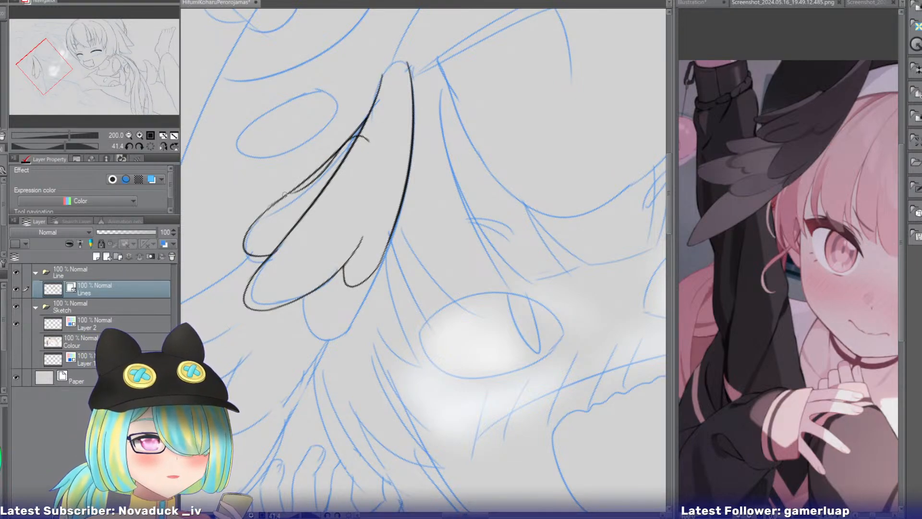
key(ctrl+z)
drag(370, 126, 310, 171)
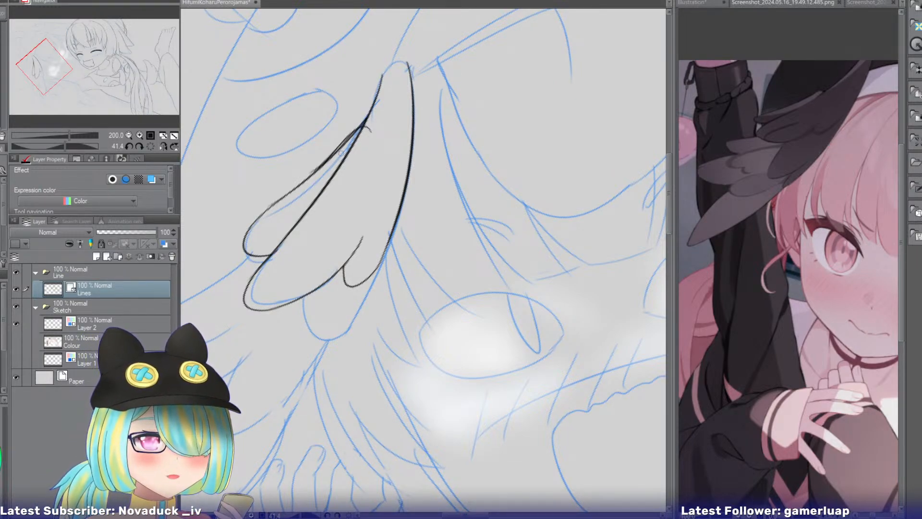
key(ctrl+z)
drag(370, 130, 304, 185)
drag(346, 143, 310, 180)
drag(367, 126, 366, 145)
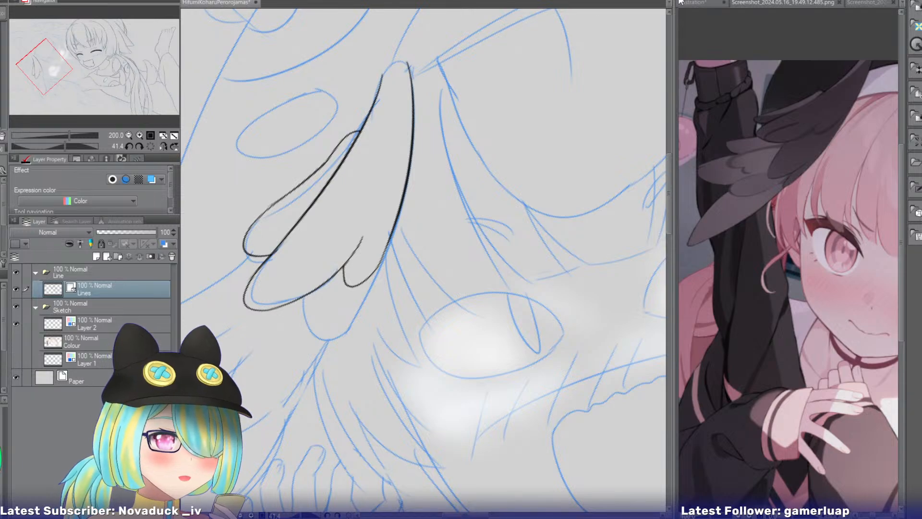
Following the wing in the current reference screenshot, ink the wing's rounded top and extend the first feather's outer edge higher up the wing.
click(746, 3)
drag(75, 47, 130, 41)
click(221, 3)
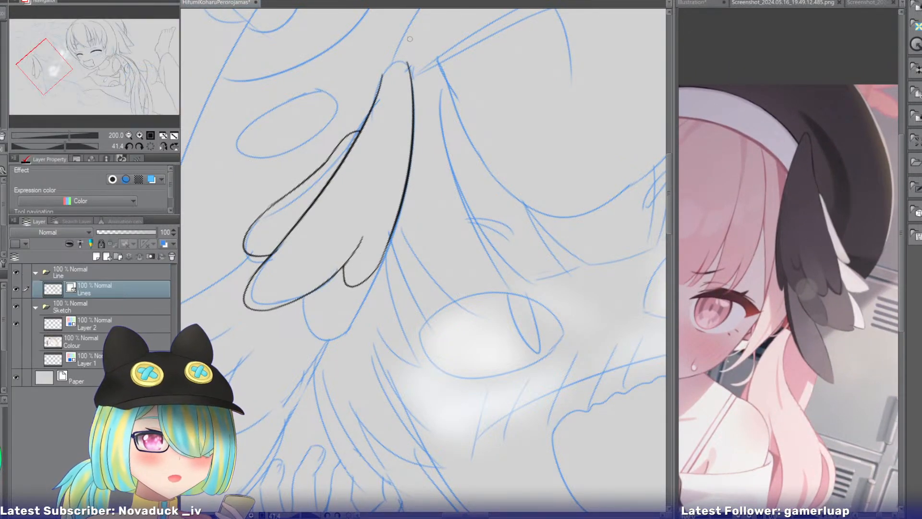
mouse_move(396, 49)
mouse_down()
mouse_move(393, 93)
mouse_move(384, 64)
mouse_move(378, 90)
mouse_up()
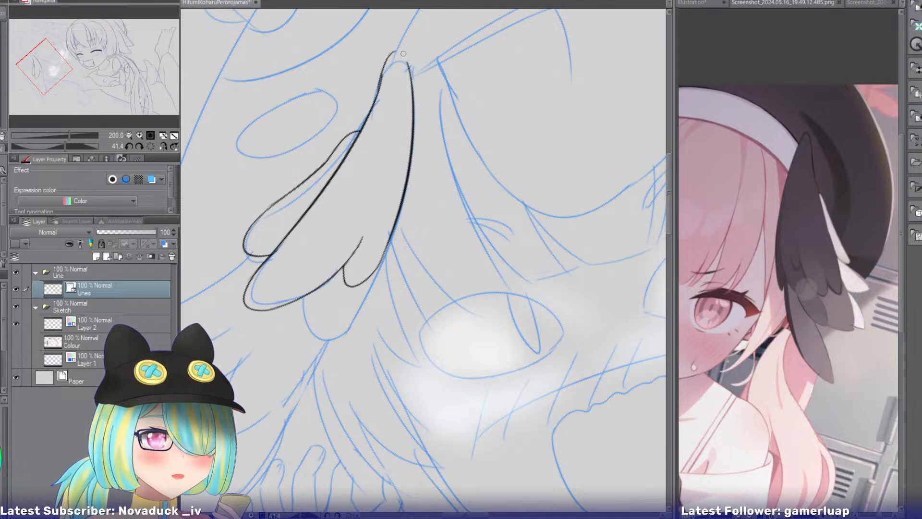
key(ctrl+z)
drag(394, 53, 382, 87)
key(ctrl+z)
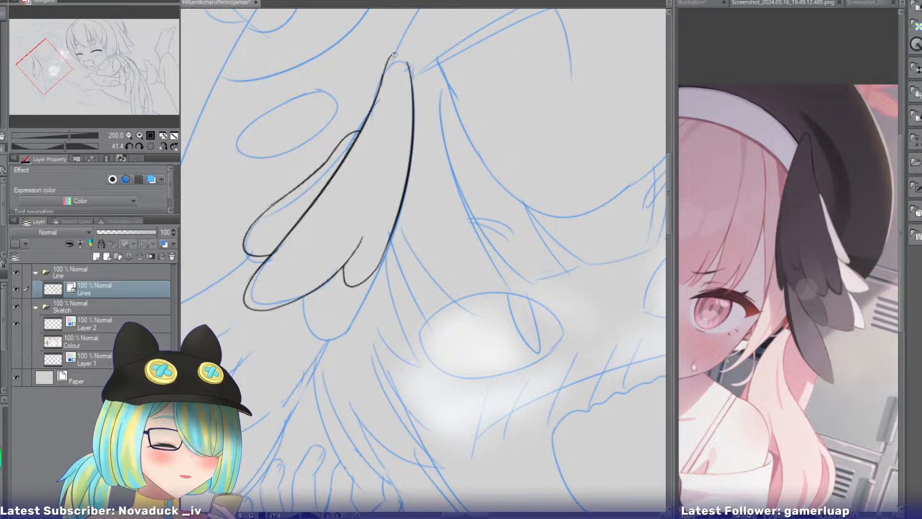
drag(395, 53, 407, 68)
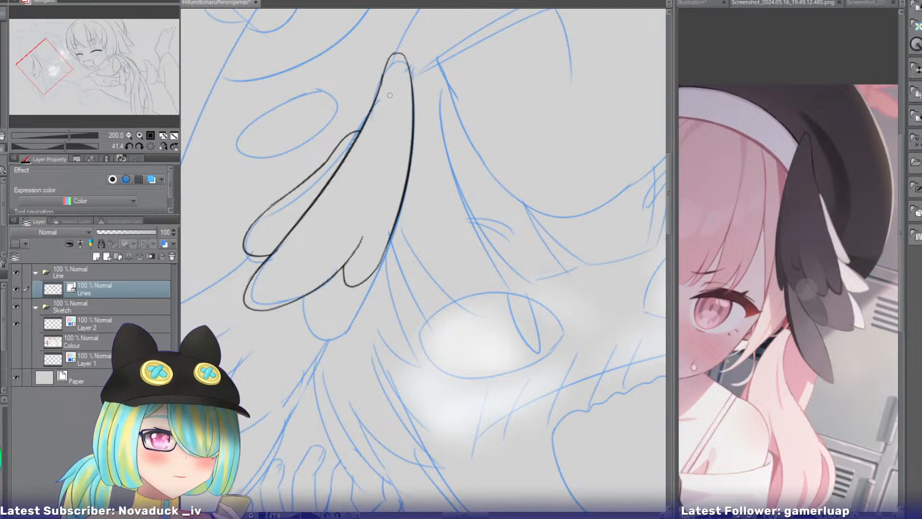
drag(391, 89, 331, 152)
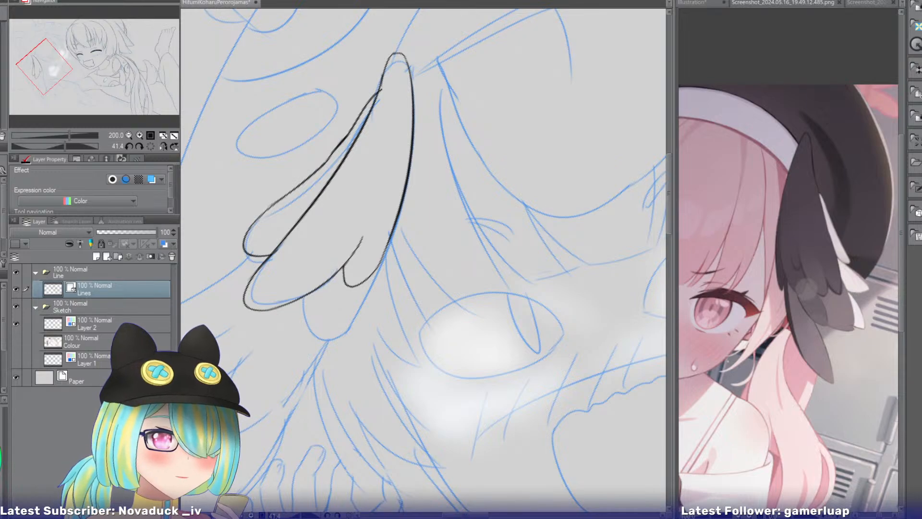
Switch the reference to Screenshot_2024.05.16_21.10.27.142 and extend the wing's face-side edge down past the third feather in one long curve.
click(759, 3)
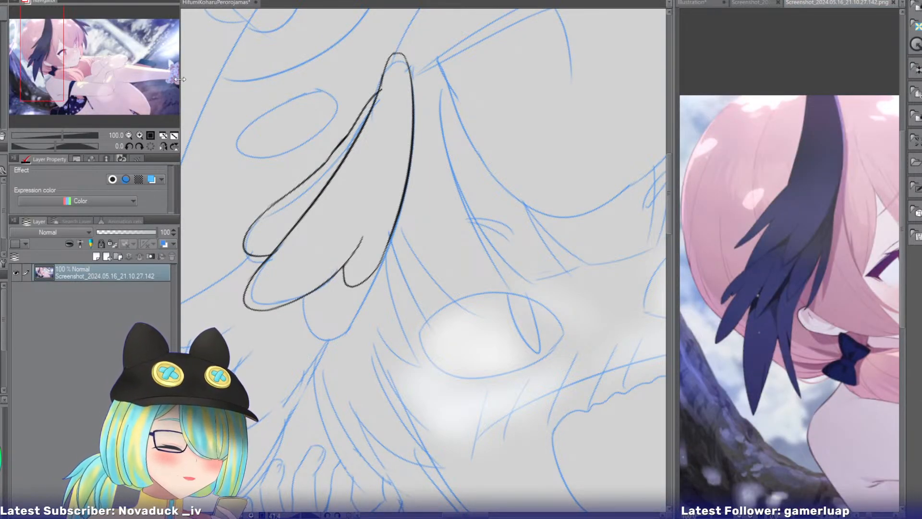
mouse_move(51, 66)
mouse_down()
mouse_move(49, 85)
mouse_move(66, 84)
mouse_up()
click(204, 3)
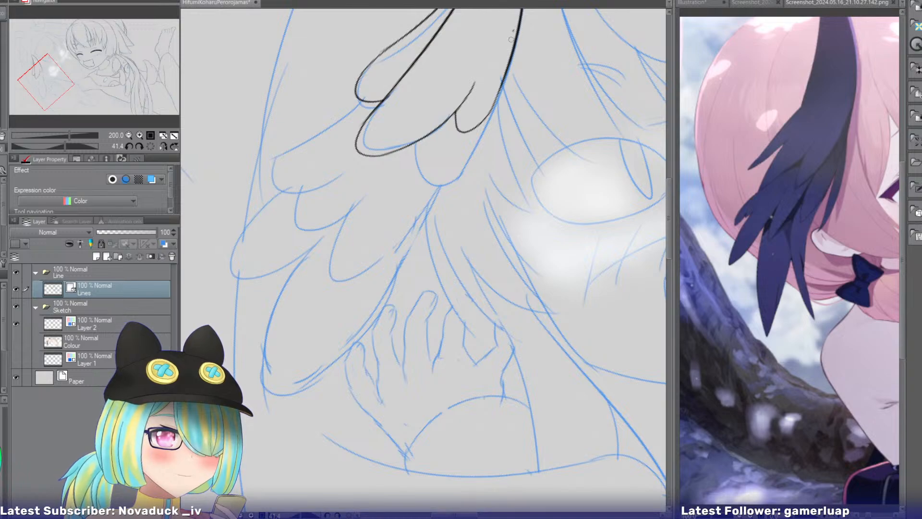
drag(513, 33, 449, 242)
key(ctrl+z)
drag(519, 26, 436, 259)
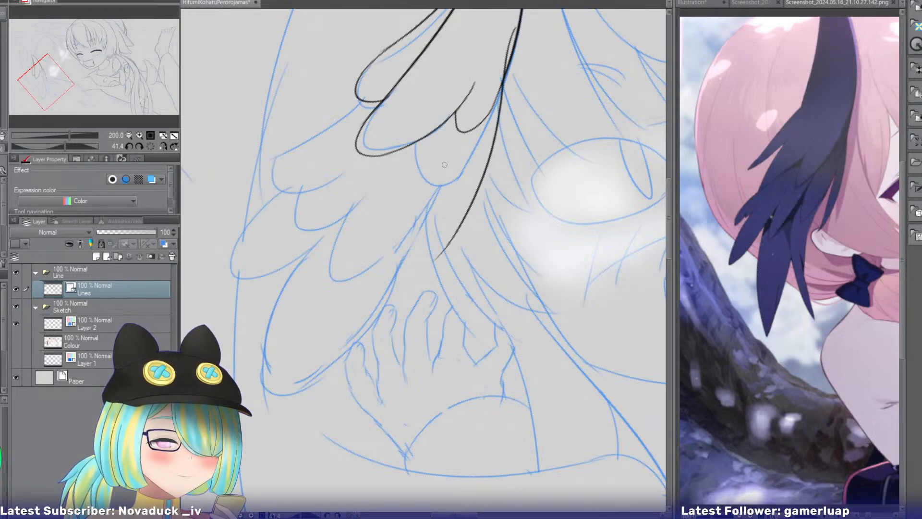
Ink the narrow face-side feather's inner edge and rounded tip, joining the end of the wing's long face-side edge.
mouse_move(448, 152)
mouse_down()
mouse_move(416, 281)
mouse_move(420, 270)
mouse_up()
key(ctrl+z)
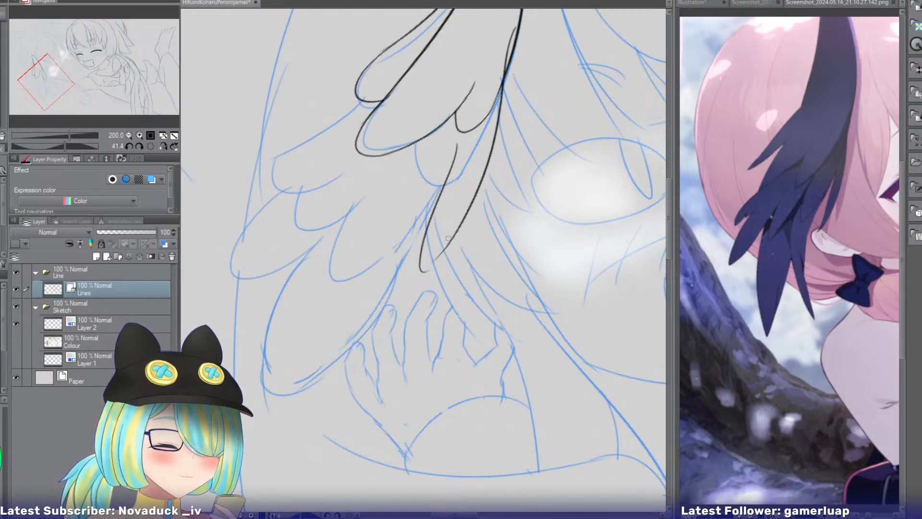
key(ctrl+z)
drag(452, 149, 423, 263)
key(ctrl+z)
key(ctrl+z)
mouse_move(456, 144)
mouse_down()
mouse_move(412, 275)
mouse_move(436, 218)
mouse_move(447, 247)
mouse_move(440, 196)
mouse_move(450, 241)
mouse_move(419, 259)
mouse_move(453, 236)
mouse_up()
key(ctrl+z)
key(ctrl+z)
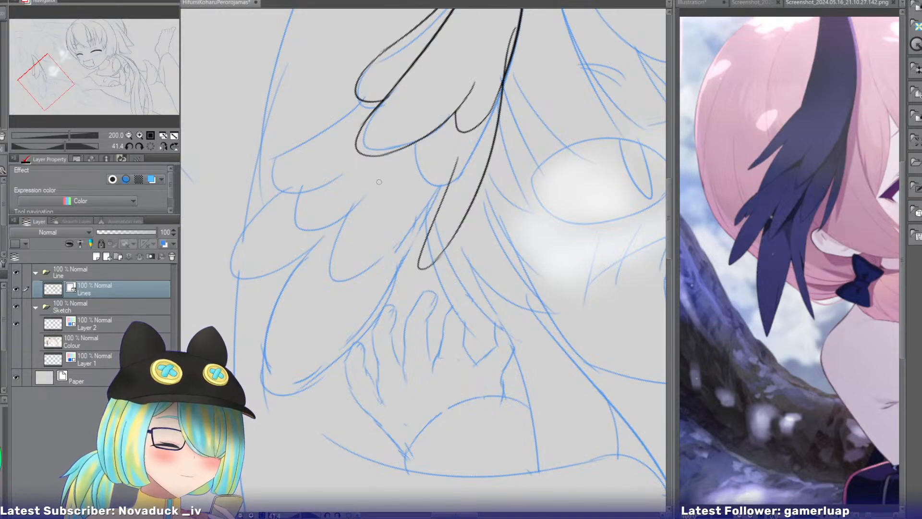
Ink the next lower-row feather from beneath the second feather down to a rounded tip and back to the narrow face-side feather.
drag(427, 147, 416, 231)
key(ctrl+z)
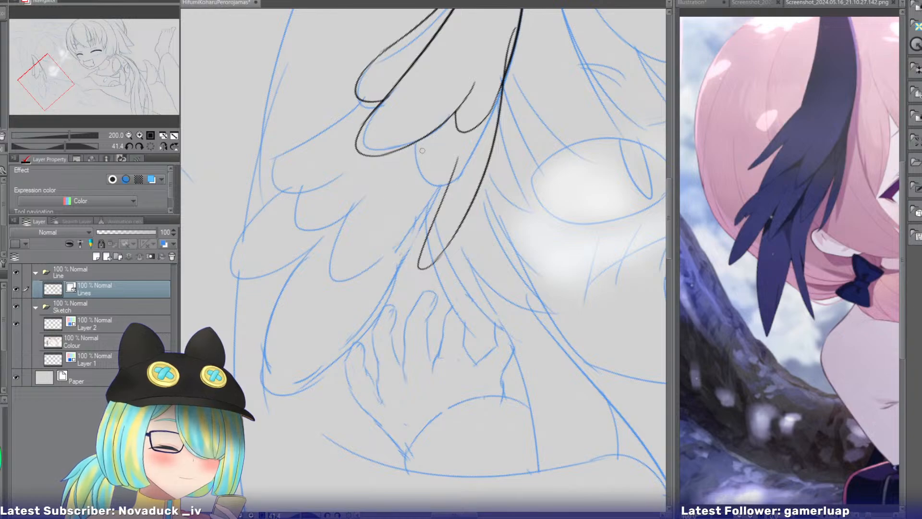
mouse_move(420, 152)
mouse_down()
mouse_move(425, 234)
mouse_move(446, 205)
mouse_move(396, 192)
mouse_move(436, 205)
mouse_up()
key(ctrl+z)
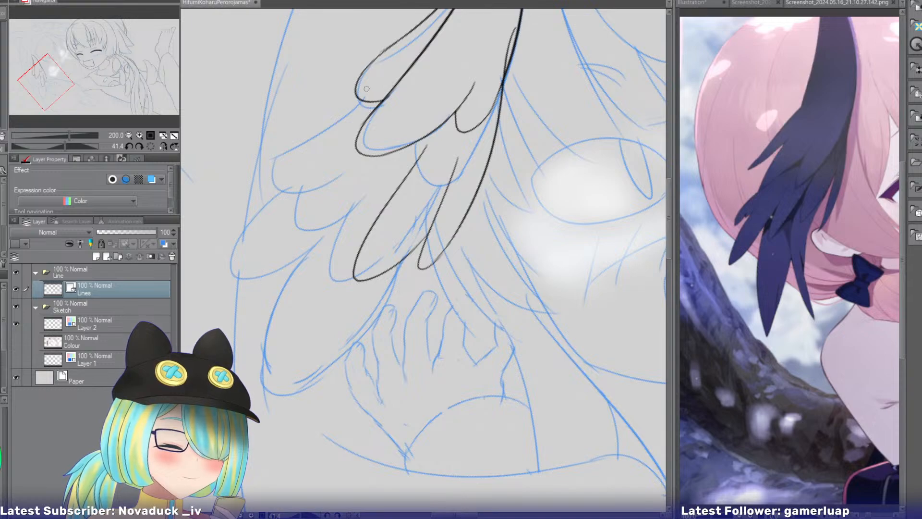
Ink the outermost feather of the lower row, sweeping outward from beneath the second feather to a rounded tip and back.
mouse_move(394, 111)
mouse_down()
mouse_move(248, 218)
mouse_move(278, 220)
mouse_up()
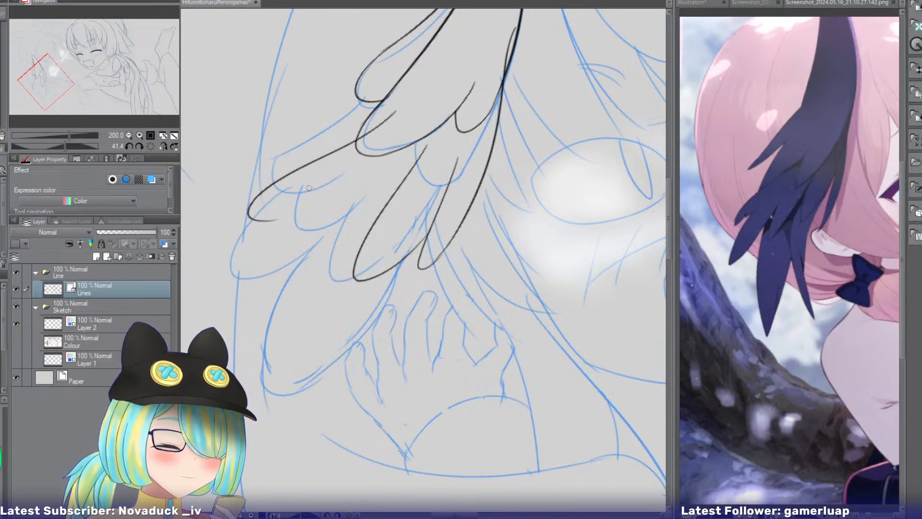
key(ctrl+z)
mouse_move(400, 118)
mouse_down()
mouse_move(305, 206)
mouse_move(332, 230)
mouse_up()
Ink the long lower-row feather just inside the outermost one, with a rounded tip and an edge curving back up into the wing.
key(ctrl+z)
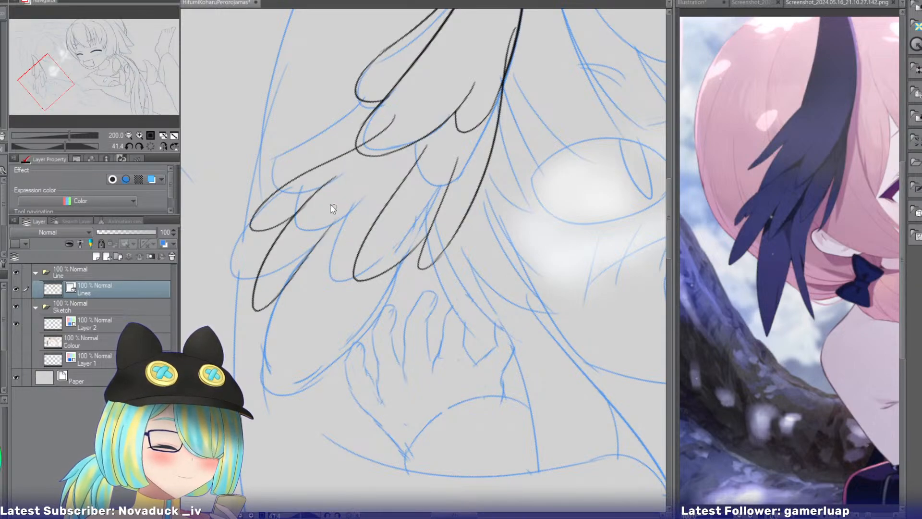
key(ctrl+z)
drag(322, 188, 263, 311)
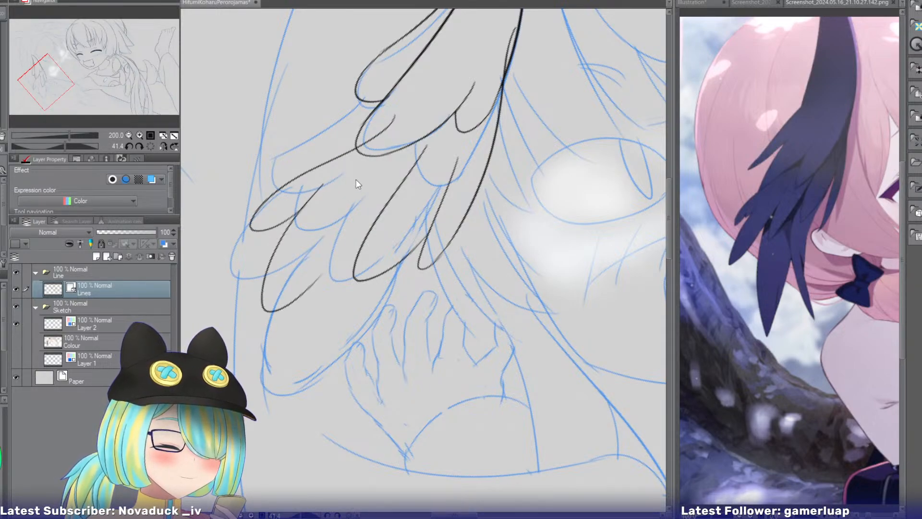
key(ctrl+z)
drag(330, 178, 359, 236)
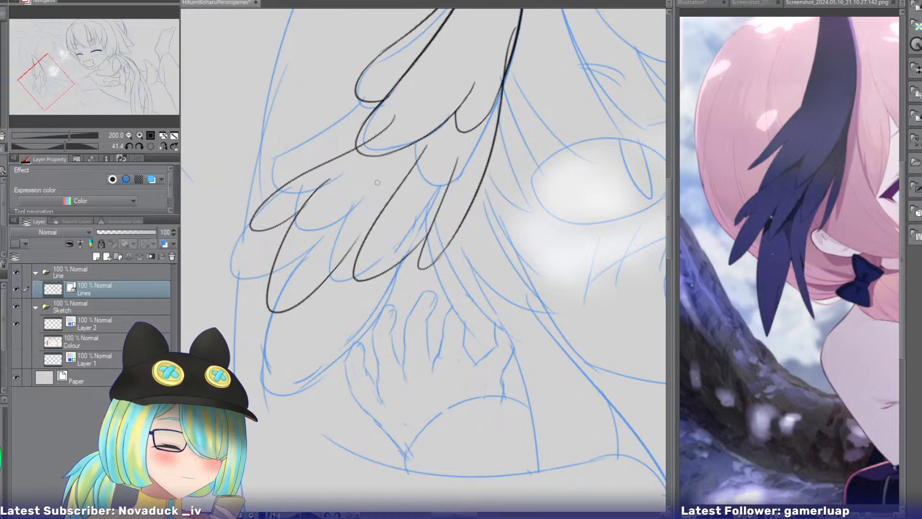
Ink a small feather tip filling the gap in the lower row and trim the outermost feather's overshoot inside the second feather.
mouse_move(367, 192)
mouse_down()
mouse_move(354, 278)
mouse_move(378, 234)
mouse_move(360, 222)
mouse_move(350, 229)
mouse_move(361, 249)
mouse_up()
key(e)
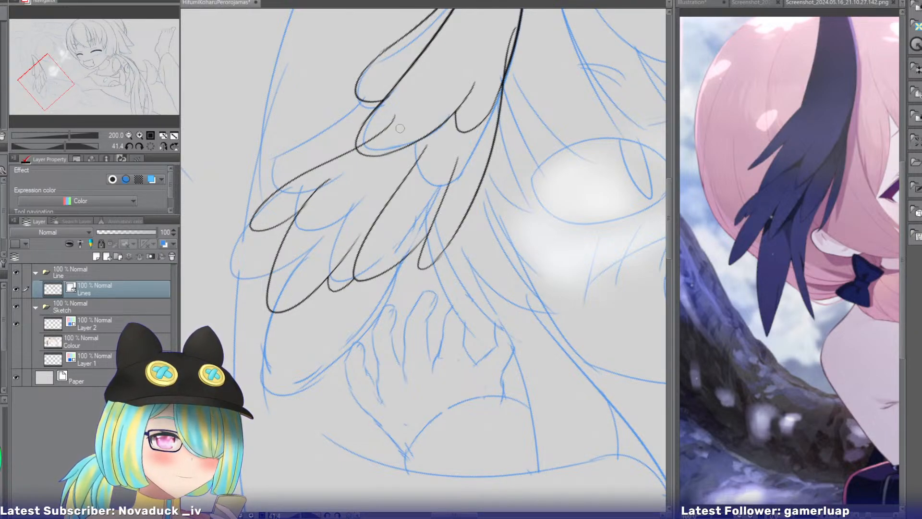
drag(398, 128, 387, 130)
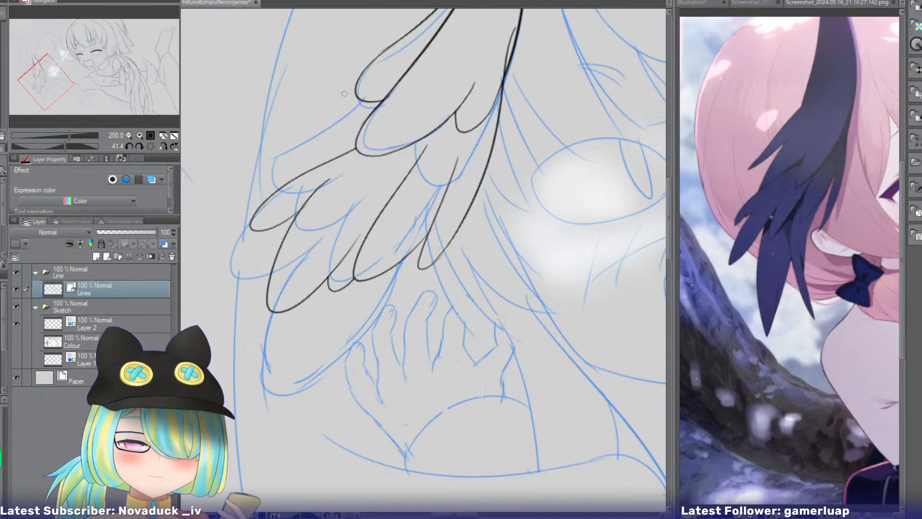
Ink a long outer feather behind the lower row, from the first feather down to a rounded tip, erasing the part crossing the outermost feather.
mouse_move(373, 84)
mouse_down()
mouse_move(319, 147)
mouse_move(252, 274)
mouse_up()
key(ctrl+z)
drag(373, 83, 243, 272)
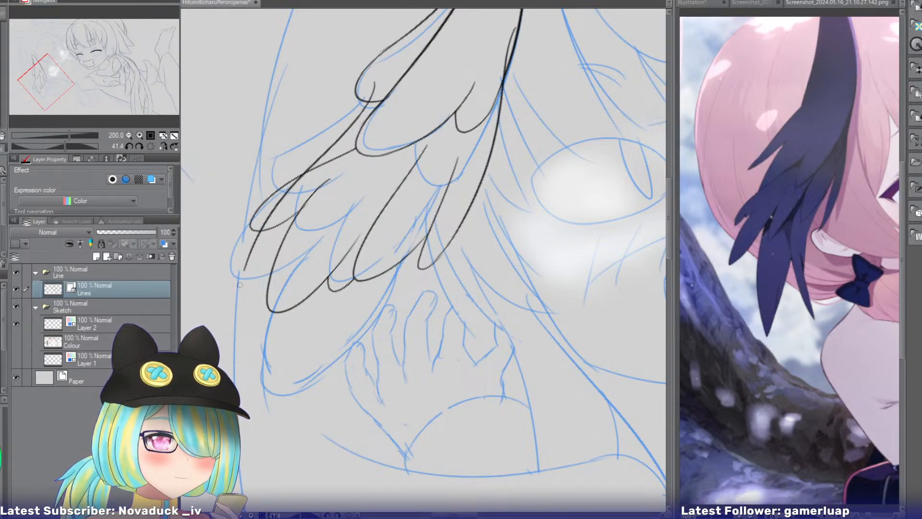
drag(288, 202, 282, 229)
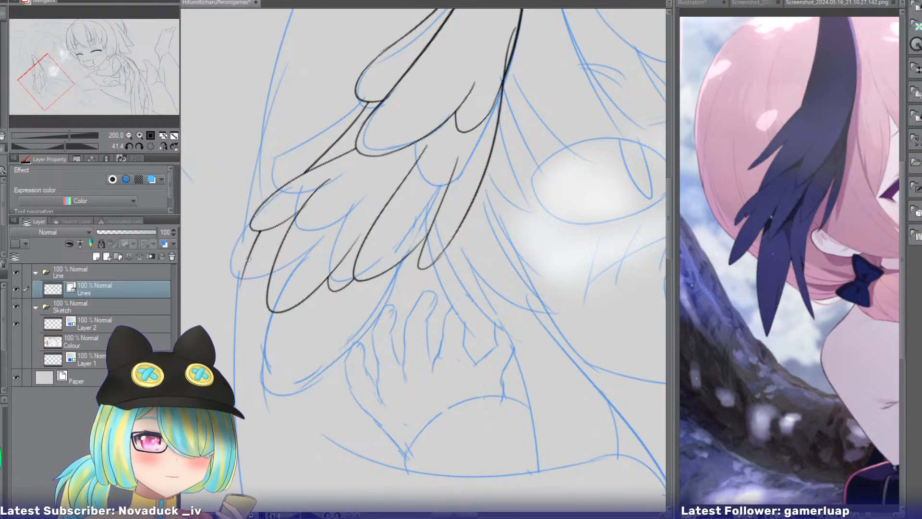
mouse_move(248, 258)
mouse_down()
mouse_move(234, 312)
mouse_move(269, 313)
mouse_up()
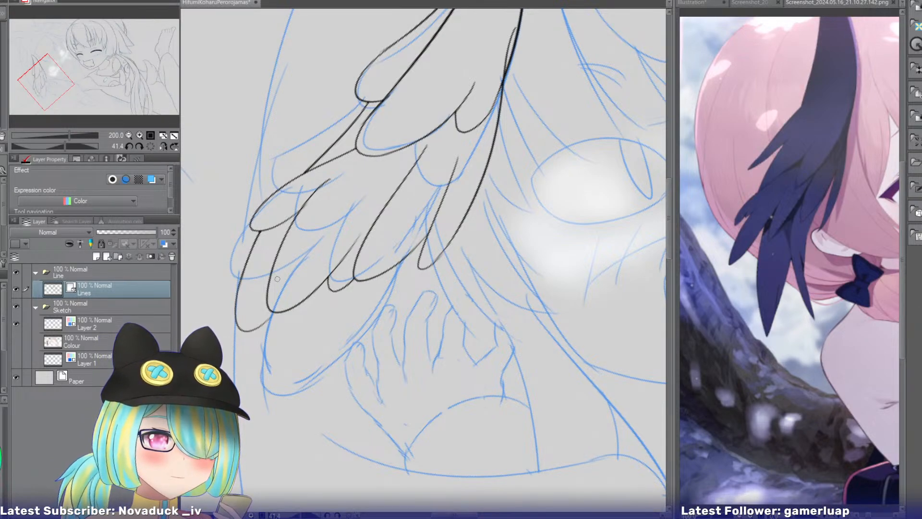
Ink the large bottom feather behind the lower row, down to its rounded tip and back up to the narrow face-side feather.
drag(285, 268, 337, 309)
key(ctrl+z)
drag(294, 261, 402, 250)
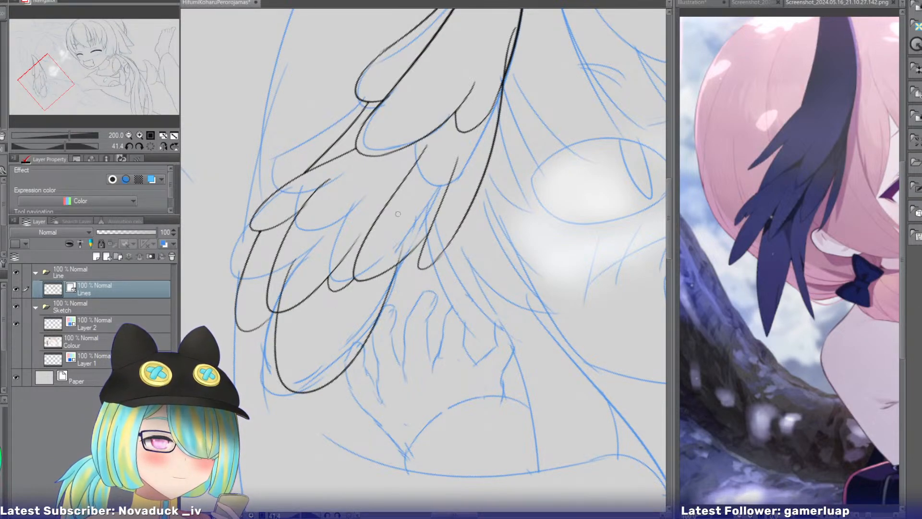
key(ctrl+z)
mouse_move(312, 250)
mouse_down()
mouse_move(322, 391)
mouse_move(415, 247)
mouse_up()
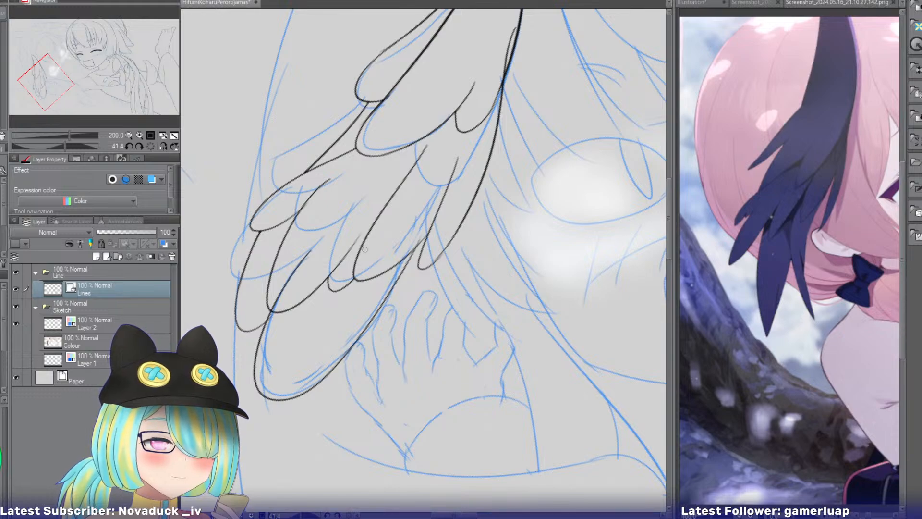
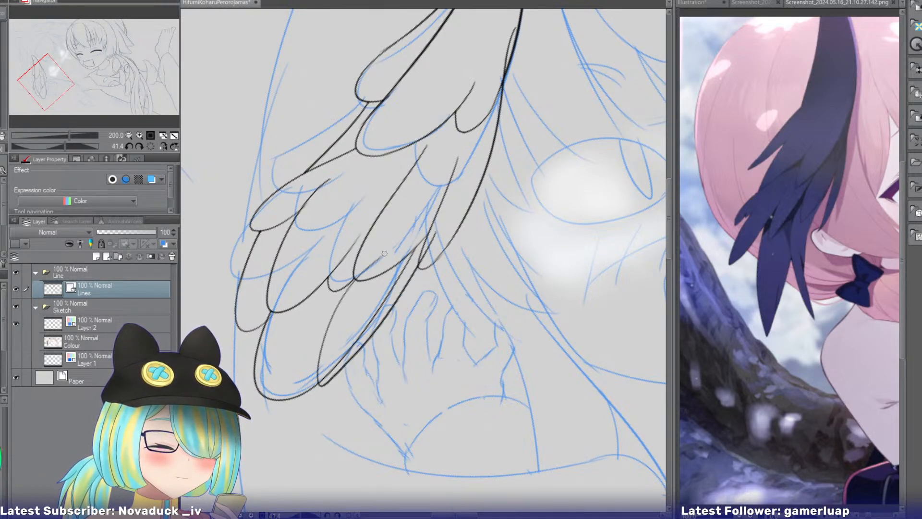
Re-ink the bottom feather behind the lower row as a narrower one, with its rounded tip nearer the sketched hand and its edge running up into the wing.
drag(349, 353, 435, 262)
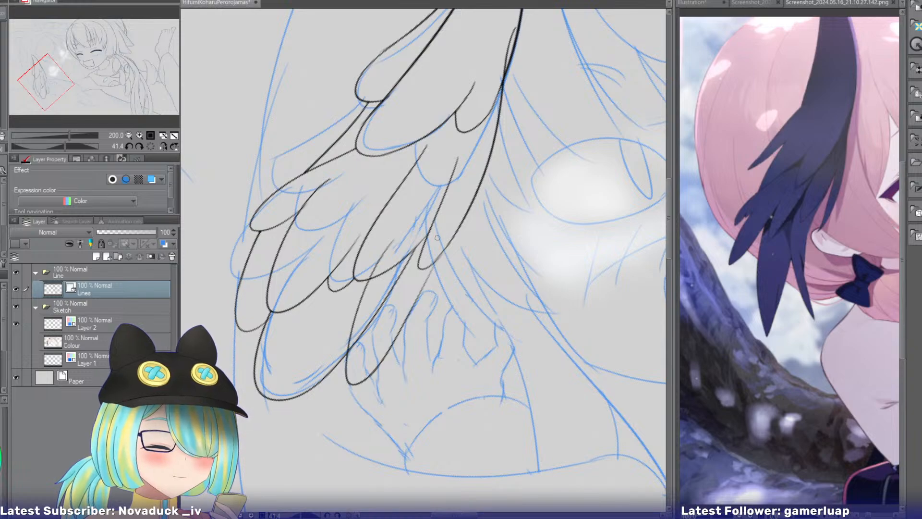
key(ctrl+z)
drag(388, 243, 439, 235)
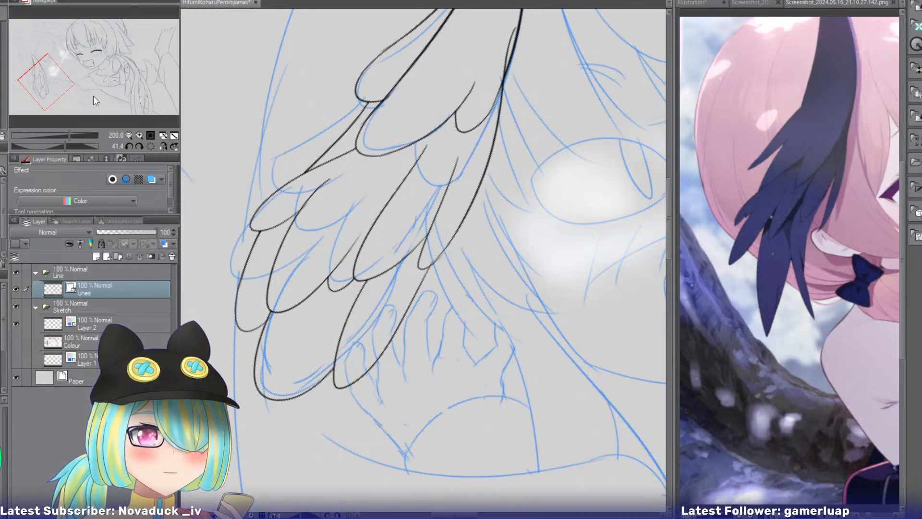
Hide the sketch folder, select the blank area outside the inked line art, and show the sketch again.
drag(51, 91, 65, 73)
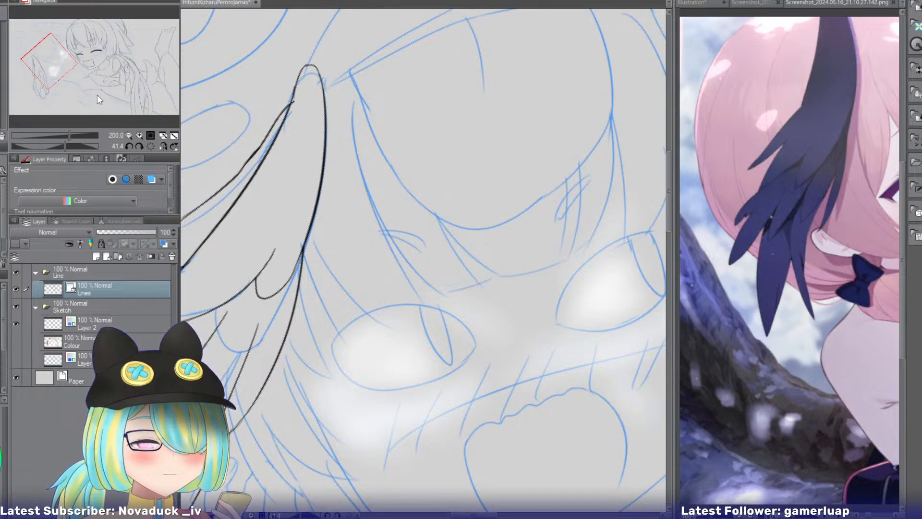
drag(66, 61, 60, 84)
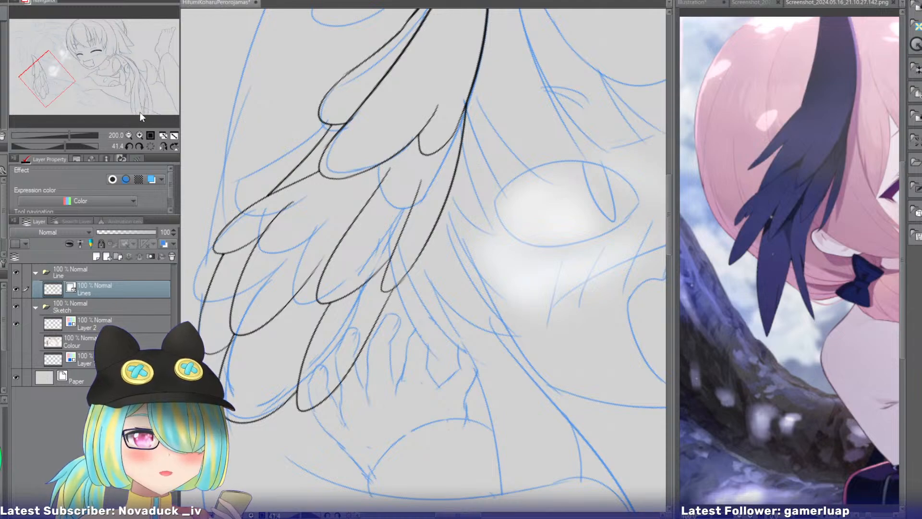
click(67, 73)
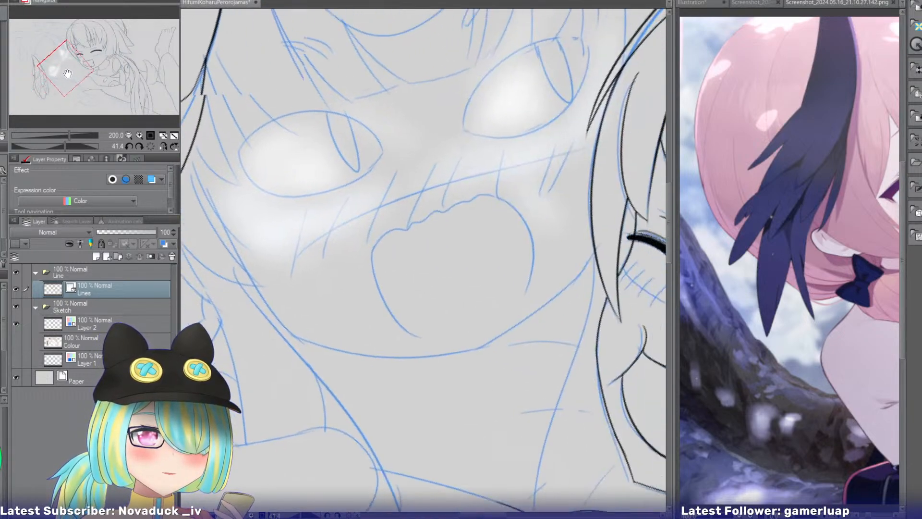
drag(67, 73, 57, 51)
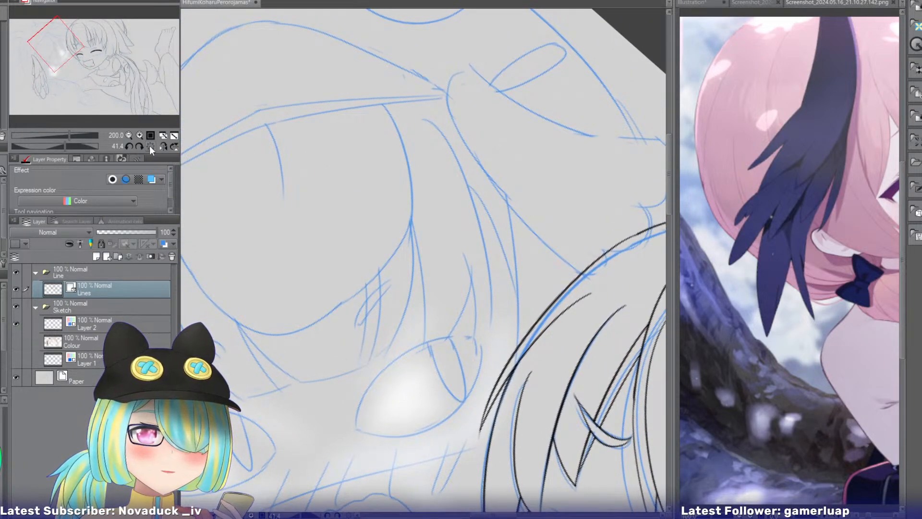
click(162, 146)
click(16, 306)
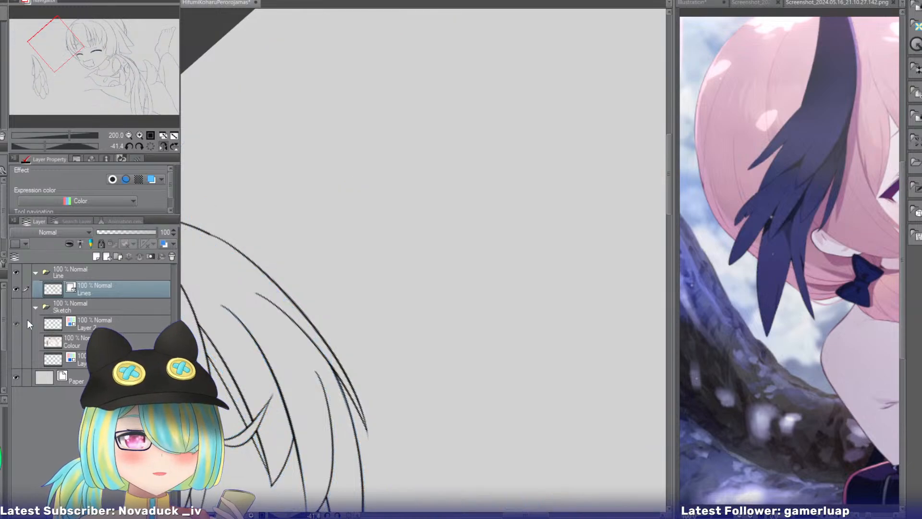
click(16, 306)
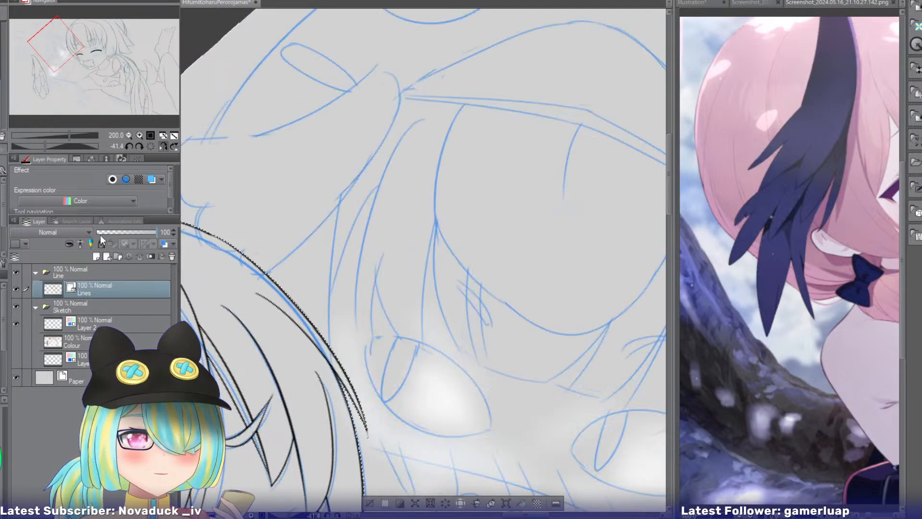
Try inking the long front feather of the second girl's other head wing, from its rounded tip down both sides to the first girl's hair.
drag(61, 45, 56, 53)
drag(45, 145, 41, 146)
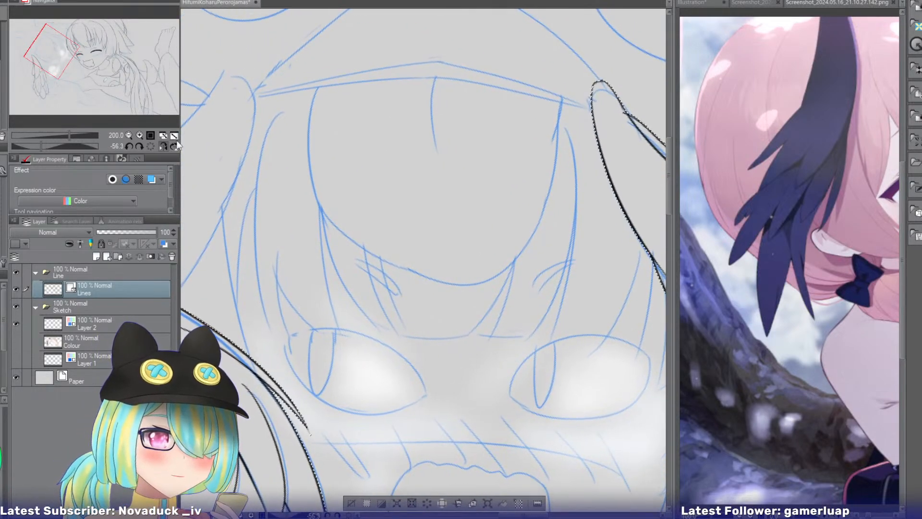
click(128, 135)
drag(65, 57, 74, 50)
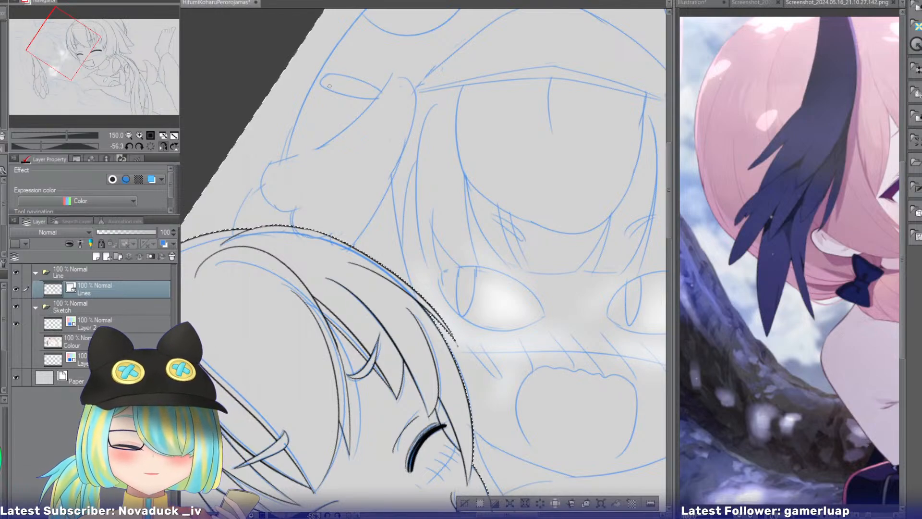
drag(400, 85, 288, 211)
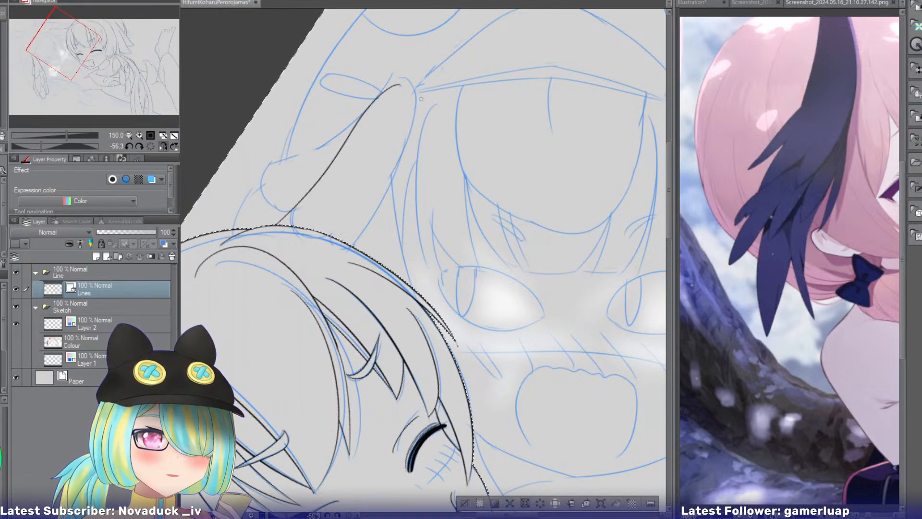
drag(401, 85, 357, 247)
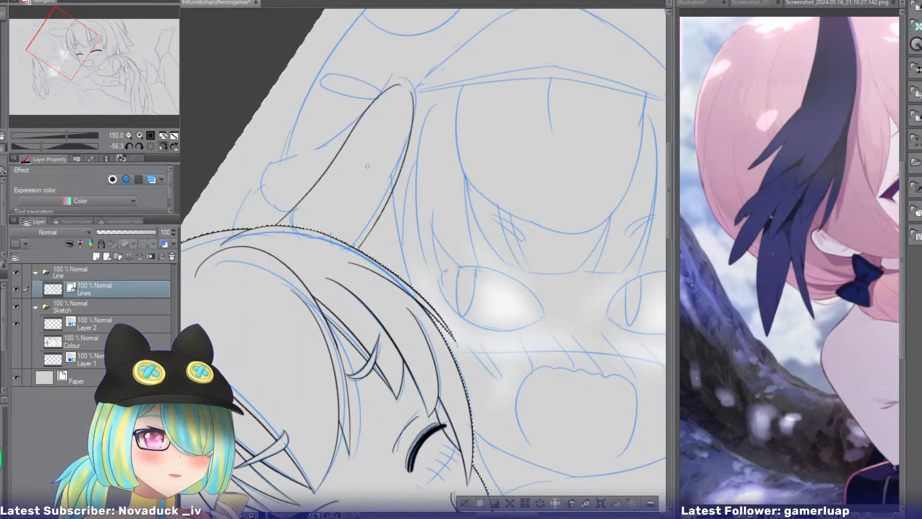
Try inking an inner line in the long feather and two shorter feathers behind its outer edge, reaching down to the first girl's hair.
drag(367, 169, 321, 230)
drag(377, 111, 297, 224)
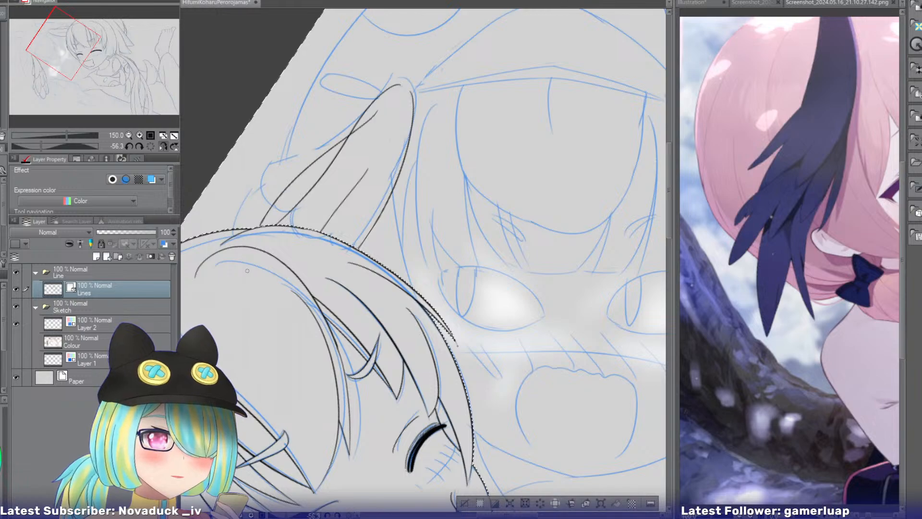
key(ctrl+z)
drag(370, 122, 244, 229)
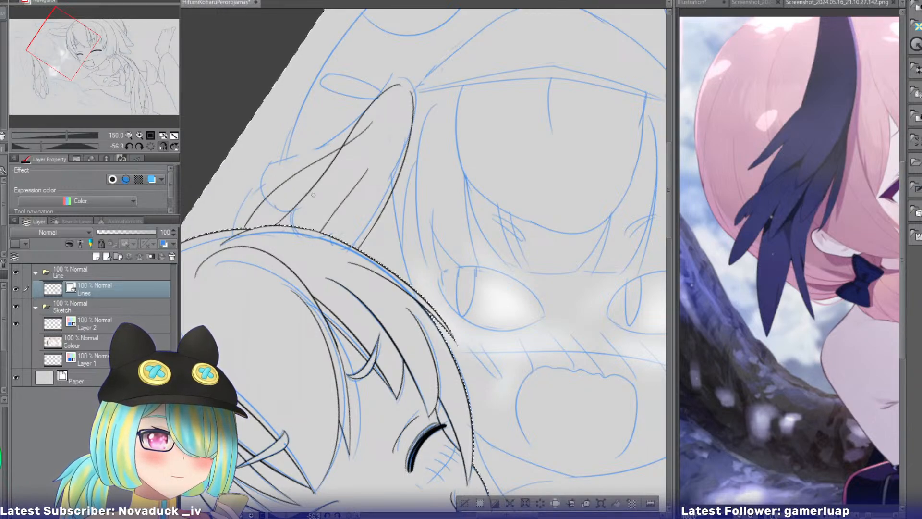
drag(307, 204, 240, 229)
key(ctrl+z)
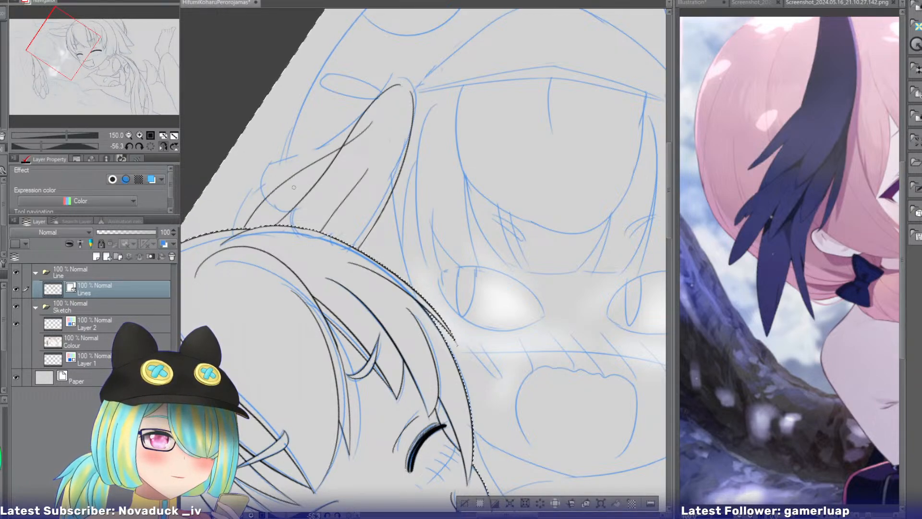
mouse_move(316, 194)
mouse_down()
mouse_move(232, 229)
mouse_move(288, 206)
mouse_move(246, 228)
mouse_up()
key(ctrl+z)
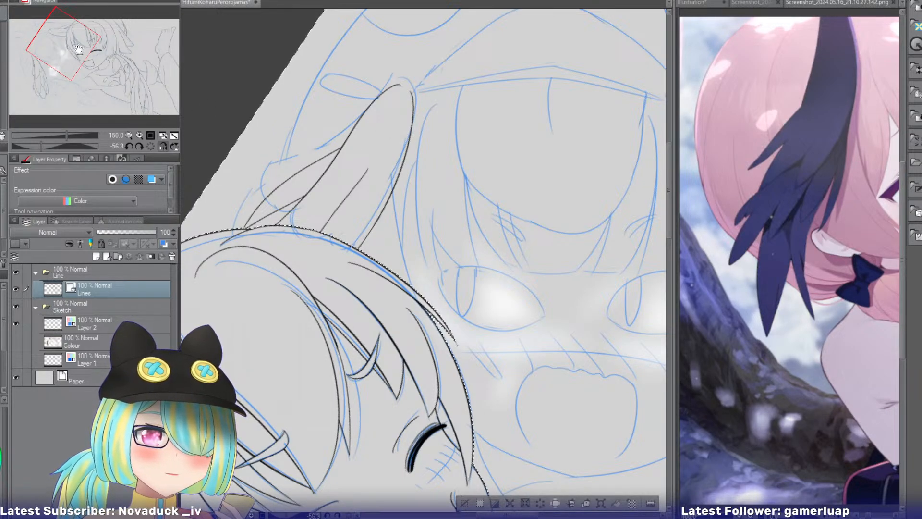
Bring up the reference Screenshot_2024.05.16_19.49.12.485.png framed on the character's head wing, and return to the wing on the drawing.
mouse_move(79, 50)
mouse_down()
mouse_move(83, 66)
mouse_move(73, 60)
mouse_up()
click(165, 147)
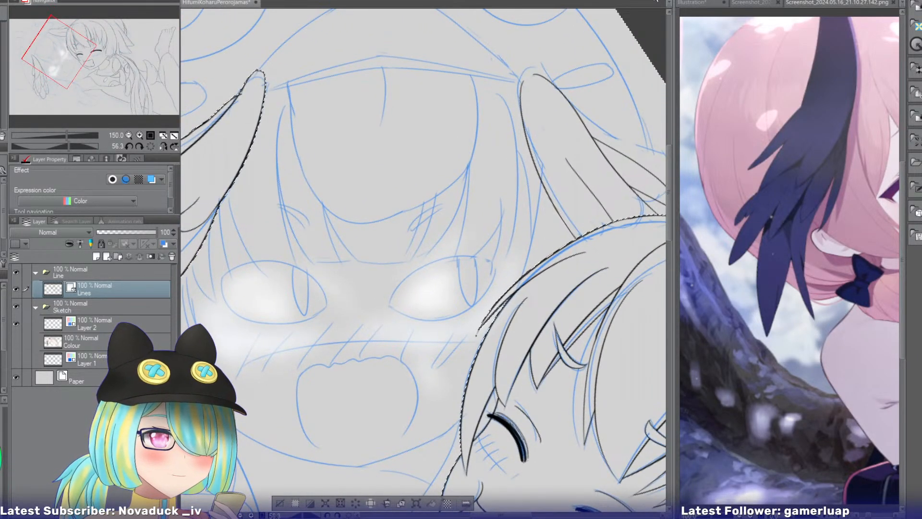
click(692, 3)
click(800, 3)
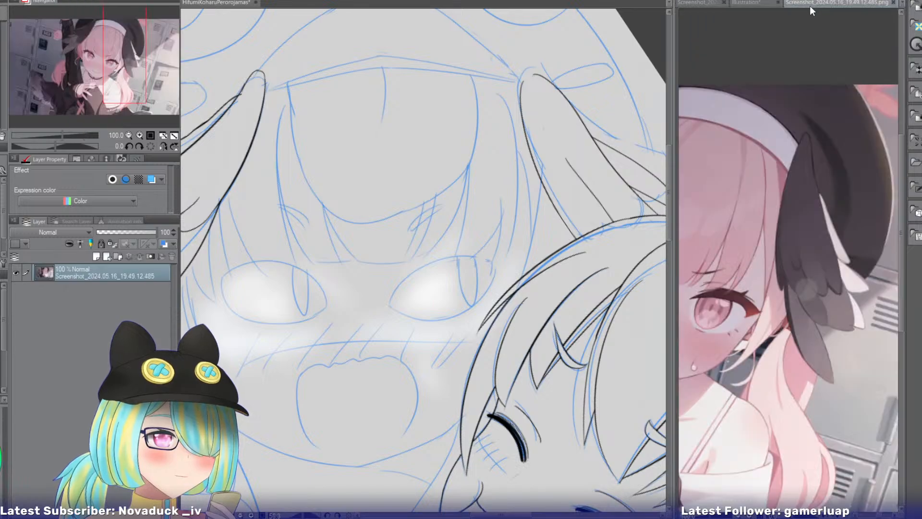
drag(129, 80, 85, 42)
click(211, 4)
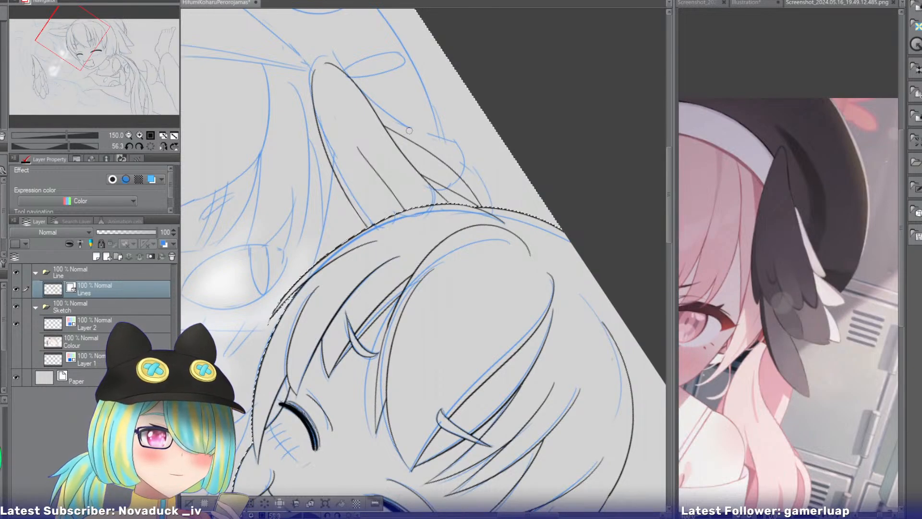
Undo the shorter feathers, inner line and face-side edge, and re-ink that edge as a fuller curve from the tip to the hair.
key(ctrl+z)
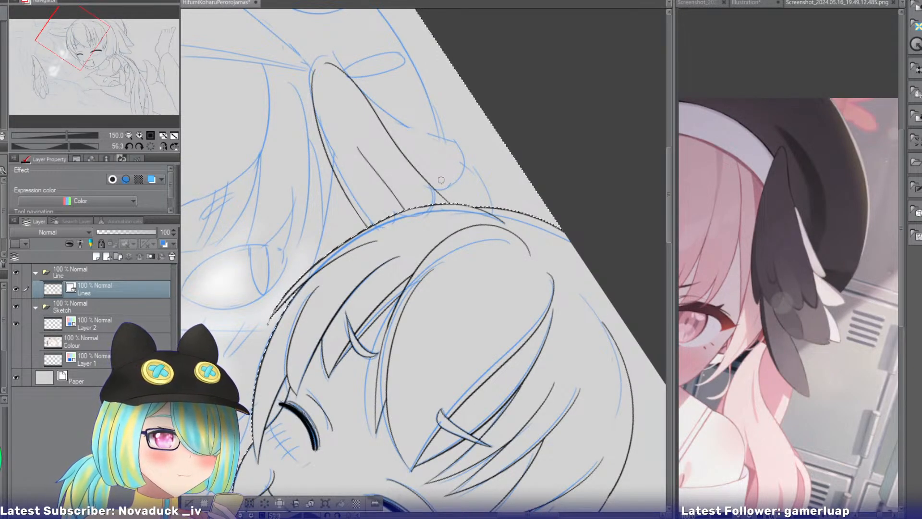
key(ctrl+z)
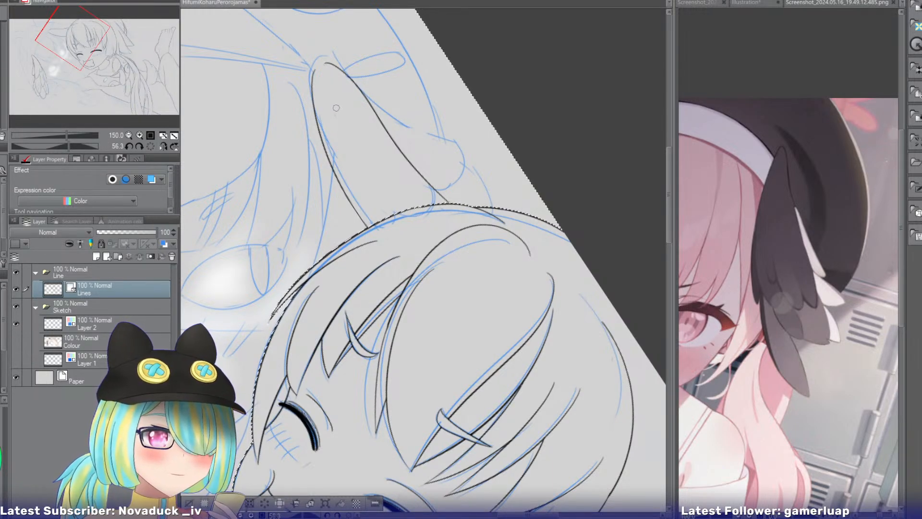
key(ctrl+z)
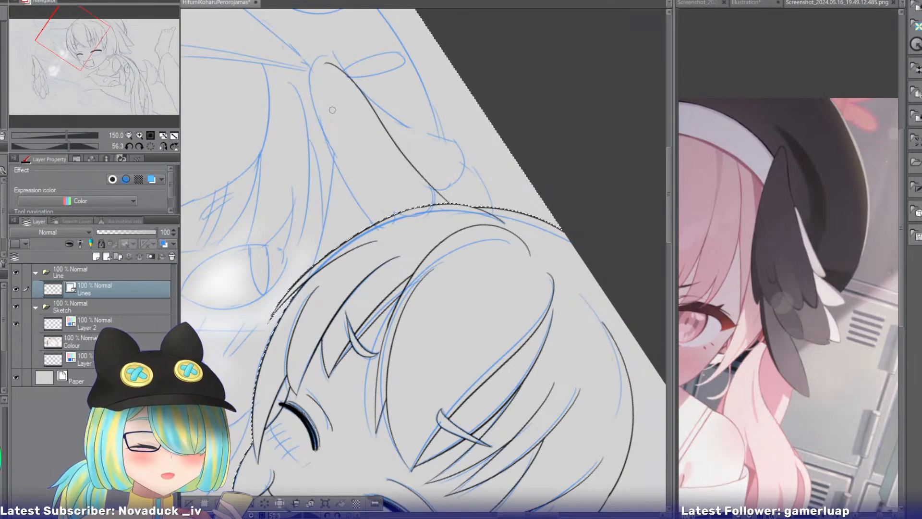
drag(324, 63, 353, 266)
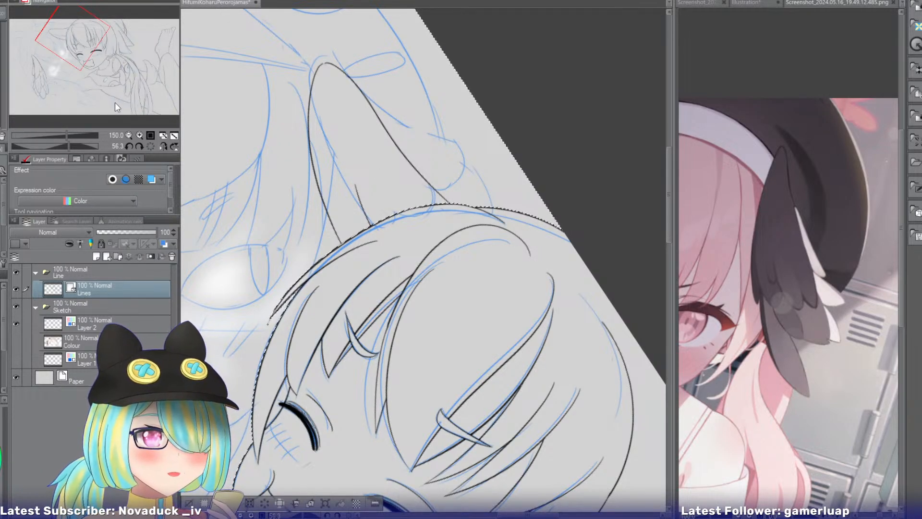
Re-ink the long feather's outer edge closer to the face, curving from the rounded tip down to the first girl's hair.
click(163, 142)
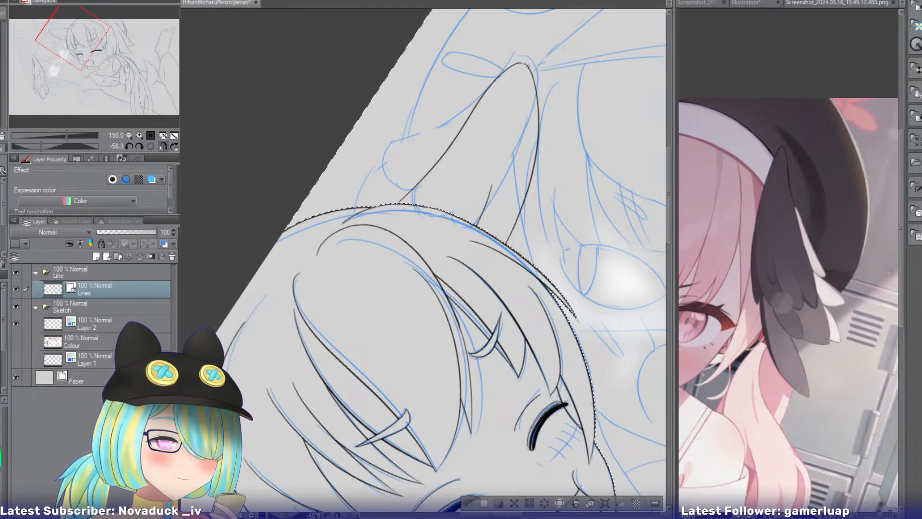
drag(530, 66, 442, 212)
key(ctrl+z)
key(ctrl+z)
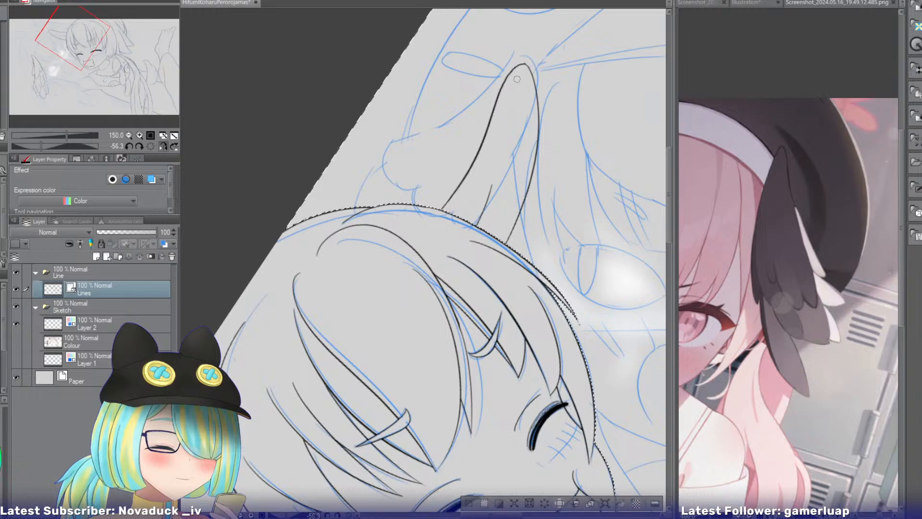
click(129, 136)
click(129, 136)
click(128, 135)
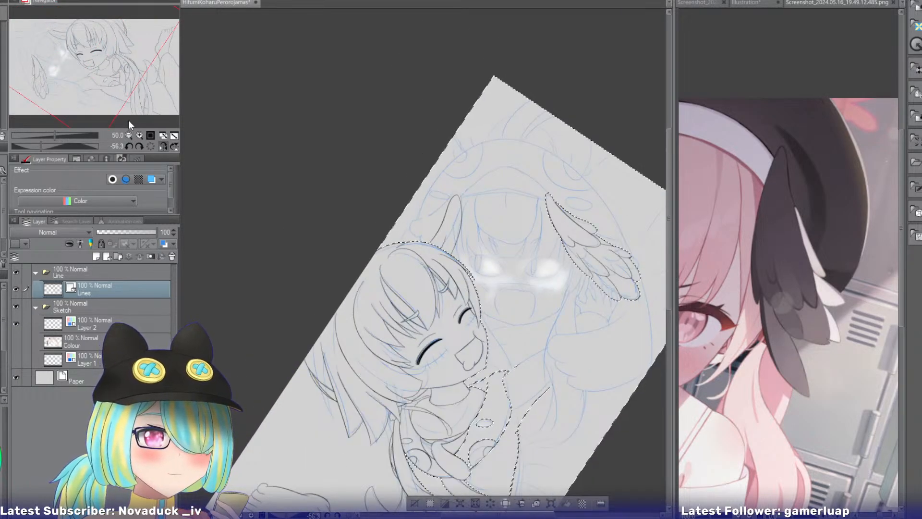
click(140, 134)
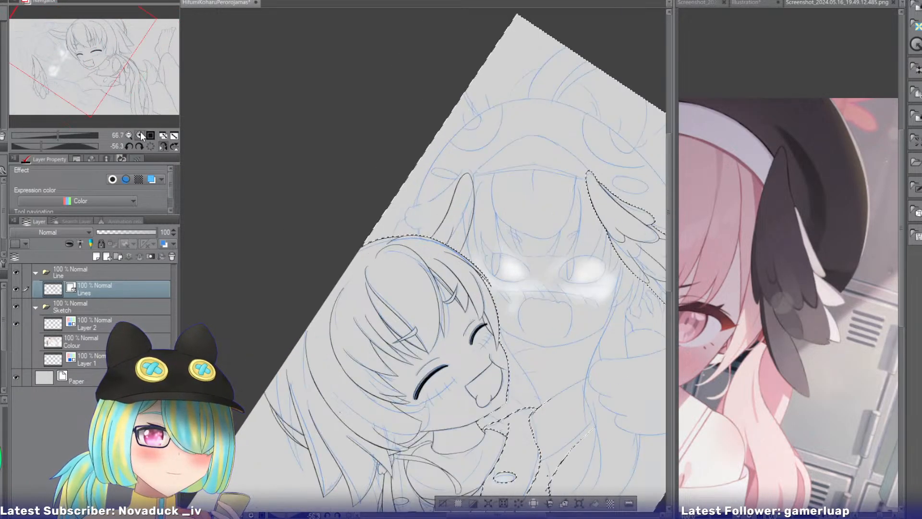
click(140, 135)
click(140, 135)
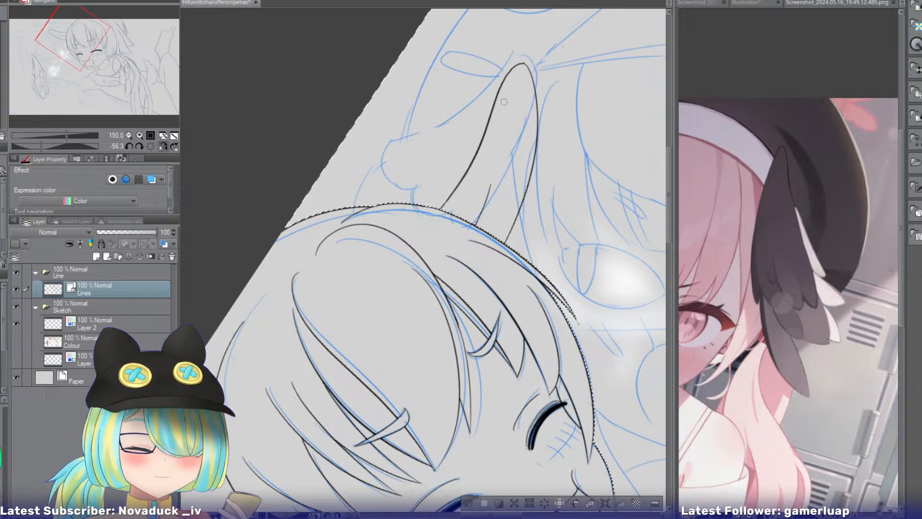
Try inking a second feather edge that starts midway along the long feather's outer edge and runs down to the hair.
drag(495, 98, 425, 204)
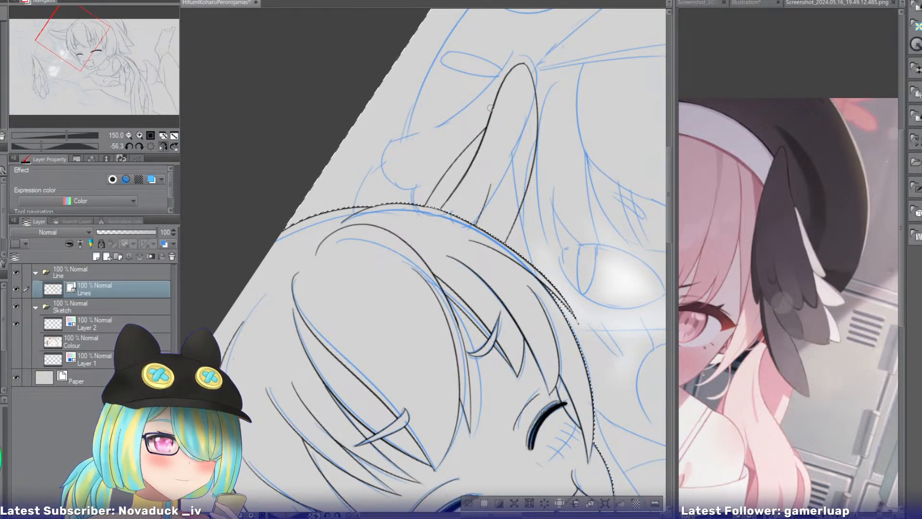
key(ctrl+z)
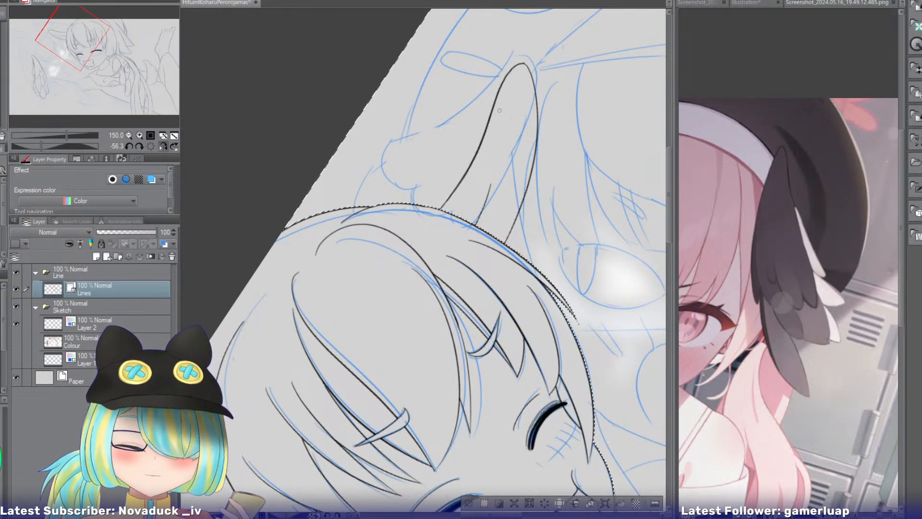
drag(503, 106, 402, 211)
key(ctrl+z)
drag(507, 109, 397, 229)
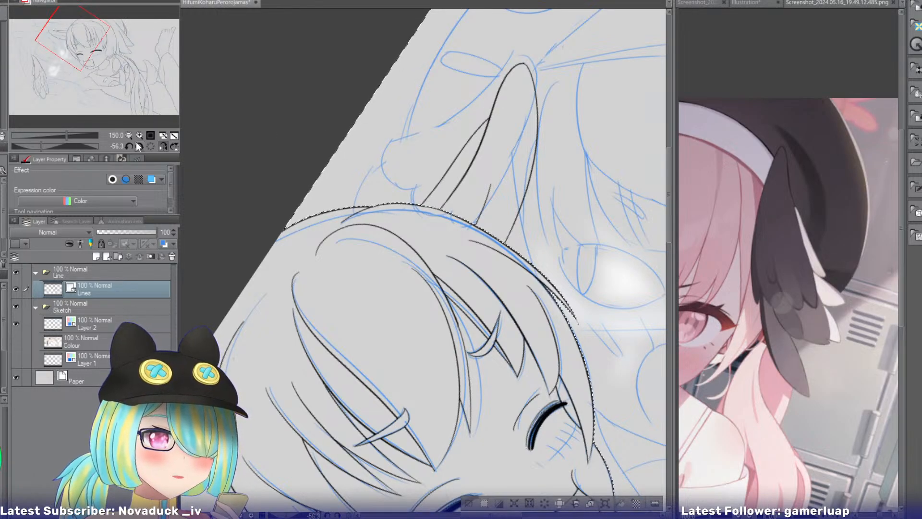
Replace the second feather edge with one branching off just below the long feather's tip down to the hair, and erase its overlap inside the long feather.
click(163, 146)
mouse_move(81, 51)
mouse_down()
mouse_move(60, 66)
mouse_move(77, 54)
mouse_up()
click(164, 146)
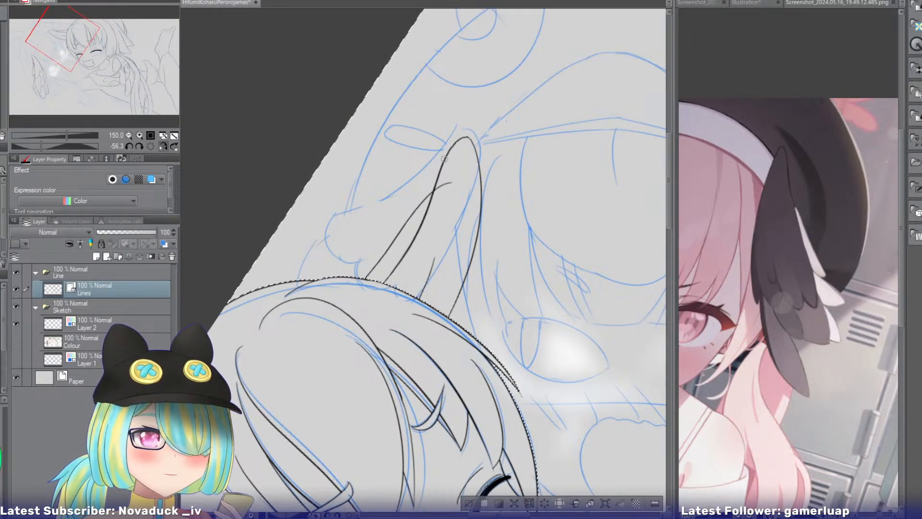
key(ctrl+z)
drag(454, 158, 362, 279)
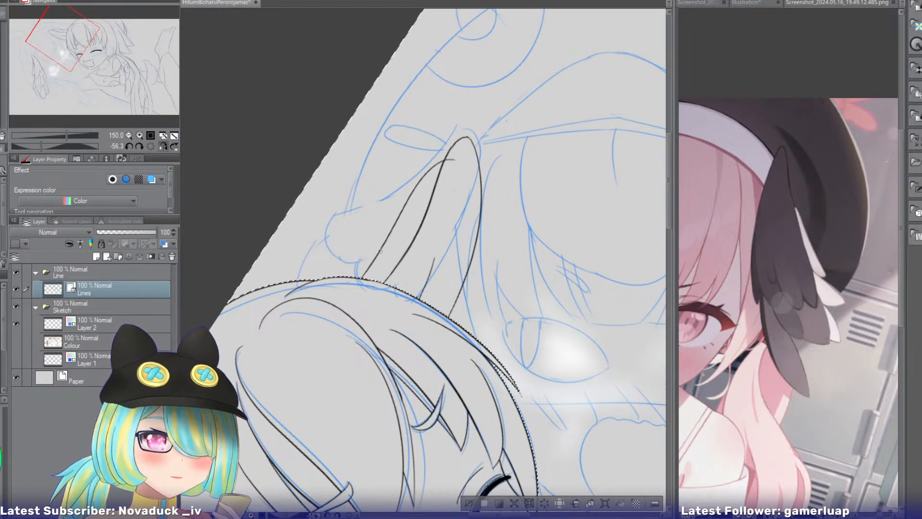
key(ctrl+z)
mouse_move(456, 160)
mouse_down()
mouse_move(362, 278)
mouse_move(448, 169)
mouse_up()
key(e)
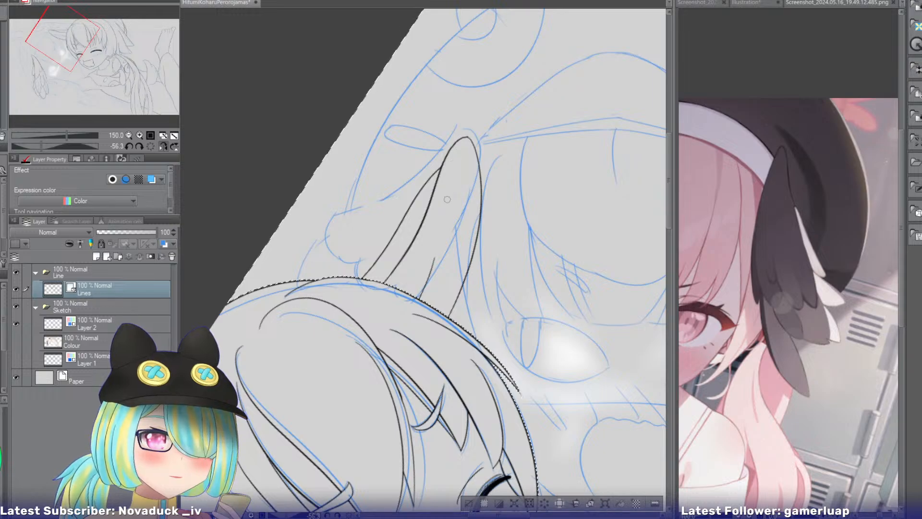
click(164, 146)
drag(62, 44, 40, 58)
drag(48, 66, 71, 64)
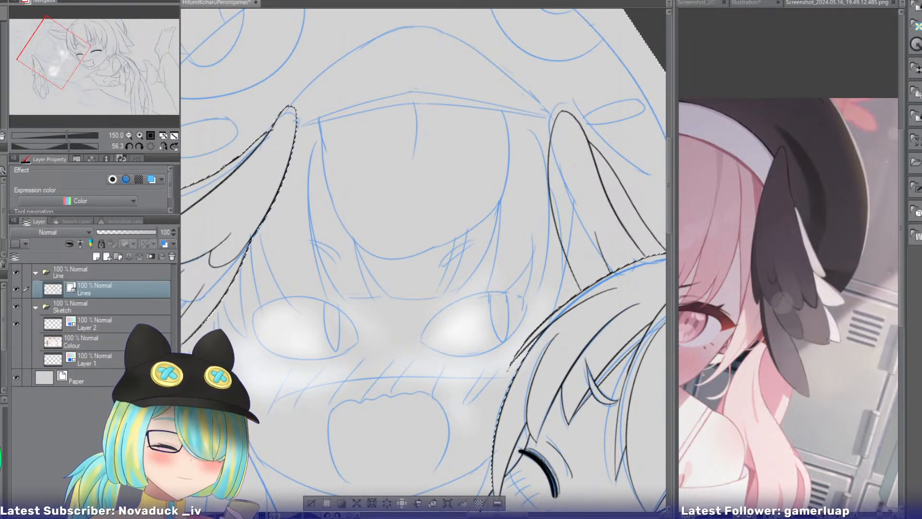
Clear the selection, hide the Sketch folder and clean up the line junction just below the tip of the wing farther from the first girl.
click(311, 503)
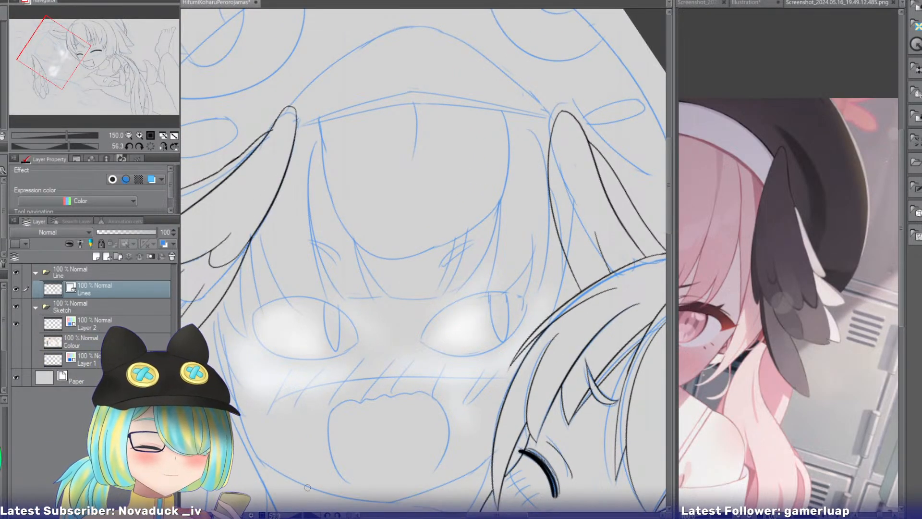
click(16, 306)
key(ctrl+z)
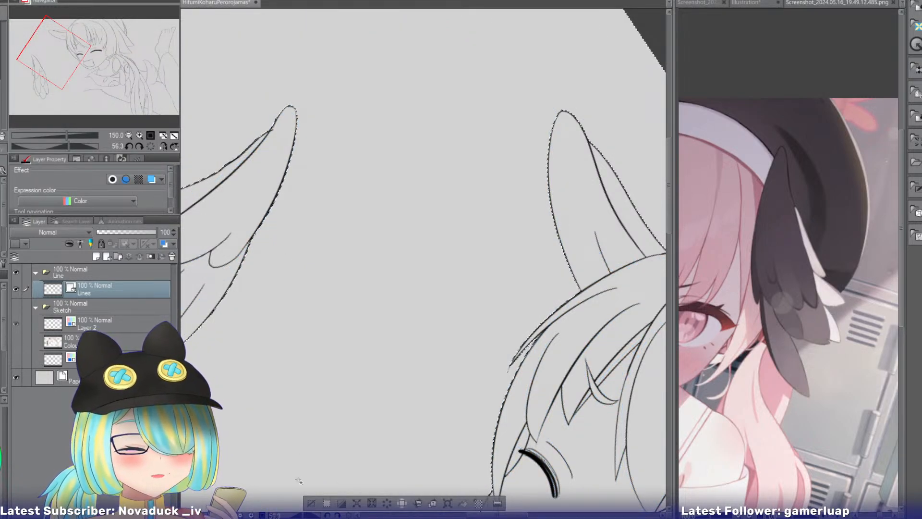
click(311, 503)
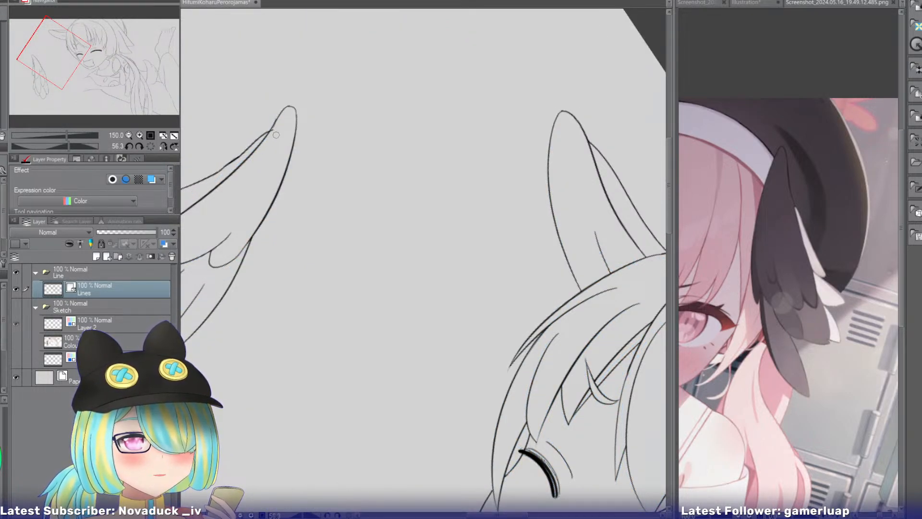
mouse_move(275, 131)
mouse_down()
mouse_move(283, 111)
mouse_move(272, 129)
mouse_up()
key(ctrl+z)
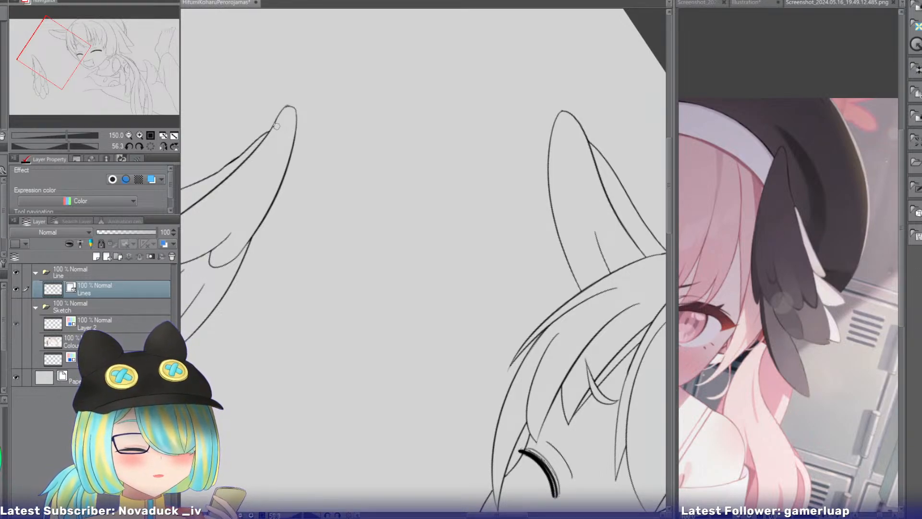
Auto-select the empty area between the two wings, show the Sketch folder again and make the Lines layer active.
click(58, 308)
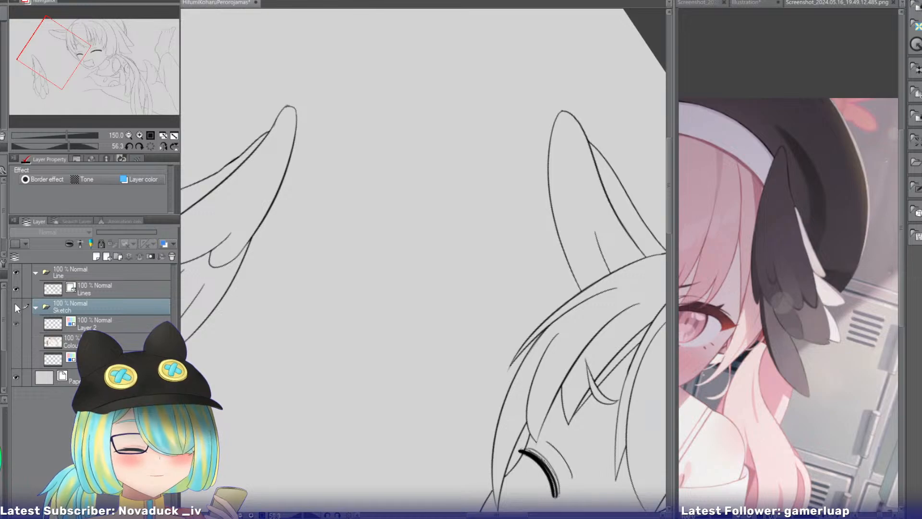
key(w)
click(353, 258)
click(16, 306)
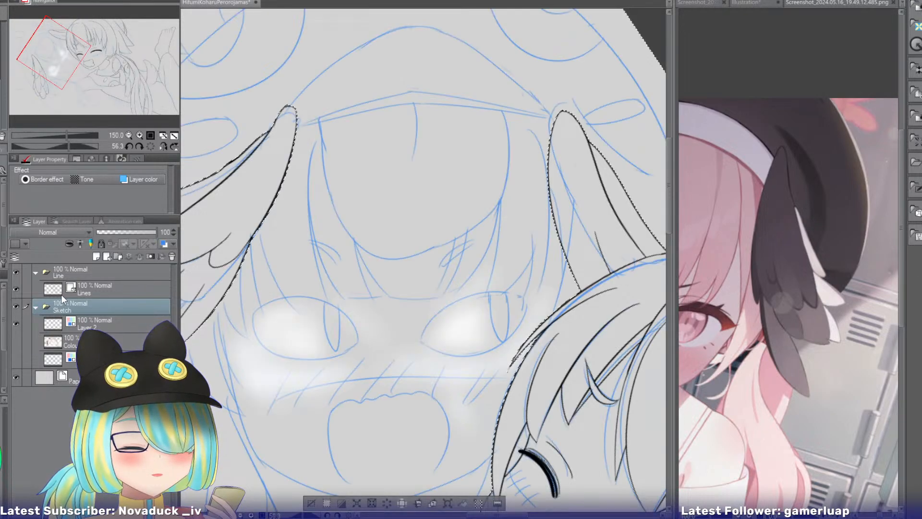
click(63, 293)
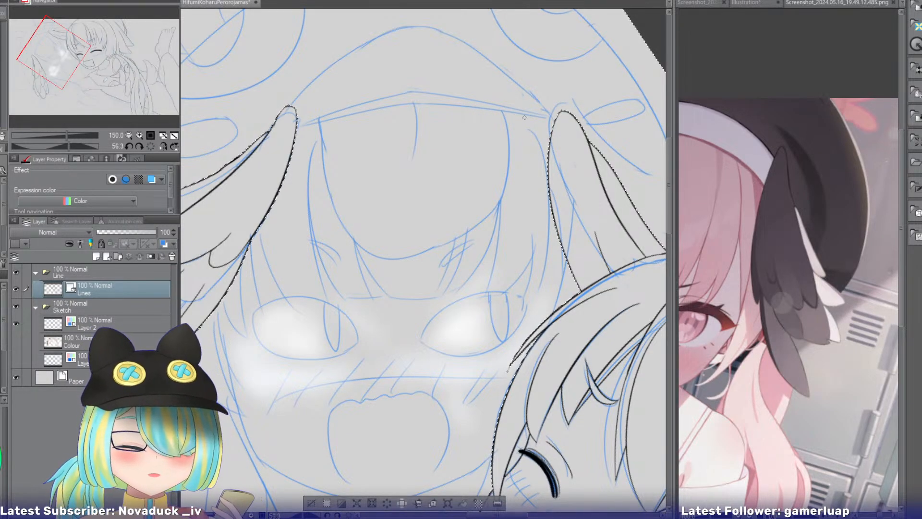
Ink the peaked upper edge and the flatter lower edge of the second girl's hat brim between the two wings.
drag(552, 119, 292, 153)
key(ctrl+z)
mouse_move(552, 119)
mouse_down()
mouse_move(361, 117)
mouse_move(298, 126)
mouse_up()
mouse_move(555, 115)
mouse_down()
mouse_move(406, 93)
mouse_move(300, 122)
mouse_up()
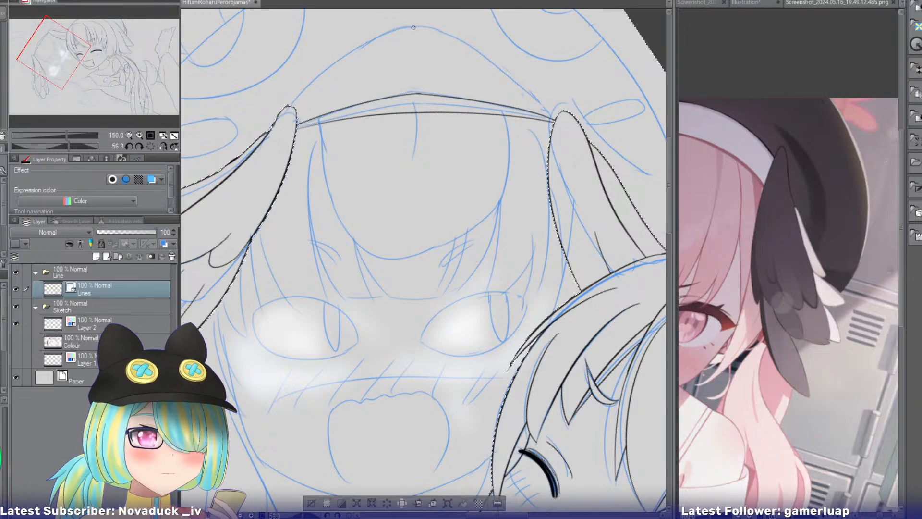
Ink one half of the arch above the hat brim, curving from its peak down past the wing farther from the first girl.
drag(416, 26, 227, 157)
key(ctrl+z)
drag(416, 24, 258, 147)
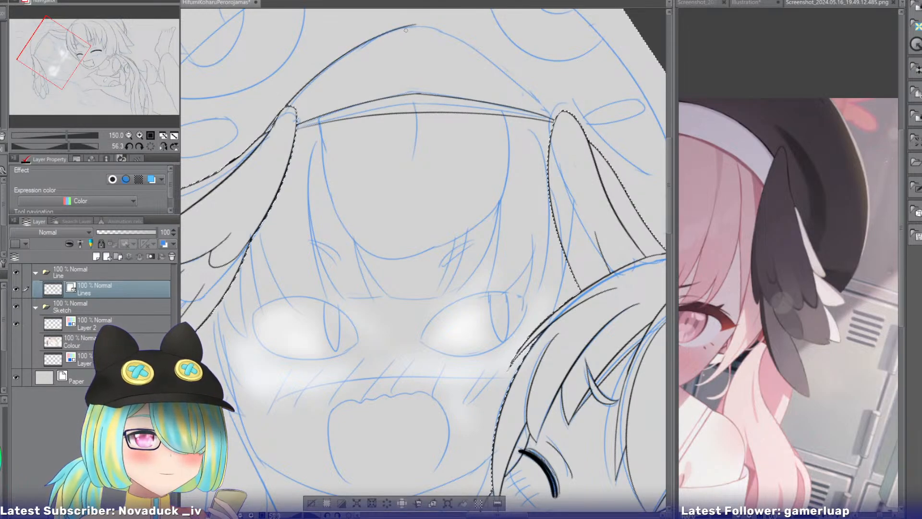
key(ctrl+z)
drag(414, 28, 237, 157)
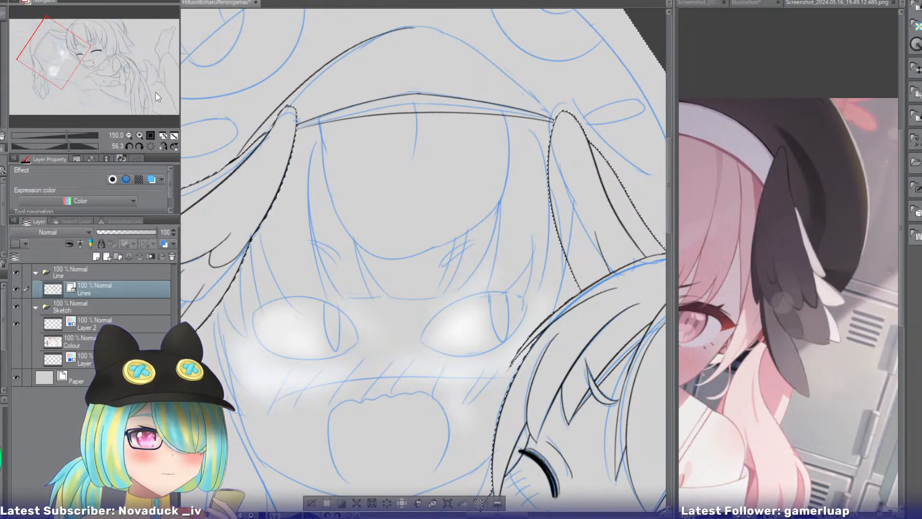
Mirror the canvas view and ink the other half of the arch from its peak down to the wing nearer the first girl.
click(163, 146)
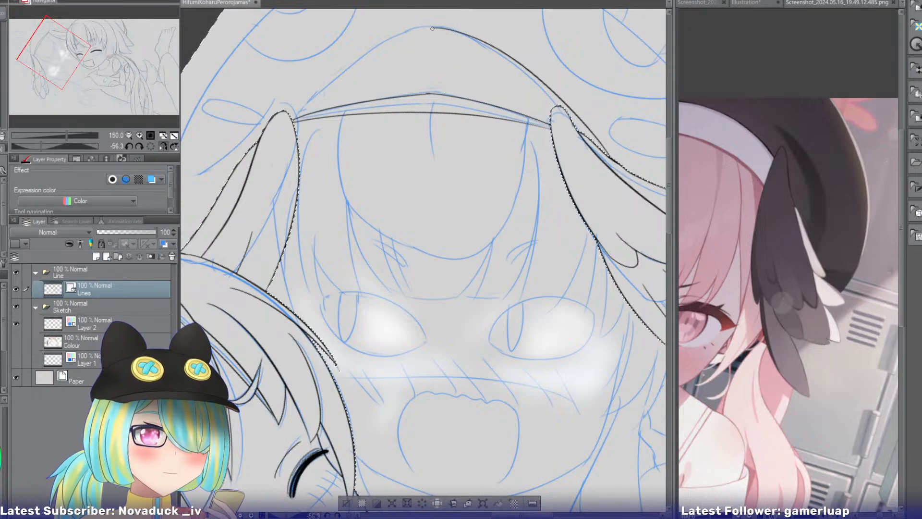
drag(434, 27, 270, 112)
key(ctrl+z)
drag(434, 28, 324, 80)
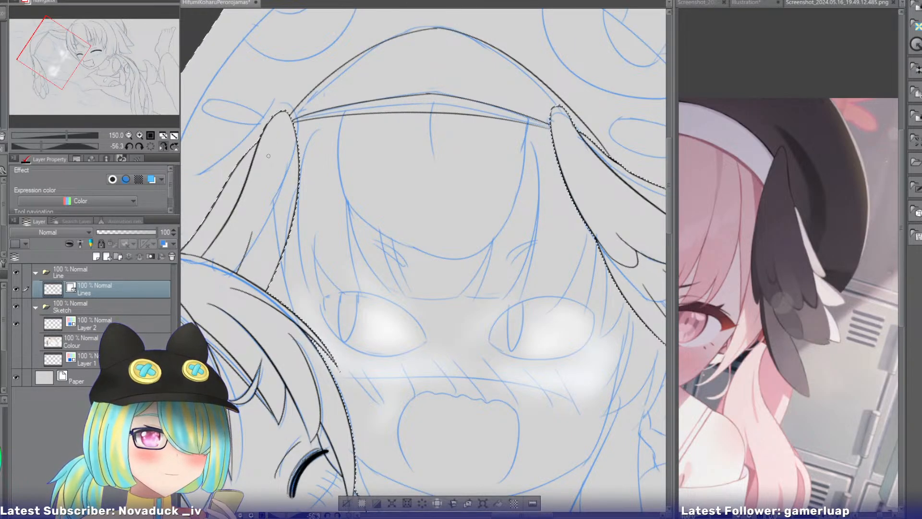
key(ctrl+z)
drag(435, 28, 291, 111)
key(ctrl+z)
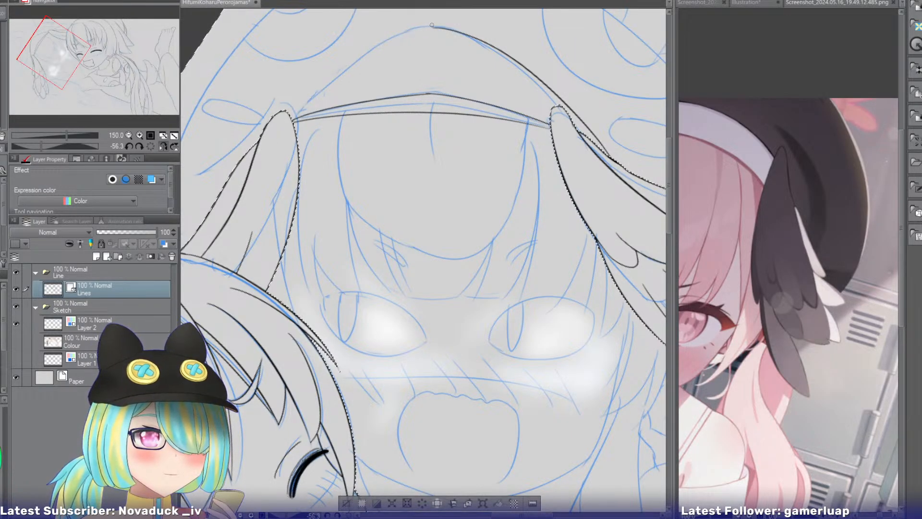
drag(435, 27, 290, 111)
key(ctrl+z)
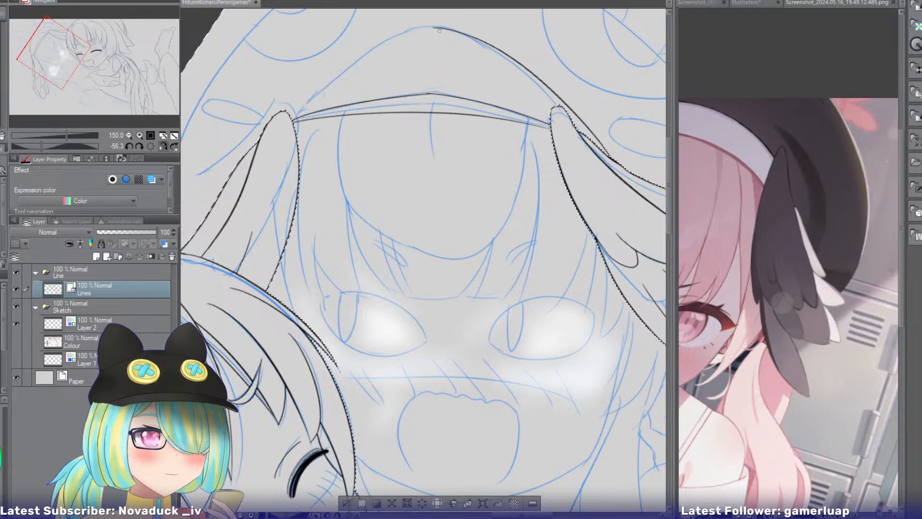
drag(435, 27, 258, 145)
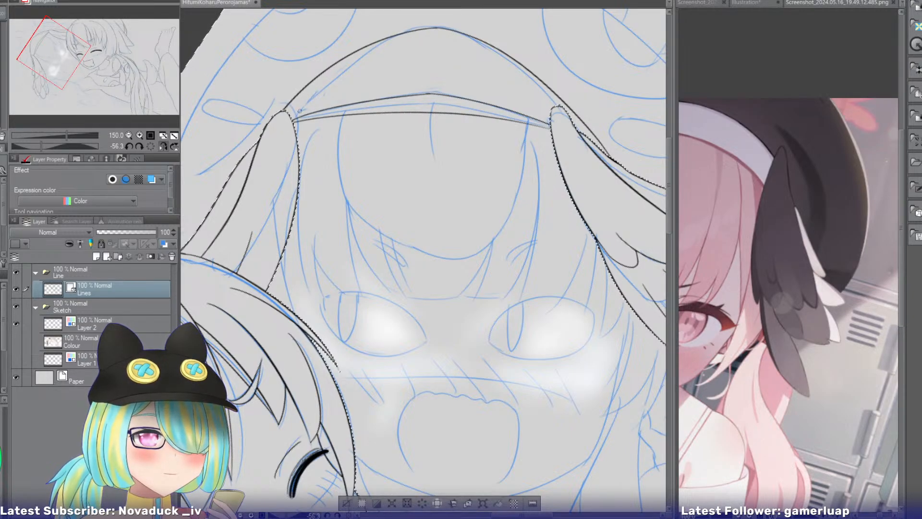
Unmirror the view and ink a short vertical seam in the middle of the hat band, just below the arch's peak.
click(163, 146)
drag(72, 62, 54, 50)
drag(373, 91, 373, 148)
key(ctrl+z)
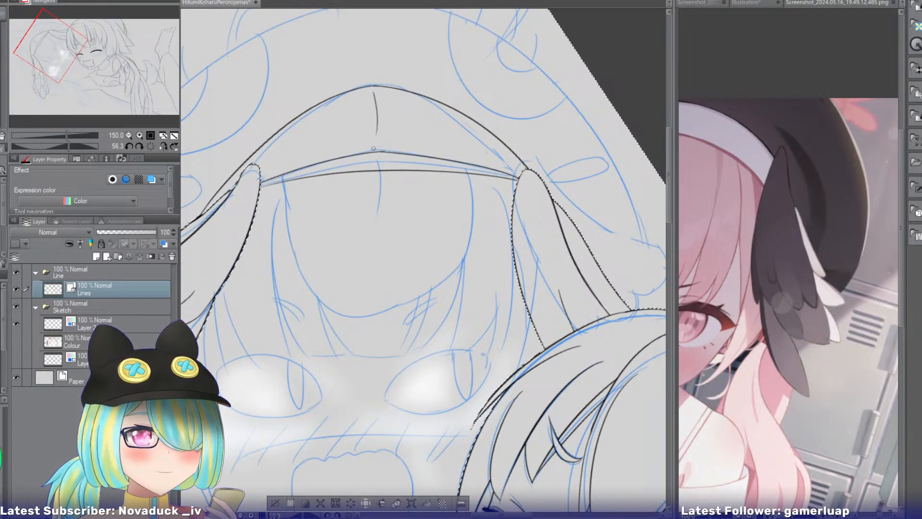
key(ctrl+z)
drag(377, 92, 379, 150)
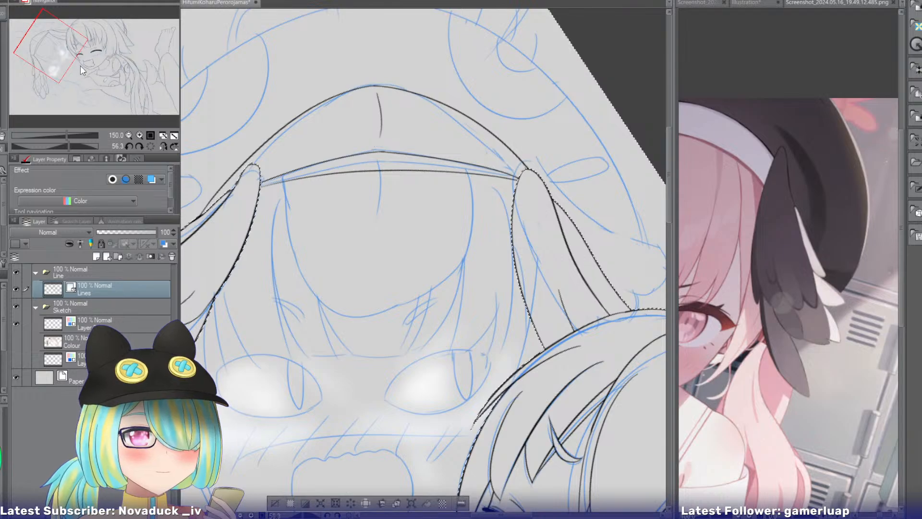
Ink the outer fringe strand on the side away from the first girl, curving from the hat brim down to above the eye.
mouse_move(55, 49)
mouse_down()
mouse_move(65, 58)
mouse_move(64, 44)
mouse_up()
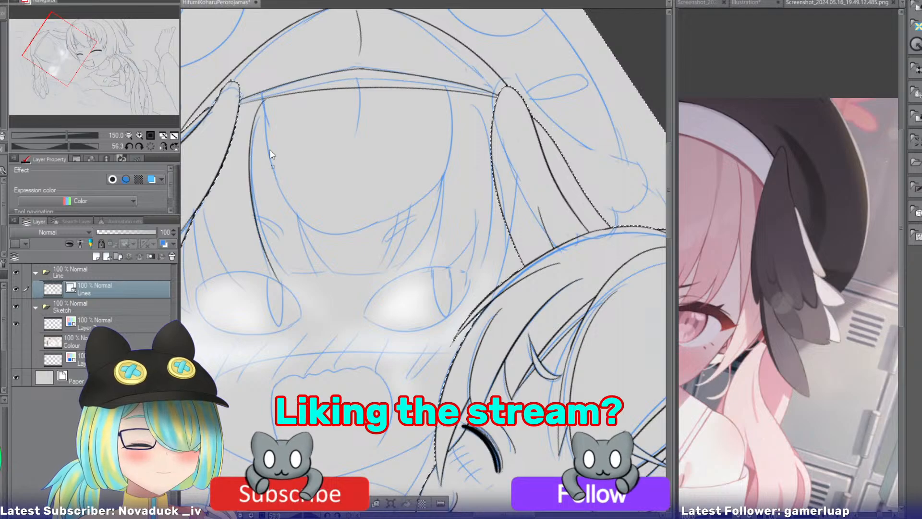
drag(263, 100, 290, 274)
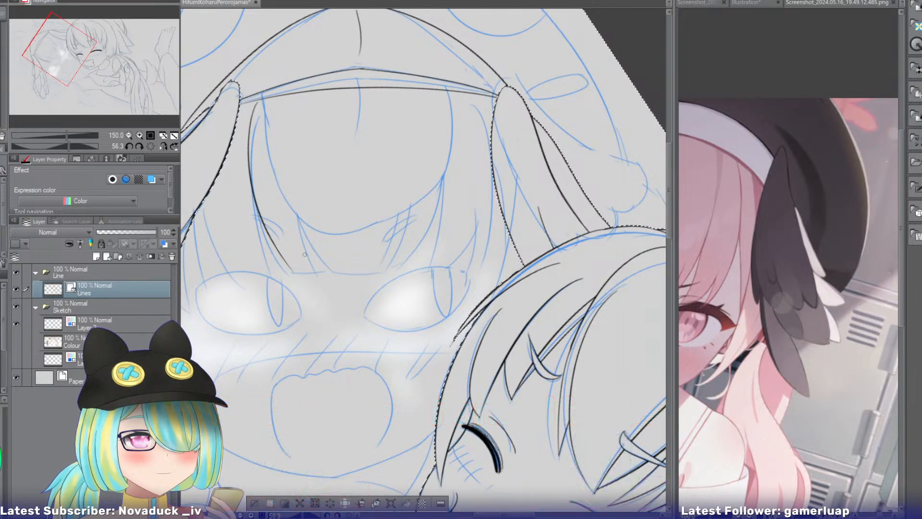
key(ctrl+z)
drag(261, 102, 287, 271)
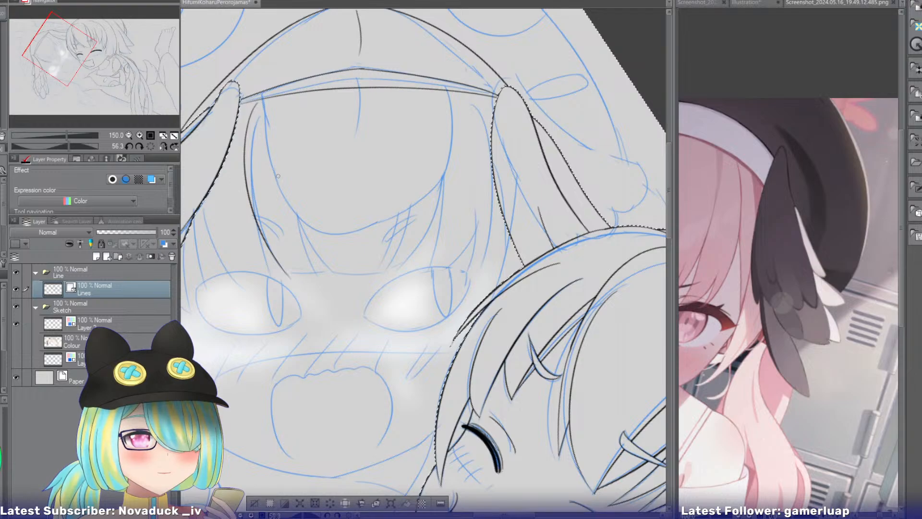
key(ctrl+z)
drag(260, 101, 289, 267)
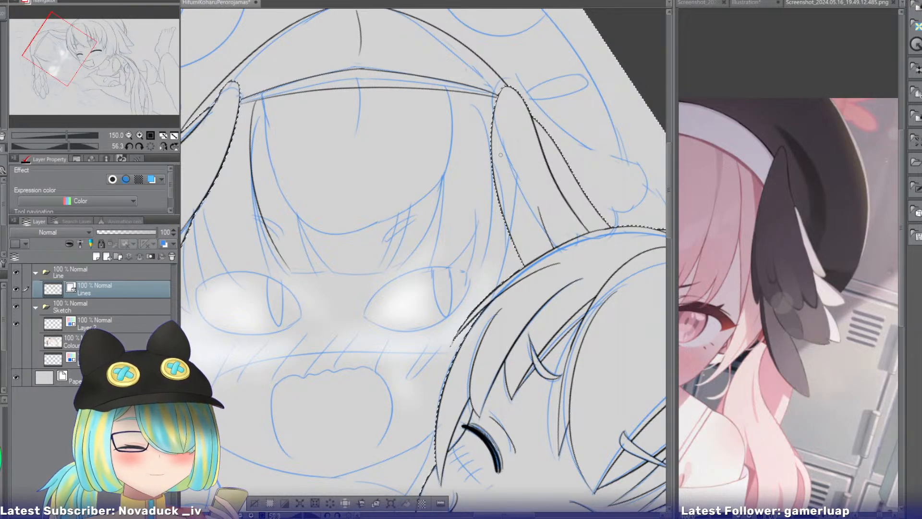
Ink the outer fringe strand nearer the first girl as two close lines running from the hat brim down to the eye.
drag(448, 92, 410, 270)
key(ctrl+z)
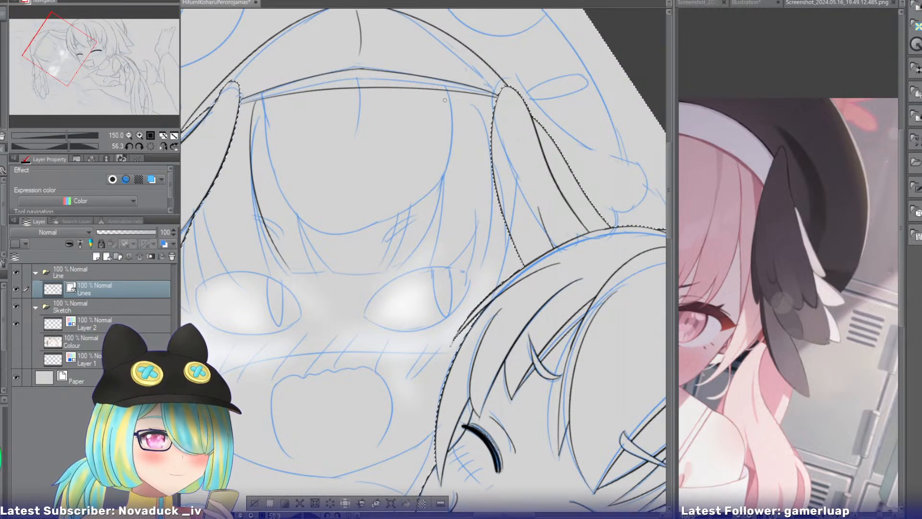
drag(447, 89, 407, 253)
key(ctrl+z)
drag(450, 105, 389, 282)
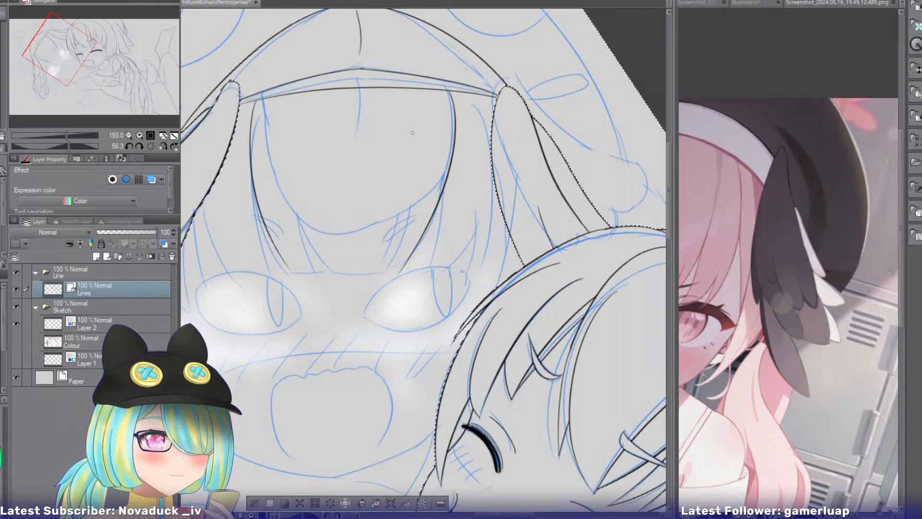
key(ctrl+z)
drag(451, 96, 407, 259)
key(ctrl+z)
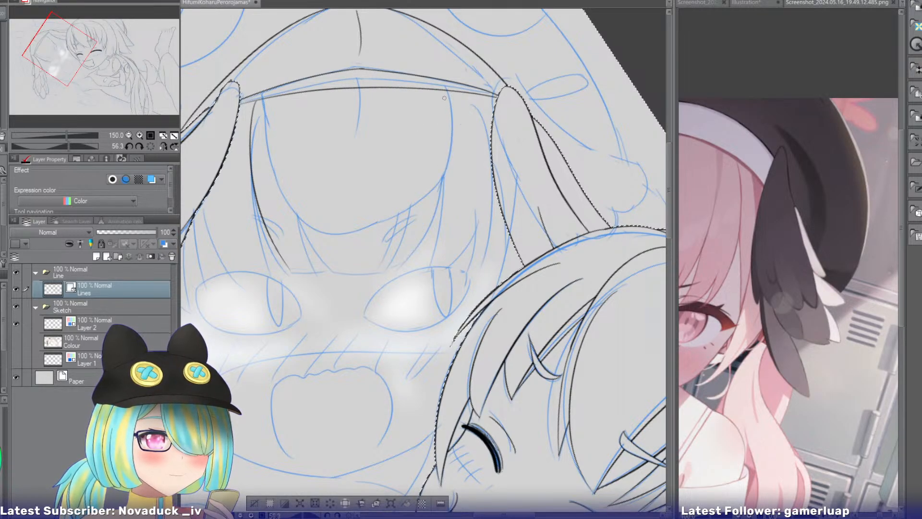
key(ctrl+z)
drag(444, 98, 430, 264)
drag(446, 120, 405, 271)
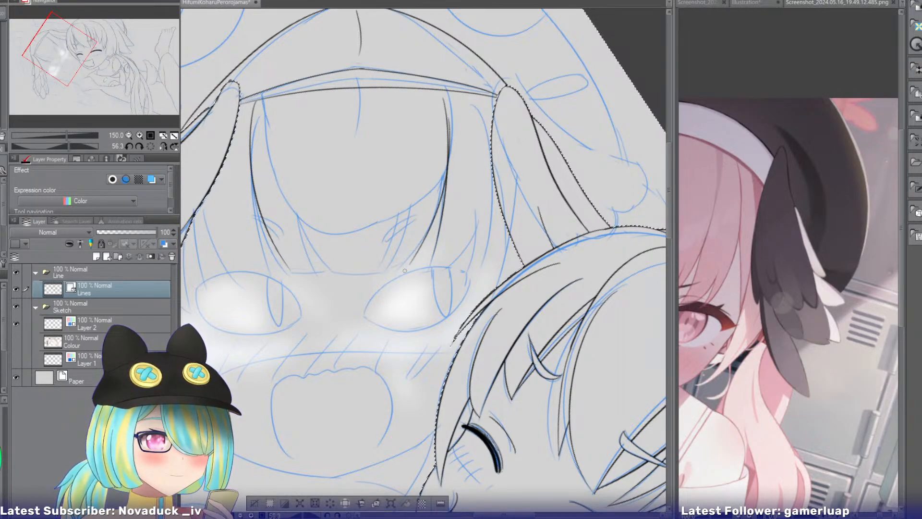
Try inking an inner fringe line beside the outer strand nearer the first girl, from below the brim to above the eye.
drag(414, 137, 383, 270)
key(ctrl+z)
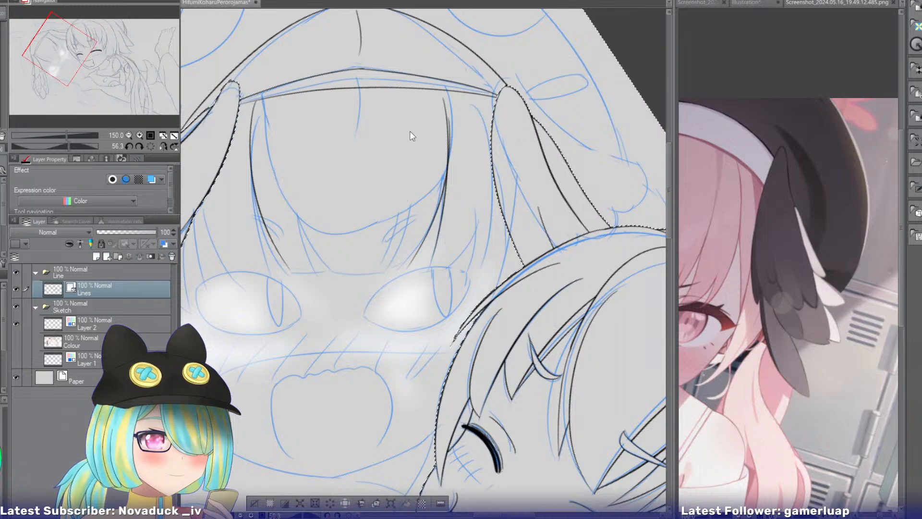
drag(414, 107, 391, 270)
key(ctrl+z)
key(ctrl+z)
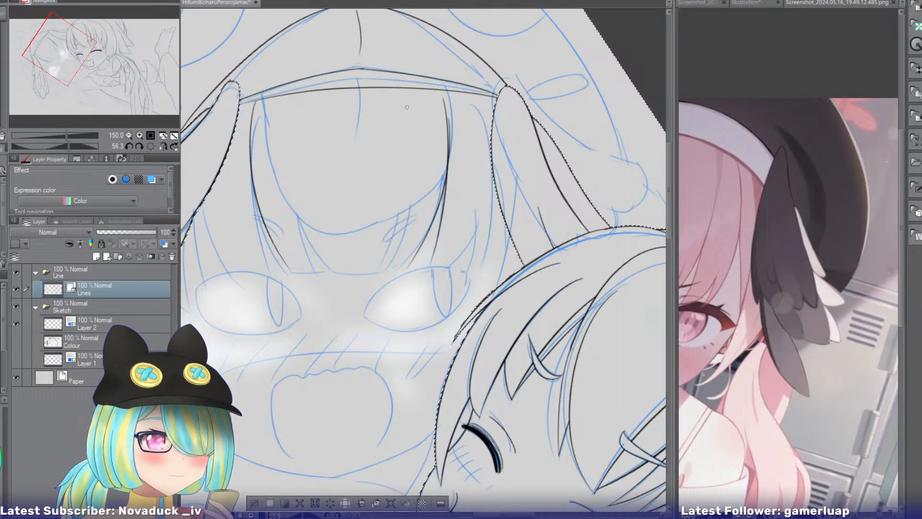
mouse_move(407, 105)
mouse_down()
mouse_move(379, 284)
mouse_move(417, 170)
mouse_move(384, 271)
mouse_up()
key(ctrl+z)
key(ctrl+z)
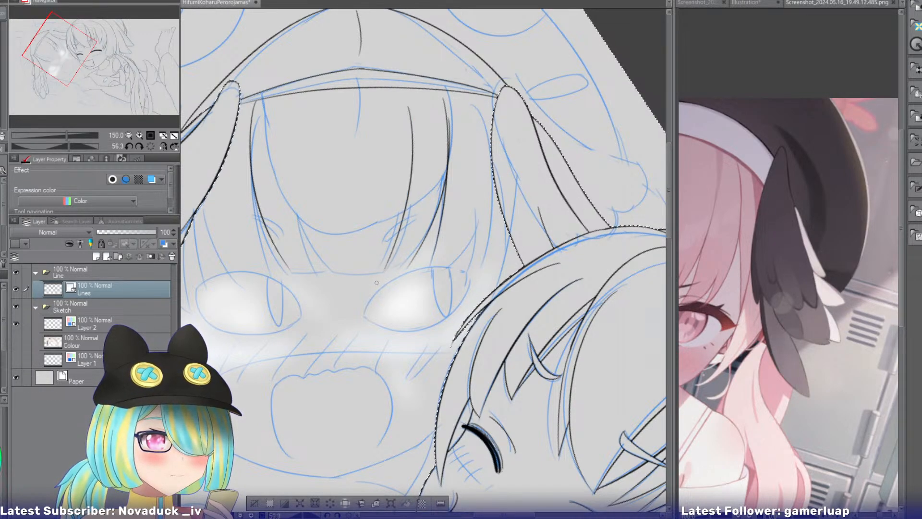
key(ctrl+z)
mouse_move(408, 99)
mouse_down()
mouse_move(373, 271)
mouse_move(409, 139)
mouse_move(379, 263)
mouse_move(393, 265)
mouse_up()
key(ctrl+z)
key(ctrl+z)
key(ctrl+z)
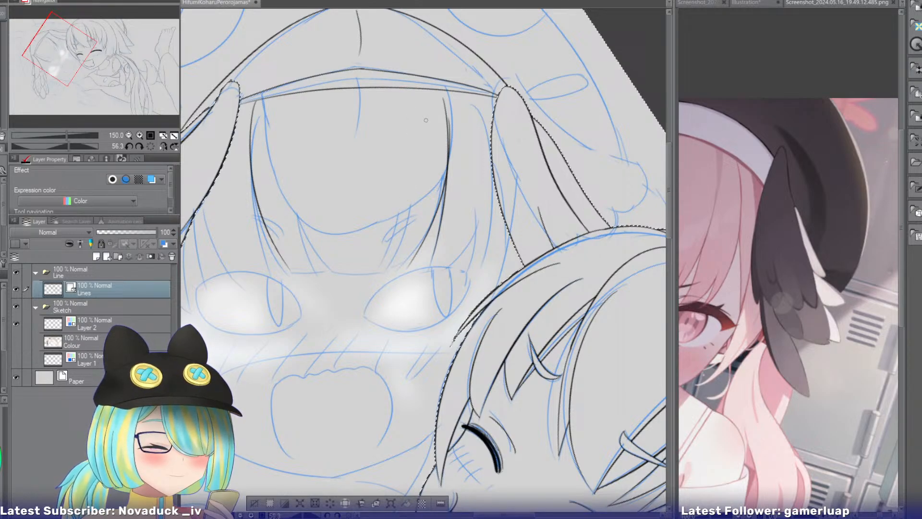
Mirror the canvas view and ink the inner edge of the fringe nearer the first girl as two close lines tapering together.
click(163, 146)
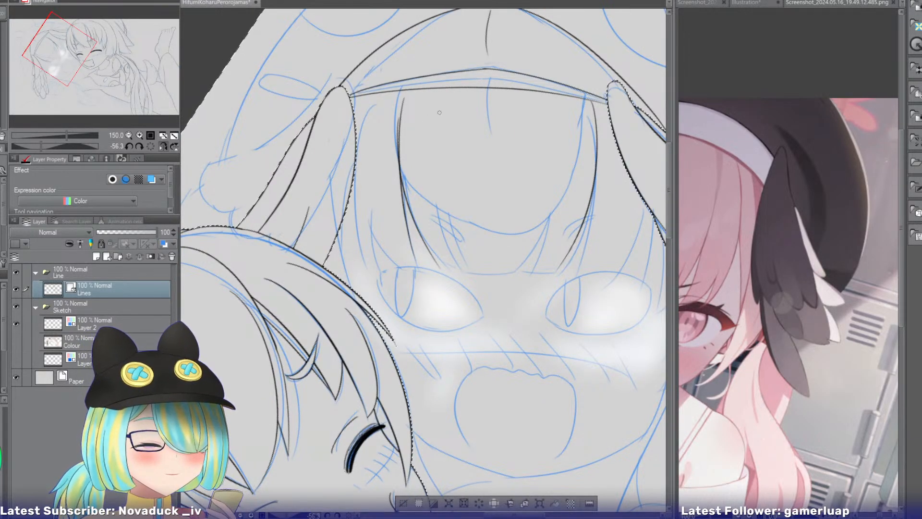
drag(435, 110, 478, 288)
key(ctrl+z)
mouse_move(435, 101)
mouse_down()
mouse_move(433, 153)
mouse_move(471, 270)
mouse_move(437, 116)
mouse_move(457, 270)
mouse_up()
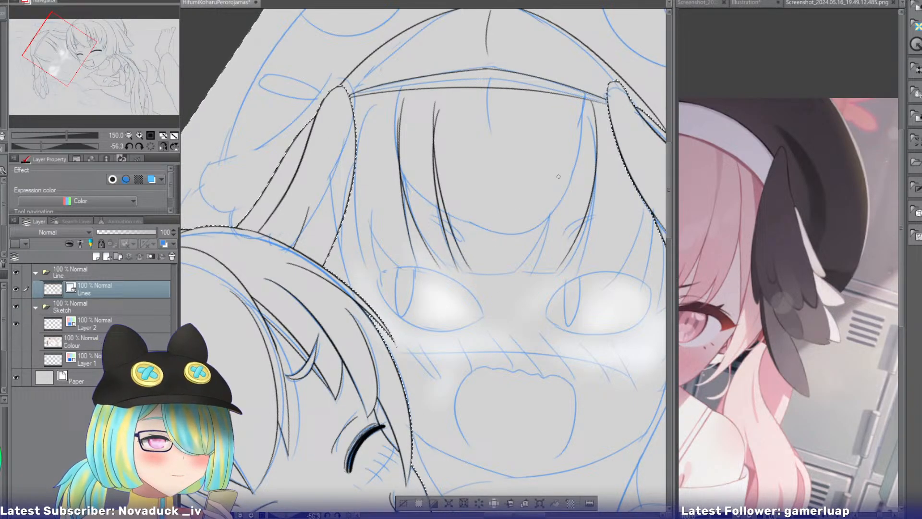
Unmirror the view and ink the far fringe section's inner edge, a shorter line beside it and the flat edge joining the tips.
click(163, 146)
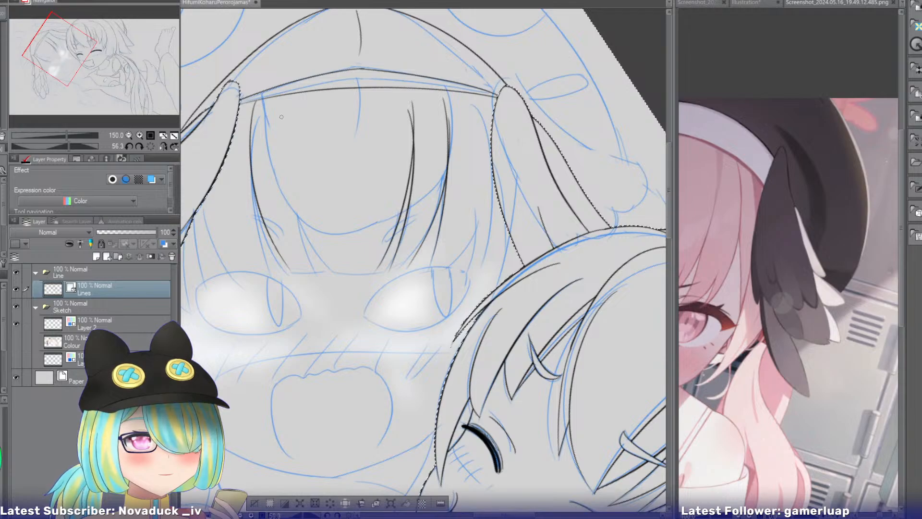
mouse_move(279, 114)
mouse_down()
mouse_move(336, 272)
mouse_move(282, 157)
mouse_move(328, 268)
mouse_up()
key(ctrl+z)
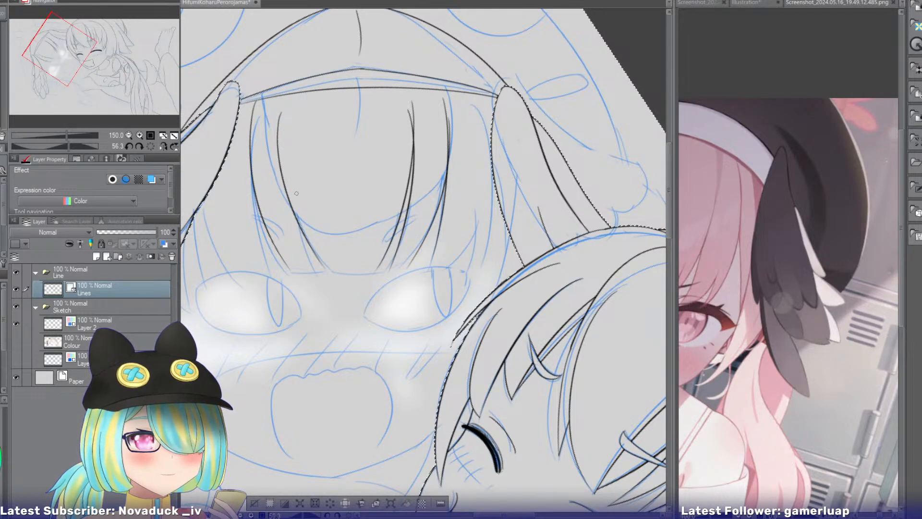
mouse_move(296, 179)
mouse_down()
mouse_move(313, 270)
mouse_move(329, 269)
mouse_move(321, 266)
mouse_up()
key(ctrl+z)
key(ctrl+z)
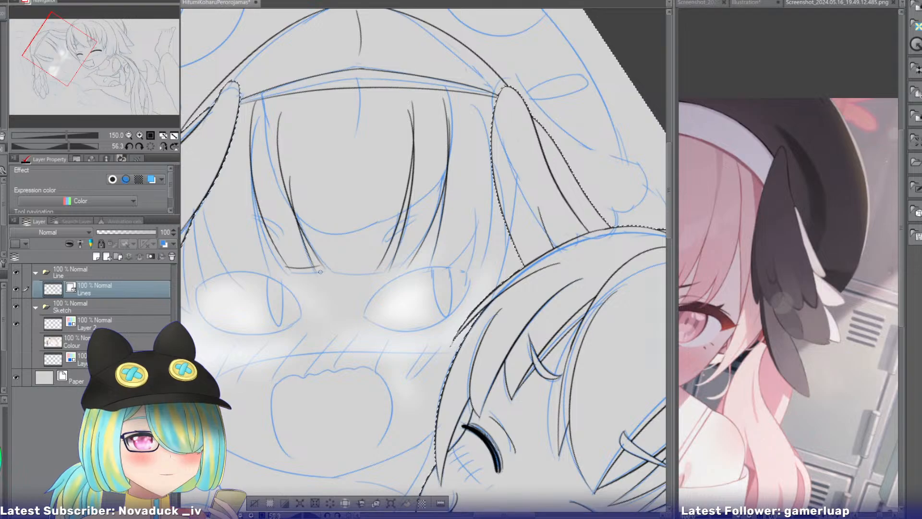
Ink the nearly straight bottom edge of the fringe's centre section and the short flat tip of the strand nearer the first girl.
key(ctrl+z)
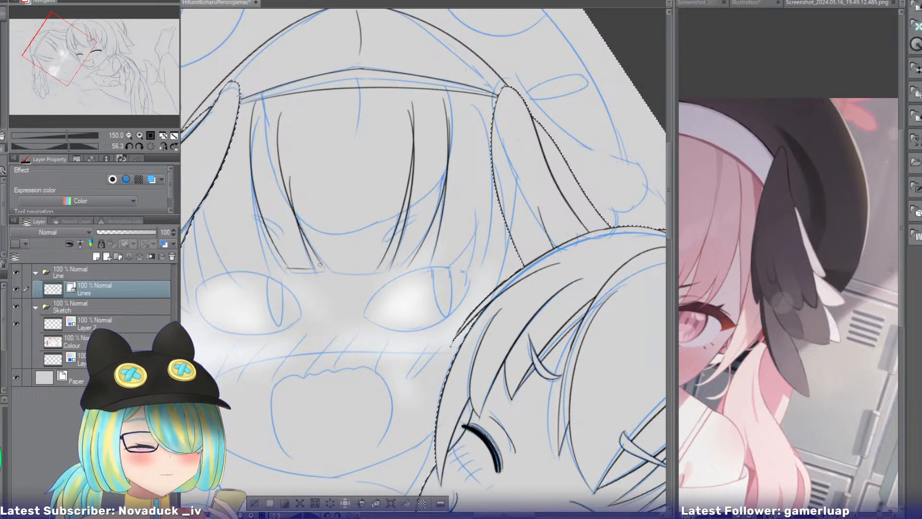
drag(320, 265, 380, 267)
key(ctrl+z)
drag(323, 266, 382, 273)
key(ctrl+z)
key(ctrl+z)
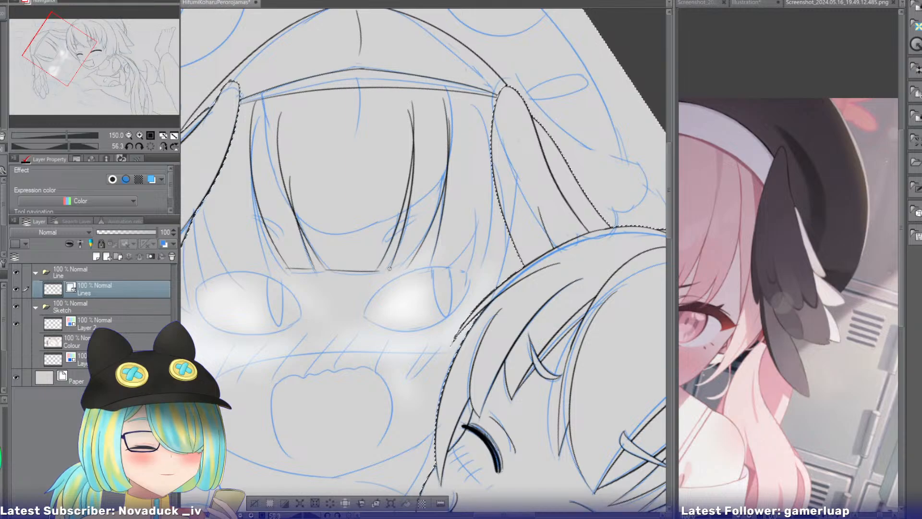
key(ctrl+z)
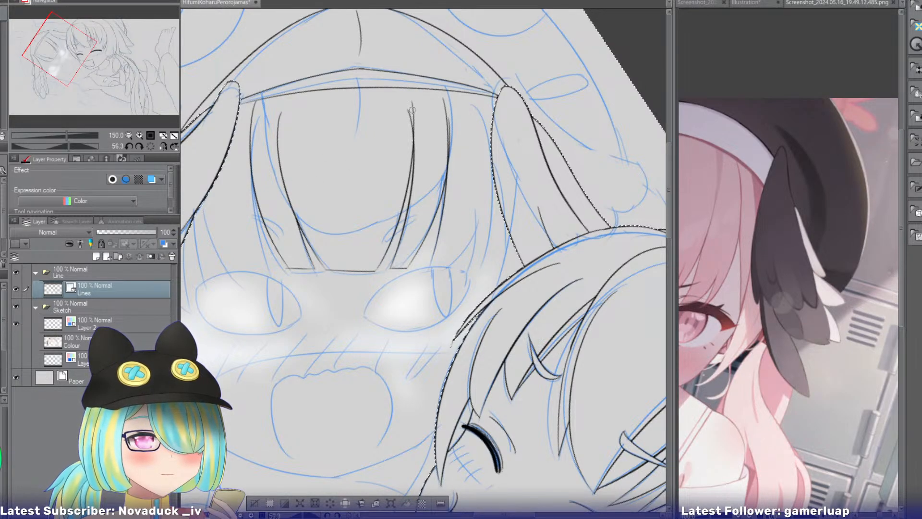
Ink the side hair lines running down beside the wing nearer the first girl and a short vertical strand line inside them.
key(ctrl+z)
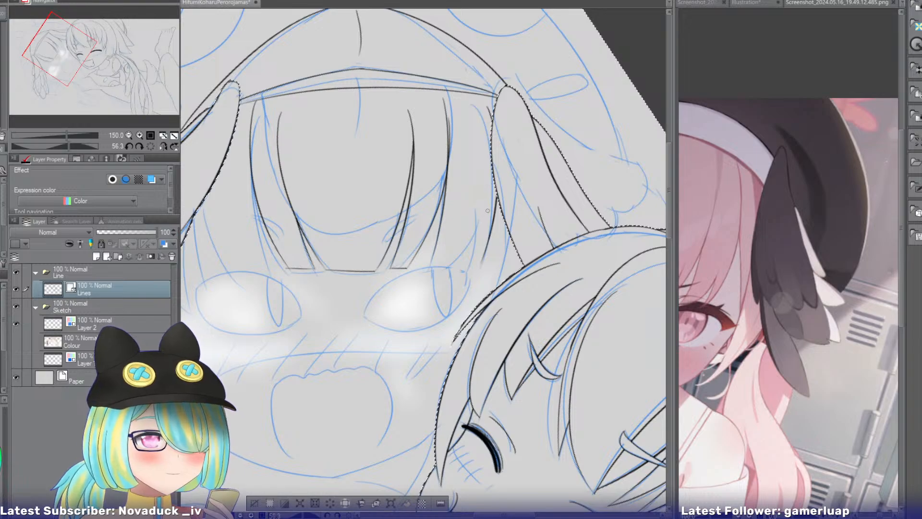
key(ctrl+z)
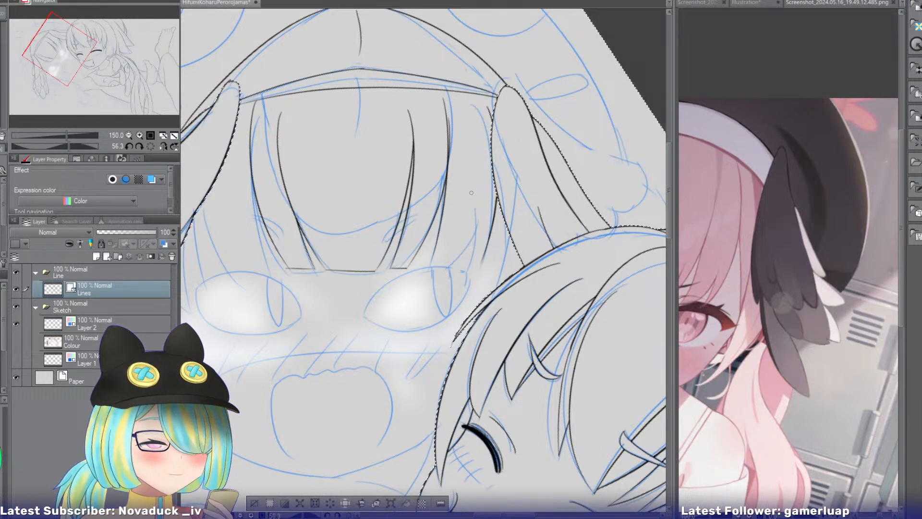
drag(473, 194, 467, 270)
drag(480, 229, 449, 272)
key(ctrl+z)
drag(482, 212, 454, 269)
key(ctrl+z)
key(ctrl+z)
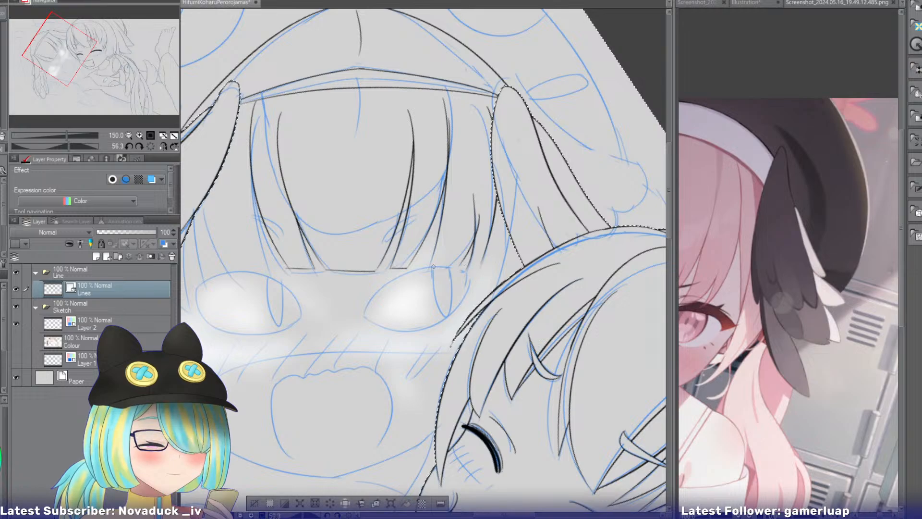
Ink a curved strand edge sweeping from the side hair nearer the first girl inward to the top of the eye.
key(ctrl+z)
key(ctrl+z)
drag(485, 212, 429, 272)
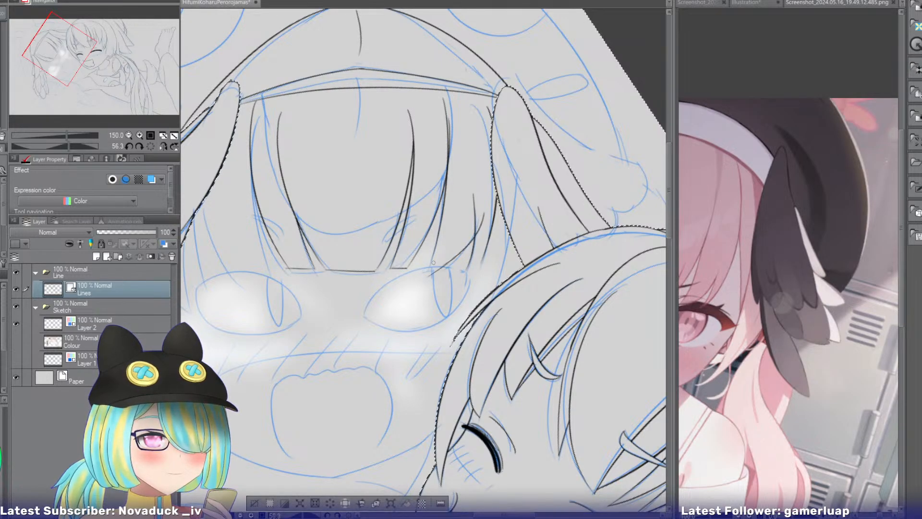
key(ctrl+z)
drag(484, 208, 432, 262)
key(ctrl+z)
key(ctrl+z)
drag(482, 208, 439, 266)
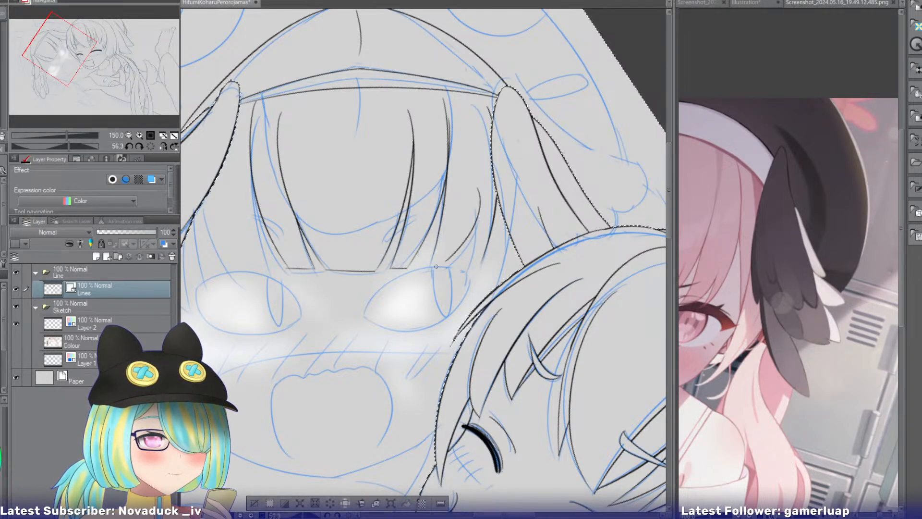
Redraw the short vertical strand line beside that curve, close its tip with a flat edge and erase the overlapping upper end.
key(ctrl+z)
mouse_move(483, 207)
mouse_down()
mouse_move(418, 268)
mouse_move(465, 228)
mouse_move(470, 206)
mouse_move(467, 269)
mouse_up()
key(ctrl+z)
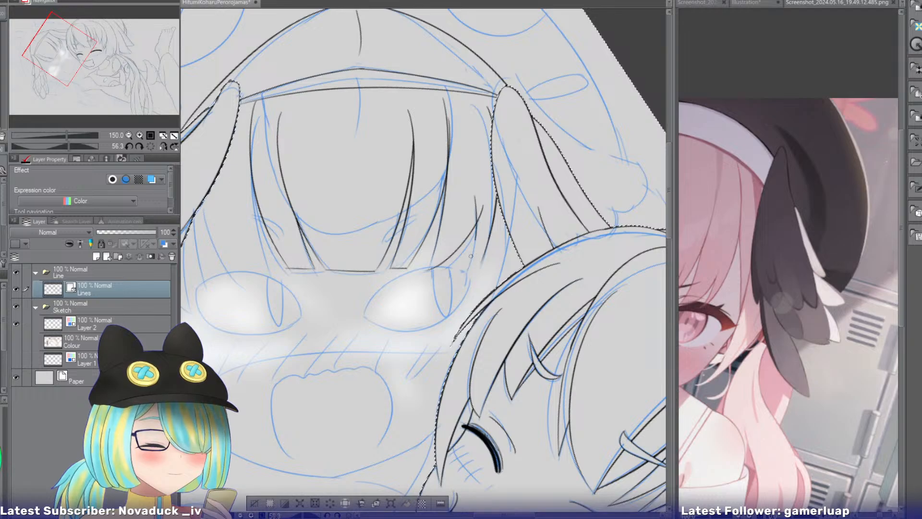
drag(477, 205, 467, 264)
key(ctrl+z)
key(ctrl+z)
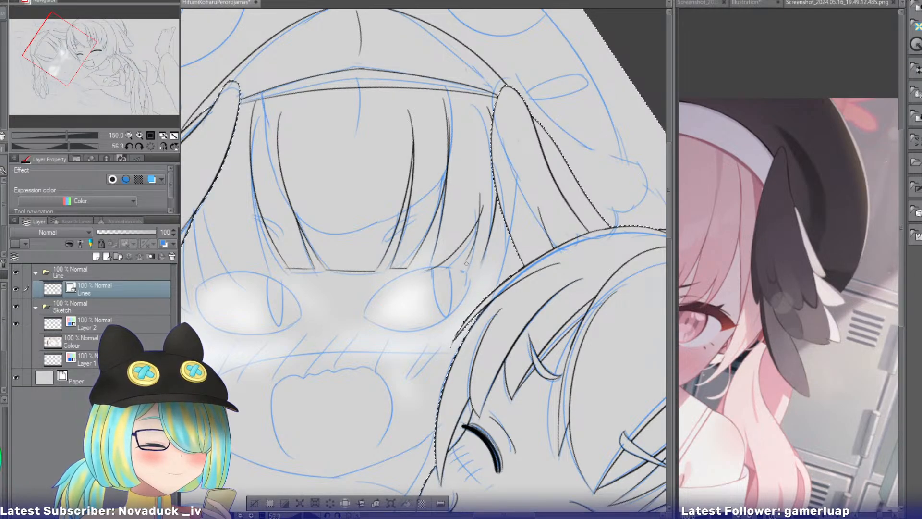
key(ctrl+z)
drag(478, 202, 464, 268)
key(e)
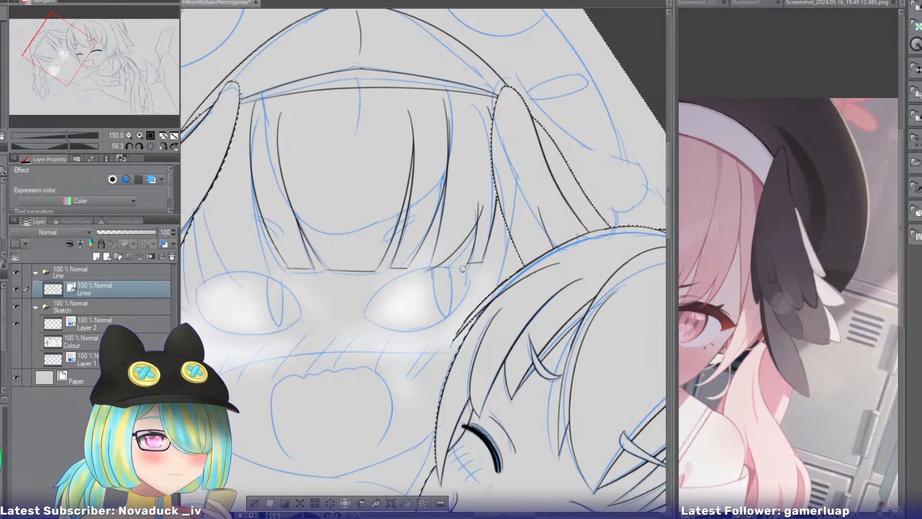
drag(483, 207, 480, 215)
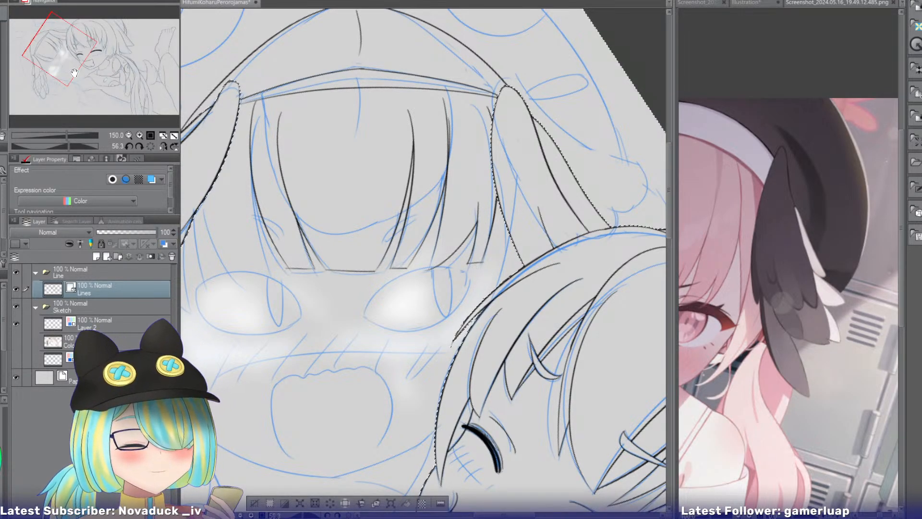
Centre the reference screenshot on the girl's face and fringe, and return to the drawing.
drag(475, 268, 562, 283)
click(799, 5)
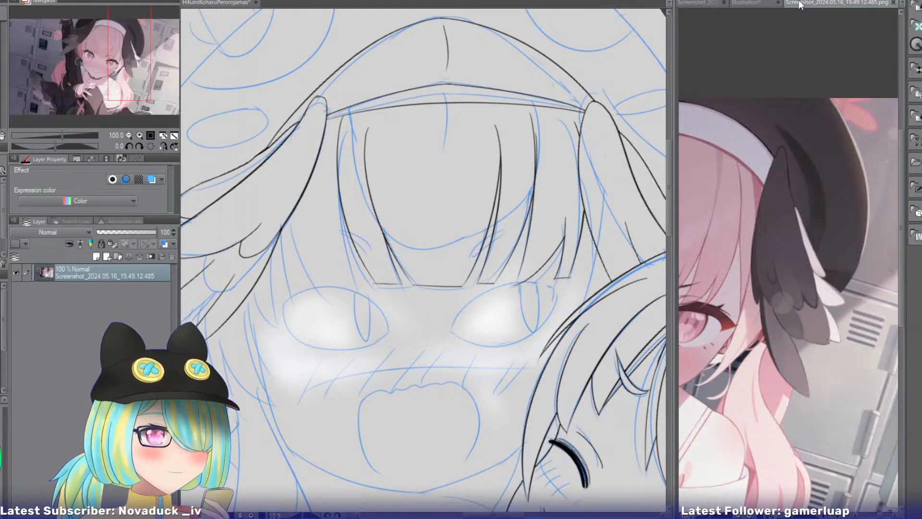
drag(120, 76, 94, 76)
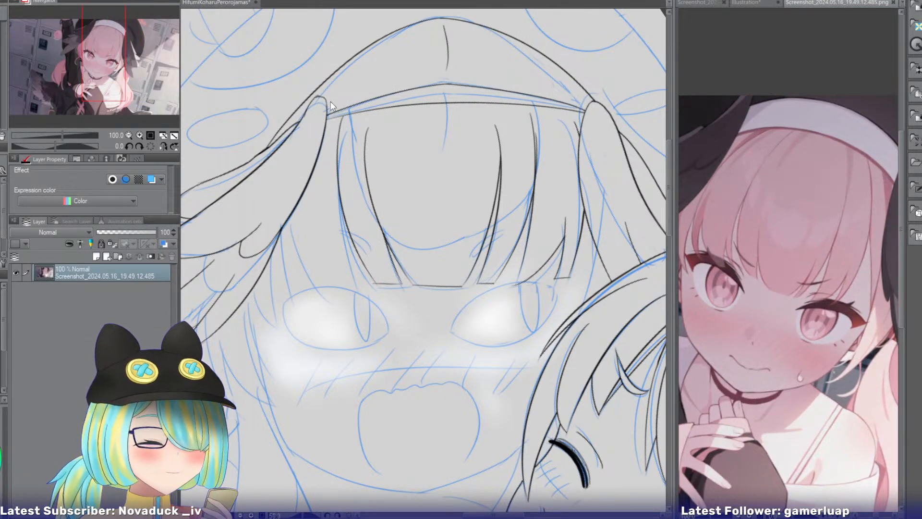
click(353, 180)
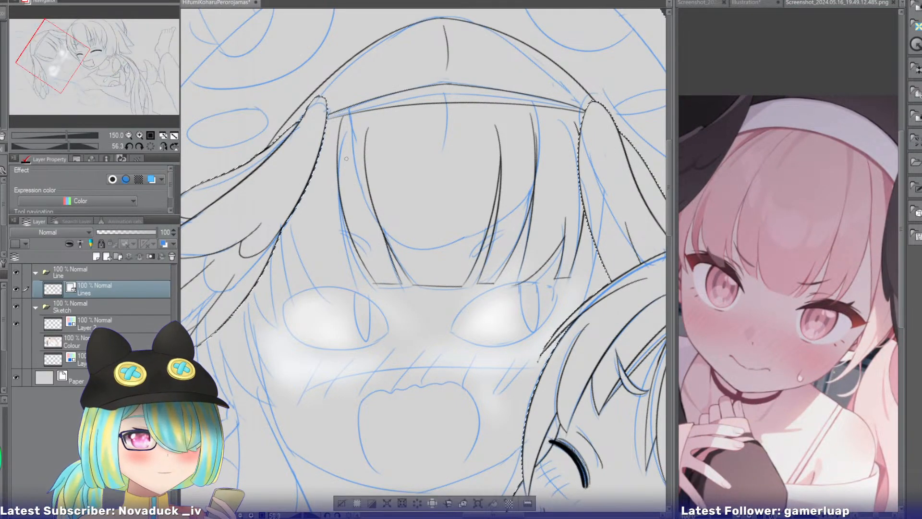
Ink a second line along the far fringe section's outer edge and a short pair of strand lines beside it above the far eye.
drag(340, 162, 356, 285)
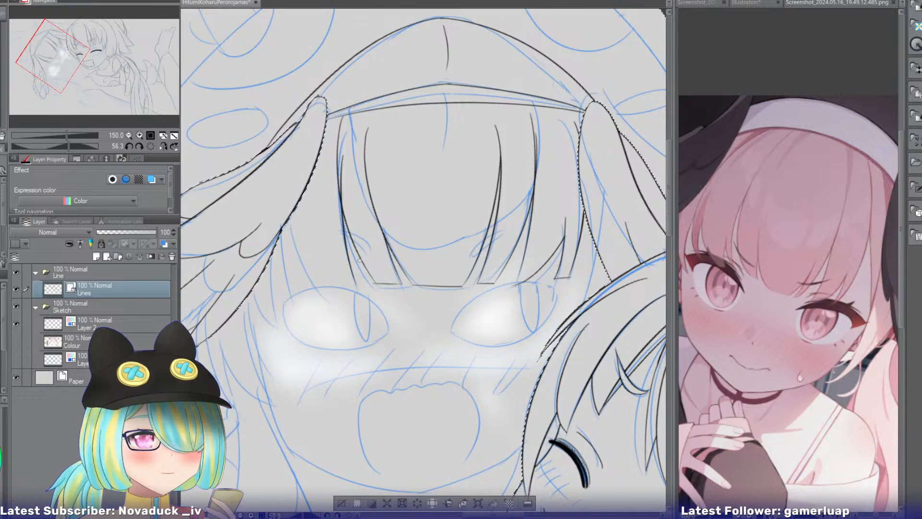
drag(322, 221, 344, 273)
key(ctrl+z)
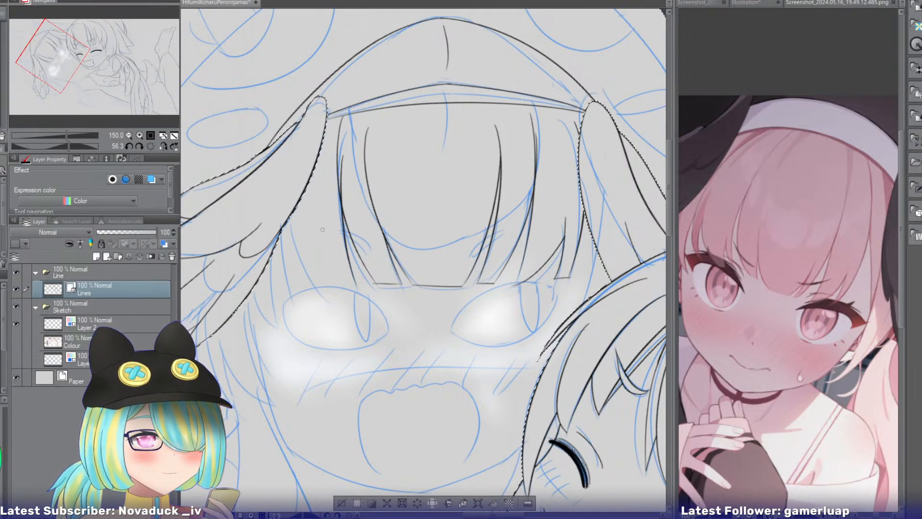
drag(324, 236, 351, 286)
drag(325, 215, 335, 295)
key(ctrl+z)
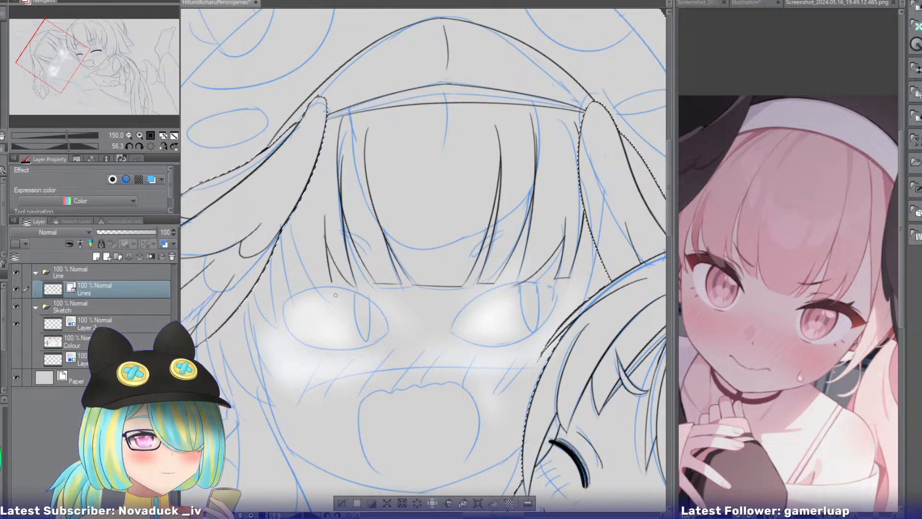
Ink the curved lower edge of the far side fringe over the eye and the small tapering strands beside the far wing.
drag(294, 233, 339, 296)
key(ctrl+z)
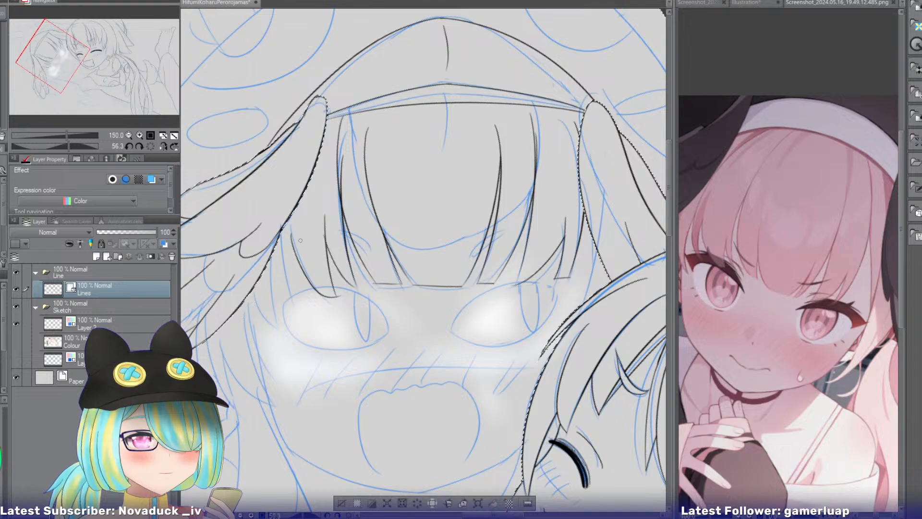
key(ctrl+z)
drag(308, 210, 301, 300)
key(ctrl+z)
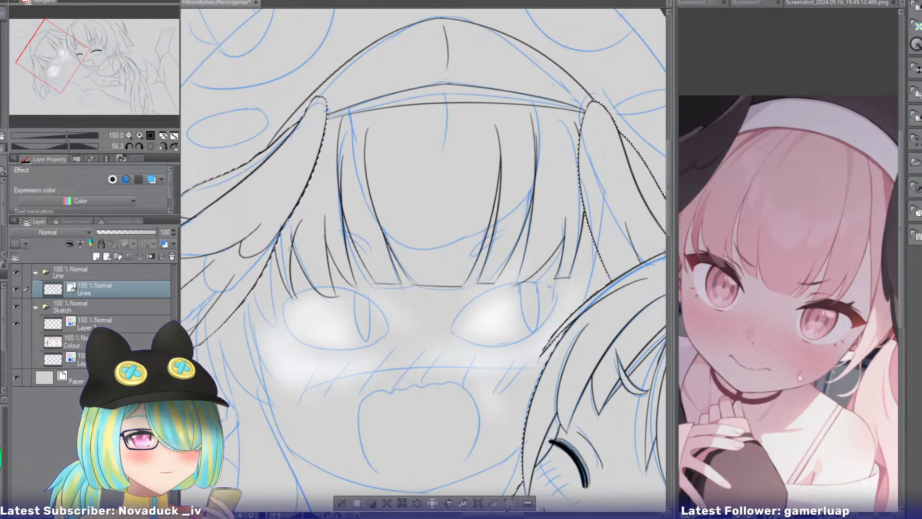
key(ctrl+z)
drag(276, 244, 296, 295)
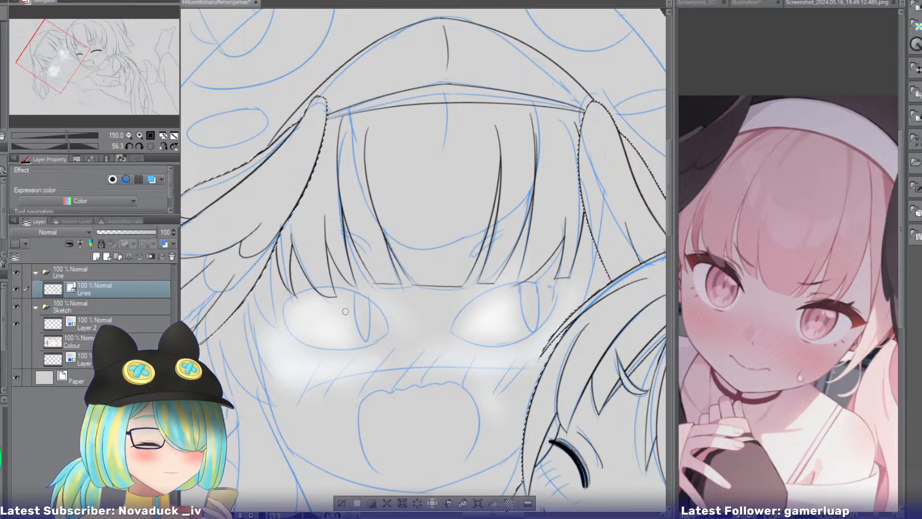
Ink a pointed hair strand emerging from under the far wing and curving down to the far eye's outer corner.
key(p)
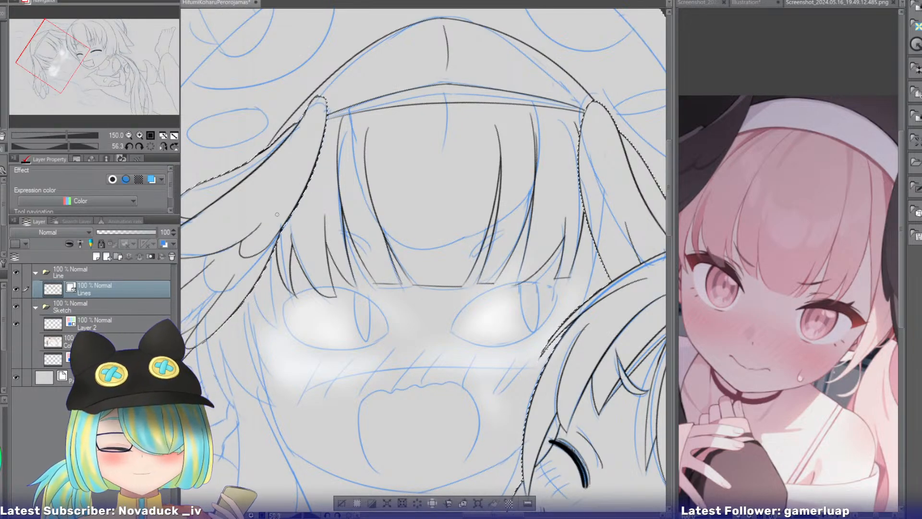
key(ctrl+z)
drag(274, 246, 274, 328)
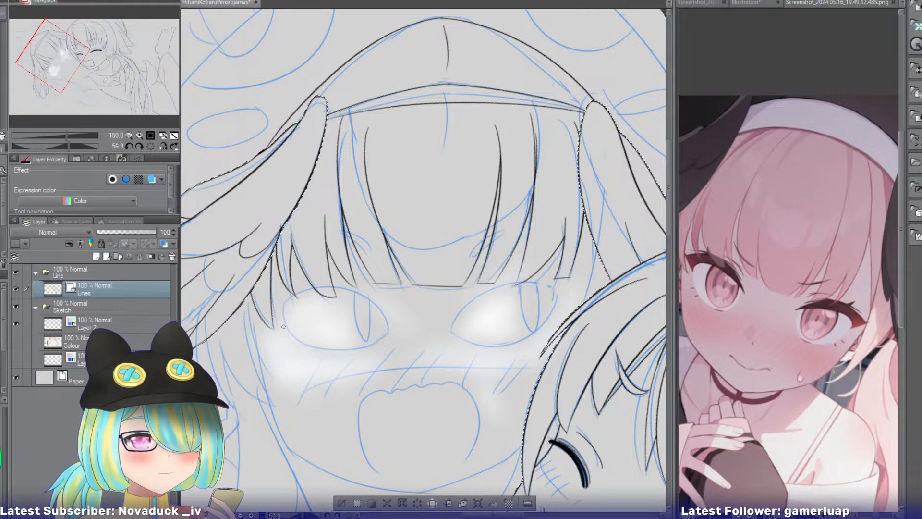
key(ctrl+z)
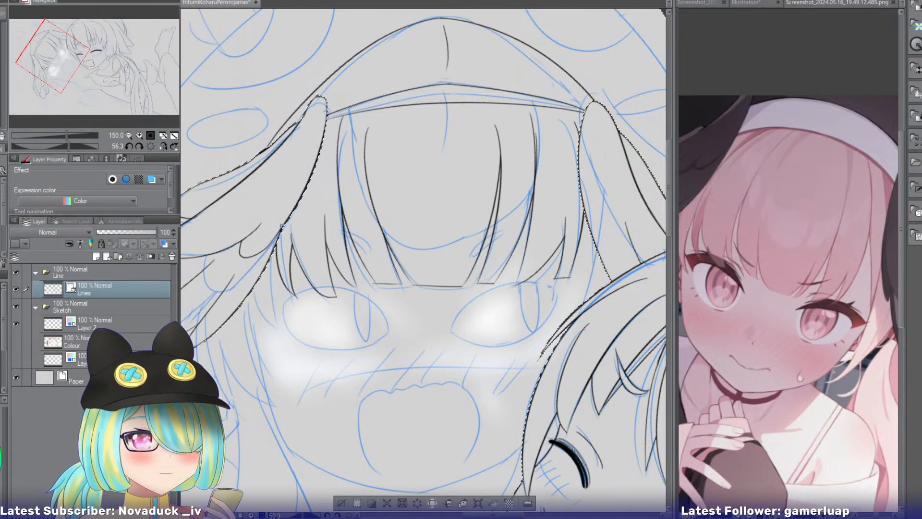
drag(276, 245, 285, 333)
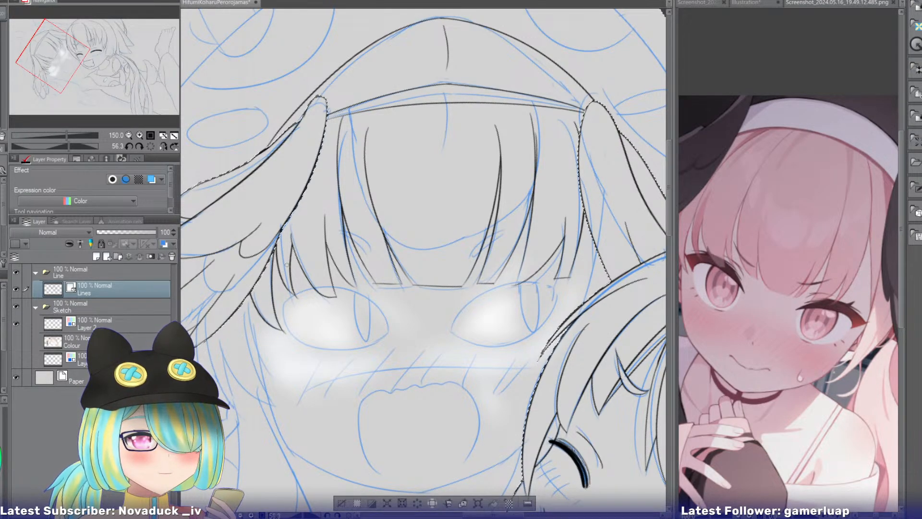
Ink the side lock's inner edge as close curved lines running from below the far wing down along the cheek.
mouse_move(63, 55)
mouse_down()
mouse_move(64, 77)
mouse_move(64, 57)
mouse_move(65, 69)
mouse_up()
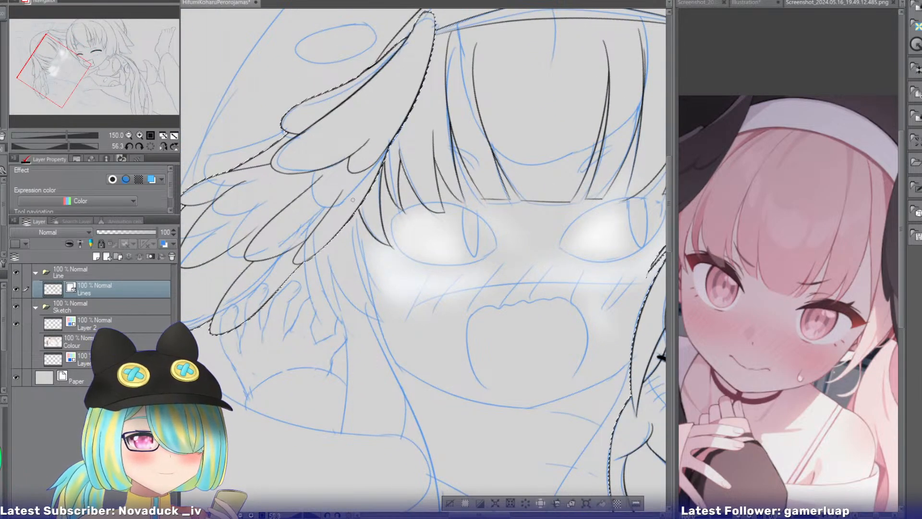
drag(358, 211, 382, 294)
drag(345, 224, 383, 327)
key(ctrl+z)
key(ctrl+z)
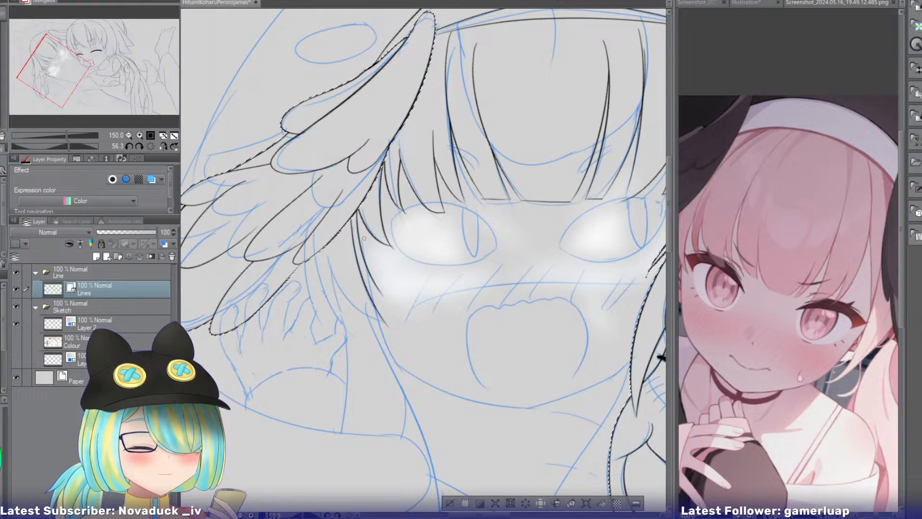
key(ctrl+z)
key(ctrl+z)
drag(363, 236, 391, 315)
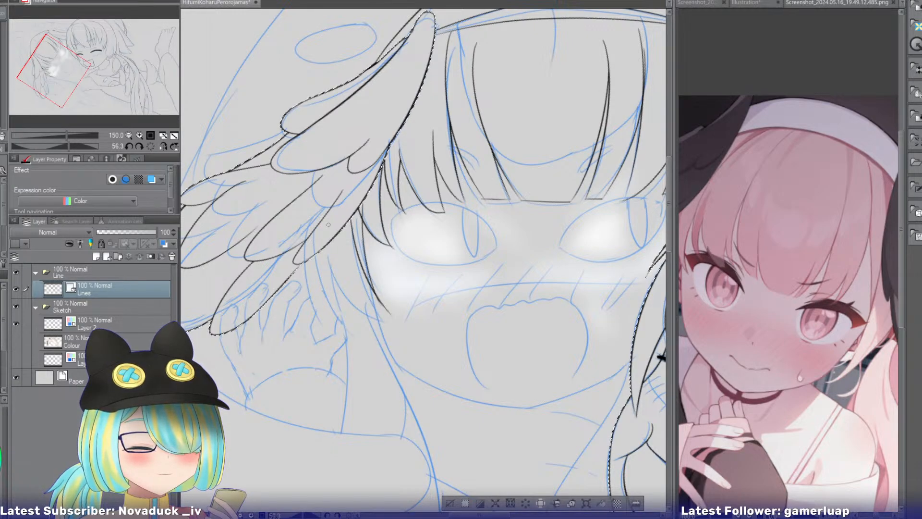
Ink the side lock's outer edge from the far wing's lower edge, curving down to meet the inner edge's tip on the cheek.
drag(329, 257, 395, 310)
key(ctrl+z)
key(ctrl+z)
mouse_move(329, 258)
mouse_down()
mouse_move(391, 313)
mouse_move(394, 306)
mouse_up()
key(ctrl+z)
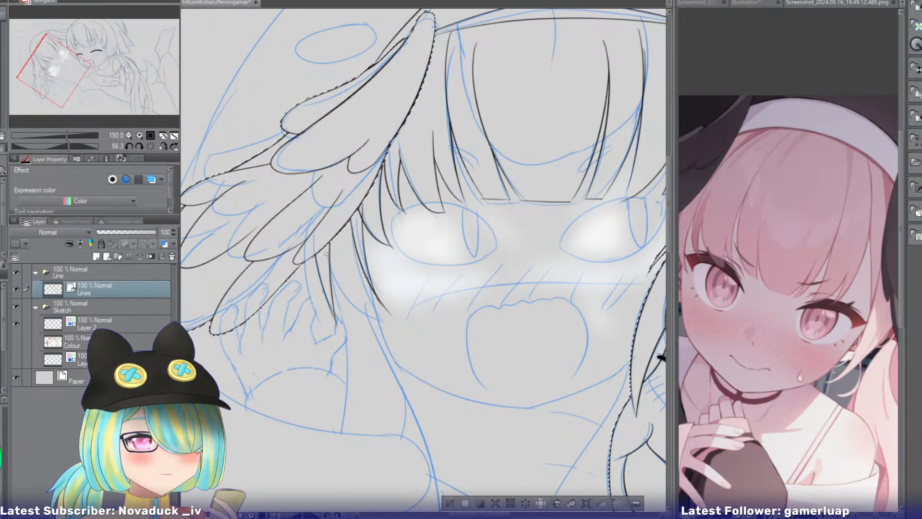
mouse_move(327, 255)
mouse_down()
mouse_move(385, 315)
mouse_move(394, 303)
mouse_up()
key(ctrl+z)
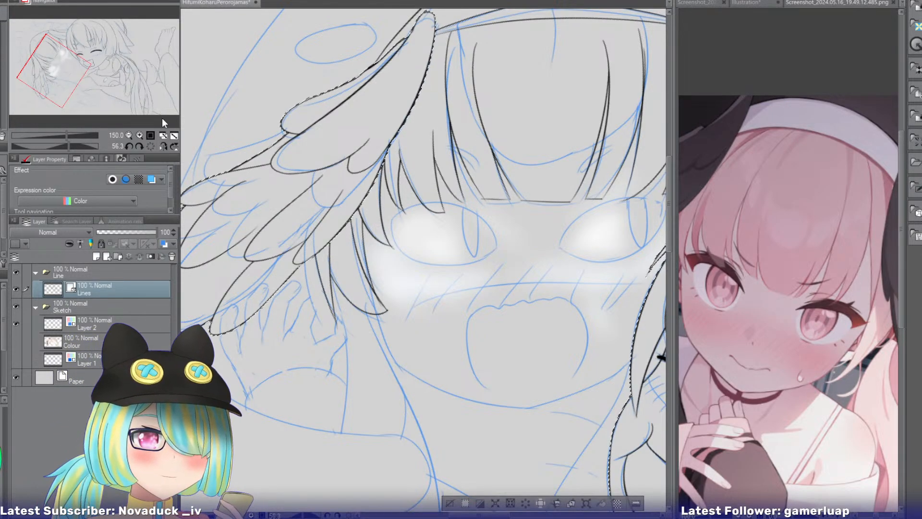
Zoom in to 200% and ink the upper edge of the eye nearer the first girl as an arc from corner to corner.
mouse_move(57, 75)
mouse_down()
mouse_move(81, 61)
mouse_move(70, 60)
mouse_up()
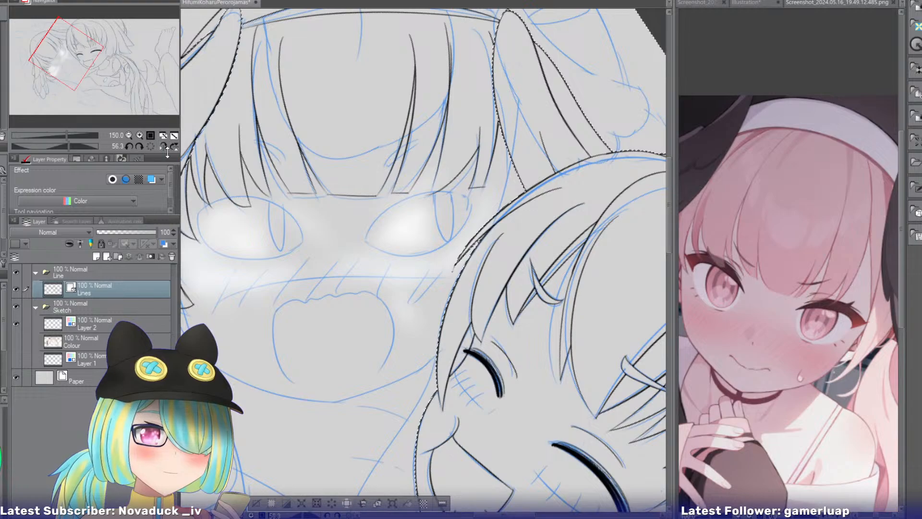
click(139, 136)
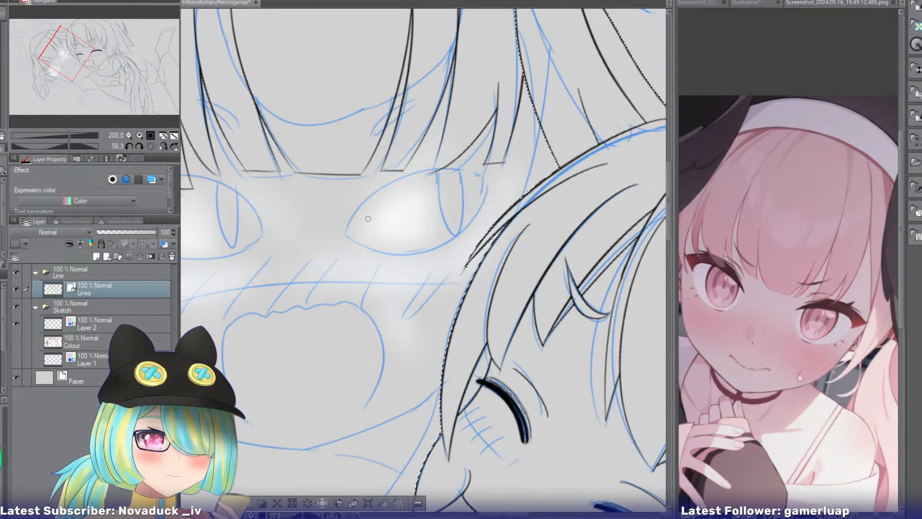
mouse_move(348, 233)
mouse_down()
mouse_move(367, 206)
mouse_move(502, 163)
mouse_up()
key(ctrl+z)
drag(345, 233, 502, 160)
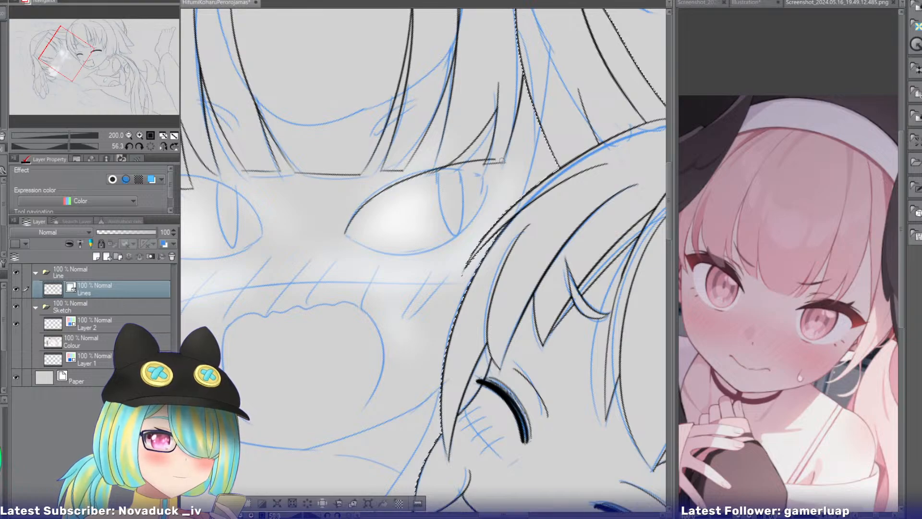
key(ctrl+z)
mouse_move(344, 235)
mouse_down()
mouse_move(504, 170)
mouse_move(472, 164)
mouse_move(332, 238)
mouse_up()
key(ctrl+z)
Ink the lower edge of the eye nearer the first girl as one curve from its outer corner to its inner corner.
key(ctrl+z)
mouse_move(500, 180)
mouse_down()
mouse_move(492, 173)
mouse_move(344, 244)
mouse_up()
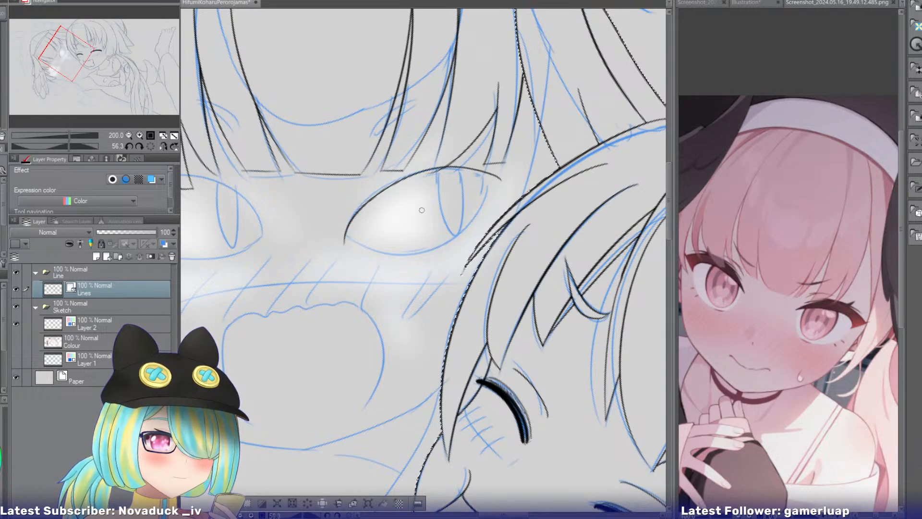
drag(500, 180, 364, 260)
key(ctrl+z)
mouse_move(501, 181)
mouse_down()
mouse_move(439, 253)
mouse_move(356, 248)
mouse_up()
key(ctrl+z)
drag(502, 181, 359, 248)
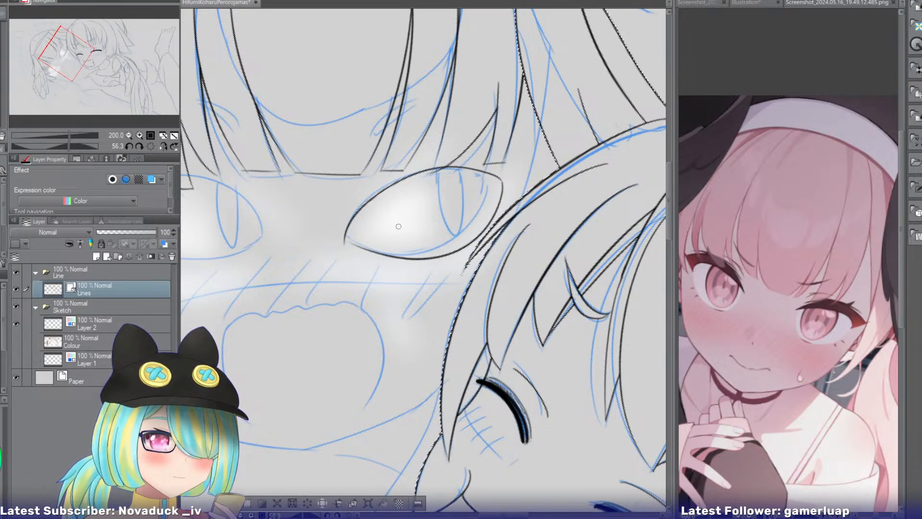
key(ctrl+z)
mouse_move(502, 181)
mouse_down()
mouse_move(480, 230)
mouse_move(355, 248)
mouse_up()
key(ctrl+z)
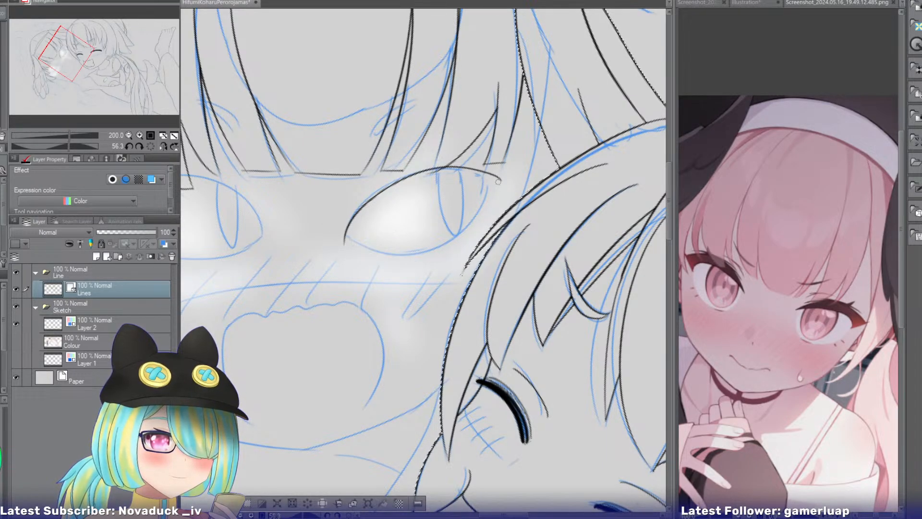
drag(499, 181, 353, 250)
key(ctrl+z)
mouse_move(502, 181)
mouse_down()
mouse_move(435, 253)
mouse_move(326, 245)
mouse_up()
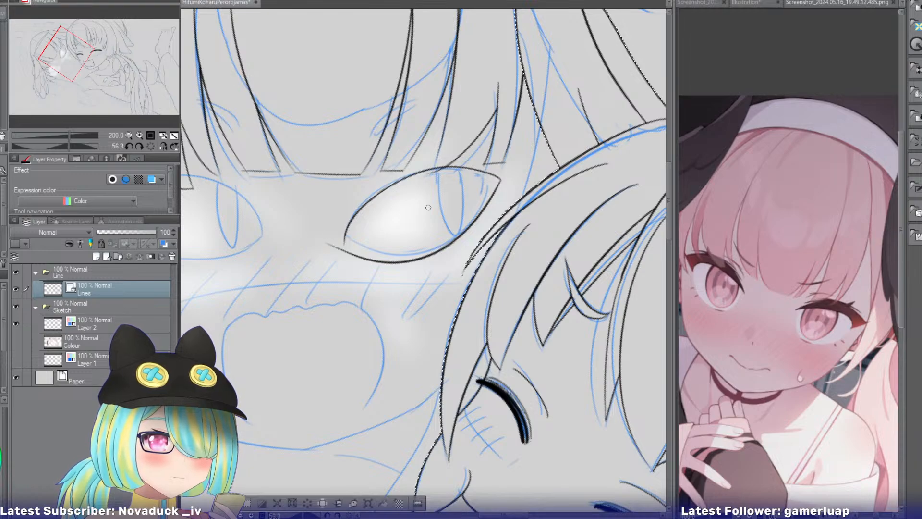
key(ctrl+z)
drag(502, 181, 355, 247)
key(ctrl+z)
drag(501, 180, 344, 245)
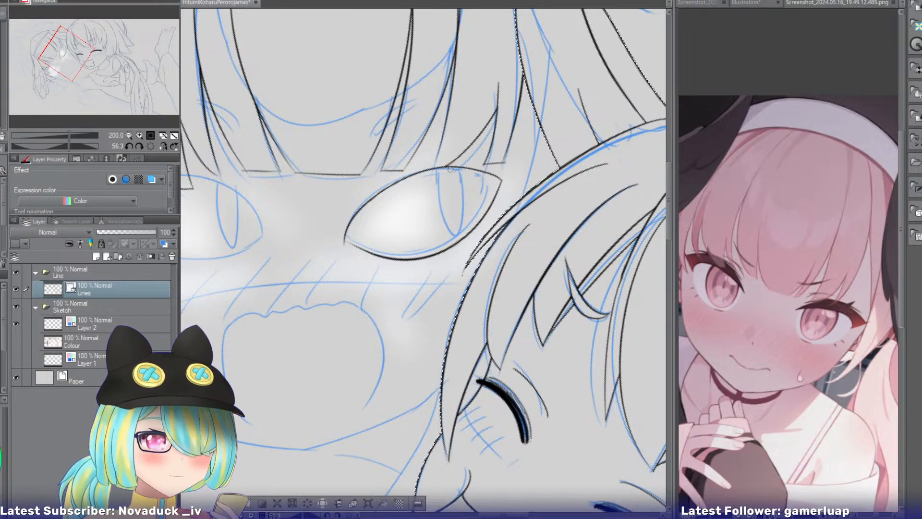
Ink a narrow vertical slit pupil hanging from the upper edge of the eye nearer the first girl.
mouse_move(449, 167)
mouse_down()
mouse_move(470, 186)
mouse_move(469, 166)
mouse_move(453, 230)
mouse_move(470, 161)
mouse_move(464, 176)
mouse_up()
key(ctrl+z)
key(ctrl+z)
key(ctrl+z)
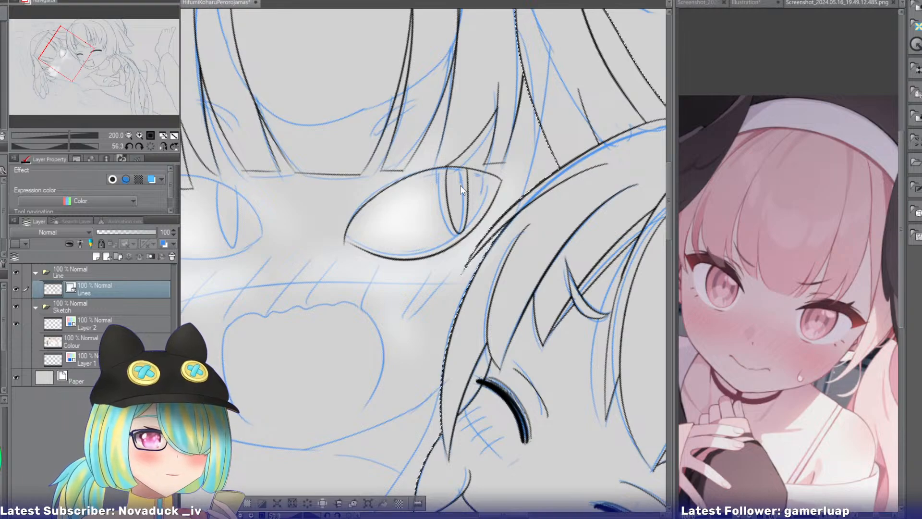
key(ctrl+z)
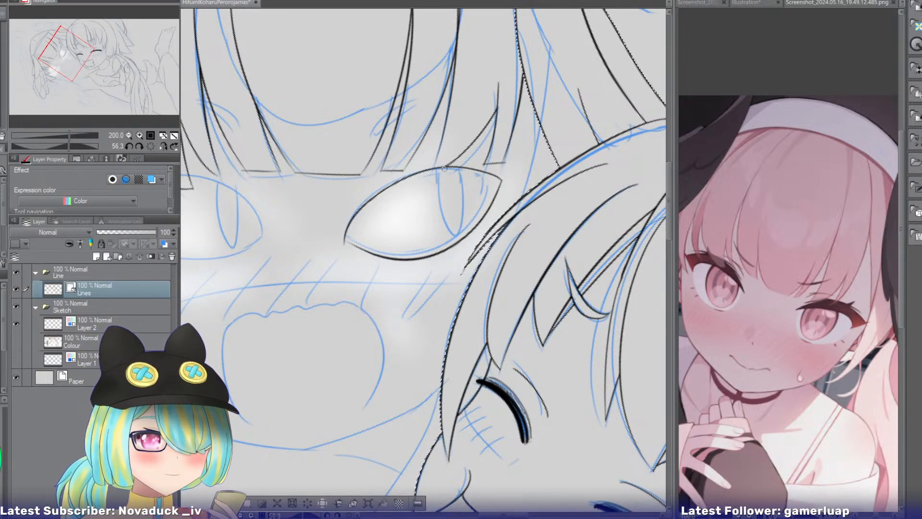
mouse_move(446, 167)
mouse_down()
mouse_move(472, 209)
mouse_move(474, 165)
mouse_move(466, 170)
mouse_up()
key(ctrl+z)
key(ctrl+z)
key(ctrl+z)
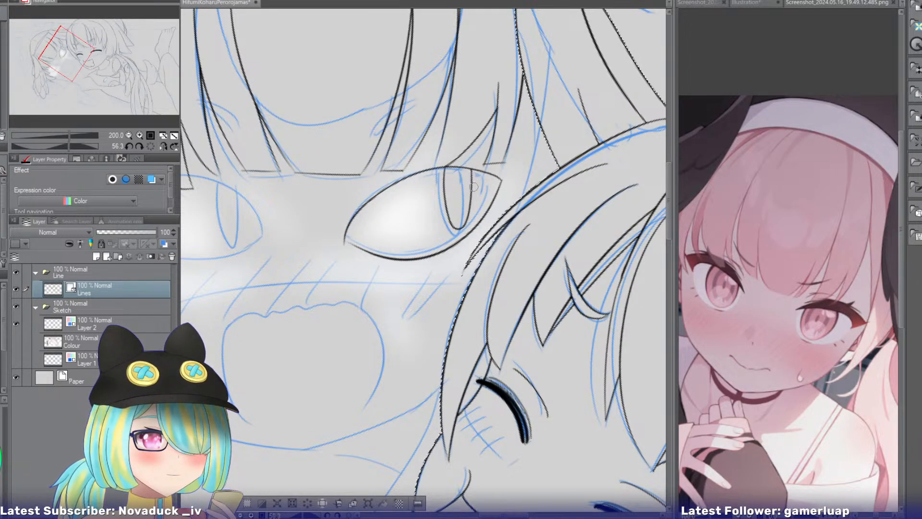
drag(347, 222, 344, 246)
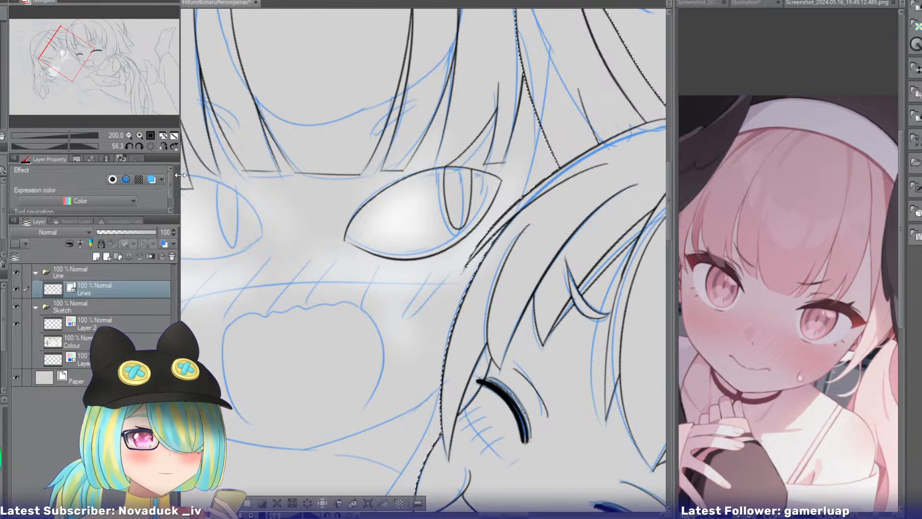
Check the face in a mirrored view and undo the inked outline and pupil of the eye nearer the first girl.
mouse_move(72, 55)
mouse_down()
mouse_move(62, 66)
mouse_move(70, 58)
mouse_up()
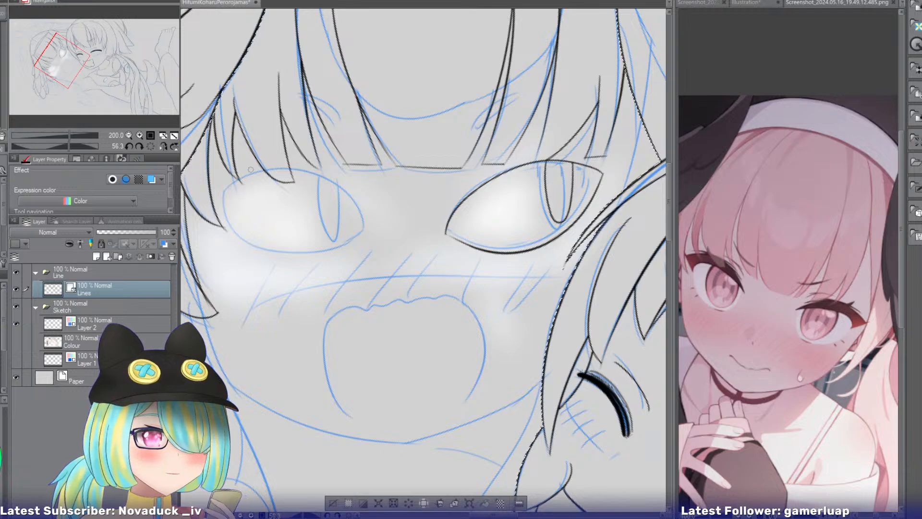
click(161, 146)
drag(73, 59, 70, 72)
key(ctrl+z)
key(ctrl+z)
key(ctrl+z)
key(ctrl+z)
key(ctrl+z)
key(ctrl+z)
key(ctrl+z)
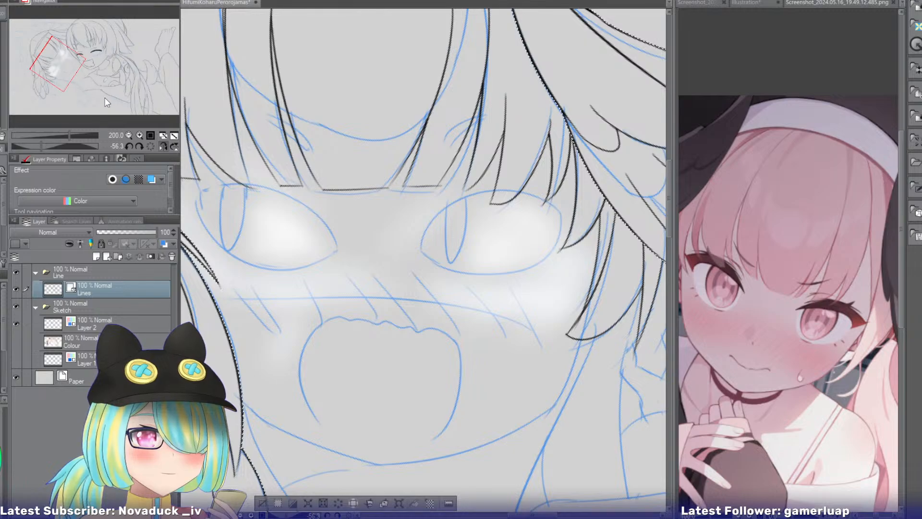
click(161, 146)
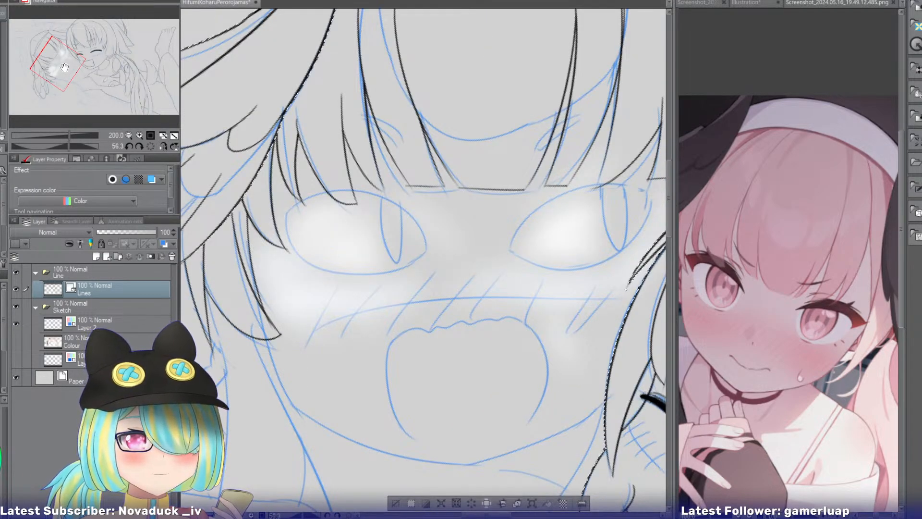
mouse_move(66, 67)
mouse_down()
mouse_move(68, 75)
mouse_move(75, 61)
mouse_up()
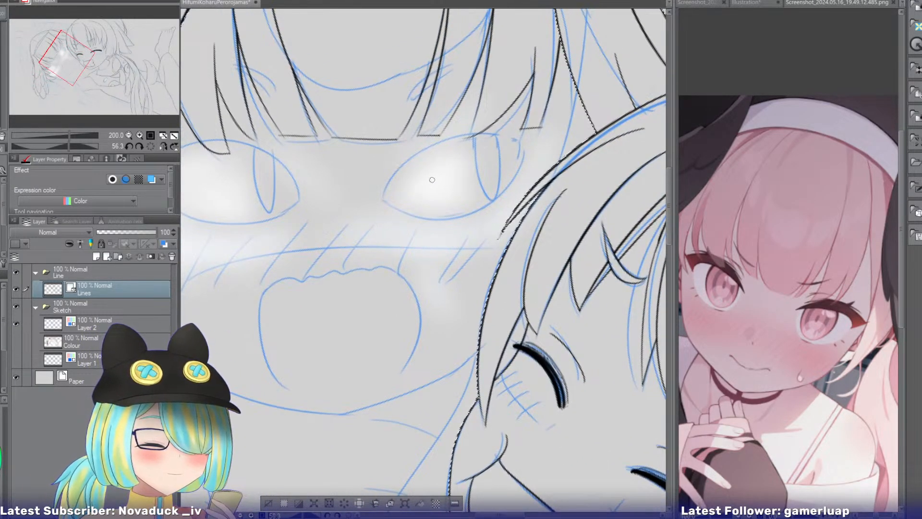
Try inking the upper edge of the eye nearer the first girl as a higher arc from corner to corner.
mouse_move(380, 198)
mouse_down()
mouse_move(509, 133)
mouse_move(527, 140)
mouse_move(385, 184)
mouse_move(527, 144)
mouse_up()
key(ctrl+z)
key(ctrl+z)
mouse_move(382, 197)
mouse_down()
mouse_move(401, 170)
mouse_move(535, 139)
mouse_move(368, 196)
mouse_move(537, 139)
mouse_move(511, 141)
mouse_move(533, 156)
mouse_move(435, 144)
mouse_move(530, 148)
mouse_move(375, 212)
mouse_up()
key(ctrl+z)
key(ctrl+z)
key(ctrl+z)
key(ctrl+z)
key(ctrl+z)
key(ctrl+z)
mouse_move(532, 150)
mouse_down()
mouse_move(511, 129)
mouse_move(396, 199)
mouse_up()
key(ctrl+z)
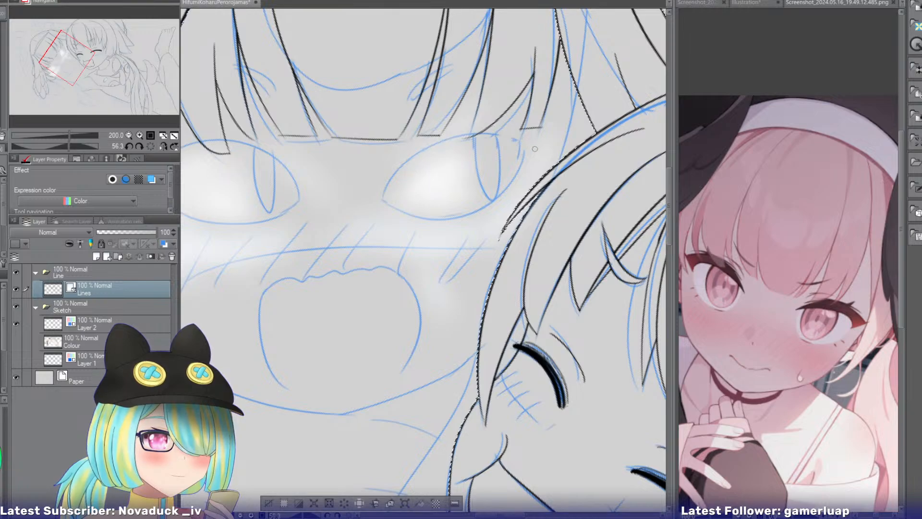
drag(535, 145, 387, 205)
Try inking a lower edge that closes the eye between its outer and inner corners, and undo the whole outline.
key(ctrl+z)
drag(532, 146, 386, 207)
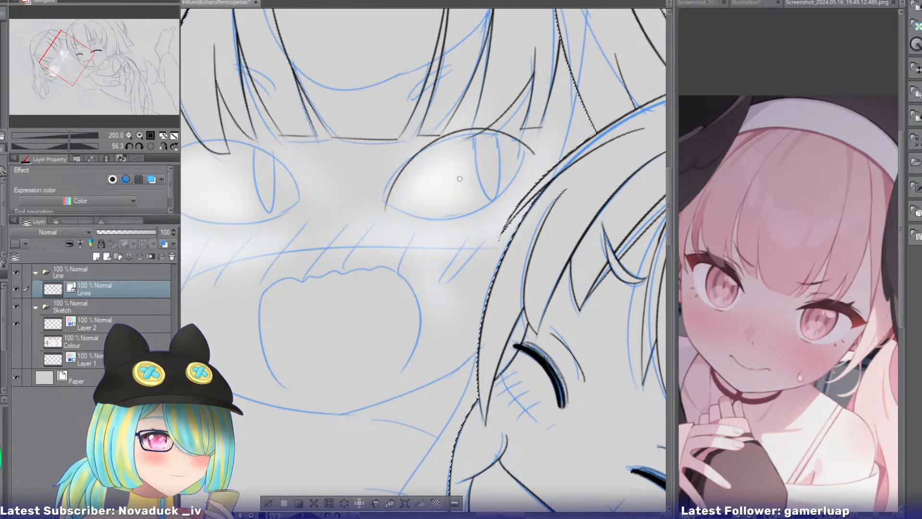
drag(532, 153, 387, 206)
key(ctrl+z)
drag(533, 153, 391, 211)
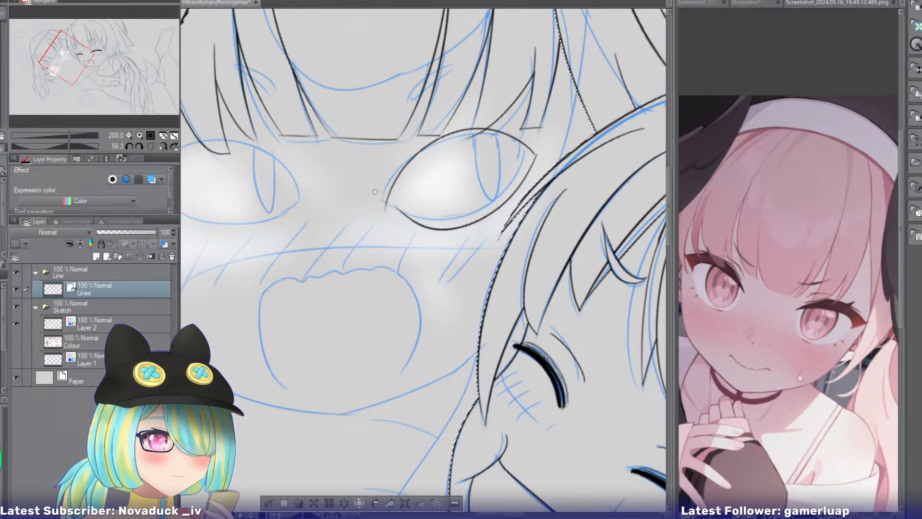
key(ctrl+z)
mouse_move(532, 152)
mouse_down()
mouse_move(425, 213)
mouse_move(374, 191)
mouse_move(534, 153)
mouse_move(371, 205)
mouse_up()
key(ctrl+z)
key(ctrl+z)
drag(533, 153, 386, 207)
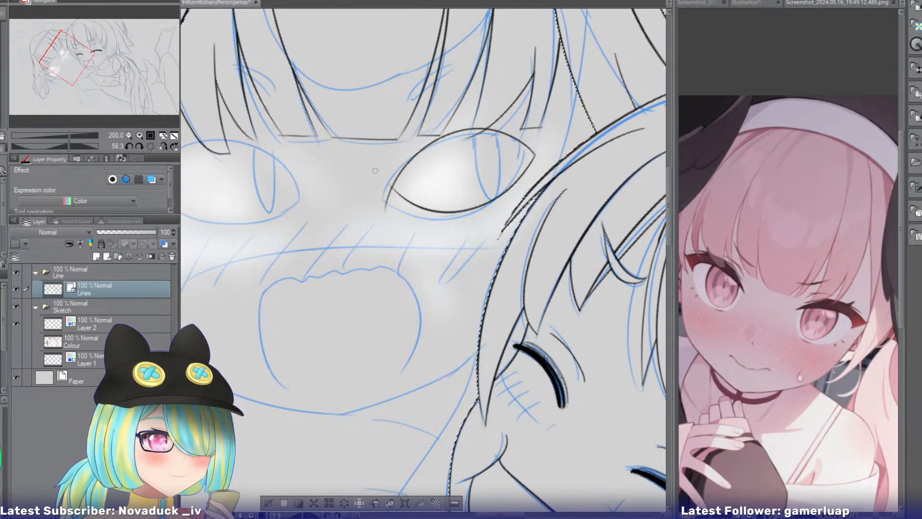
key(ctrl+z)
key(ctrl+z)
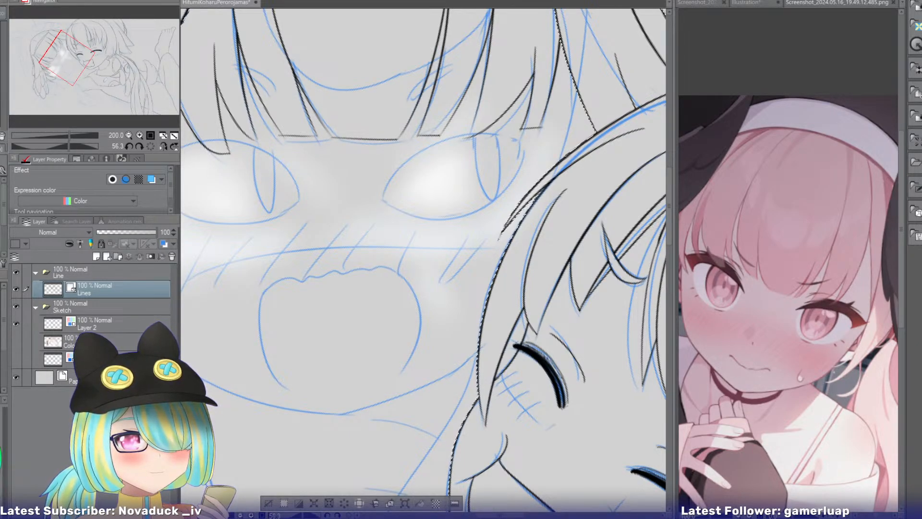
Split the reference images into two stacked views, with the pink-haired girl's images above and Screenshot_2024.05.16_19.54.36.402.png shown below.
click(809, 11)
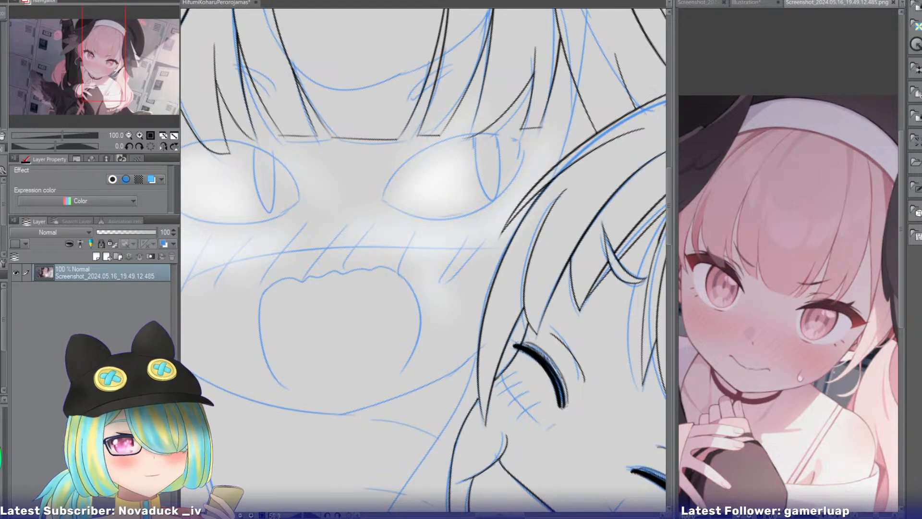
click(863, 5)
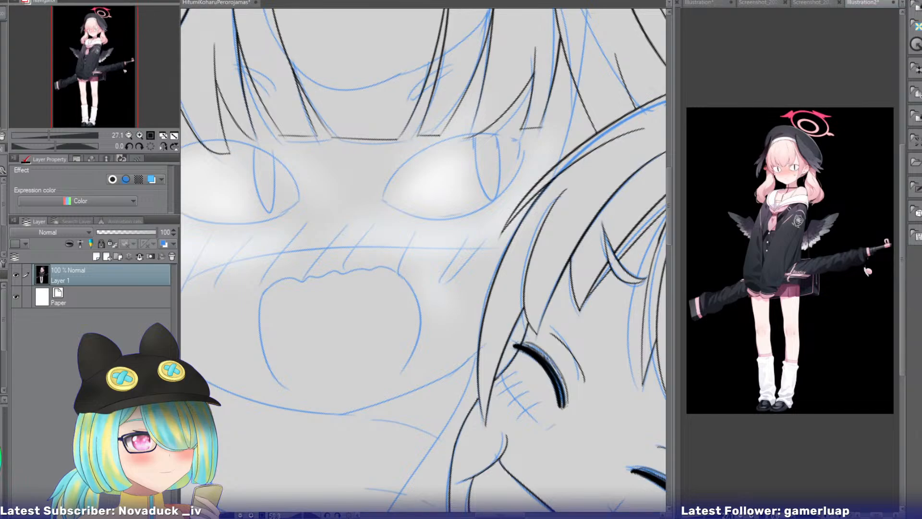
drag(850, 1, 845, 3)
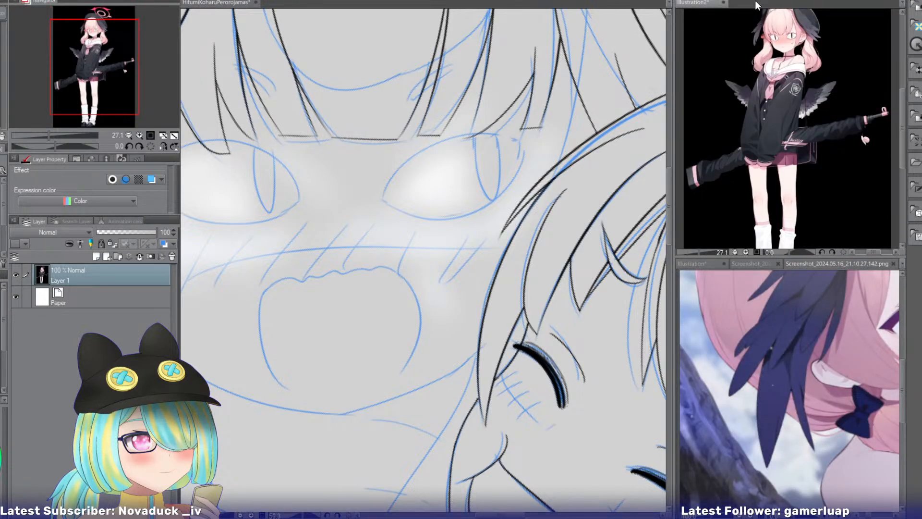
drag(754, 1, 755, 3)
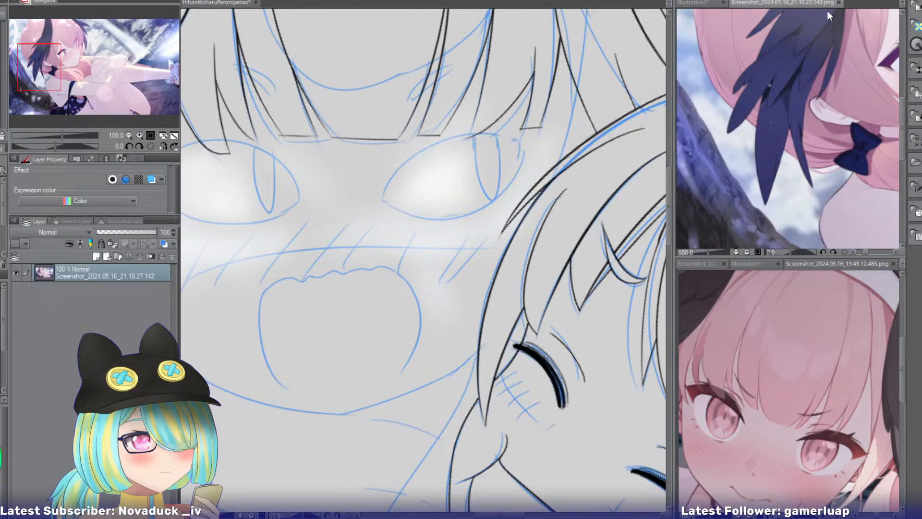
drag(853, 1, 850, 2)
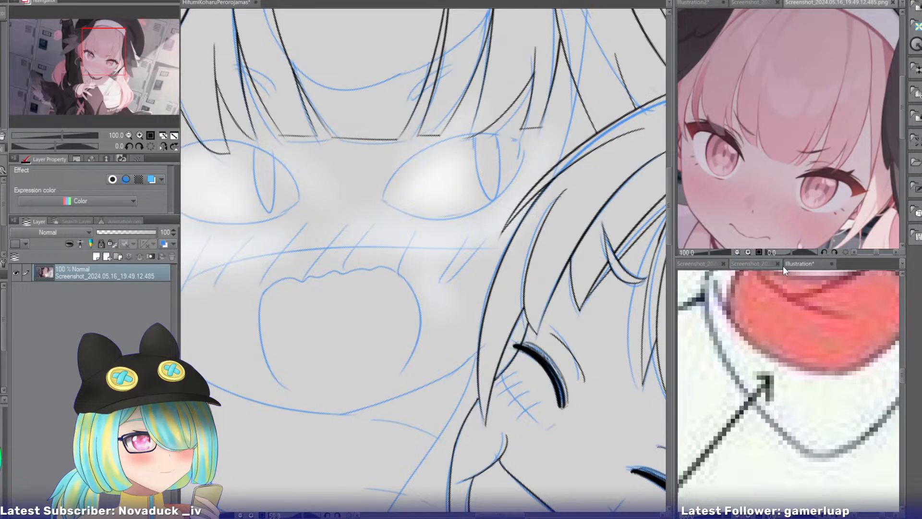
drag(758, 268, 695, 270)
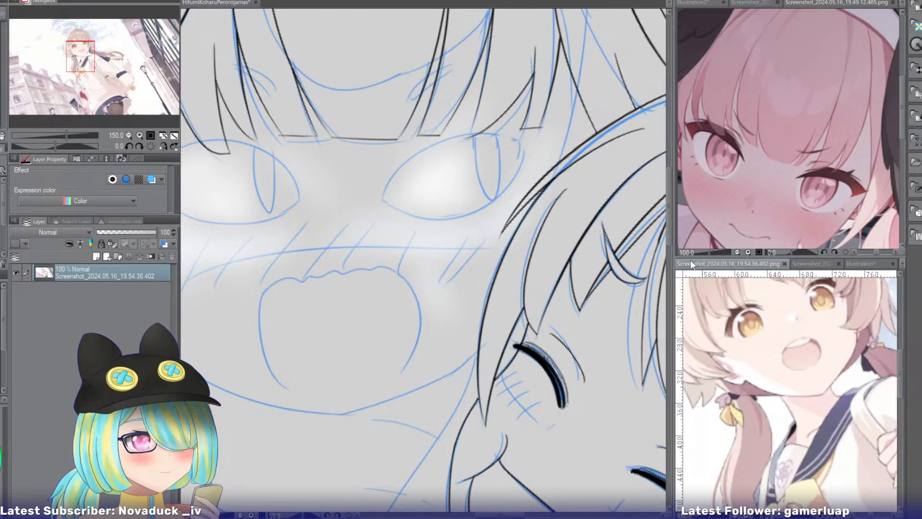
Show the full-body Illustration2 in the upper reference view and enlarge it to 150% on the pink-haired girl's eyes.
click(761, 4)
click(702, 2)
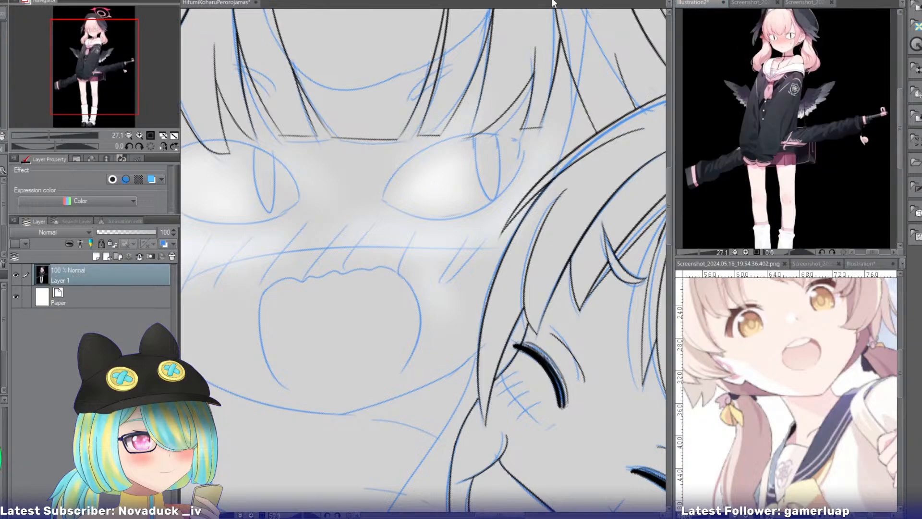
click(139, 136)
click(139, 136)
click(140, 136)
click(140, 136)
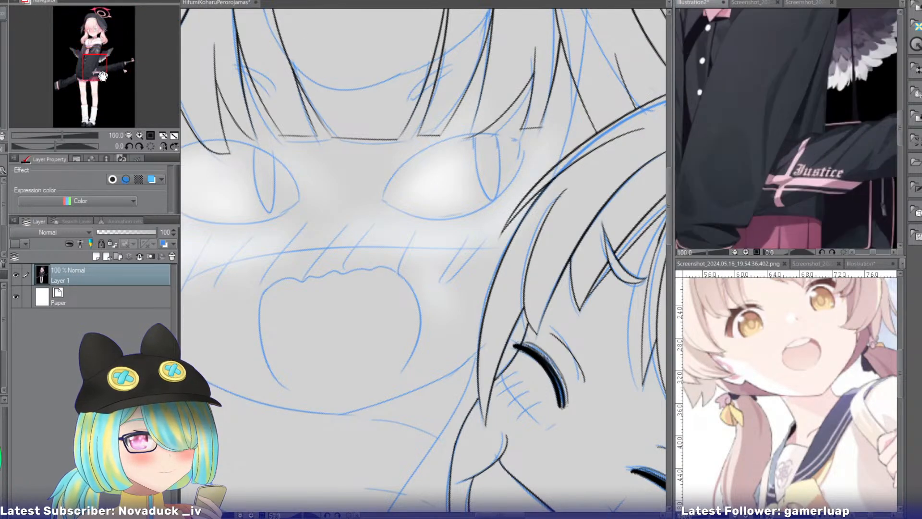
drag(103, 75, 105, 41)
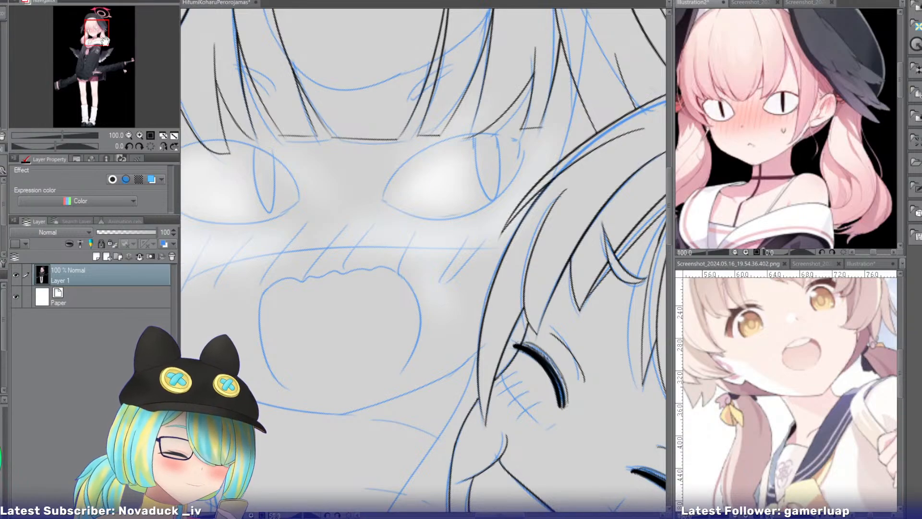
click(139, 135)
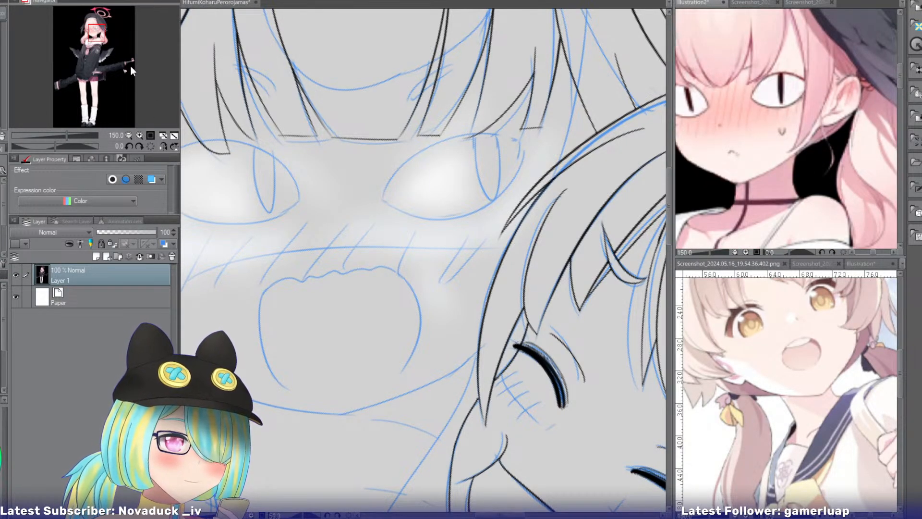
Return to the drawing, zoom to 400% and ink the near eye's lower edge from its inner corner up to its outer corner.
click(195, 3)
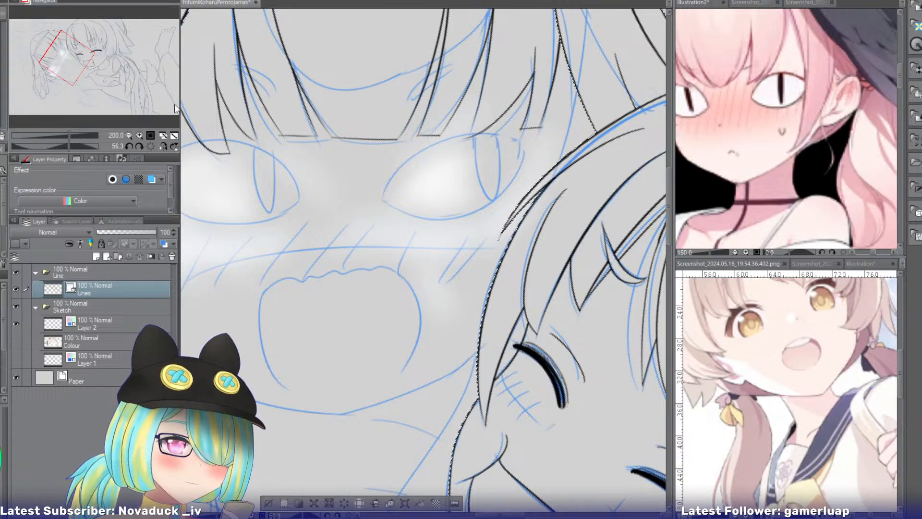
click(139, 135)
click(70, 57)
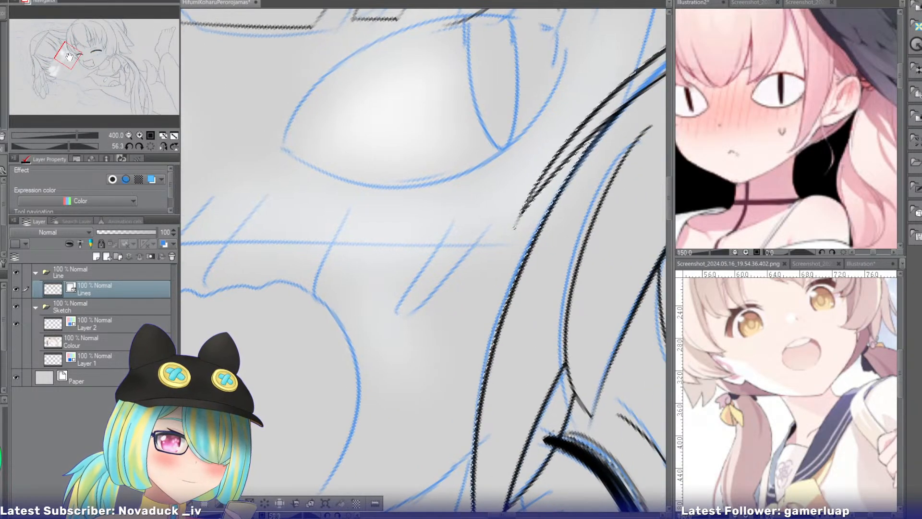
drag(69, 57, 66, 54)
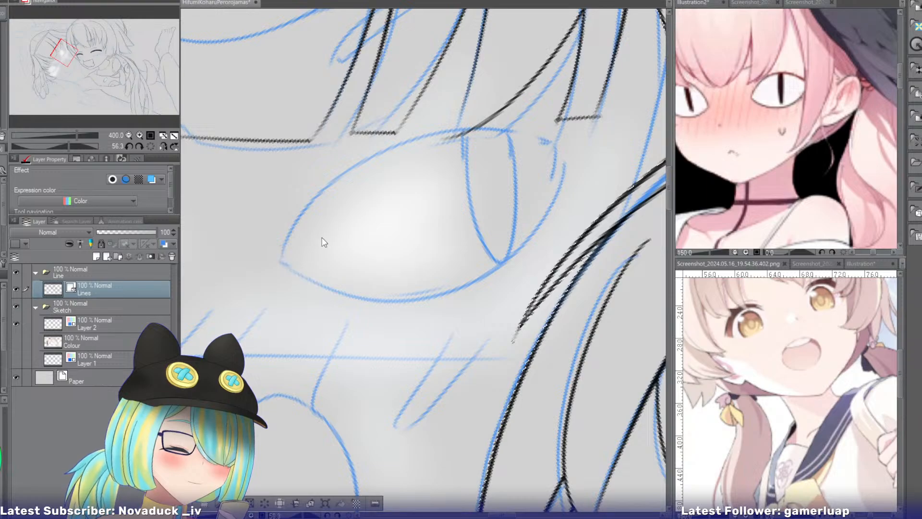
mouse_move(280, 248)
mouse_down()
mouse_move(290, 265)
mouse_move(534, 227)
mouse_up()
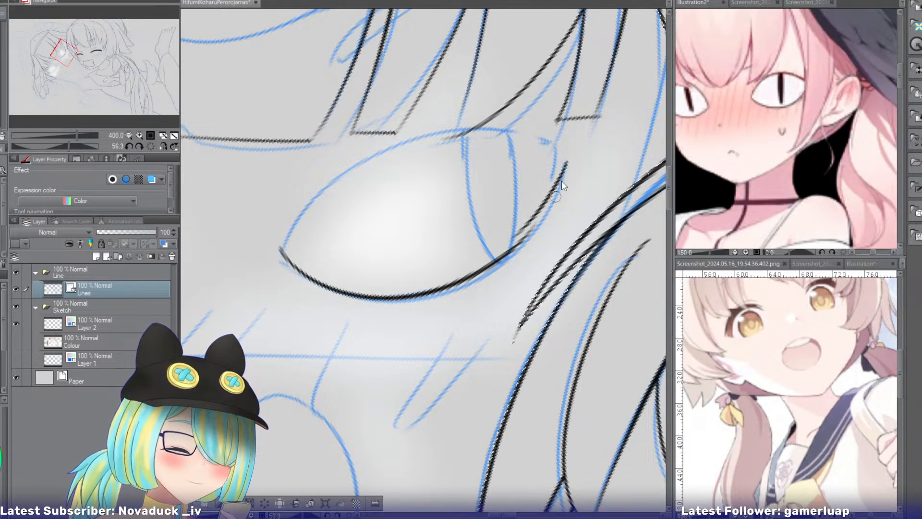
drag(567, 172, 520, 238)
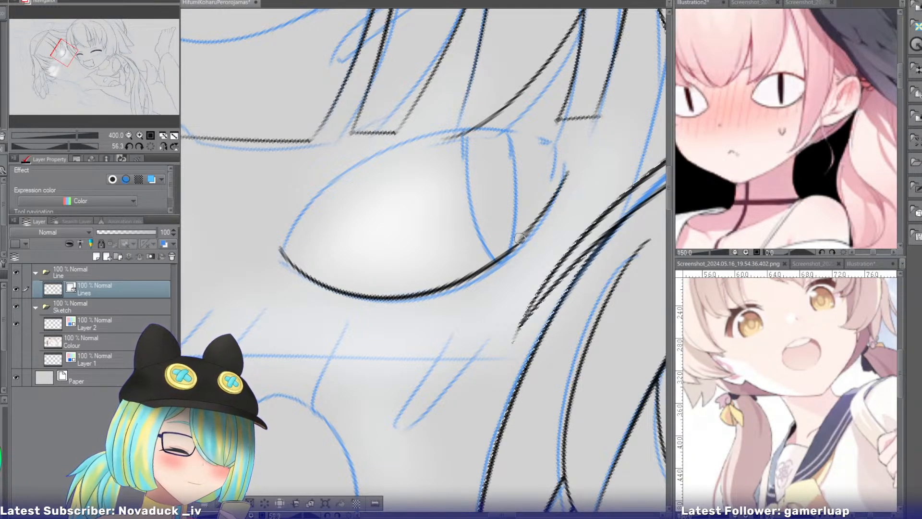
key(ctrl+z)
drag(572, 167, 518, 240)
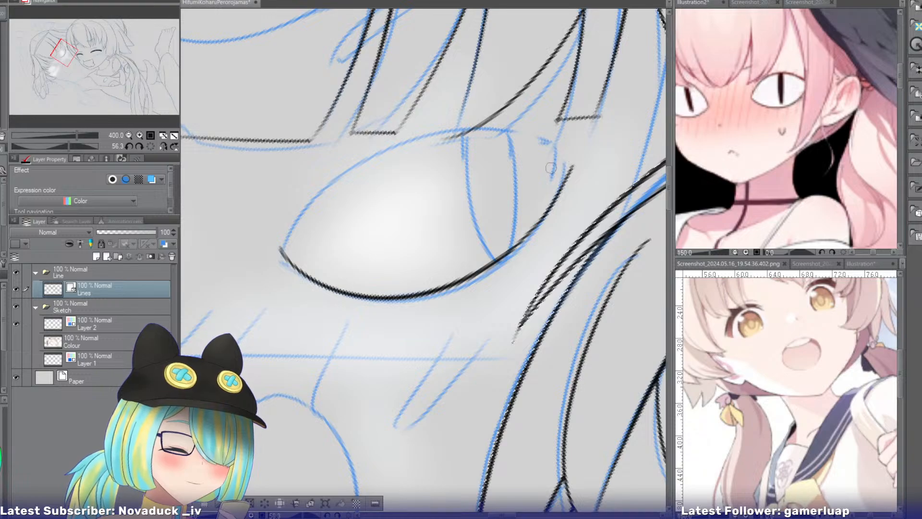
Ink the near eye's upper edge in an arc from its outer corner down to its inner corner.
drag(571, 167, 291, 201)
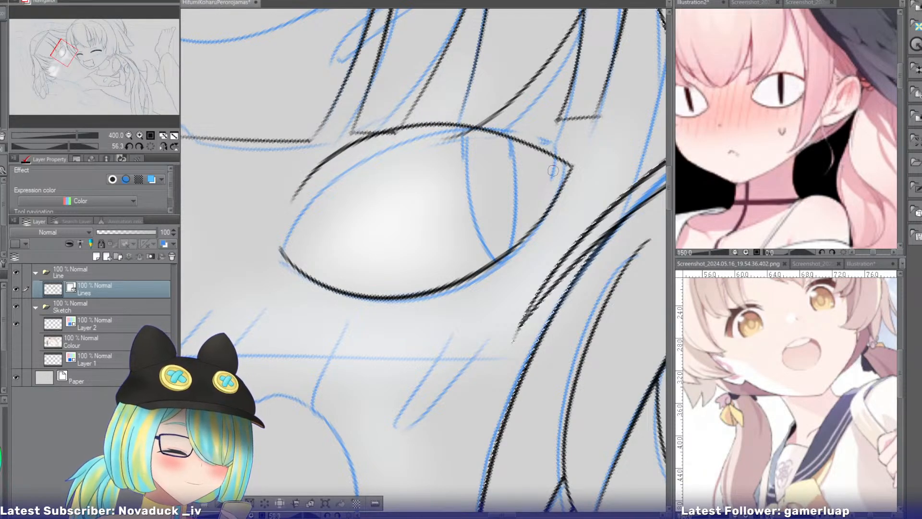
key(ctrl+z)
drag(567, 166, 291, 201)
key(ctrl+z)
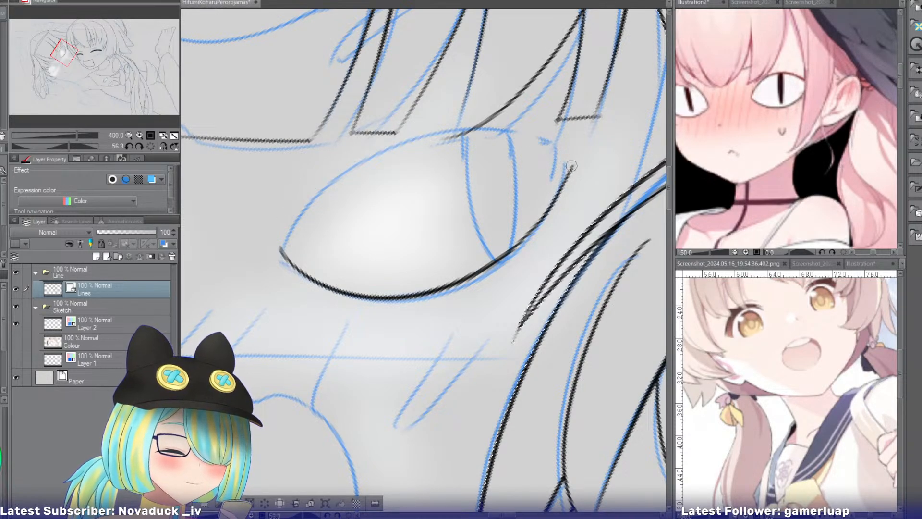
mouse_move(571, 166)
mouse_down()
mouse_move(294, 224)
mouse_move(279, 254)
mouse_up()
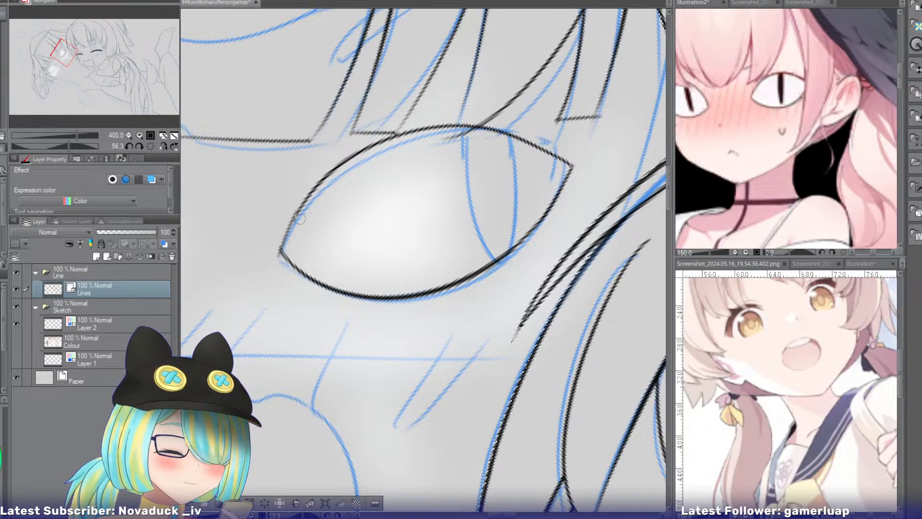
key(ctrl+z)
drag(301, 207, 280, 252)
Erase the hair tip crossing into the near eye and ink its narrow slit pupil with a rounded lower end.
key(e)
mouse_move(452, 138)
mouse_down()
mouse_move(474, 138)
mouse_move(462, 166)
mouse_move(461, 245)
mouse_up()
key(p)
key(ctrl+z)
drag(463, 126, 461, 246)
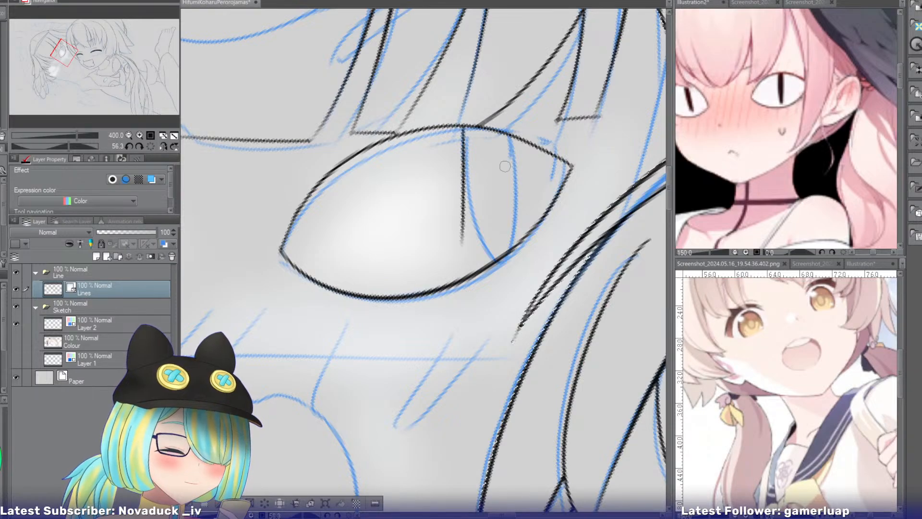
key(ctrl+z)
drag(464, 127, 468, 246)
mouse_move(508, 133)
mouse_down()
mouse_move(497, 246)
mouse_move(496, 236)
mouse_move(482, 256)
mouse_up()
key(ctrl+z)
key(ctrl+z)
key(ctrl+z)
key(ctrl+z)
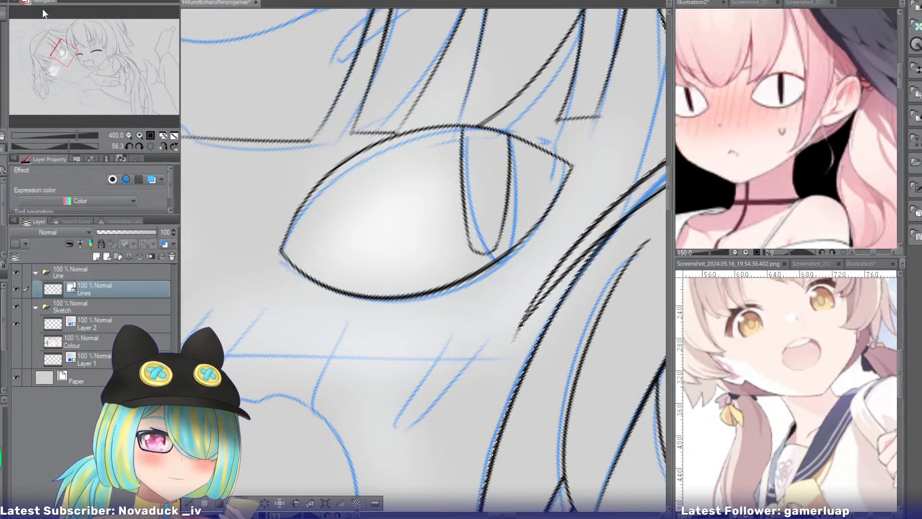
Try inking the other eye's upper edge just inside the sketch at 400% with the canvas rotated to -56.3, and undo the strokes.
drag(60, 54, 61, 68)
click(164, 146)
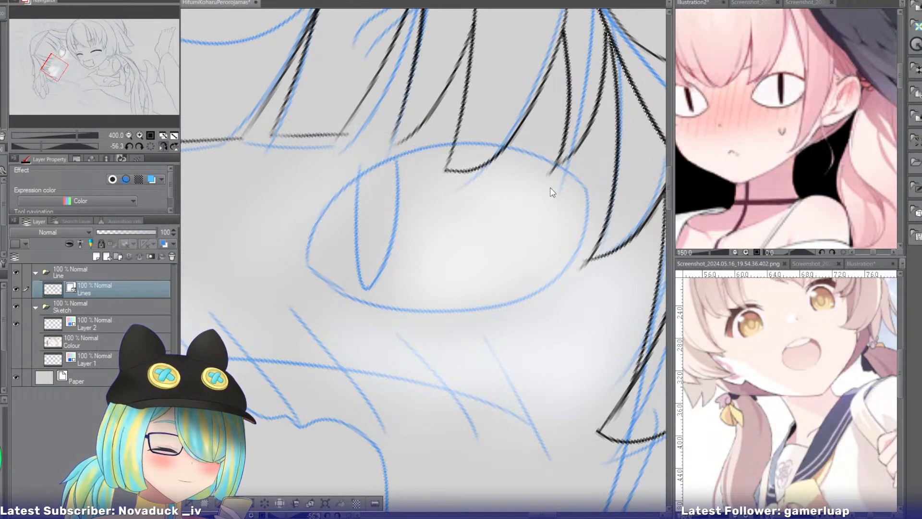
drag(567, 179, 307, 262)
key(ctrl+z)
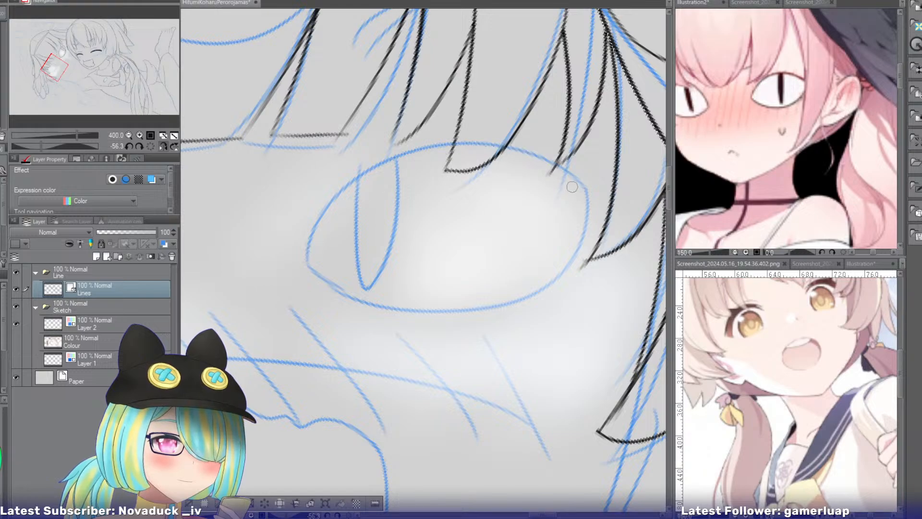
drag(571, 185, 318, 255)
key(ctrl+z)
mouse_move(566, 189)
mouse_down()
mouse_move(536, 167)
mouse_move(316, 252)
mouse_up()
key(ctrl+z)
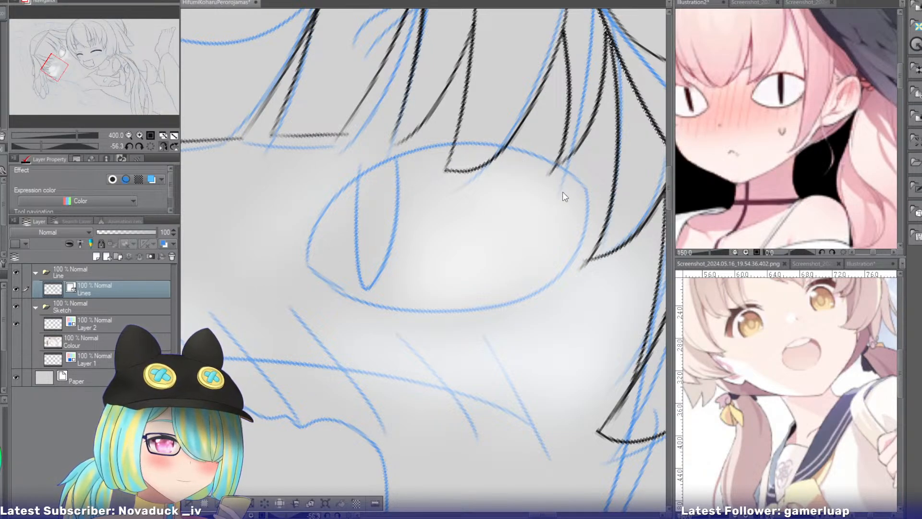
mouse_move(571, 190)
mouse_down()
mouse_move(345, 216)
mouse_move(311, 250)
mouse_up()
key(ctrl+z)
drag(570, 194, 310, 268)
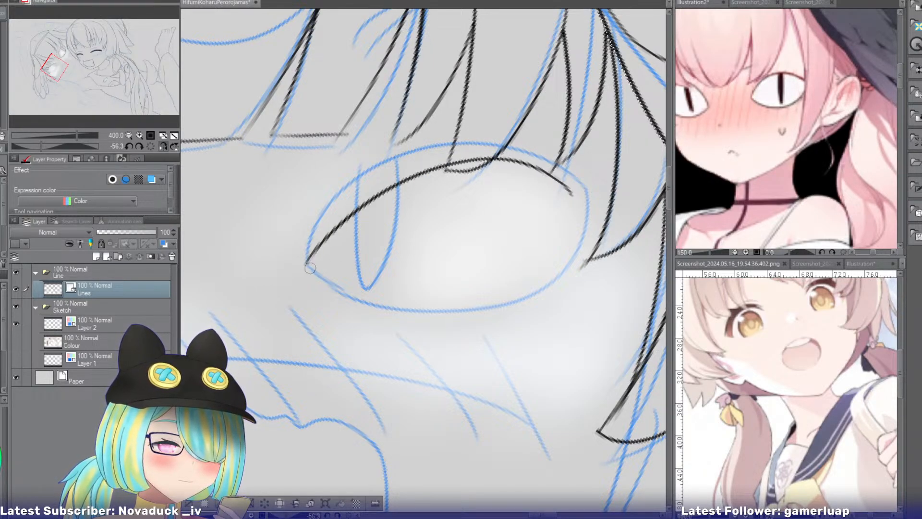
mouse_move(566, 206)
mouse_down()
mouse_move(433, 287)
mouse_move(305, 243)
mouse_up()
key(ctrl+z)
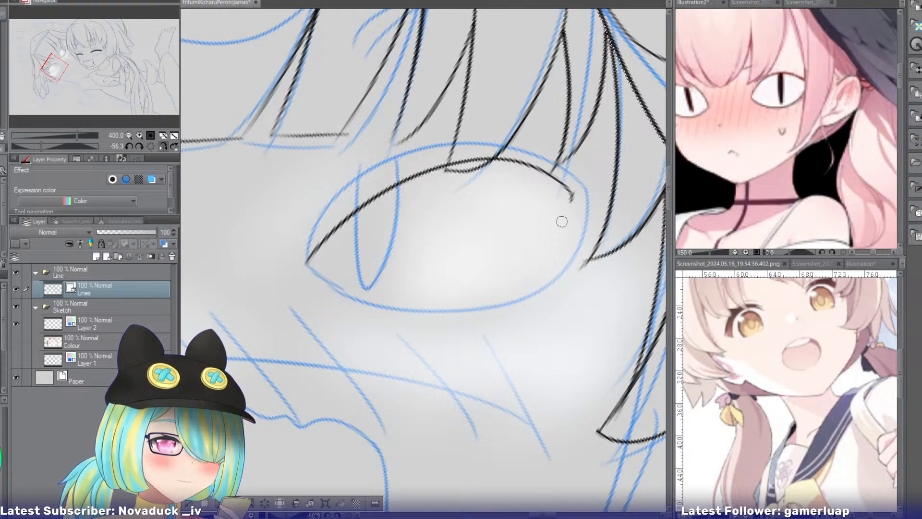
drag(562, 221, 307, 249)
key(ctrl+z)
key(ctrl+z)
Try inking the same upper edge closer to the sketch from its outer corner, and undo the strokes.
mouse_move(591, 197)
mouse_down()
mouse_move(333, 209)
mouse_move(337, 268)
mouse_move(506, 152)
mouse_move(321, 263)
mouse_up()
key(ctrl+z)
key(ctrl+z)
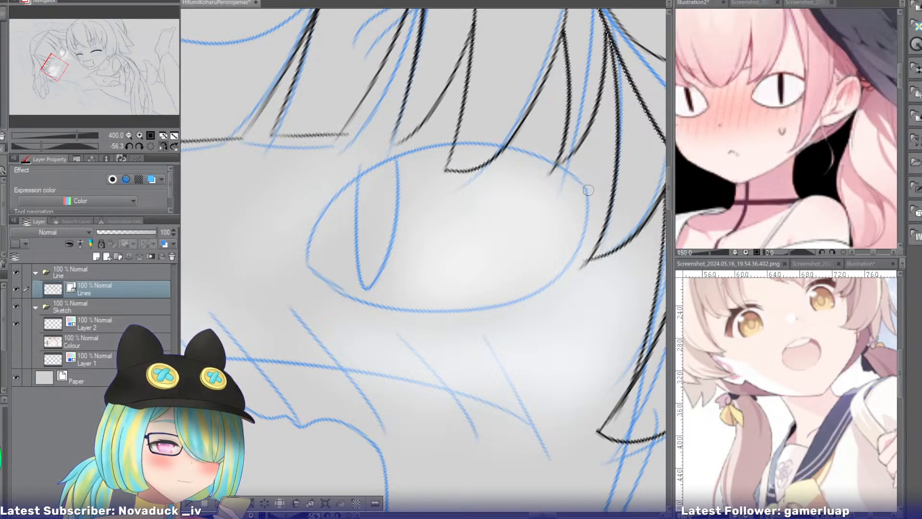
drag(590, 189, 333, 260)
drag(589, 189, 337, 244)
key(ctrl+z)
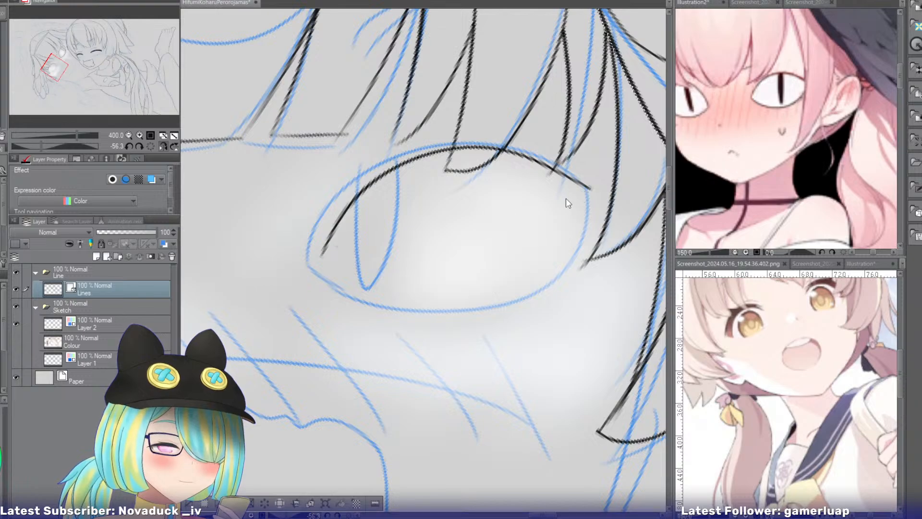
drag(591, 199, 310, 241)
key(ctrl+z)
key(ctrl+z)
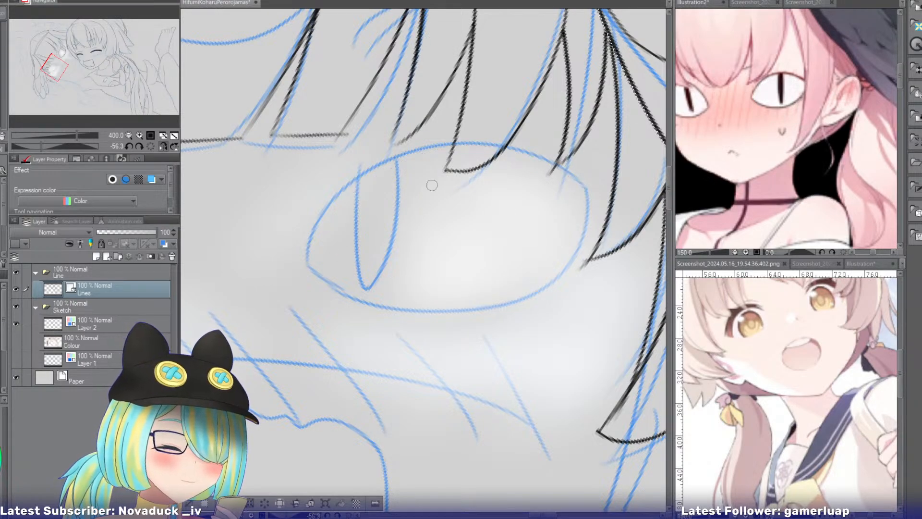
Zoom out to 200% and ink the second eye's upper and lower edges as a closed almond outline.
click(127, 135)
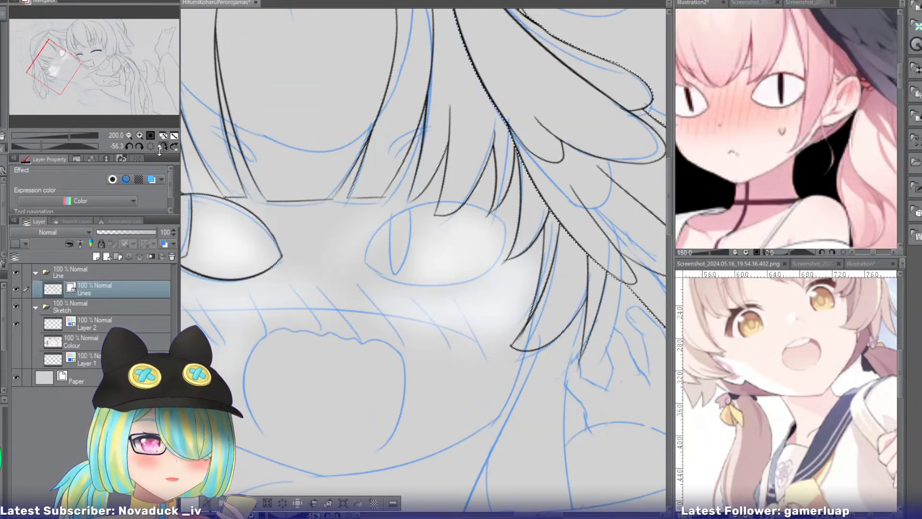
drag(69, 69, 78, 68)
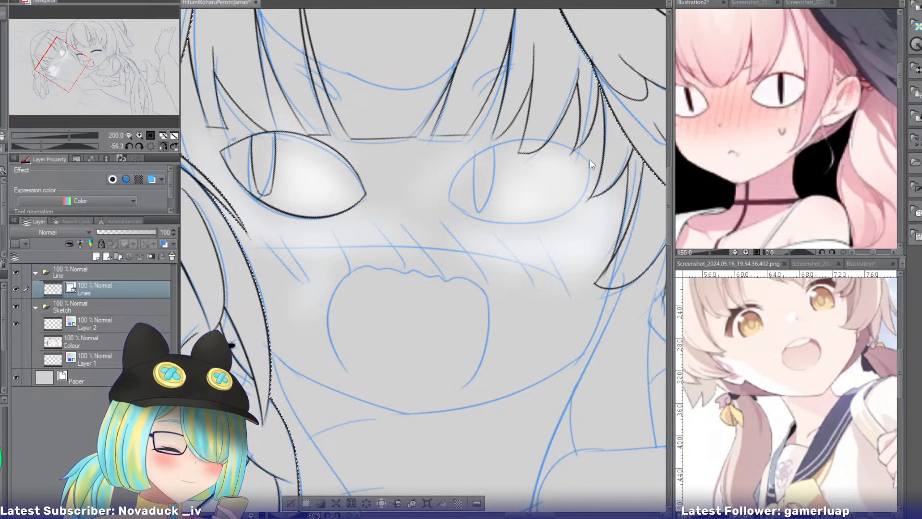
drag(575, 147, 448, 198)
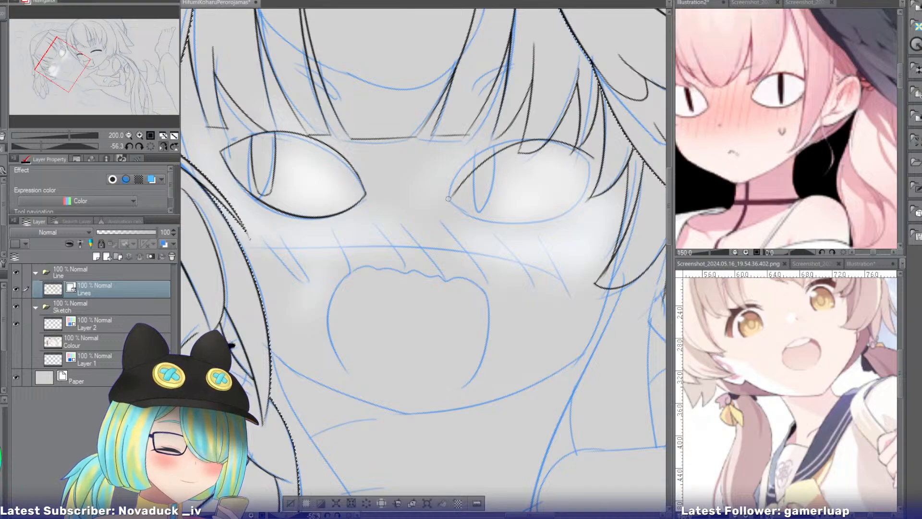
drag(593, 161, 456, 198)
key(ctrl+z)
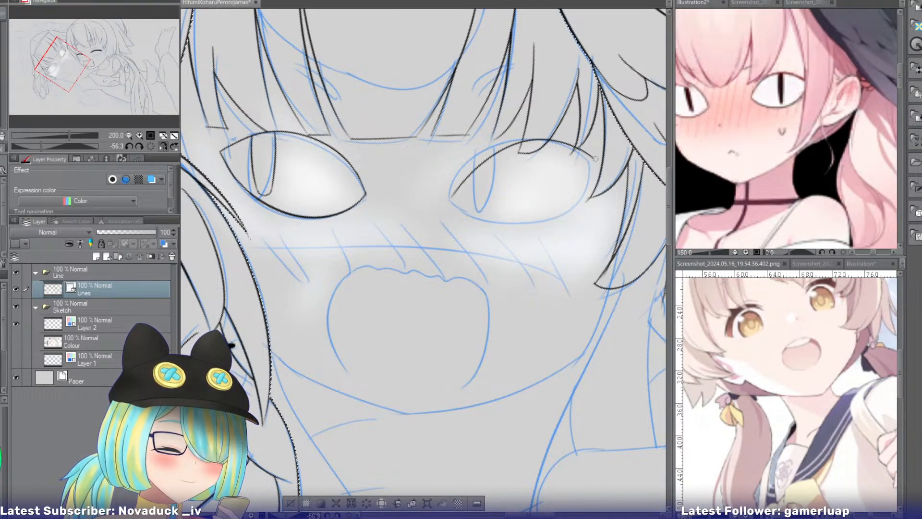
drag(593, 162, 448, 192)
key(ctrl+z)
drag(592, 158, 450, 197)
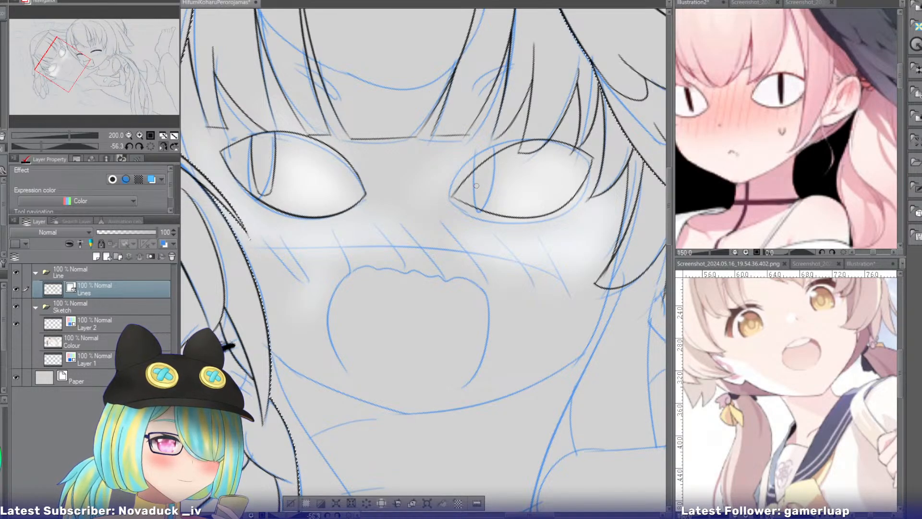
Ink both curved sides of the second eye's slit pupil between the upper and lower edges at 400%.
click(141, 135)
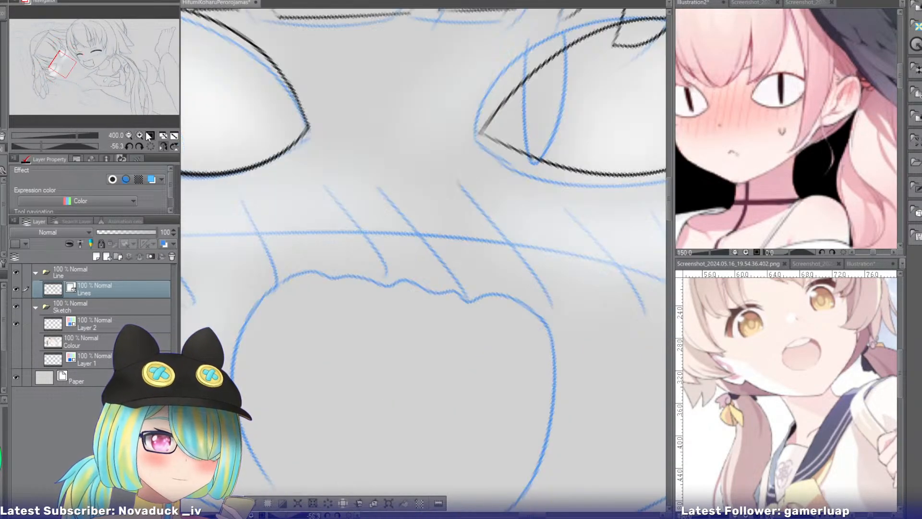
drag(68, 61, 61, 67)
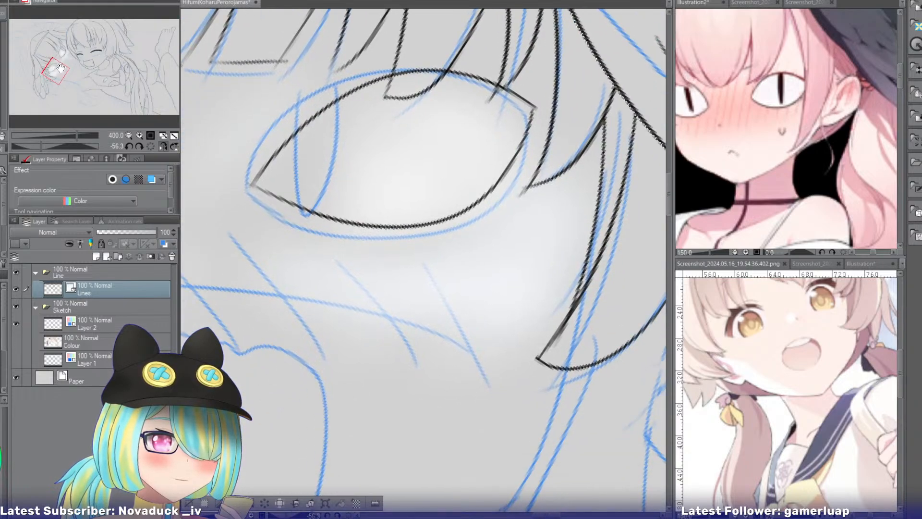
drag(347, 96, 334, 214)
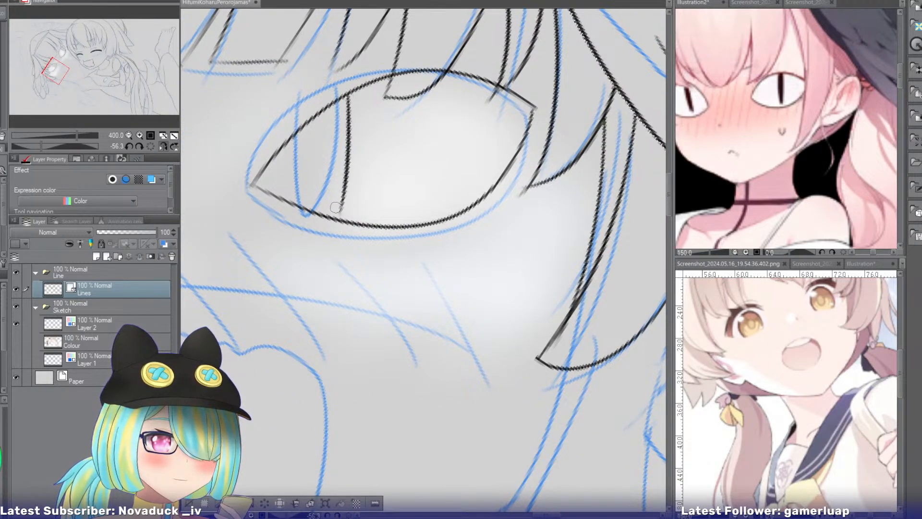
key(ctrl+z)
drag(348, 94, 343, 218)
drag(314, 120, 328, 220)
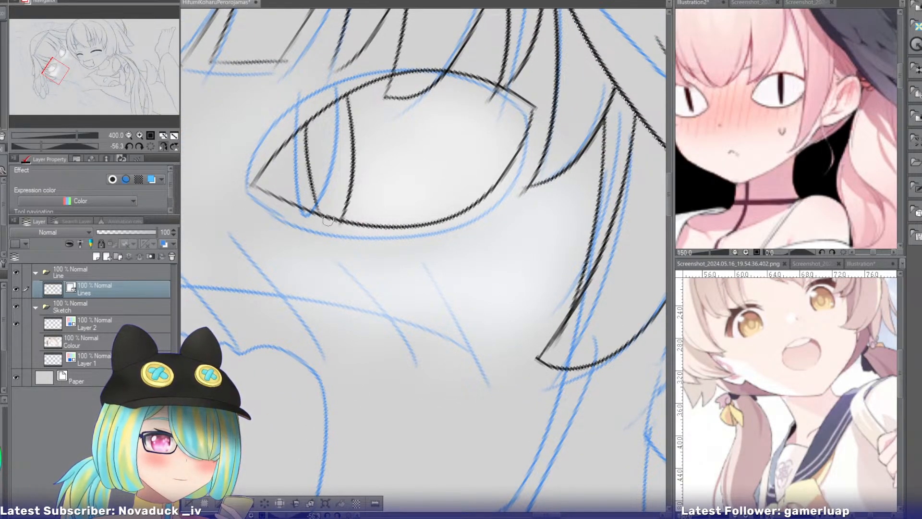
key(ctrl+z)
mouse_move(310, 121)
mouse_down()
mouse_move(318, 217)
mouse_move(337, 229)
mouse_up()
Erase the hair tips that cross into the second eye and check both eyes at 100%.
key(e)
drag(393, 95, 408, 99)
drag(497, 109, 491, 97)
click(128, 135)
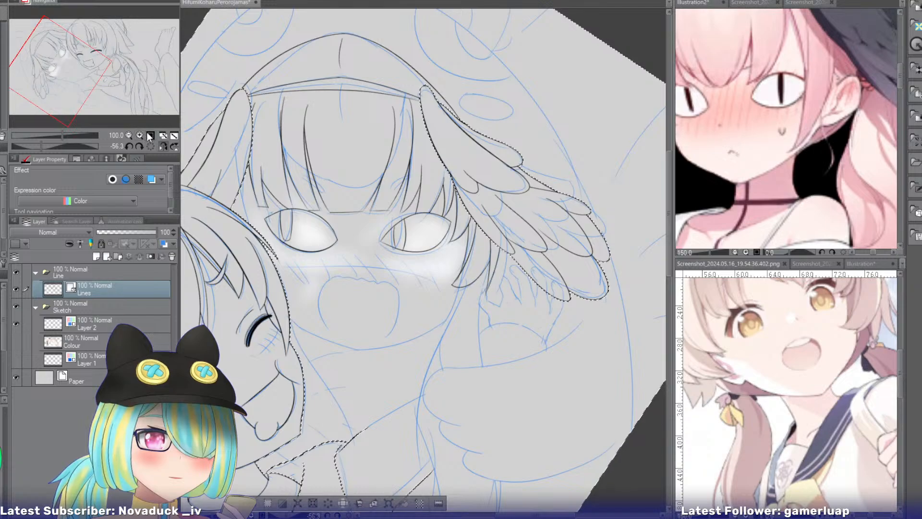
click(140, 135)
click(140, 135)
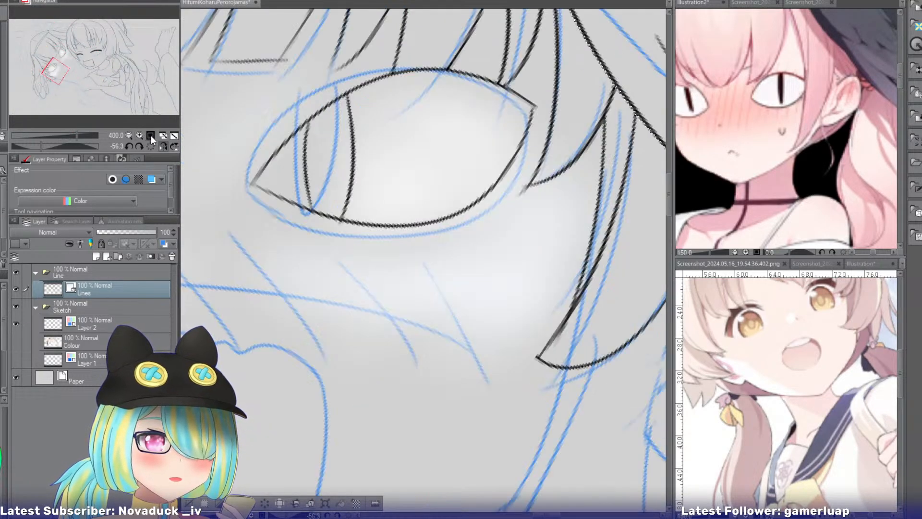
Thicken the second eye's upper edge with another inked line running from the outer corner to the inner corner.
drag(415, 114, 315, 182)
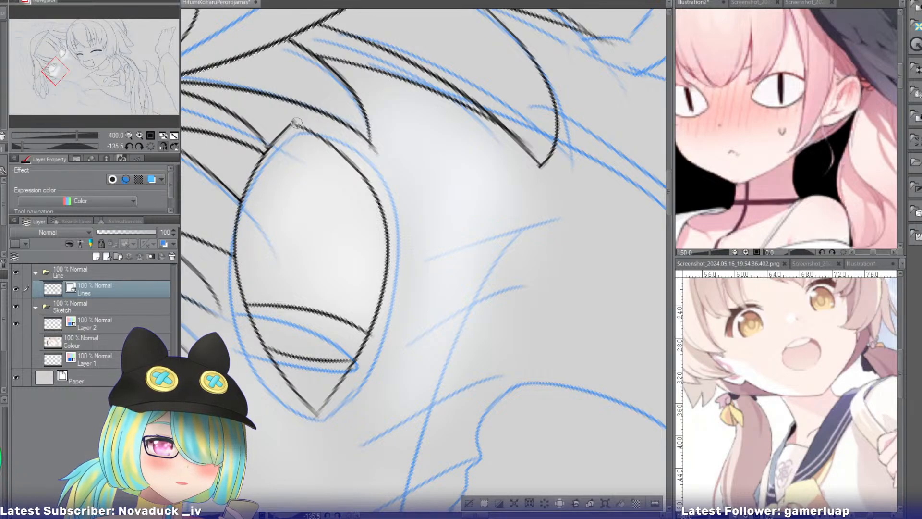
drag(296, 123, 230, 298)
key(ctrl+z)
mouse_move(294, 121)
mouse_down()
mouse_move(228, 213)
mouse_move(225, 297)
mouse_up()
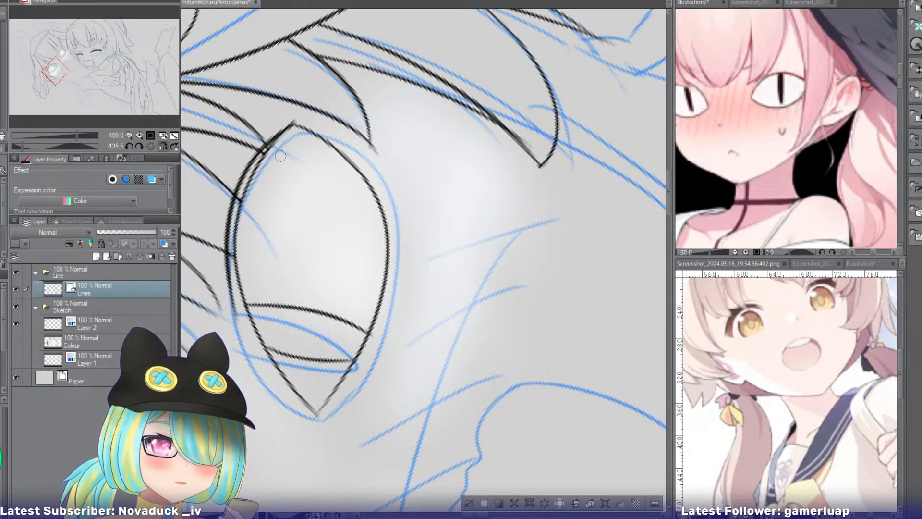
key(ctrl+z)
drag(295, 120, 229, 297)
key(ctrl+z)
drag(294, 121, 226, 298)
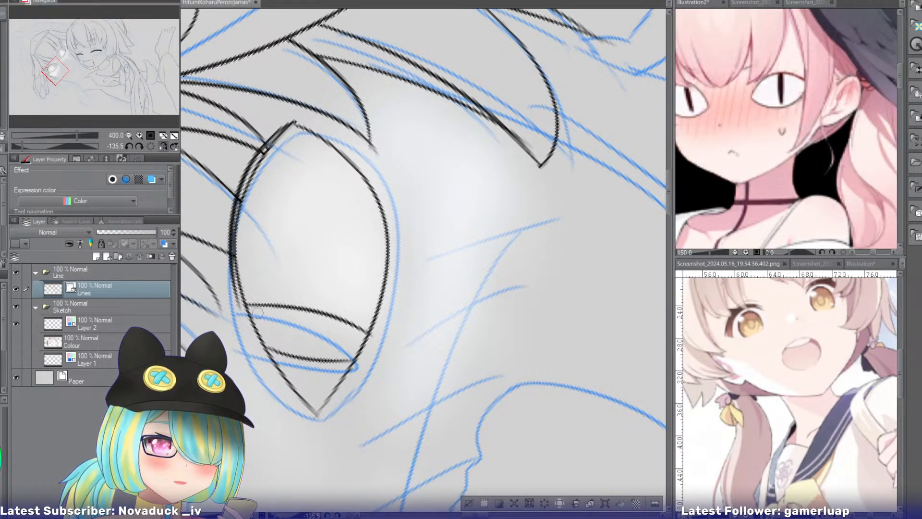
mouse_move(250, 243)
mouse_down()
mouse_move(298, 181)
mouse_move(277, 150)
mouse_move(237, 267)
mouse_move(239, 298)
mouse_up()
key(ctrl+z)
drag(275, 139, 251, 307)
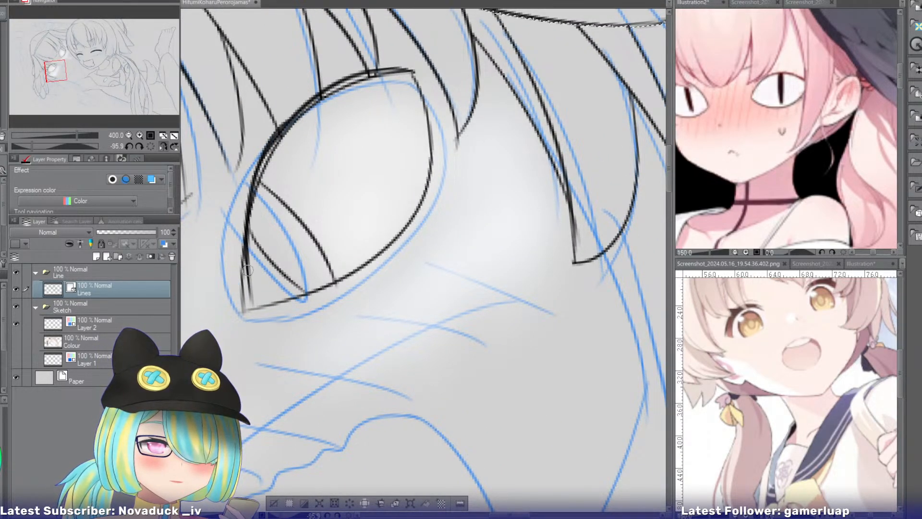
Erase the overshoot at the eye's inner corner and the doubled inner line along its upper edge.
drag(248, 268, 246, 317)
key(e)
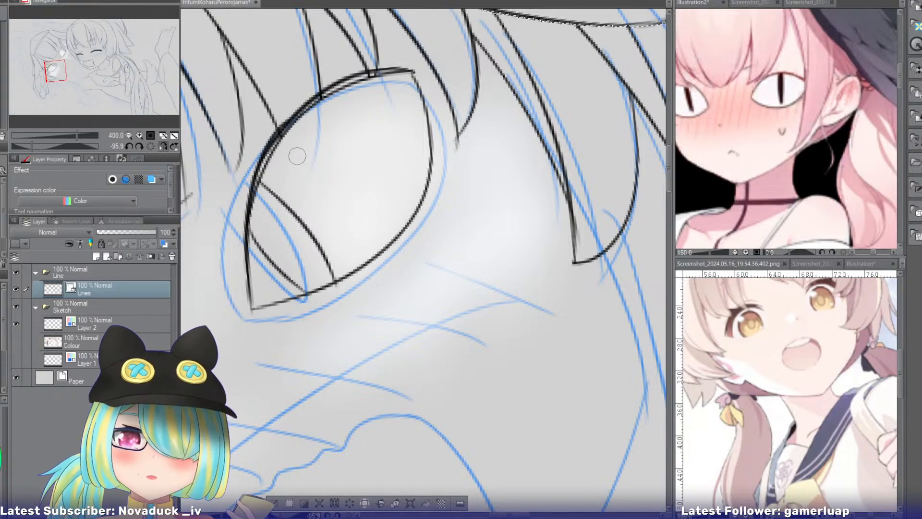
drag(284, 139, 276, 149)
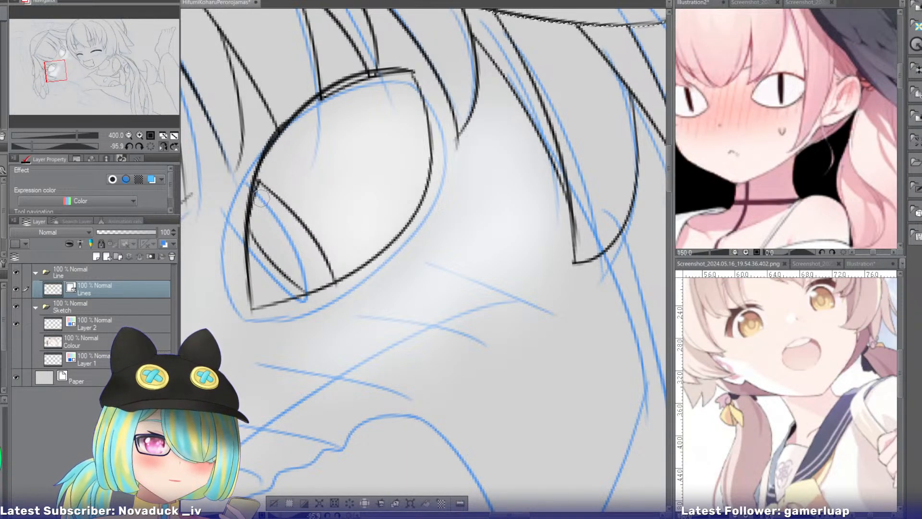
drag(261, 198, 256, 192)
mouse_move(336, 100)
mouse_down()
mouse_move(383, 76)
mouse_move(367, 76)
mouse_up()
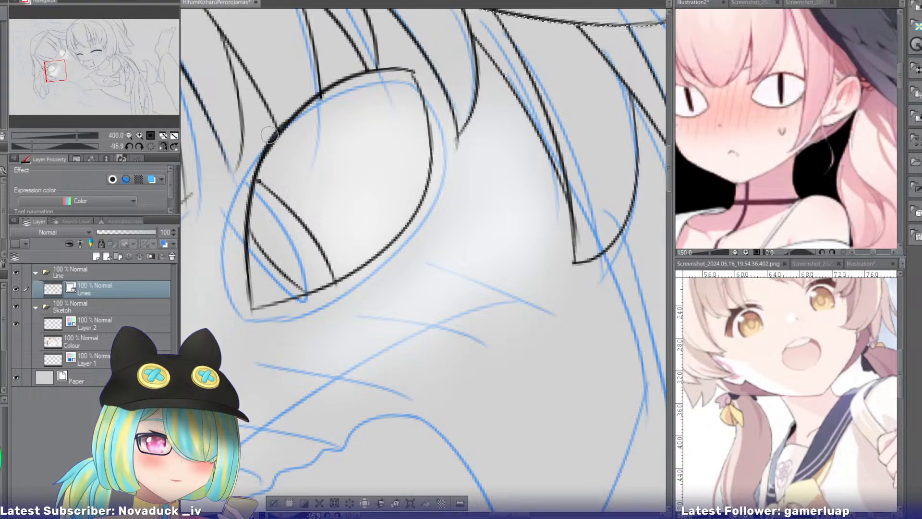
Erase the middle of the eye's upper edge, re-ink it as one smooth curve and reset the canvas rotation to 0.
mouse_move(287, 133)
mouse_down()
mouse_move(268, 157)
mouse_move(292, 126)
mouse_move(255, 159)
mouse_move(230, 281)
mouse_up()
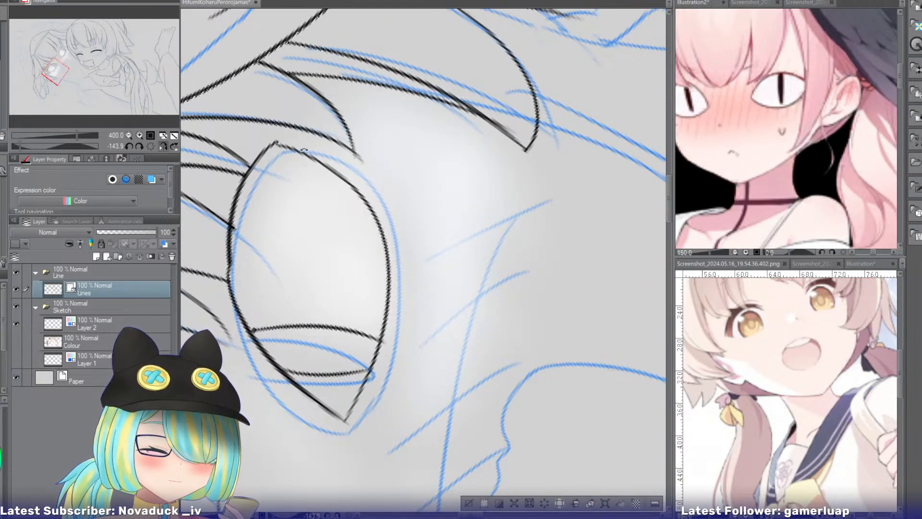
mouse_move(278, 142)
mouse_down()
mouse_move(230, 202)
mouse_move(231, 285)
mouse_up()
key(ctrl+z)
key(e)
drag(238, 235, 240, 259)
drag(243, 175, 231, 269)
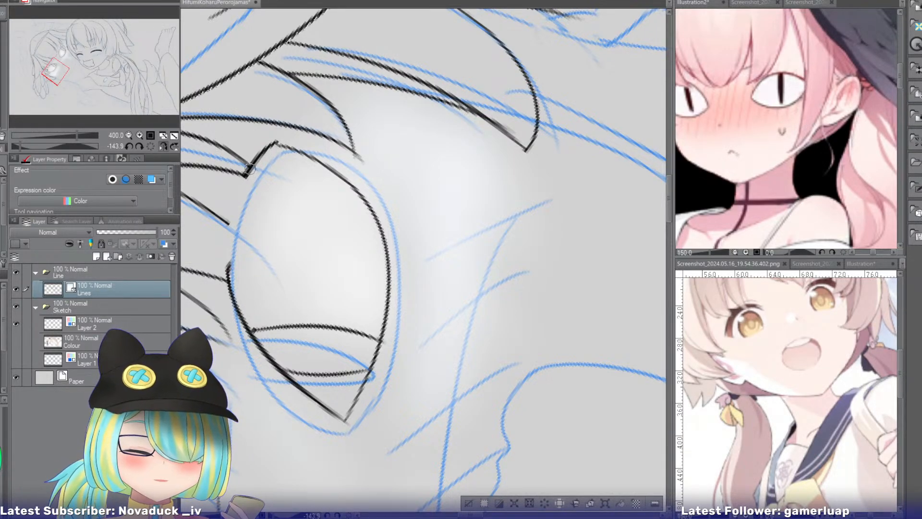
mouse_move(249, 170)
mouse_down()
mouse_move(232, 211)
mouse_move(233, 280)
mouse_up()
key(ctrl+z)
drag(249, 169, 232, 291)
key(ctrl+z)
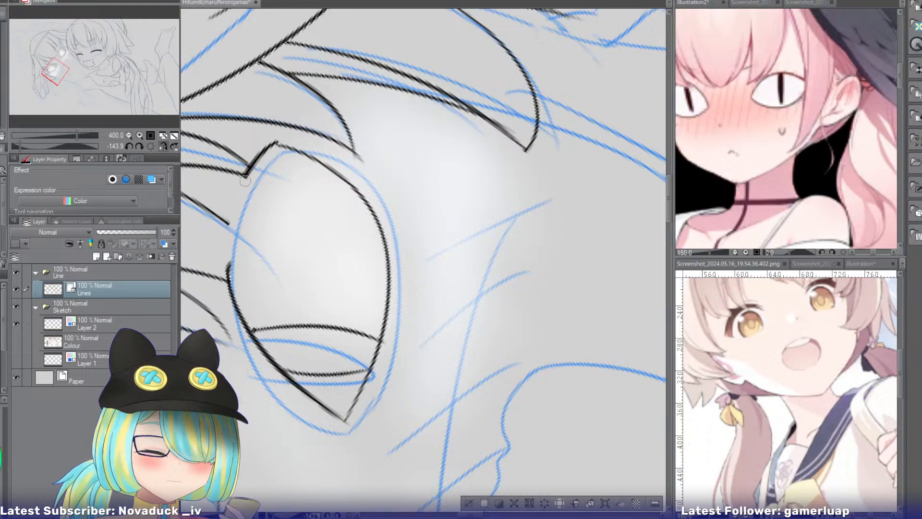
drag(250, 168, 233, 291)
click(150, 146)
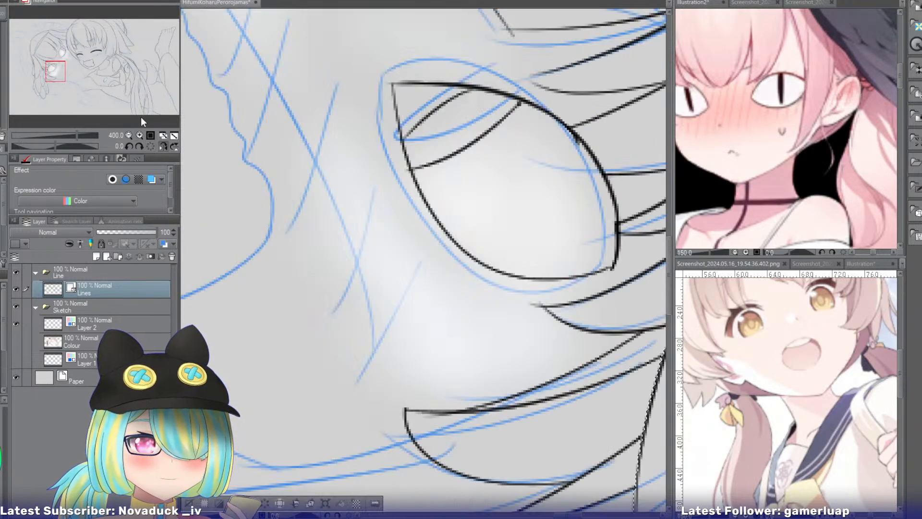
Compare the second girl's two eyes in normal and mirrored view, with her face rotated upright.
click(129, 135)
click(128, 135)
click(128, 135)
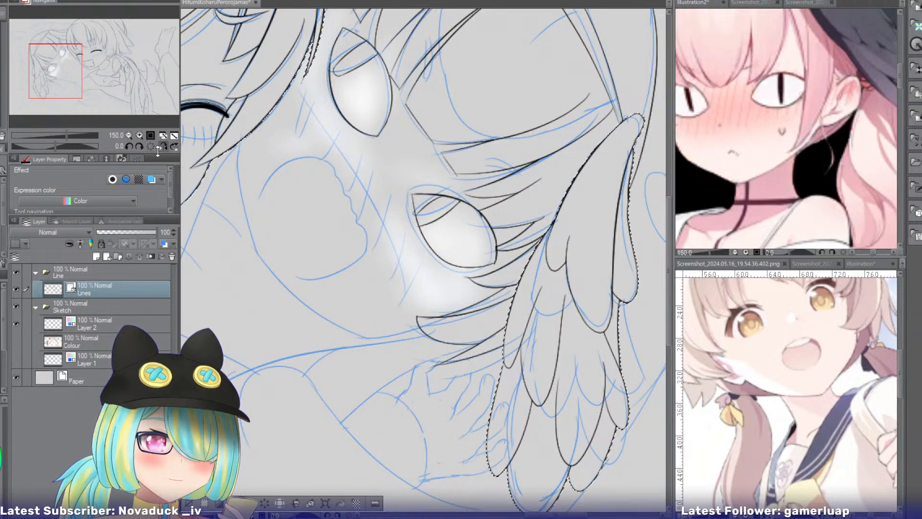
click(140, 134)
click(141, 135)
click(140, 135)
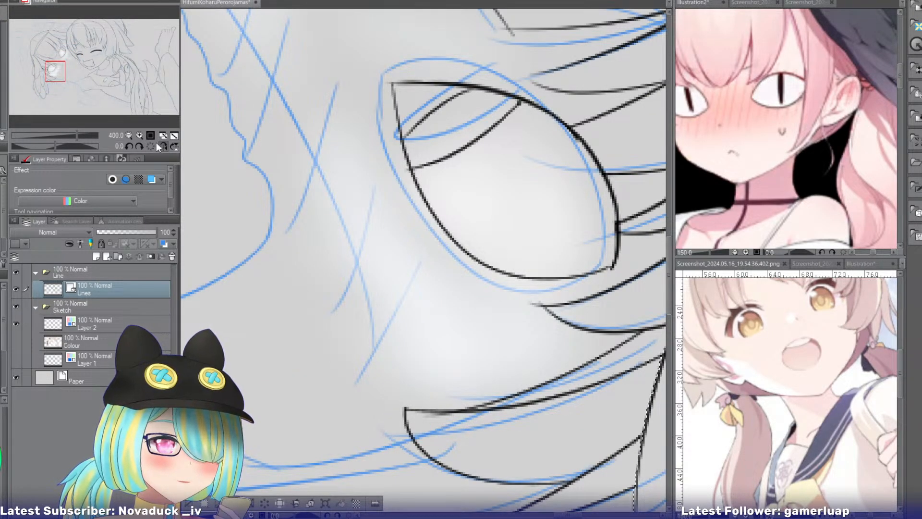
click(129, 135)
click(129, 135)
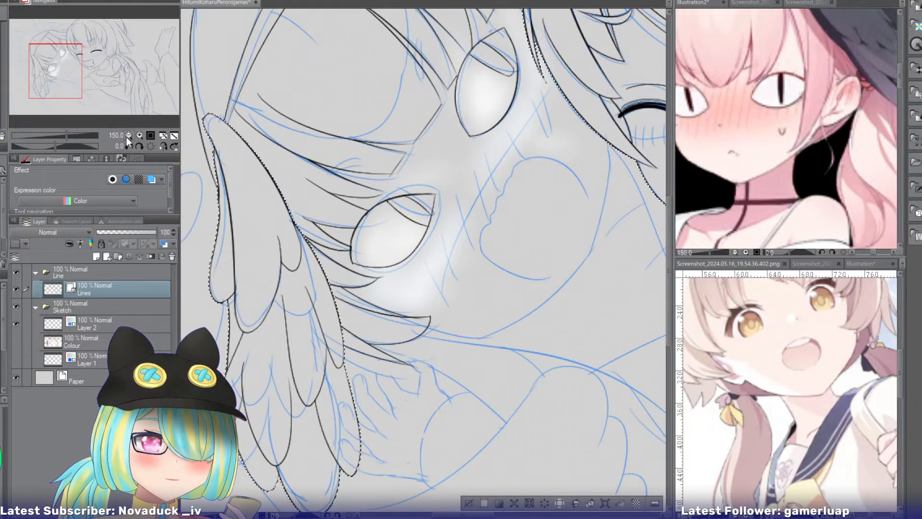
click(128, 135)
click(129, 135)
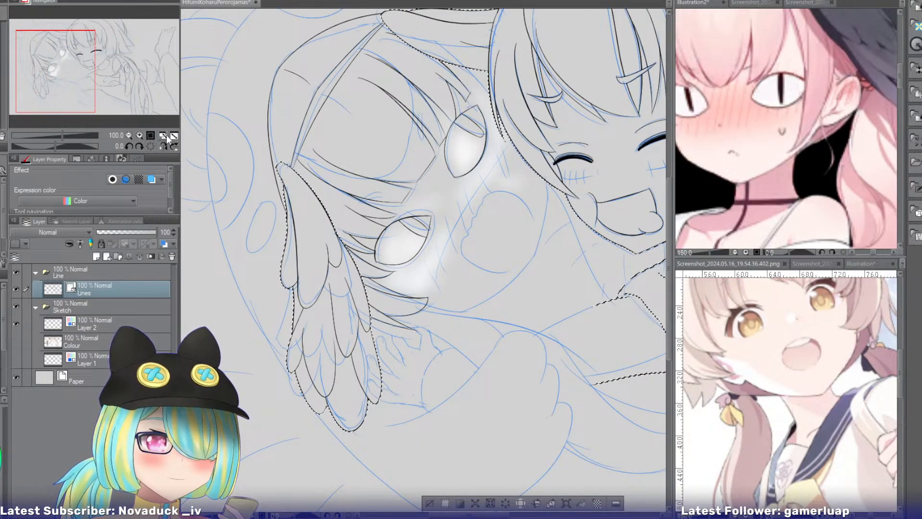
key(r)
drag(334, 132, 464, 144)
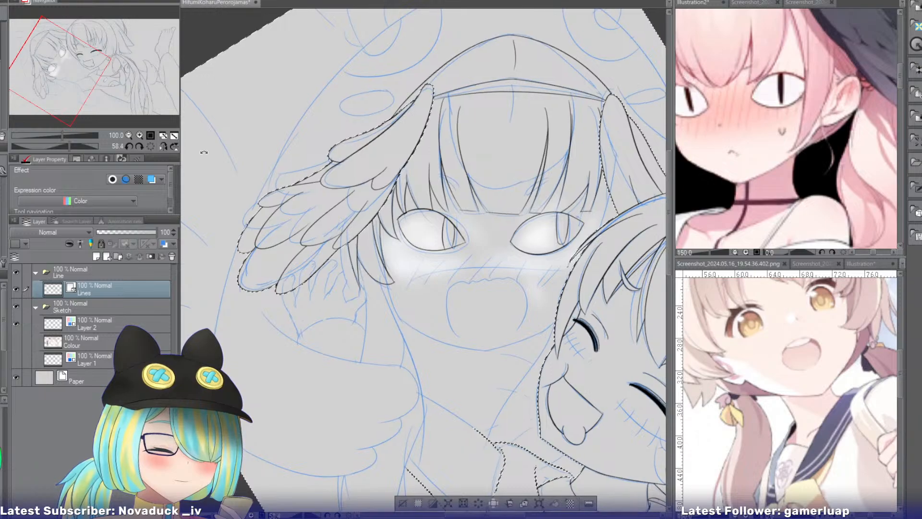
click(163, 146)
Try to shorten the inner corner of the eye beside the wing with a rounder inked line and erase the old point.
click(139, 135)
click(139, 135)
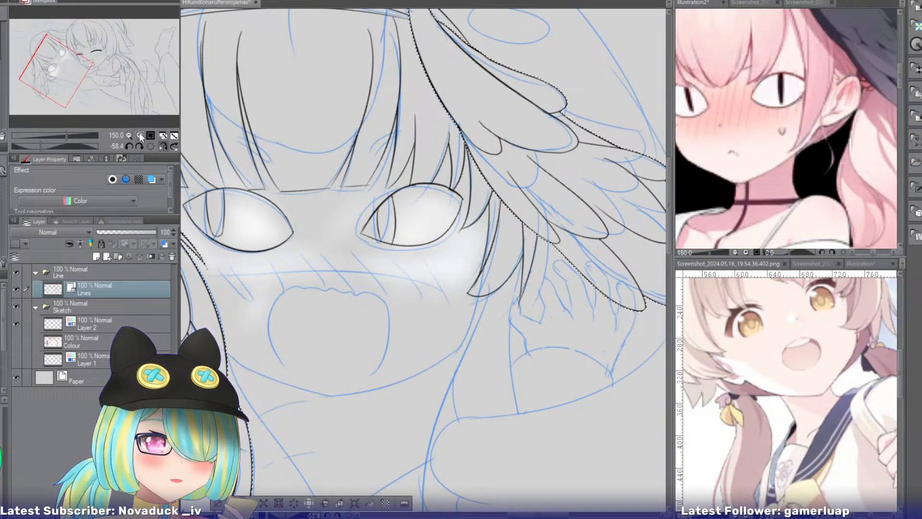
click(139, 135)
click(139, 134)
click(139, 135)
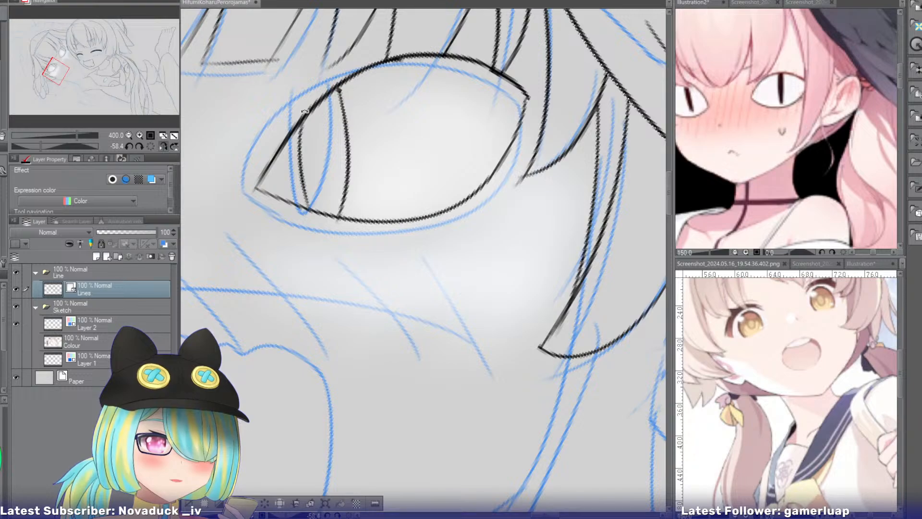
drag(314, 104, 280, 204)
key(ctrl+z)
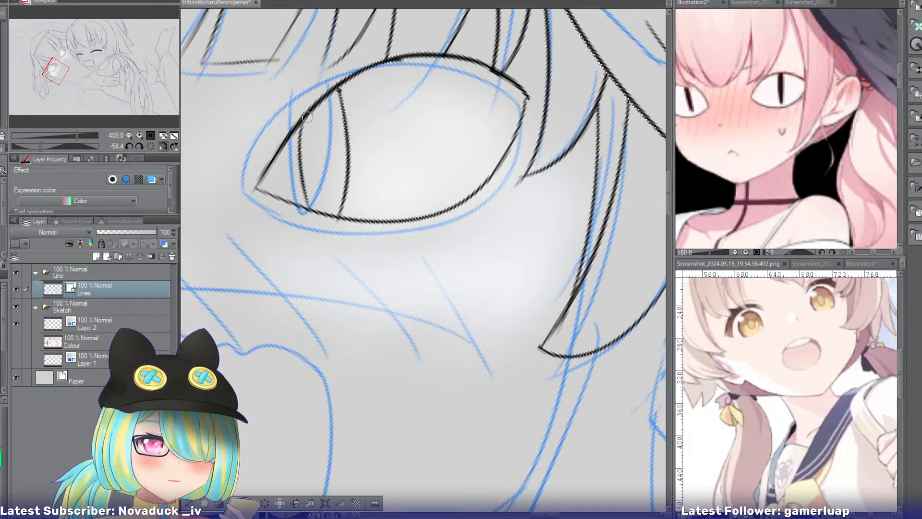
drag(307, 118, 277, 197)
key(ctrl+z)
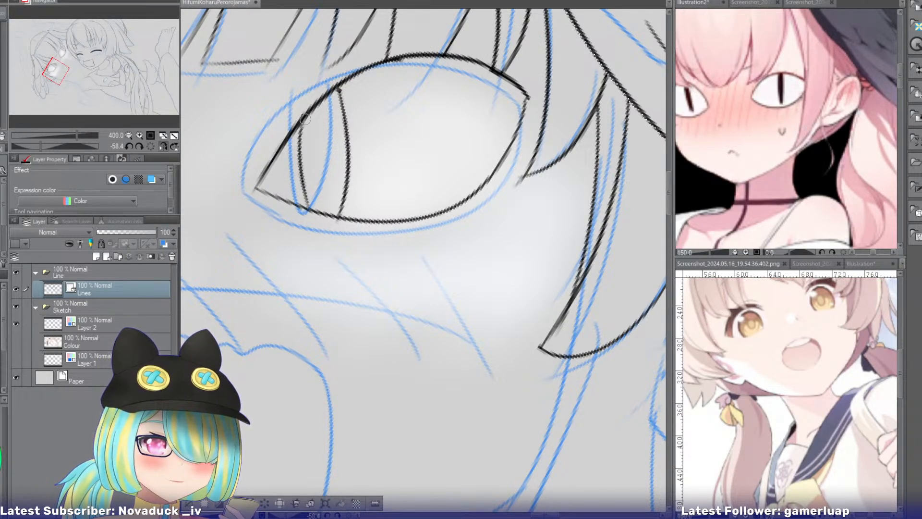
mouse_move(304, 119)
mouse_down()
mouse_move(281, 184)
mouse_move(273, 178)
mouse_move(335, 219)
mouse_up()
key(ctrl+z)
drag(276, 182, 328, 220)
key(ctrl+z)
key(ctrl+z)
drag(276, 184, 337, 220)
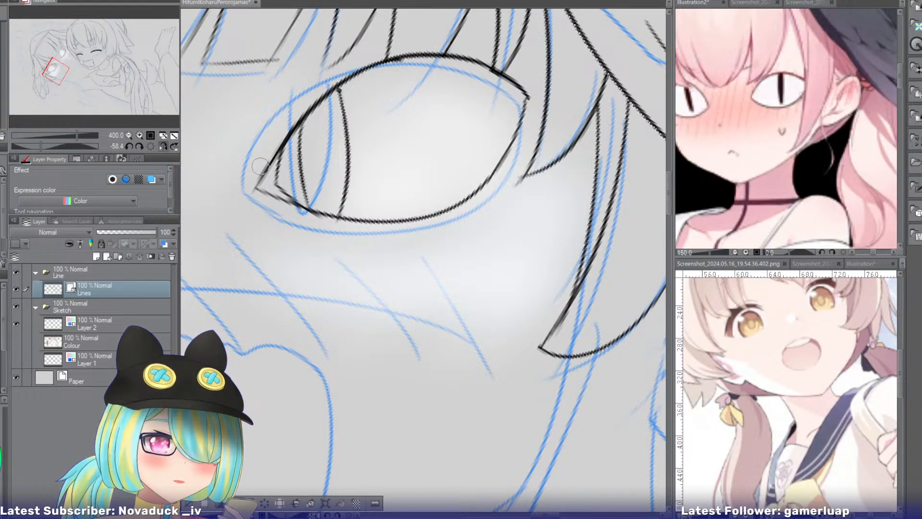
key(ctrl+z)
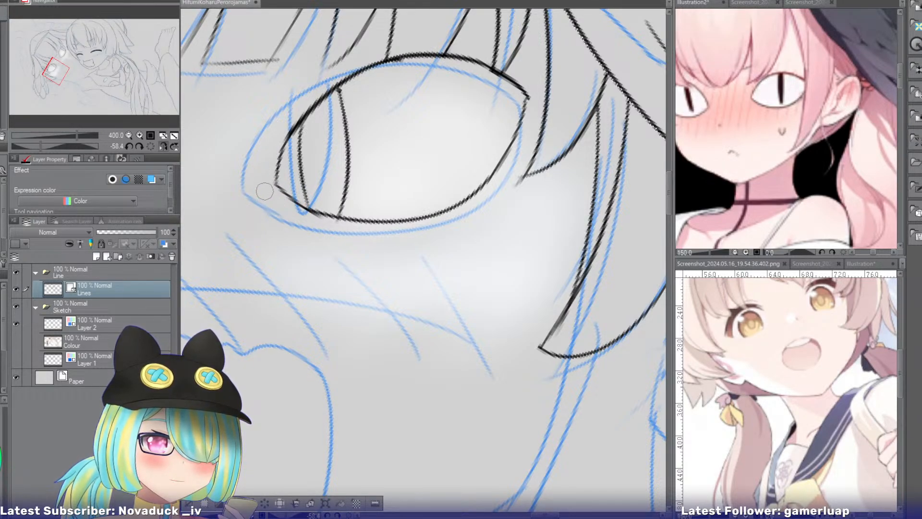
click(128, 135)
click(128, 136)
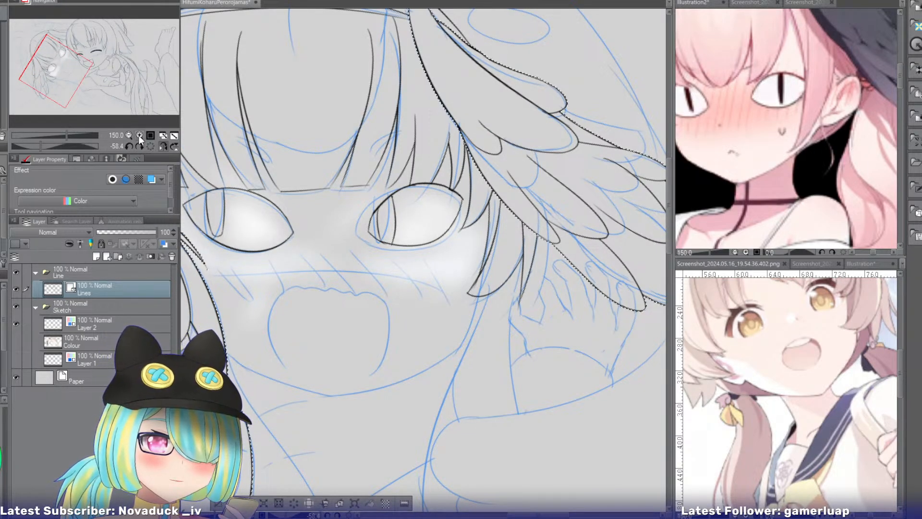
click(139, 136)
key(ctrl+z)
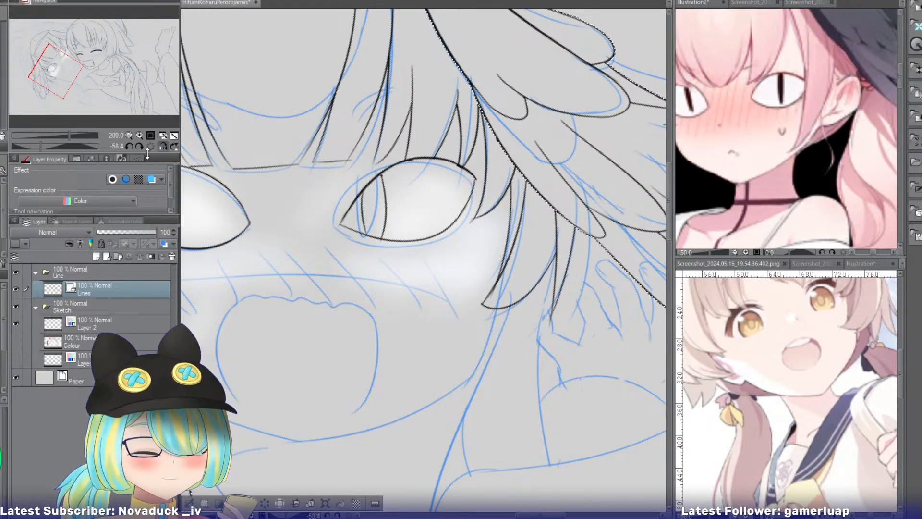
Ink a short rounded eyebrow over the bangs above the eye nearer the smiling girl and erase the hair lines inside it.
click(129, 136)
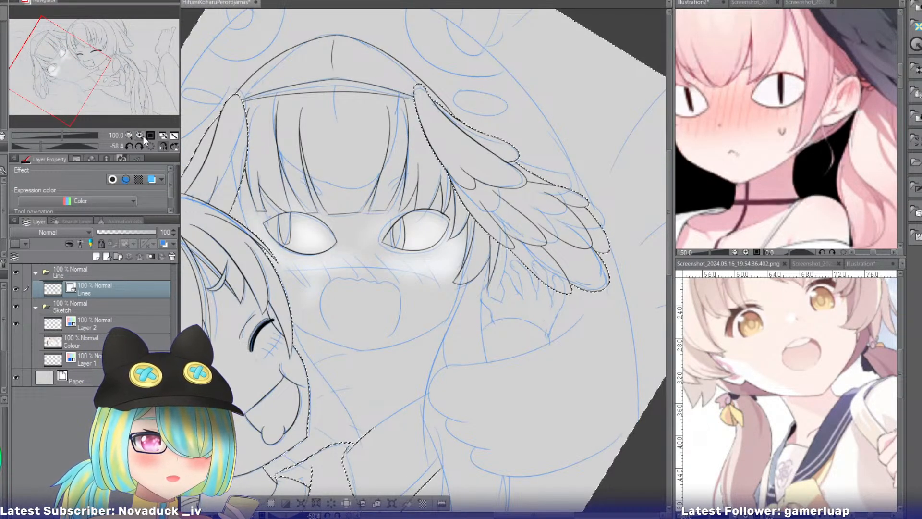
click(139, 135)
click(139, 135)
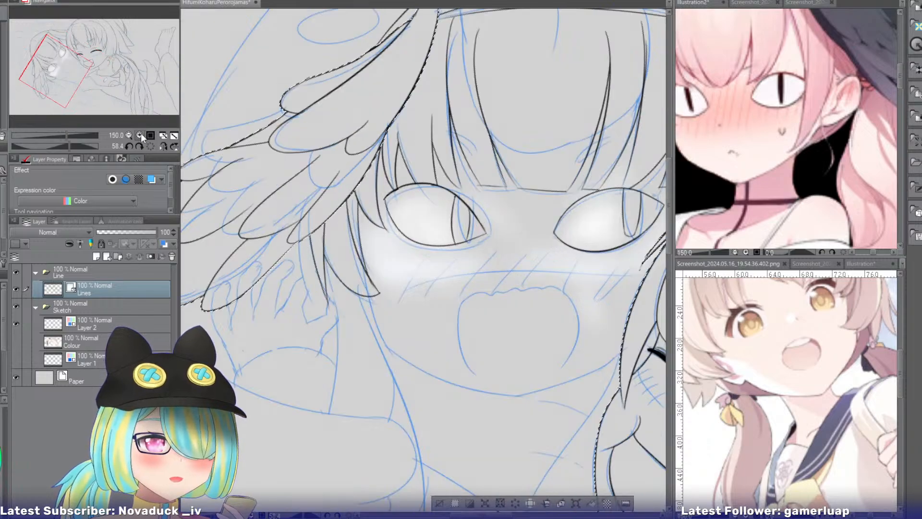
click(139, 135)
mouse_move(81, 67)
mouse_down()
mouse_move(70, 60)
mouse_move(72, 72)
mouse_move(71, 47)
mouse_up()
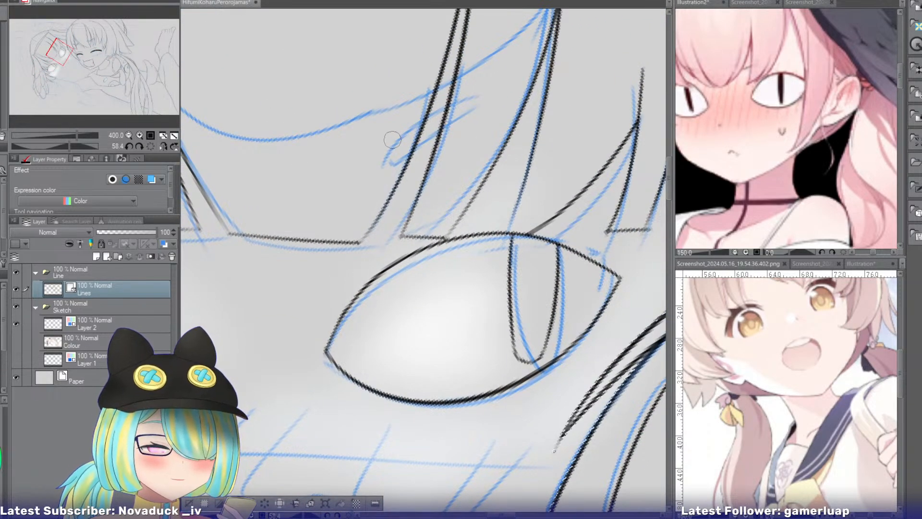
mouse_move(395, 136)
mouse_down()
mouse_move(394, 164)
mouse_move(470, 102)
mouse_up()
key(ctrl+z)
mouse_move(395, 138)
mouse_down()
mouse_move(475, 102)
mouse_move(386, 171)
mouse_up()
key(ctrl+z)
drag(478, 105, 395, 165)
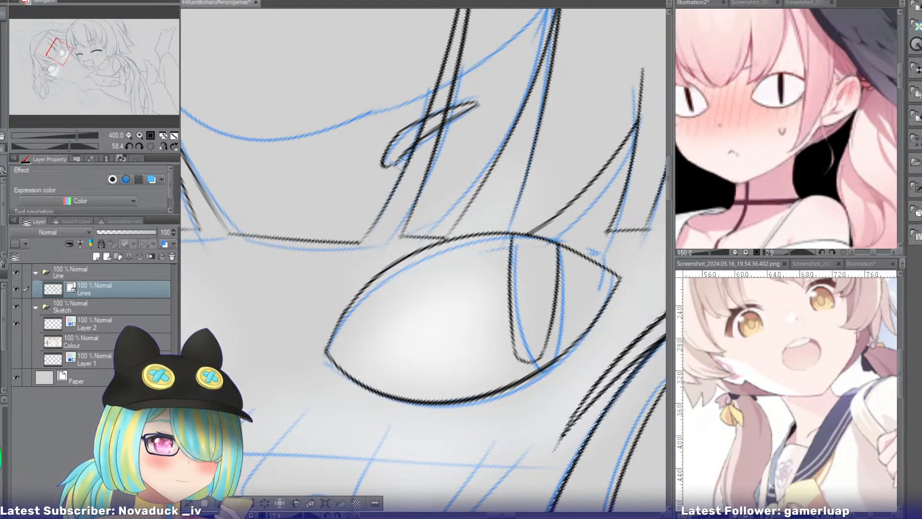
key(e)
drag(422, 124, 415, 139)
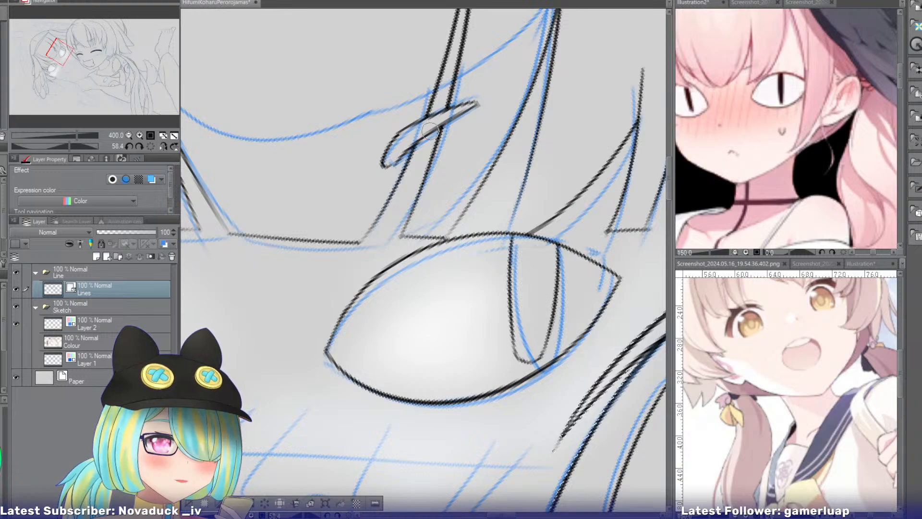
Ink the matching short rounded eyebrow above the eye beside the wing and erase the hair lines inside it.
drag(60, 50, 56, 57)
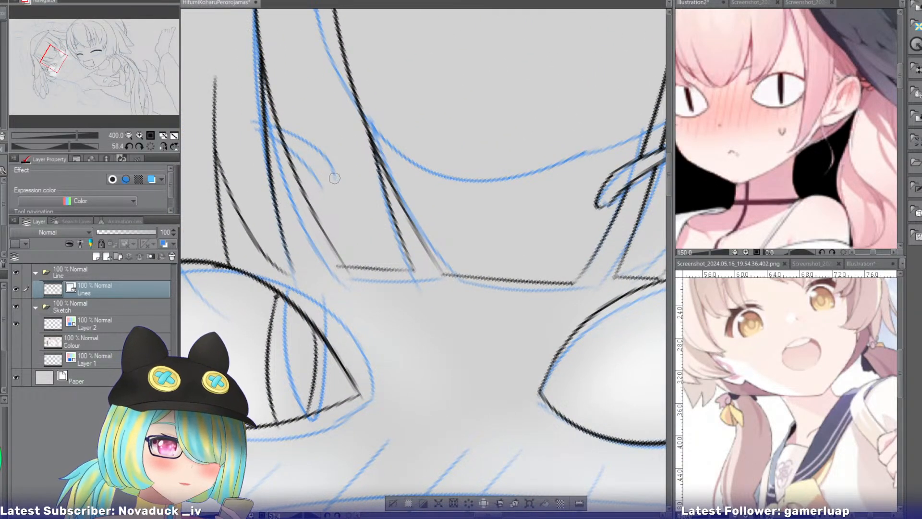
drag(334, 178, 249, 130)
key(ctrl+z)
drag(334, 179, 245, 130)
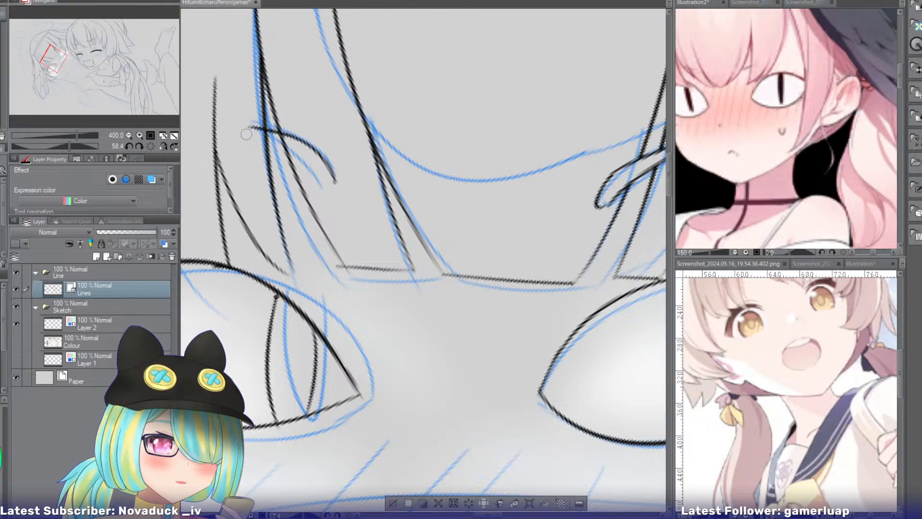
key(ctrl+z)
drag(335, 176, 244, 134)
drag(331, 170, 310, 182)
key(ctrl+z)
drag(244, 135, 317, 184)
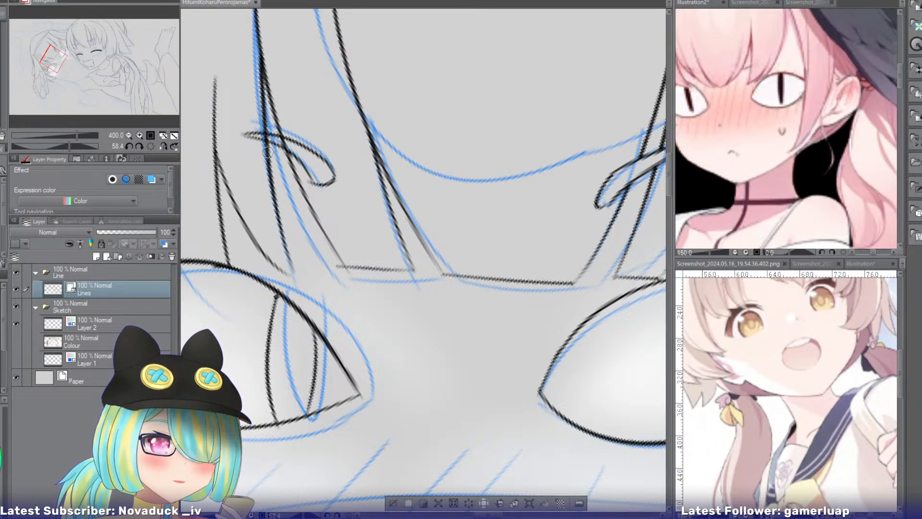
key(e)
drag(282, 145, 270, 134)
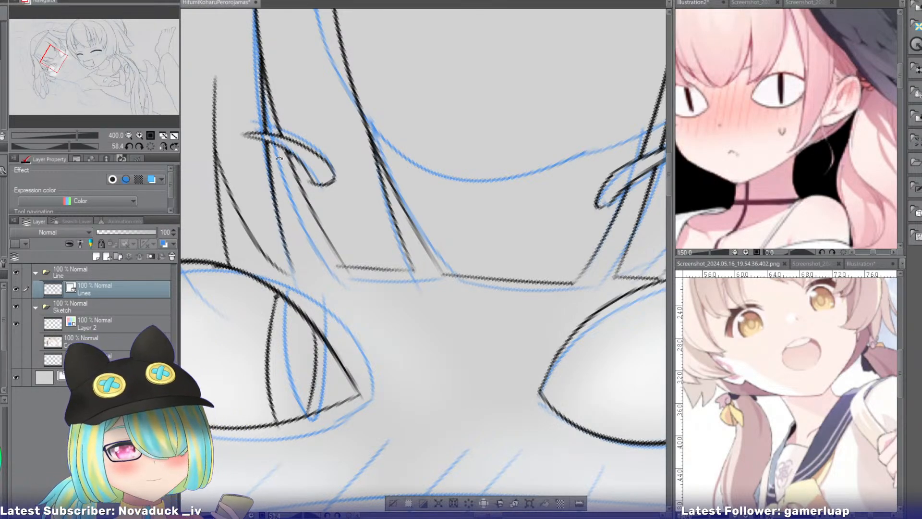
Thin the upper edge of the eye beside the wing by erasing the extra thickness along its inside toward the inner corner.
drag(326, 271, 397, 169)
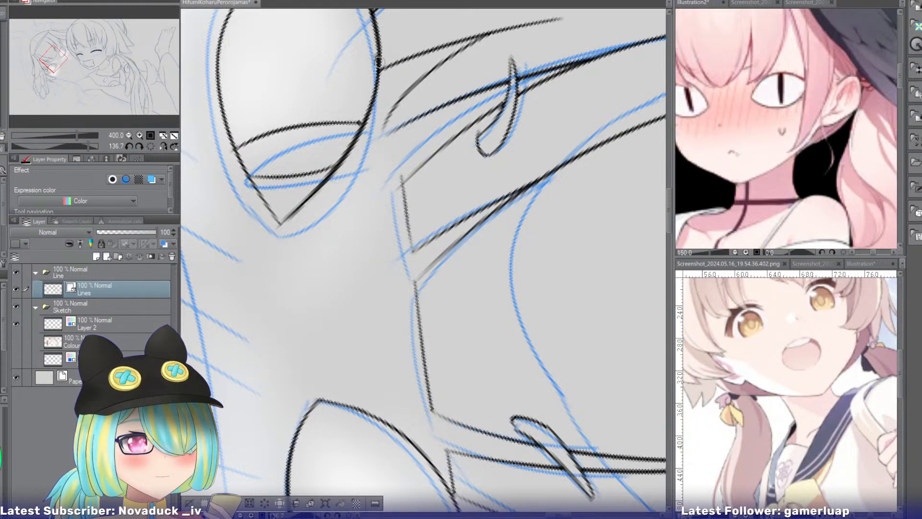
mouse_move(349, 170)
mouse_down()
mouse_move(310, 204)
mouse_move(318, 191)
mouse_move(320, 203)
mouse_move(299, 209)
mouse_move(353, 162)
mouse_move(279, 225)
mouse_up()
key(ctrl+z)
key(ctrl+z)
key(e)
mouse_move(323, 176)
mouse_down()
mouse_move(307, 196)
mouse_move(338, 152)
mouse_up()
drag(308, 192, 284, 219)
key(ctrl+z)
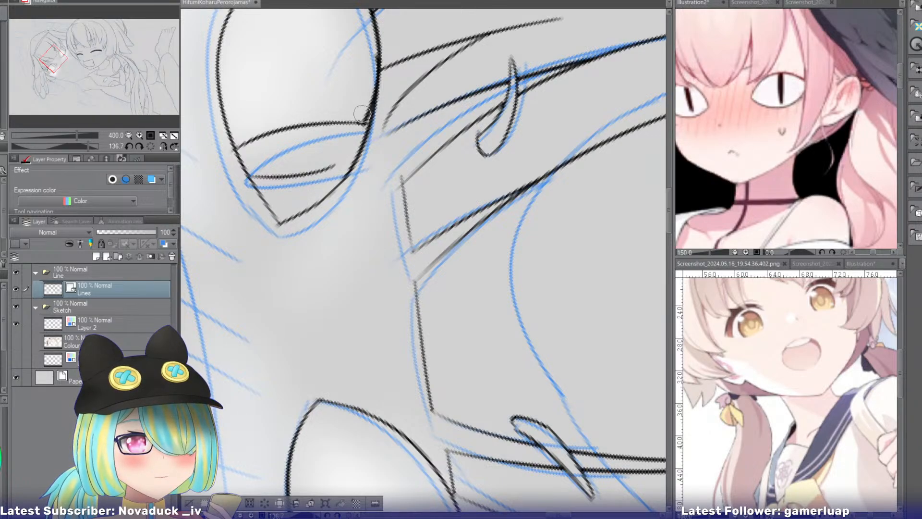
drag(365, 107, 366, 88)
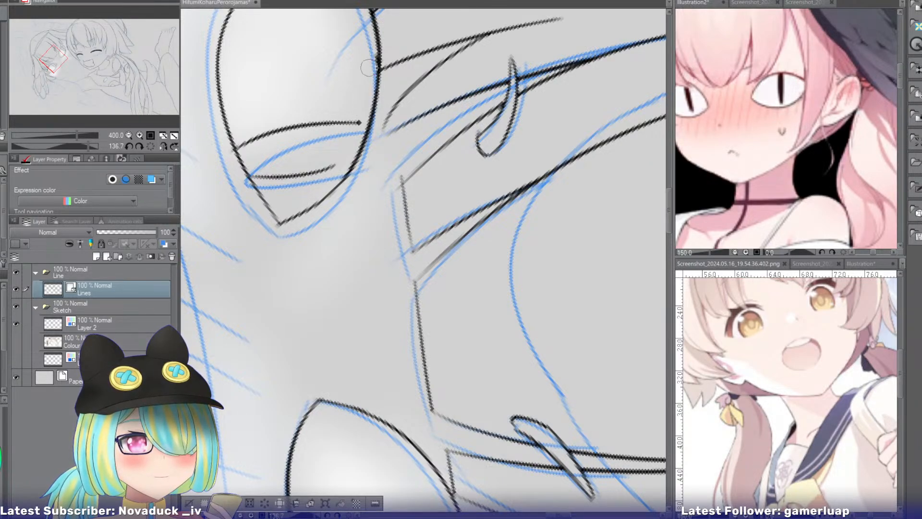
Extend the slit pupil's side lines so they meet the thinned upper edge of the eye.
click(152, 145)
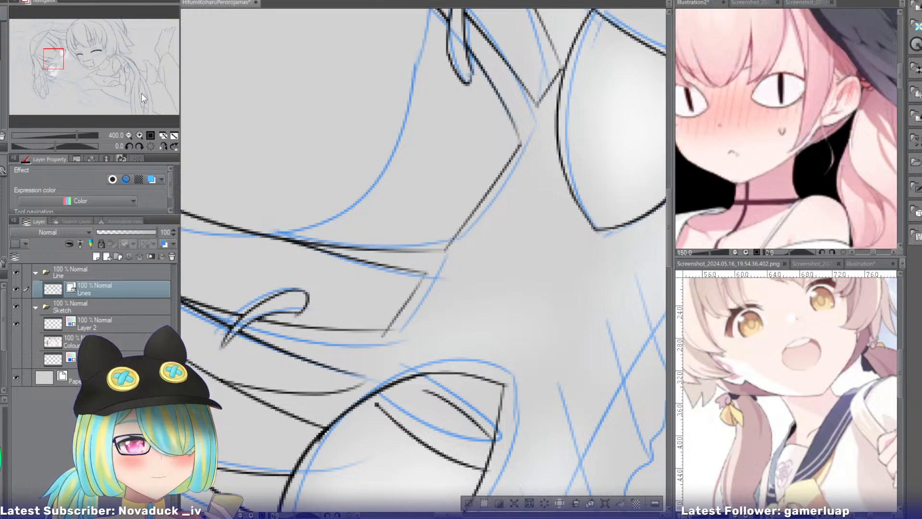
drag(62, 65, 56, 73)
mouse_move(304, 168)
mouse_down()
mouse_move(386, 114)
mouse_move(429, 109)
mouse_up()
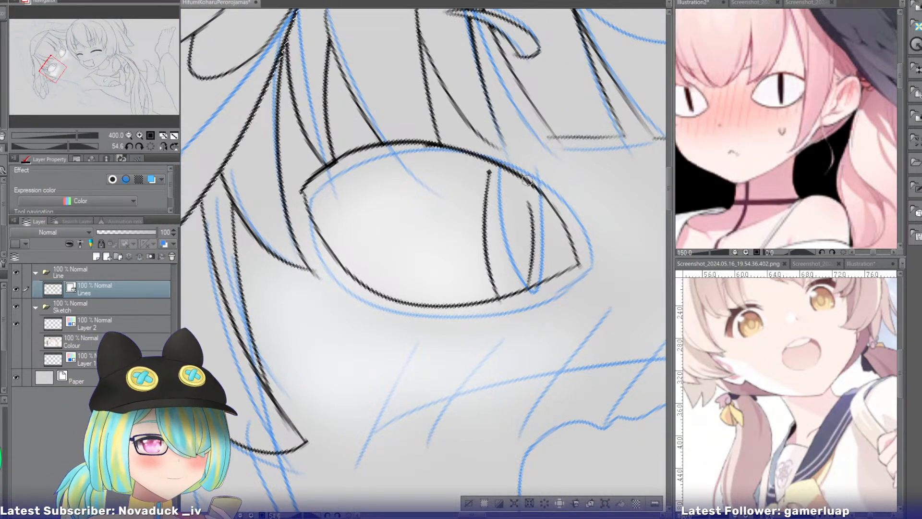
mouse_move(526, 181)
mouse_down()
mouse_move(532, 230)
mouse_move(529, 193)
mouse_move(532, 219)
mouse_up()
key(ctrl+z)
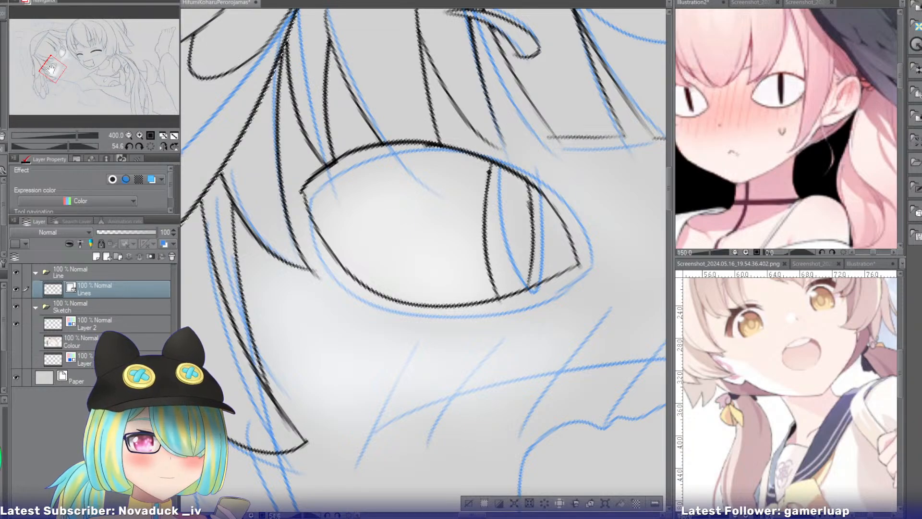
Ink the two curved sides of the second girl's open mouth over the sketch.
drag(50, 68, 66, 69)
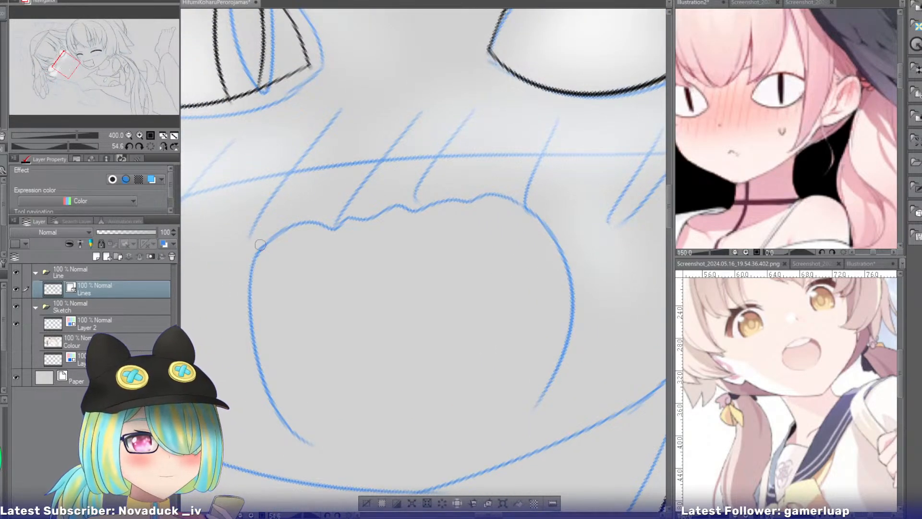
drag(263, 242, 310, 458)
mouse_move(526, 208)
mouse_down()
mouse_move(559, 346)
mouse_move(540, 386)
mouse_up()
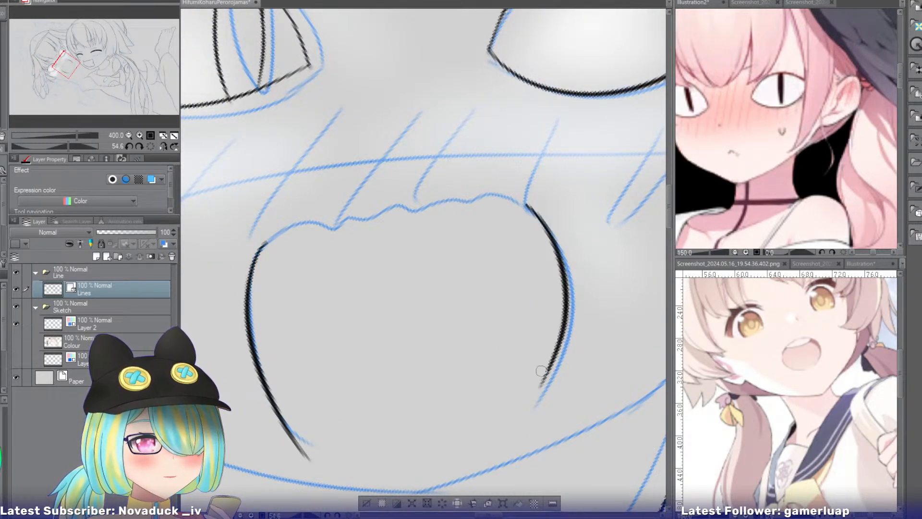
key(ctrl+z)
drag(524, 205, 543, 411)
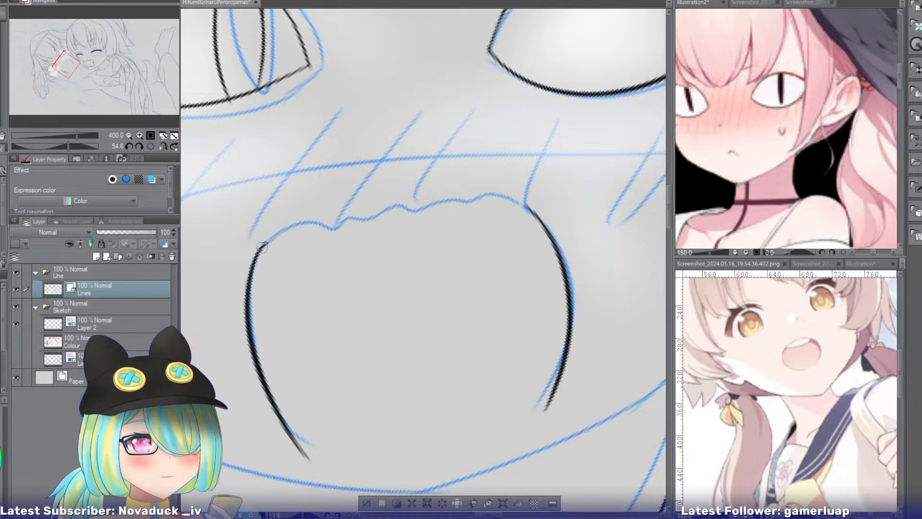
Ink the open mouth's wavy upper edge, joining the tops of its two sides, and check it against the whole face.
mouse_move(262, 246)
mouse_down()
mouse_move(460, 195)
mouse_move(519, 199)
mouse_move(377, 221)
mouse_up()
key(ctrl+z)
drag(259, 249, 397, 216)
drag(71, 66, 69, 63)
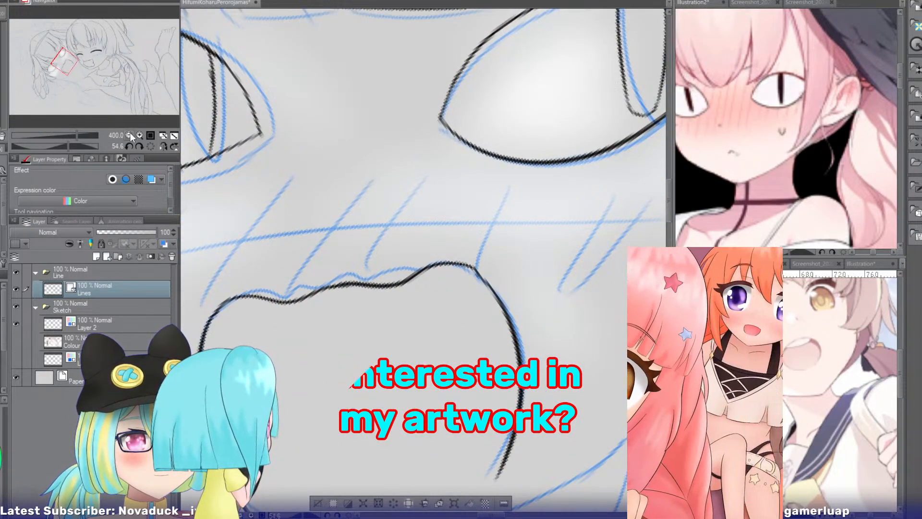
click(130, 134)
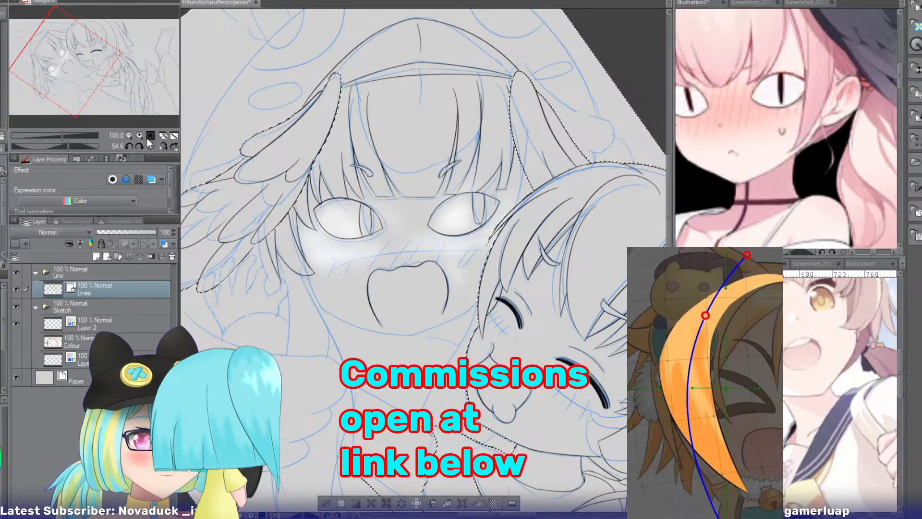
click(139, 134)
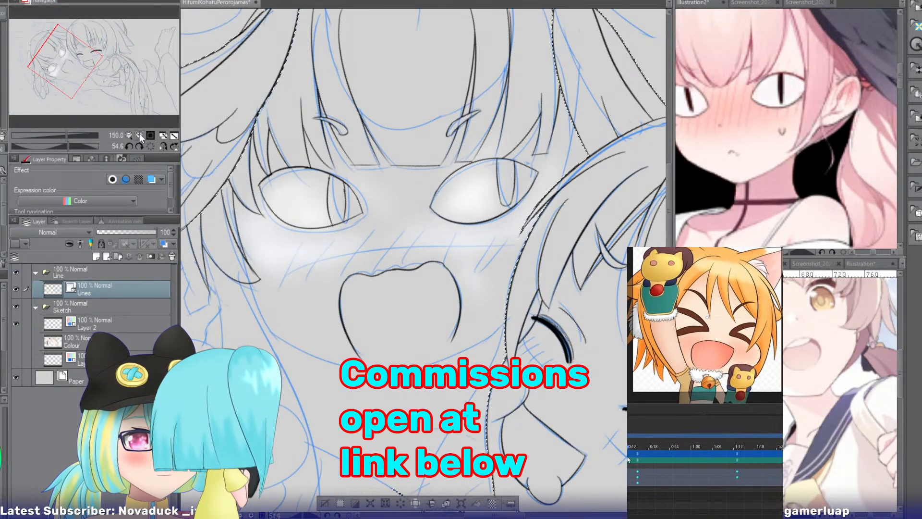
click(140, 134)
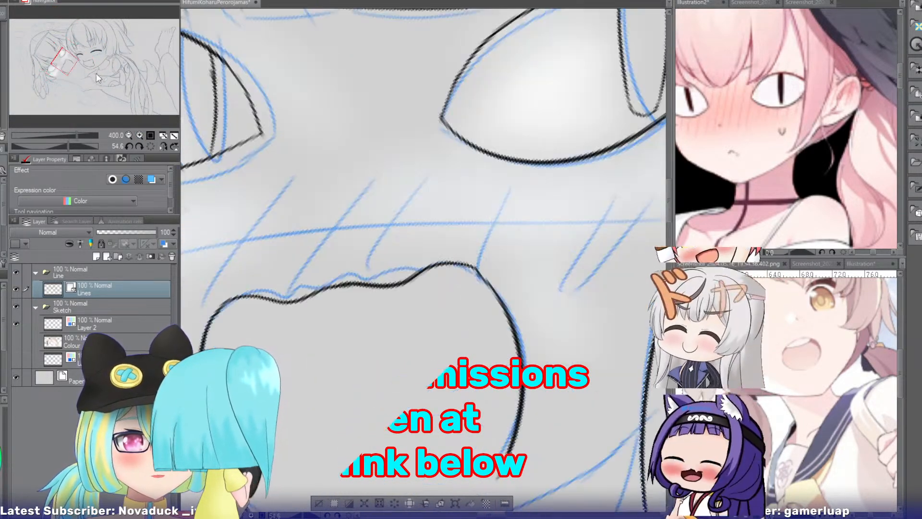
Close the slit pupil's lower end with a short curve and erase the side lines' overshoot below it, in the eye beside the wing.
drag(75, 59, 67, 65)
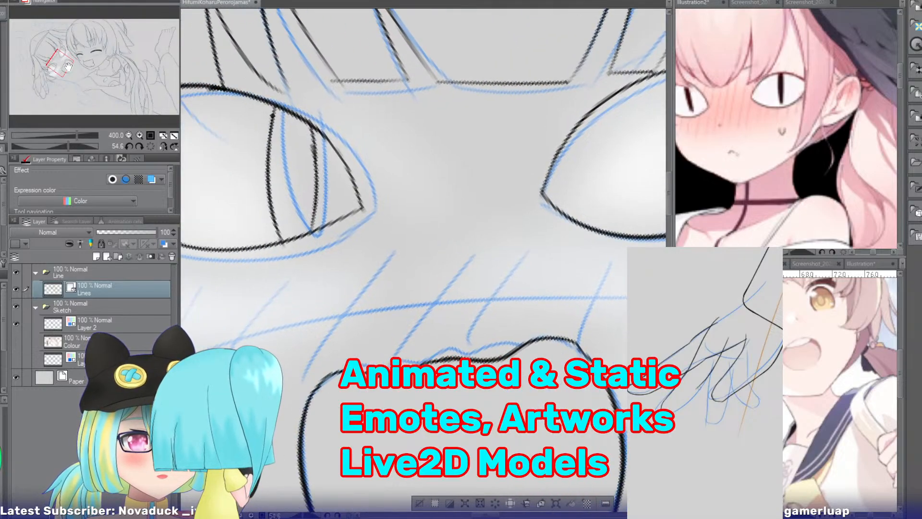
drag(269, 193, 315, 204)
key(e)
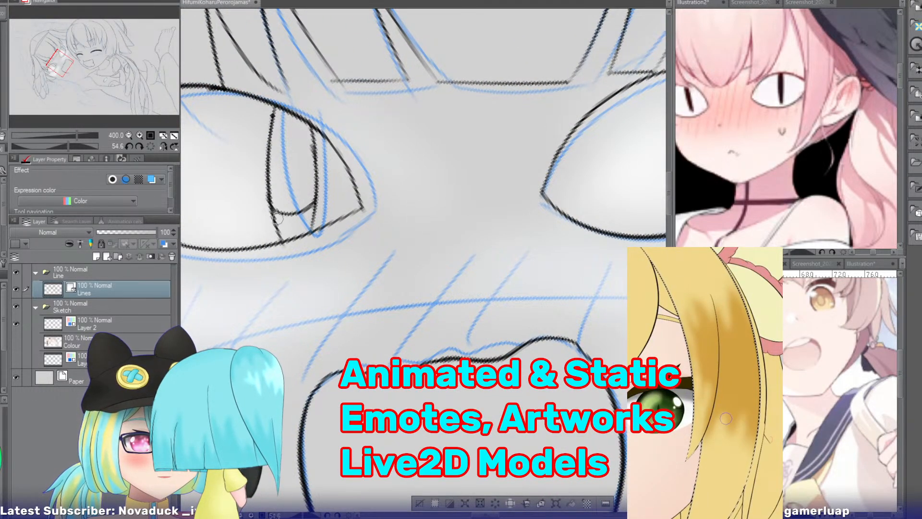
drag(276, 226, 296, 219)
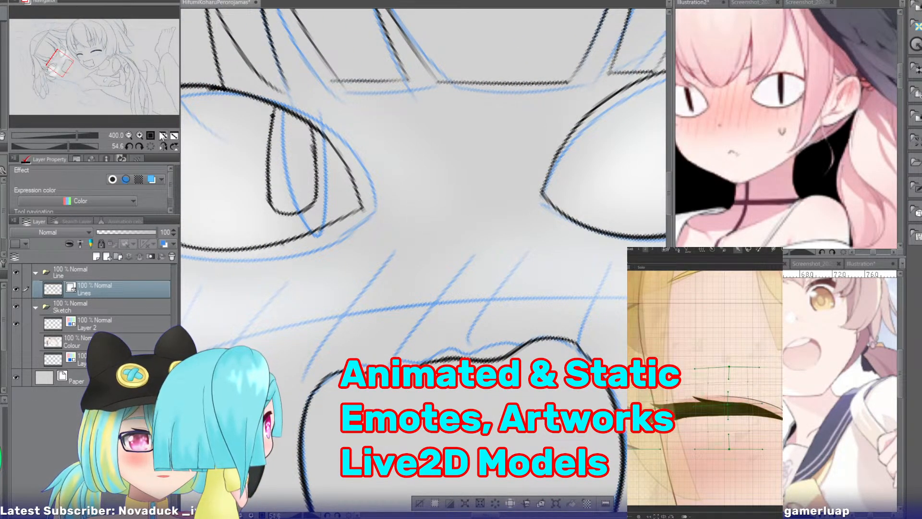
mouse_move(275, 186)
mouse_down()
mouse_move(274, 131)
mouse_move(310, 221)
mouse_up()
key(ctrl+z)
Redraw the slit pupil's outer side so it curves inward to a narrower lower end.
drag(272, 126, 314, 214)
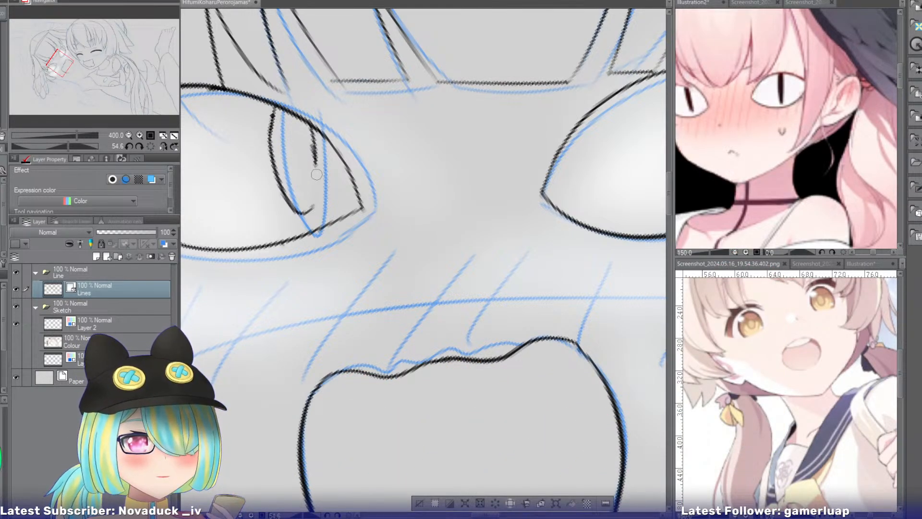
key(ctrl+z)
mouse_move(272, 120)
mouse_down()
mouse_move(275, 170)
mouse_move(299, 212)
mouse_move(273, 137)
mouse_move(295, 208)
mouse_up()
key(ctrl+z)
Redraw the pupil's inner side so it meets the outer side in a narrow rounded end, and check it against the whole face.
key(ctrl+z)
drag(273, 116, 298, 225)
mouse_move(312, 140)
mouse_down()
mouse_move(318, 187)
mouse_move(293, 220)
mouse_up()
key(ctrl+z)
drag(315, 162, 294, 219)
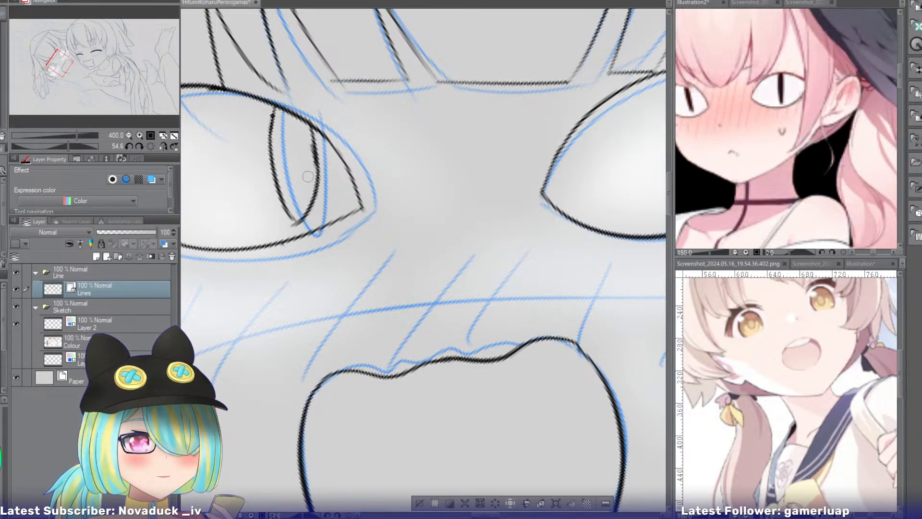
key(ctrl+z)
mouse_move(312, 142)
mouse_down()
mouse_move(314, 203)
mouse_move(296, 216)
mouse_up()
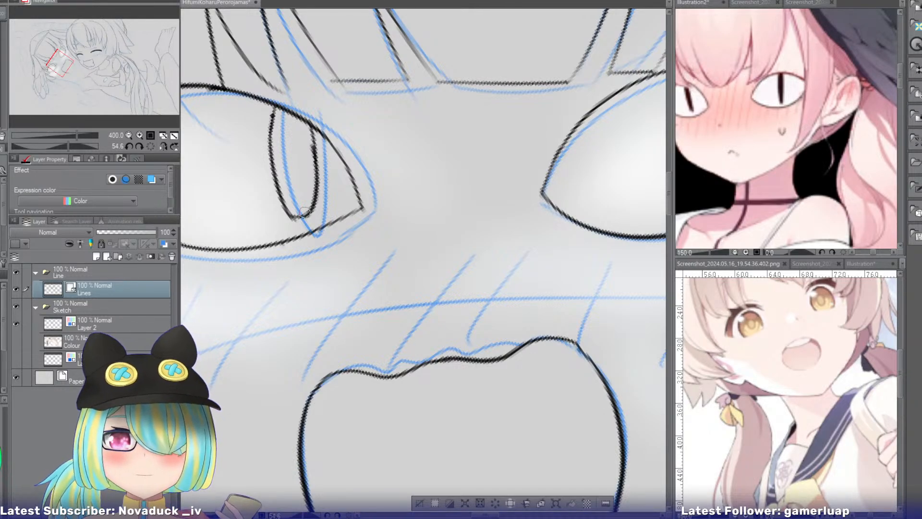
click(129, 135)
click(129, 135)
click(129, 135)
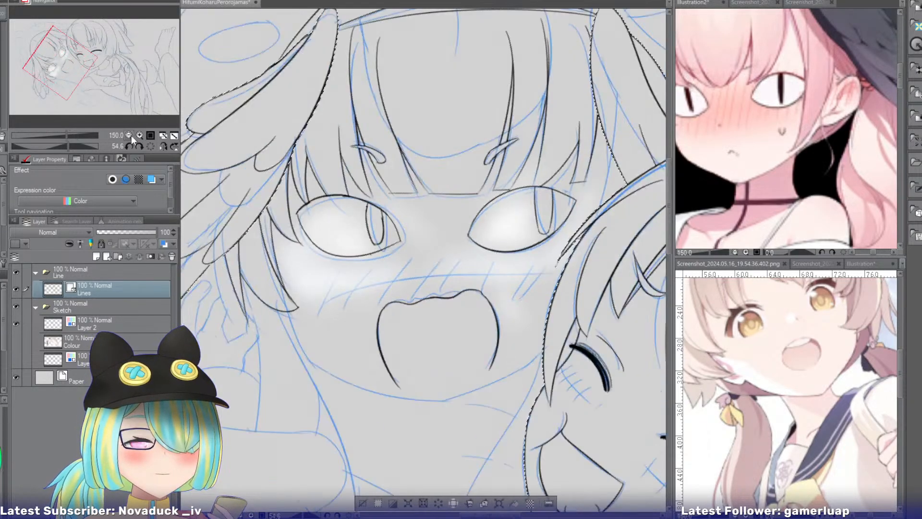
Ink the second girl's cheek line over the sketch, from the tip of the side hair lock to the jaw's corner.
drag(71, 56, 72, 68)
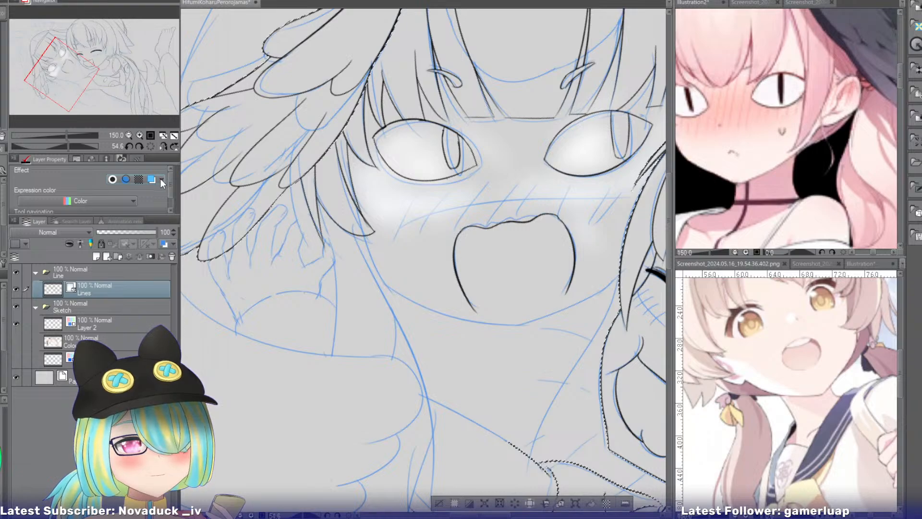
click(140, 134)
click(140, 135)
drag(70, 75, 70, 81)
drag(321, 225, 344, 287)
key(ctrl+z)
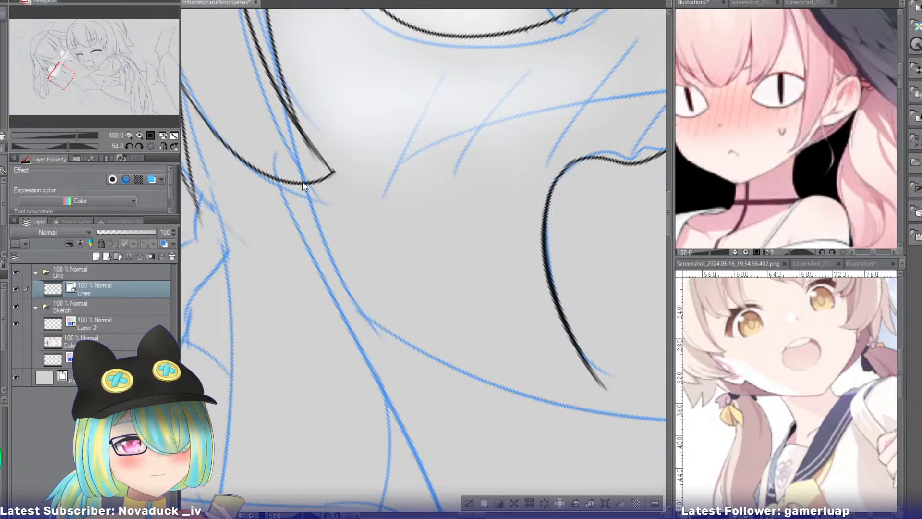
drag(304, 184, 367, 331)
key(ctrl+z)
drag(304, 184, 370, 334)
key(ctrl+z)
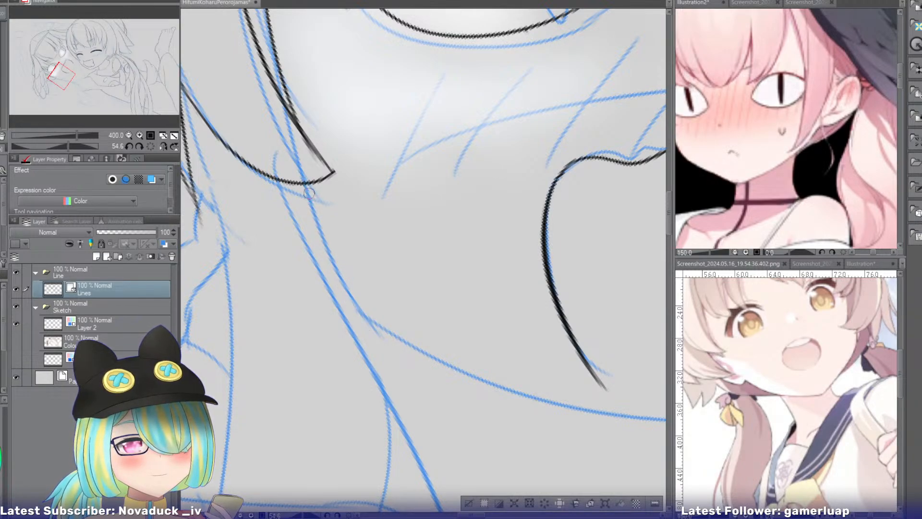
mouse_move(304, 184)
mouse_down()
mouse_move(377, 328)
mouse_move(365, 191)
mouse_move(267, 372)
mouse_up()
key(ctrl+z)
Ink the first stretch of the jaw line from the cheek's corner toward the chin.
drag(370, 197, 259, 380)
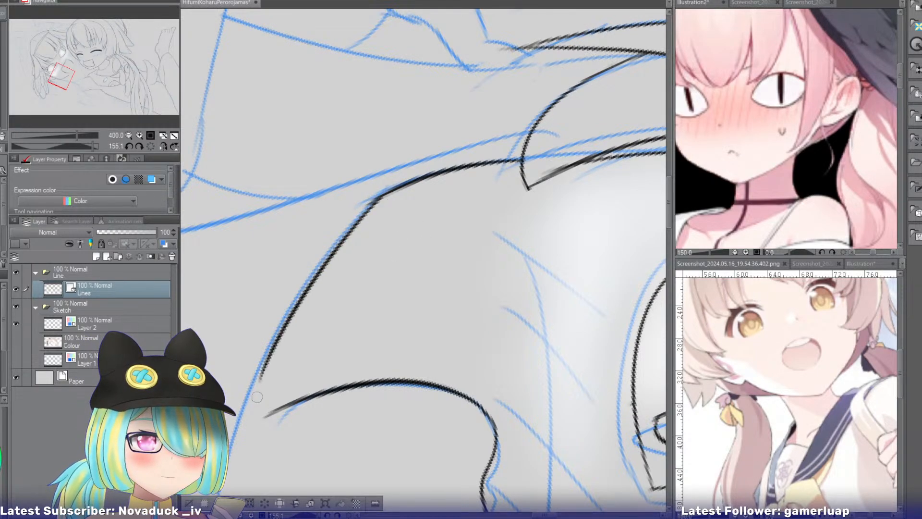
key(ctrl+z)
drag(372, 197, 265, 366)
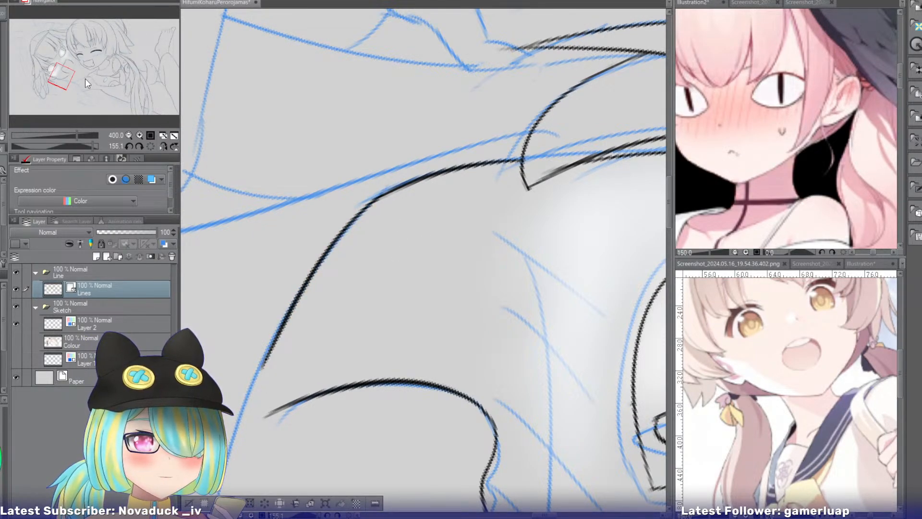
Extend the jaw line beneath the open mouth to the tip of the chin.
drag(63, 77, 64, 79)
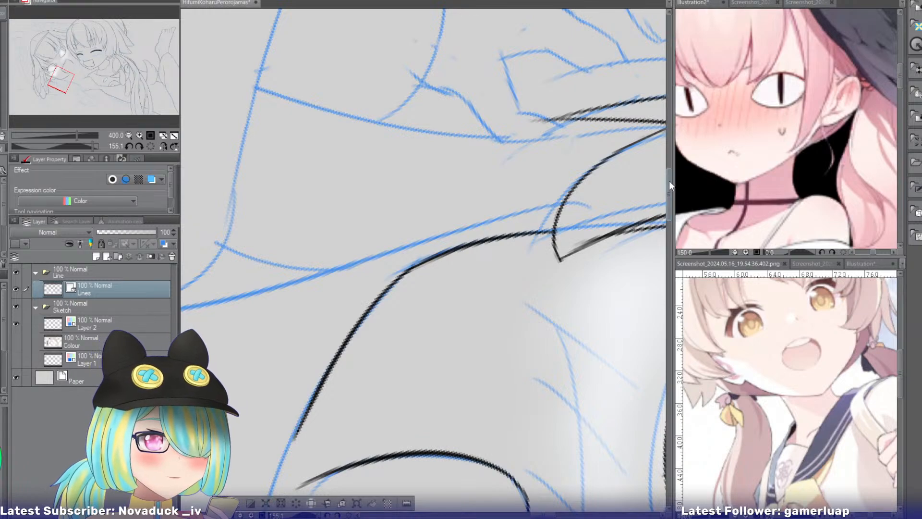
drag(669, 182, 668, 211)
key(e)
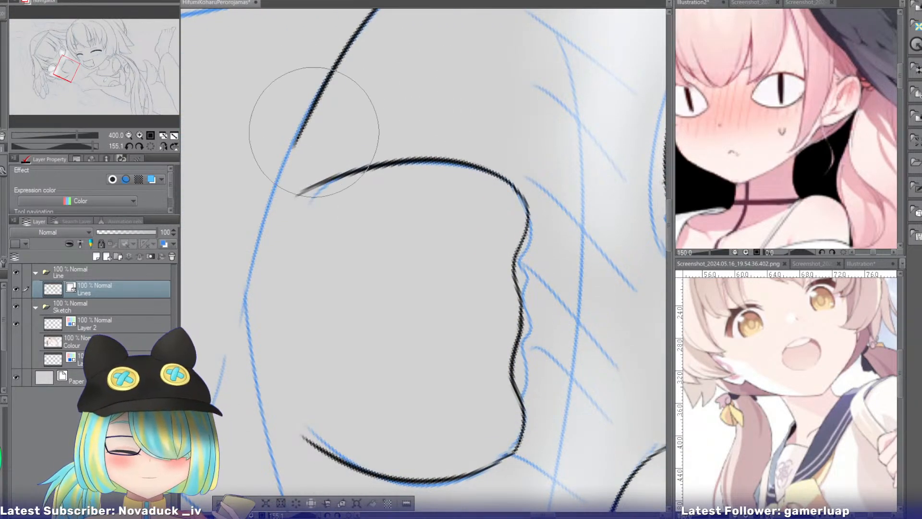
key(p)
drag(303, 127, 239, 311)
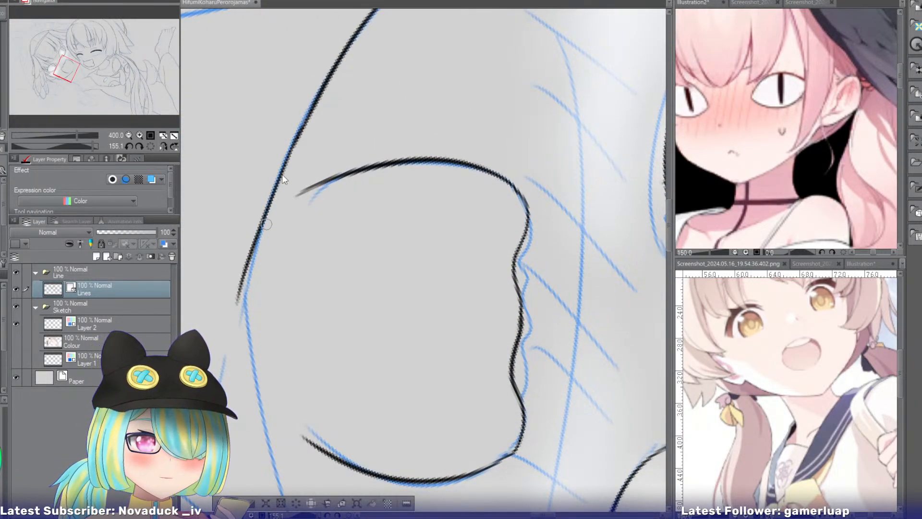
key(ctrl+z)
drag(300, 134, 249, 321)
key(ctrl+z)
drag(298, 135, 243, 315)
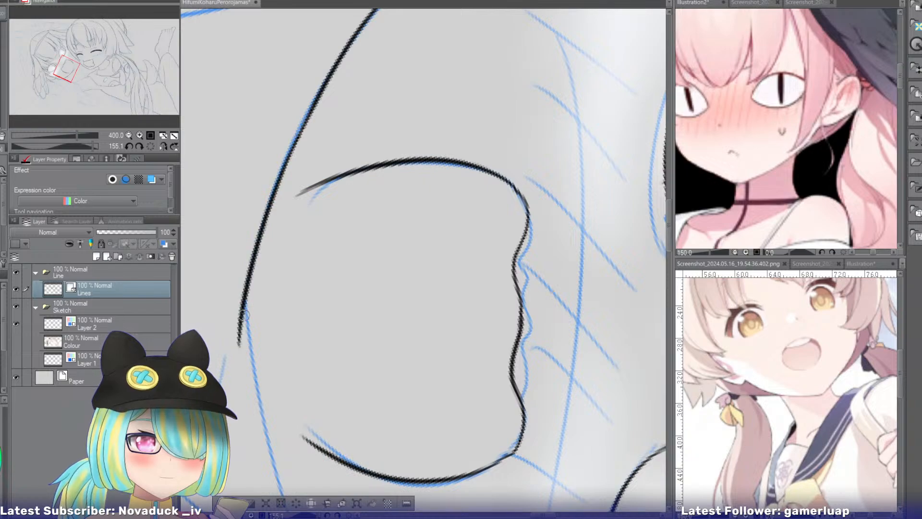
Ink the other side of the jaw from the chin tip to the smiling girl's outline, and check it against the whole face.
drag(669, 224, 667, 236)
key(r)
drag(325, 218, 364, 138)
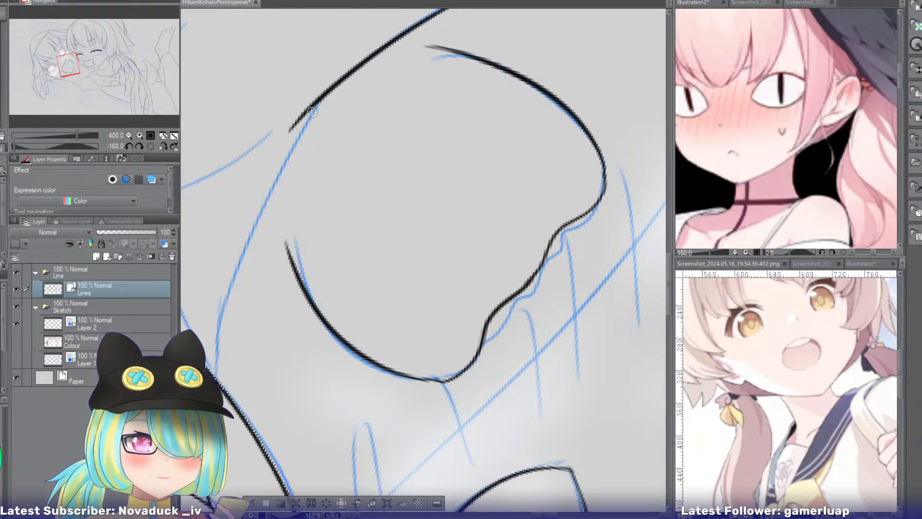
drag(312, 96, 211, 358)
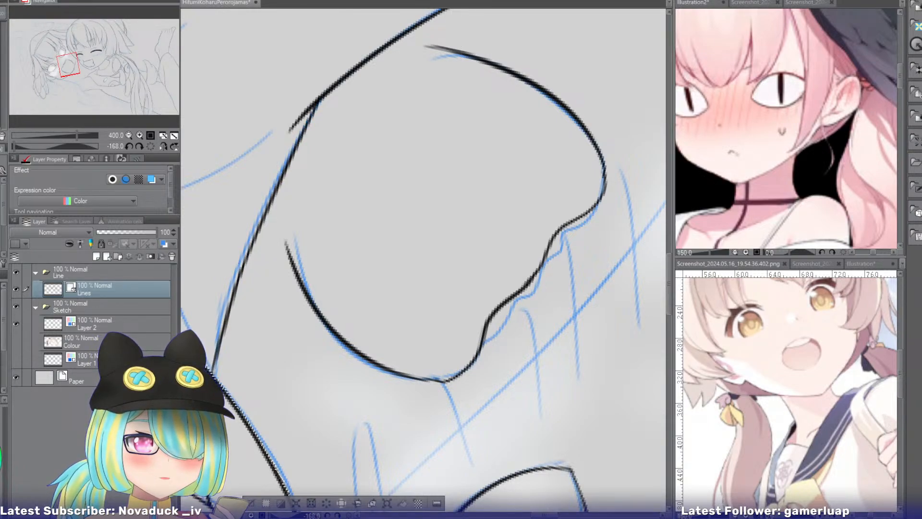
click(151, 146)
click(128, 135)
click(128, 134)
click(128, 135)
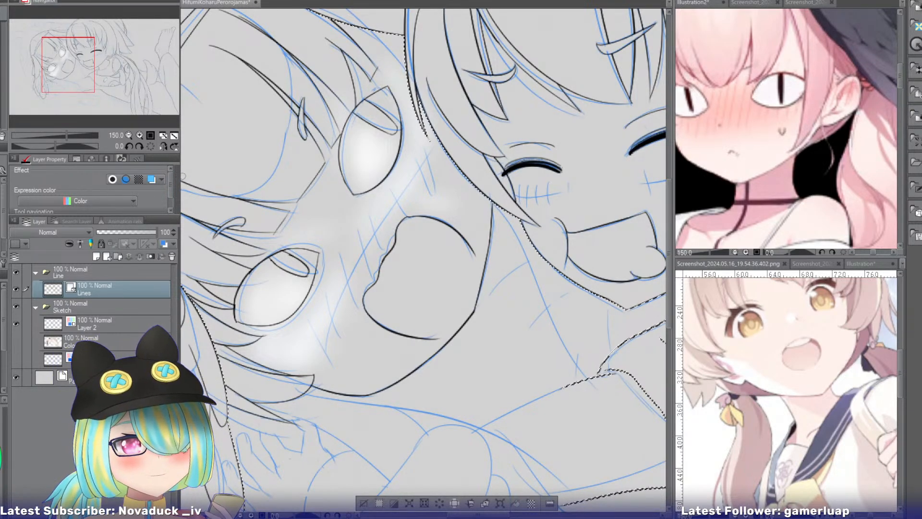
drag(310, 327, 343, 197)
mouse_move(81, 71)
mouse_down()
mouse_move(71, 77)
mouse_move(77, 83)
mouse_up()
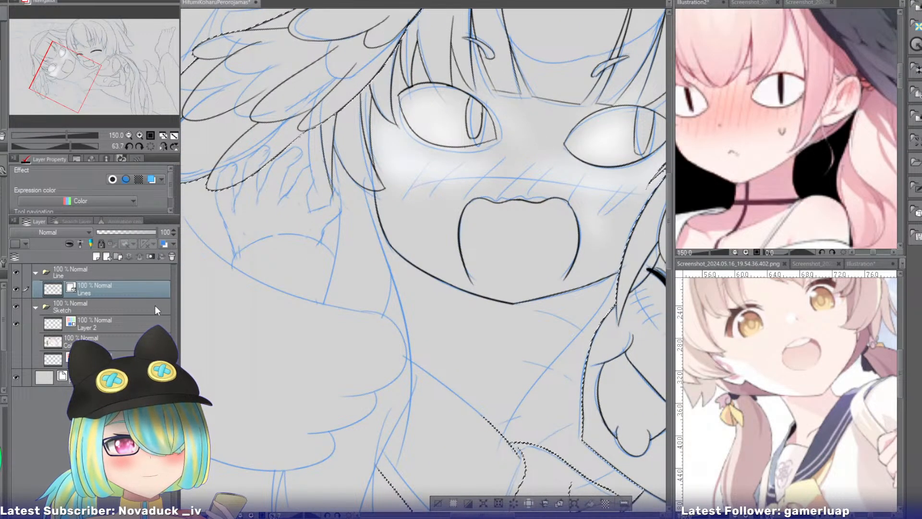
Compare the lines with the sketch hidden, and ink the large rounded upper outline of the hood above the second girl's head.
drag(74, 77, 43, 53)
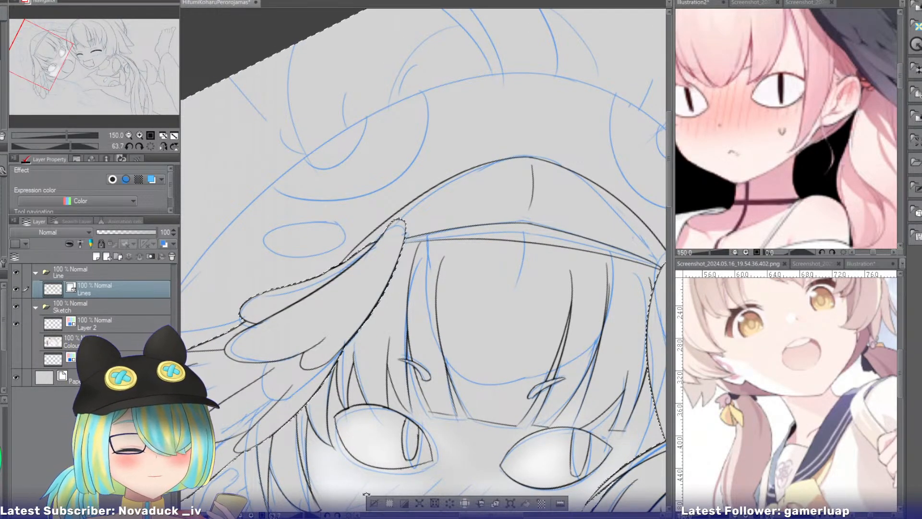
click(16, 306)
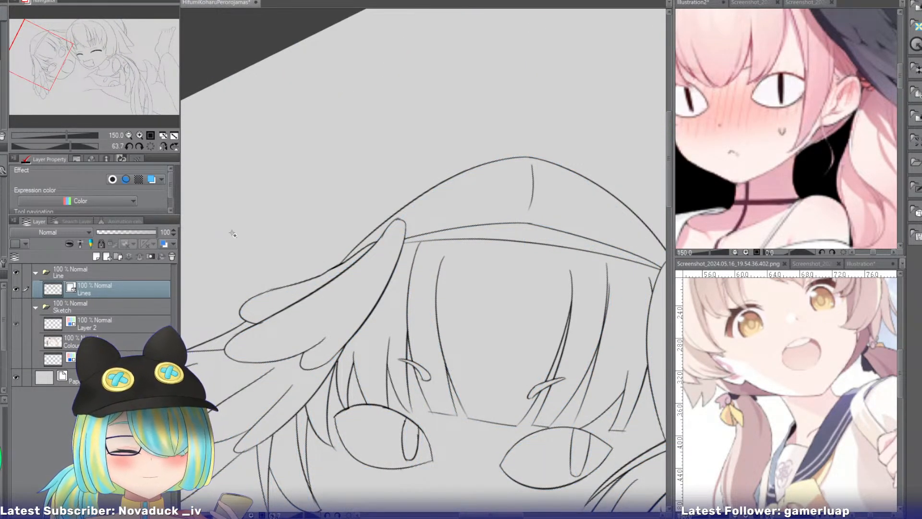
click(17, 307)
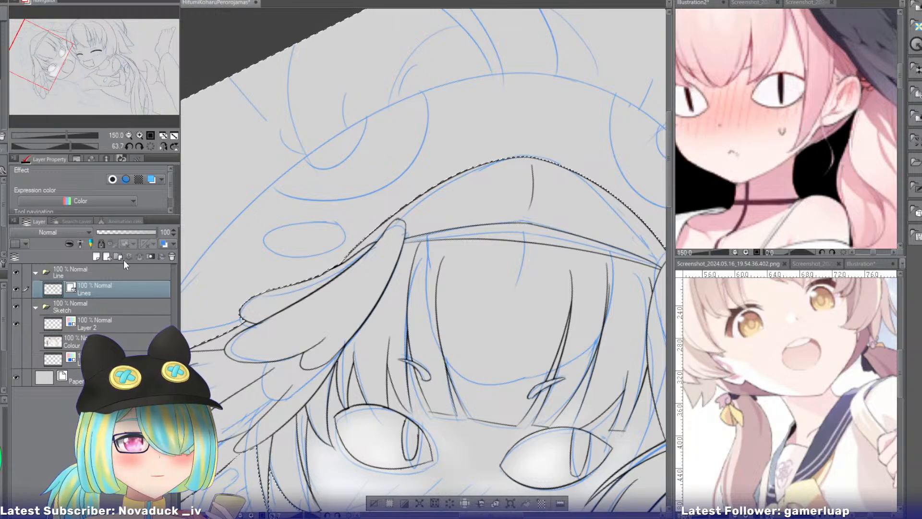
drag(447, 122, 399, 144)
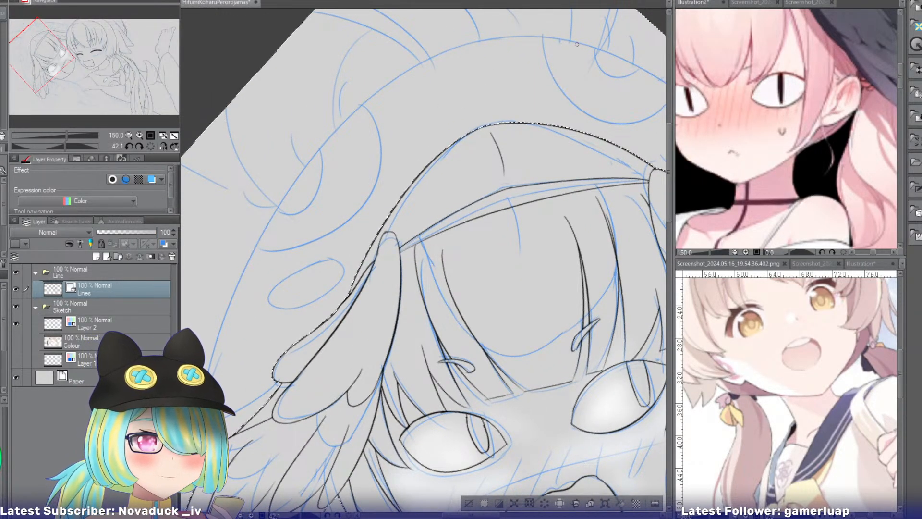
drag(596, 47, 277, 250)
key(ctrl+z)
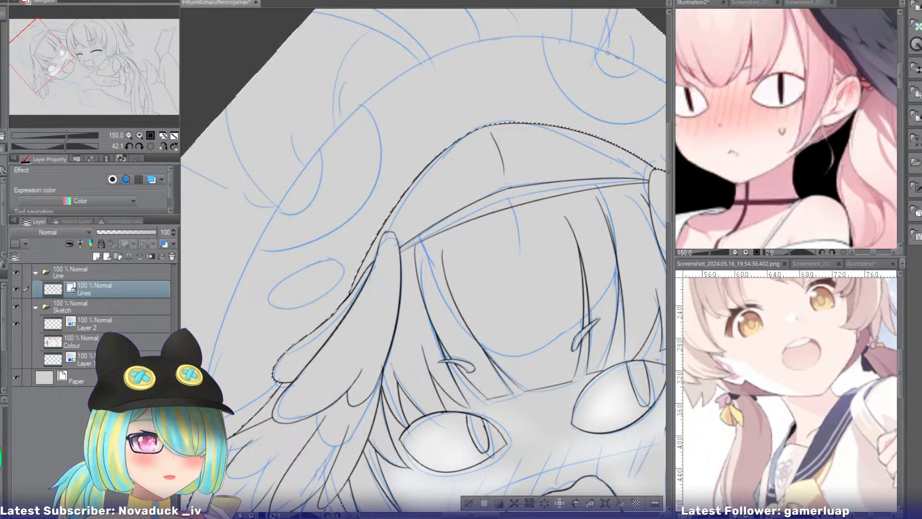
drag(610, 50, 211, 297)
key(ctrl+z)
drag(622, 67, 231, 353)
key(ctrl+z)
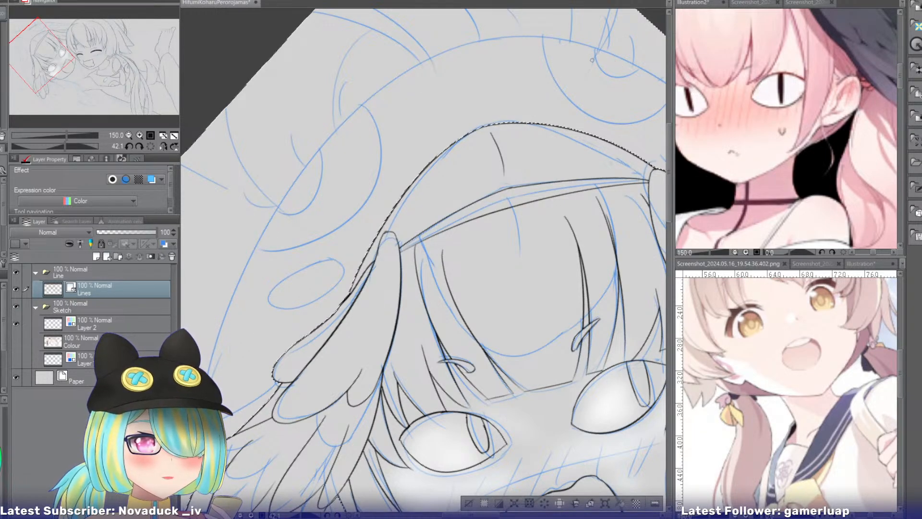
mouse_move(623, 41)
mouse_down()
mouse_move(283, 228)
mouse_move(266, 273)
mouse_move(500, 34)
mouse_move(229, 302)
mouse_up()
key(ctrl+z)
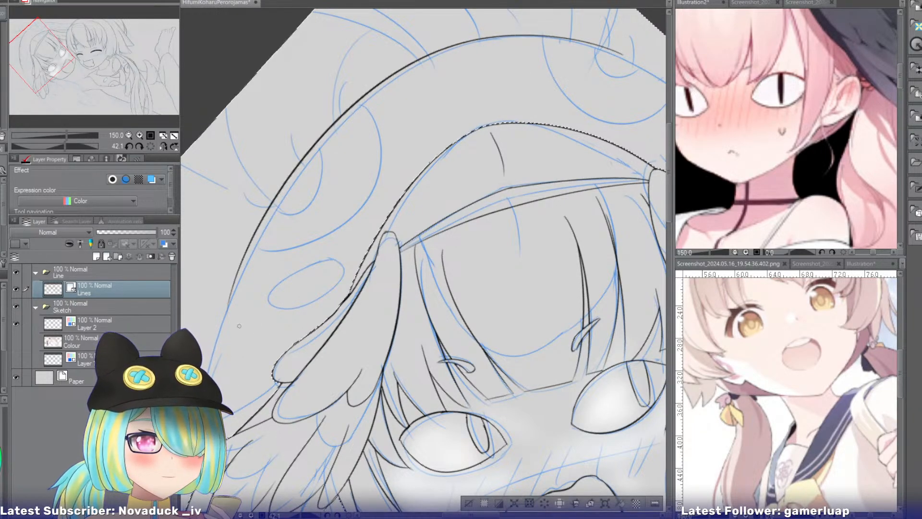
Try to continue the hood's outline down its outer side, past the wing's feathers.
mouse_move(54, 60)
mouse_down()
mouse_move(67, 57)
mouse_move(49, 65)
mouse_move(57, 73)
mouse_move(96, 65)
mouse_up()
click(128, 135)
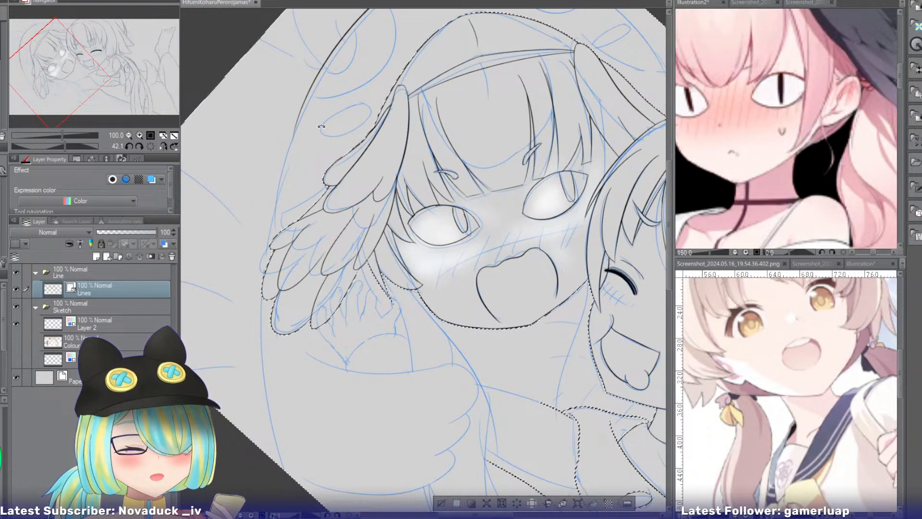
key(ctrl+z)
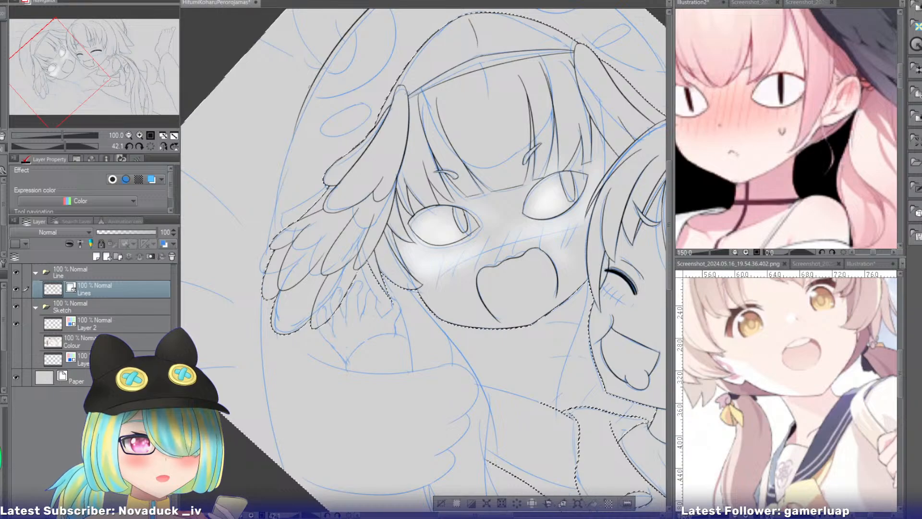
drag(314, 83, 260, 262)
key(ctrl+z)
drag(308, 94, 259, 345)
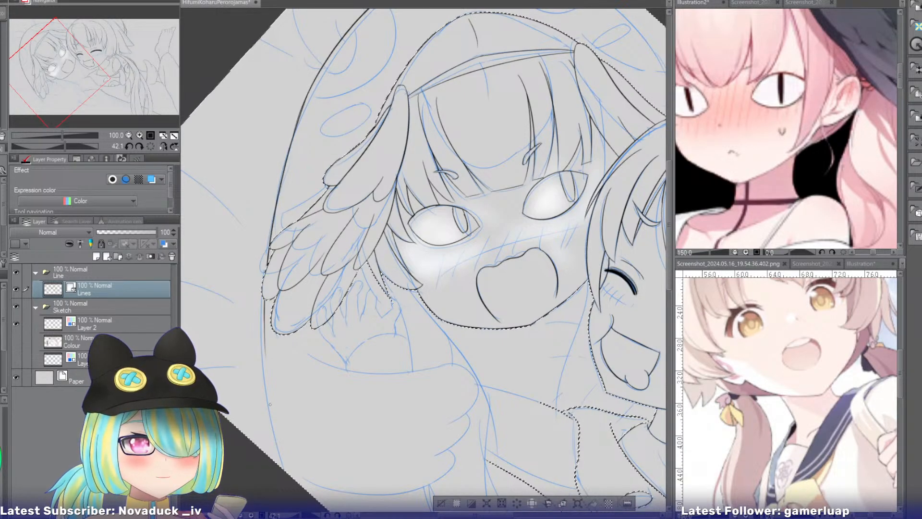
key(ctrl+z)
drag(302, 102, 270, 408)
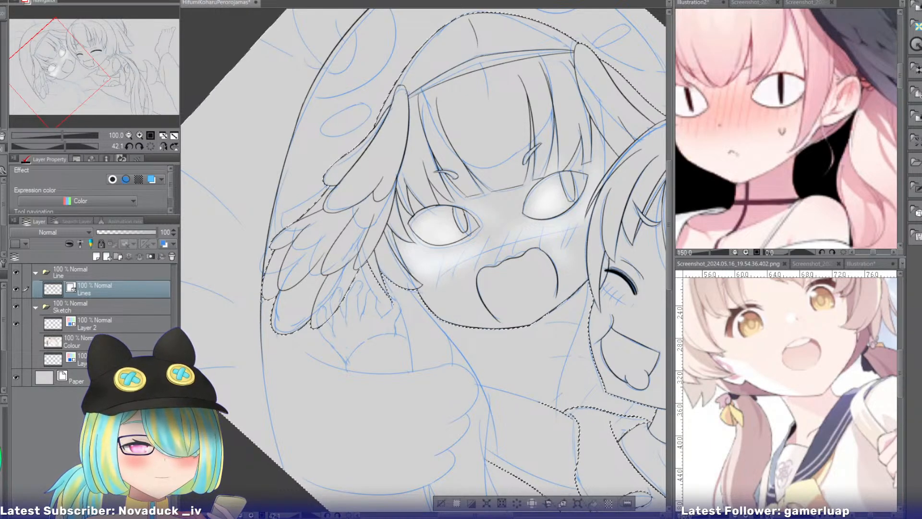
key(ctrl+z)
drag(308, 93, 260, 446)
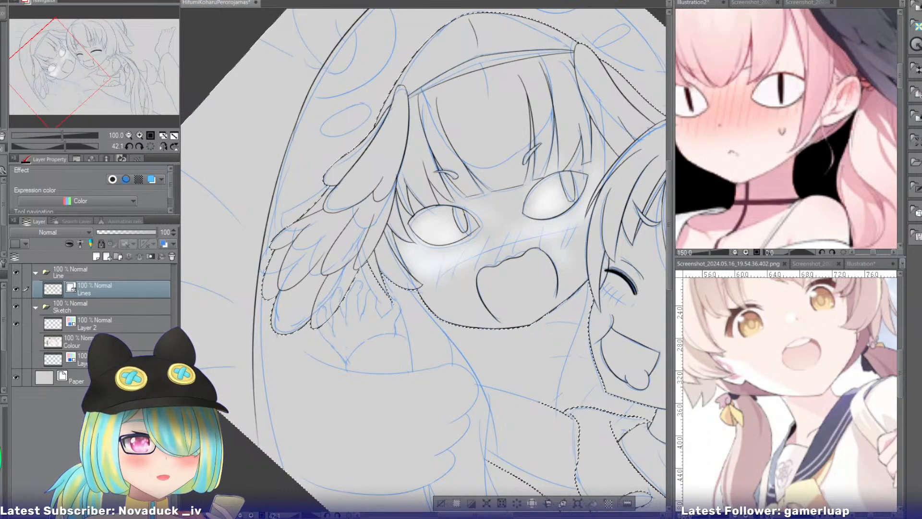
key(ctrl+z)
Ink the hood's outer side in one long curve past the wing's feathers to the edge of the canvas.
click(130, 135)
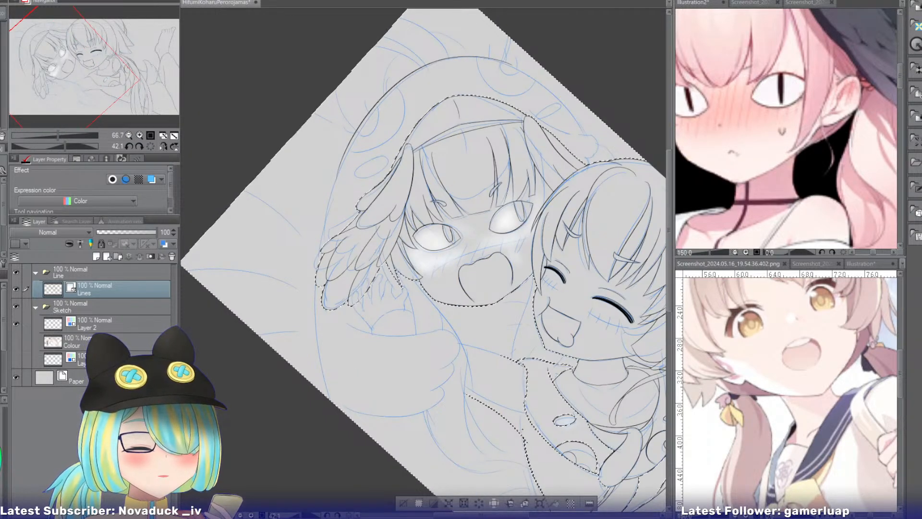
drag(377, 101, 307, 377)
key(ctrl+z)
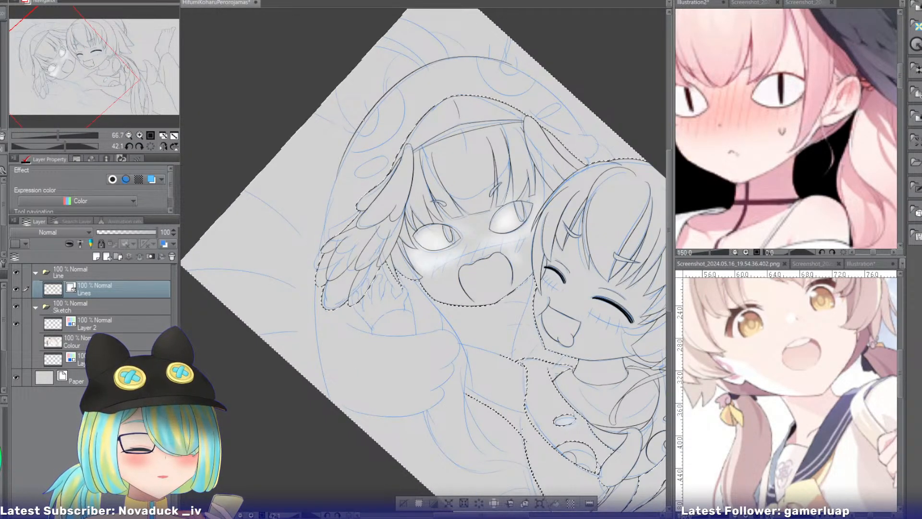
drag(352, 135, 299, 372)
key(ctrl+z)
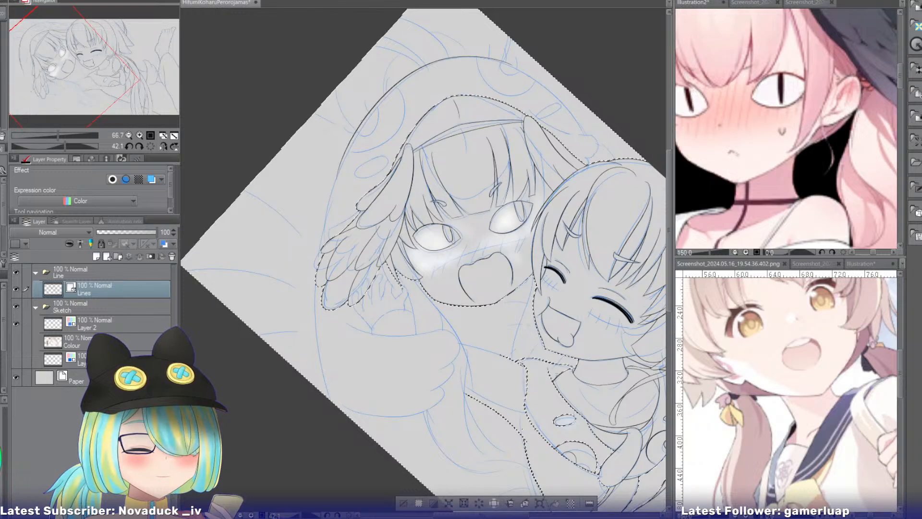
key(ctrl+y)
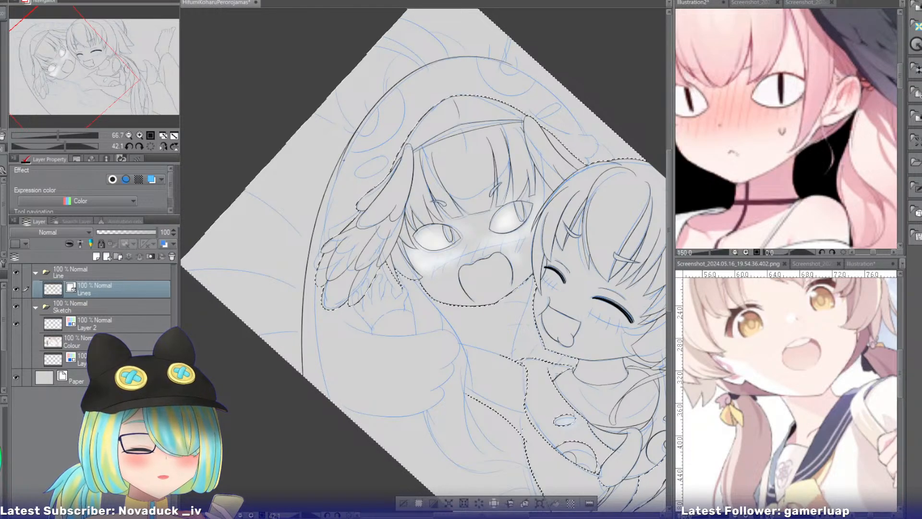
drag(343, 160, 340, 166)
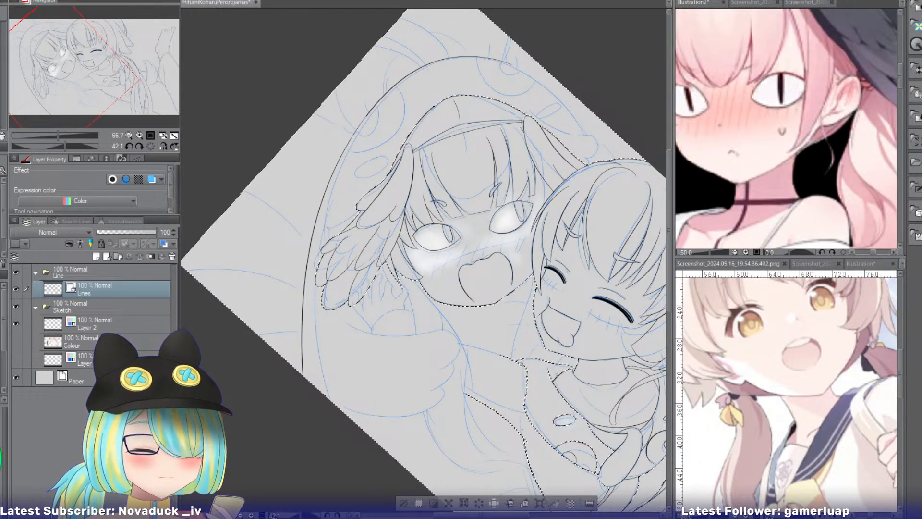
Ink the upper edge of the large mitten-like sleeve below the sketched hand, curving around its first rounded lobe.
drag(103, 84, 80, 98)
click(140, 136)
click(140, 135)
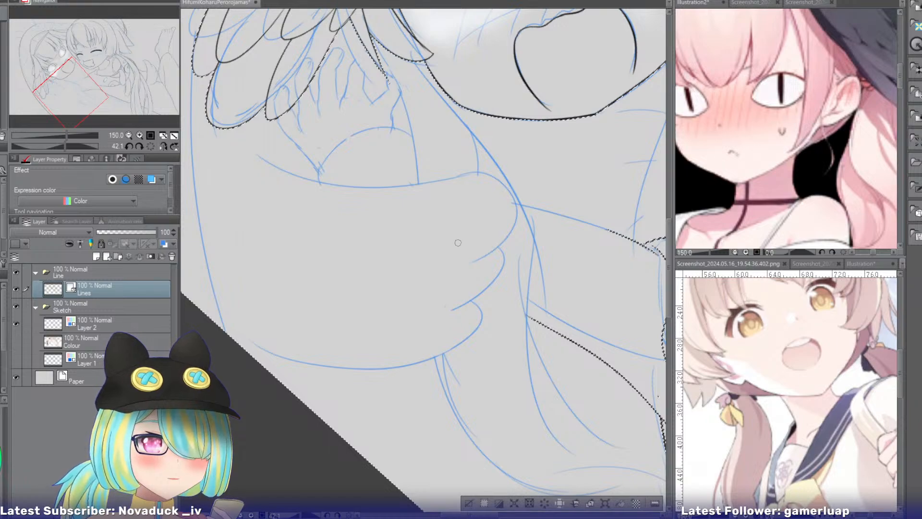
drag(407, 183, 460, 268)
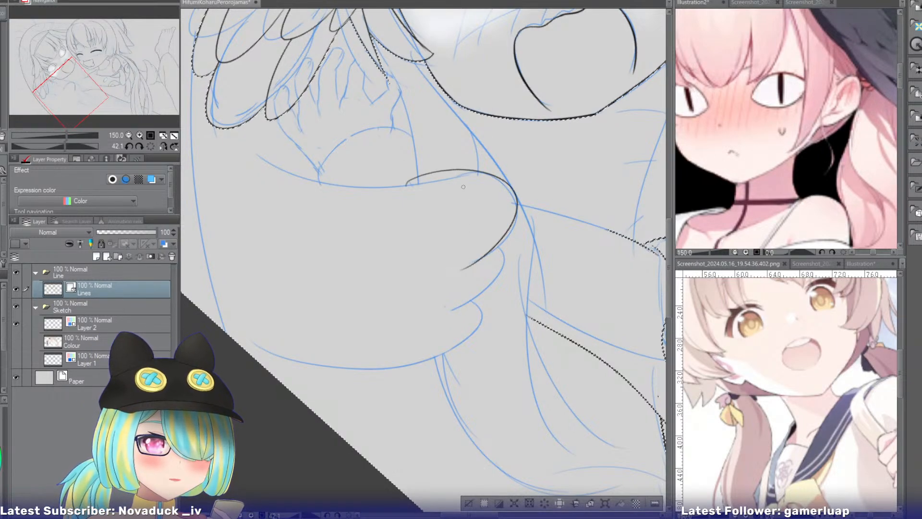
key(ctrl+z)
drag(342, 175, 468, 260)
key(ctrl+z)
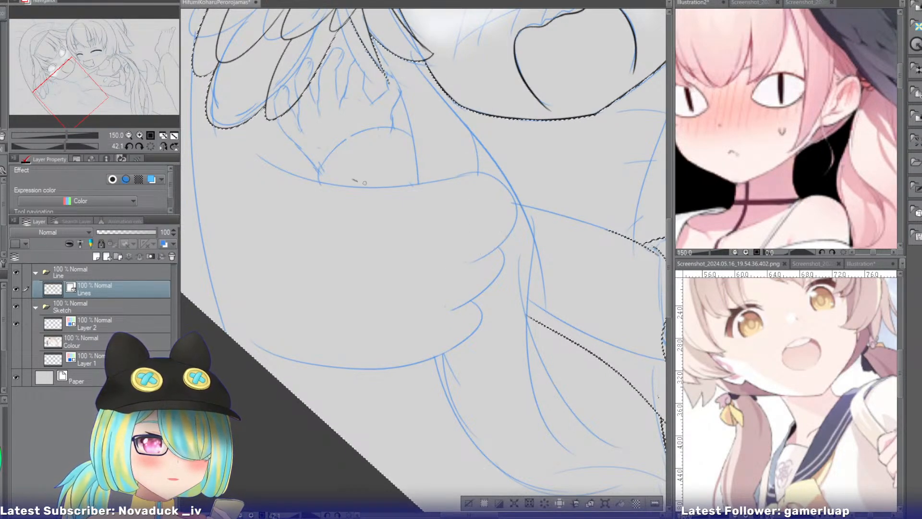
drag(355, 177, 466, 269)
key(ctrl+z)
mouse_move(345, 173)
mouse_down()
mouse_move(528, 211)
mouse_move(472, 259)
mouse_move(428, 172)
mouse_move(468, 261)
mouse_up()
key(ctrl+z)
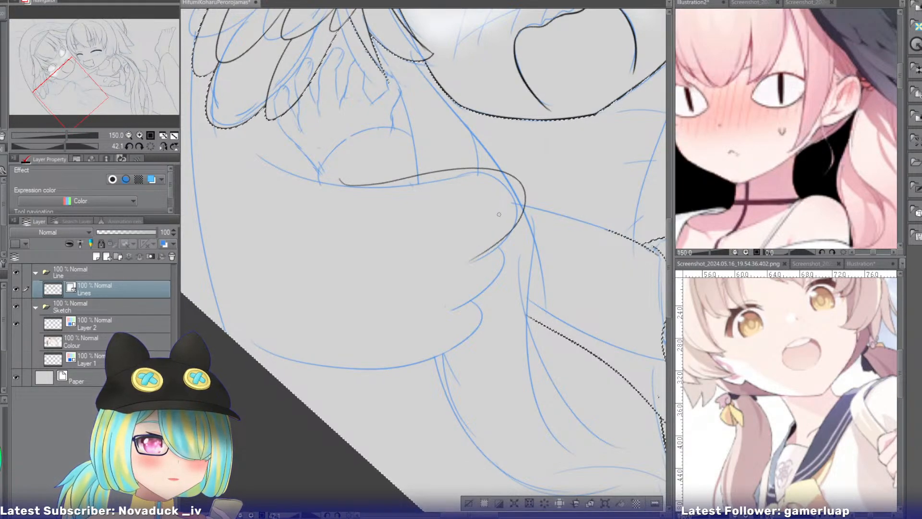
Ink the second and third rounded lobes at the end of the mitten-like sleeve.
drag(500, 209, 438, 307)
key(ctrl+z)
mouse_move(497, 210)
mouse_down()
mouse_move(465, 305)
mouse_move(512, 232)
mouse_move(443, 315)
mouse_up()
key(ctrl+z)
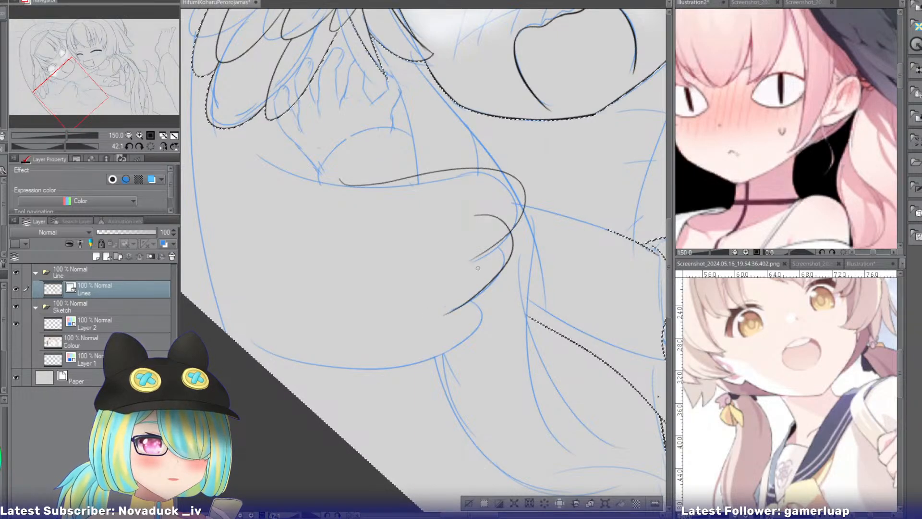
mouse_move(472, 268)
mouse_down()
mouse_move(430, 344)
mouse_move(475, 334)
mouse_move(406, 368)
mouse_move(474, 281)
mouse_up()
key(ctrl+z)
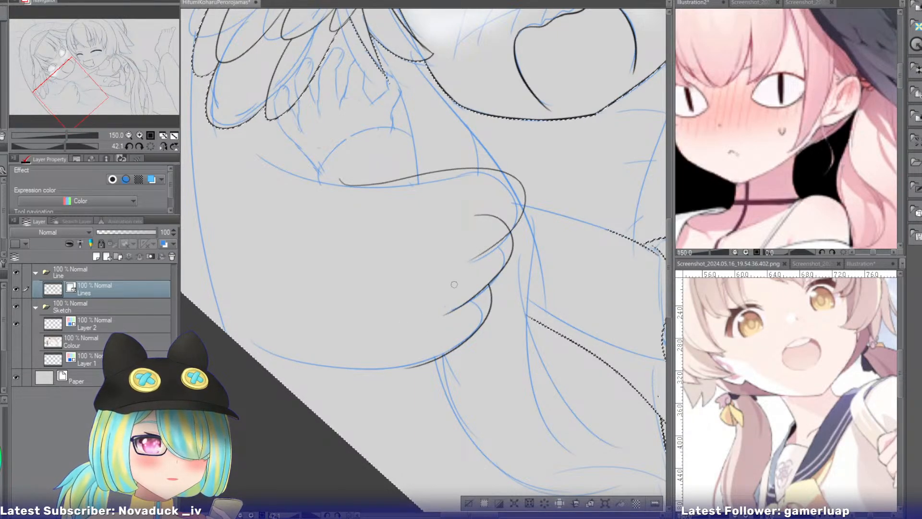
Ink the underside of the mitten-like sleeve as a smooth curve joining its last rounded lobe.
drag(495, 210, 480, 226)
drag(370, 309, 424, 202)
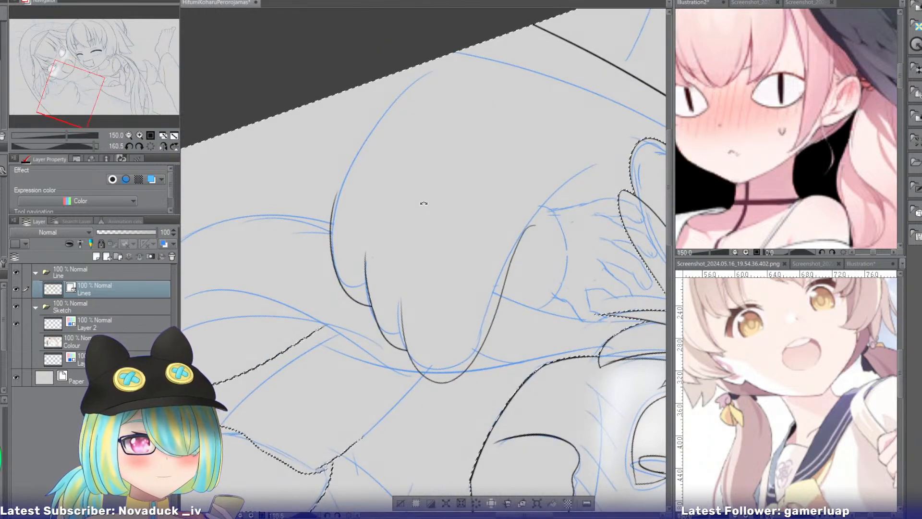
mouse_move(437, 68)
mouse_down()
mouse_move(340, 187)
mouse_move(337, 170)
mouse_move(331, 213)
mouse_up()
key(ctrl+z)
key(ctrl+z)
drag(426, 83, 333, 222)
key(ctrl+z)
mouse_move(426, 82)
mouse_down()
mouse_move(374, 122)
mouse_move(330, 219)
mouse_up()
key(ctrl+z)
key(ctrl+z)
key(ctrl+z)
mouse_move(425, 78)
mouse_down()
mouse_move(332, 224)
mouse_move(330, 211)
mouse_up()
key(ctrl+z)
drag(431, 71, 332, 220)
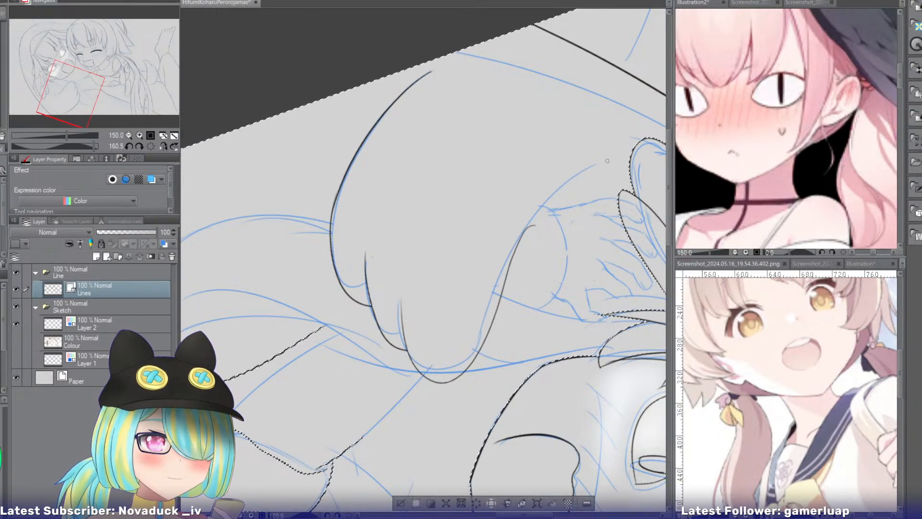
Extend the sleeve's upper edge with a curve beneath the sketched hand towards the feathers.
mouse_move(608, 159)
mouse_down()
mouse_move(510, 286)
mouse_move(513, 264)
mouse_up()
key(ctrl+z)
key(ctrl+z)
drag(612, 151, 511, 263)
key(ctrl+z)
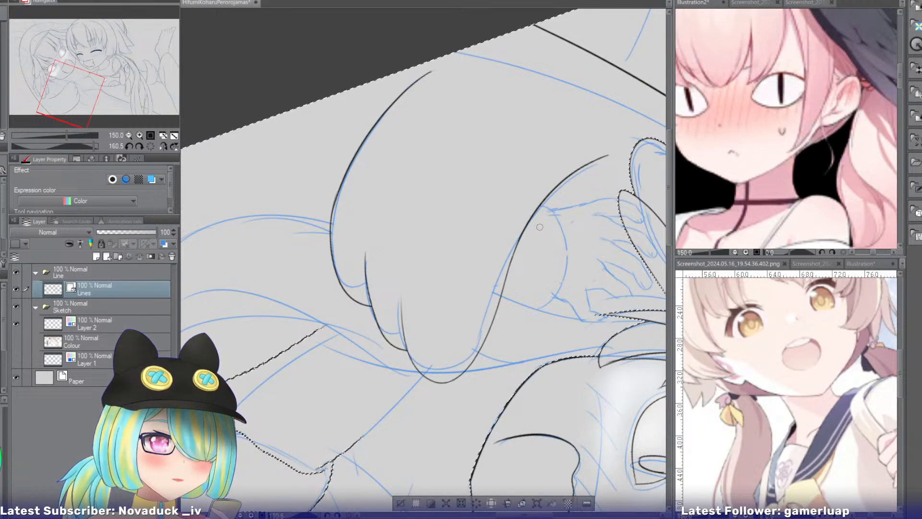
Ink the outer edge of the long hair lock from the second girl's jaw down past the sleeve's rounded lobes.
click(138, 146)
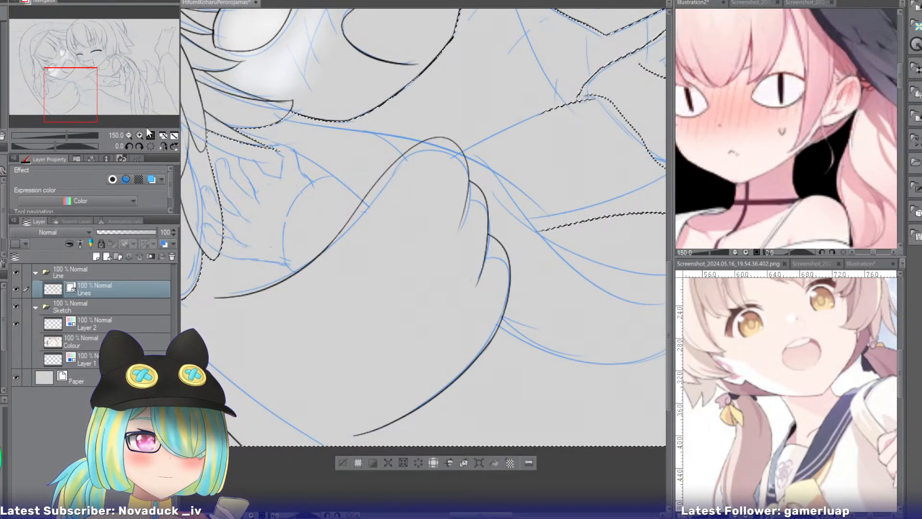
mouse_move(79, 89)
mouse_down()
mouse_move(57, 93)
mouse_move(63, 86)
mouse_up()
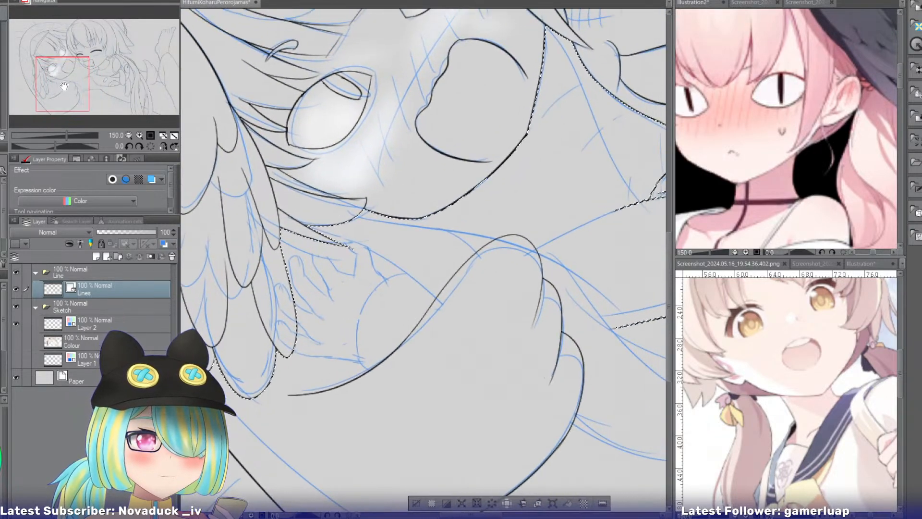
drag(315, 220, 419, 146)
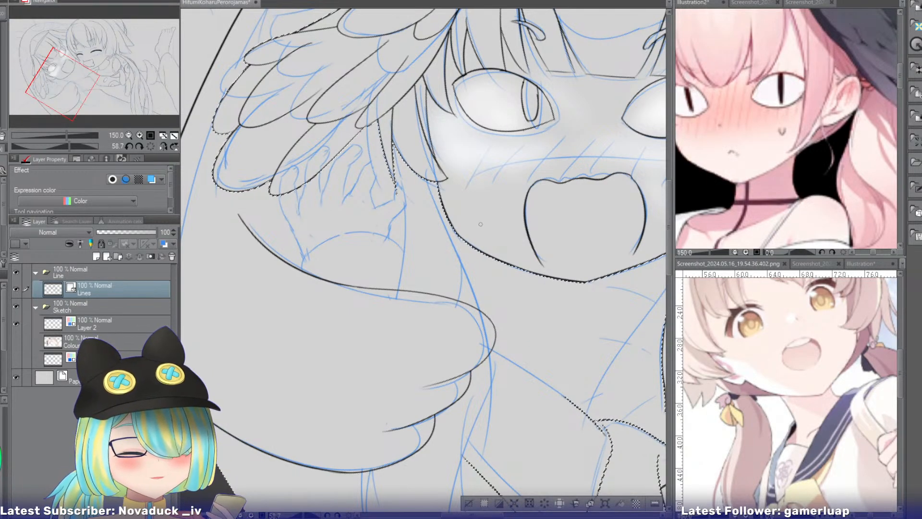
drag(468, 243, 464, 459)
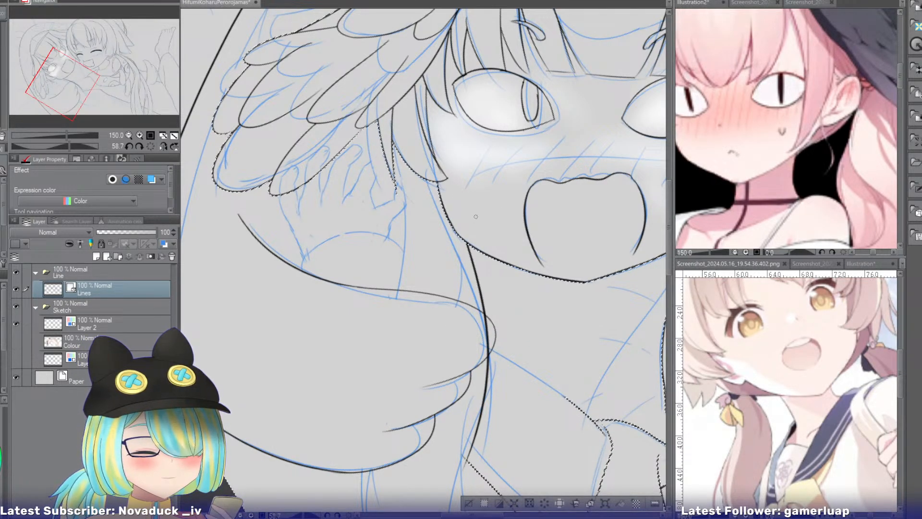
key(ctrl+z)
key(ctrl+y)
key(ctrl+z)
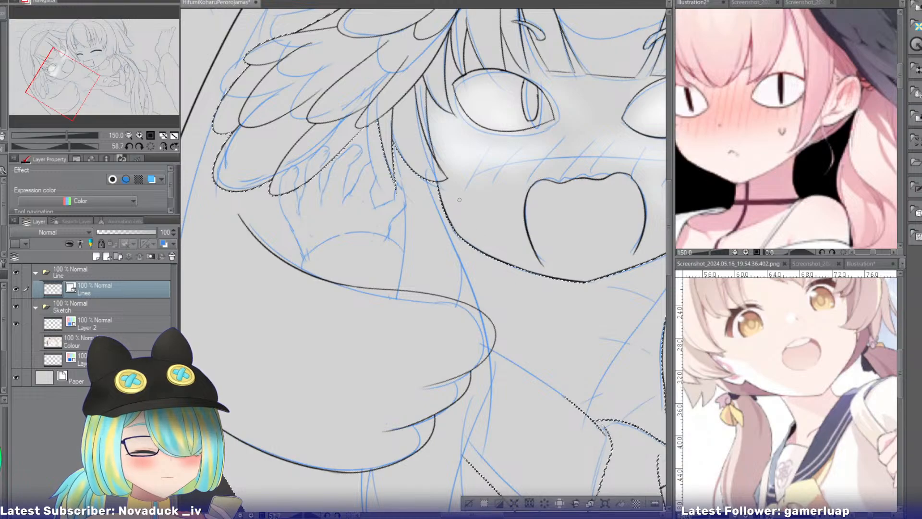
key(ctrl+y)
key(ctrl+z)
key(ctrl+y)
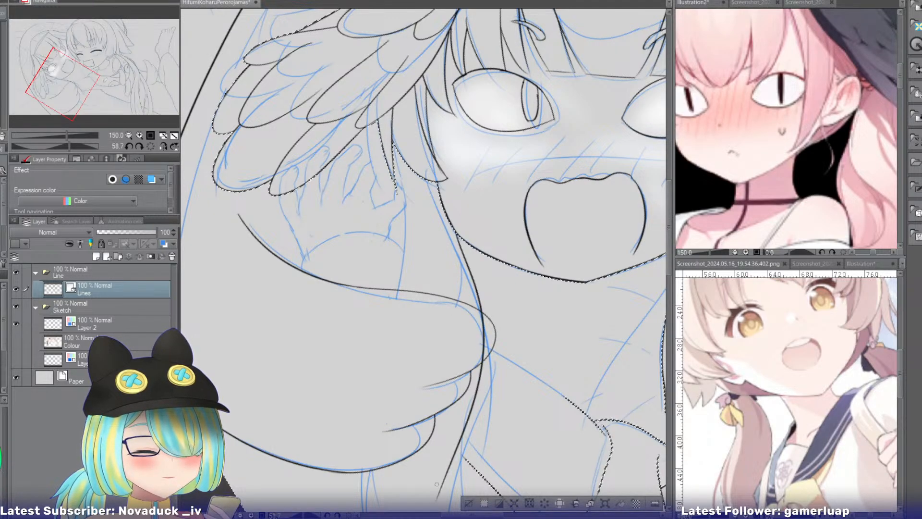
Ink the lock's other edge from the tips of the side hair down to the sleeve.
drag(392, 134, 376, 447)
key(ctrl+z)
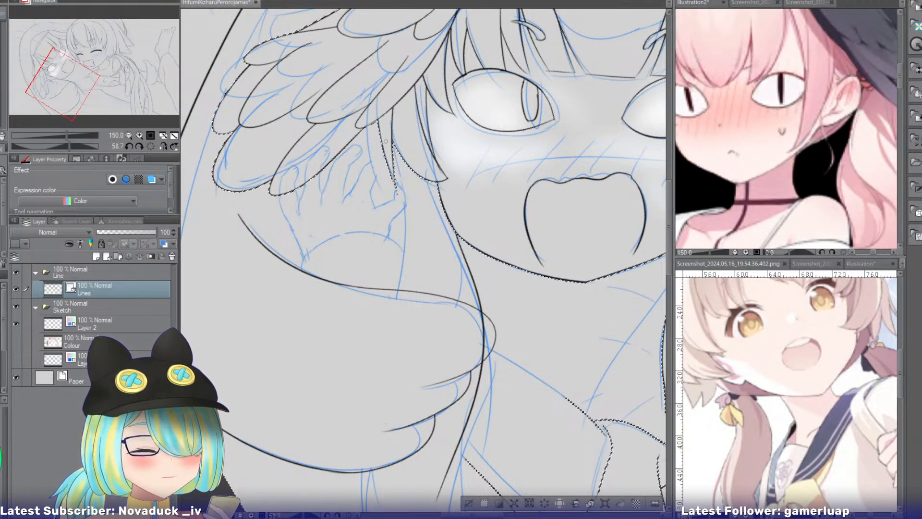
mouse_move(392, 136)
mouse_down()
mouse_move(401, 285)
mouse_move(369, 483)
mouse_up()
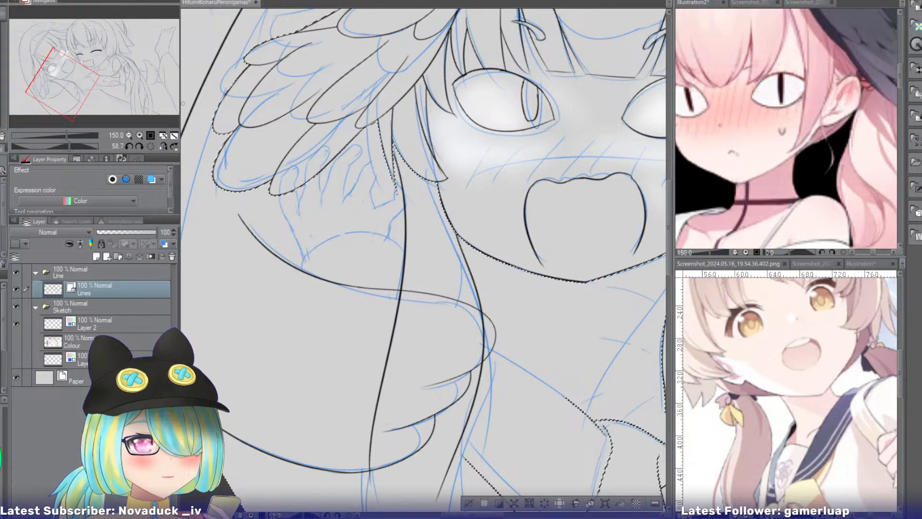
key(ctrl+z)
mouse_move(395, 144)
mouse_down()
mouse_move(398, 249)
mouse_move(382, 399)
mouse_move(380, 361)
mouse_up()
key(ctrl+z)
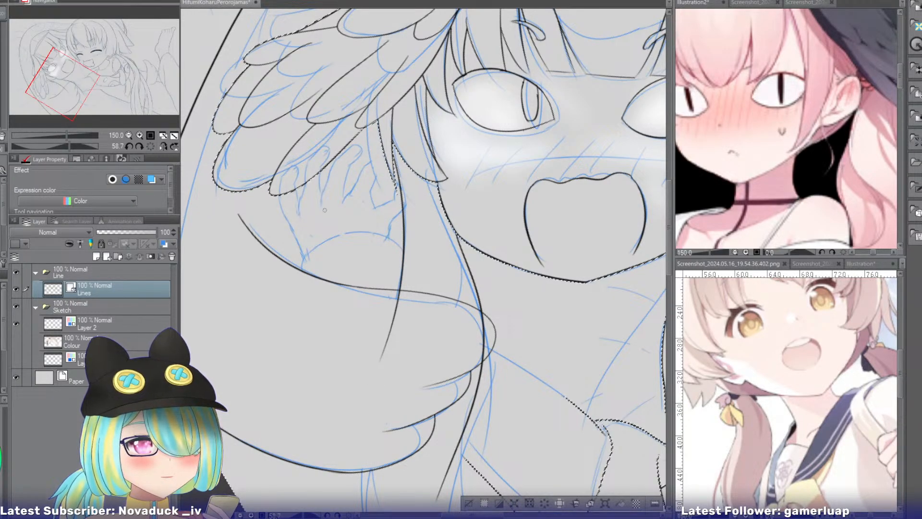
Erase the parts of both hair-lock lines that cross the inside of the sleeve.
key(e)
drag(402, 323, 387, 330)
drag(473, 328, 486, 331)
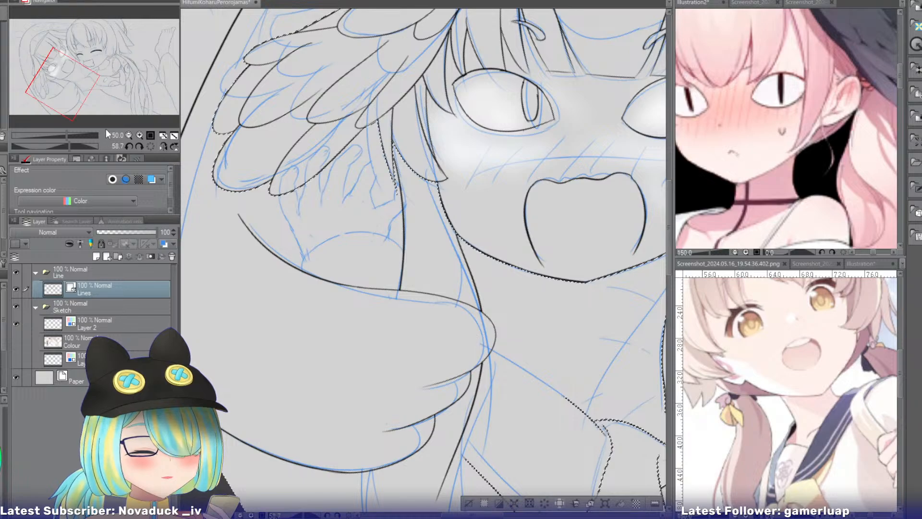
Ink a second line below the sleeve's first lobe to form a narrow pointed strand of the hair lock.
drag(73, 94, 103, 91)
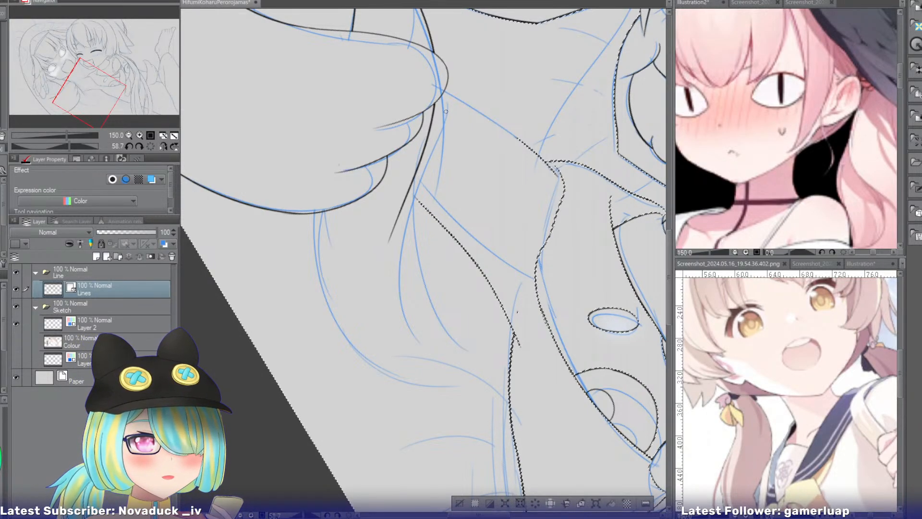
drag(442, 91, 425, 262)
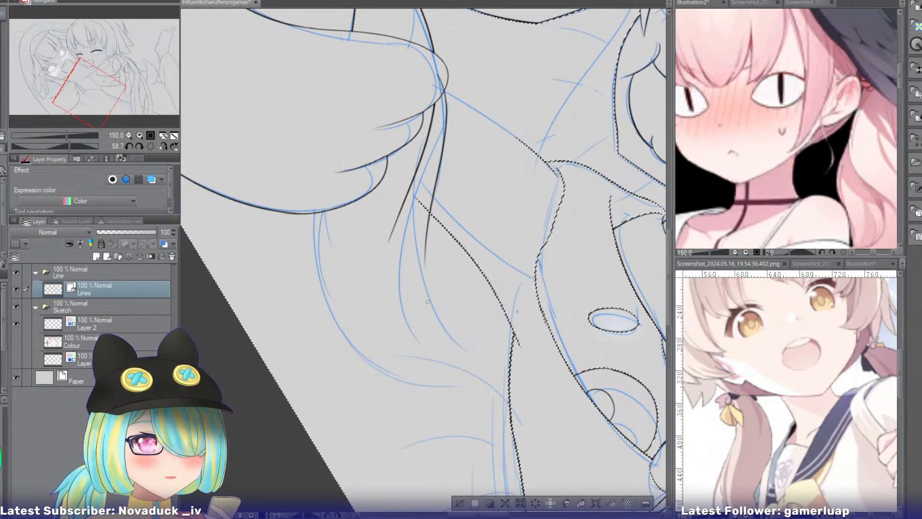
key(ctrl+z)
drag(438, 77, 435, 290)
key(ctrl+z)
mouse_move(436, 71)
mouse_down()
mouse_move(441, 149)
mouse_move(423, 273)
mouse_up()
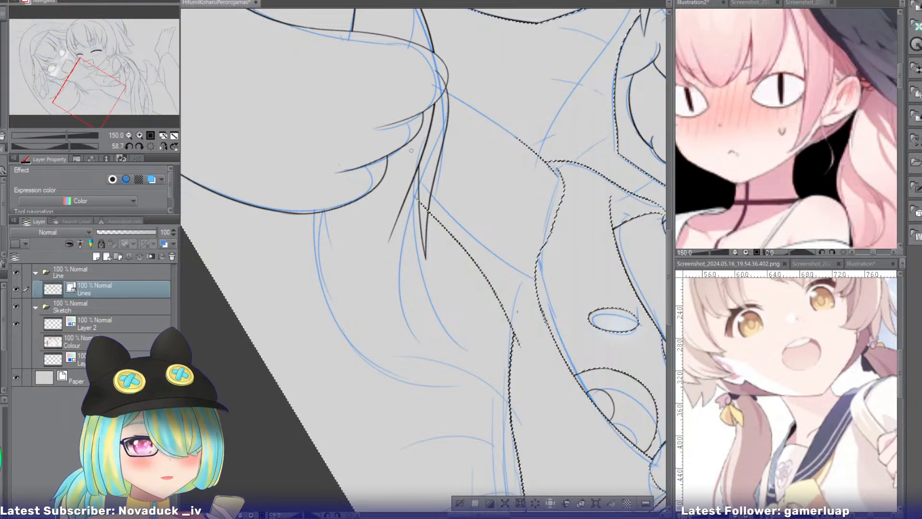
Ink the lock's long inner curve from the sleeve's second lobe down towards the body.
drag(404, 146, 449, 340)
key(ctrl+z)
drag(416, 122, 456, 343)
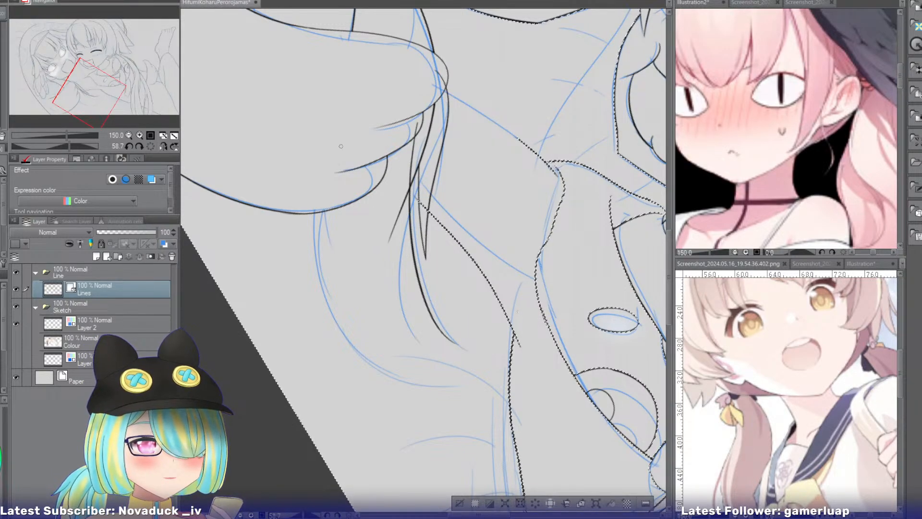
Ink the lock's lower edge as a wide curve from under the sleeve to the tip of the inner curve.
mouse_move(316, 161)
mouse_down()
mouse_move(328, 268)
mouse_move(450, 386)
mouse_move(482, 383)
mouse_up()
key(ctrl+z)
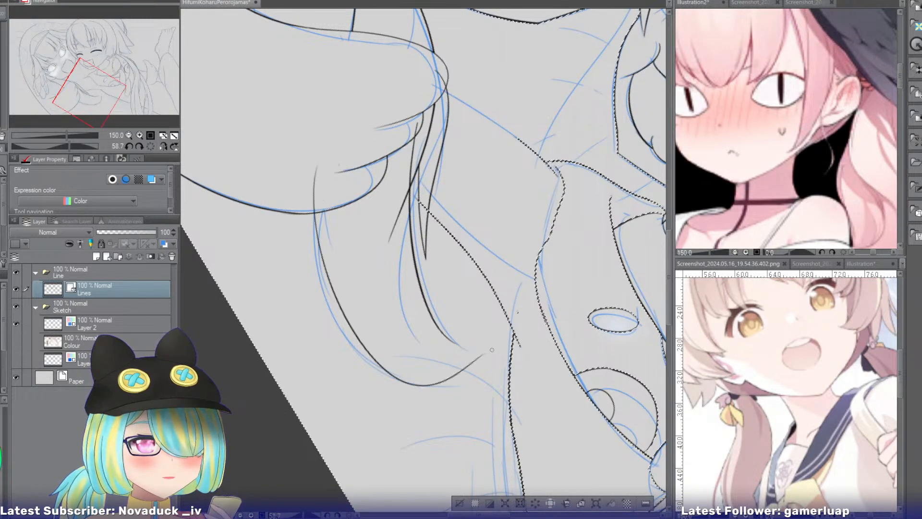
key(ctrl+z)
drag(320, 153, 473, 386)
key(ctrl+z)
mouse_move(308, 151)
mouse_down()
mouse_move(447, 351)
mouse_move(483, 355)
mouse_up()
key(ctrl+z)
drag(306, 144, 480, 338)
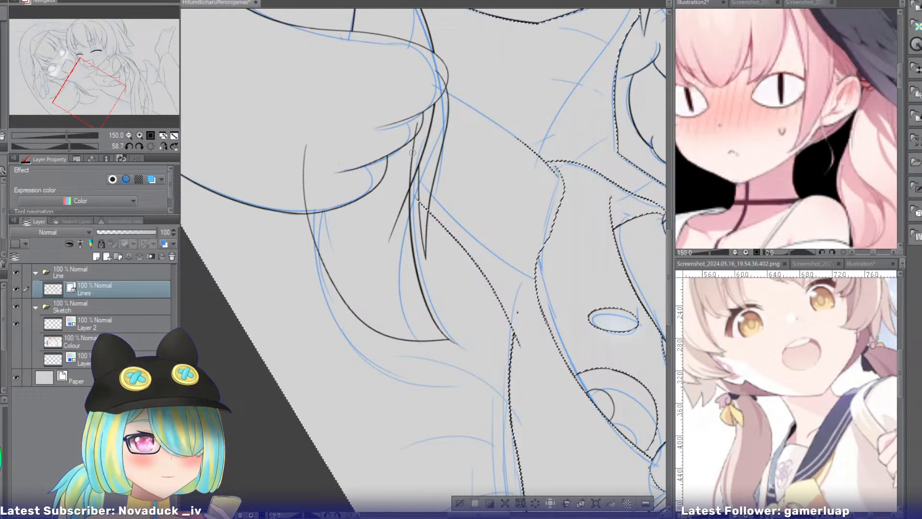
Erase the hair line ends overlapping the sleeve, clear the selection, and trim the body line at the pointed strand.
key(ctrl+z)
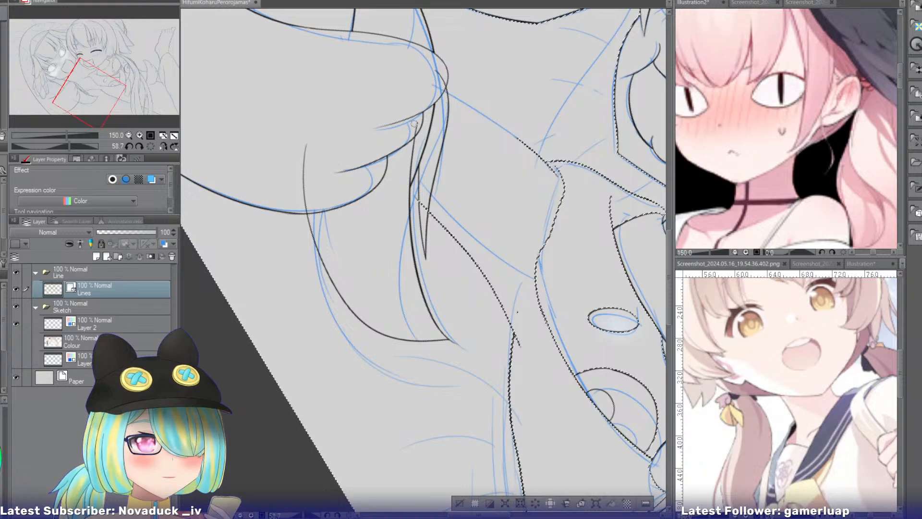
key(ctrl+z)
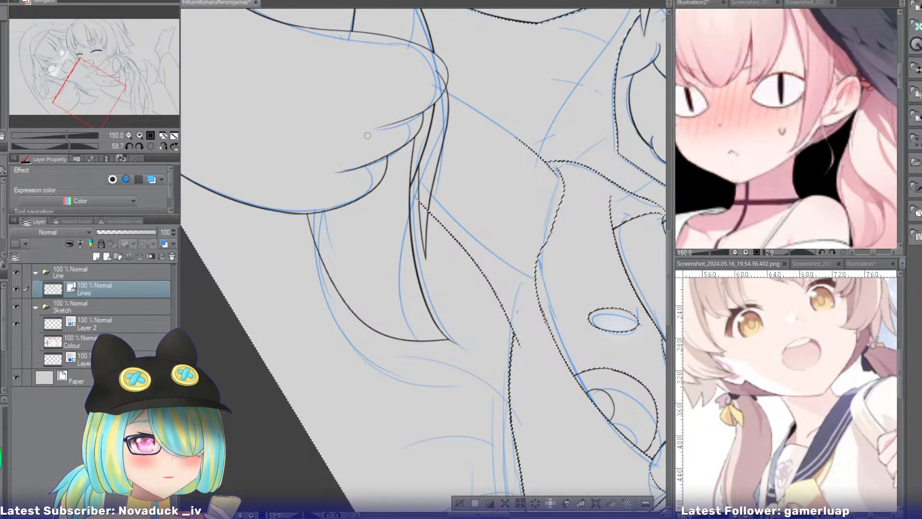
click(459, 503)
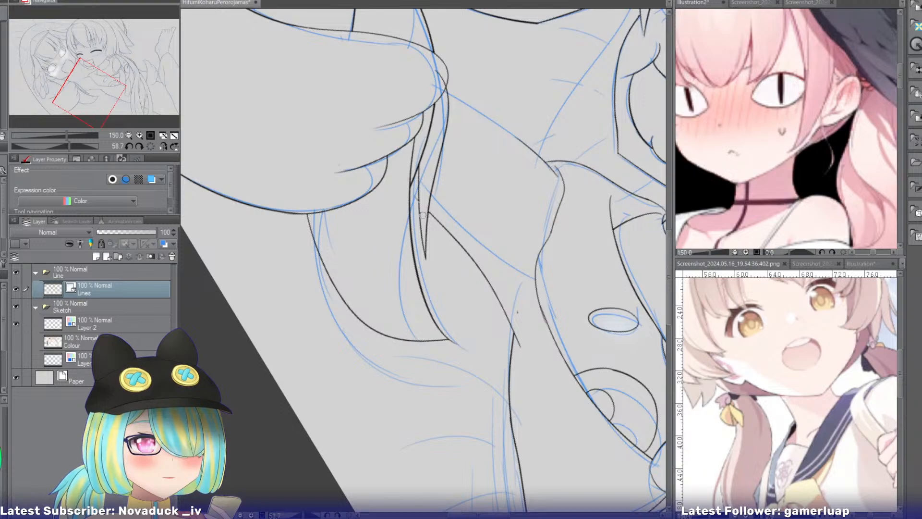
drag(485, 226, 232, 236)
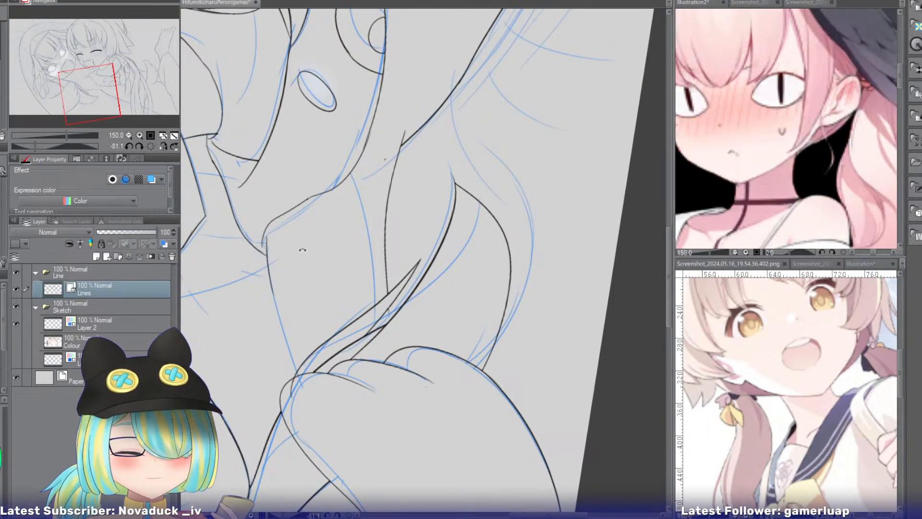
click(139, 135)
drag(97, 92, 91, 89)
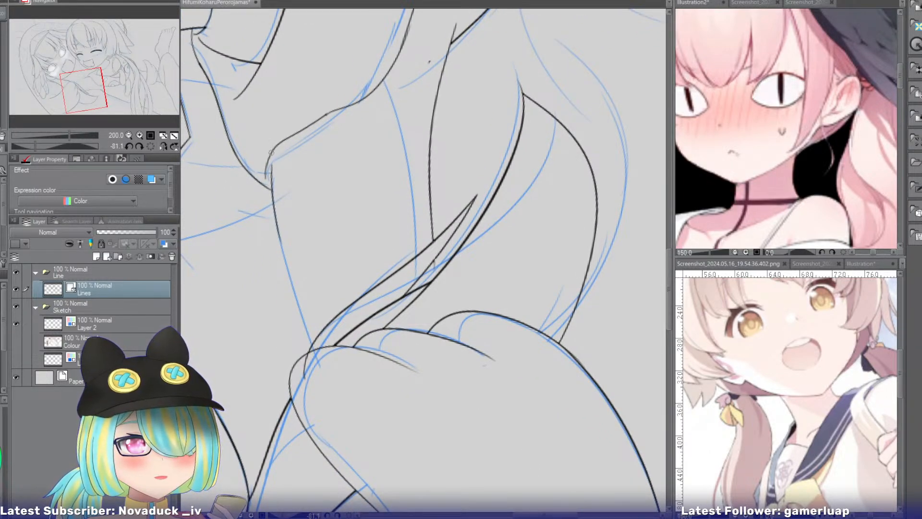
Ink the body line from the corner at the neck down along the sketch to the sleeve's edge.
drag(271, 153, 274, 181)
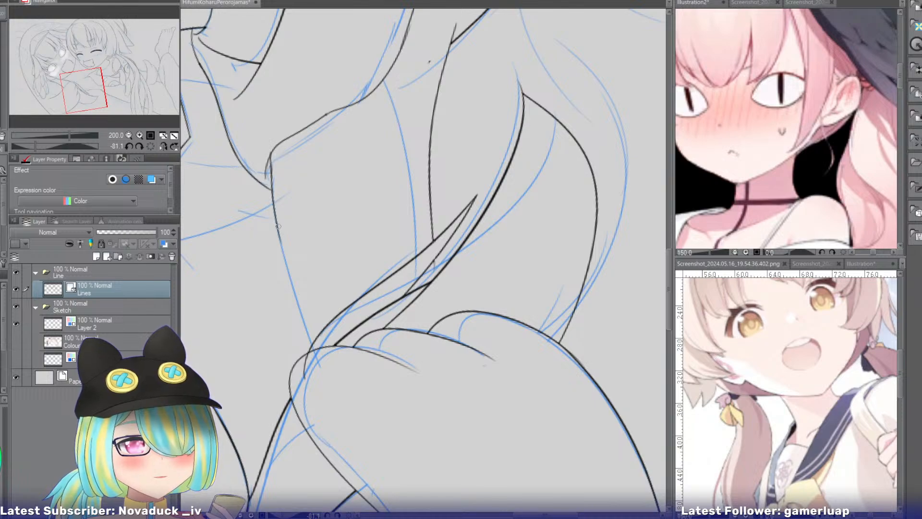
key(ctrl+z)
drag(278, 226, 309, 358)
key(ctrl+z)
drag(279, 231, 316, 367)
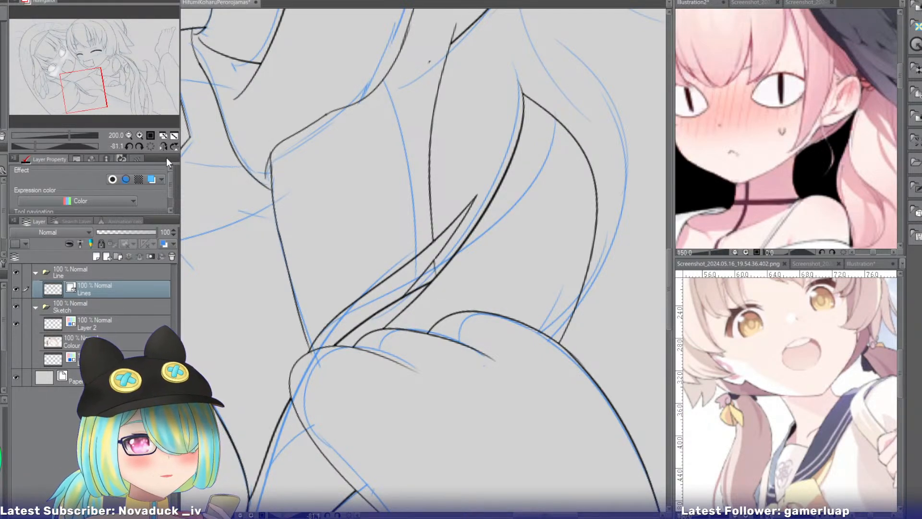
Ink small curved hair strands below the sleeve behind the lock's wide lower curve, and trim their ends at the sleeve.
click(150, 146)
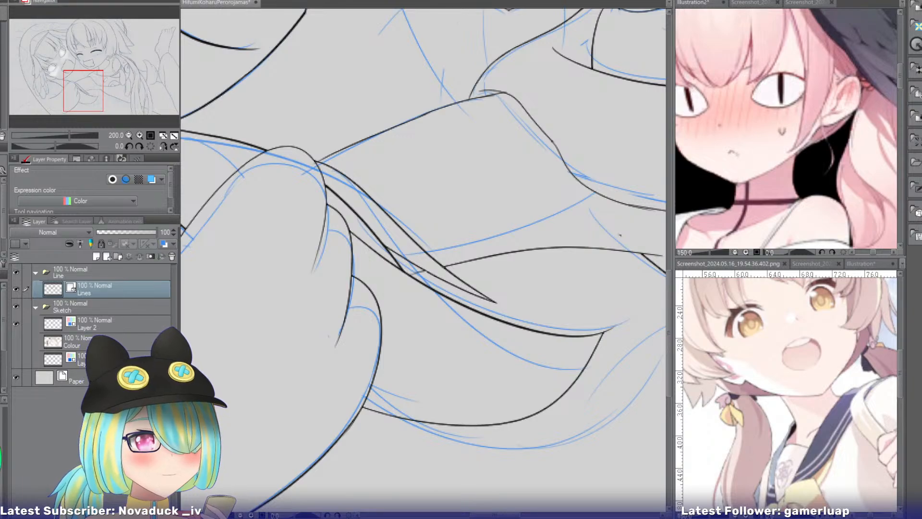
click(690, 3)
drag(95, 39, 85, 47)
click(342, 170)
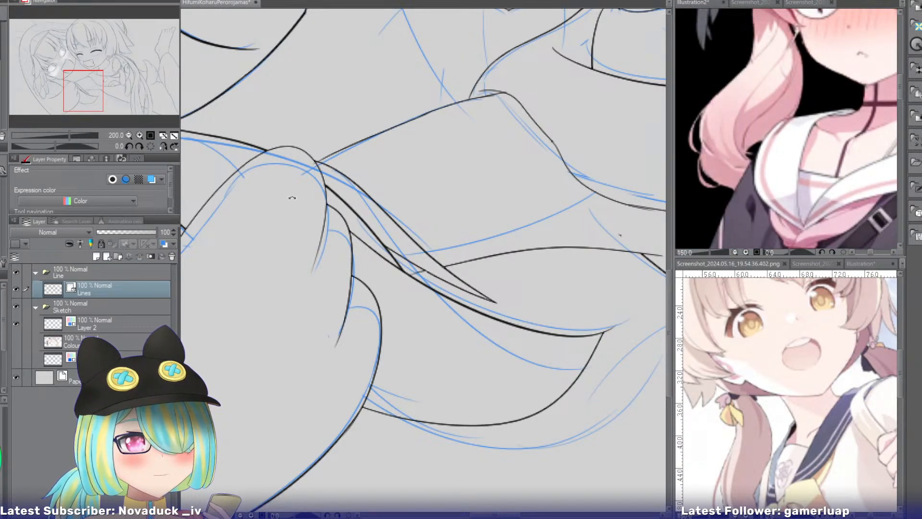
drag(292, 197, 194, 157)
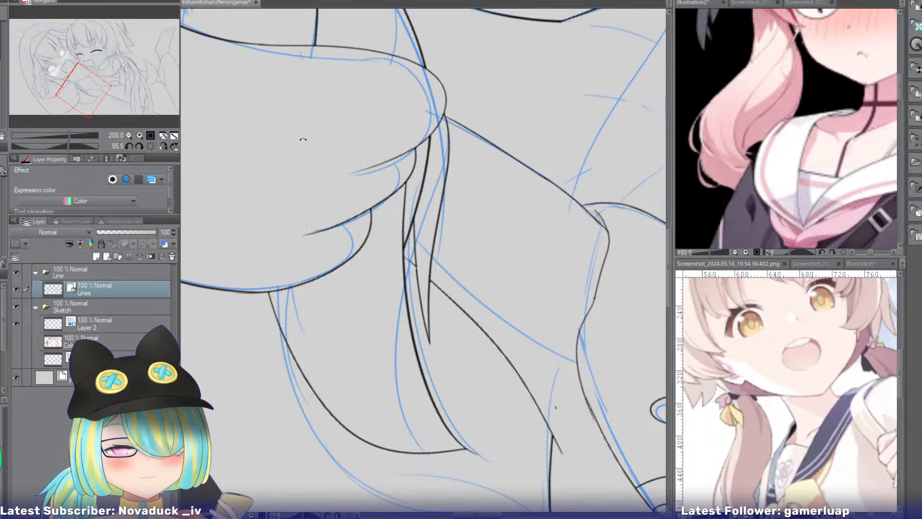
drag(242, 293, 315, 384)
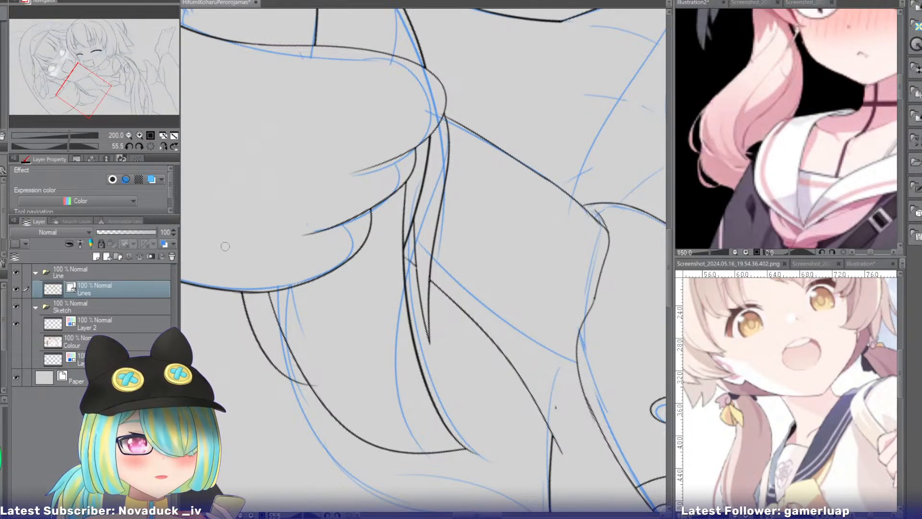
mouse_move(214, 251)
mouse_down()
mouse_move(261, 364)
mouse_move(286, 367)
mouse_up()
key(ctrl+z)
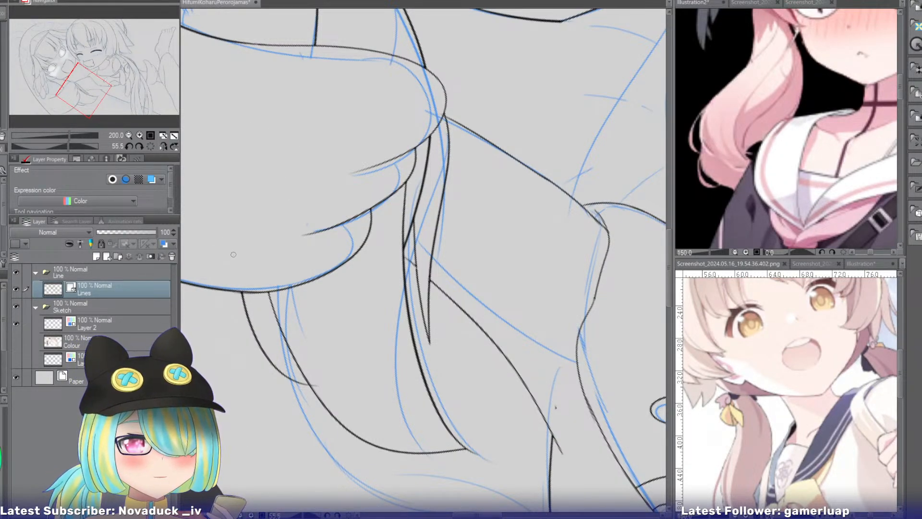
drag(233, 254, 283, 361)
mouse_move(238, 276)
mouse_down()
mouse_move(239, 297)
mouse_move(286, 362)
mouse_up()
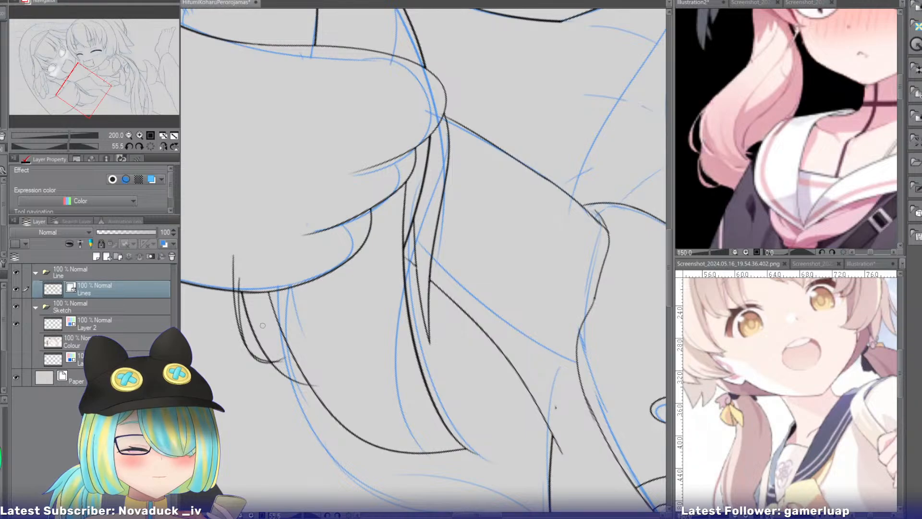
key(ctrl+z)
key(ctrl+z)
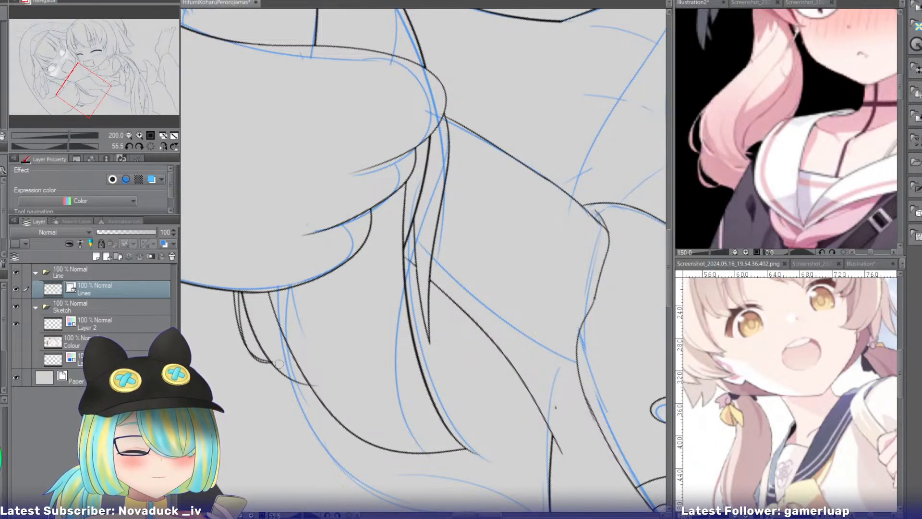
Ink a thin strand along the hair lock beside the girl's cheek above the sleeve, and erase its overlapping ends.
drag(110, 79, 67, 80)
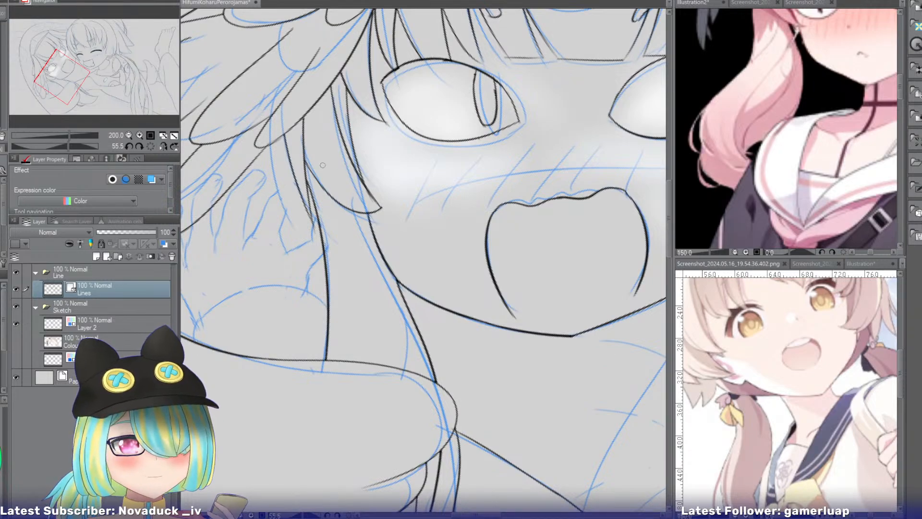
drag(297, 150, 382, 375)
key(ctrl+z)
drag(297, 152, 381, 375)
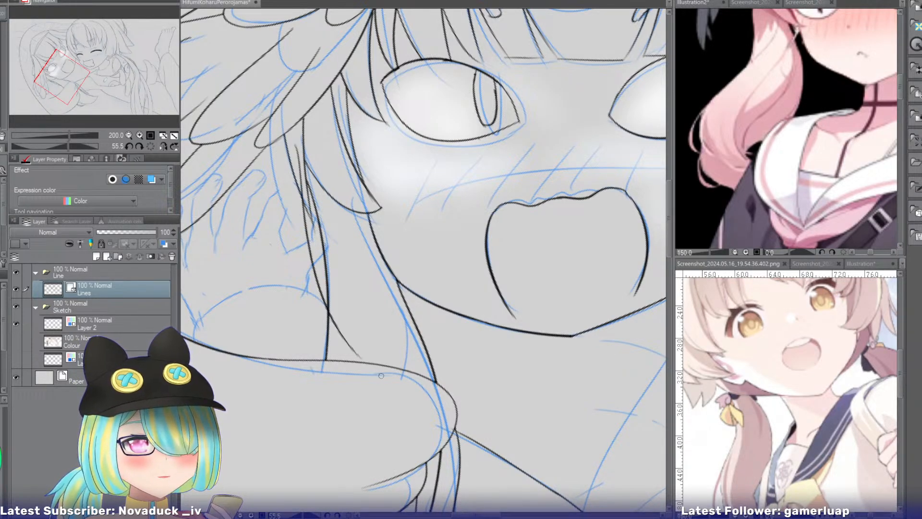
drag(295, 154, 304, 186)
drag(353, 349, 347, 346)
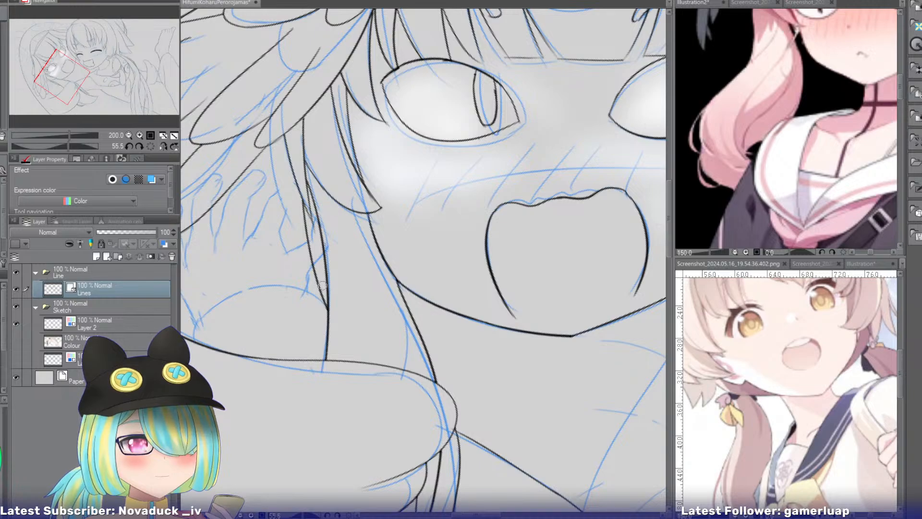
Ink two thin strands from under the rounded tufts to the hair lock's outer line, and erase the overlapping ends.
drag(99, 87, 69, 89)
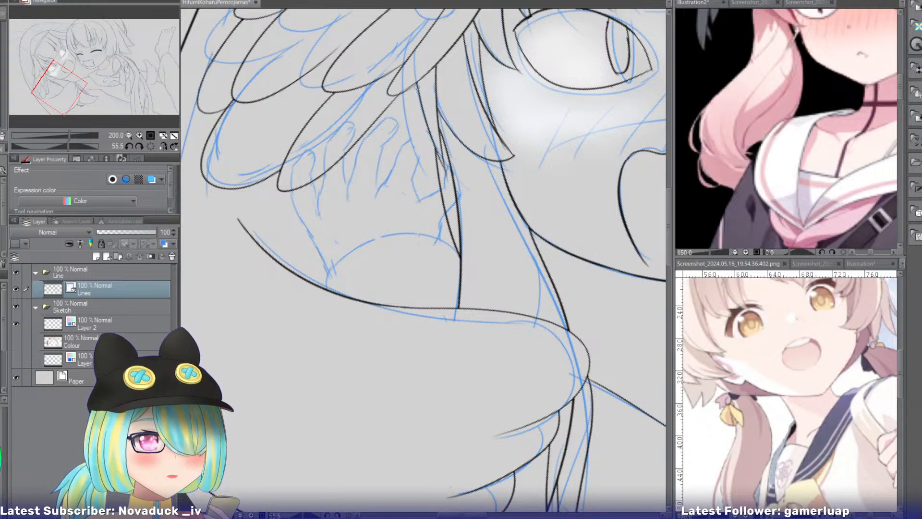
drag(413, 74, 450, 199)
drag(412, 76, 468, 256)
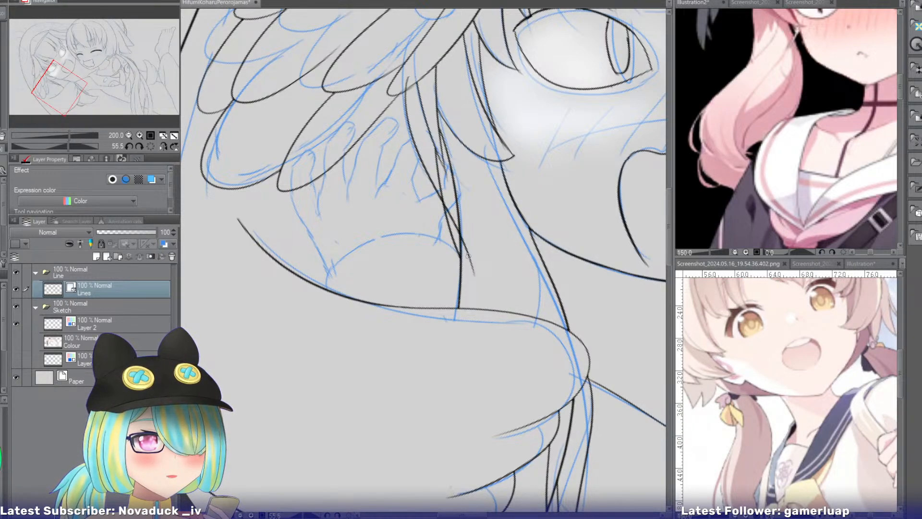
mouse_move(433, 164)
mouse_down()
mouse_move(471, 233)
mouse_move(474, 264)
mouse_up()
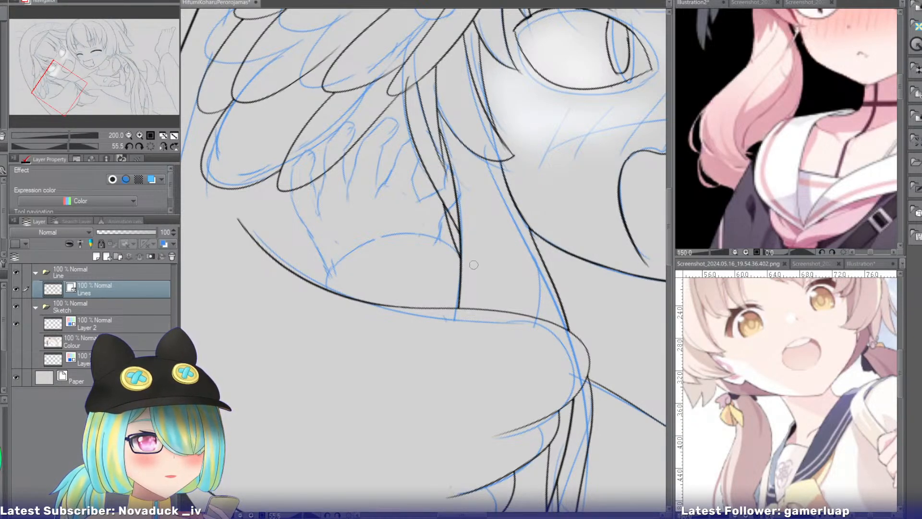
drag(441, 228, 454, 238)
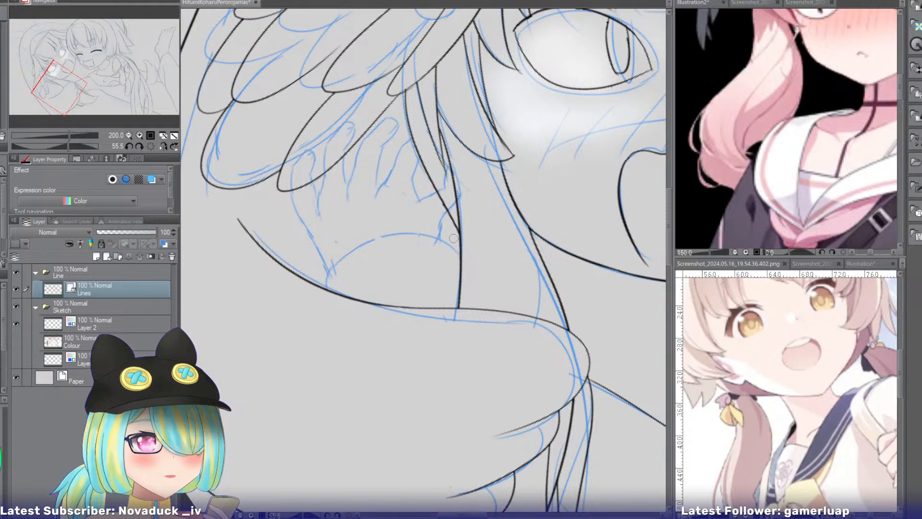
drag(448, 201, 444, 209)
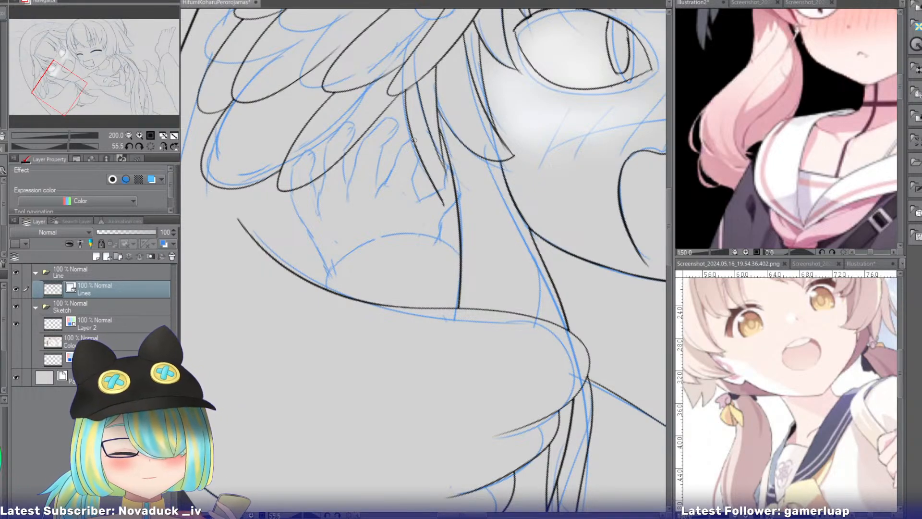
Ink a strand line tapering into the hair lock's outer edge above the sleeve, and erase the overlap near the strand tip.
drag(413, 139, 463, 285)
key(ctrl+z)
mouse_move(416, 150)
mouse_down()
mouse_move(466, 297)
mouse_move(464, 287)
mouse_up()
key(e)
drag(441, 188, 445, 201)
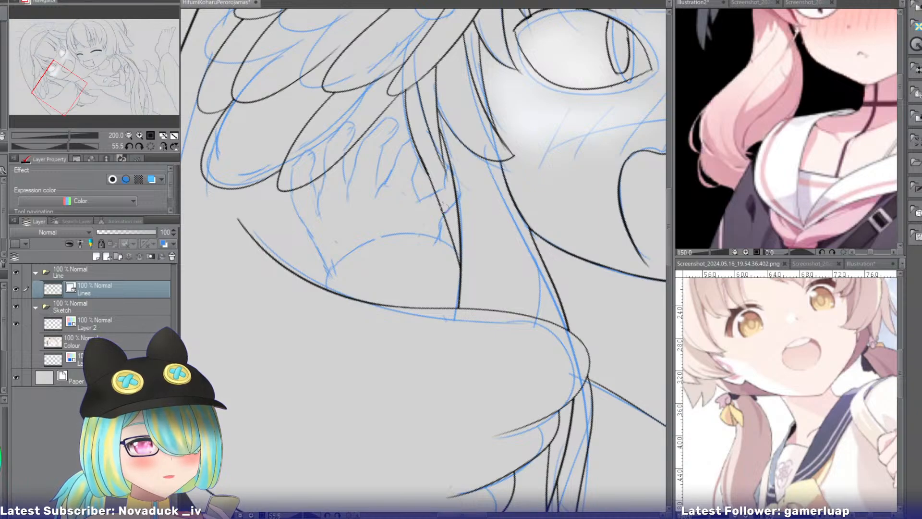
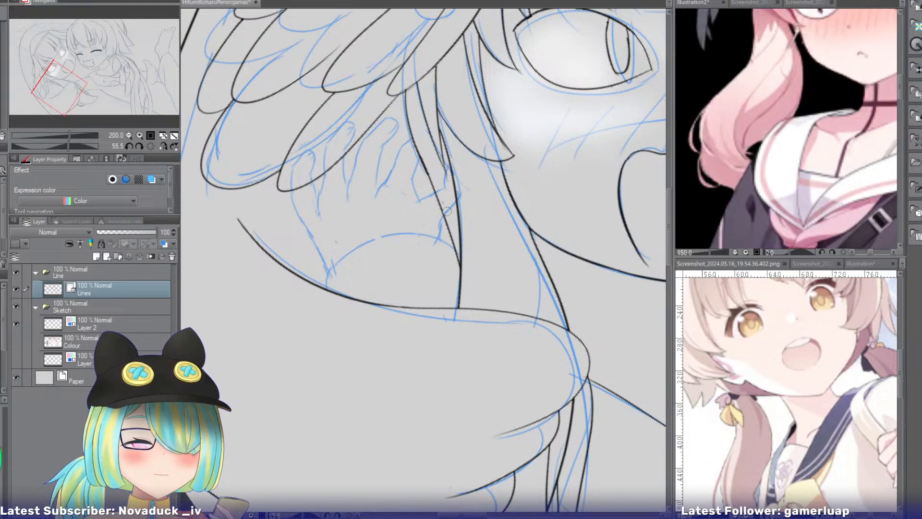
Ink the animal hood's left eye as a large half-circle with a smaller pupil arc inside, trimmed at the hood outline.
click(129, 135)
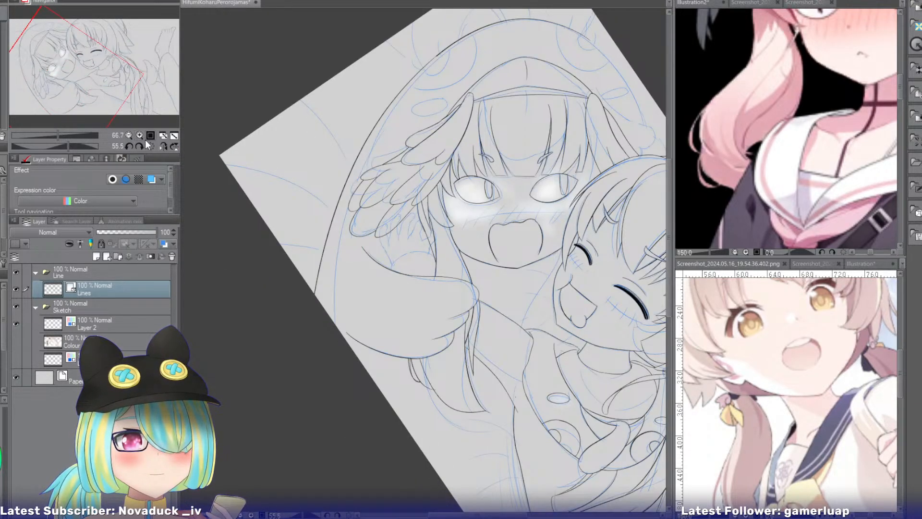
click(139, 135)
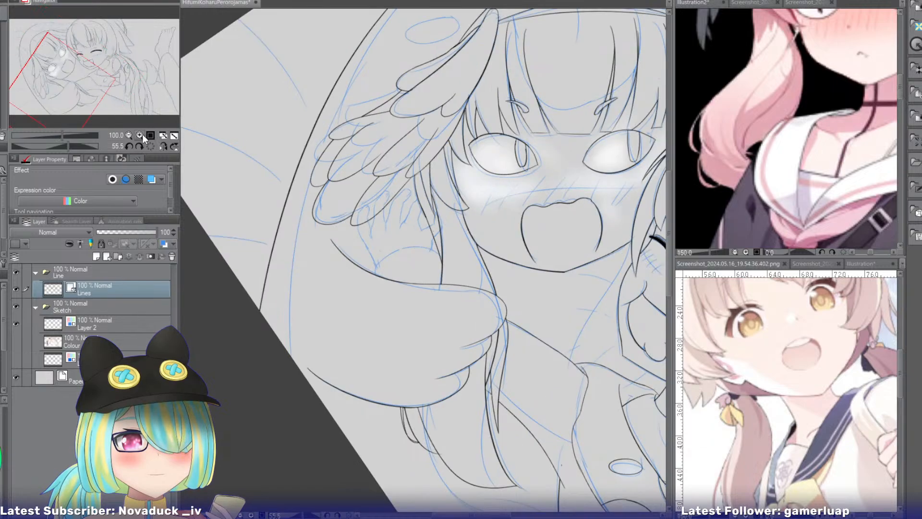
click(139, 135)
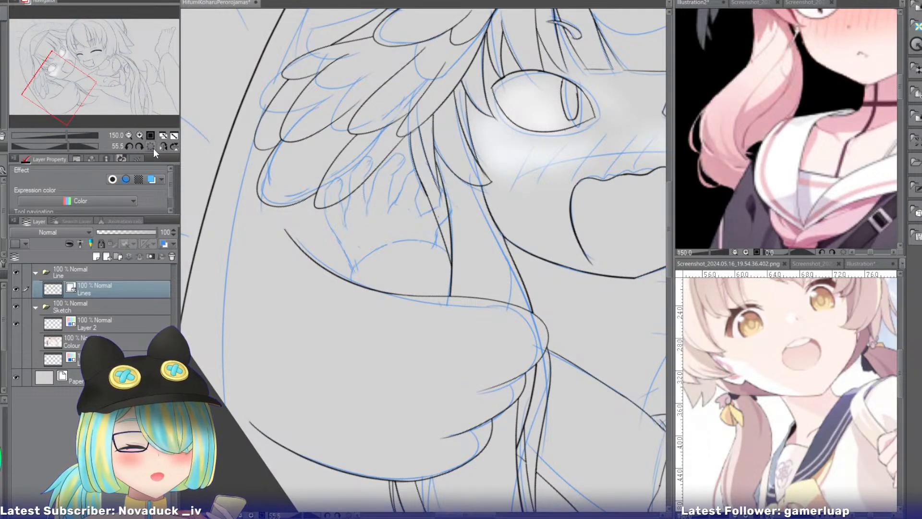
mouse_move(76, 87)
mouse_down()
mouse_move(91, 92)
mouse_move(78, 62)
mouse_move(82, 85)
mouse_up()
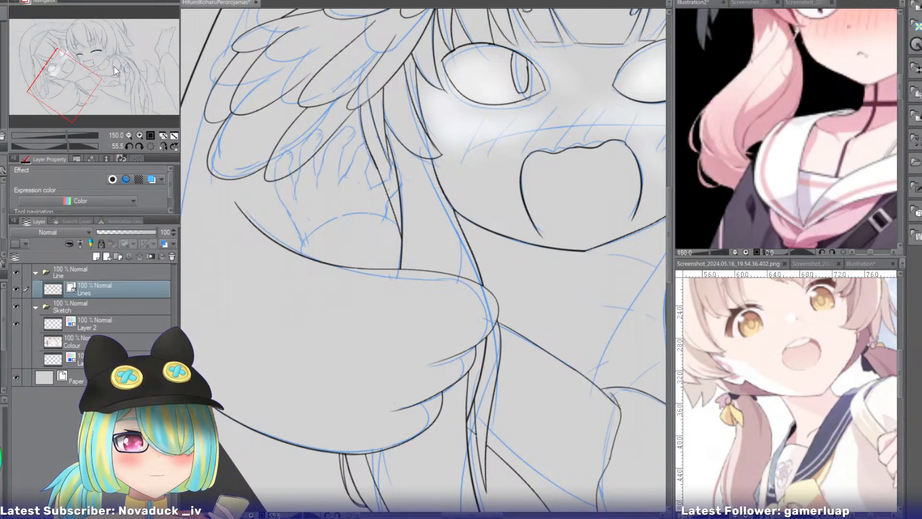
drag(79, 89, 55, 63)
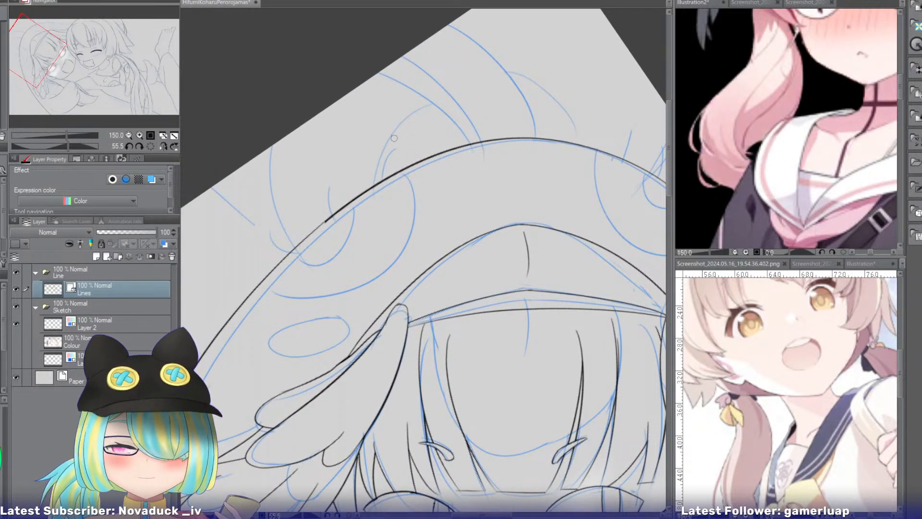
drag(398, 158, 243, 262)
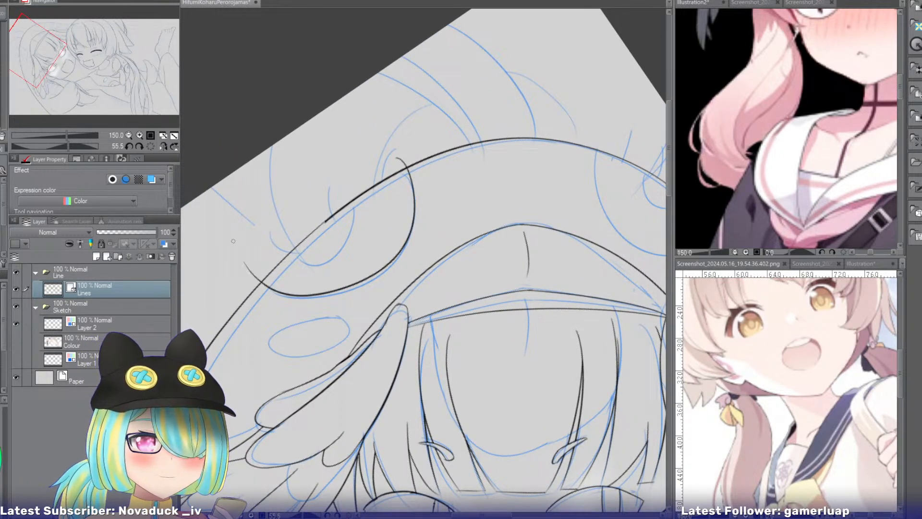
mouse_move(346, 208)
mouse_down()
mouse_move(270, 231)
mouse_move(316, 217)
mouse_move(333, 194)
mouse_move(236, 277)
mouse_up()
drag(400, 154, 387, 164)
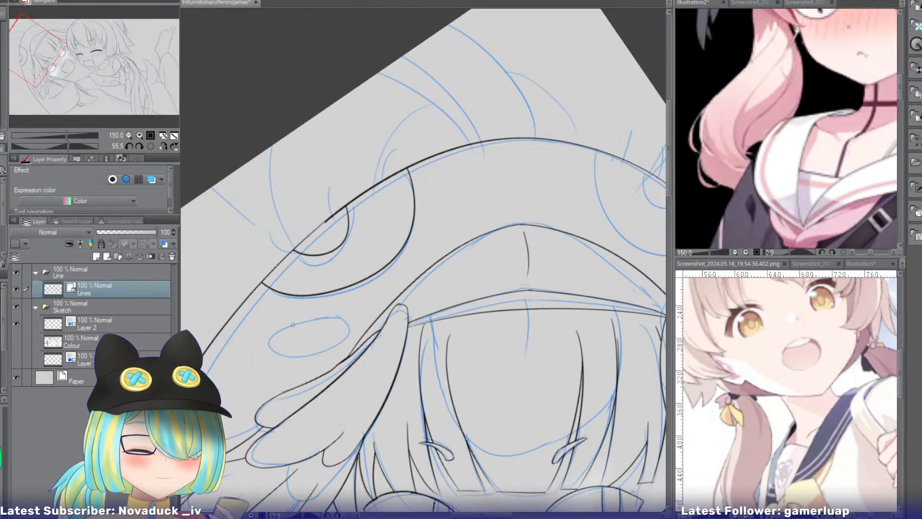
Ink the flat oval cheek mark beneath the hood's left eye.
mouse_move(293, 322)
mouse_down()
mouse_move(324, 354)
mouse_move(275, 332)
mouse_move(269, 353)
mouse_move(293, 325)
mouse_move(261, 352)
mouse_move(297, 323)
mouse_move(257, 342)
mouse_move(324, 326)
mouse_move(278, 332)
mouse_up()
key(ctrl+z)
key(ctrl+z)
key(ctrl+z)
key(ctrl+z)
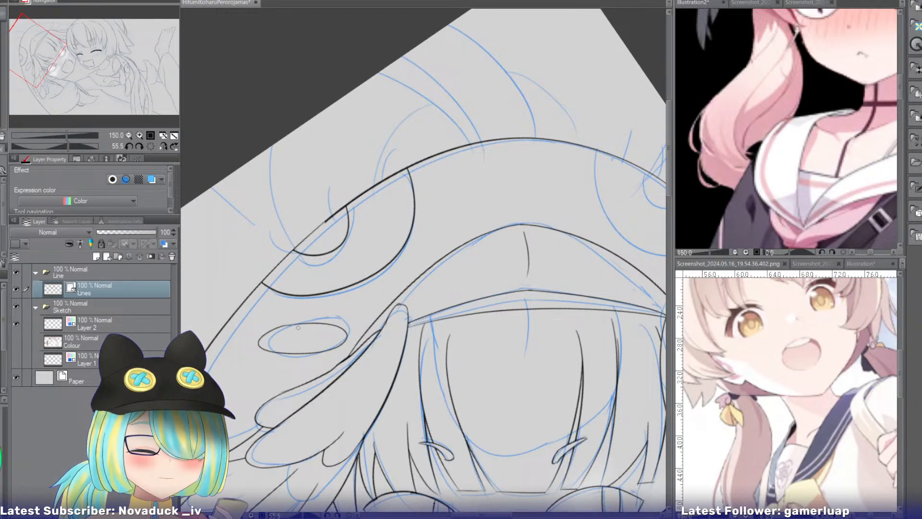
Flip the canvas view and ink the hood's unfinished outer edge down to the smiling girl's head.
mouse_move(52, 58)
mouse_down()
mouse_move(54, 67)
mouse_move(71, 40)
mouse_up()
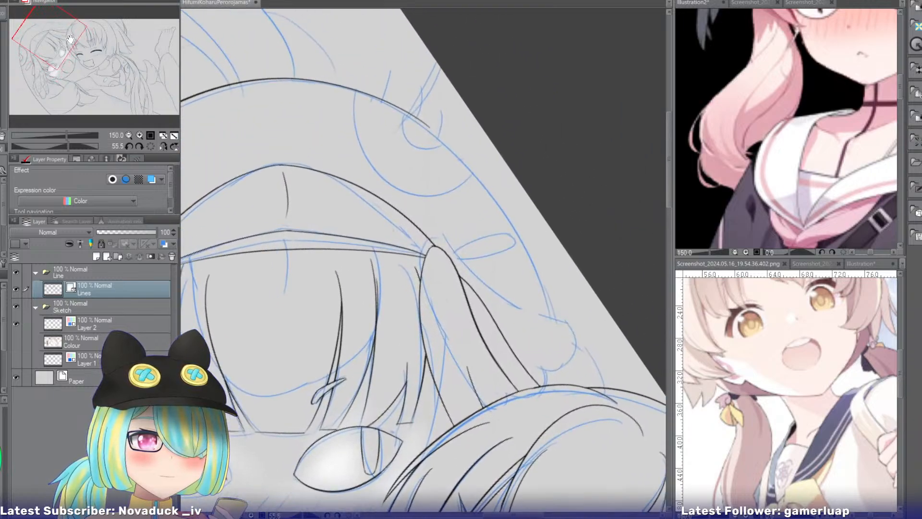
drag(369, 75, 490, 154)
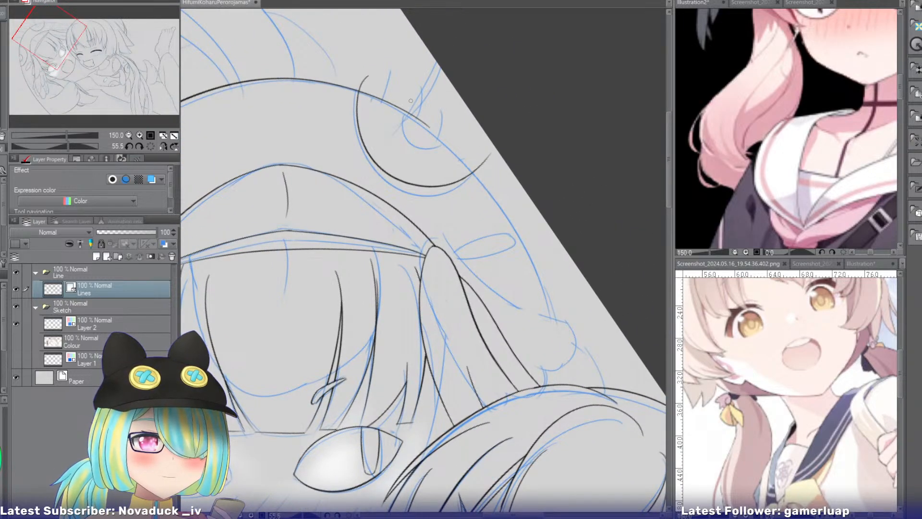
key(ctrl+z)
click(164, 146)
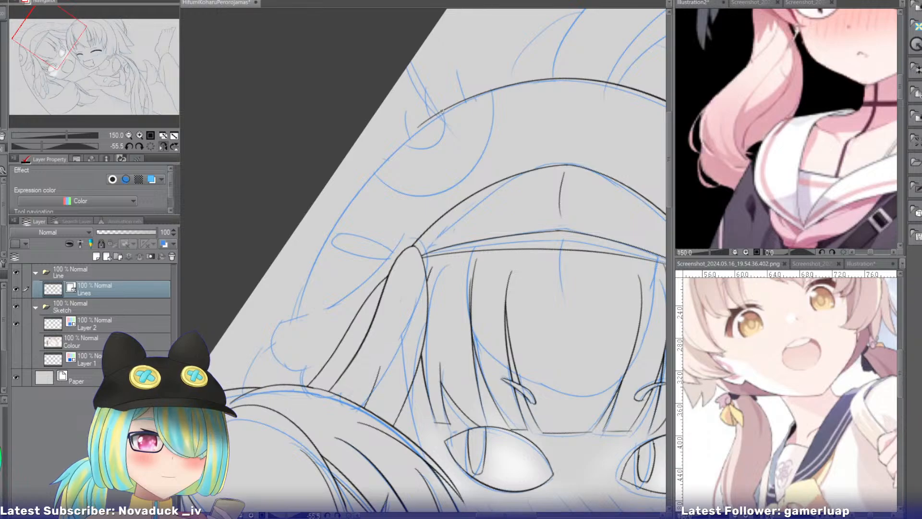
drag(440, 113, 298, 337)
key(ctrl+z)
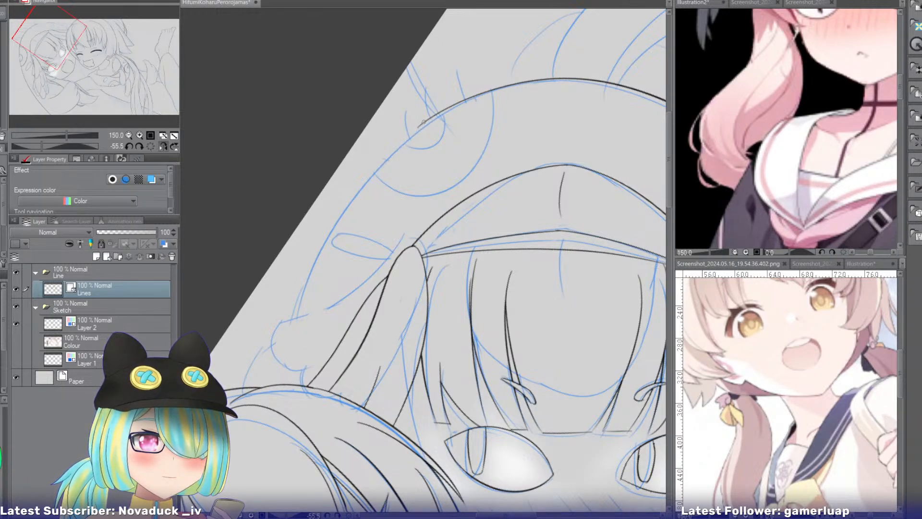
drag(426, 120, 279, 403)
key(ctrl+z)
drag(432, 116, 257, 390)
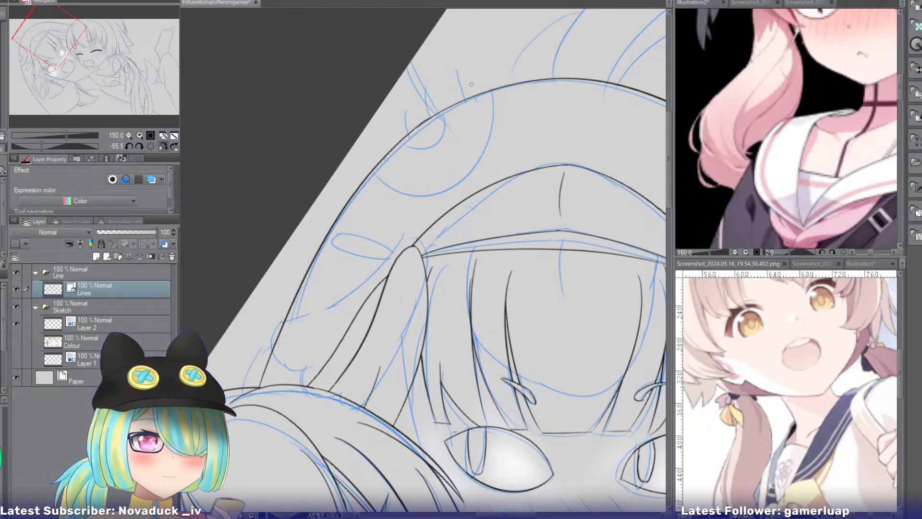
Ink the hood's second eye as a large arc with a smaller pupil arc, and trim the ends outside the outline.
mouse_move(483, 78)
mouse_down()
mouse_move(487, 137)
mouse_move(357, 181)
mouse_up()
key(ctrl+z)
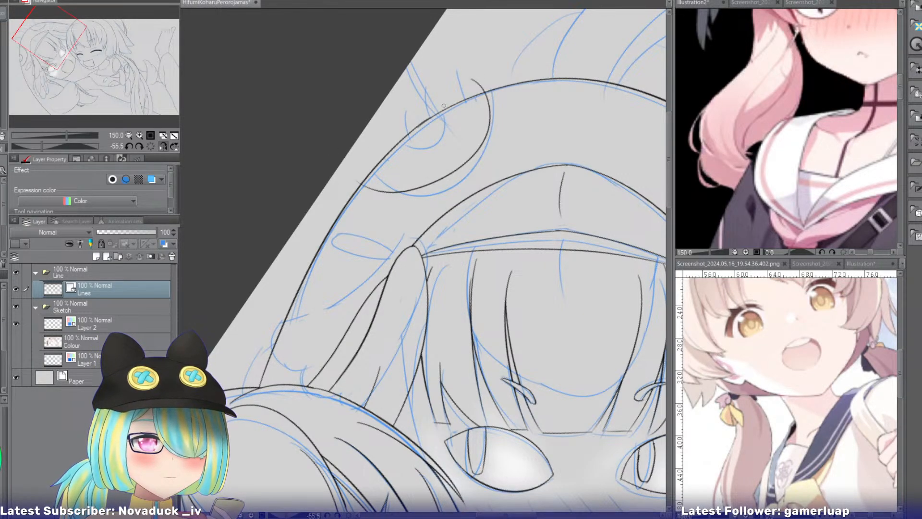
mouse_move(430, 106)
mouse_down()
mouse_move(408, 157)
mouse_move(373, 147)
mouse_move(426, 146)
mouse_move(376, 153)
mouse_up()
key(ctrl+z)
key(ctrl+z)
mouse_move(419, 112)
mouse_down()
mouse_move(371, 155)
mouse_move(420, 117)
mouse_up()
key(e)
drag(484, 80, 471, 90)
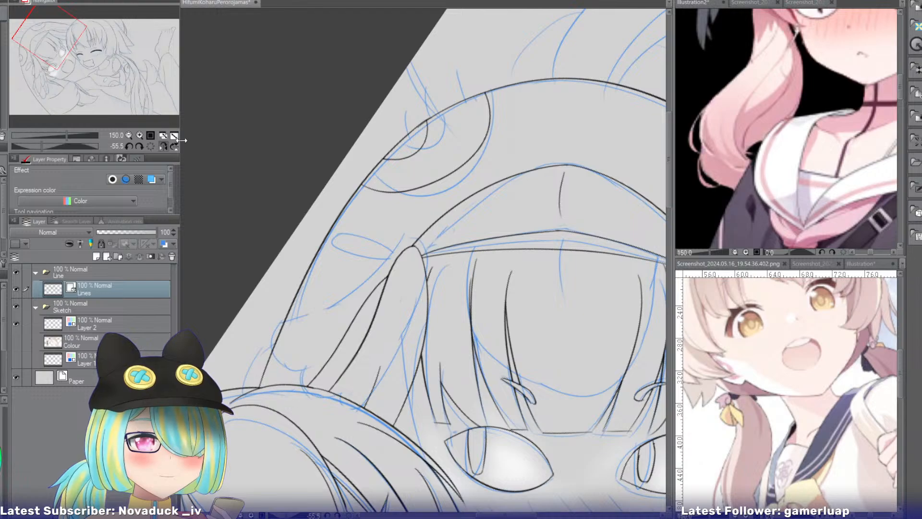
Ink three short curved lashes on the hood outline above the right eye and remove the overhang inside the hood.
click(129, 135)
click(129, 135)
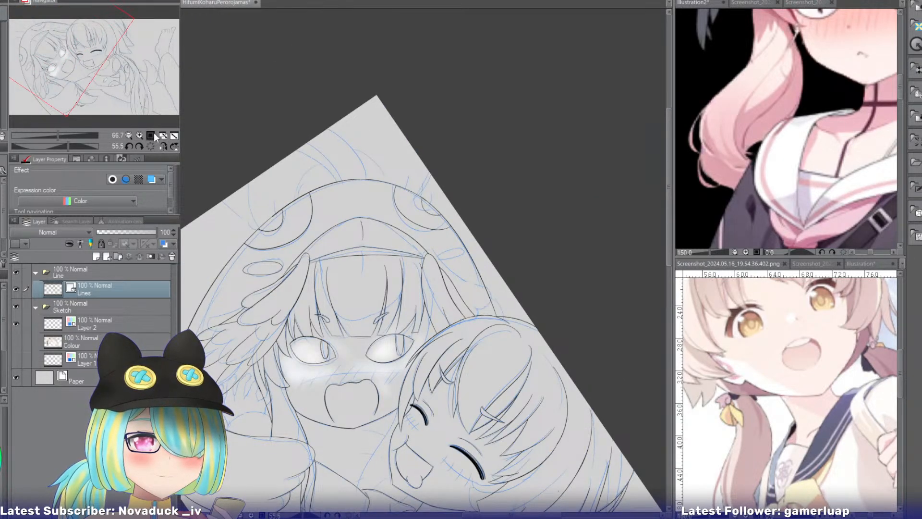
click(139, 135)
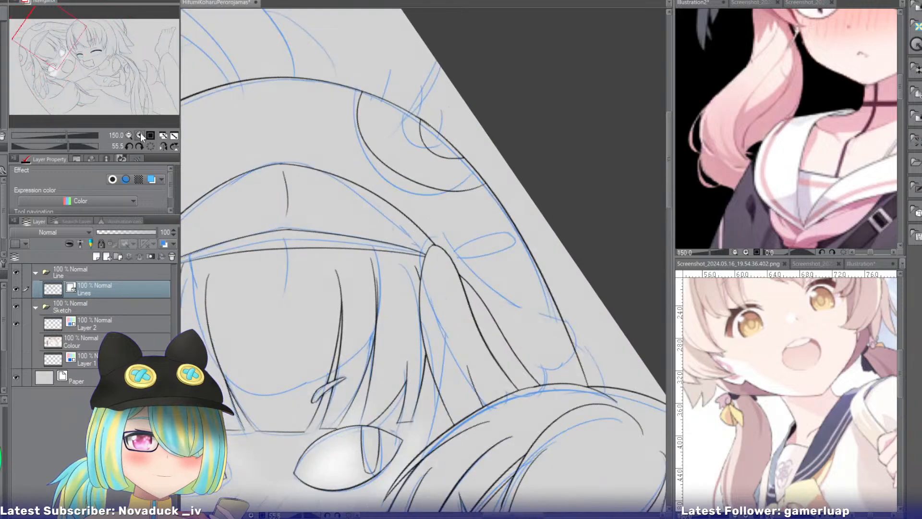
click(140, 135)
drag(53, 44, 46, 36)
key(ctrl+z)
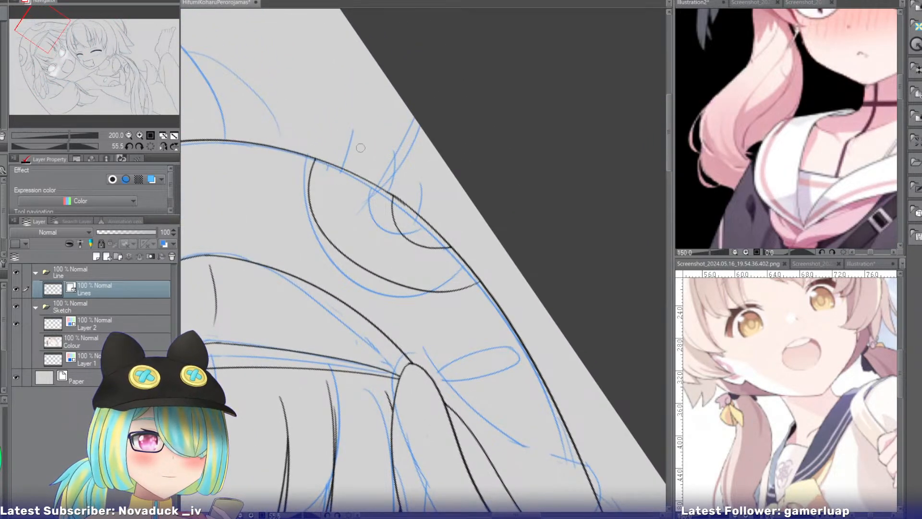
key(p)
drag(349, 131, 346, 188)
mouse_move(399, 151)
mouse_down()
mouse_move(392, 187)
mouse_move(419, 226)
mouse_up()
key(ctrl+z)
drag(428, 177, 421, 221)
key(ctrl+z)
key(ctrl+z)
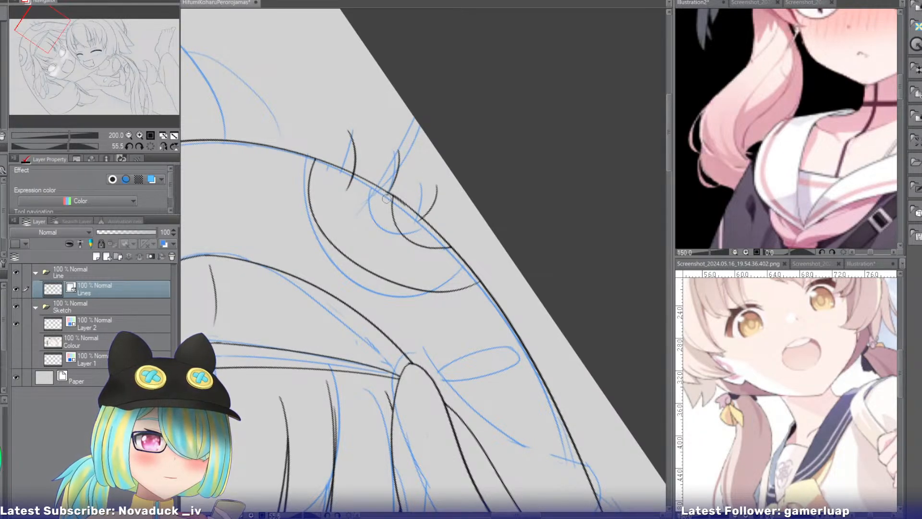
key(ctrl+z)
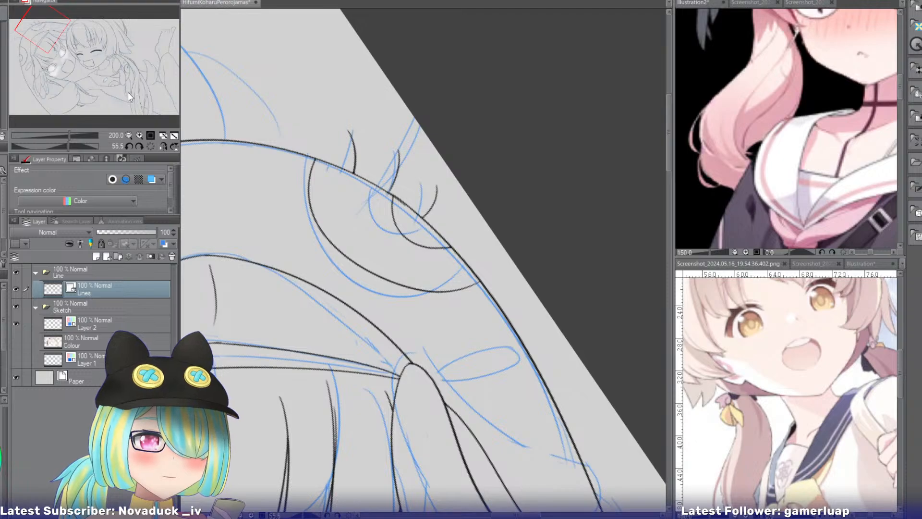
Ink three matching short curved lashes on the hood outline above the left eye, trimmed at the edge.
drag(96, 74, 36, 54)
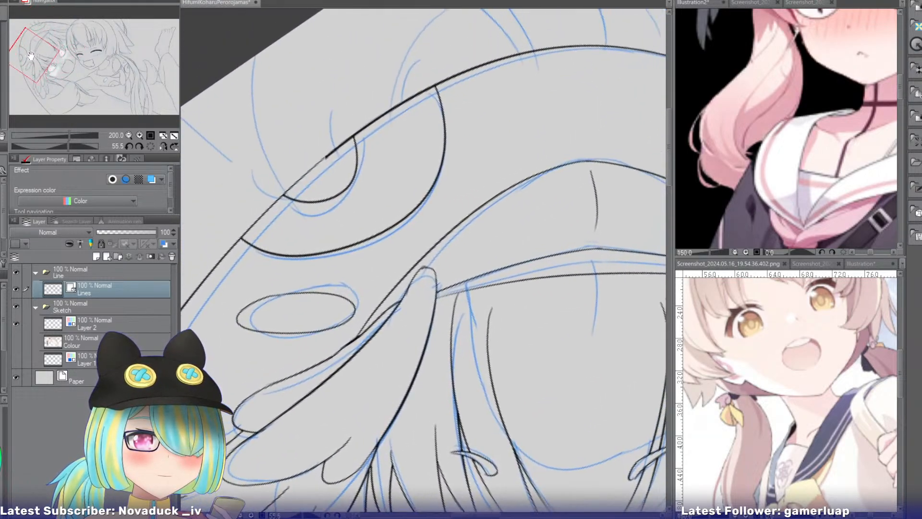
mouse_move(398, 79)
mouse_down()
mouse_move(391, 123)
mouse_move(383, 120)
mouse_up()
key(ctrl+z)
key(ctrl+z)
drag(401, 81, 392, 123)
drag(330, 127, 341, 163)
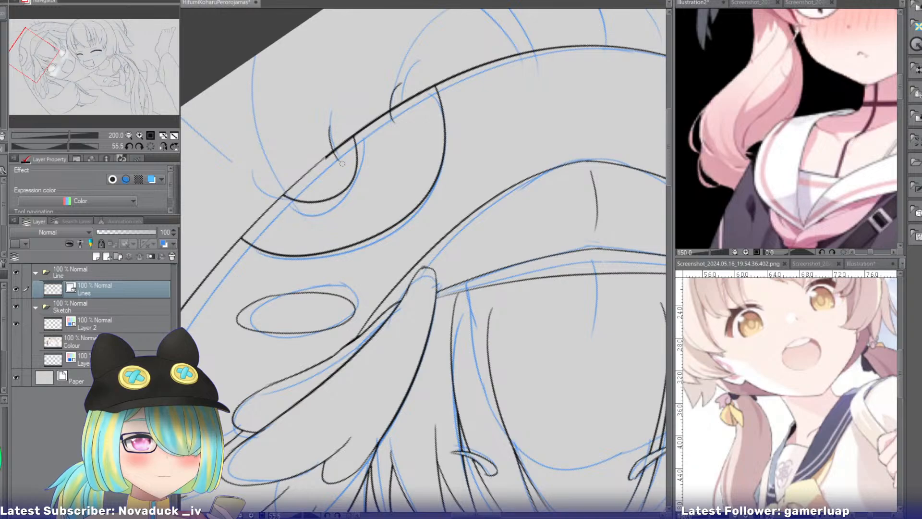
drag(283, 163, 294, 201)
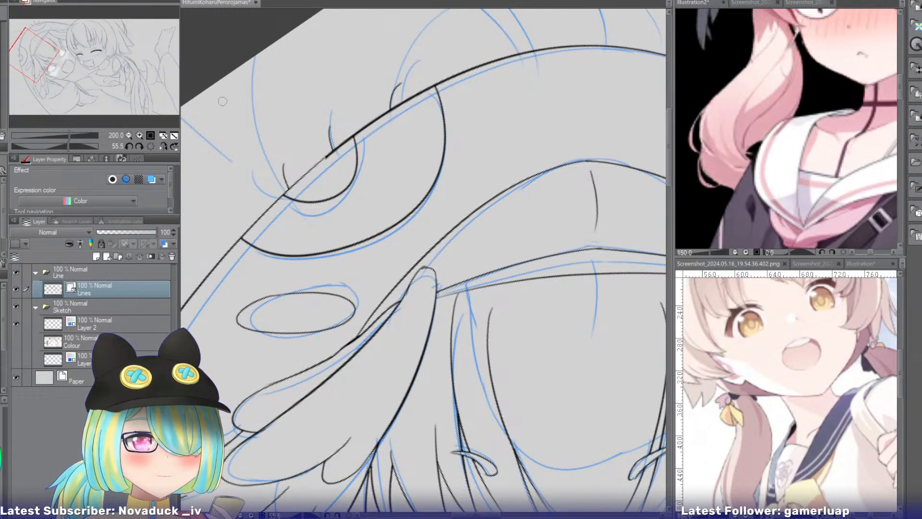
Ink the single long curve running from the canvas edge to the top of the hood, with the view flipped.
drag(39, 49, 24, 33)
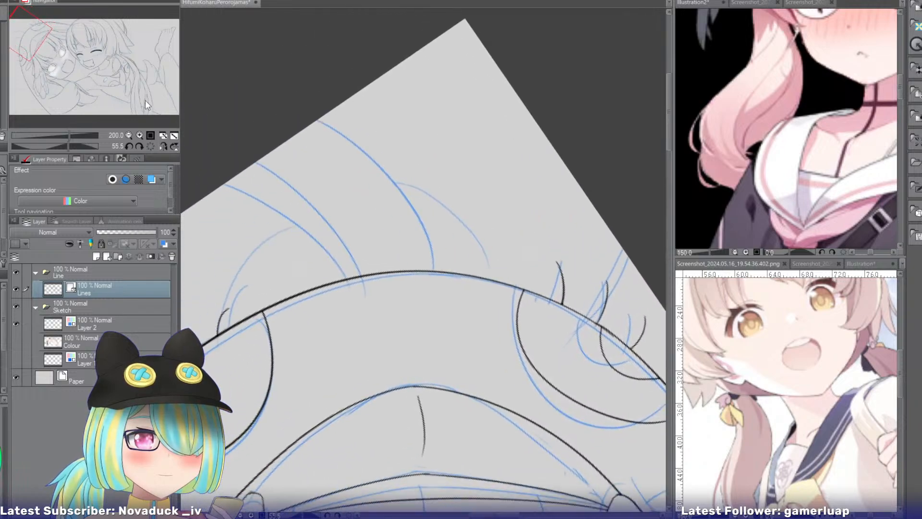
click(168, 145)
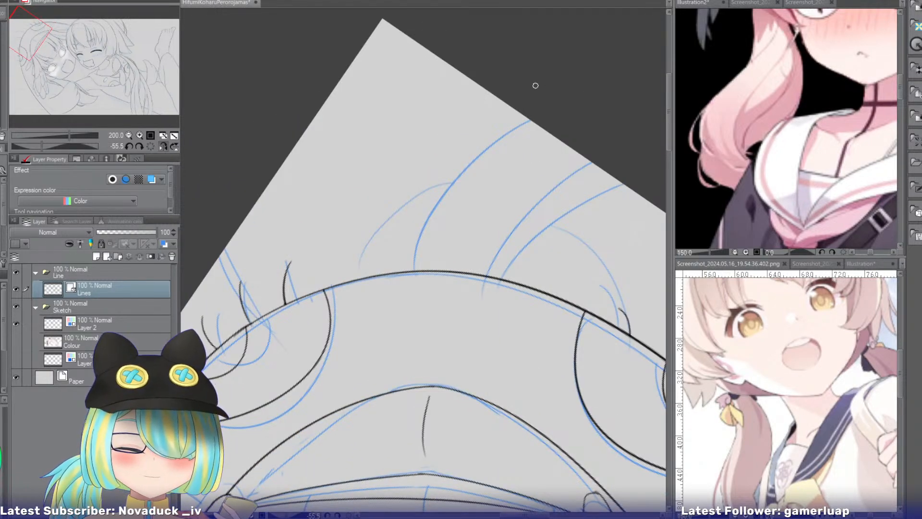
drag(528, 121, 429, 246)
key(ctrl+z)
drag(528, 121, 408, 284)
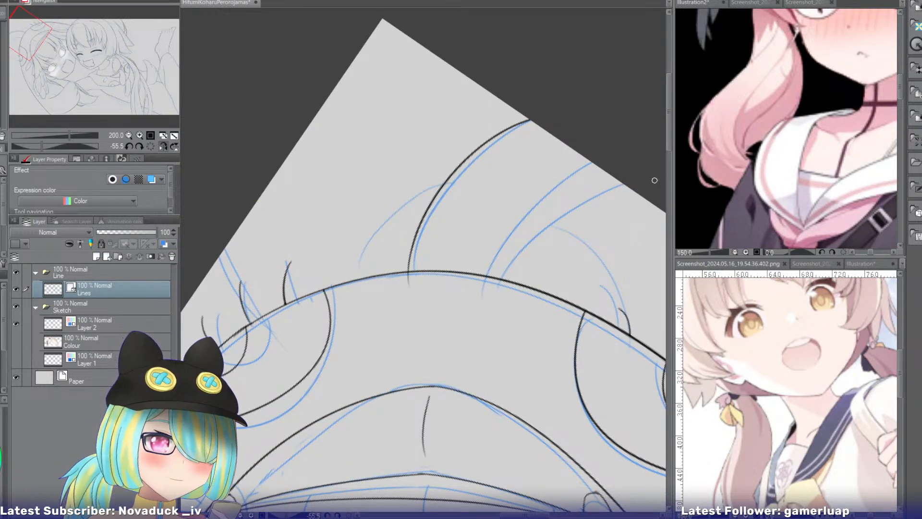
Ink the two neighbouring long curves from the canvas edge to the hood's top and trim their ends at the outline.
drag(620, 182, 486, 312)
drag(587, 158, 492, 284)
key(ctrl+z)
drag(582, 154, 480, 294)
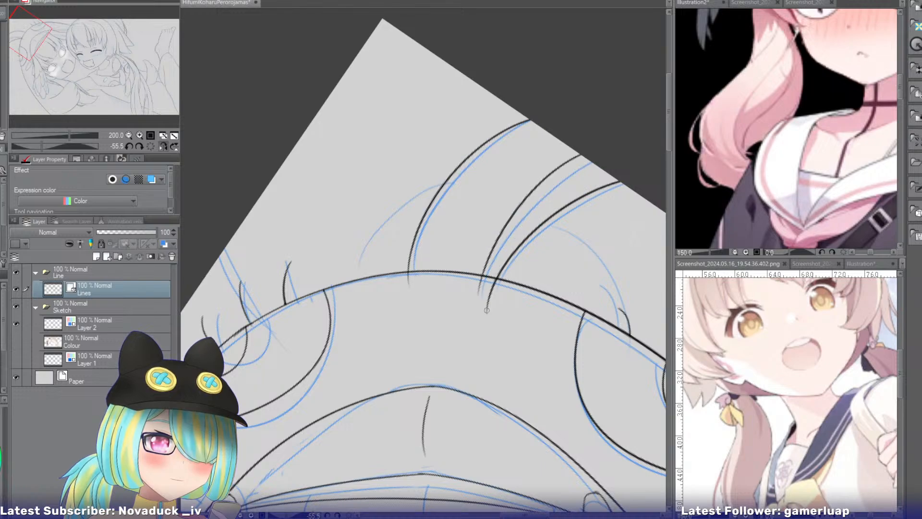
key(ctrl+z)
mouse_move(591, 161)
mouse_down()
mouse_move(499, 263)
mouse_move(492, 284)
mouse_up()
key(ctrl+z)
mouse_move(601, 168)
mouse_down()
mouse_move(471, 288)
mouse_move(514, 313)
mouse_up()
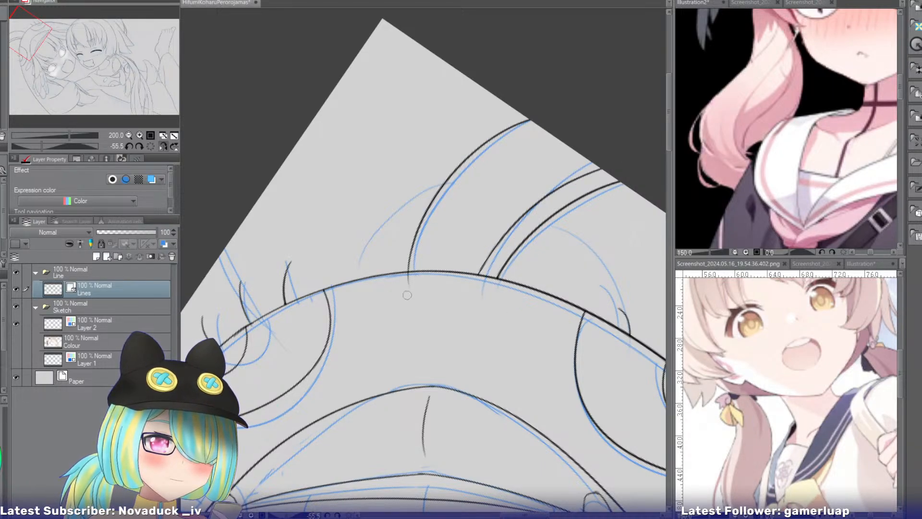
Review the whole line art in the upright view, with the Sketch folder hidden and shown for comparison.
click(163, 146)
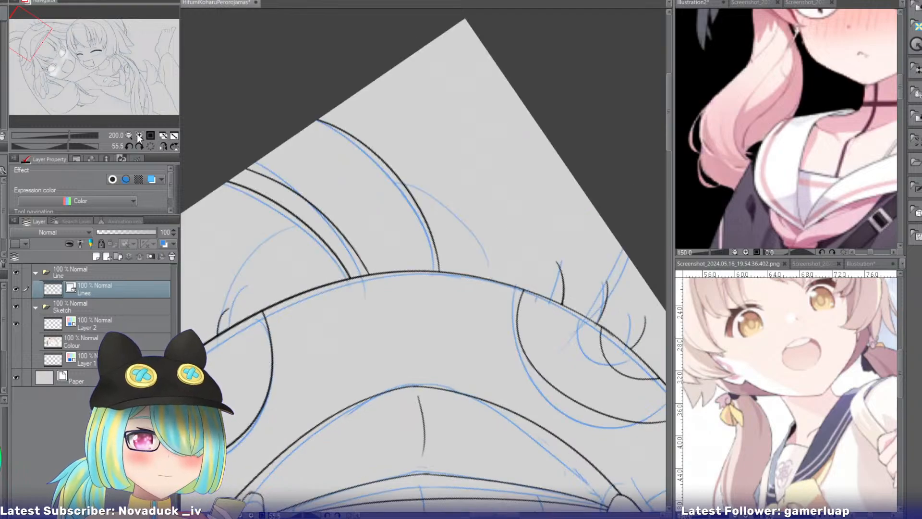
click(129, 135)
click(129, 135)
click(129, 135)
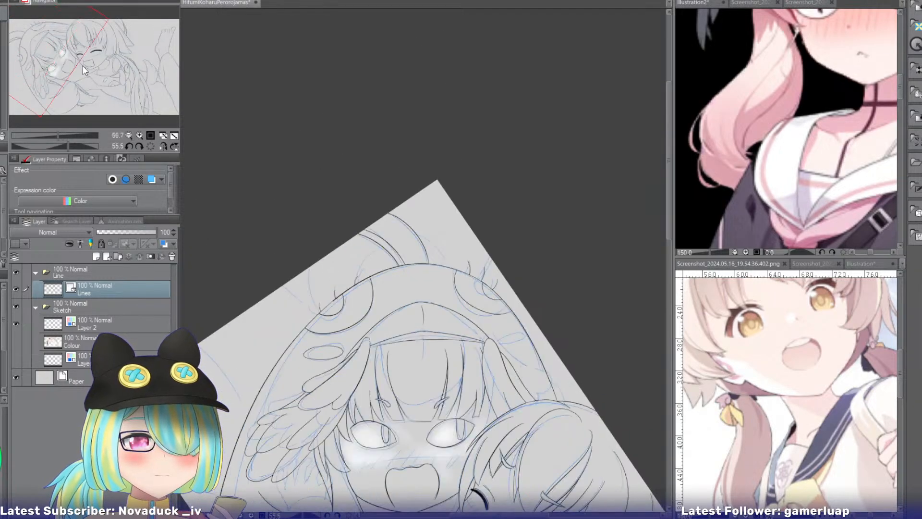
drag(82, 66, 172, 81)
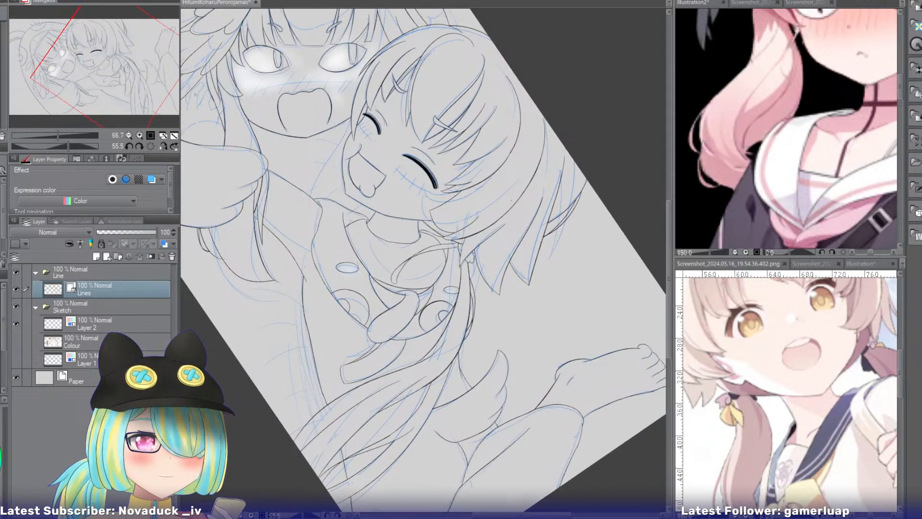
click(153, 145)
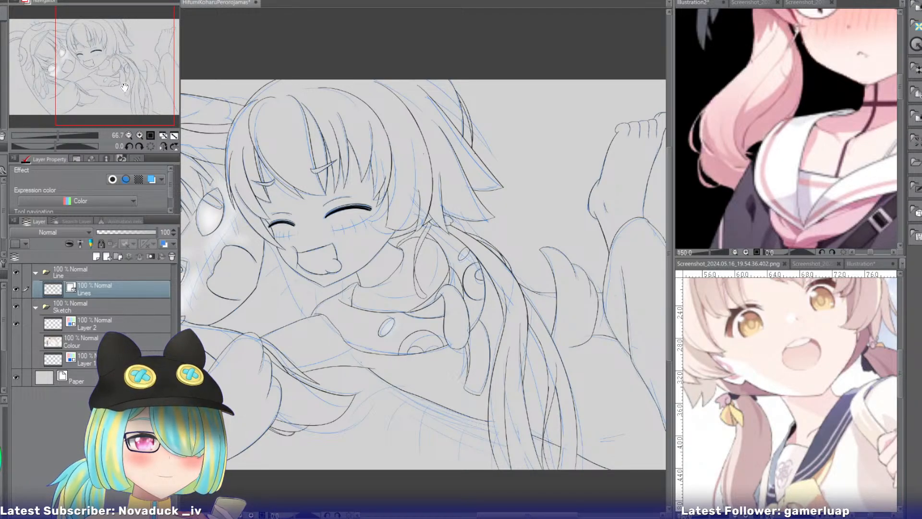
drag(116, 80, 103, 78)
click(15, 305)
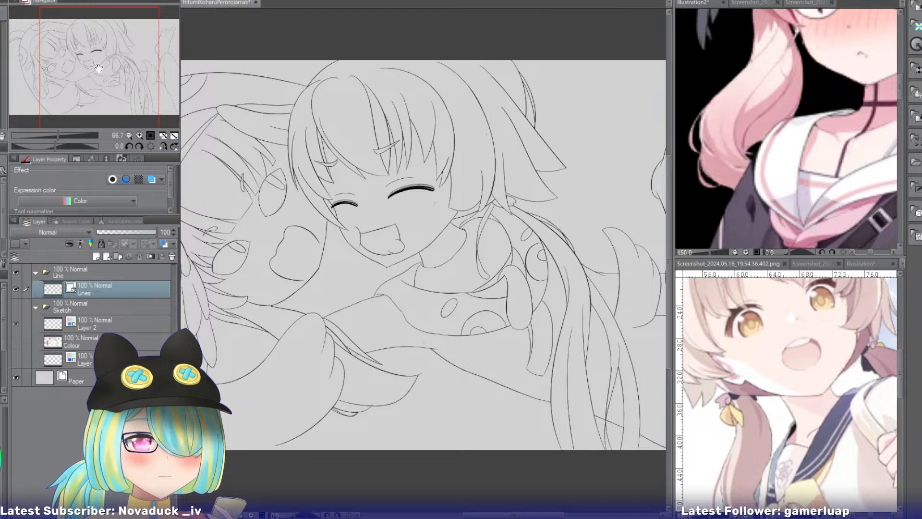
click(17, 307)
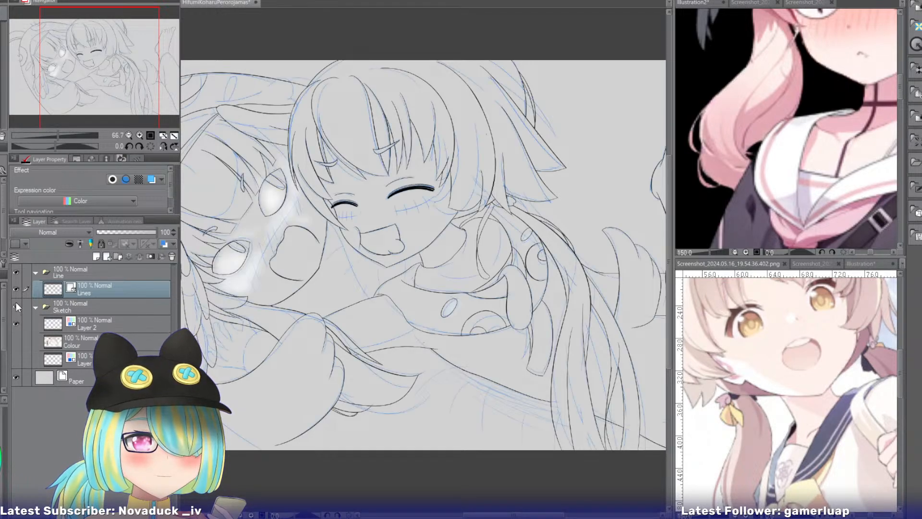
click(16, 305)
click(17, 304)
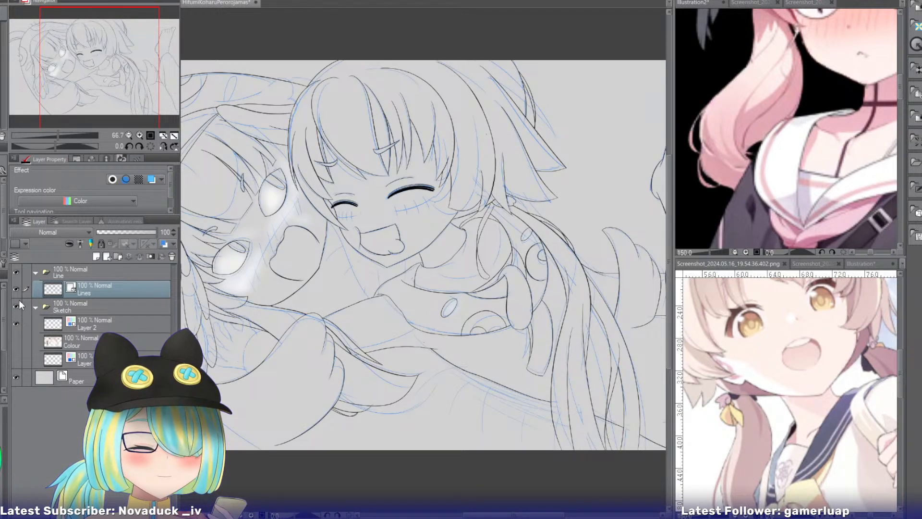
Ink the curved cuff edge across the sketched wrist, from the hair strand to the arm outline below.
drag(117, 71, 114, 124)
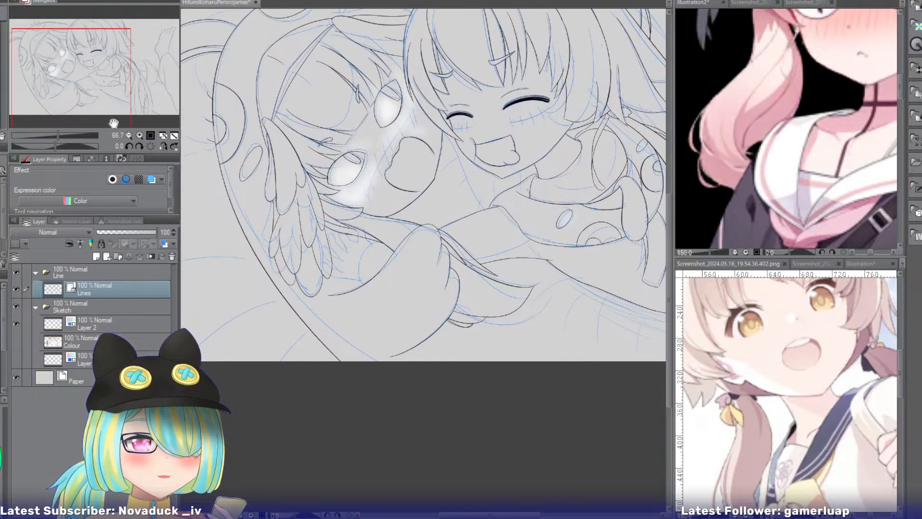
click(140, 135)
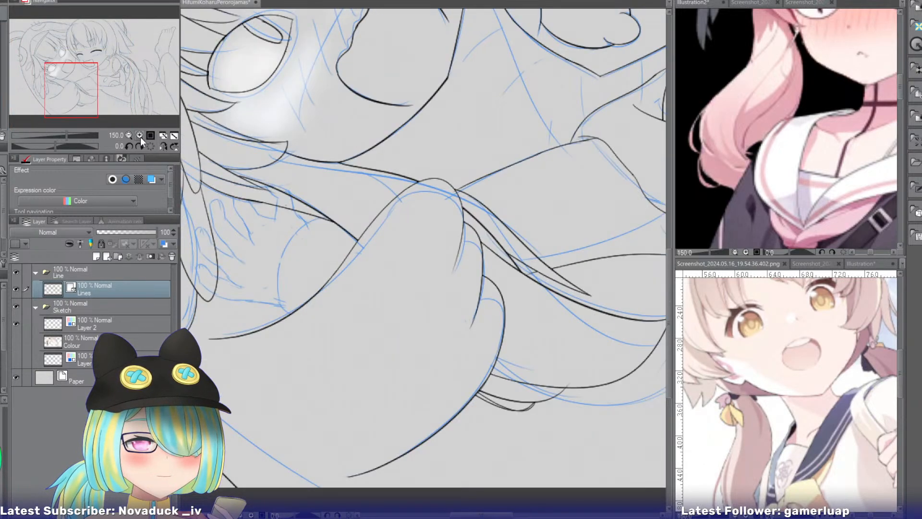
click(139, 135)
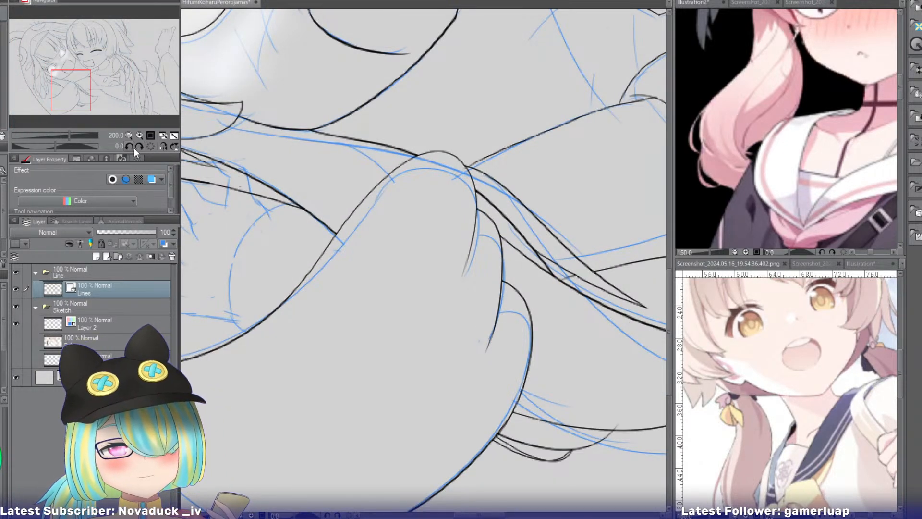
drag(77, 92, 72, 92)
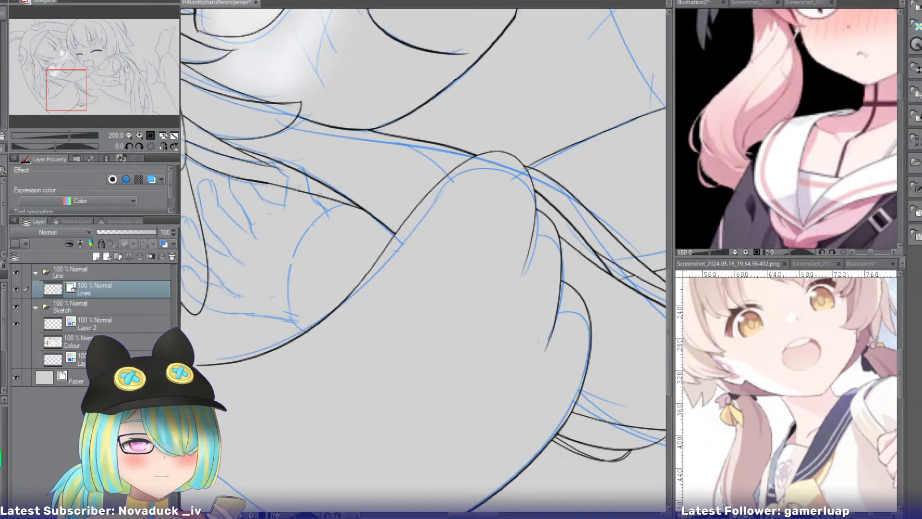
drag(317, 195, 306, 336)
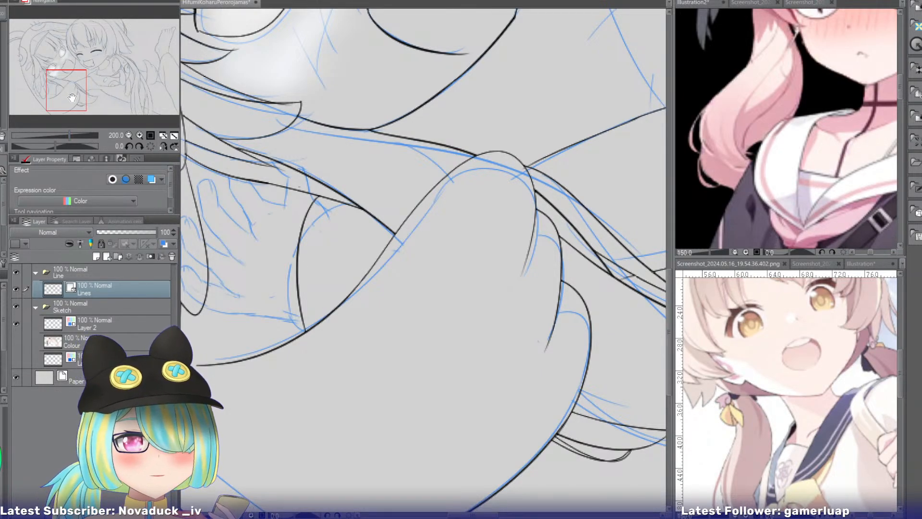
Ink the outer edge of the sketched hand from the feather's edge to the cuff, with the view rotated and enlarged.
drag(72, 97, 66, 98)
drag(55, 146, 66, 146)
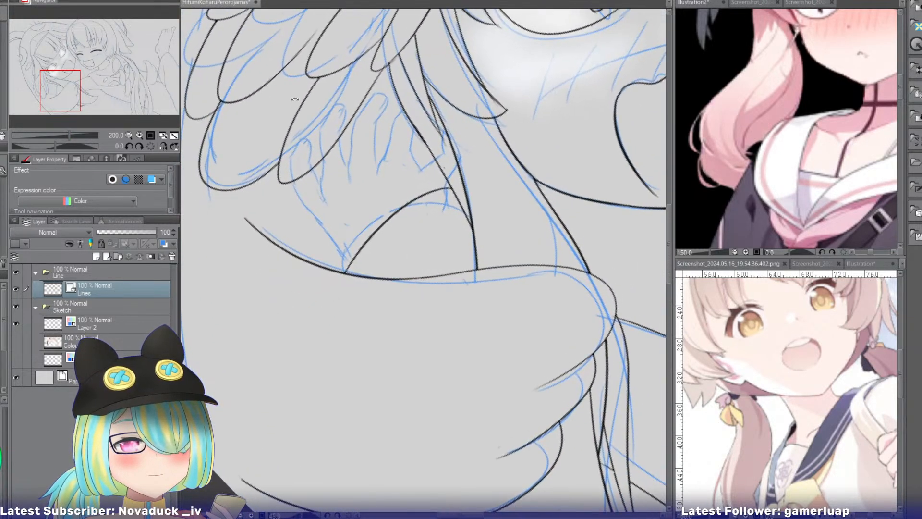
click(140, 135)
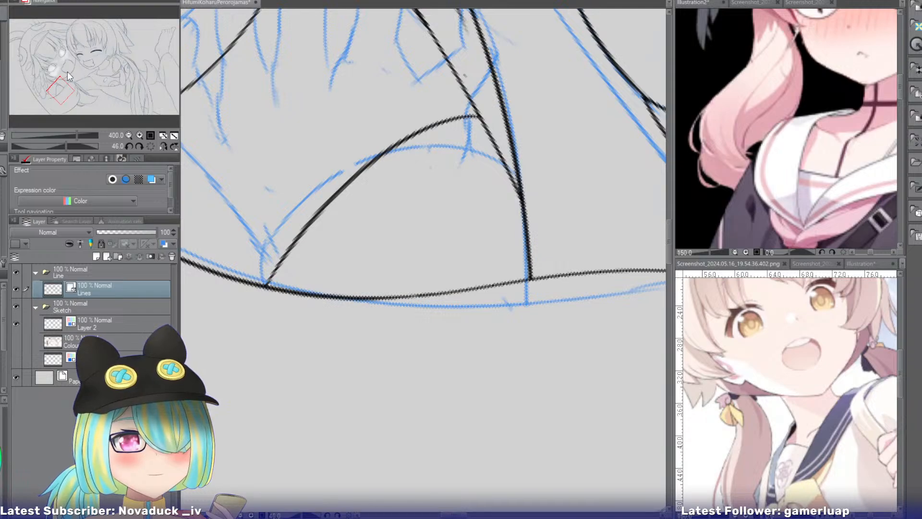
drag(67, 71, 56, 88)
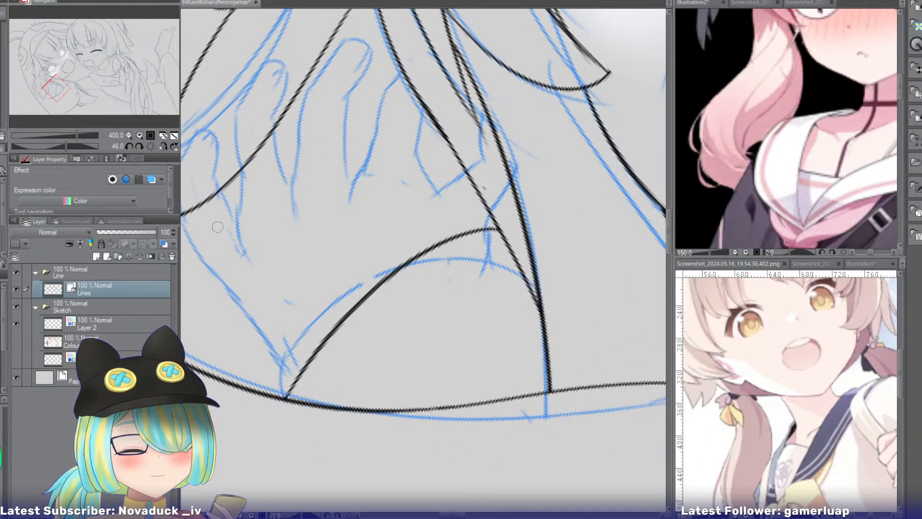
drag(214, 231, 306, 401)
key(ctrl+z)
key(ctrl+z)
key(ctrl+z)
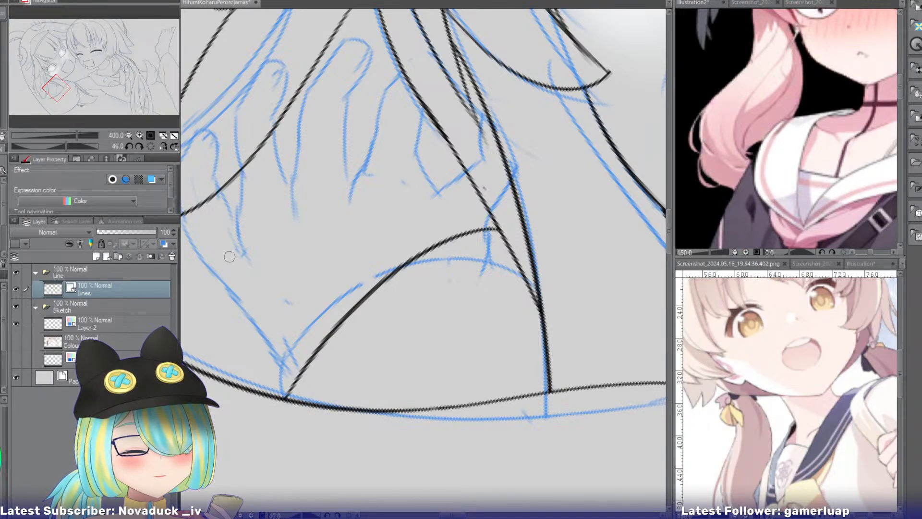
drag(212, 240, 236, 279)
drag(252, 301, 302, 384)
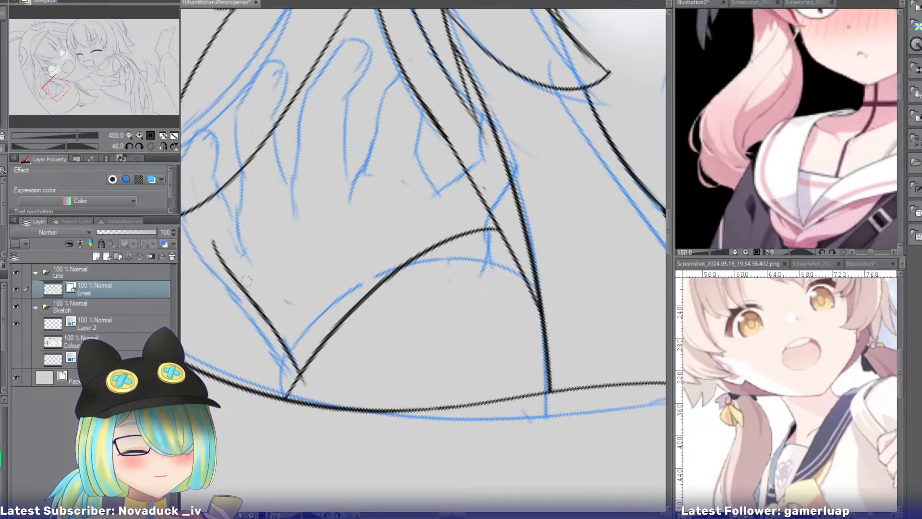
drag(204, 204, 228, 260)
key(ctrl+z)
drag(203, 203, 222, 257)
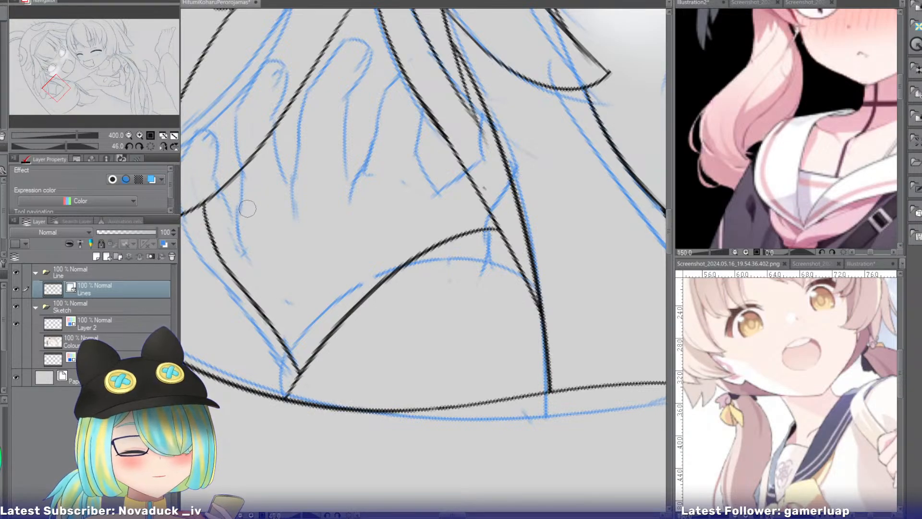
Ink the short finger line nearest the hand's outer edge, starting at the feather outline.
drag(248, 187, 263, 248)
key(ctrl+z)
key(ctrl+z)
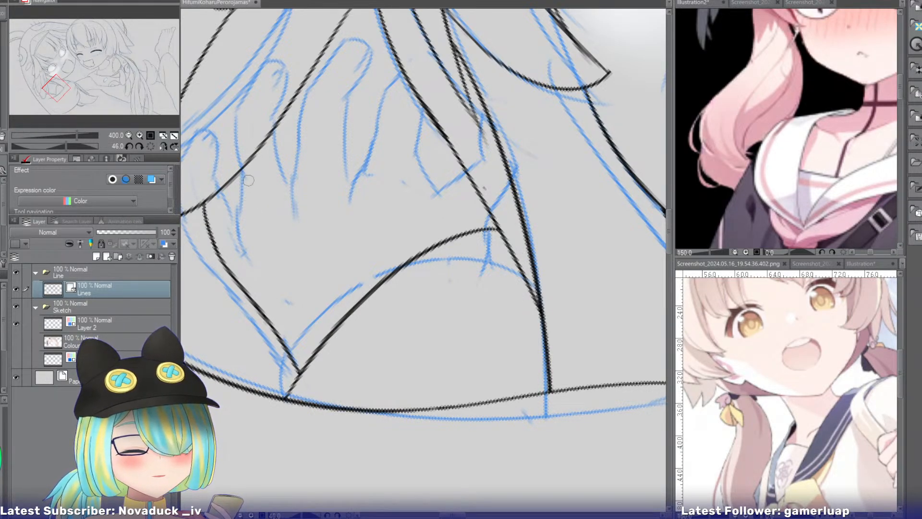
drag(247, 180, 258, 228)
drag(247, 164, 247, 200)
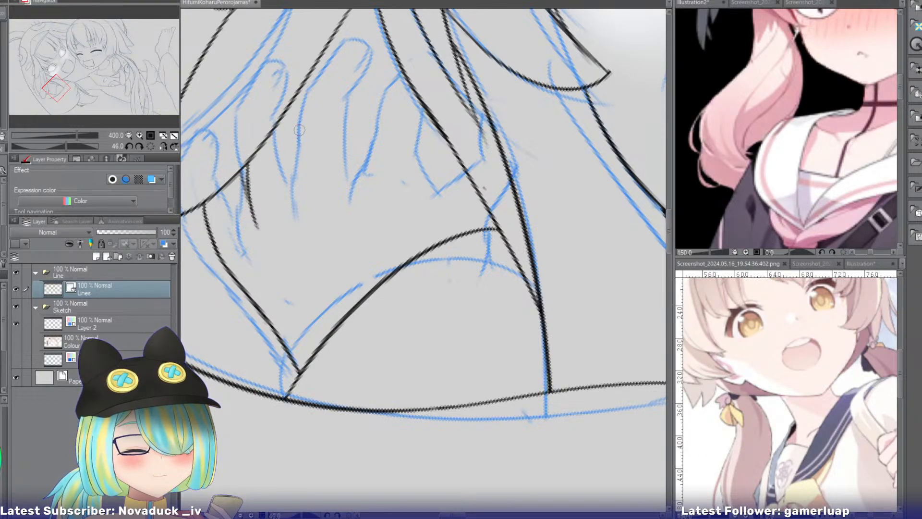
Ink the longer second finger line from the feather outline down to the back of the hand, retrying until it fits the sketch.
drag(298, 121, 297, 211)
key(ctrl+z)
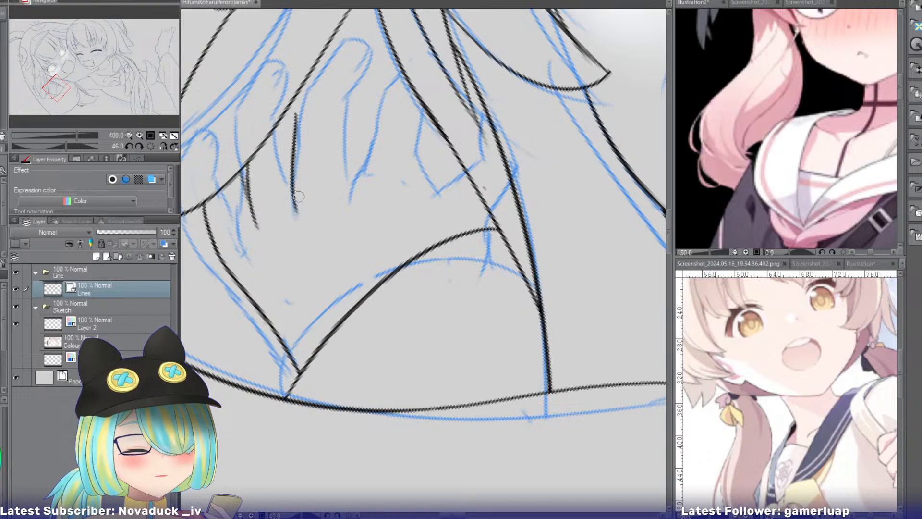
key(ctrl+z)
drag(298, 114, 296, 216)
key(ctrl+z)
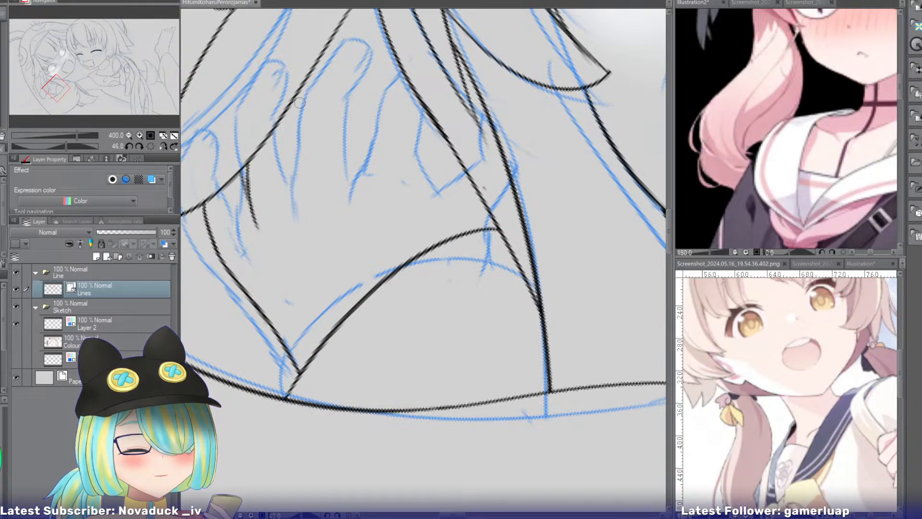
drag(310, 86, 299, 151)
key(ctrl+z)
drag(310, 88, 296, 192)
key(ctrl+z)
key(ctrl+z)
mouse_move(307, 89)
mouse_down()
mouse_move(294, 157)
mouse_move(300, 133)
mouse_move(300, 216)
mouse_up()
key(ctrl+z)
drag(296, 154, 301, 215)
key(ctrl+z)
drag(295, 154, 298, 215)
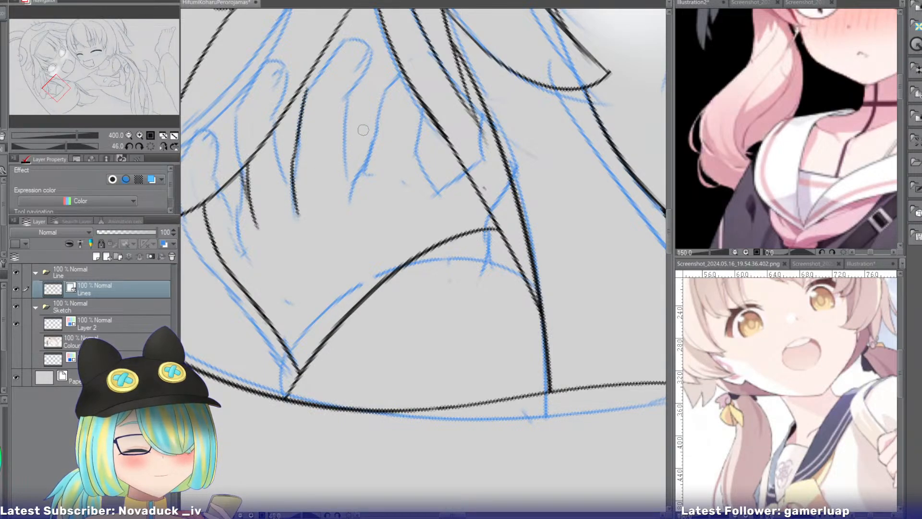
Ink the slanted finger edge on the thumb side of the third finger gap.
key(ctrl+z)
drag(376, 114, 353, 205)
key(ctrl+z)
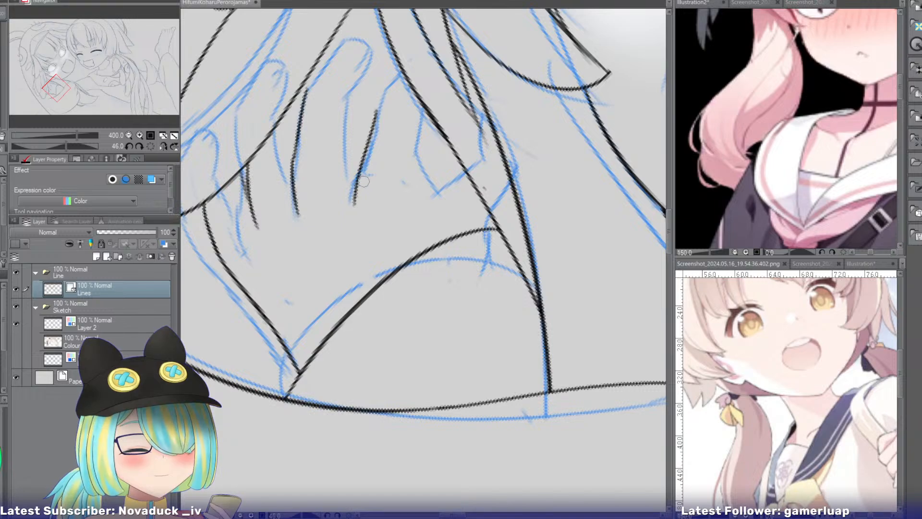
key(ctrl+z)
key(ctrl+z)
drag(367, 104, 355, 198)
Ink the opposite, nearly straight side of the third finger gap so that both lines meet at its base.
key(ctrl+z)
key(ctrl+z)
drag(347, 122, 358, 180)
key(ctrl+z)
drag(350, 120, 352, 194)
key(ctrl+z)
key(ctrl+z)
drag(354, 120, 356, 188)
key(ctrl+z)
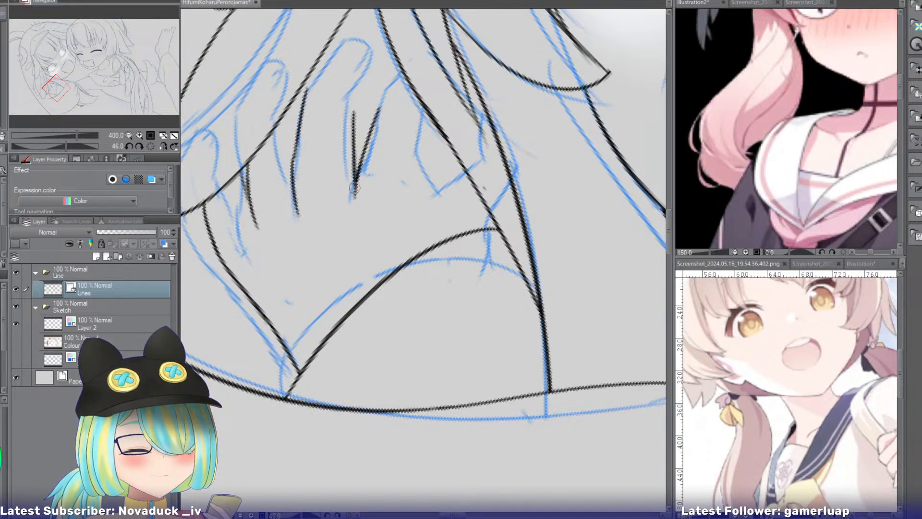
key(ctrl+z)
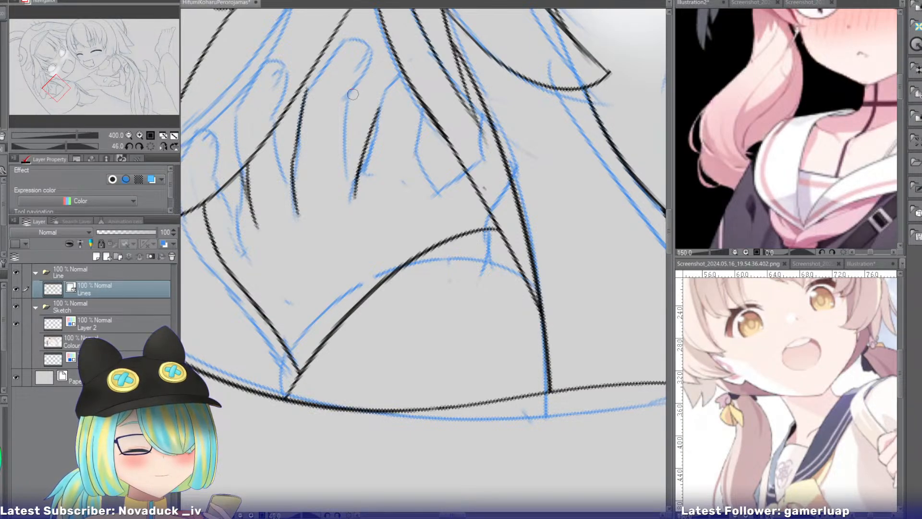
drag(352, 94, 354, 202)
key(ctrl+z)
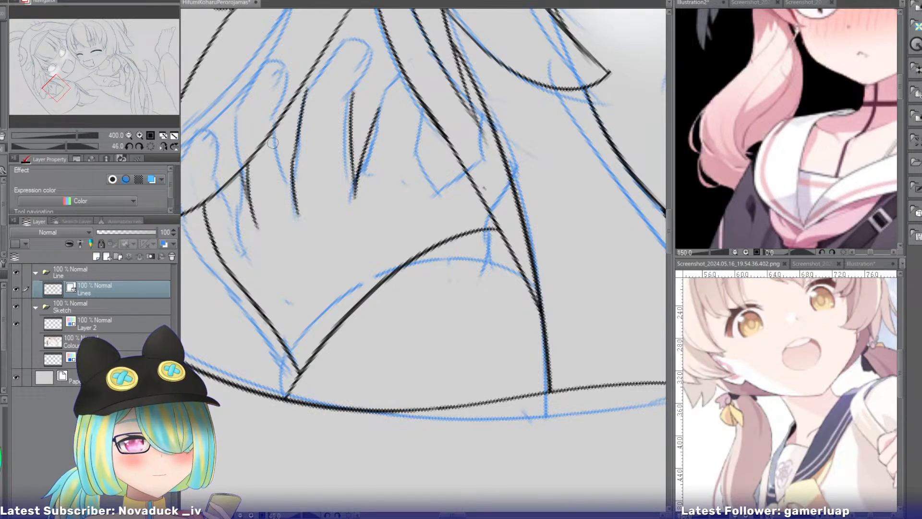
Ink a short slanted line from the feather outline into the second finger line, closing that finger gap into a V.
key(ctrl+z)
drag(279, 123, 290, 186)
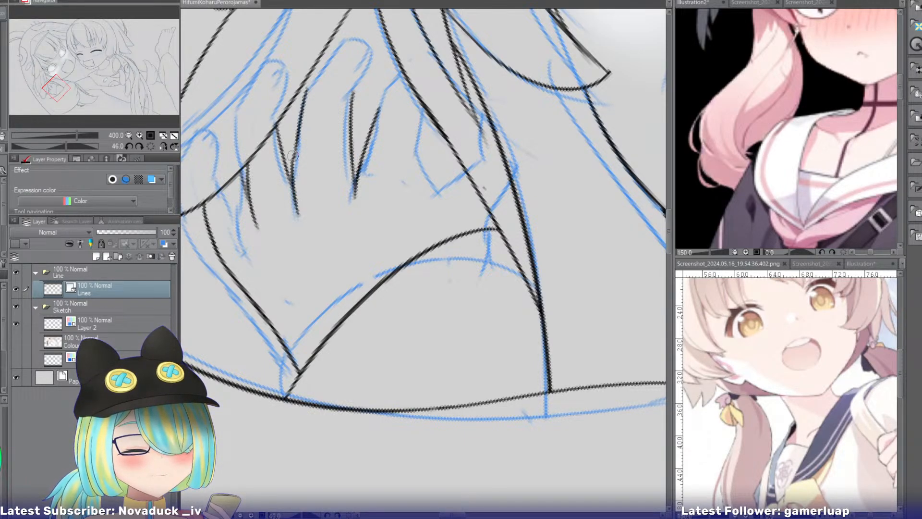
key(ctrl+z)
drag(280, 120, 295, 187)
key(ctrl+z)
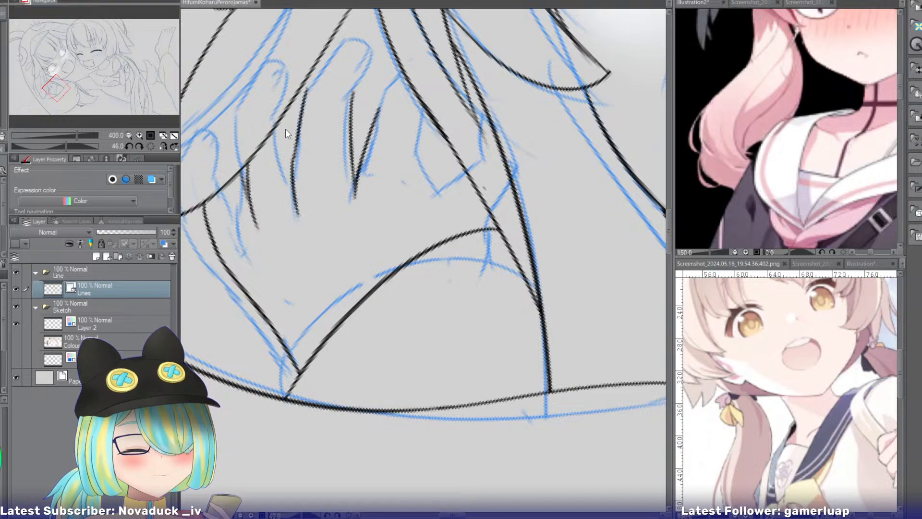
drag(277, 122, 291, 187)
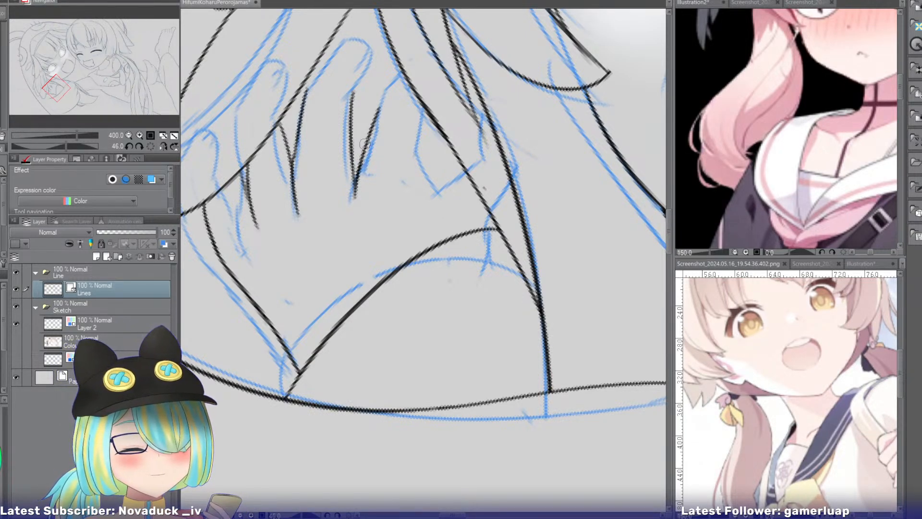
Restroke the slanted side of the third finger gap and erase the doubled line at its base.
drag(378, 110, 350, 204)
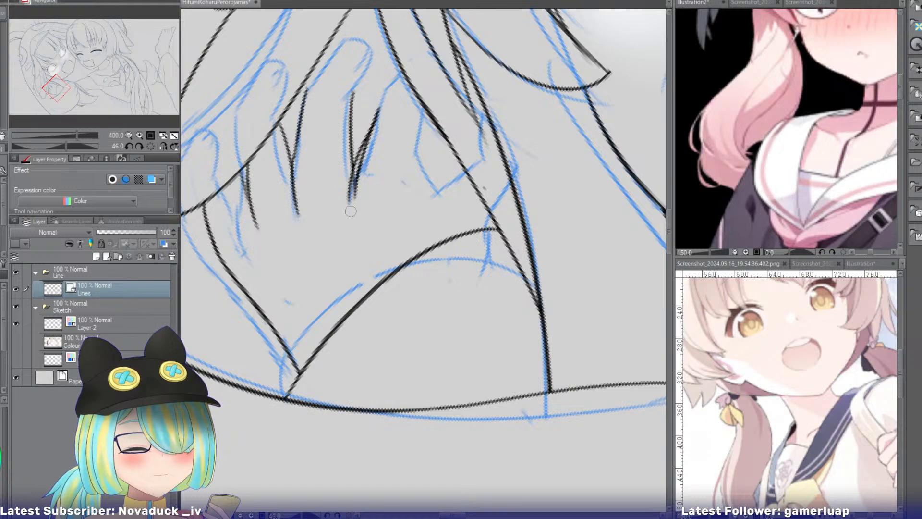
key(e)
drag(363, 168, 361, 193)
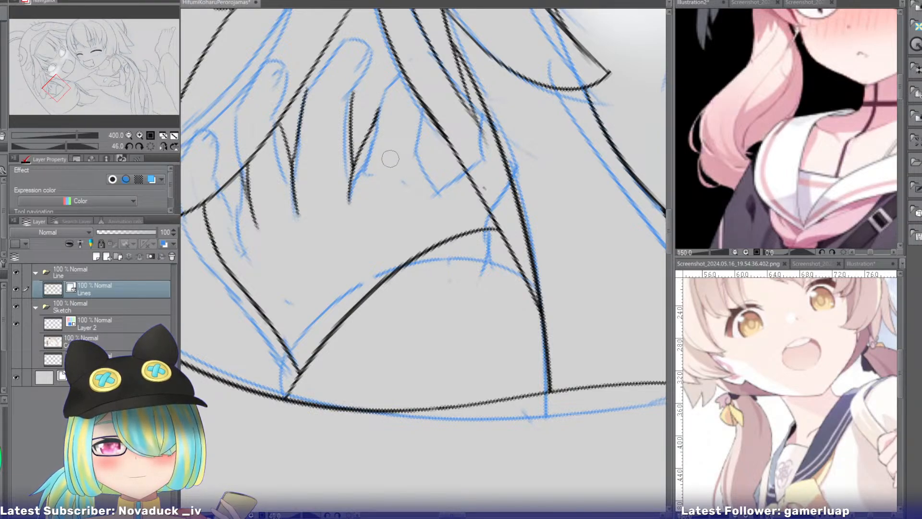
Erase the slanted side and tip of the third finger gap and redraw it wider, with a steeper thumb-side line.
drag(372, 129, 350, 201)
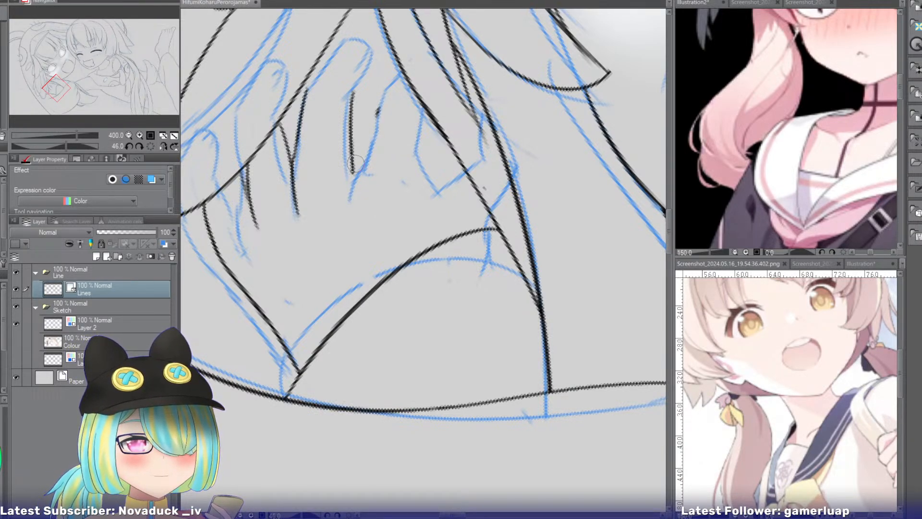
key(p)
drag(352, 162, 364, 193)
key(ctrl+z)
drag(378, 117, 365, 188)
key(ctrl+z)
key(ctrl+z)
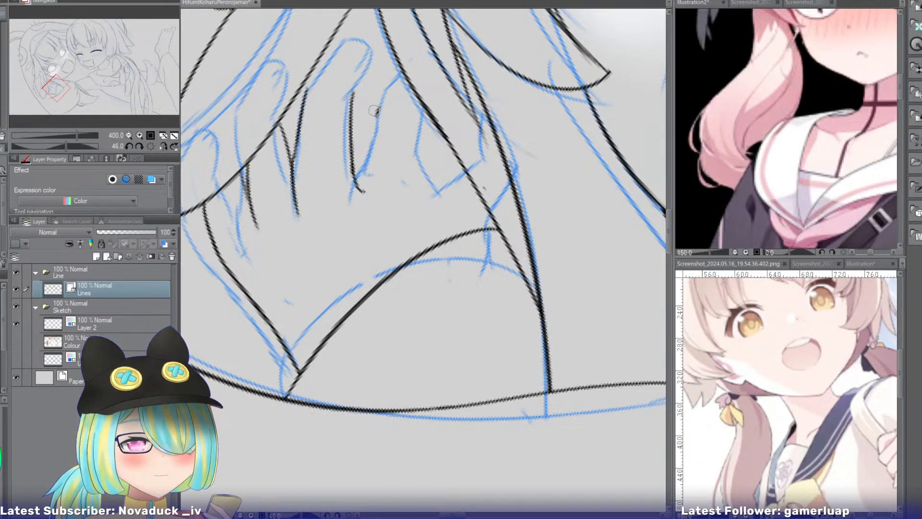
key(ctrl+z)
drag(377, 109, 365, 200)
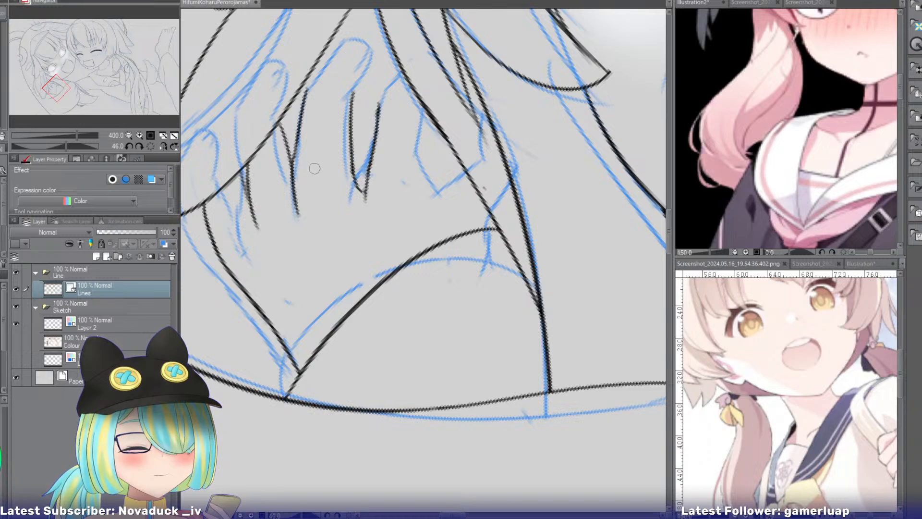
Redraw the finger line nearest the hand's outer edge as a longer, cleaner stroke.
key(ctrl+z)
mouse_move(246, 161)
mouse_down()
mouse_move(258, 239)
mouse_move(262, 224)
mouse_up()
key(e)
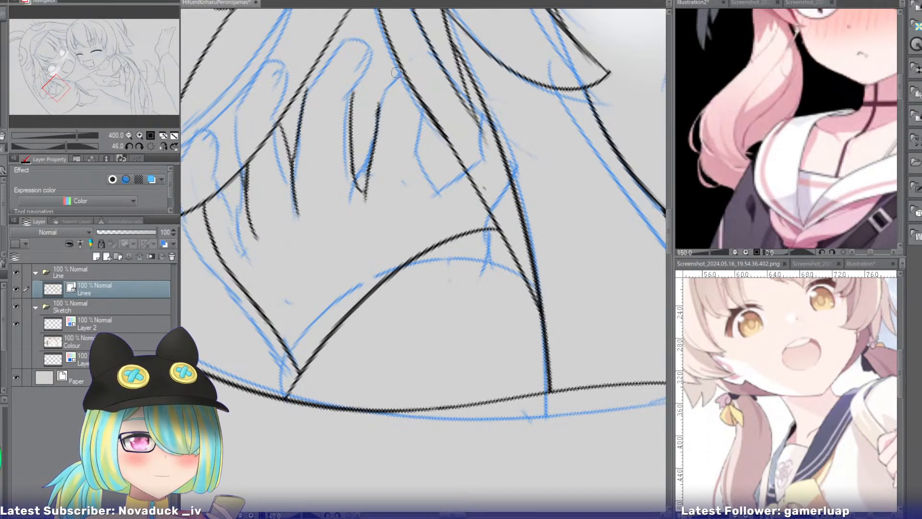
Extend the thumb-side line of the third finger gap with a short angled stroke up to the hair strand.
drag(396, 63, 378, 118)
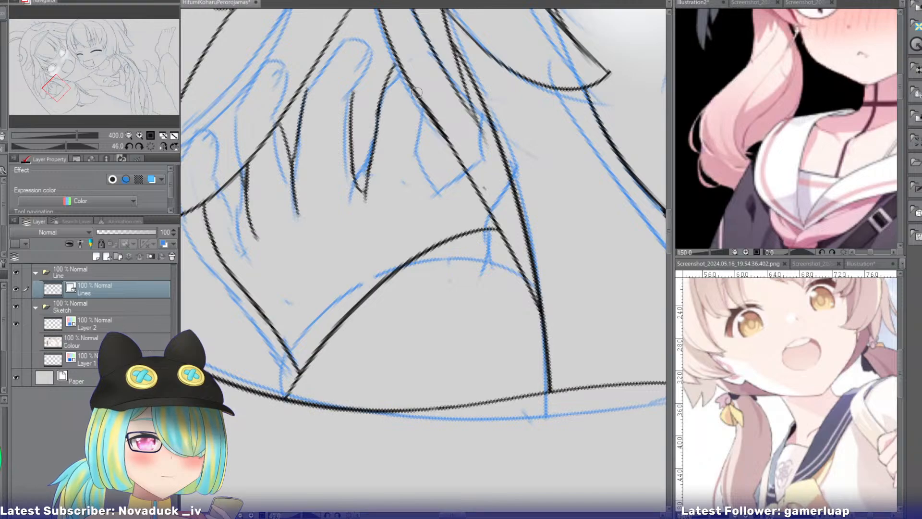
key(ctrl+z)
key(ctrl+z)
mouse_move(400, 72)
mouse_down()
mouse_move(377, 101)
mouse_move(382, 94)
mouse_move(376, 120)
mouse_move(422, 156)
mouse_up()
Ink the thumb's inner edge from the hair strand, bending down towards the cuff, longer than in the sketch.
key(ctrl+z)
key(ctrl+z)
mouse_move(425, 113)
mouse_down()
mouse_move(420, 162)
mouse_move(428, 154)
mouse_move(436, 194)
mouse_up()
key(ctrl+z)
drag(424, 156, 441, 214)
key(ctrl+z)
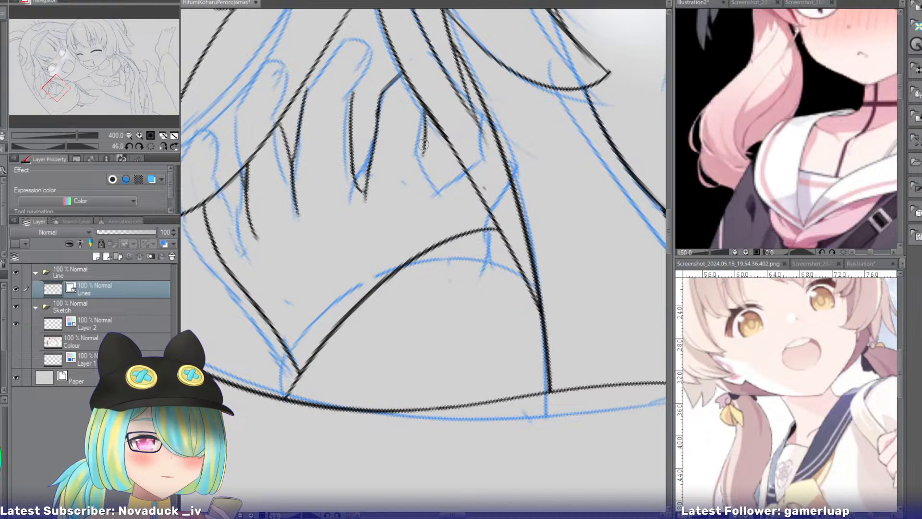
key(ctrl+z)
drag(424, 153, 448, 223)
Ink the thumb's other edge from the hair strand so that it meets the inner edge in a point above the cuff.
key(ctrl+z)
drag(430, 173, 446, 226)
key(ctrl+z)
drag(439, 189, 454, 235)
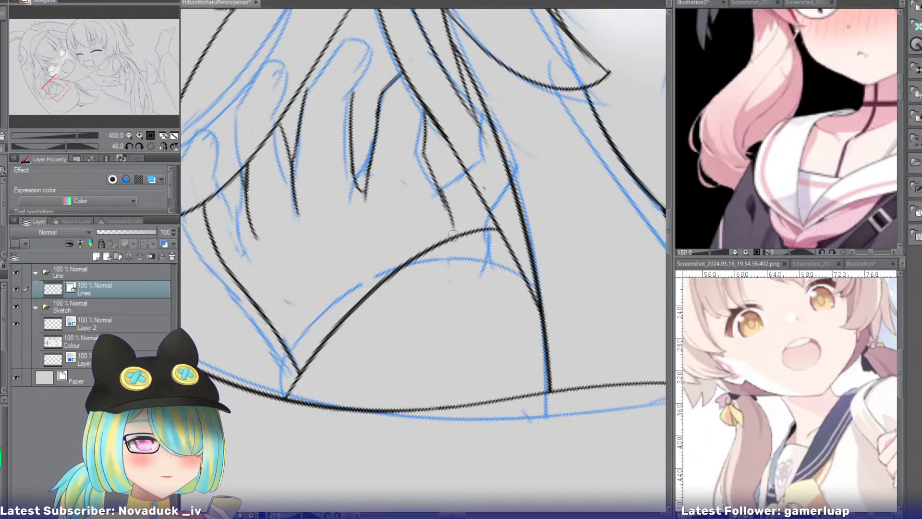
drag(472, 185, 454, 235)
key(ctrl+z)
drag(475, 186, 456, 233)
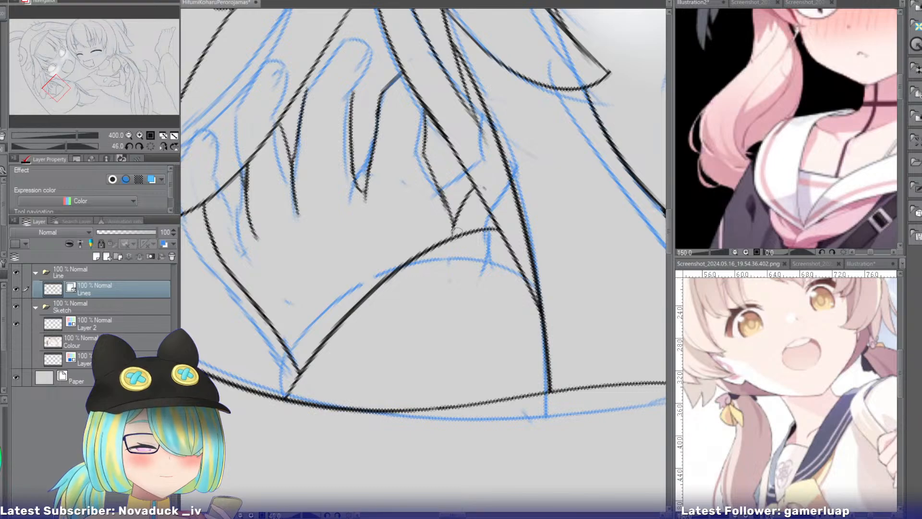
key(ctrl+z)
drag(441, 198, 455, 232)
drag(472, 182, 450, 223)
key(ctrl+z)
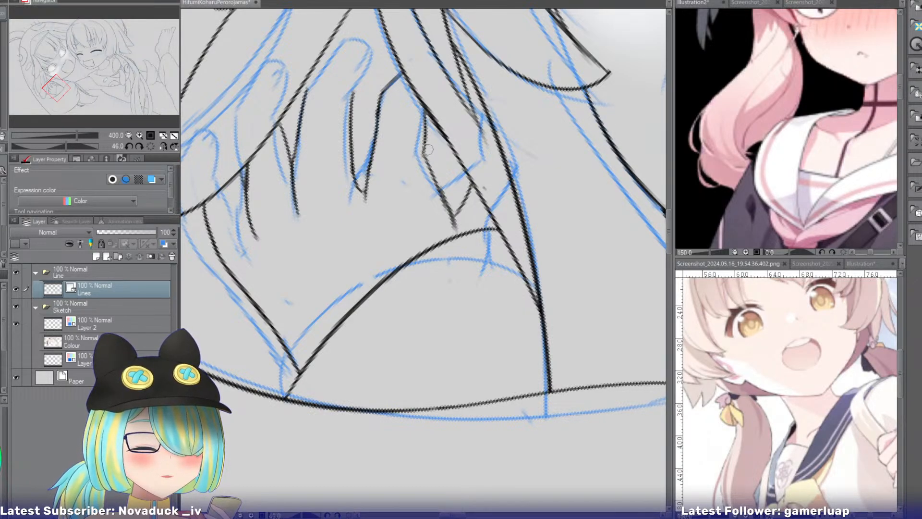
drag(72, 88, 51, 84)
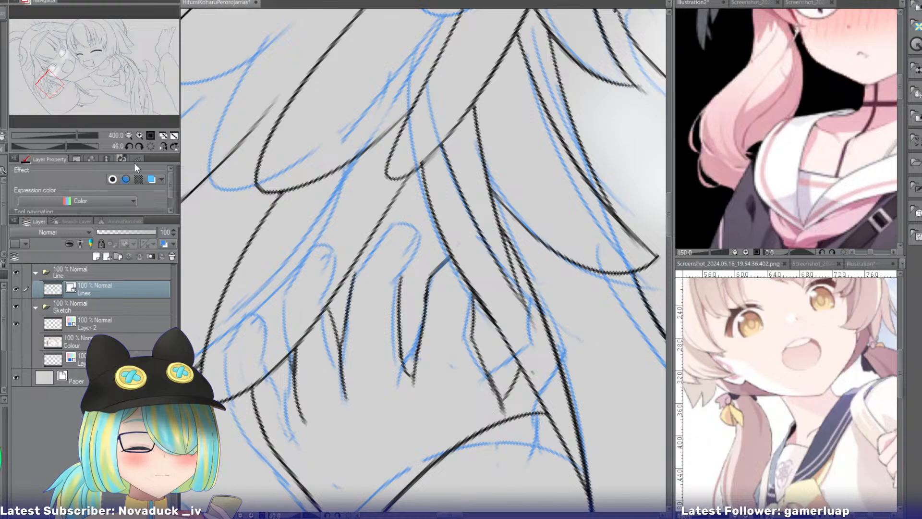
Ink the rounded tip of the middle finger between the feather and the hair strand, joining it to both side lines of the finger.
click(139, 135)
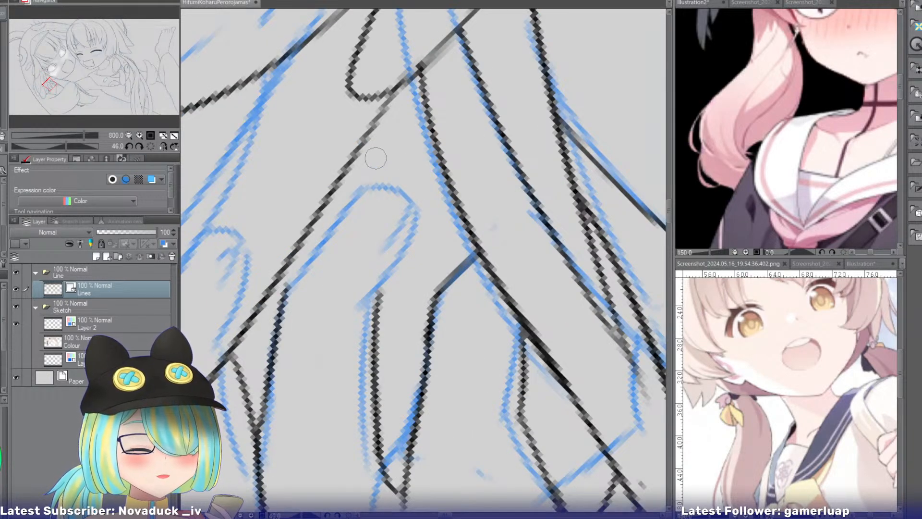
mouse_move(399, 160)
mouse_down()
mouse_move(389, 220)
mouse_move(408, 165)
mouse_move(392, 249)
mouse_up()
key(ctrl+z)
key(ctrl+z)
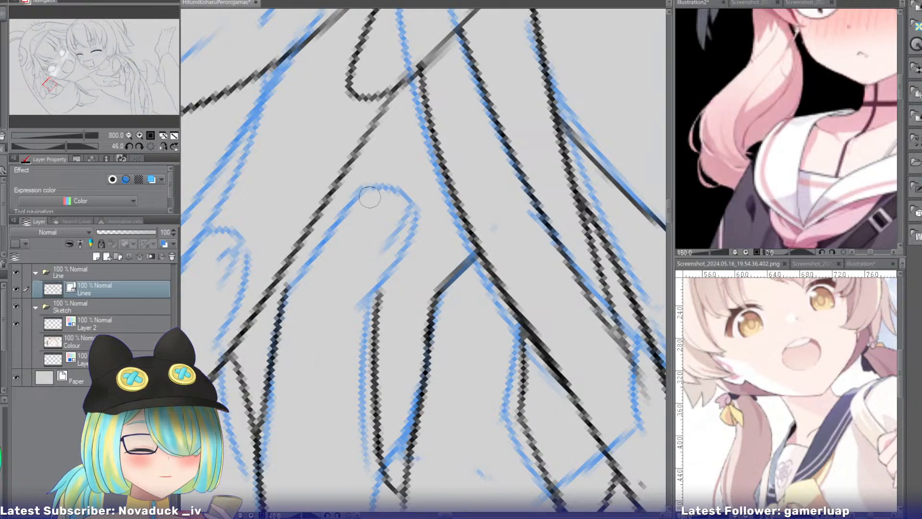
mouse_move(365, 191)
mouse_down()
mouse_move(414, 202)
mouse_move(413, 211)
mouse_up()
key(ctrl+z)
drag(364, 191, 410, 220)
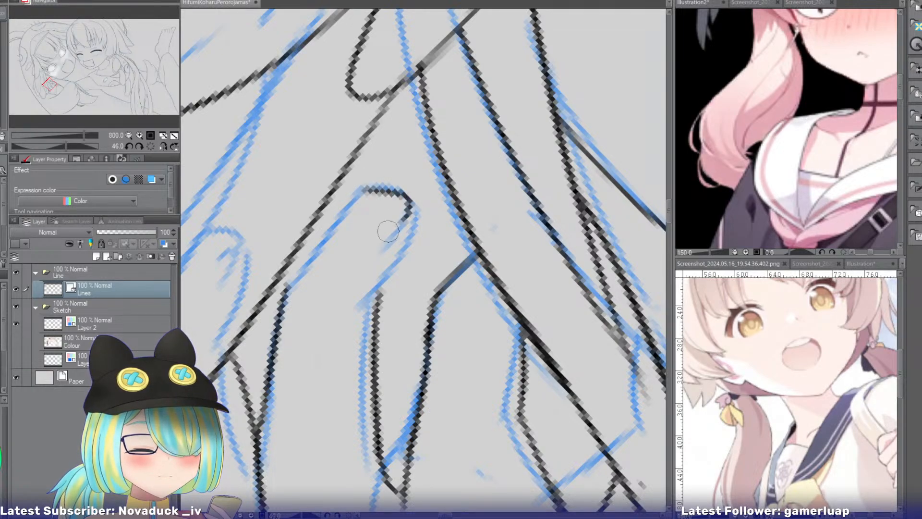
key(ctrl+z)
mouse_move(363, 191)
mouse_down()
mouse_move(399, 221)
mouse_move(357, 193)
mouse_move(377, 187)
mouse_move(321, 225)
mouse_move(381, 193)
mouse_move(301, 263)
mouse_move(281, 305)
mouse_up()
key(ctrl+z)
mouse_move(407, 199)
mouse_down()
mouse_move(407, 243)
mouse_move(379, 296)
mouse_up()
key(ctrl+z)
drag(416, 247, 376, 302)
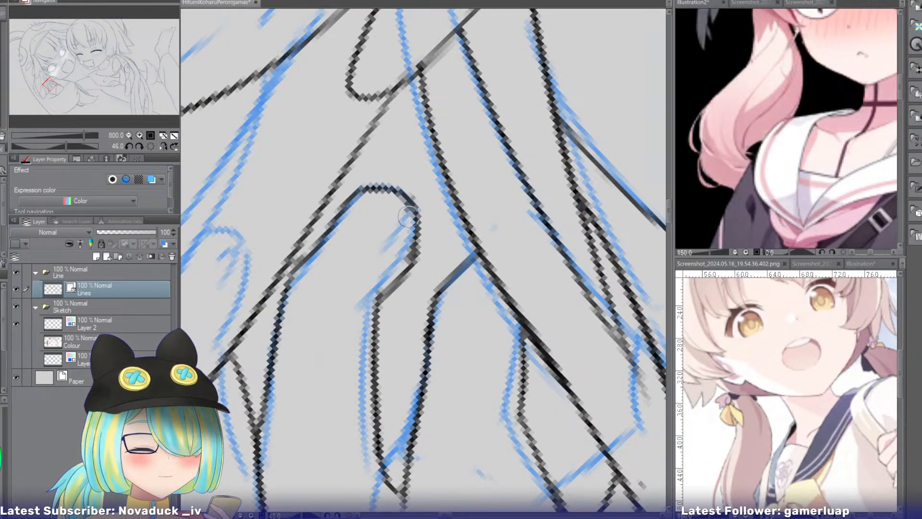
Redraw the short curve from that fingertip's thumb side down to the finger's side line as a smoother stroke.
drag(411, 215, 397, 255)
key(ctrl+z)
key(ctrl+z)
mouse_move(413, 215)
mouse_down()
mouse_move(393, 233)
mouse_move(383, 283)
mouse_up()
key(ctrl+z)
drag(416, 248, 375, 293)
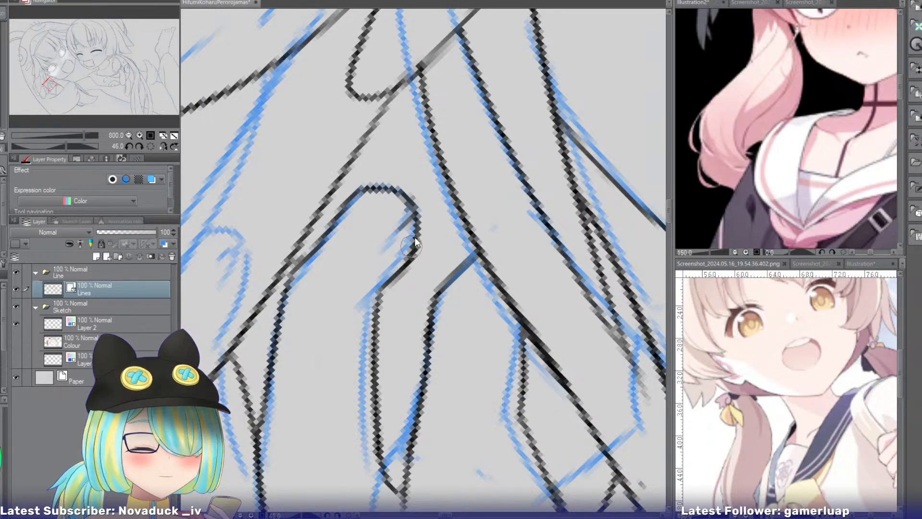
key(ctrl+z)
drag(416, 248, 372, 299)
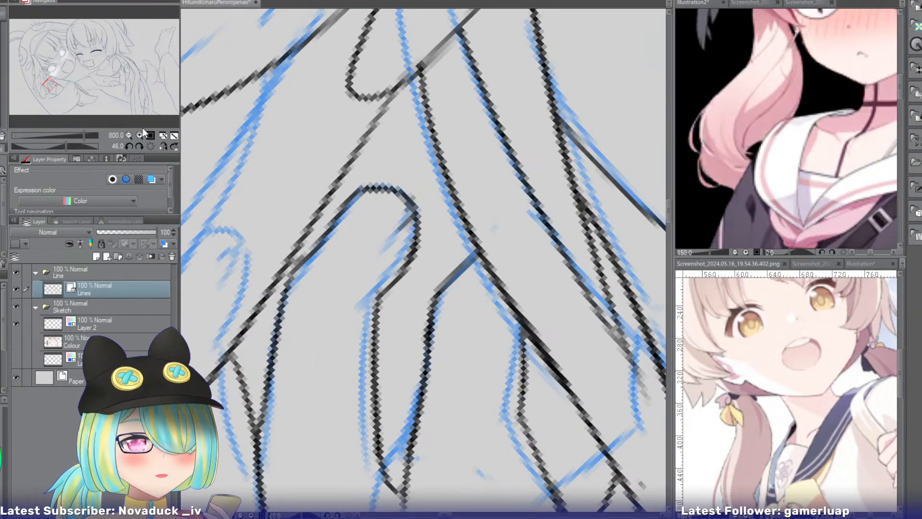
Ink two short curved fold lines below the long diagonal line near the canvas's lower edge, where the blue band sketch begins.
click(128, 135)
click(128, 135)
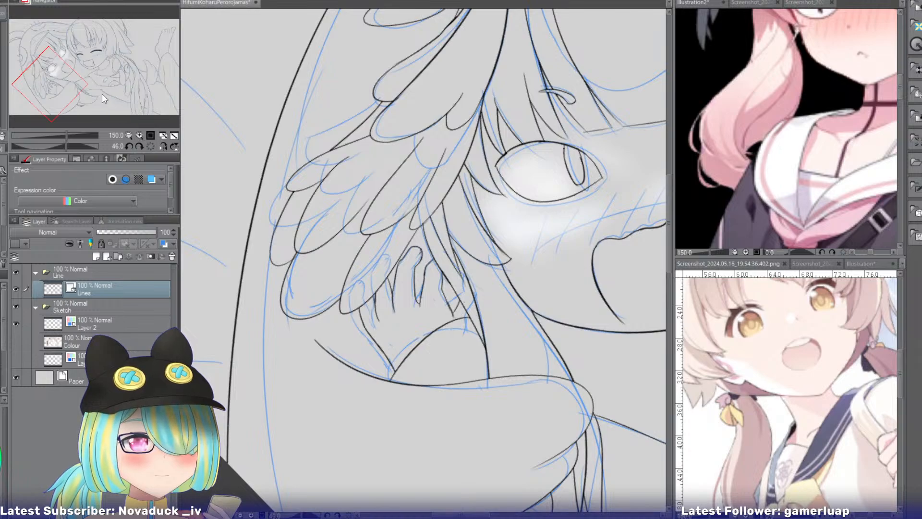
drag(55, 66, 116, 107)
click(139, 146)
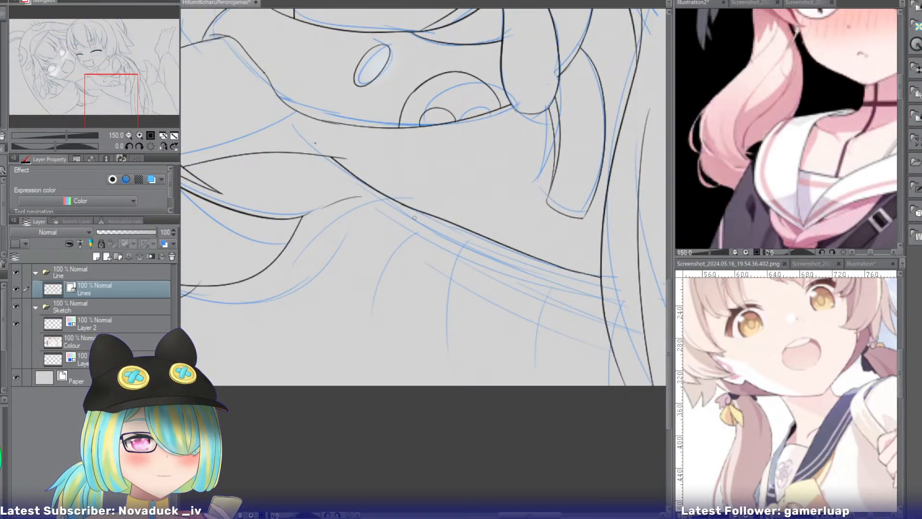
drag(415, 223, 375, 307)
key(ctrl+z)
drag(392, 218, 348, 282)
key(ctrl+z)
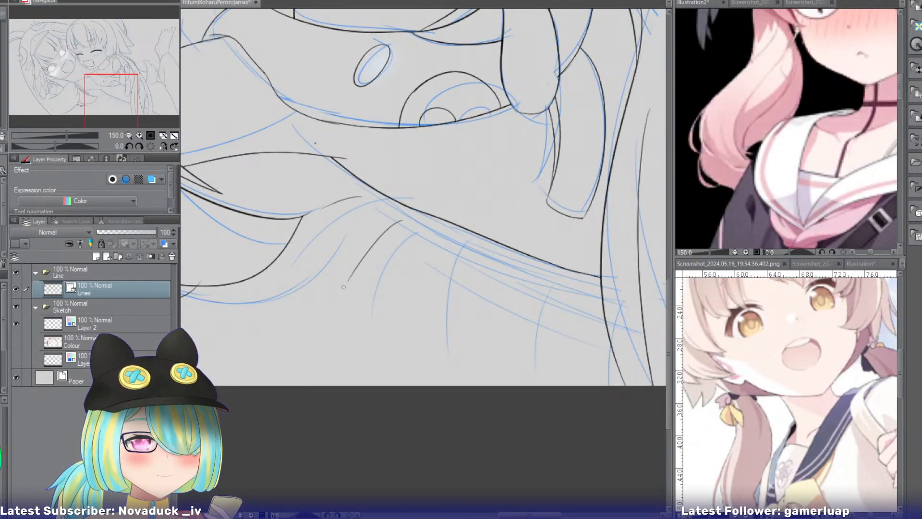
key(ctrl+z)
mouse_move(409, 221)
mouse_down()
mouse_move(348, 283)
mouse_move(391, 296)
mouse_up()
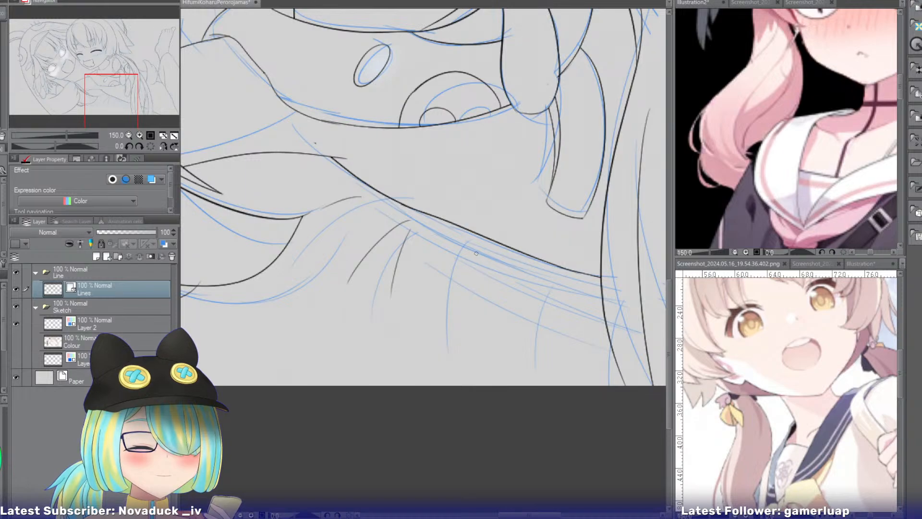
Ink three more short curved fold lines further along the diagonal line, spaced out towards the hanging hair strands.
mouse_move(482, 247)
mouse_down()
mouse_move(456, 320)
mouse_move(441, 313)
mouse_up()
key(ctrl+z)
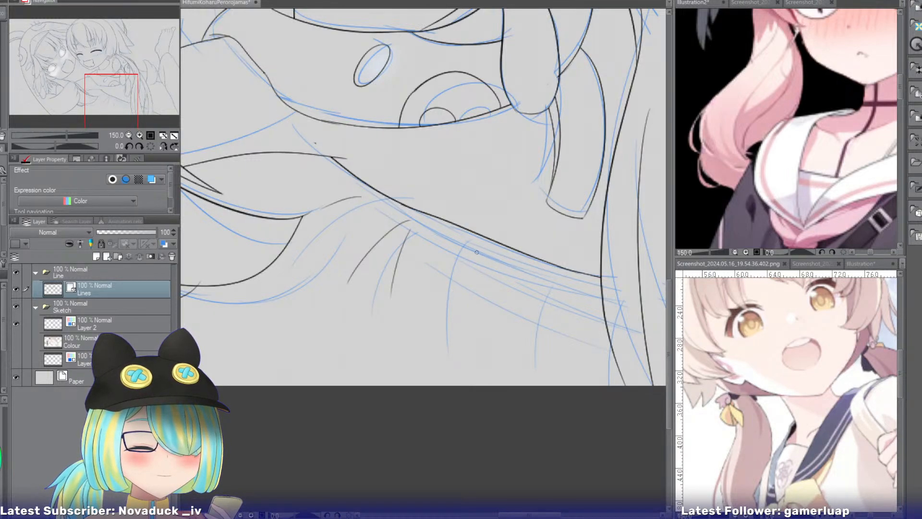
drag(473, 247, 441, 311)
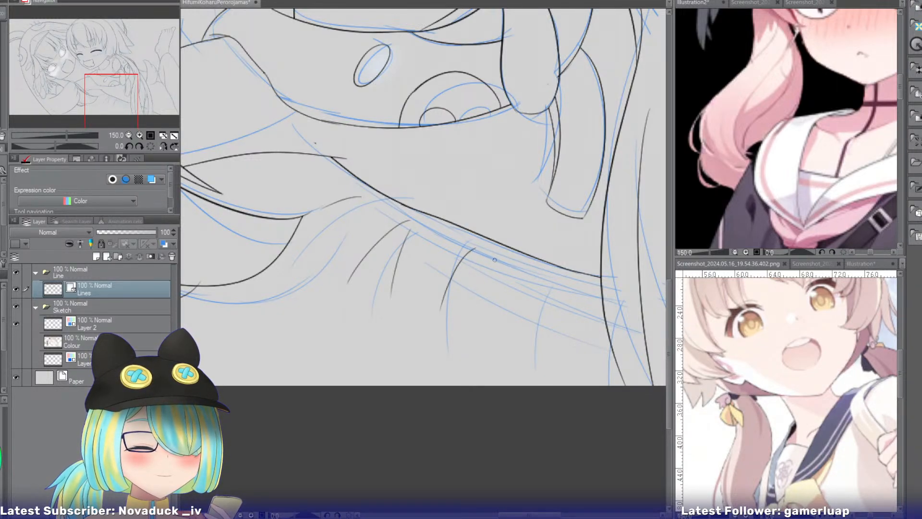
drag(494, 258, 486, 320)
key(ctrl+z)
drag(517, 263, 508, 330)
drag(561, 280, 532, 333)
key(ctrl+z)
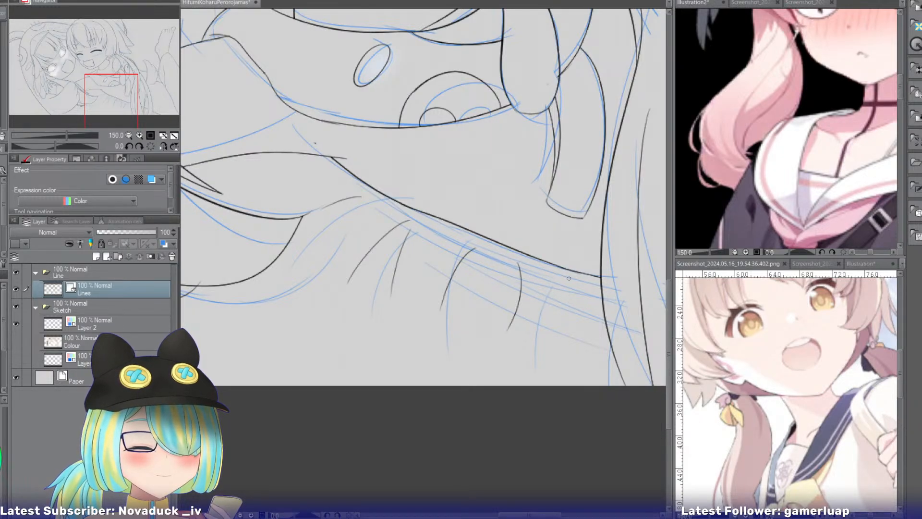
drag(569, 278, 541, 336)
Check the line art across the whole drawing with the Sketch folder hidden, and show the folder again.
drag(120, 100, 100, 81)
click(16, 306)
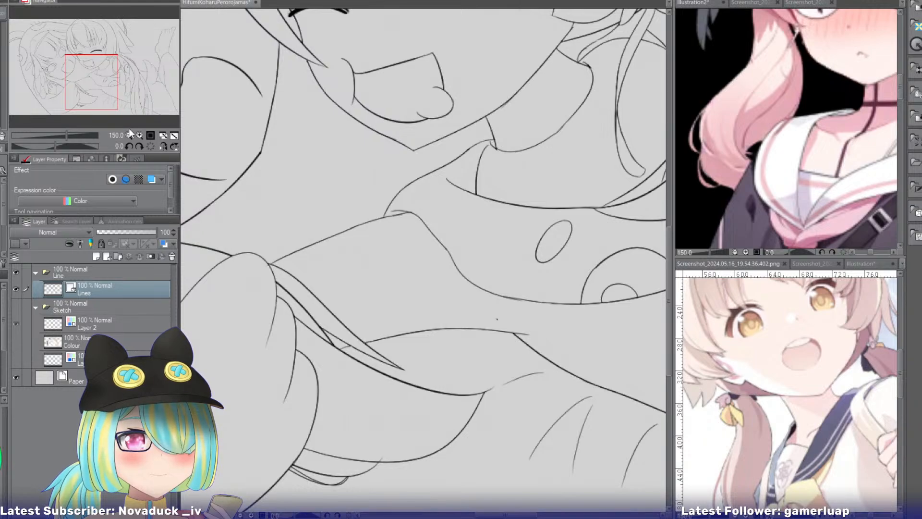
key(ctrl+0)
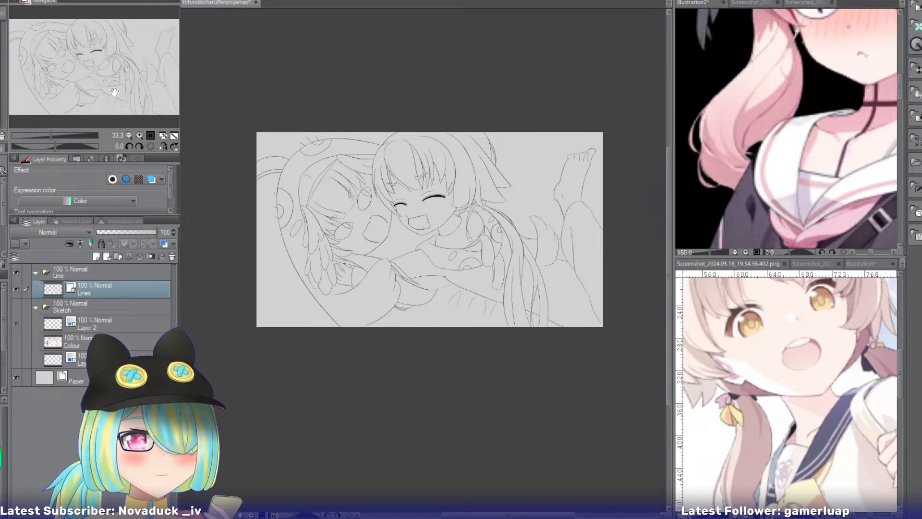
drag(114, 92, 102, 92)
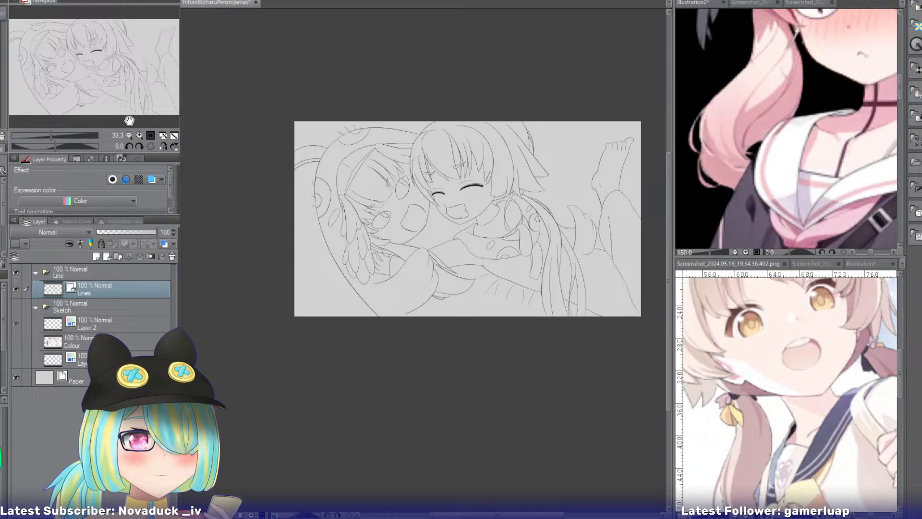
click(140, 135)
click(140, 136)
click(139, 135)
drag(102, 103, 94, 53)
drag(433, 56, 426, 76)
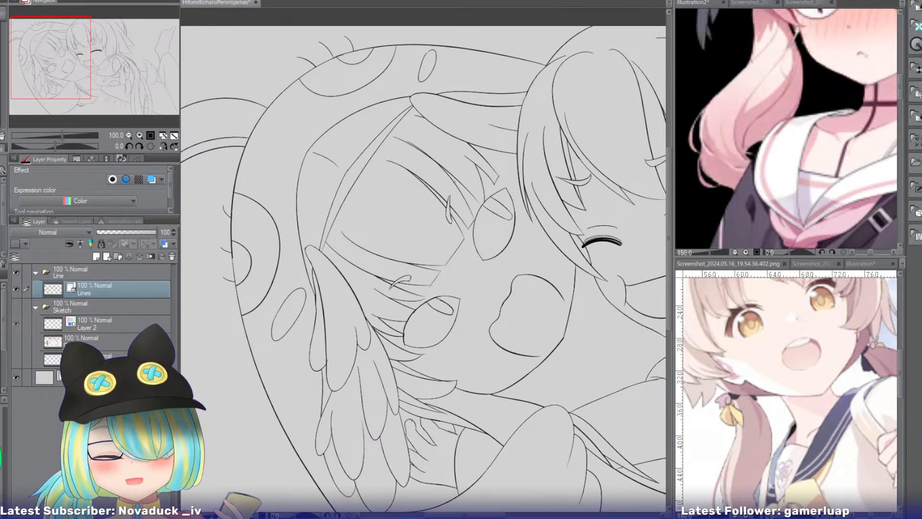
drag(55, 146, 65, 145)
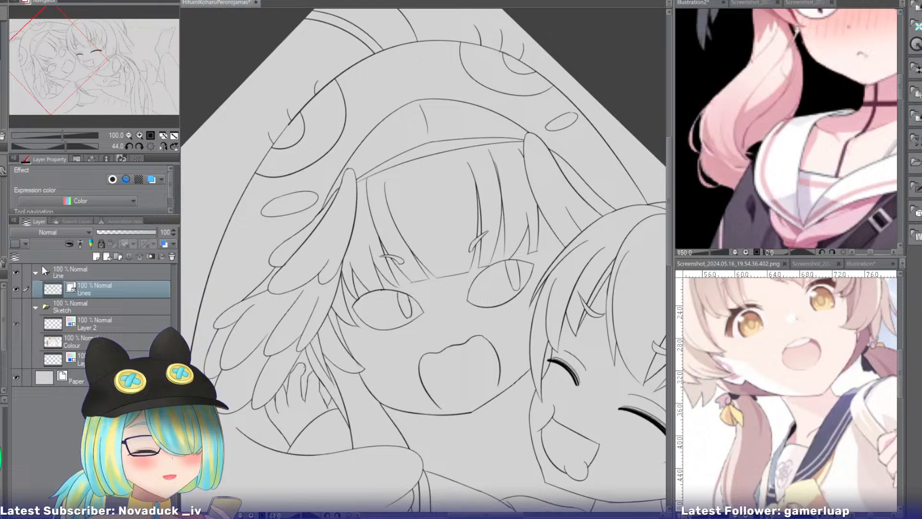
click(16, 307)
Ink the narrow side lock beside the open-eyed girl's far eye, running down to a point at the smiling girl's hair.
click(140, 136)
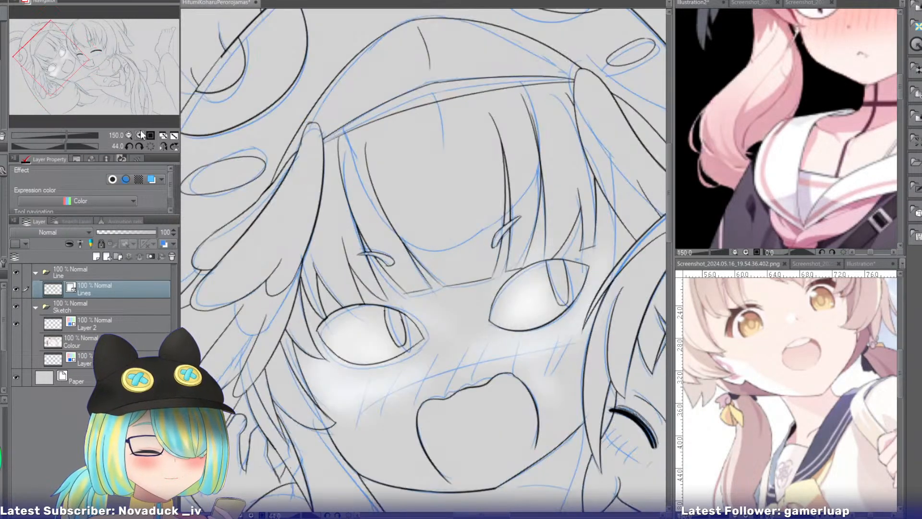
drag(90, 62, 98, 55)
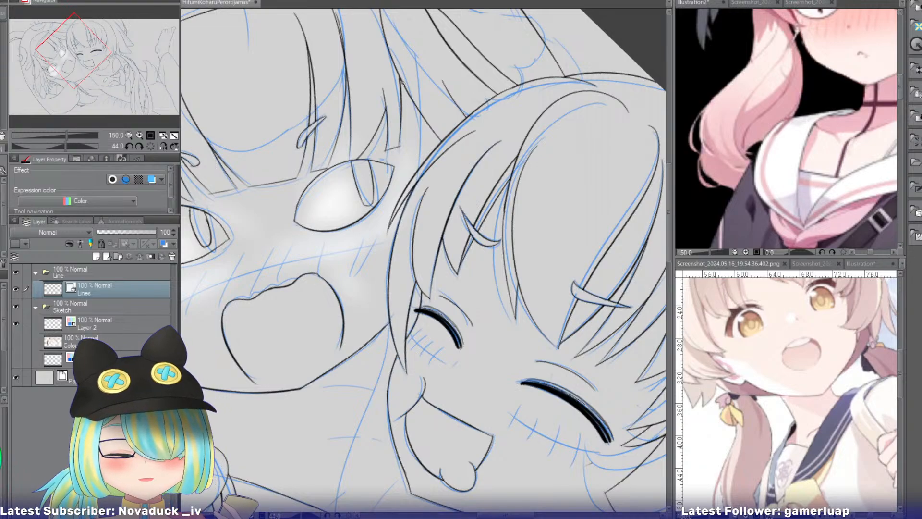
drag(395, 84, 403, 241)
key(ctrl+z)
drag(397, 85, 402, 237)
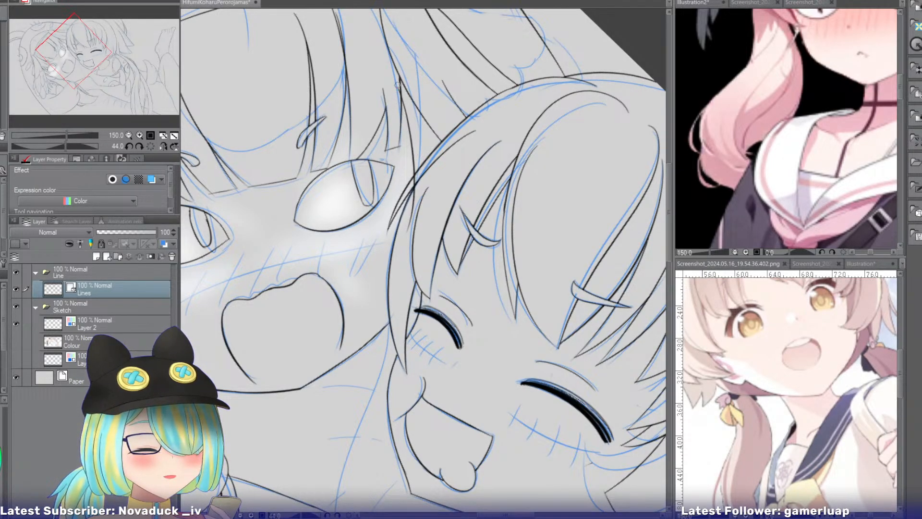
drag(416, 197, 411, 204)
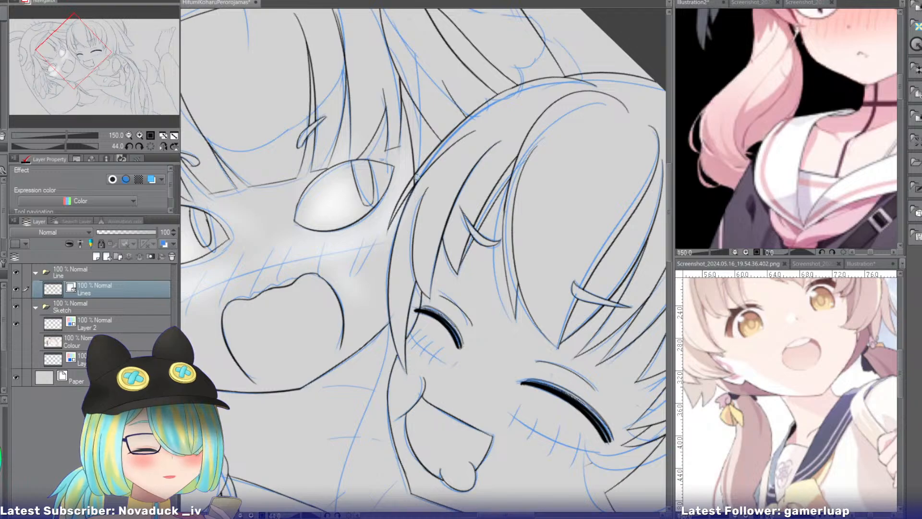
Ink the long curved line from the smiling girl's side hair down to the shoulder, plus a short line below her chin.
drag(84, 69, 92, 77)
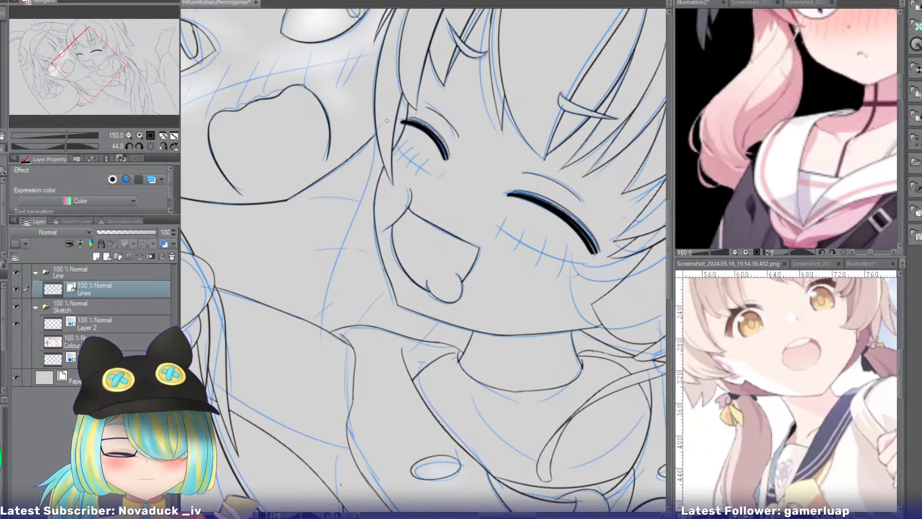
drag(384, 122, 335, 336)
click(343, 247)
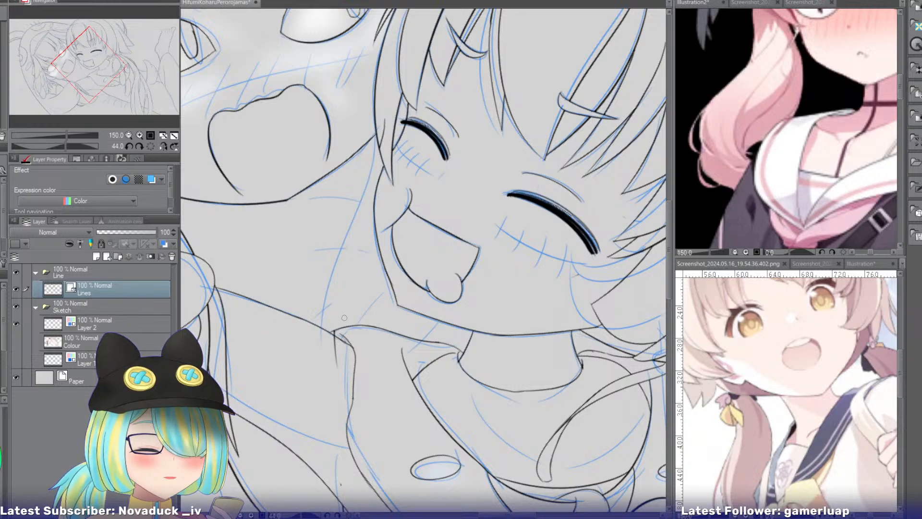
key(ctrl+z)
click(336, 347)
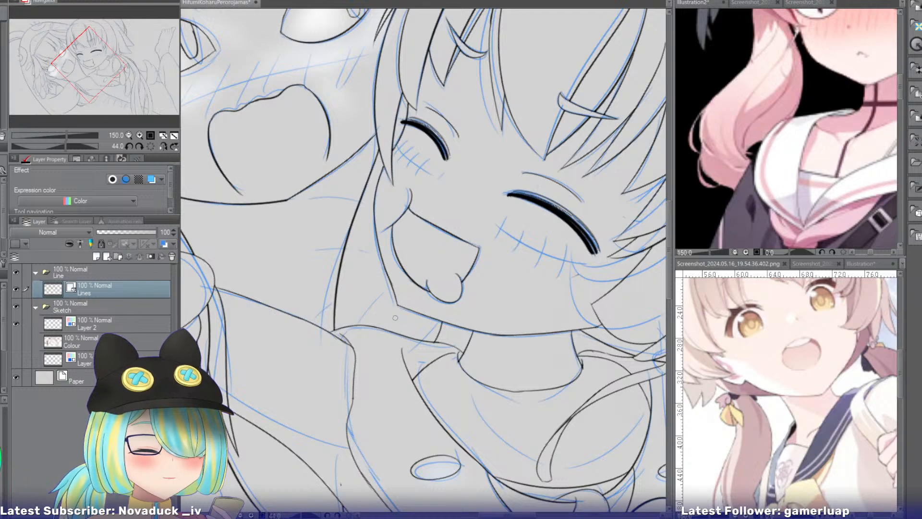
Ink a shorter, thin curved line just outside the smiling girl's jaw, running down to the collar edge.
drag(371, 263, 402, 350)
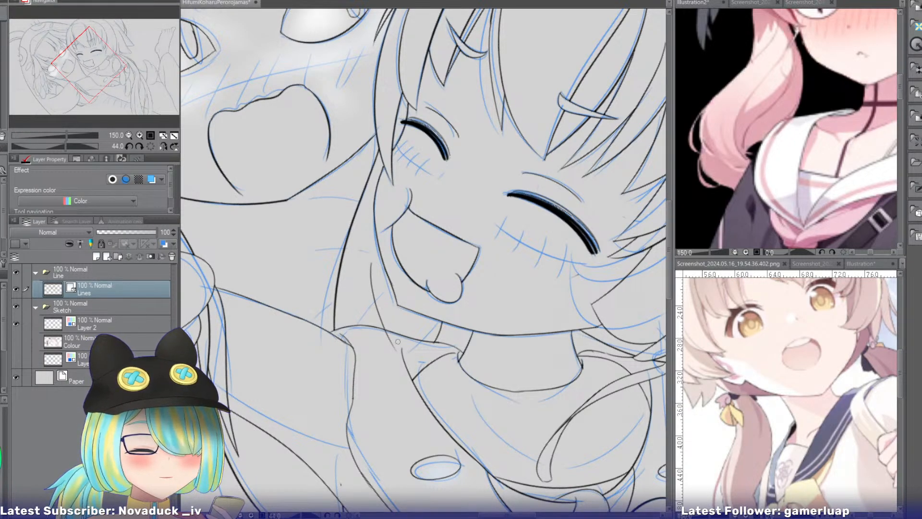
key(ctrl+z)
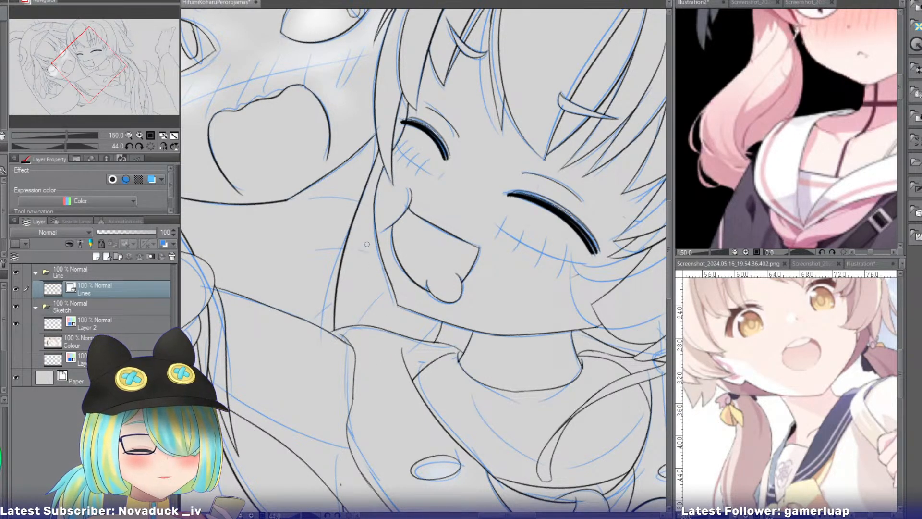
drag(368, 232, 386, 334)
key(ctrl+z)
drag(367, 247, 395, 342)
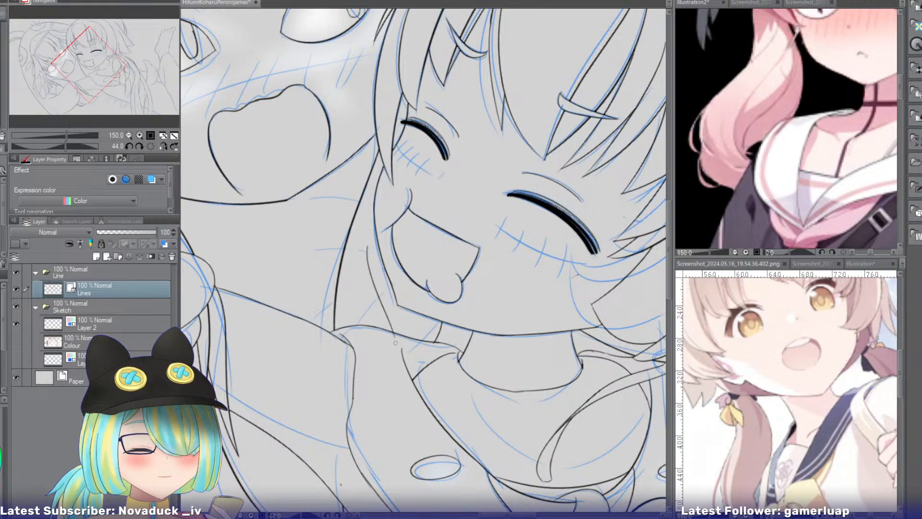
key(ctrl+z)
drag(368, 249, 391, 322)
key(ctrl+z)
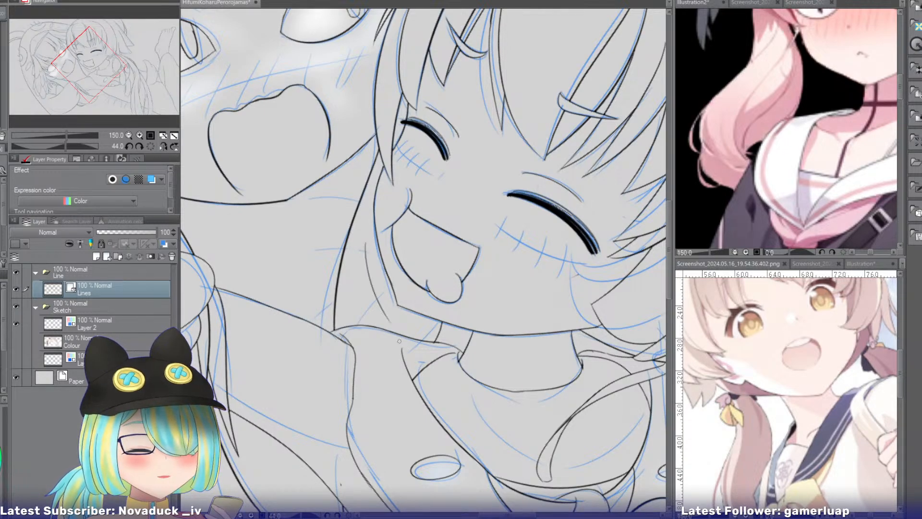
key(ctrl+z)
key(ctrl+z)
drag(361, 245, 393, 331)
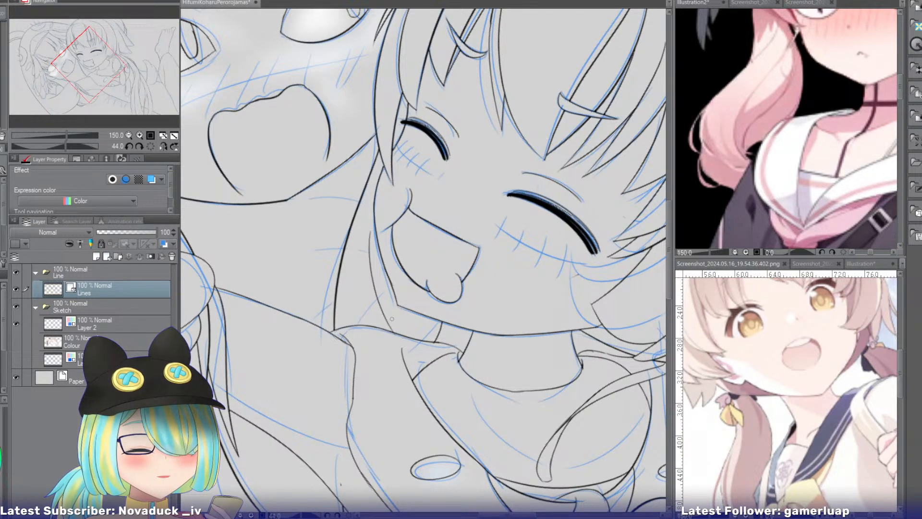
Examine the smiling girl's outfit, hair and face in the two reference screenshots, and return to the drawing.
mouse_move(86, 76)
mouse_down()
mouse_move(70, 72)
mouse_move(85, 72)
mouse_up()
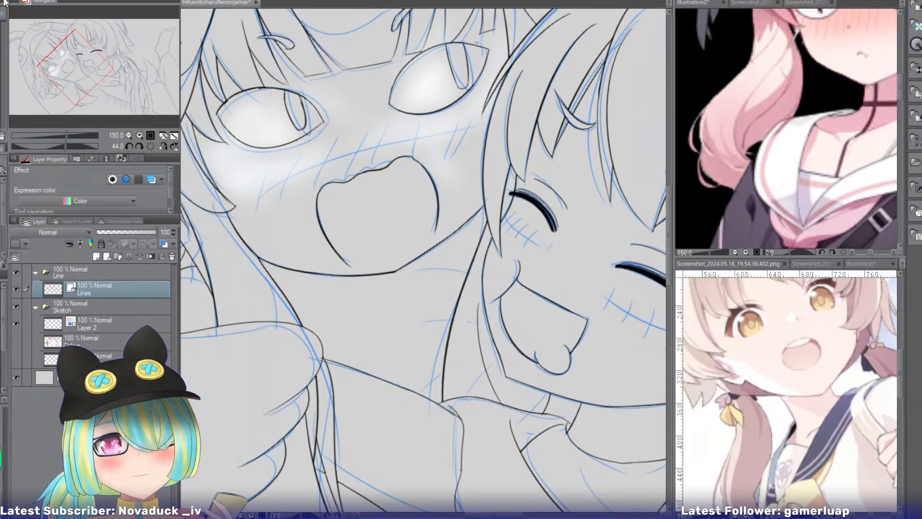
click(706, 263)
drag(88, 47, 124, 61)
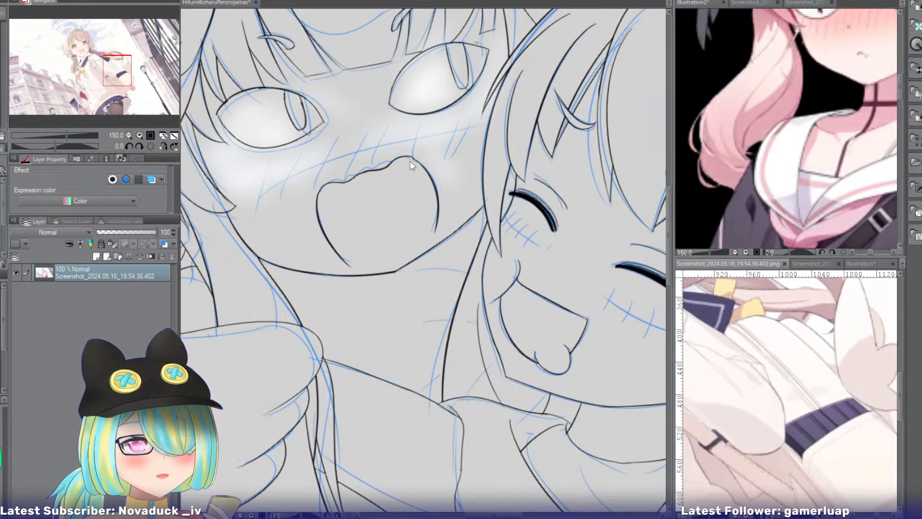
click(811, 263)
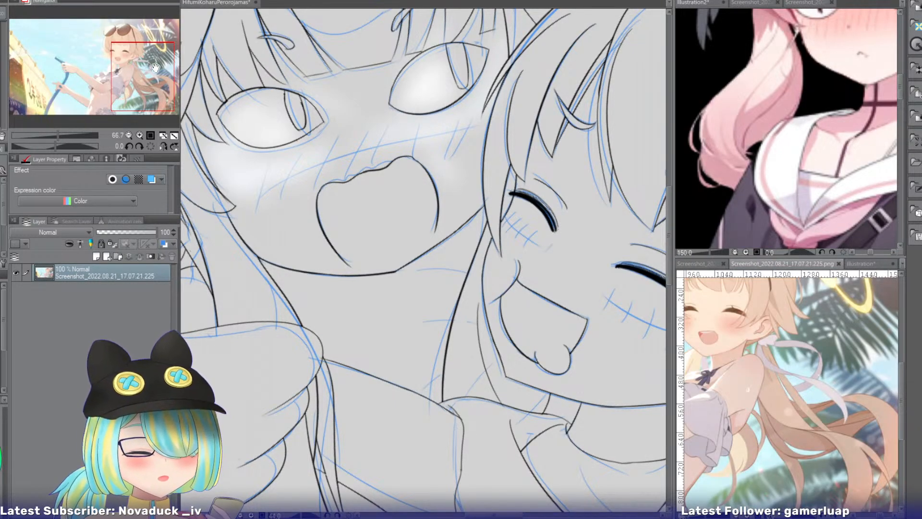
click(73, 76)
drag(73, 76, 135, 44)
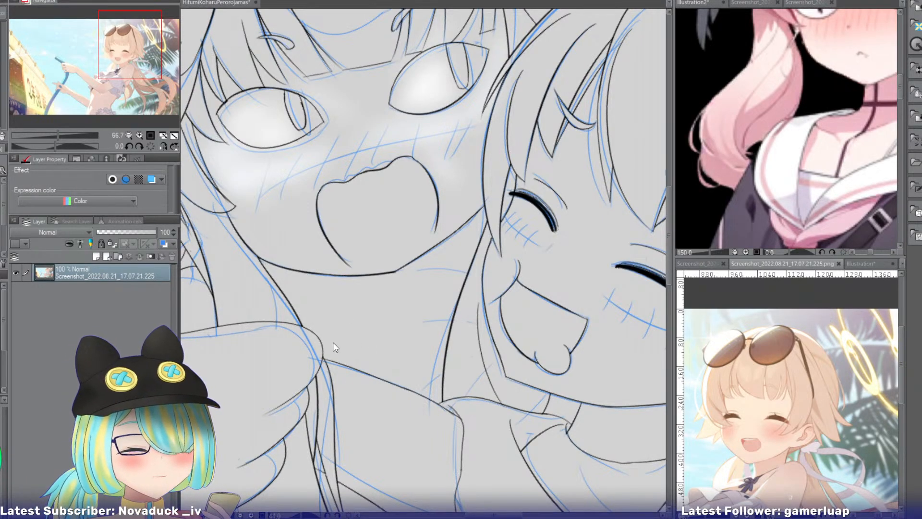
click(250, 288)
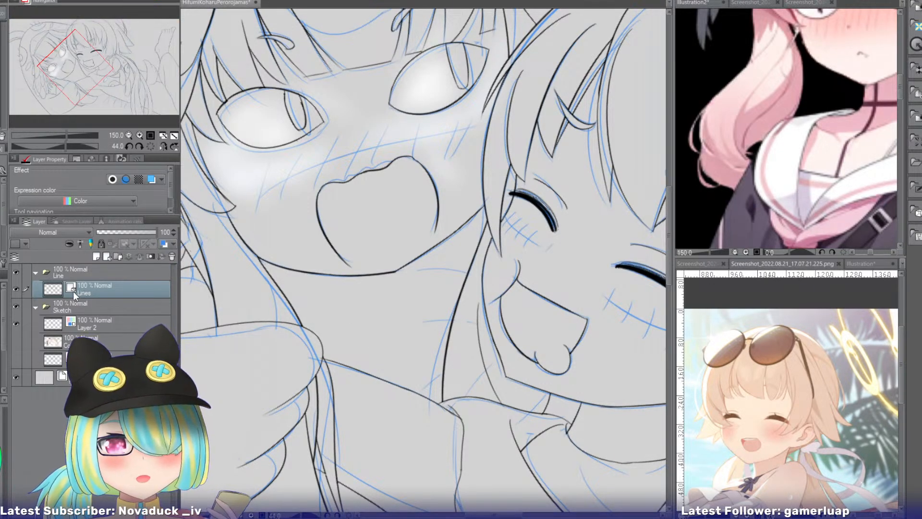
Hide the Sketch folder and auto-select the enclosed neck area below the open-eyed girl's chin on the Lines layer.
click(16, 306)
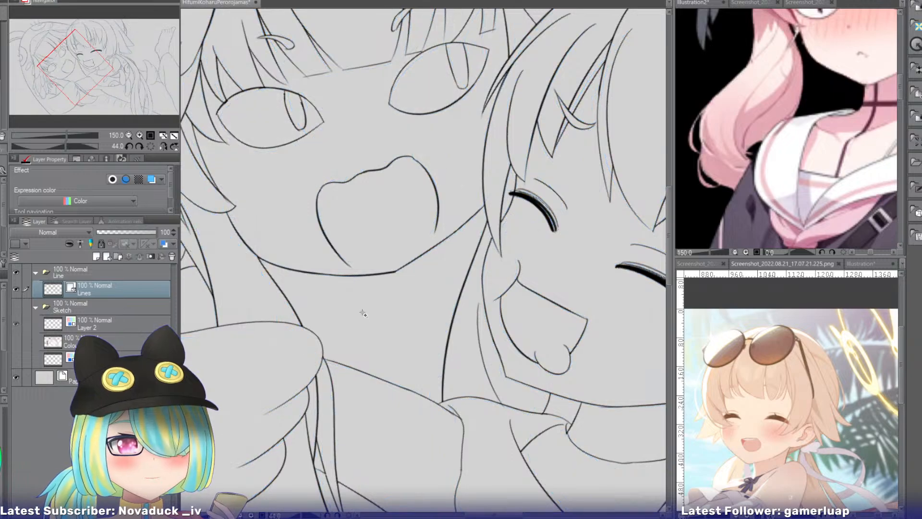
click(372, 325)
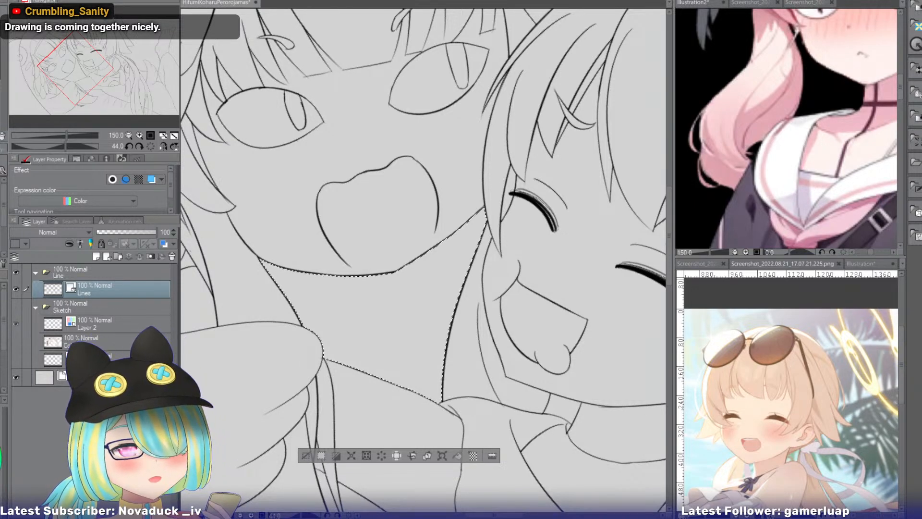
Bring the white bird mascot picture in as a new reference canvas, show its face and body at 150%, and return to the drawing.
click(860, 263)
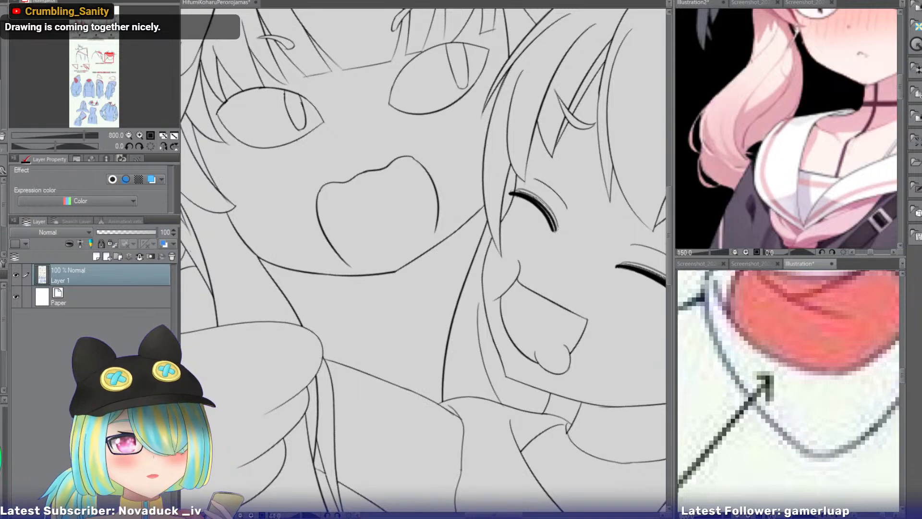
key(ctrl+shift+n)
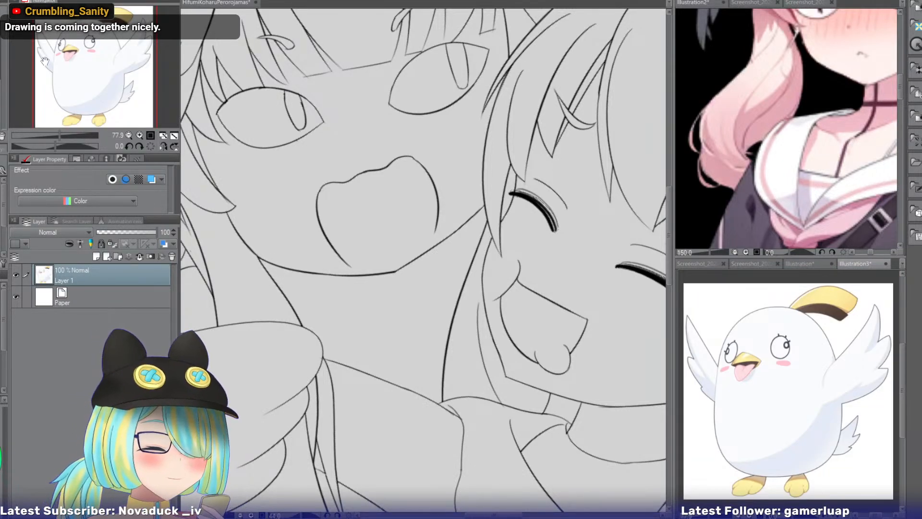
click(140, 135)
click(139, 136)
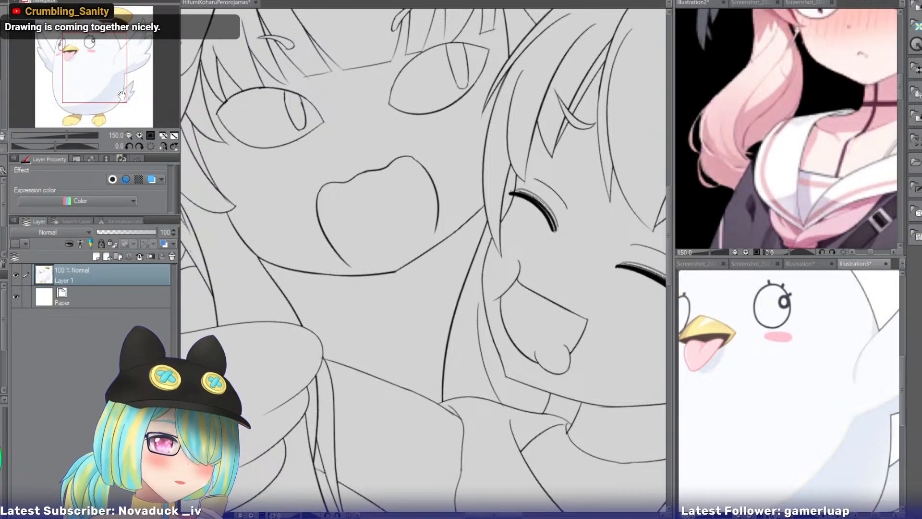
drag(99, 69, 91, 78)
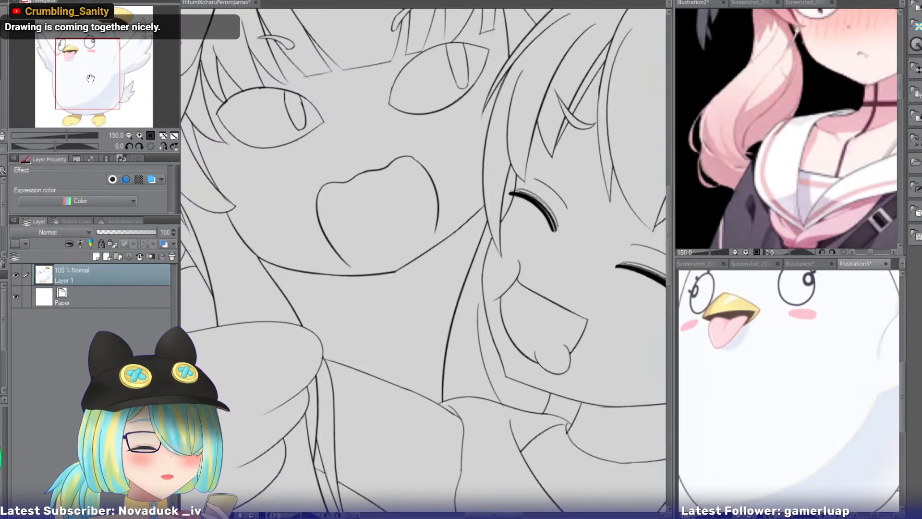
click(197, 13)
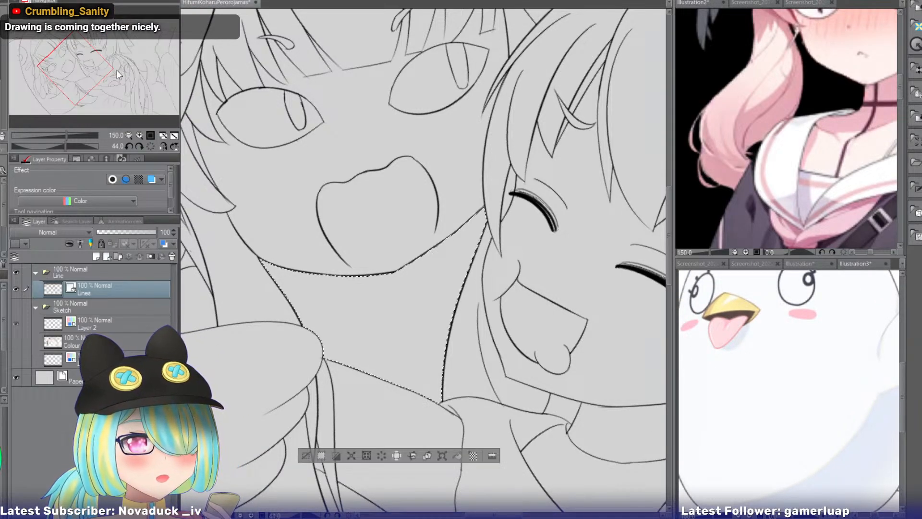
Clear the neck selection and review the whole line art at 50% with the canvas rotation reset.
mouse_move(91, 63)
mouse_down()
mouse_move(97, 70)
mouse_move(106, 60)
mouse_up()
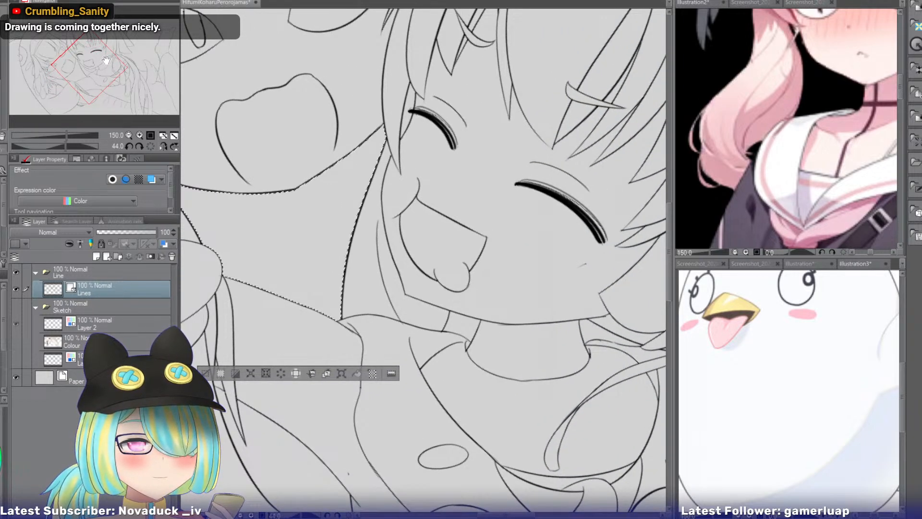
click(128, 134)
click(128, 135)
click(128, 135)
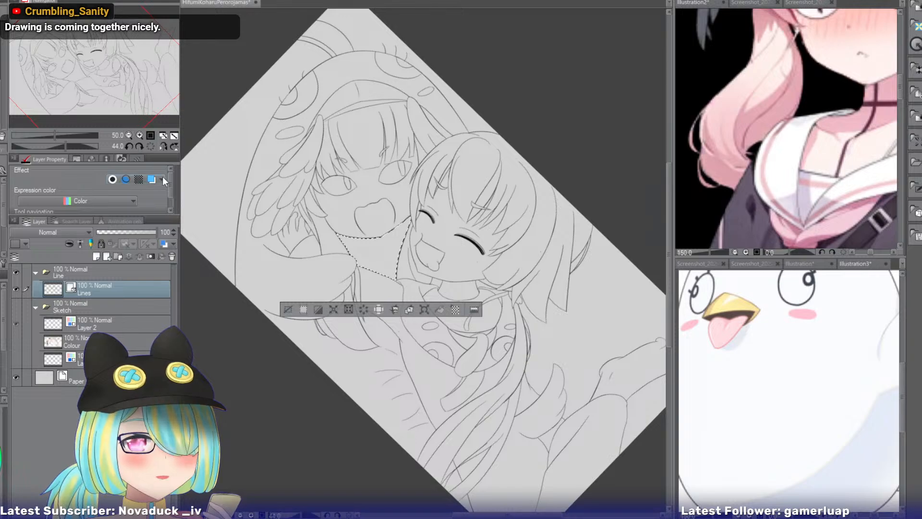
click(288, 308)
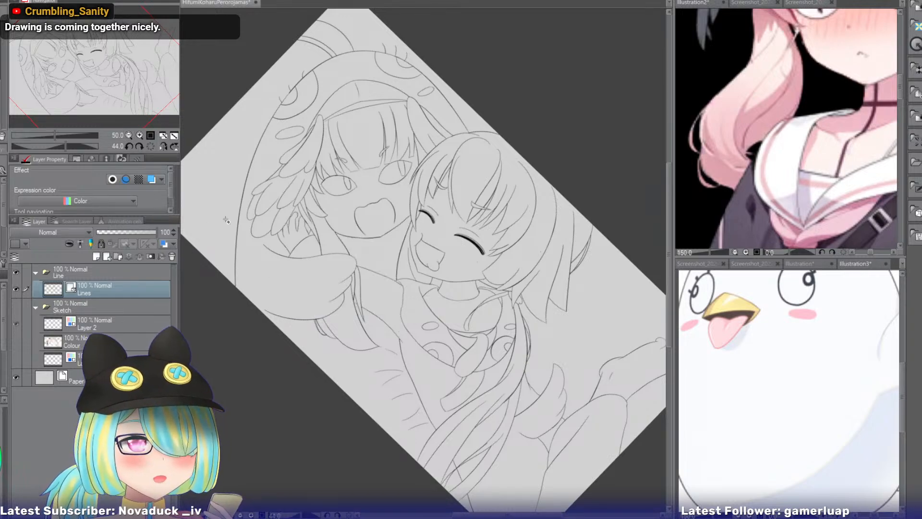
click(150, 146)
drag(104, 79, 126, 91)
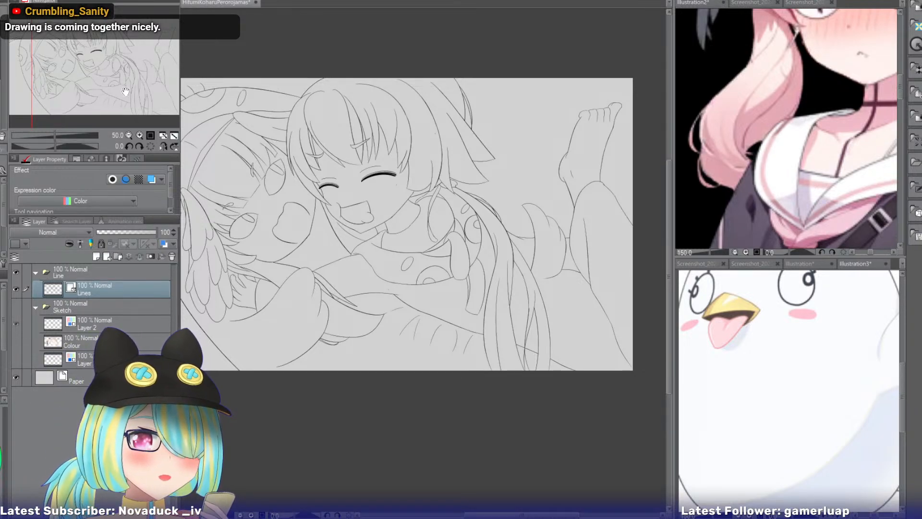
mouse_move(125, 91)
mouse_down()
mouse_move(105, 91)
mouse_move(116, 92)
mouse_up()
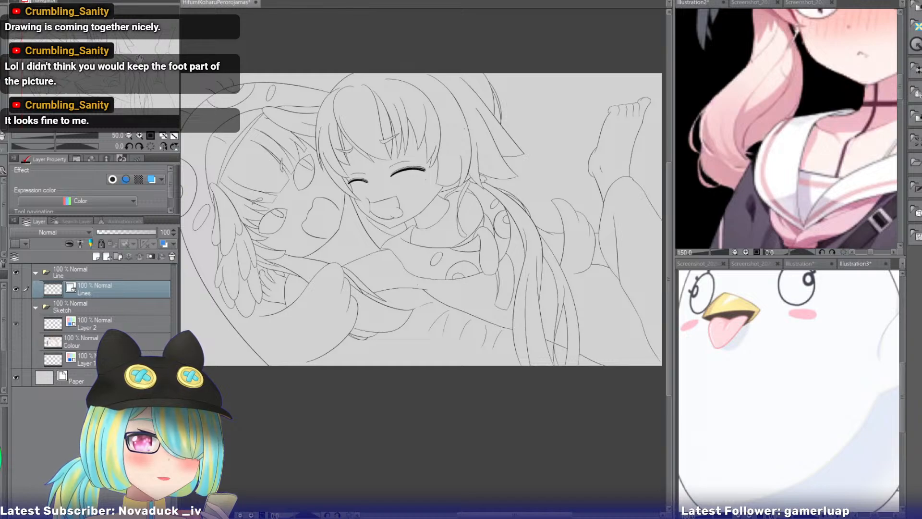
drag(138, 58, 134, 61)
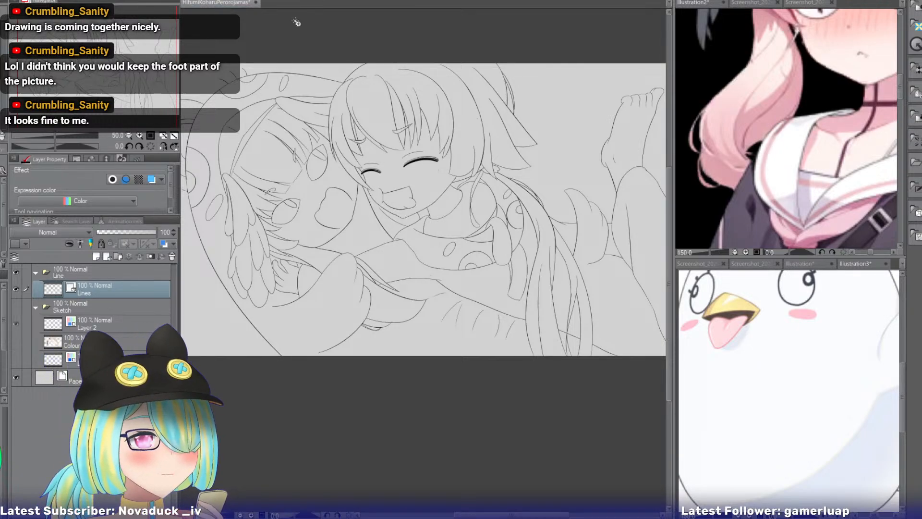
Examine the pink-haired girl's hair, head wings, eyes and outfit in the three reference images, and return to the drawing.
click(691, 4)
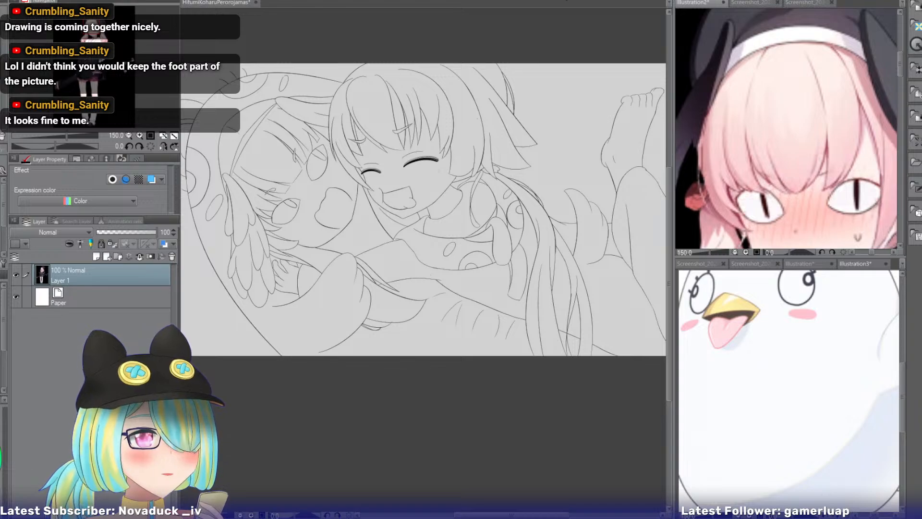
click(746, 3)
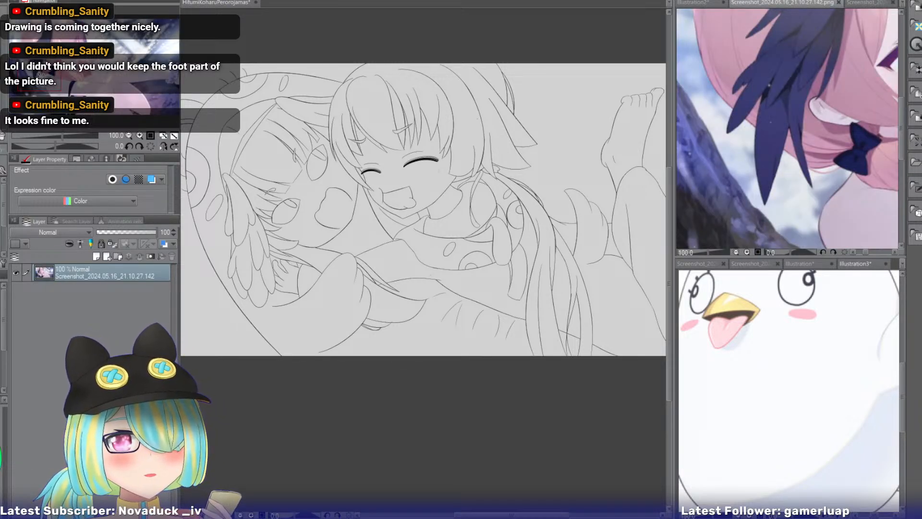
drag(41, 75, 69, 48)
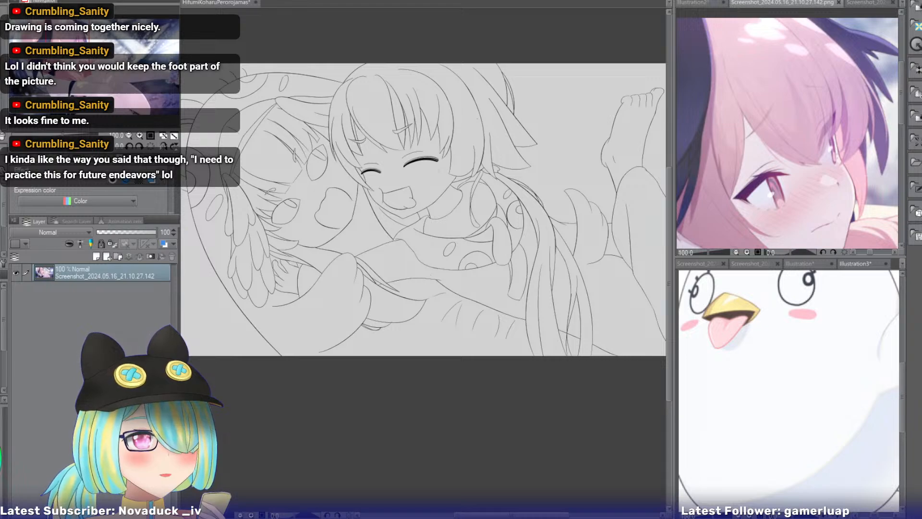
click(863, 4)
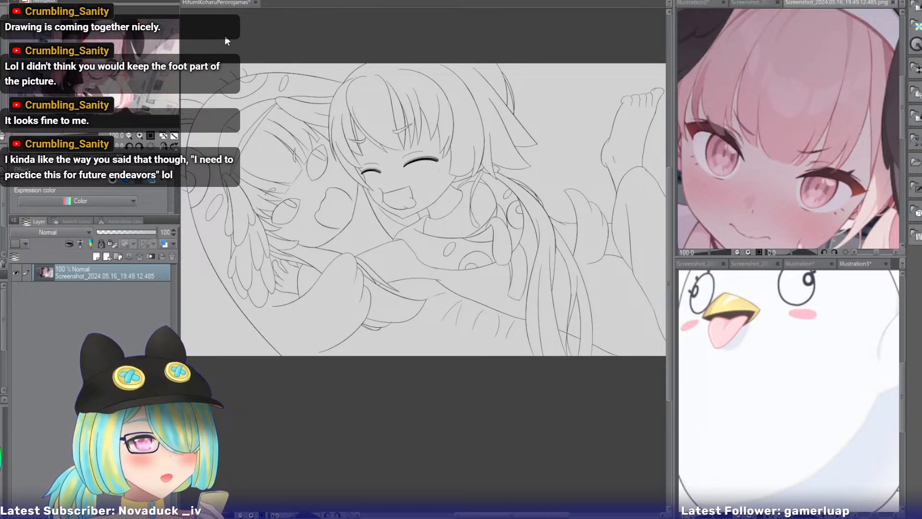
drag(105, 62, 107, 62)
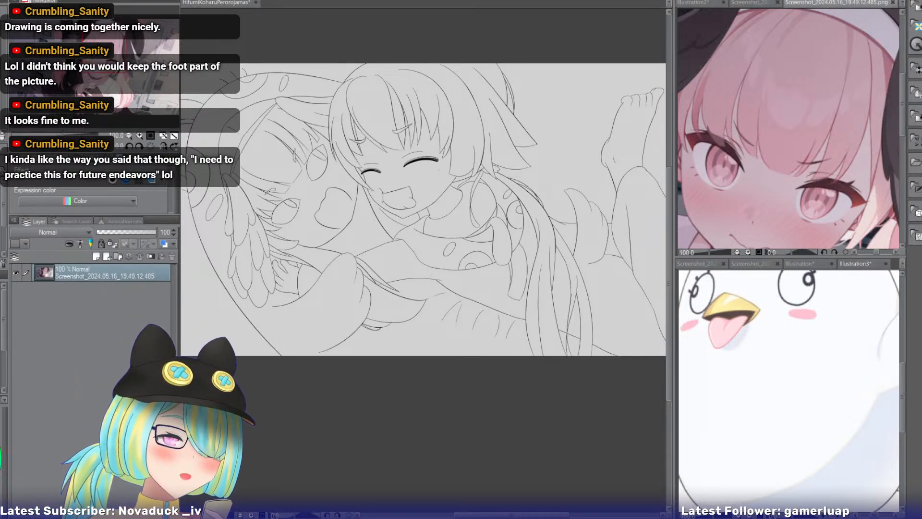
drag(111, 57, 128, 92)
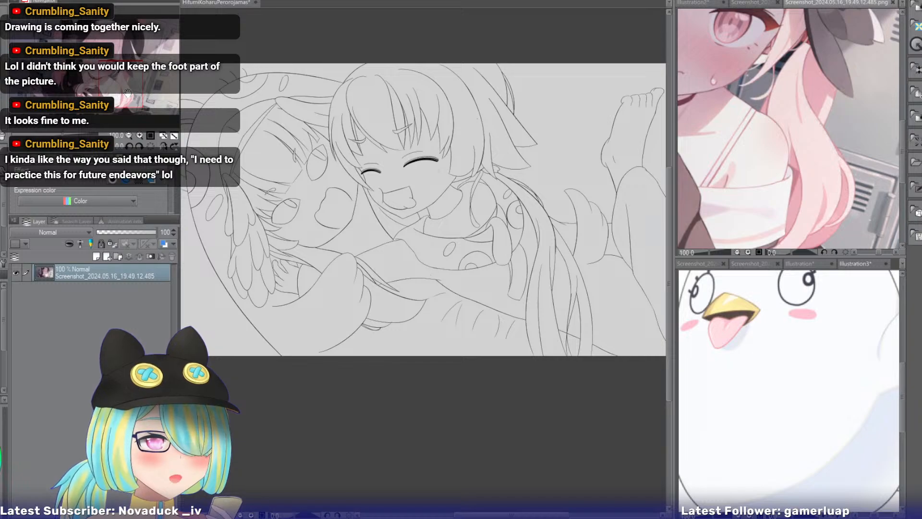
drag(128, 92, 95, 60)
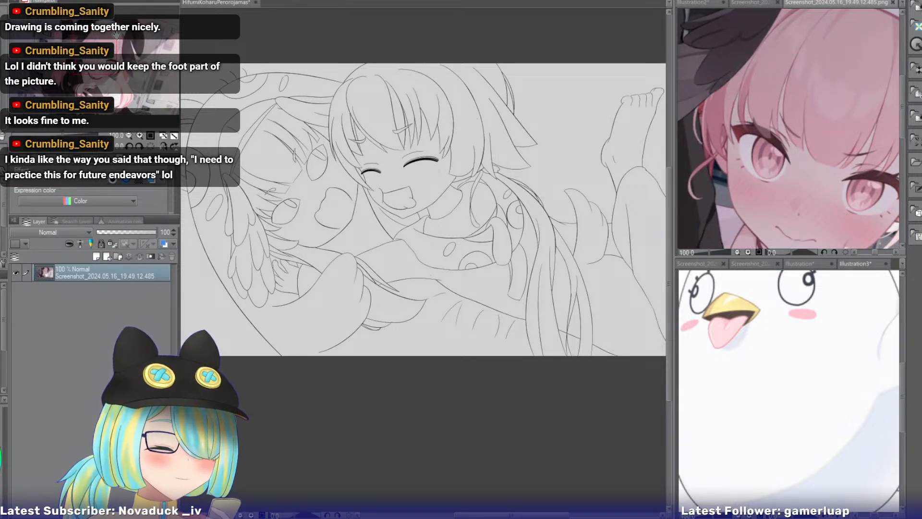
mouse_move(90, 48)
mouse_down()
mouse_move(64, 60)
mouse_move(93, 59)
mouse_move(99, 43)
mouse_up()
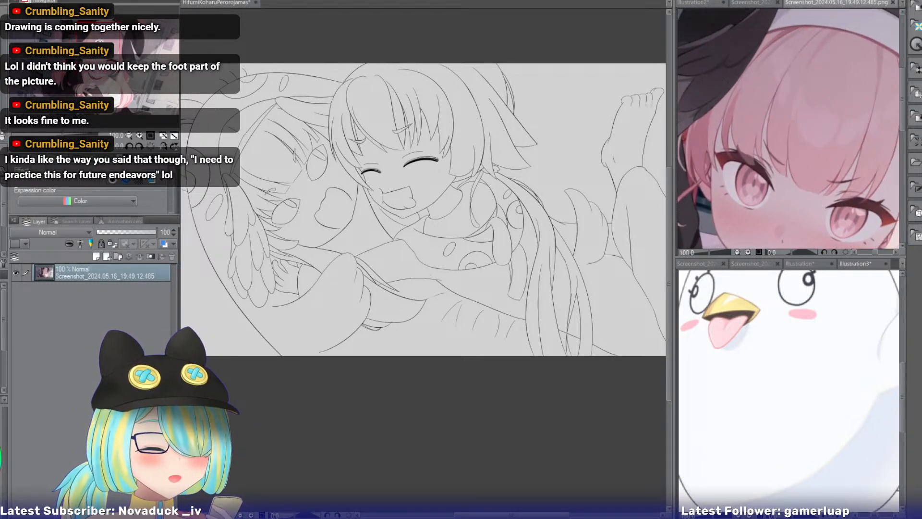
click(184, 3)
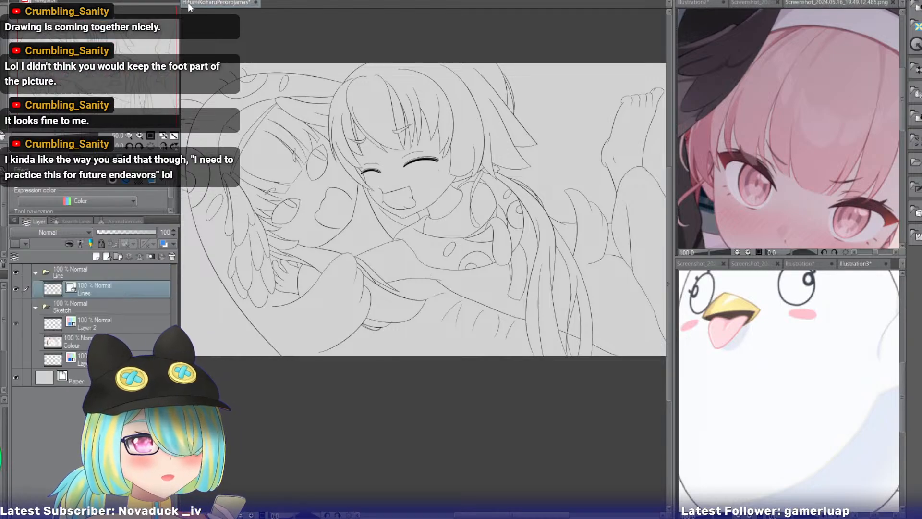
Inspect both girls' faces with the canvas rotated, and check the smiling girl's face and hair in her sailor-uniform reference.
click(139, 135)
drag(110, 85, 69, 62)
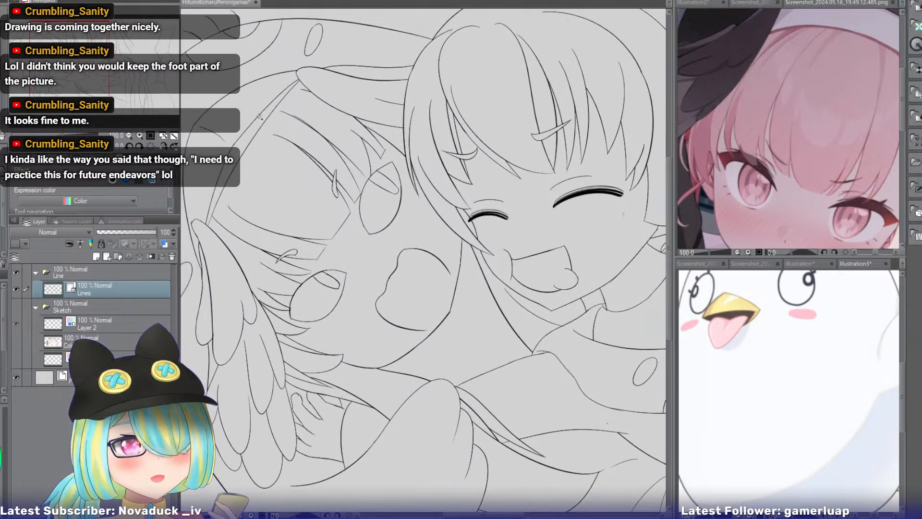
drag(223, 236, 282, 121)
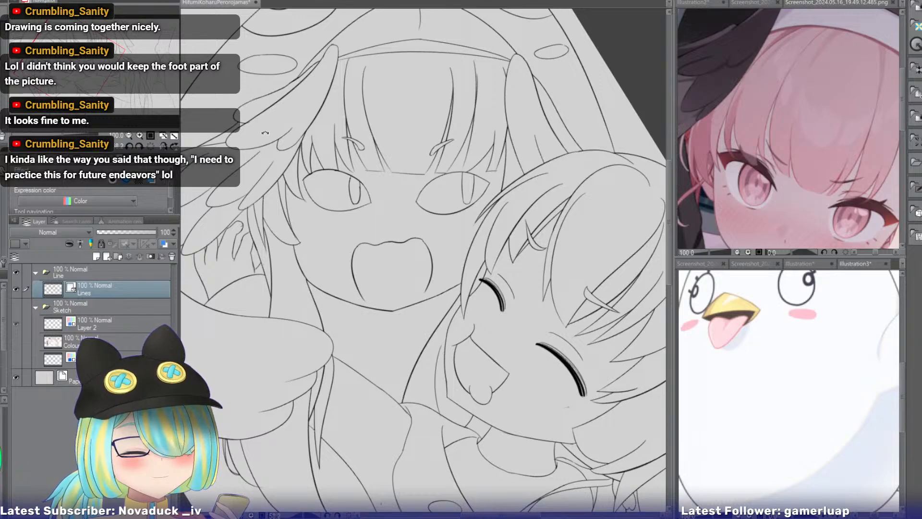
drag(124, 82, 98, 76)
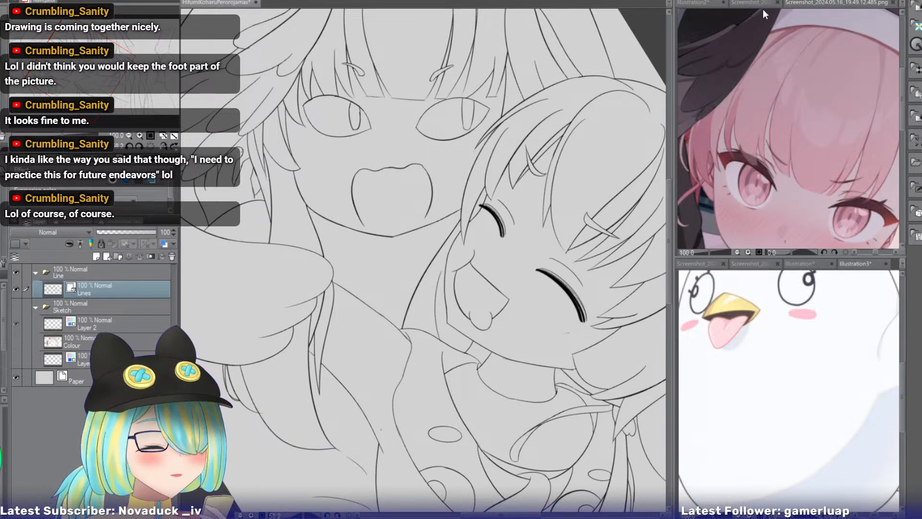
click(706, 263)
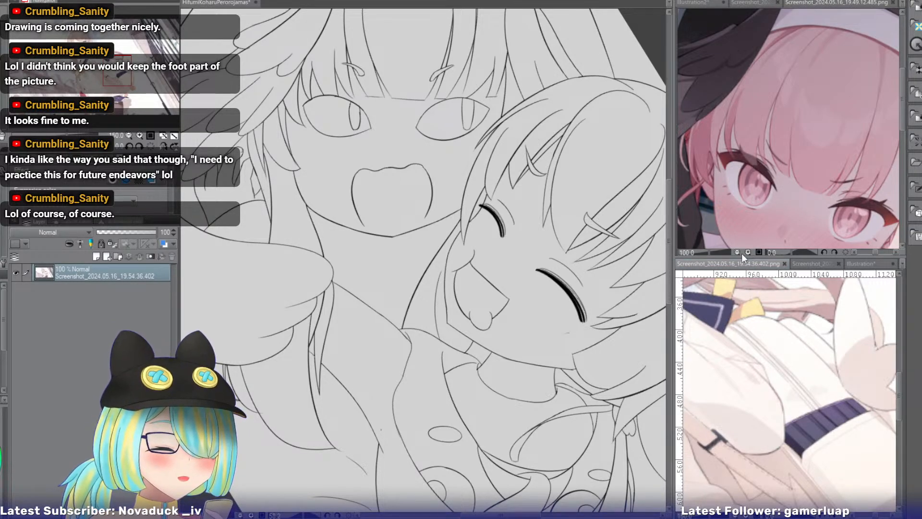
drag(124, 79, 87, 61)
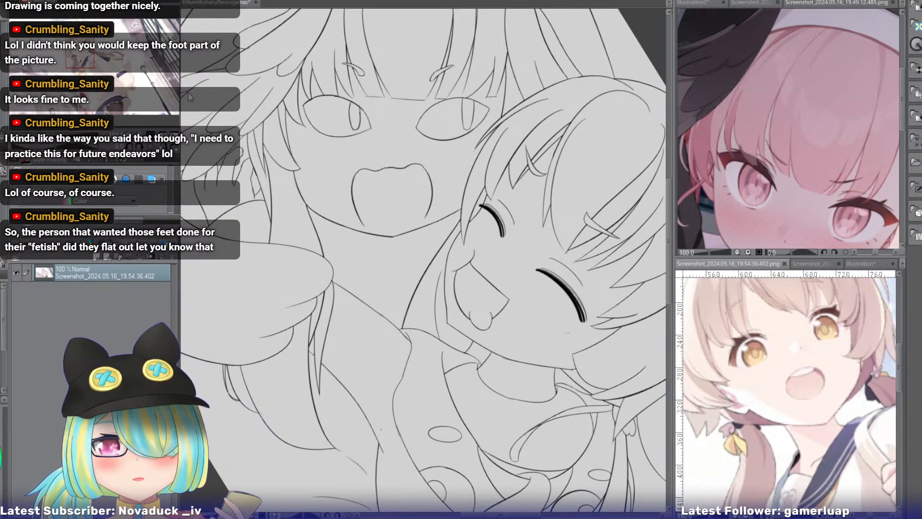
click(211, 3)
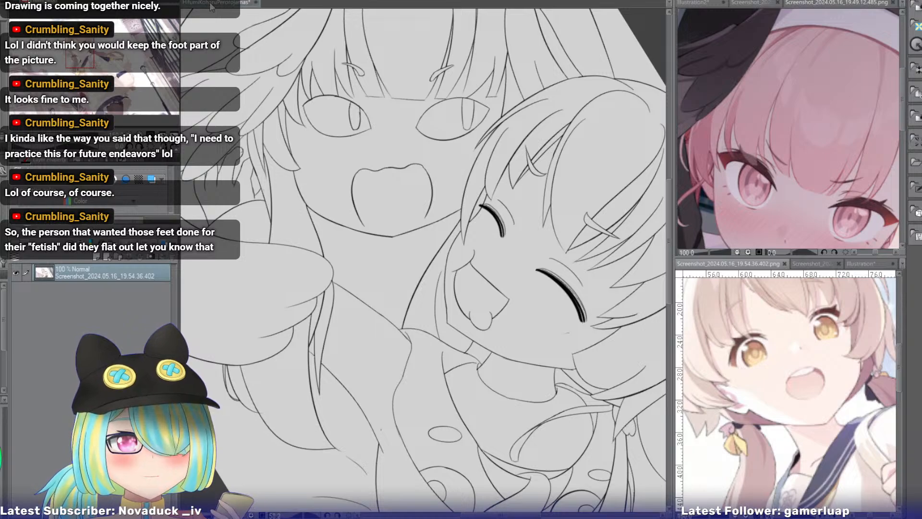
Review the faces and feathers with the canvas upright, and check the pink-haired girl's twin tail in the full-body reference.
click(150, 147)
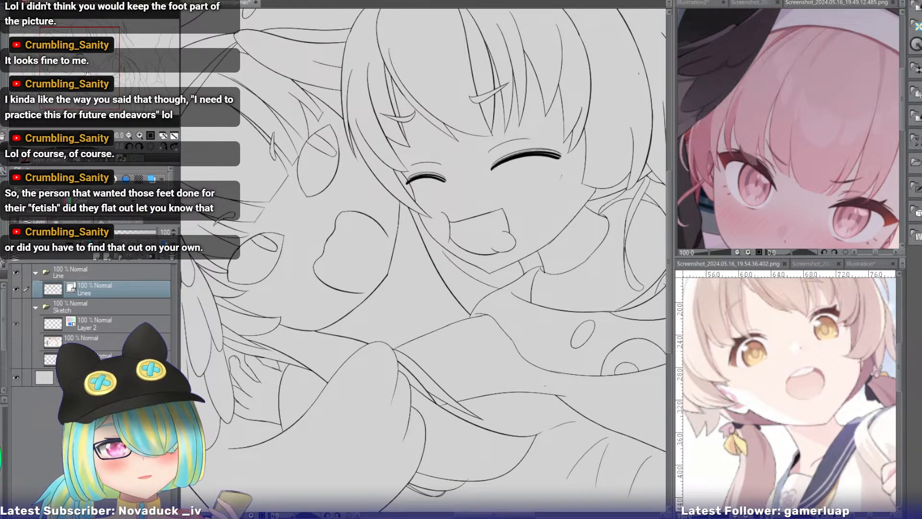
drag(87, 74, 72, 73)
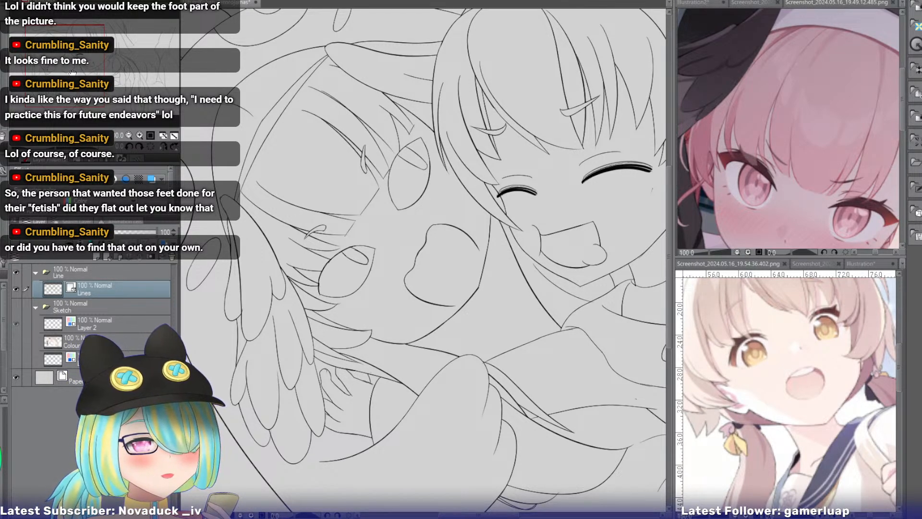
drag(72, 73, 76, 73)
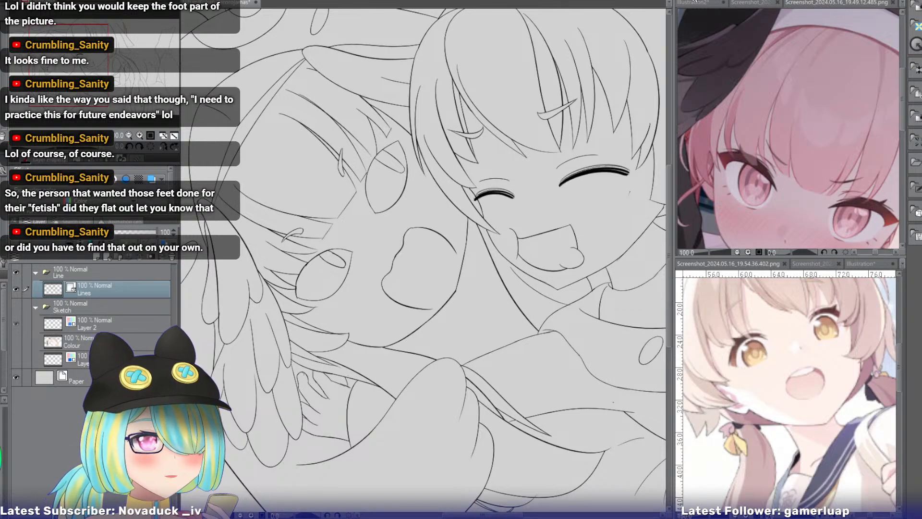
click(753, 3)
click(698, 4)
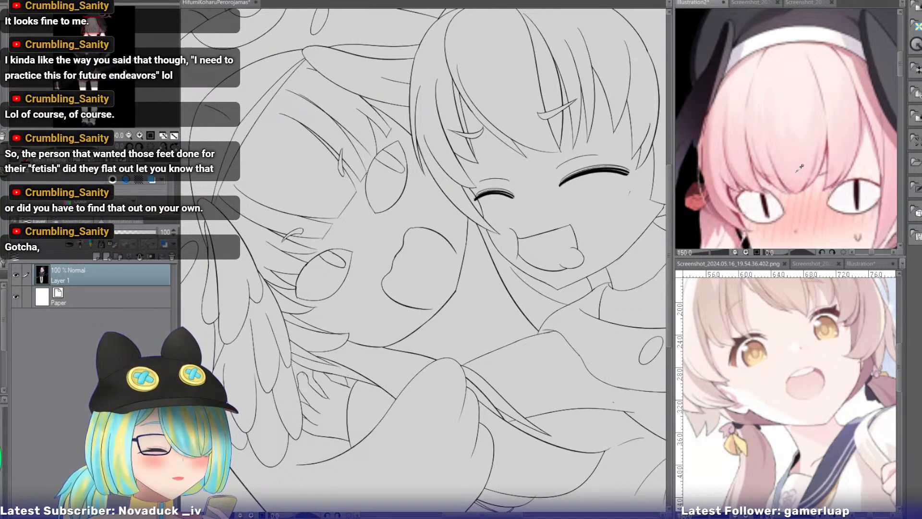
drag(100, 33, 114, 45)
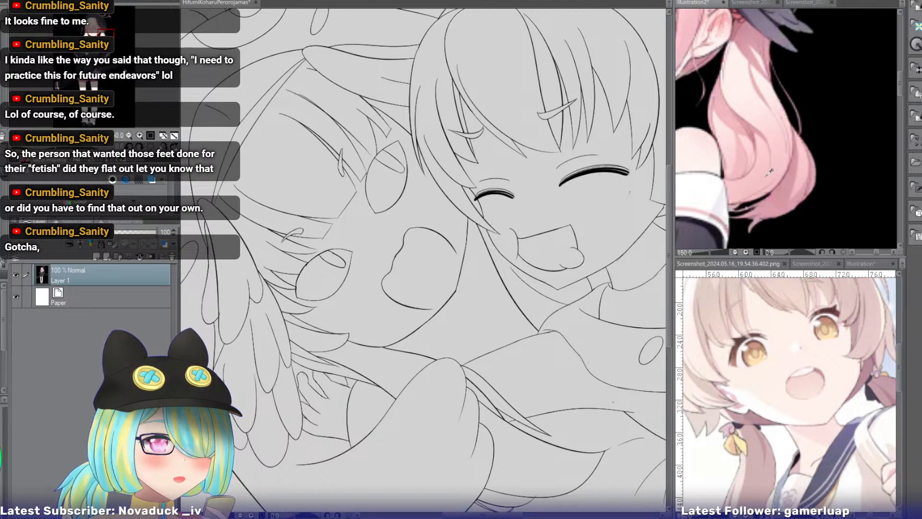
click(203, 3)
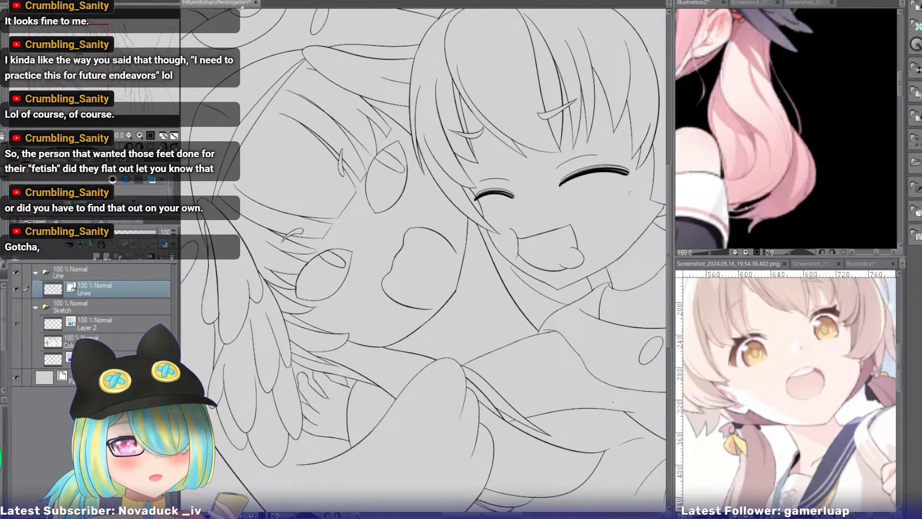
drag(67, 65, 57, 62)
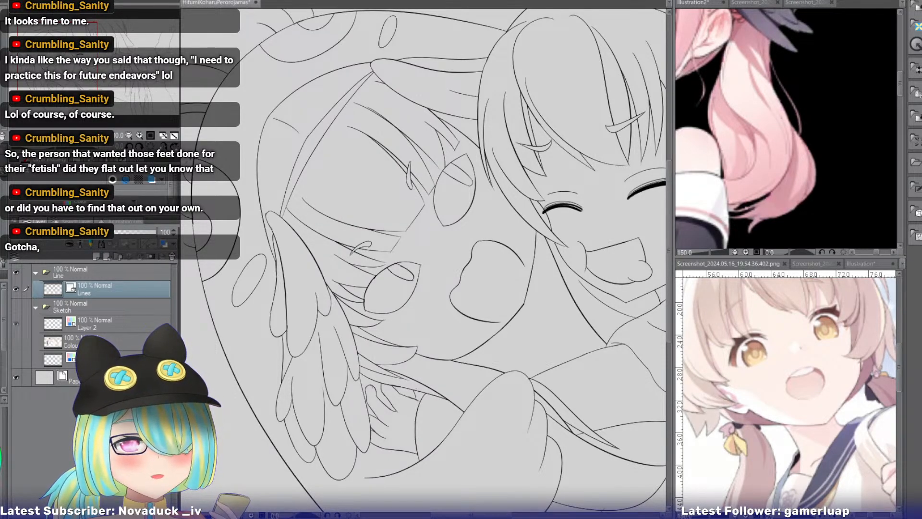
Try a short connecting stroke between the fringe tips above the open-mouthed girl's eye, and undo it.
drag(239, 130, 427, 135)
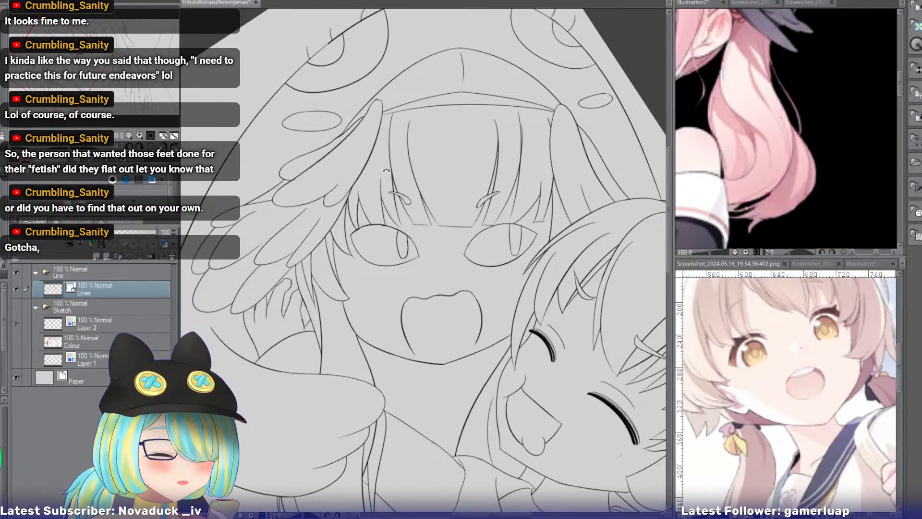
double_click(140, 135)
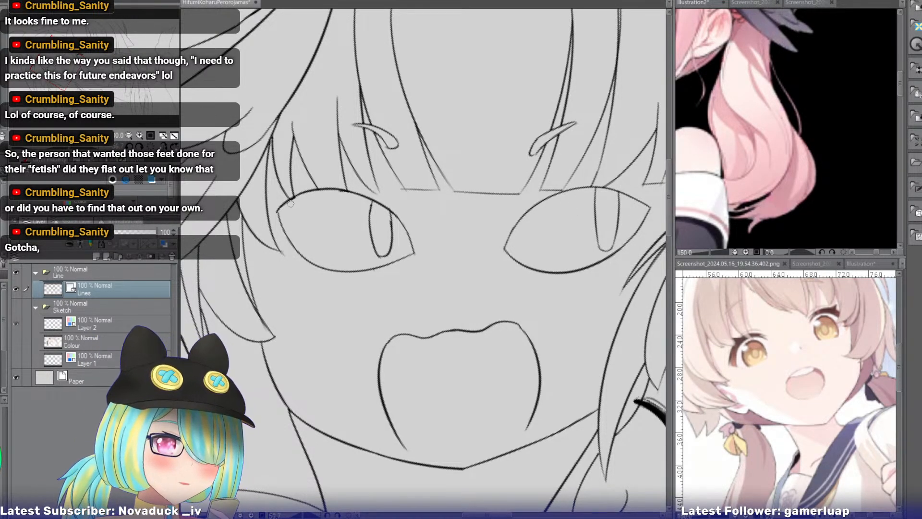
drag(395, 187, 412, 194)
key(ctrl+z)
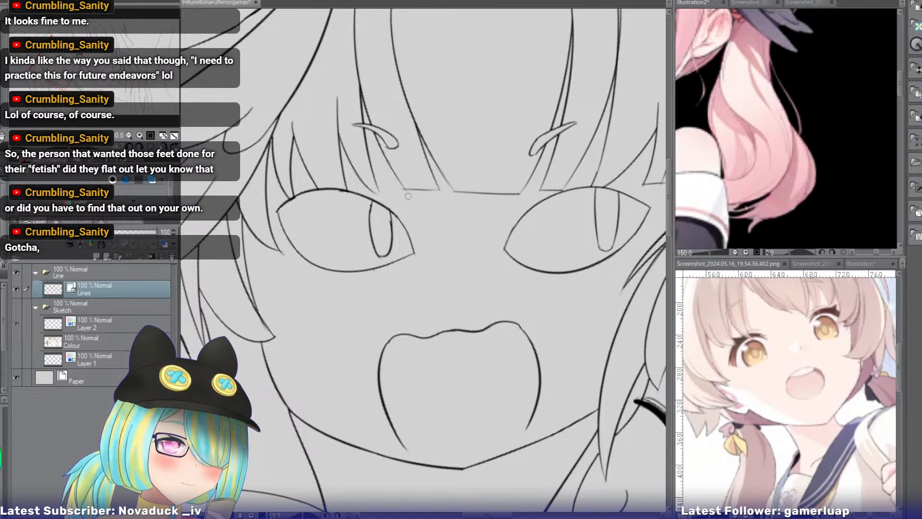
click(139, 134)
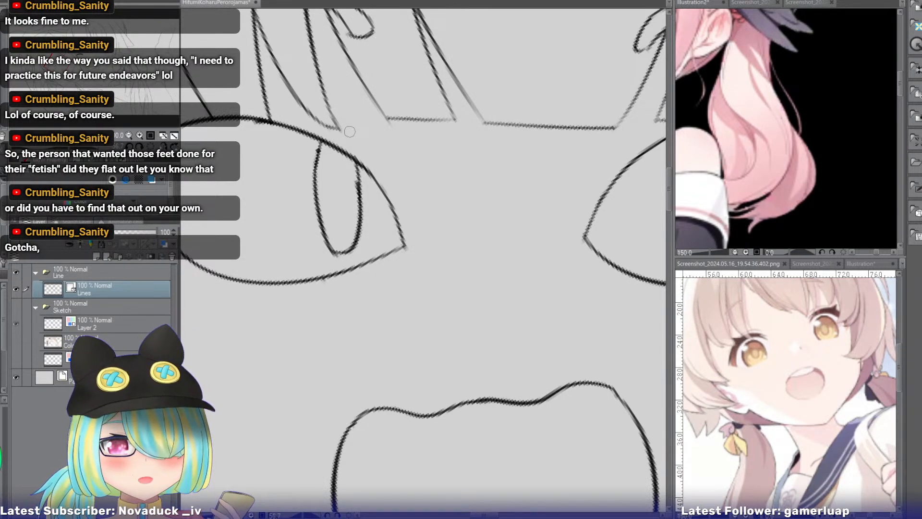
click(128, 136)
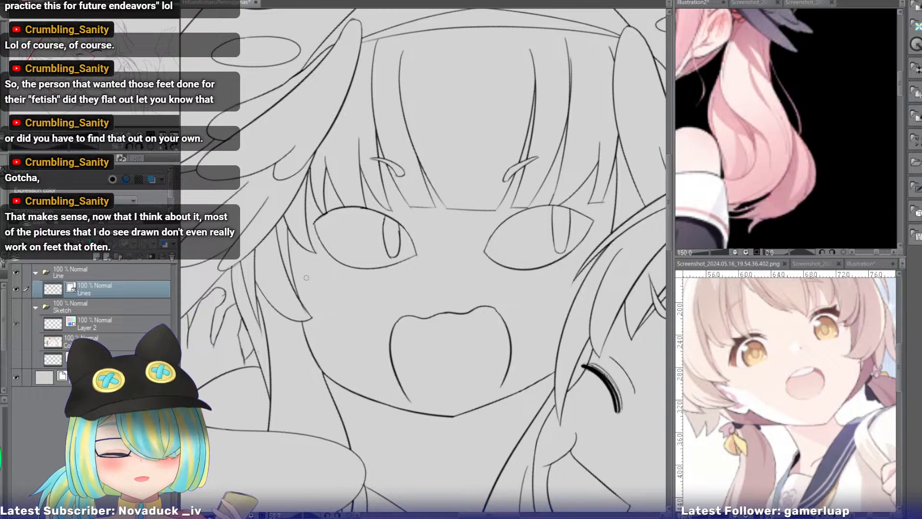
Select the open-mouthed girl's neck area, draw thin crease lines inside it below the jaw, and clear the selection.
drag(432, 288, 433, 221)
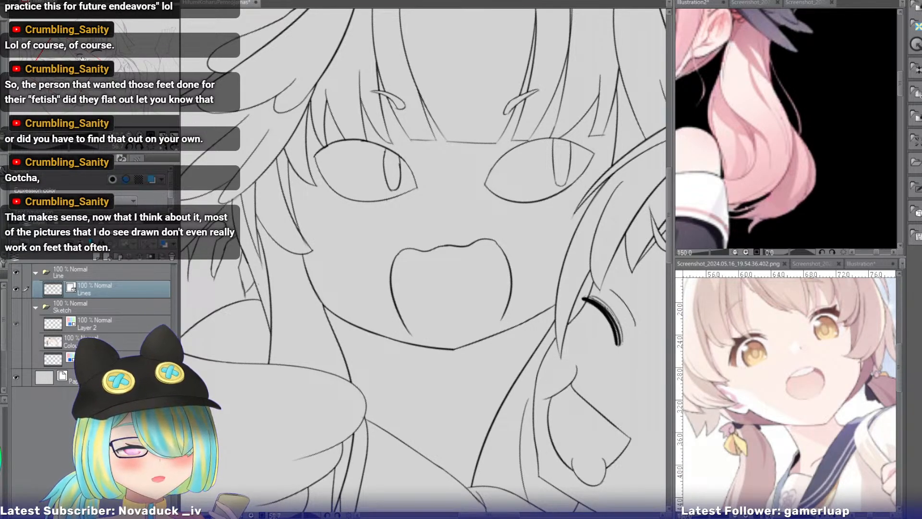
drag(59, 58, 76, 53)
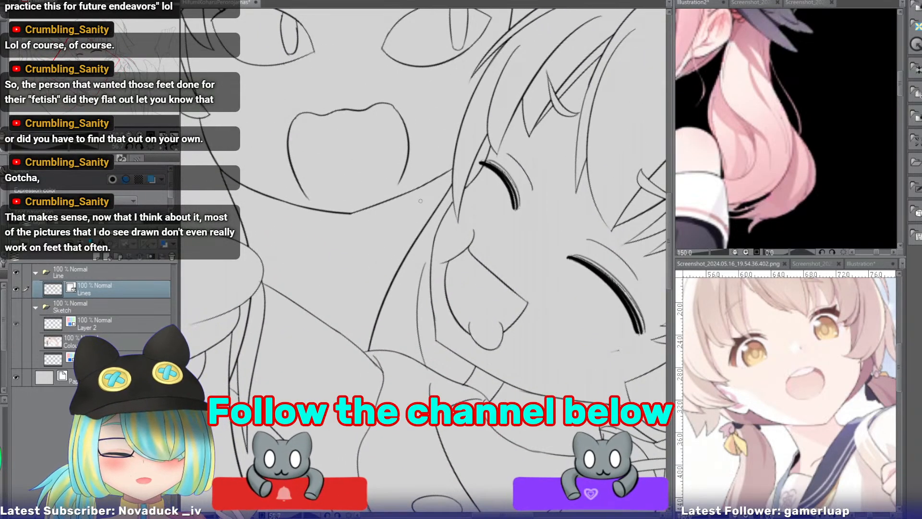
click(401, 233)
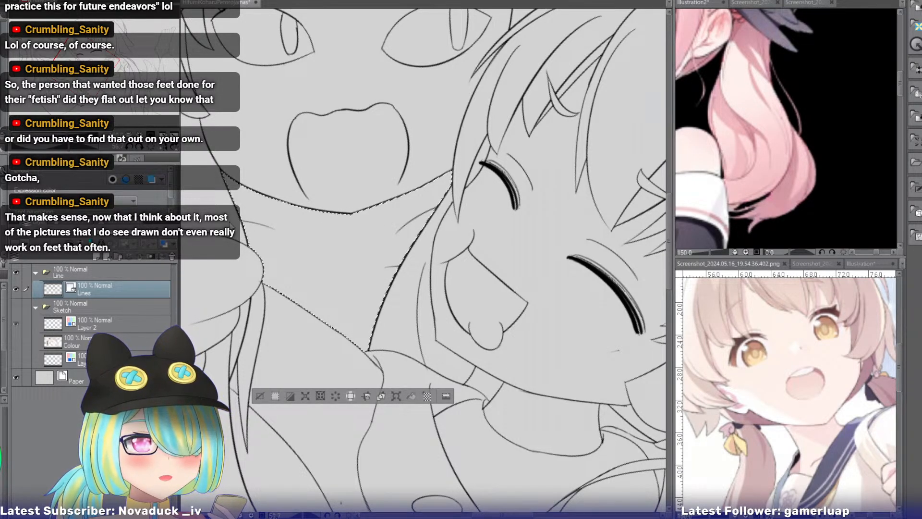
drag(265, 213, 315, 239)
key(ctrl+z)
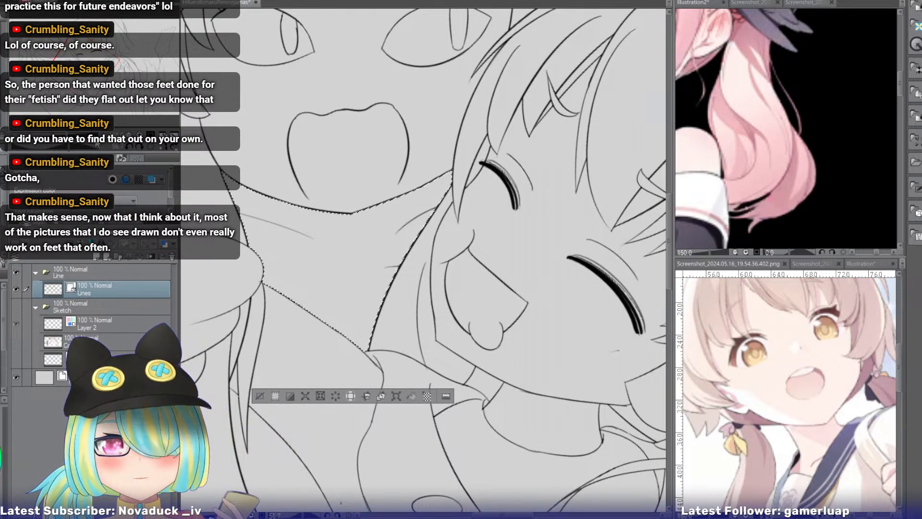
click(259, 396)
drag(265, 398, 256, 422)
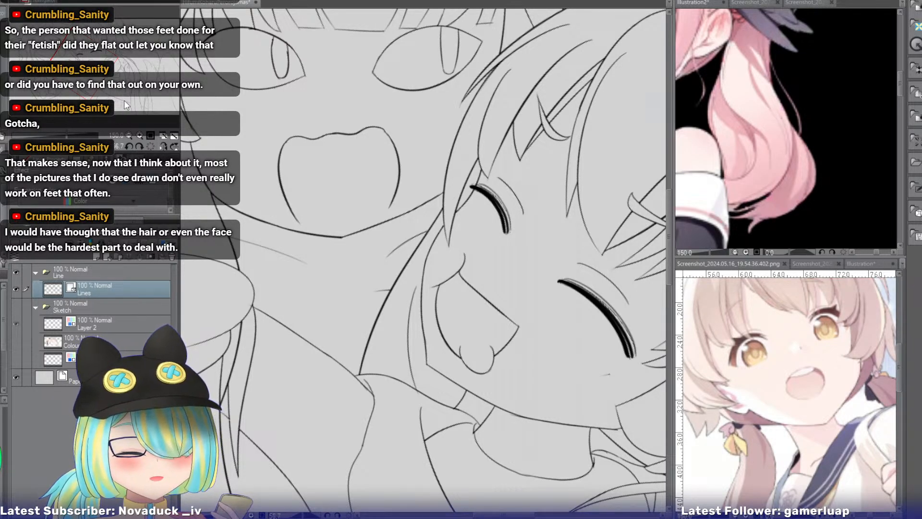
Review both girls' faces, fringes and the neck creases with the canvas upright and rotated.
click(139, 147)
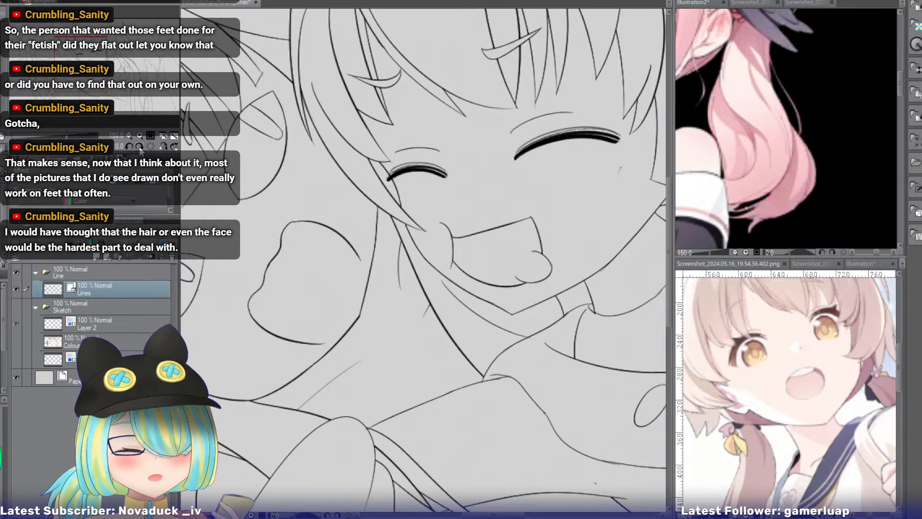
drag(423, 240, 539, 281)
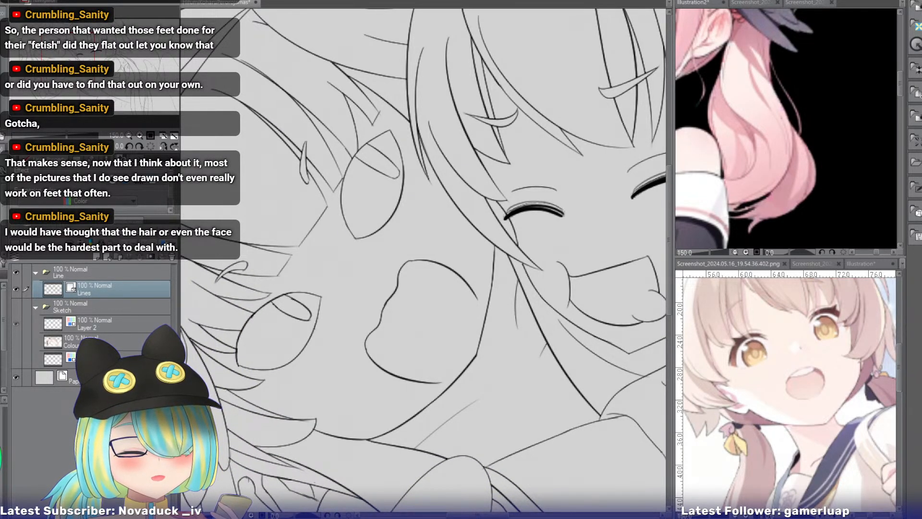
drag(422, 260, 466, 264)
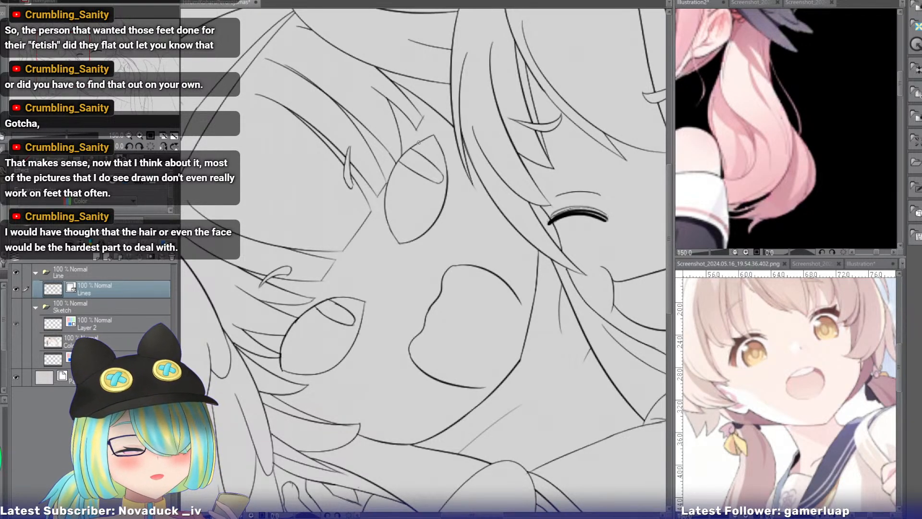
drag(291, 162, 396, 72)
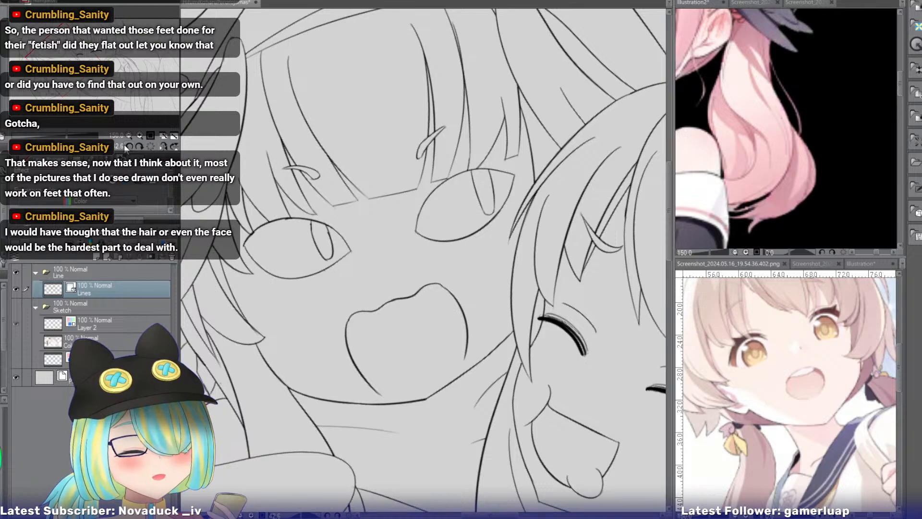
drag(518, 288, 575, 305)
drag(480, 288, 383, 231)
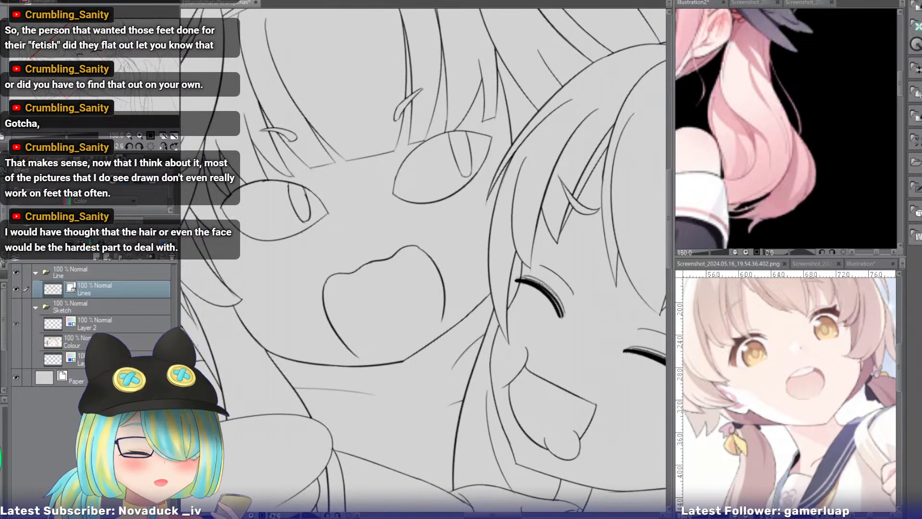
drag(374, 226, 470, 290)
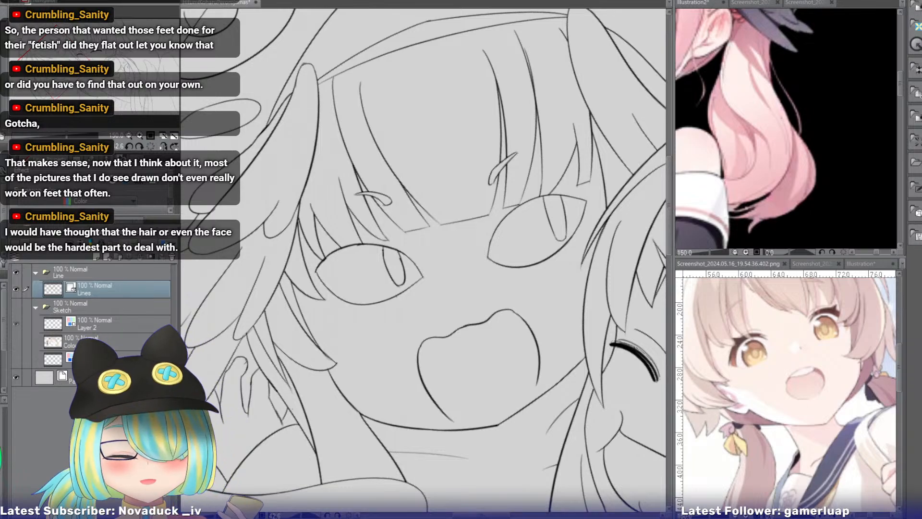
drag(422, 260, 485, 267)
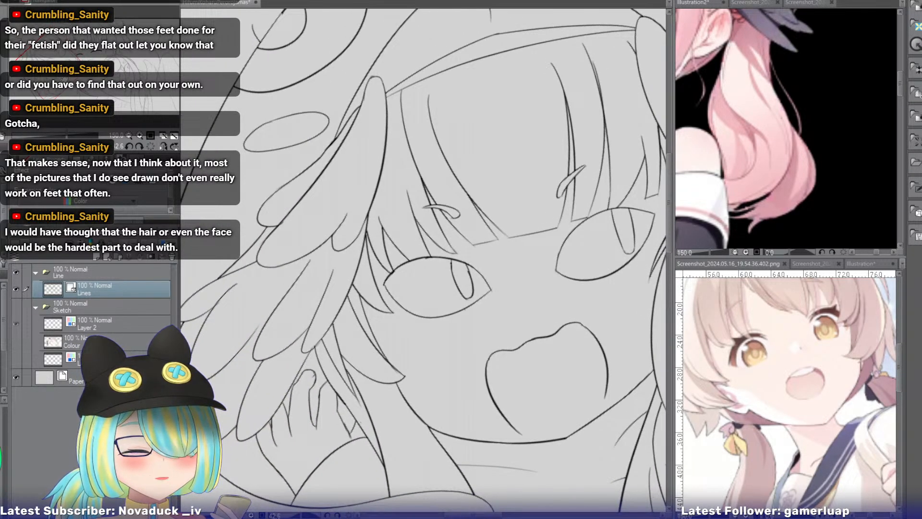
drag(422, 278, 388, 281)
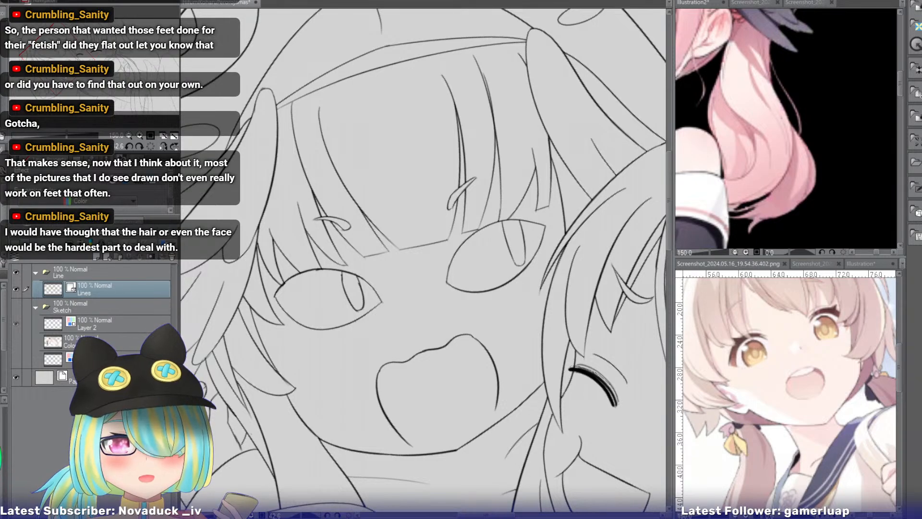
drag(568, 120, 391, 111)
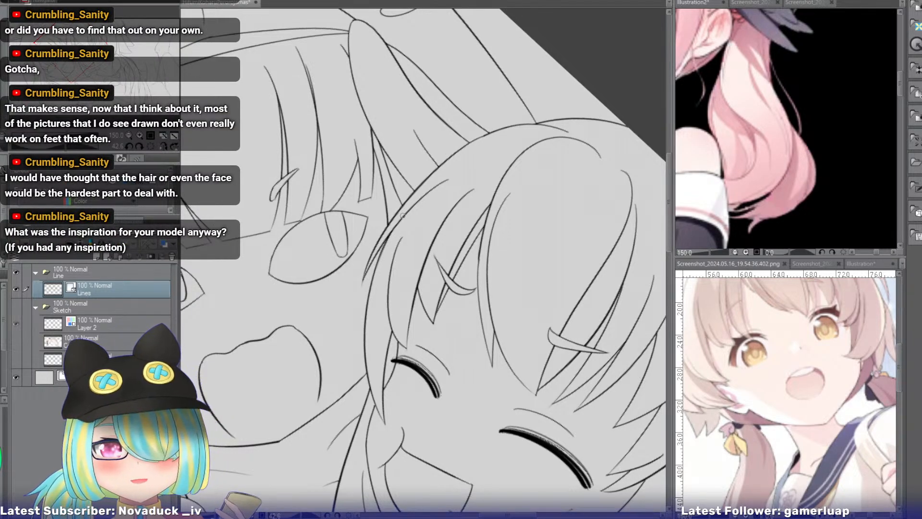
drag(402, 216, 521, 249)
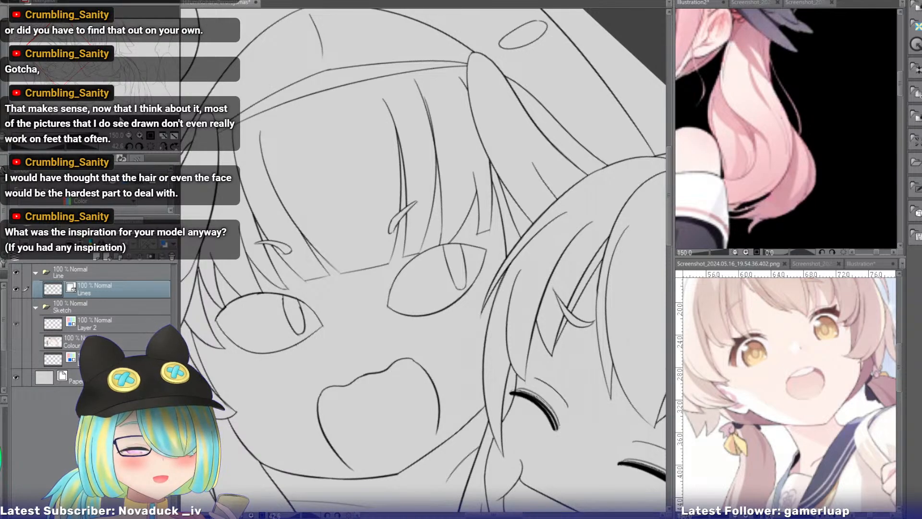
Examine the open-mouthed girl's eyes, mouth, head feathers and neck with the canvas rotation reset and tilted.
click(150, 146)
drag(74, 70, 89, 81)
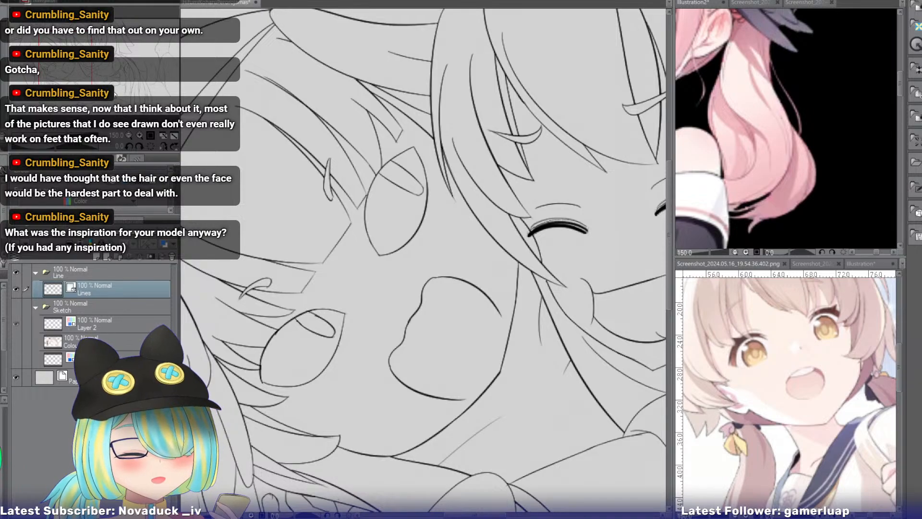
drag(78, 65, 74, 75)
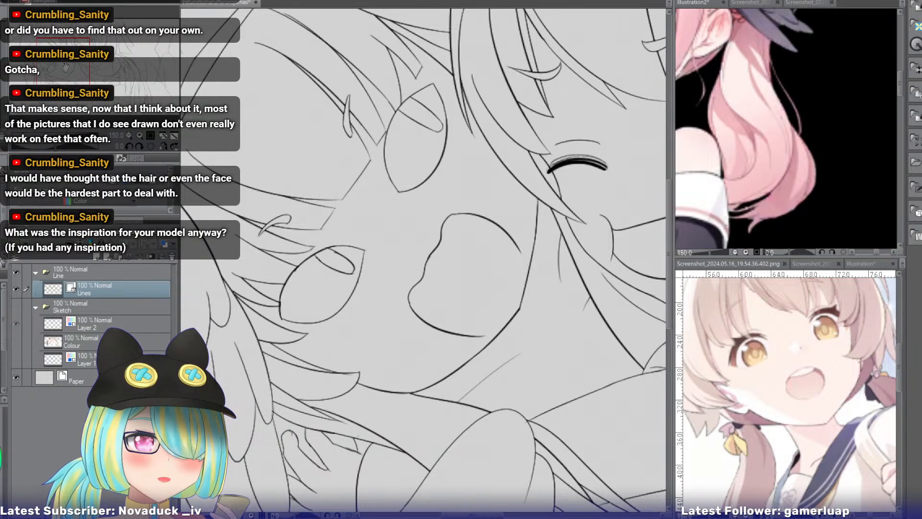
drag(68, 67, 65, 68)
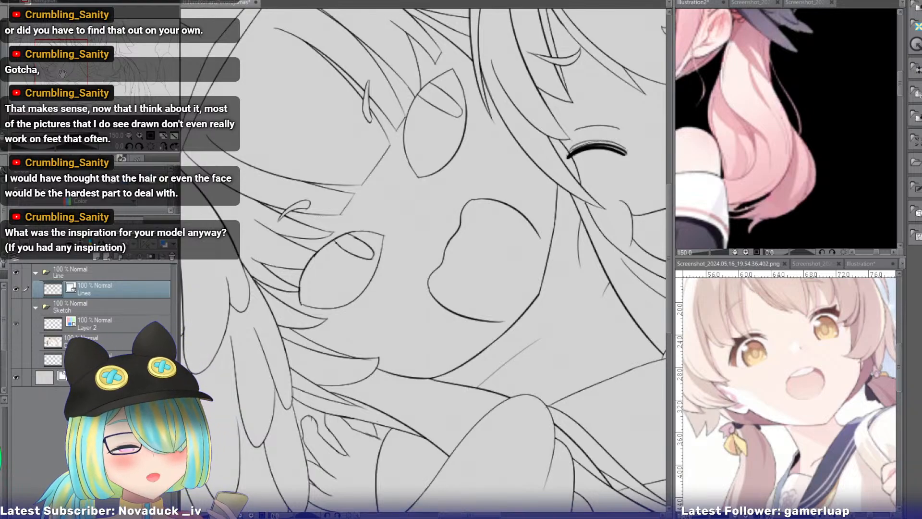
drag(65, 71, 61, 70)
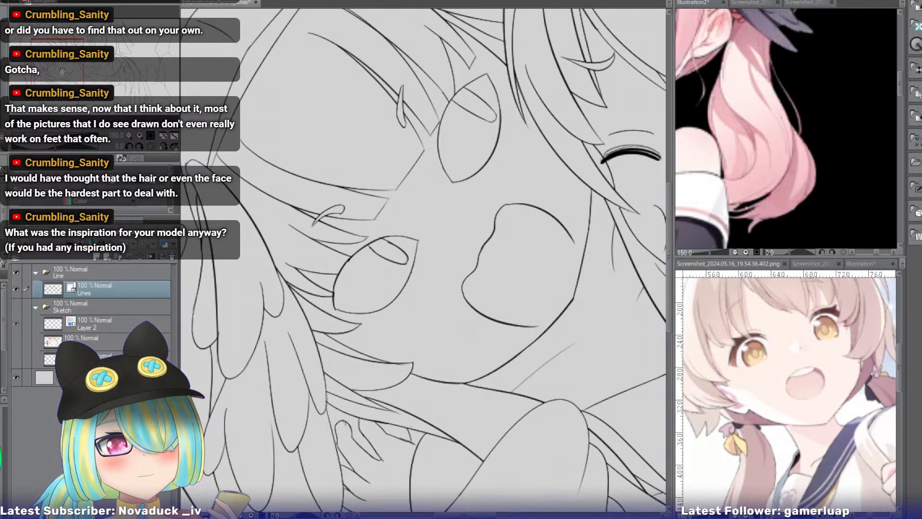
drag(61, 70, 61, 65)
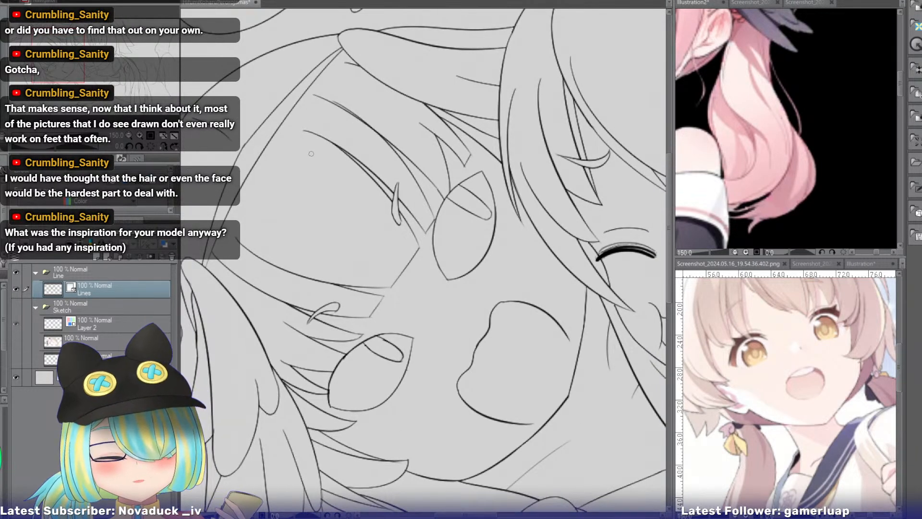
drag(248, 157, 407, 57)
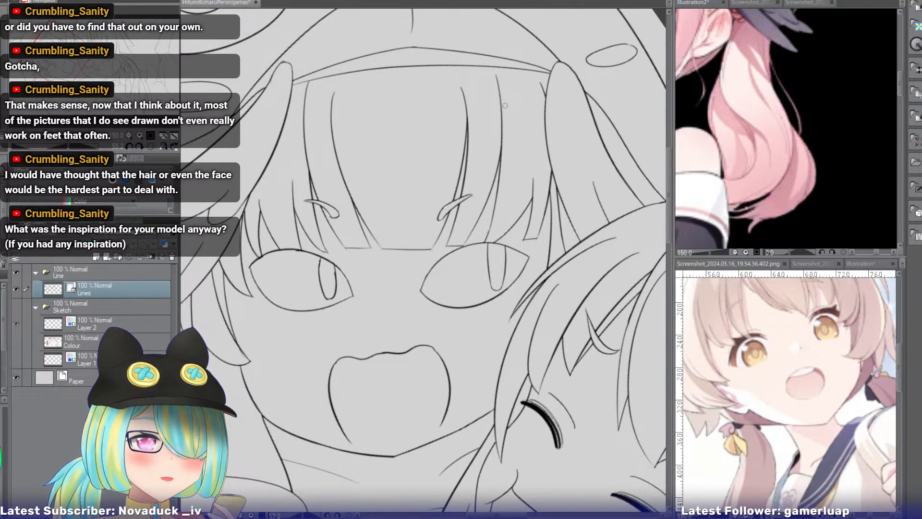
drag(71, 59, 82, 63)
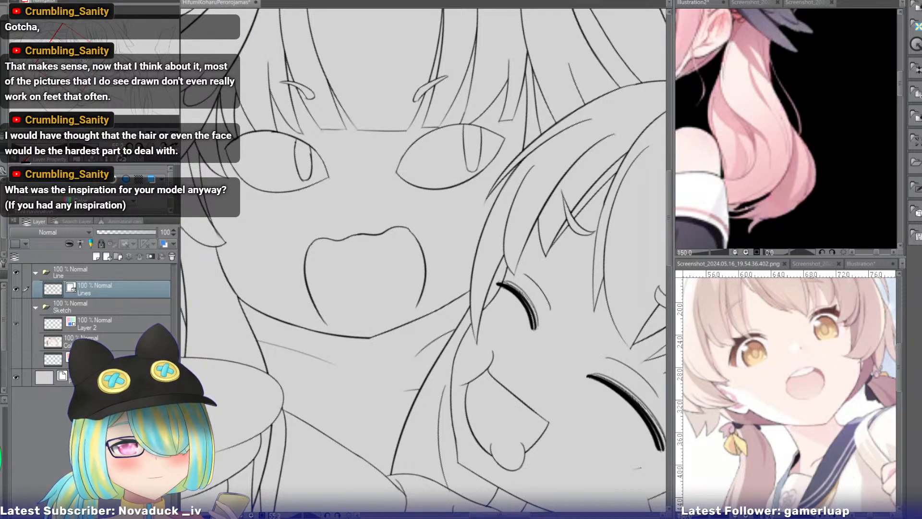
click(147, 143)
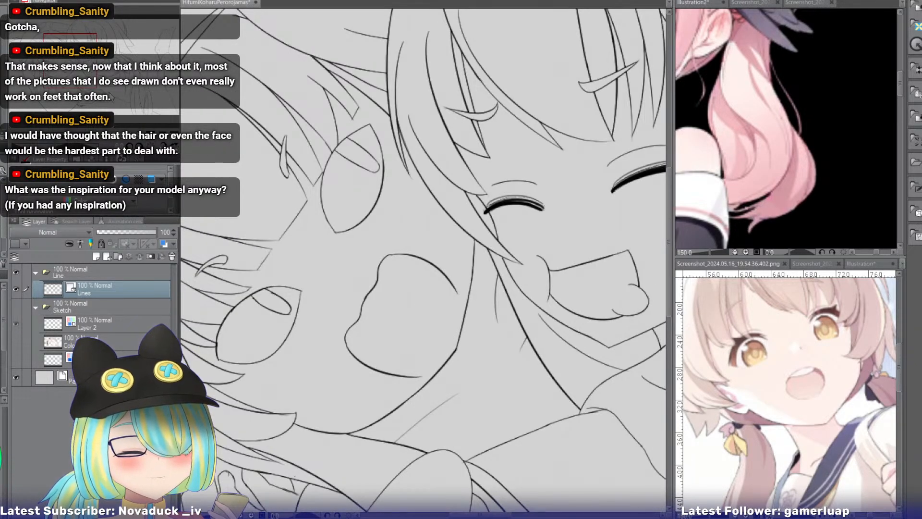
drag(84, 70, 78, 73)
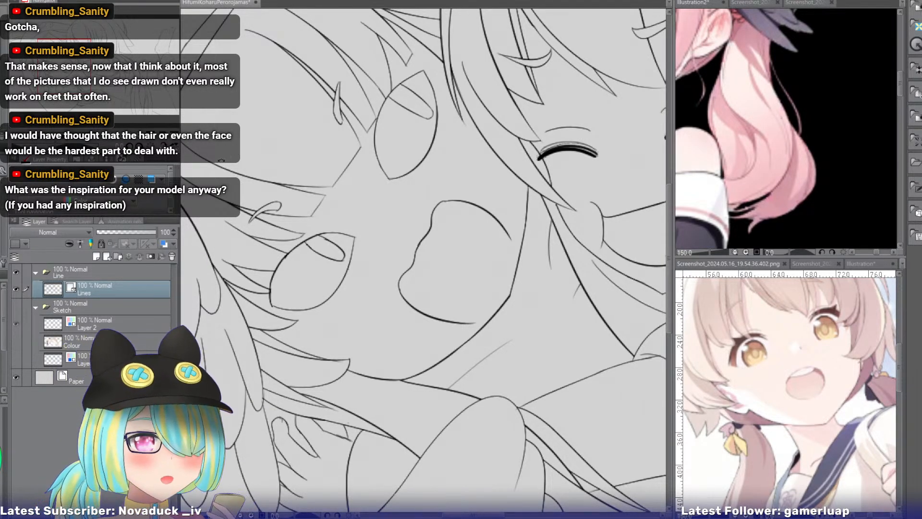
Redraw the short outer curve of the sleeve's lower lobe slightly wider, and erase the old curve inside it.
drag(60, 145, 72, 146)
drag(85, 66, 103, 89)
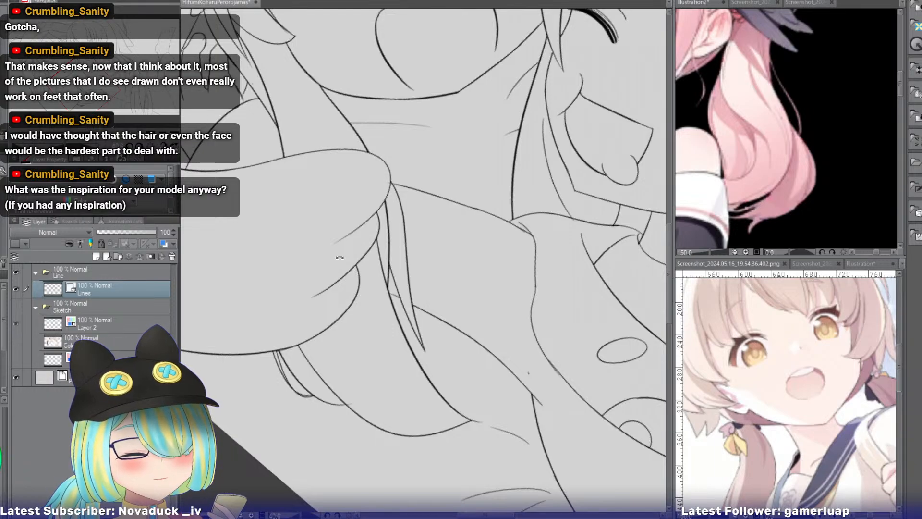
click(139, 134)
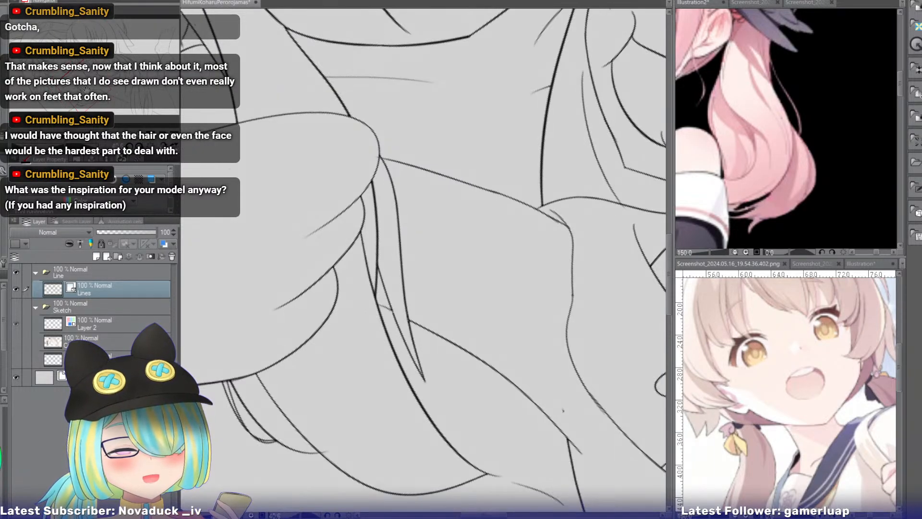
drag(86, 90, 86, 94)
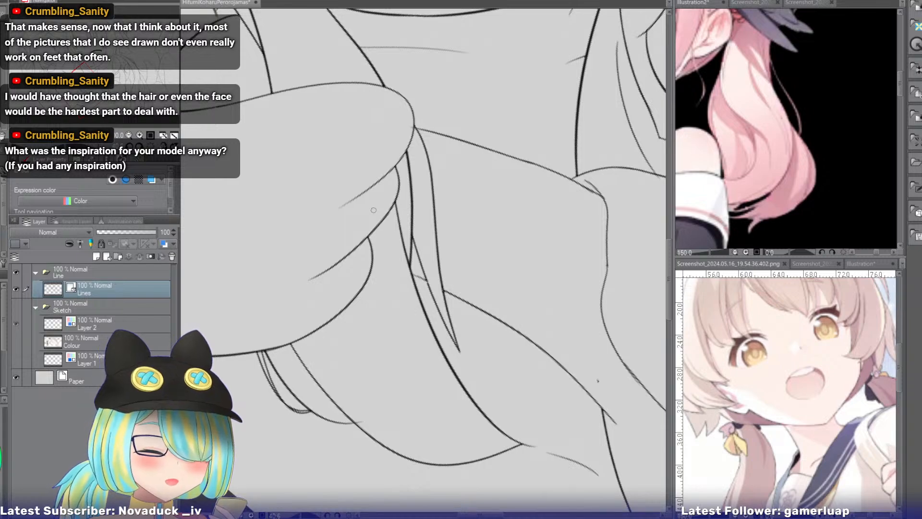
mouse_move(374, 208)
mouse_down()
mouse_move(378, 231)
mouse_move(363, 281)
mouse_move(377, 264)
mouse_move(359, 286)
mouse_move(377, 253)
mouse_move(359, 290)
mouse_up()
key(ctrl+z)
key(ctrl+z)
key(ctrl+z)
key(ctrl+z)
mouse_move(377, 207)
mouse_down()
mouse_move(363, 290)
mouse_move(353, 296)
mouse_up()
key(ctrl+z)
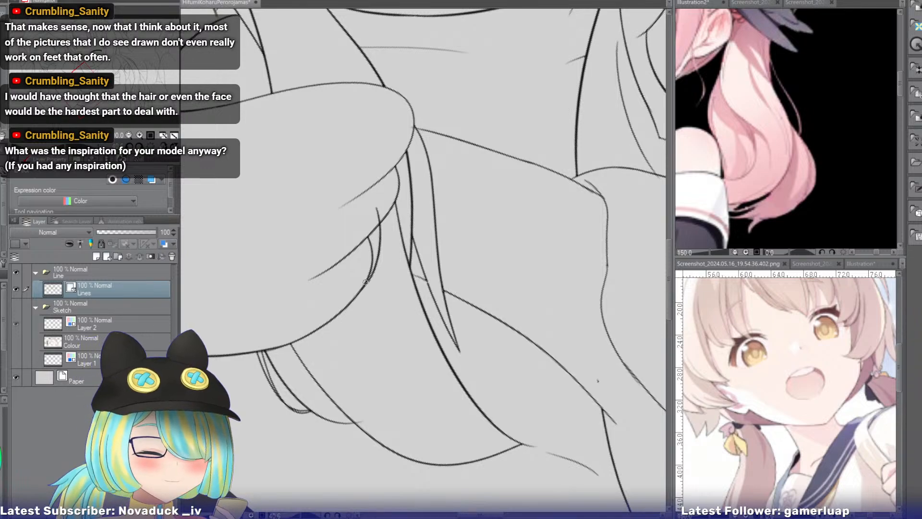
key(e)
click(371, 246)
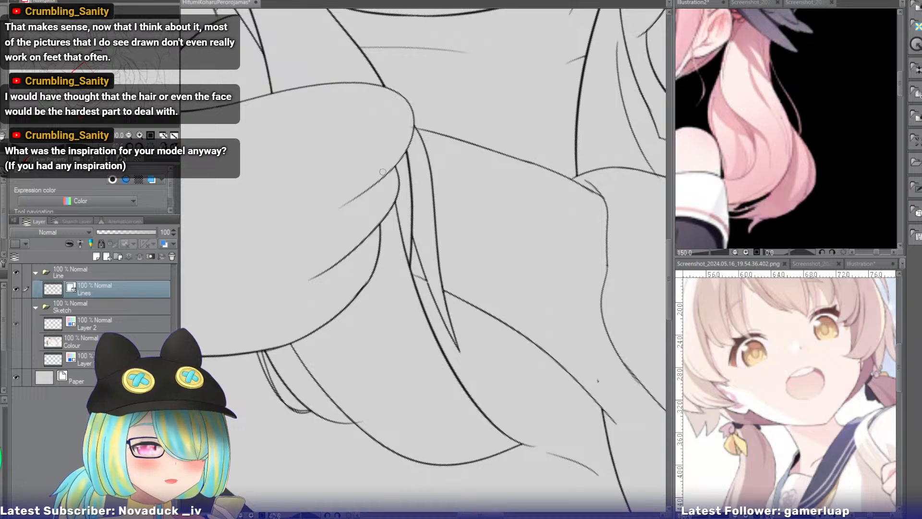
drag(93, 79, 67, 57)
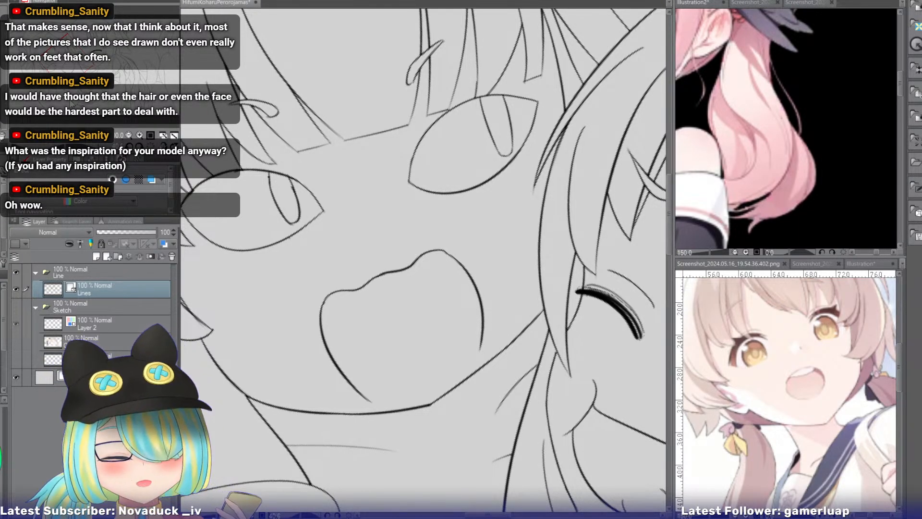
Examine the open-mouthed girl's eyes, mouth, fringe, head feathers and neck creases from several canvas angles.
click(60, 67)
drag(56, 64, 66, 71)
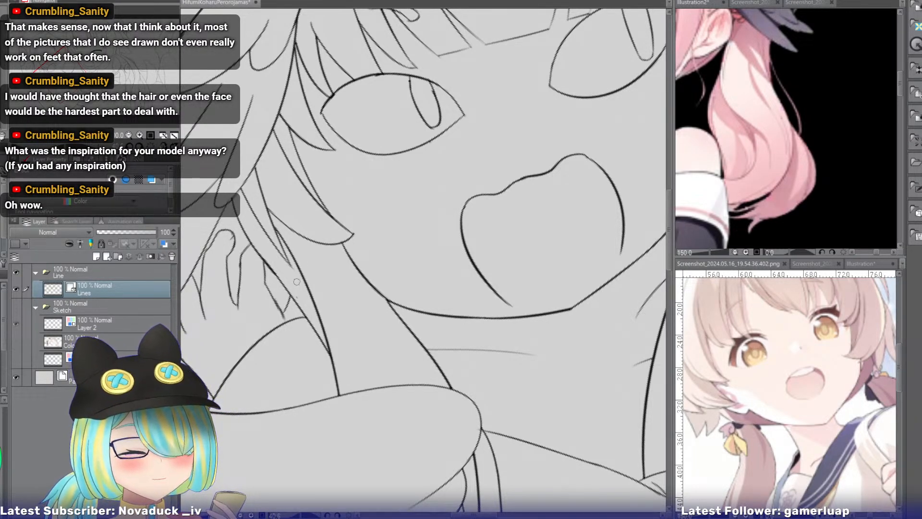
mouse_move(66, 72)
mouse_down()
mouse_move(61, 50)
mouse_move(42, 42)
mouse_move(54, 50)
mouse_up()
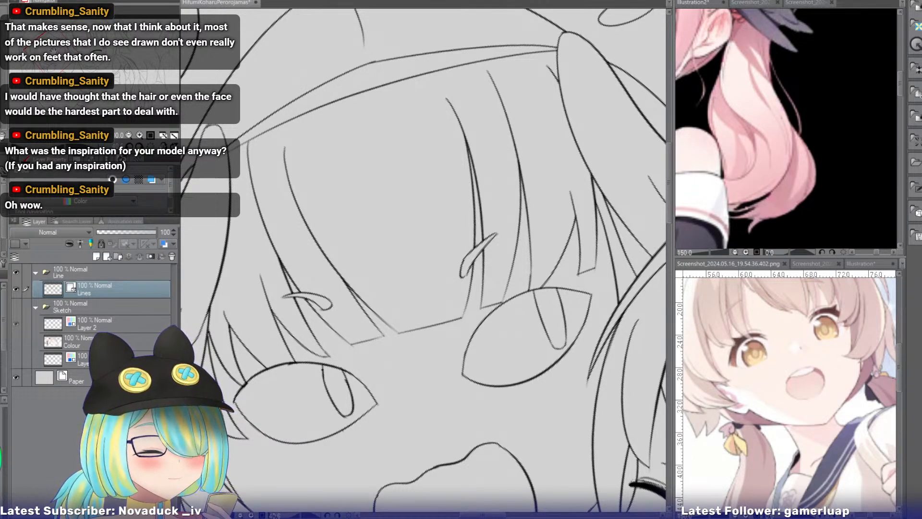
drag(57, 49, 63, 52)
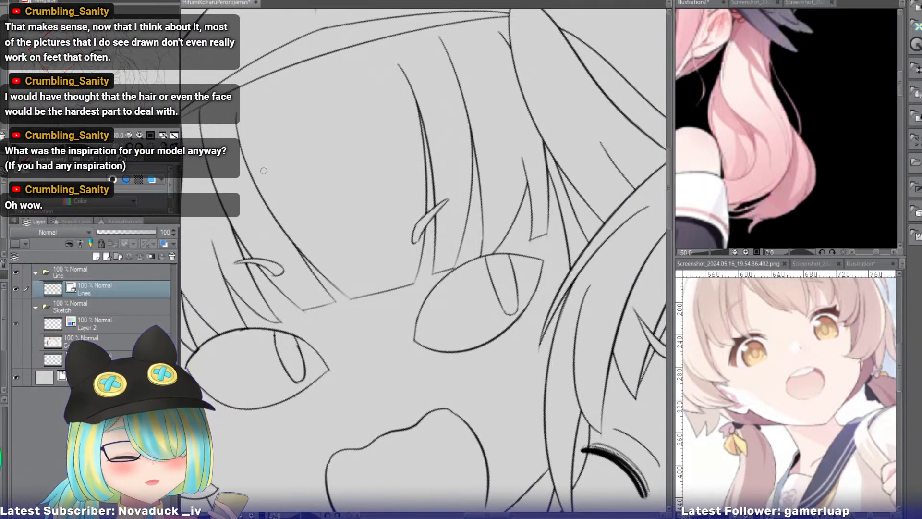
drag(284, 161, 296, 132)
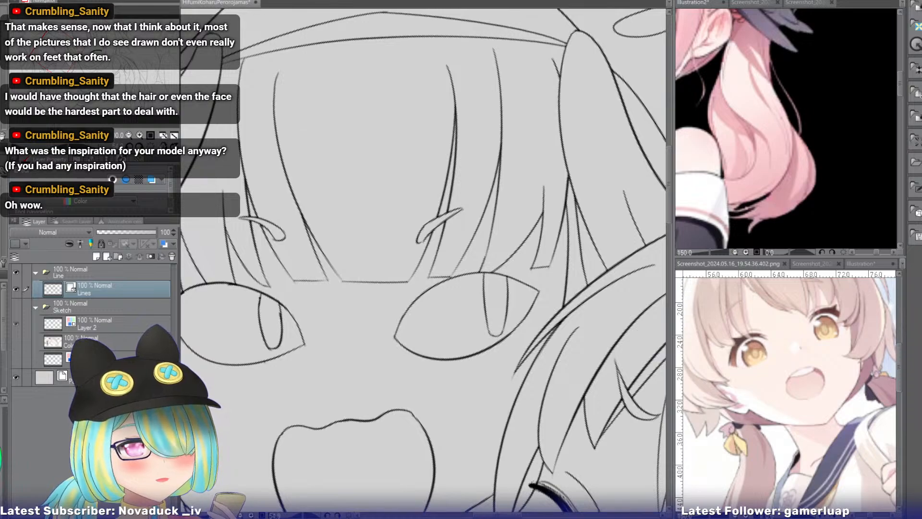
drag(66, 62, 56, 74)
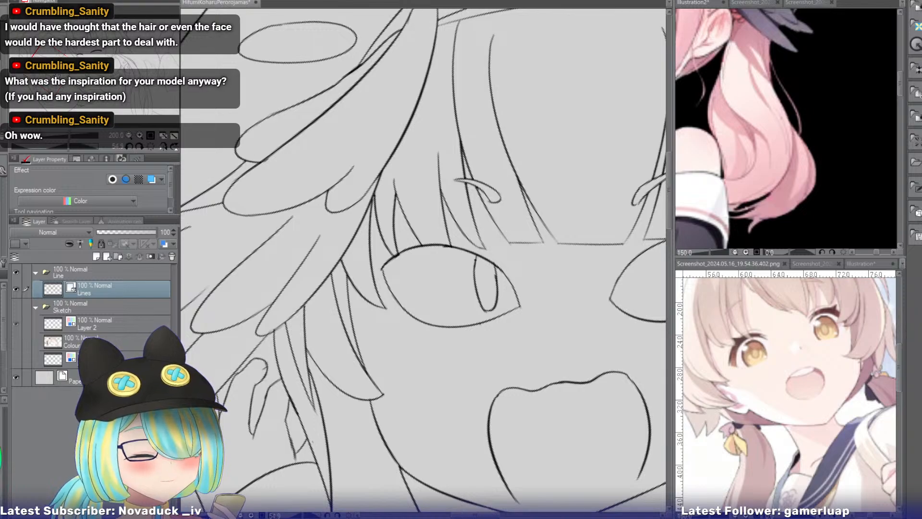
drag(432, 288, 385, 232)
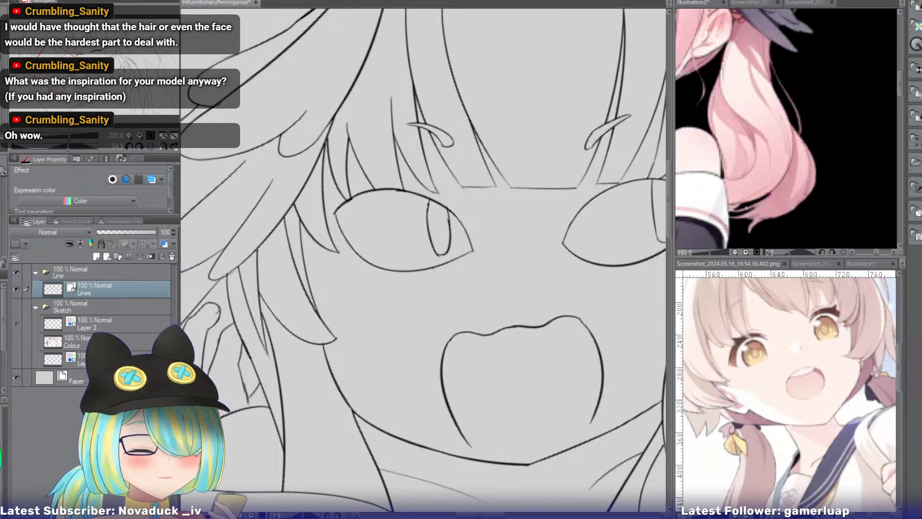
drag(63, 68, 68, 48)
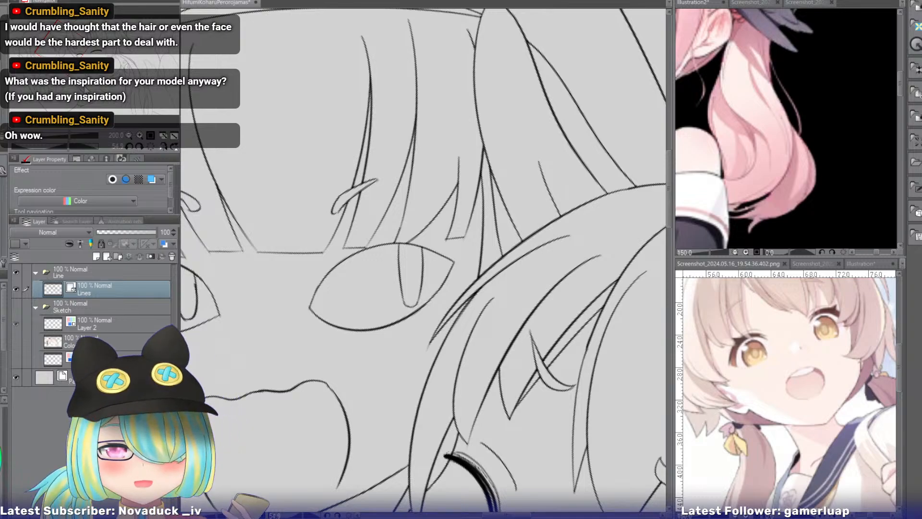
Extend the short fringe lock's tip beside the open-mouthed girl's eye nearest her companion, and erase the old tip line.
click(140, 135)
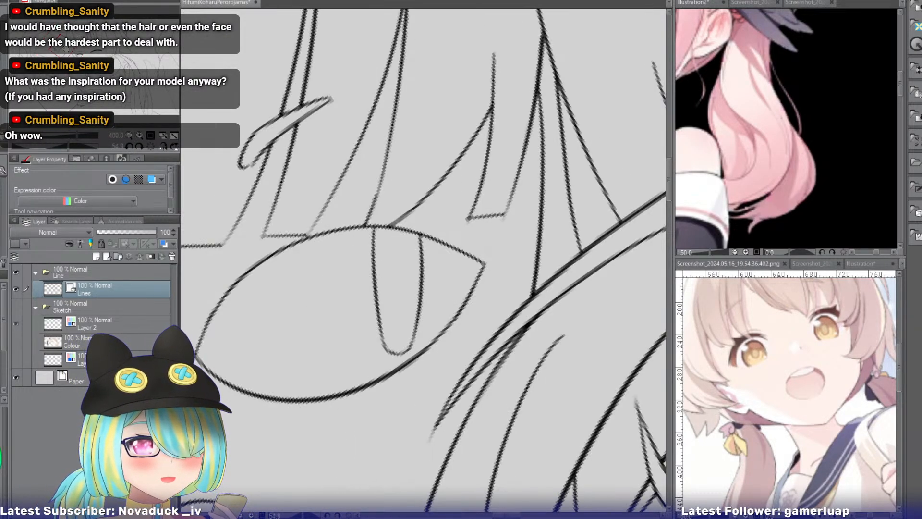
click(139, 135)
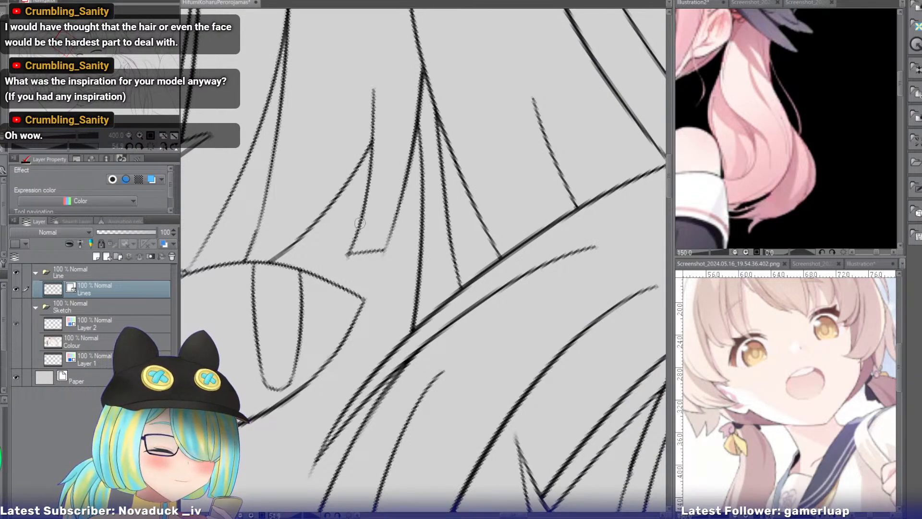
drag(358, 224, 340, 269)
drag(390, 229, 368, 275)
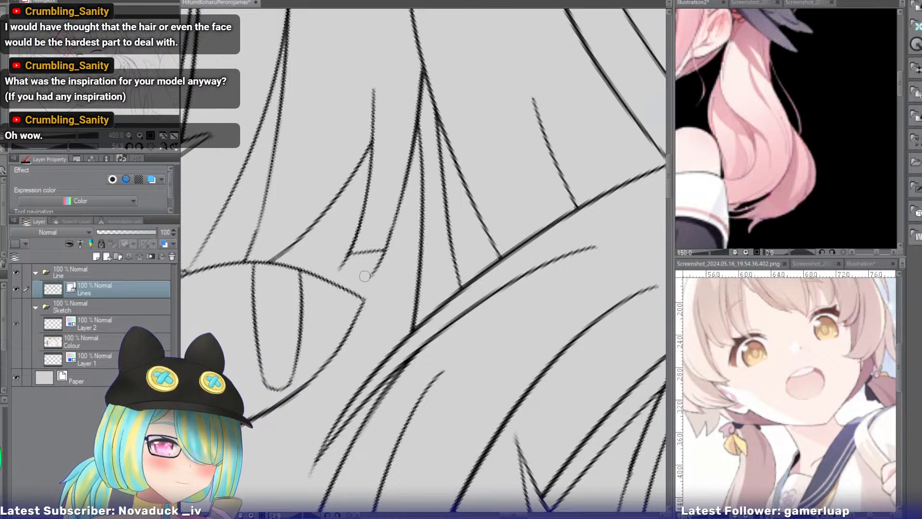
key(ctrl+z)
mouse_move(390, 228)
mouse_down()
mouse_move(366, 271)
mouse_move(382, 263)
mouse_move(362, 258)
mouse_up()
key(e)
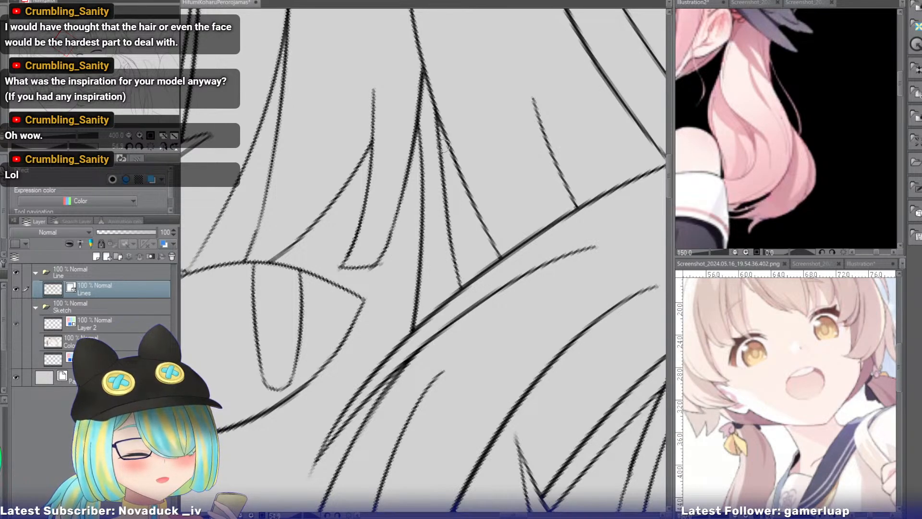
Review the extended fringe lock and the eye beneath it, and check both girls' faces with the canvas rotation reset.
click(130, 134)
drag(78, 50, 73, 51)
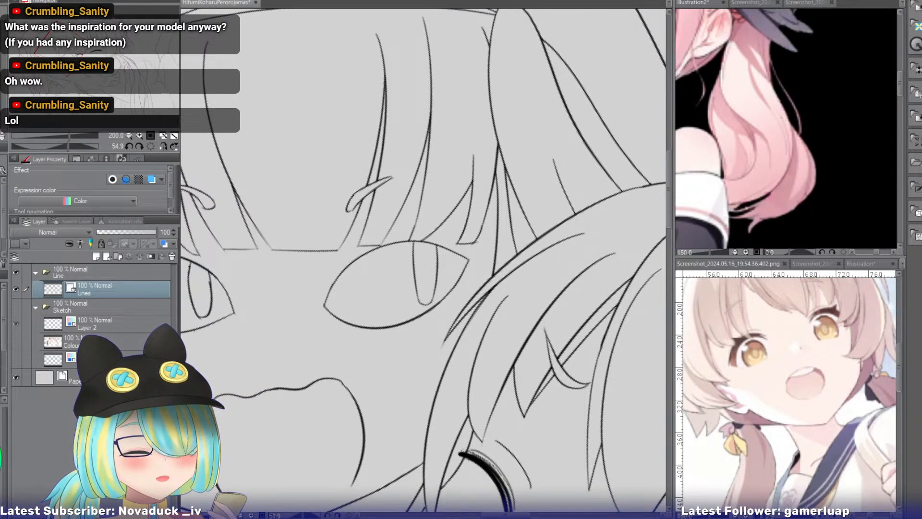
click(138, 135)
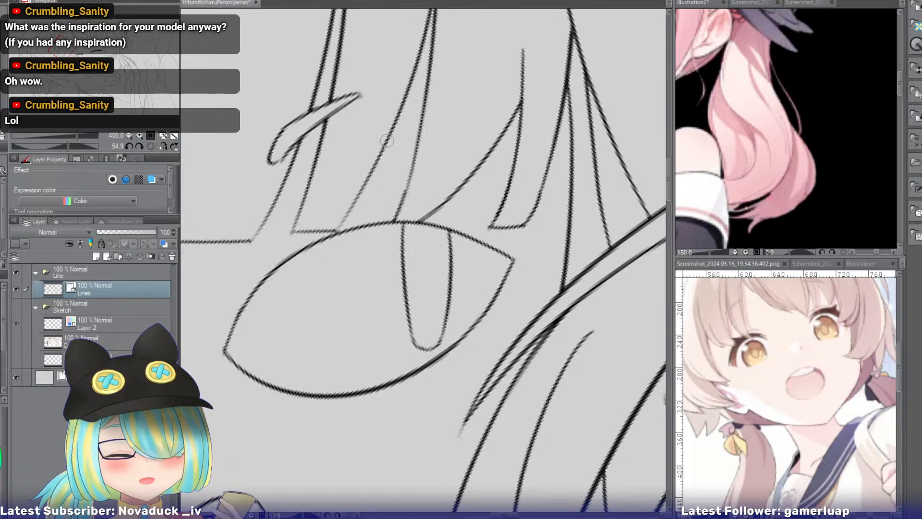
mouse_move(61, 47)
mouse_down()
mouse_move(60, 60)
mouse_move(68, 53)
mouse_up()
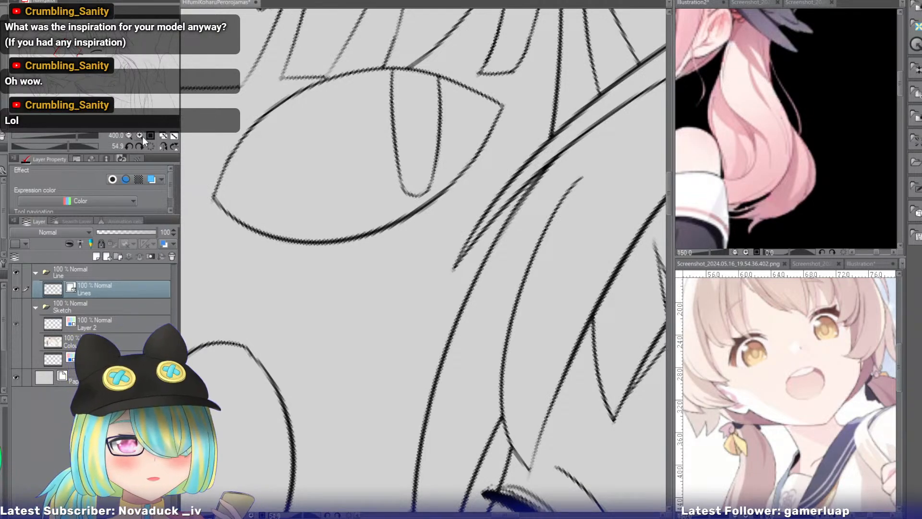
click(151, 146)
drag(68, 52, 111, 120)
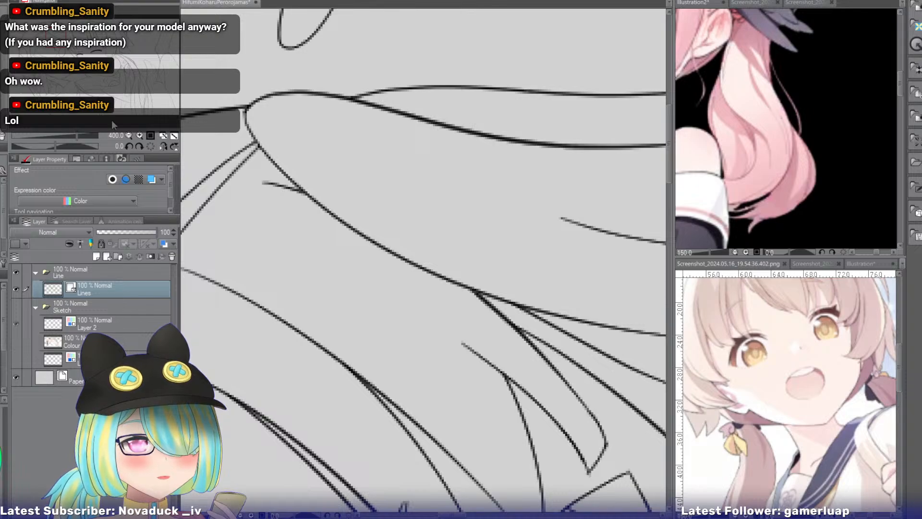
click(128, 135)
click(128, 135)
click(128, 136)
click(128, 135)
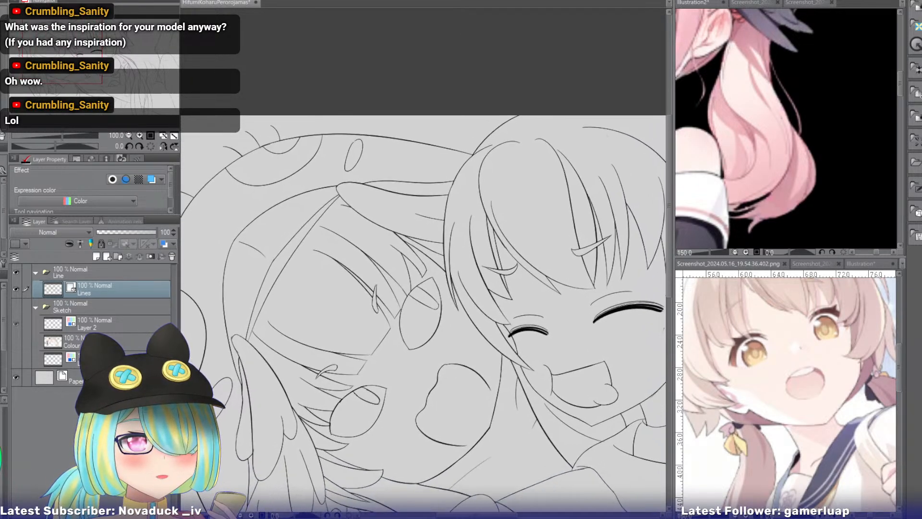
drag(61, 41, 62, 57)
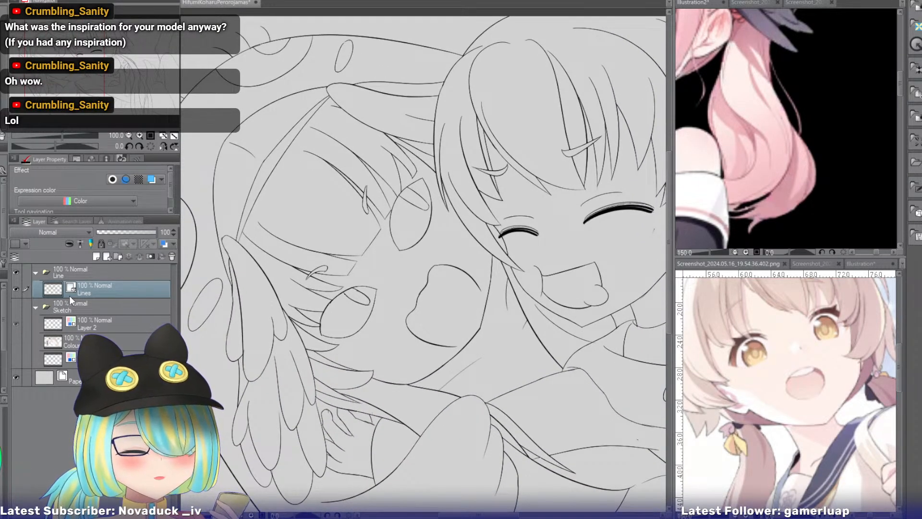
Add a new raster layer below the Lines layer and name it Colour.
key(ctrl+shift+n)
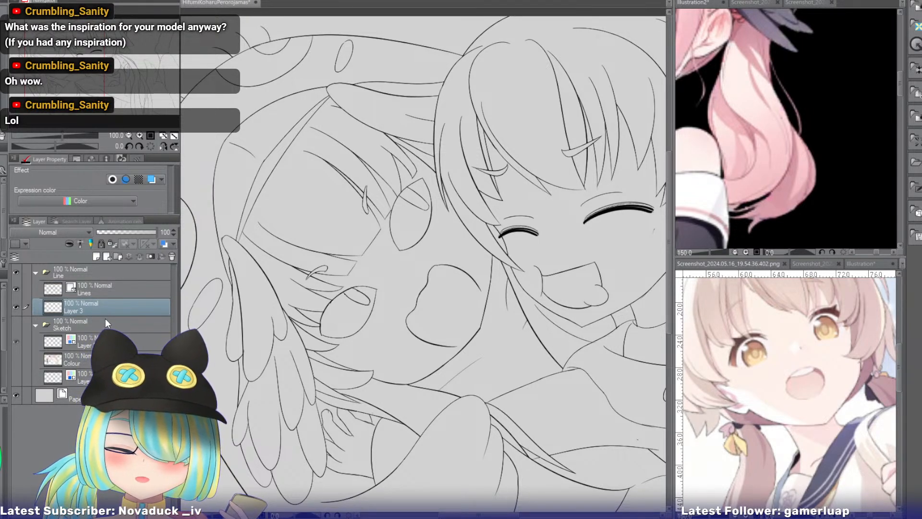
double_click(131, 308)
text(Colour)
key(Return)
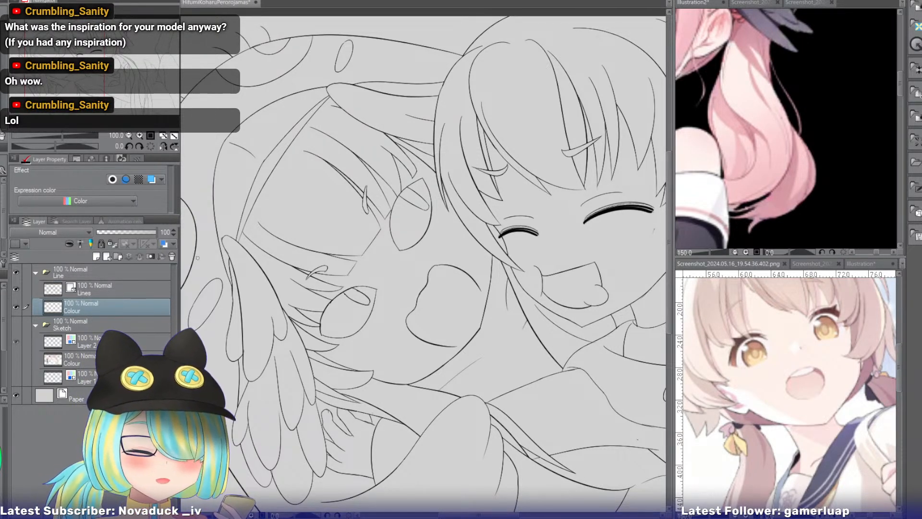
Fill the open-mouthed girl's fringe, side locks and long hair around the sleeve with flat light pink.
key(g)
click(321, 207)
click(339, 266)
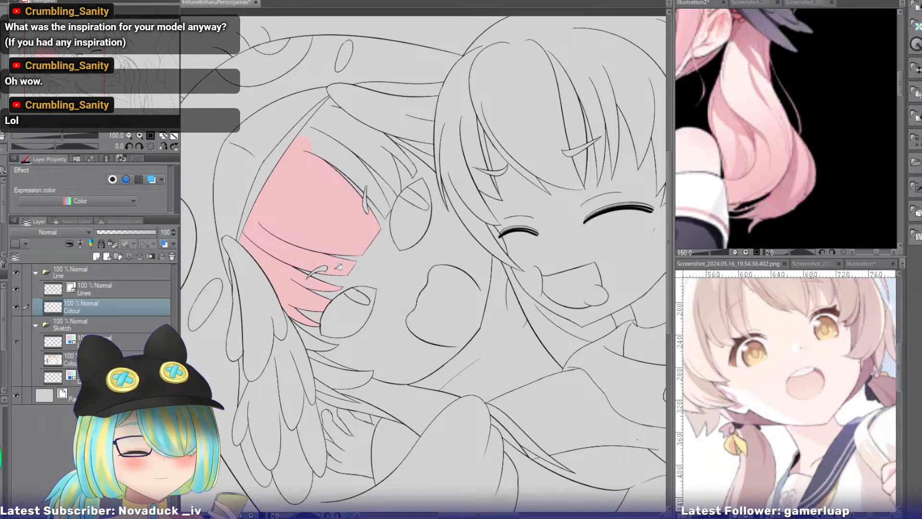
click(359, 144)
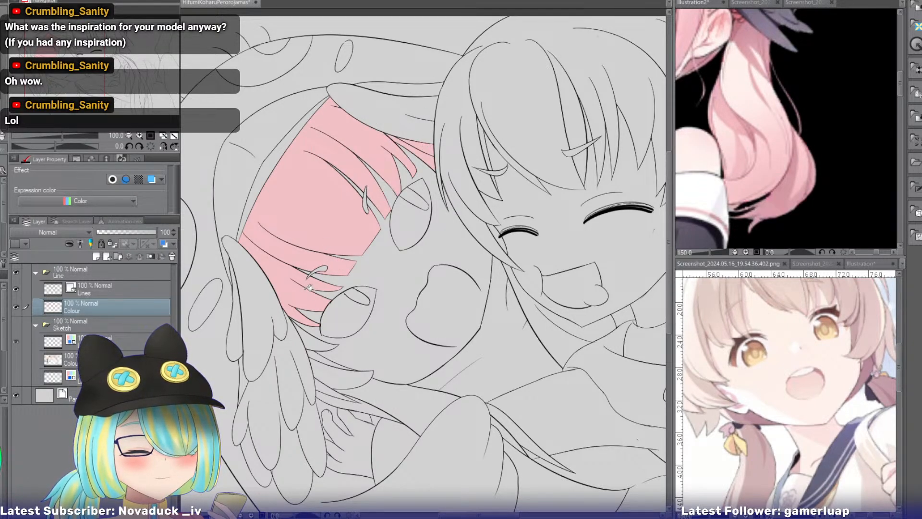
click(331, 376)
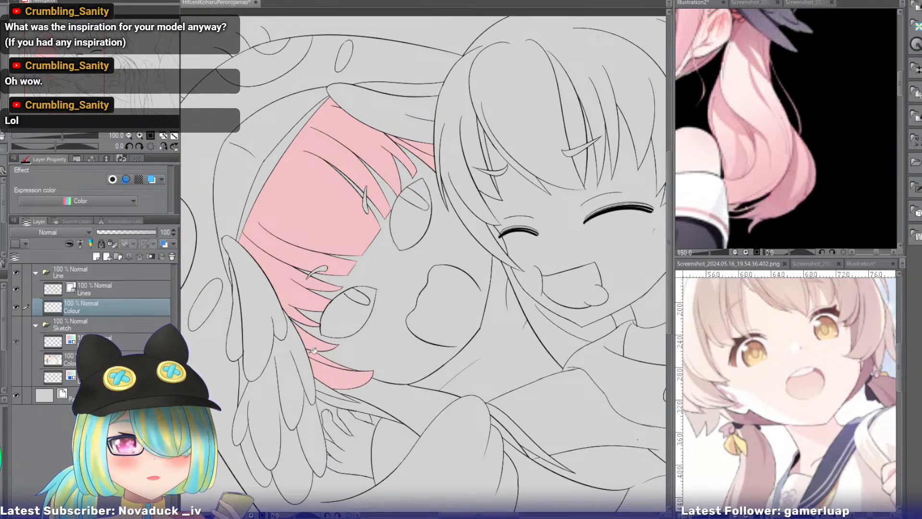
drag(75, 76, 99, 94)
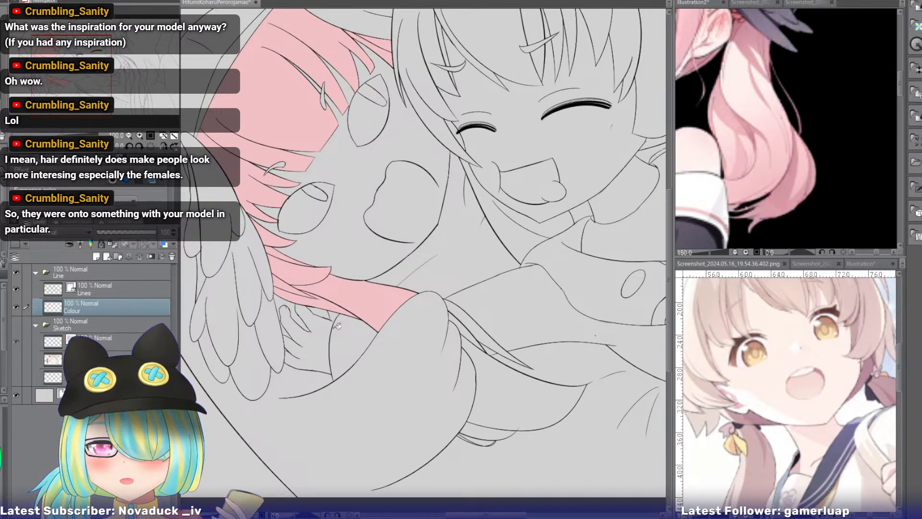
drag(359, 310, 344, 242)
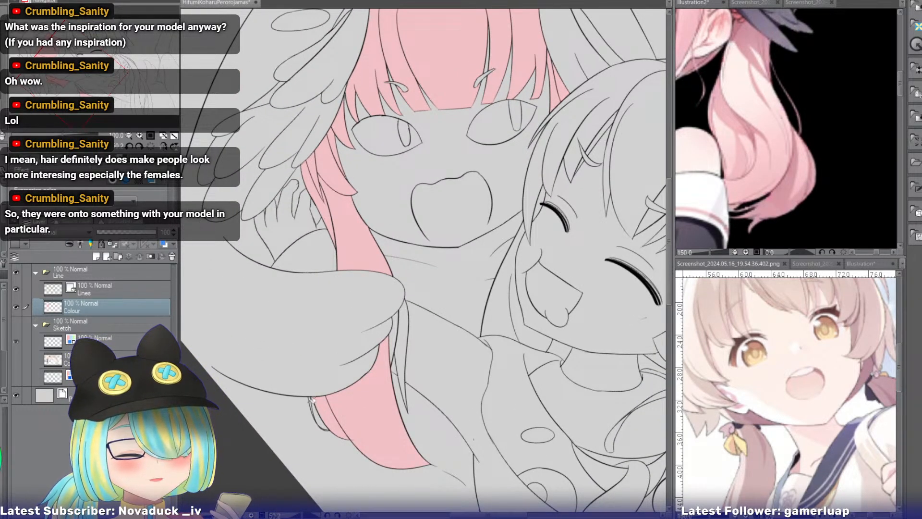
Erase the overshooting end of the curved hair line below the sleeve on the Lines layer.
click(138, 137)
drag(74, 81, 87, 92)
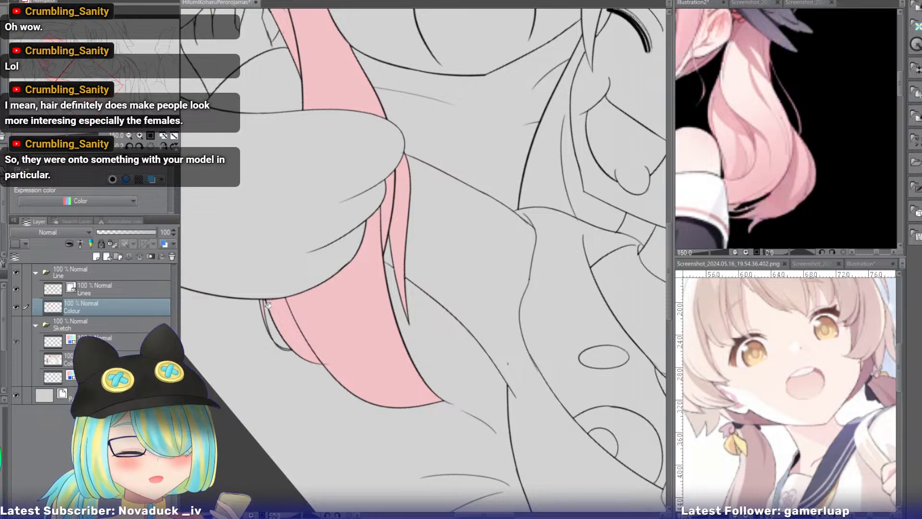
drag(86, 91, 82, 101)
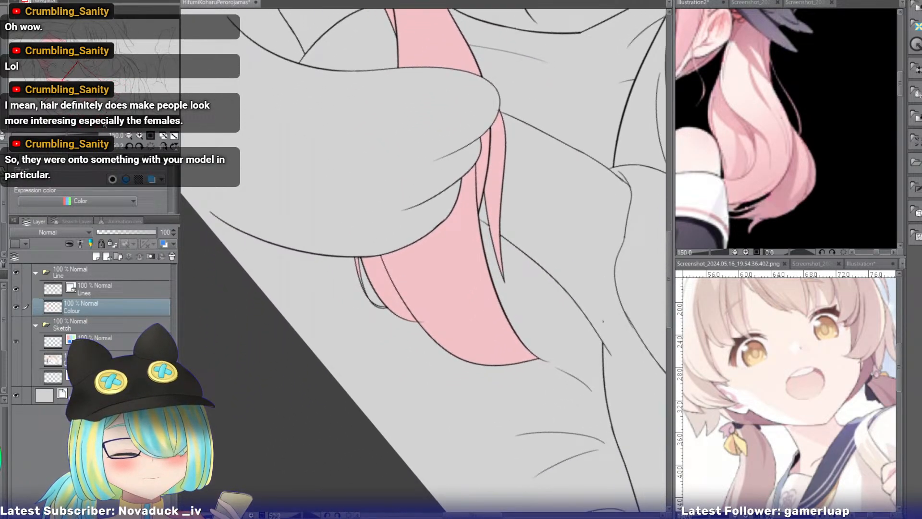
click(138, 135)
click(138, 135)
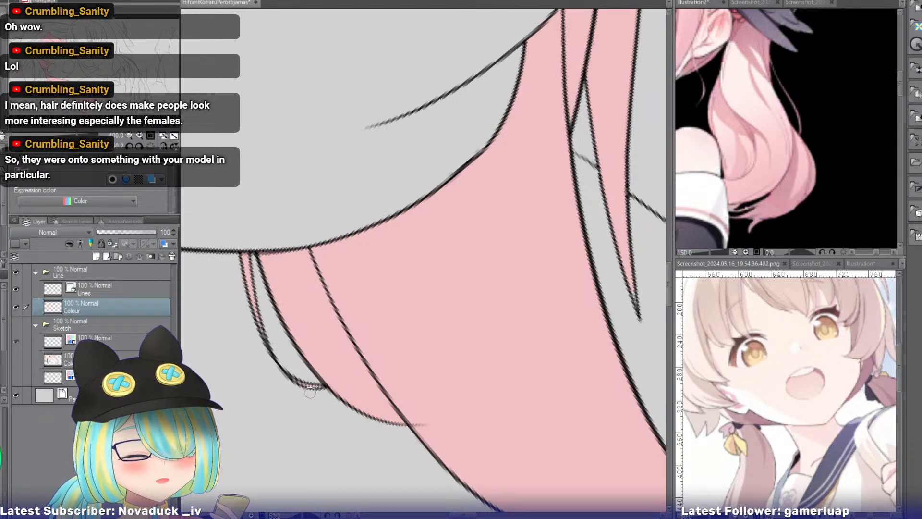
click(128, 293)
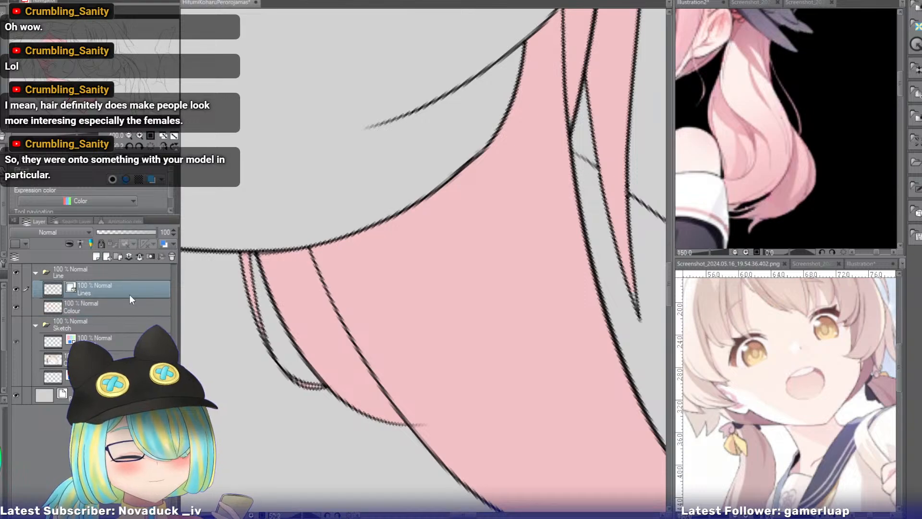
drag(437, 429, 429, 424)
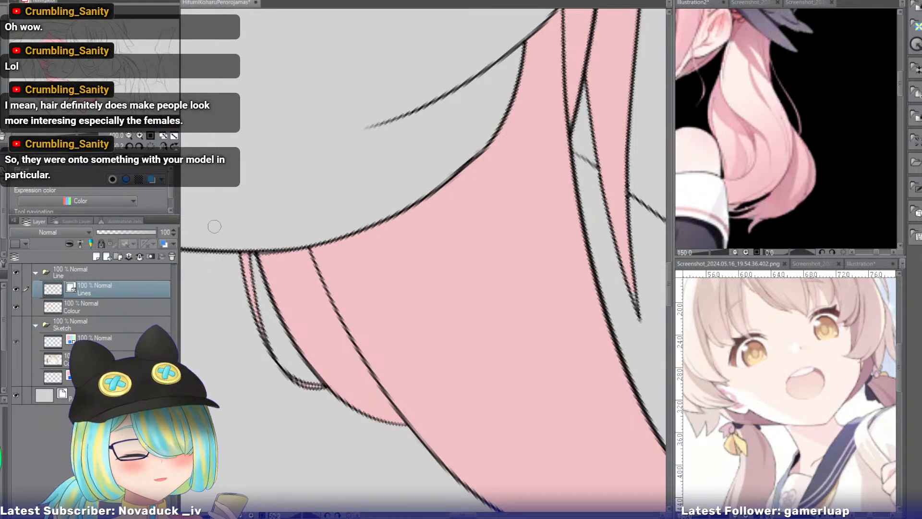
Reset the canvas rotation and fill the area beneath the laughing girl's jaw with light pink on the Colour layer.
click(150, 146)
drag(432, 259, 393, 286)
mouse_move(88, 96)
mouse_down()
mouse_move(99, 78)
mouse_move(88, 64)
mouse_up()
click(129, 136)
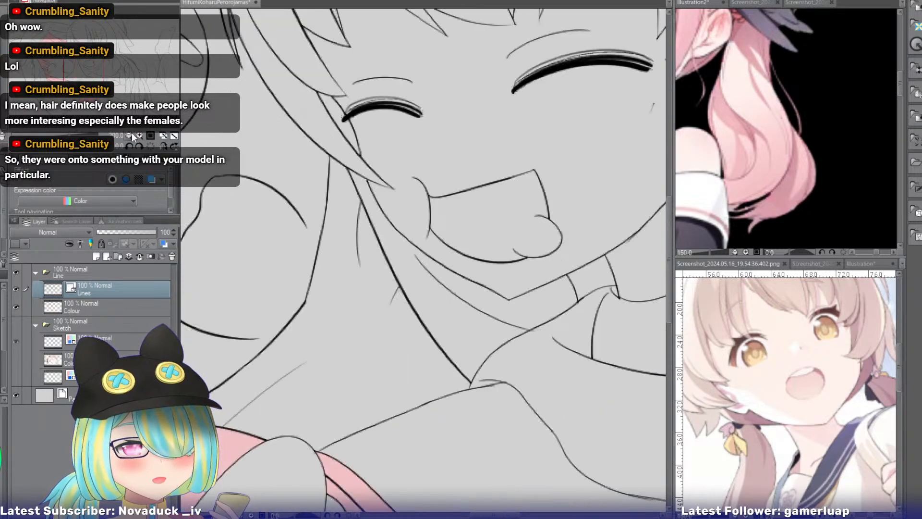
click(133, 304)
click(485, 297)
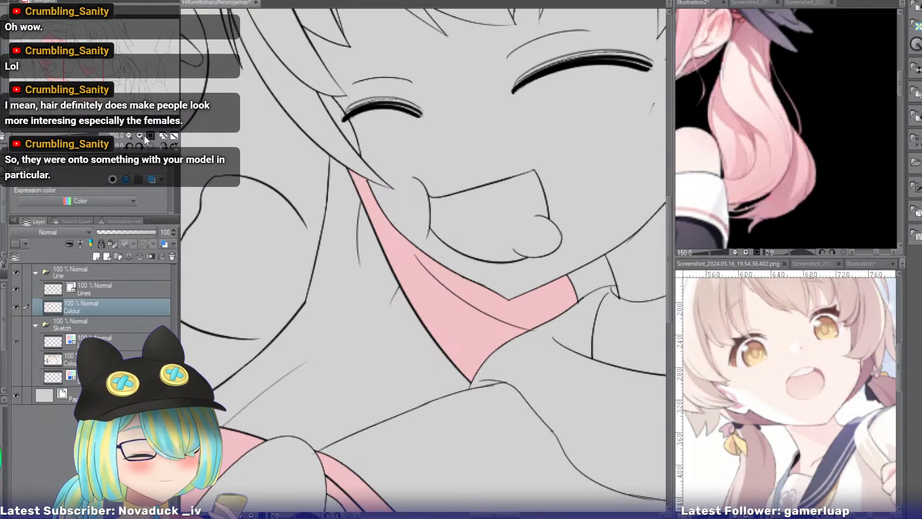
Compare the open-mouthed girl's eyes and coloured fringe with the face in the pink-haired reference illustration.
mouse_move(89, 73)
mouse_down()
mouse_move(68, 53)
mouse_move(62, 75)
mouse_up()
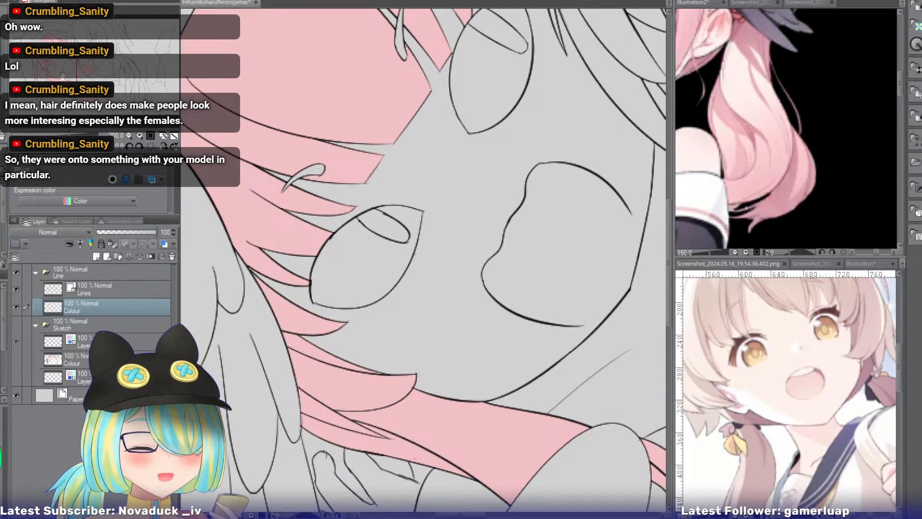
drag(62, 74, 61, 73)
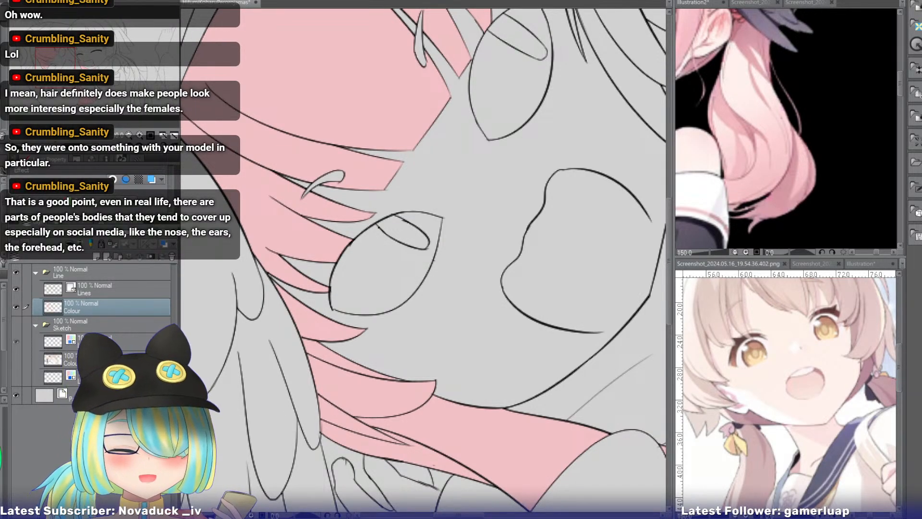
drag(68, 67, 68, 66)
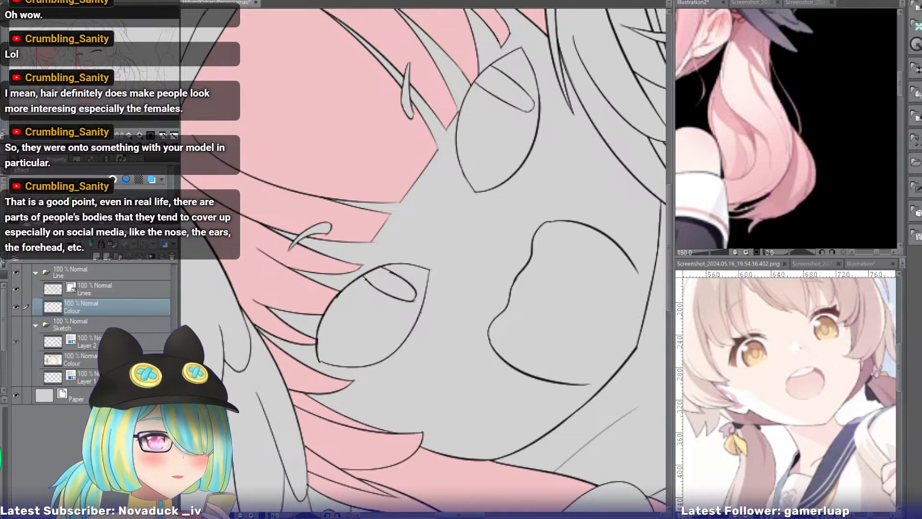
click(686, 3)
drag(107, 35, 96, 24)
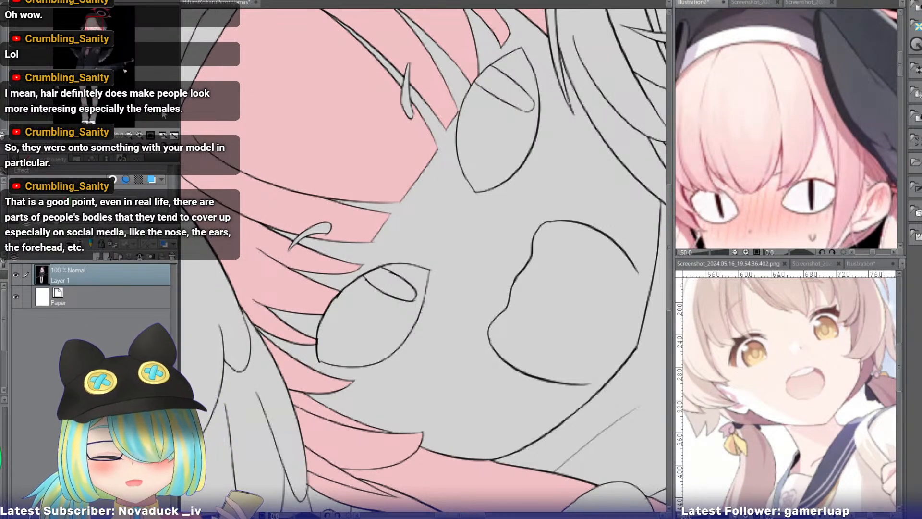
Fill both of the open-mouthed girl's eyebrows with flat darker pink on the Colour layer.
click(241, 41)
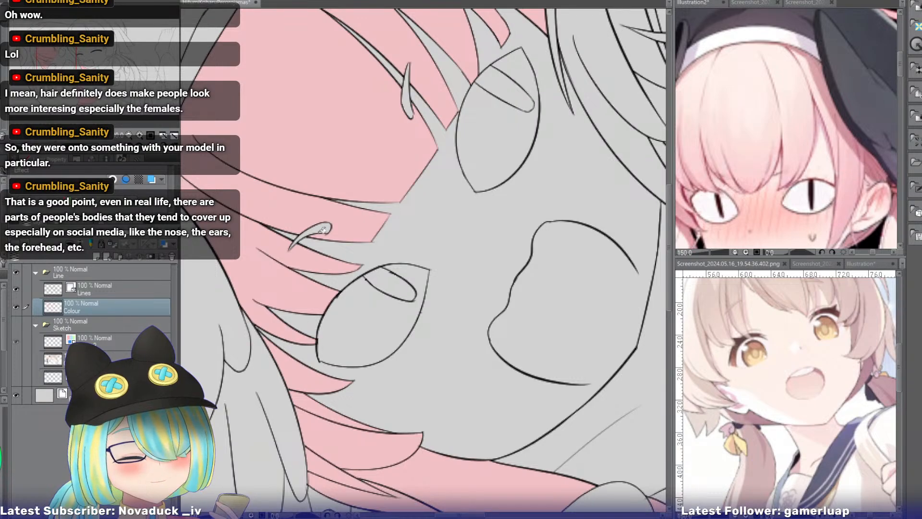
click(322, 228)
click(406, 92)
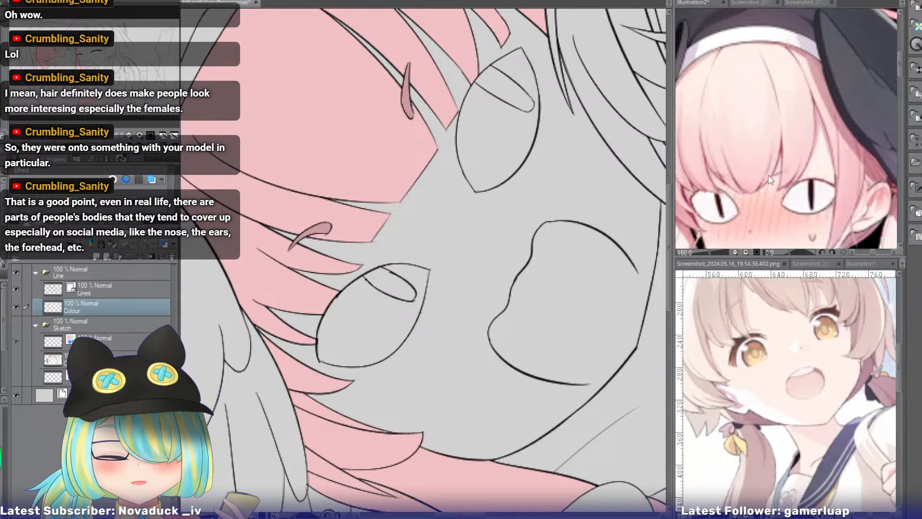
Sample the pale skin tone from the pink-haired reference and fill the open-mouthed girl's face with it.
click(693, 3)
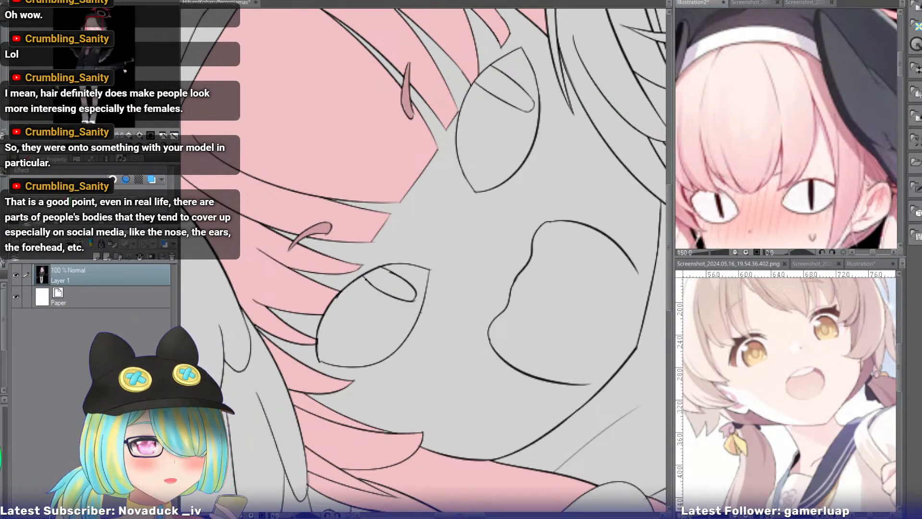
scroll(785, 129, down, 5)
scroll(786, 130, down, 1)
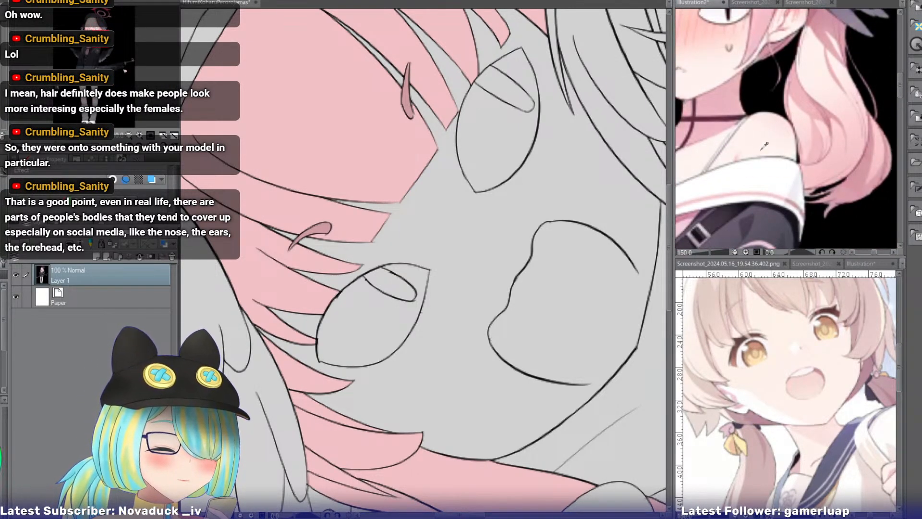
click(485, 237)
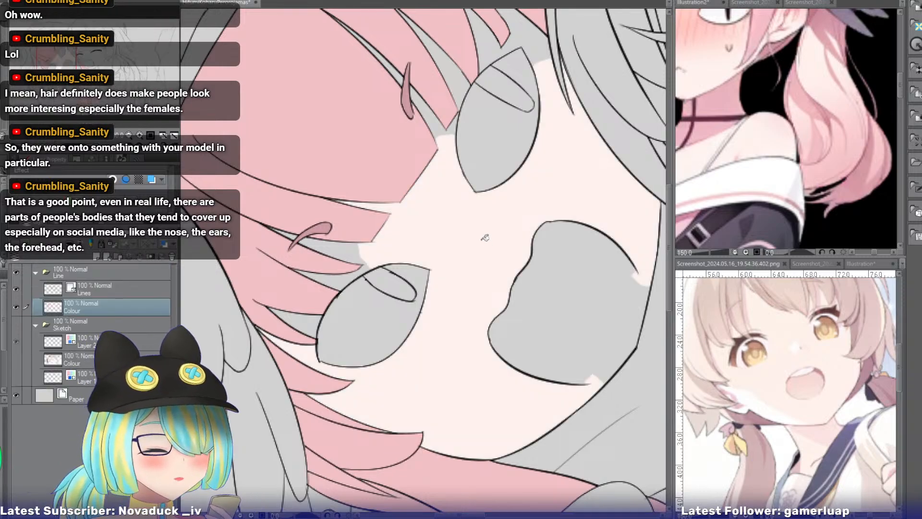
Fill the remaining gaps between the fringe strands and around the eyes with the pale skin tone.
click(350, 247)
click(309, 312)
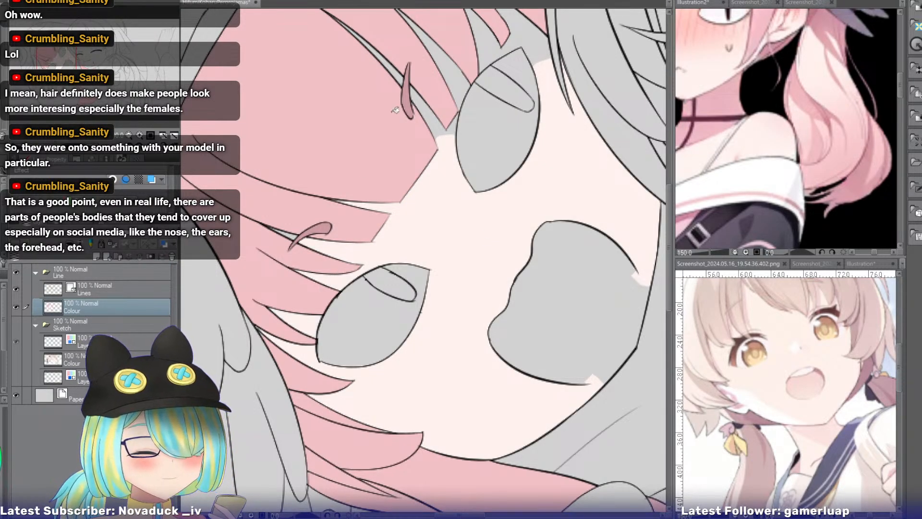
click(422, 100)
click(398, 67)
click(431, 51)
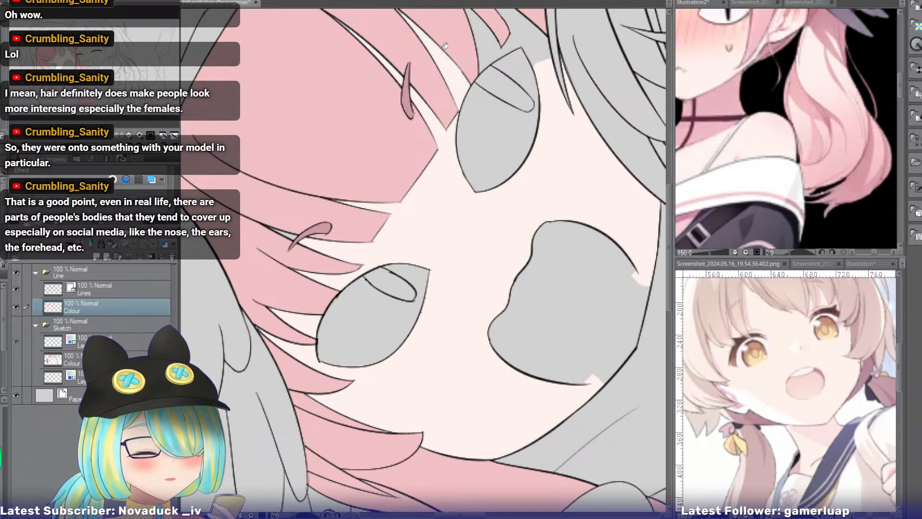
click(490, 34)
click(532, 30)
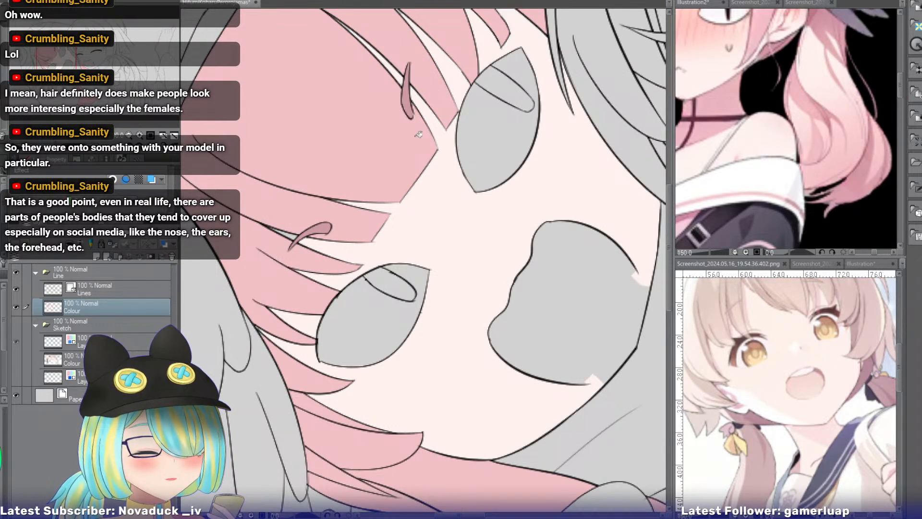
click(298, 233)
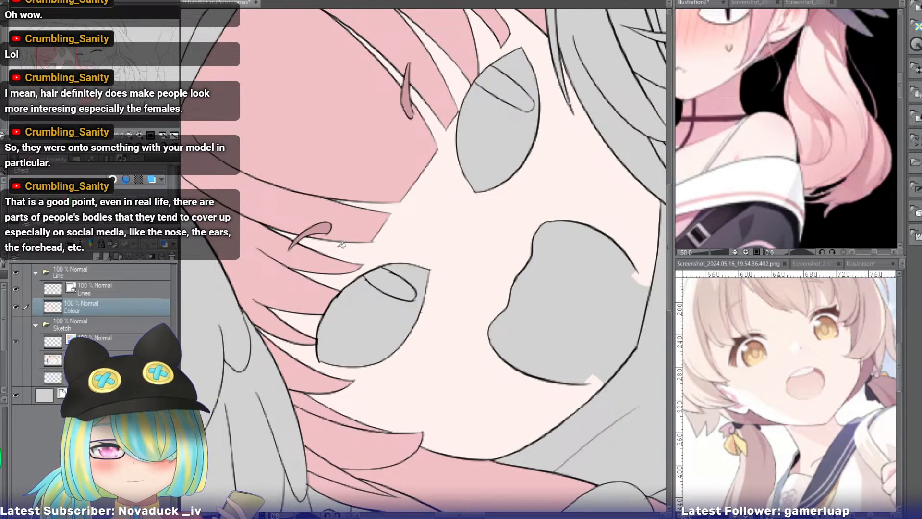
Touch up the skin colour in the narrow gaps between the fringe strands and along the side locks.
drag(285, 211, 388, 115)
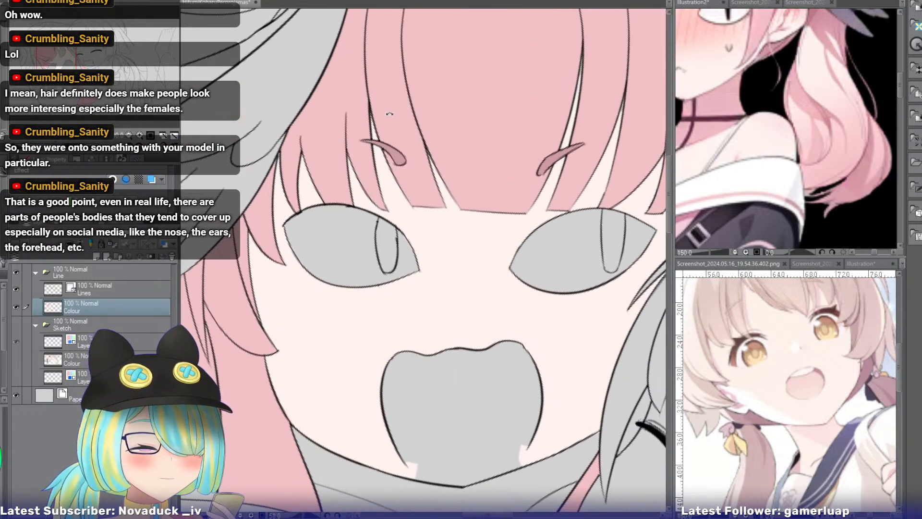
click(140, 135)
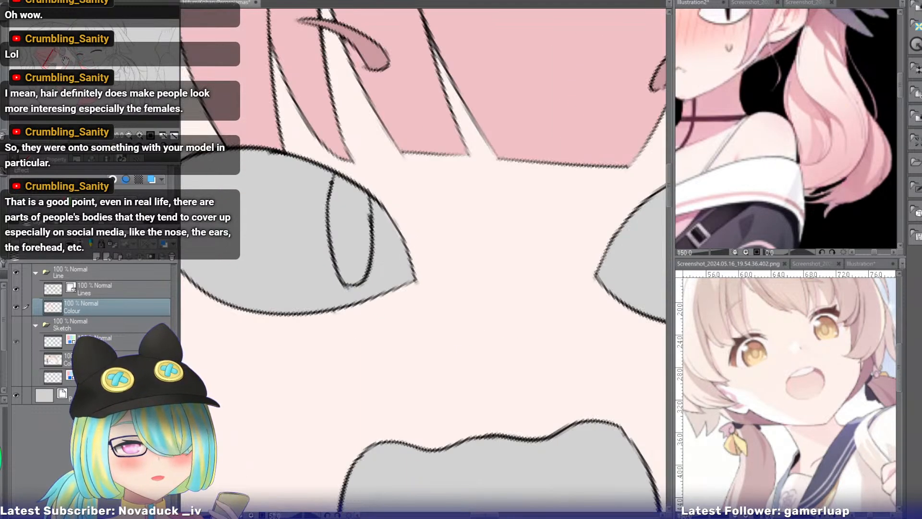
drag(66, 60, 61, 61)
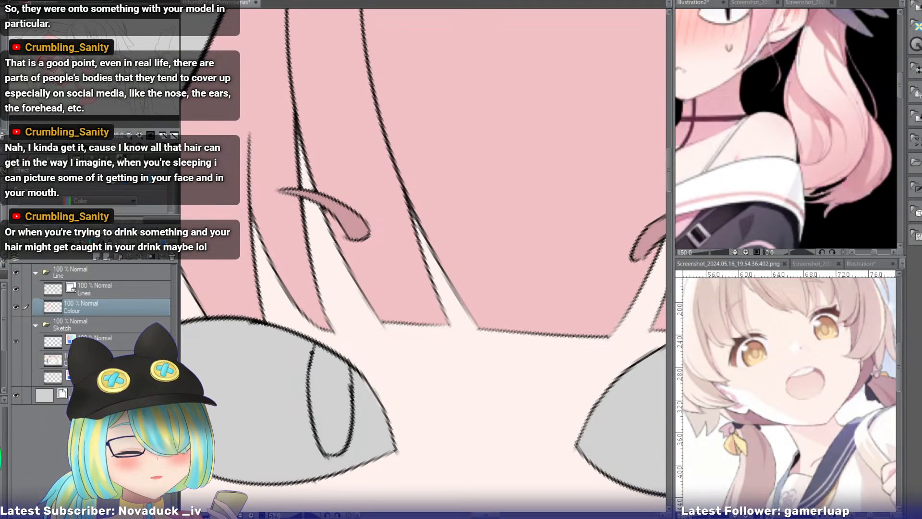
drag(51, 60, 56, 43)
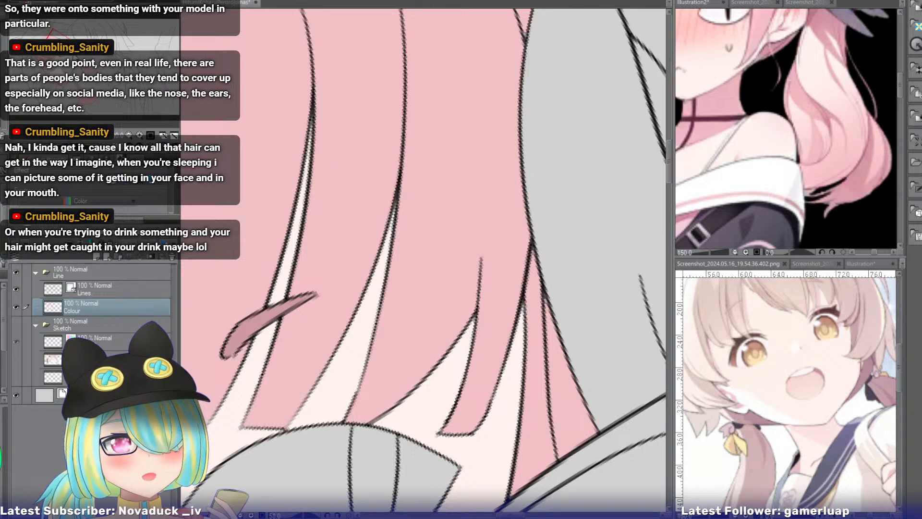
drag(240, 336, 594, 272)
drag(47, 58, 56, 84)
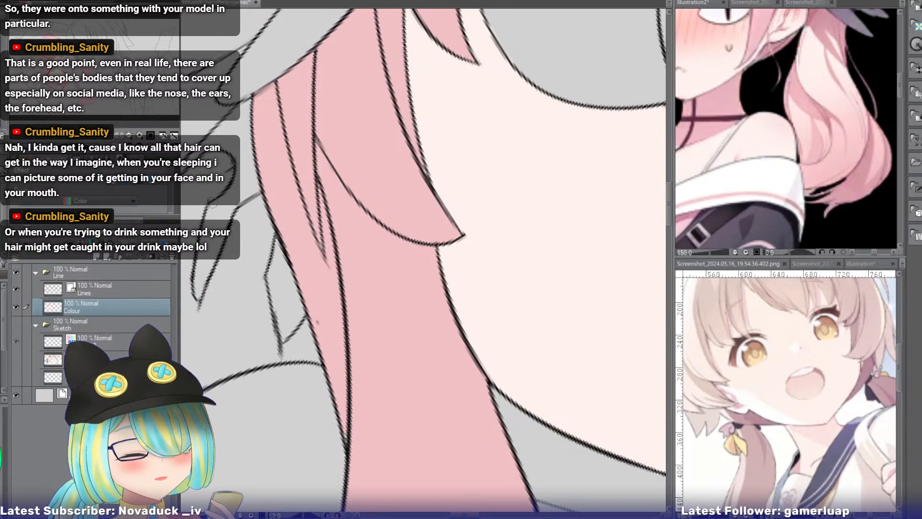
click(128, 134)
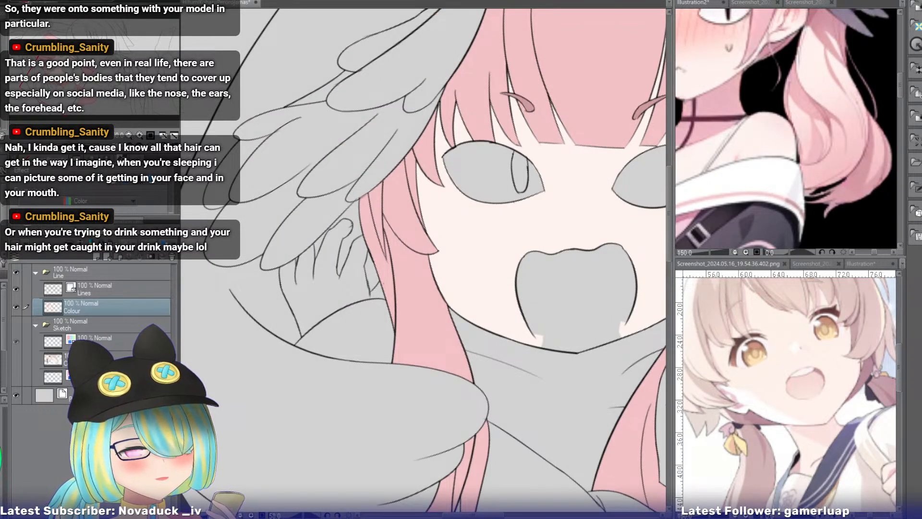
scroll(426, 259, down, 5)
mouse_move(97, 87)
mouse_down()
mouse_move(100, 77)
mouse_move(83, 86)
mouse_up()
Draw a curved pink edge closing the open lower side of the mouth between its two line ends.
click(147, 148)
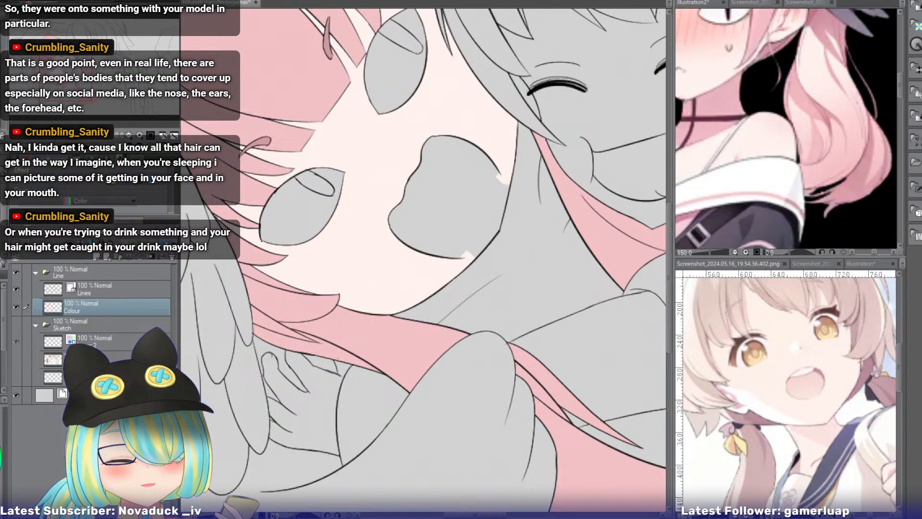
click(138, 135)
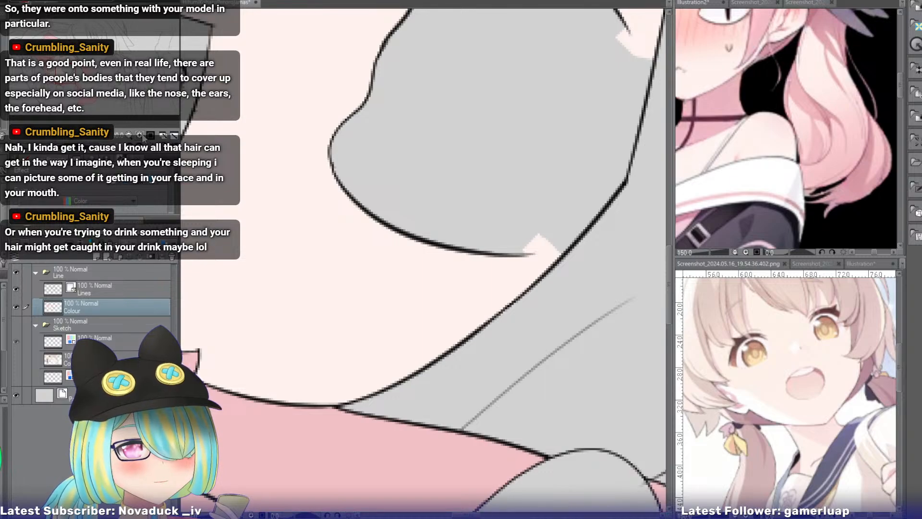
key(p)
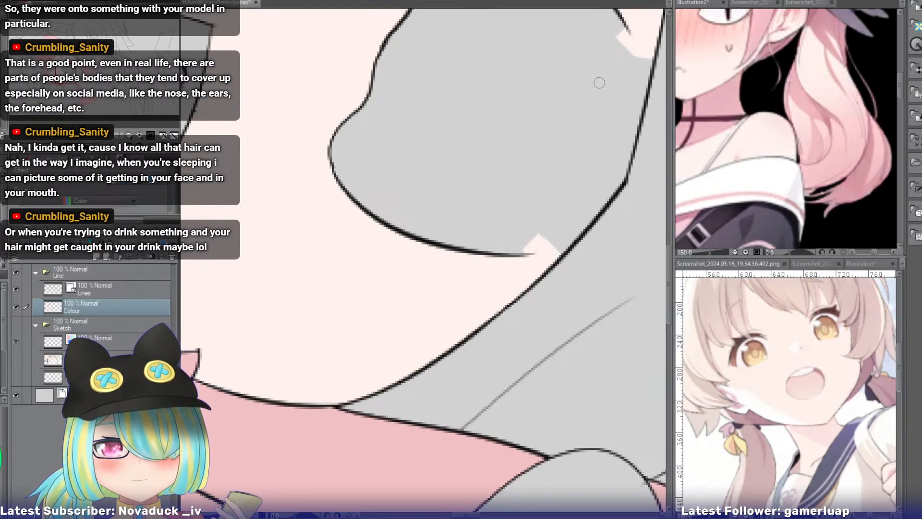
key(ctrl+z)
mouse_move(627, 35)
mouse_down()
mouse_move(613, 150)
mouse_move(619, 119)
mouse_move(534, 251)
mouse_up()
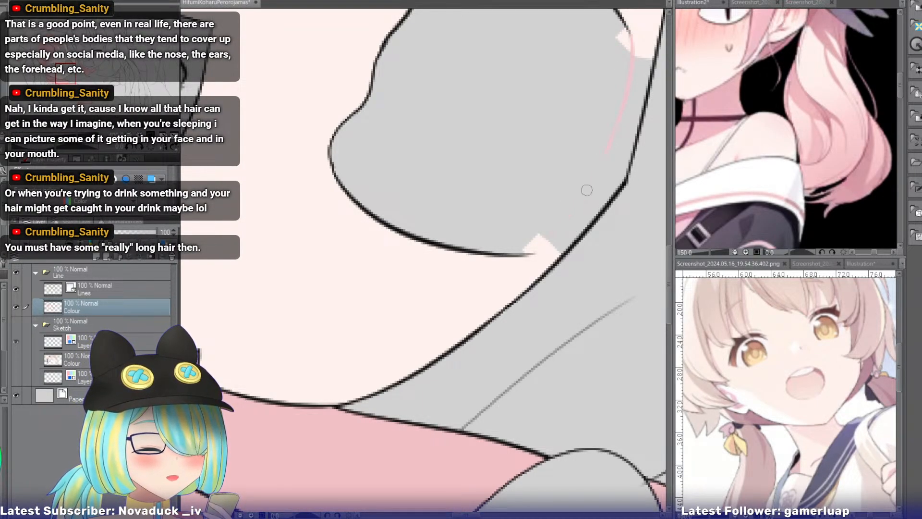
Fill the mouth with flat light pink and the strip between mouth and jaw with the pale skin tone.
click(512, 143)
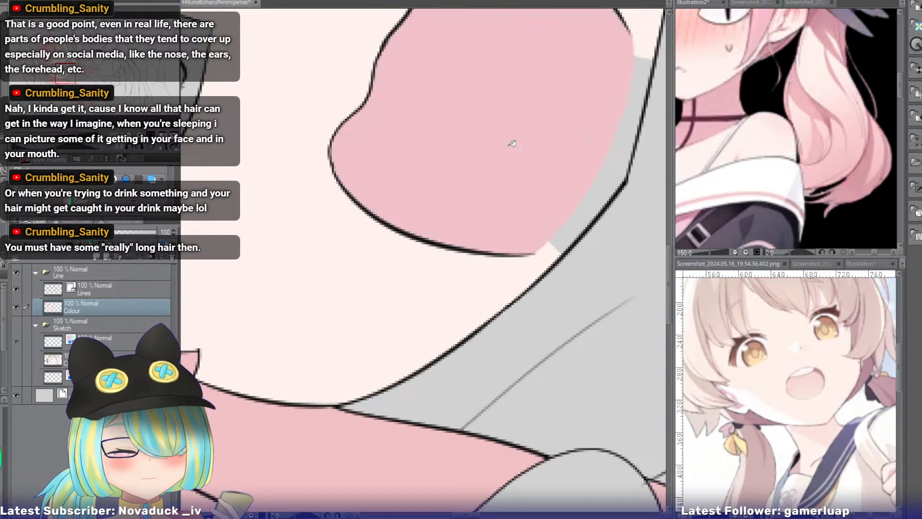
click(482, 100)
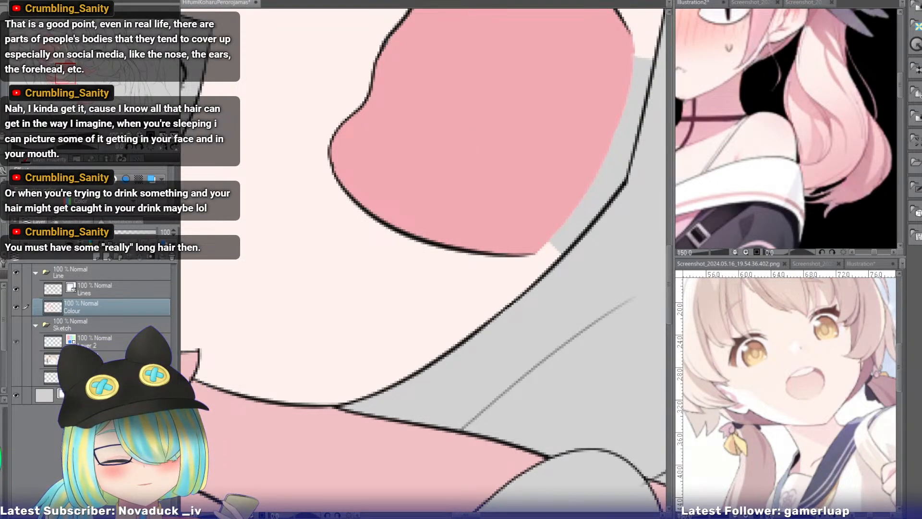
click(464, 105)
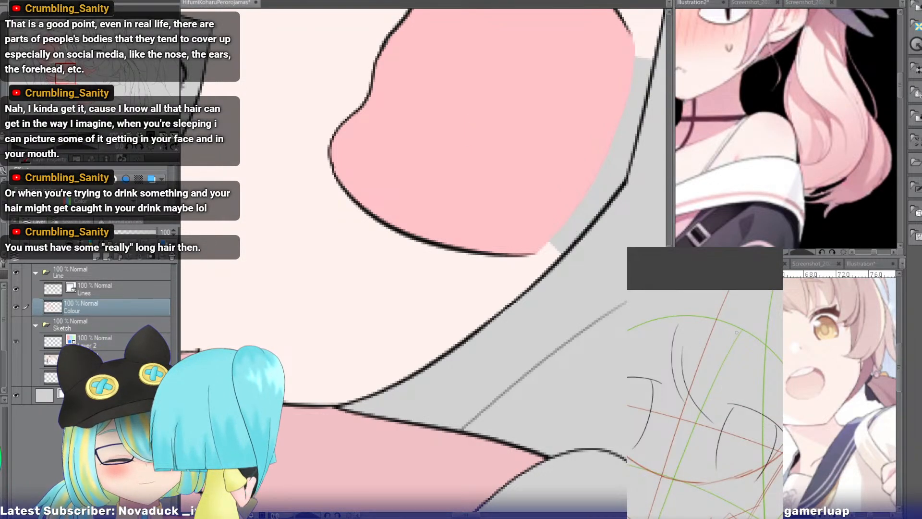
alt+click(454, 282)
click(607, 166)
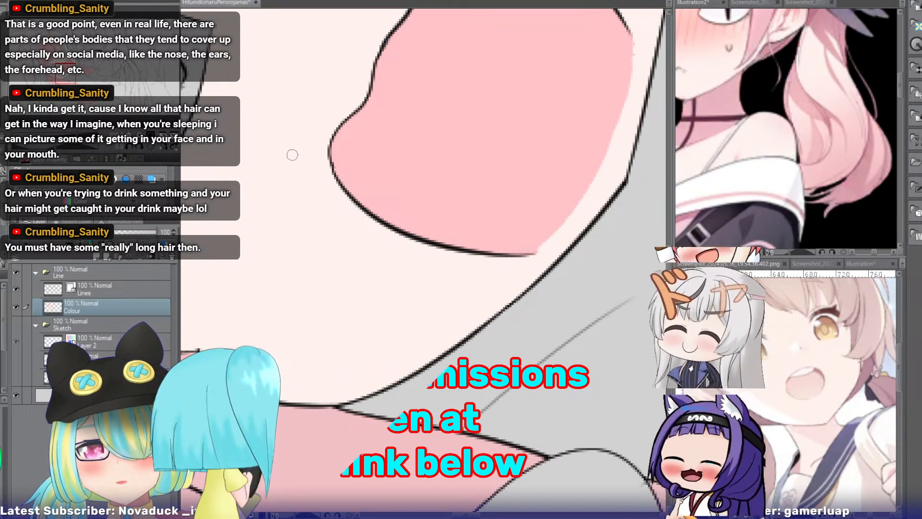
Fill the open-mouthed girl's eyeballs with white and both pupils with black.
key(ctrl+minus)
key(ctrl+minus)
key(ctrl+minus)
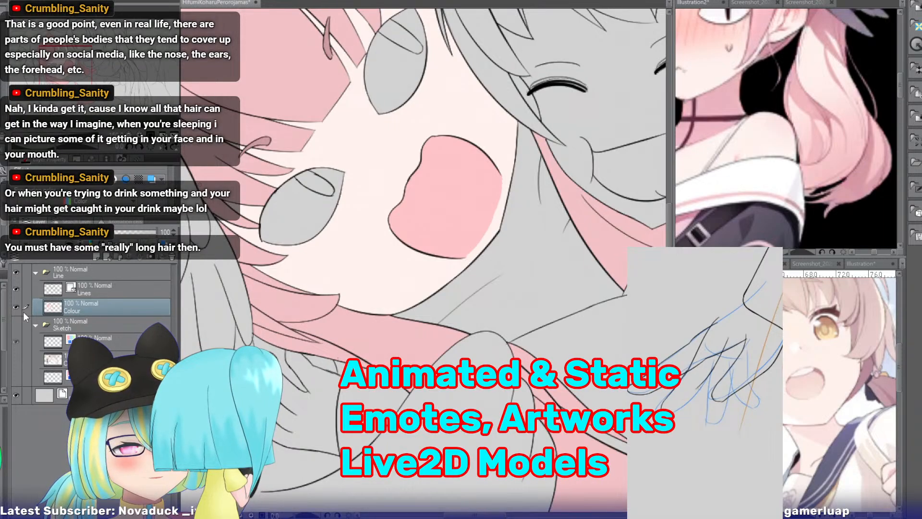
click(308, 216)
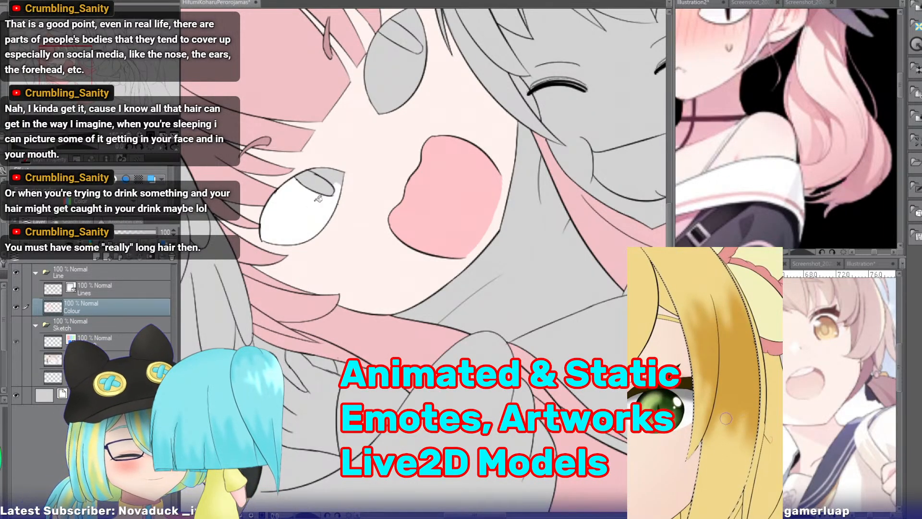
click(334, 176)
click(391, 72)
click(408, 24)
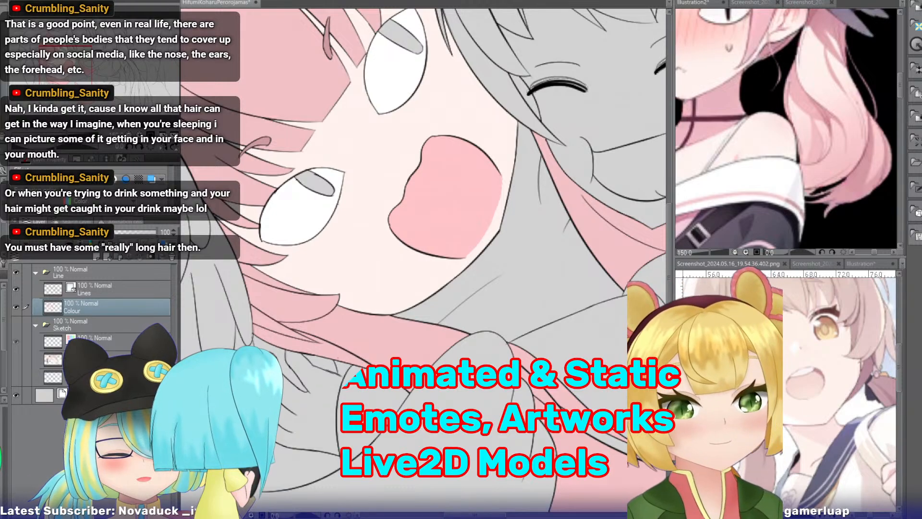
click(306, 185)
click(396, 39)
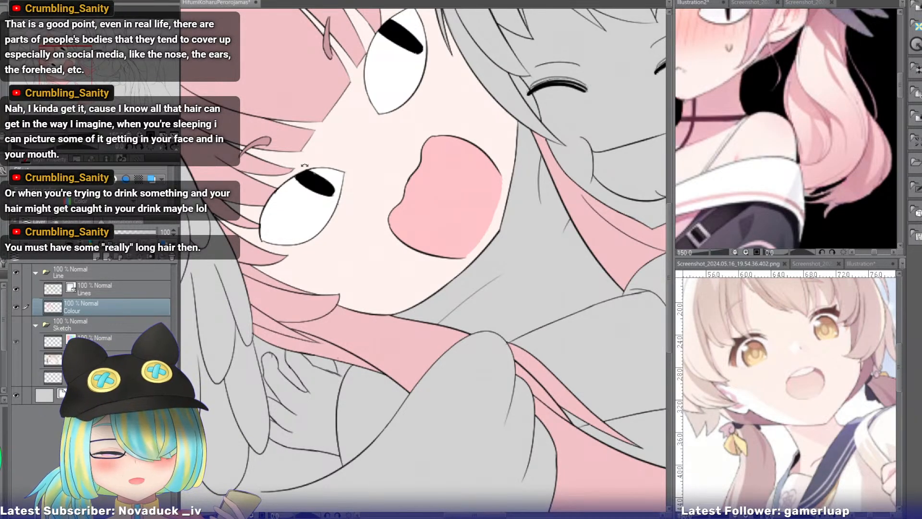
Sample the dark wing colour from the close-up reference screenshot and fill the head wing's upper feathers with dark purple.
drag(299, 171, 420, 112)
drag(77, 79, 57, 83)
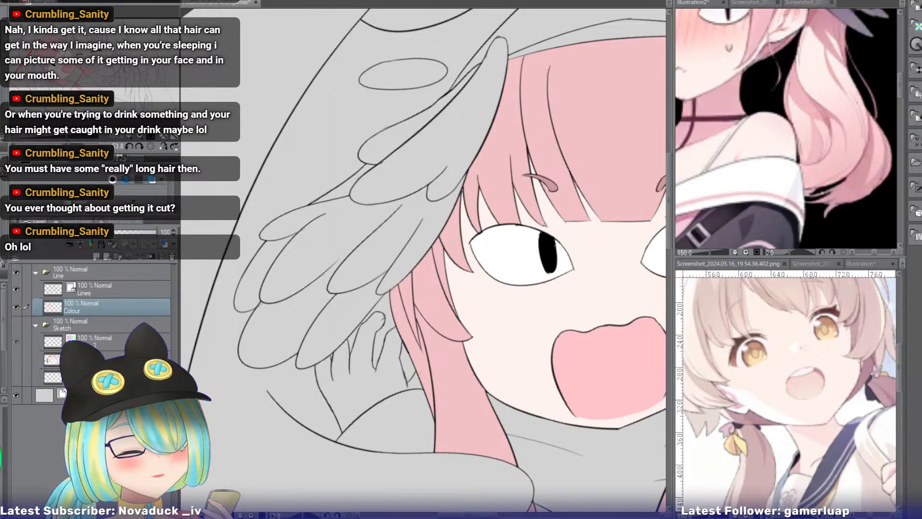
click(744, 4)
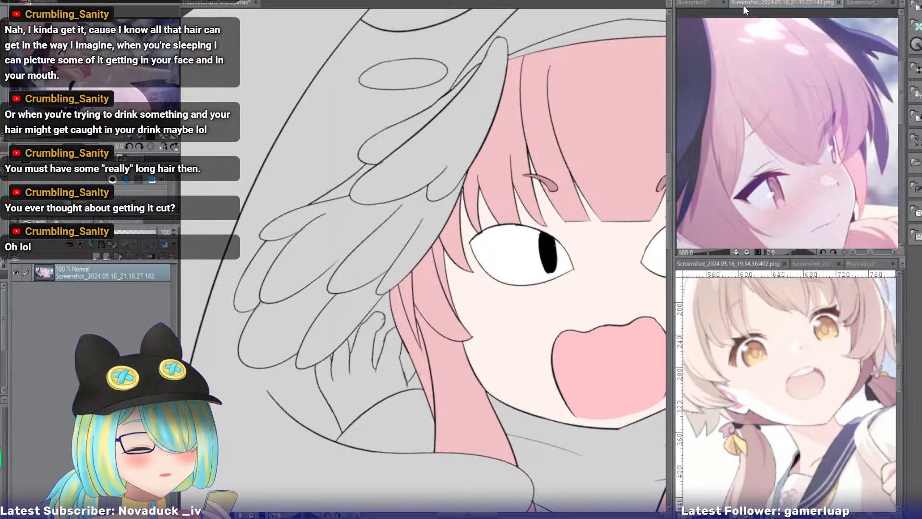
click(848, 2)
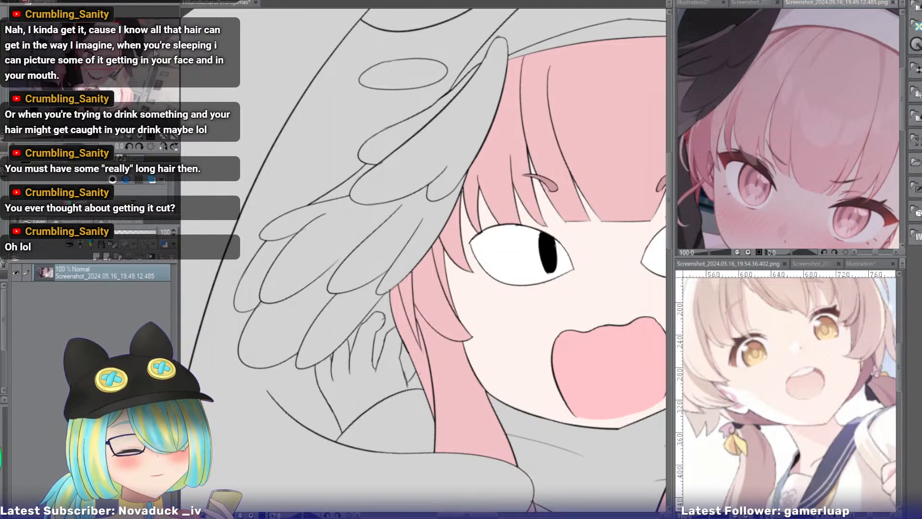
drag(99, 51, 83, 46)
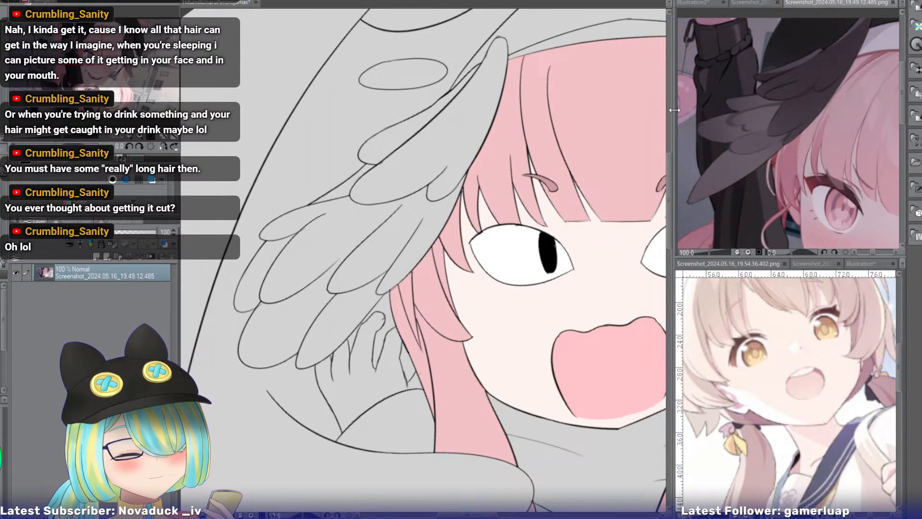
click(444, 137)
click(439, 135)
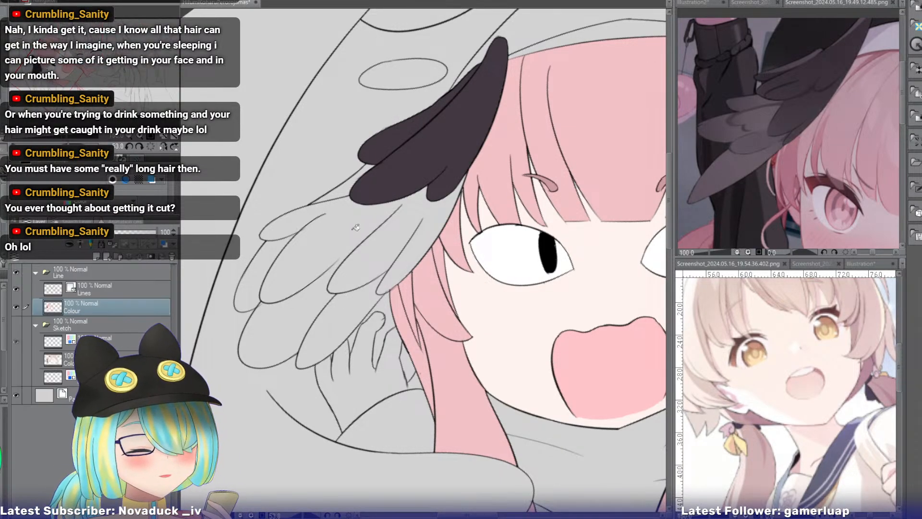
Fill the head wing's lower feathers with a lighter greyish purple.
click(270, 261)
mouse_move(270, 261)
mouse_down()
mouse_move(323, 321)
mouse_move(386, 253)
mouse_move(432, 225)
mouse_move(438, 202)
mouse_up()
click(260, 291)
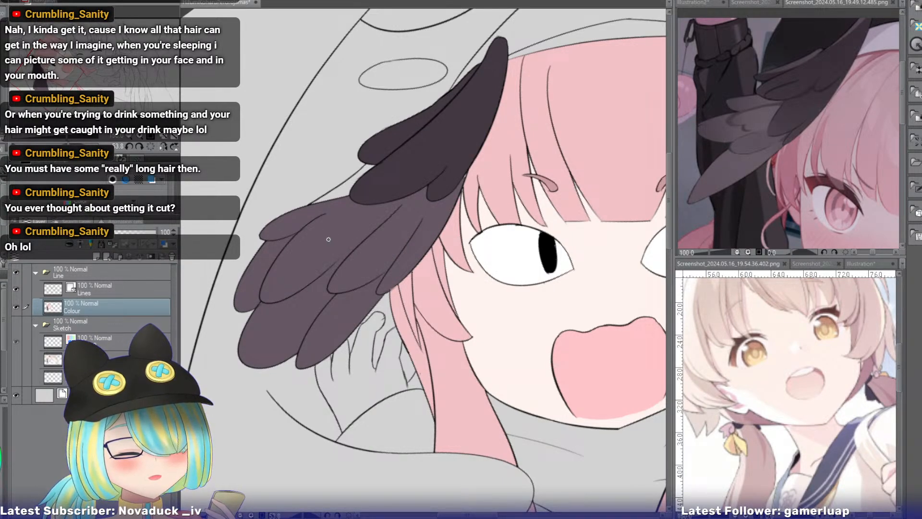
Fill the open-mouthed girl's other head wing, beside her friend's hair, with the dark purple wing colour, including its narrow edge feather.
triple_click(140, 136)
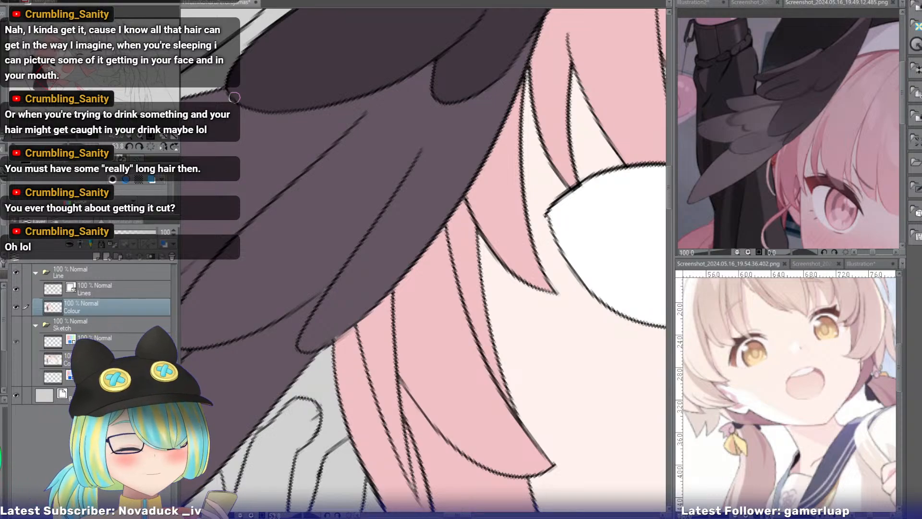
drag(52, 84, 62, 85)
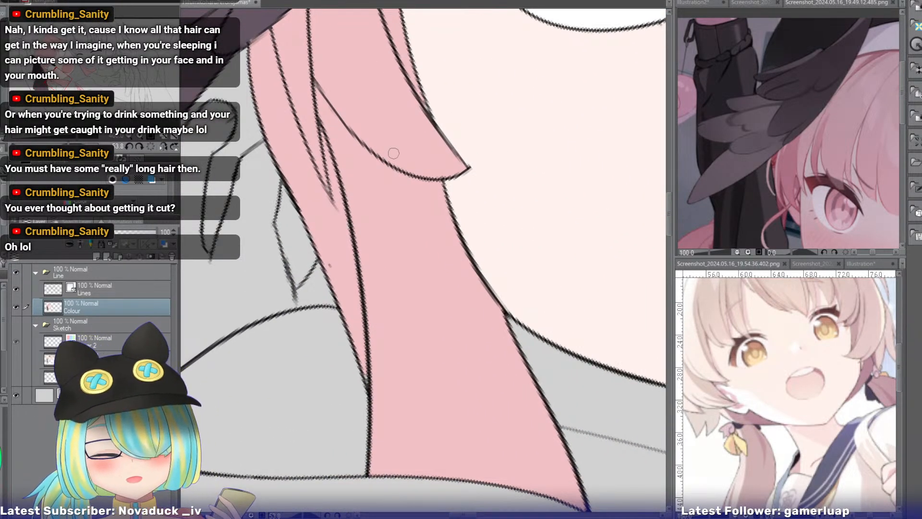
click(150, 146)
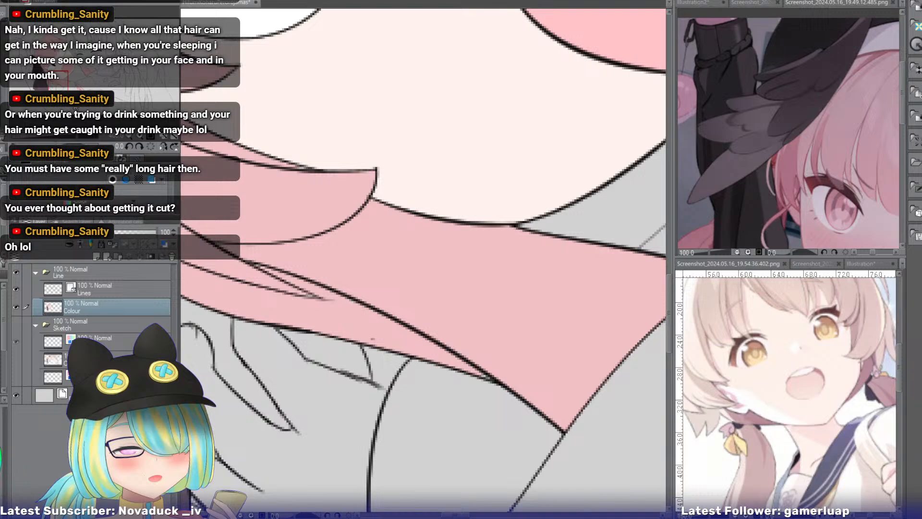
click(129, 139)
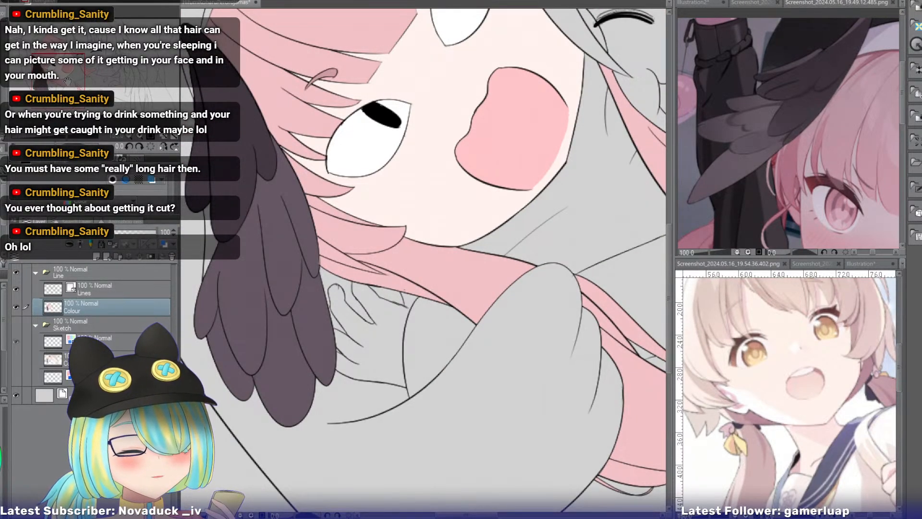
drag(69, 84, 65, 61)
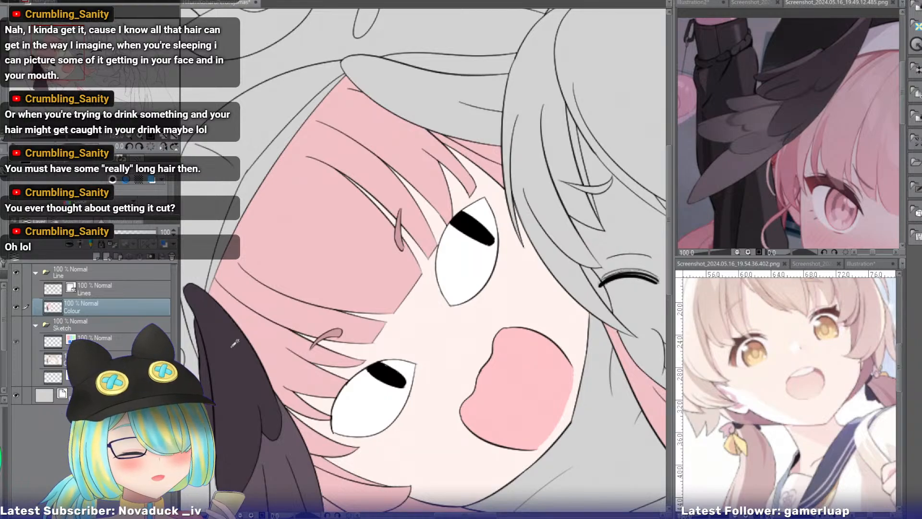
click(417, 90)
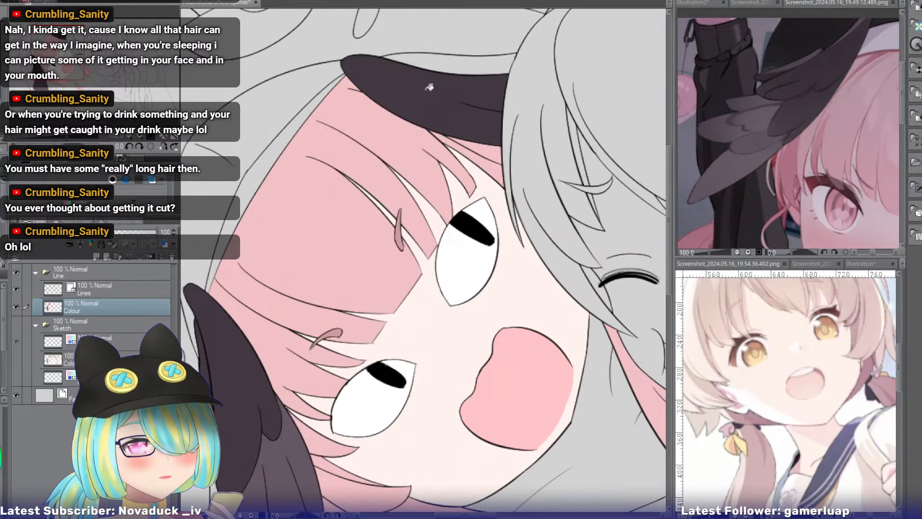
click(442, 64)
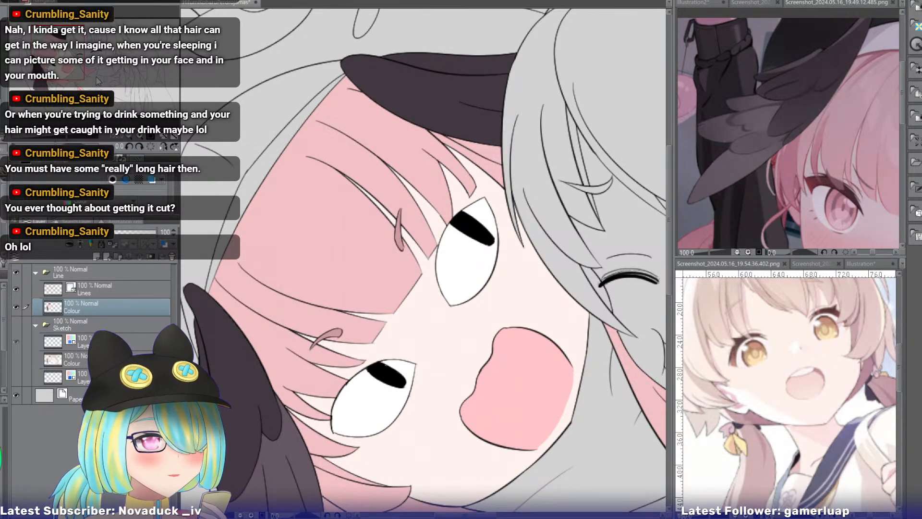
Sample yellow from the beak in the white bird reference and fill both beak sections of the open-mouthed girl's hood with it.
click(860, 264)
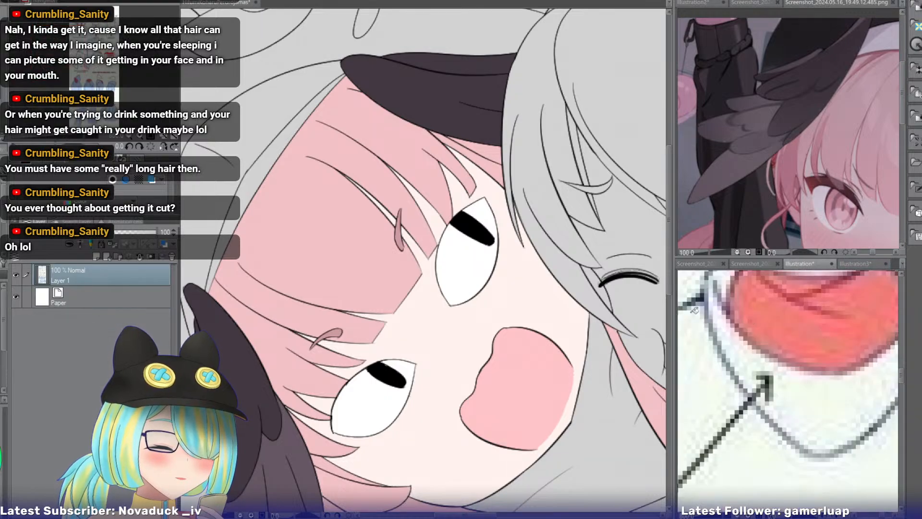
click(858, 263)
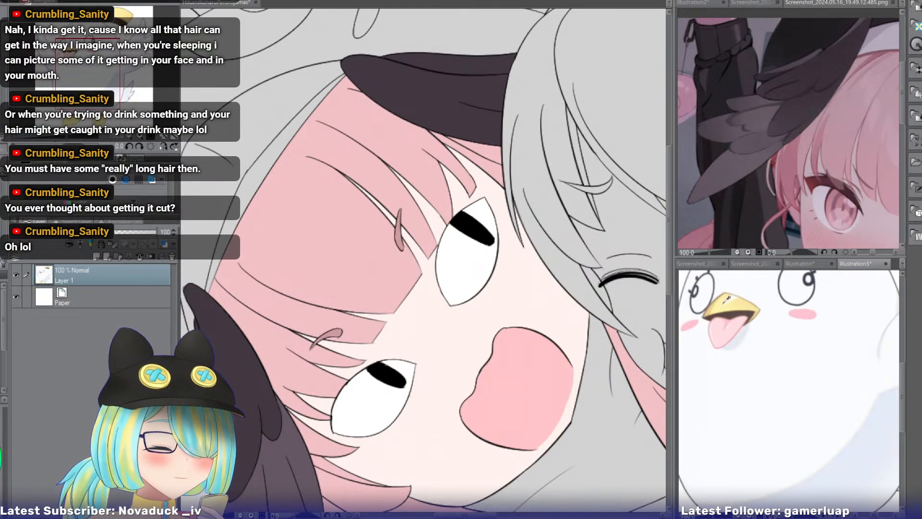
alt+click(722, 303)
click(255, 137)
click(255, 137)
click(224, 185)
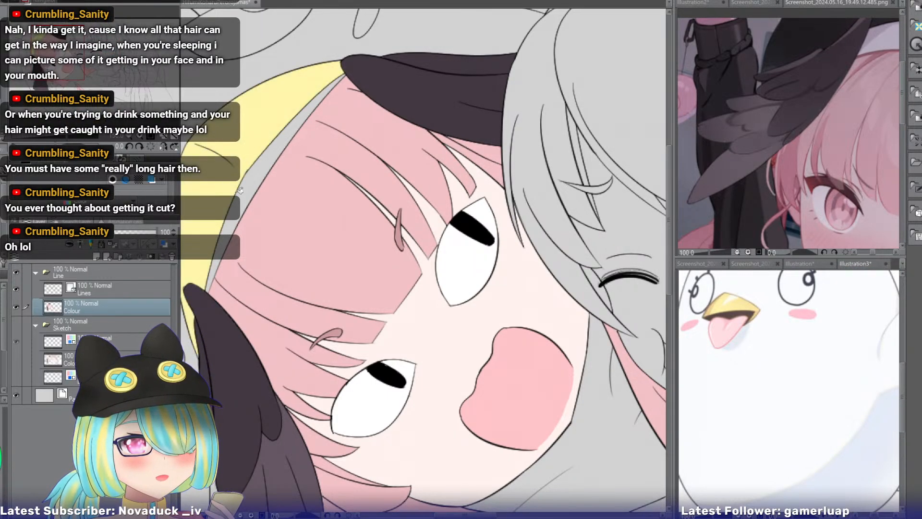
click(244, 189)
Sample off-white from the bird reference's body and fill the open-mouthed girl's hood, sleeve and costume body with it.
alt+click(753, 280)
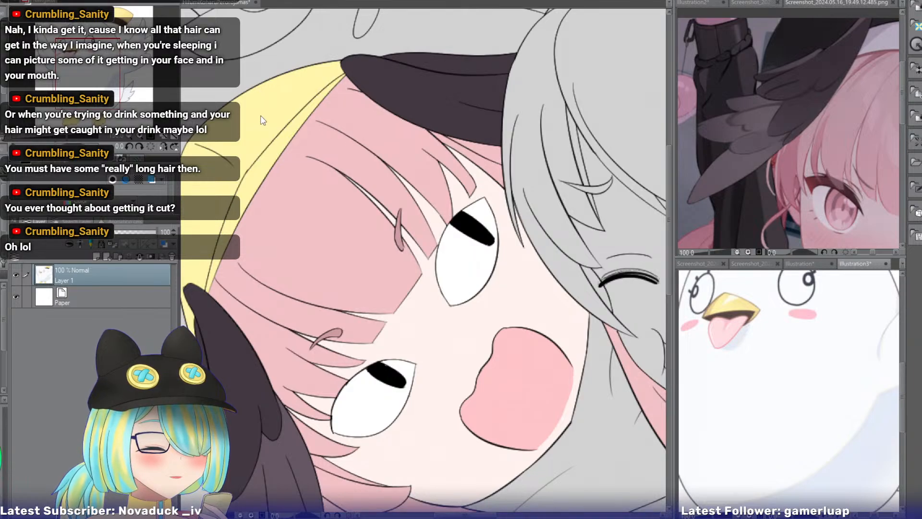
click(231, 88)
click(131, 136)
click(131, 136)
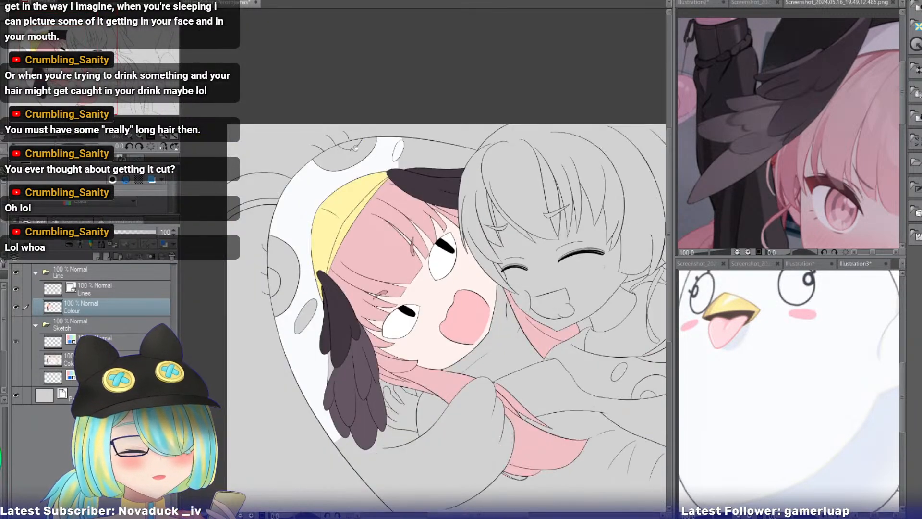
click(418, 459)
drag(492, 339, 344, 230)
click(356, 235)
click(305, 259)
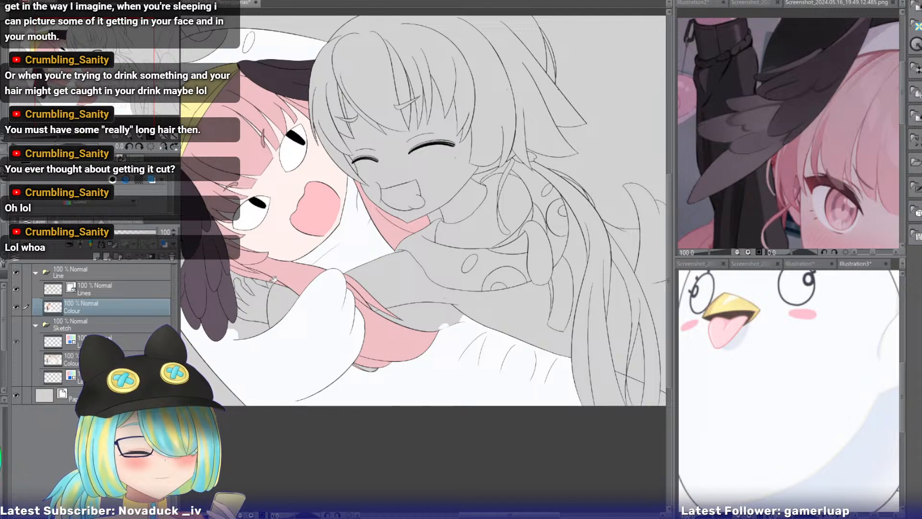
Fill the small gaps around the fingers of the hand beside the head wing with off-white.
click(246, 281)
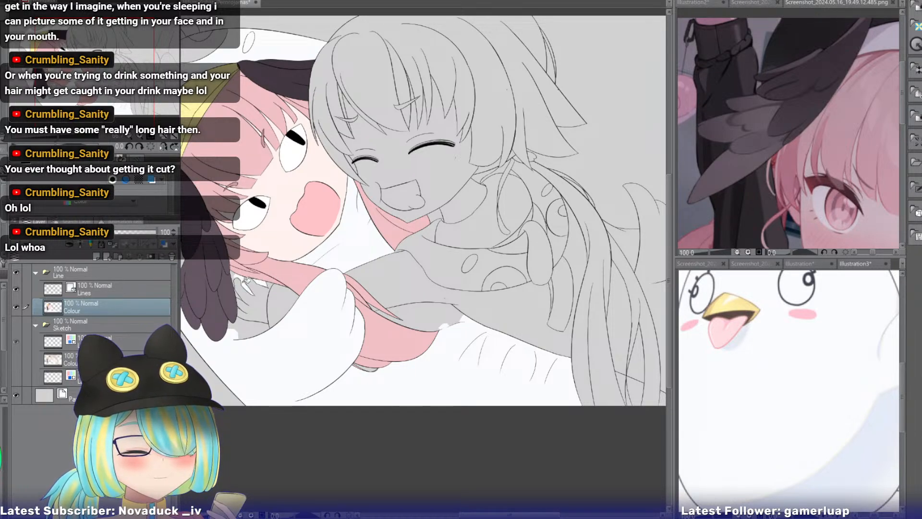
click(235, 277)
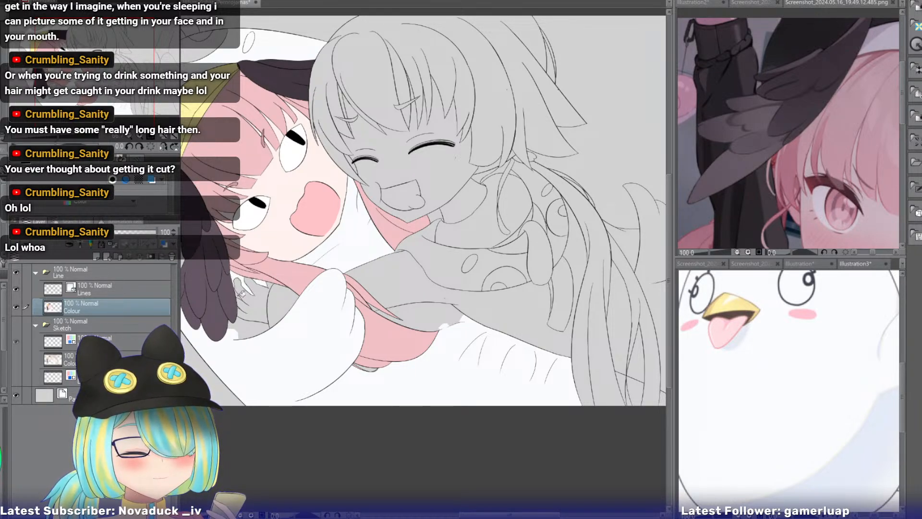
click(245, 325)
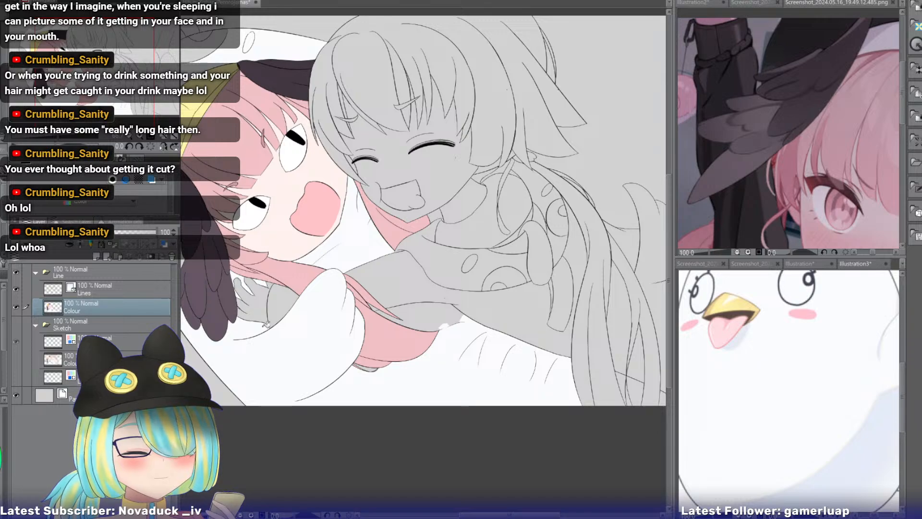
Fill the closed-eyed girl's sleeve and the spotted front of her costume with off-white, leaving the spots unfilled.
click(429, 313)
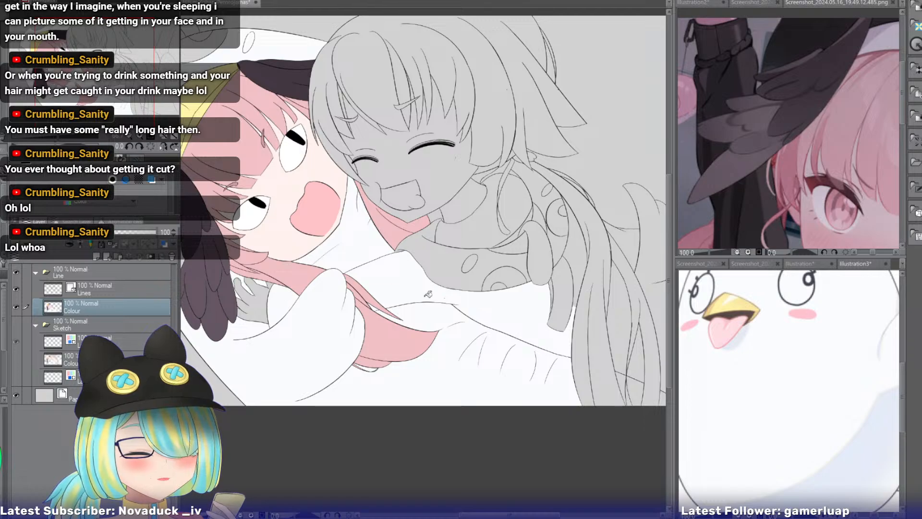
click(437, 265)
mouse_move(423, 238)
mouse_down()
mouse_move(438, 222)
mouse_move(432, 232)
mouse_move(402, 229)
mouse_up()
drag(471, 173, 378, 190)
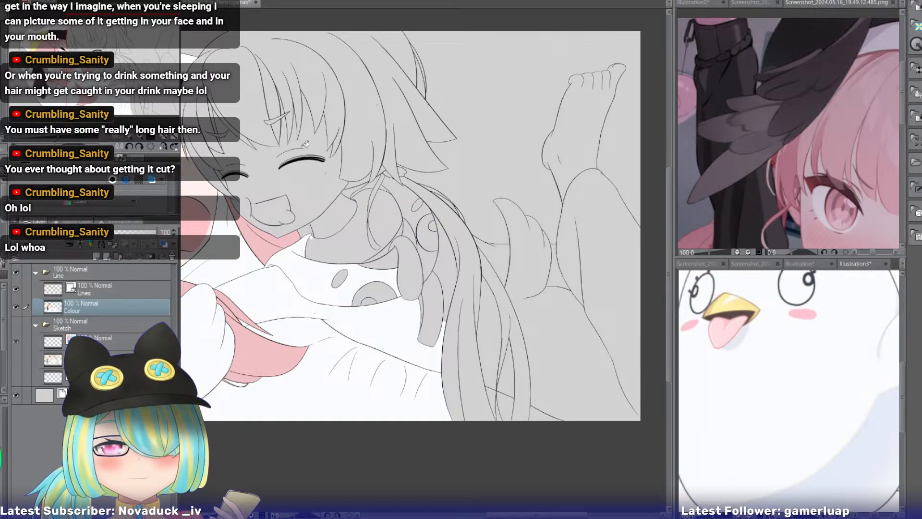
Fill the spotted costume section behind the closed-eyed girl's shoulder and the costume gaps between her long hair strands with off-white.
click(146, 138)
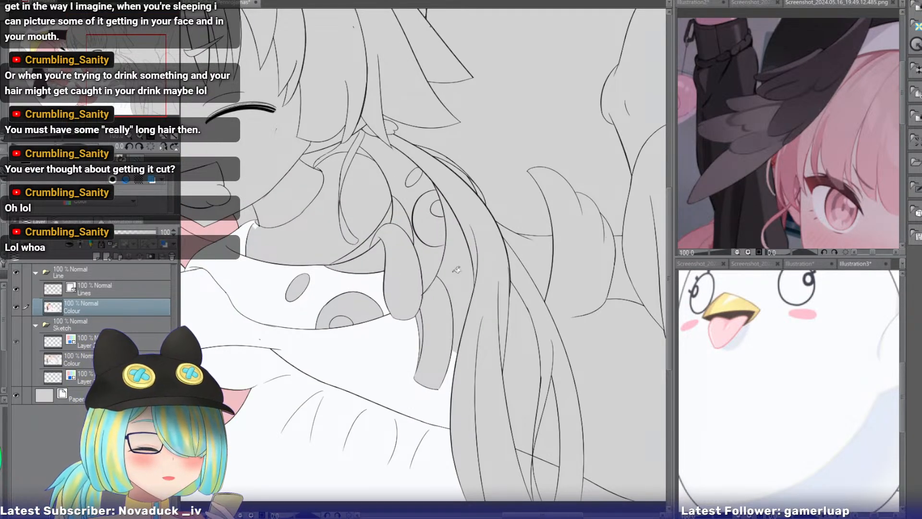
click(437, 257)
click(413, 203)
click(400, 164)
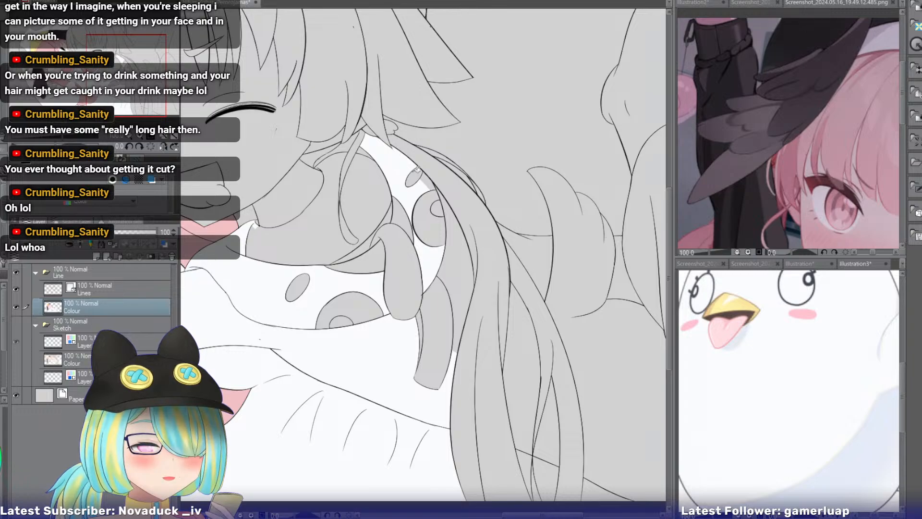
click(431, 179)
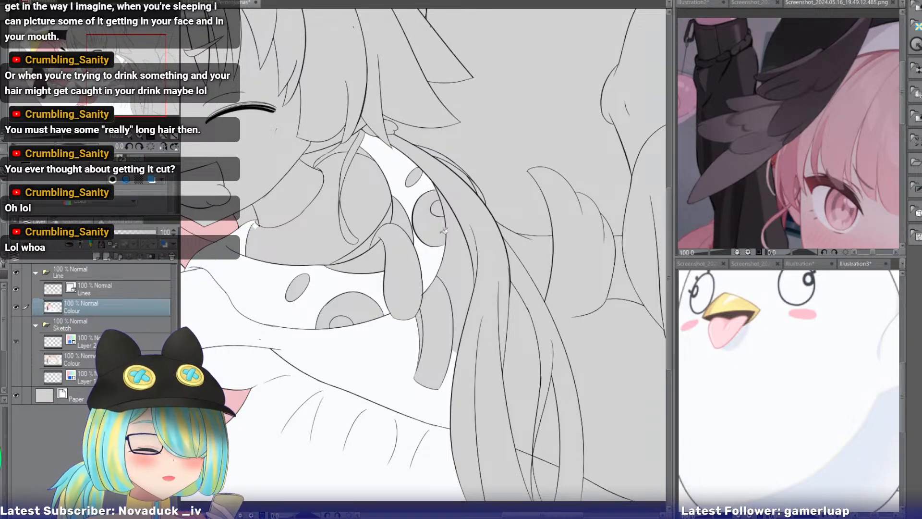
click(455, 251)
click(525, 324)
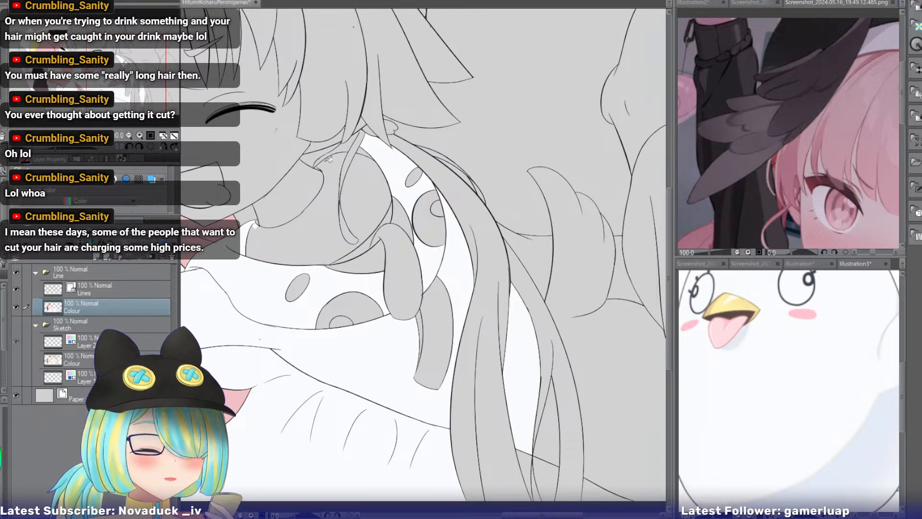
Fill the closed-eyed girl's lower back, costume tail and both pyjama legs with off-white.
drag(143, 89, 171, 94)
click(358, 210)
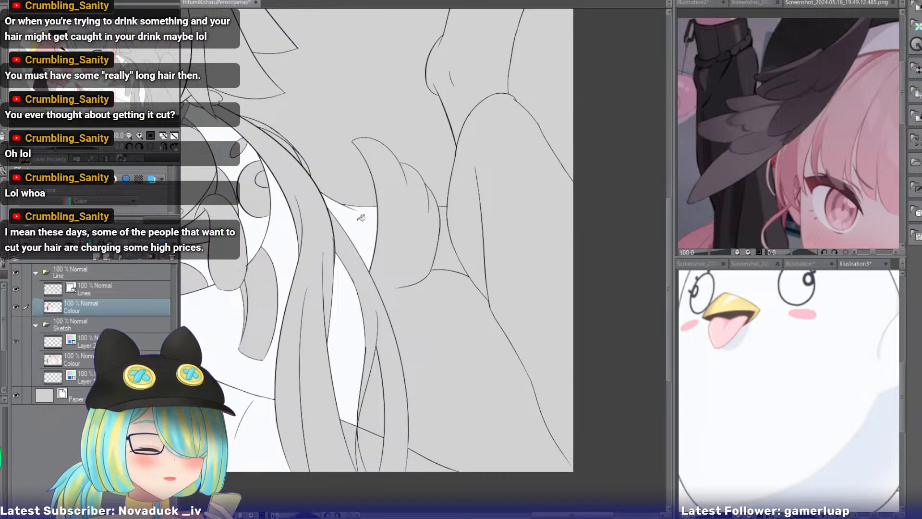
click(453, 248)
click(457, 298)
click(504, 254)
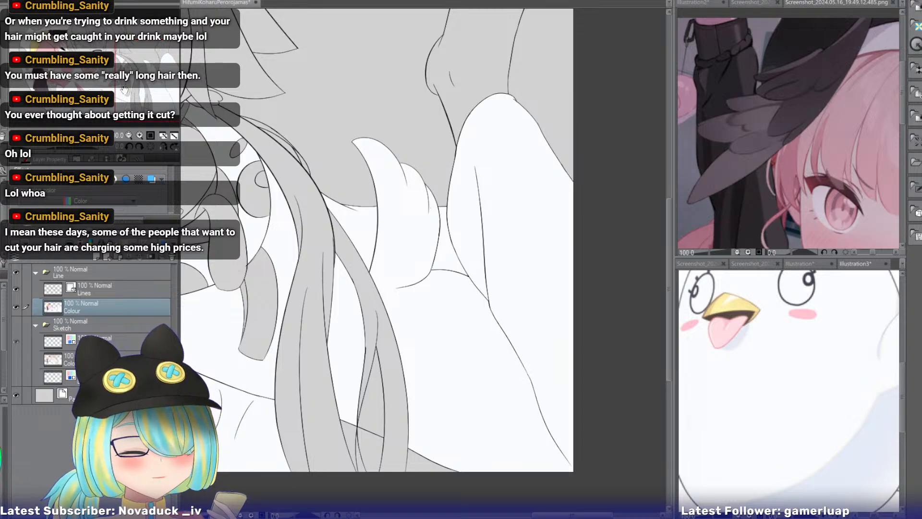
Fill the narrow costume strip above the closed-eyed girl's shoulder, beside the thin hair strand, with off-white.
drag(155, 96, 120, 82)
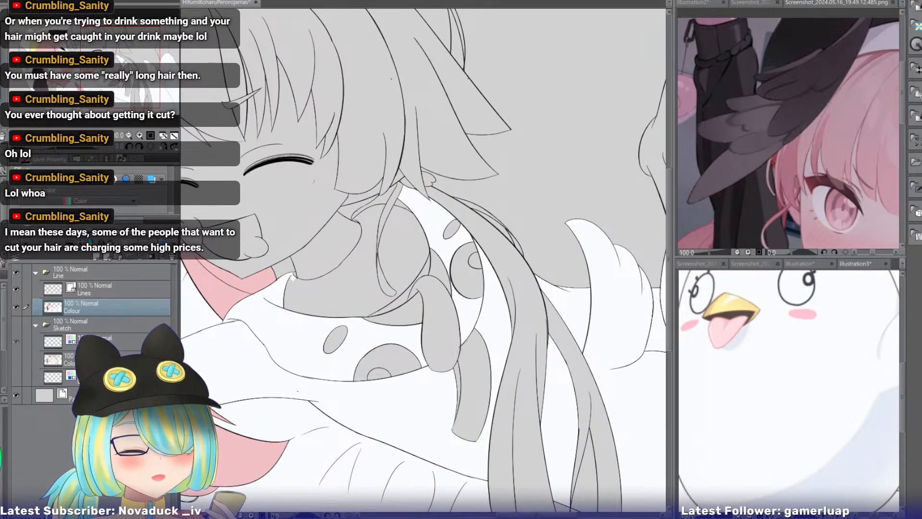
click(139, 136)
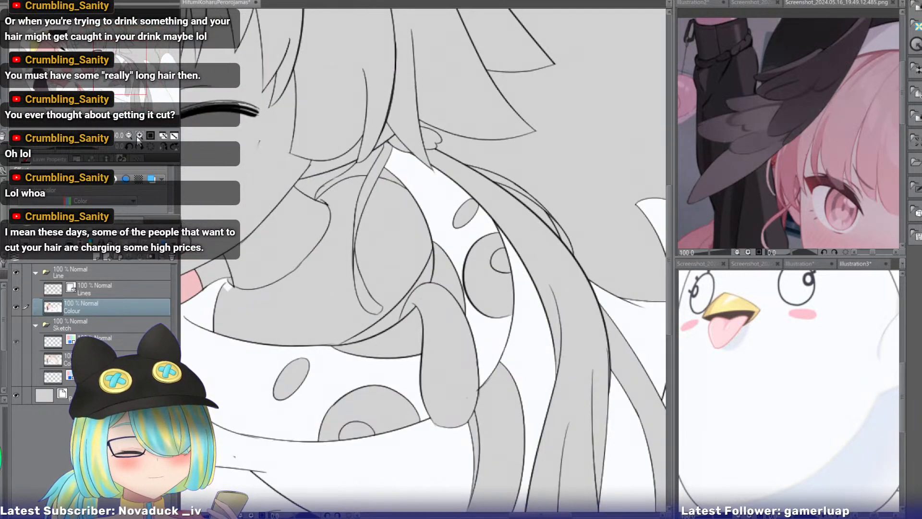
drag(117, 85, 105, 84)
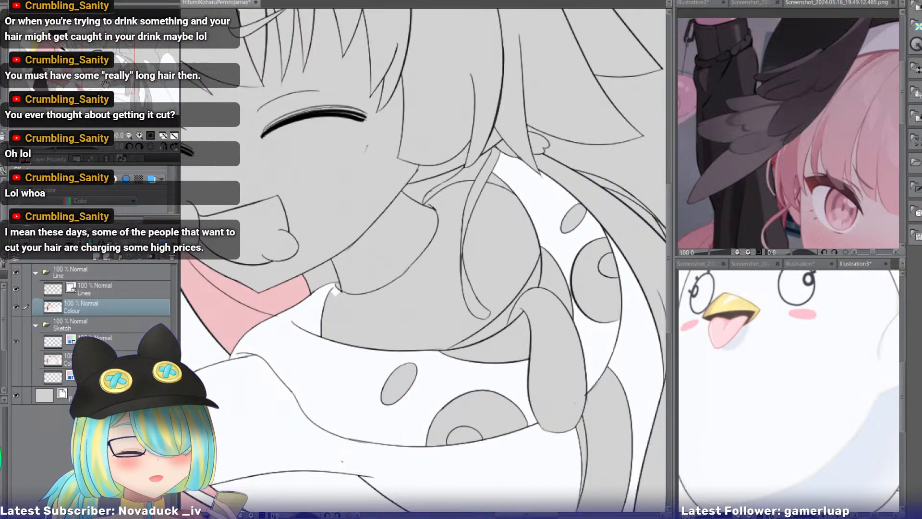
click(471, 171)
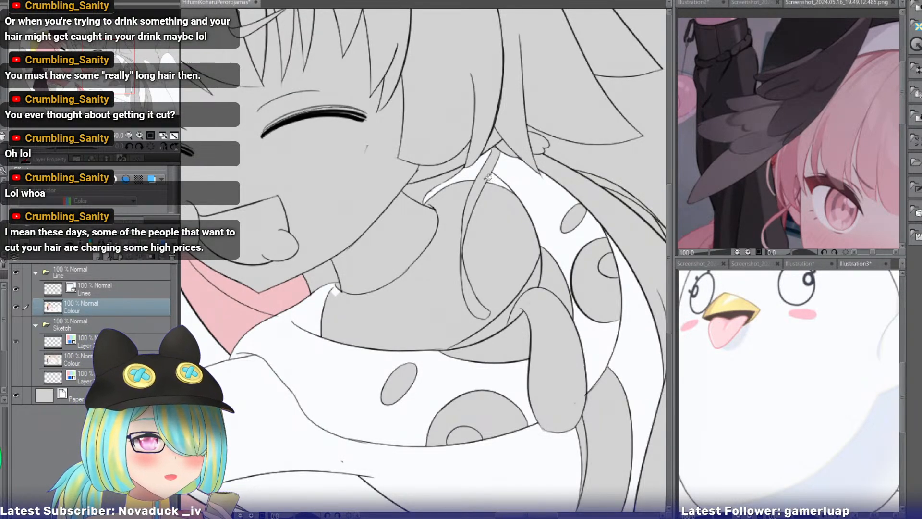
Look through the reference images and bring up the blonde girl's illustration on the black background.
click(705, 260)
click(809, 264)
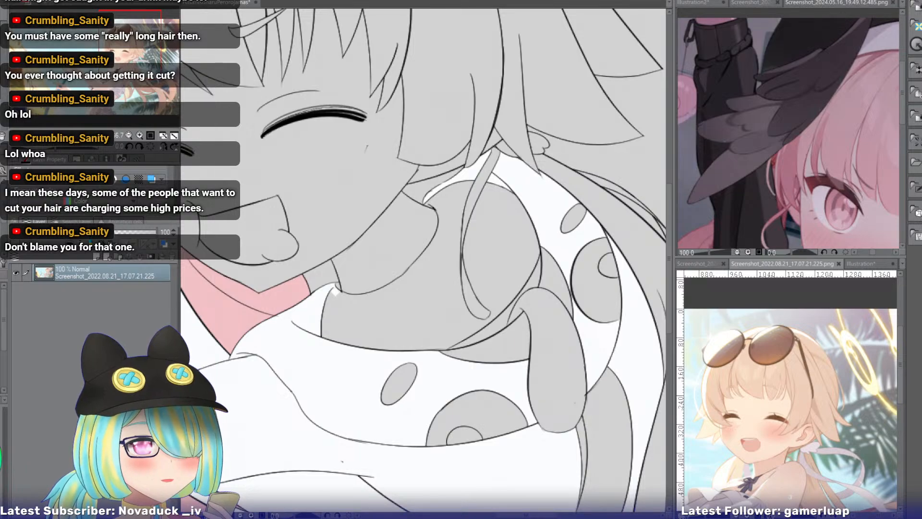
click(861, 263)
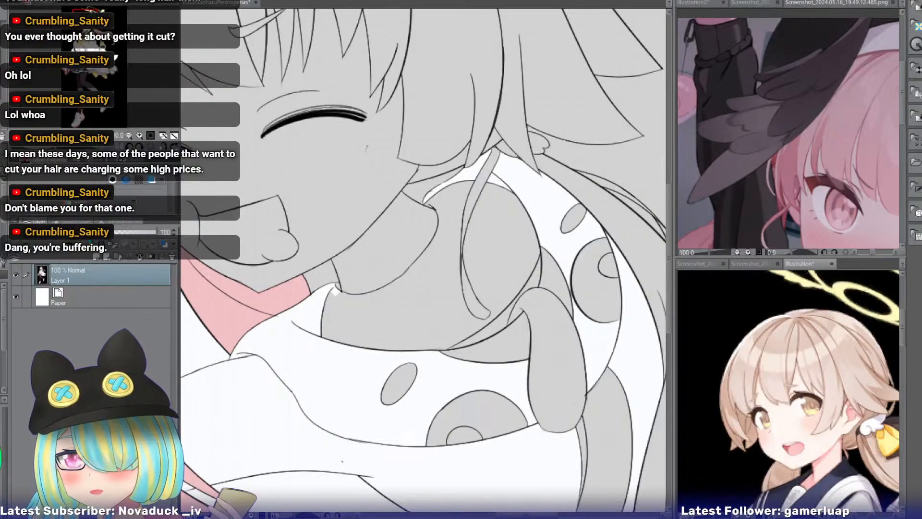
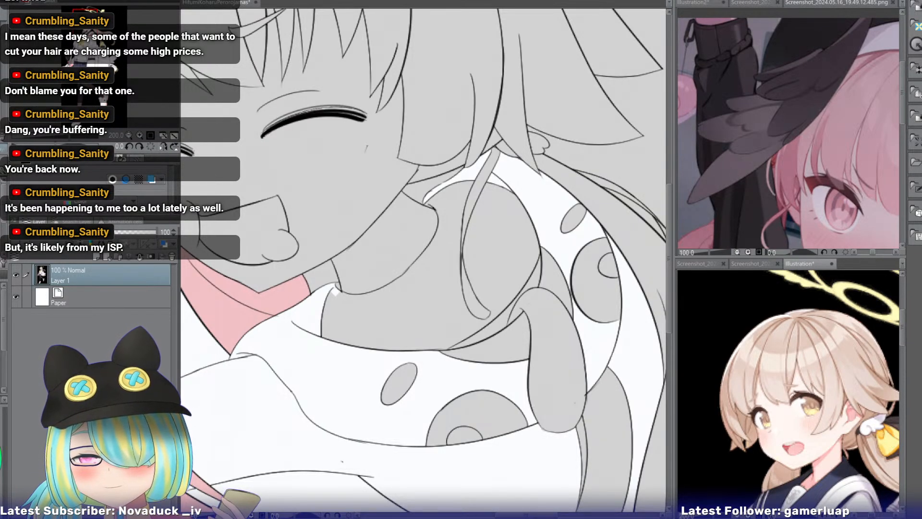
Fill the beak on the closed-eyed girl's bird hood with yellow sampled from the pink-haired girl's hood, and its tongue with her mouth pink.
click(210, 3)
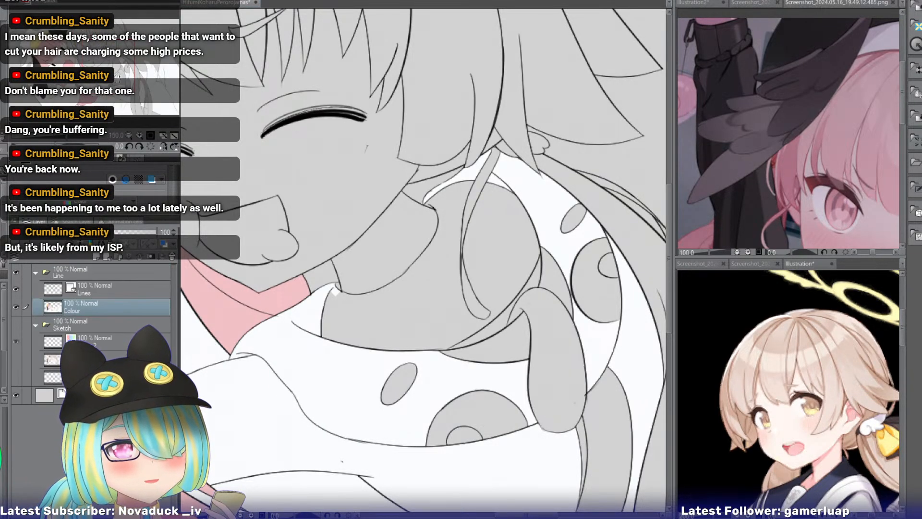
triple_click(129, 136)
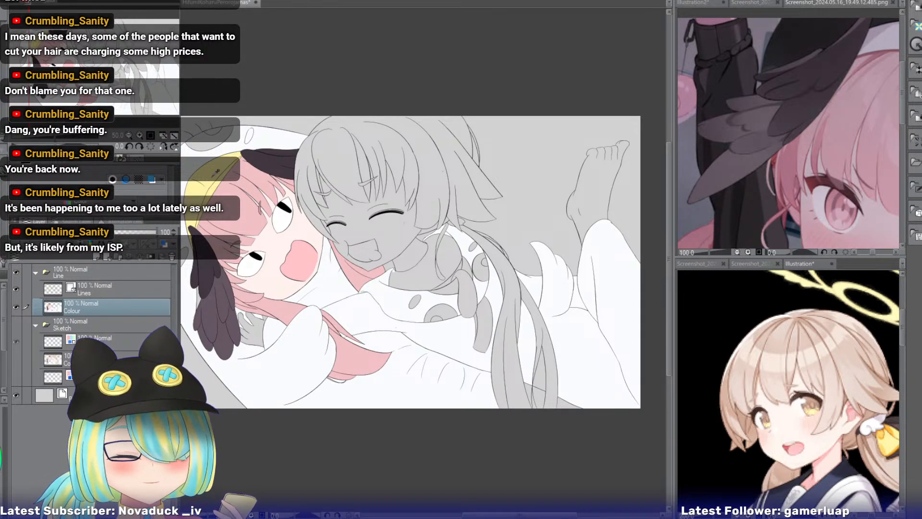
alt+click(214, 176)
click(450, 286)
click(455, 276)
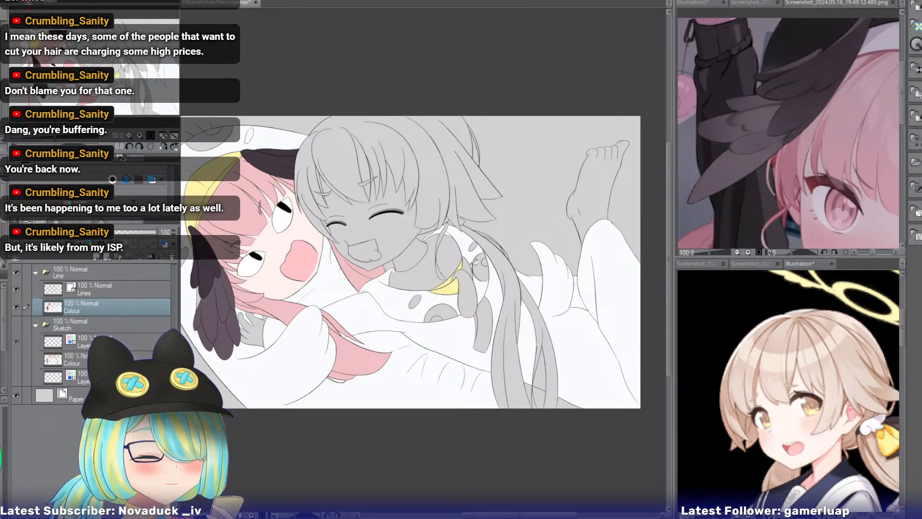
click(469, 264)
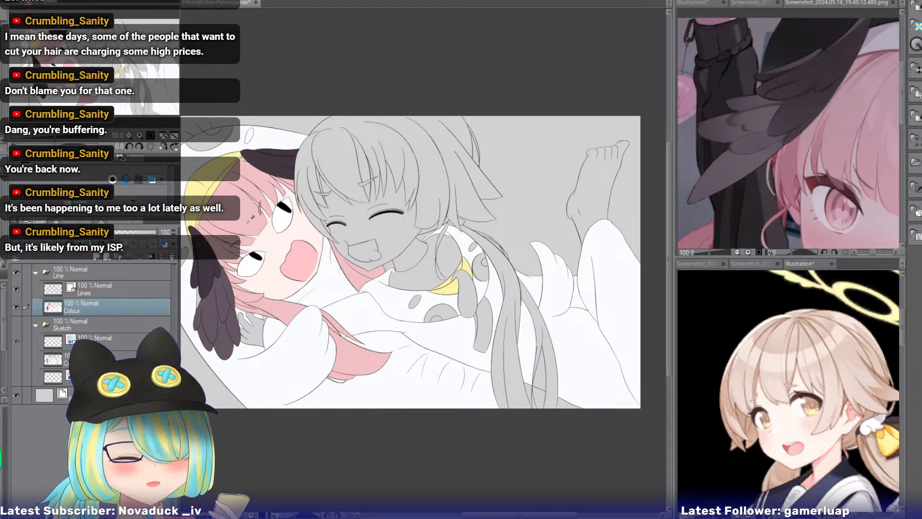
alt+click(301, 250)
click(470, 283)
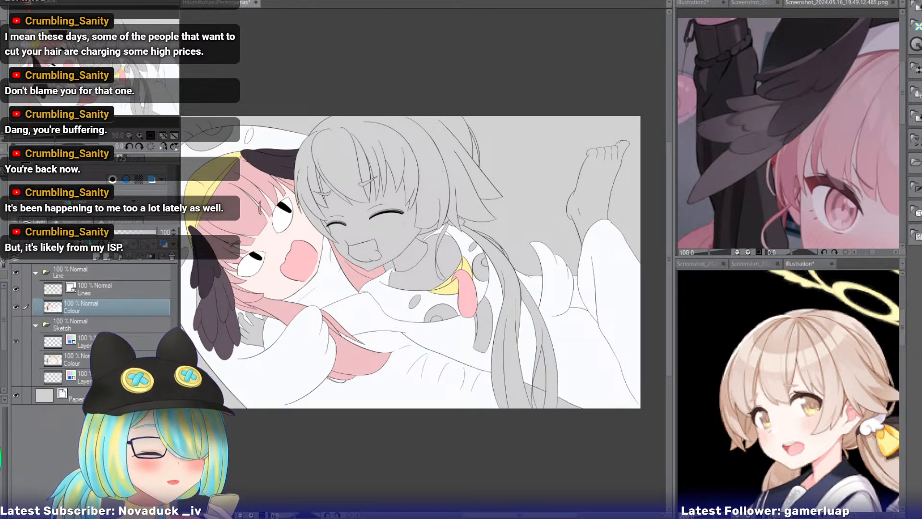
Bring up the white bird mascot reference and fill the outer eye areas on both girls' bird hoods with white.
click(800, 263)
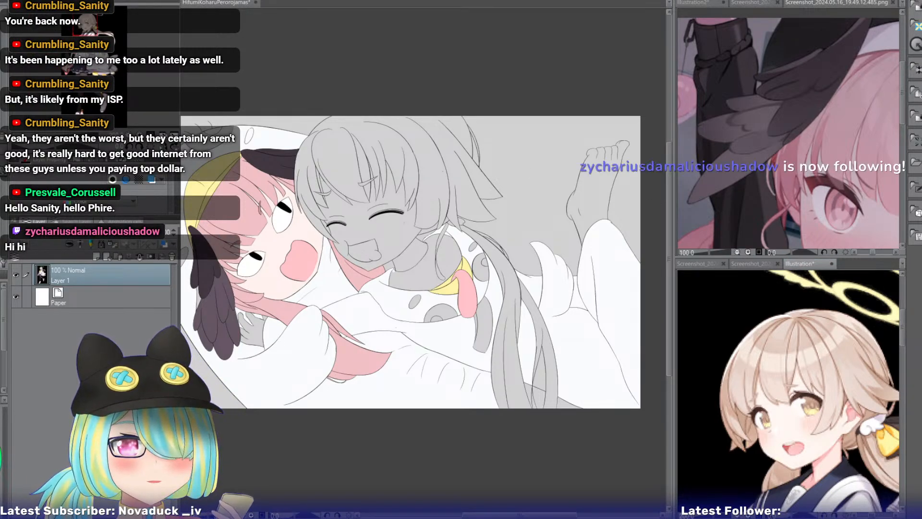
click(176, 5)
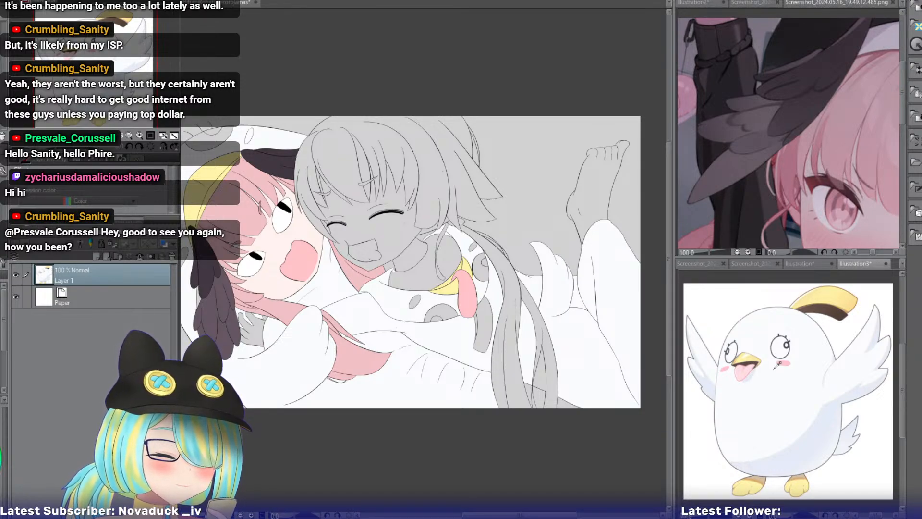
click(455, 305)
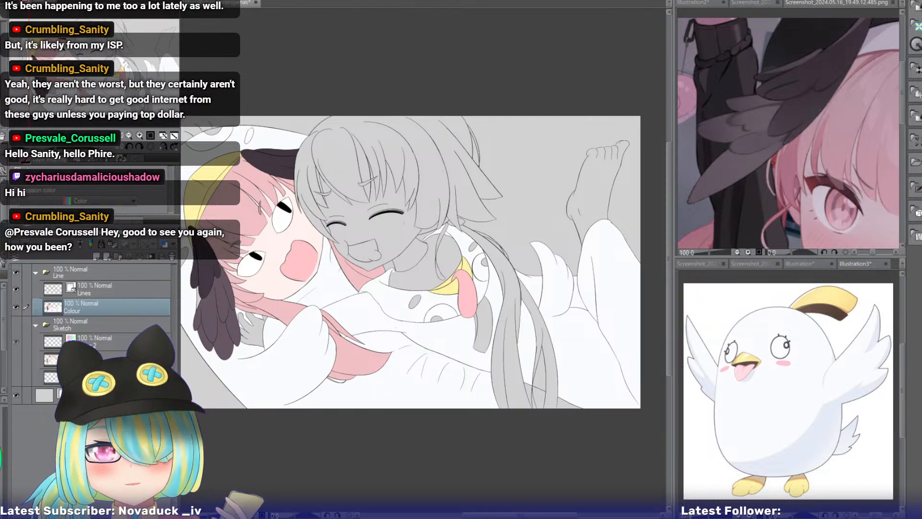
drag(432, 298, 513, 288)
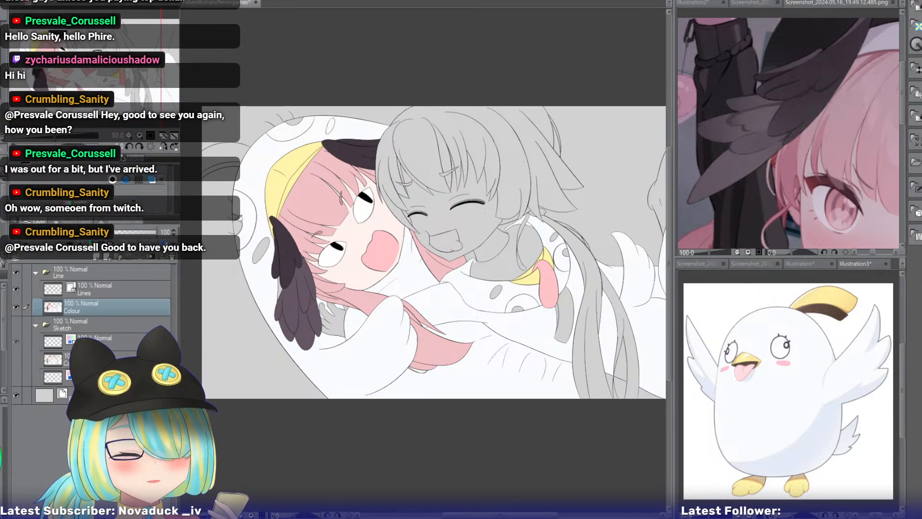
click(238, 224)
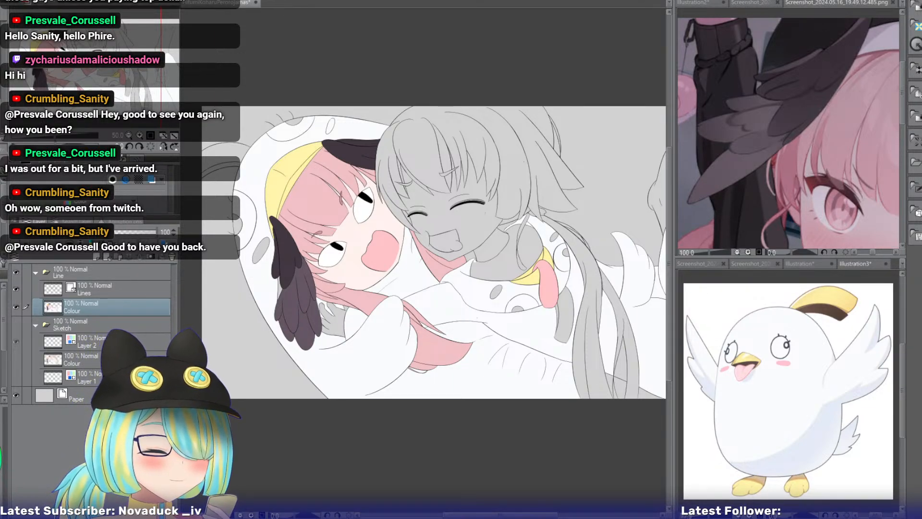
On the Lines layer, draw a smaller curved line inside the grey pupil of one eye on the pink-haired girl's hood.
key(ctrl+plus)
key(ctrl+plus)
key(ctrl+plus)
drag(288, 230, 608, 289)
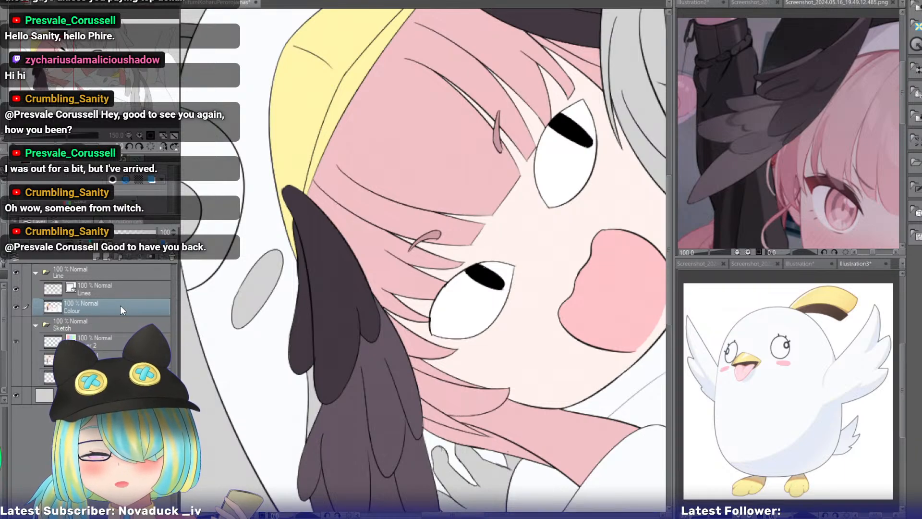
click(105, 289)
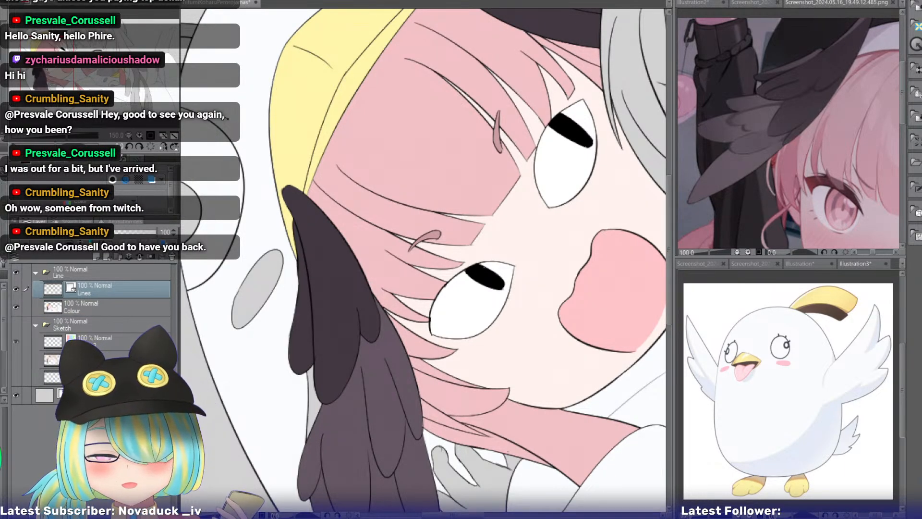
drag(272, 96, 444, 38)
mouse_move(315, 171)
mouse_down()
mouse_move(245, 261)
mouse_move(277, 351)
mouse_move(297, 367)
mouse_up()
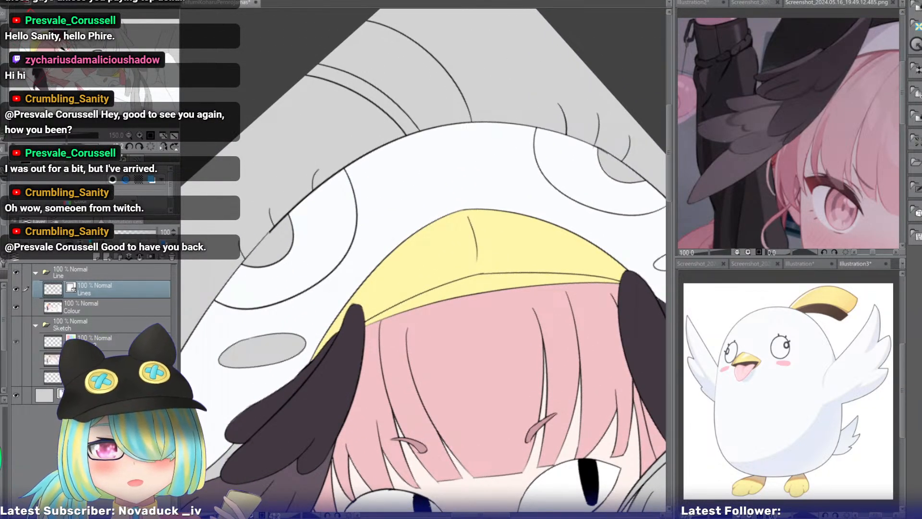
drag(298, 367, 375, 367)
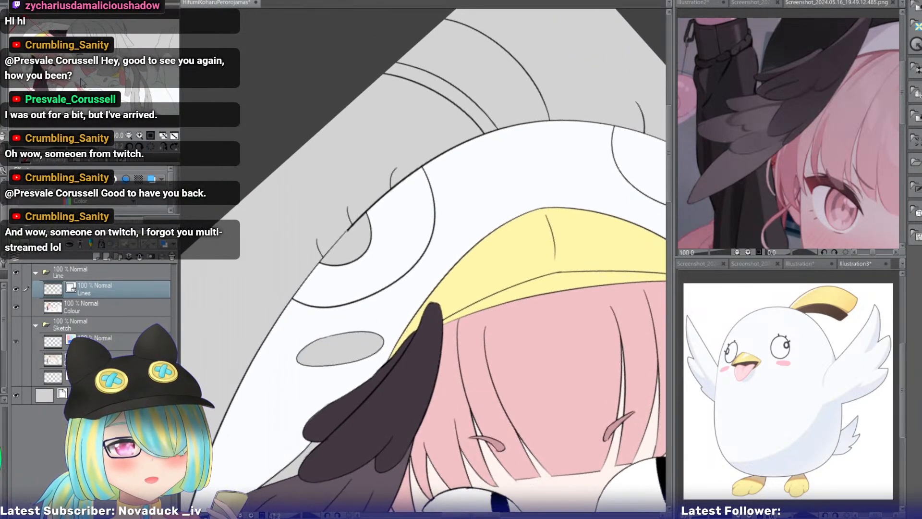
click(139, 136)
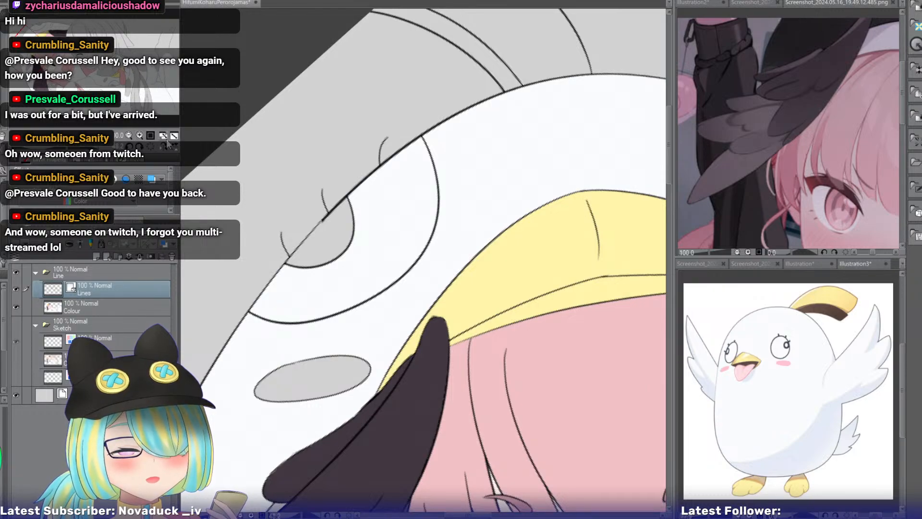
click(140, 136)
drag(58, 68, 55, 67)
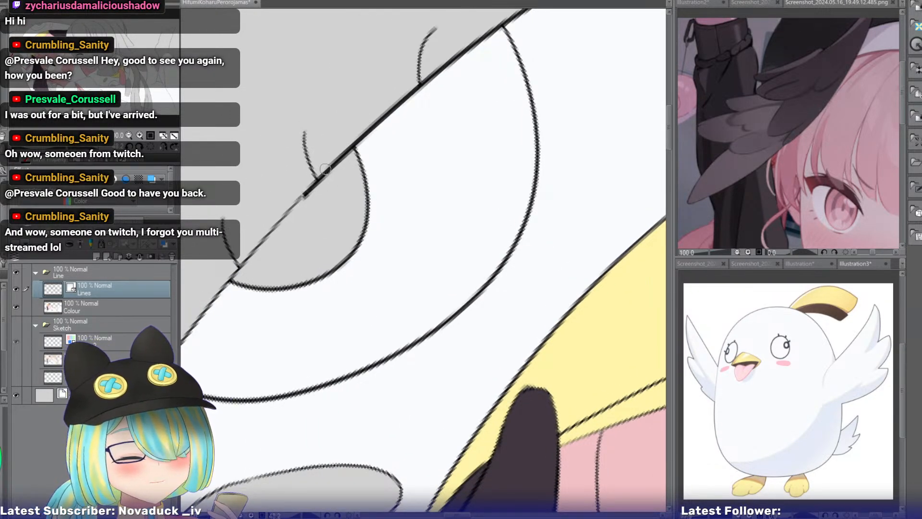
drag(337, 160, 303, 242)
key(ctrl+z)
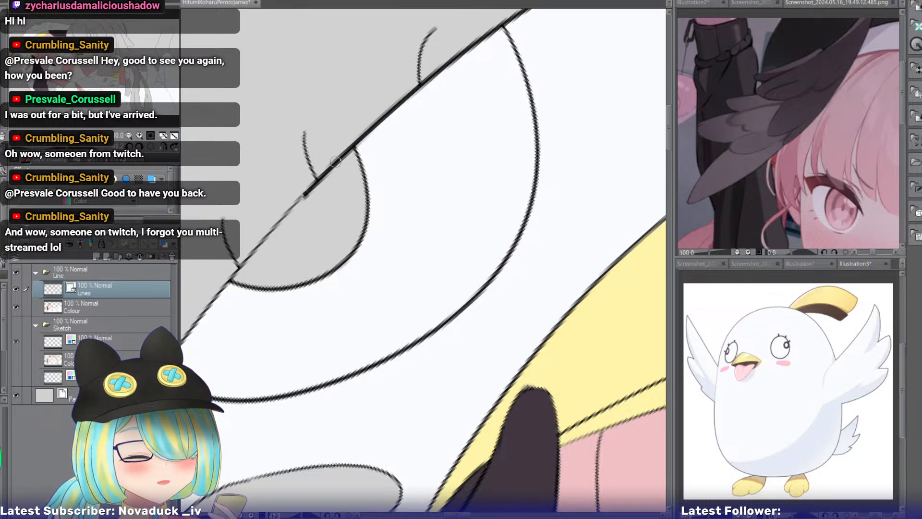
drag(338, 162, 296, 243)
drag(243, 261, 302, 252)
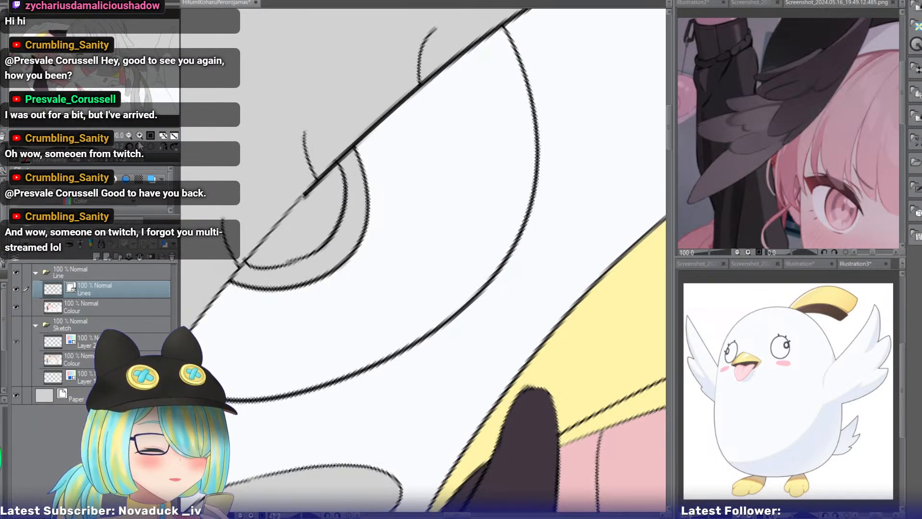
Draw a matching smaller curved line inside the pupil of the other eye on the pink-haired girl's hood.
drag(33, 67, 55, 23)
drag(283, 163, 305, 217)
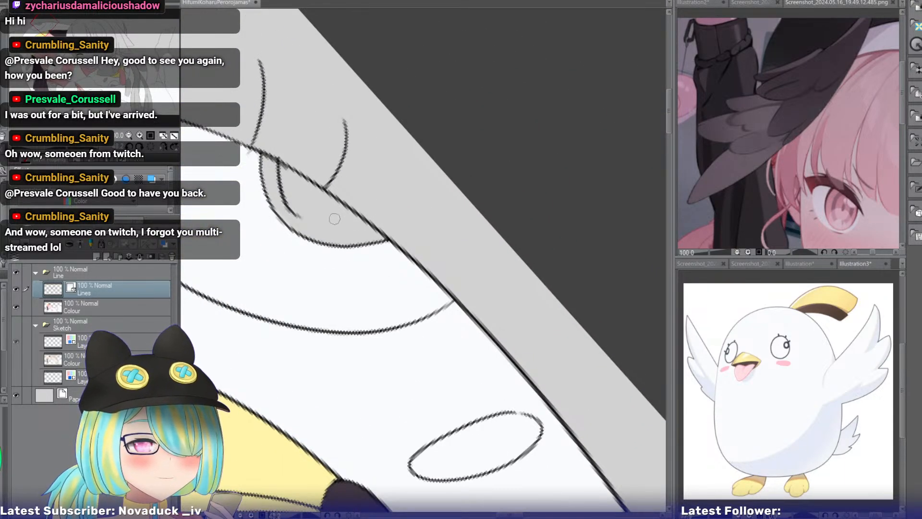
key(ctrl+z)
mouse_move(280, 162)
mouse_down()
mouse_move(301, 211)
mouse_move(371, 225)
mouse_up()
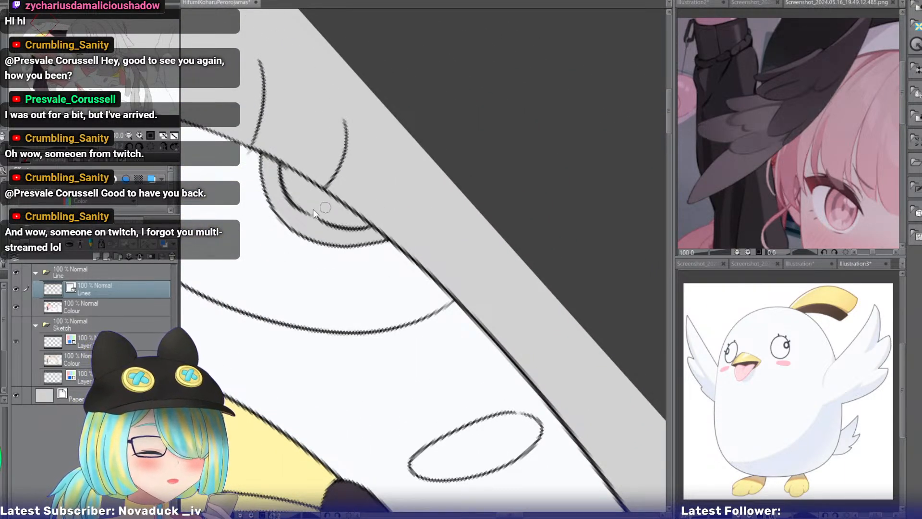
key(ctrl+z)
drag(294, 200, 368, 222)
key(ctrl+z)
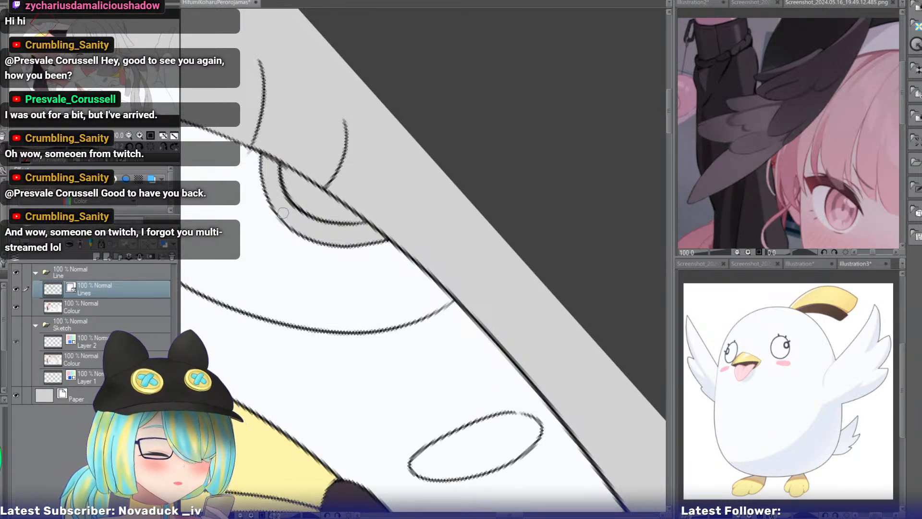
drag(48, 25, 46, 28)
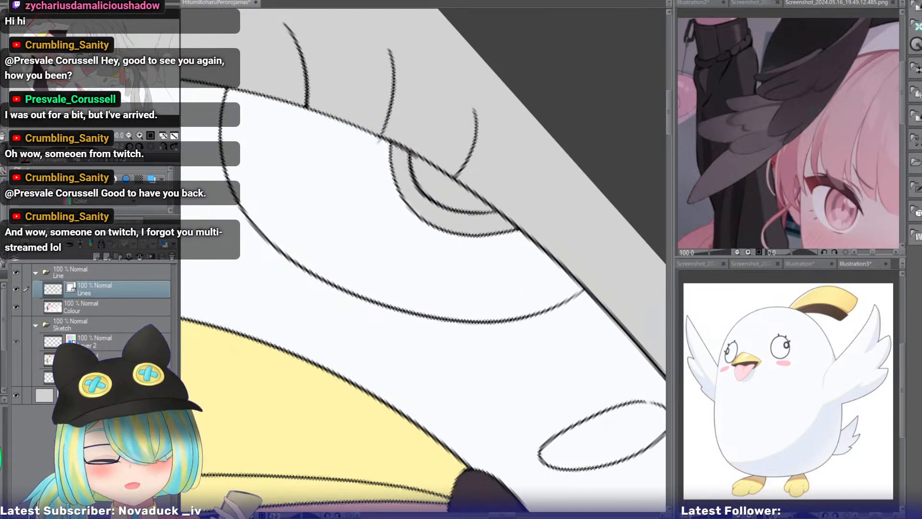
On the Colour layer, fill the outer pupil rings of both eyes on the pink-haired girl's hood with black.
click(88, 304)
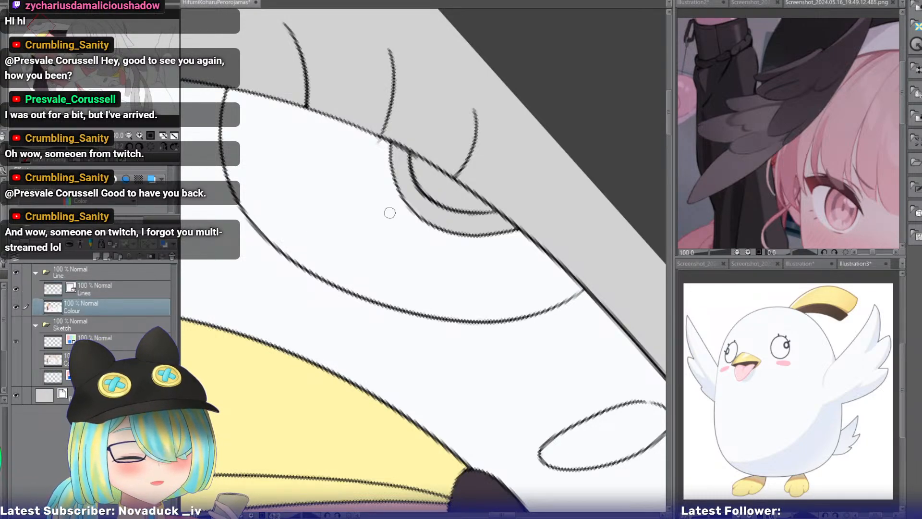
click(423, 205)
click(34, 35)
drag(35, 34, 33, 54)
click(346, 194)
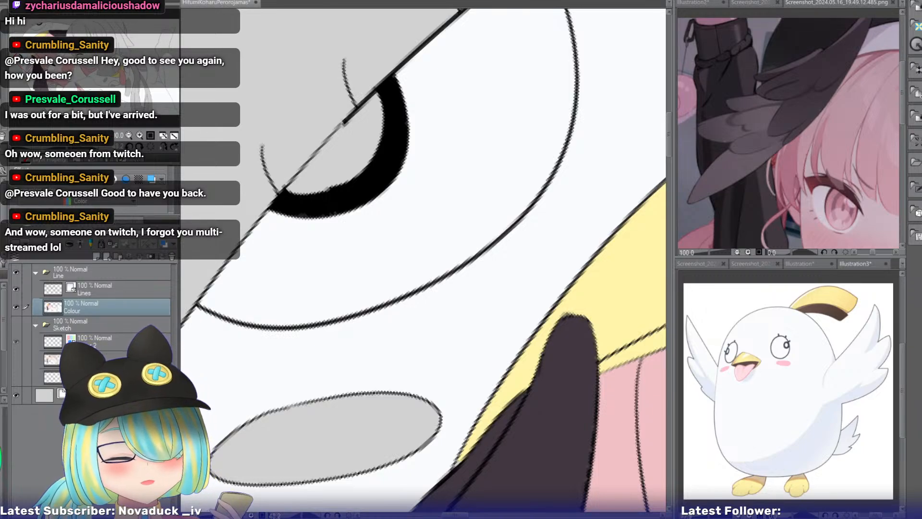
Fill the inner pupil centres of both eyes on the pink-haired girl's hood with white, keeping the surrounding rings black.
click(368, 140)
click(335, 155)
key(ctrl+z)
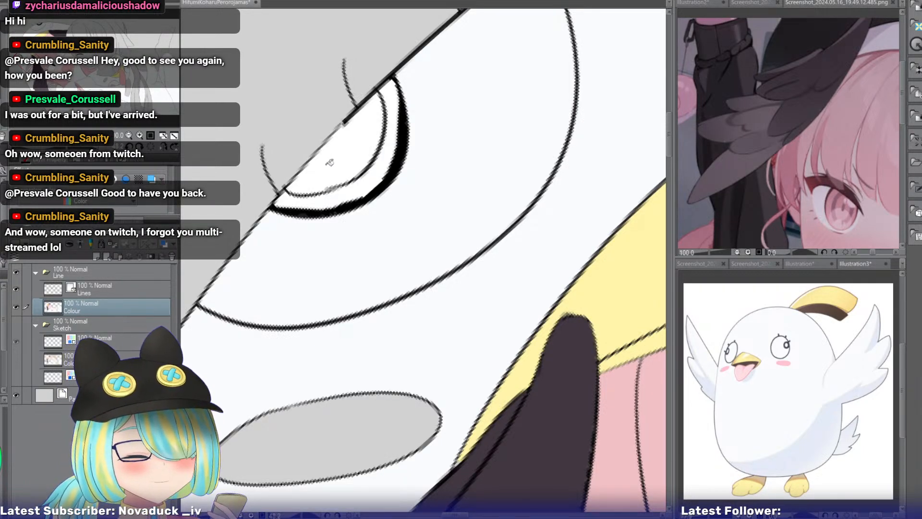
click(360, 188)
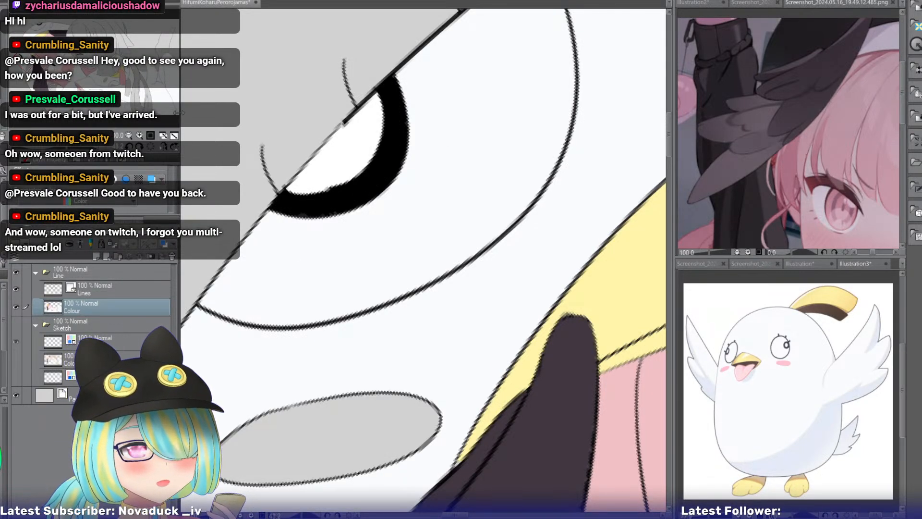
drag(600, 288, 241, 212)
drag(638, 105, 279, 360)
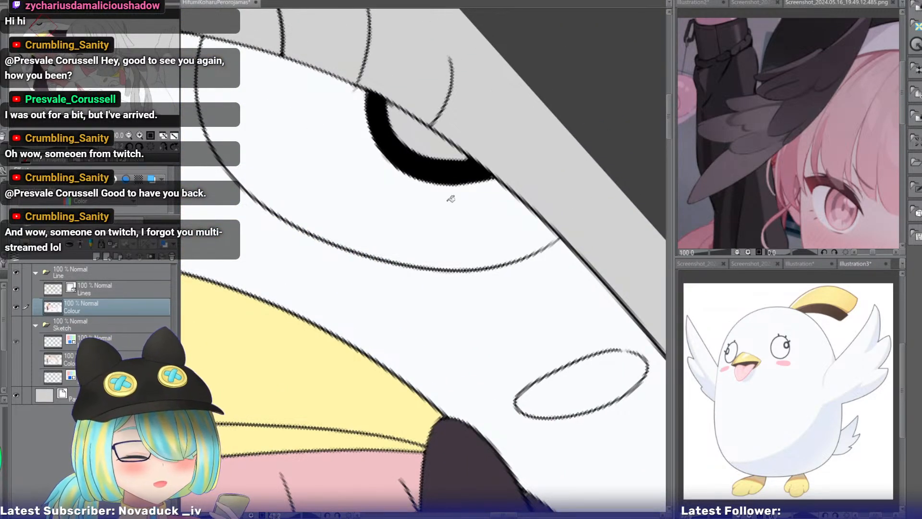
key(ctrl+z)
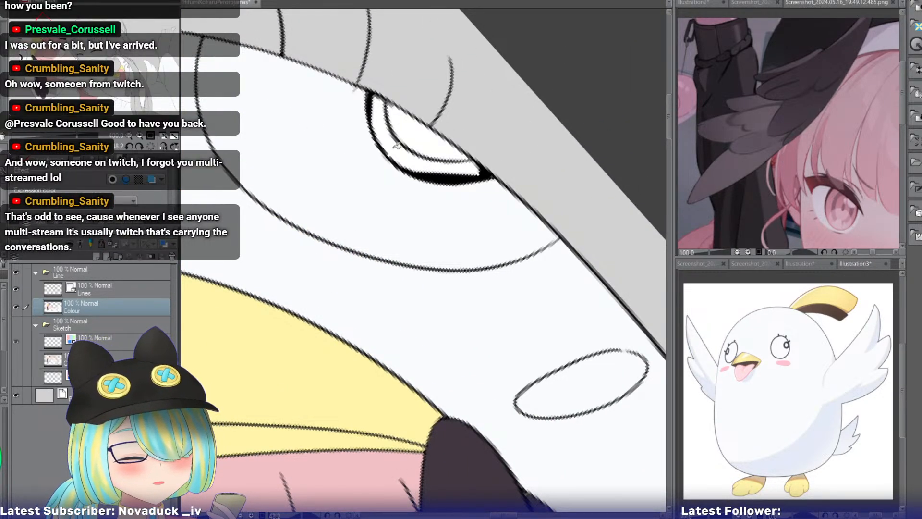
click(393, 146)
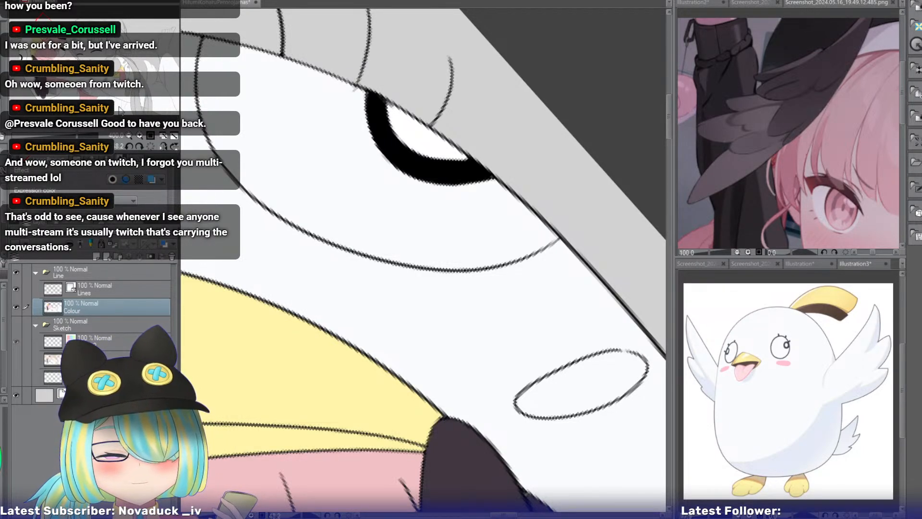
On the Lines layer, close the gap in the outline of the cheek oval above the pink-haired girl's dark wing.
click(151, 146)
mouse_move(45, 27)
mouse_down()
mouse_move(38, 47)
mouse_move(51, 28)
mouse_up()
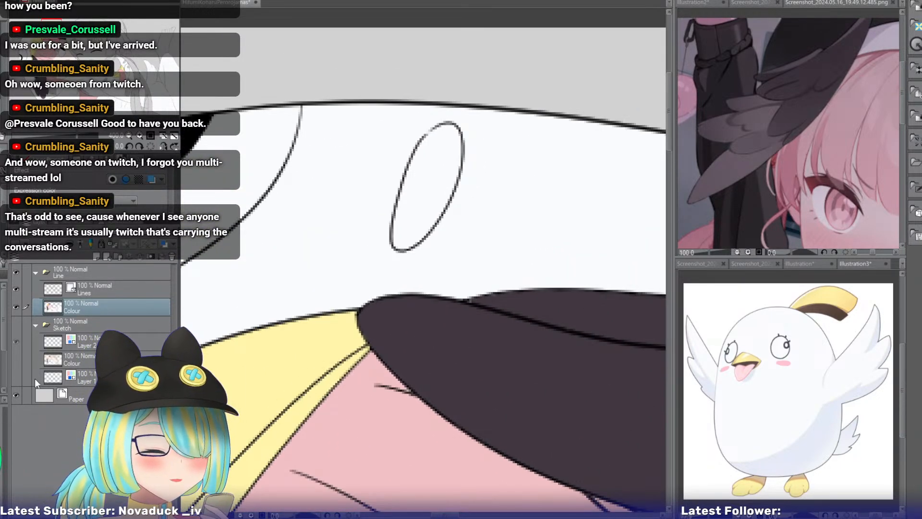
click(84, 290)
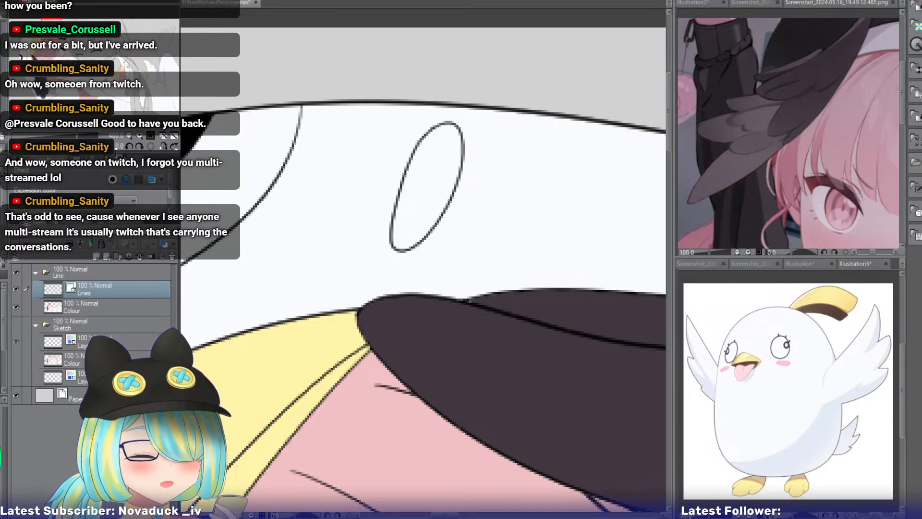
Fill the closed cheek oval on the Colour layer with the pink sampled from the bird mascot's blush.
click(129, 134)
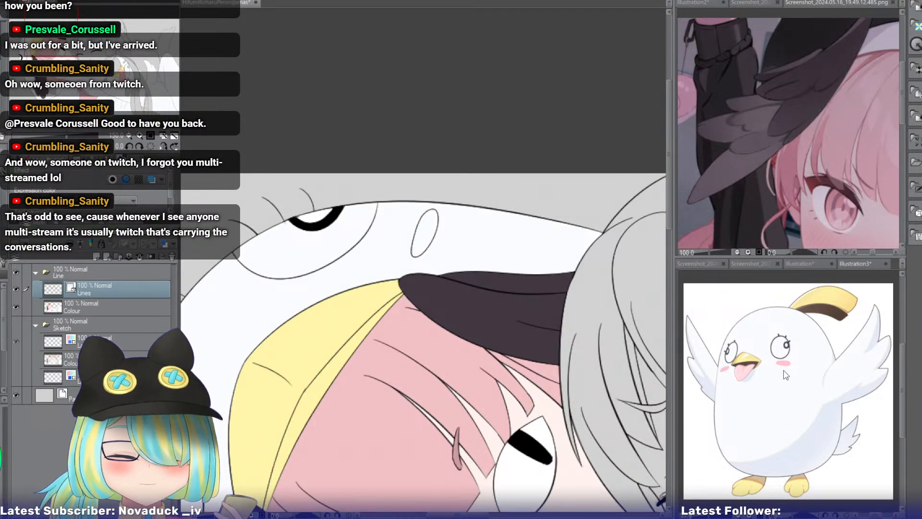
click(771, 347)
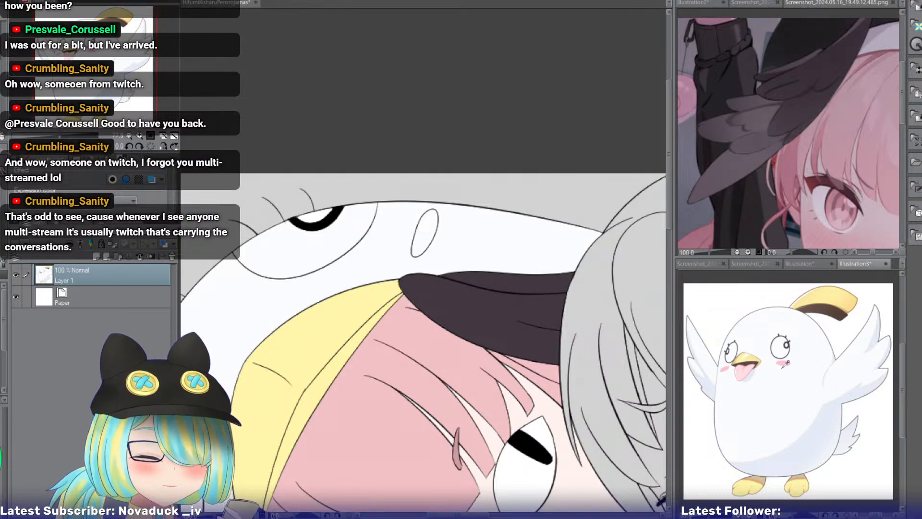
click(433, 224)
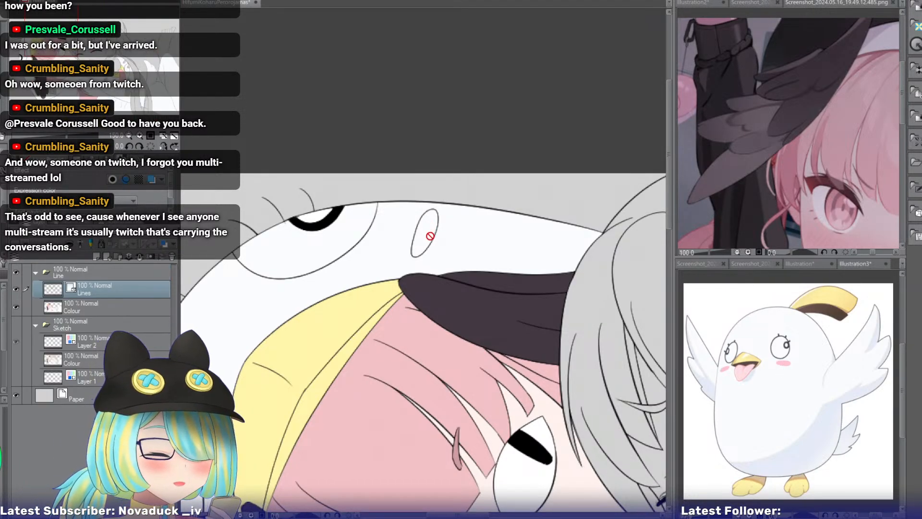
click(431, 226)
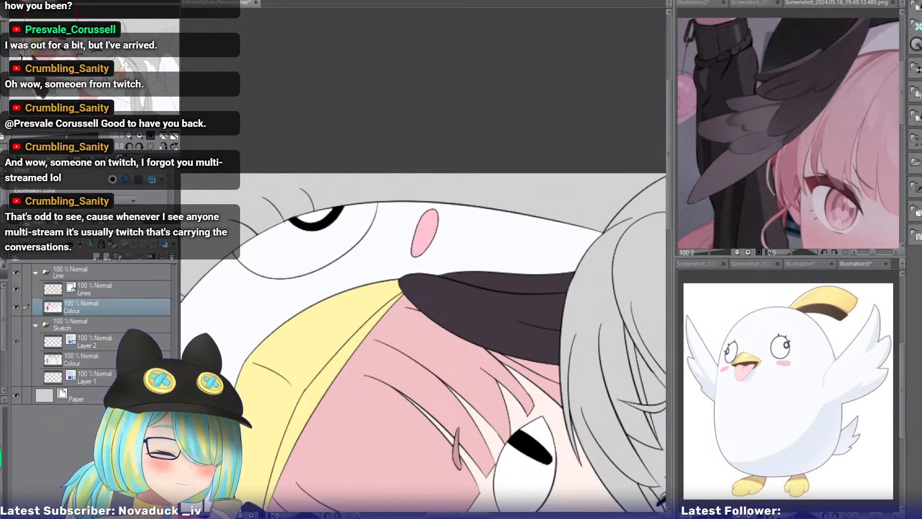
Fill the pink-haired girl's remaining hood cheek and both cheek ovals on the smiling girl's hood with the same pink.
drag(365, 380, 448, 98)
click(304, 314)
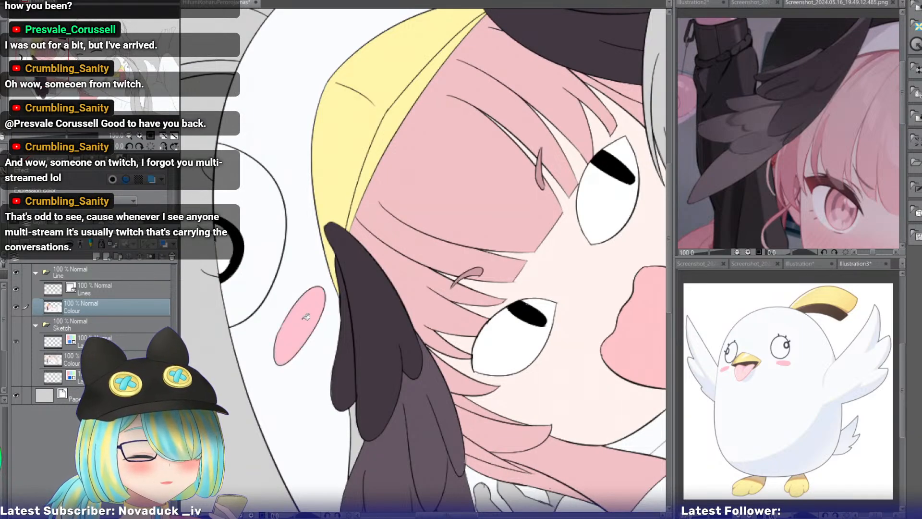
drag(571, 312, 300, 215)
drag(614, 332, 211, 179)
click(335, 201)
click(509, 38)
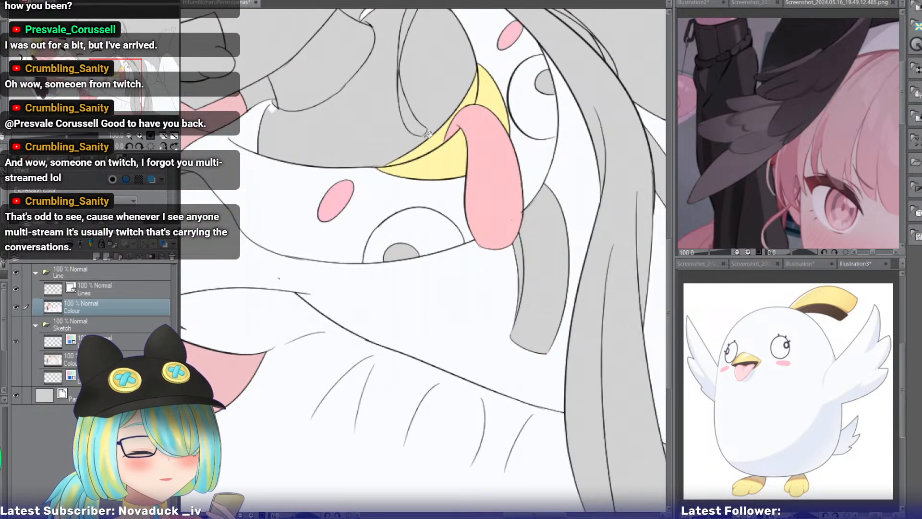
On the Lines layer, draw a smaller inner pupil arc inside the pupil of both eyes on the smiling girl's hood.
click(82, 291)
triple_click(140, 136)
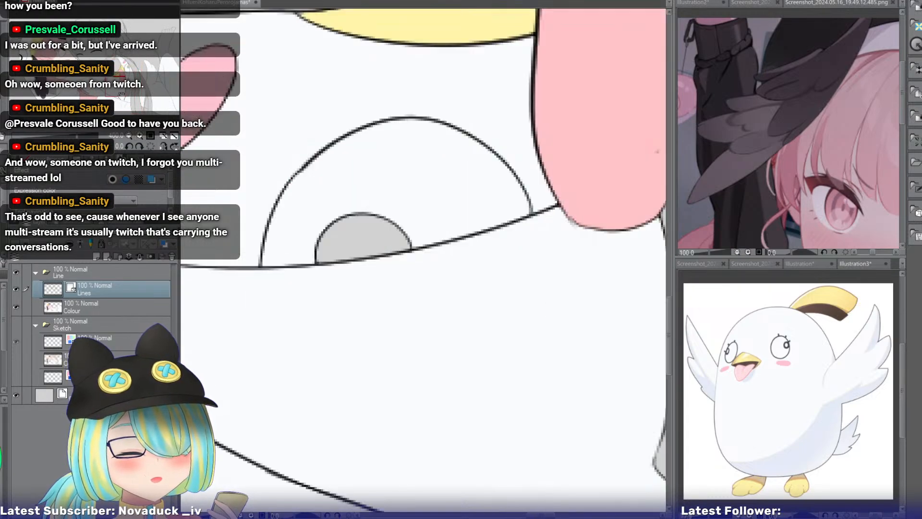
click(116, 86)
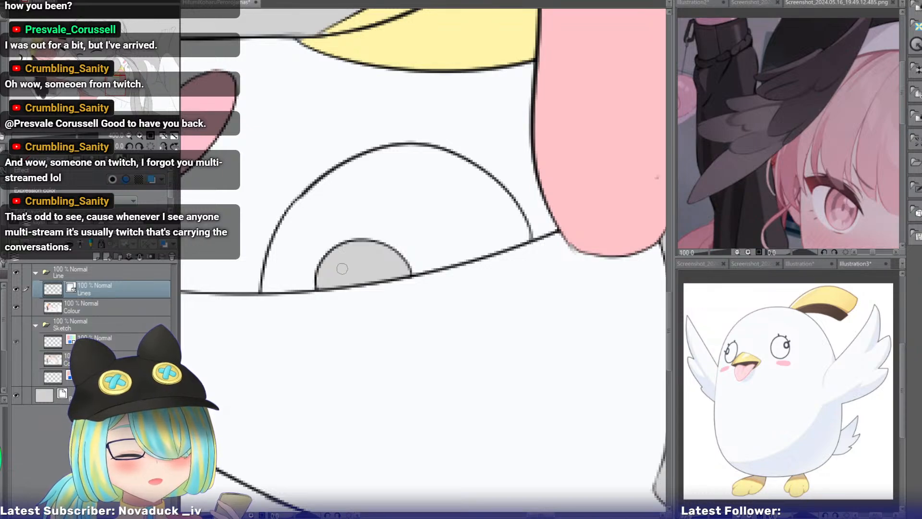
mouse_move(353, 257)
mouse_down()
mouse_move(327, 292)
mouse_move(334, 267)
mouse_move(328, 289)
mouse_up()
key(ctrl+z)
key(ctrl+z)
key(ctrl+z)
drag(353, 257, 328, 289)
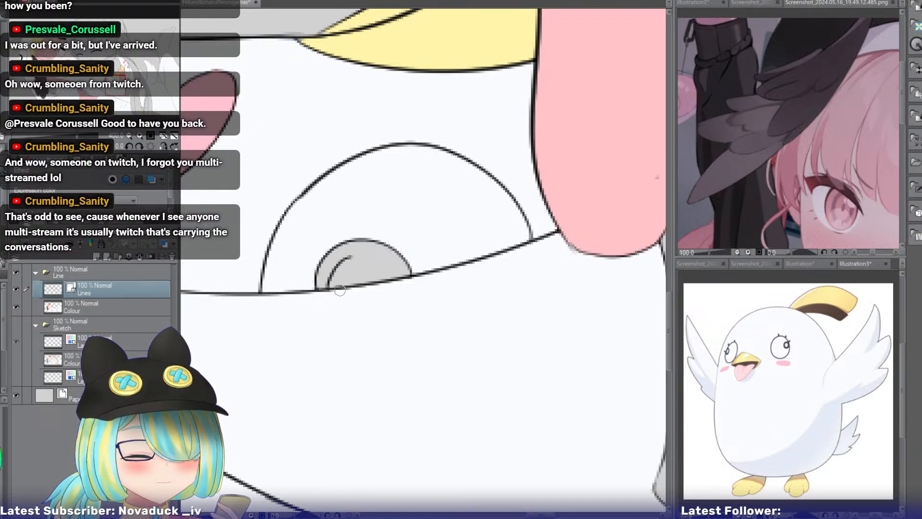
mouse_move(348, 258)
mouse_down()
mouse_move(397, 284)
mouse_move(385, 274)
mouse_move(397, 267)
mouse_move(384, 263)
mouse_move(396, 281)
mouse_up()
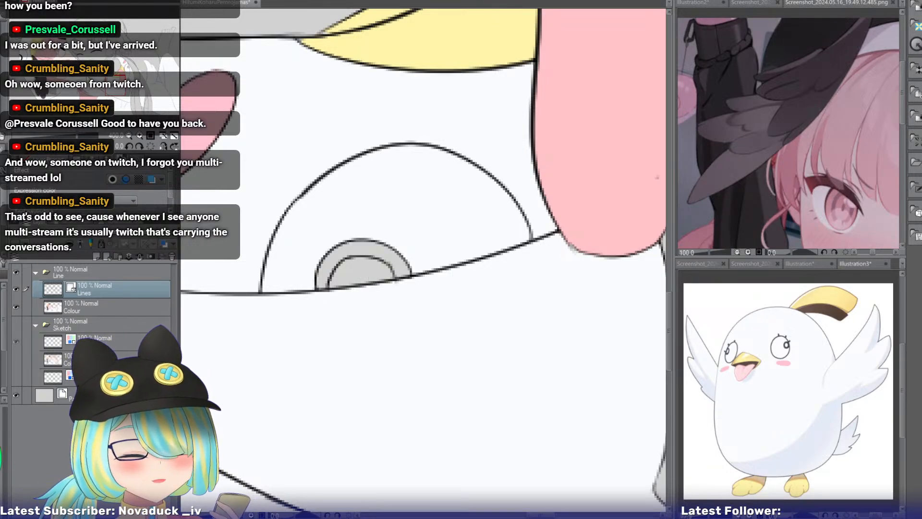
drag(124, 86, 141, 71)
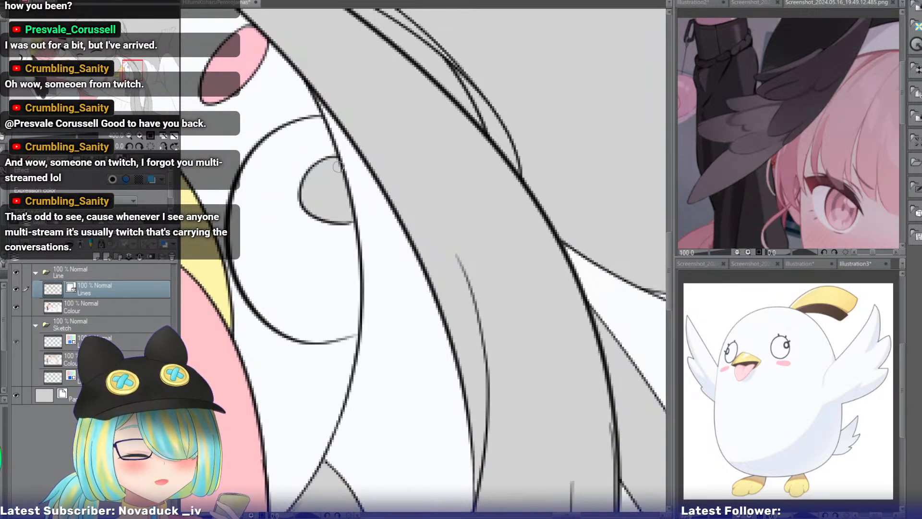
drag(335, 158, 353, 211)
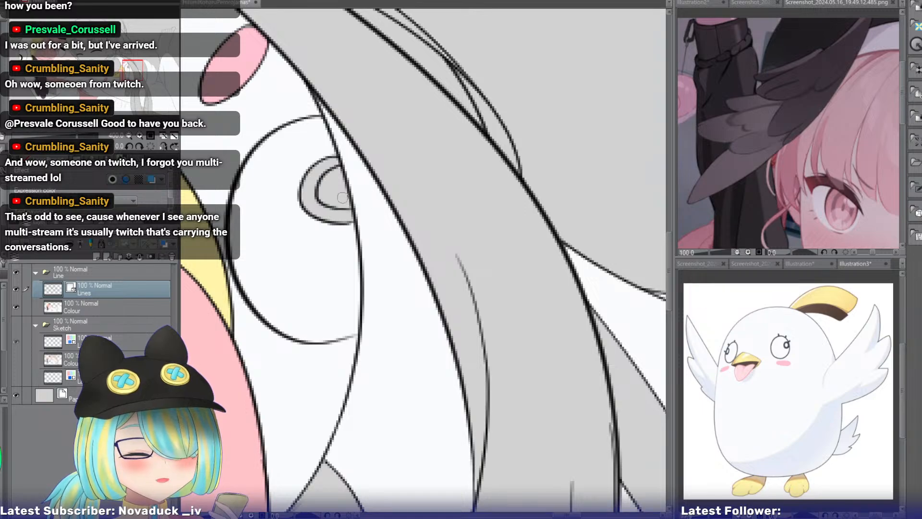
On the Colour layer, fill the inner pupils of both eyes on the smiling girl's hood with white and the surrounding rings with black.
click(115, 311)
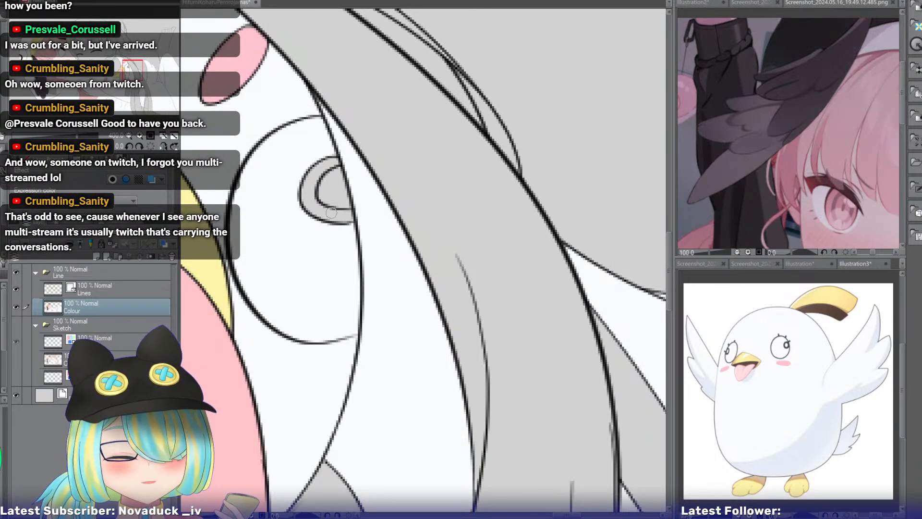
click(337, 189)
drag(269, 456, 616, 52)
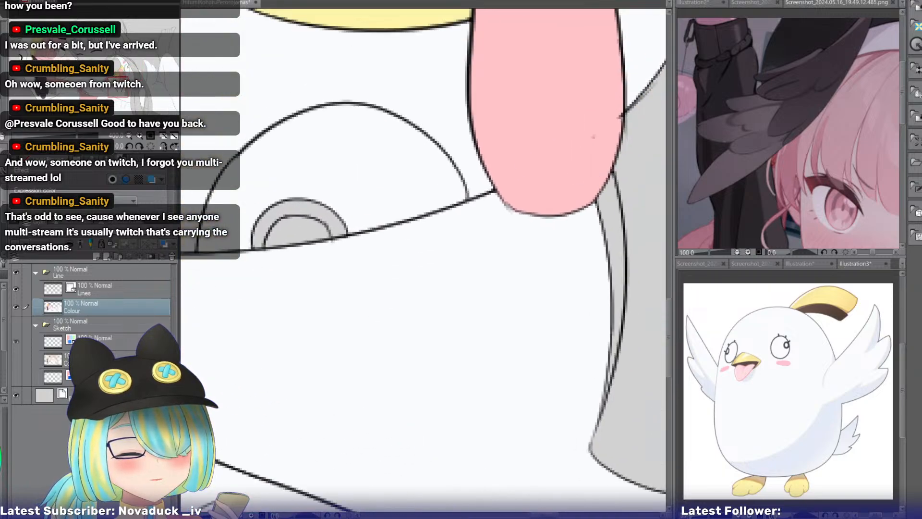
click(299, 232)
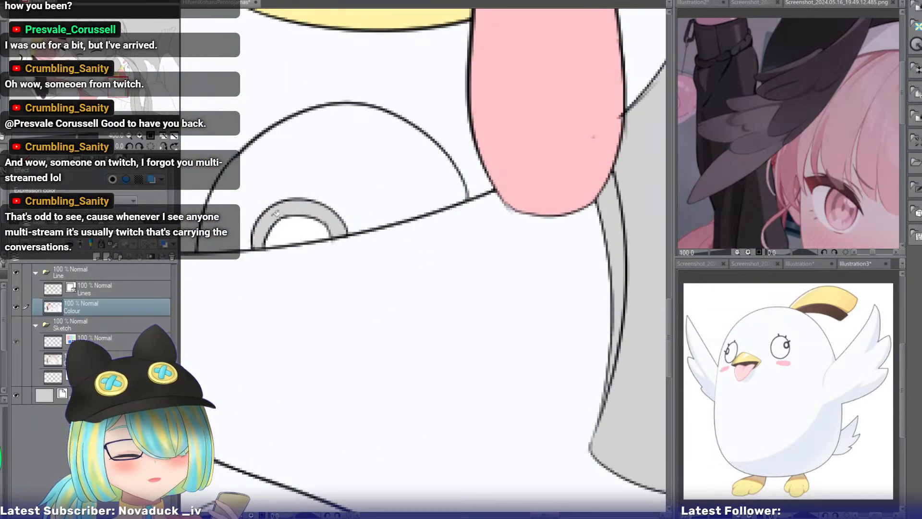
click(299, 207)
drag(638, 38, 327, 475)
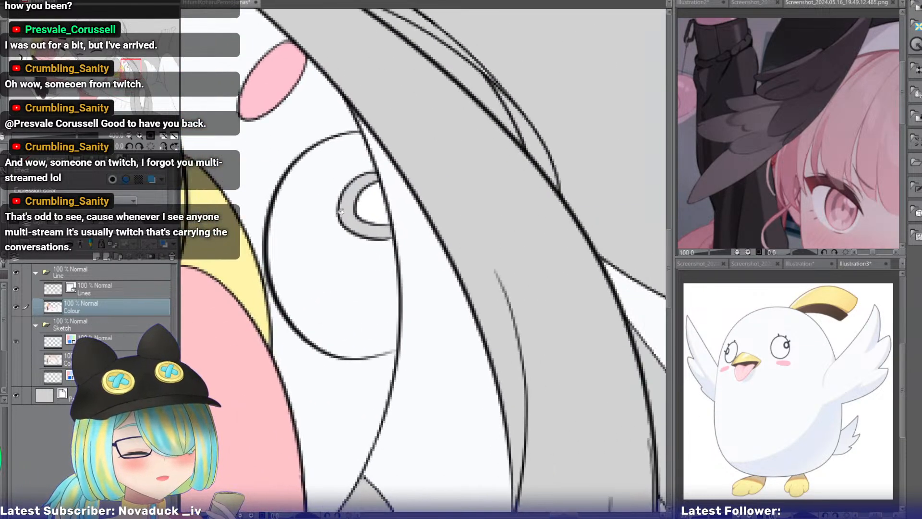
click(348, 210)
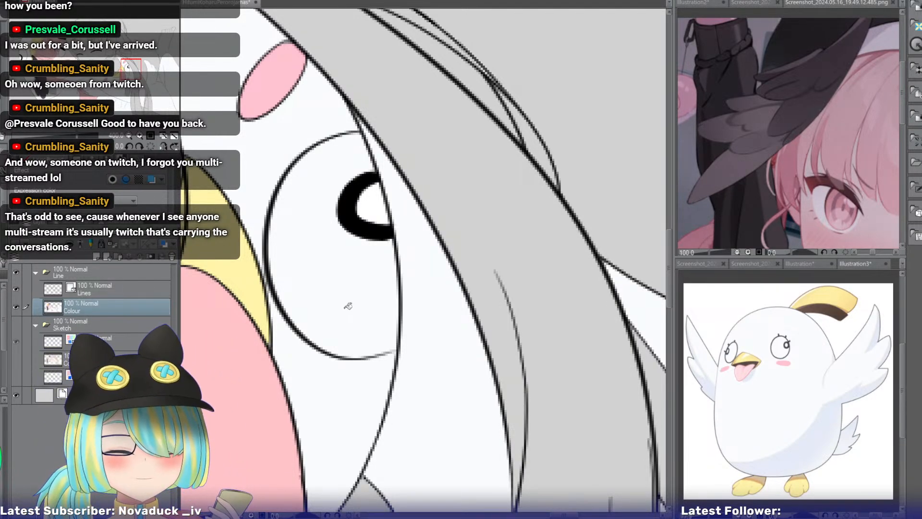
Consult the girl's reference images and fill the clothing areas inside the smiling girl's hood neckline with pale cream.
click(128, 136)
click(129, 136)
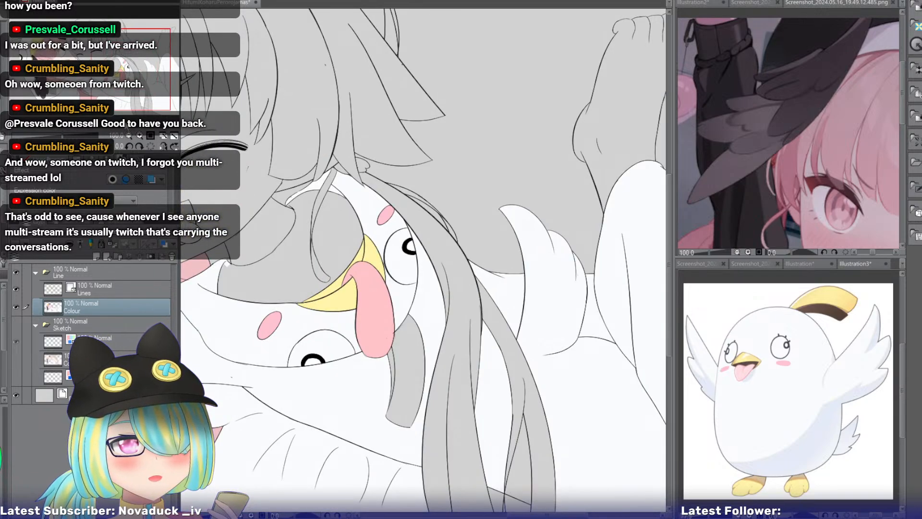
drag(128, 76, 107, 75)
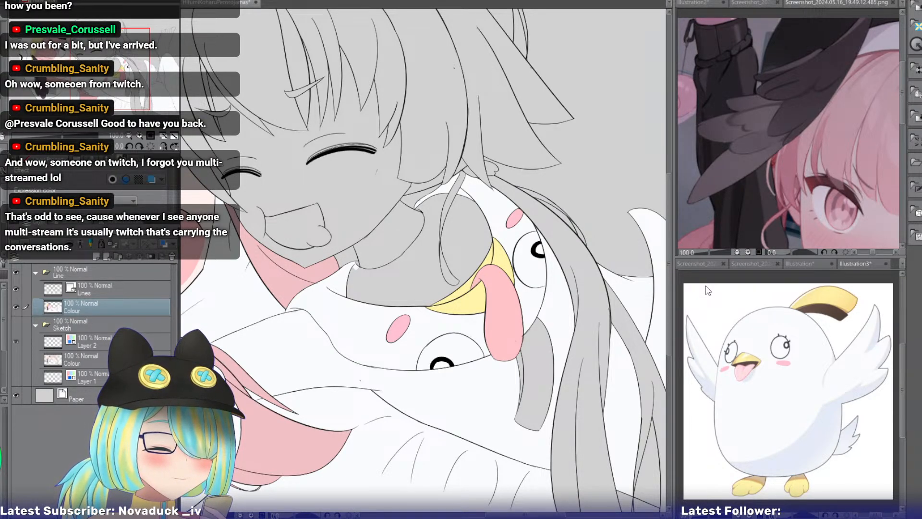
click(856, 264)
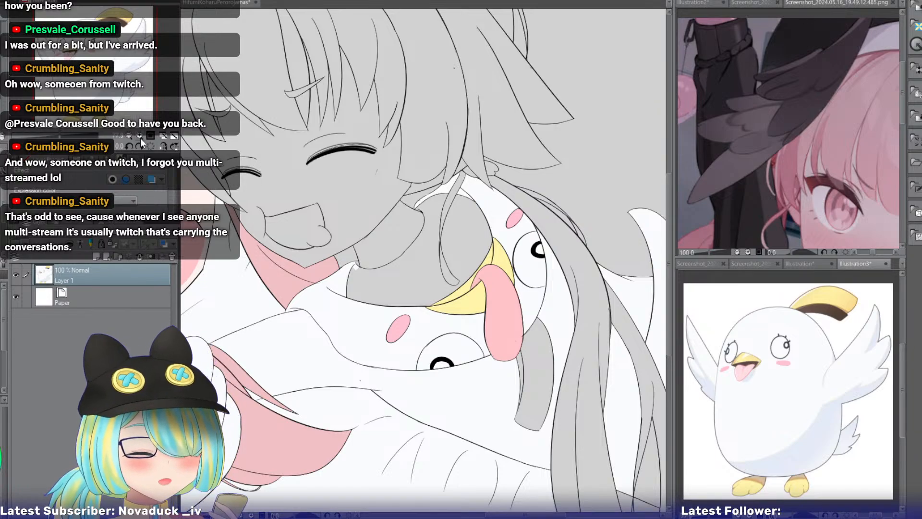
click(752, 264)
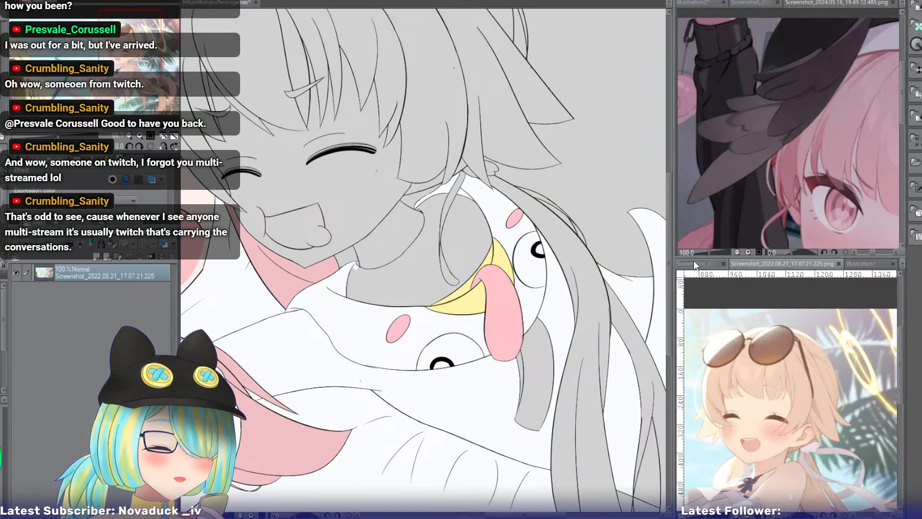
click(694, 263)
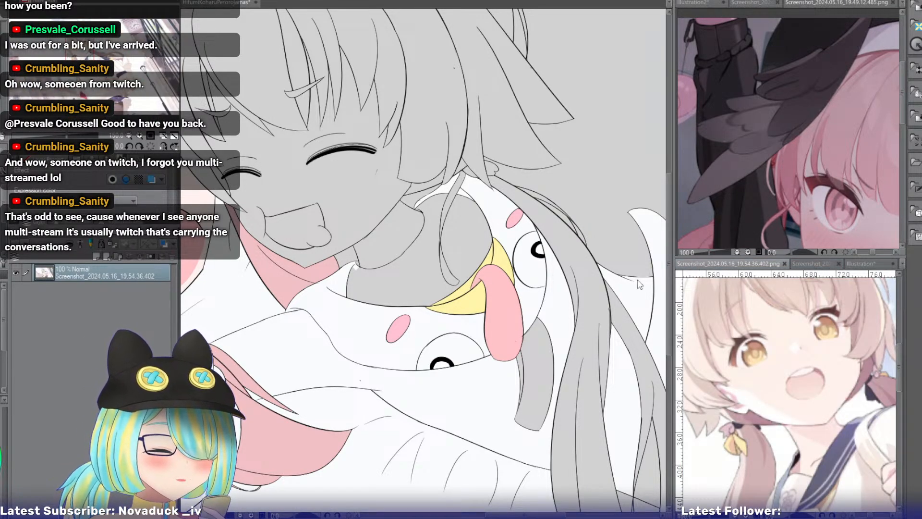
drag(98, 60, 120, 69)
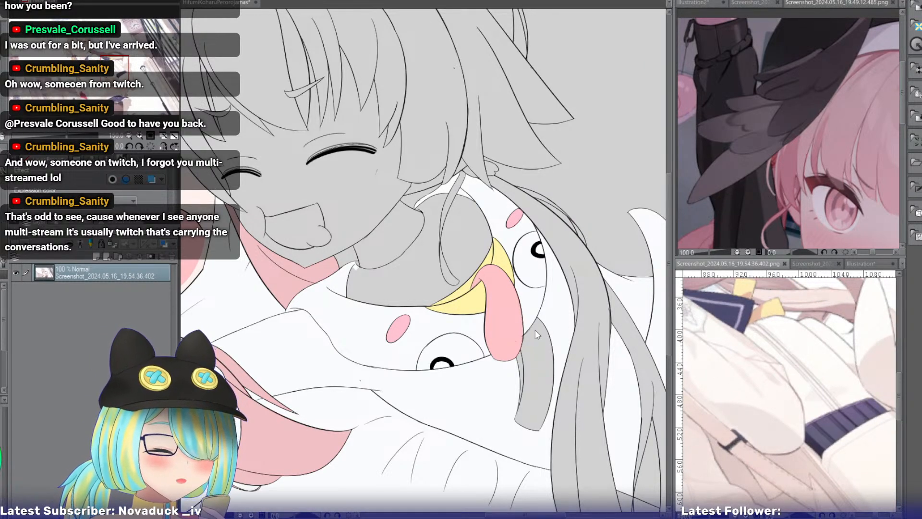
click(381, 281)
click(477, 241)
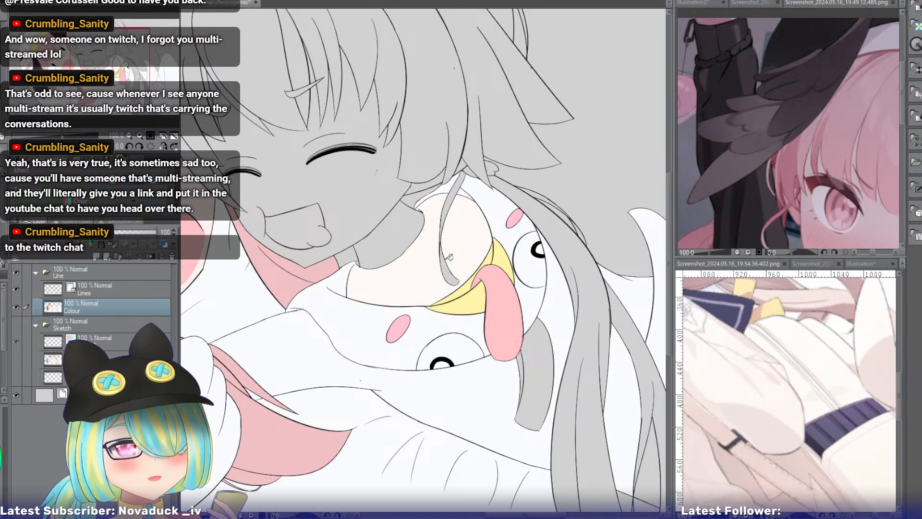
Fill the smiling girl's face, the gaps between her bangs, her chin and neck with the skin tone sampled from the black-background reference illustration.
drag(109, 58, 99, 47)
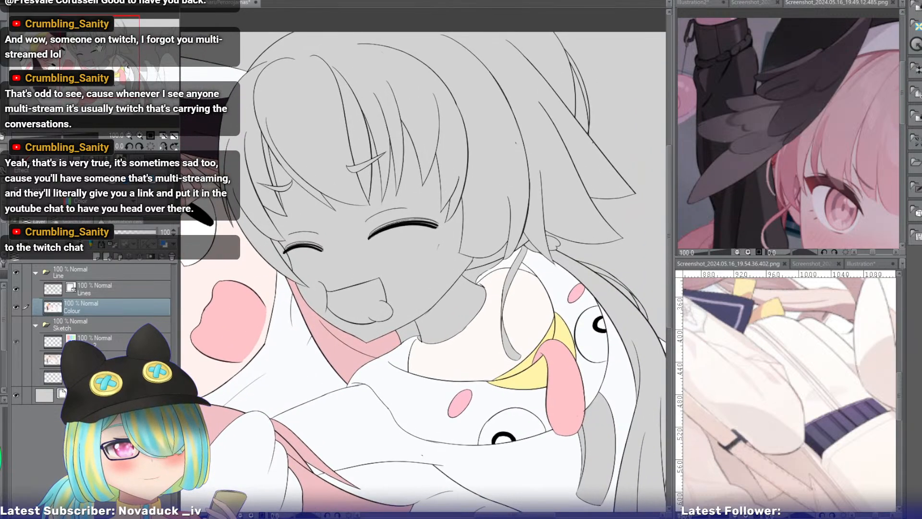
click(863, 264)
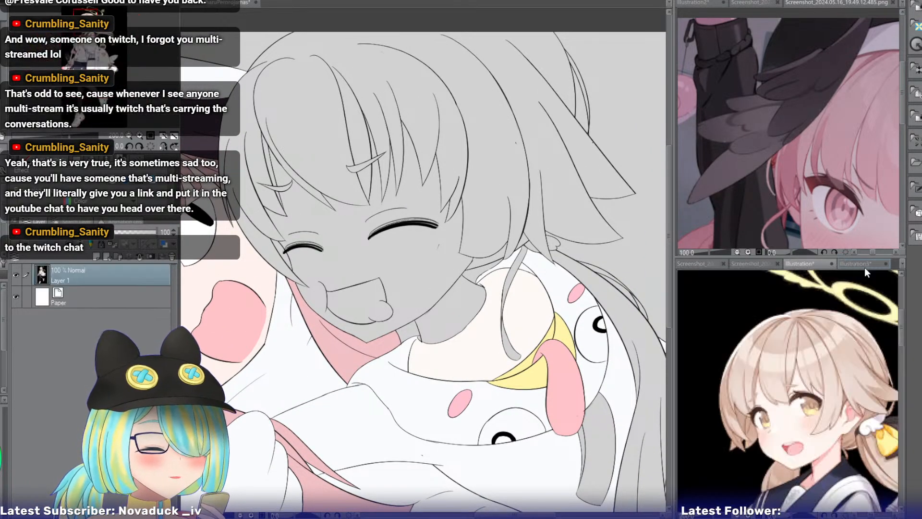
alt+click(787, 416)
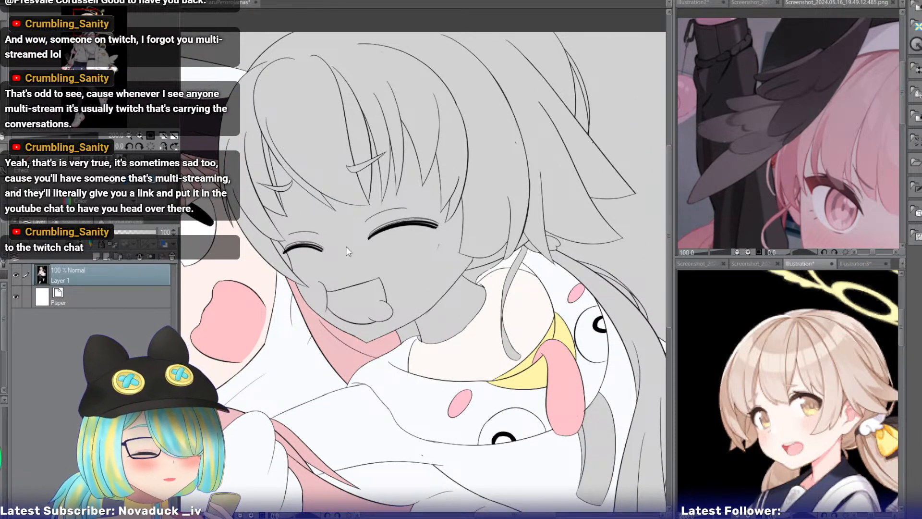
click(340, 227)
click(320, 215)
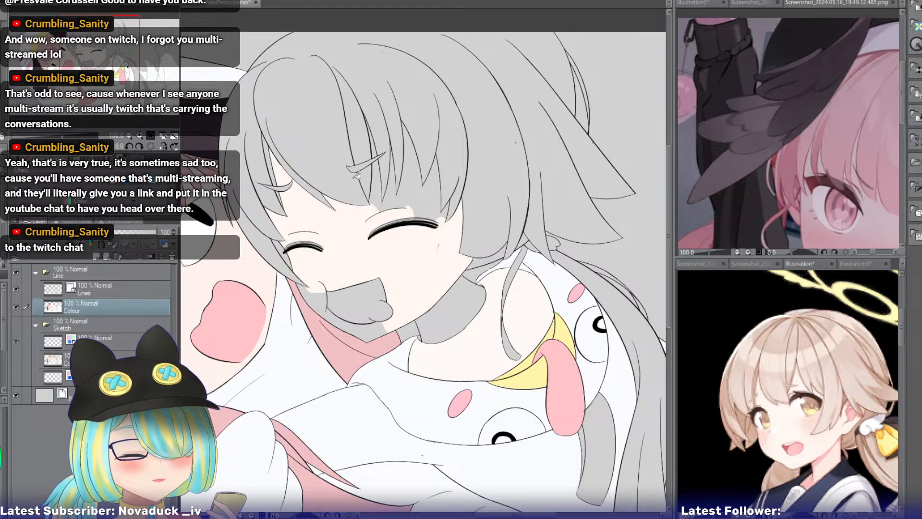
click(376, 177)
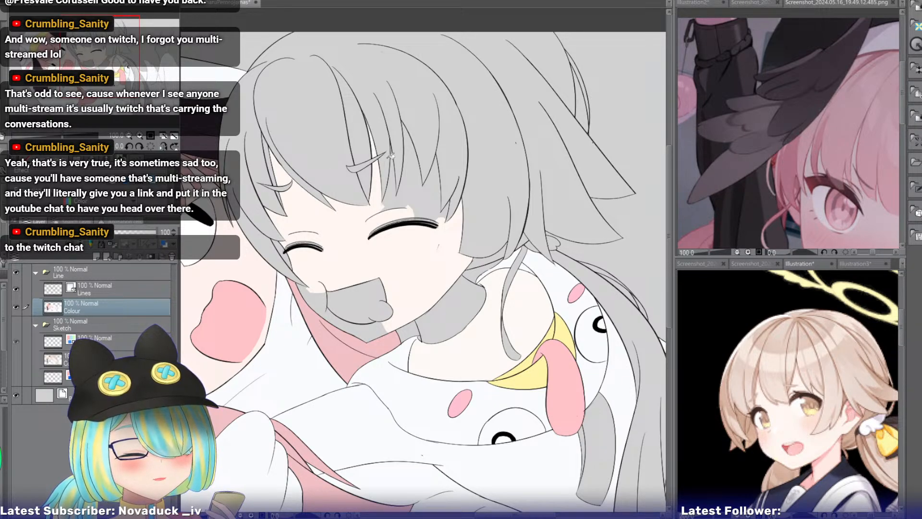
click(415, 178)
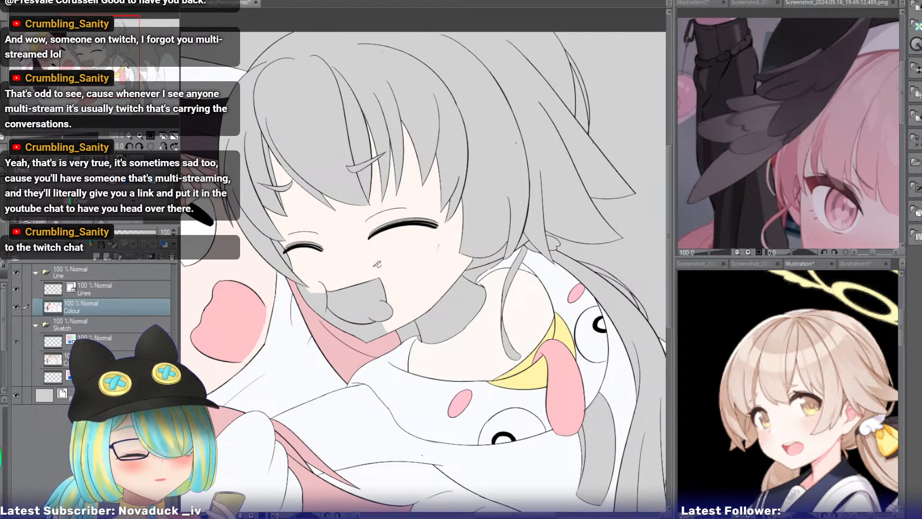
click(318, 293)
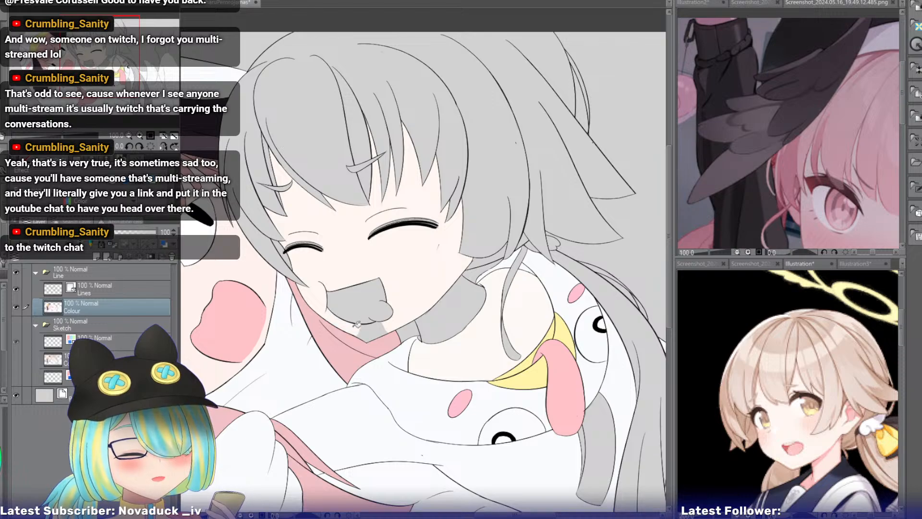
click(443, 324)
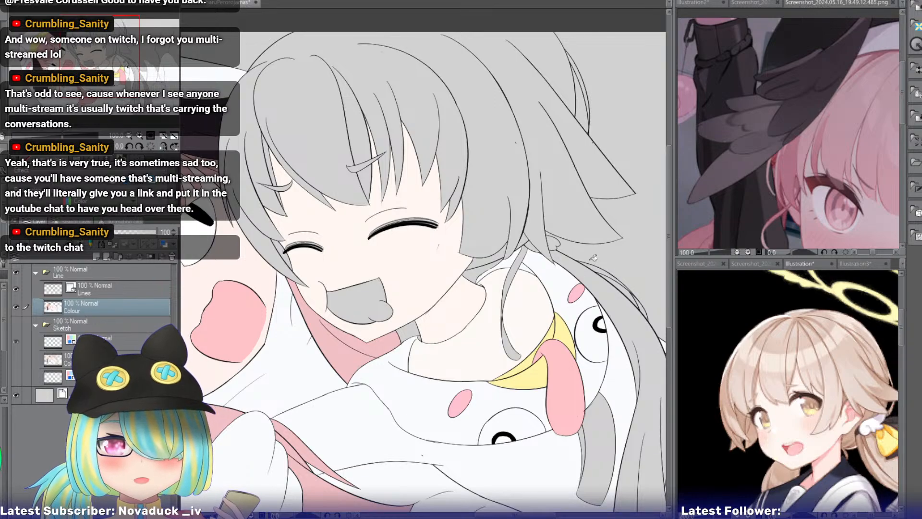
Check the outfit in the reference illustration and fill the clothing inside the smiling girl's hood neckline with pale yellow matching the beak.
click(809, 263)
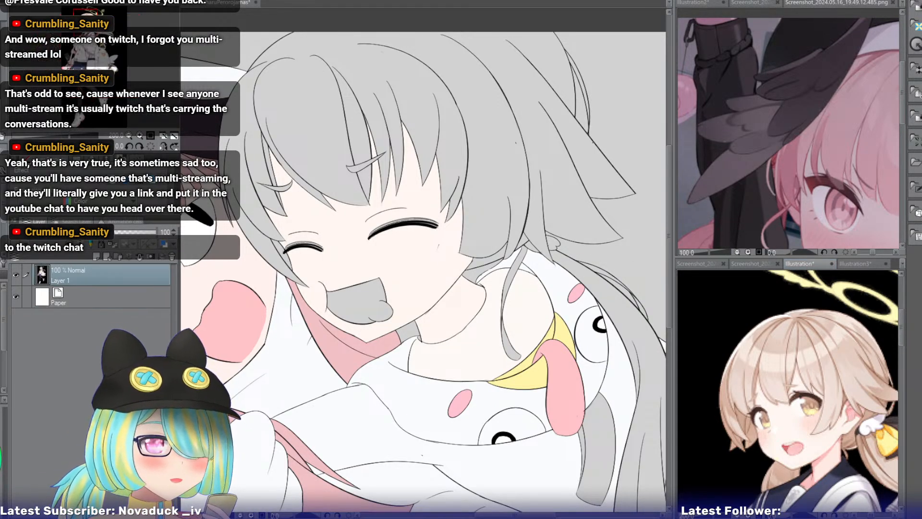
scroll(787, 389, down, 5)
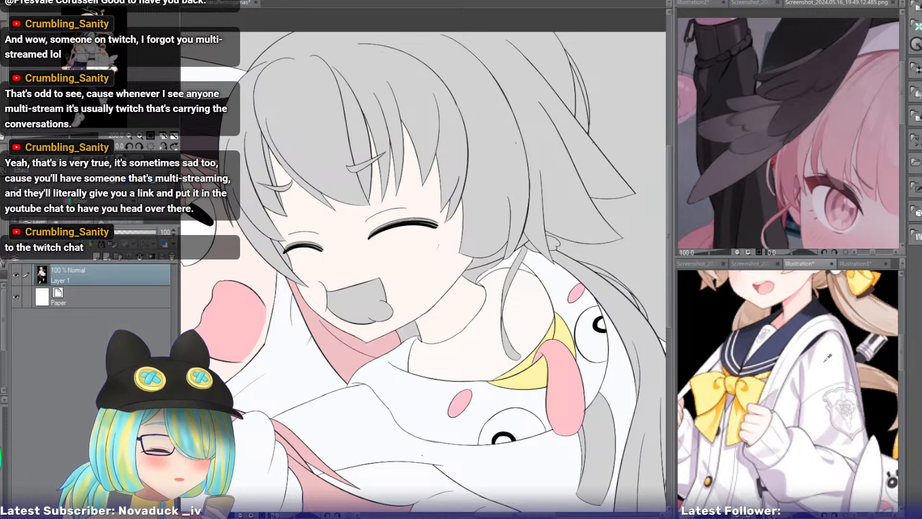
drag(816, 456, 836, 421)
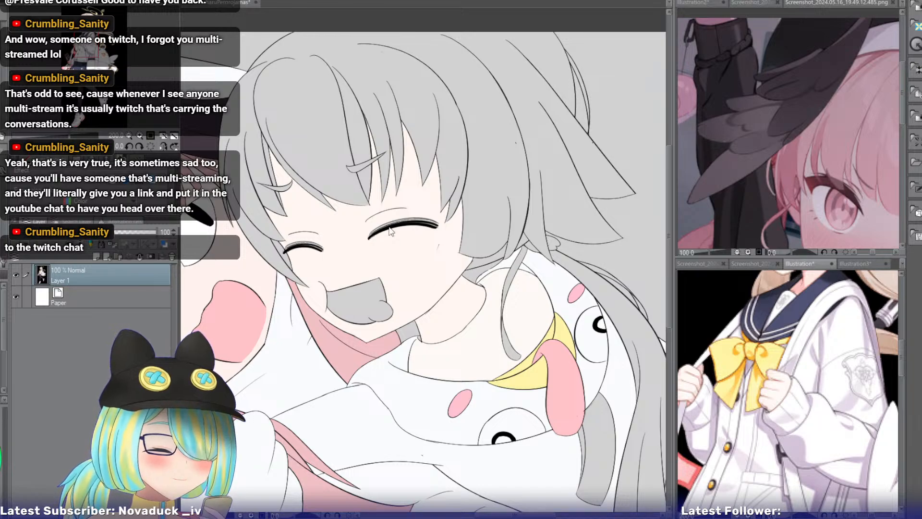
click(473, 341)
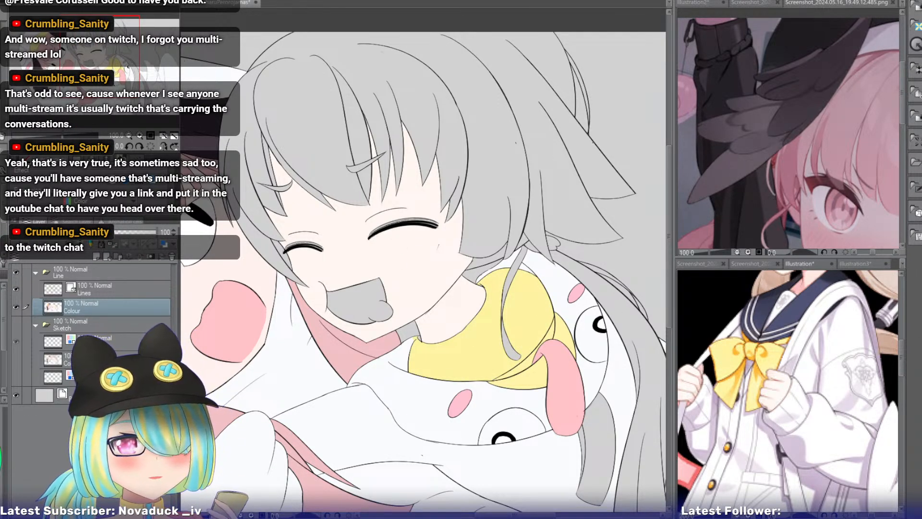
Sample the light beige hair colour from the black-background reference illustration and fill the smiling girl's bangs and front hair sections.
drag(422, 288, 426, 310)
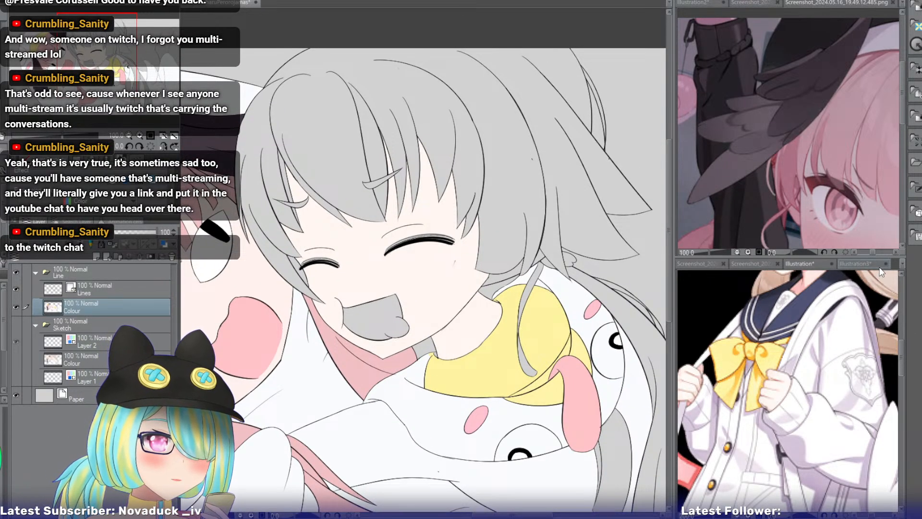
click(799, 262)
drag(799, 336, 761, 485)
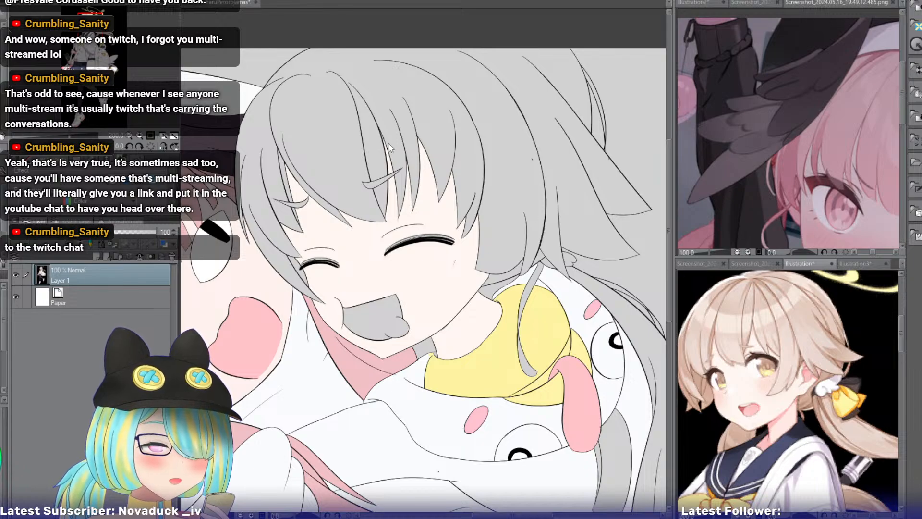
click(322, 114)
click(323, 113)
click(265, 131)
click(270, 175)
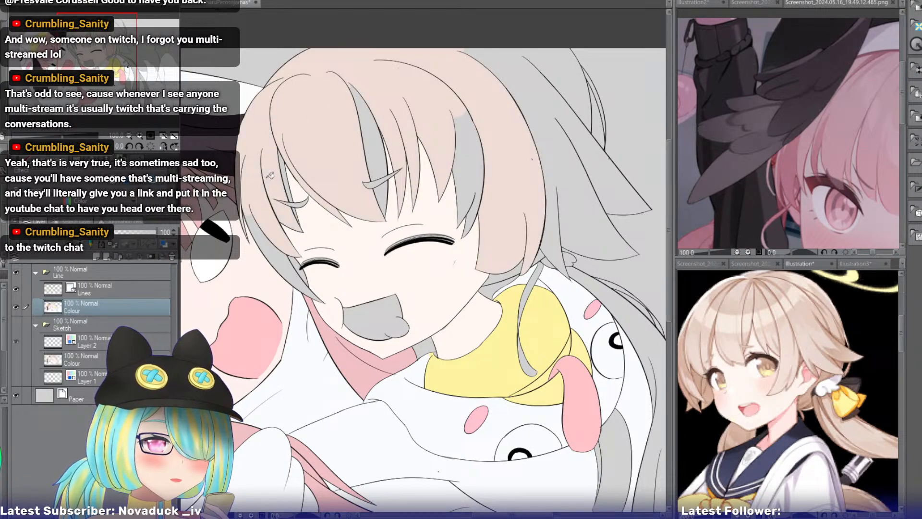
click(260, 233)
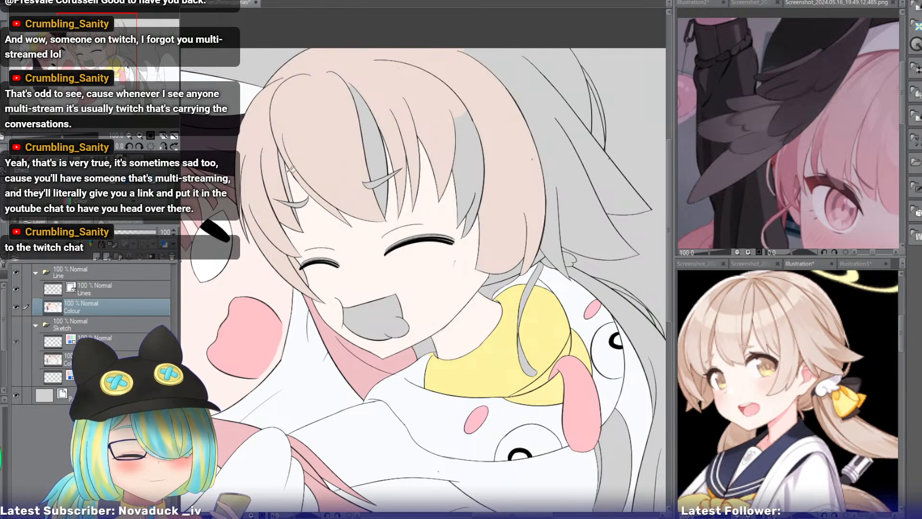
click(372, 136)
click(468, 168)
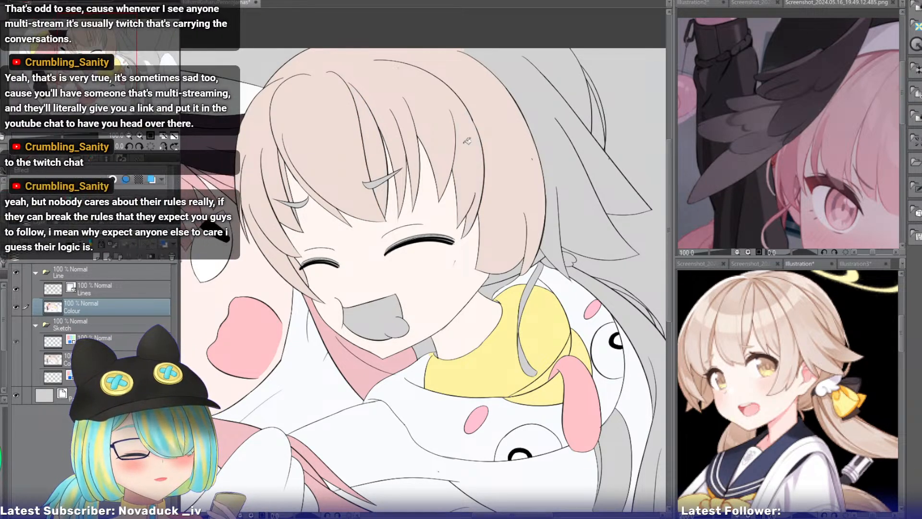
Fill the pointed back hair, side locks and thin strands behind the smiling girl's head with the same light beige.
click(550, 173)
click(552, 234)
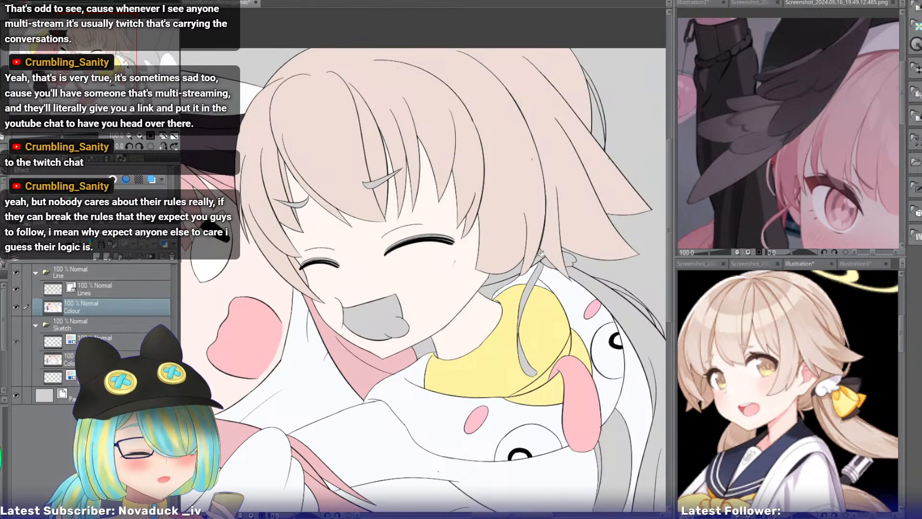
click(514, 272)
click(601, 100)
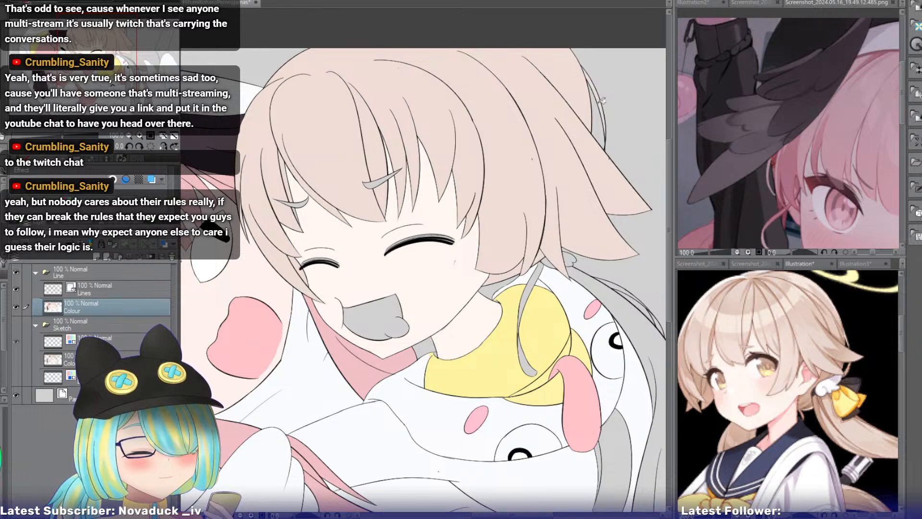
click(575, 268)
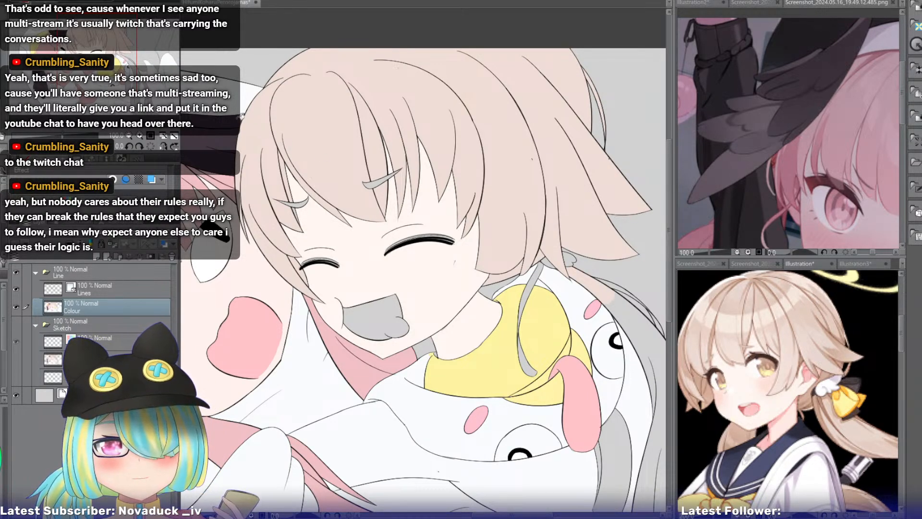
Fill the smiling girl's long ponytail sections trailing down over the white pyjamas with the light beige hair colour.
drag(545, 293, 328, 141)
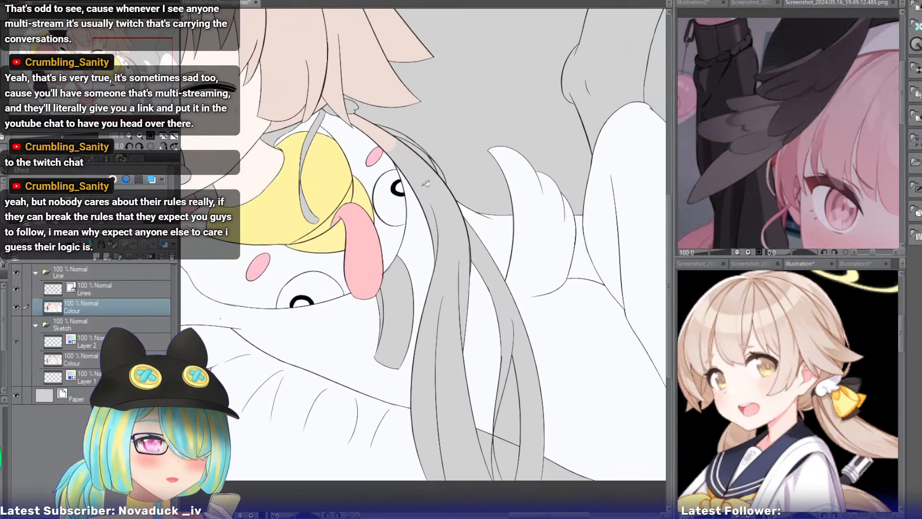
click(428, 182)
click(482, 257)
click(524, 341)
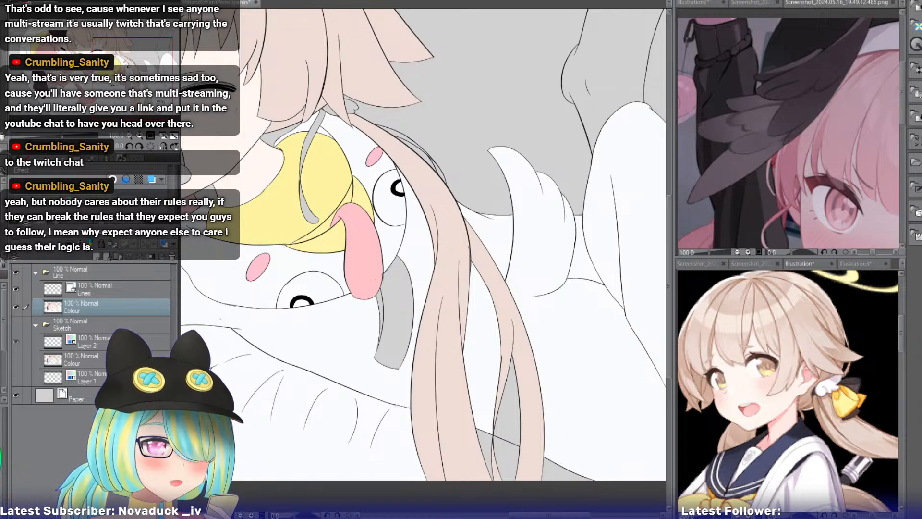
Fill the thin loose strands beside the ponytail with light beige and the small wing hair ornament with white.
drag(160, 102, 145, 88)
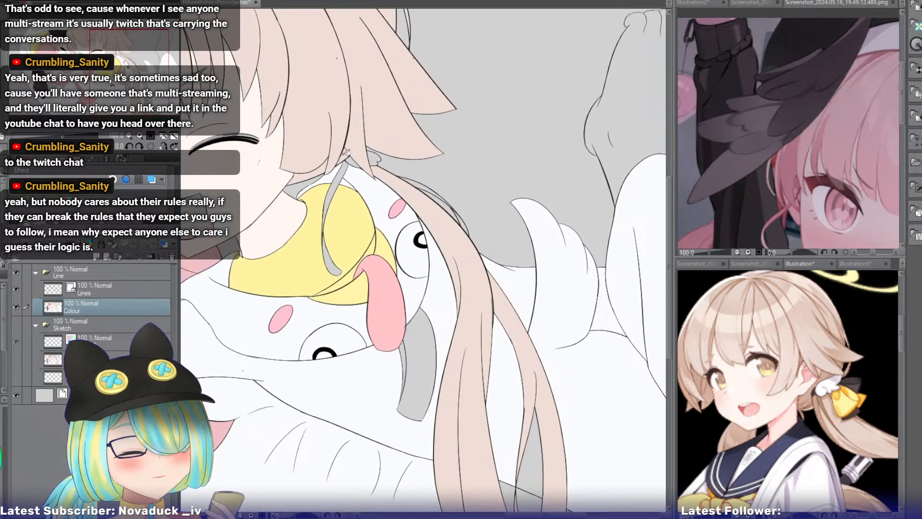
click(138, 135)
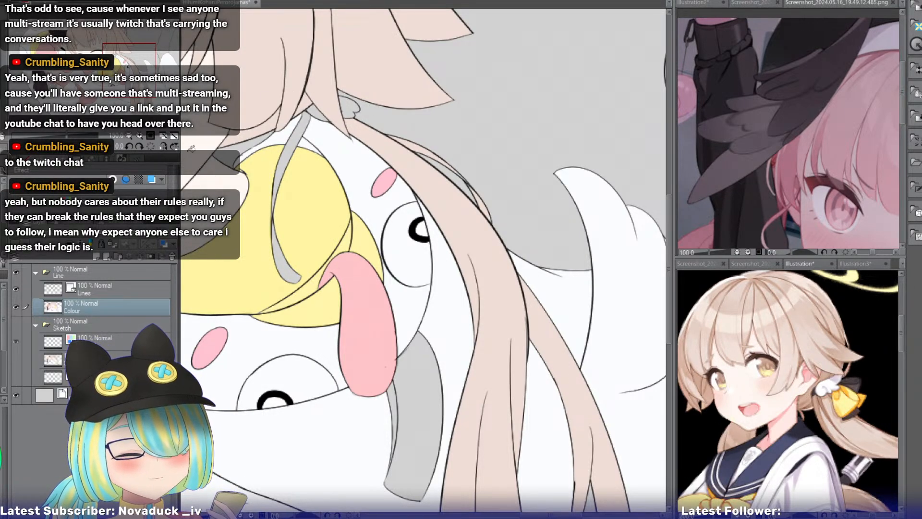
click(141, 136)
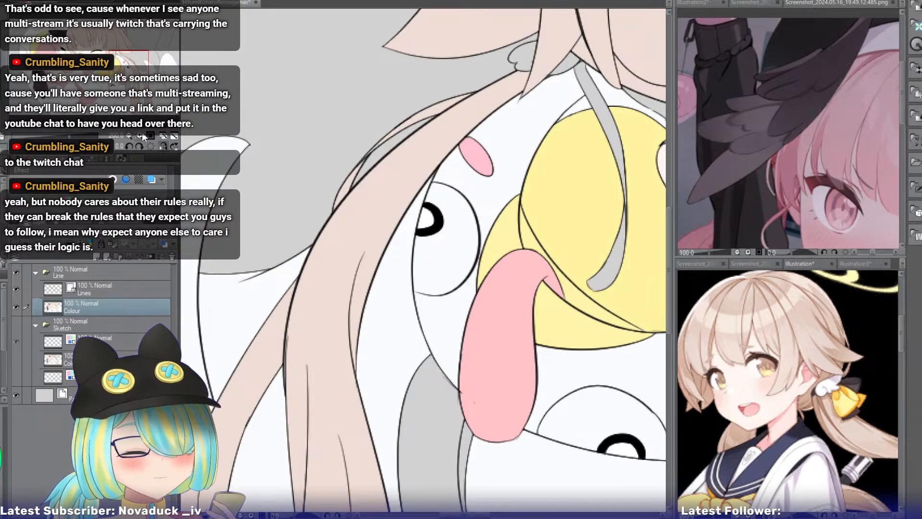
click(142, 134)
drag(125, 72, 124, 65)
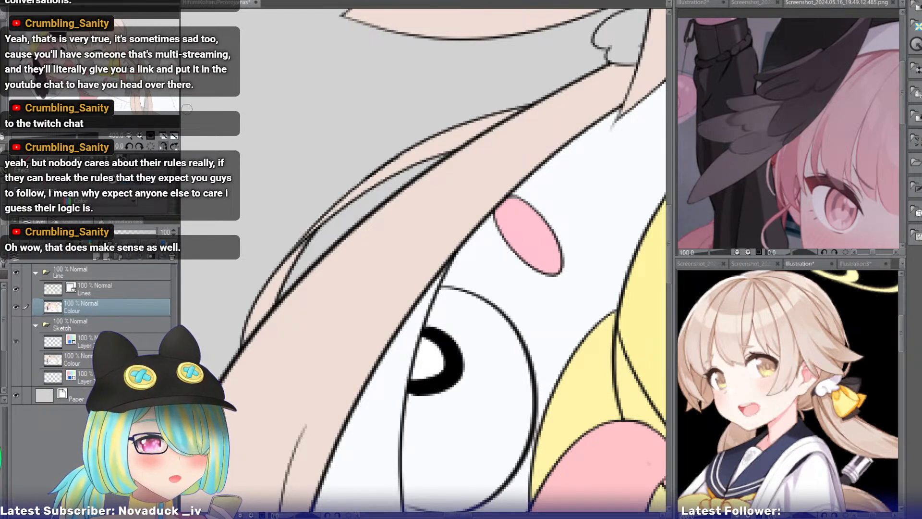
click(129, 135)
click(129, 134)
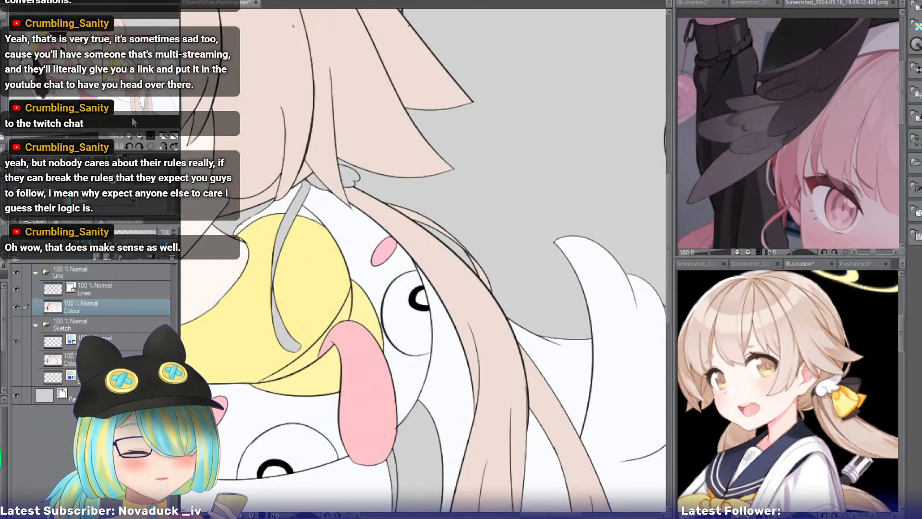
drag(133, 61, 130, 59)
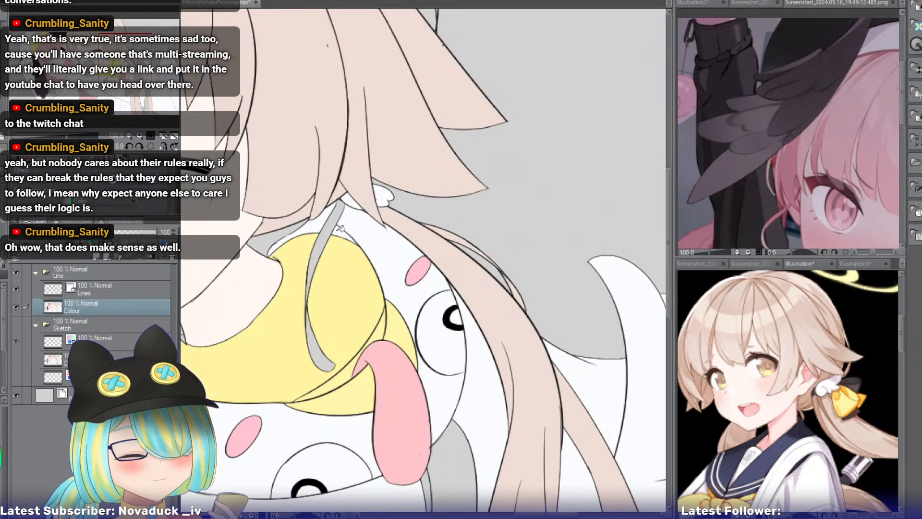
Consult the beach reference screenshot and fill the ribbon tail hanging over the yellow beak with white, including its narrow lower part.
click(741, 262)
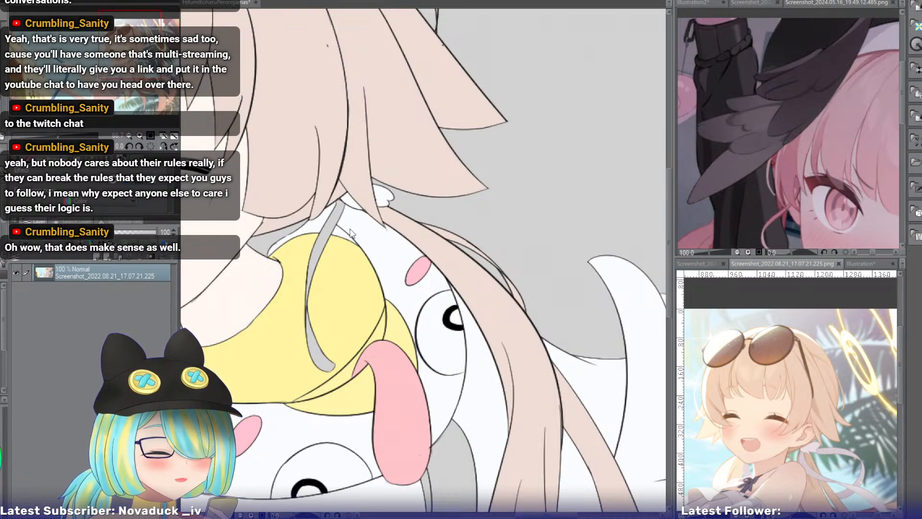
click(327, 237)
drag(316, 328, 311, 329)
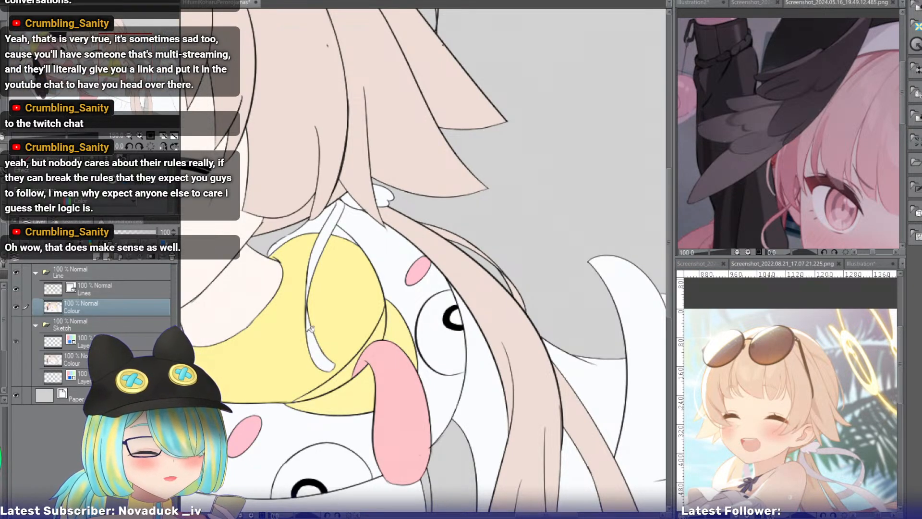
drag(115, 69, 118, 76)
click(139, 136)
click(139, 136)
click(140, 136)
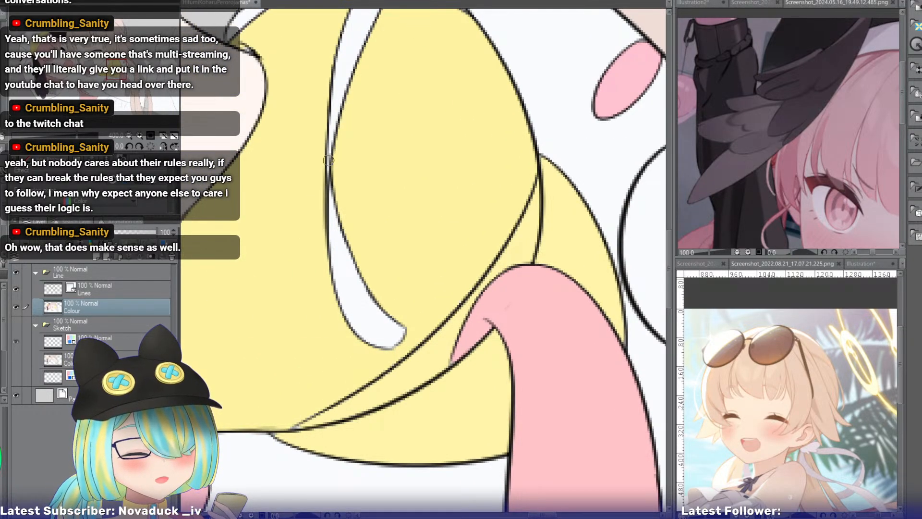
Fill the smiling girl's open mouth with the same pink as the other girl's mouth.
click(129, 136)
click(129, 136)
click(129, 136)
click(128, 135)
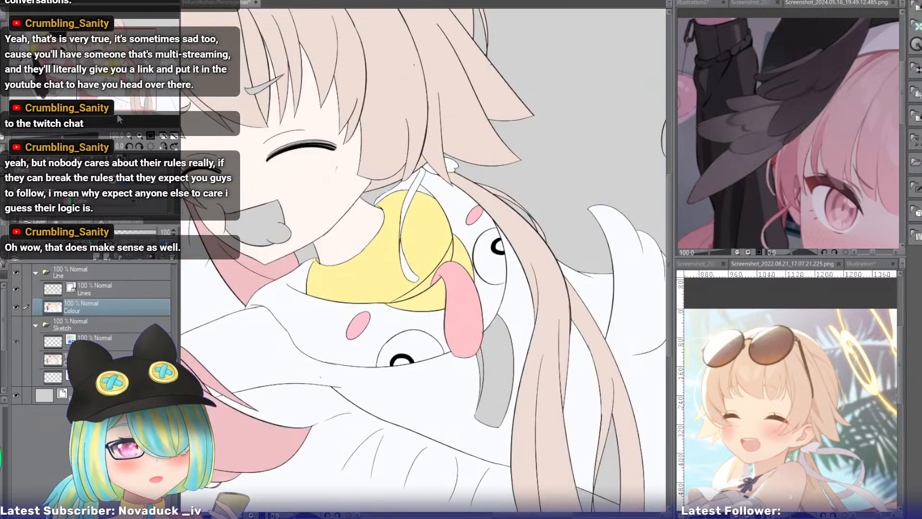
drag(117, 70, 87, 71)
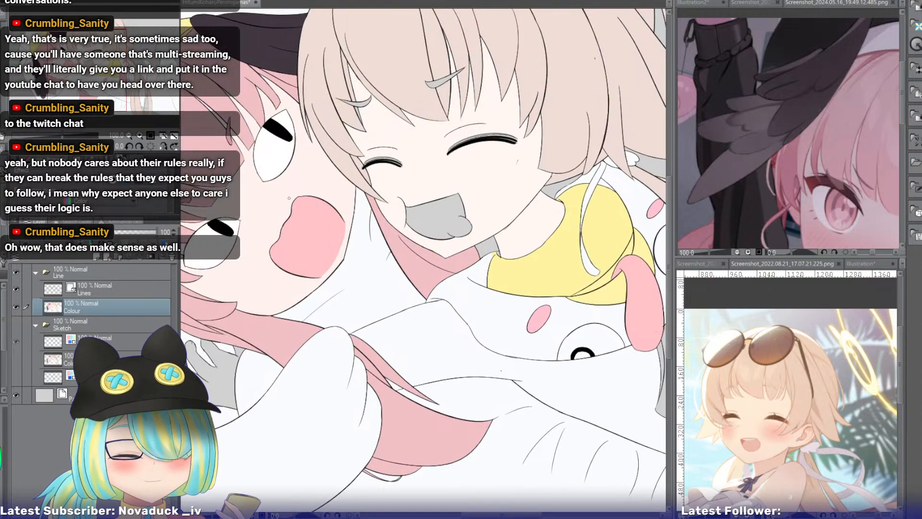
click(440, 215)
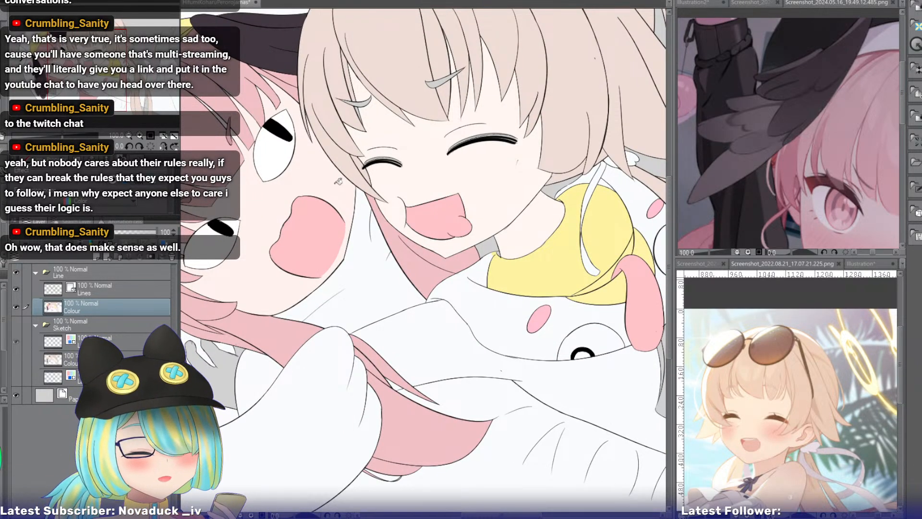
Close off the rounded shape in the corner of the smiling girl's mouth with a white curve and fill it white.
click(140, 134)
click(140, 134)
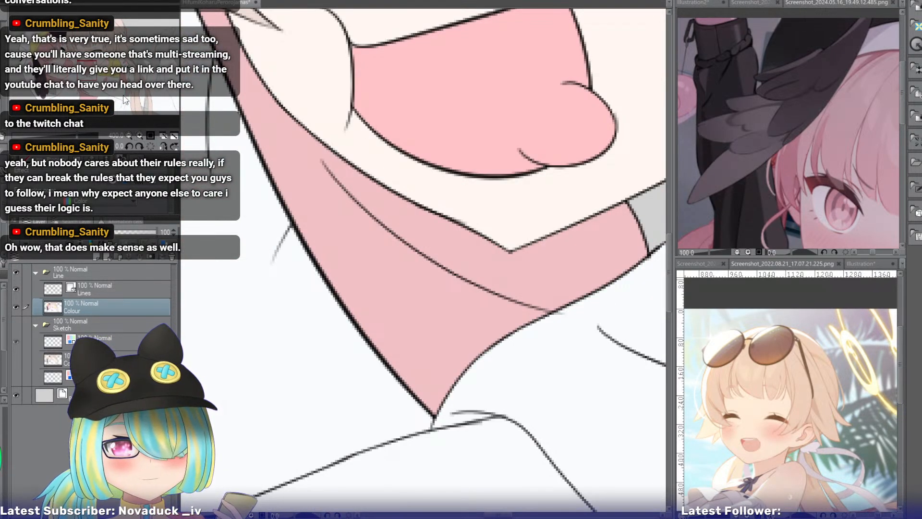
drag(90, 68, 91, 66)
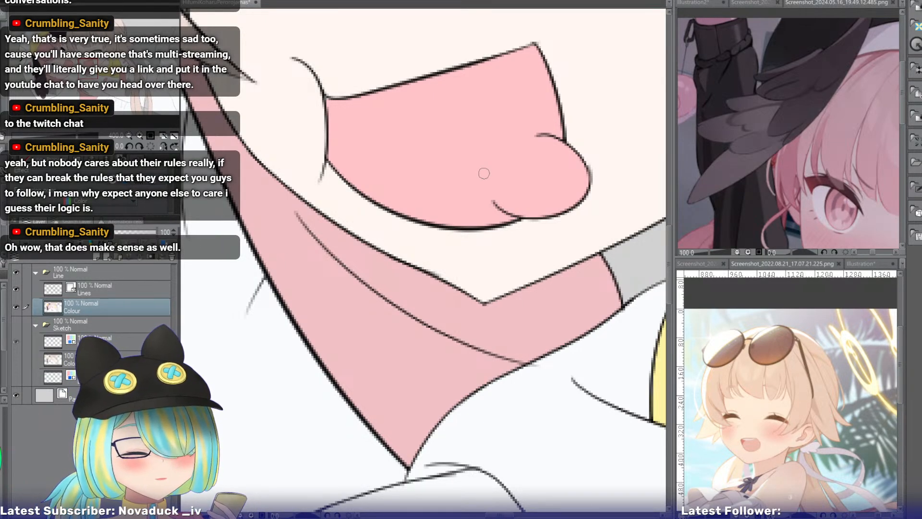
mouse_move(542, 134)
mouse_down()
mouse_move(499, 198)
mouse_move(523, 157)
mouse_move(497, 177)
mouse_move(492, 202)
mouse_move(506, 186)
mouse_move(496, 180)
mouse_move(497, 201)
mouse_up()
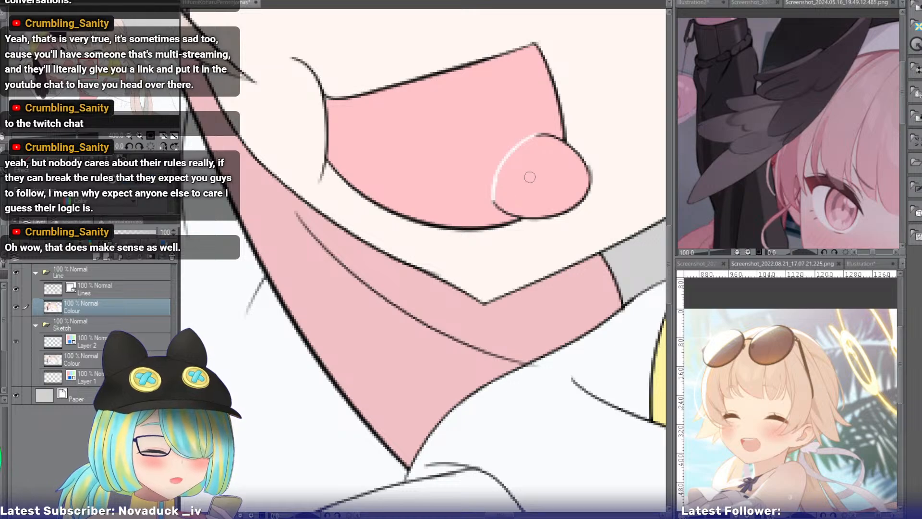
key(g)
click(536, 174)
key(p)
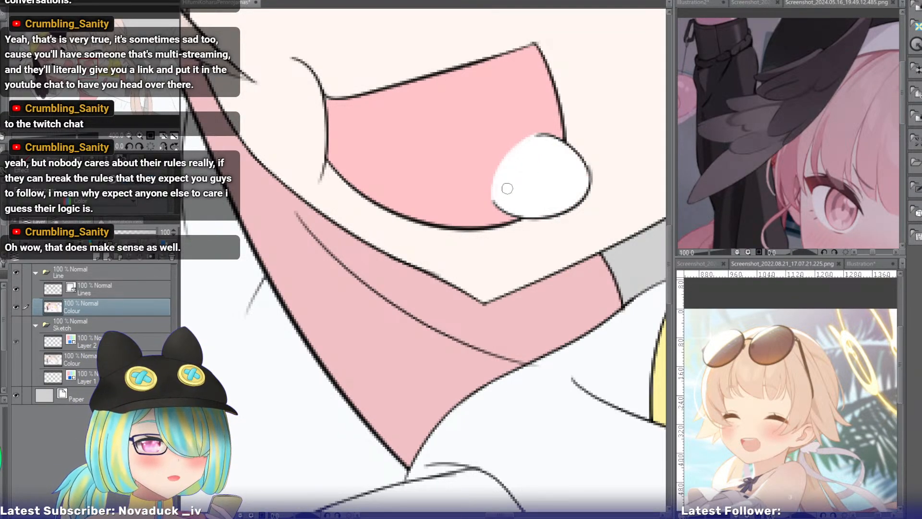
Paint pink over the part of the white shape that lies inside the smiling girl's mouth.
triple_click(128, 135)
mouse_move(99, 77)
mouse_down()
mouse_move(121, 79)
mouse_move(100, 78)
mouse_up()
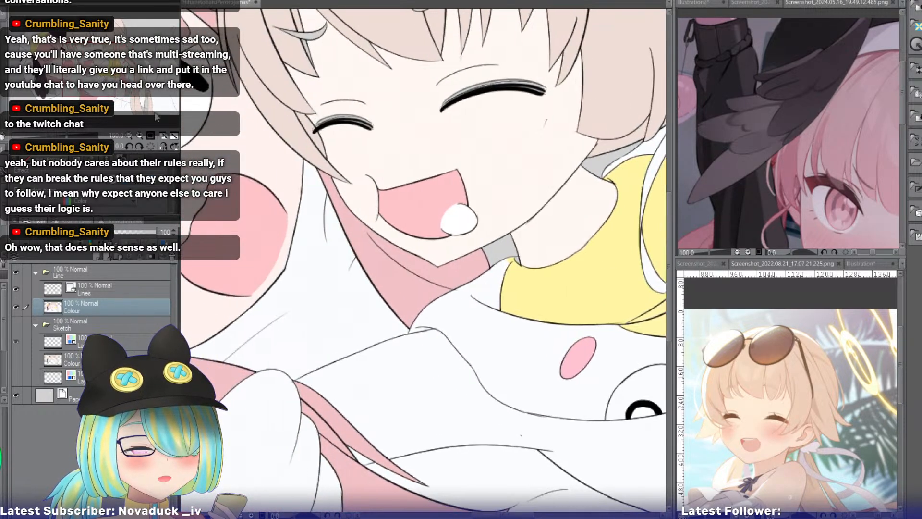
triple_click(140, 135)
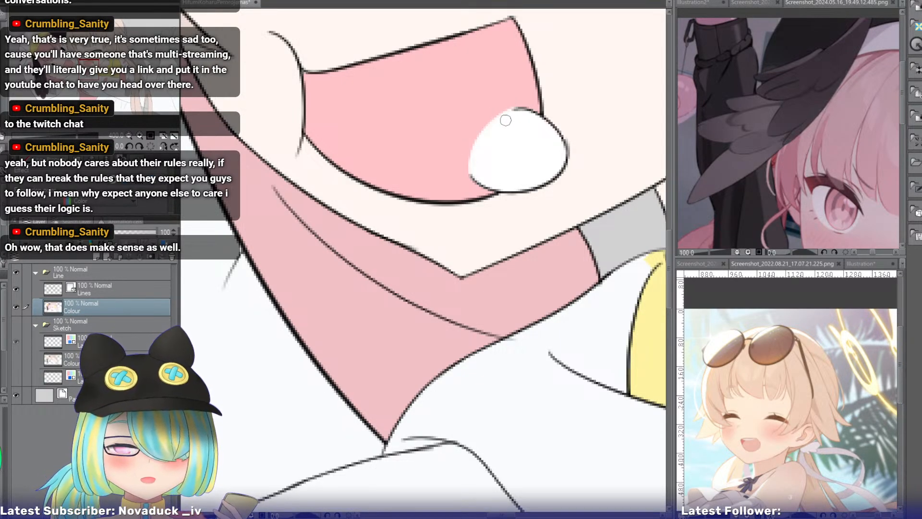
key(b)
mouse_move(508, 104)
mouse_down()
mouse_move(490, 156)
mouse_move(498, 160)
mouse_up()
mouse_move(508, 121)
mouse_down()
mouse_move(497, 143)
mouse_move(512, 146)
mouse_move(483, 172)
mouse_move(514, 134)
mouse_move(504, 158)
mouse_move(516, 127)
mouse_move(494, 167)
mouse_move(506, 139)
mouse_up()
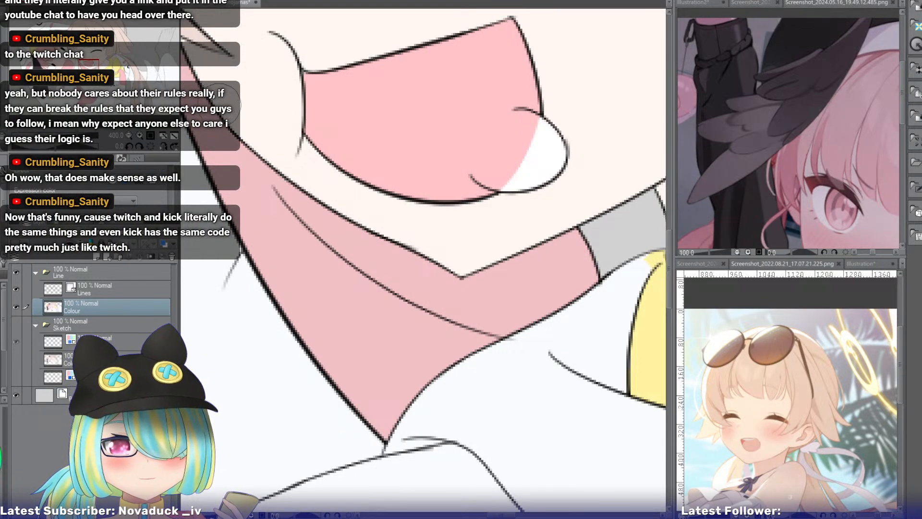
On the Lines layer, erase the stray ends of the rounded shape's outline inside the smiling girl's mouth.
drag(95, 68, 97, 67)
click(140, 284)
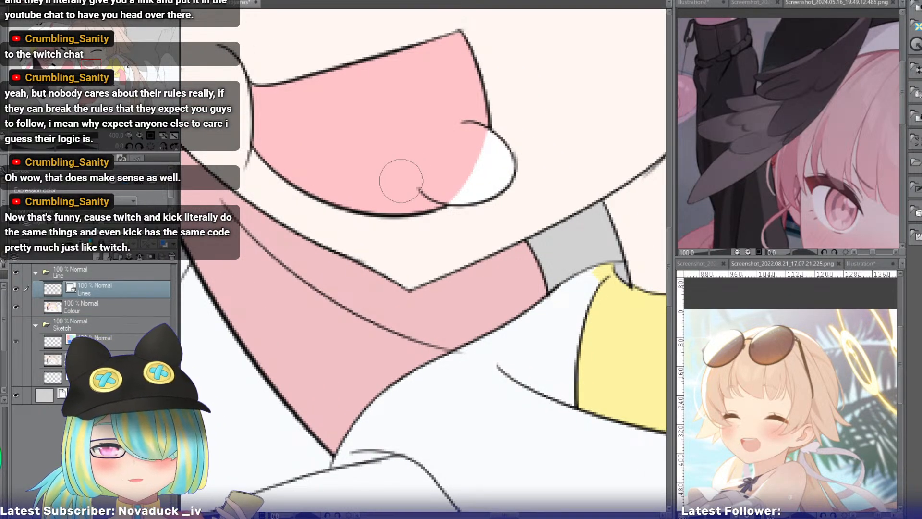
key(e)
drag(416, 194, 432, 190)
drag(455, 117, 462, 136)
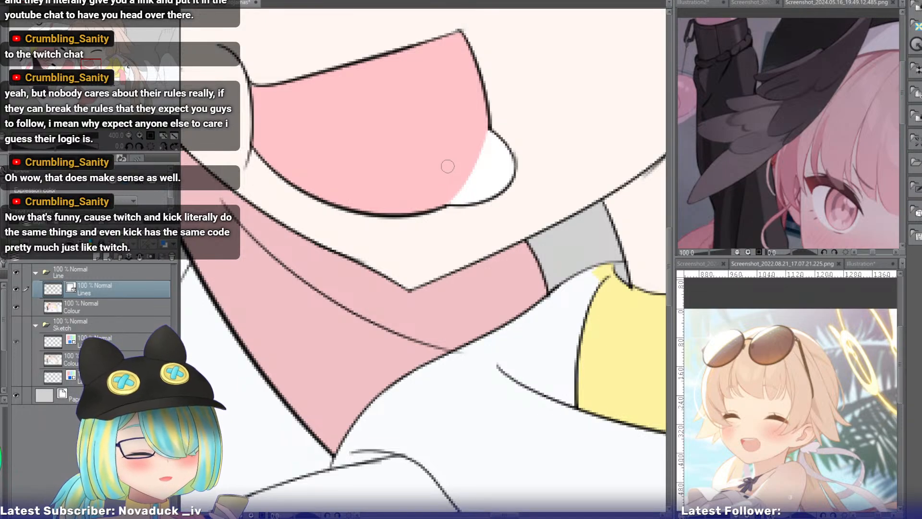
On the Colour layer, fill the remaining white corner of the smiling girl's mouth with the mouth's pink.
key(g)
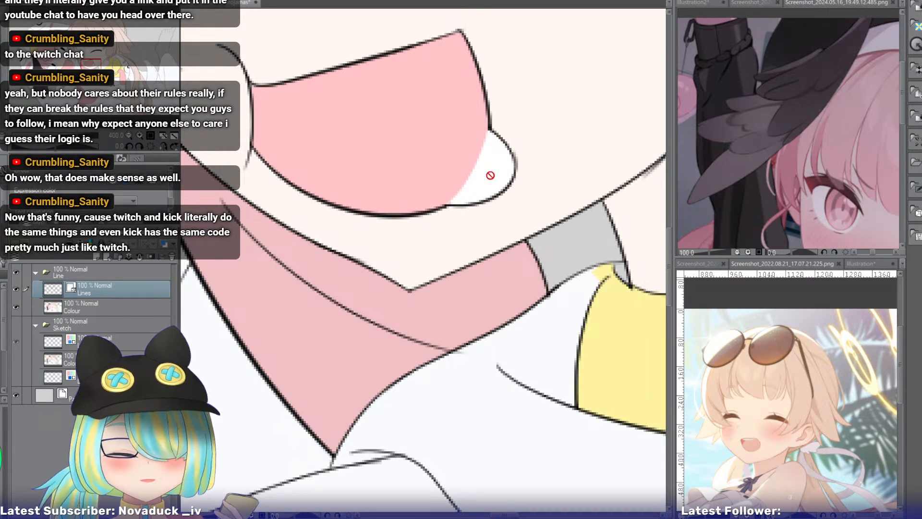
click(139, 307)
click(475, 181)
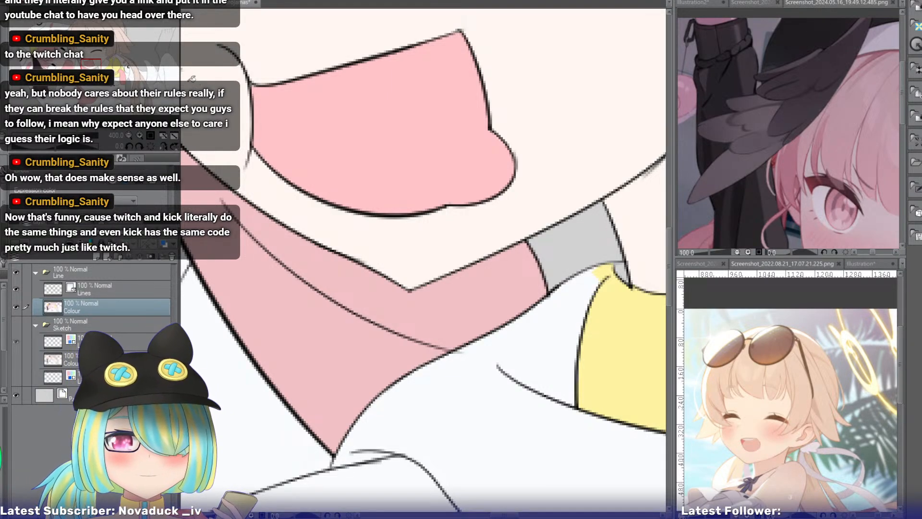
scroll(134, 121, down, 3)
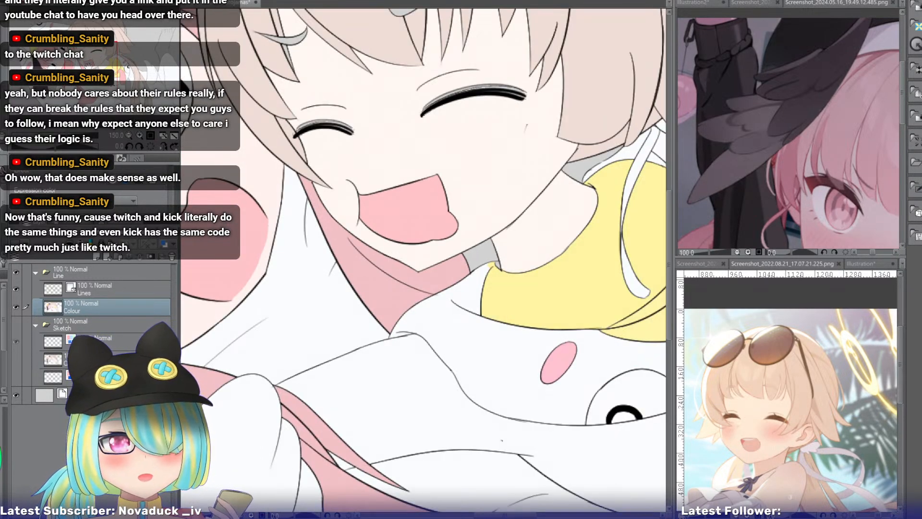
drag(93, 70, 127, 85)
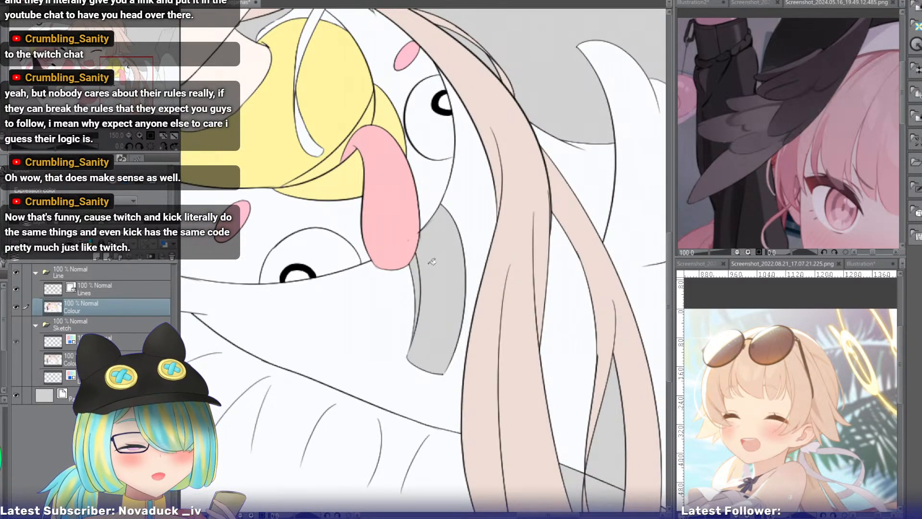
Fill the smiling girl's bird-hood crest yellow and its narrow inner strip dark brown, consulting the white bird reference illustration.
click(440, 288)
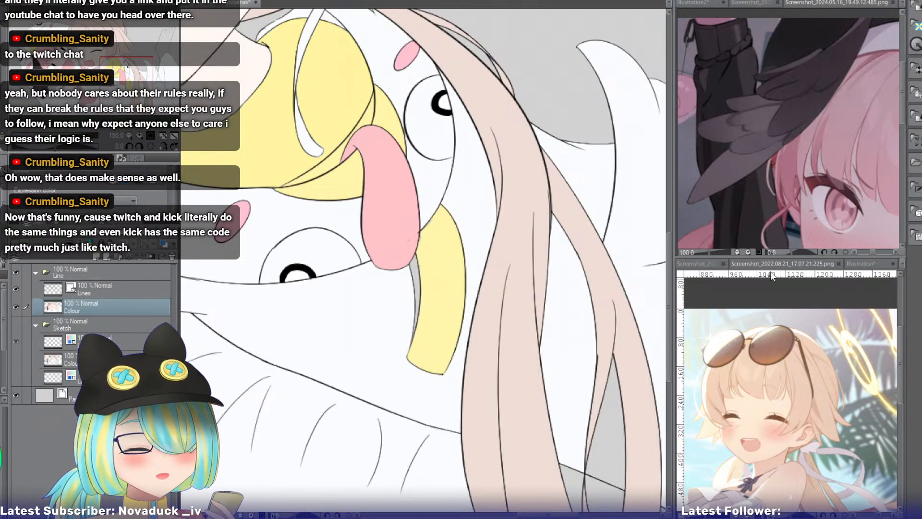
click(857, 263)
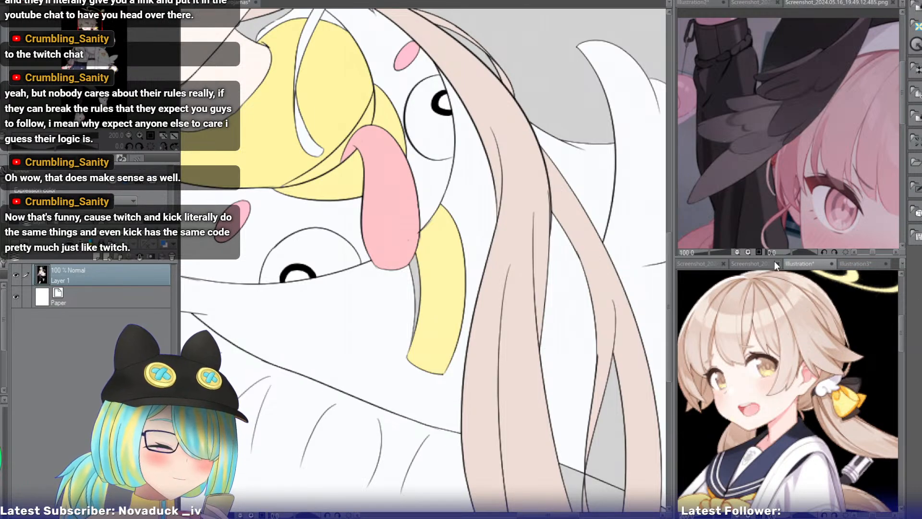
click(855, 263)
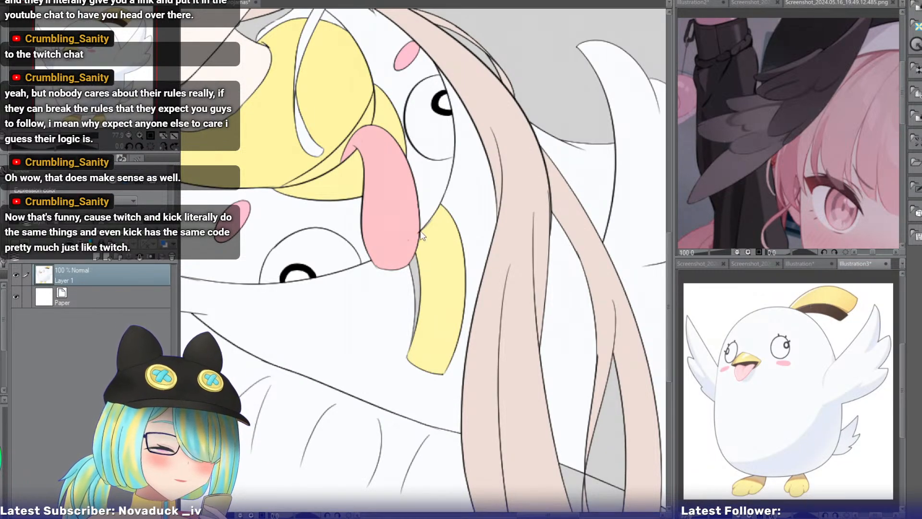
click(417, 267)
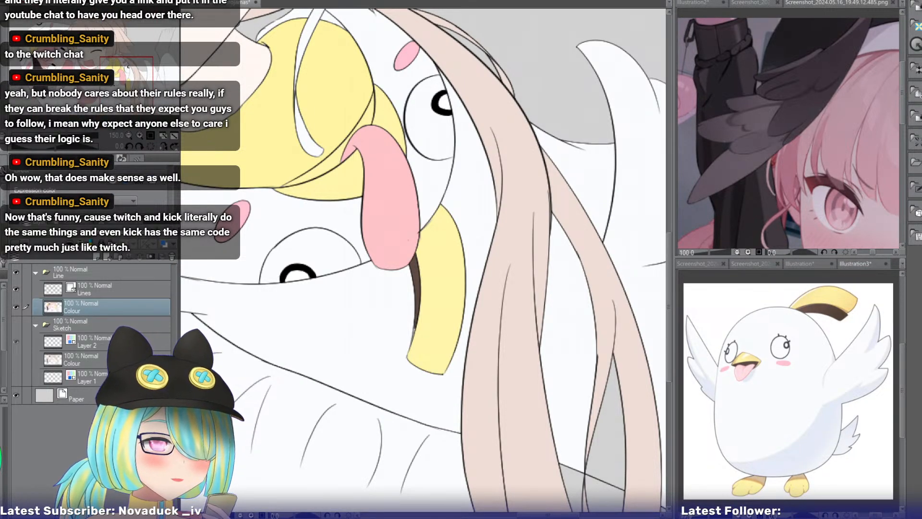
Fill the crest on the pink-haired girl's bird hood yellow and its inner strip dark brown.
drag(126, 83, 28, 37)
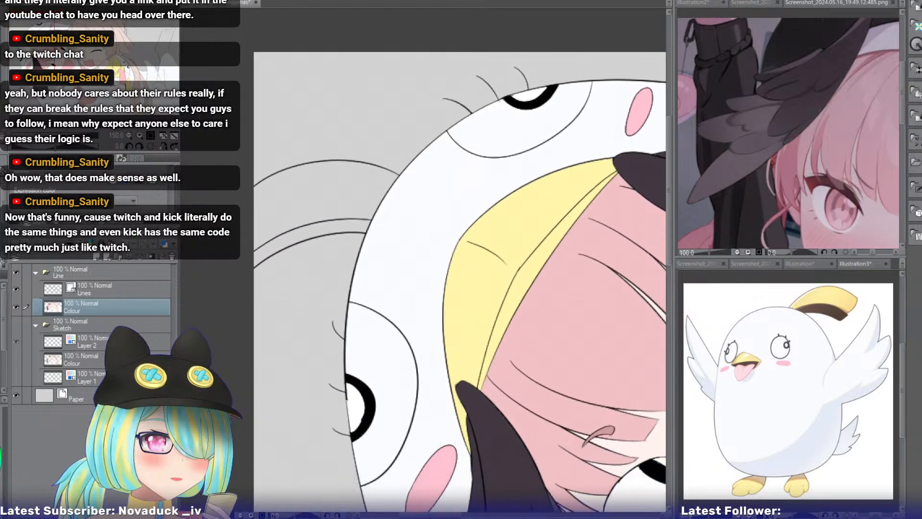
click(289, 227)
alt+click(508, 250)
click(311, 215)
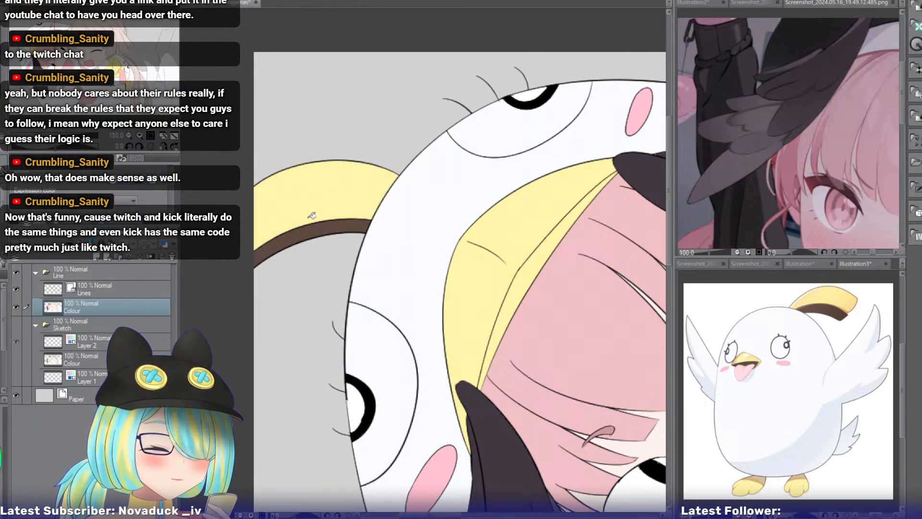
Paint dark brown into the unfilled lower tip of the inner strip on the smiling girl's hood crest.
drag(29, 37, 112, 75)
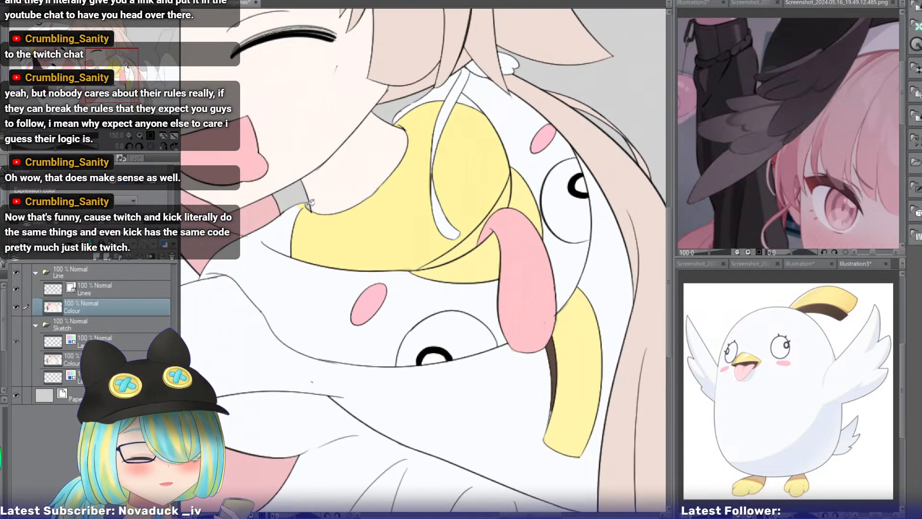
drag(110, 74, 96, 70)
click(140, 136)
click(140, 135)
click(140, 135)
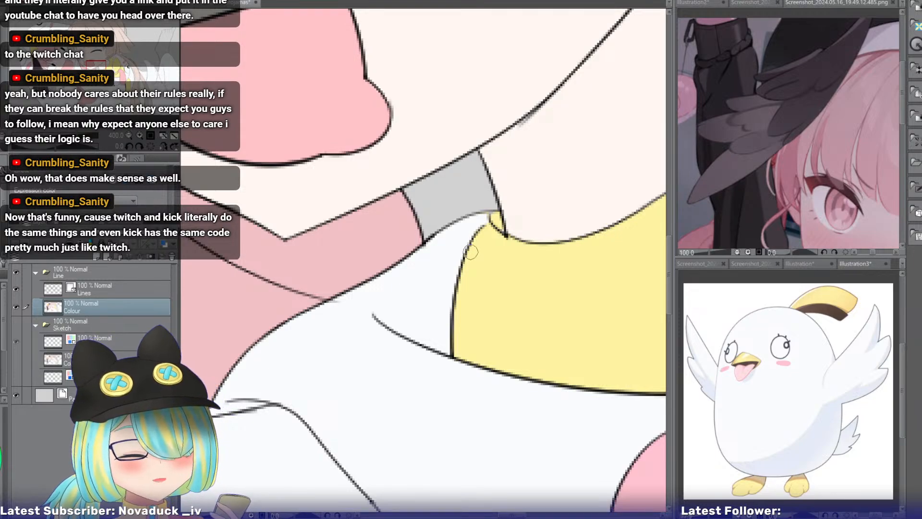
drag(92, 68, 108, 64)
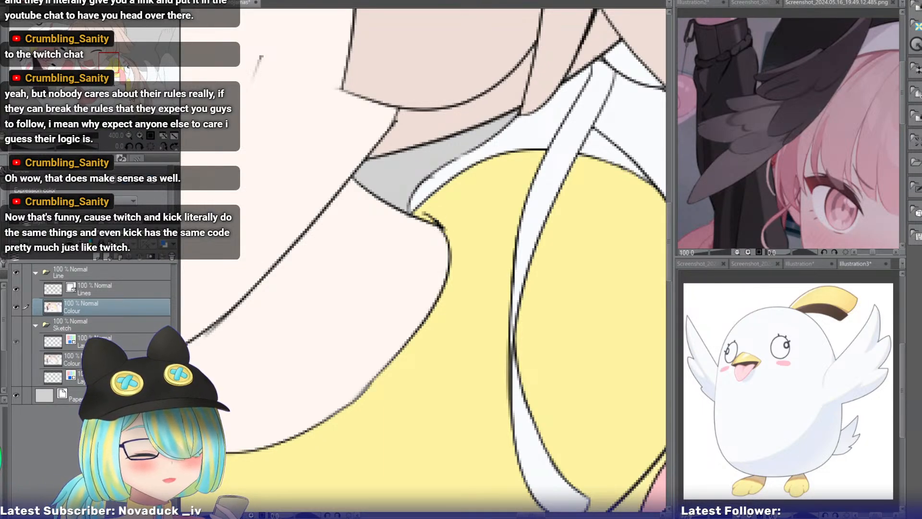
drag(112, 61, 139, 84)
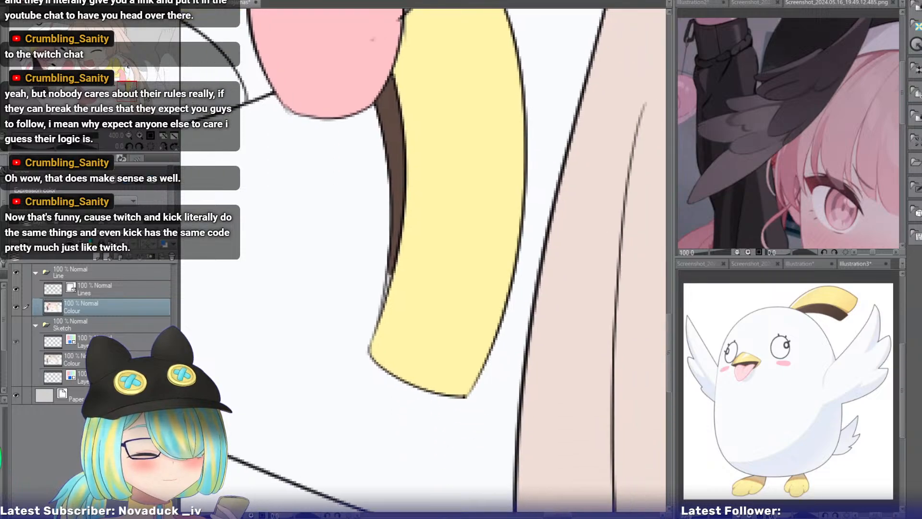
drag(402, 200, 386, 294)
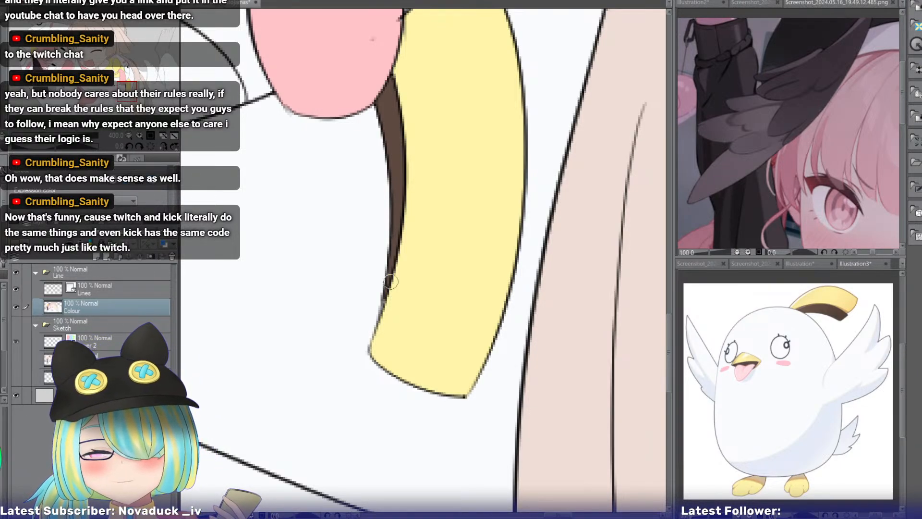
click(130, 136)
click(130, 135)
click(130, 136)
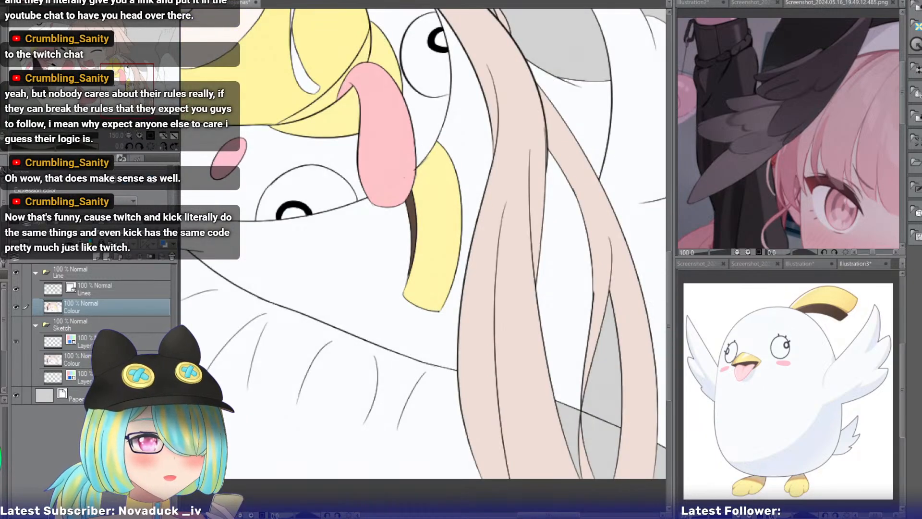
Fill both of the smiling girl's grey eyebrows with brown.
drag(130, 86, 150, 93)
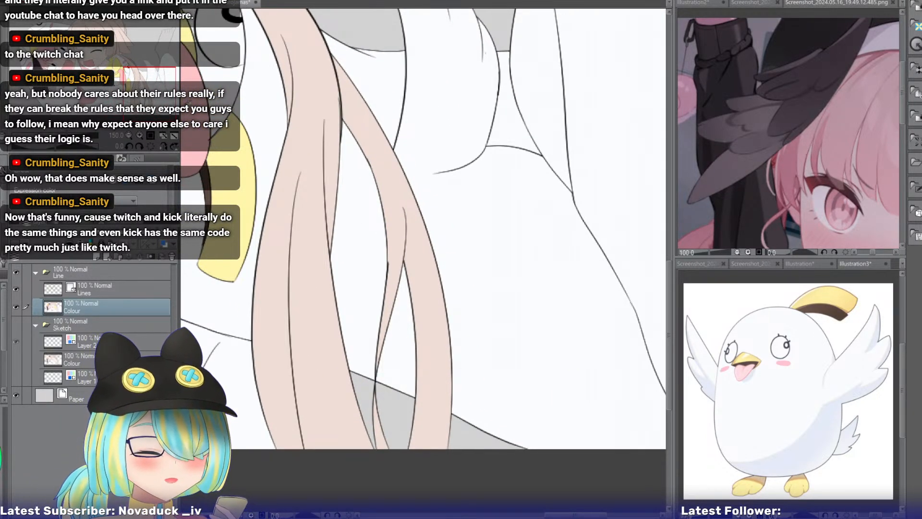
drag(171, 90, 116, 50)
click(429, 171)
click(492, 62)
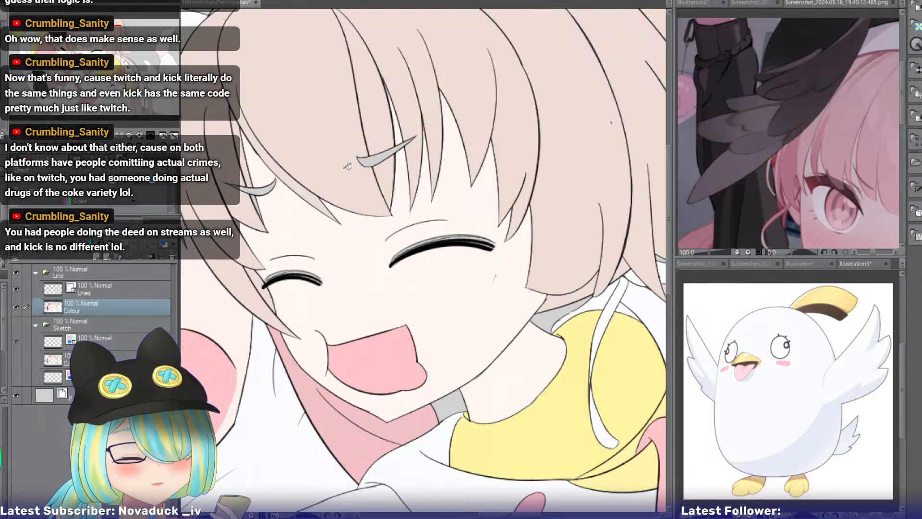
click(370, 160)
click(258, 188)
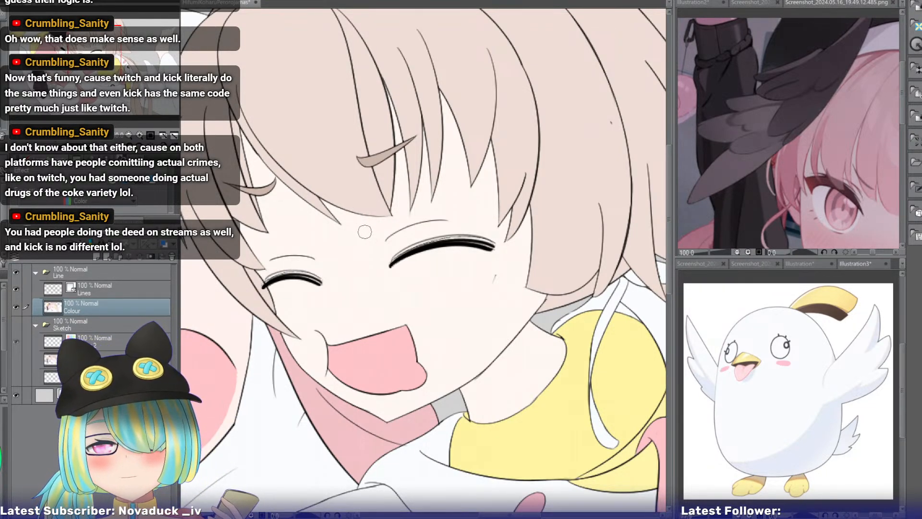
On the Colour layer, fill the grey hand beside the dark feathered wing with skin colour.
click(128, 292)
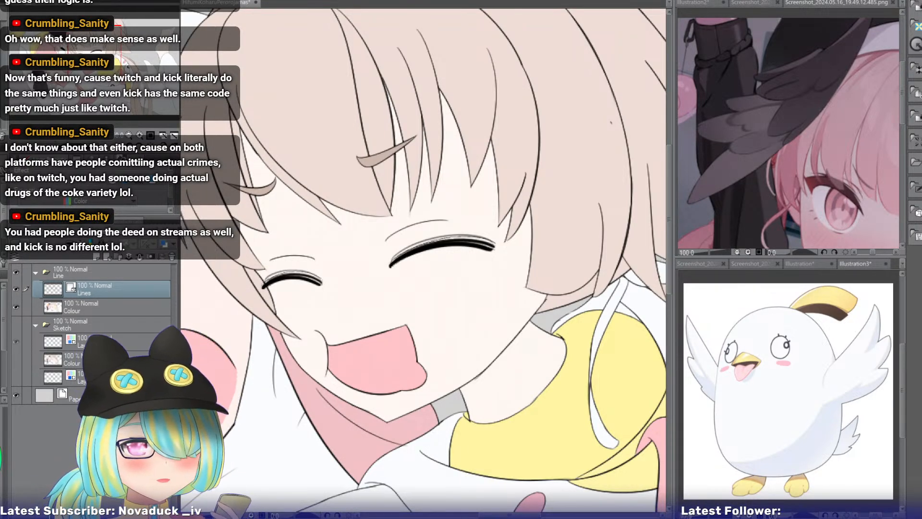
drag(101, 63, 78, 87)
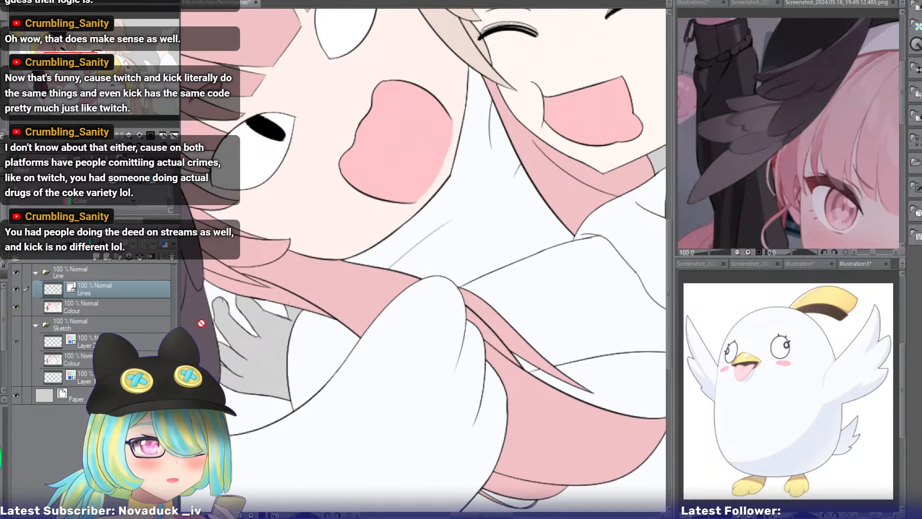
click(87, 311)
click(264, 332)
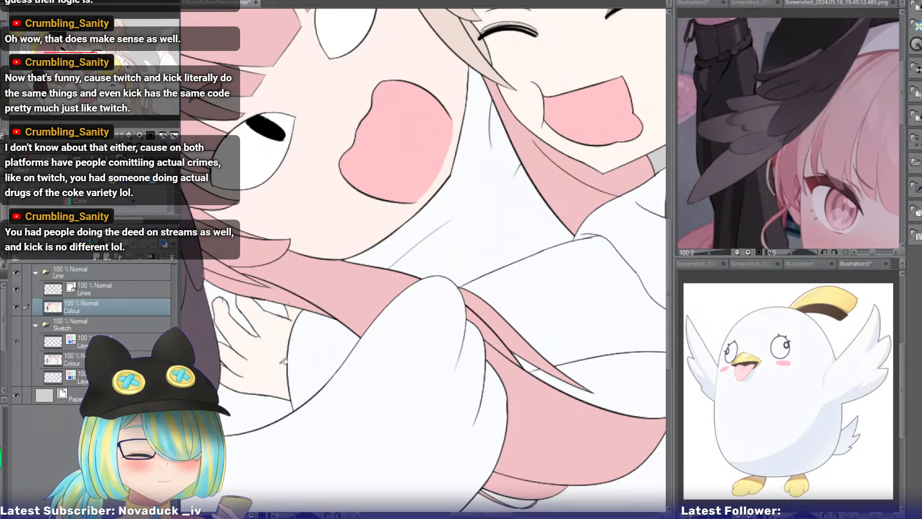
On the Lines layer, draw short crease lines within a selection of the white area around the fingertips beneath the pink hair, and clear the selection.
drag(259, 331, 402, 218)
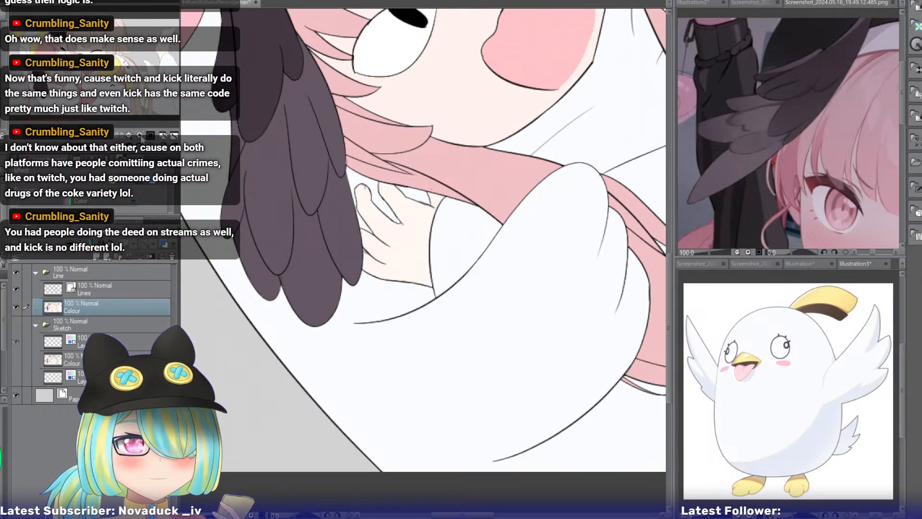
key(ctrl+plus)
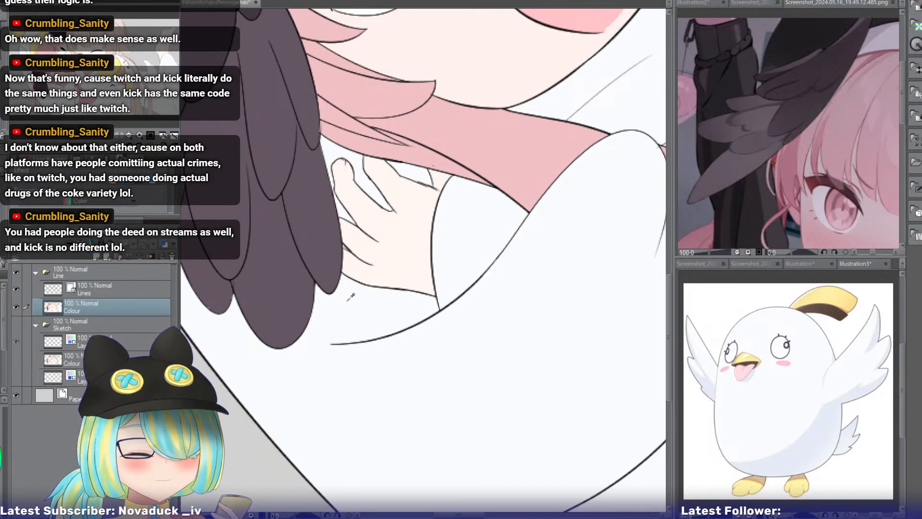
key(ctrl+plus)
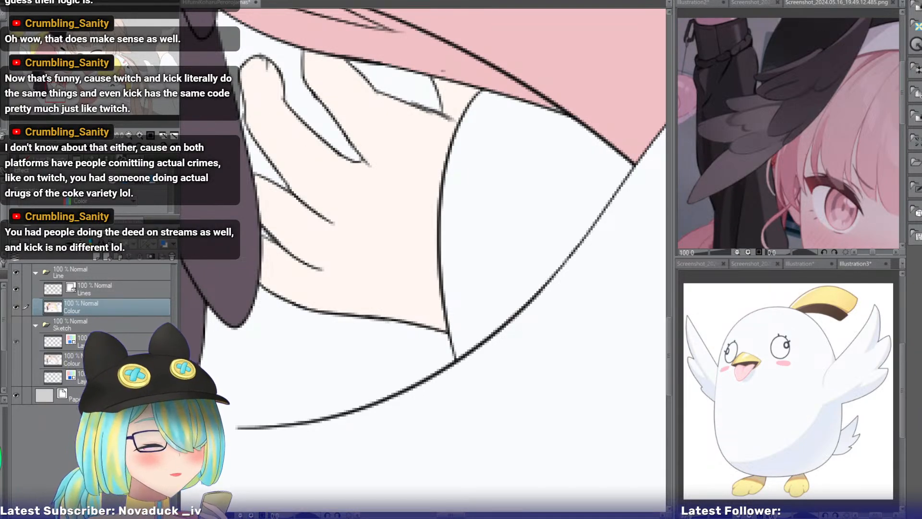
drag(432, 202, 380, 293)
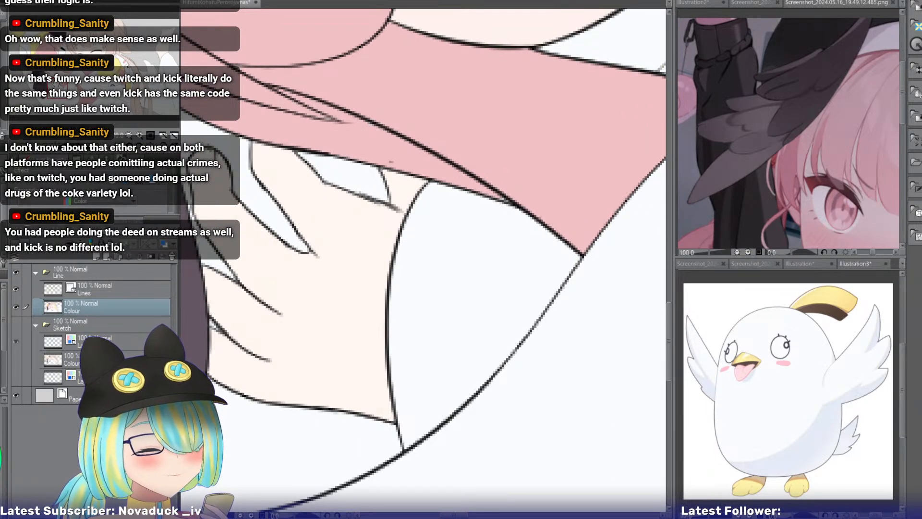
drag(385, 240, 488, 266)
click(98, 291)
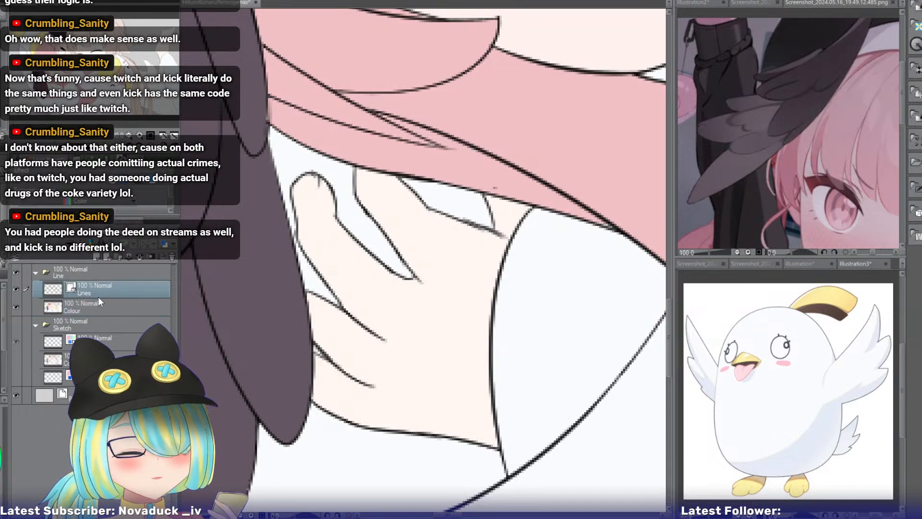
click(284, 168)
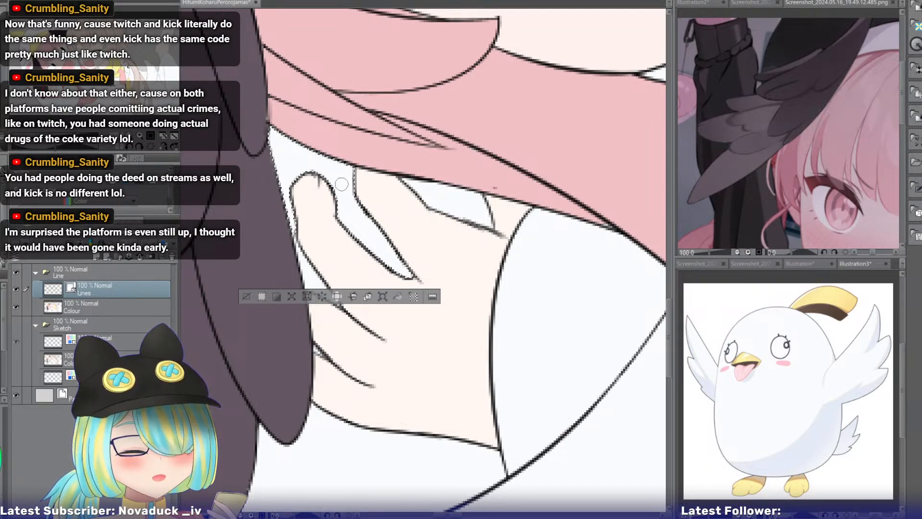
drag(339, 192, 357, 215)
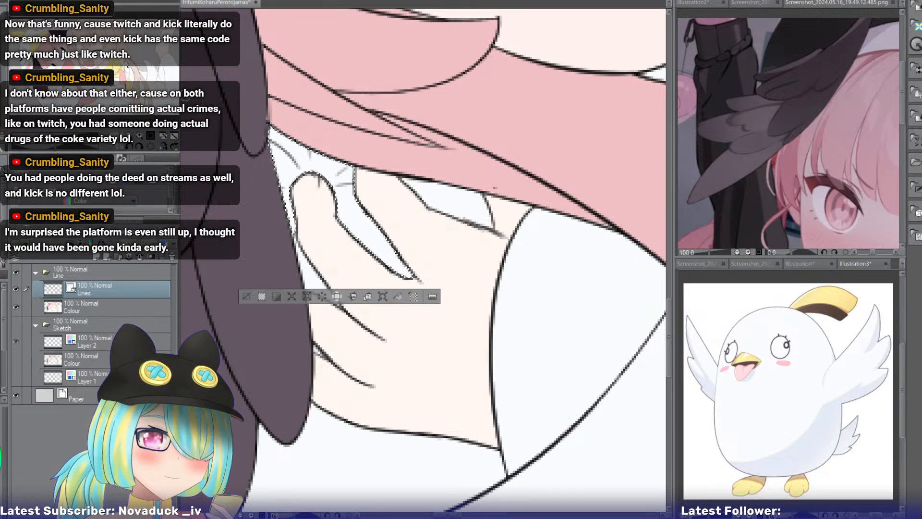
drag(447, 230, 394, 256)
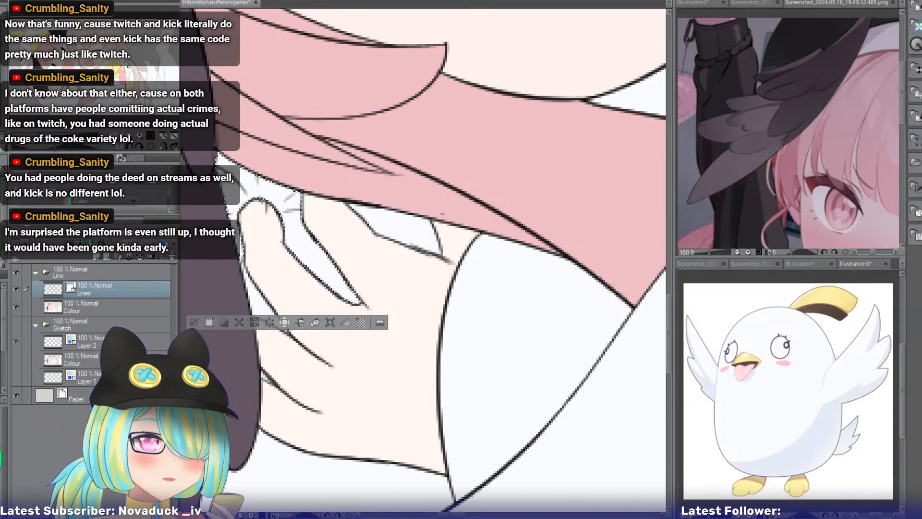
drag(79, 96, 78, 97)
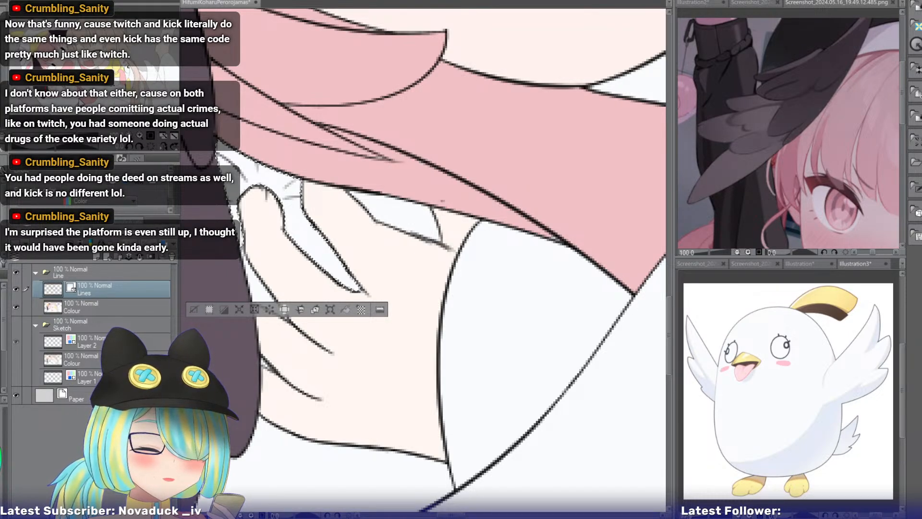
click(193, 310)
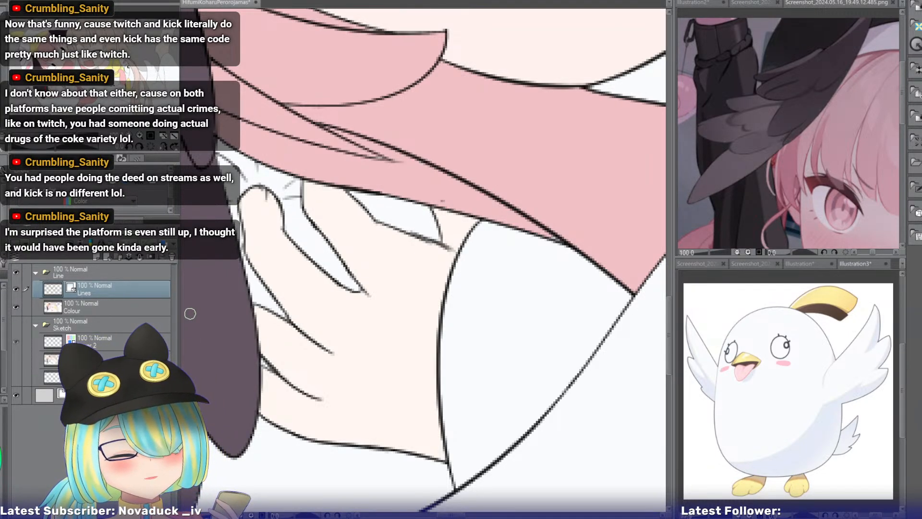
drag(450, 515, 453, 515)
Trim the overshooting end of the finger line beside the sleeve cuff beneath the pink hair.
drag(422, 249, 448, 301)
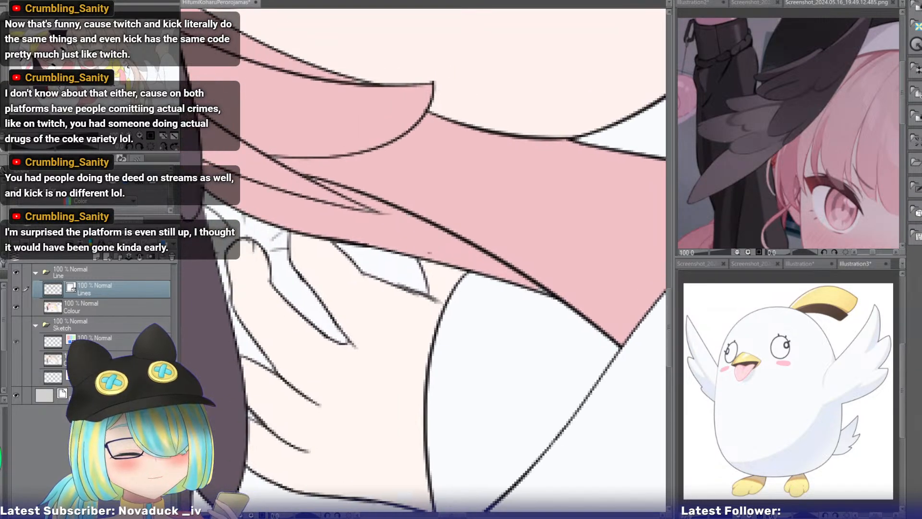
drag(449, 259, 397, 272)
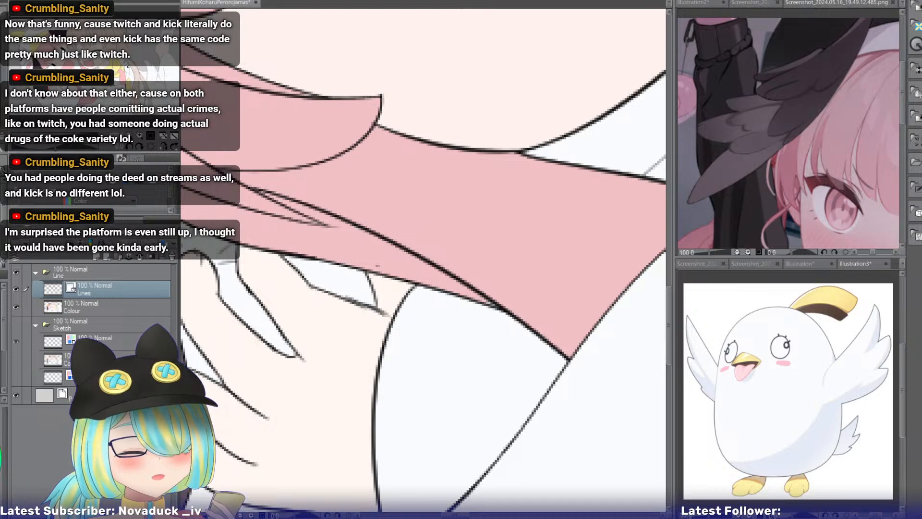
drag(423, 259, 449, 220)
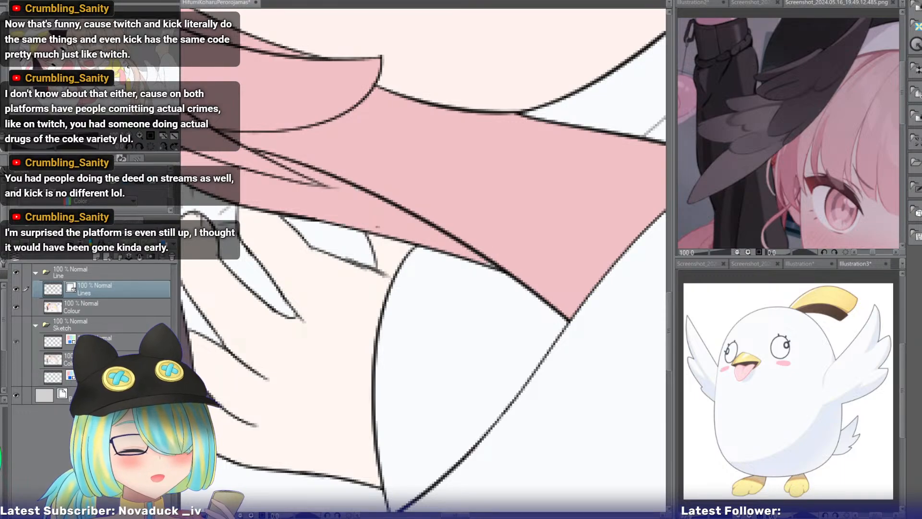
click(162, 146)
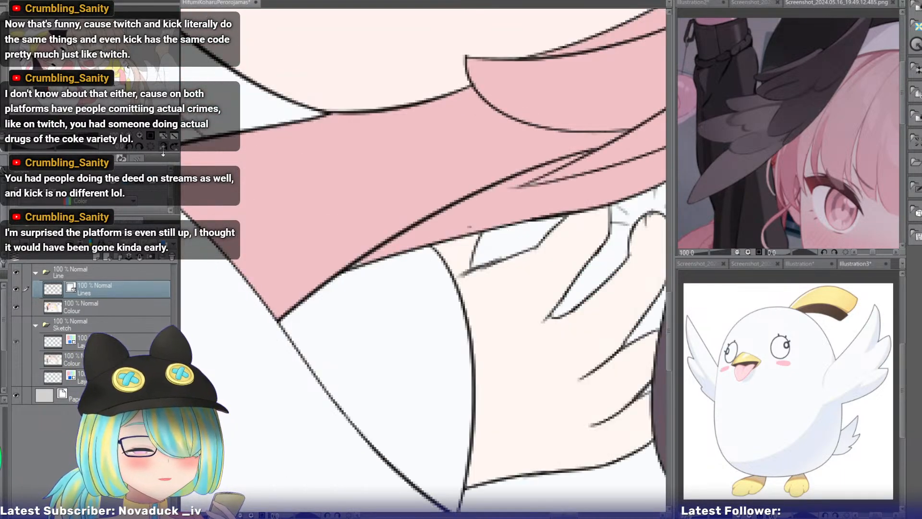
click(144, 137)
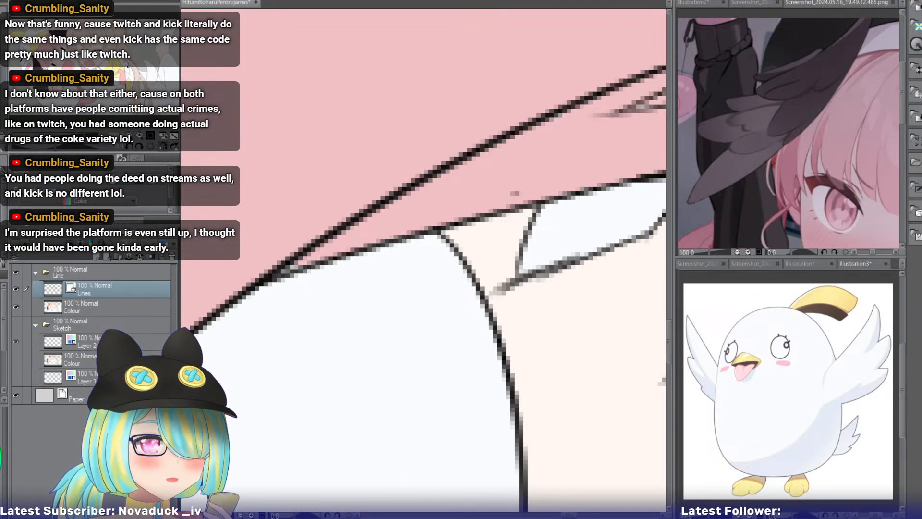
drag(504, 273, 345, 247)
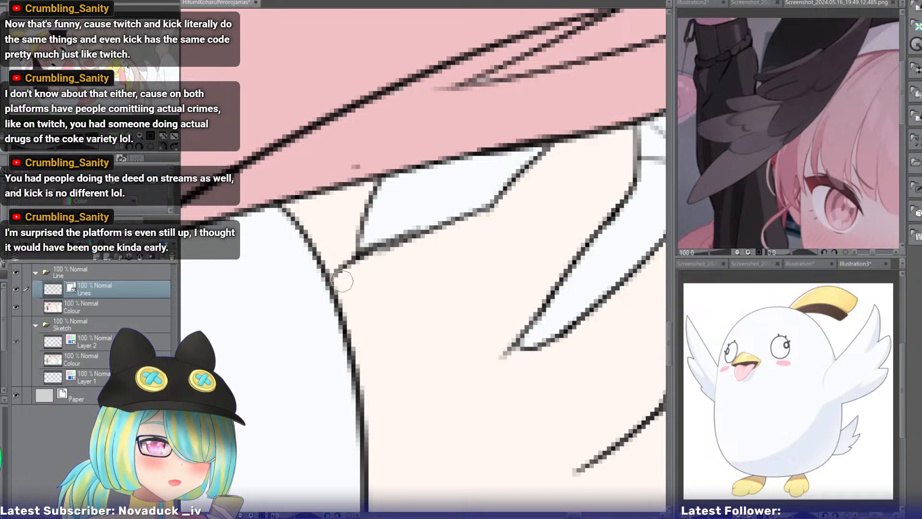
drag(366, 252, 338, 265)
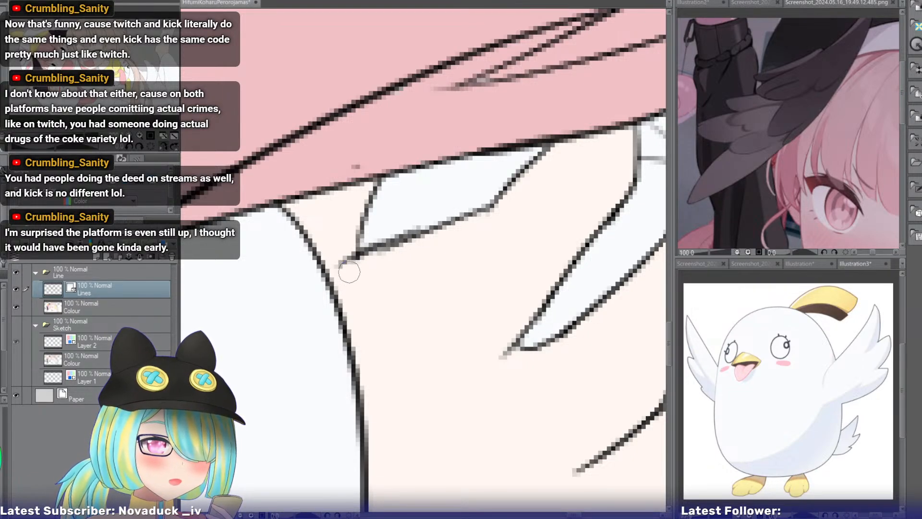
click(163, 146)
click(130, 137)
click(130, 137)
click(130, 136)
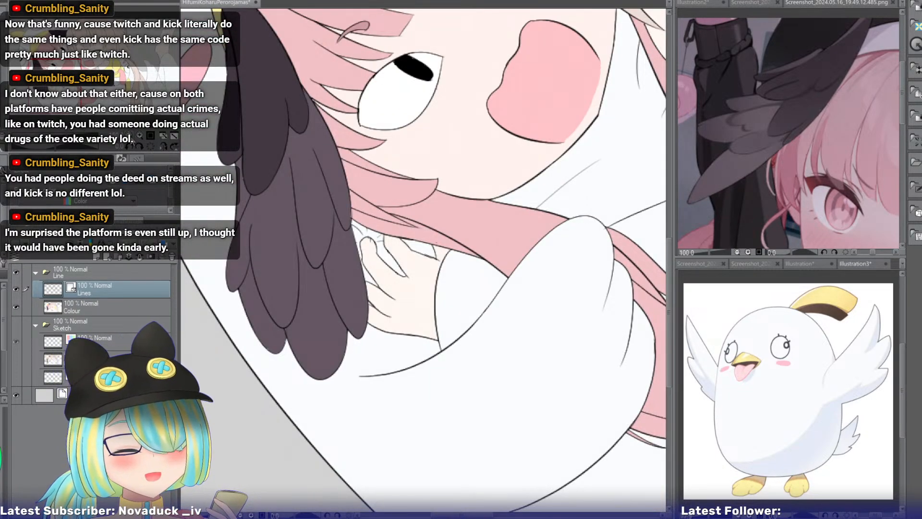
click(130, 137)
click(130, 136)
Bring up the reference illustration of the light-haired girl in sailor uniform, compare it with her hair, and return to the drawing.
drag(69, 78, 129, 63)
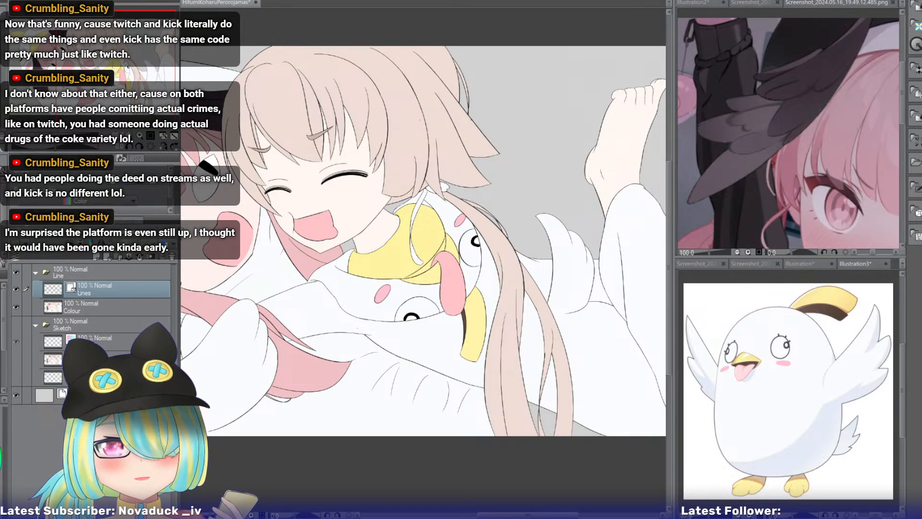
drag(413, 192, 400, 322)
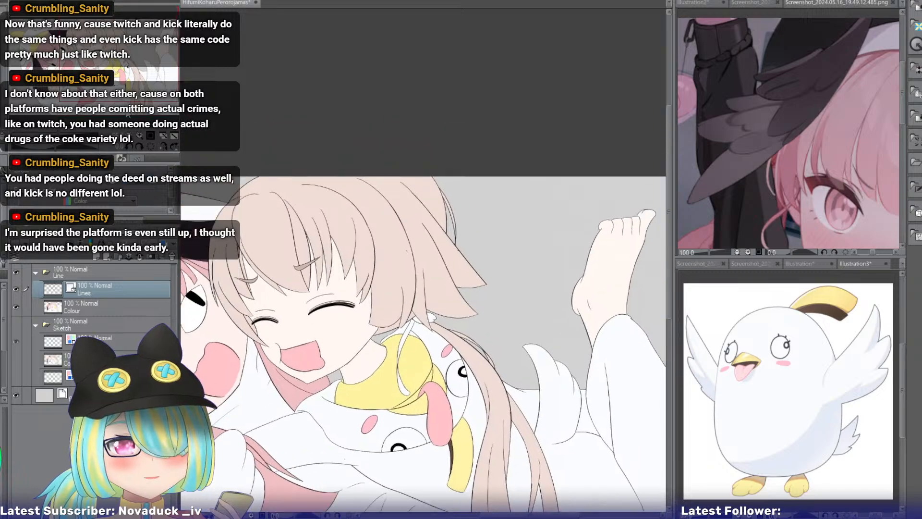
double_click(141, 133)
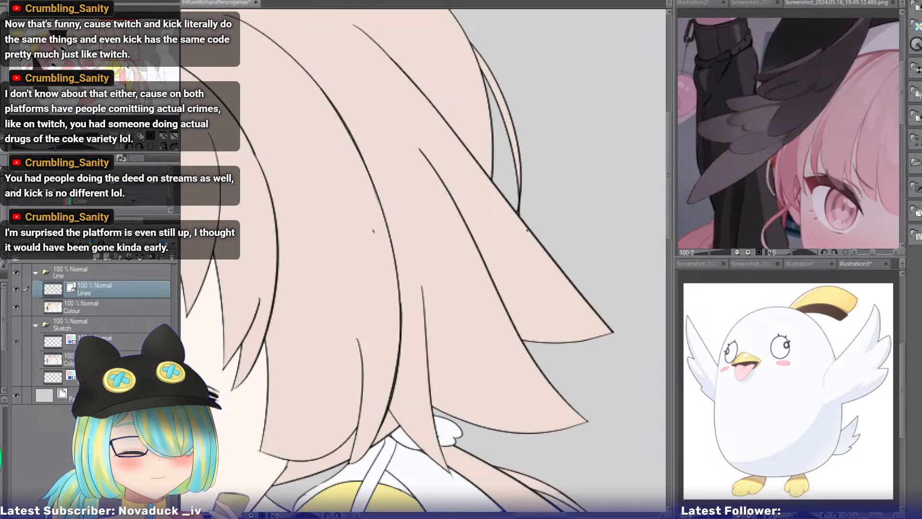
click(797, 263)
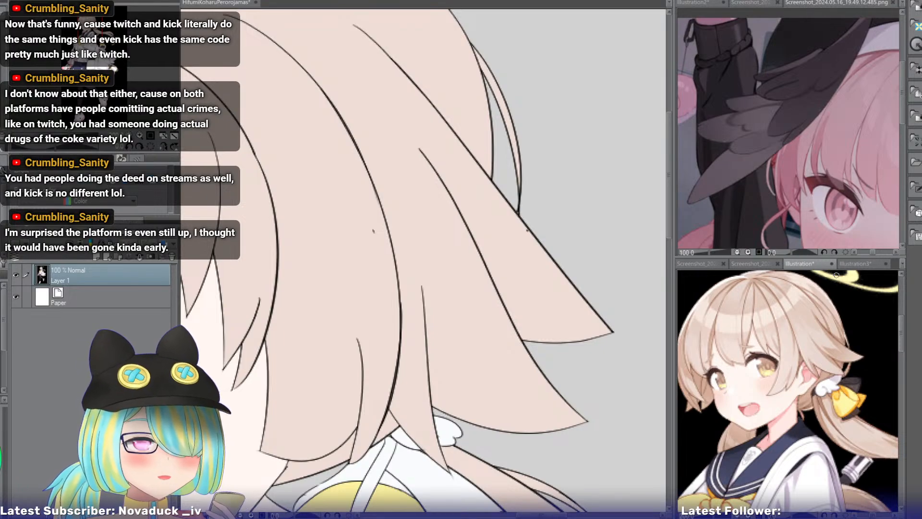
click(202, 4)
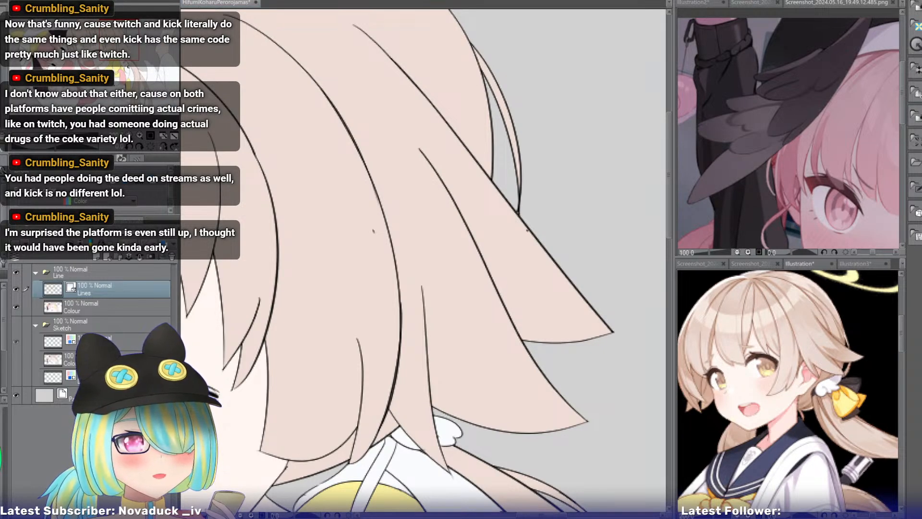
Create a layer named Back directly above the Paper layer and fill it with muted olive yellow.
click(130, 137)
click(130, 137)
click(130, 136)
drag(132, 68, 132, 91)
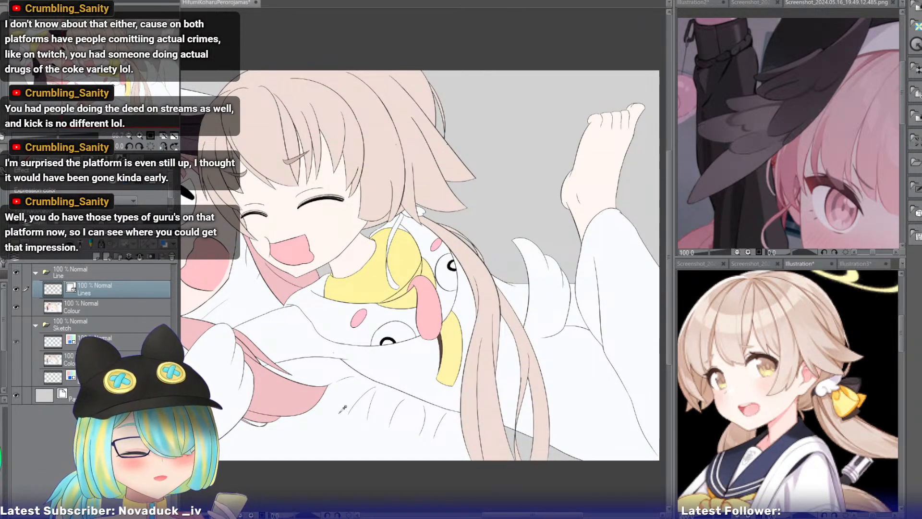
click(111, 301)
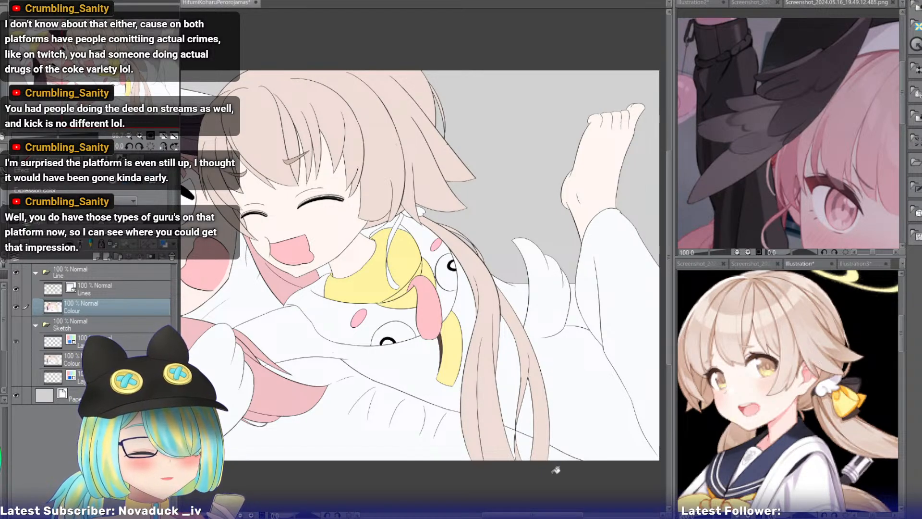
drag(120, 92, 139, 111)
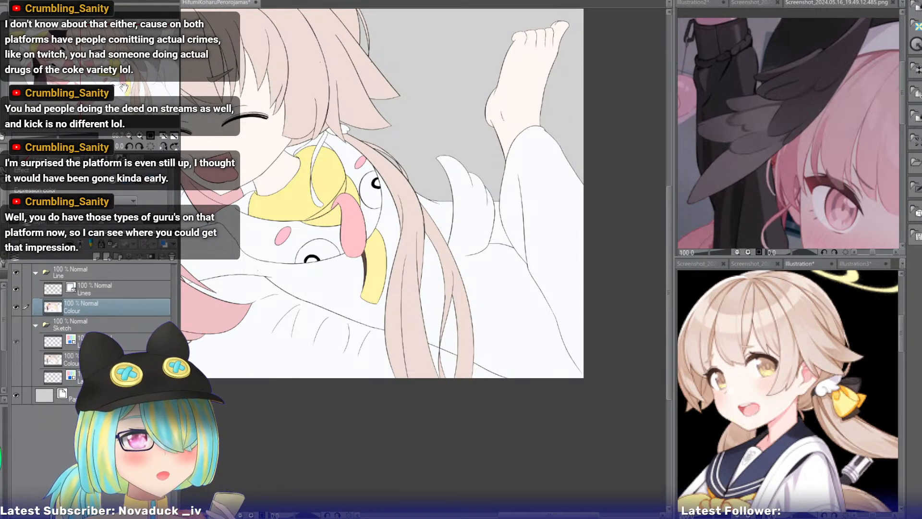
drag(124, 88, 73, 78)
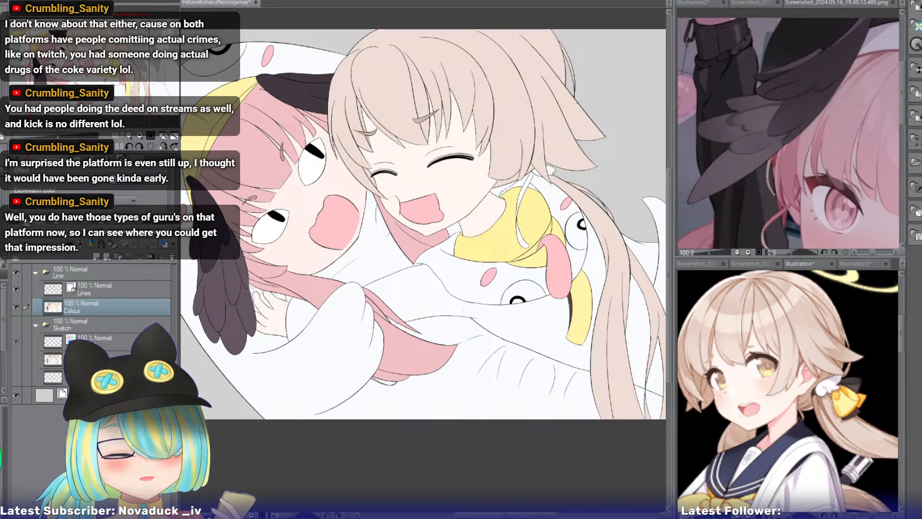
click(116, 395)
key(ctrl+shift+n)
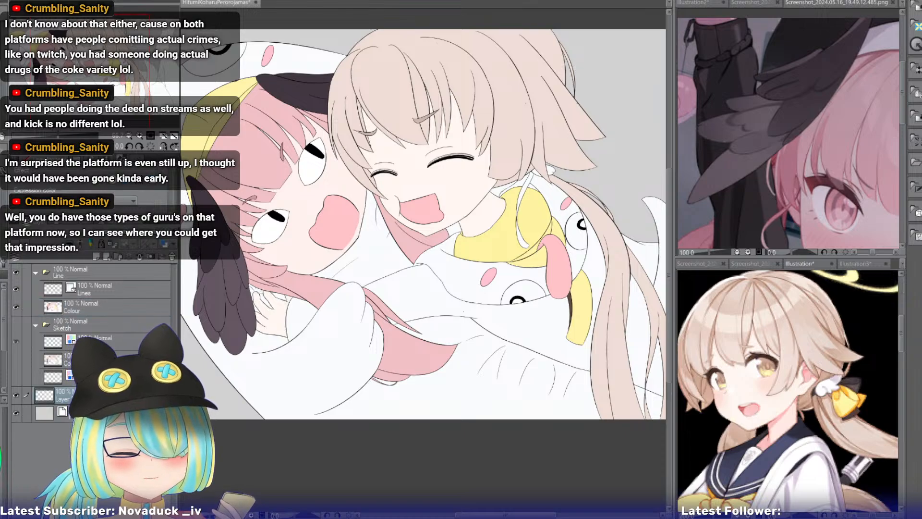
double_click(63, 398)
text(Back)
key(Return)
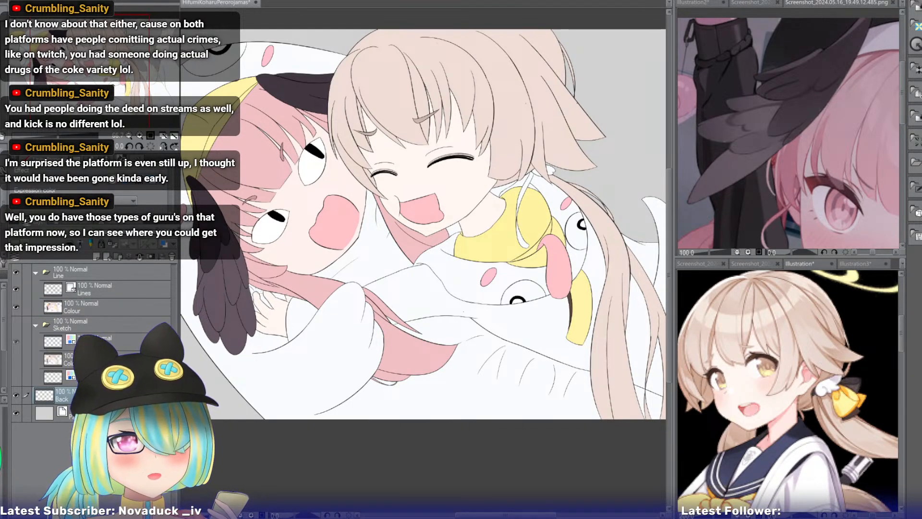
key(alt+Delete)
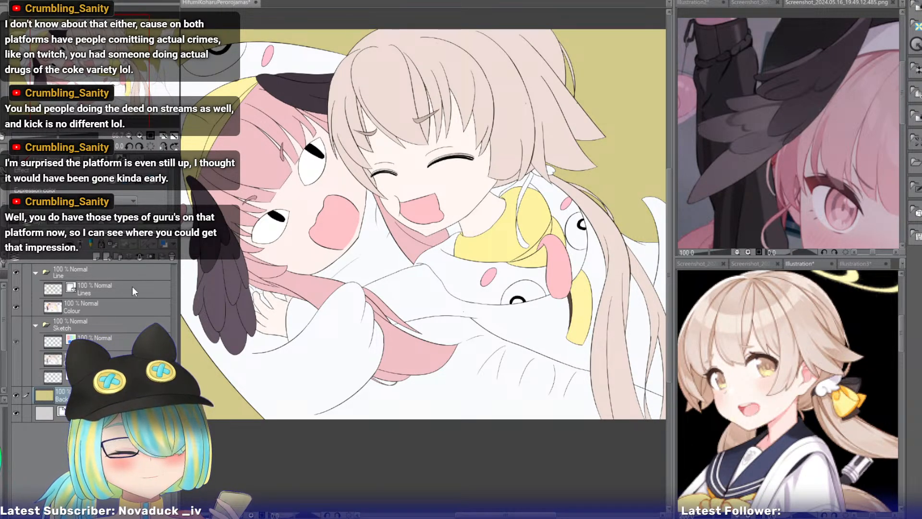
On the Lines layer, draw curved crease lines across the olive background outside the pink-haired girl's hood, redrawing the lowest one.
drag(346, 260, 455, 220)
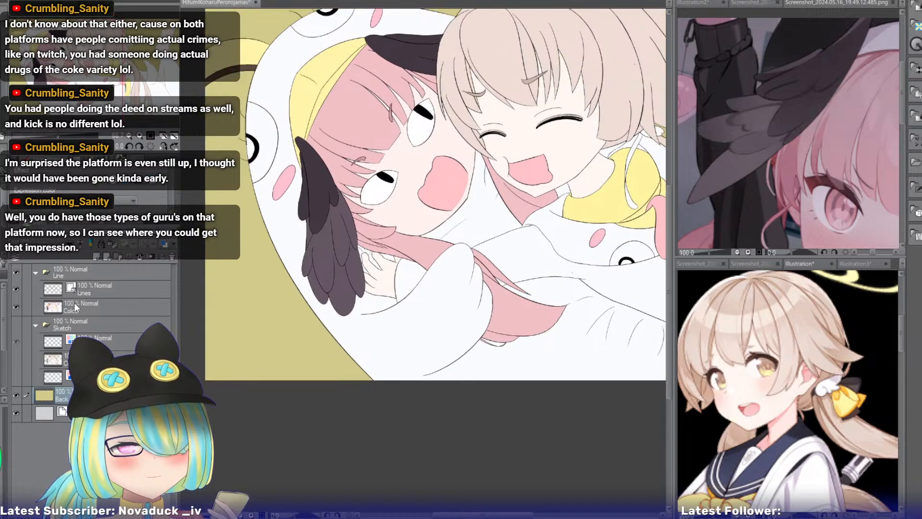
click(84, 290)
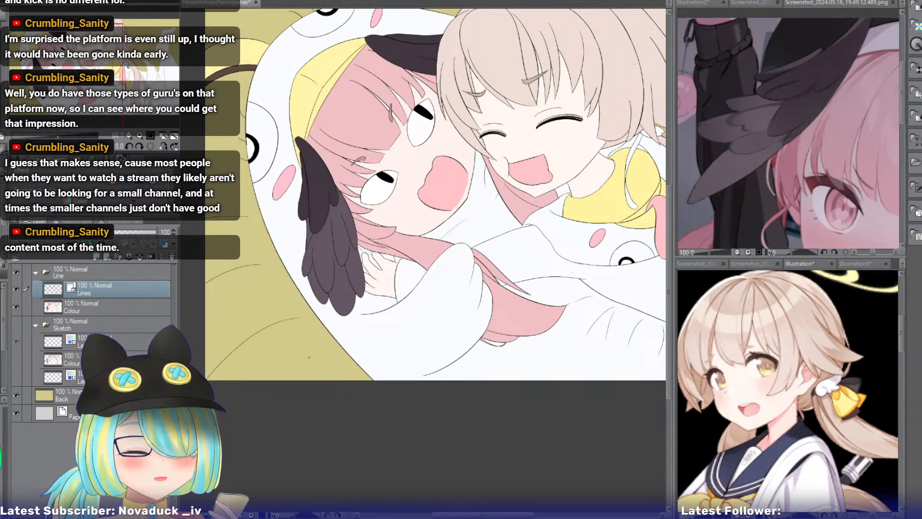
drag(209, 369, 309, 323)
key(ctrl+z)
drag(206, 366, 289, 317)
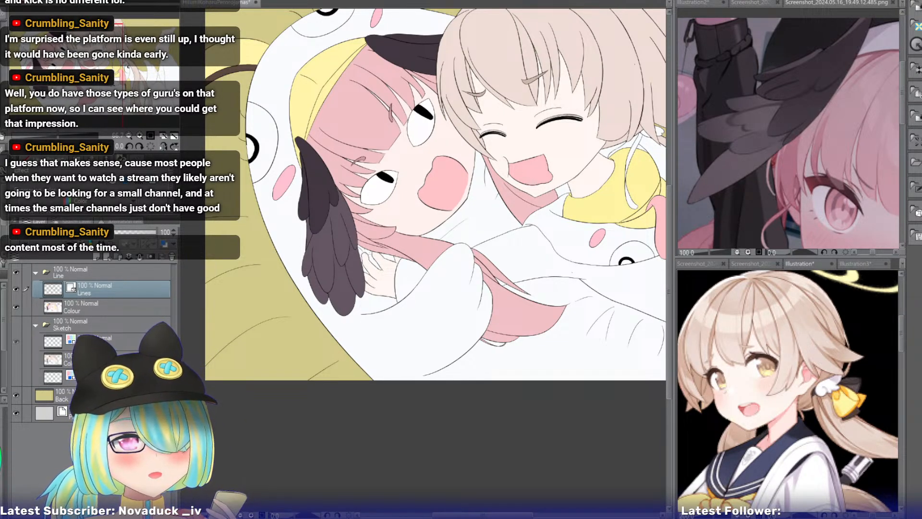
Redraw the side edge of the smiling girl's yellow collar as a curve farther out toward the pink hair, and erase the old edge line.
drag(67, 75, 111, 64)
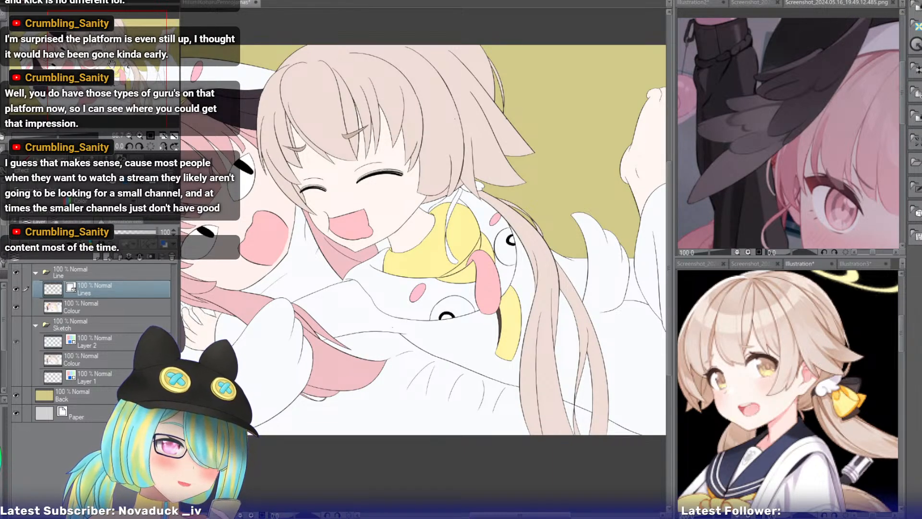
drag(111, 64, 108, 63)
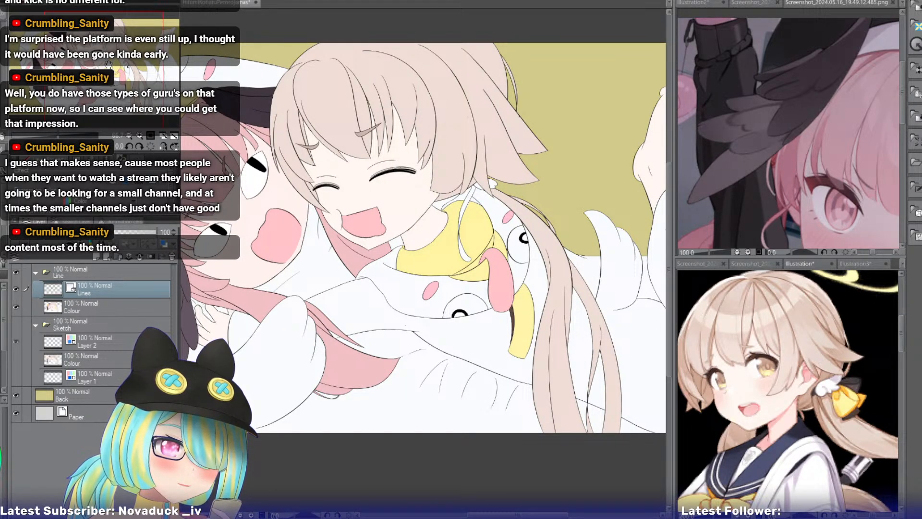
drag(109, 64, 103, 66)
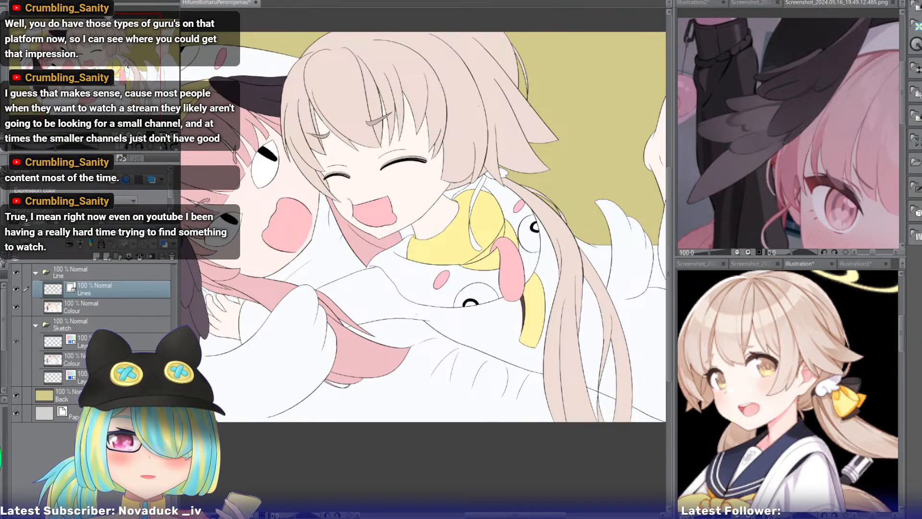
scroll(423, 264, up, 4)
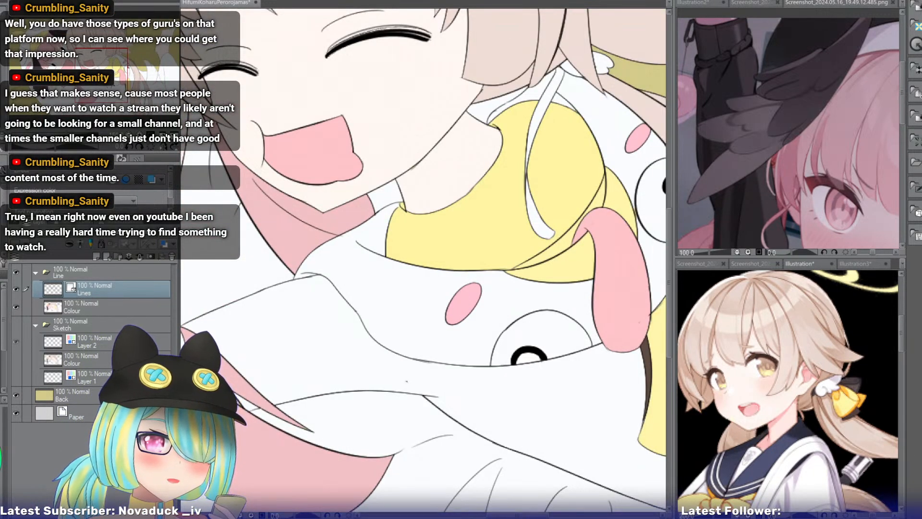
drag(423, 264, 486, 274)
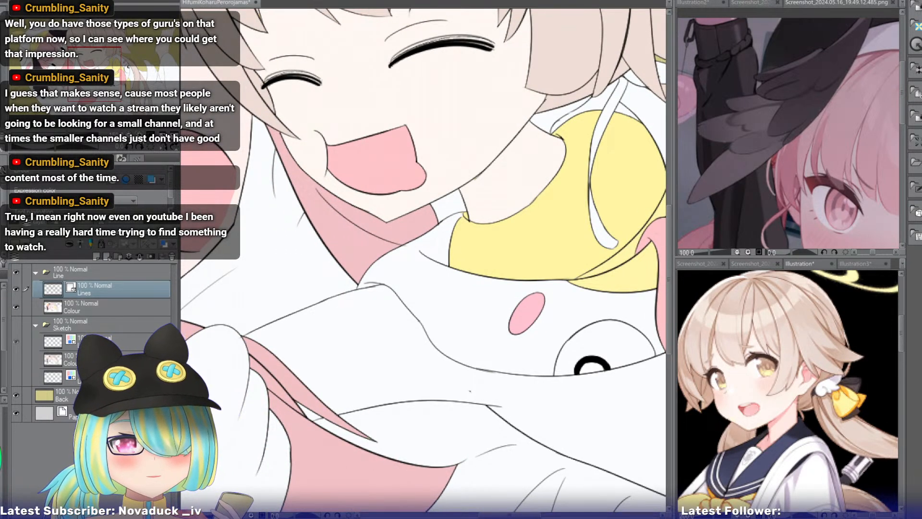
scroll(422, 255, up, 2)
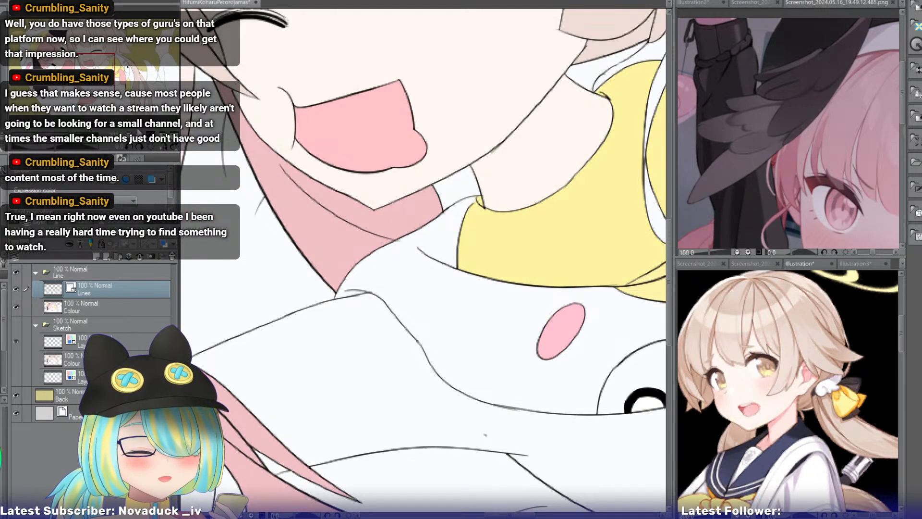
drag(422, 264, 319, 277)
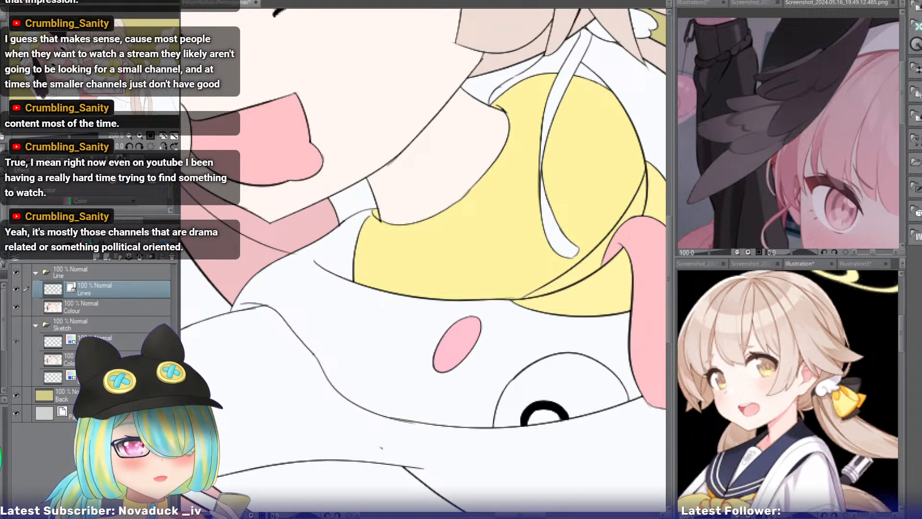
drag(100, 92, 94, 91)
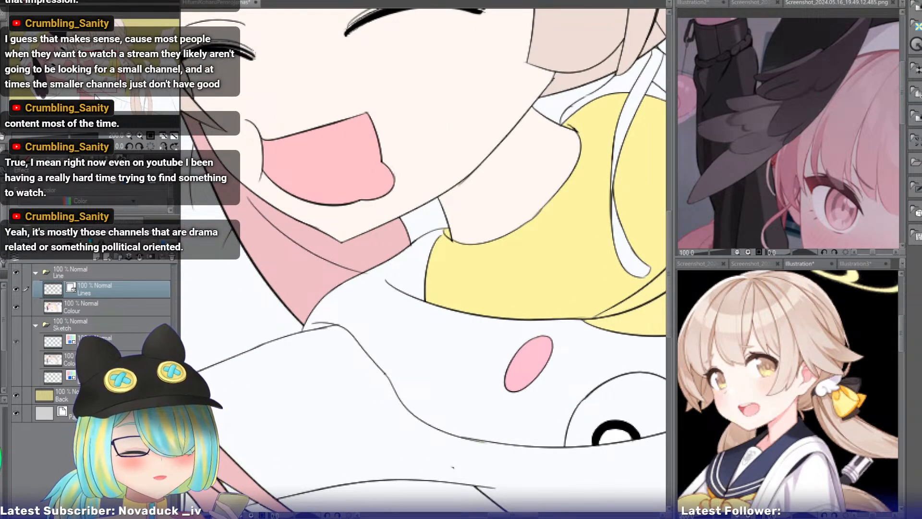
click(138, 135)
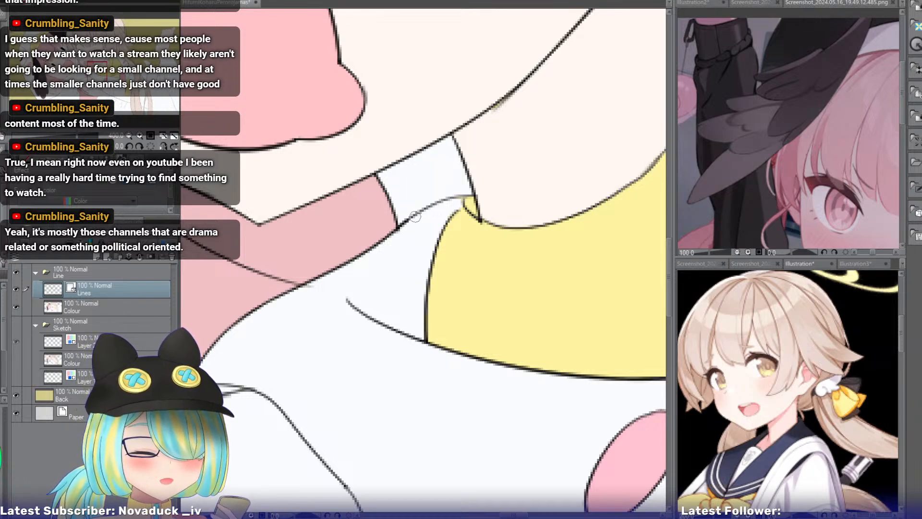
mouse_move(453, 205)
mouse_down()
mouse_move(368, 340)
mouse_move(385, 351)
mouse_up()
key(e)
mouse_move(423, 290)
mouse_down()
mouse_move(474, 311)
mouse_move(419, 324)
mouse_up()
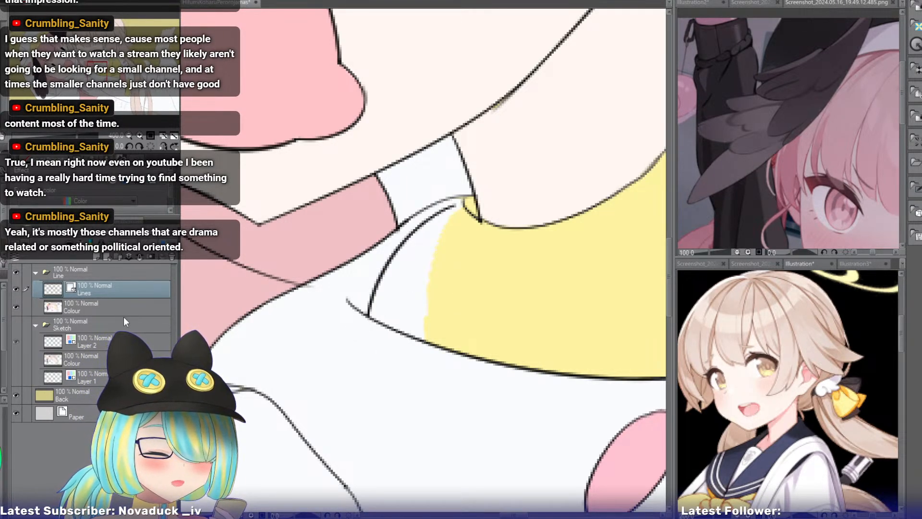
On the Colour layer, fill the gap between the smiling girl's yellow collar and its redrawn side edge with the same yellow.
click(100, 302)
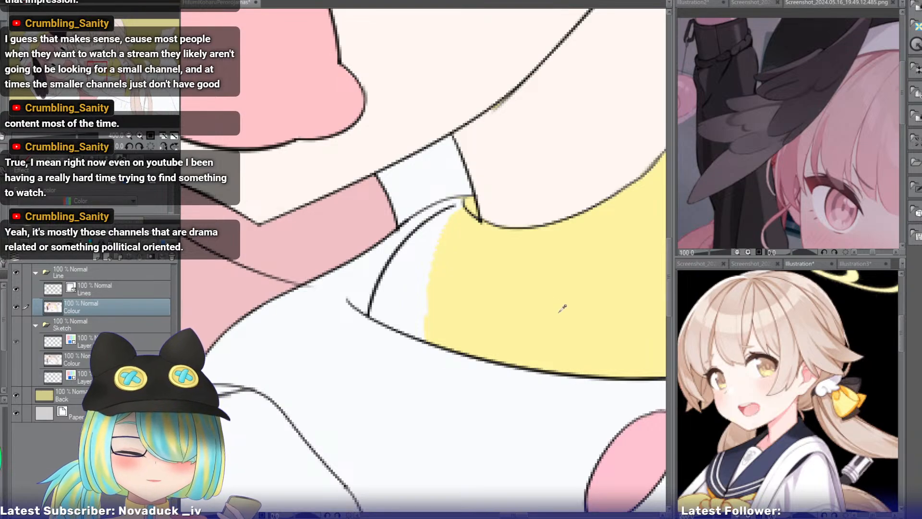
click(424, 267)
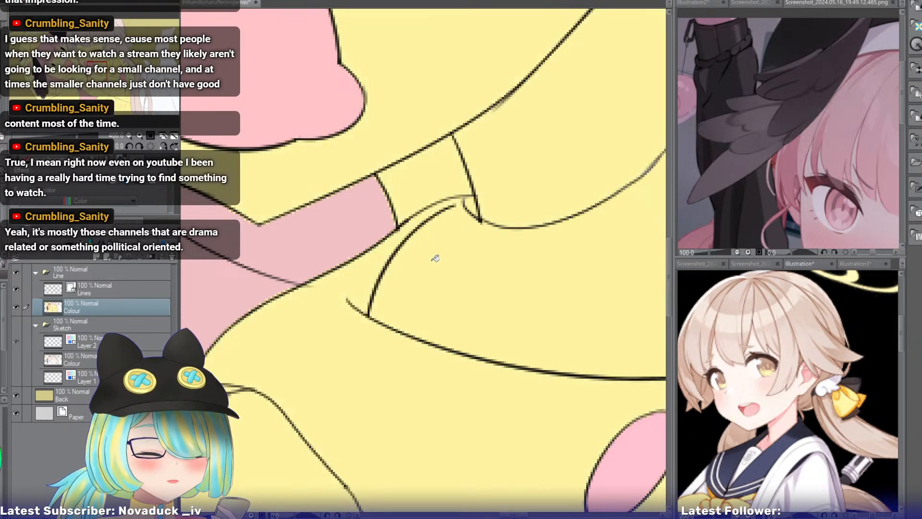
key(ctrl+z)
click(423, 250)
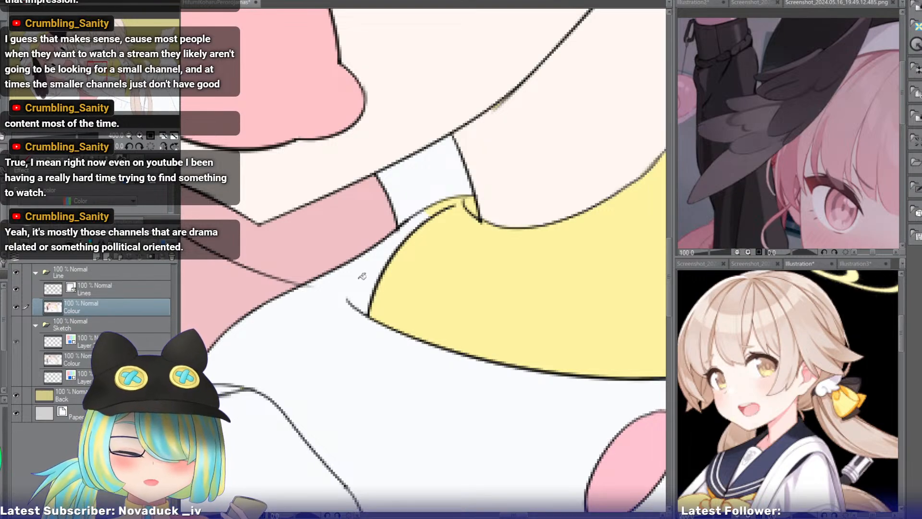
key(p)
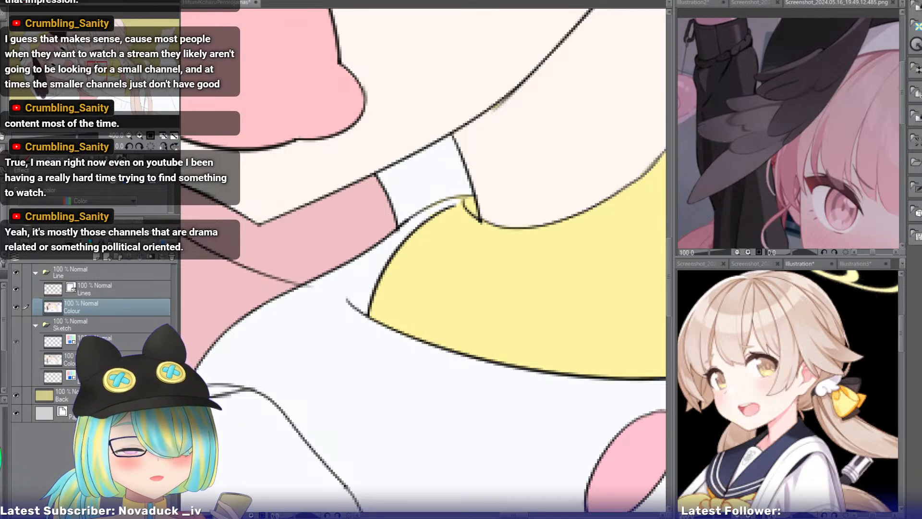
With the Lines layer active, examine the line art and flat colours around the smiling girl's collar, white ribbon, bird face and long ponytail strands.
drag(98, 69, 117, 61)
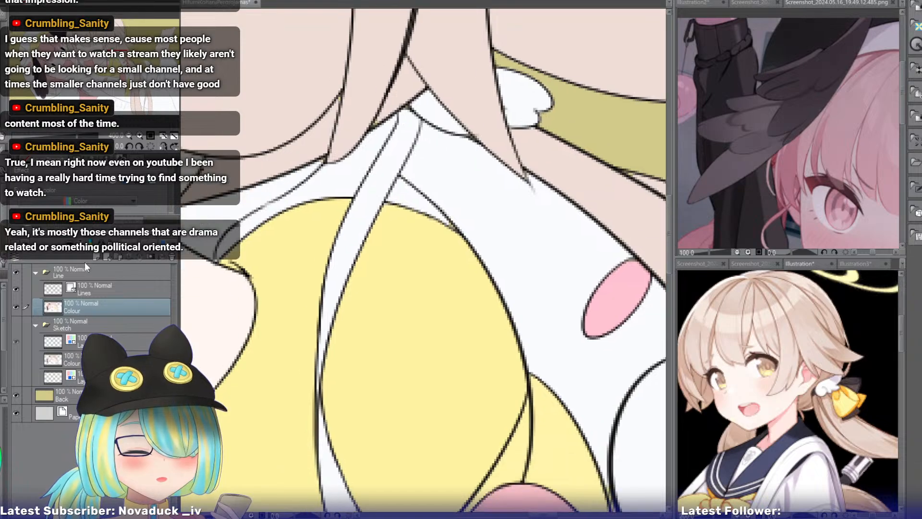
click(97, 289)
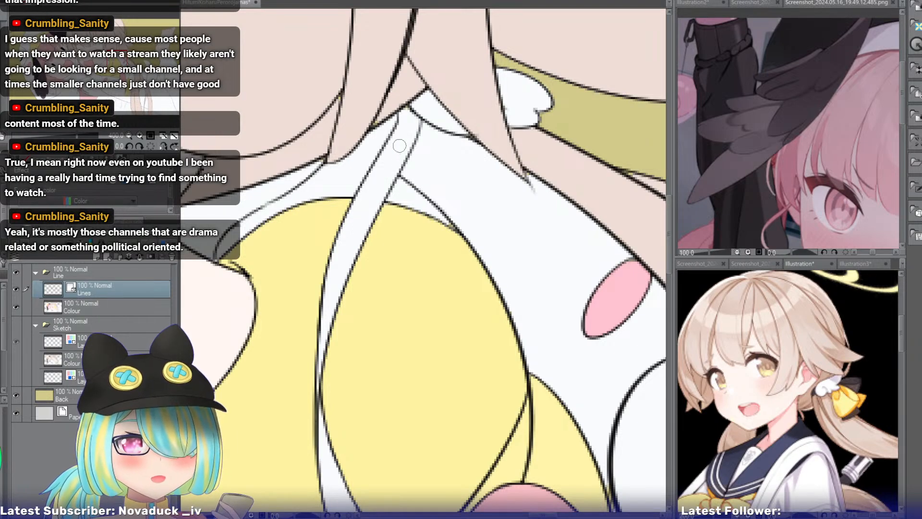
mouse_move(480, 278)
mouse_down()
mouse_move(467, 253)
mouse_move(363, 200)
mouse_up()
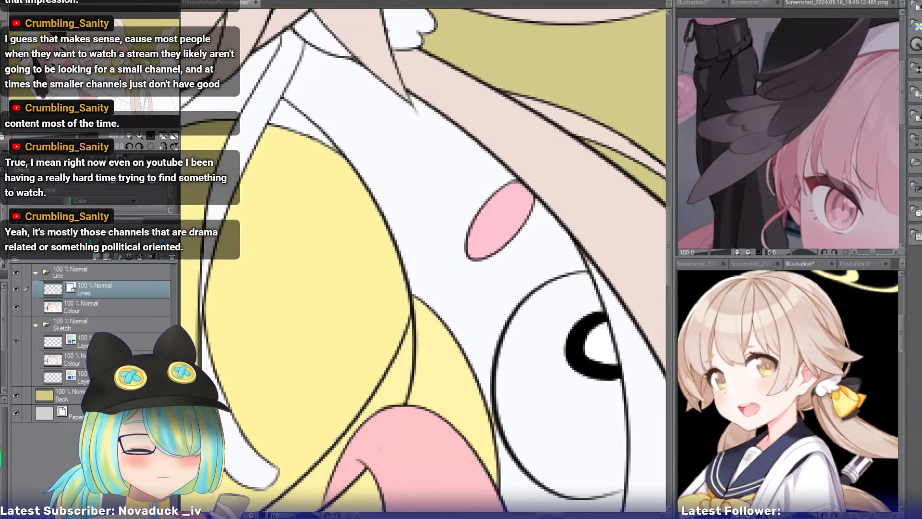
drag(124, 65, 123, 65)
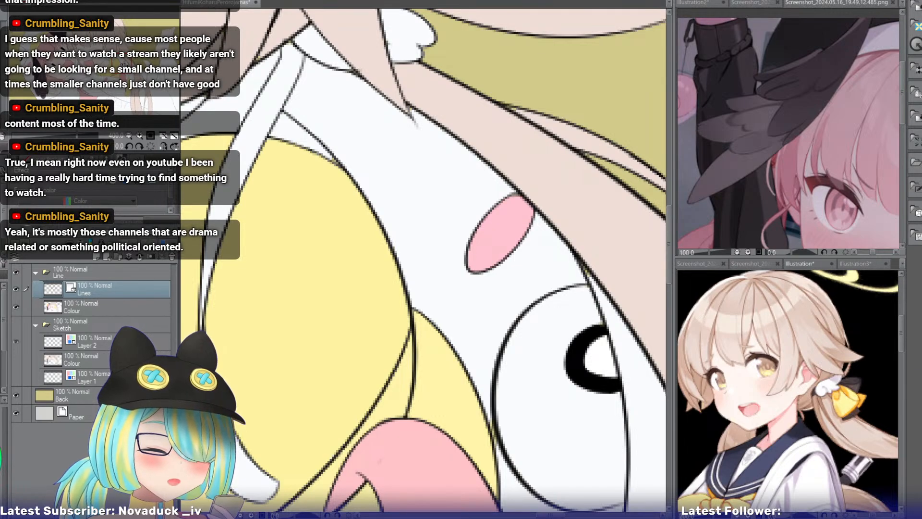
drag(124, 66, 115, 67)
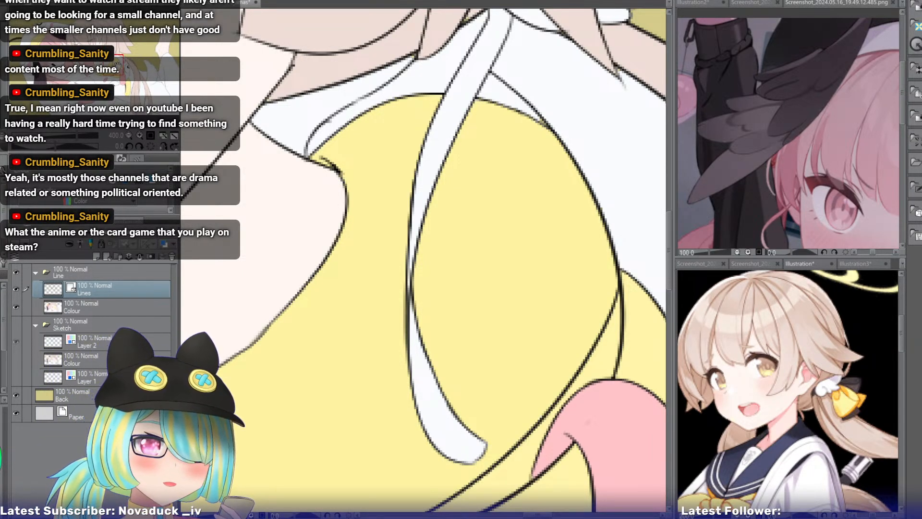
drag(118, 66, 115, 76)
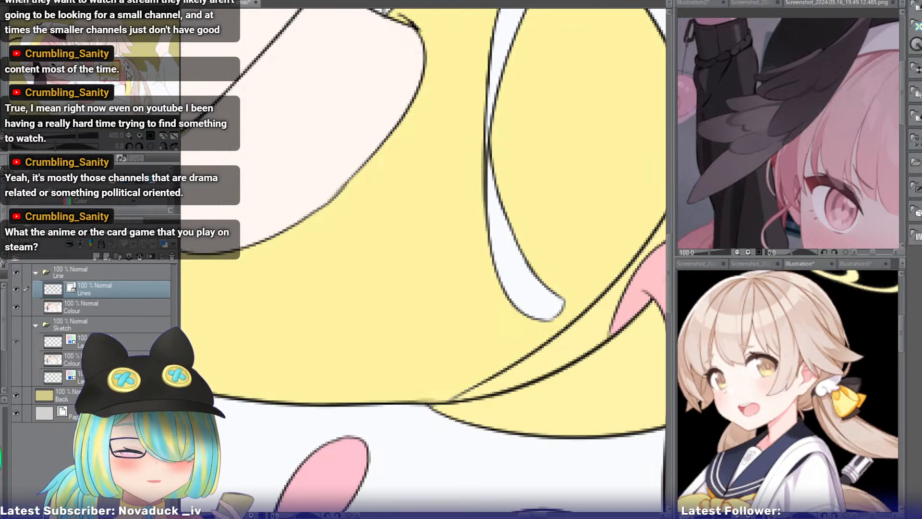
drag(105, 77, 117, 71)
click(129, 136)
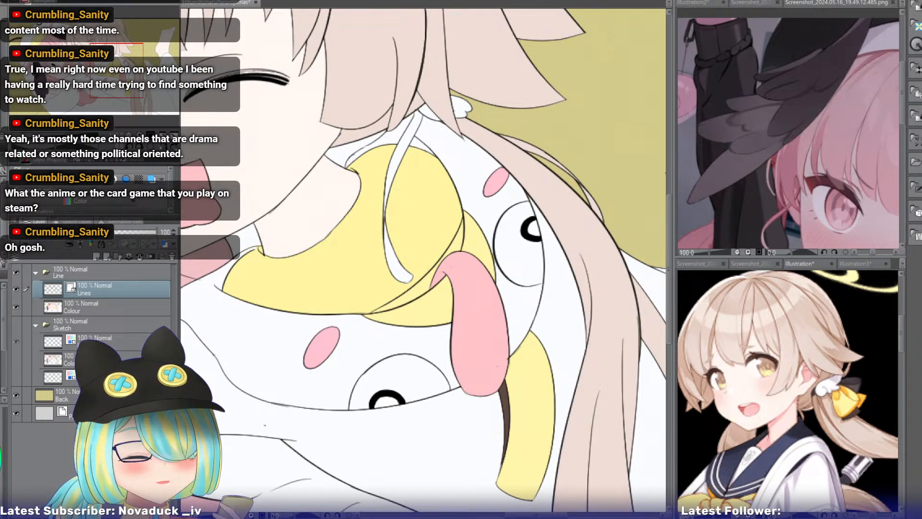
drag(119, 79, 121, 81)
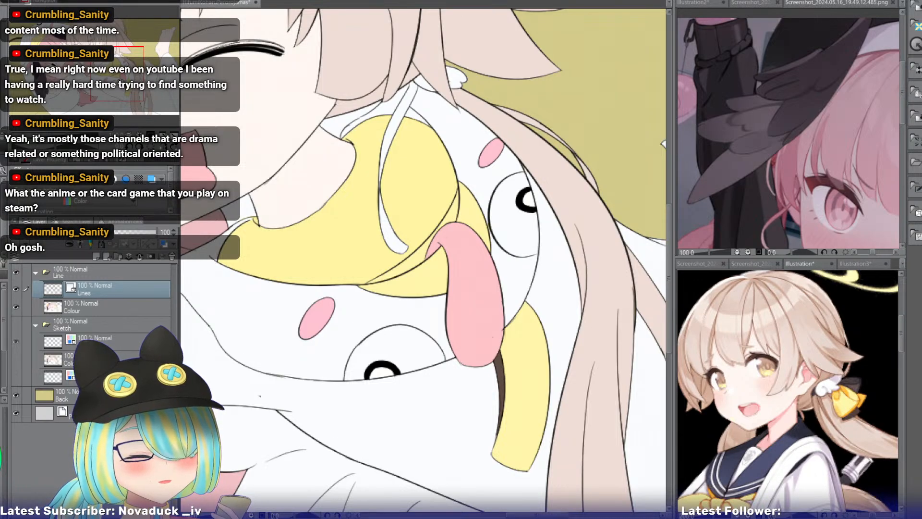
drag(121, 81, 118, 93)
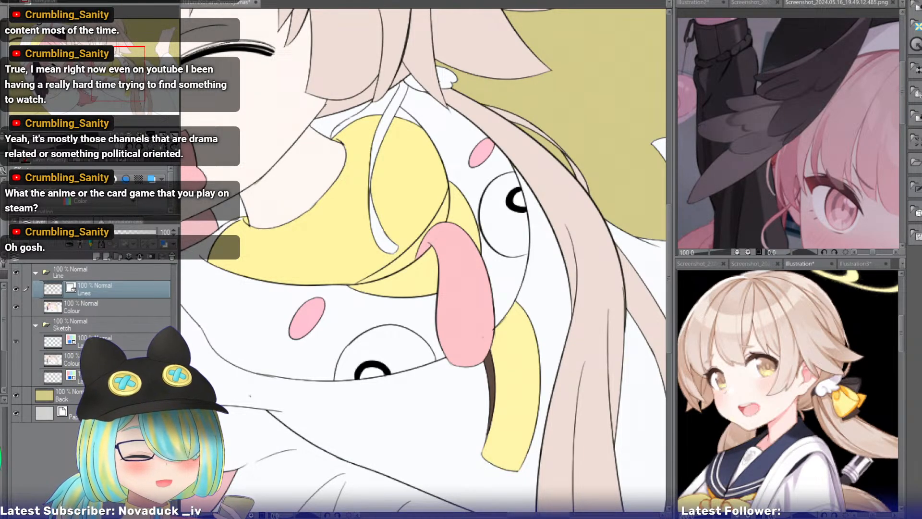
click(140, 135)
drag(119, 73, 126, 75)
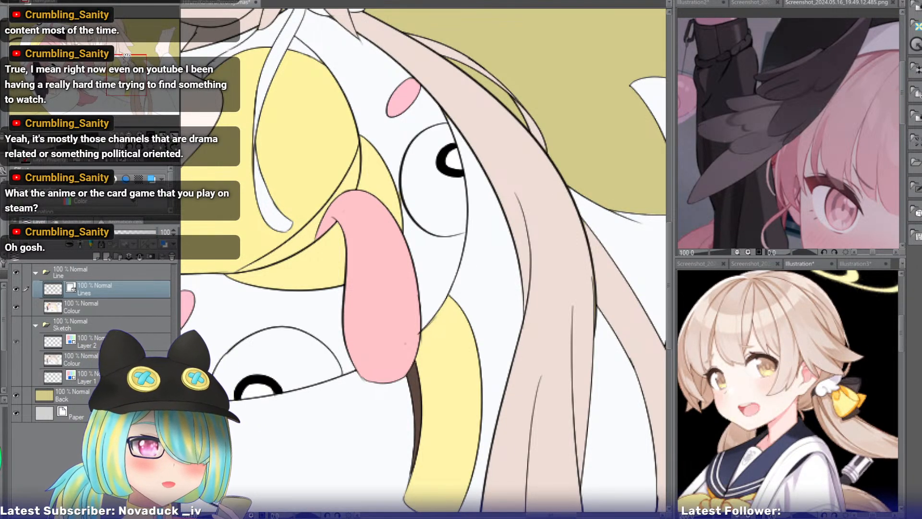
drag(122, 85, 141, 116)
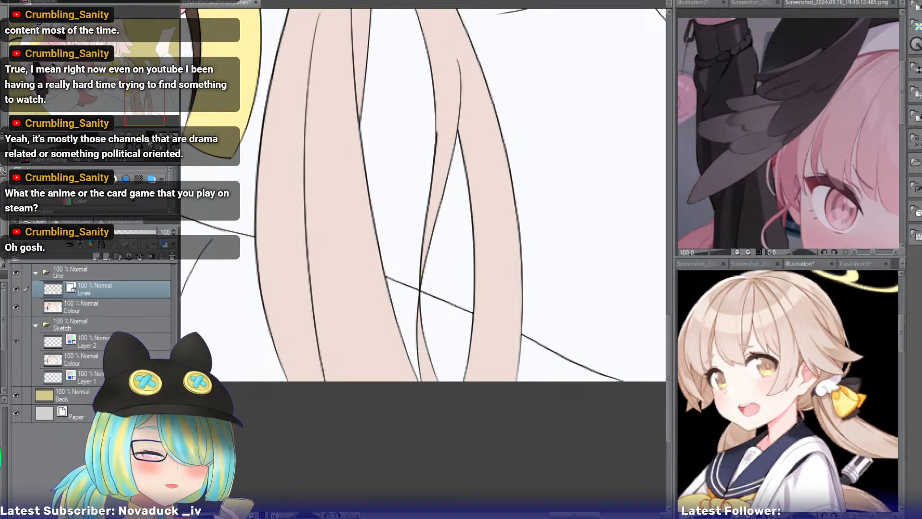
On the Lines layer, erase the outline of the thin ponytail strand below where it crosses the diagonal crease line near the canvas's lower edge.
click(139, 135)
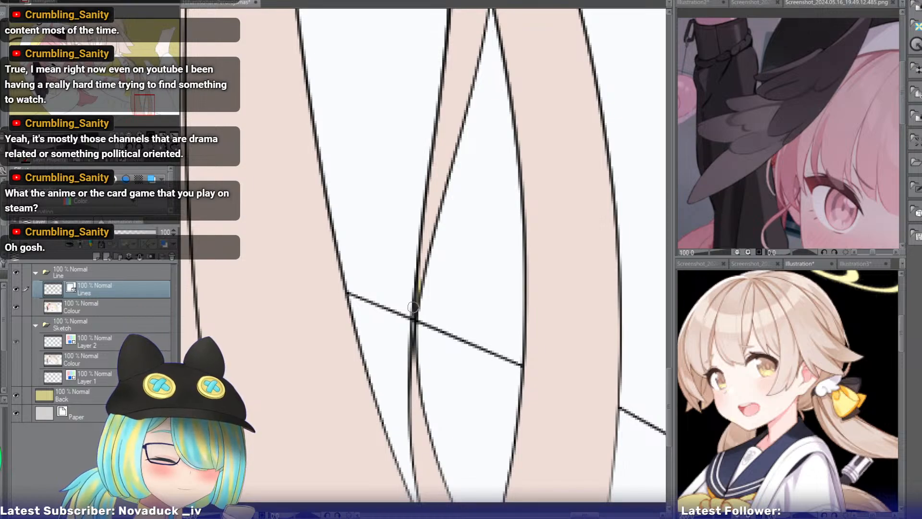
click(97, 307)
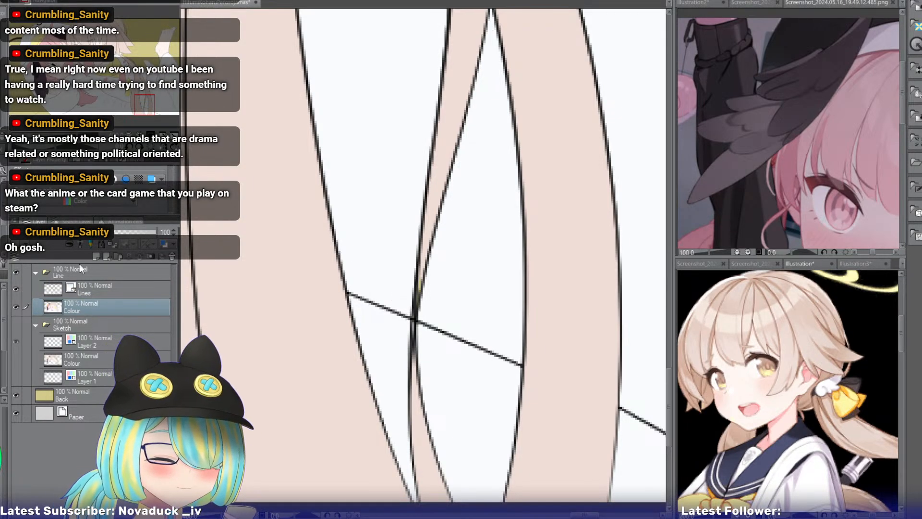
click(111, 285)
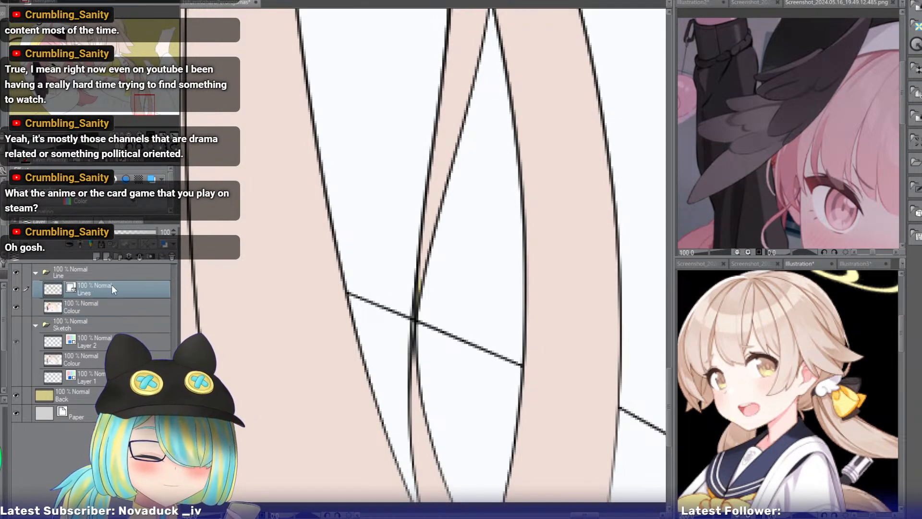
click(414, 337)
key(ctrl+z)
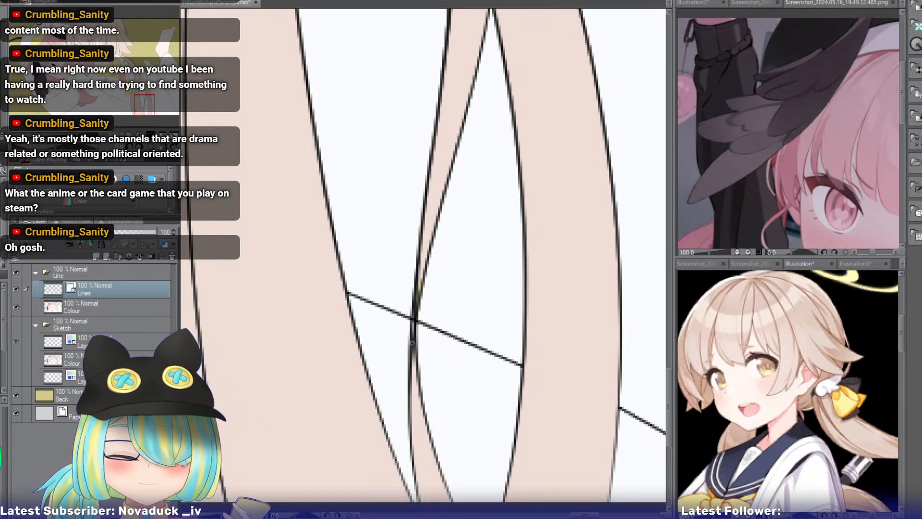
click(412, 351)
key(ctrl+z)
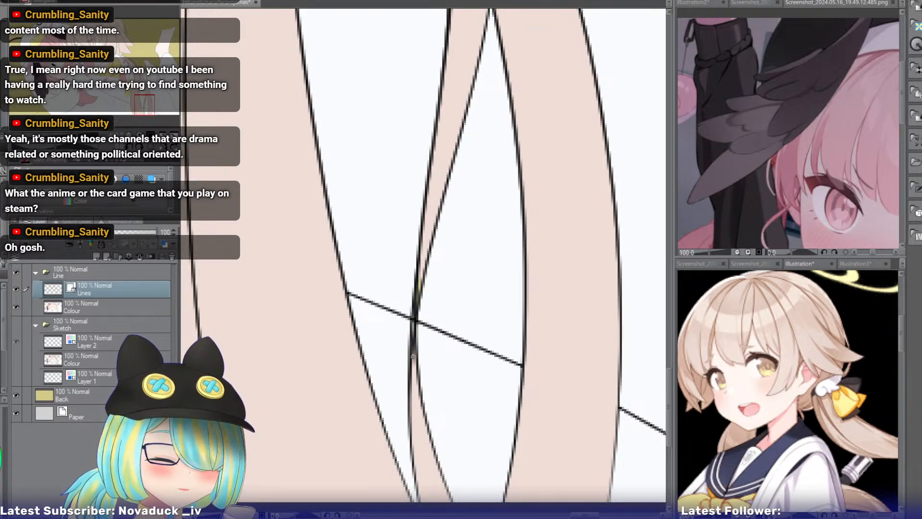
drag(414, 335, 412, 358)
key(ctrl+z)
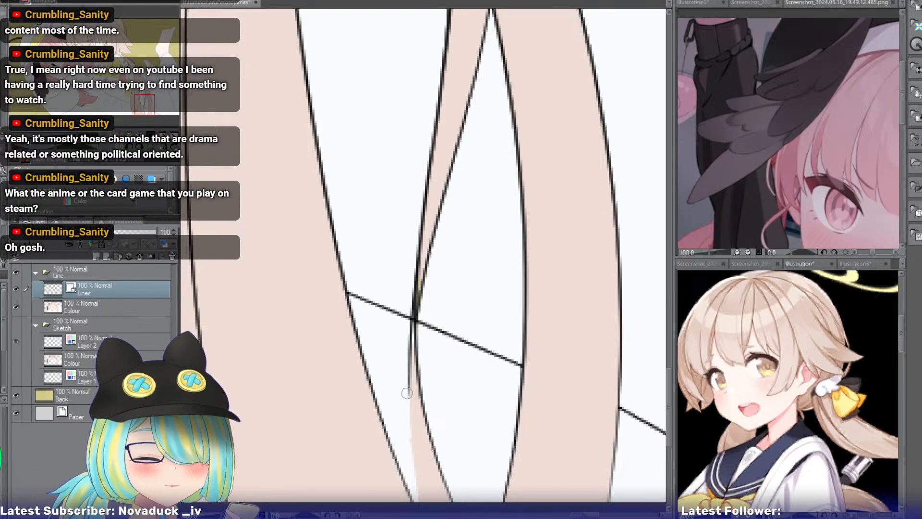
Redraw the outer edge of the thin ponytail strand as a smooth curve down to the lower canvas edge, retrying the stroke until it fits.
drag(410, 385, 416, 502)
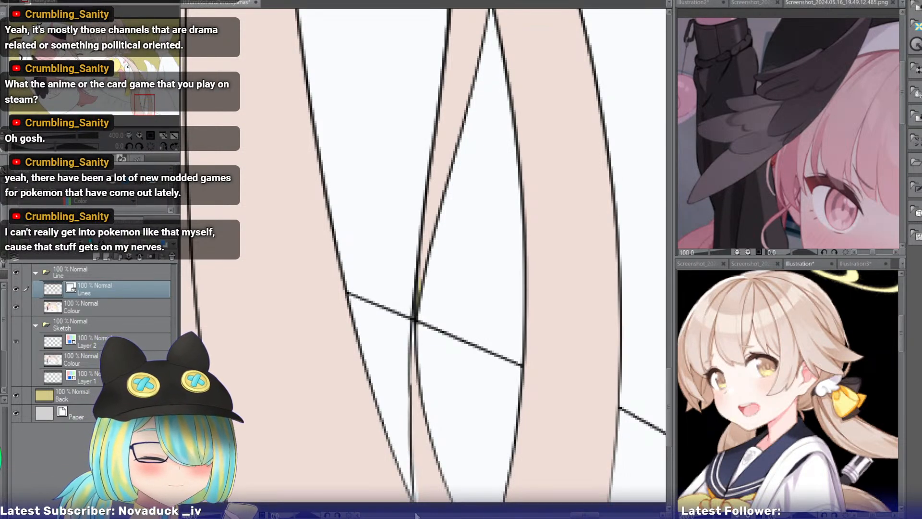
key(ctrl+z)
drag(409, 390, 416, 502)
key(ctrl+z)
drag(410, 384, 416, 501)
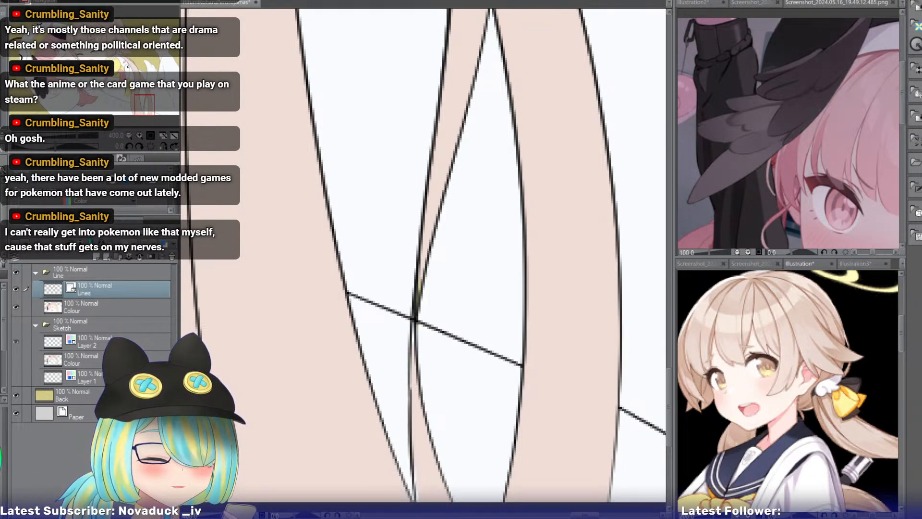
key(ctrl+z)
drag(409, 381, 417, 502)
key(ctrl+z)
drag(409, 390, 416, 502)
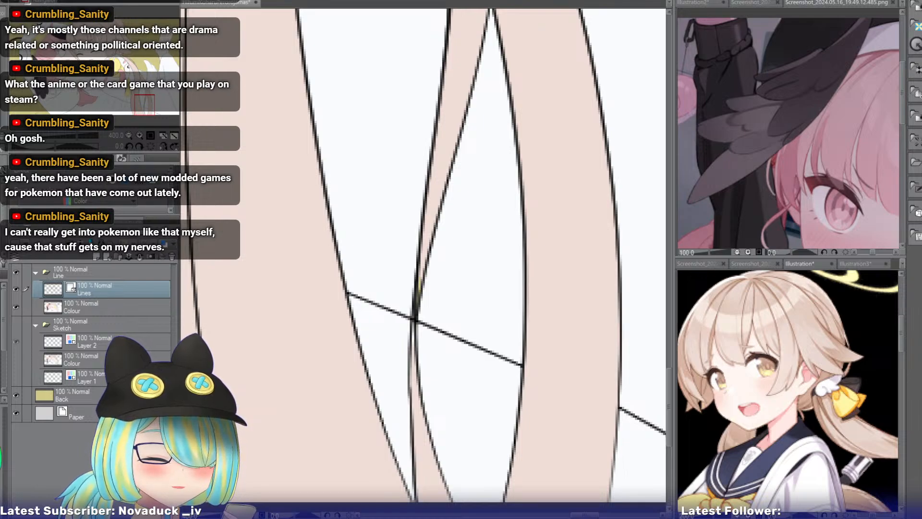
key(ctrl+z)
mouse_move(410, 386)
mouse_down()
mouse_move(432, 503)
mouse_move(416, 502)
mouse_up()
key(ctrl+z)
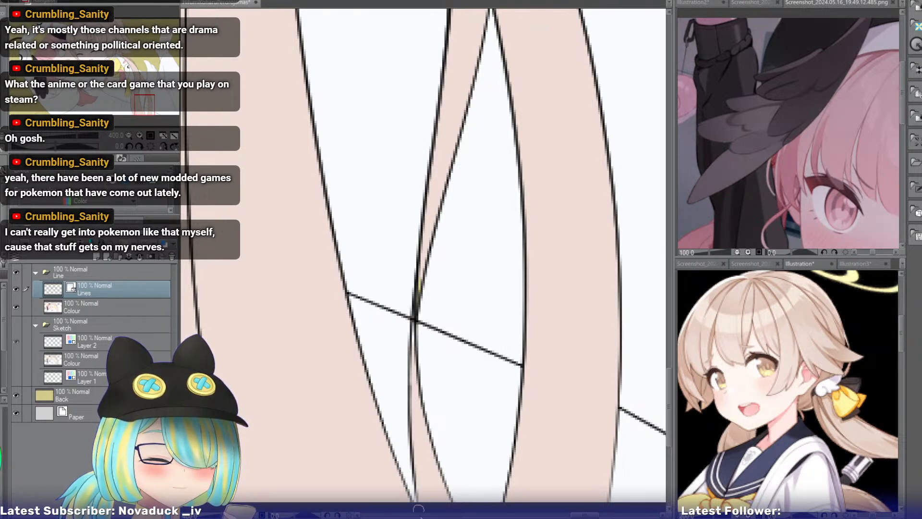
click(110, 312)
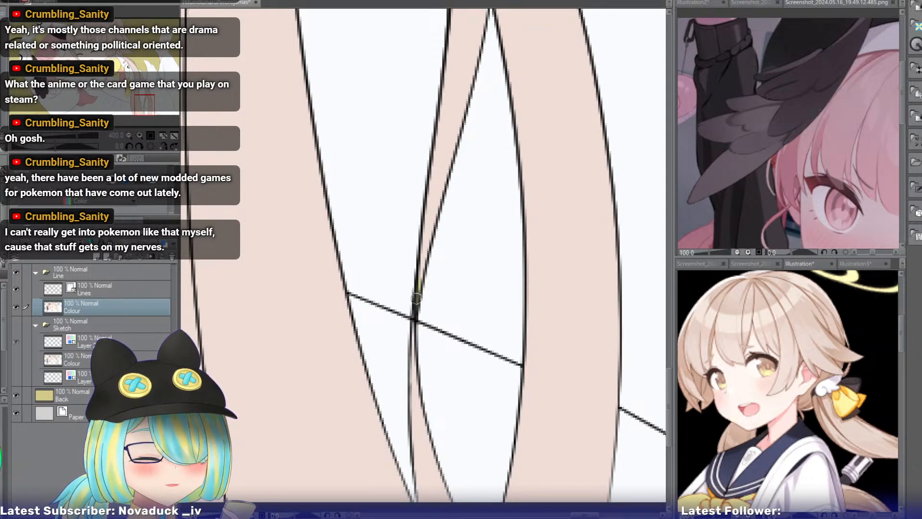
click(140, 136)
click(126, 289)
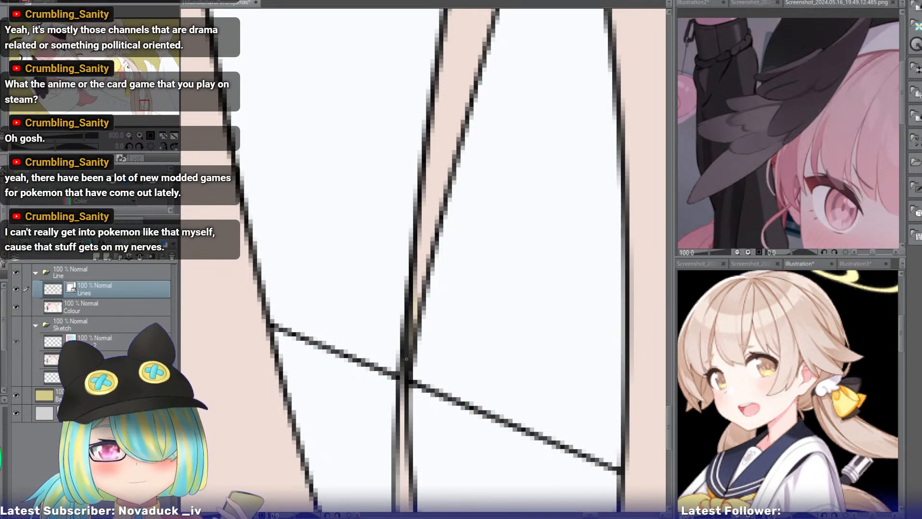
Erase the stray line along the inner side of the ponytail's dark edge, just above where the thinner strand branches off.
click(128, 136)
click(129, 136)
click(128, 136)
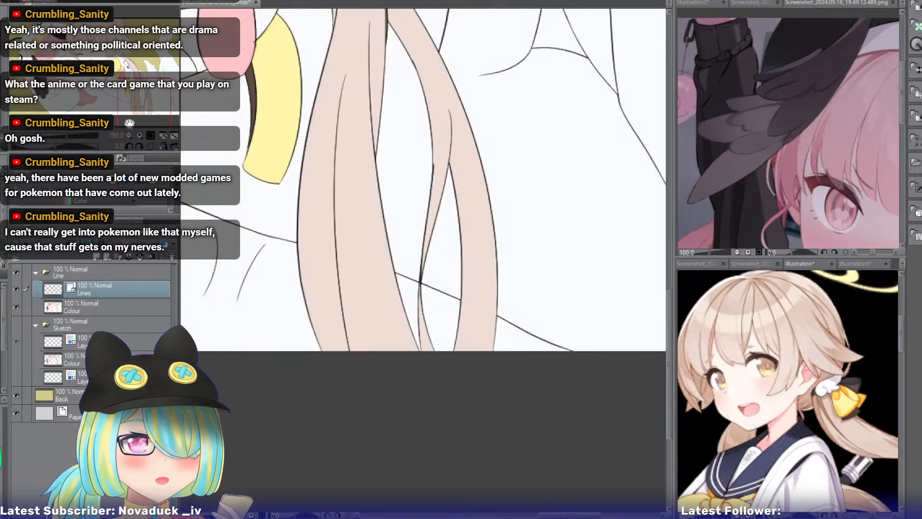
drag(129, 123, 141, 78)
click(140, 136)
click(140, 136)
click(140, 136)
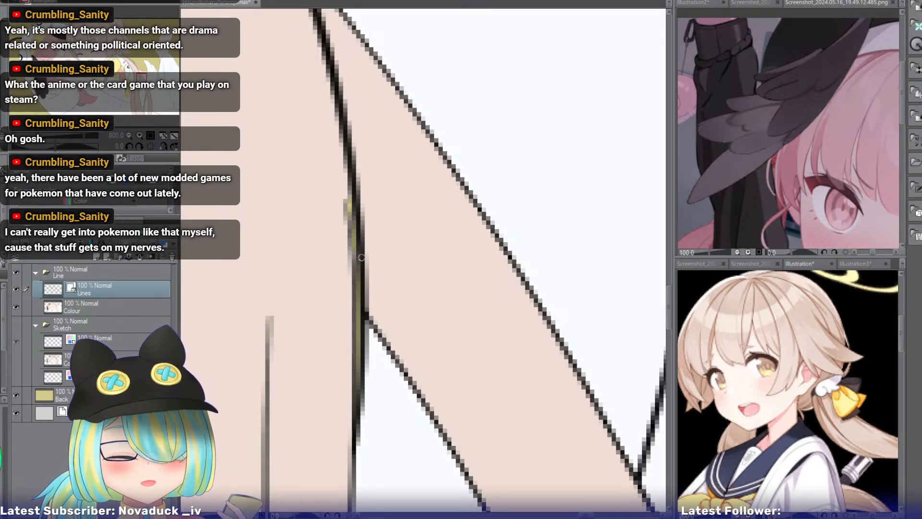
key(e)
drag(347, 235, 350, 271)
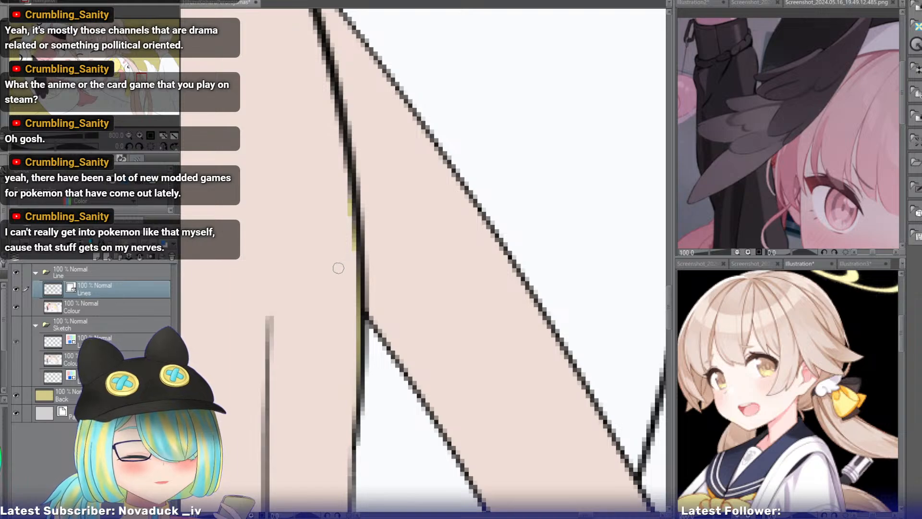
On the Colour layer, sample the beige hair colour and paint over the olive gaps along the ponytail's edge line.
click(120, 303)
alt+click(321, 246)
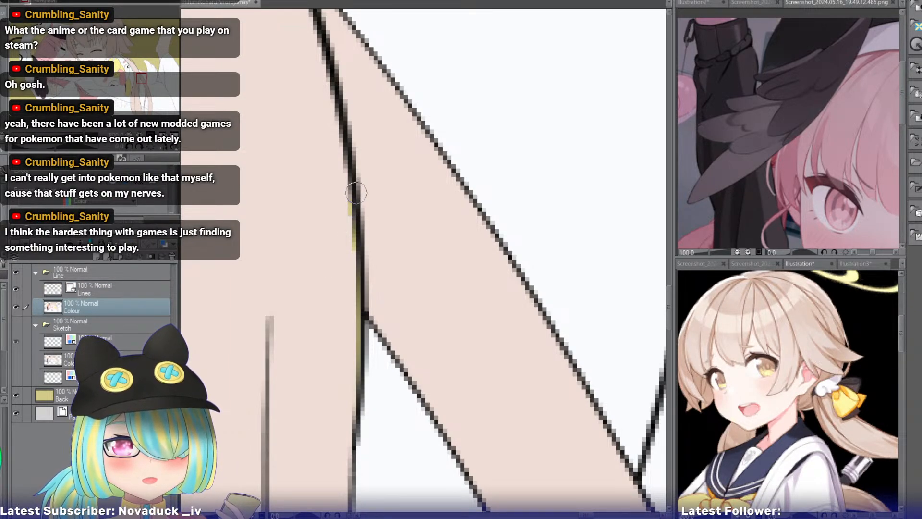
mouse_move(354, 178)
mouse_down()
mouse_move(340, 313)
mouse_move(347, 358)
mouse_move(354, 251)
mouse_move(352, 322)
mouse_up()
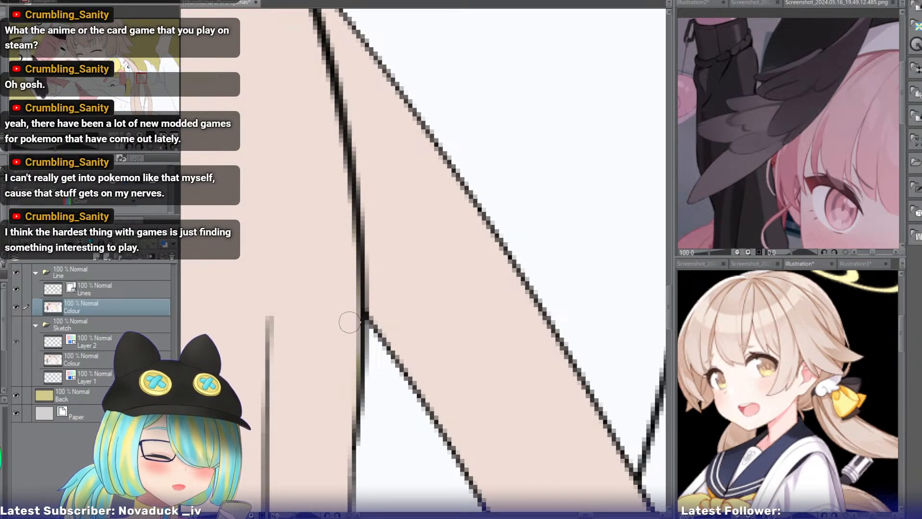
Inspect the line art of the ponytail and the collar's yellow beak piece beside the pink tongue, with the Lines layer active.
click(57, 135)
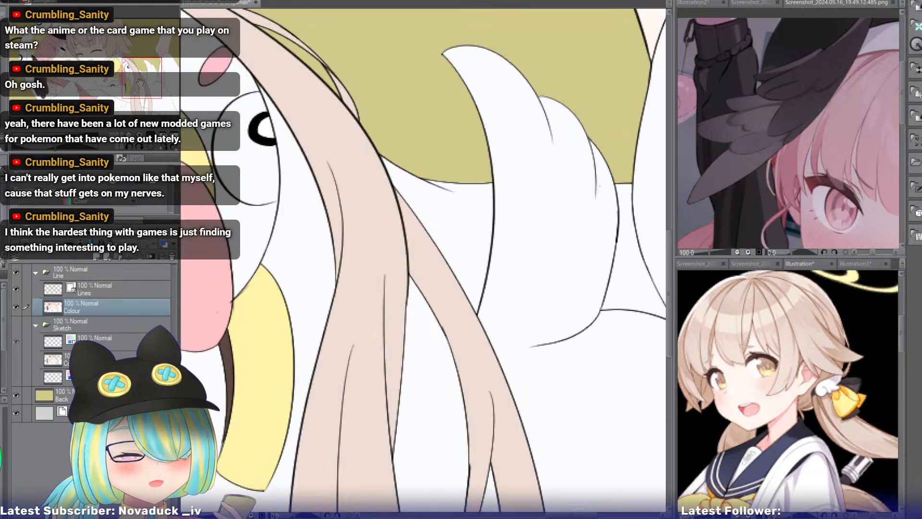
mouse_move(139, 83)
mouse_down()
mouse_move(145, 102)
mouse_move(131, 85)
mouse_up()
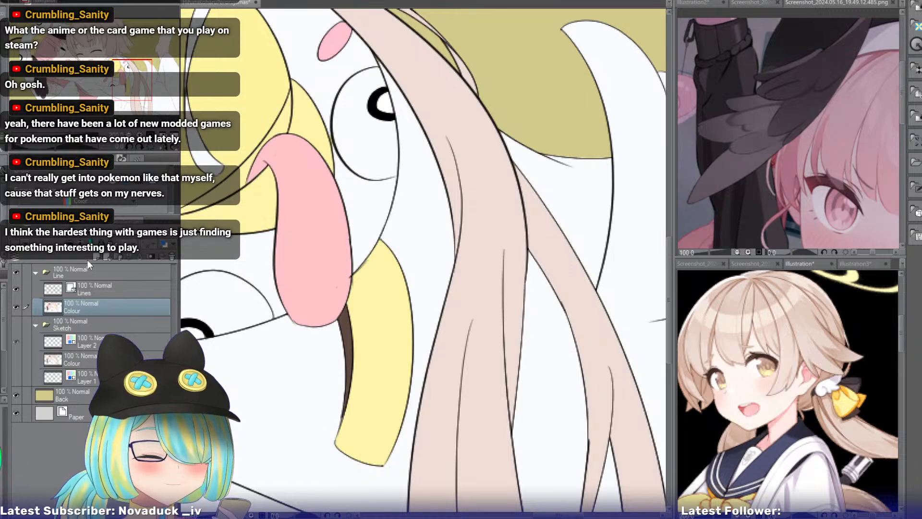
click(91, 289)
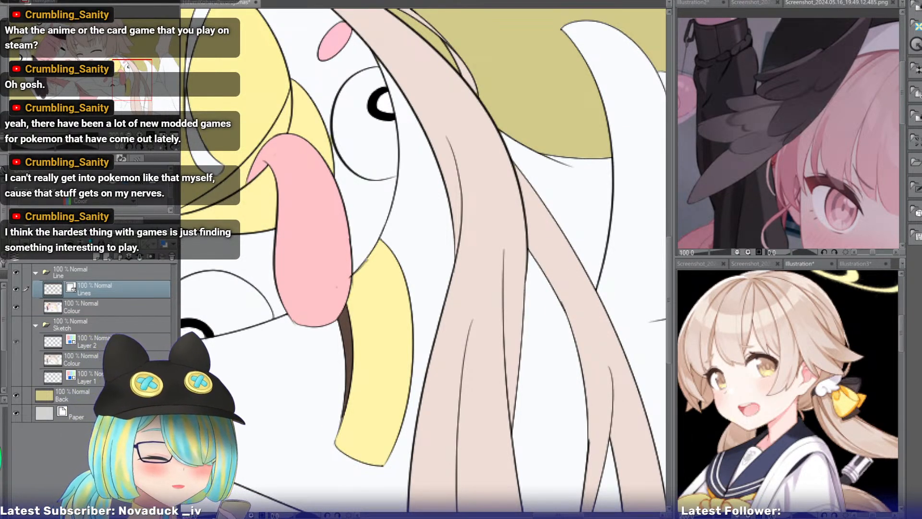
double_click(140, 134)
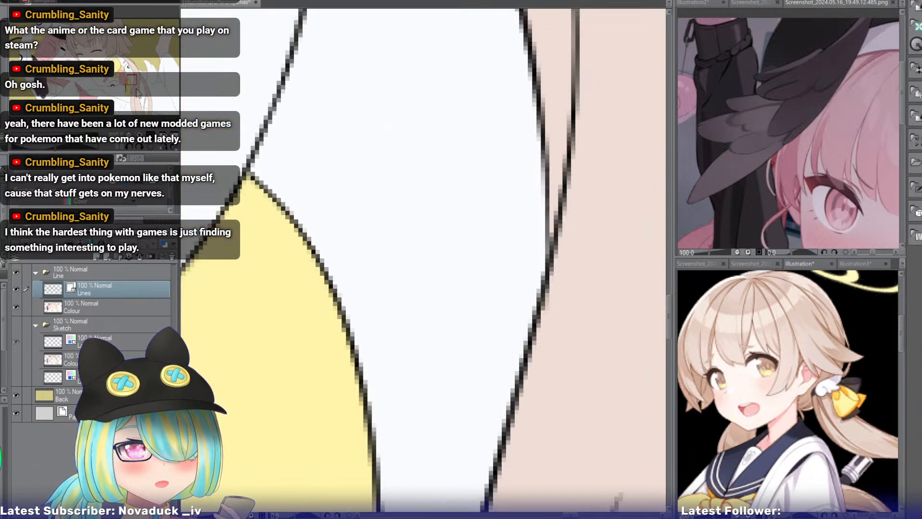
drag(130, 81, 129, 83)
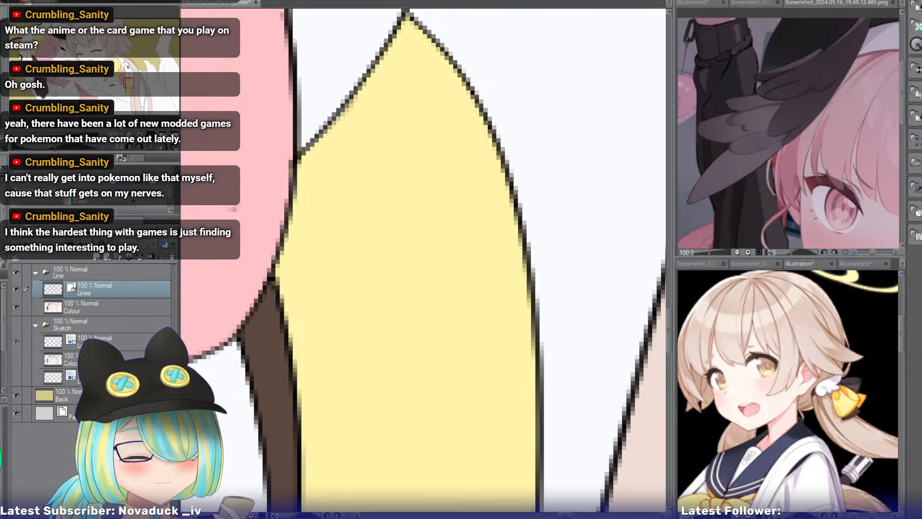
triple_click(129, 134)
drag(127, 94, 115, 87)
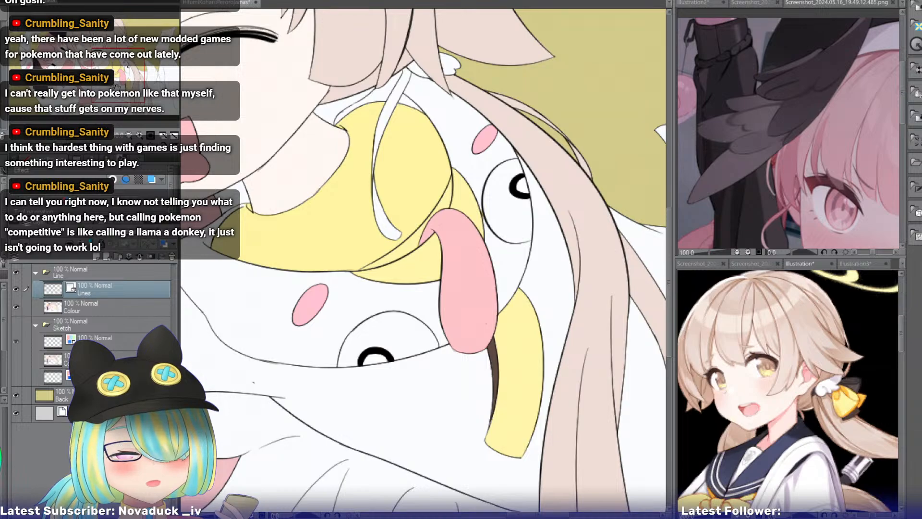
Look over both girls' faces, fringes and collars for stray lines and missing flat colours.
drag(117, 87, 113, 84)
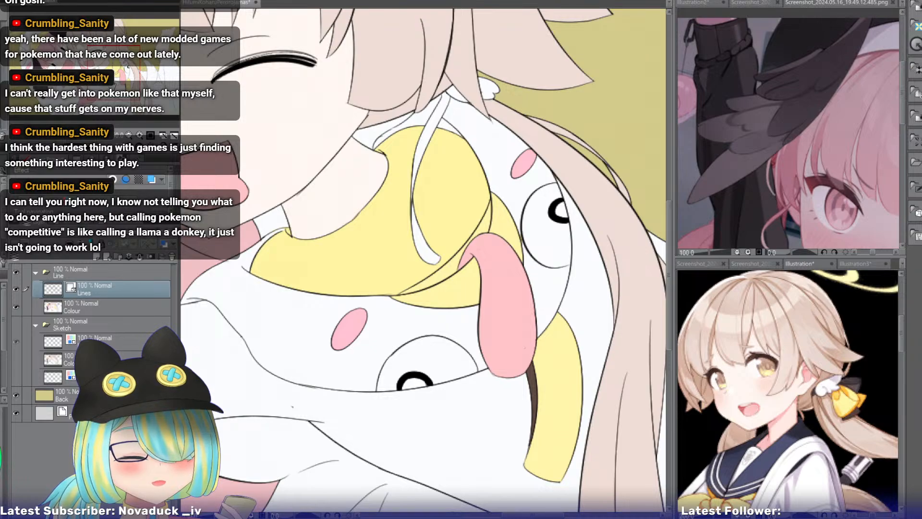
drag(115, 85, 87, 67)
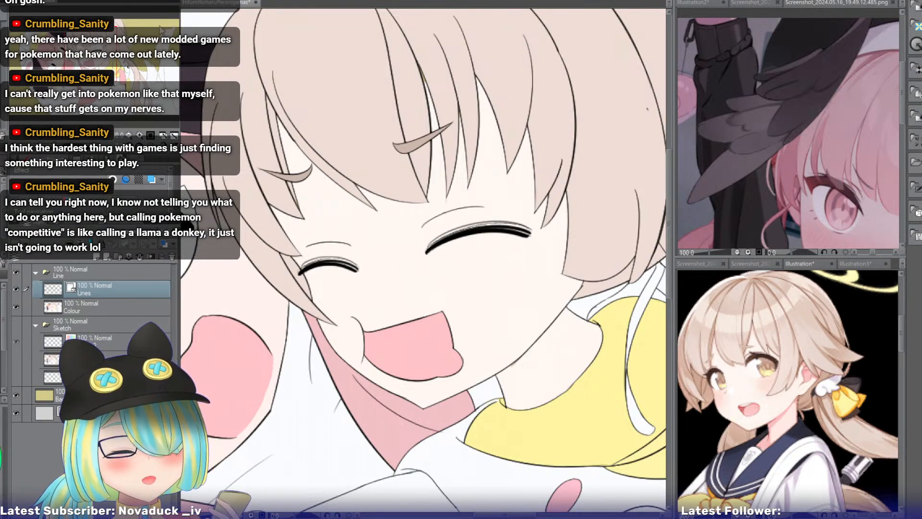
drag(87, 66, 76, 59)
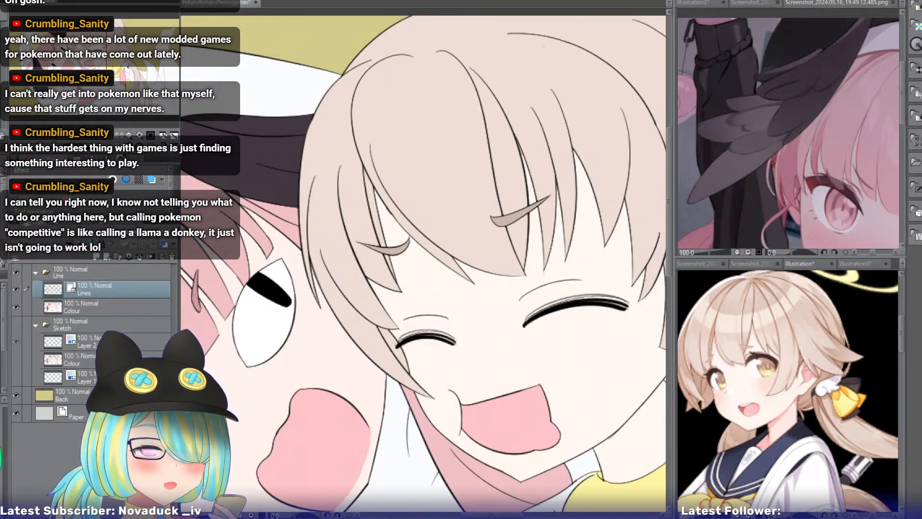
drag(82, 61, 92, 63)
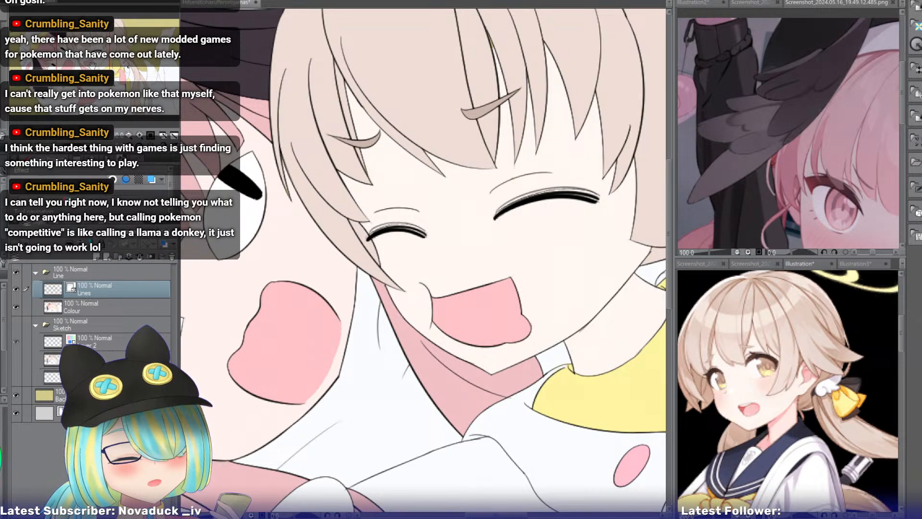
drag(93, 64, 74, 60)
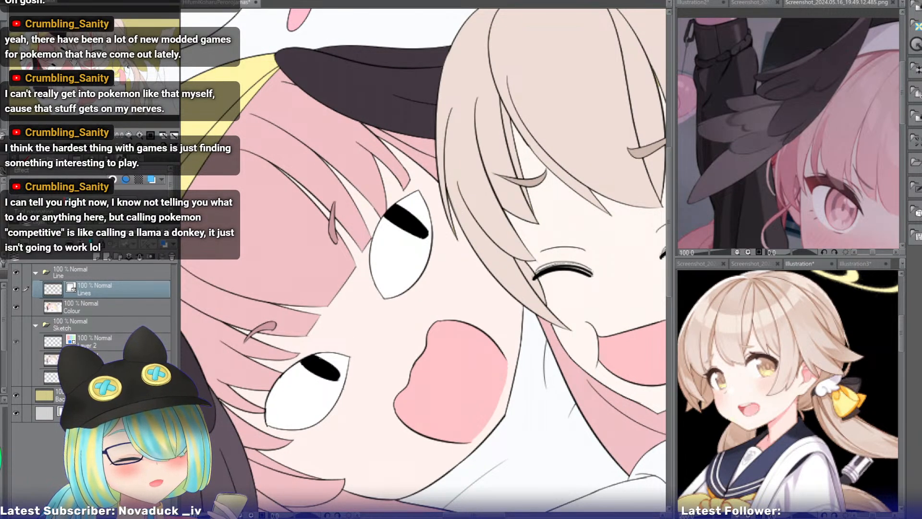
mouse_move(74, 60)
mouse_down()
mouse_move(63, 72)
mouse_move(88, 61)
mouse_up()
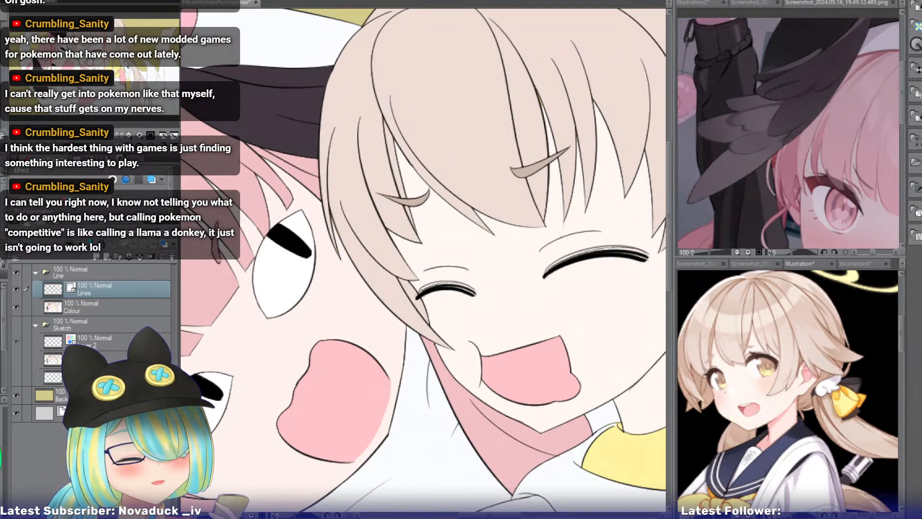
drag(90, 61, 89, 62)
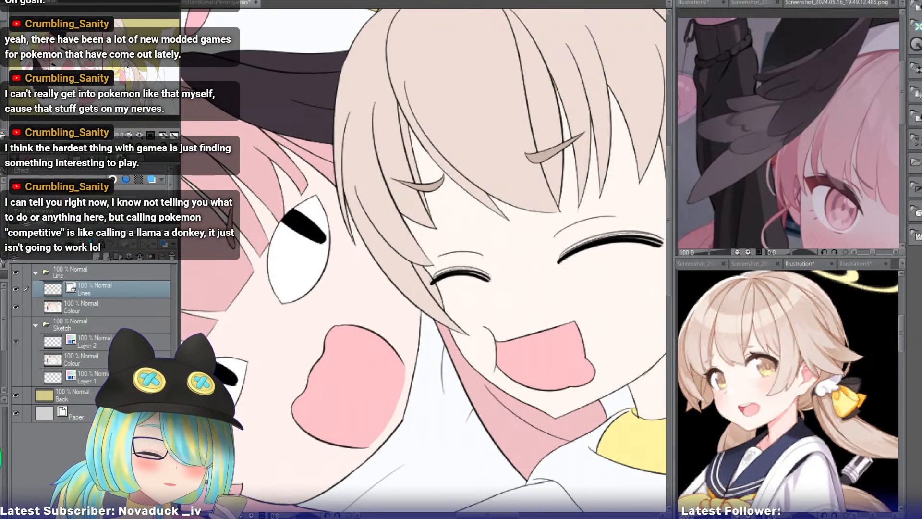
drag(82, 49, 91, 43)
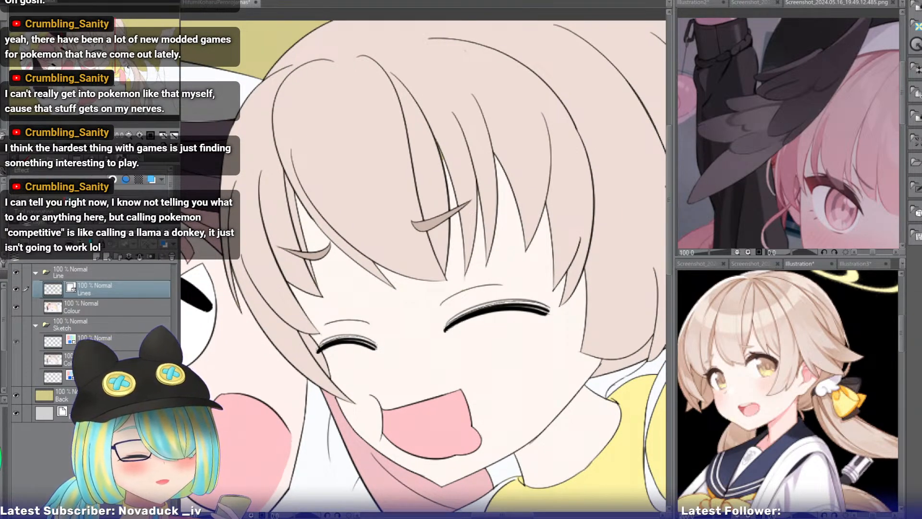
drag(90, 44, 91, 45)
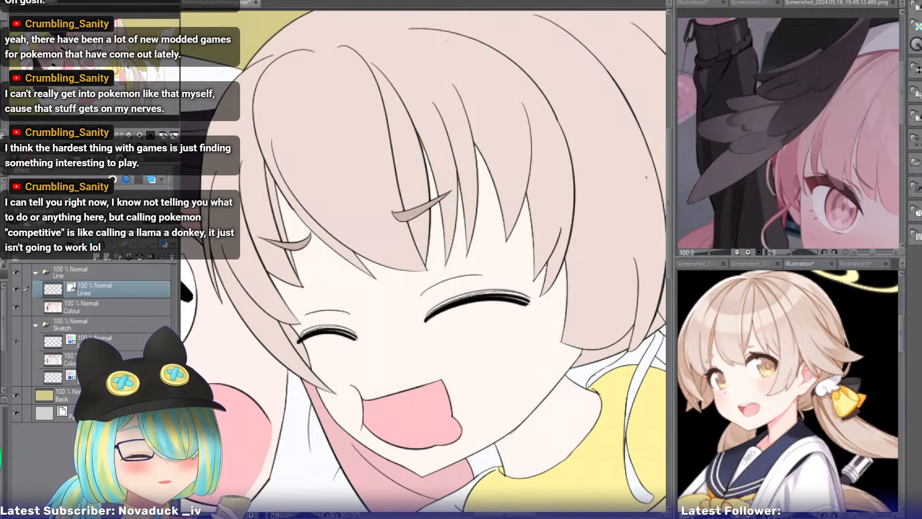
drag(91, 46, 88, 48)
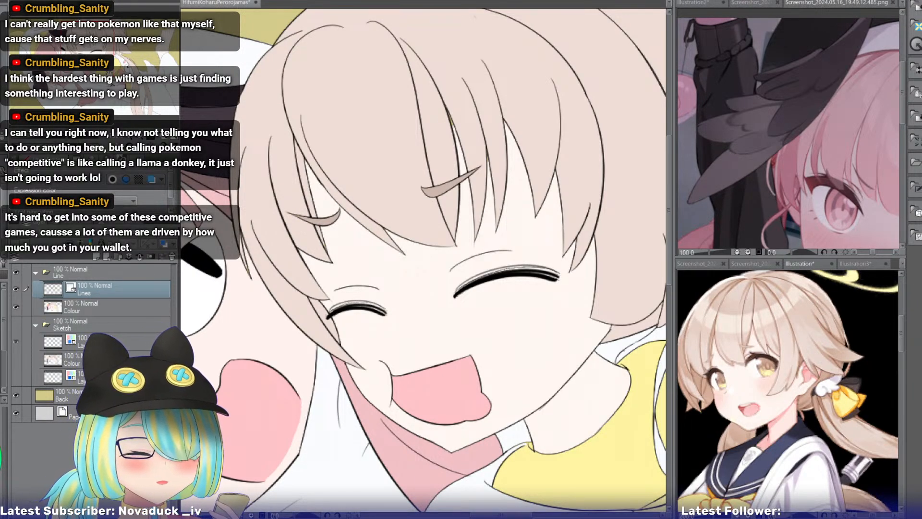
drag(433, 288, 253, 262)
mouse_move(110, 61)
mouse_down()
mouse_move(108, 51)
mouse_move(93, 53)
mouse_up()
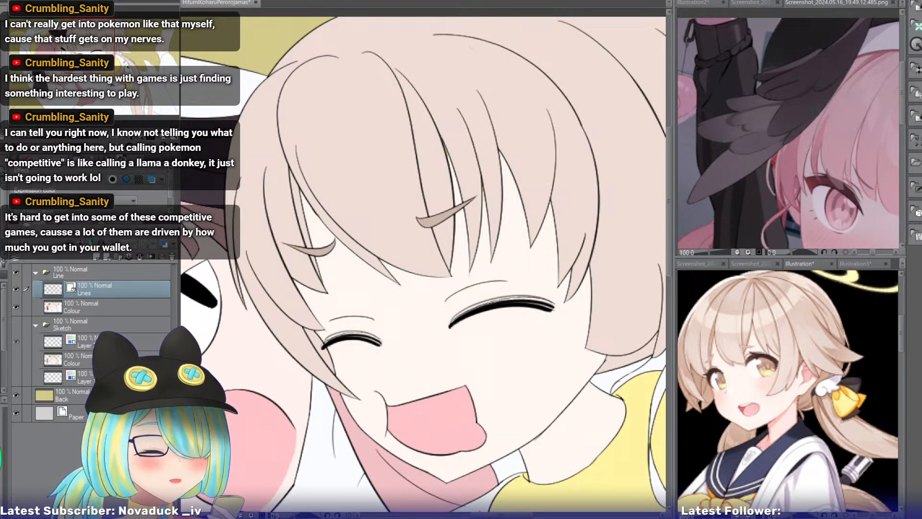
Bring up the white bird reference and fill the narrow hood band between yellow beak and pink hair with dark brown on the Colour layer.
drag(90, 57, 61, 71)
click(852, 263)
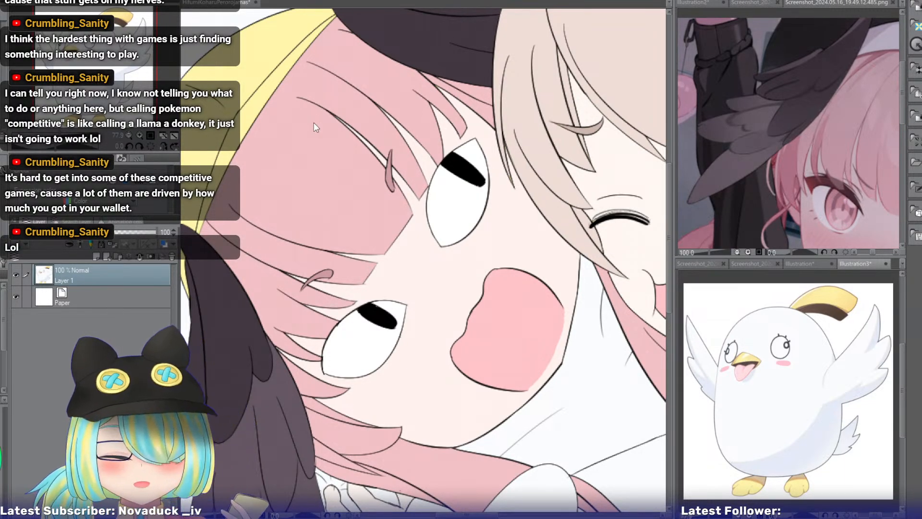
click(243, 117)
click(107, 312)
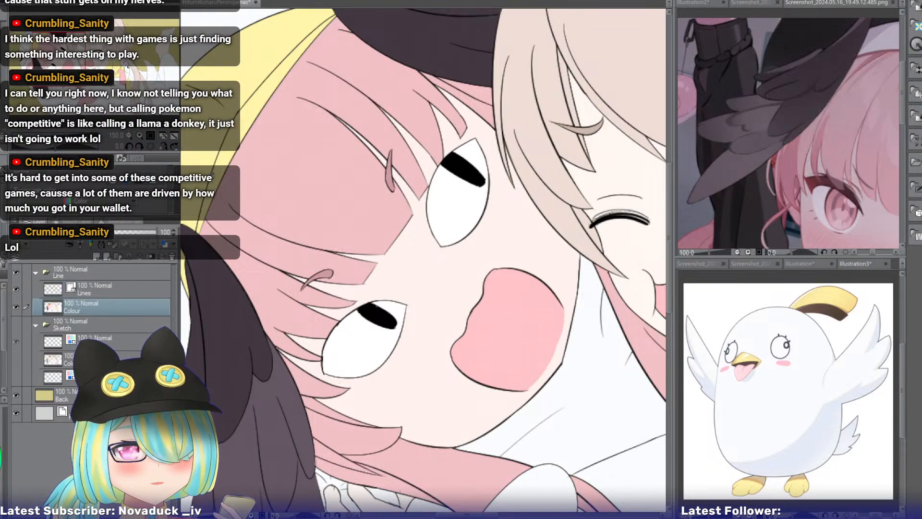
click(245, 135)
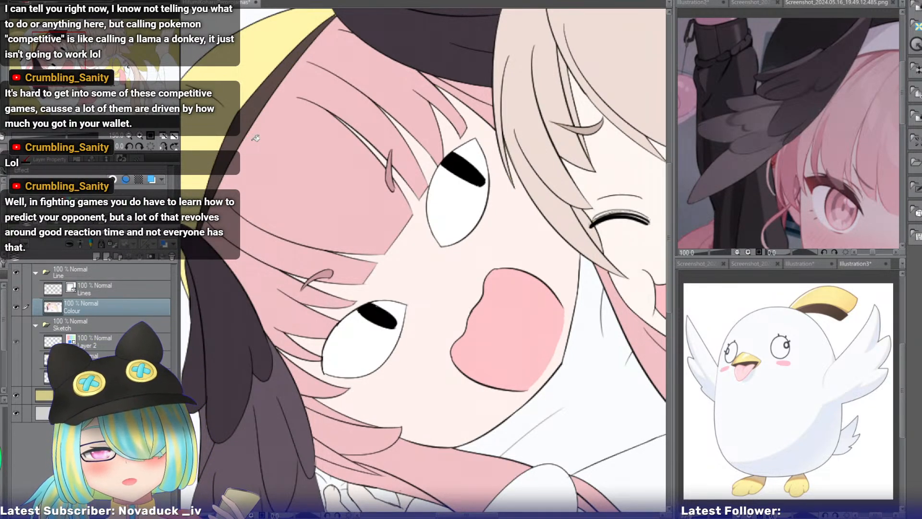
drag(67, 69, 67, 62)
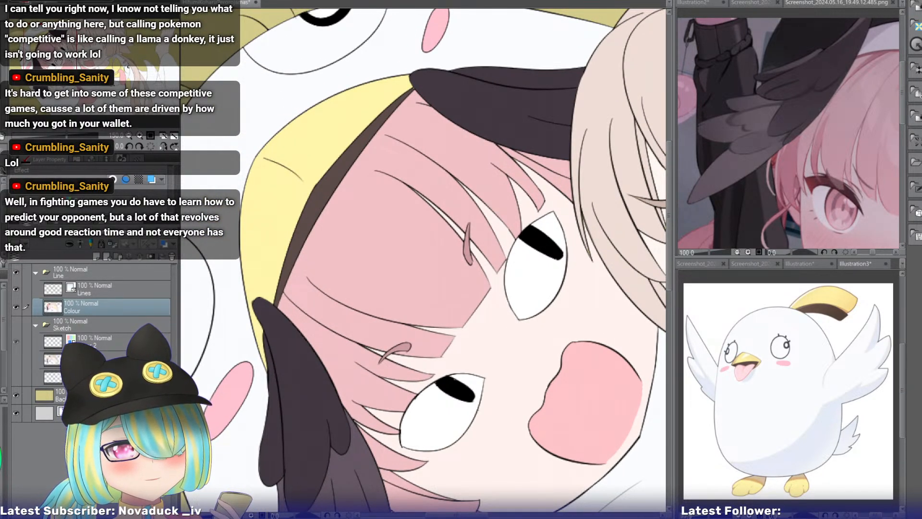
drag(59, 63, 47, 58)
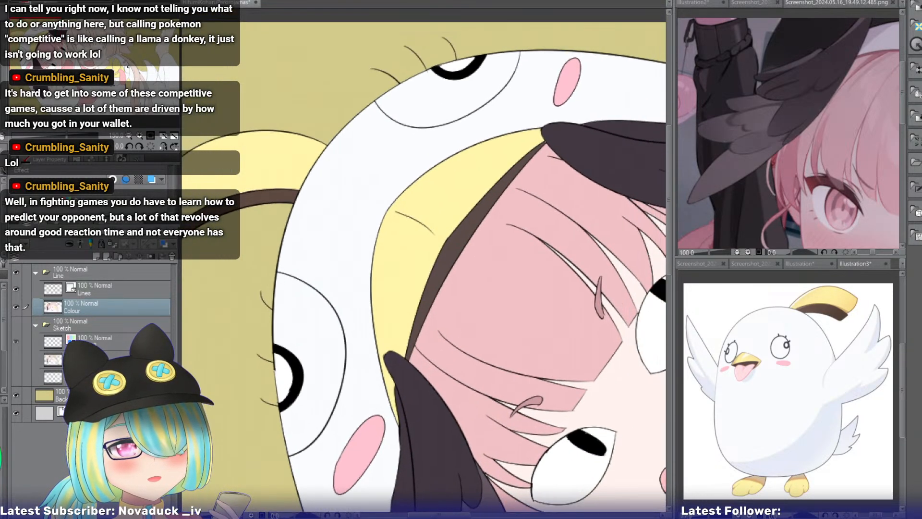
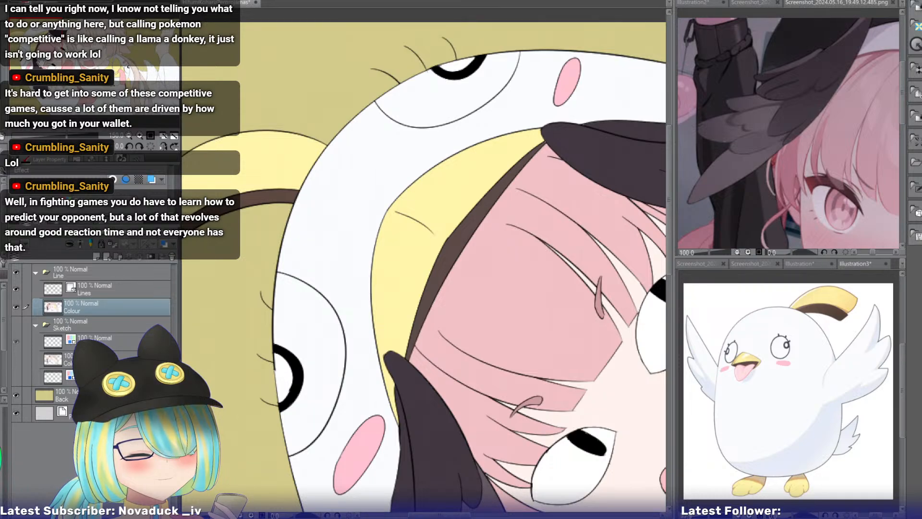
Fill the gap between the collar's upper and lower yellow beak pieces, beside the pink tongue, with dark brown on the Colour layer.
drag(54, 58, 133, 87)
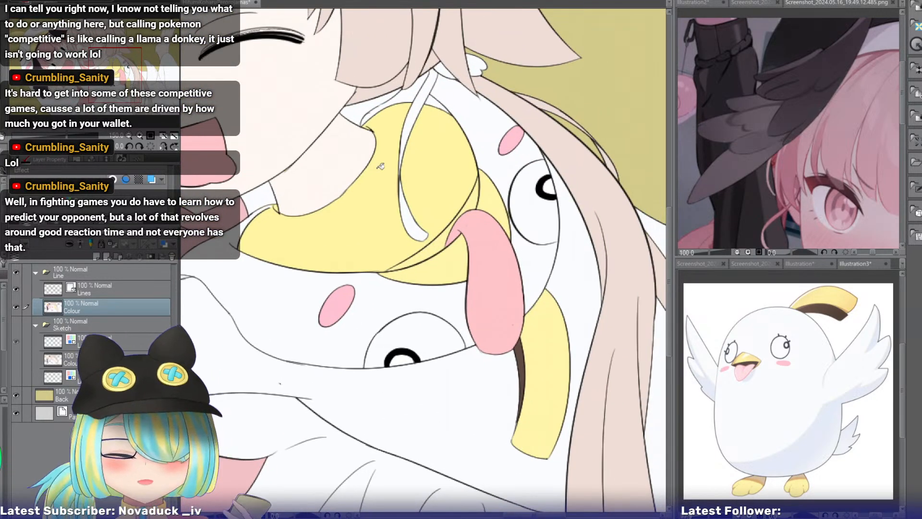
click(434, 242)
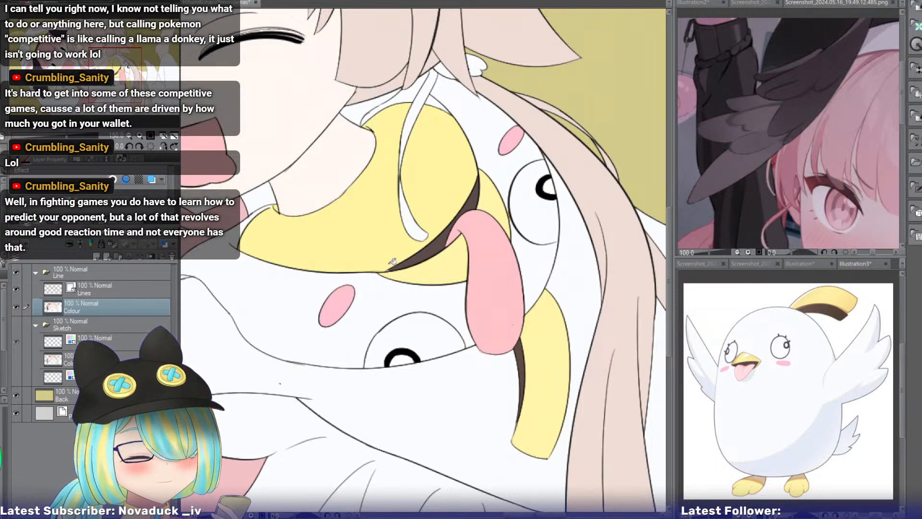
click(140, 135)
click(139, 136)
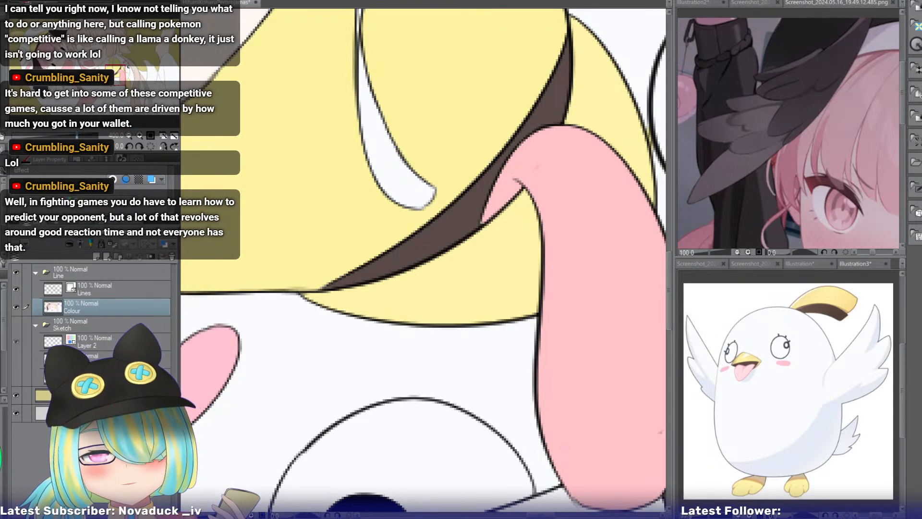
click(128, 135)
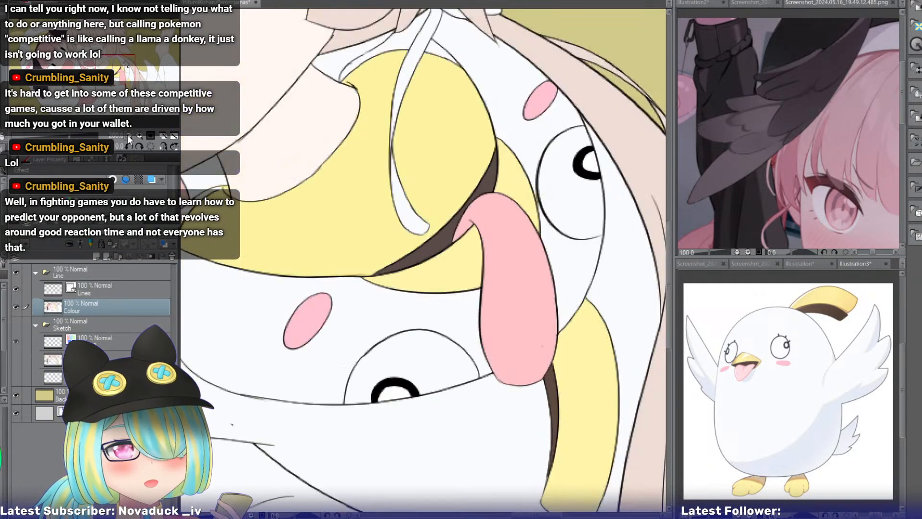
click(128, 135)
drag(118, 89, 119, 91)
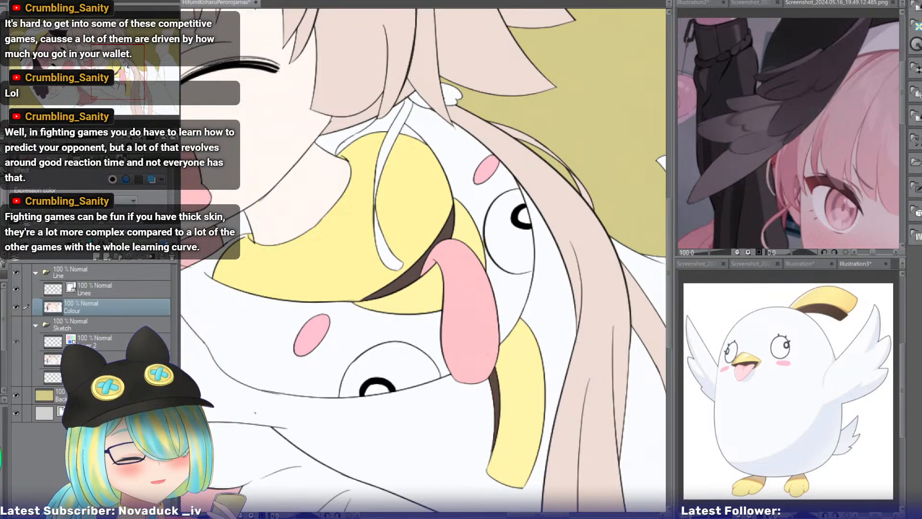
drag(117, 81, 112, 83)
drag(110, 84, 121, 87)
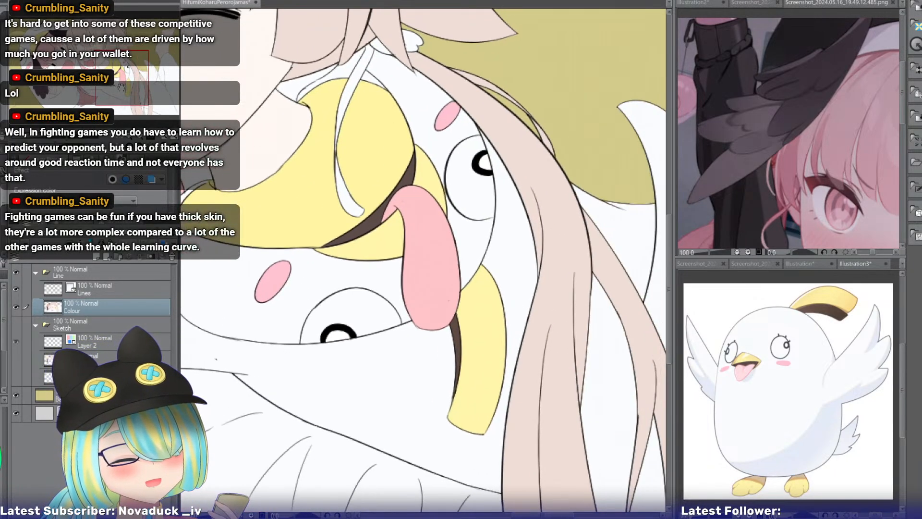
Examine the collar's yellow strip with its brown edge, the pink tongue and the half-covered eye for gaps in the flat colours.
scroll(122, 92, up, 5)
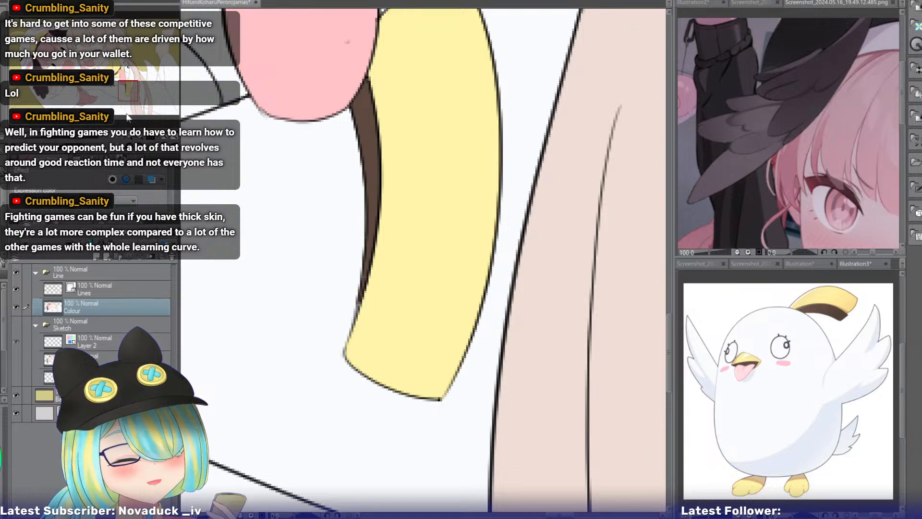
key(e)
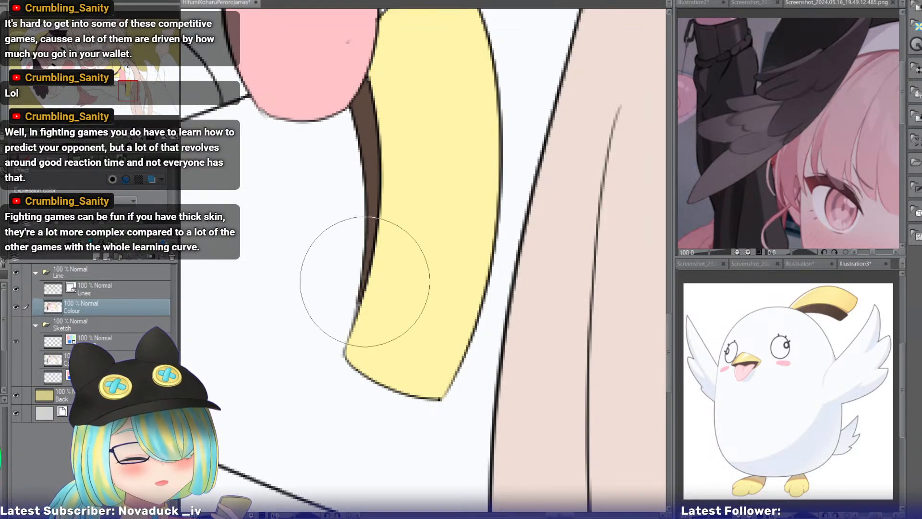
key(p)
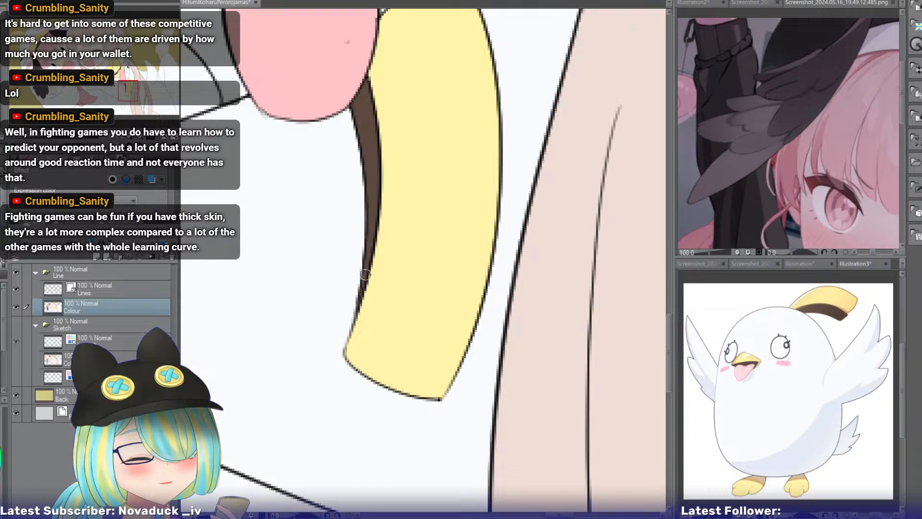
drag(128, 96, 126, 87)
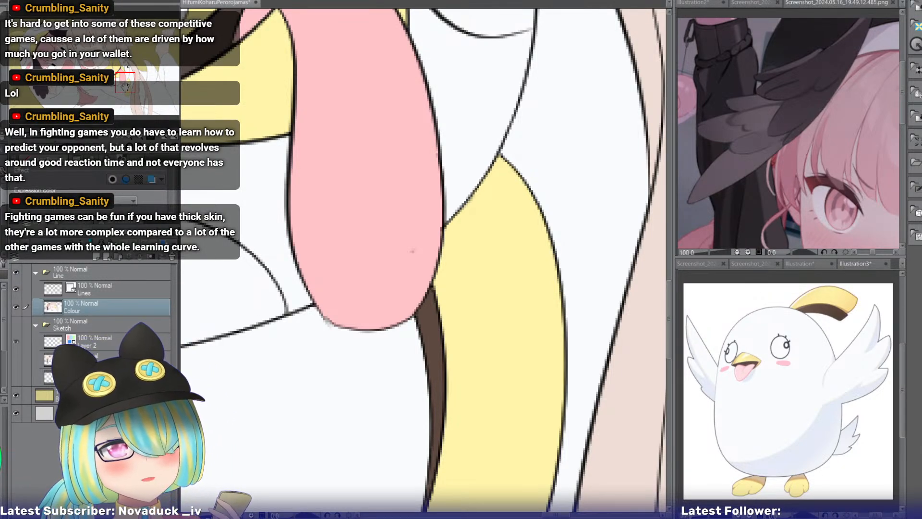
drag(123, 82, 119, 78)
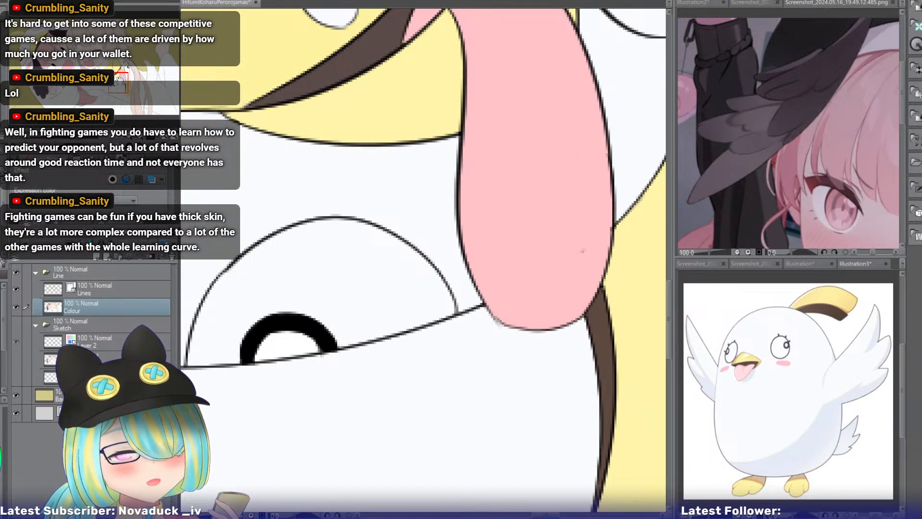
drag(119, 79, 121, 83)
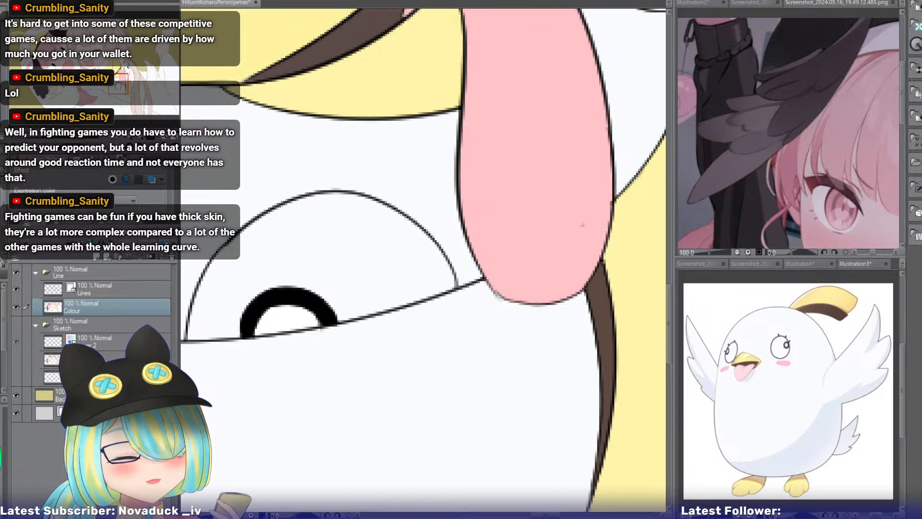
mouse_move(119, 85)
mouse_down()
mouse_move(118, 76)
mouse_move(124, 93)
mouse_up()
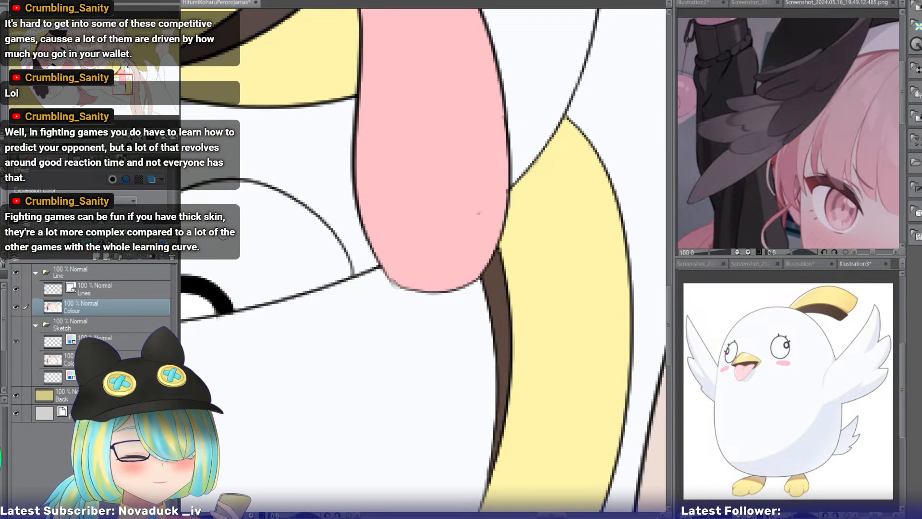
Activate the Lines layer and go over the outline at the rounded tip of the collar's pink tongue.
drag(251, 223, 354, 134)
click(96, 289)
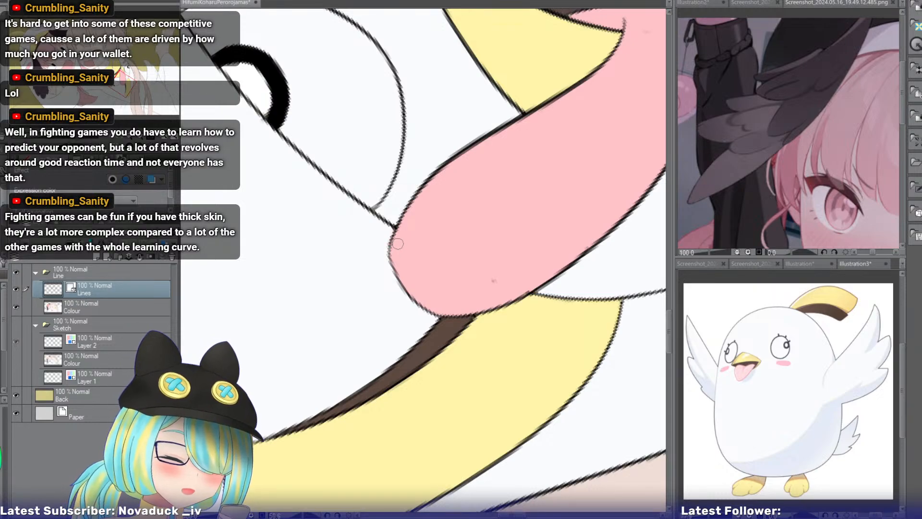
scroll(427, 262, down, 3)
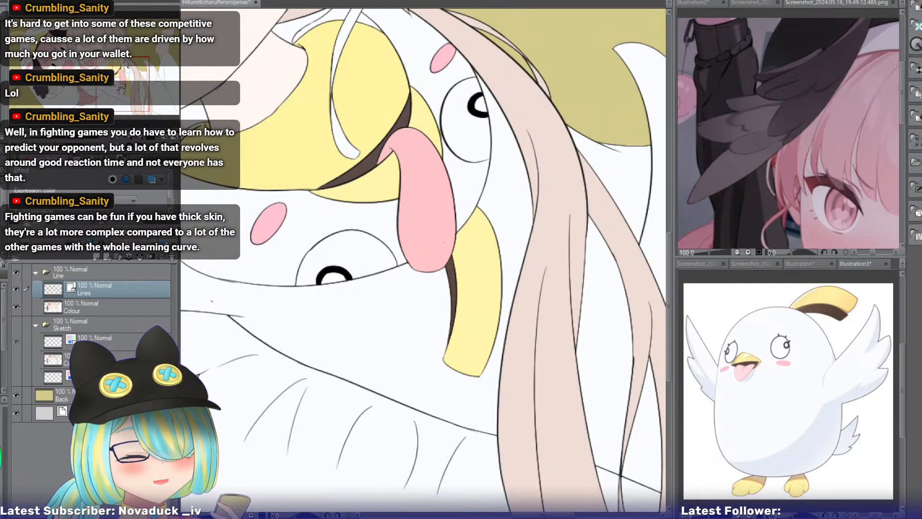
drag(122, 90, 123, 87)
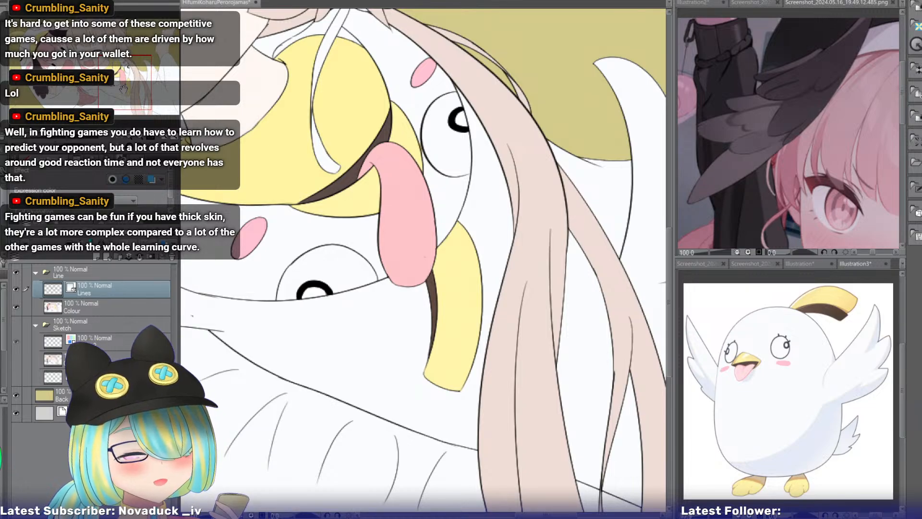
Remove the large round outline of the collar's bird eye beside the ponytail on the Lines layer.
click(140, 137)
click(140, 137)
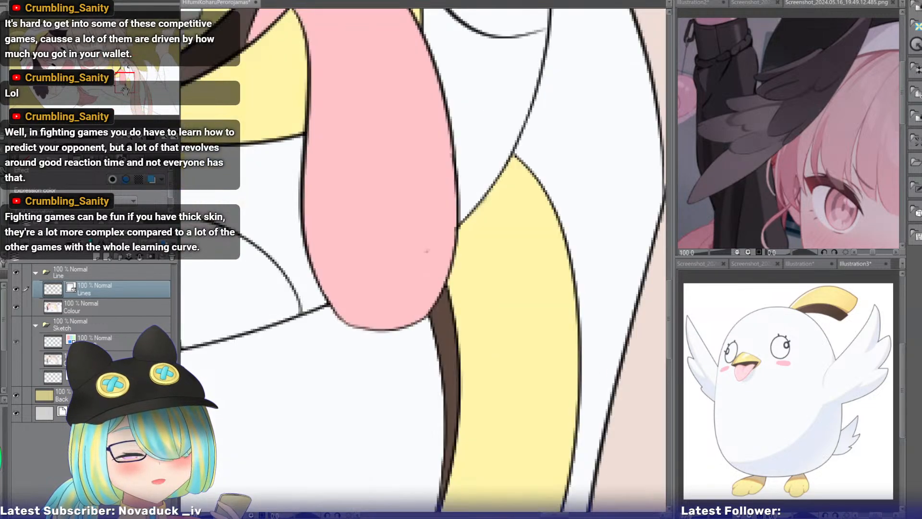
drag(125, 90, 128, 75)
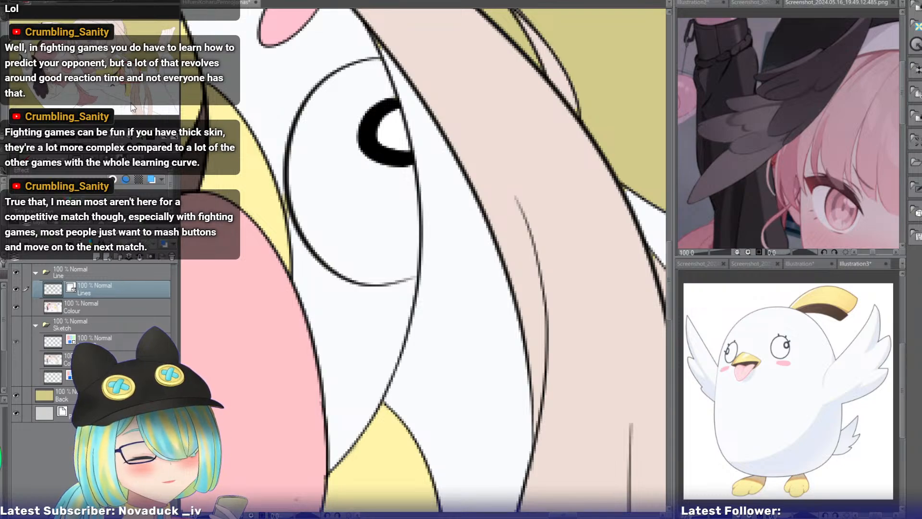
key(ctrl+z)
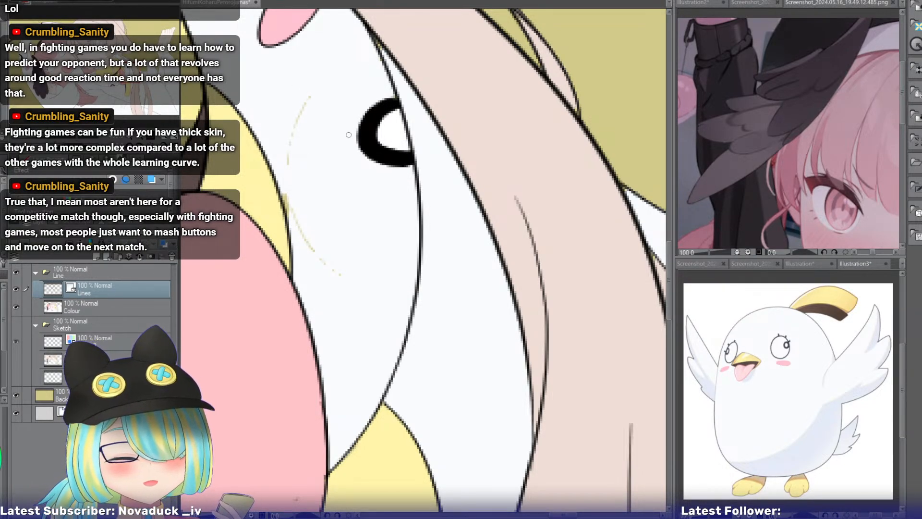
Select the white collar area around the black pupil, draw a smaller curved eye outline ending at the collar edge, and clear the selection.
key(w)
click(378, 72)
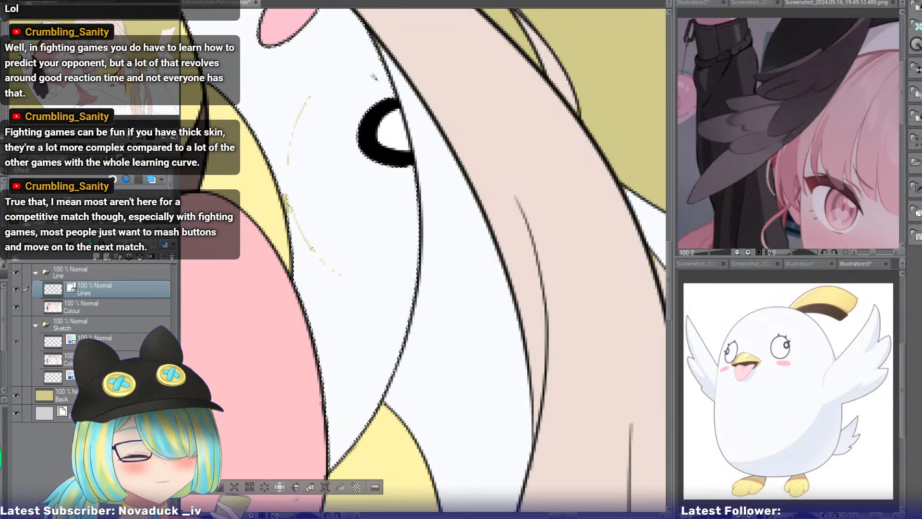
key(p)
mouse_move(376, 49)
mouse_down()
mouse_move(339, 165)
mouse_move(403, 233)
mouse_up()
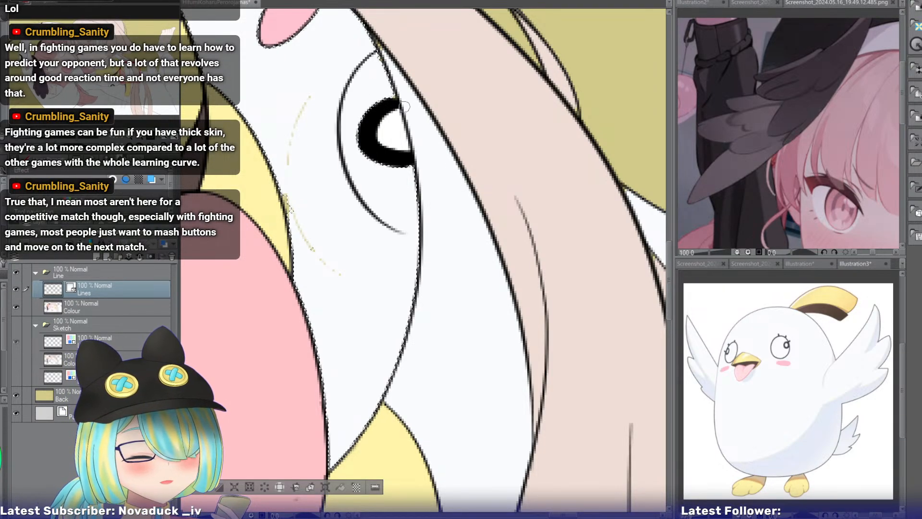
key(ctrl+z)
key(ctrl+y)
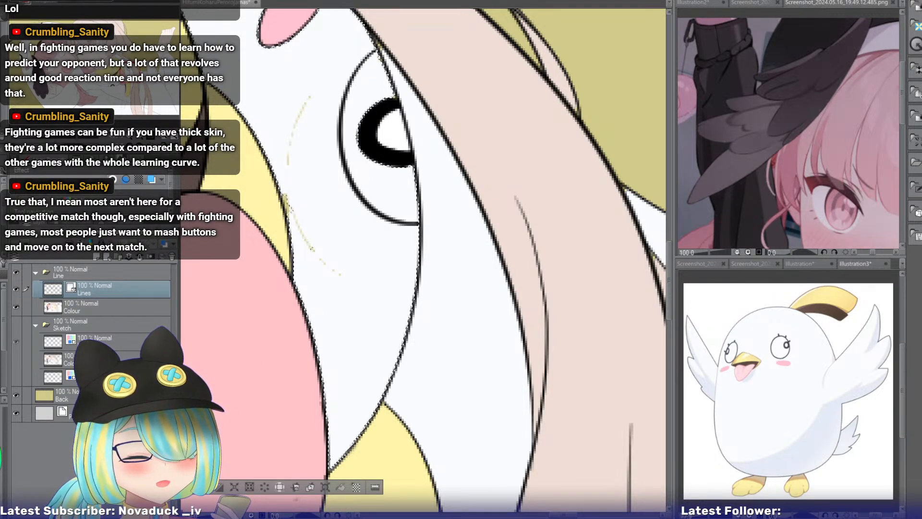
key(ctrl+d)
On the Colour layer, paint white over the yellow specks left along the removed eye outline.
click(73, 307)
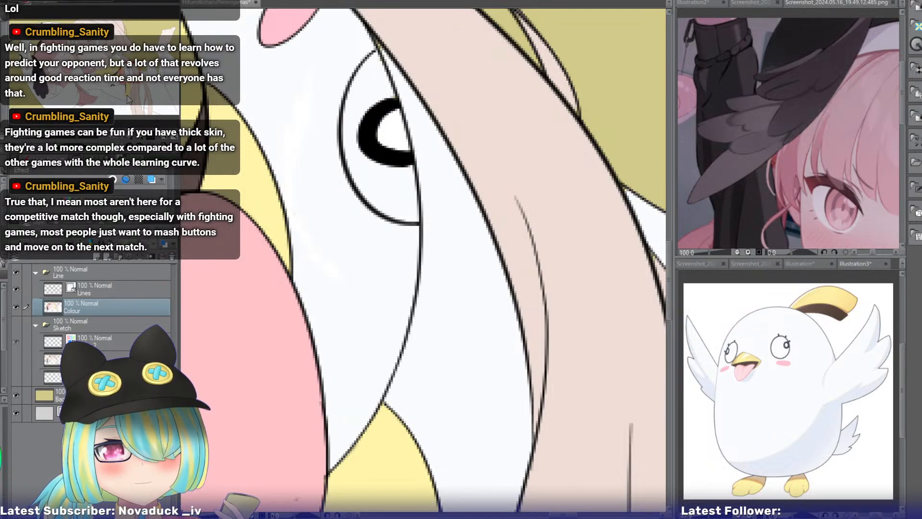
click(129, 136)
click(129, 137)
click(128, 136)
drag(130, 72, 117, 83)
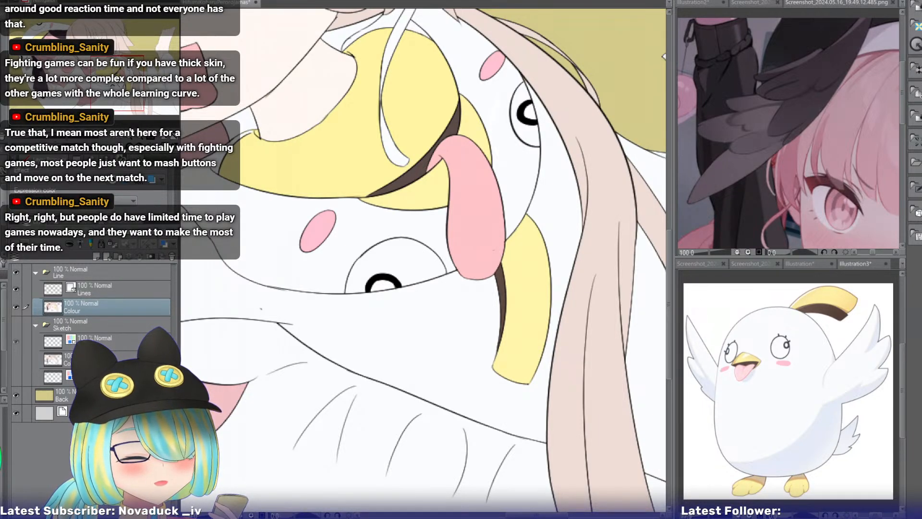
Look over the collar, tied ribbon, sleeves and pink hair strands for missing flat colours and stray marks.
drag(422, 259, 393, 254)
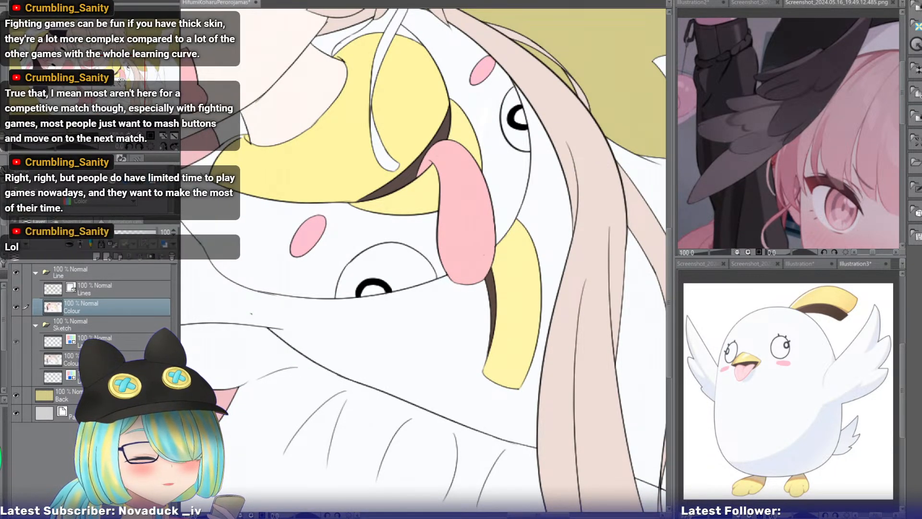
drag(121, 81, 120, 82)
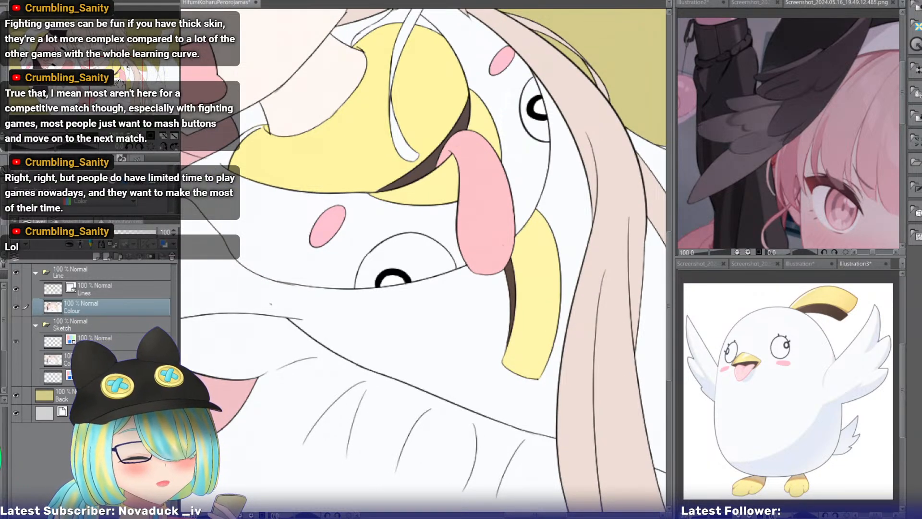
drag(119, 81, 117, 77)
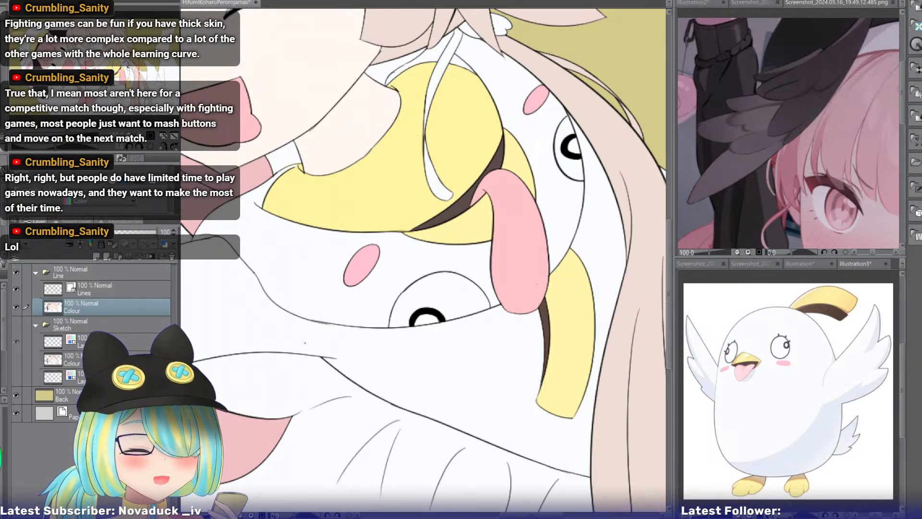
drag(114, 87, 109, 87)
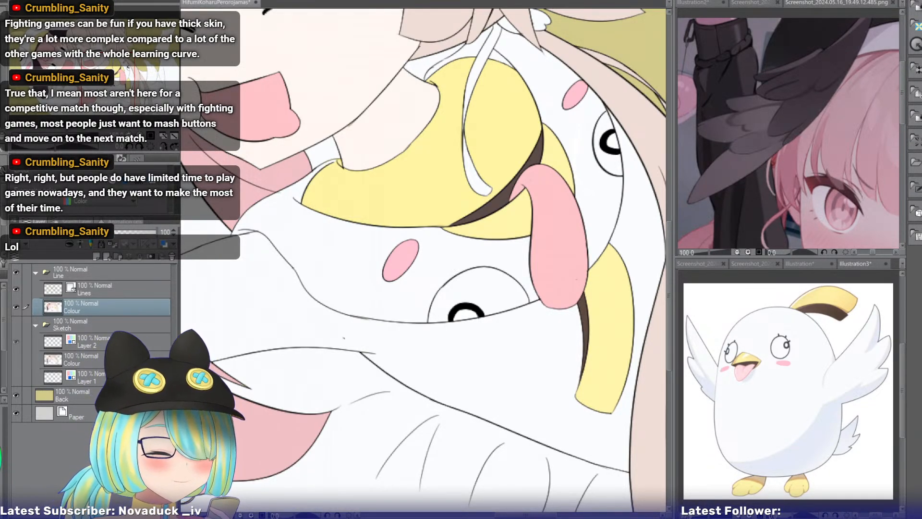
drag(470, 269, 320, 237)
drag(116, 85, 100, 67)
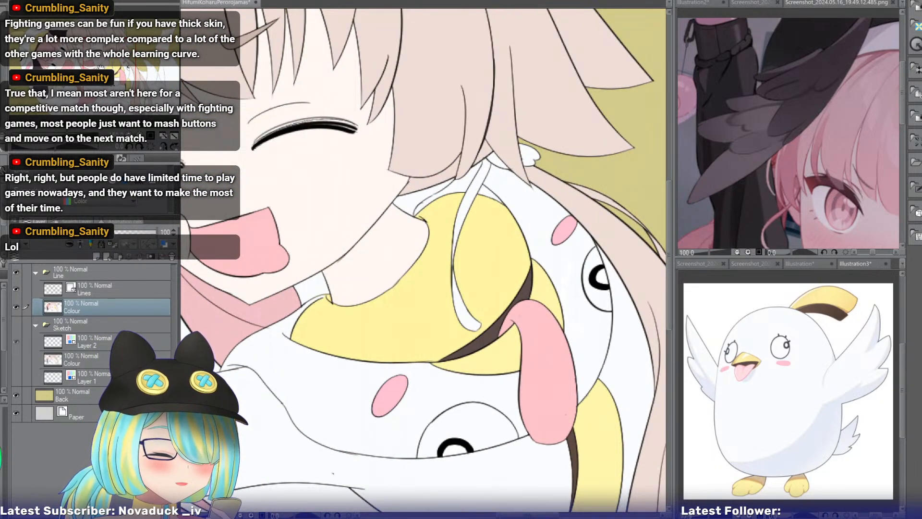
drag(100, 66, 89, 96)
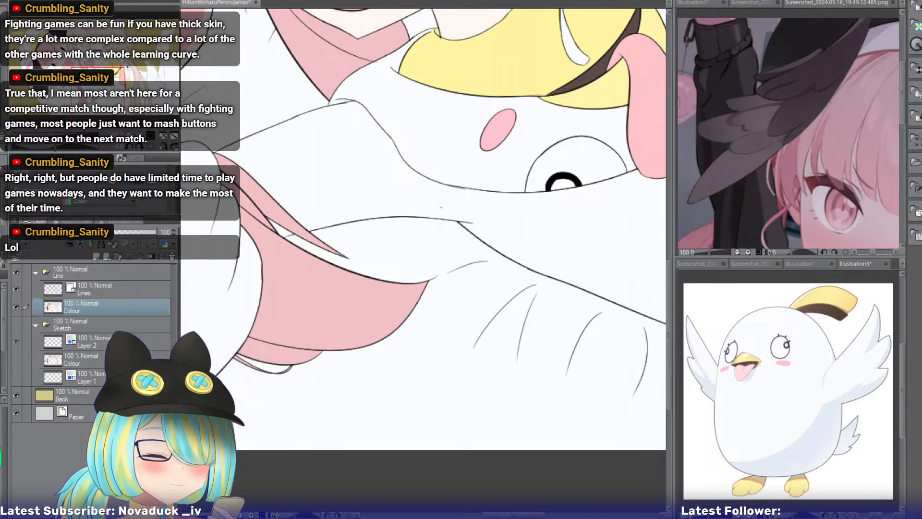
With the Lines layer active, inspect the line art of the sleeves and of the pink-haired girl's eyes and open mouth.
click(92, 293)
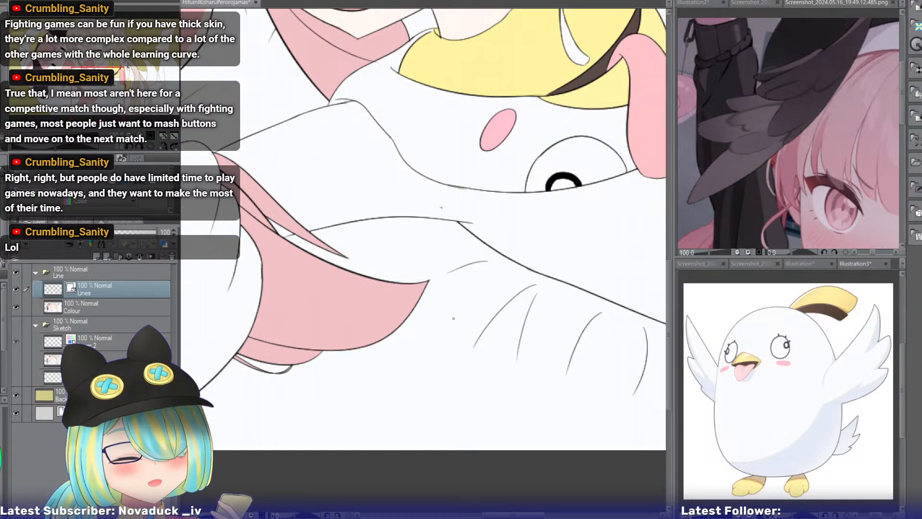
drag(441, 208, 631, 329)
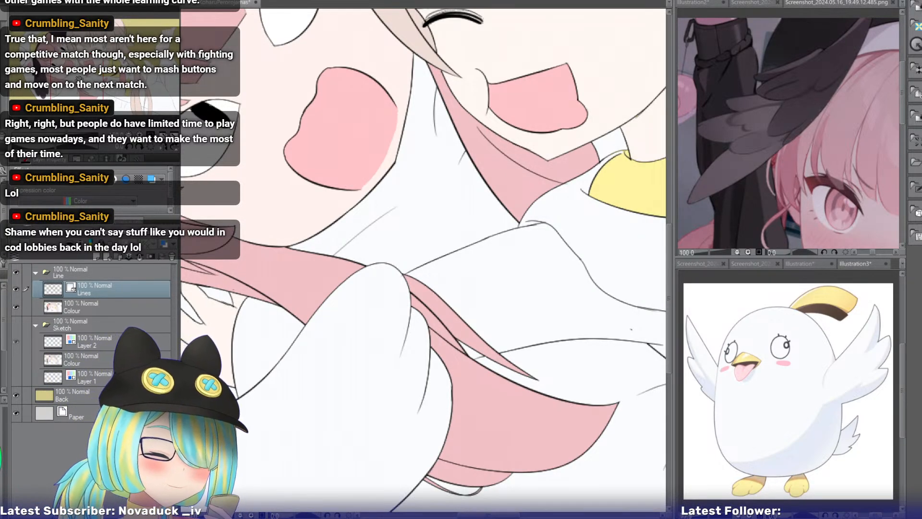
drag(384, 216, 477, 310)
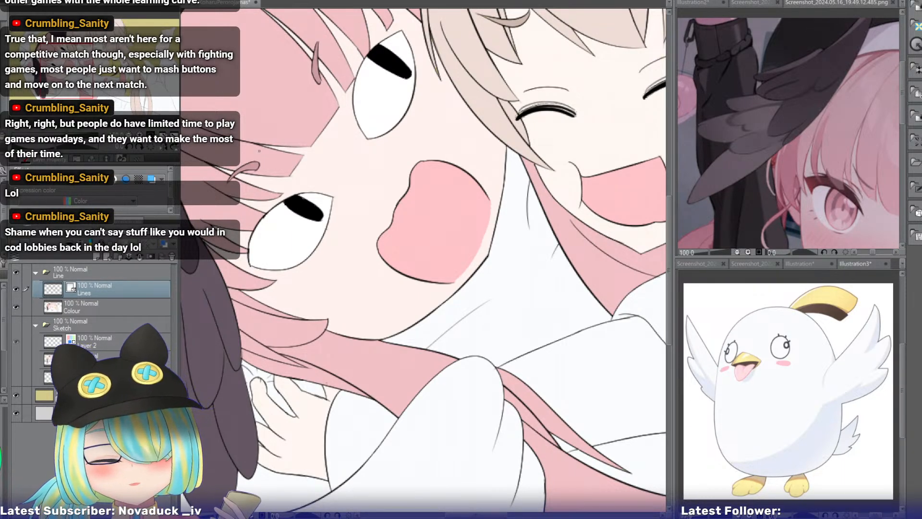
drag(247, 185, 373, 87)
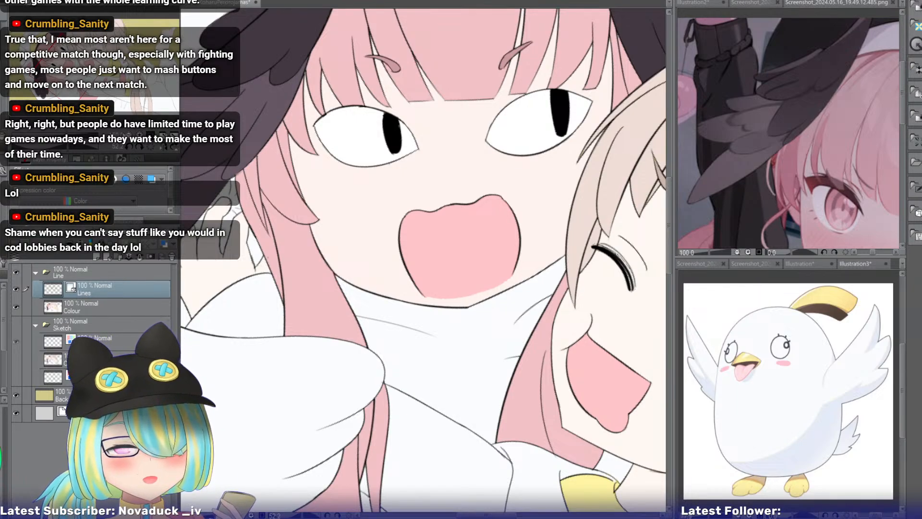
click(140, 135)
drag(82, 76, 78, 67)
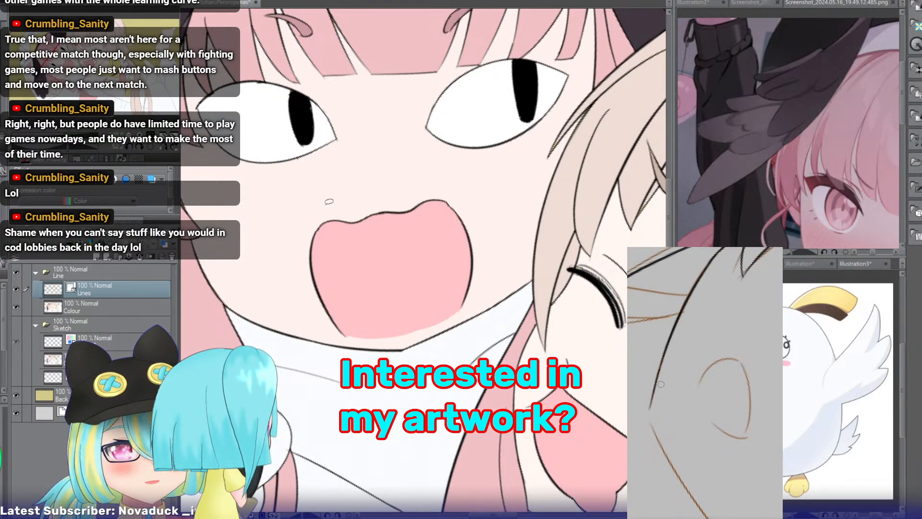
Try a short curved line on the pink-haired girl's cheek beside her open mouth, and undo it.
drag(340, 198, 302, 228)
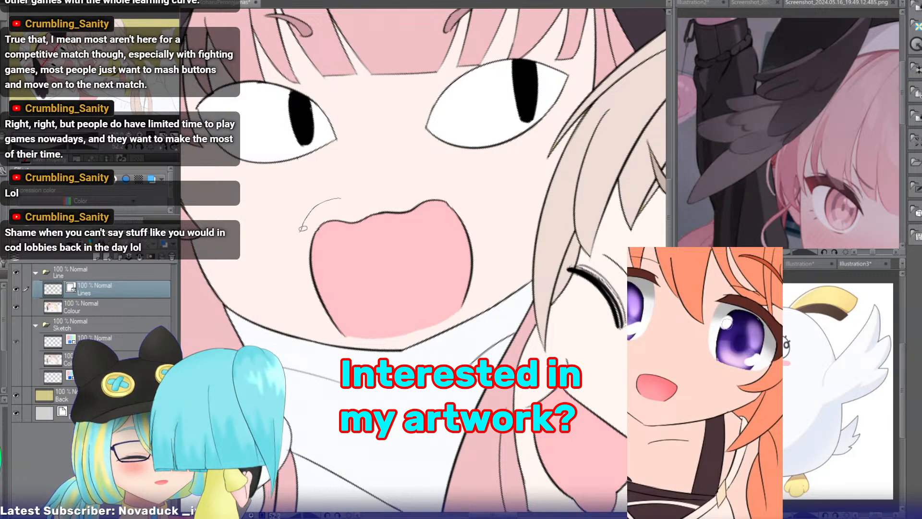
key(ctrl+z)
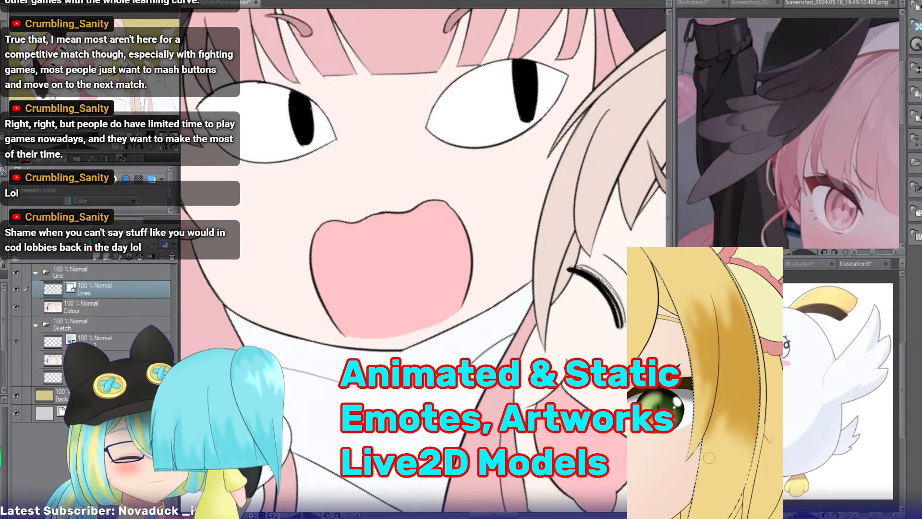
Examine the pink-haired girl's eyes, mouth and jawline, plus the collar, hand and dark wing feathers, for line art flaws.
click(151, 148)
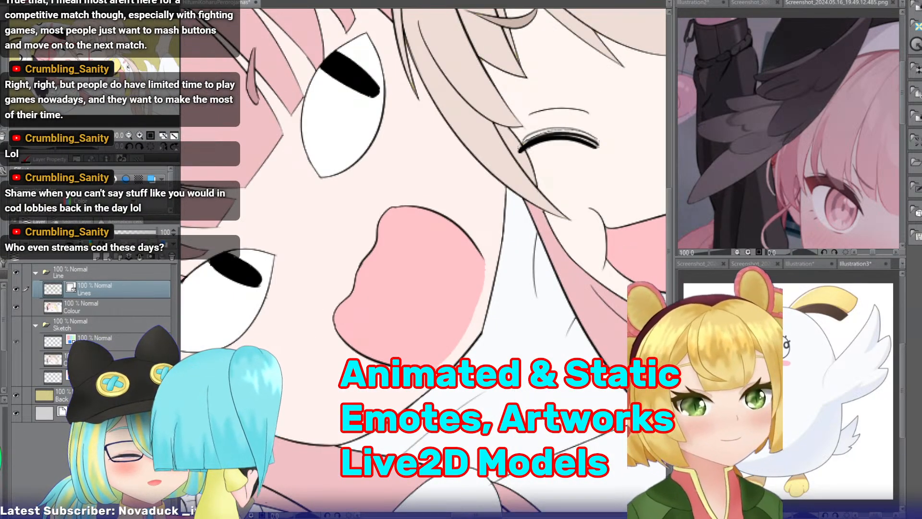
drag(69, 65, 70, 72)
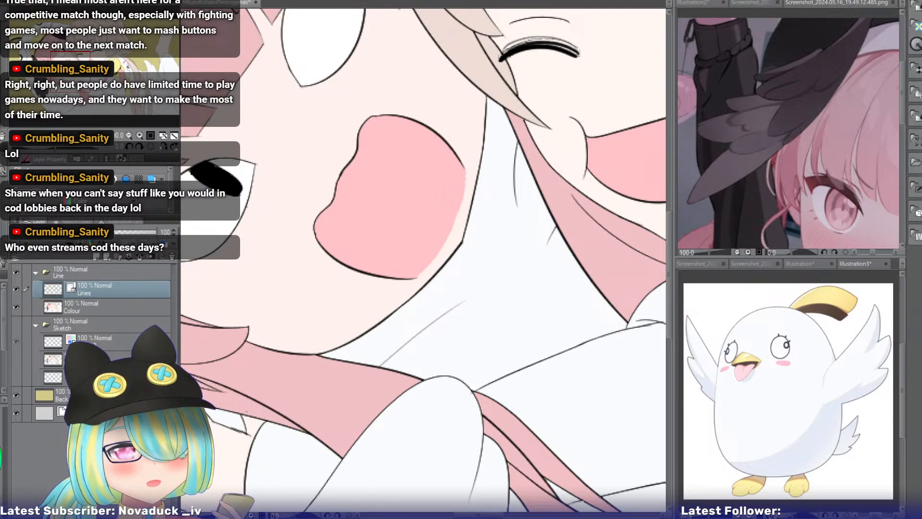
drag(80, 80, 79, 81)
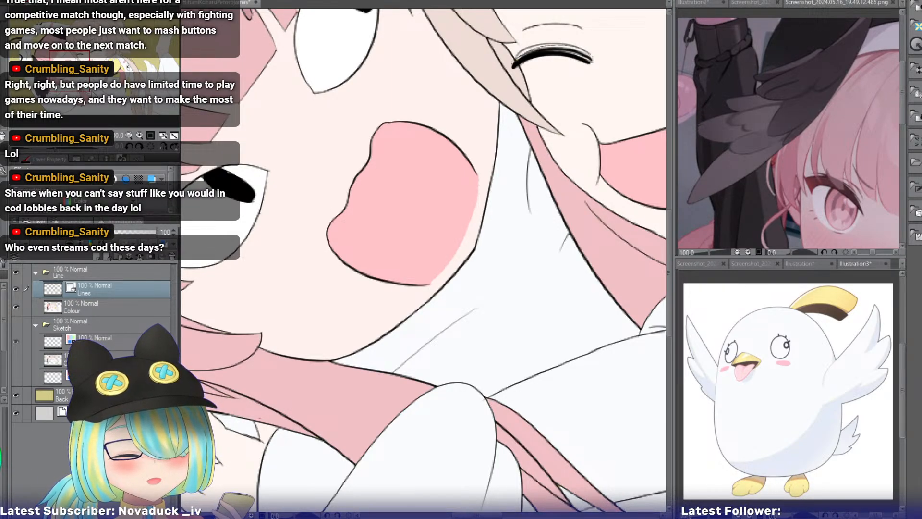
drag(420, 216, 415, 269)
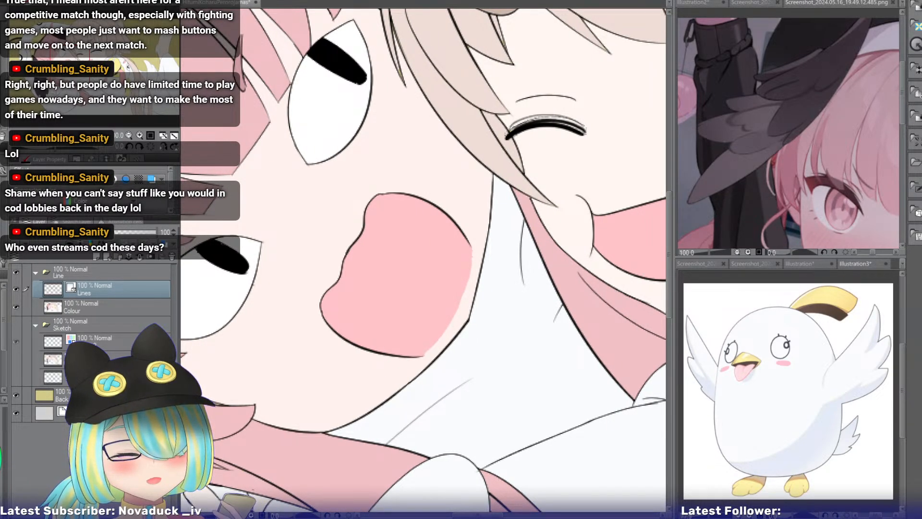
drag(415, 288, 468, 213)
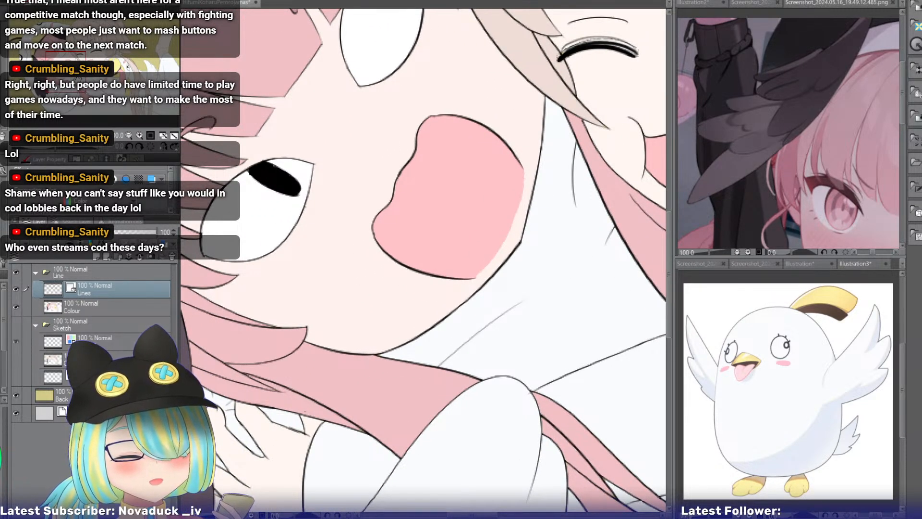
drag(432, 231, 458, 303)
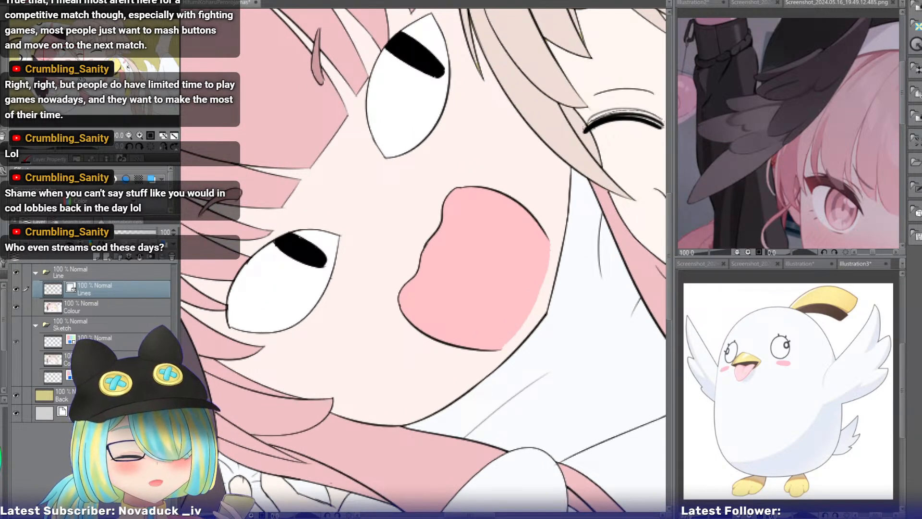
drag(398, 298, 489, 187)
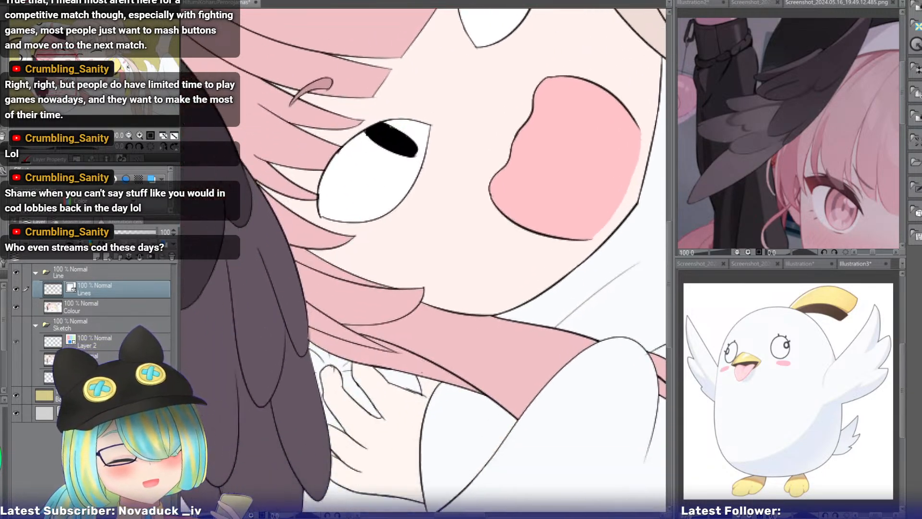
drag(408, 336, 600, 140)
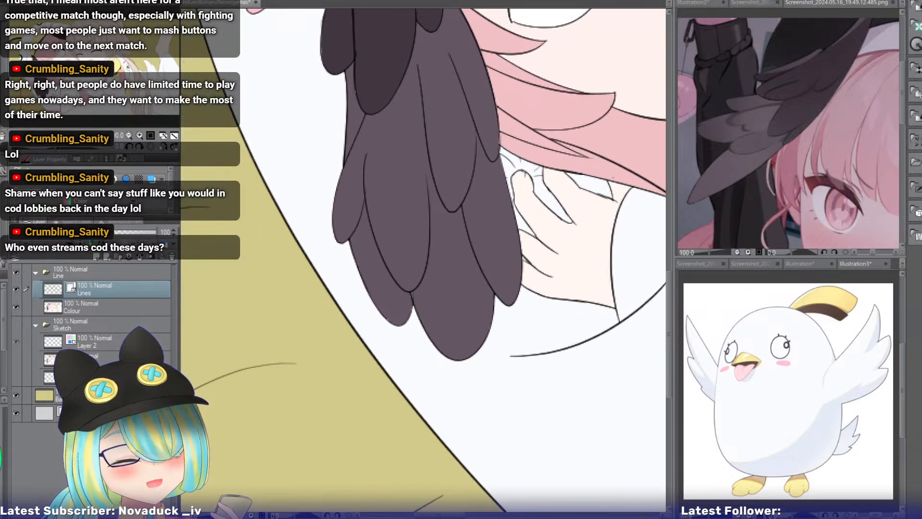
drag(52, 98, 76, 67)
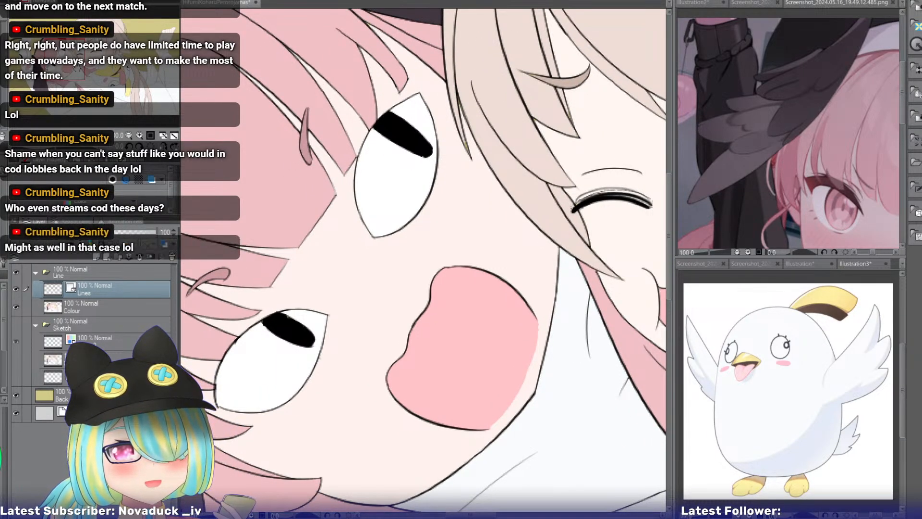
drag(77, 66, 73, 75)
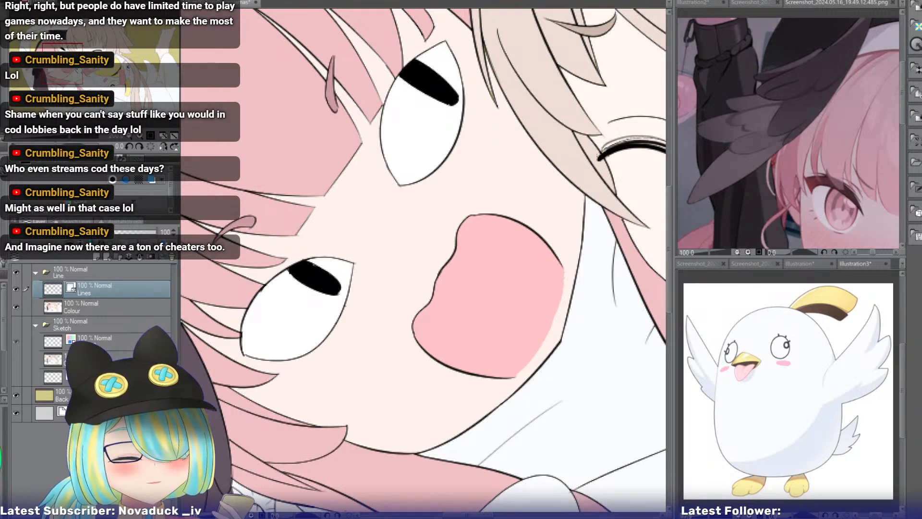
drag(288, 194, 329, 137)
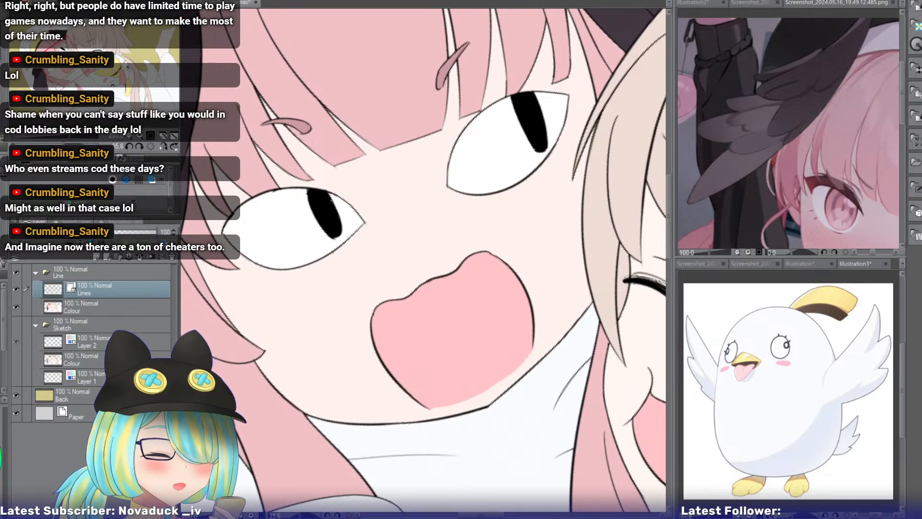
Inspect the light-haired girl's closed eyes, mouth, yellow collar and hair strands, checking the hair in a mirrored view too.
drag(71, 63, 96, 55)
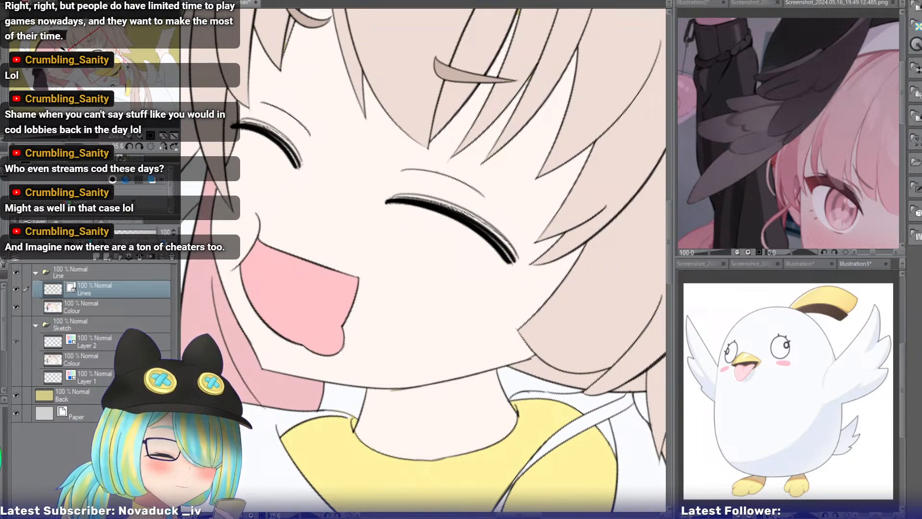
drag(96, 55, 94, 54)
drag(285, 64, 243, 86)
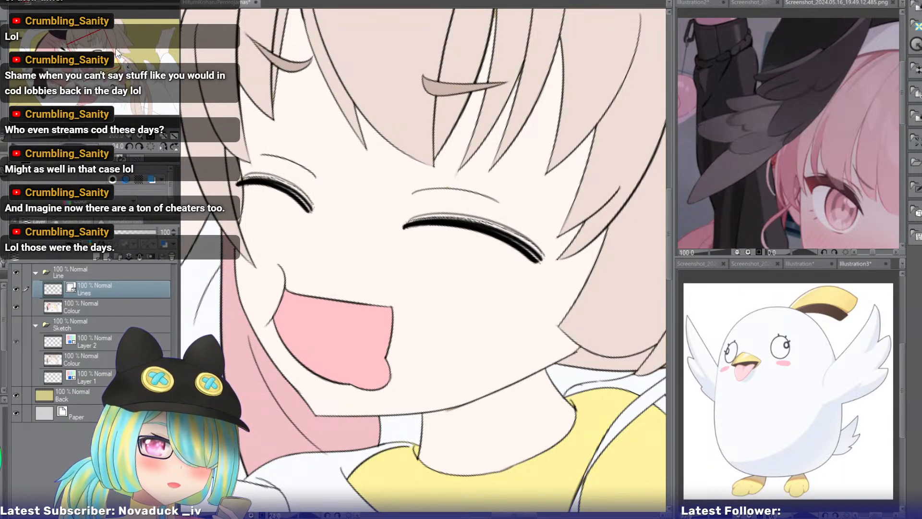
mouse_move(456, 364)
mouse_down()
mouse_move(395, 167)
mouse_move(372, 155)
mouse_up()
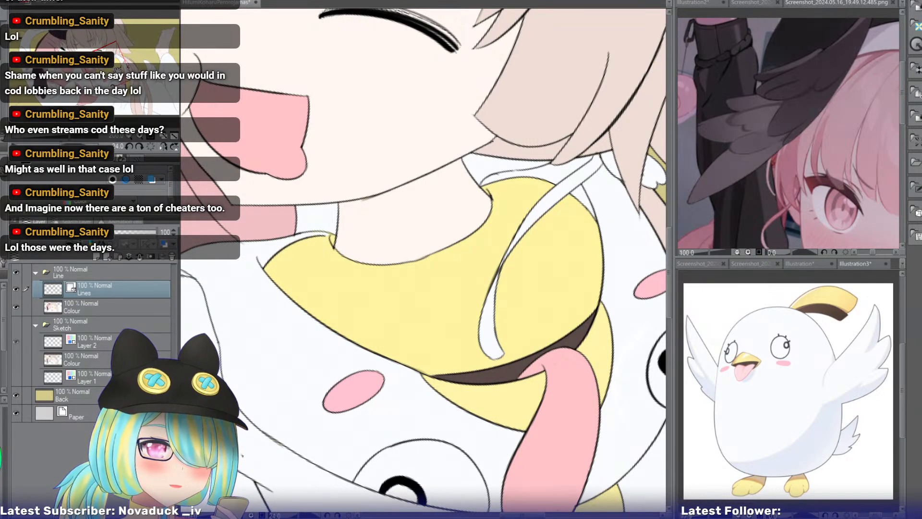
drag(112, 70, 110, 36)
click(163, 146)
drag(368, 313, 358, 324)
drag(122, 61, 122, 62)
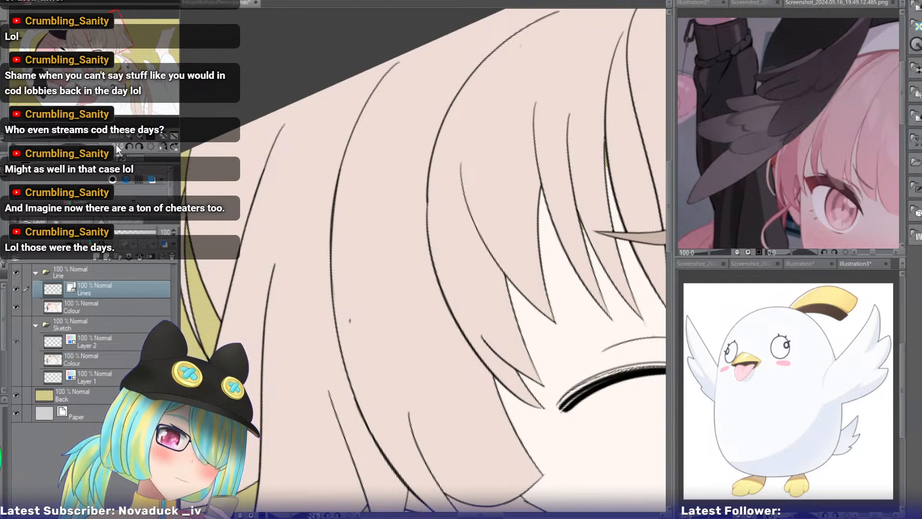
click(161, 145)
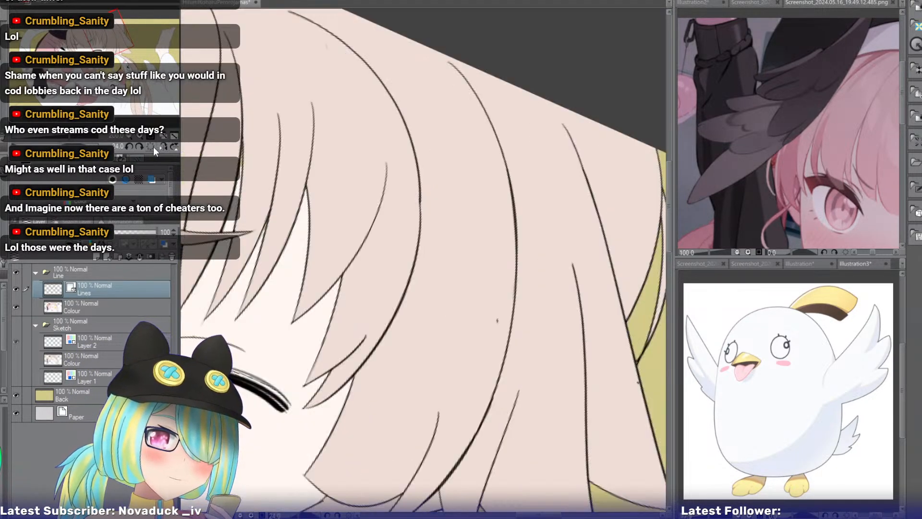
click(150, 146)
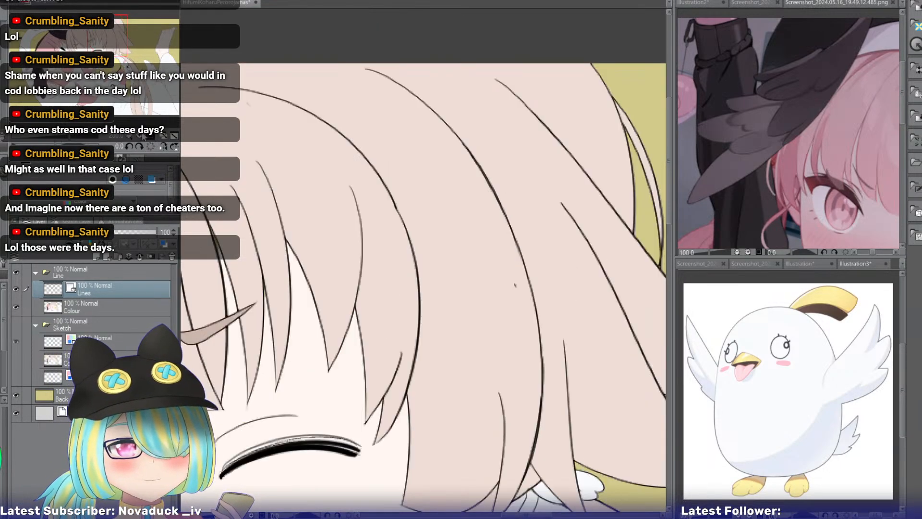
click(129, 136)
click(129, 136)
drag(116, 51, 114, 79)
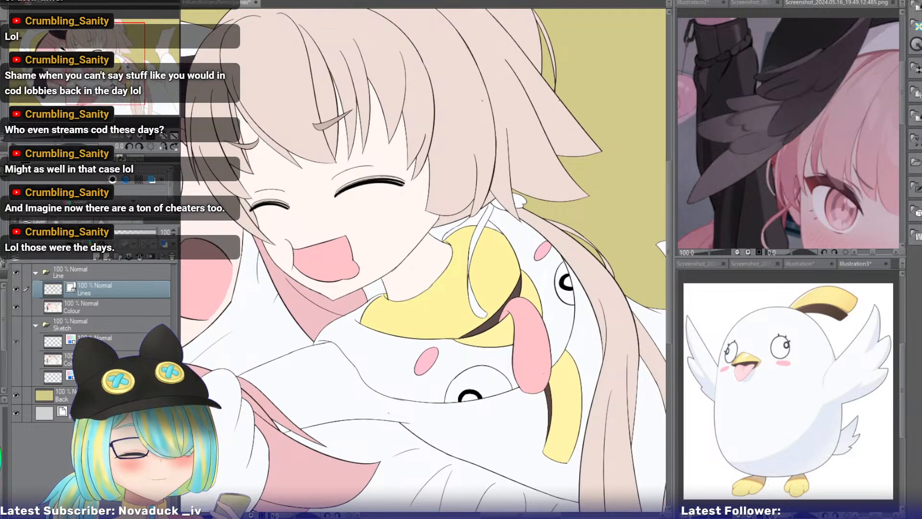
Look over both girls' faces side by side, and study the light-haired girl's smile and eyelashes up close.
scroll(423, 261, left, 5)
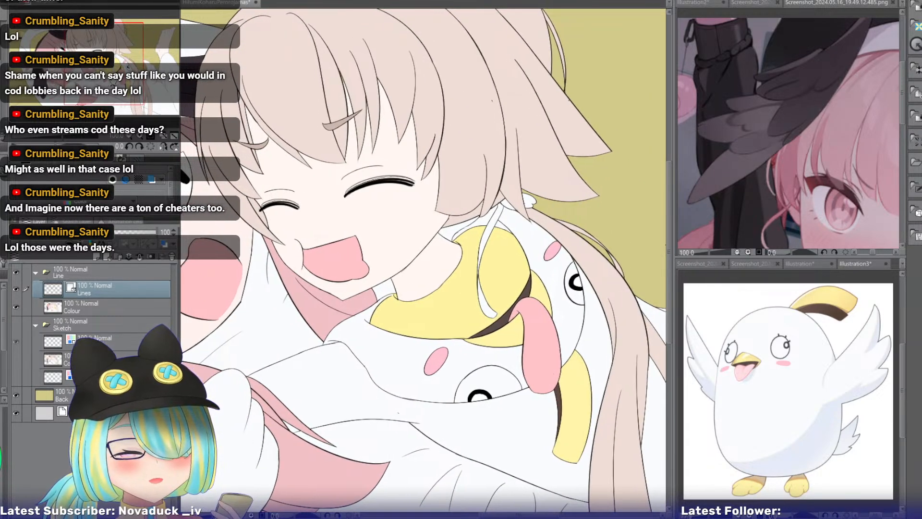
drag(424, 260, 456, 241)
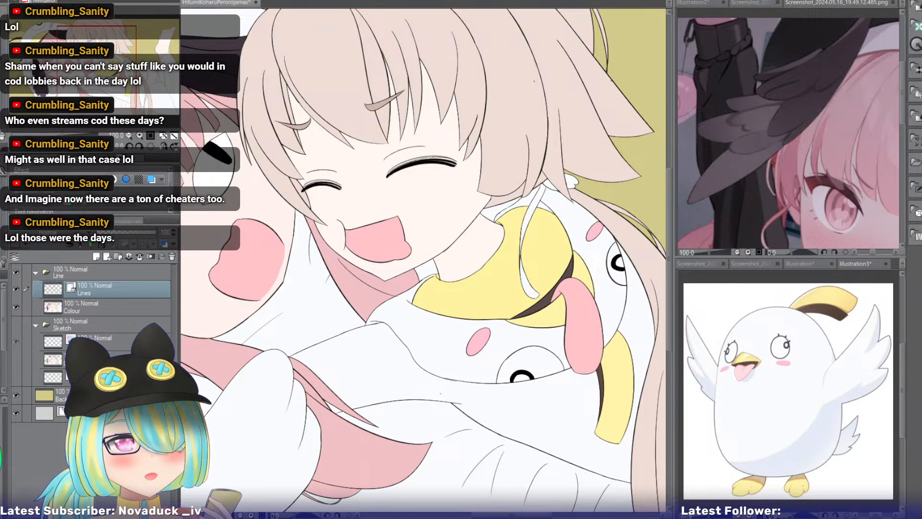
mouse_move(108, 75)
mouse_down()
mouse_move(87, 78)
mouse_move(94, 75)
mouse_up()
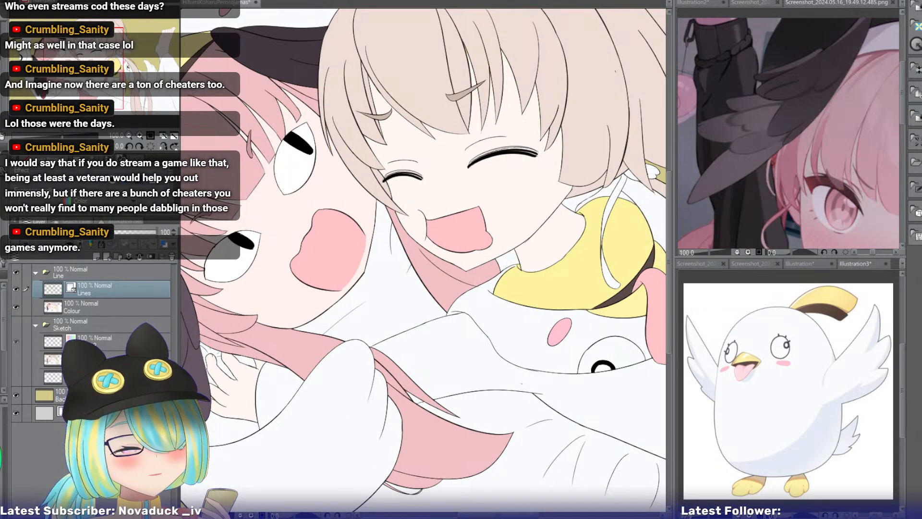
drag(94, 76, 93, 76)
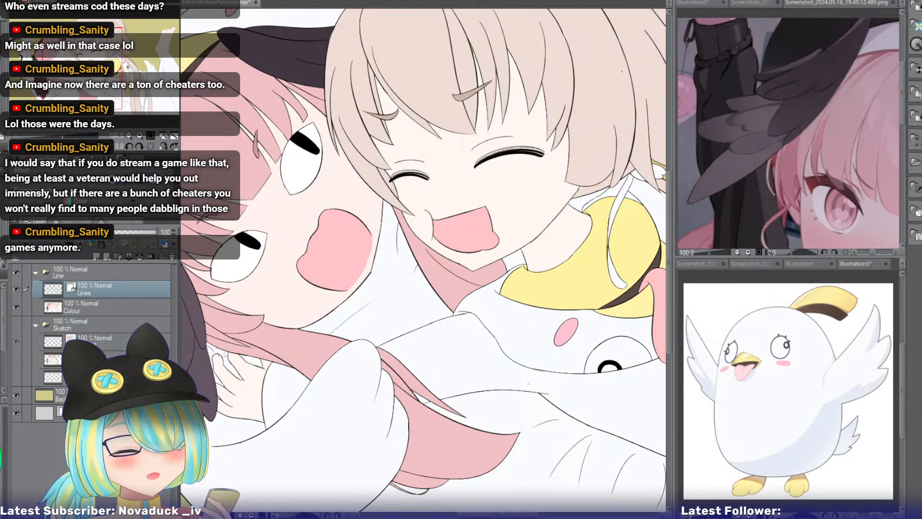
drag(423, 259, 397, 262)
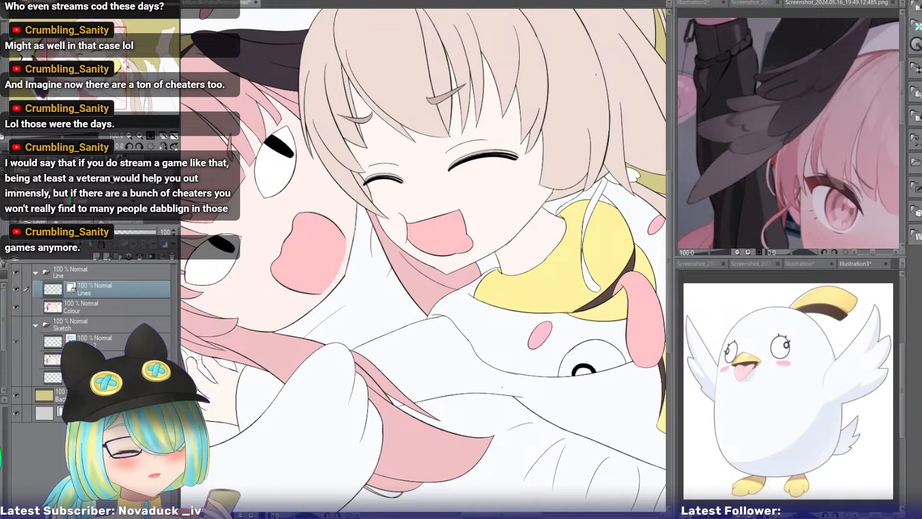
drag(423, 260, 436, 259)
mouse_move(101, 74)
mouse_down()
mouse_move(122, 72)
mouse_move(107, 69)
mouse_up()
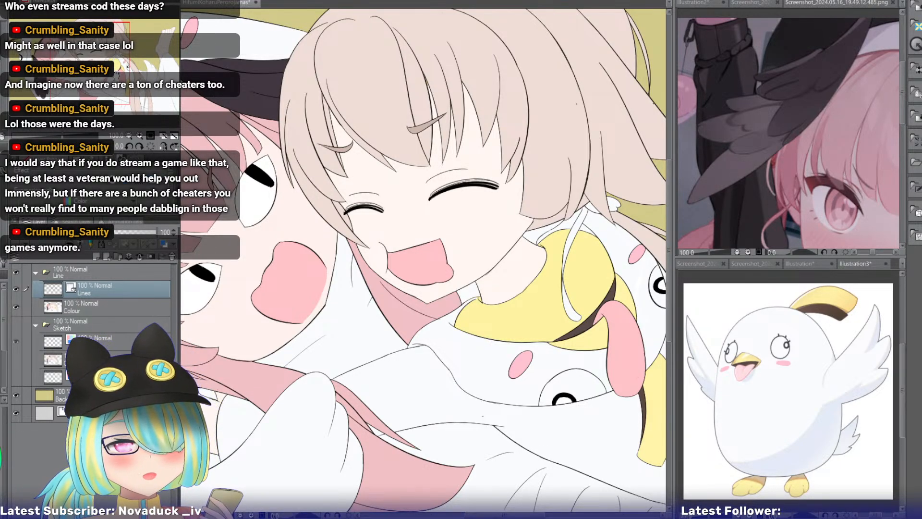
drag(117, 75, 111, 72)
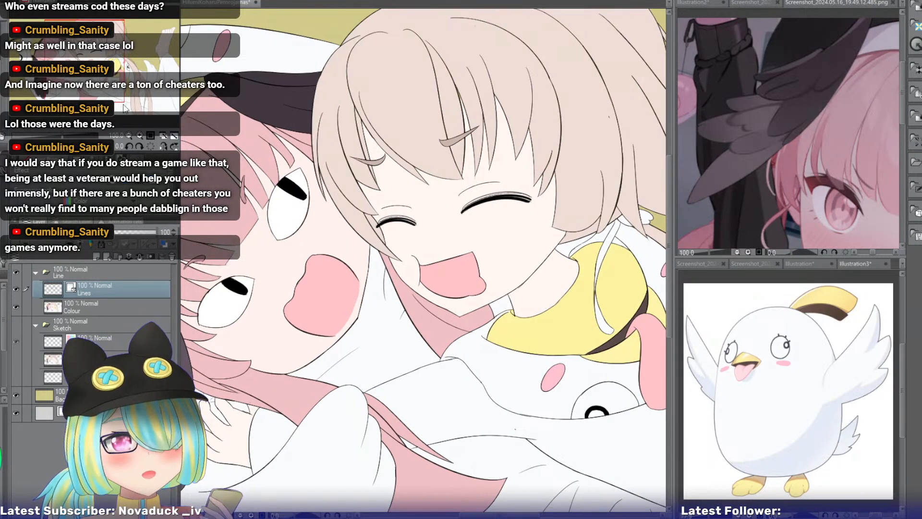
click(140, 135)
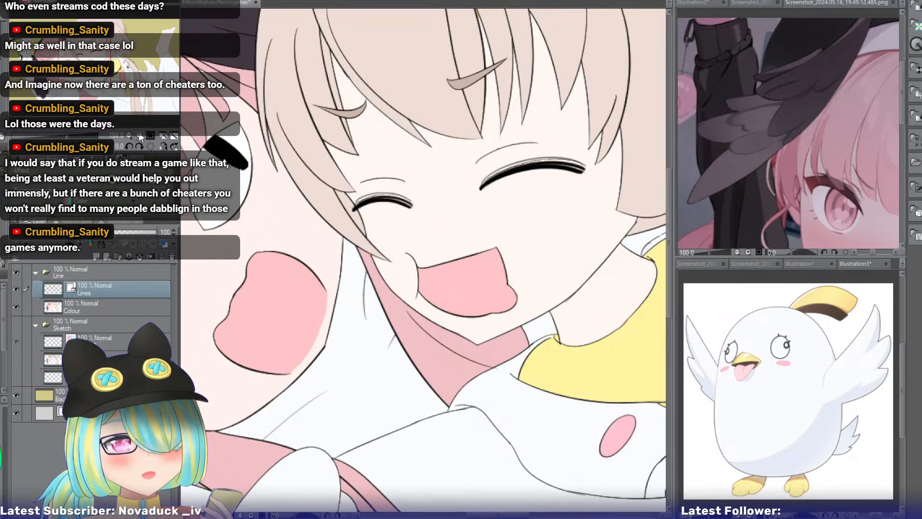
click(140, 136)
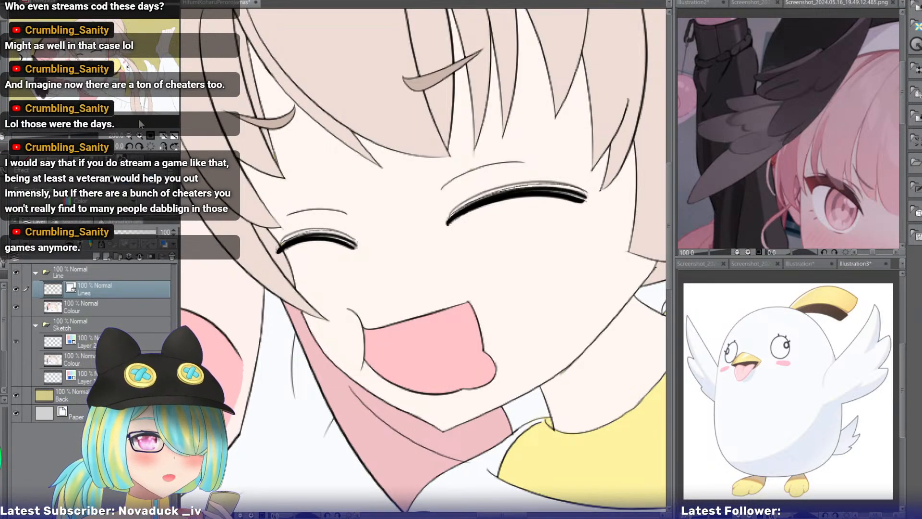
mouse_move(96, 60)
mouse_down()
mouse_move(85, 65)
mouse_move(95, 59)
mouse_up()
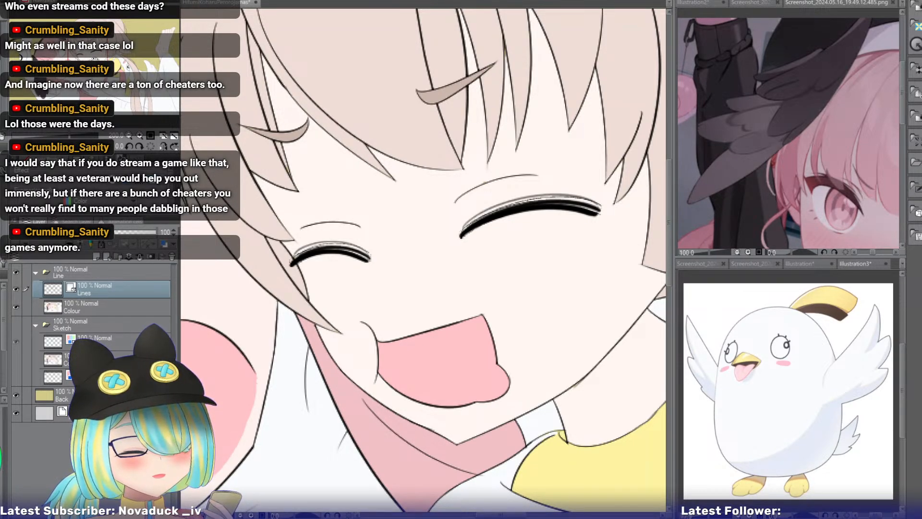
On the Lines layer, draw two short fold lines on the white sleeve just below the bird eye, undoing the unwanted strokes.
drag(95, 59, 113, 96)
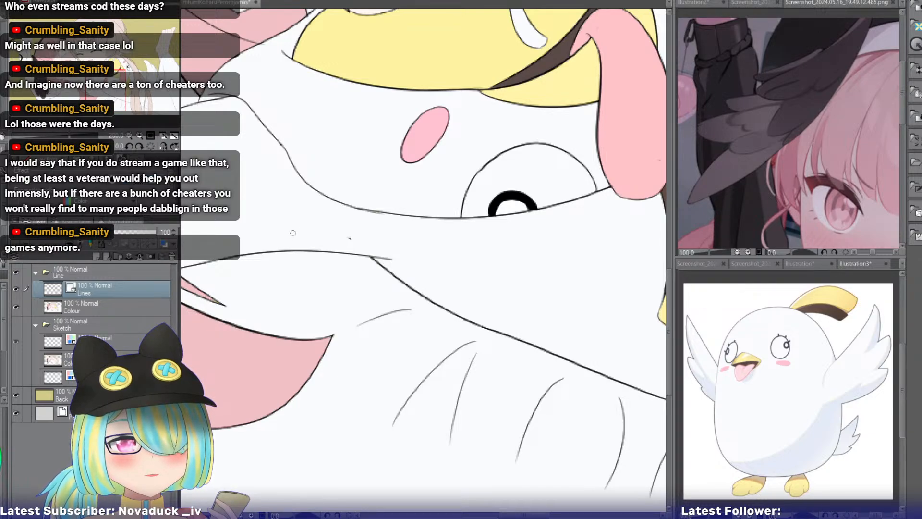
mouse_move(295, 231)
mouse_down()
mouse_move(363, 272)
mouse_move(309, 228)
mouse_move(383, 256)
mouse_move(376, 239)
mouse_up()
key(ctrl+z)
key(ctrl+z)
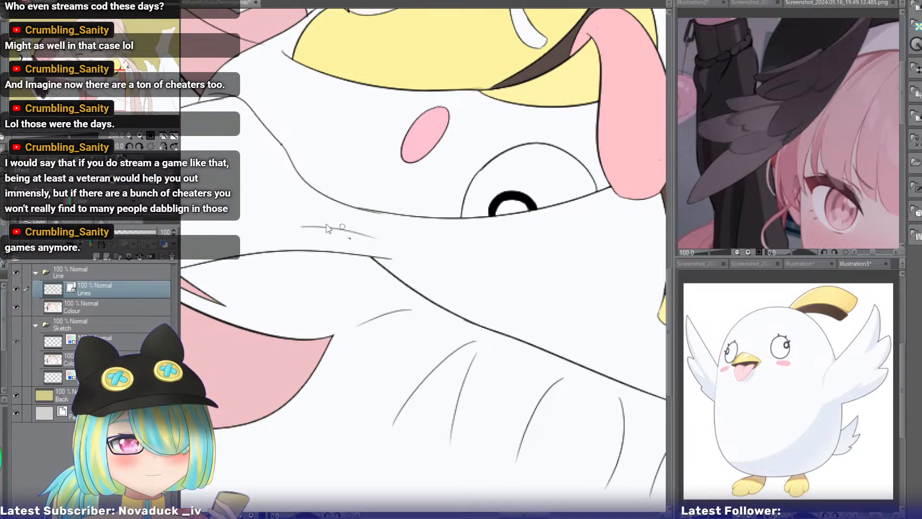
key(ctrl+z)
mouse_move(322, 211)
mouse_down()
mouse_move(398, 227)
mouse_move(375, 223)
mouse_move(385, 221)
mouse_up()
key(ctrl+z)
key(ctrl+z)
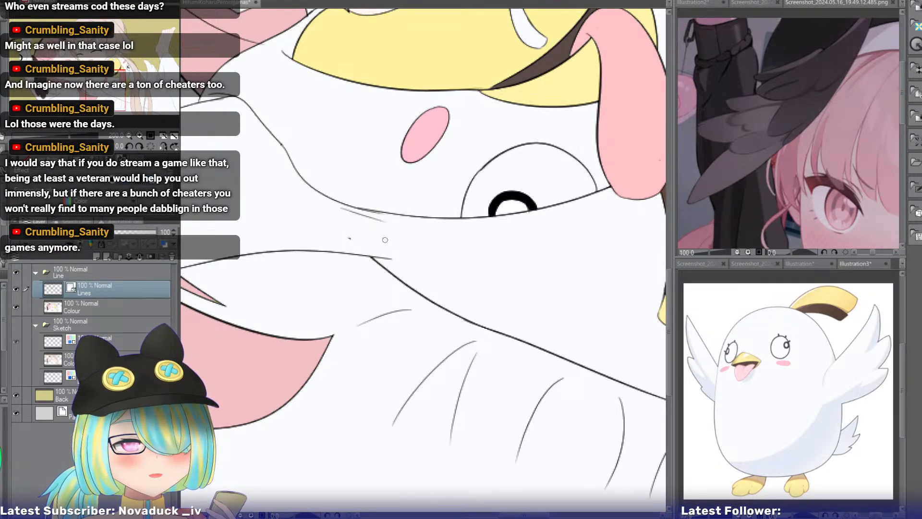
drag(313, 236, 384, 246)
drag(109, 91, 89, 93)
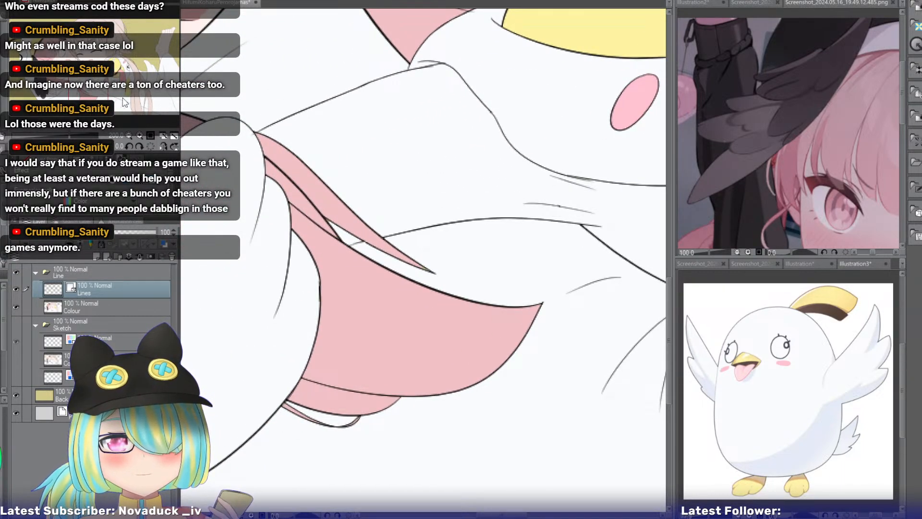
drag(94, 95, 103, 78)
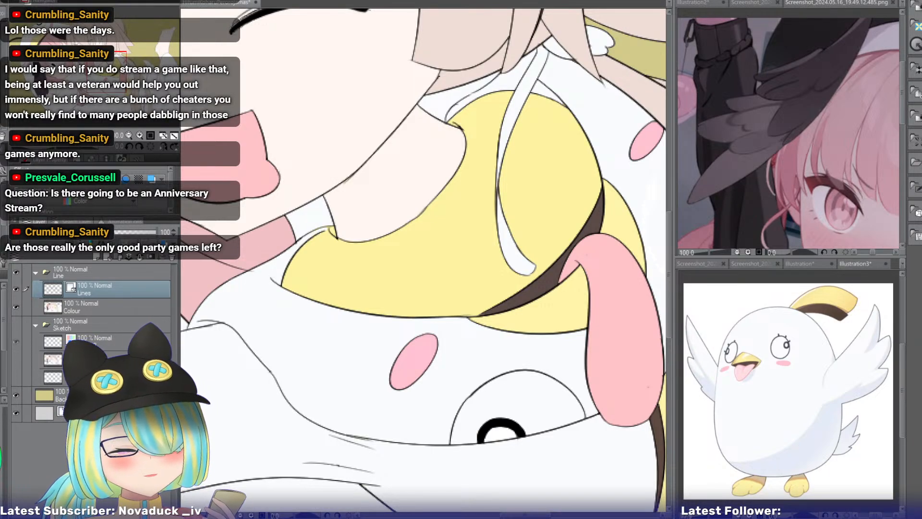
Try an extra short stroke beside the fold lines on the white sleeve, undoing it.
drag(107, 68, 105, 84)
click(139, 136)
click(139, 135)
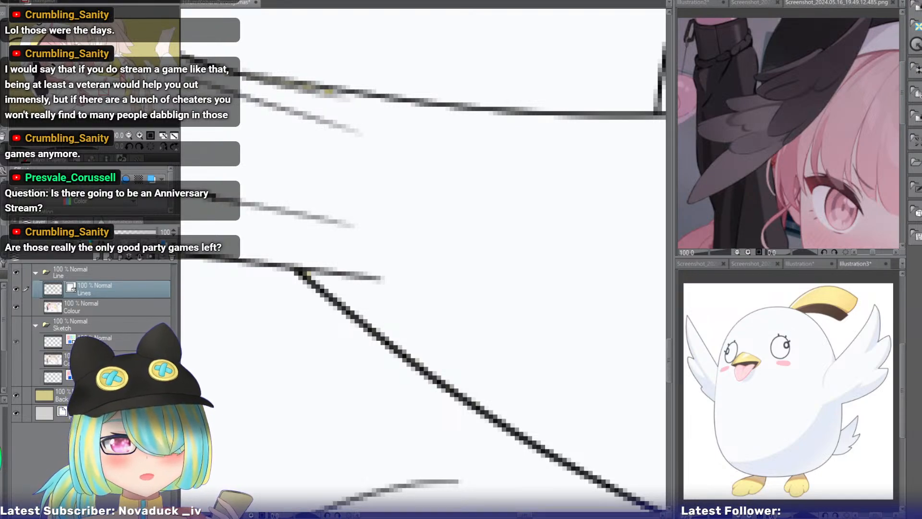
drag(102, 88, 101, 87)
key(ctrl+z)
mouse_move(348, 231)
mouse_down()
mouse_move(374, 236)
mouse_move(334, 225)
mouse_move(395, 238)
mouse_up()
key(p)
key(ctrl+z)
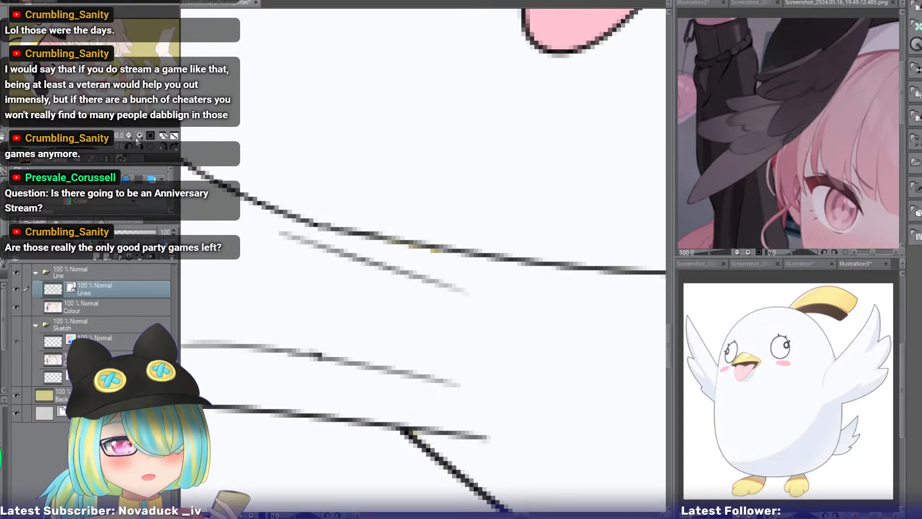
click(129, 137)
click(129, 136)
click(129, 136)
drag(109, 100, 120, 95)
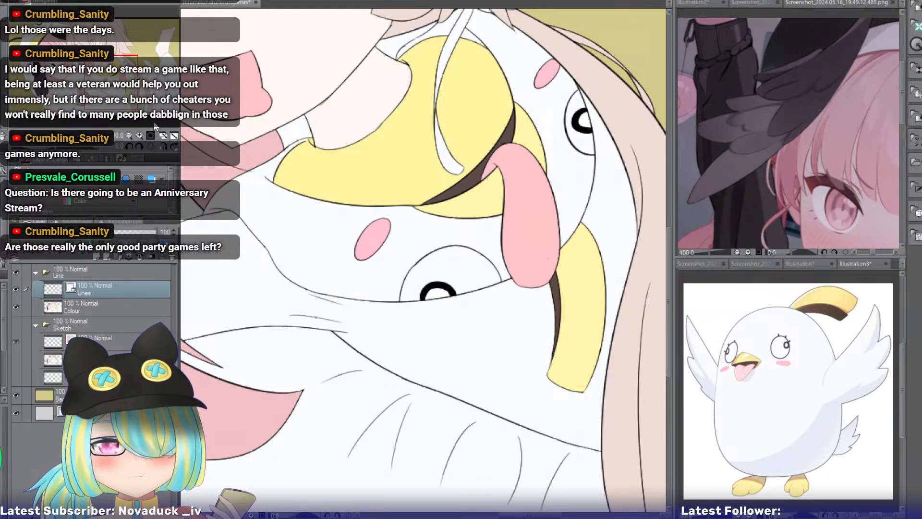
Examine the light-haired girl's collar, bird eye, sleeve folds and shoulder up close for line art flaws.
drag(389, 269, 574, 235)
drag(423, 259, 544, 259)
drag(81, 91, 111, 83)
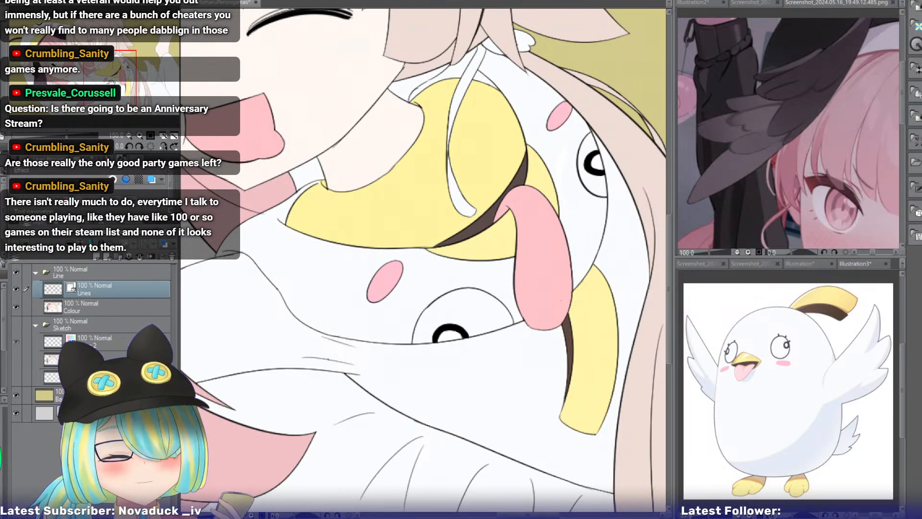
drag(117, 78, 103, 84)
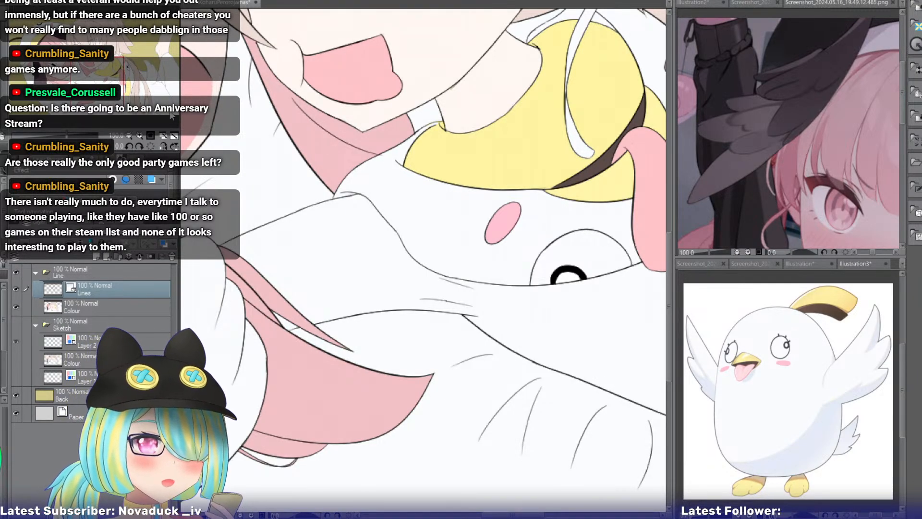
click(139, 136)
drag(99, 82, 99, 79)
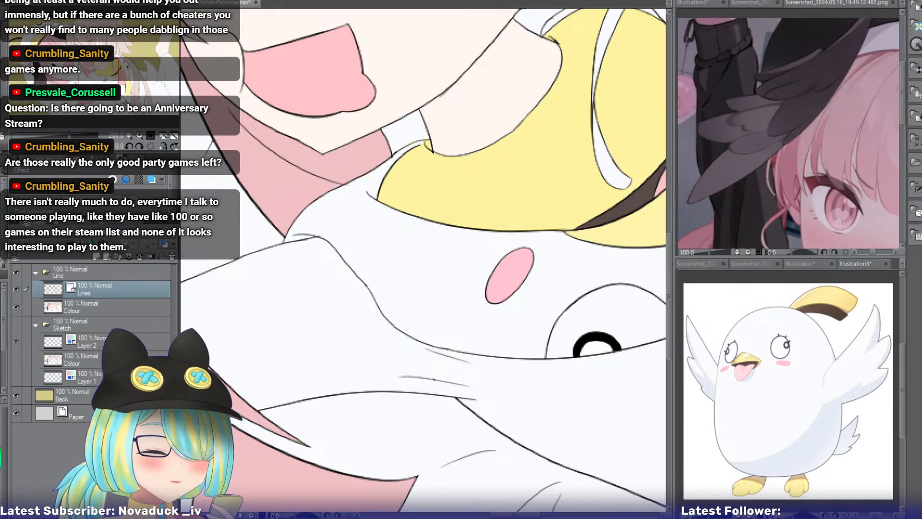
click(139, 135)
drag(103, 82, 105, 79)
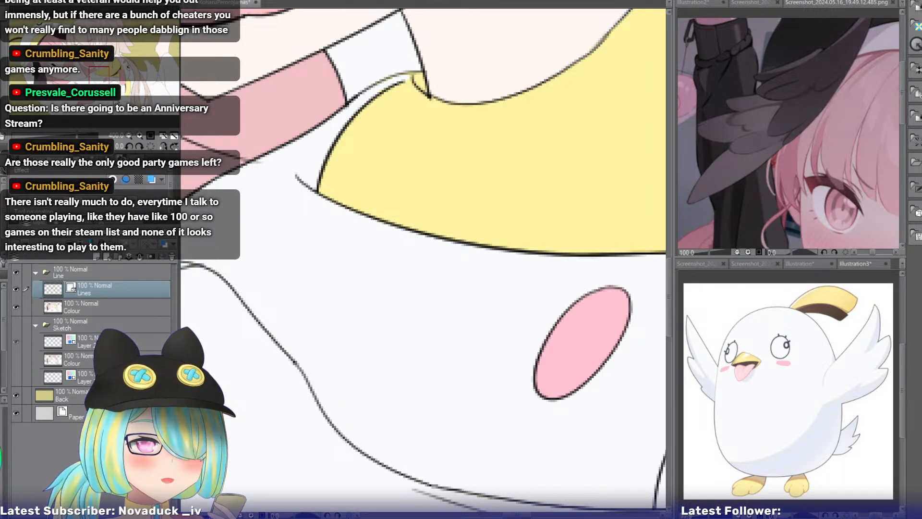
drag(96, 77, 94, 78)
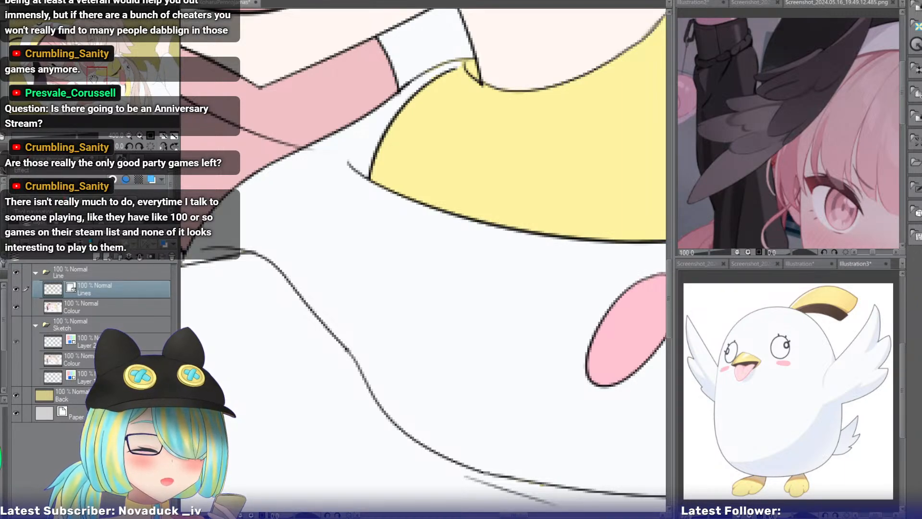
drag(93, 77, 92, 79)
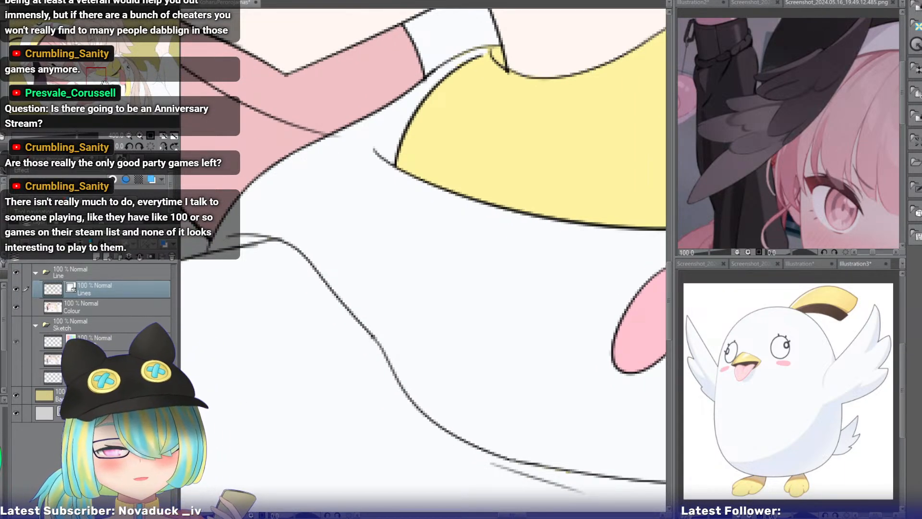
click(128, 136)
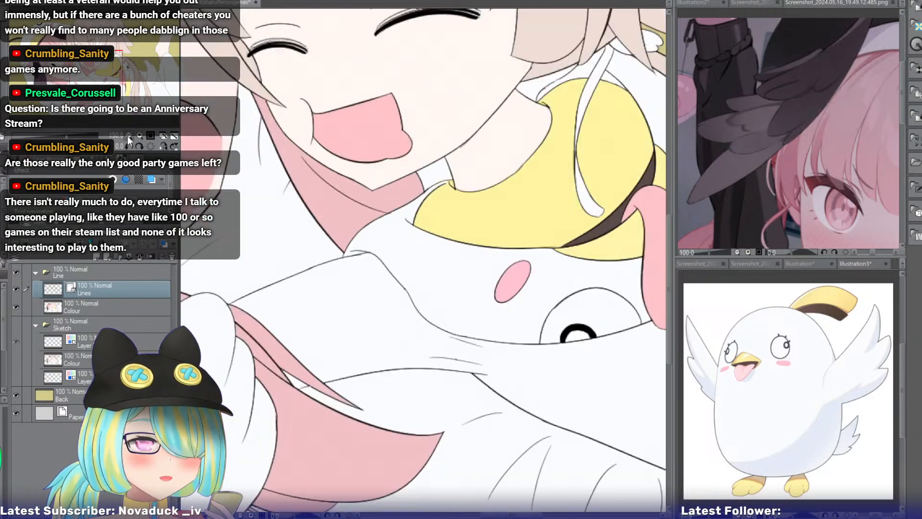
Recolour the background on the Back layer to light blue and view the whole picture.
click(128, 137)
drag(107, 75, 75, 77)
click(129, 134)
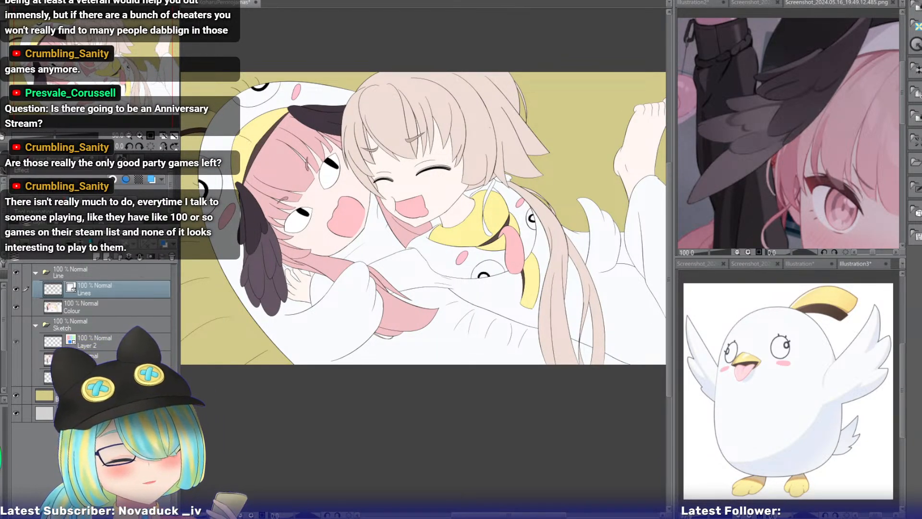
click(120, 395)
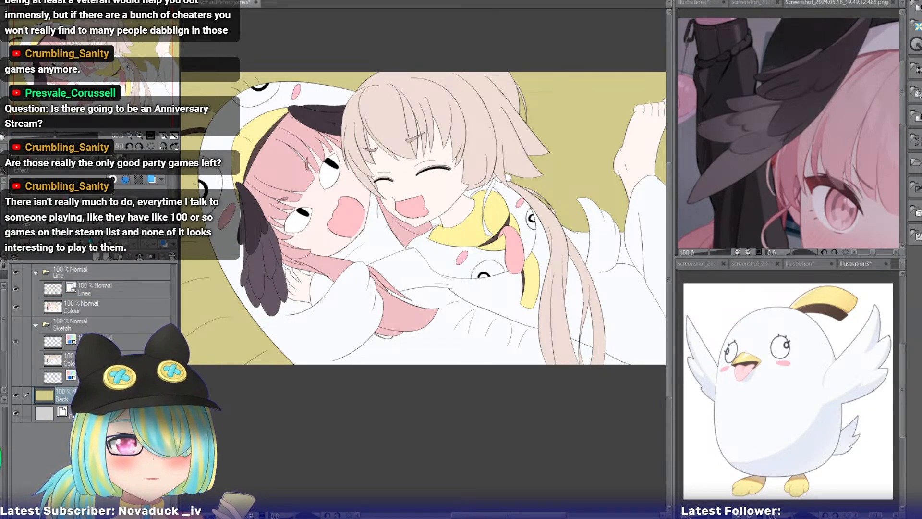
click(198, 297)
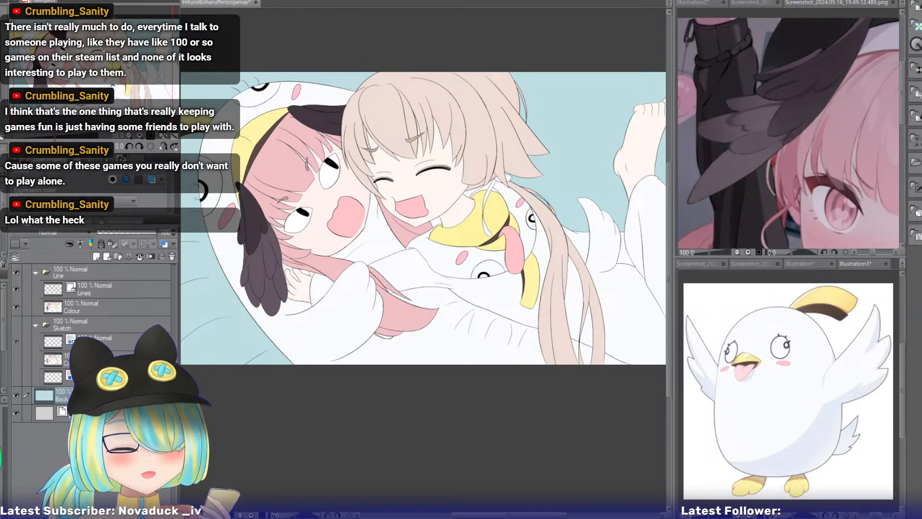
drag(130, 63, 130, 66)
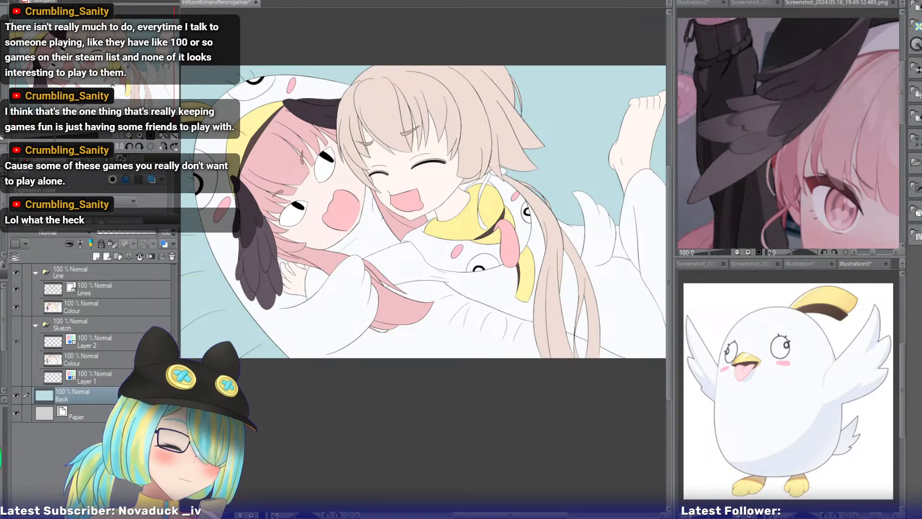
drag(101, 79, 113, 81)
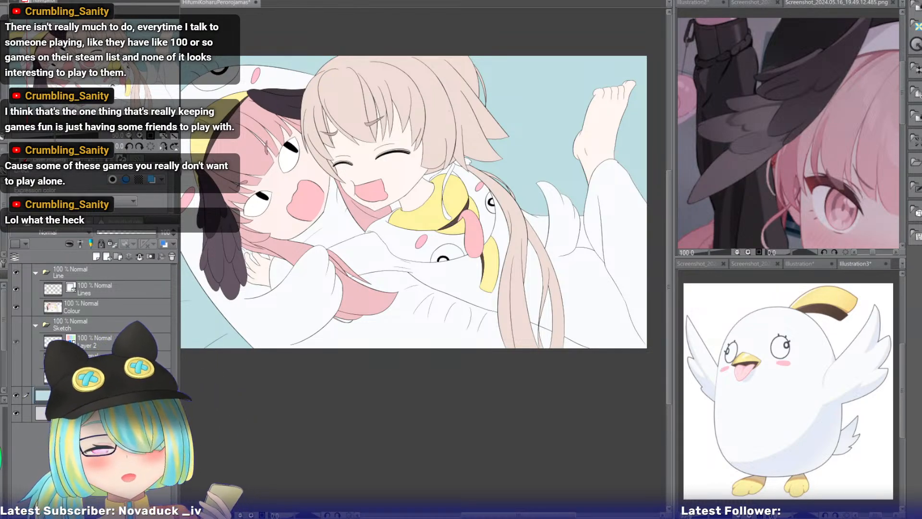
key(ctrl+0)
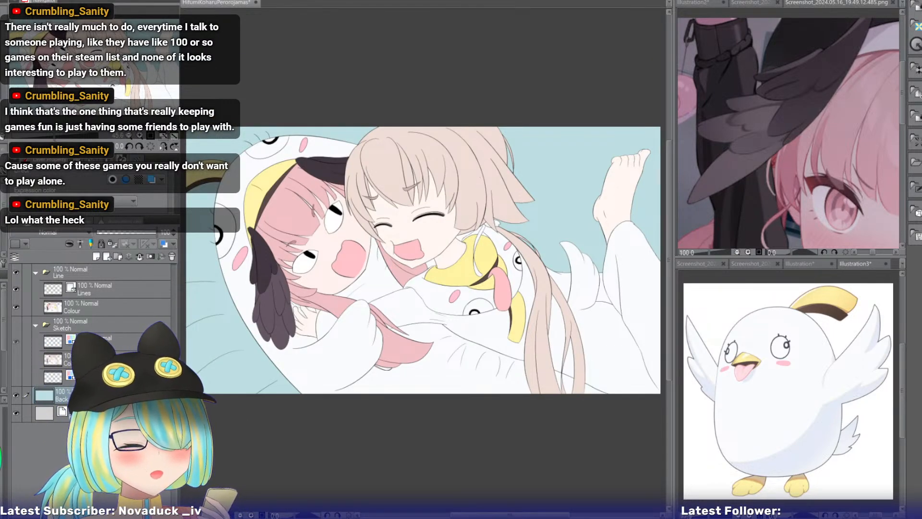
Lower the Line folder's opacity to 24% and add a new layer directly above the Back layer.
click(78, 273)
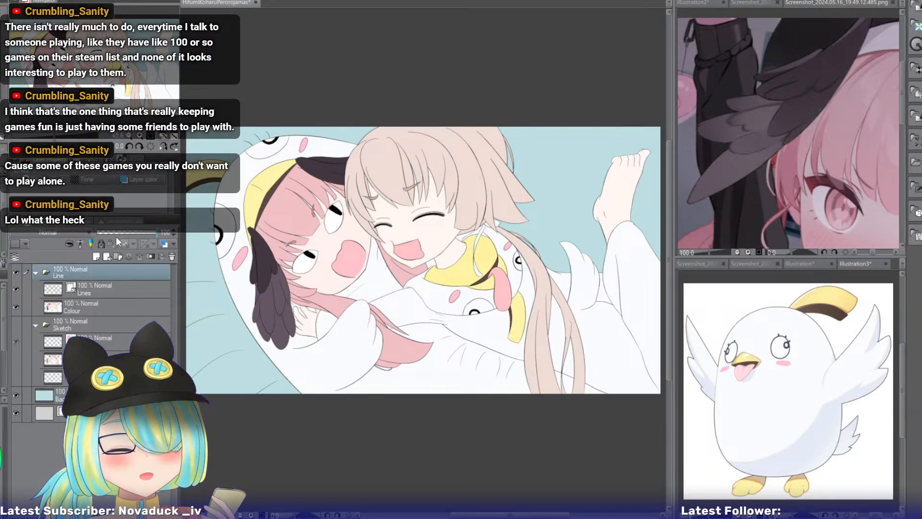
click(117, 235)
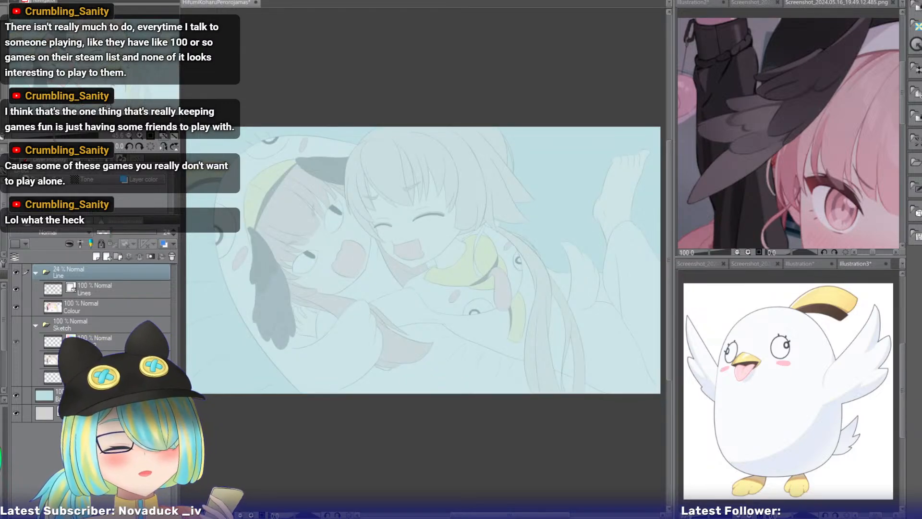
click(96, 377)
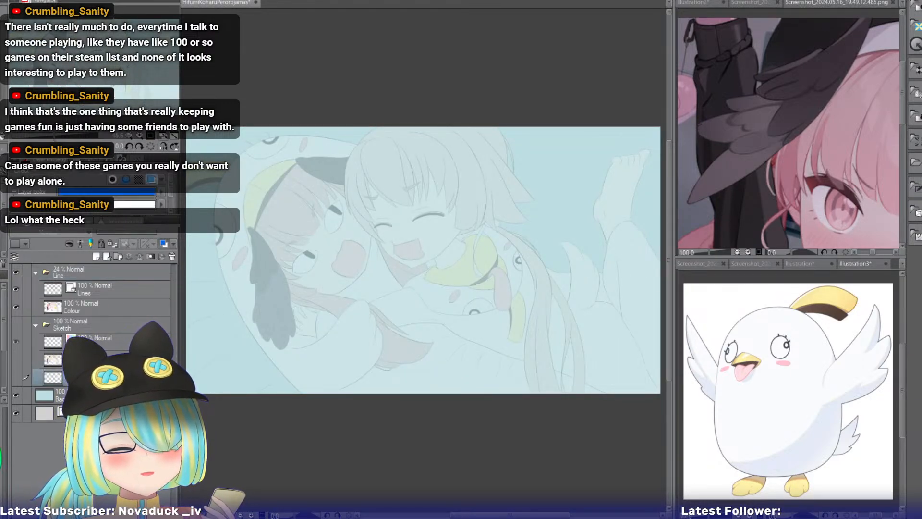
click(96, 395)
click(96, 257)
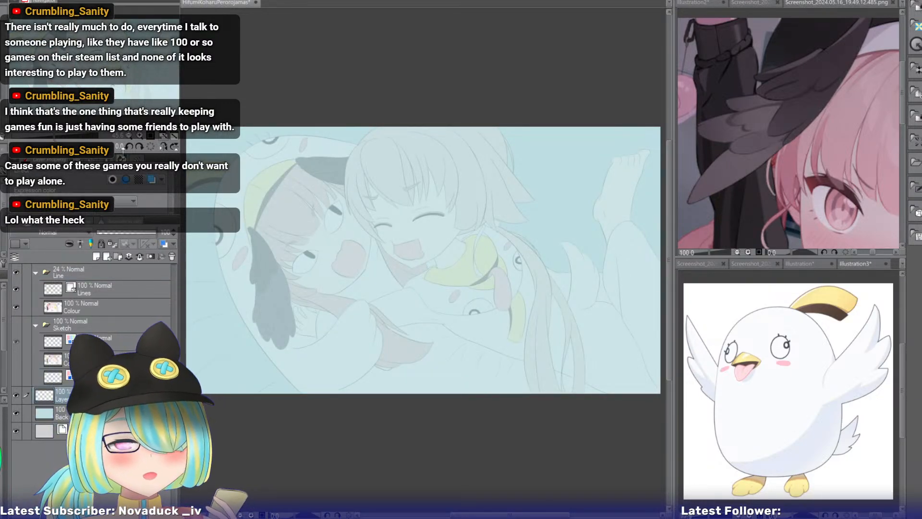
On the new layer, sketch a long diagonal line across the picture and loose circles around the raised foot, undoing an unwanted stroke.
click(128, 135)
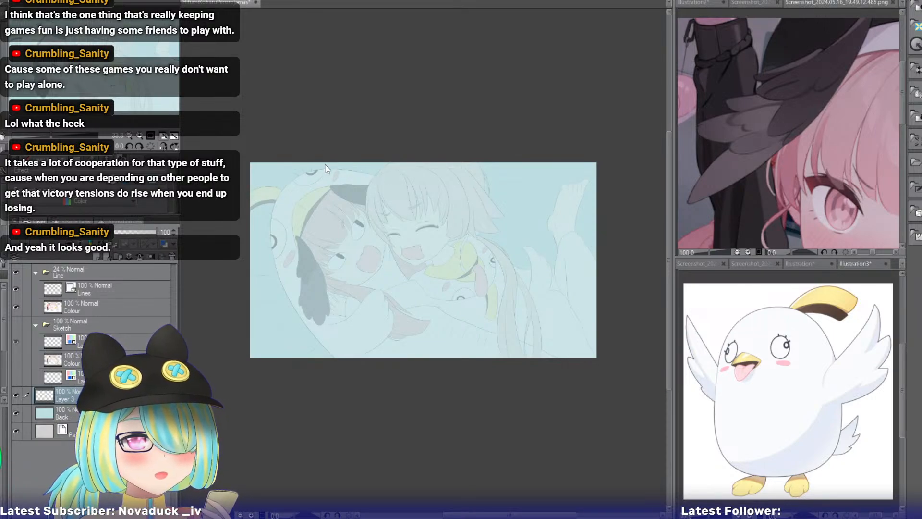
drag(325, 168, 596, 270)
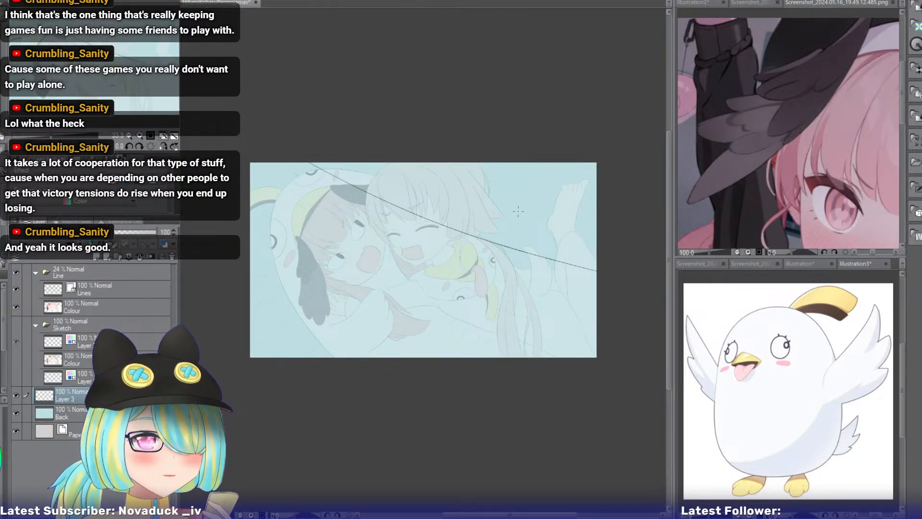
mouse_move(504, 192)
mouse_down()
mouse_move(533, 226)
mouse_move(498, 215)
mouse_move(477, 247)
mouse_move(516, 258)
mouse_move(519, 243)
mouse_up()
mouse_move(493, 205)
mouse_down()
mouse_move(535, 220)
mouse_move(520, 184)
mouse_move(518, 198)
mouse_move(556, 231)
mouse_up()
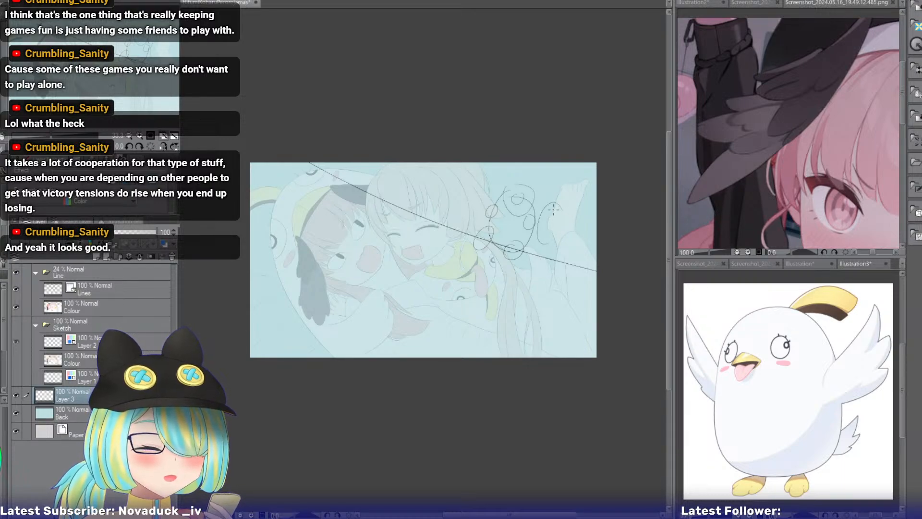
mouse_move(544, 195)
mouse_down()
mouse_move(530, 260)
mouse_move(571, 202)
mouse_move(519, 246)
mouse_move(558, 265)
mouse_move(569, 180)
mouse_up()
key(ctrl+z)
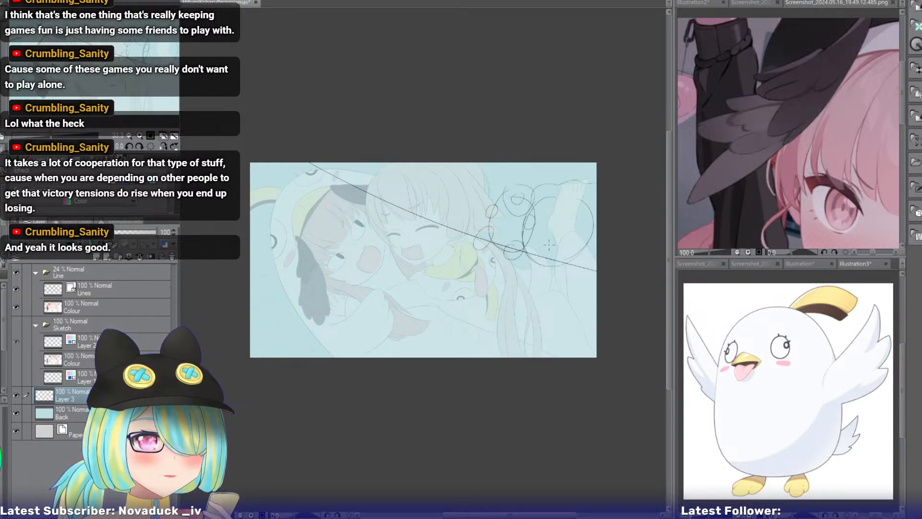
drag(516, 263, 573, 272)
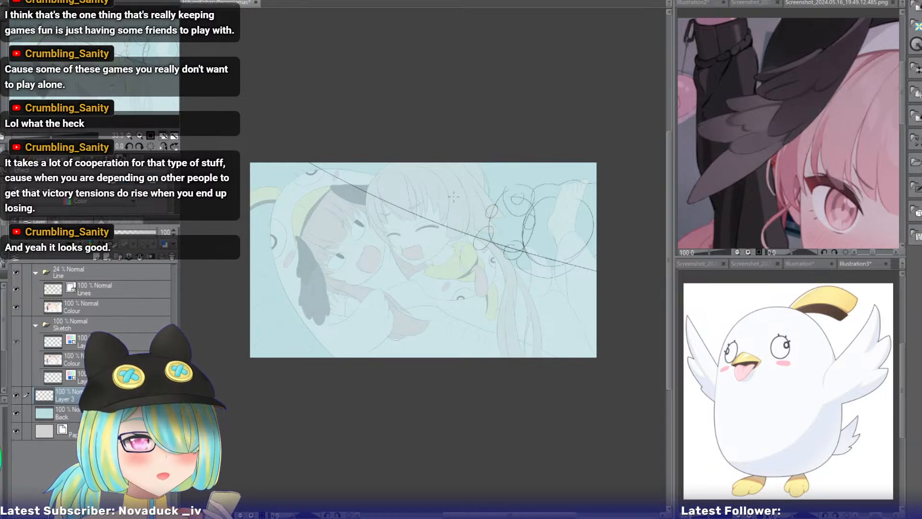
Rough in a large rounded shape behind the light-haired girl's hair, beside the small circles, undoing the unsatisfying strokes.
mouse_move(422, 196)
mouse_down()
mouse_move(448, 244)
mouse_move(467, 208)
mouse_move(483, 221)
mouse_move(496, 190)
mouse_move(479, 199)
mouse_move(500, 228)
mouse_move(460, 255)
mouse_move(498, 224)
mouse_up()
key(ctrl+z)
key(ctrl+z)
key(ctrl+z)
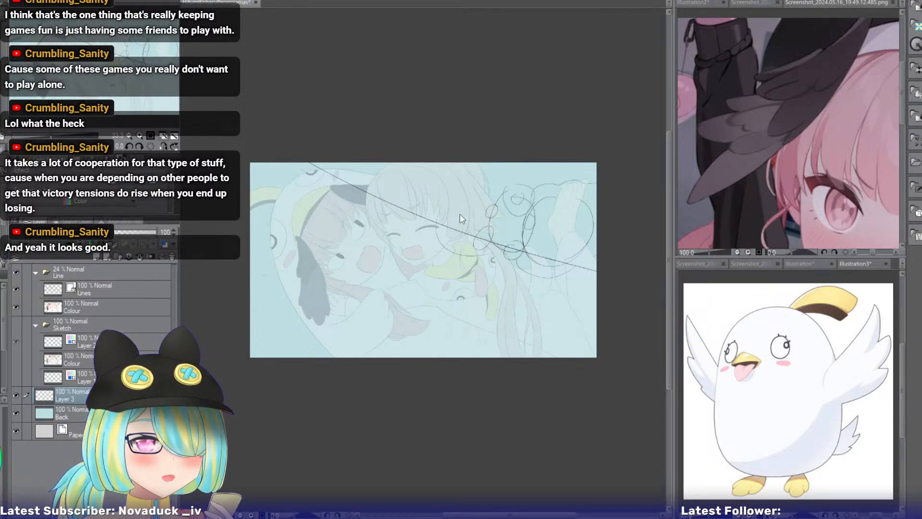
key(ctrl+z)
drag(440, 184, 450, 247)
drag(497, 181, 492, 250)
drag(441, 184, 483, 166)
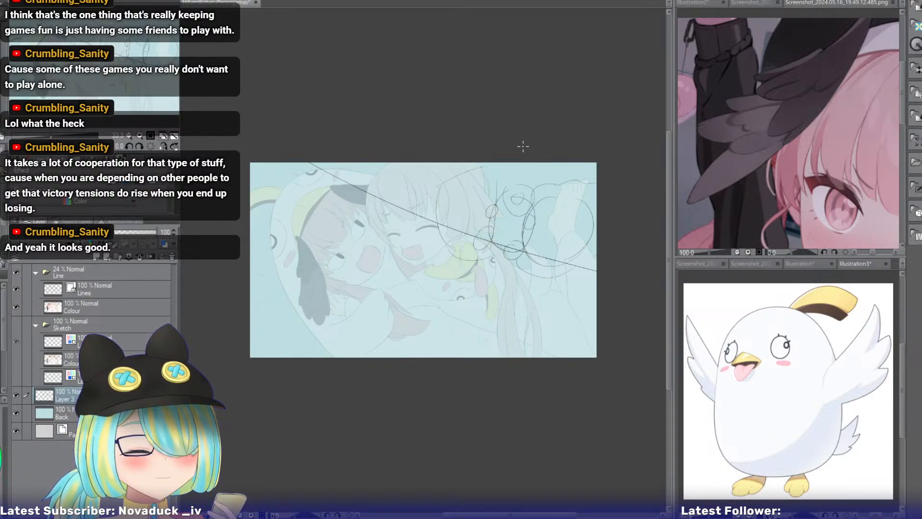
Sketch rough slanted and curved background lines around the pink-haired girl on the picture's left side, undoing two unwanted strokes.
drag(250, 223, 335, 163)
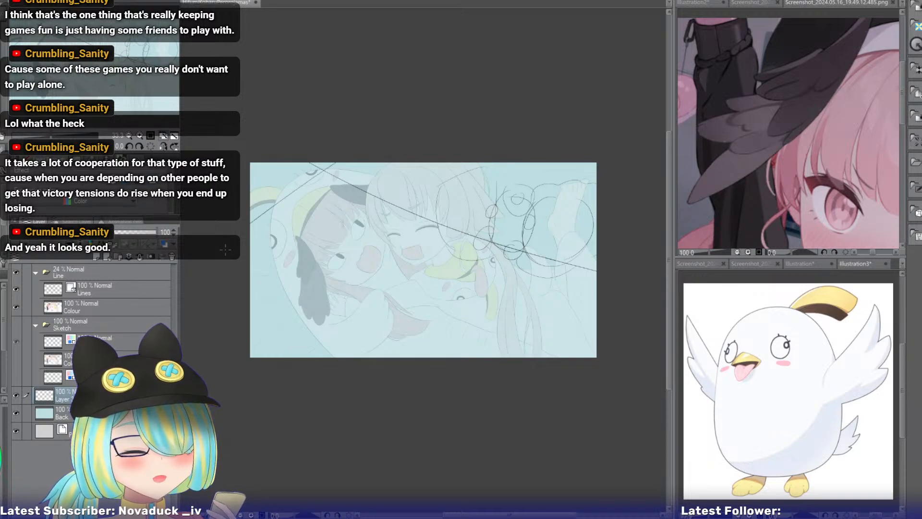
drag(229, 279, 281, 324)
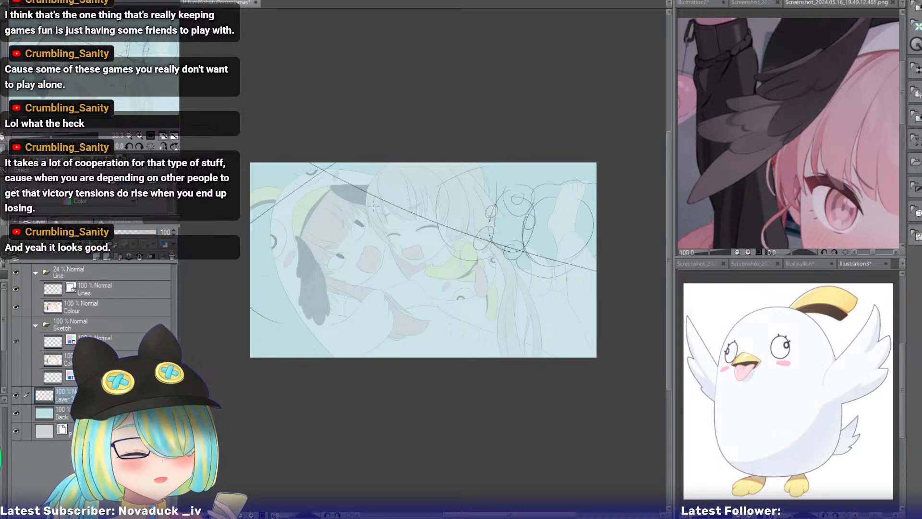
drag(371, 183, 294, 304)
key(ctrl+z)
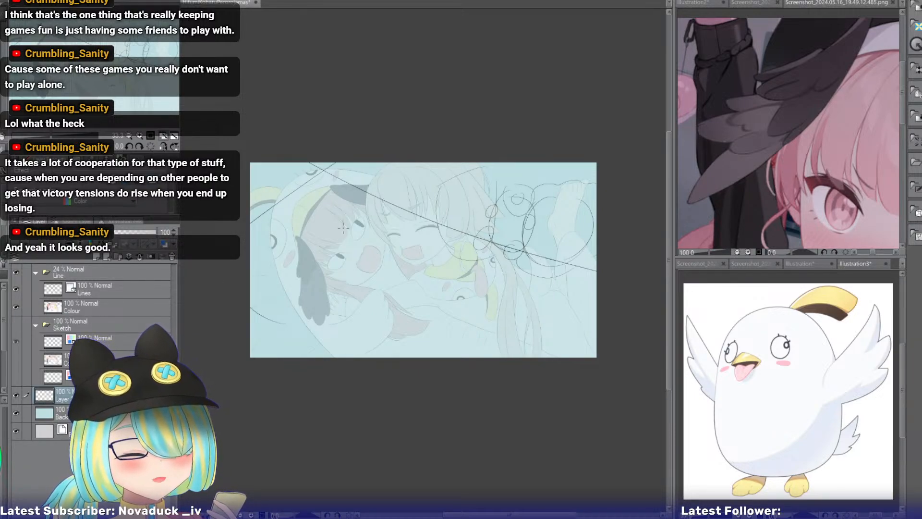
drag(345, 232, 301, 311)
key(ctrl+z)
drag(359, 244, 287, 321)
drag(248, 236, 322, 186)
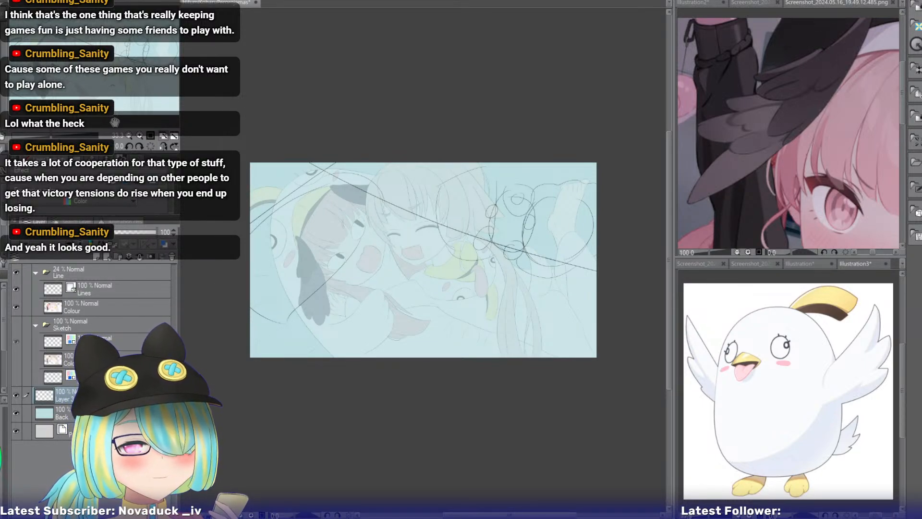
Draw two more long diagonal lines across the picture's upper right above the first diagonal, undoing one misplaced stroke.
click(165, 136)
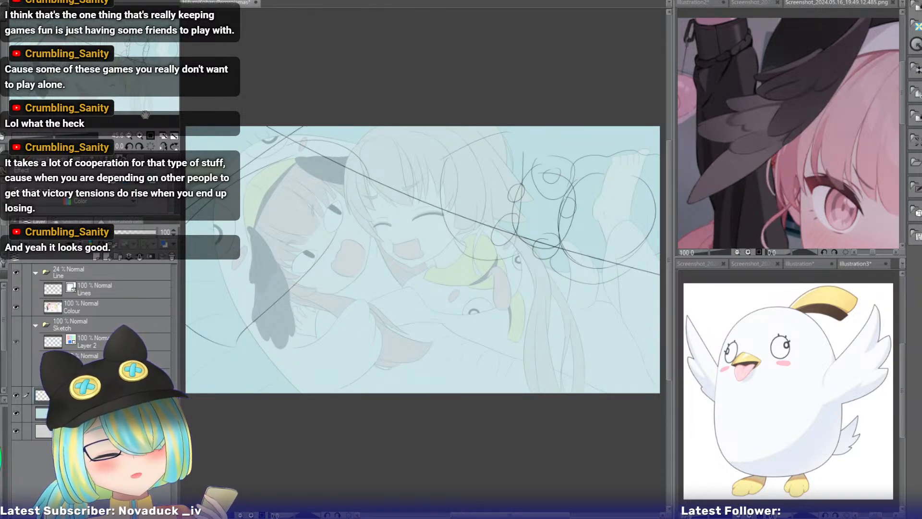
drag(163, 96, 111, 103)
drag(373, 153, 452, 156)
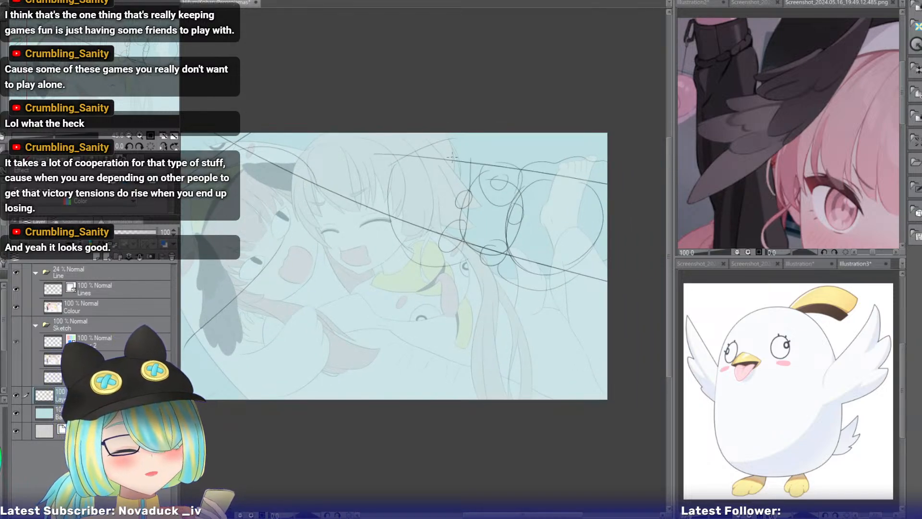
key(ctrl+z)
drag(390, 131, 652, 225)
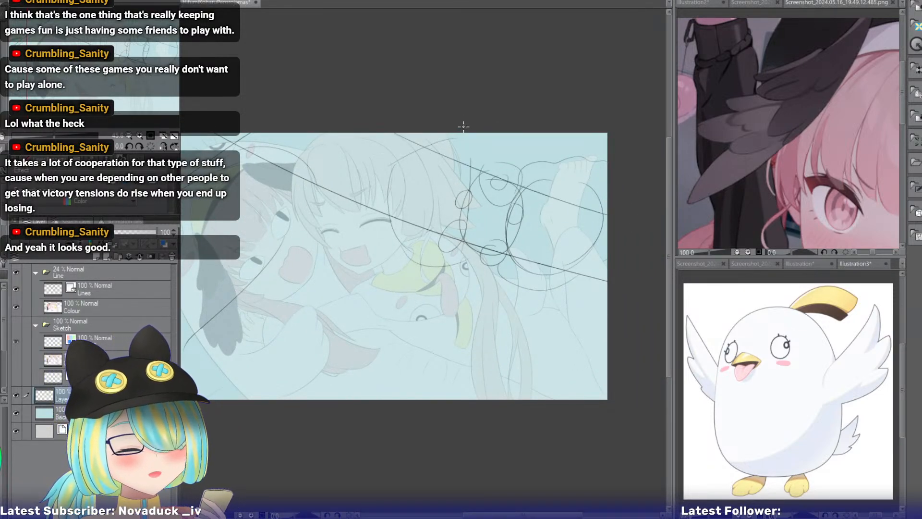
drag(434, 130, 671, 204)
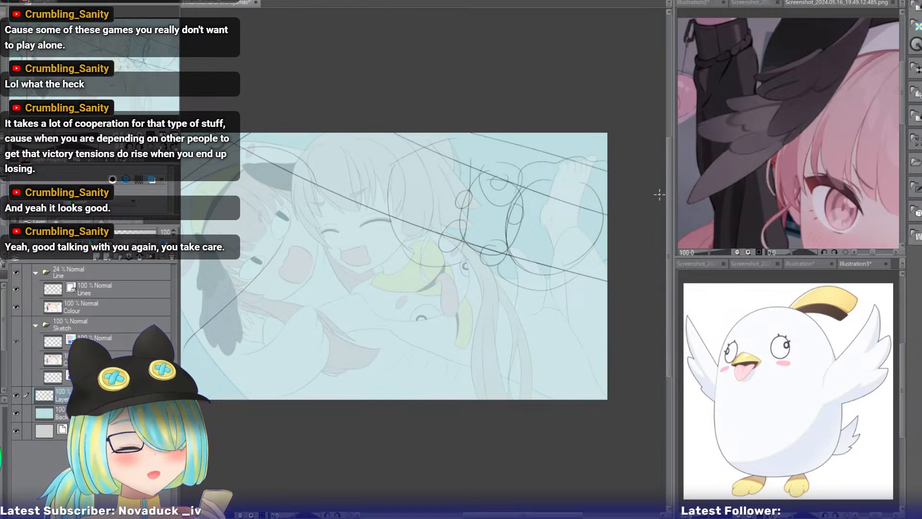